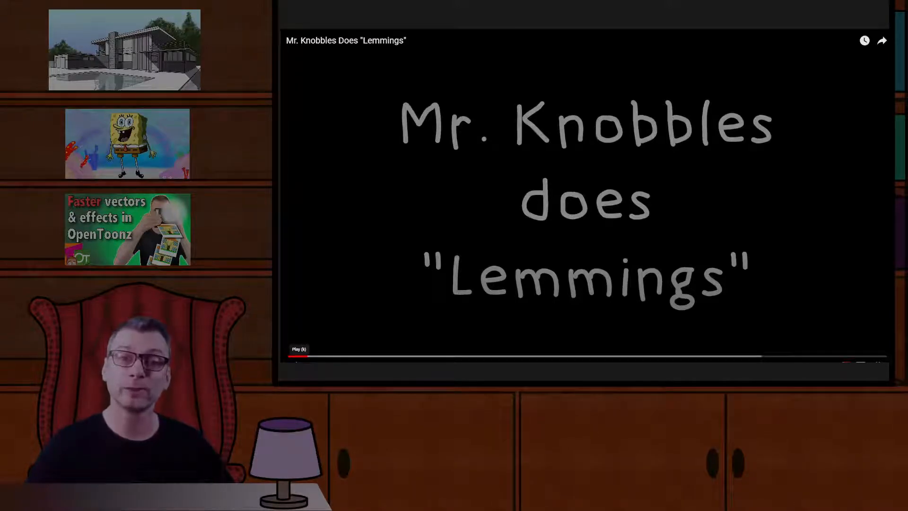
left_click(297, 362)
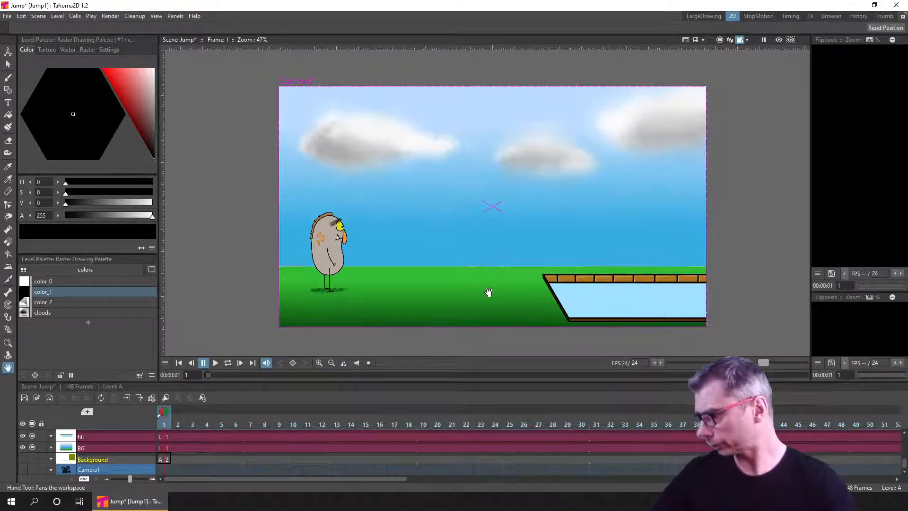
Play the jump animation, inspect the take-off around frame 73, loop the playback, and return to the first frame
scroll(488, 285, "up", 1)
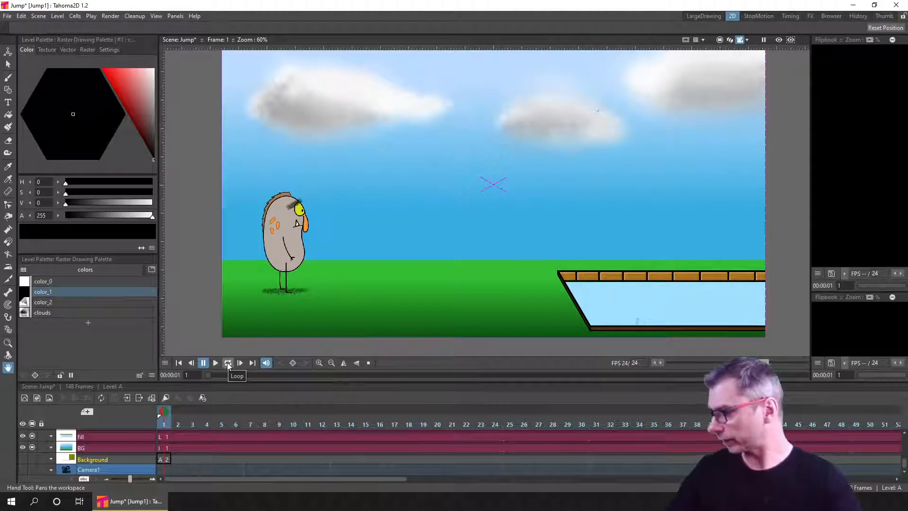
left_click(215, 362)
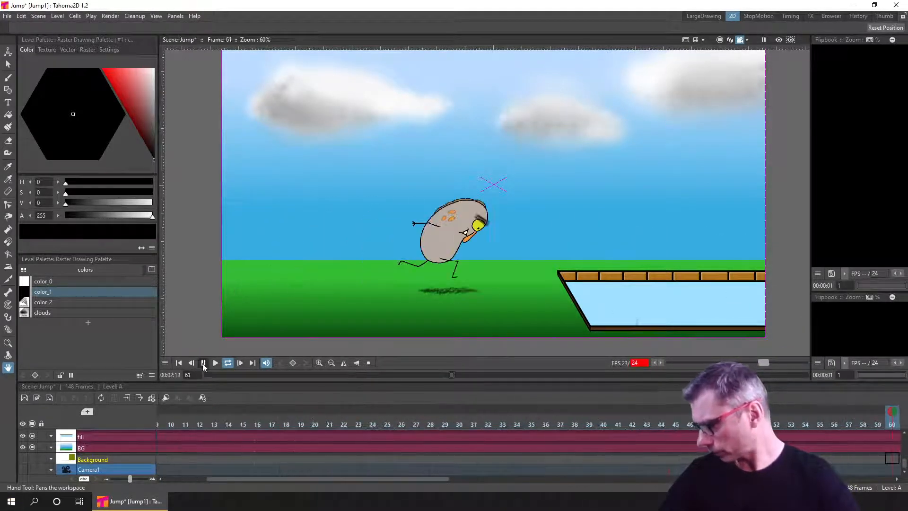
left_click(203, 362)
left_click_drag(462, 373, 500, 374)
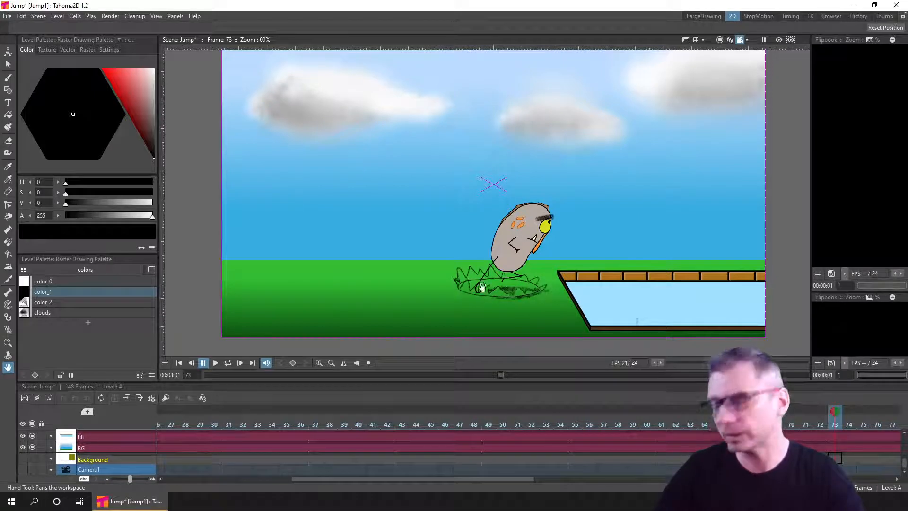
left_click(228, 362)
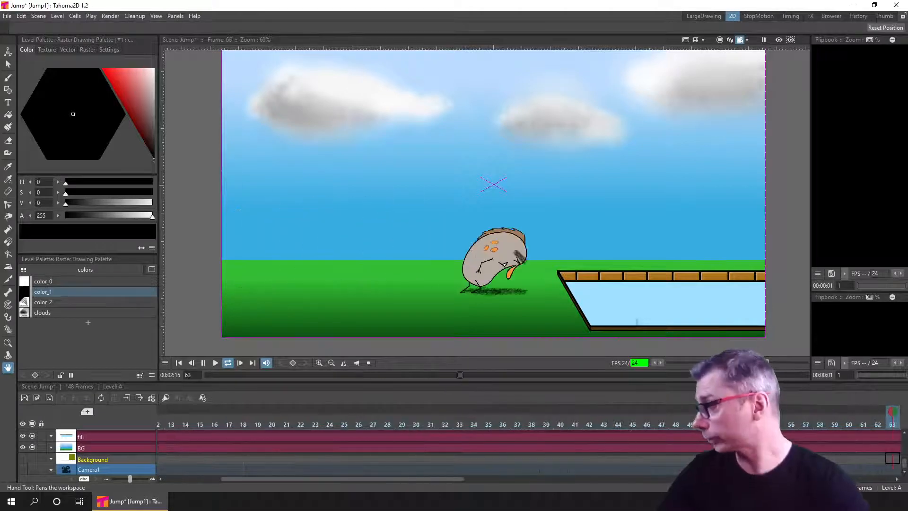
left_click(203, 363)
left_click(179, 362)
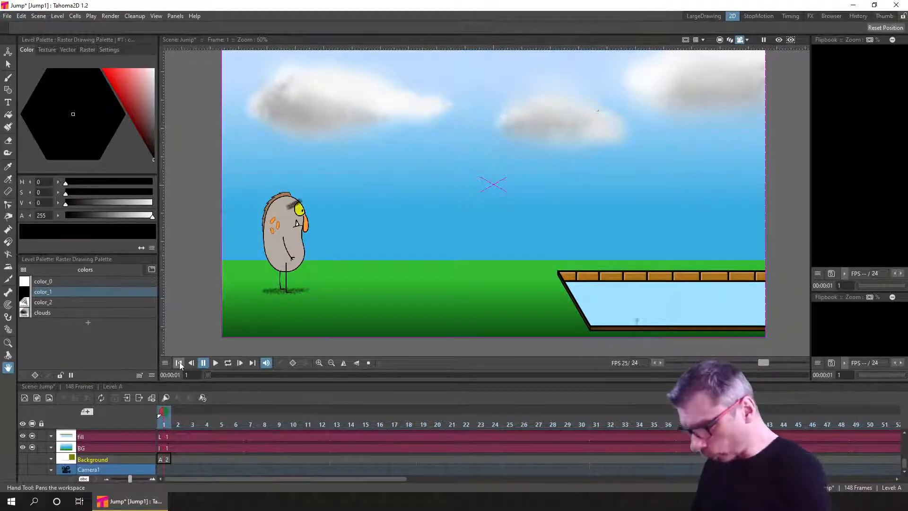
Bring the splash layers around frame 92 into view in the timeline and enlarge the timeline area to show more layers
left_click_drag(349, 479, 621, 495)
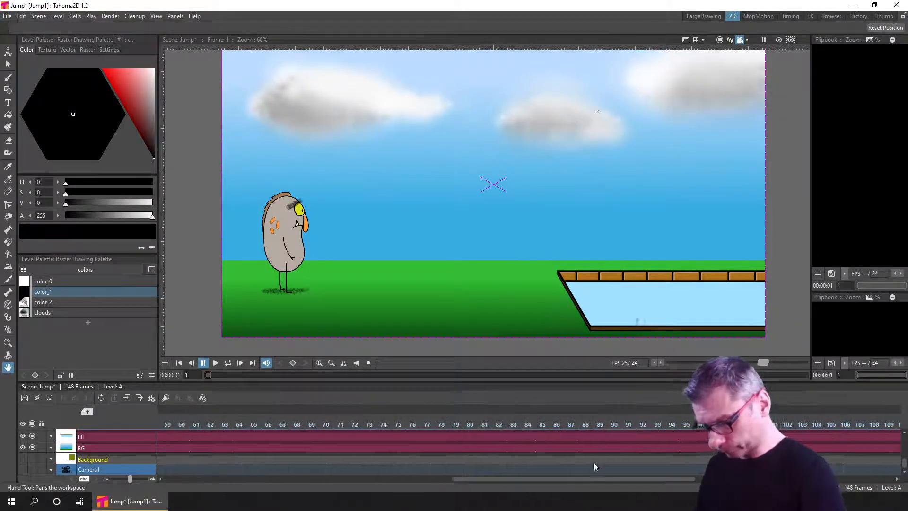
left_click_drag(564, 432, 433, 474)
left_click(536, 506)
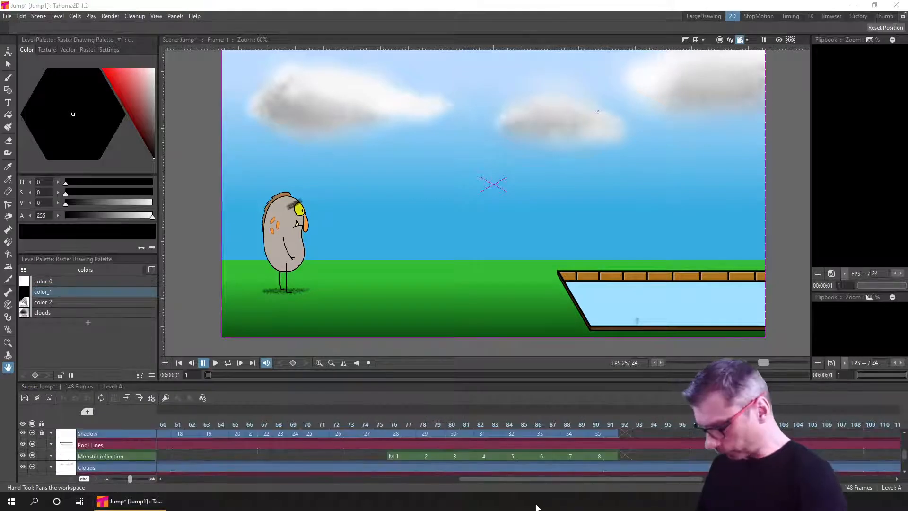
left_click_drag(561, 441, 566, 475)
scroll(567, 473, "up", 3)
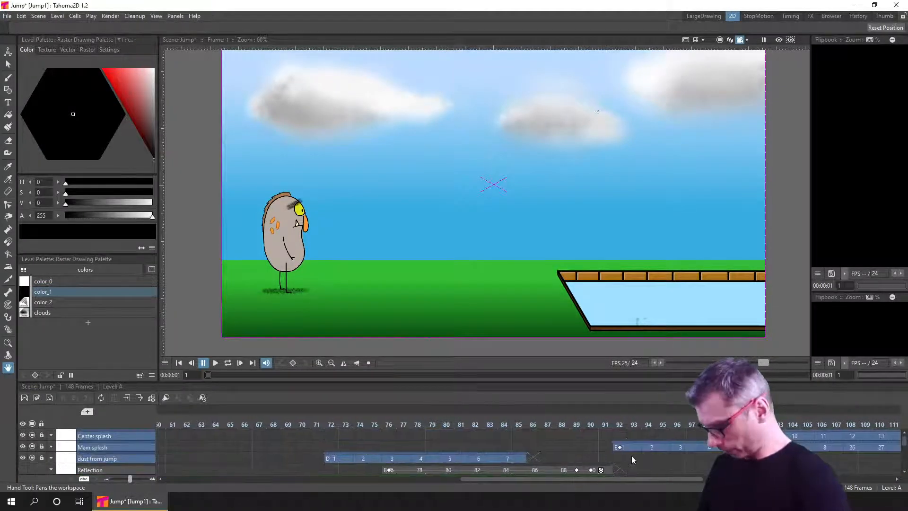
left_click_drag(629, 479, 493, 455)
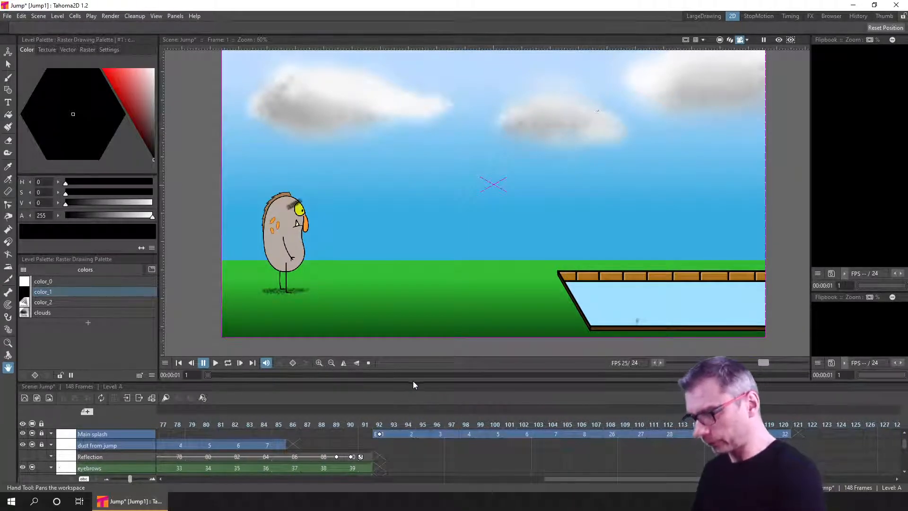
left_click_drag(412, 381, 416, 347)
left_click_drag(498, 421, 503, 455)
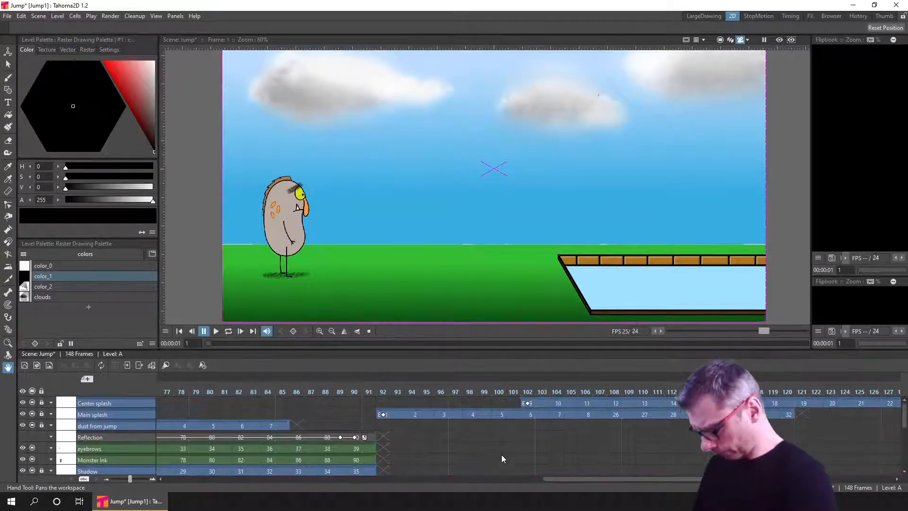
Lock all timeline layers and save the scene with frame 92 as the current frame
left_click(41, 391)
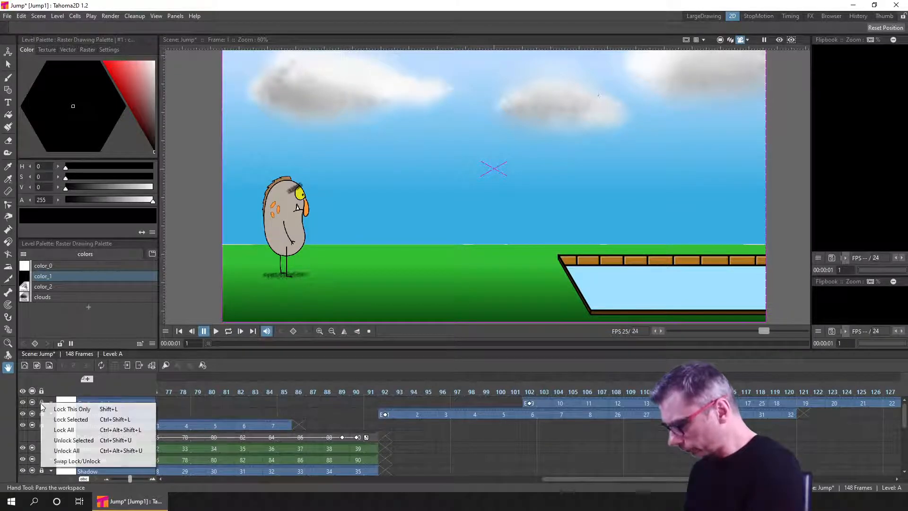
left_click(127, 430)
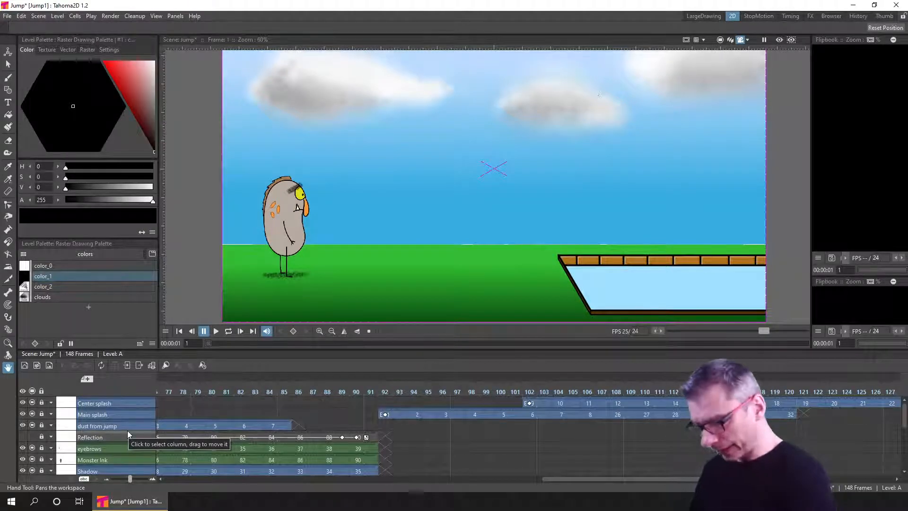
left_click(380, 386)
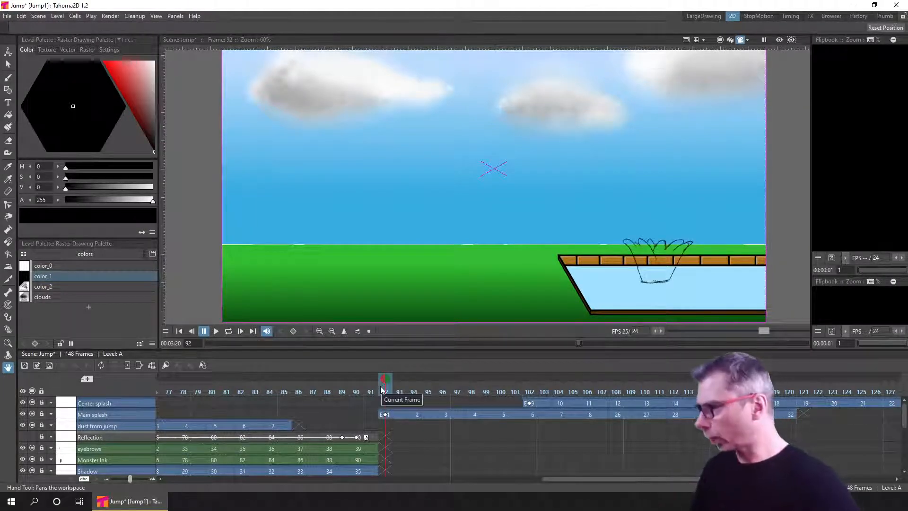
key("ctrl+s")
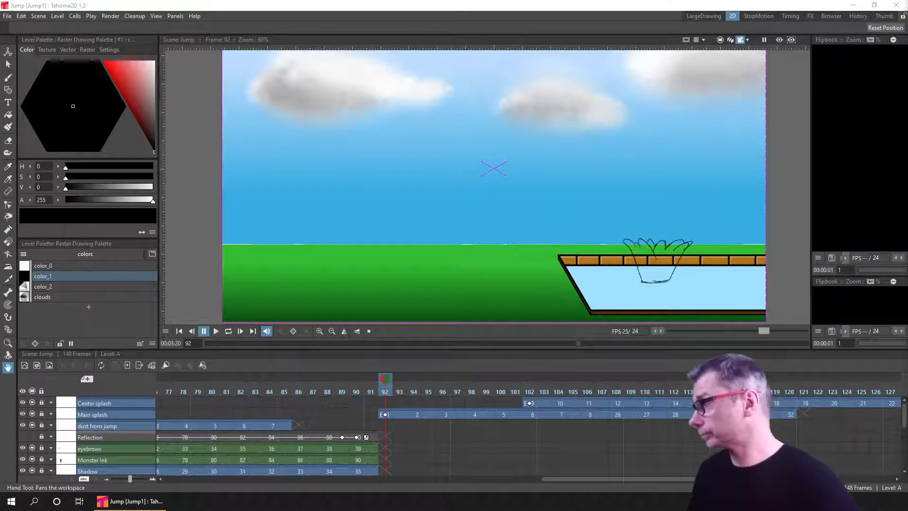
Create a new Smart Raster level named O at frame 92 and move its layer above Center splash
left_click(386, 391)
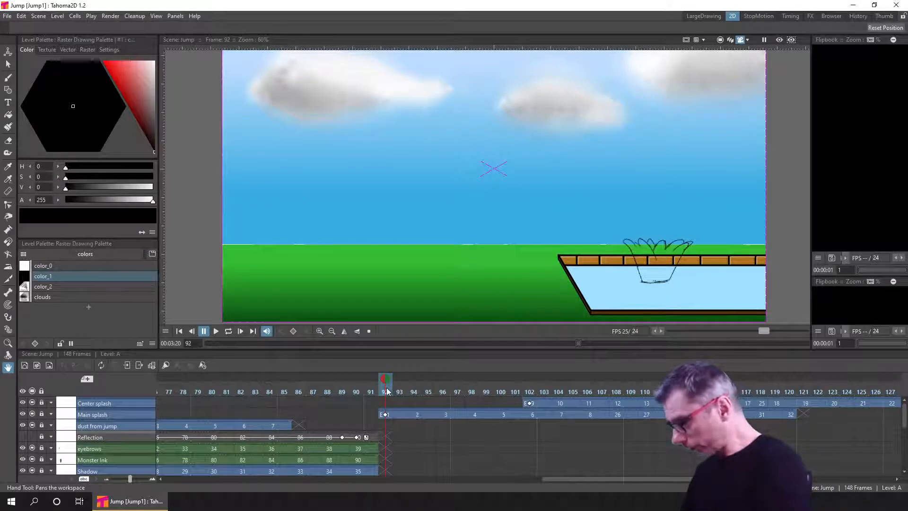
left_click(36, 365)
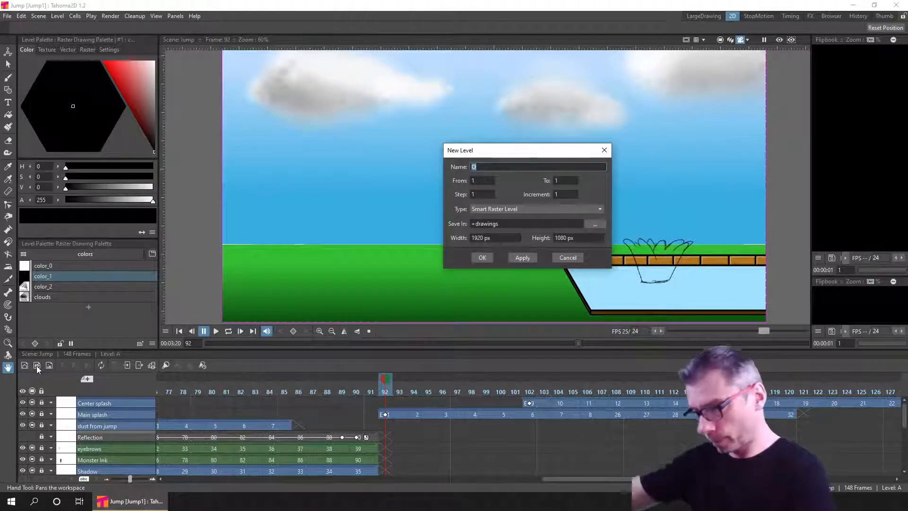
left_click(481, 257)
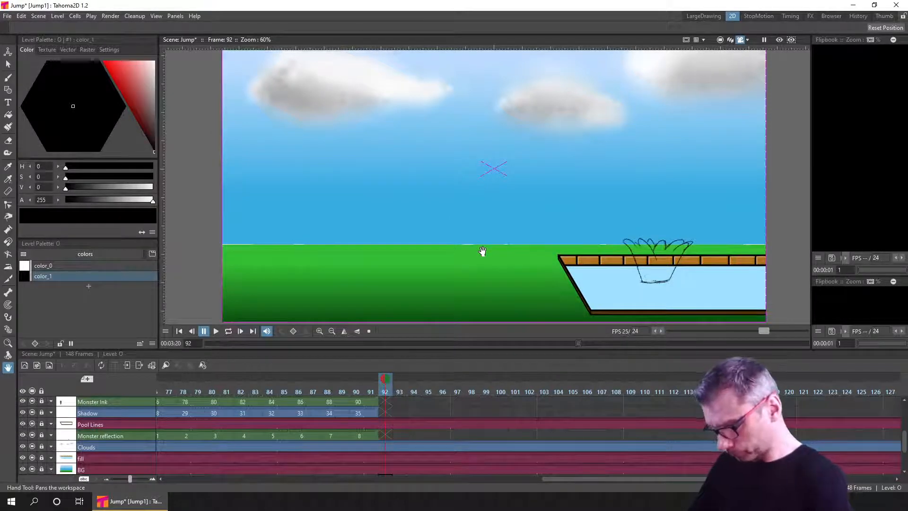
scroll(428, 399, "down", 3)
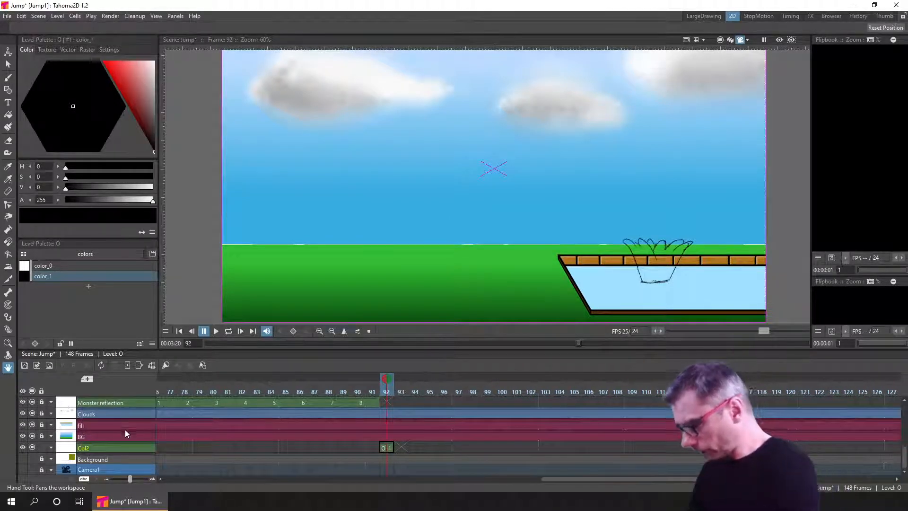
left_click_drag(117, 445, 127, 379)
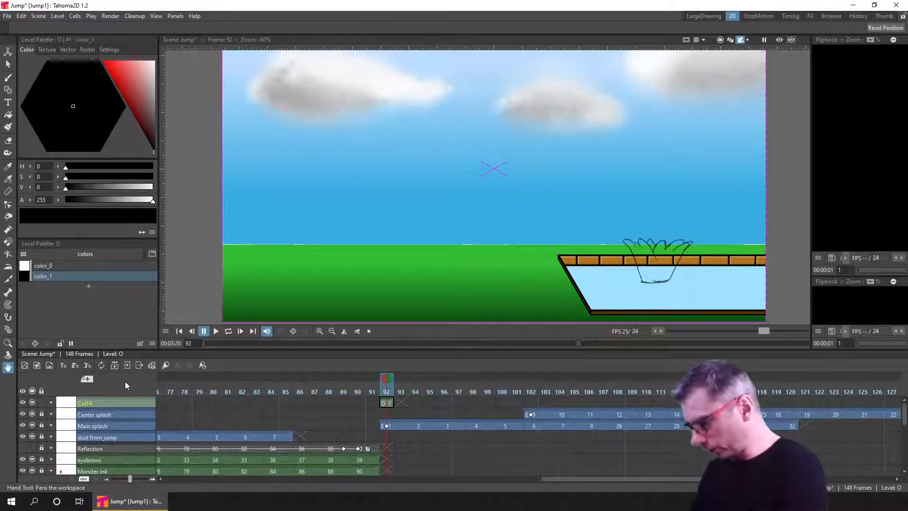
Rename the new top layer as Splash and save the scene
double_click(104, 402)
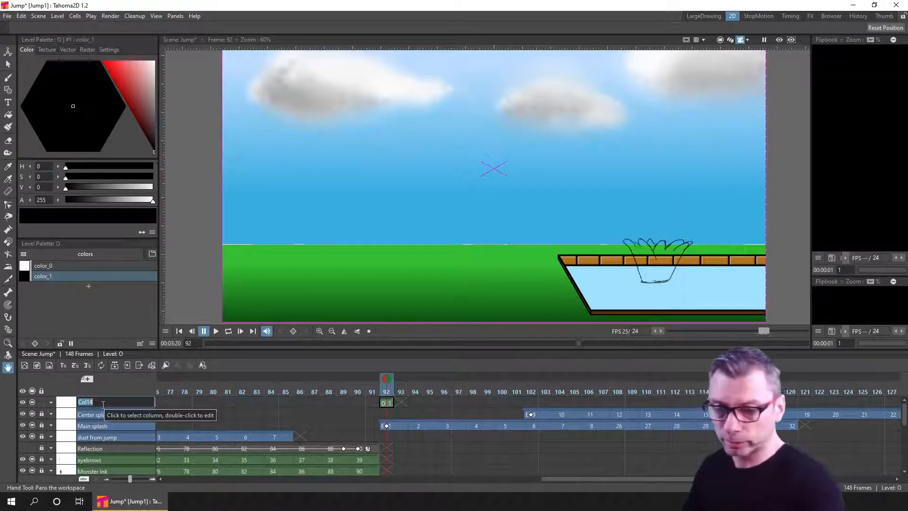
type("Splash")
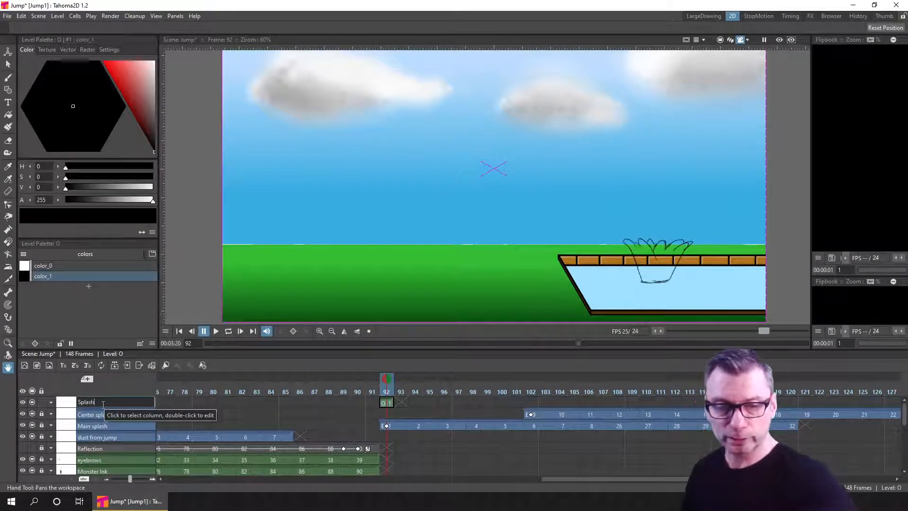
key("Return")
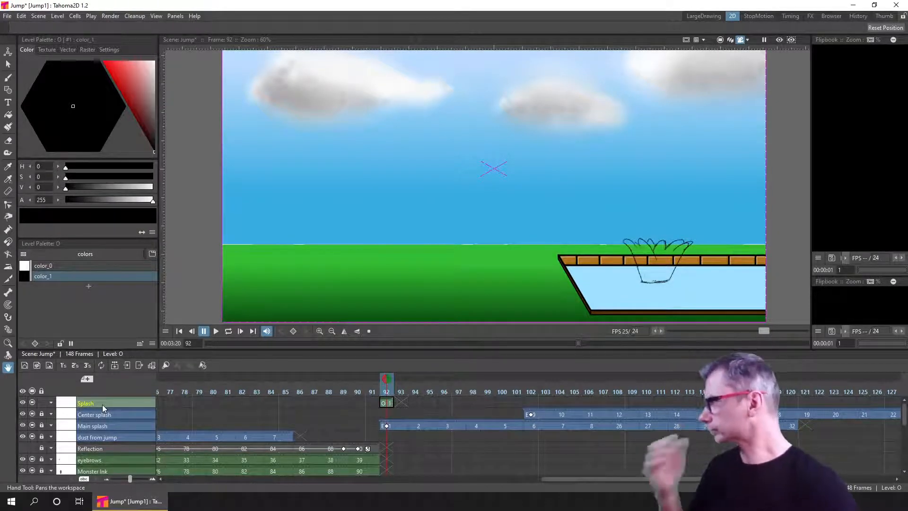
left_click(385, 406)
key("ctrl+s")
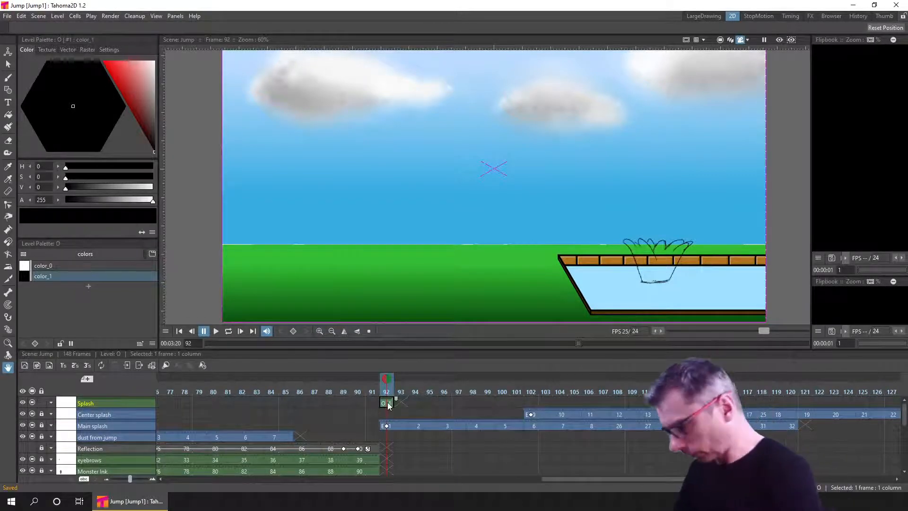
Add a second colour style to the level palette and set color_1 to pure red
left_click(88, 287)
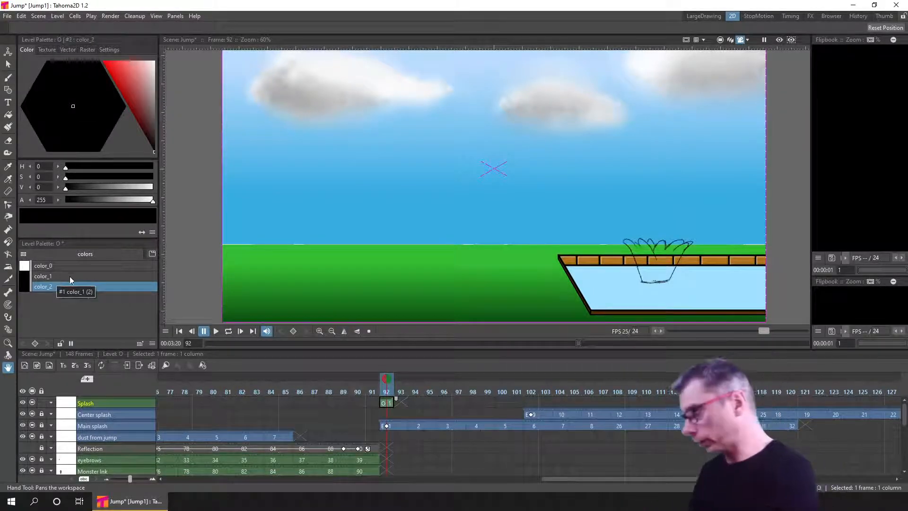
left_click(70, 276)
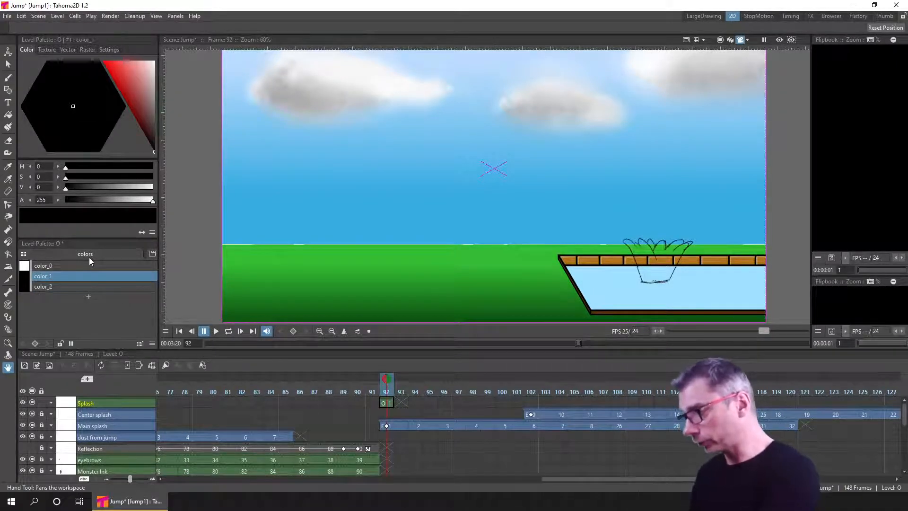
left_click(125, 79)
left_click_drag(104, 48, 93, 43)
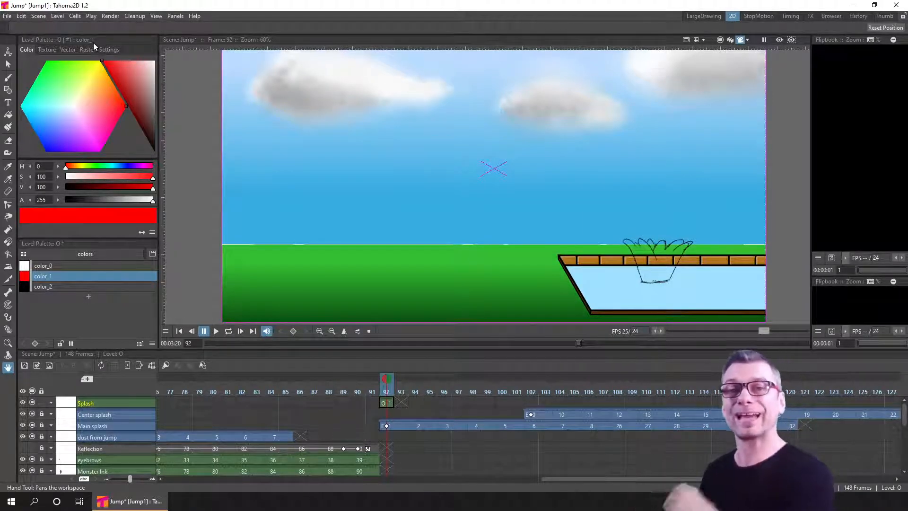
Set color_2 to a strong blue with hue 205, saturation 94 and value 86, and save the scene
left_click(81, 286)
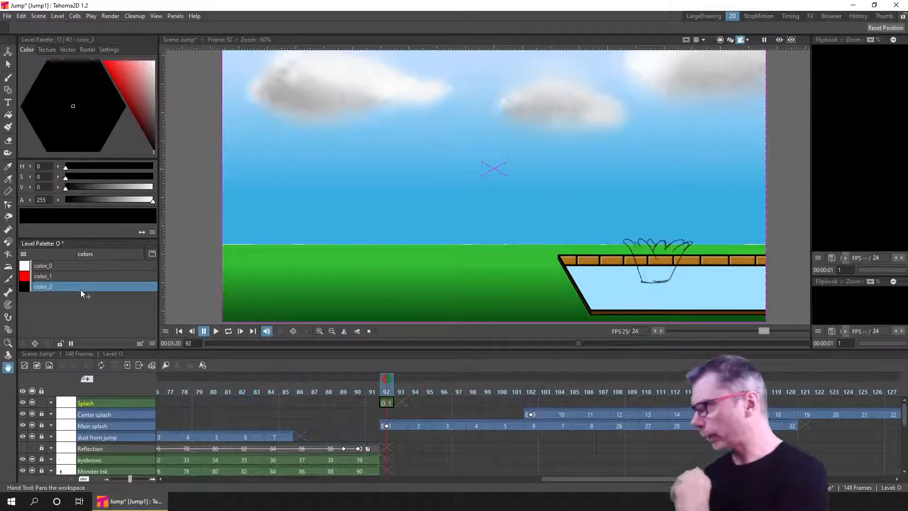
left_click_drag(119, 81, 121, 77)
left_click_drag(73, 122, 55, 113)
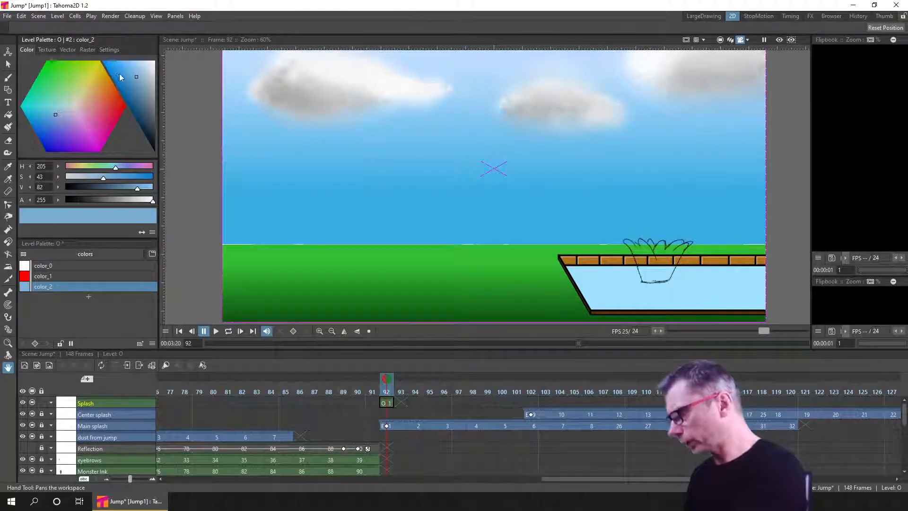
left_click_drag(119, 73, 112, 72)
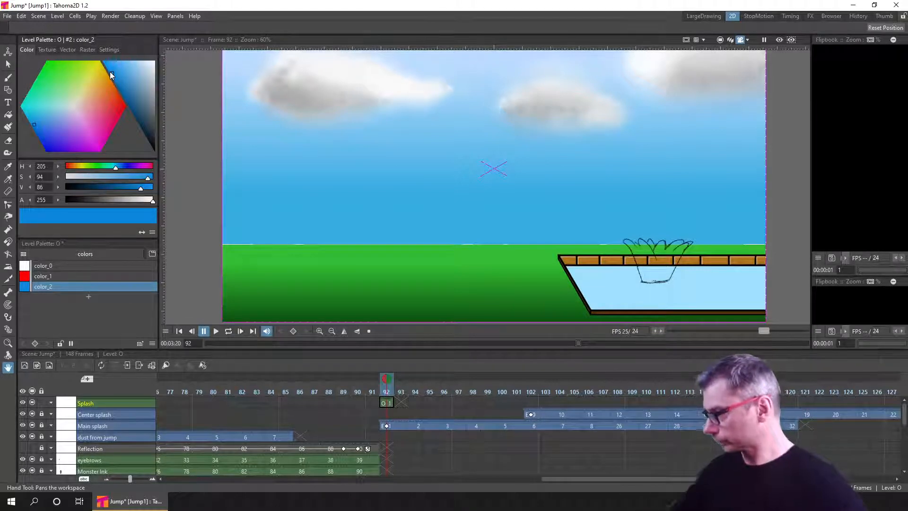
key("ctrl+s")
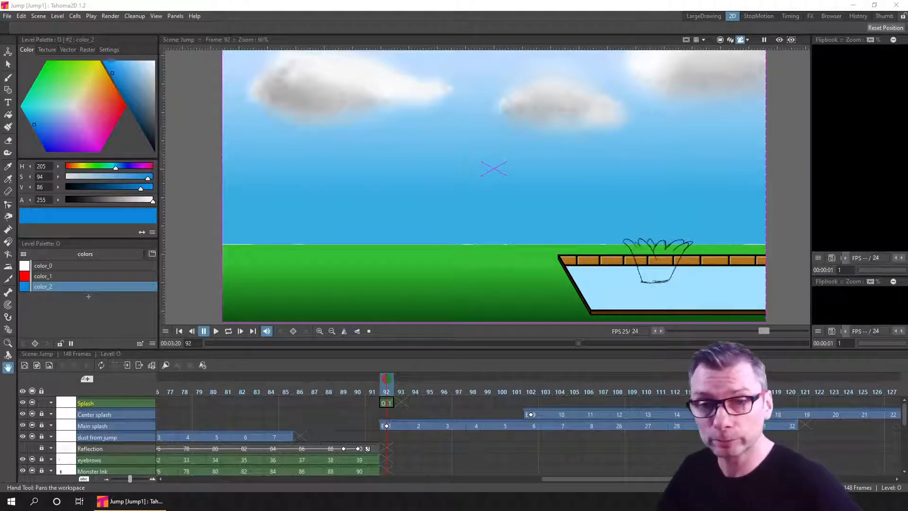
Switch to the OpenToonz Backup Tool and start monitoring the Monster Projects folder
left_click_drag(907, 186, 504, 44)
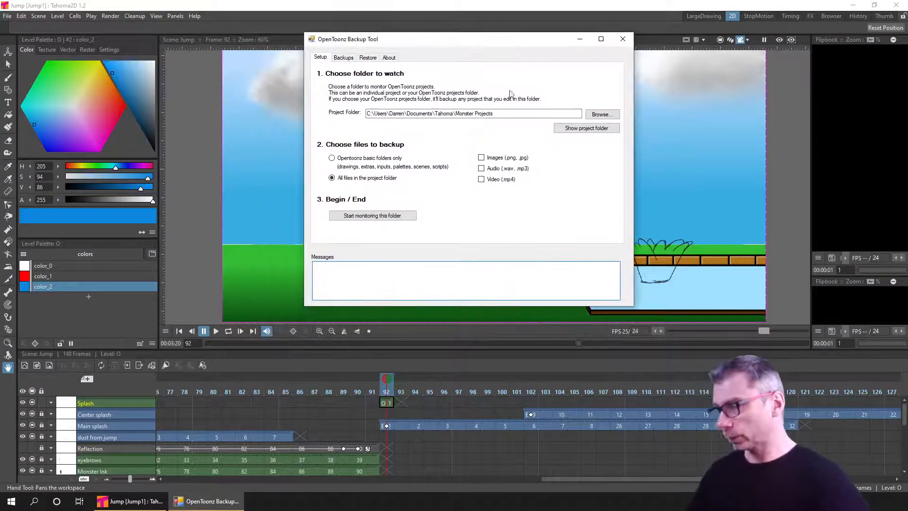
left_click(491, 115)
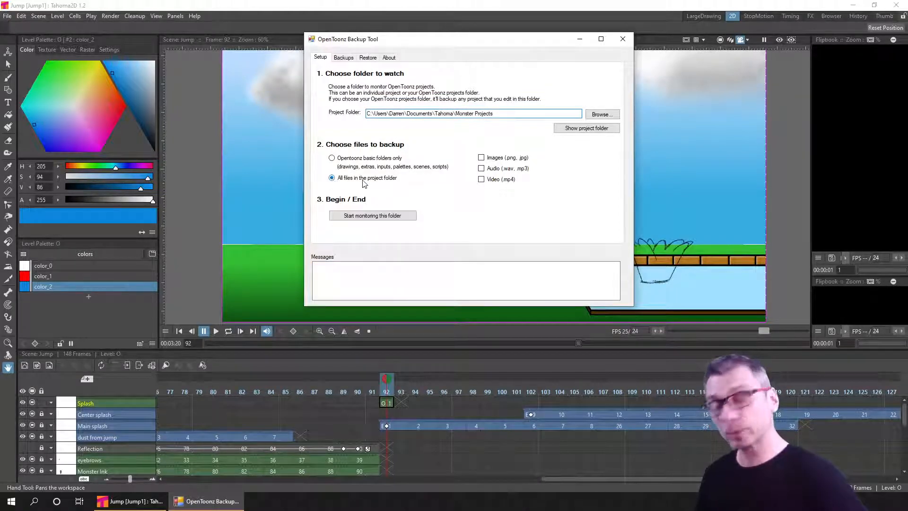
left_click(371, 218)
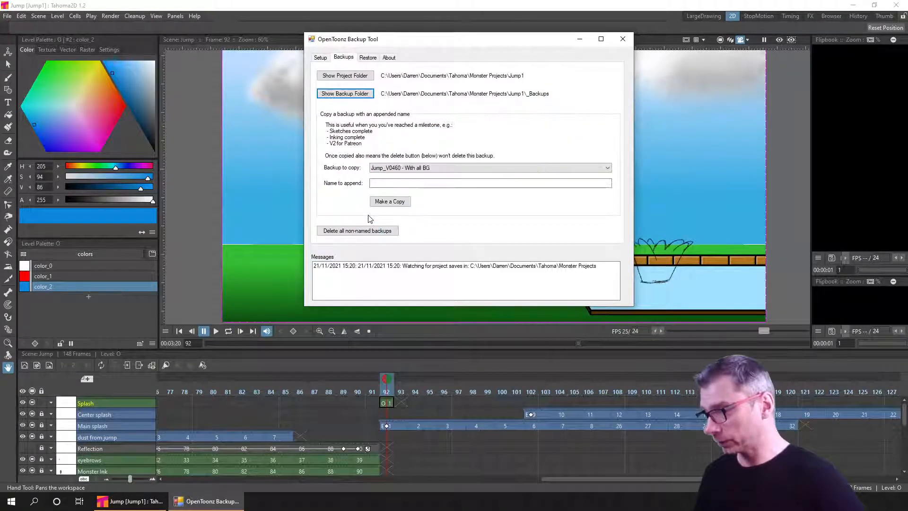
Switch back to Tahoma2D and save the Jump scene together with all its levels
left_click_drag(399, 41, 520, 129)
left_click(287, 18)
left_click(7, 15)
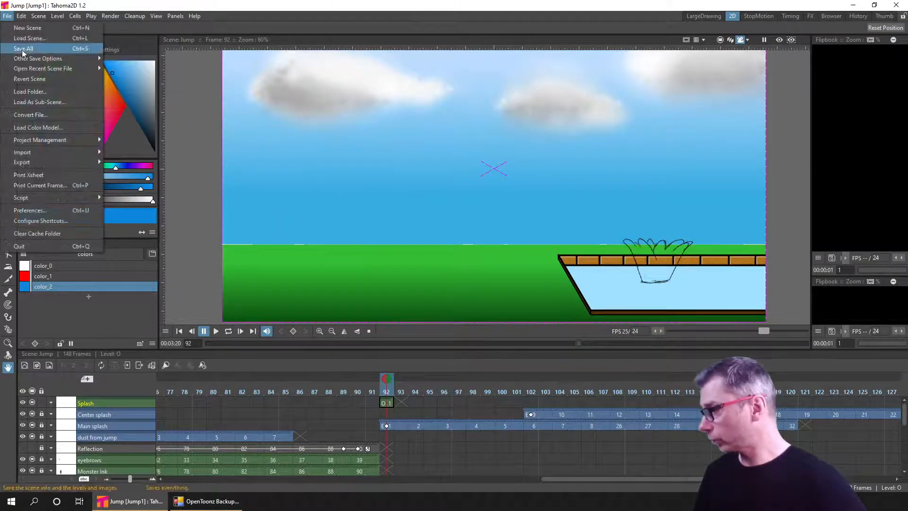
left_click(23, 51)
Check the OpenToonz Backup Tool's messages for the version number of the newest Jump1 backup
left_click(224, 499)
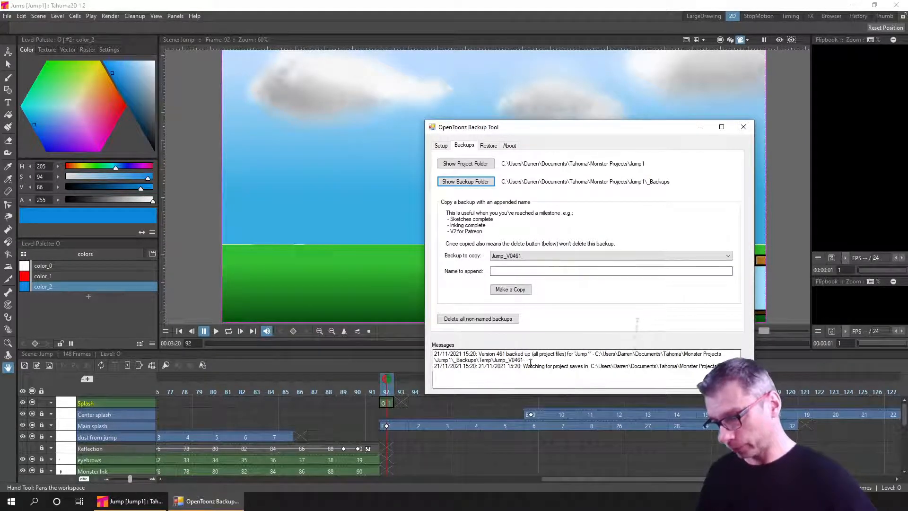
left_click_drag(530, 362, 508, 361)
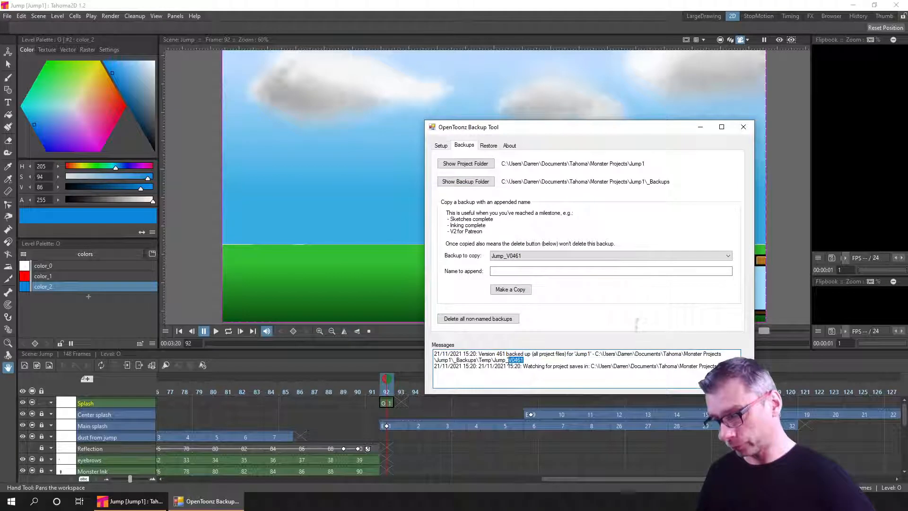
left_click(700, 129)
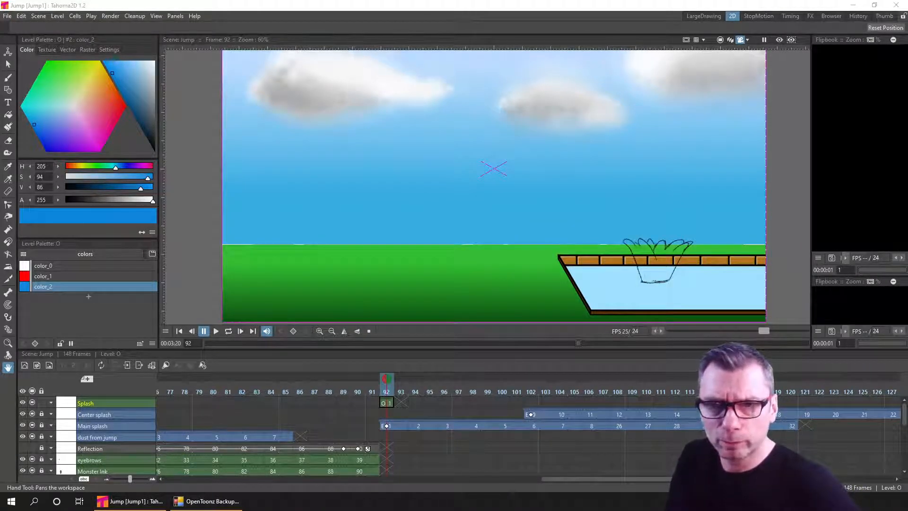
Examine the newest backup file in Jump1's _Backups folder, and minimize the folder window
left_click_drag(907, 288, 642, 54)
double_click(476, 148)
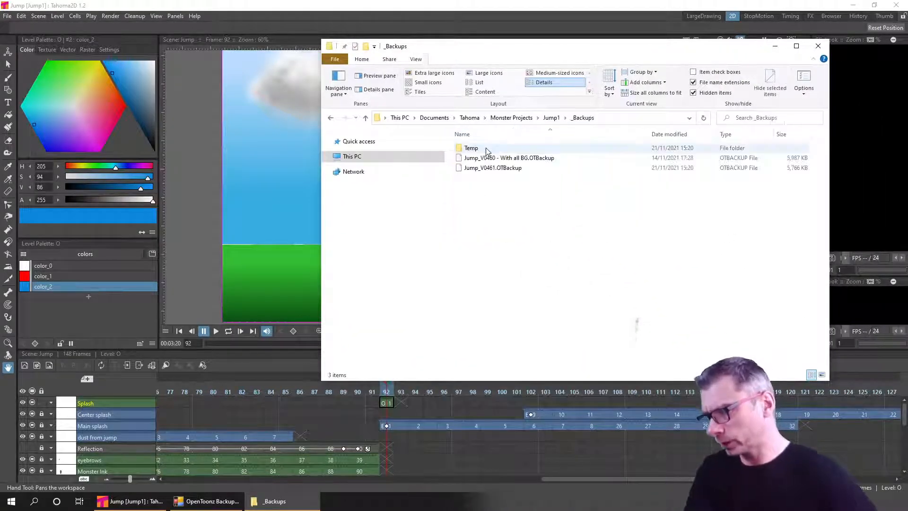
left_click(512, 170)
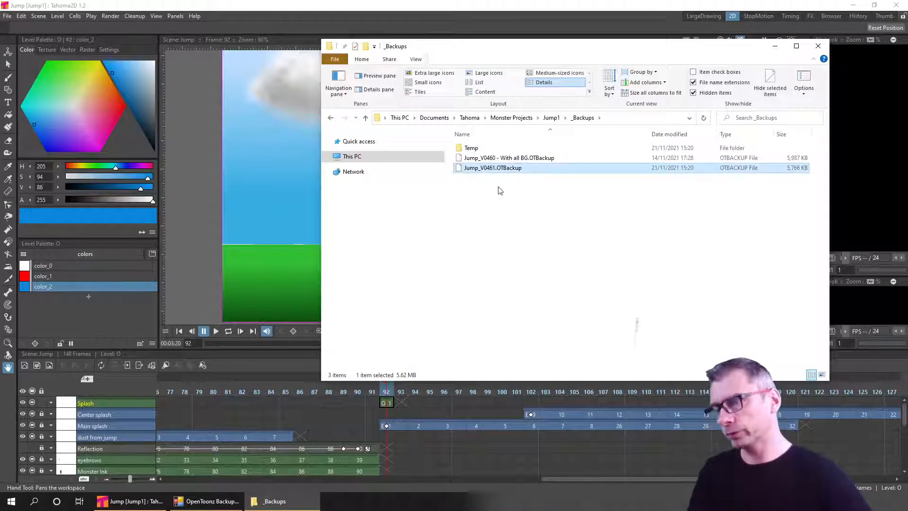
left_click(776, 47)
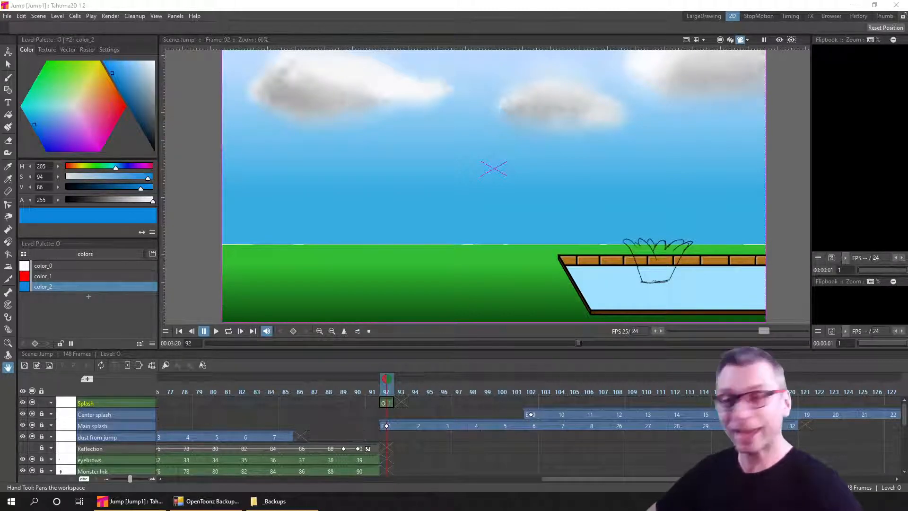
Set the Main splash layer's opacity to 35% so its sketch serves as a faint tracing guide
scroll(667, 267, "up", 4)
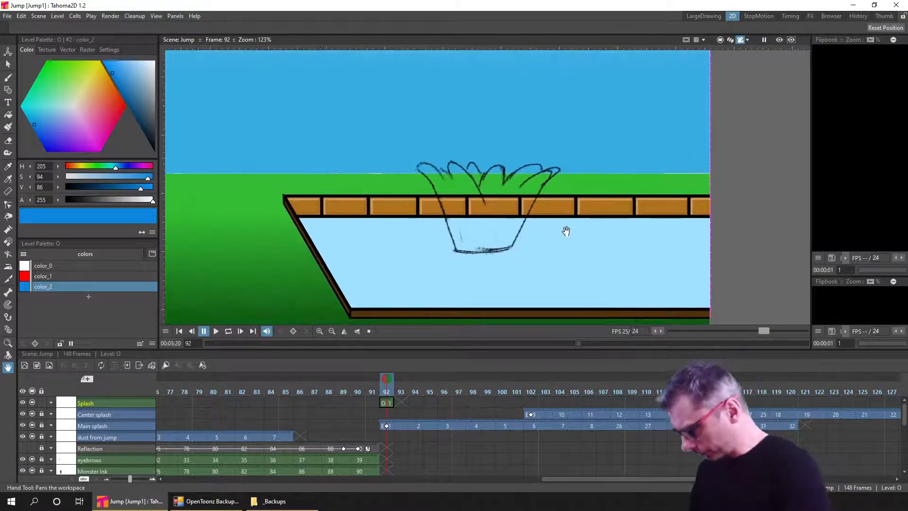
left_click(50, 425)
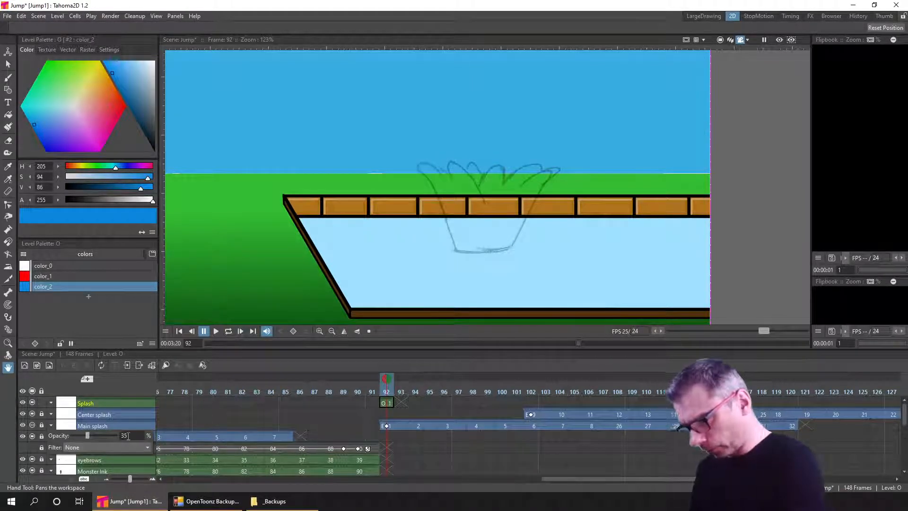
Take the Brush for the Splash drawing at frame 92, set Smooth to about 7, and try and undo one stroke
left_click(386, 402)
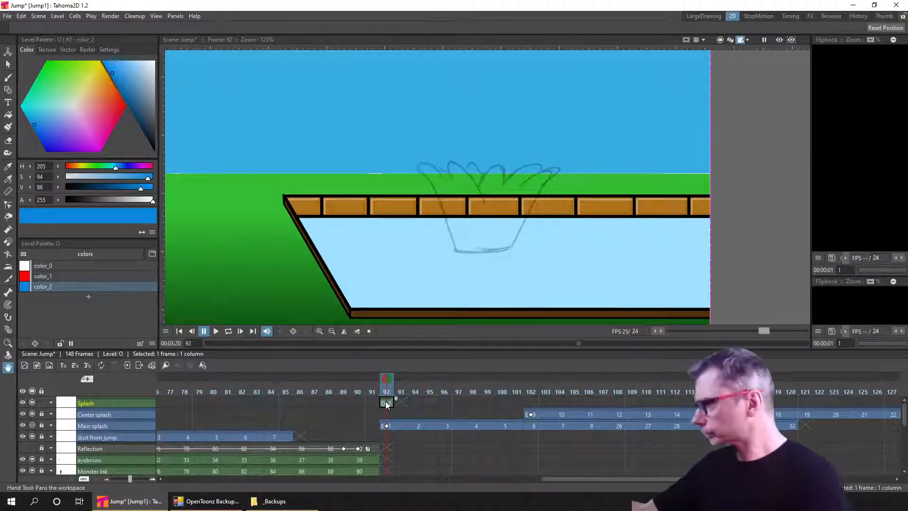
left_click(9, 78)
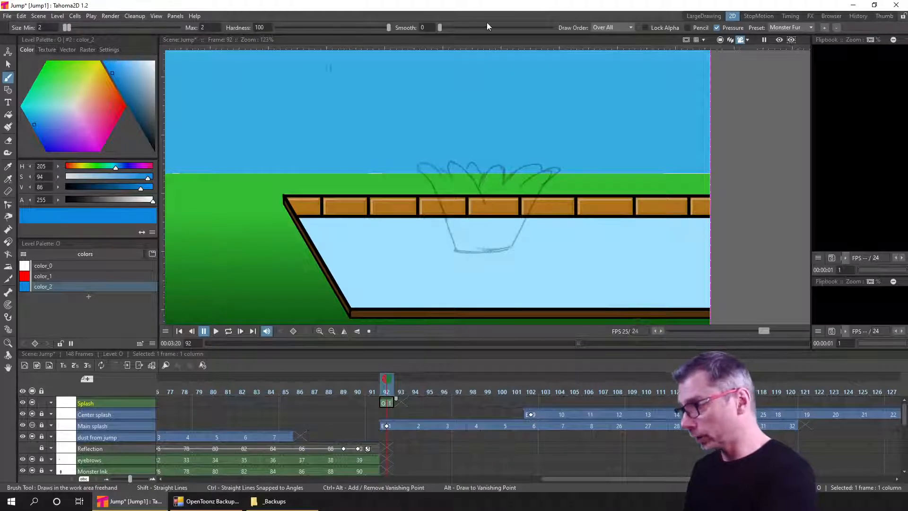
left_click_drag(442, 28, 456, 33)
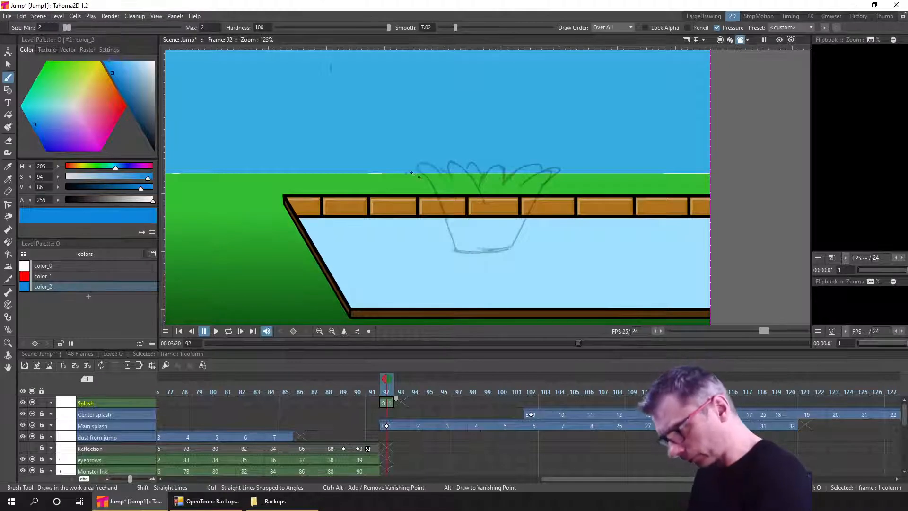
left_click_drag(416, 173, 446, 254)
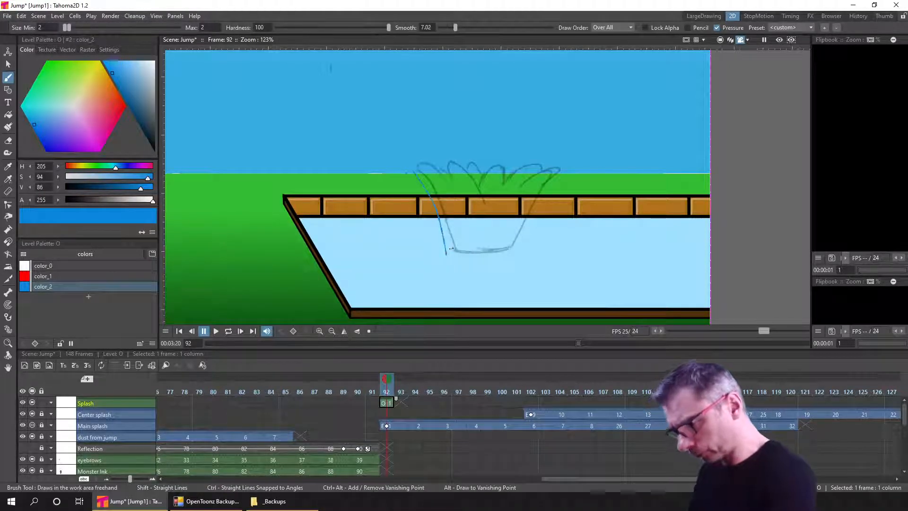
key("ctrl+z")
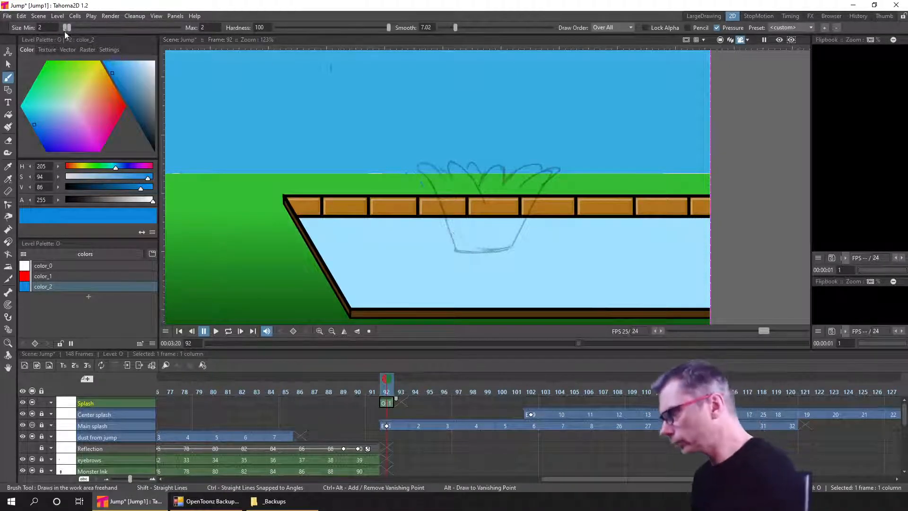
Enlarge the brush, try and undo a stroke, and settle on a minimum and maximum size of 4
left_click_drag(67, 27, 73, 28)
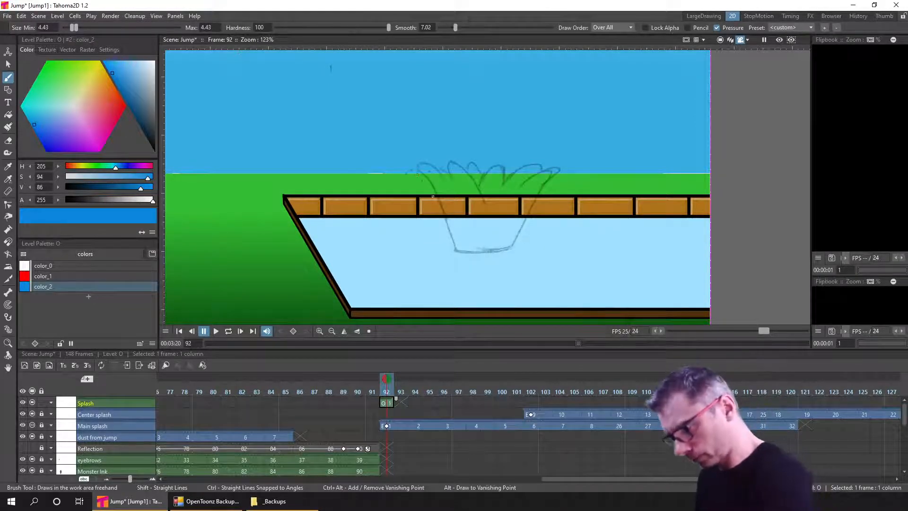
left_click_drag(411, 171, 452, 253)
key("ctrl+z")
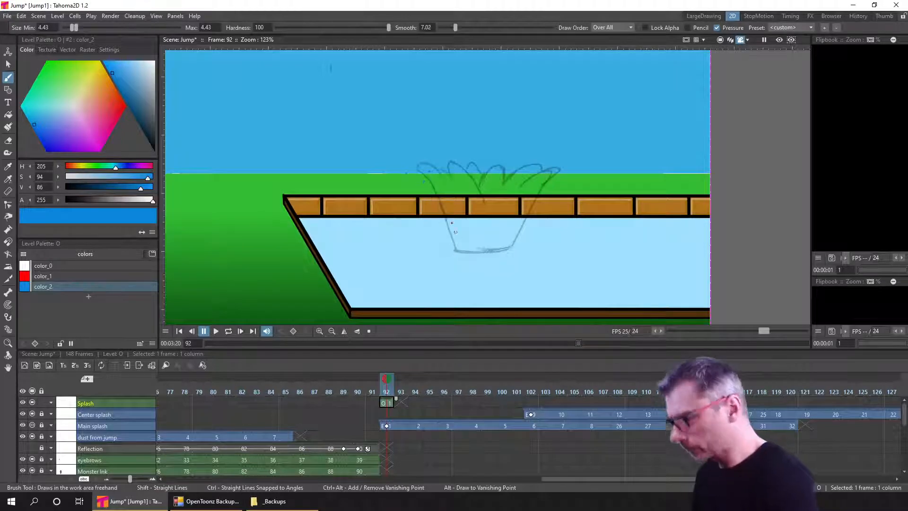
left_click(215, 28)
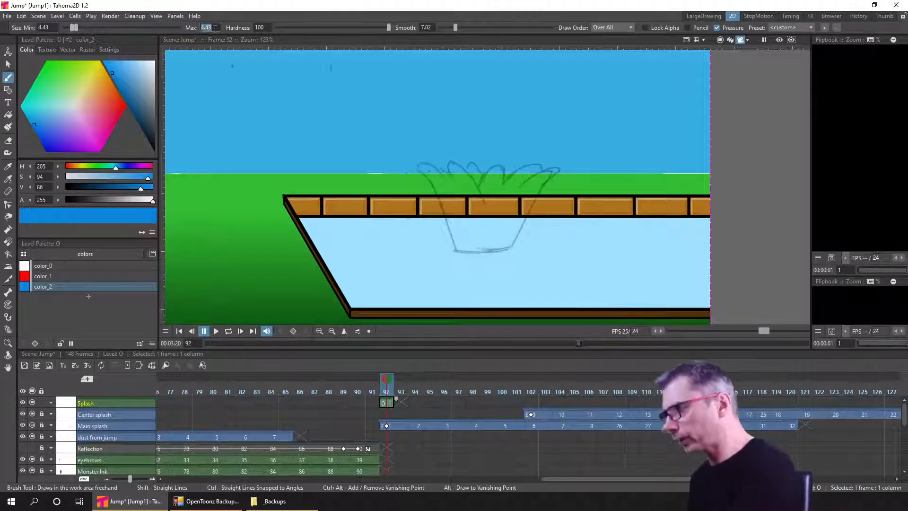
type("4")
key("Return")
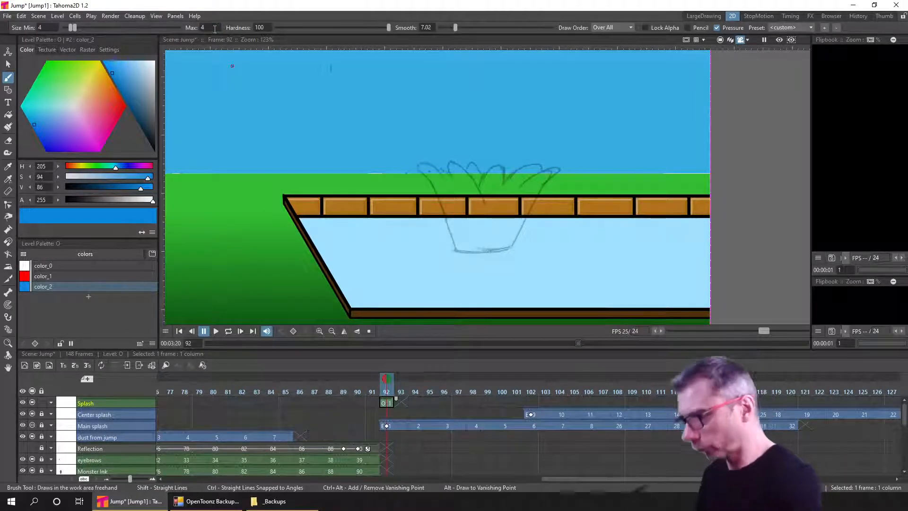
Draw a trial blue stroke and a few dots over the splash sketch, and delete them with a freehand selection
left_click_drag(416, 171, 449, 246)
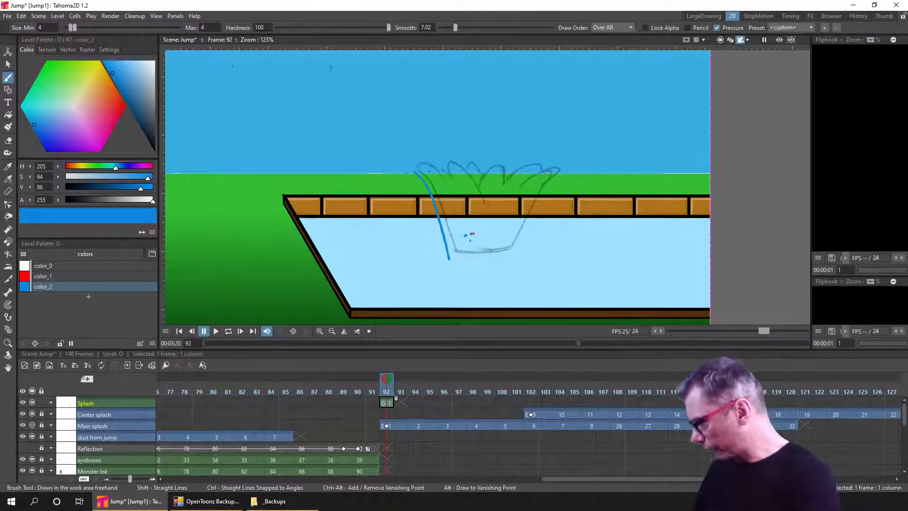
left_click(465, 233)
left_click(471, 233)
left_click(476, 231)
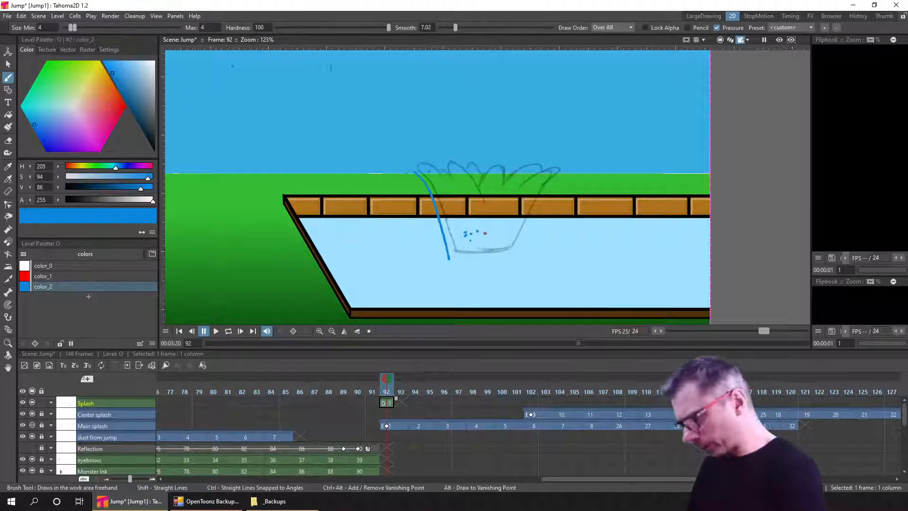
key("s")
mouse_move(485, 150)
left_mouse_down()
mouse_move(390, 266)
mouse_move(594, 257)
left_mouse_up()
key("Delete")
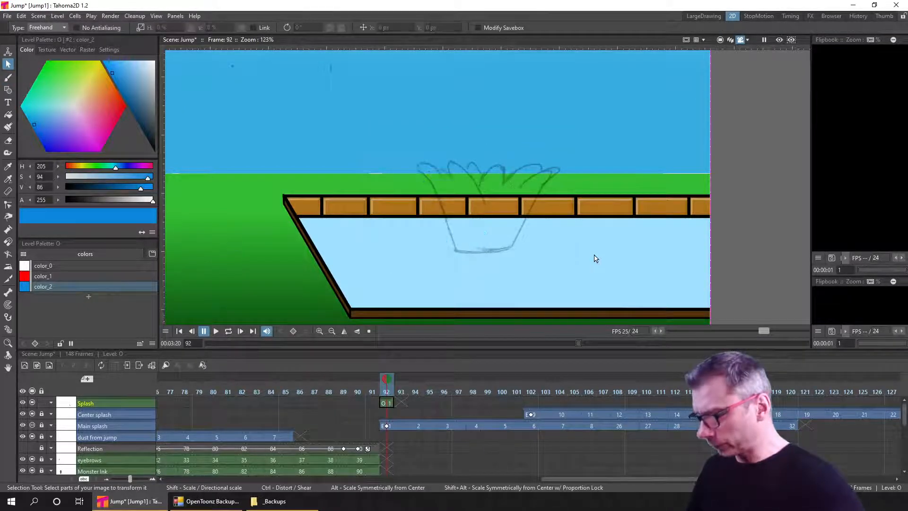
Save the scene, and trace the two sides and the base of the splash sketch in color_2 on Splash frame 92
key("ctrl+s")
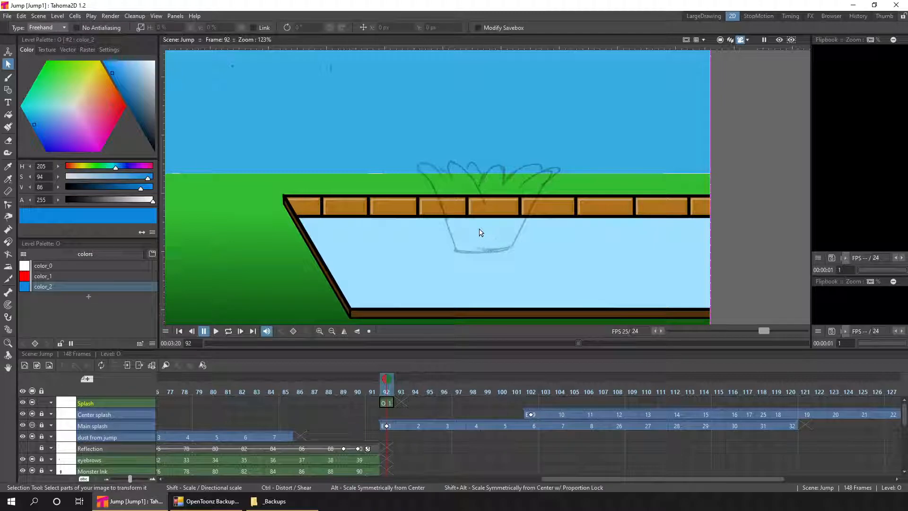
left_click(8, 79)
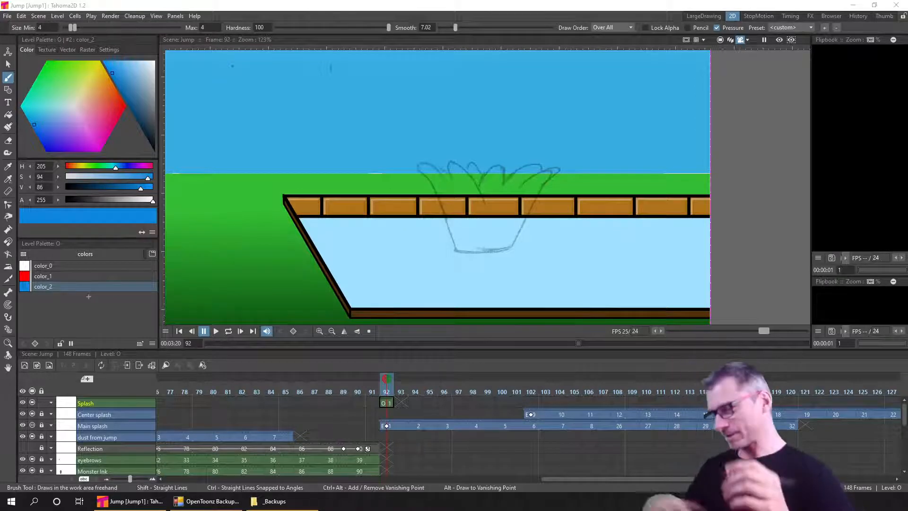
left_click(389, 403)
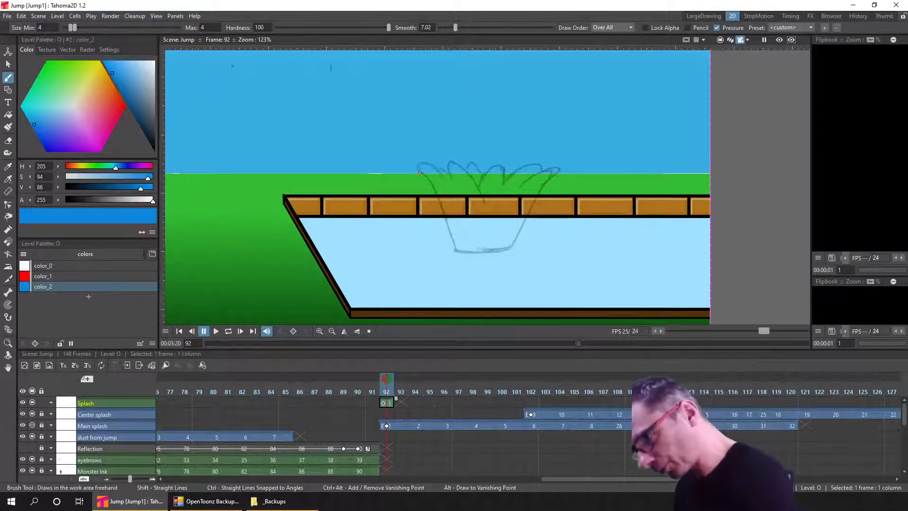
left_click_drag(415, 170, 456, 251)
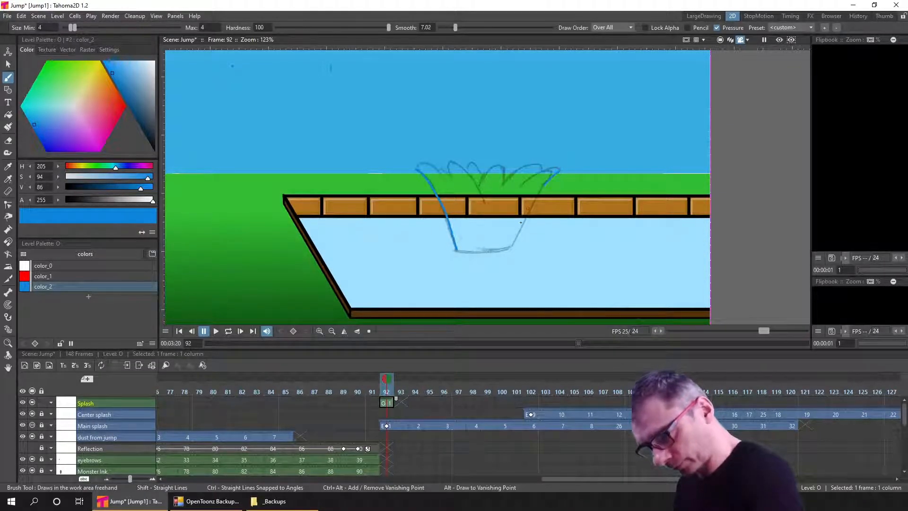
mouse_move(521, 223)
left_mouse_down()
mouse_move(491, 251)
mouse_move(457, 251)
mouse_move(503, 252)
left_mouse_up()
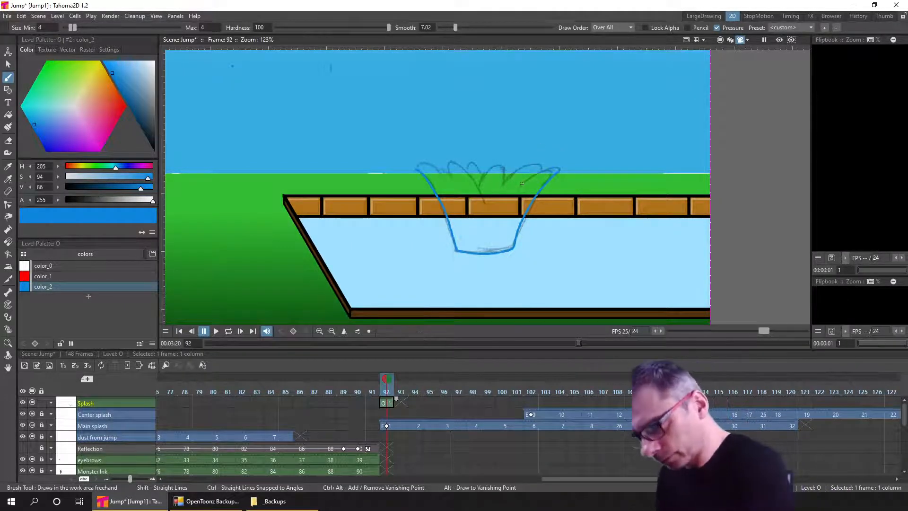
Trace the curved water tips along the top of the splash sketch in blue, redoing the misplaced central stroke
scroll(526, 184, "up", 4)
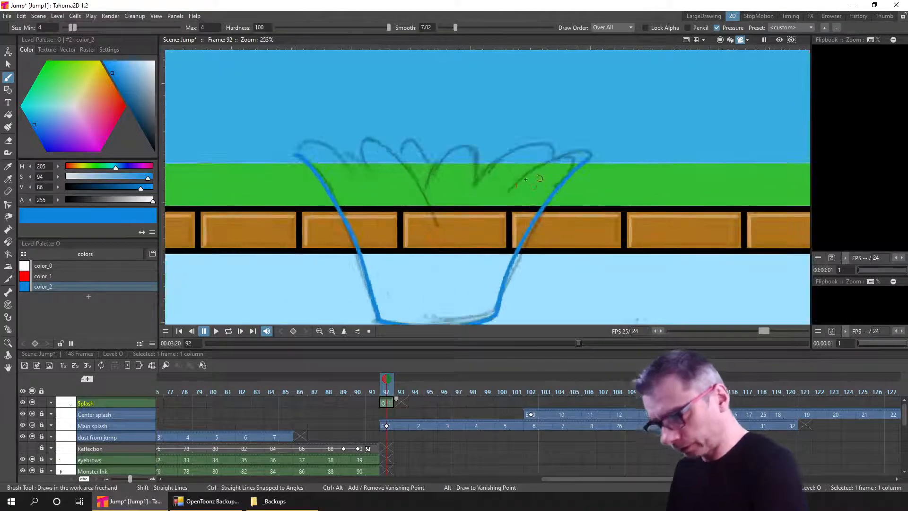
left_click_drag(512, 186, 591, 153)
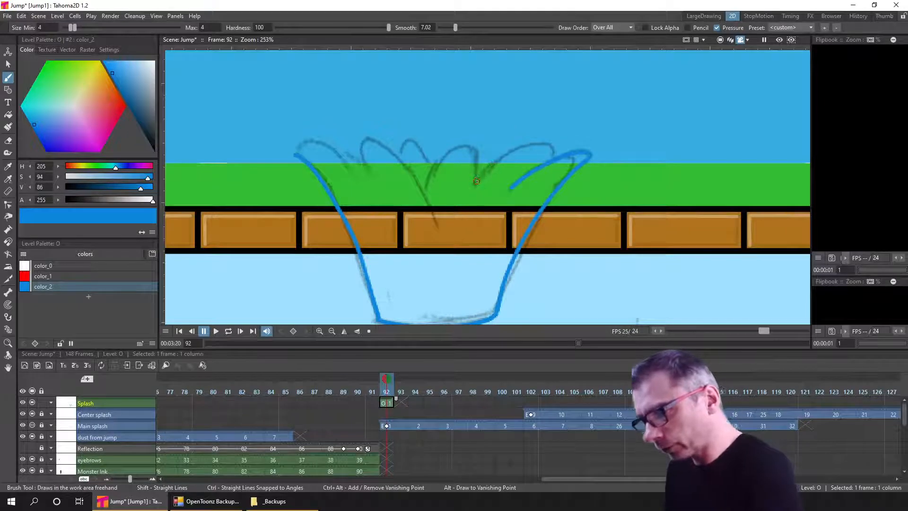
mouse_move(474, 183)
left_mouse_down()
mouse_move(524, 144)
mouse_move(552, 159)
left_mouse_up()
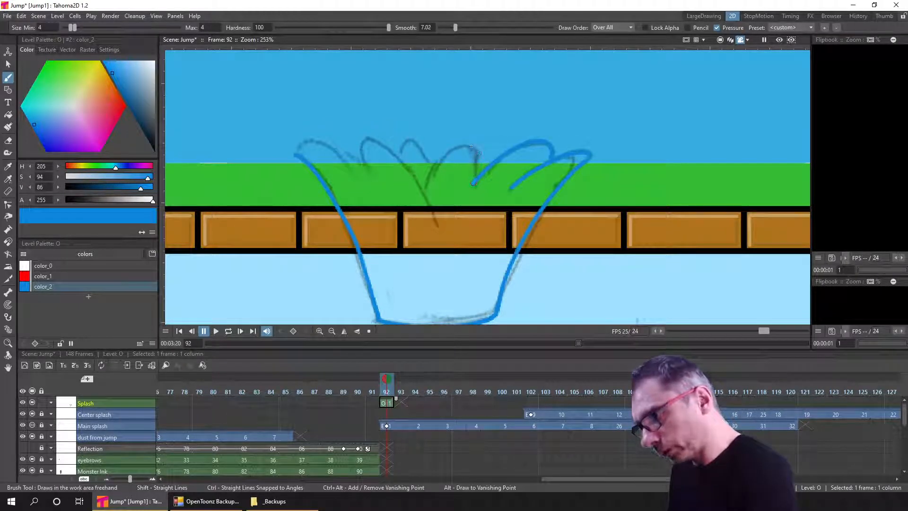
left_click_drag(438, 164, 429, 187)
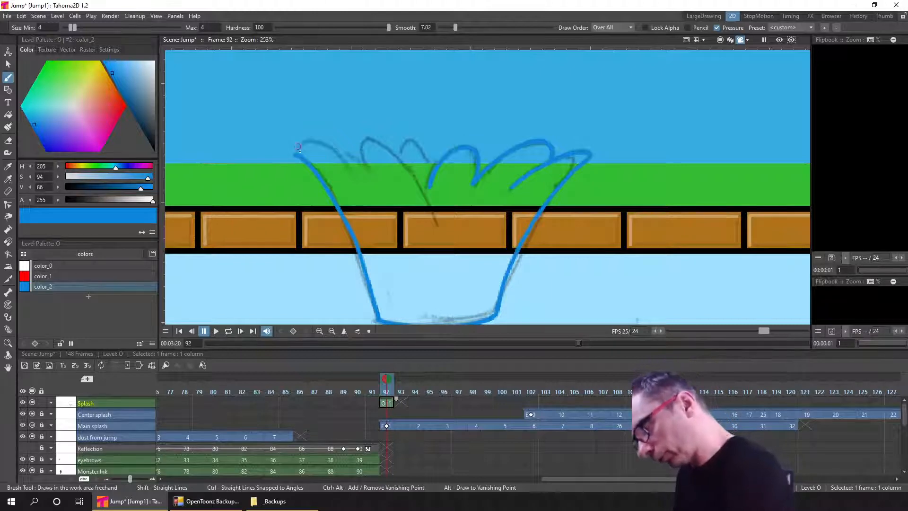
mouse_move(310, 140)
left_mouse_down()
mouse_move(339, 159)
mouse_move(355, 182)
left_mouse_up()
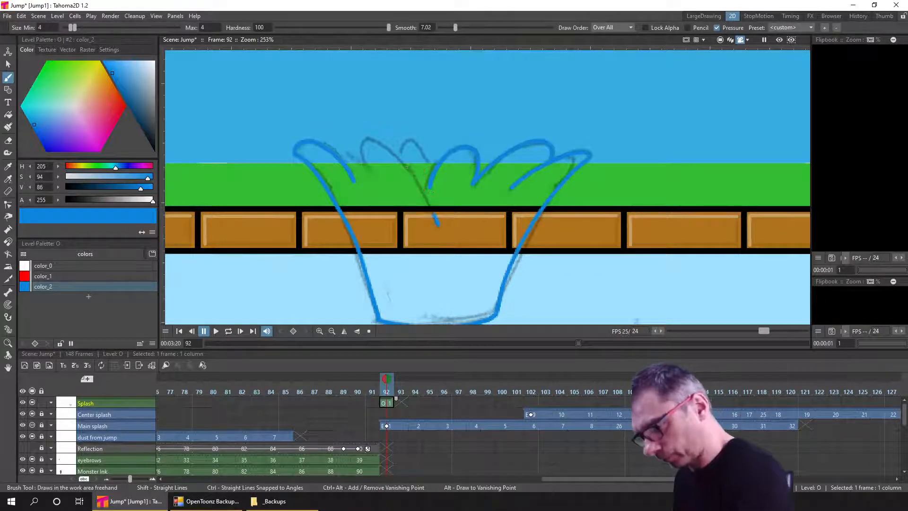
mouse_move(406, 166)
left_mouse_down()
mouse_move(382, 142)
mouse_move(349, 145)
mouse_move(378, 185)
left_mouse_up()
key("ctrl+z")
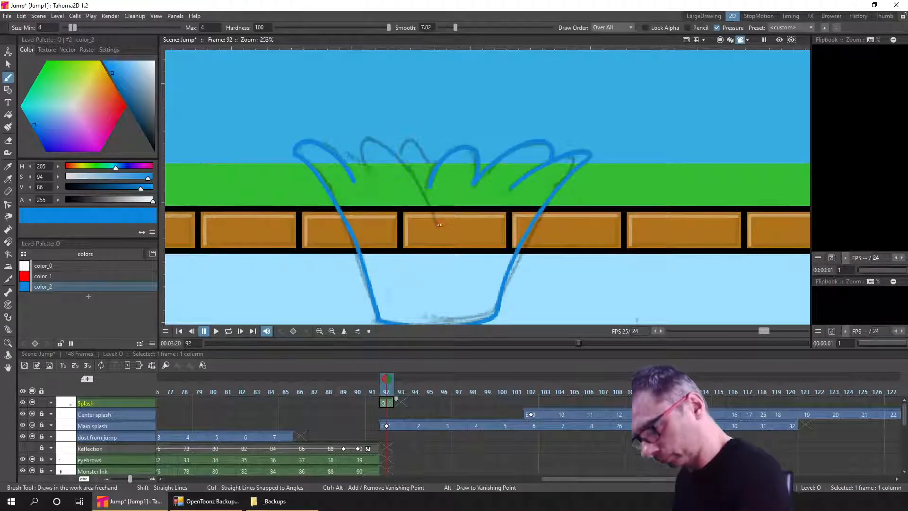
mouse_move(430, 205)
left_mouse_down()
mouse_move(389, 148)
mouse_move(370, 138)
mouse_move(358, 150)
mouse_move(370, 162)
mouse_move(344, 164)
left_mouse_up()
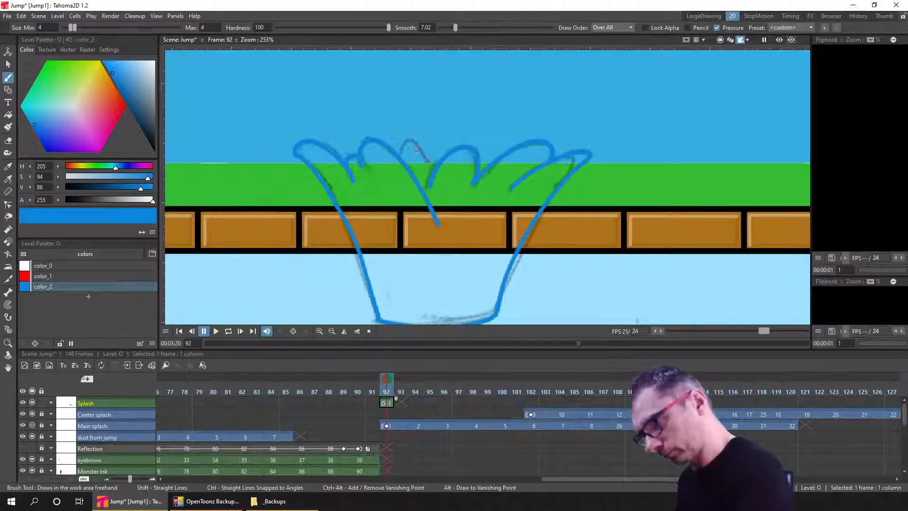
mouse_move(437, 165)
left_mouse_down()
mouse_move(432, 154)
mouse_move(402, 159)
left_mouse_up()
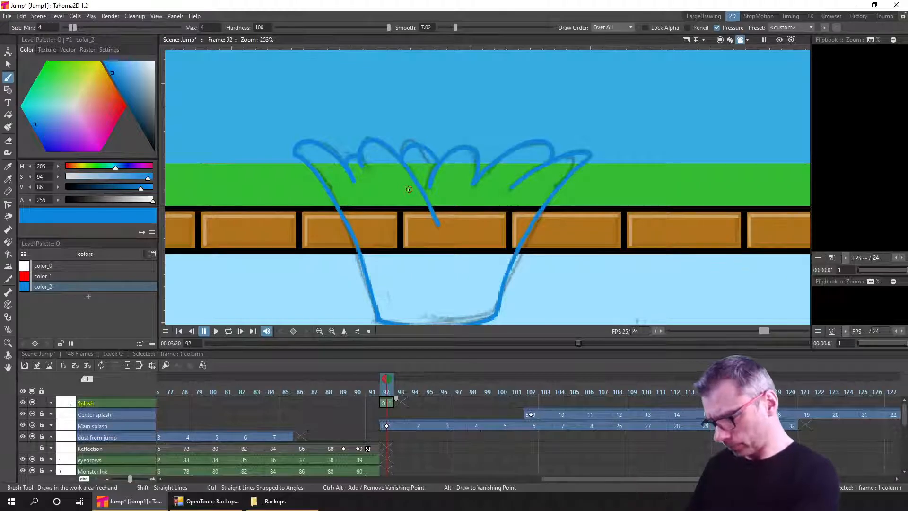
scroll(614, 268, "down", 5)
left_click_drag(614, 268, 603, 233)
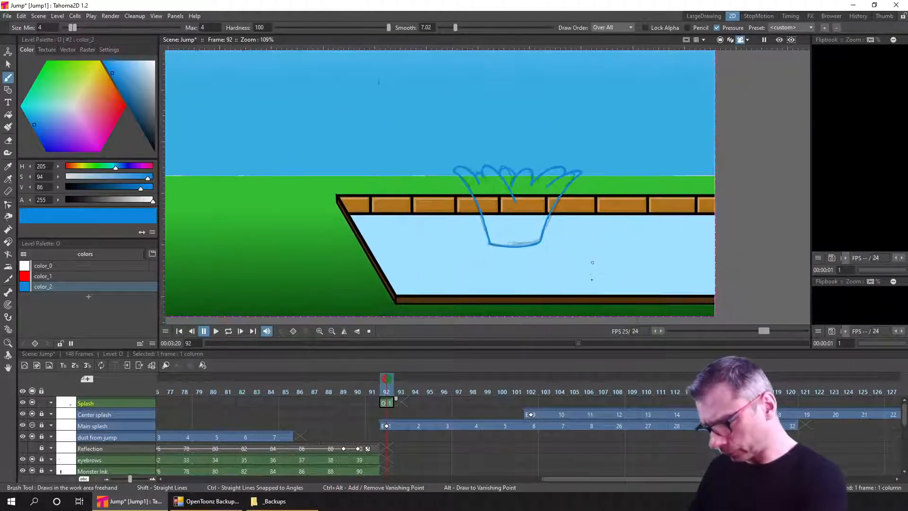
Set the brush's minimum and maximum size to 3 and save the scene
left_click(212, 28)
type("3")
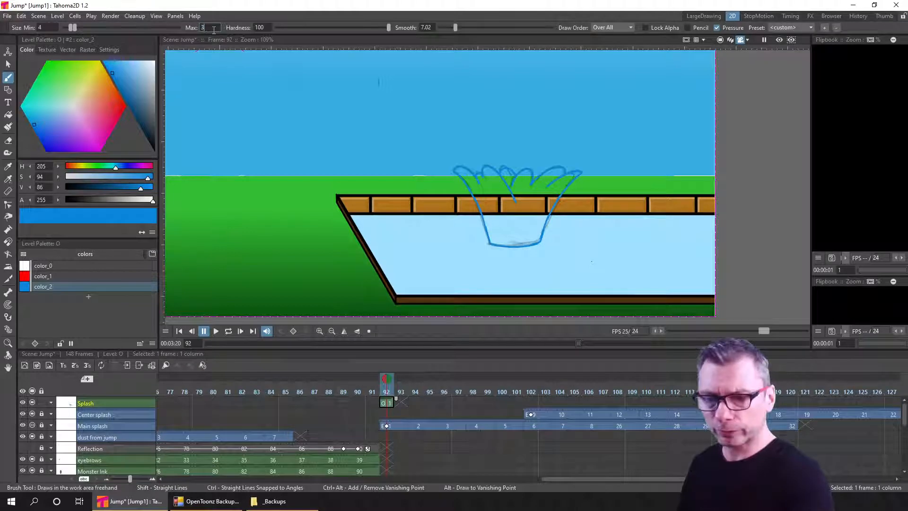
key("Return")
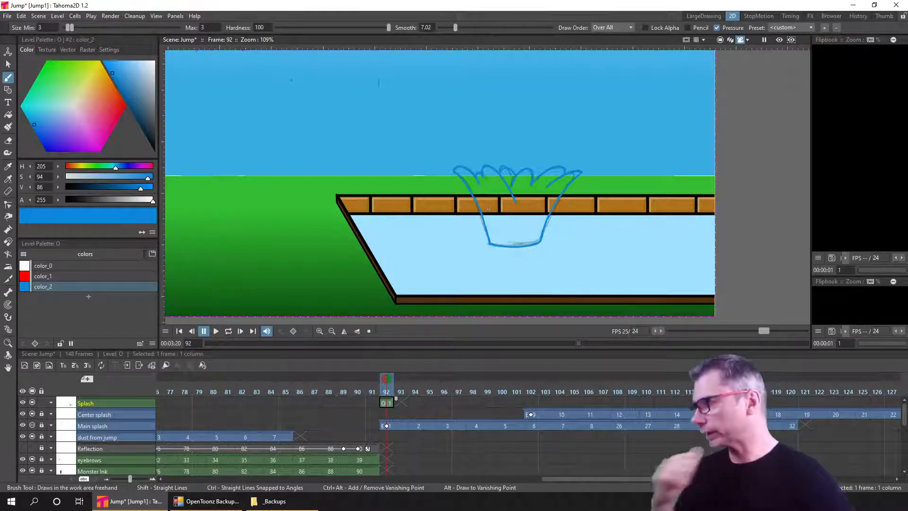
key("ctrl+s")
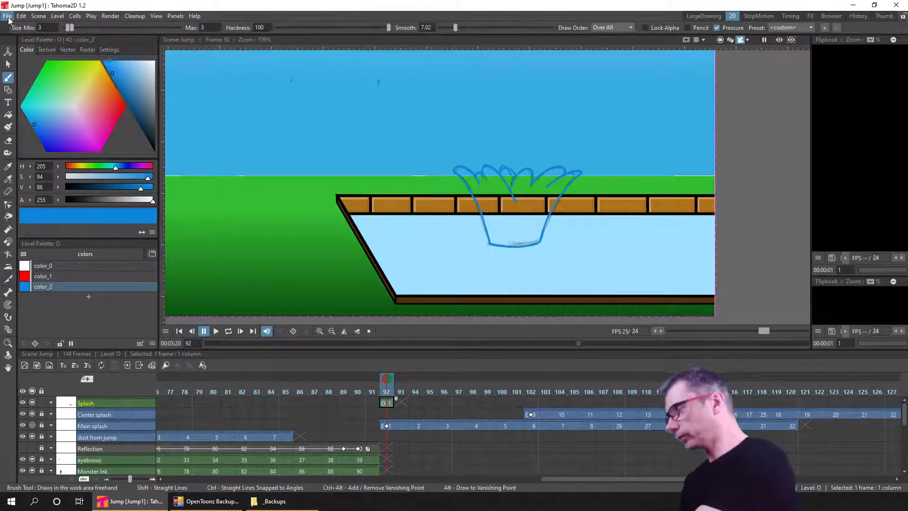
Look over the Version Control preferences and the available help options
left_click(7, 16)
left_click(57, 213)
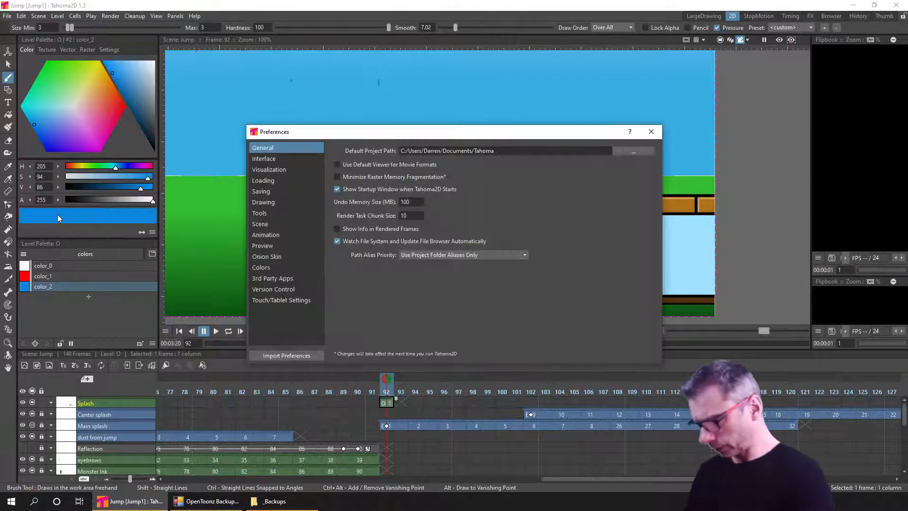
left_click(291, 289)
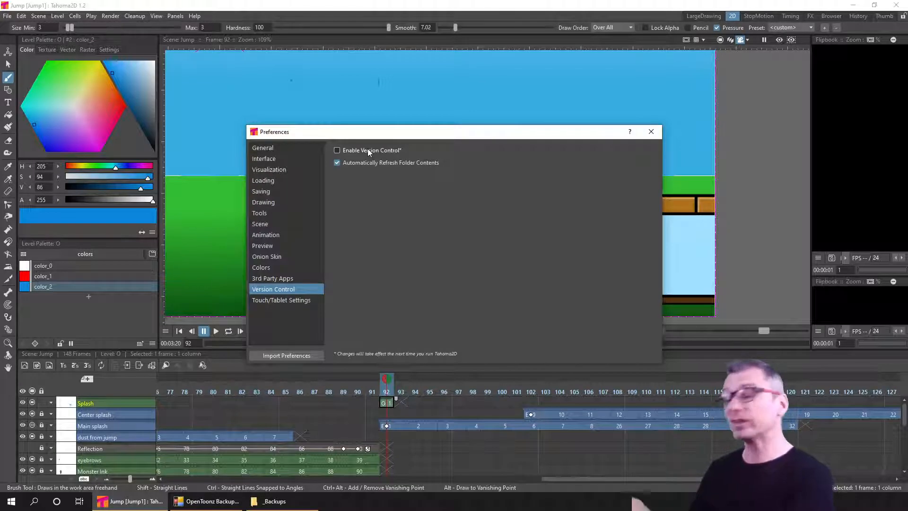
left_click(654, 135)
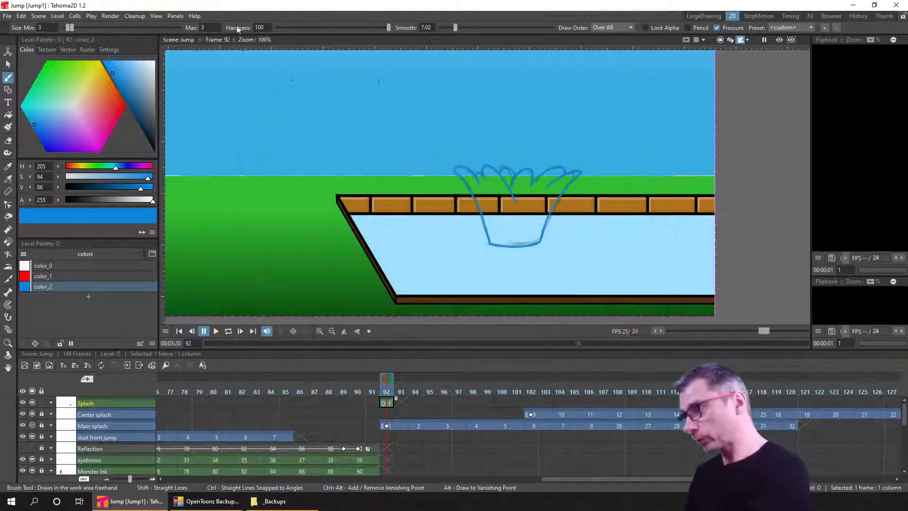
left_click(194, 15)
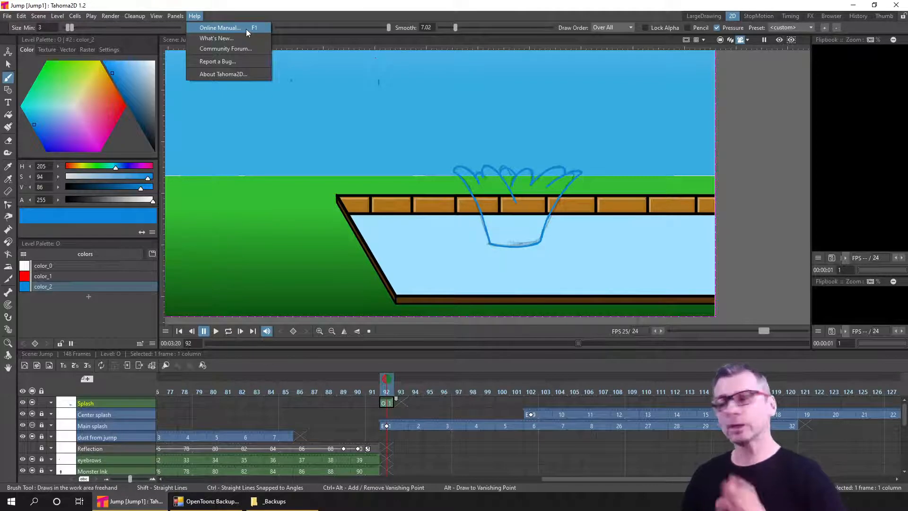
left_click(311, 18)
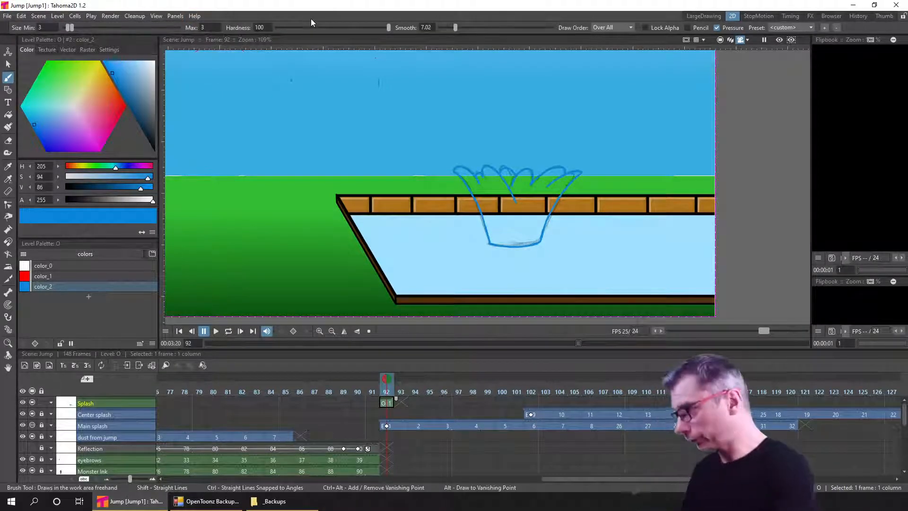
Delete all the blue strokes on Splash frame 92 using a freehand selection
key("s")
mouse_move(407, 67)
left_mouse_down()
mouse_move(308, 229)
mouse_move(641, 138)
mouse_move(623, 88)
left_mouse_up()
key("Delete")
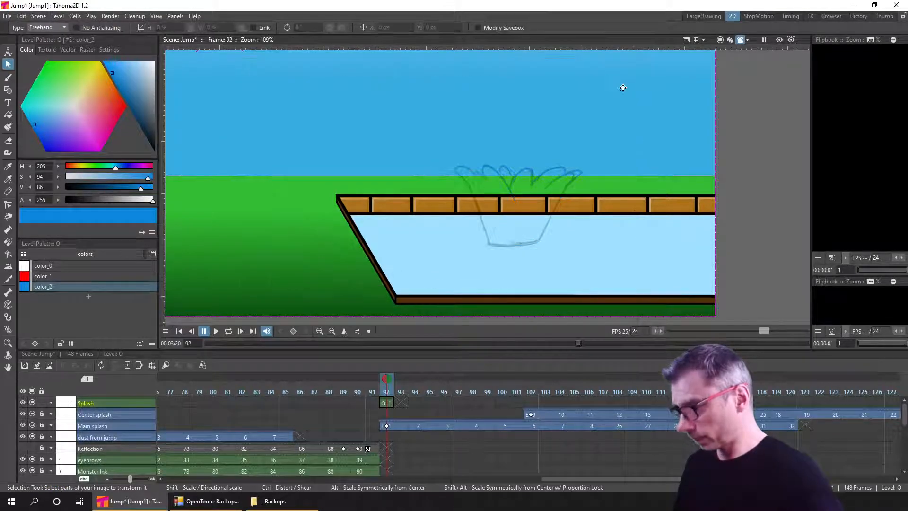
Retrace the left side, right side and base of the splash sketch on frame 92 with the Brush tool in color_2
left_click(9, 79)
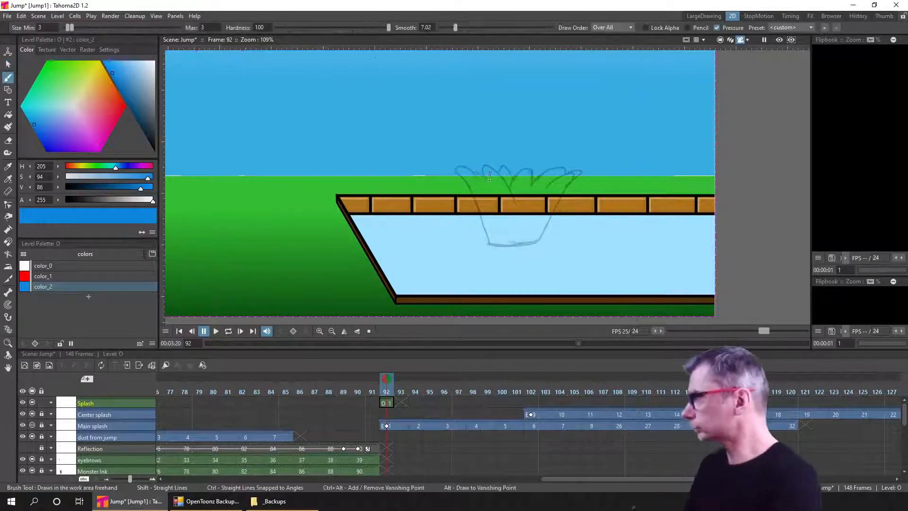
scroll(504, 110, "up", 5)
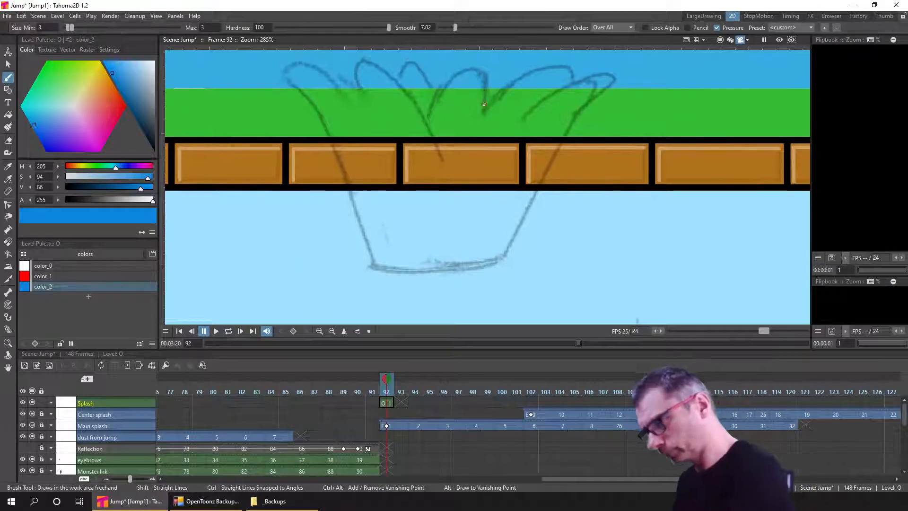
mouse_move(288, 82)
left_mouse_down()
mouse_move(343, 170)
mouse_move(369, 264)
left_mouse_up()
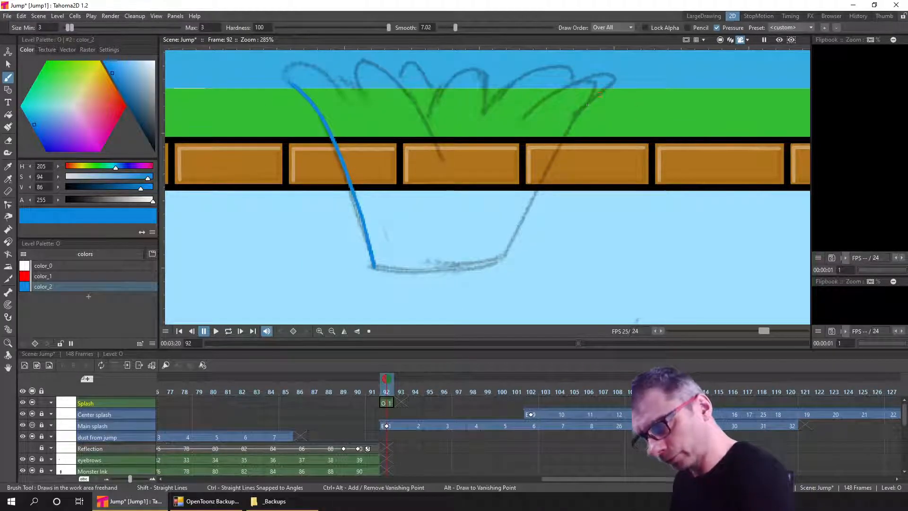
left_click_drag(530, 195, 503, 260)
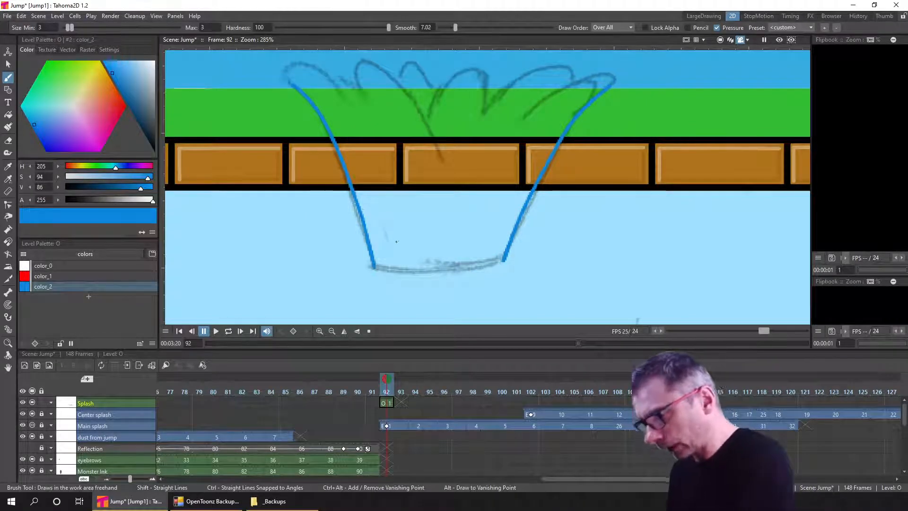
mouse_move(384, 269)
left_mouse_down()
mouse_move(461, 270)
mouse_move(500, 257)
left_mouse_up()
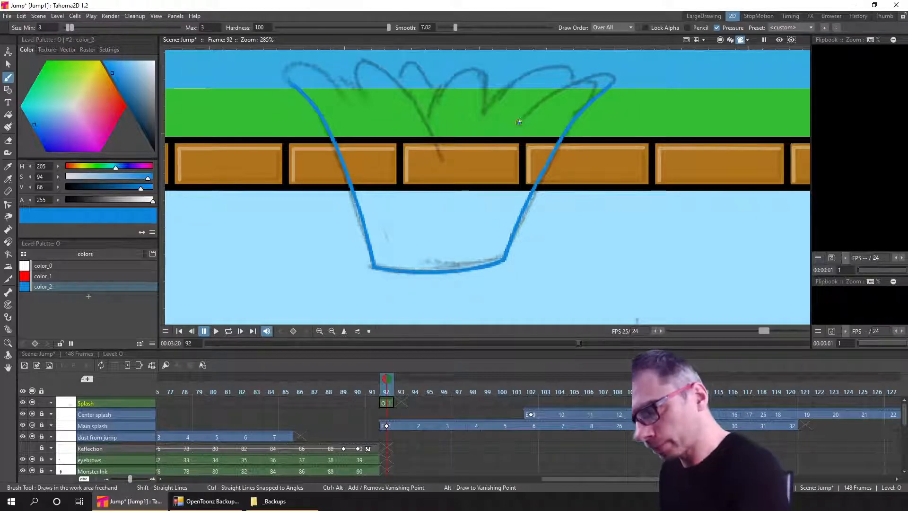
Trace the curved water tips along the top of the frame 92 splash sketch with the size 3 blue brush
left_click_drag(576, 82, 615, 78)
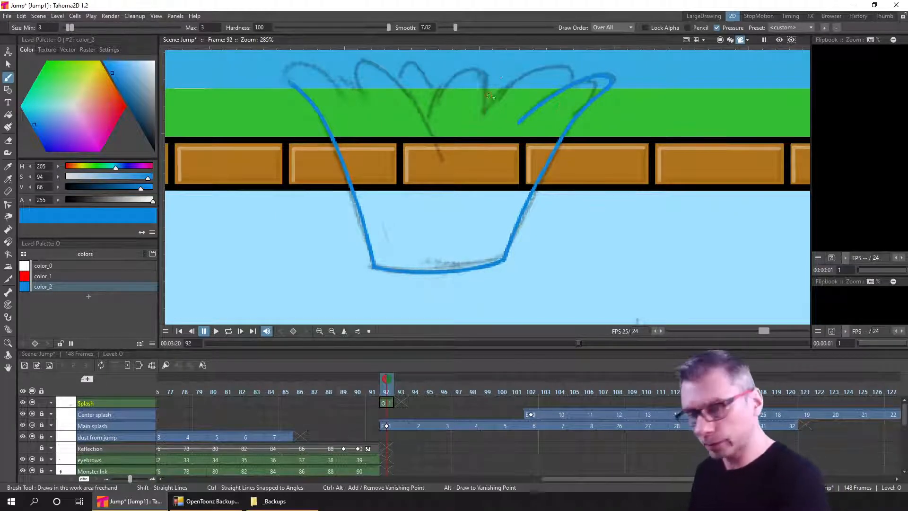
mouse_move(516, 79)
left_mouse_down()
mouse_move(544, 64)
mouse_move(566, 65)
mouse_move(573, 84)
left_mouse_up()
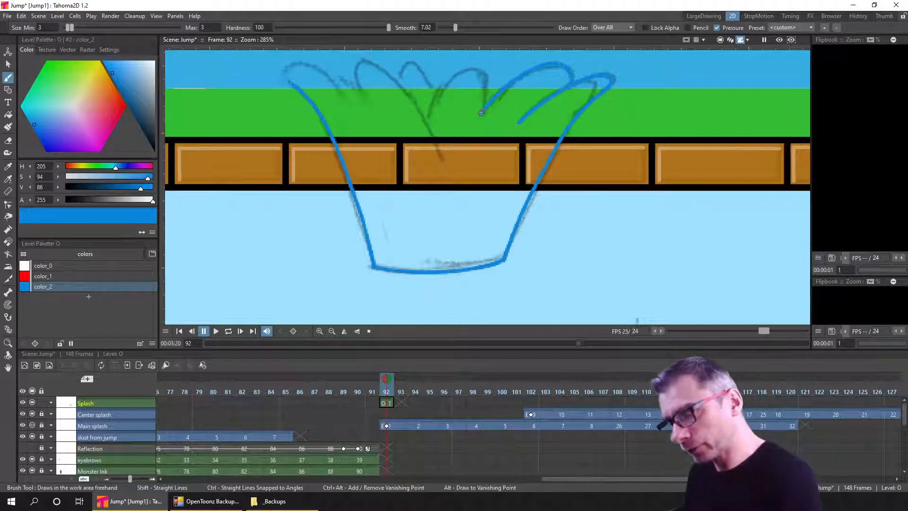
mouse_move(443, 159)
left_mouse_down()
mouse_move(411, 92)
mouse_move(385, 69)
mouse_move(359, 88)
left_mouse_up()
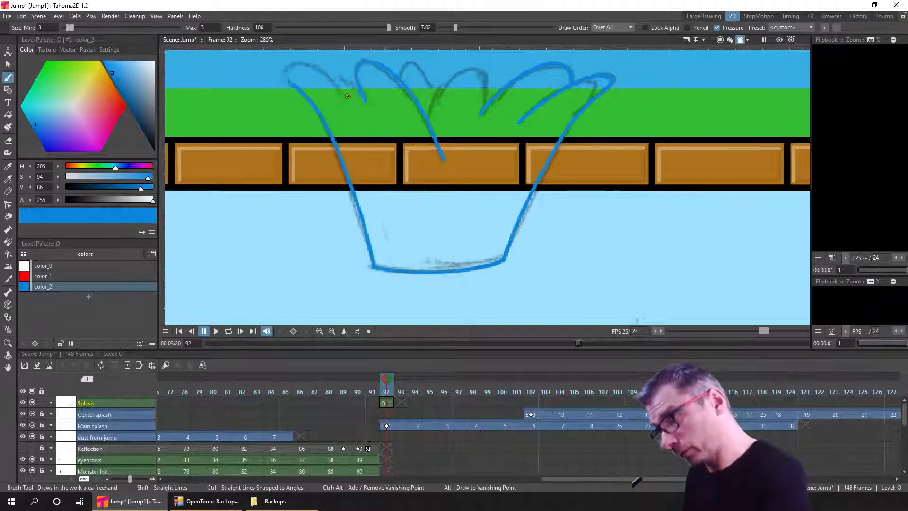
mouse_move(289, 67)
left_mouse_down()
mouse_move(408, 157)
mouse_move(334, 77)
mouse_move(346, 71)
mouse_move(355, 81)
mouse_move(376, 127)
mouse_move(406, 69)
mouse_move(436, 96)
left_mouse_up()
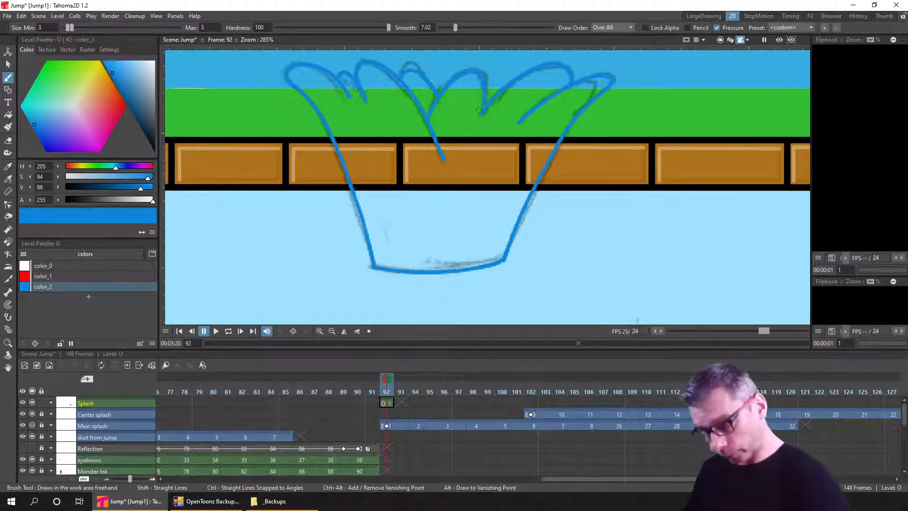
Select frame 94 on the Splash level, save the scene, and turn on onion skin for frame 92
left_click(400, 390)
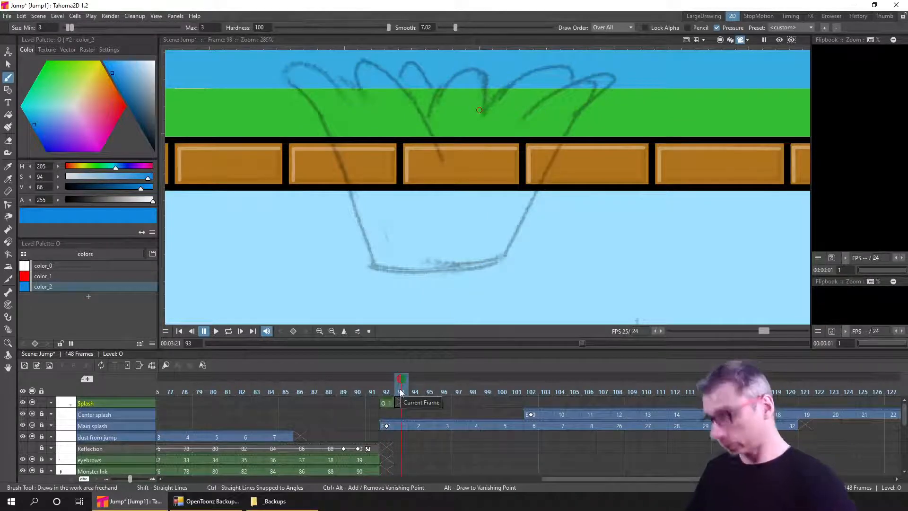
left_click(415, 402)
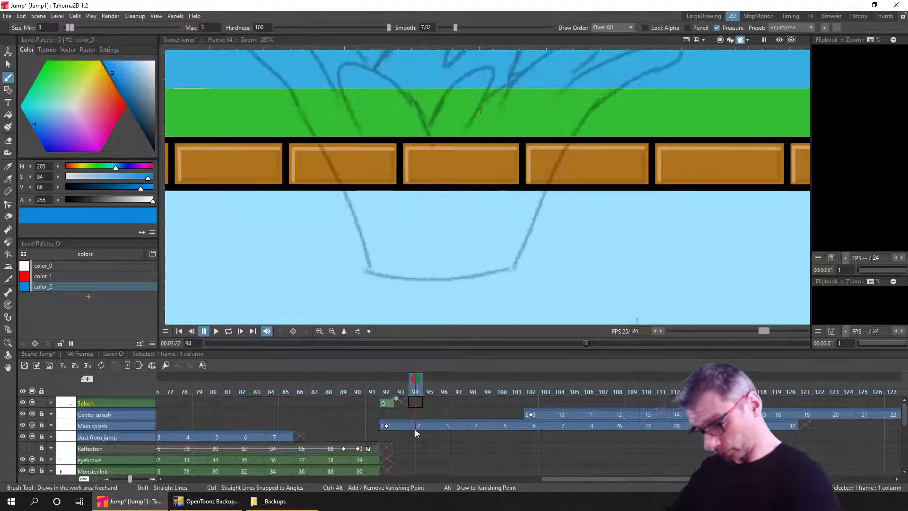
key("ctrl+s")
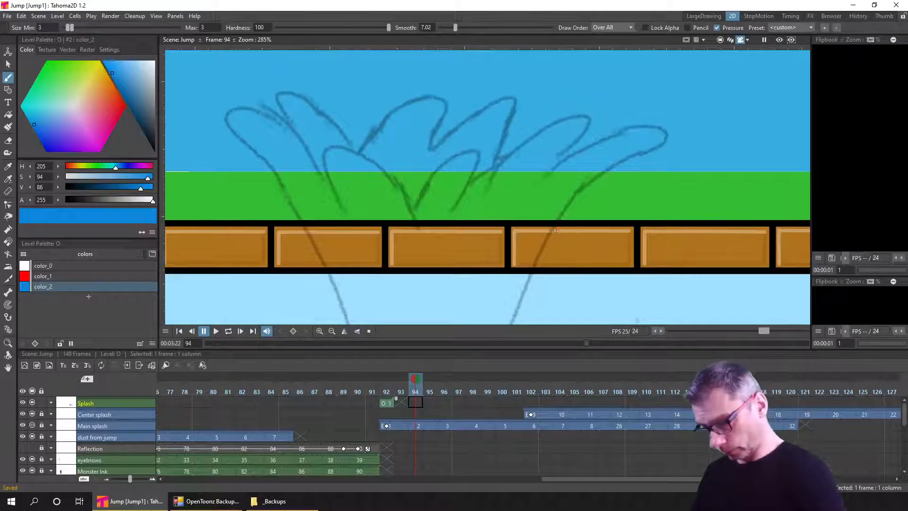
left_click(387, 378)
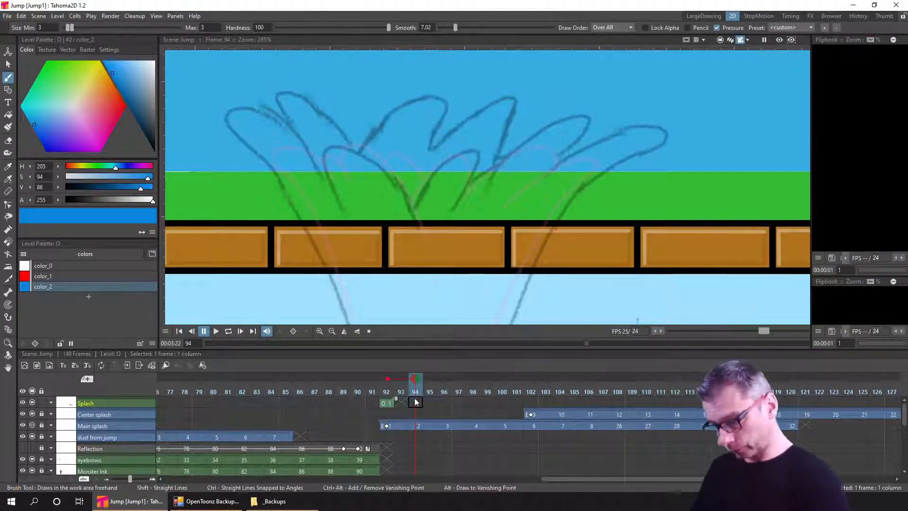
scroll(596, 195, "down", 4)
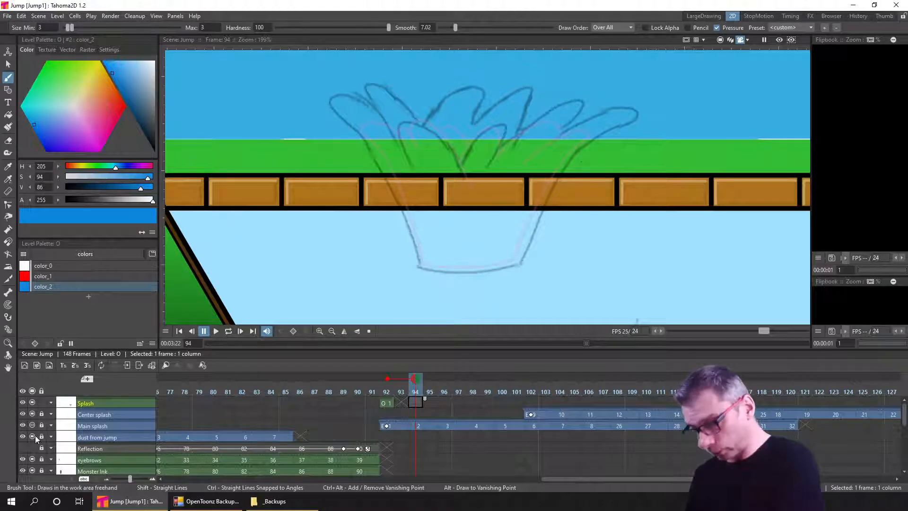
Show only the Splash column in the viewer, and turn the Main splash and Center splash columns back on
right_click(33, 403)
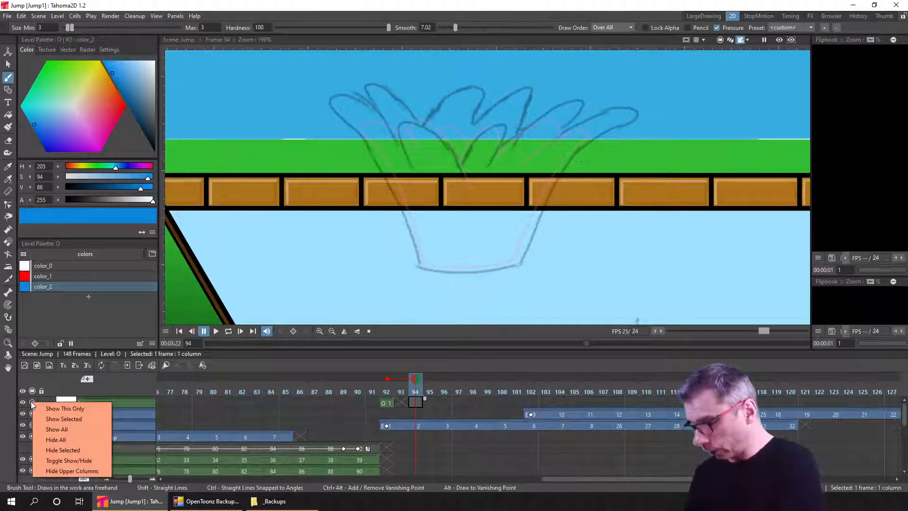
left_click(94, 407)
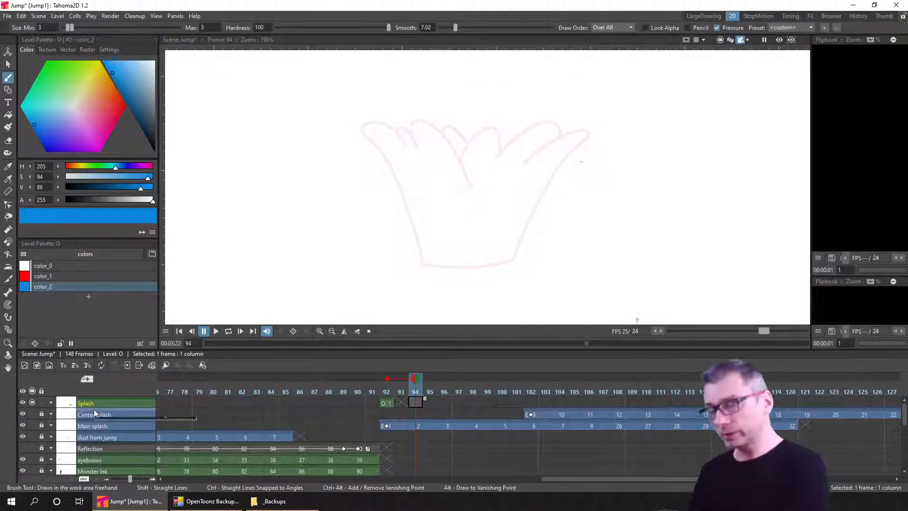
left_click(29, 425)
left_click(31, 415)
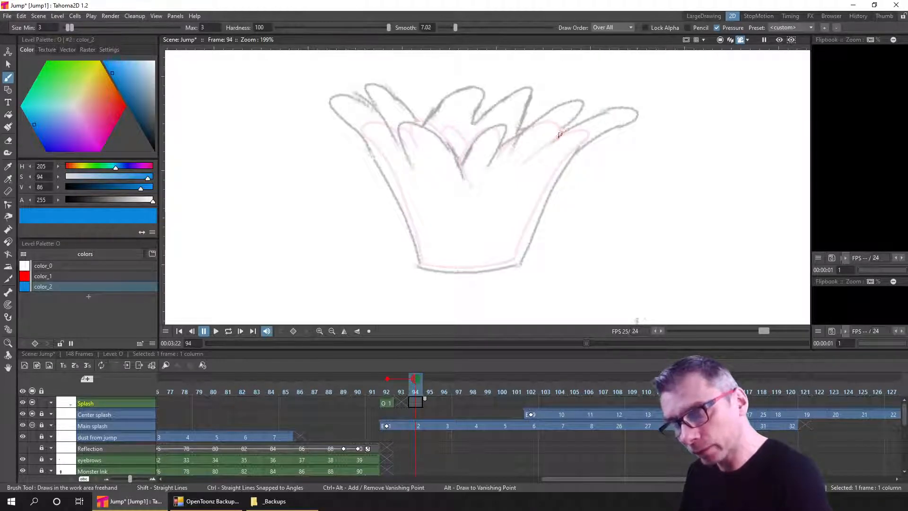
Trace the outer sides, the base, the two outermost tips and the neighbouring right-hand tip of the frame 94 splash sketch in blue
mouse_move(558, 136)
left_mouse_down()
mouse_move(602, 112)
mouse_move(636, 113)
mouse_move(563, 166)
mouse_move(515, 263)
left_mouse_up()
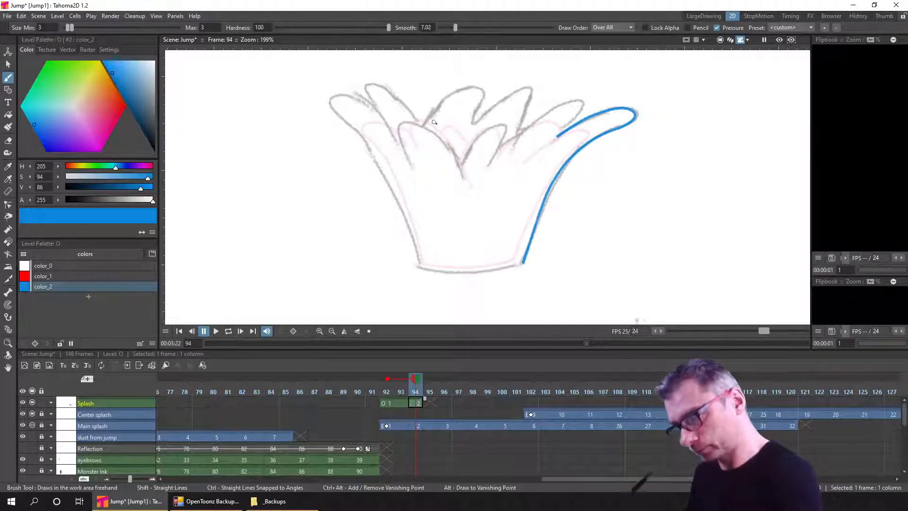
mouse_move(378, 112)
left_mouse_down()
mouse_move(355, 96)
mouse_move(353, 128)
mouse_move(399, 203)
mouse_move(419, 265)
mouse_move(454, 272)
mouse_move(524, 260)
left_mouse_up()
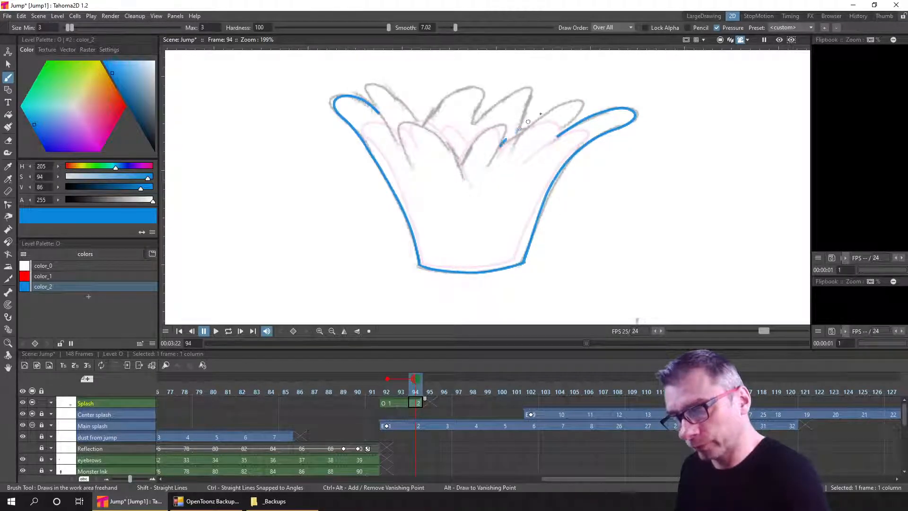
mouse_move(528, 121)
left_mouse_down()
mouse_move(577, 102)
mouse_move(569, 128)
left_mouse_up()
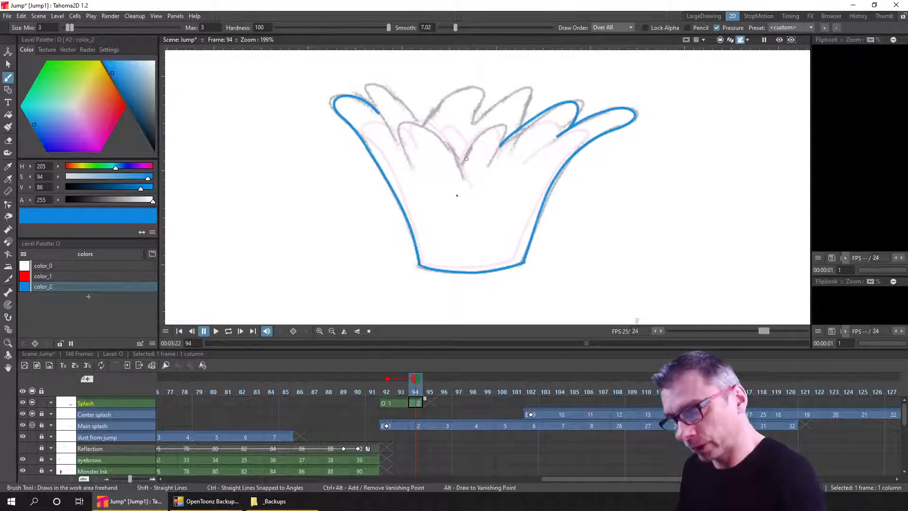
Flip back and forth between the Splash drawings on frames 92 and 94 to compare their motion
left_click(387, 391)
left_click(416, 390)
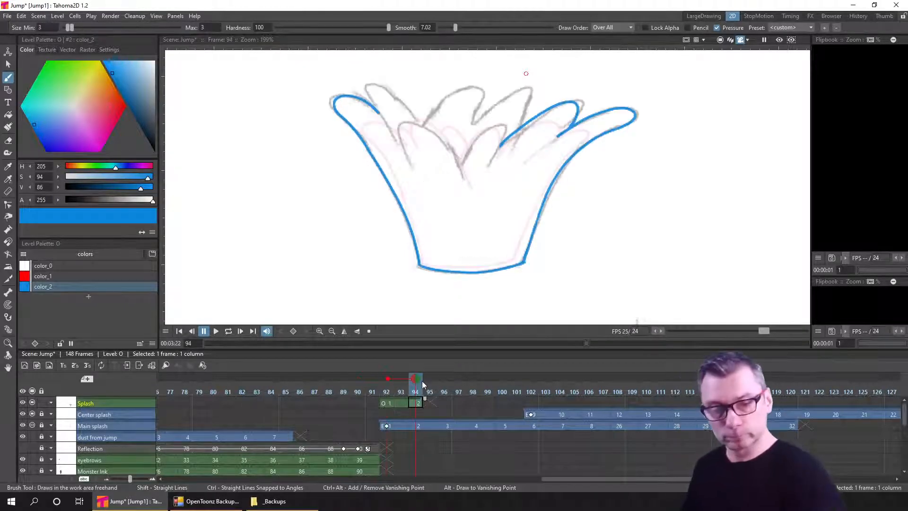
key("comma")
key("period")
key("comma")
key("period")
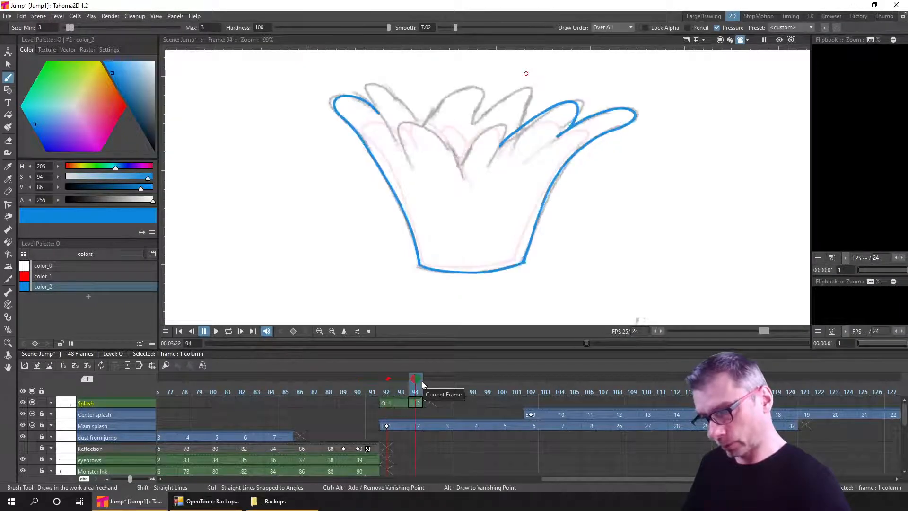
key("comma")
key("period")
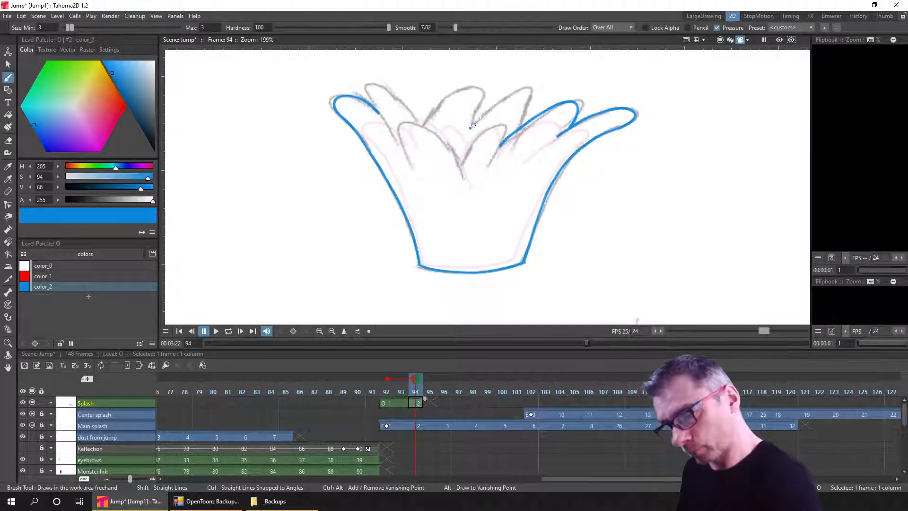
Trace the pointed tip just right of centre on the frame 94 splash sketch, redoing the misplaced stroke
mouse_move(470, 128)
left_mouse_down()
mouse_move(515, 90)
mouse_move(529, 90)
mouse_move(527, 115)
mouse_move(507, 135)
mouse_move(468, 129)
mouse_move(528, 88)
mouse_move(520, 123)
mouse_move(490, 146)
left_mouse_up()
key("ctrl+z")
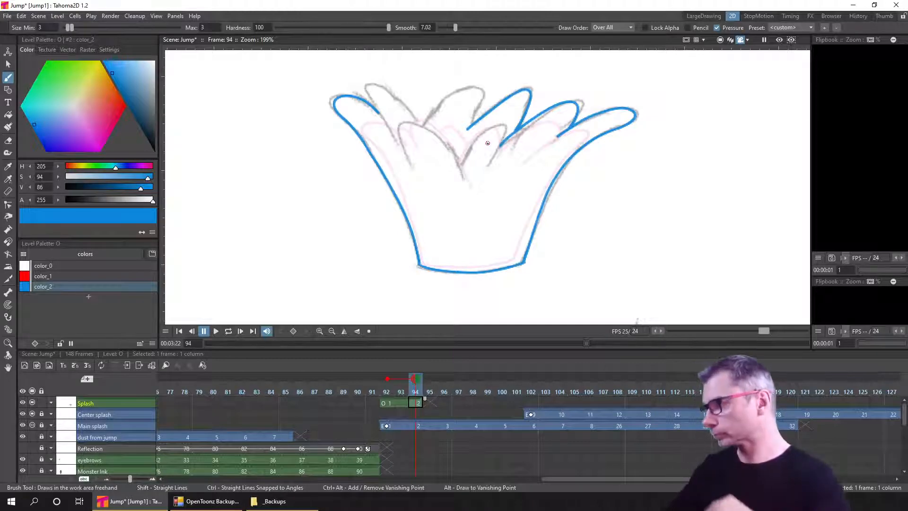
Save the scene and switch to the _Backups folder in File Explorer to view the scene's backup files
key("ctrl+s")
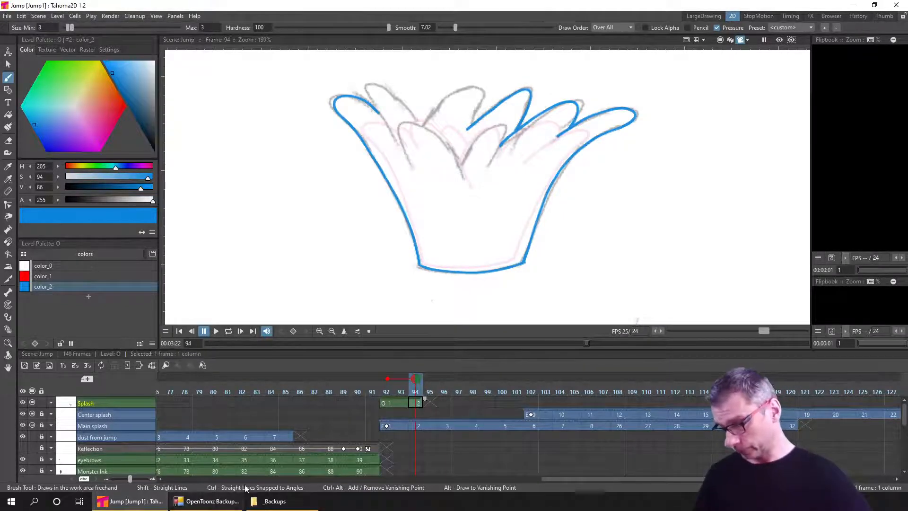
left_click(267, 504)
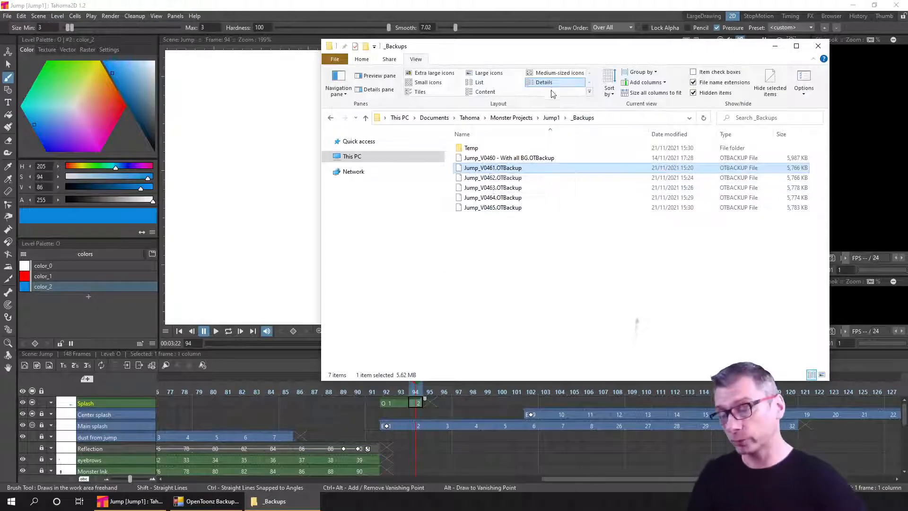
Open the Jump1 project's scenes folder and examine the Jump.tnz scene file
left_click(550, 118)
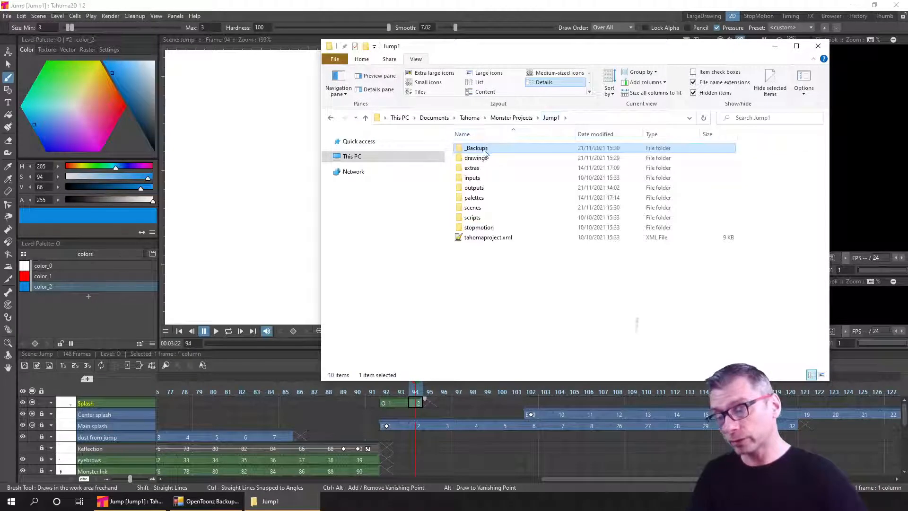
double_click(472, 208)
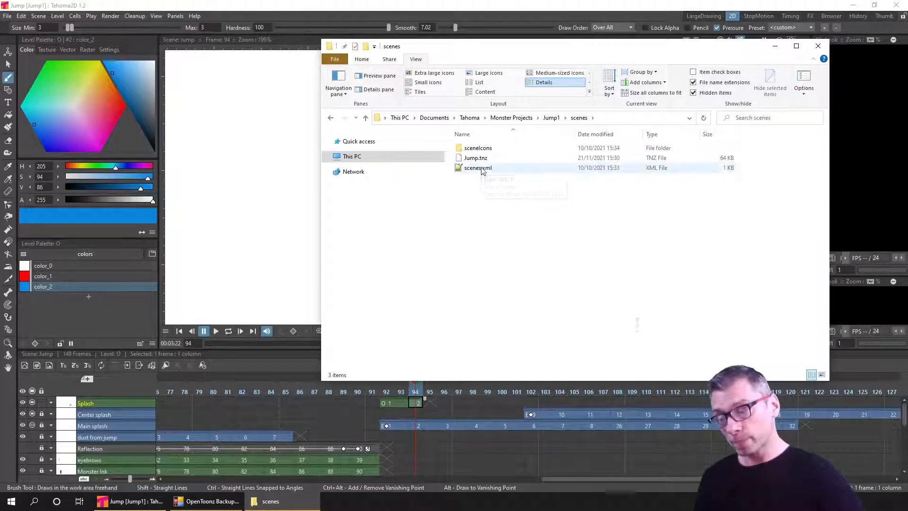
left_click(478, 158)
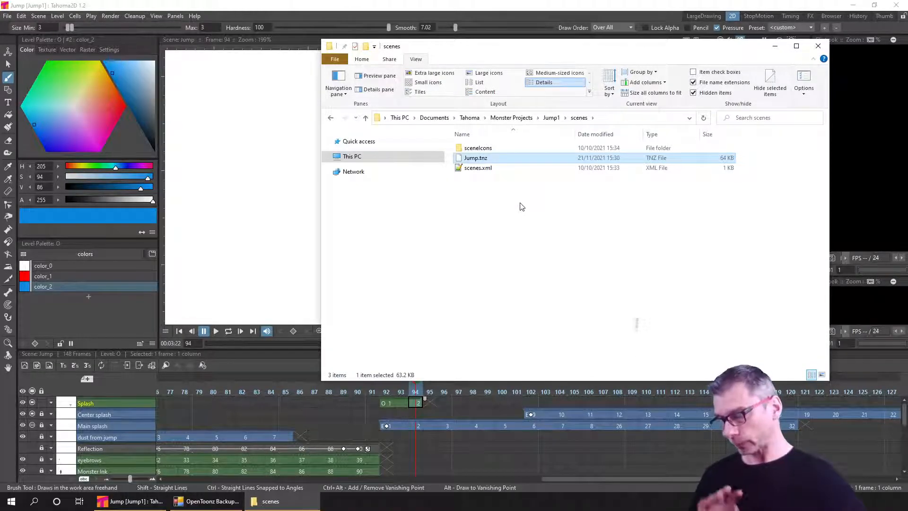
left_click(536, 194)
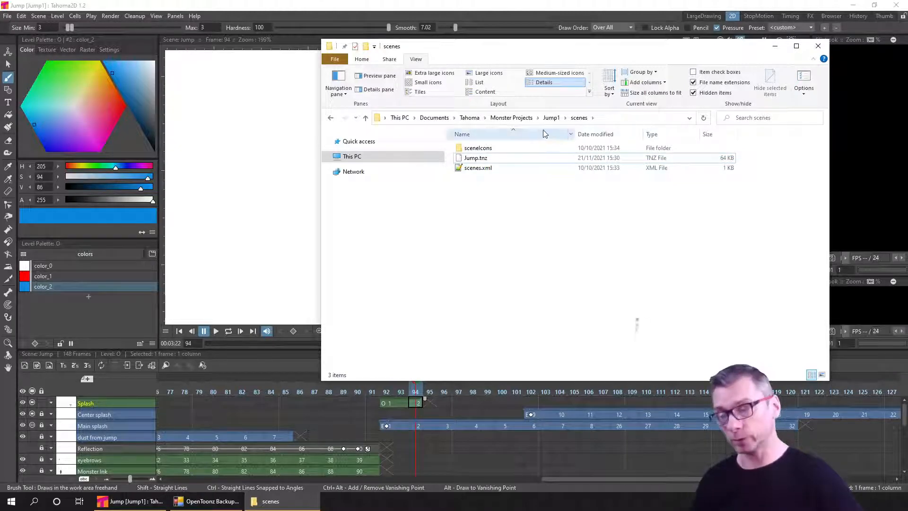
View the contents of Jump1's drawings and extras folders and return to Tahoma2D
left_click(551, 118)
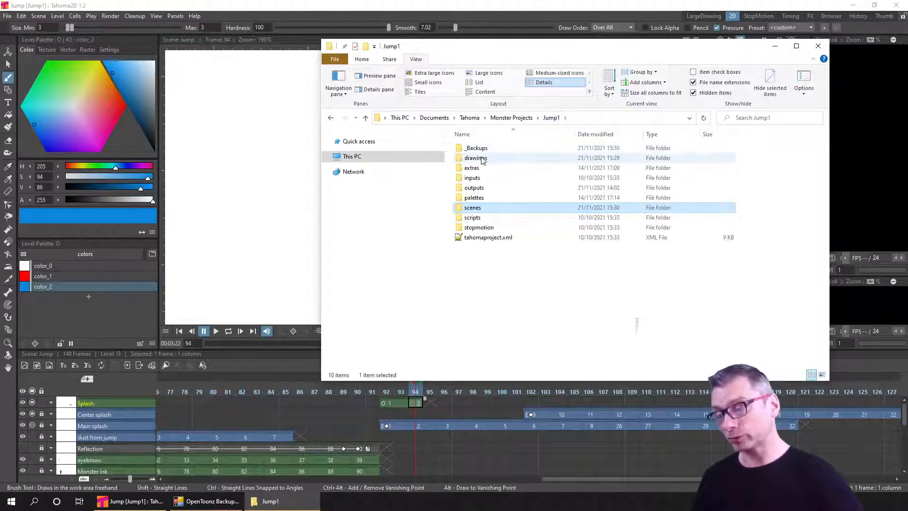
double_click(482, 160)
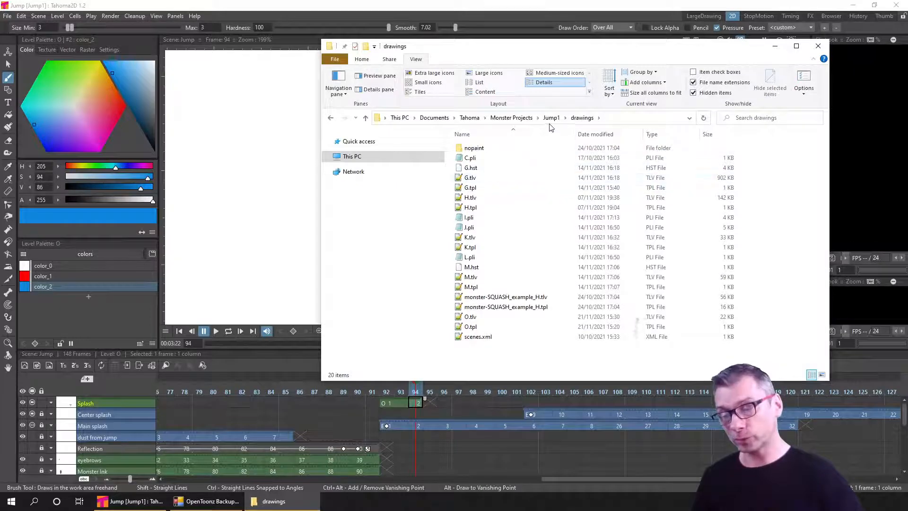
left_click(551, 118)
double_click(472, 168)
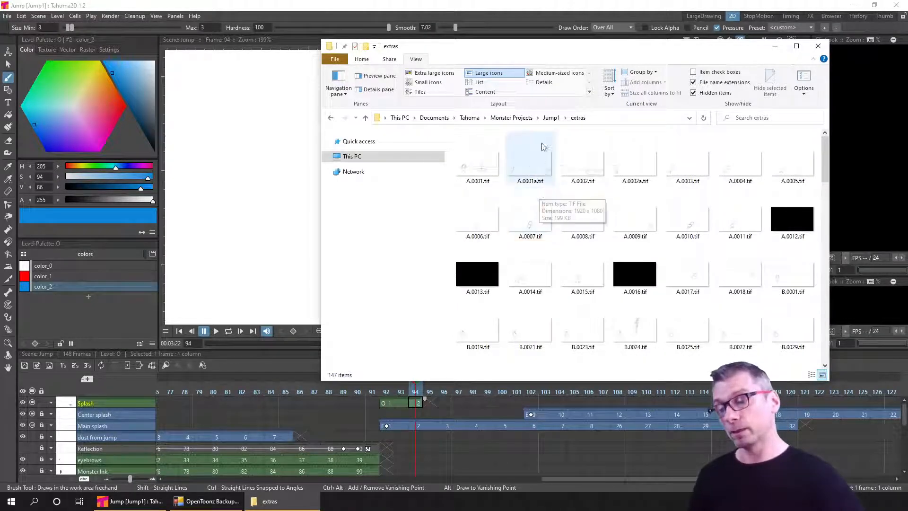
left_click(552, 117)
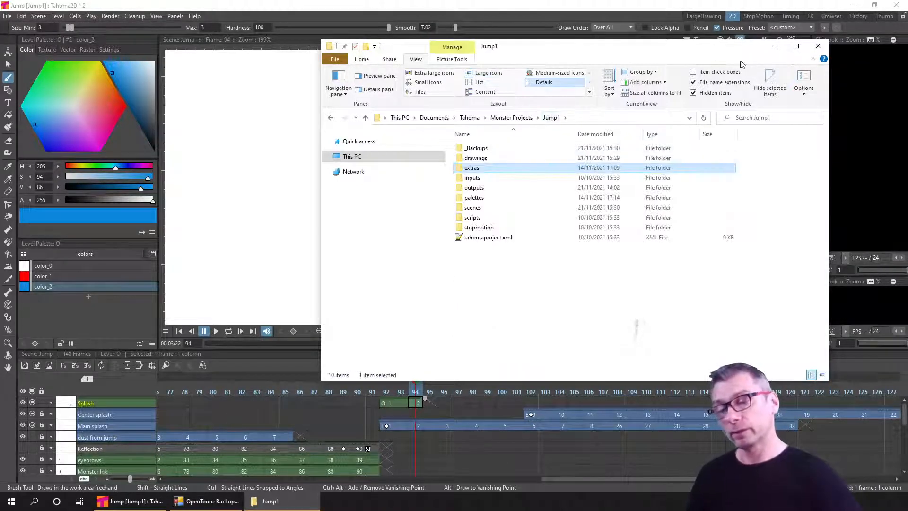
left_click(774, 46)
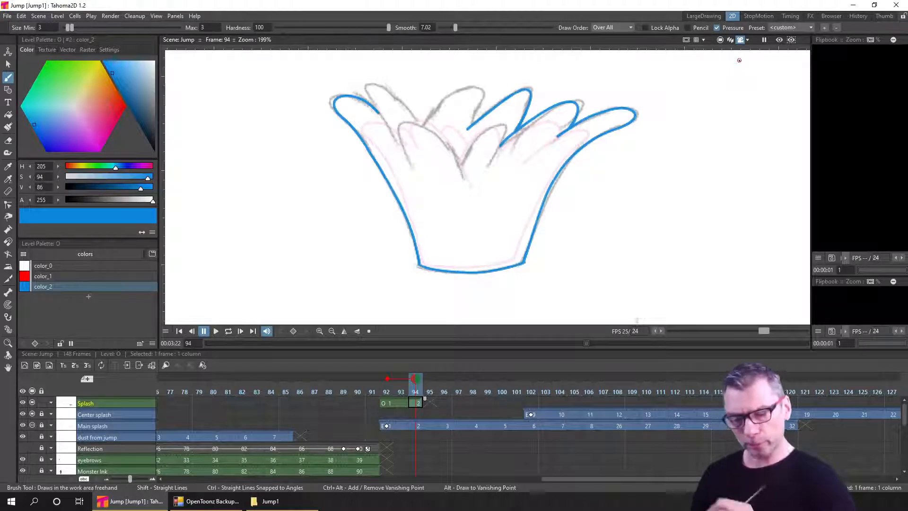
Scrub through the rough splash sketches from frame 94 to frame 107 and return to frame 94
left_click_drag(462, 390, 501, 386)
scroll(581, 209, "down", 1)
scroll(581, 209, "down", 1)
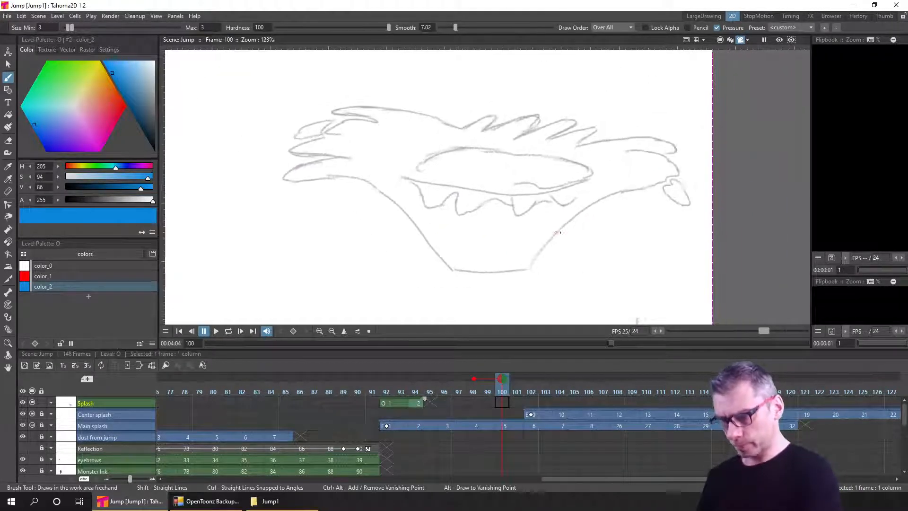
left_click(519, 390)
mouse_move(522, 391)
left_mouse_down()
mouse_move(558, 391)
mouse_move(487, 392)
mouse_move(606, 382)
left_mouse_up()
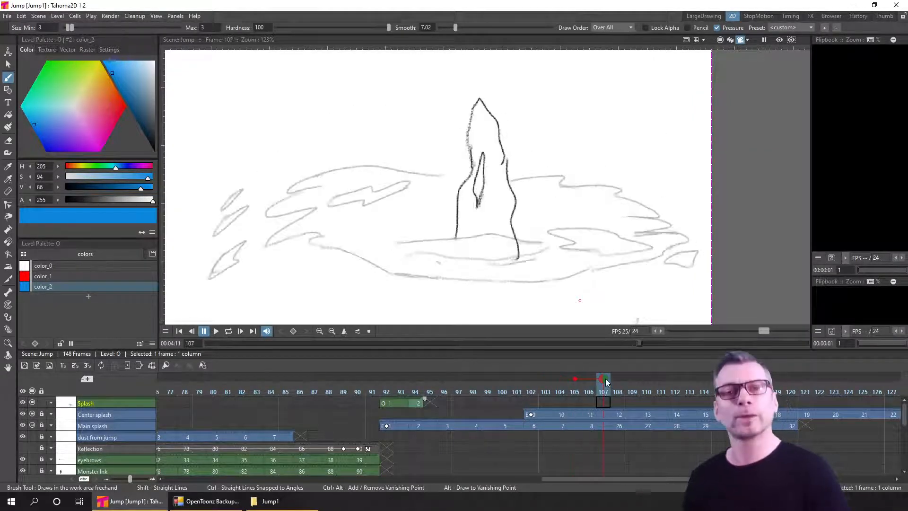
left_click(419, 390)
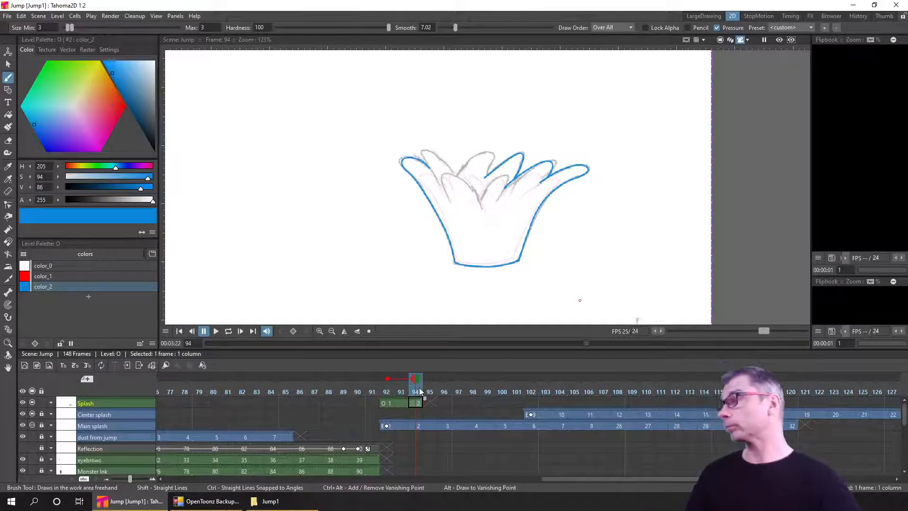
Switch to File Explorer, examine the Splash level's O.tlv and O.tpl files in the drawings folder, and return to Tahoma2D
left_click(265, 501)
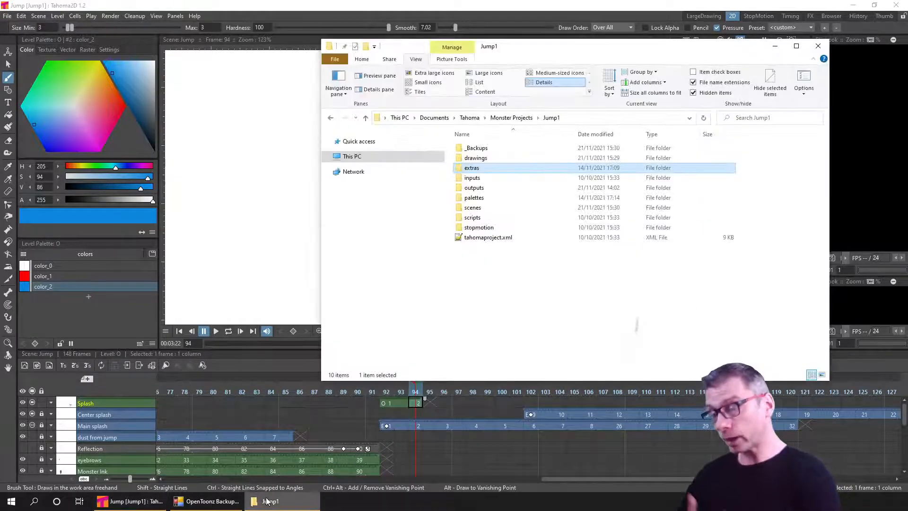
double_click(477, 157)
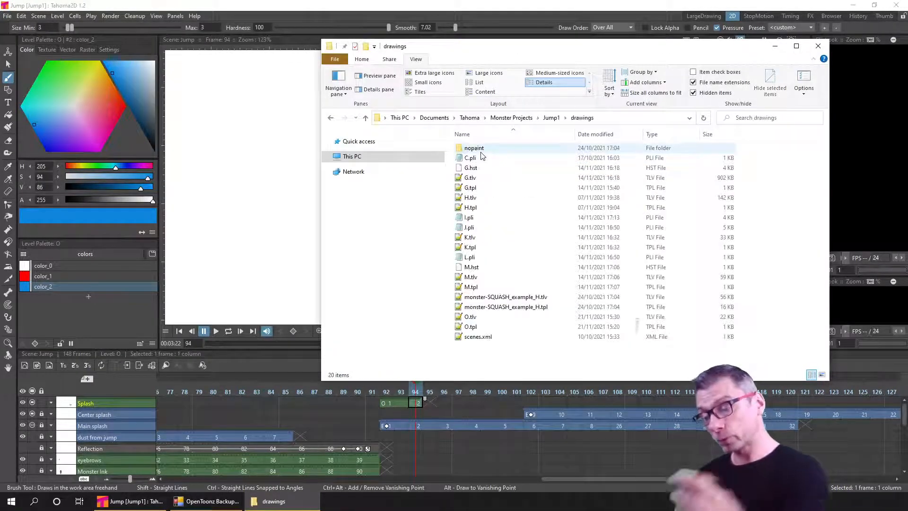
left_click(131, 398)
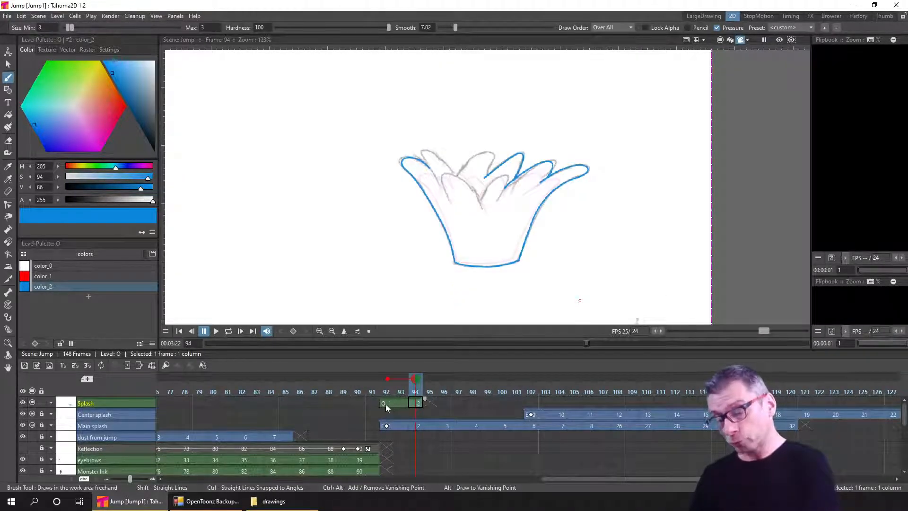
left_click(273, 501)
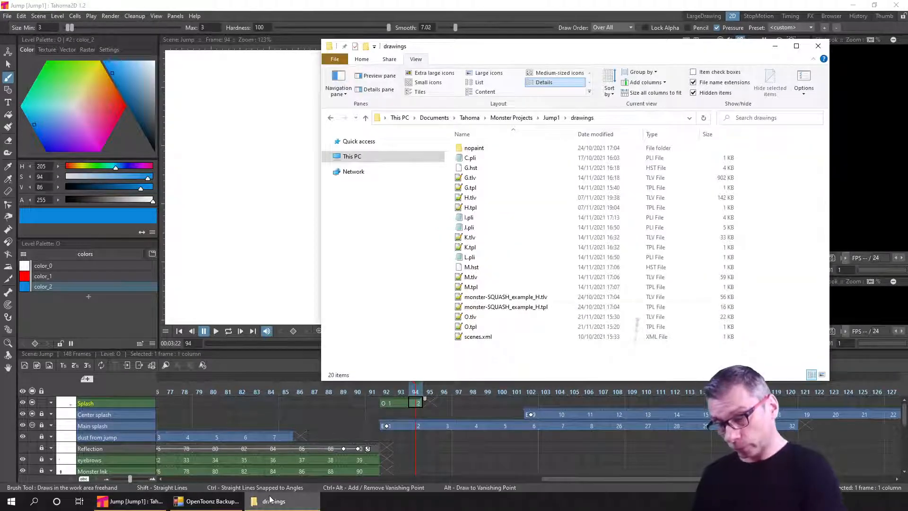
left_click(470, 319)
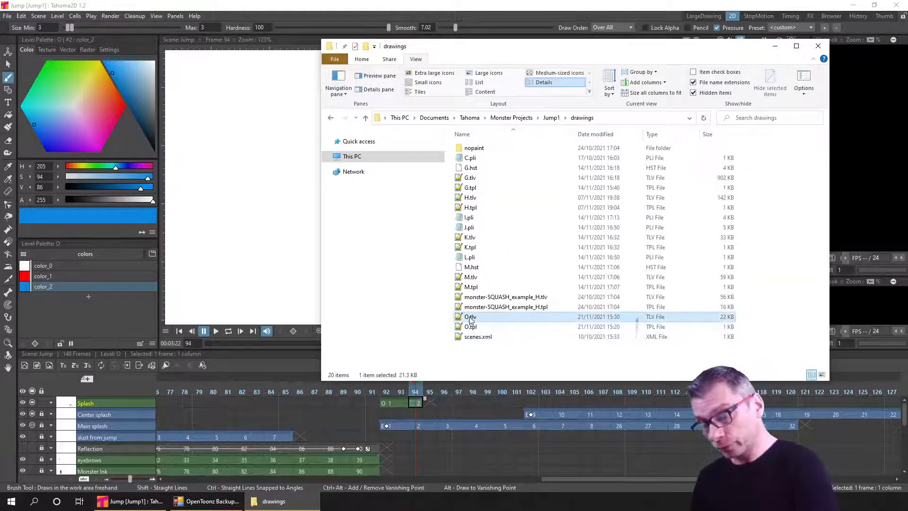
left_click(475, 328)
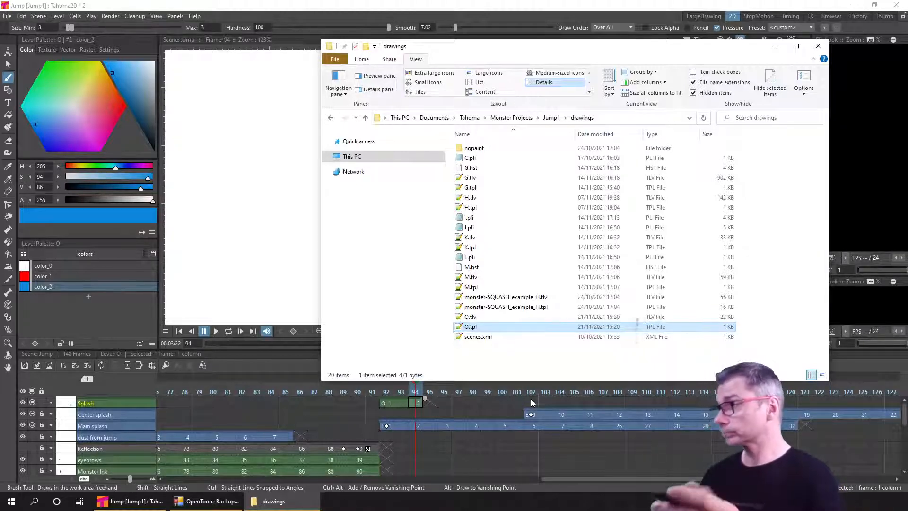
left_click(775, 46)
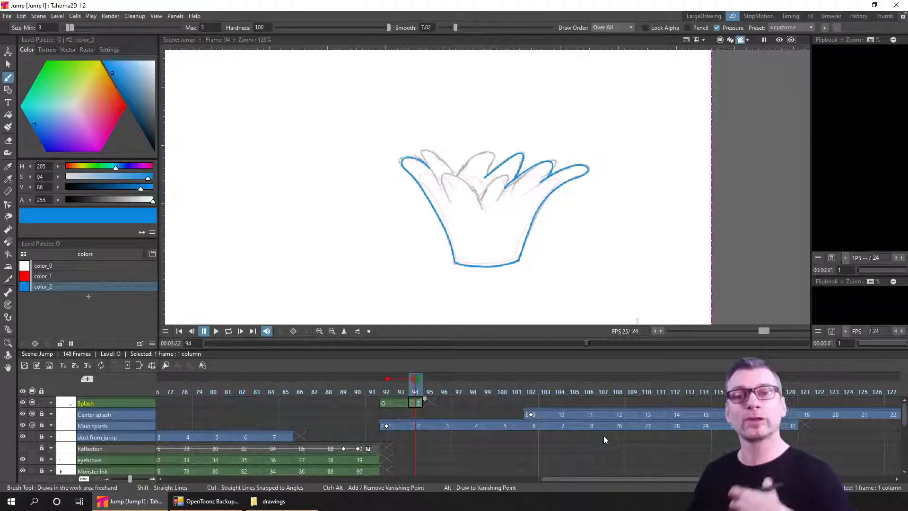
Review the save commands for the scene only, the current level and the whole project
left_click(7, 15)
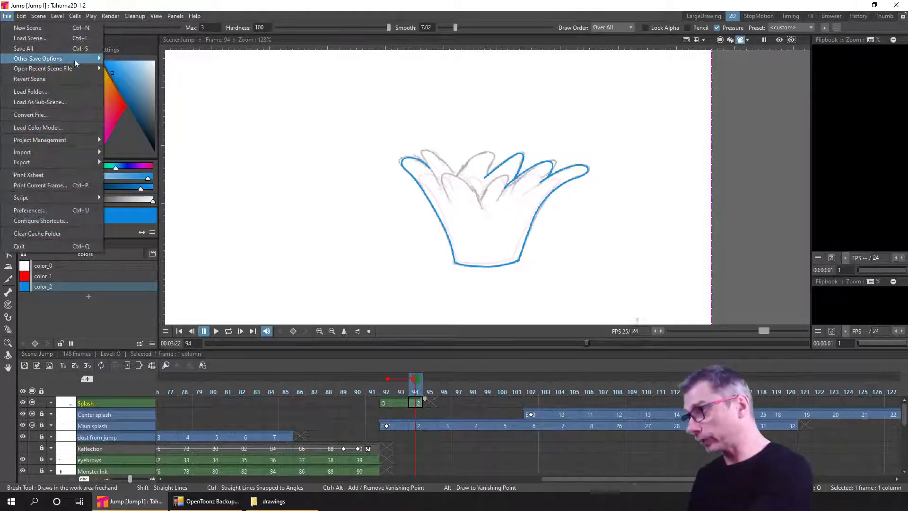
mouse_move(91, 62)
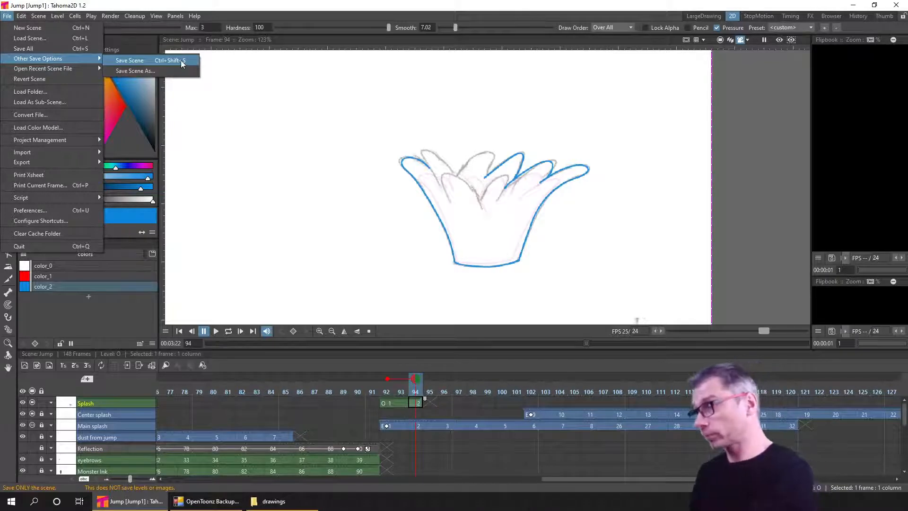
left_click(180, 61)
left_click(61, 16)
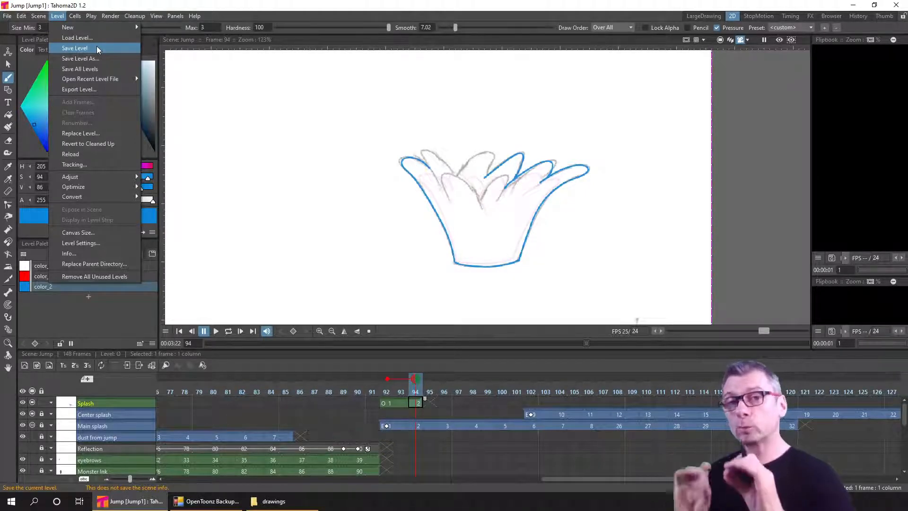
mouse_move(7, 20)
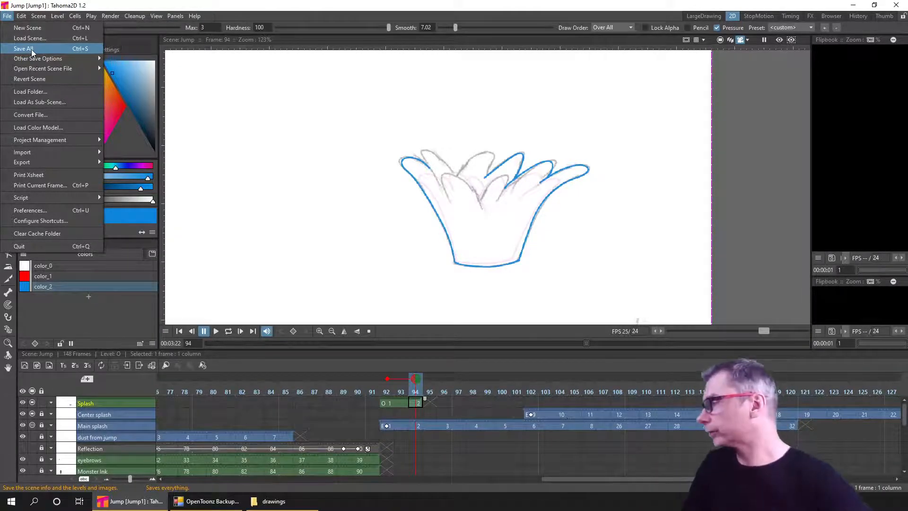
left_click(492, 17)
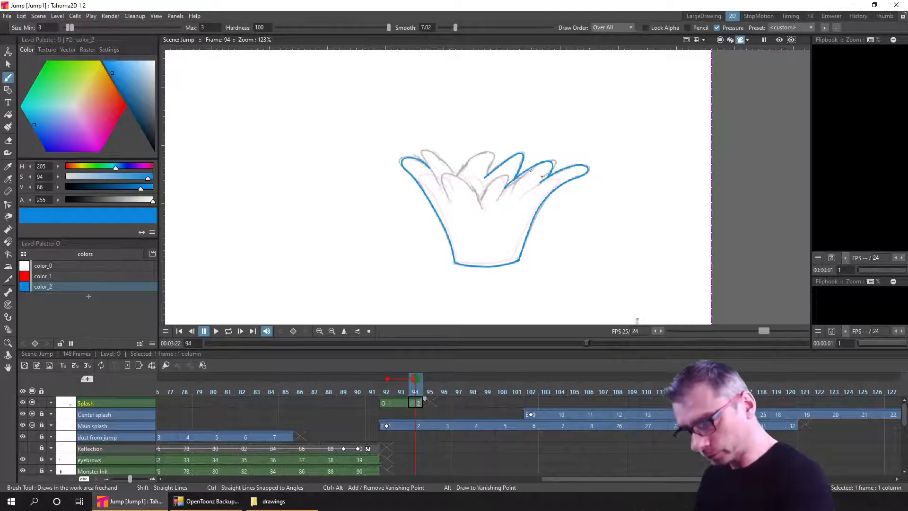
Trace the second tip from the left and the central back tip of the frame 94 splash sketch in blue
scroll(543, 196, "up", 2)
scroll(544, 195, "up", 1)
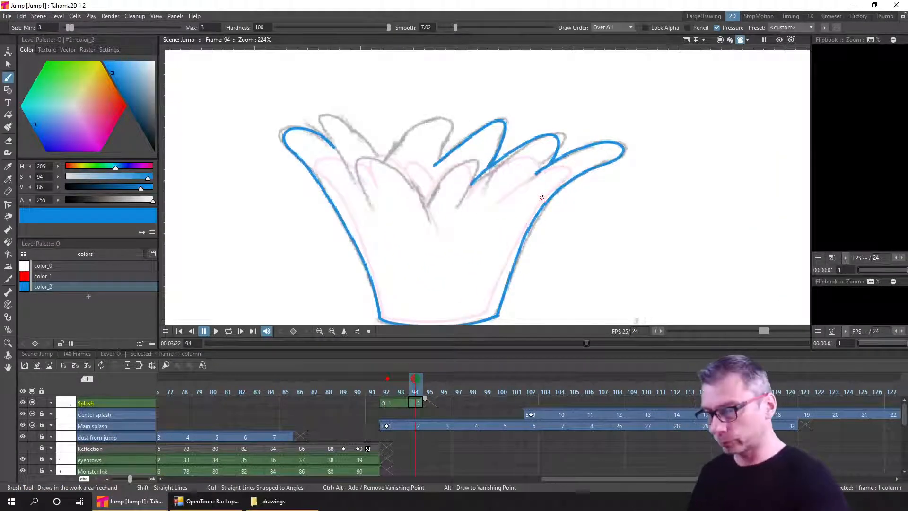
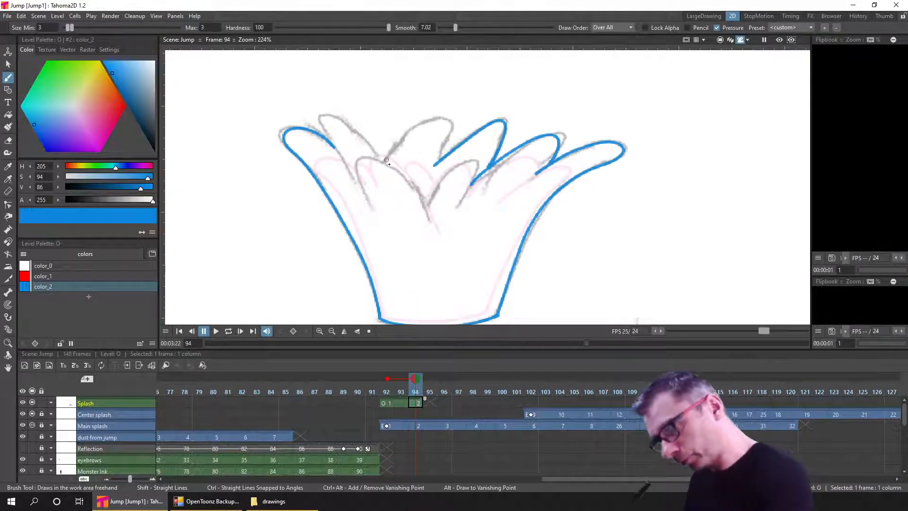
left_click_drag(385, 161, 347, 121)
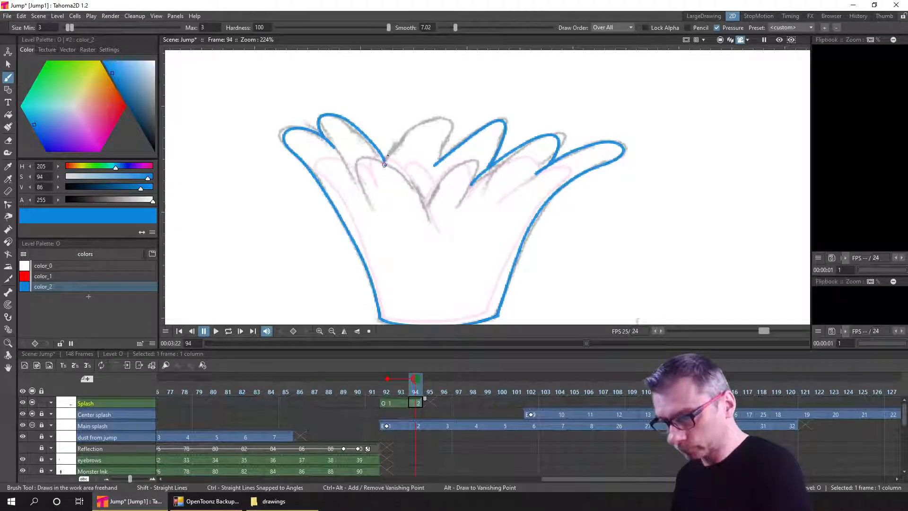
mouse_move(386, 162)
left_mouse_down()
mouse_move(436, 116)
mouse_move(448, 122)
mouse_move(435, 162)
left_mouse_up()
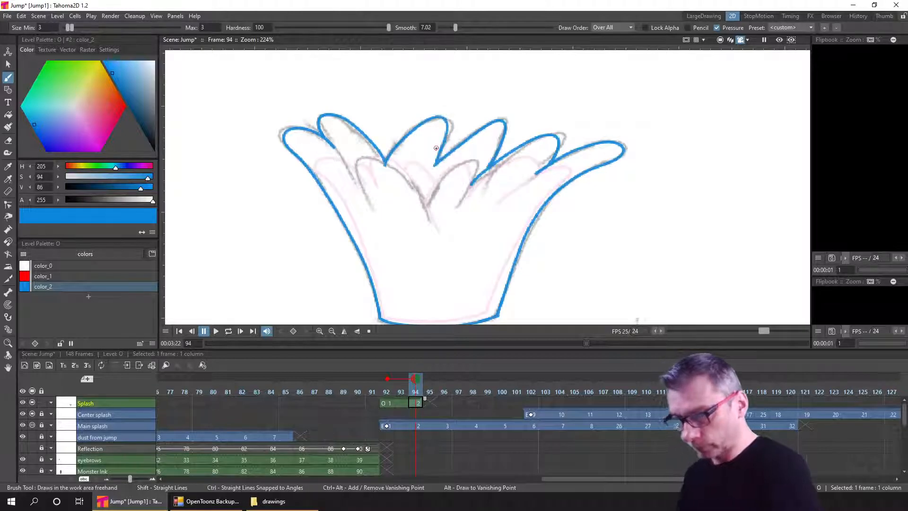
Flip repeatedly between frames 92 and 94 to check how the newly traced splash tips move
key("comma")
key("comma")
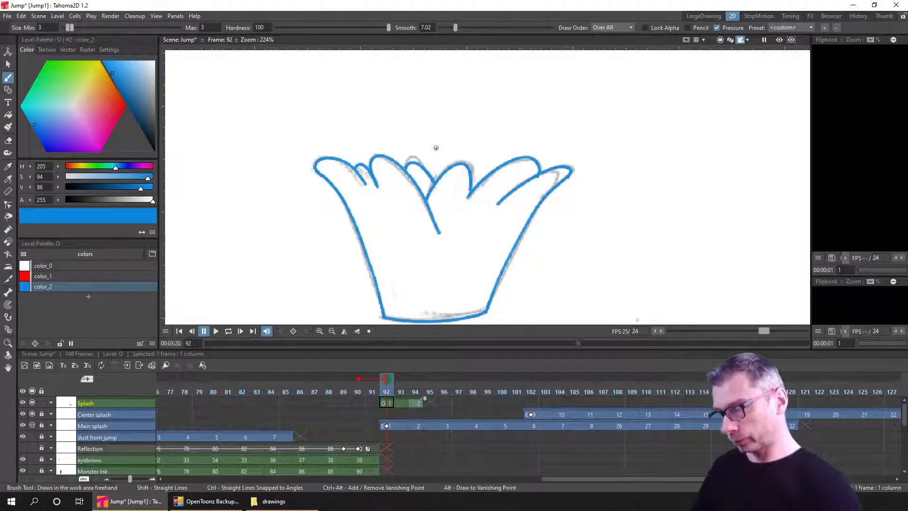
key("period")
key("period")
key("comma")
key("comma")
key("period")
key("period")
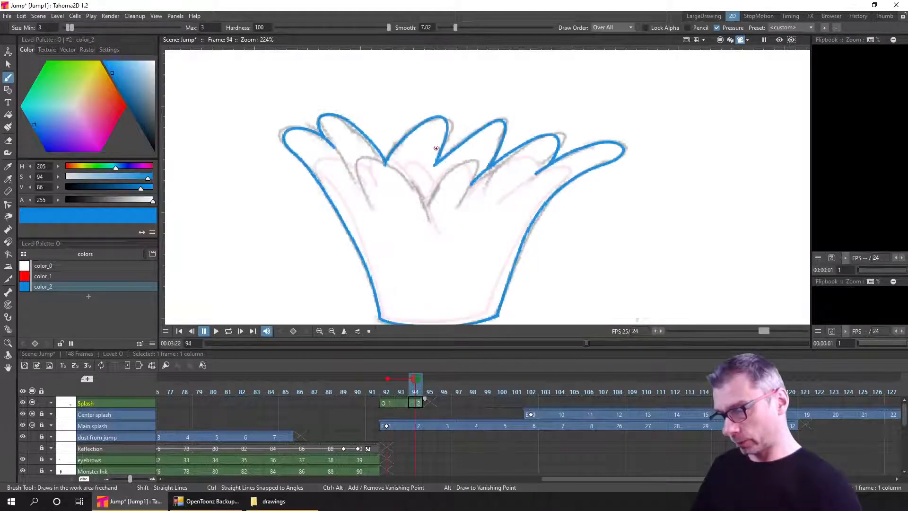
key("comma")
key("comma")
key("period")
key("period")
key("comma")
key("comma")
key("period")
key("period")
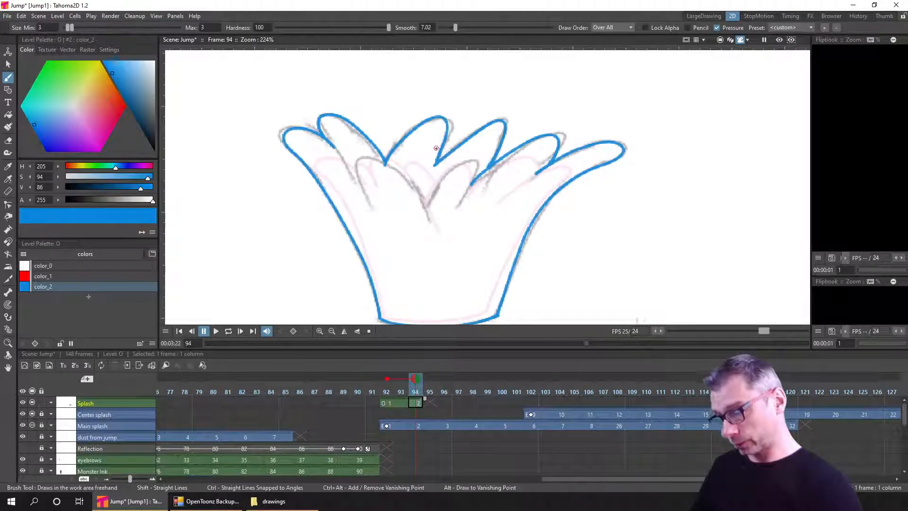
Compare the frame 94 drawing with the rough splash sketches on frames 96 and 98
left_click(446, 389)
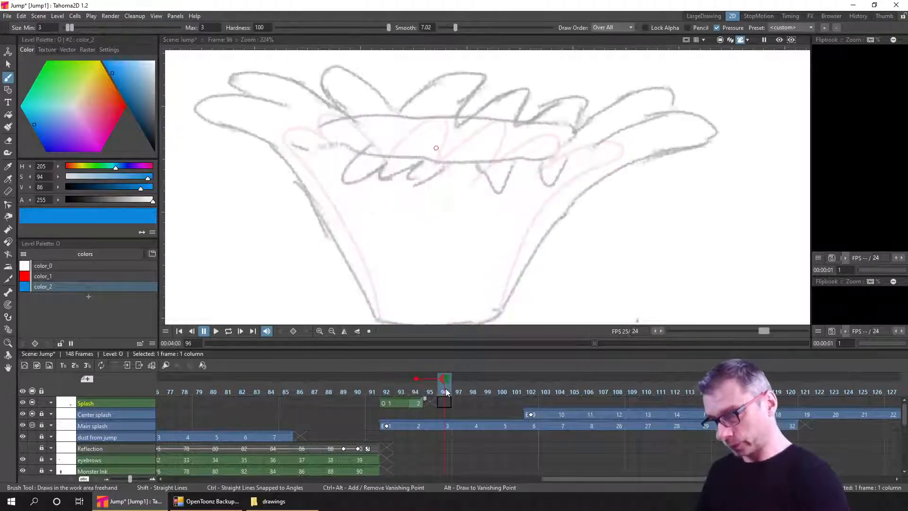
left_click(416, 392)
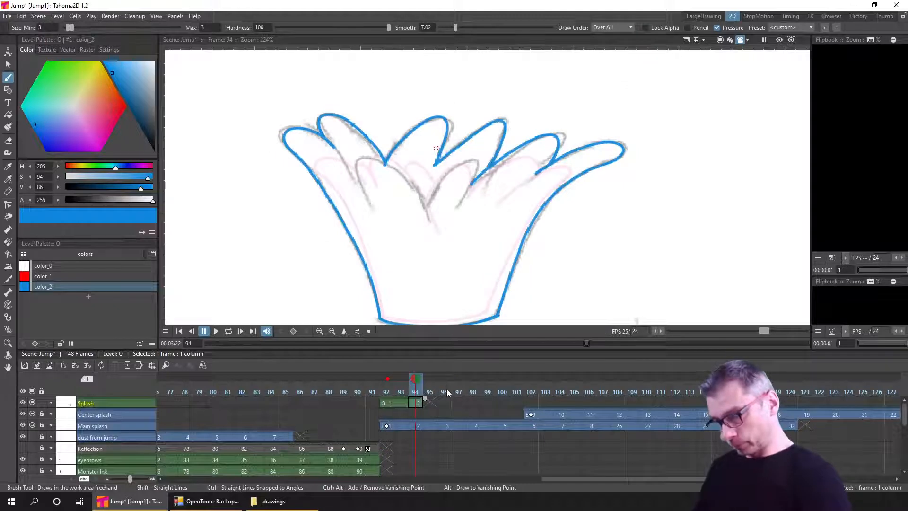
left_click(447, 393)
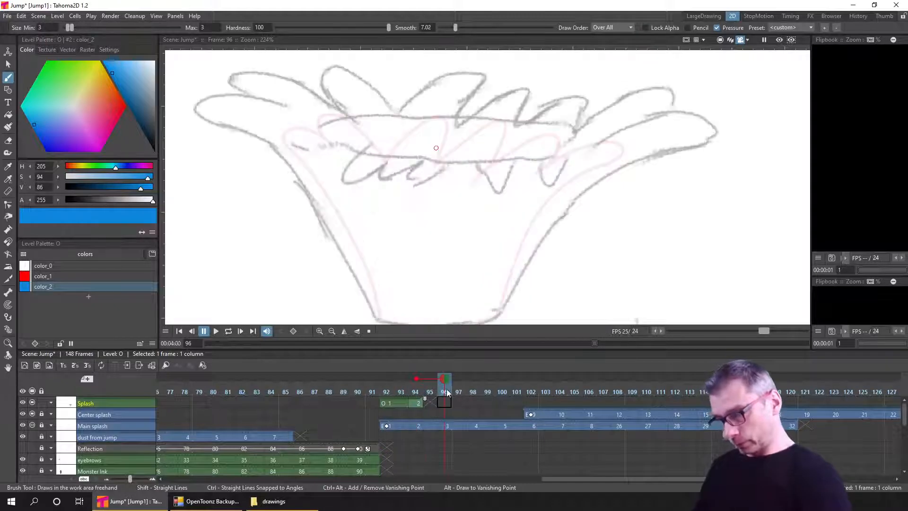
left_click(475, 392)
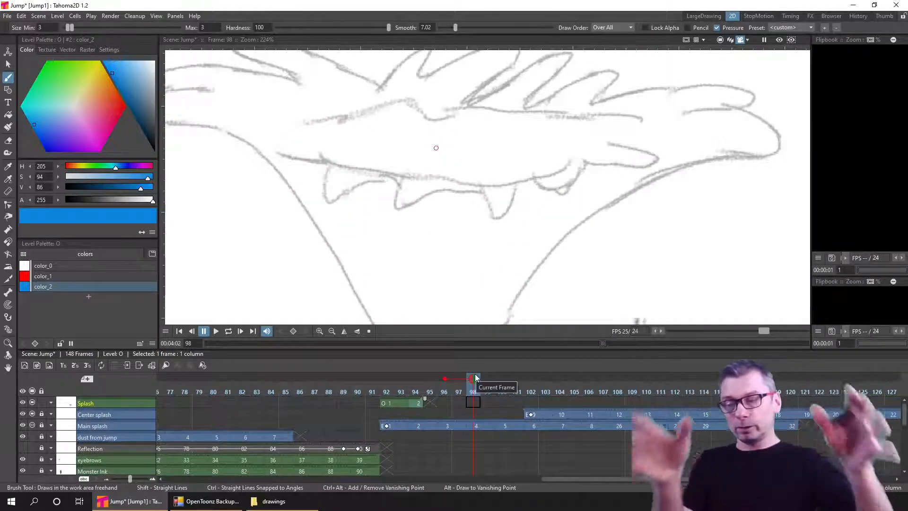
Compare frames 94 and 96, and trace both outer sides and the base of the frame 96 splash sketch in blue
left_click(444, 392)
left_click(416, 392)
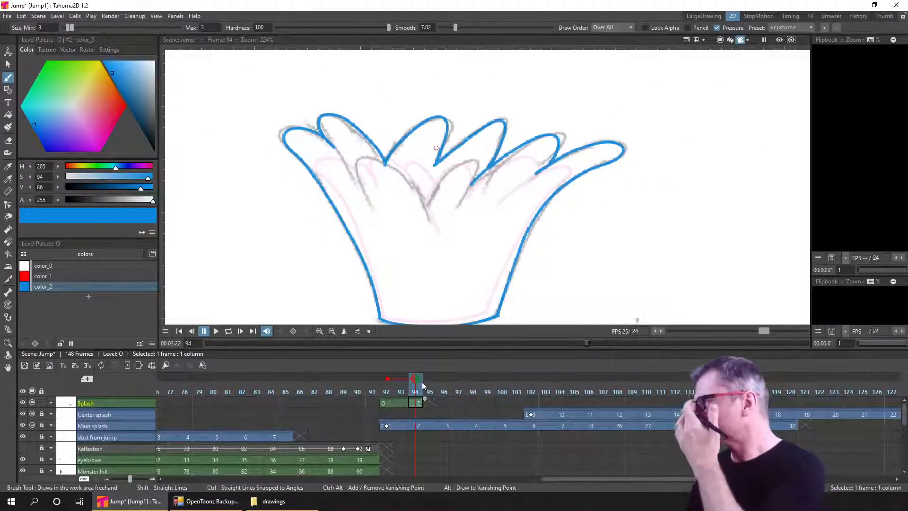
left_click(445, 392)
left_click(416, 392)
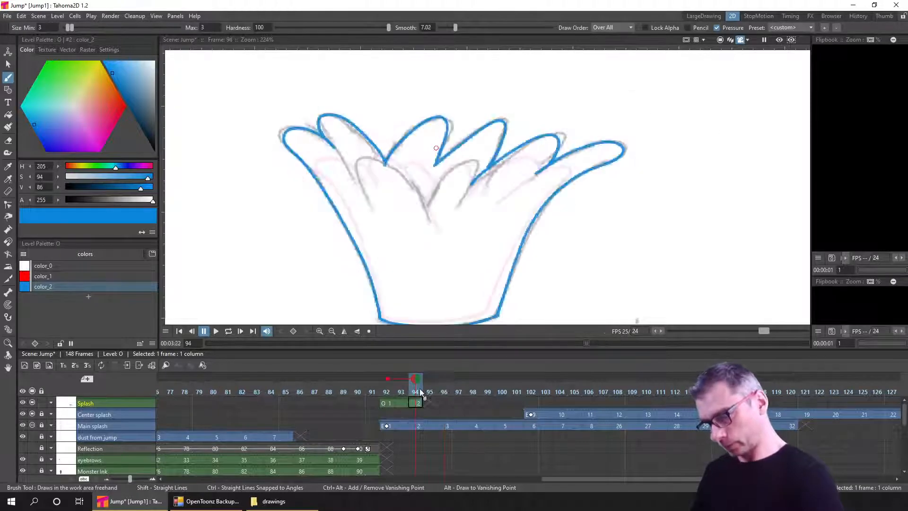
left_click(446, 391)
mouse_move(664, 156)
left_mouse_down()
mouse_move(684, 129)
mouse_move(707, 119)
mouse_move(617, 154)
left_mouse_up()
mouse_move(583, 183)
left_mouse_down()
mouse_move(534, 249)
mouse_move(523, 286)
left_mouse_up()
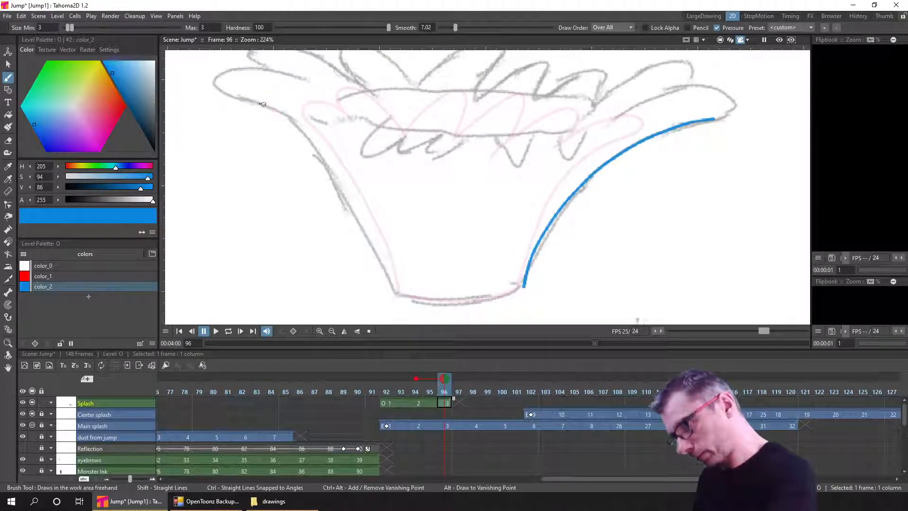
mouse_move(266, 105)
left_mouse_down()
mouse_move(329, 171)
mouse_move(396, 295)
mouse_move(444, 301)
mouse_move(523, 285)
left_mouse_up()
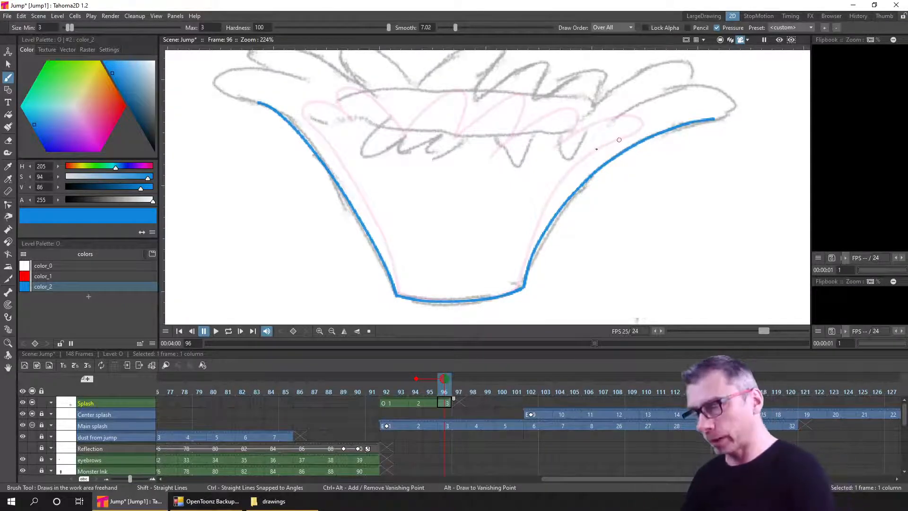
Flip between frames 94 and 96 to compare the splash, and add three small back tips between the main tips on frame 94
left_click_drag(605, 170, 596, 212)
key("comma")
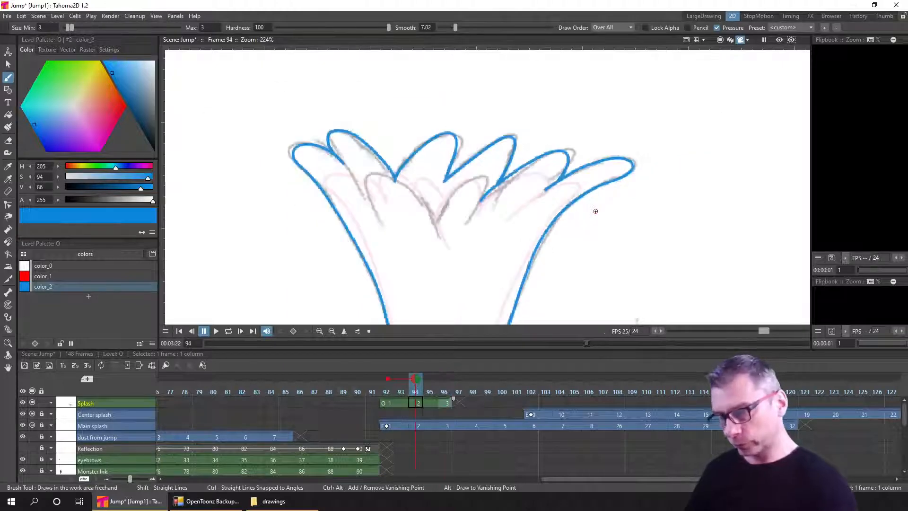
key("period")
key("comma")
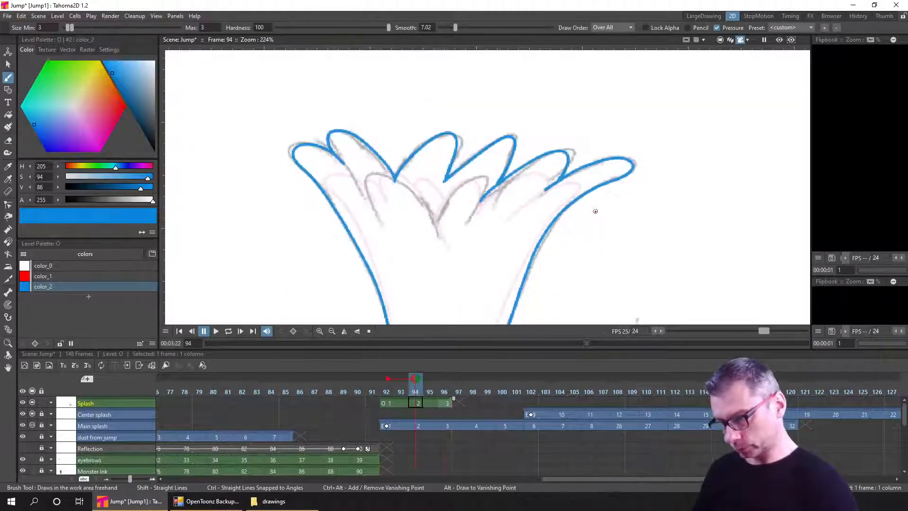
key("period")
key("comma")
key("period")
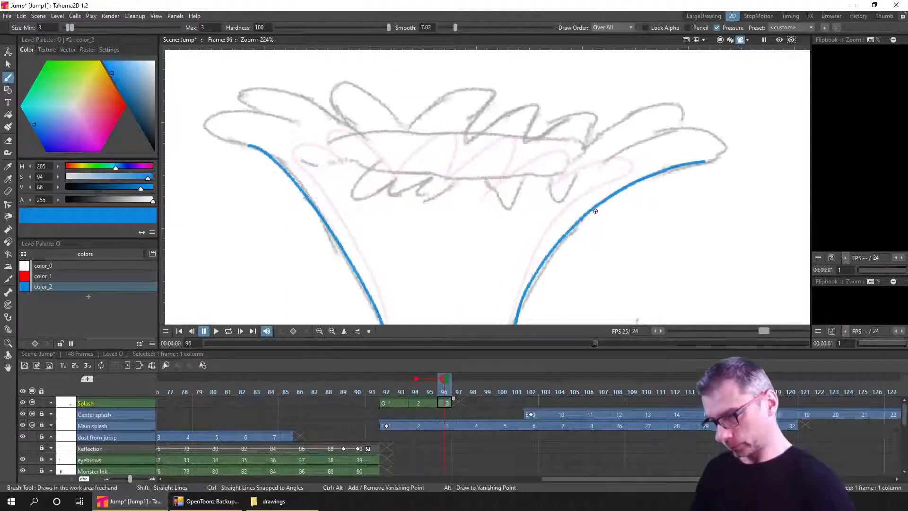
key("comma")
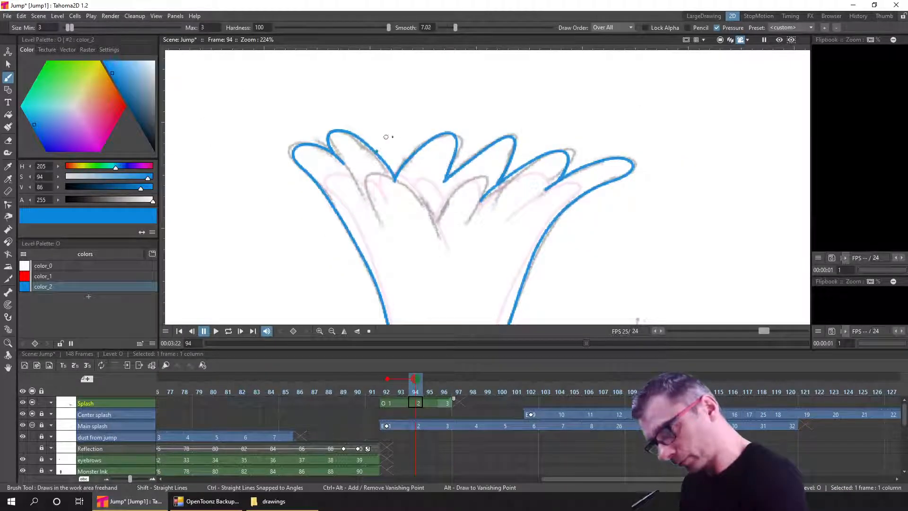
mouse_move(377, 151)
left_mouse_down()
mouse_move(392, 139)
mouse_move(405, 155)
left_mouse_up()
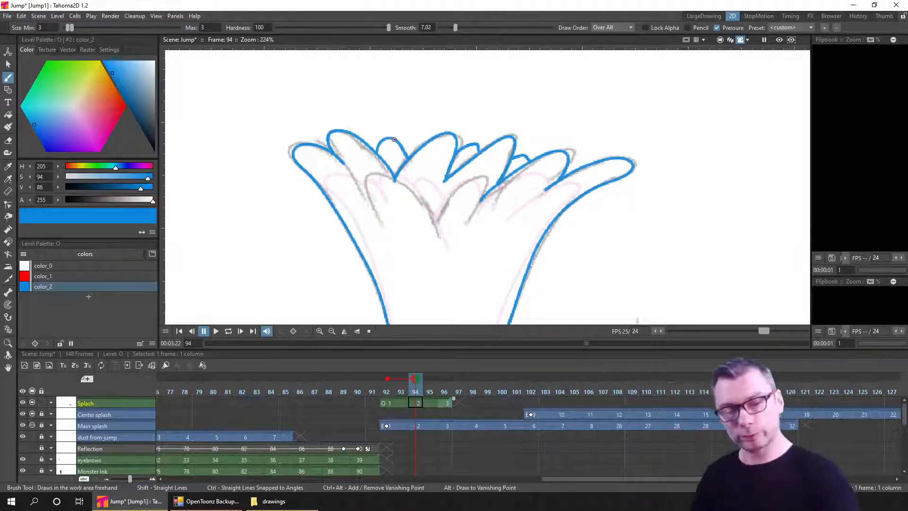
Trace the two leftmost and two rightmost tips of the frame 96 splash sketch in blue
key("period")
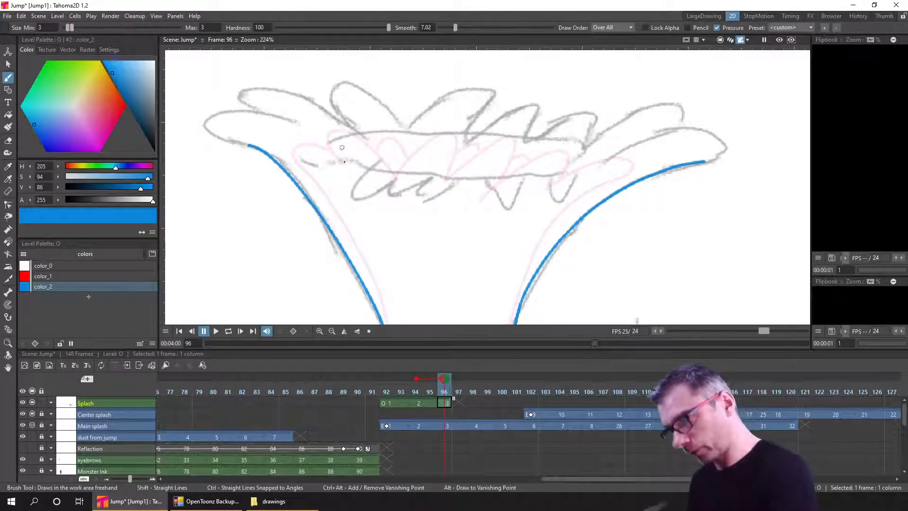
mouse_move(303, 125)
left_mouse_down()
mouse_move(247, 110)
mouse_move(213, 116)
mouse_move(213, 133)
mouse_move(253, 148)
left_mouse_up()
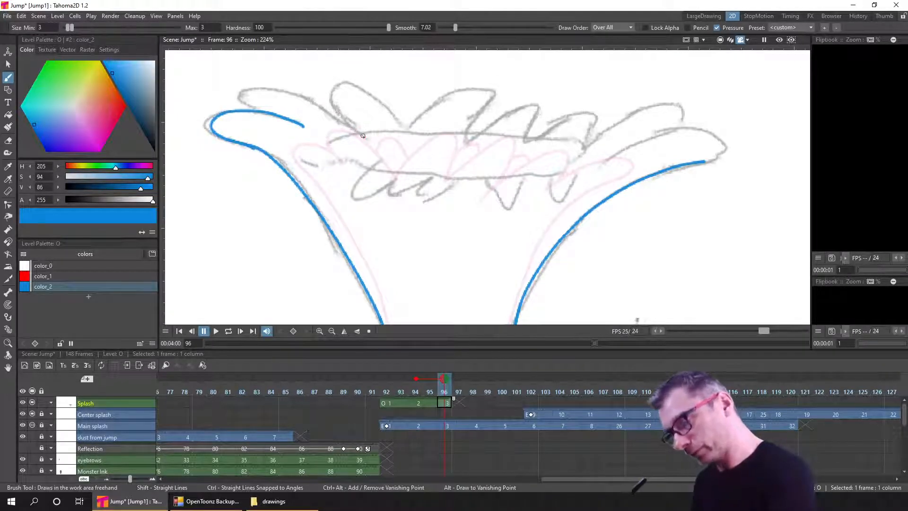
mouse_move(367, 140)
left_mouse_down()
mouse_move(278, 88)
mouse_move(248, 94)
mouse_move(265, 115)
left_mouse_up()
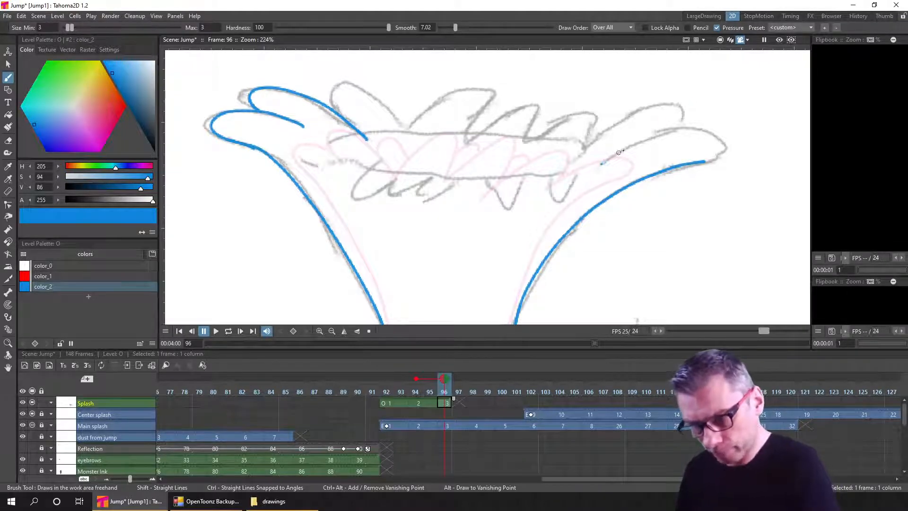
mouse_move(619, 152)
left_mouse_down()
mouse_move(691, 129)
mouse_move(715, 137)
mouse_move(706, 162)
left_mouse_up()
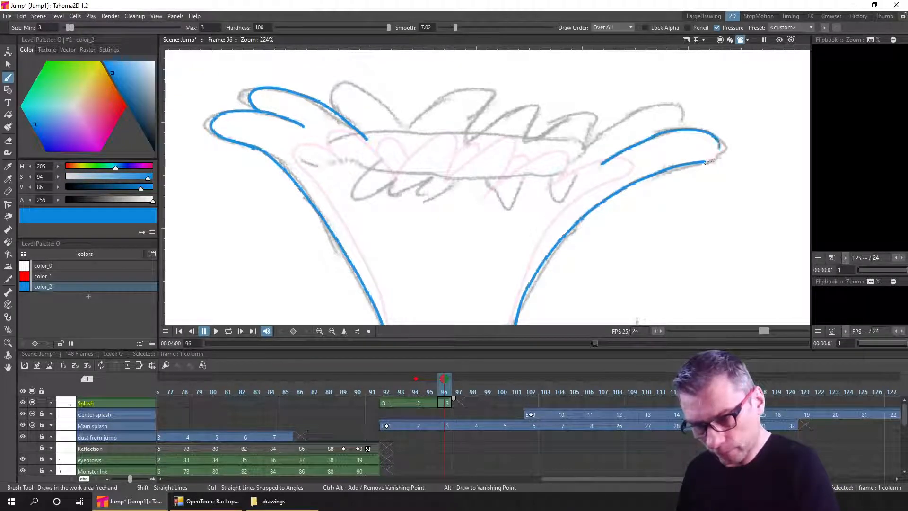
key("ctrl+z")
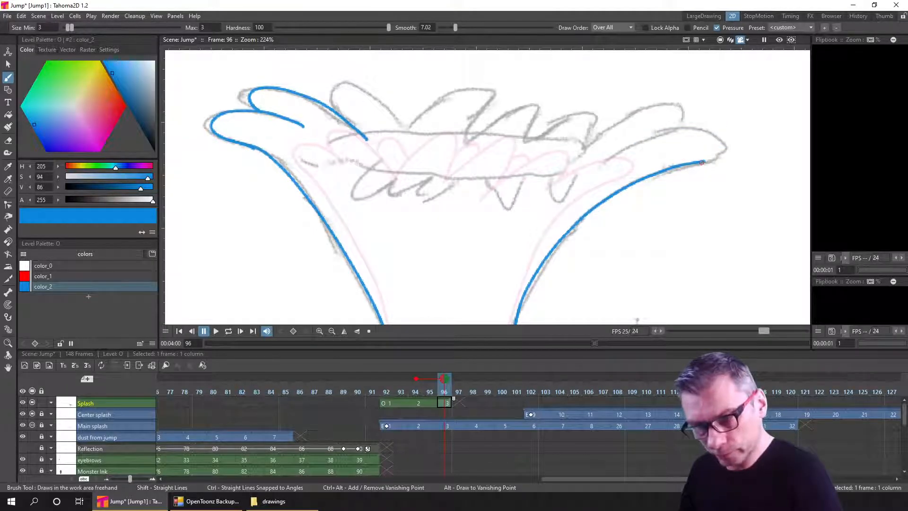
left_click_drag(710, 159, 718, 138)
left_click_drag(646, 139, 607, 162)
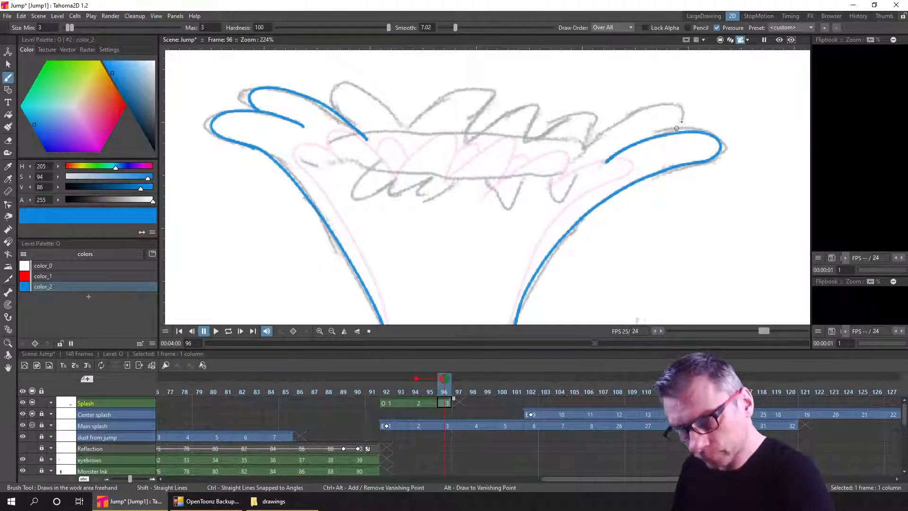
mouse_move(676, 128)
left_mouse_down()
mouse_move(683, 116)
mouse_move(624, 106)
mouse_move(582, 149)
left_mouse_up()
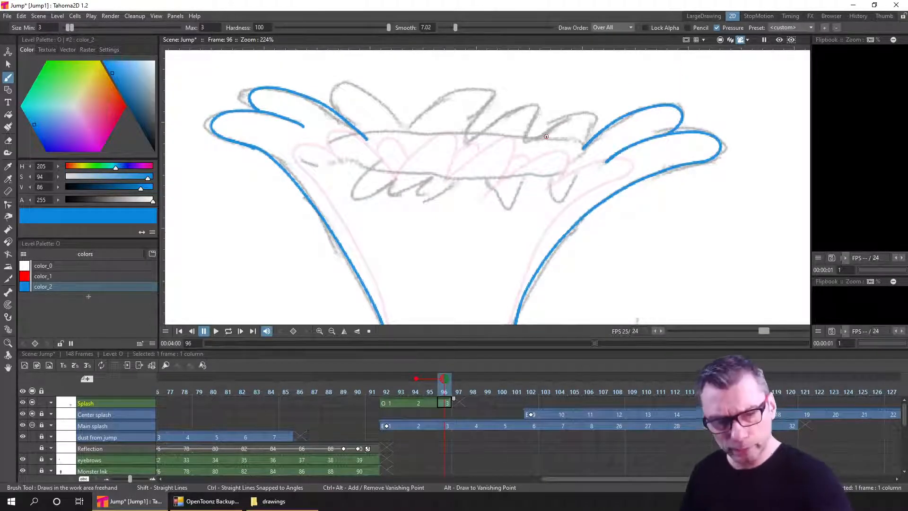
Draw the scalloped front rim across the middle of the frame 96 splash as three blue arcs
key("comma")
key("period")
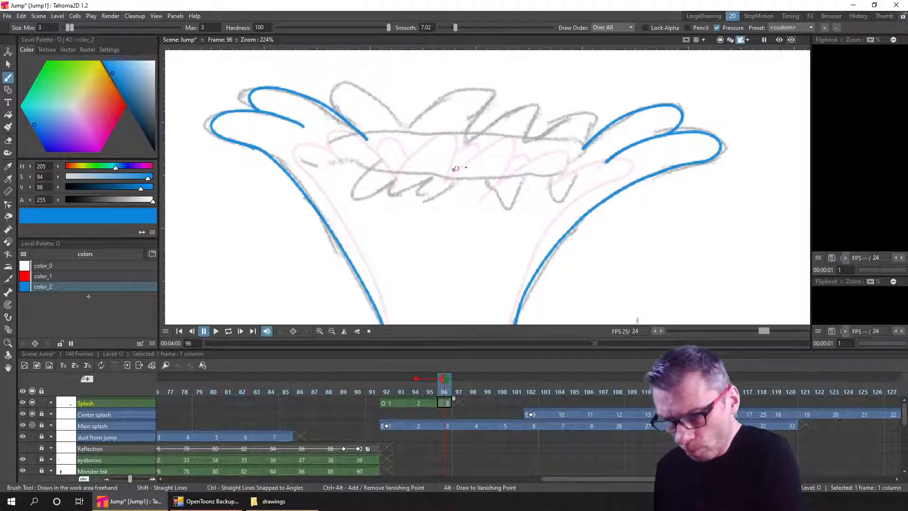
left_click_drag(455, 168, 521, 166)
key("ctrl+z")
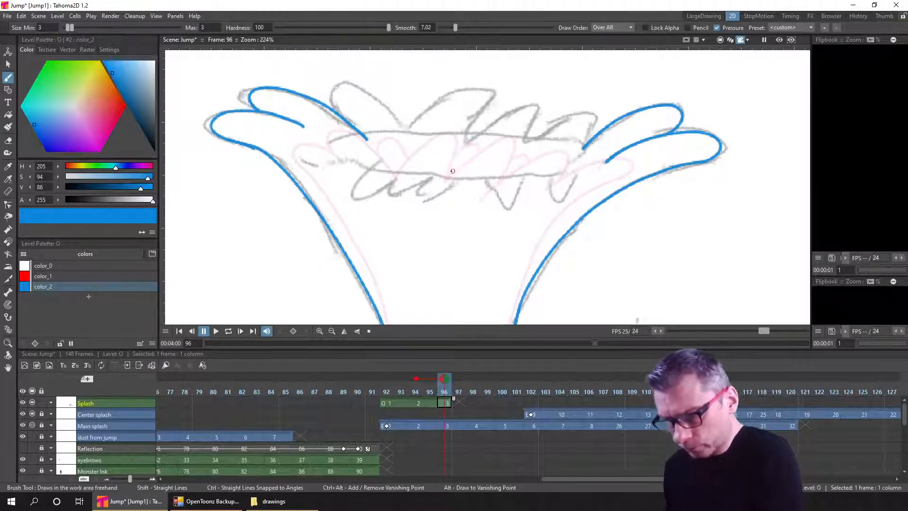
left_click_drag(448, 172, 566, 169)
left_click_drag(401, 163, 439, 167)
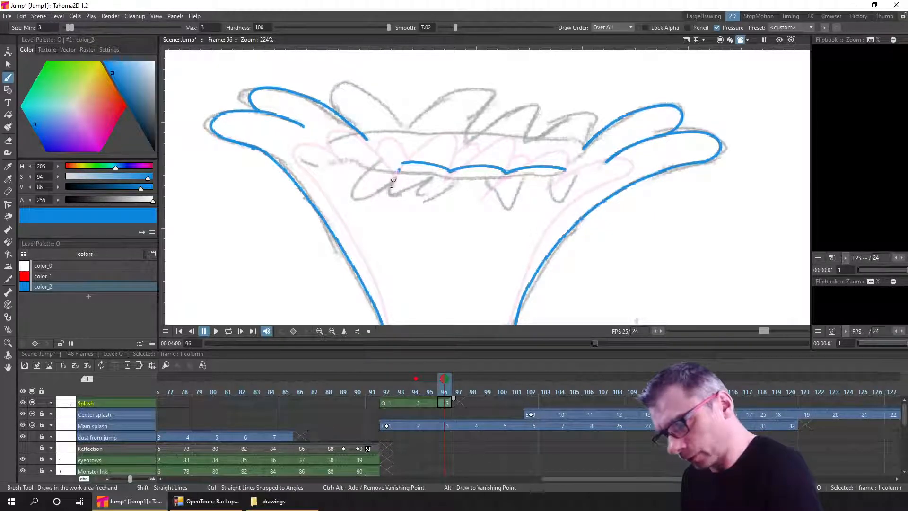
Draw a left and a central drooping tip below the front rim of the frame 96 splash and save
mouse_move(394, 189)
left_mouse_down()
mouse_move(431, 176)
mouse_move(416, 190)
mouse_move(443, 177)
mouse_move(442, 185)
mouse_move(502, 175)
left_mouse_up()
key("ctrl+z")
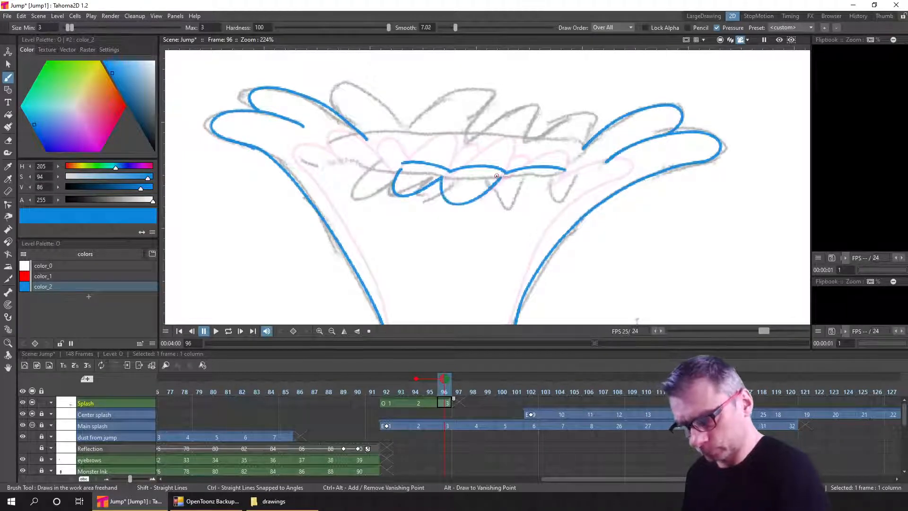
key("ctrl+z")
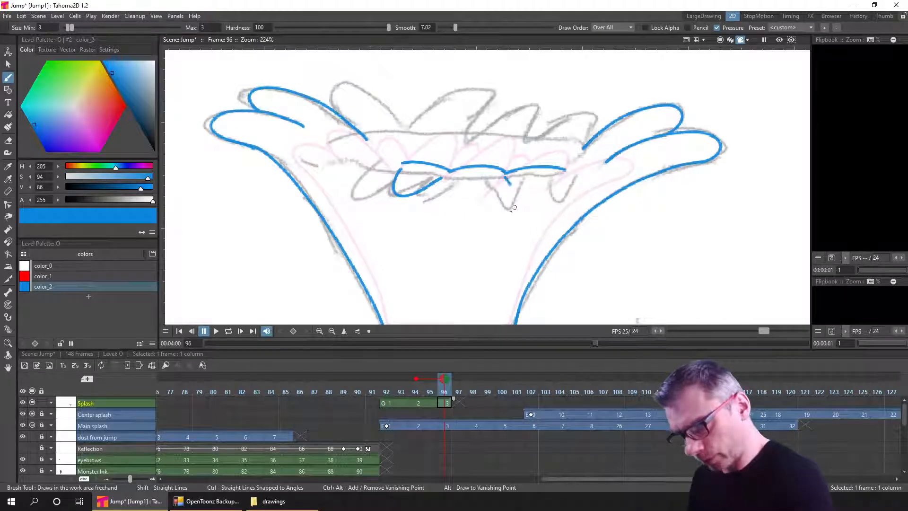
mouse_move(515, 207)
left_mouse_down()
mouse_move(493, 216)
mouse_move(451, 166)
mouse_move(444, 177)
left_mouse_up()
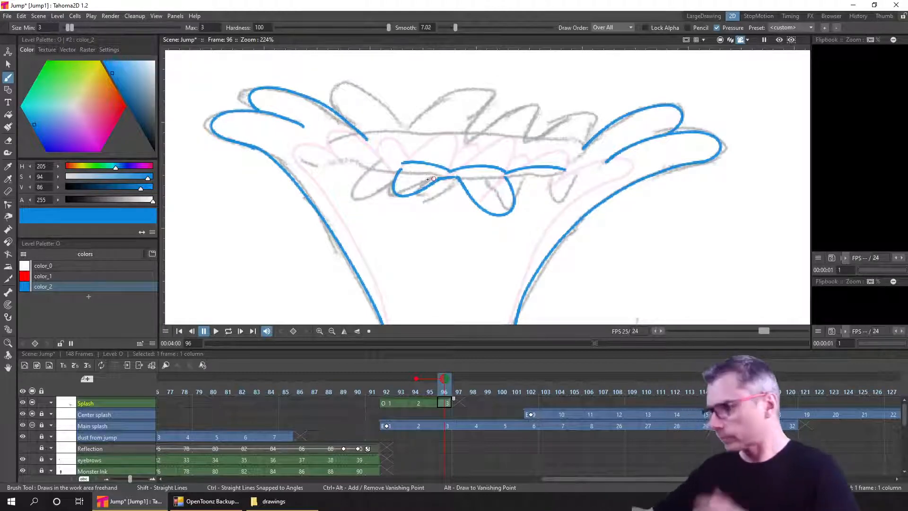
key("ctrl+s")
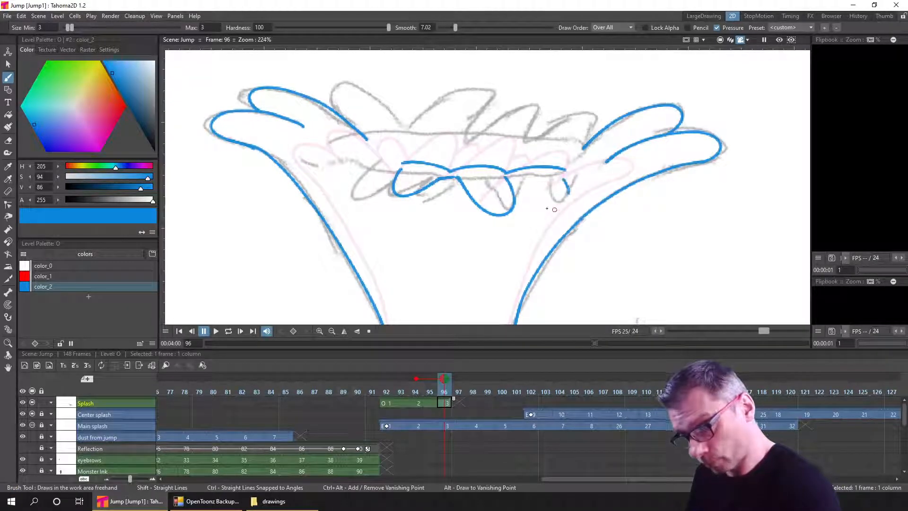
Add the right drooping tip, its join to the right side and another tip at the left of the frame 96 front rim, and save
mouse_move(565, 180)
left_mouse_down()
mouse_move(554, 209)
mouse_move(510, 184)
left_mouse_up()
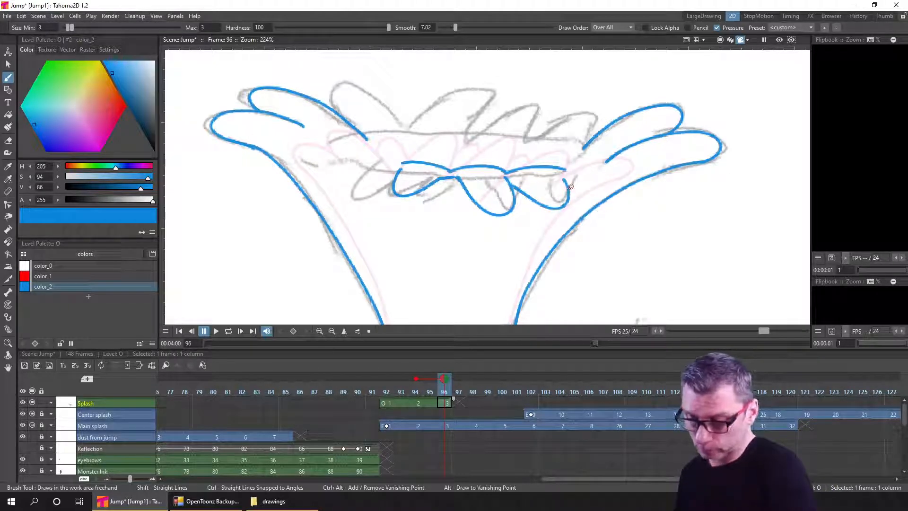
left_click_drag(601, 194, 615, 193)
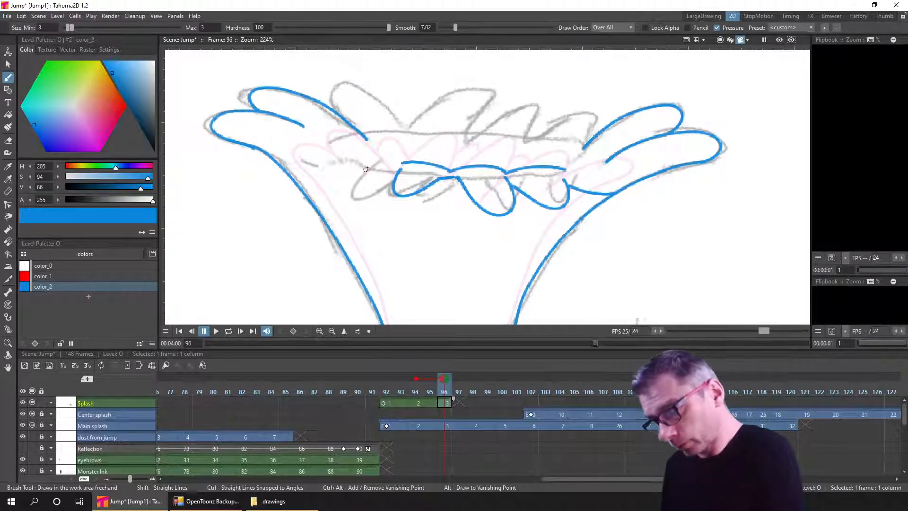
mouse_move(376, 162)
left_mouse_down()
mouse_move(344, 188)
mouse_move(361, 194)
mouse_move(385, 184)
left_mouse_up()
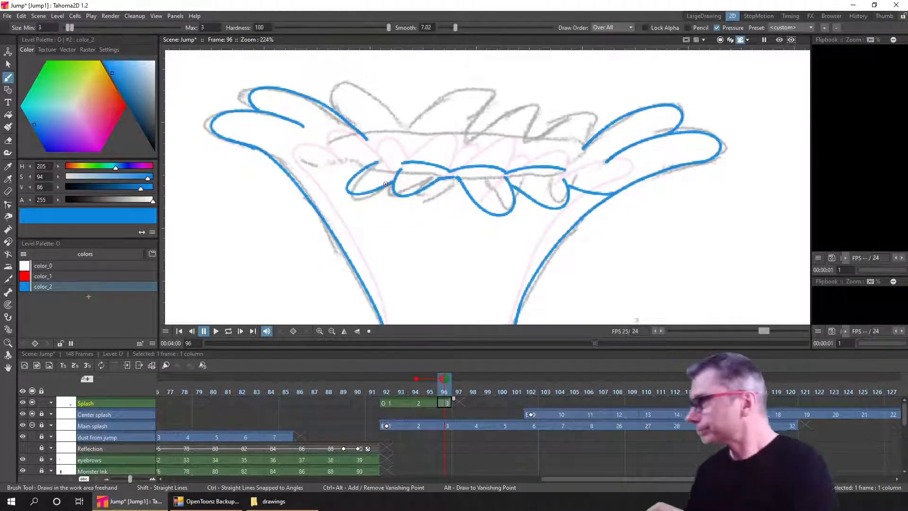
key("ctrl+s")
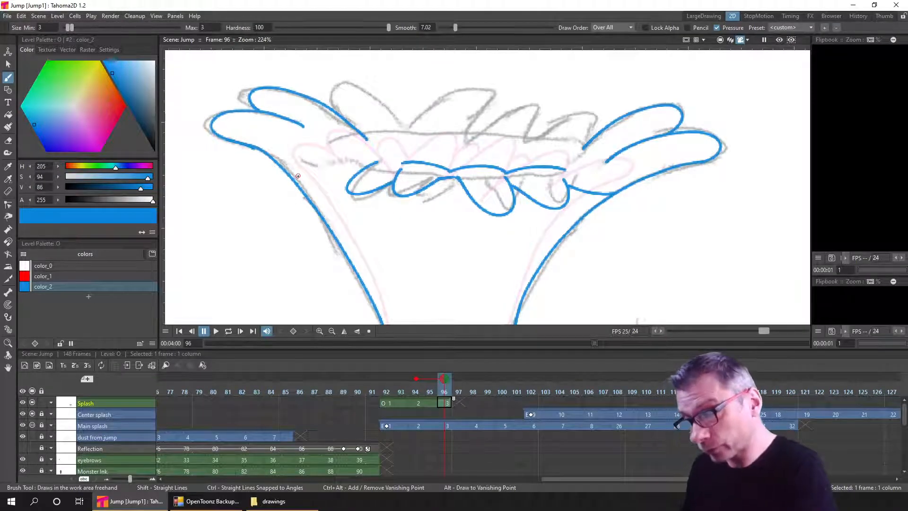
Trace the four back tips between the outer tips of the frame 96 splash in blue, and save
mouse_move(528, 144)
left_mouse_down()
mouse_move(587, 112)
mouse_move(601, 120)
mouse_move(583, 149)
left_mouse_up()
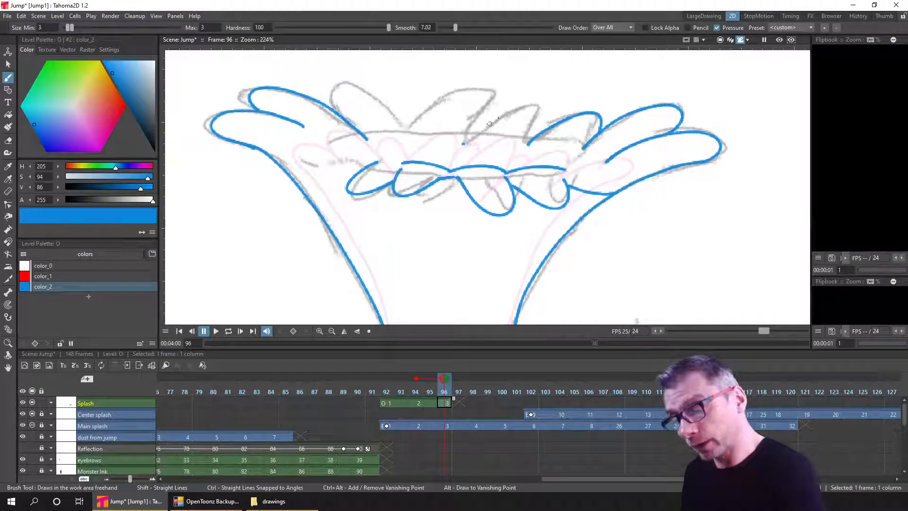
mouse_move(489, 124)
left_mouse_down()
mouse_move(534, 105)
mouse_move(529, 144)
left_mouse_up()
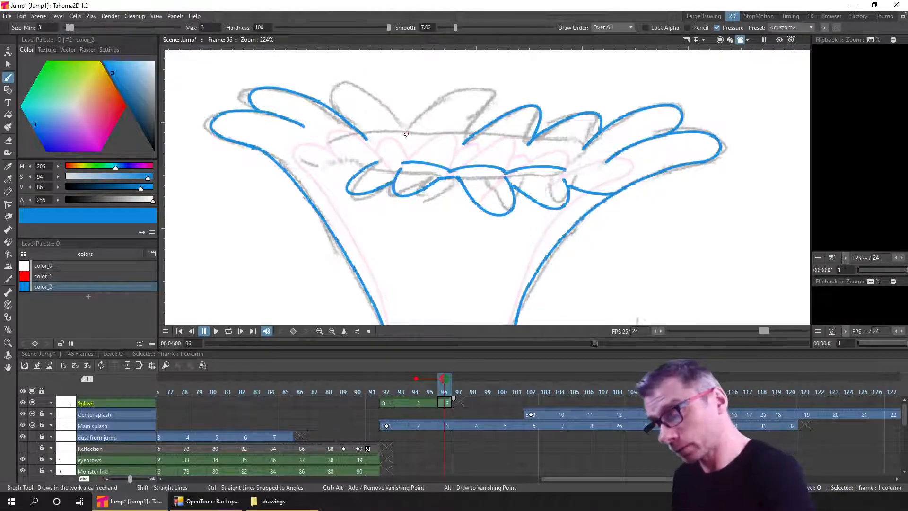
mouse_move(443, 104)
left_mouse_down()
mouse_move(468, 96)
mouse_move(495, 103)
left_mouse_up()
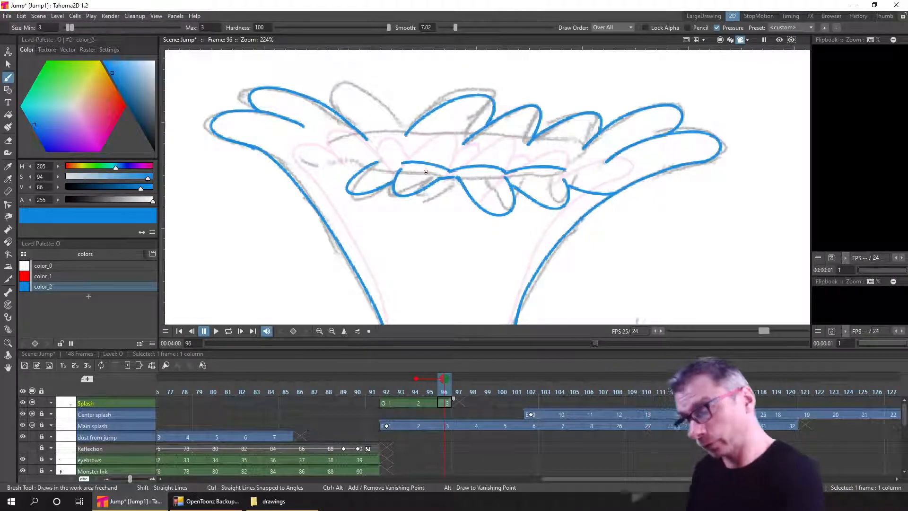
mouse_move(408, 126)
left_mouse_down()
mouse_move(355, 80)
mouse_move(354, 128)
left_mouse_up()
key("ctrl+s")
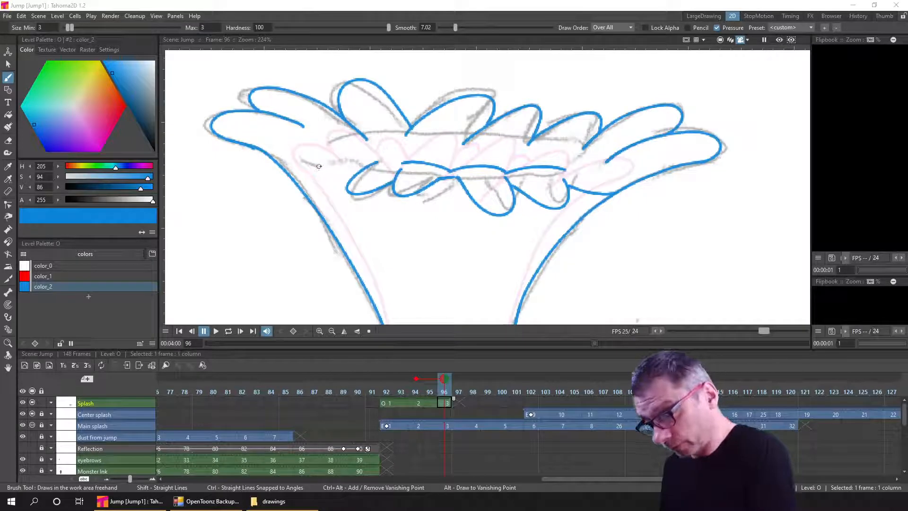
Draw the far-left drooping front tip and the short arcs of the inner back rim on the frame 96 splash, saving in between
mouse_move(317, 165)
left_mouse_down()
mouse_move(316, 186)
mouse_move(358, 171)
mouse_move(336, 182)
mouse_move(309, 179)
mouse_move(329, 164)
left_mouse_up()
key("ctrl+z")
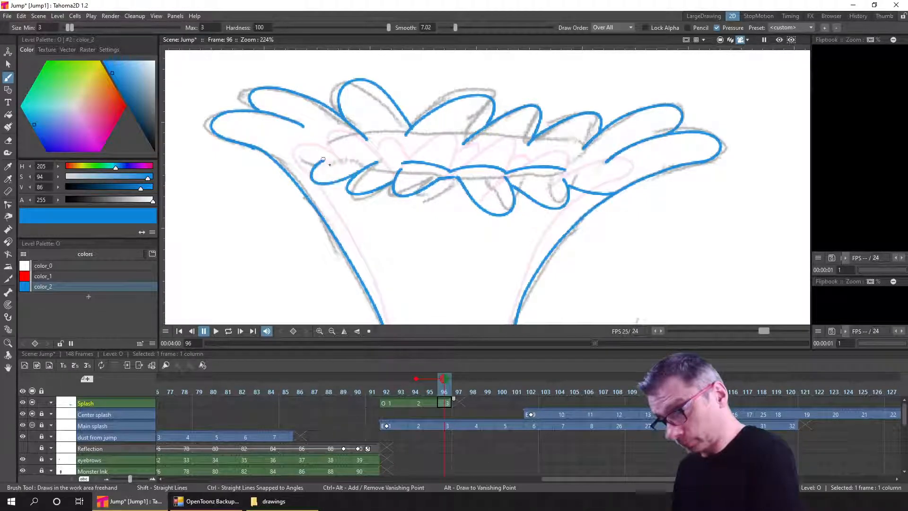
key("ctrl+s")
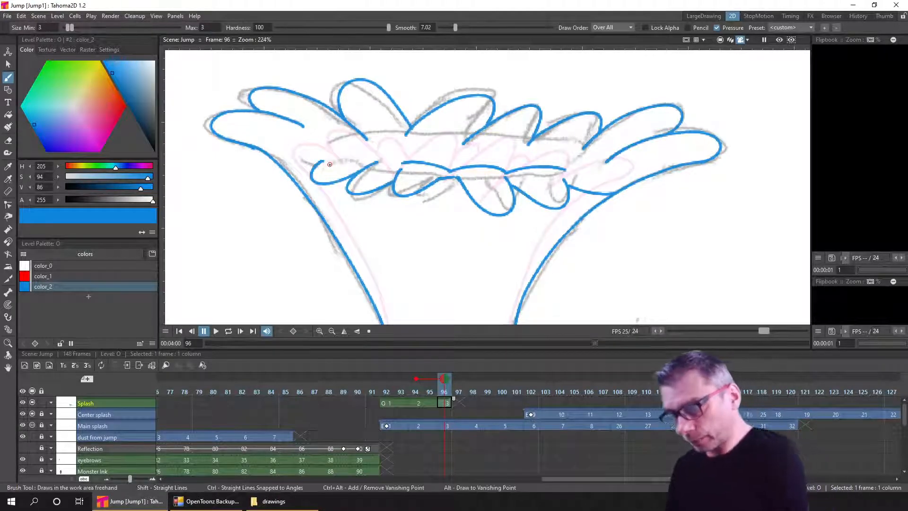
mouse_move(347, 150)
left_mouse_down()
mouse_move(401, 152)
mouse_move(430, 144)
mouse_move(411, 141)
mouse_move(436, 140)
mouse_move(460, 150)
mouse_move(571, 151)
left_mouse_up()
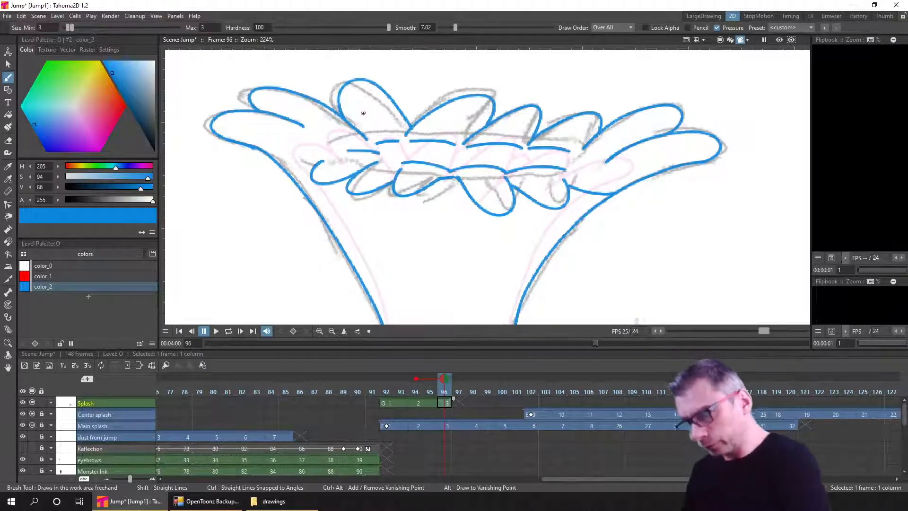
On frame 98 of the Splash level, trace the outer right side, left side and curved base of the splash in blue, and save
left_click(475, 402)
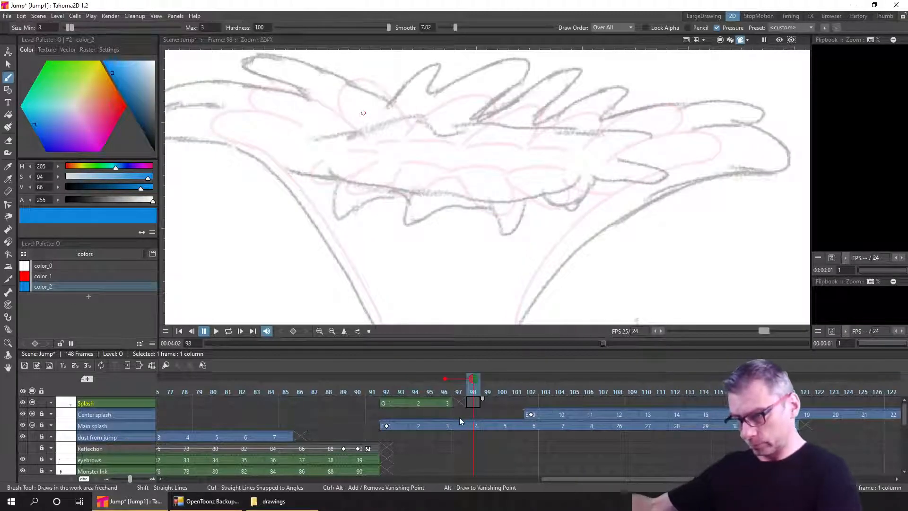
key("ctrl+s")
mouse_move(572, 219)
left_mouse_down()
mouse_move(563, 105)
mouse_move(561, 139)
left_mouse_up()
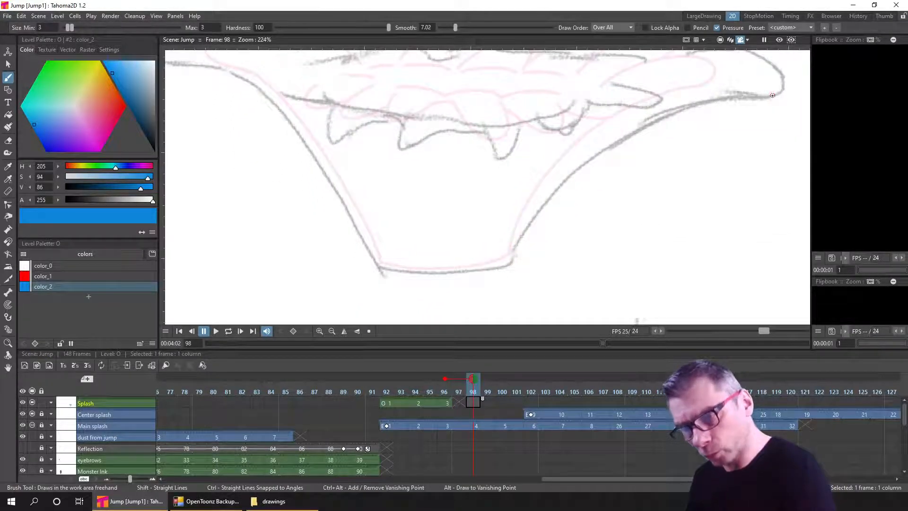
mouse_move(772, 95)
left_mouse_down()
mouse_move(669, 106)
mouse_move(608, 136)
mouse_move(546, 180)
mouse_move(518, 242)
left_mouse_up()
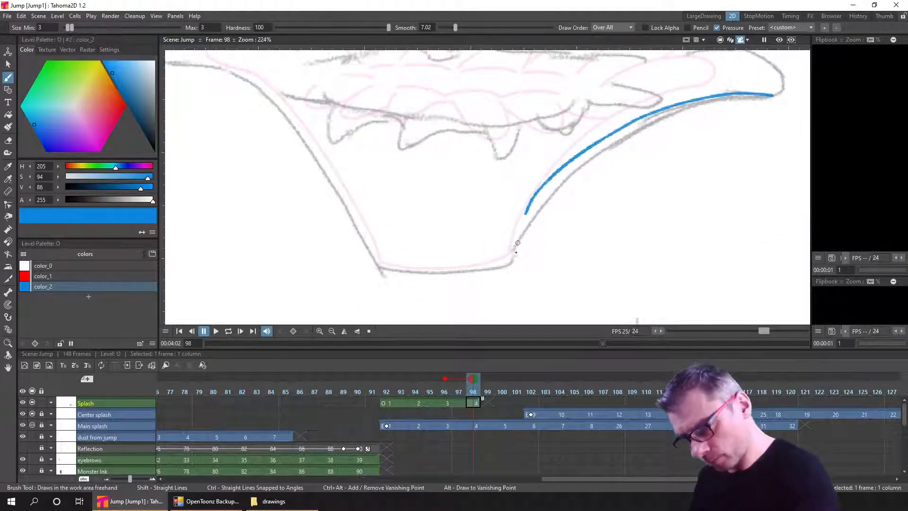
key("ctrl+z")
mouse_move(774, 95)
left_mouse_down()
mouse_move(657, 116)
mouse_move(592, 153)
mouse_move(538, 211)
mouse_move(516, 258)
left_mouse_up()
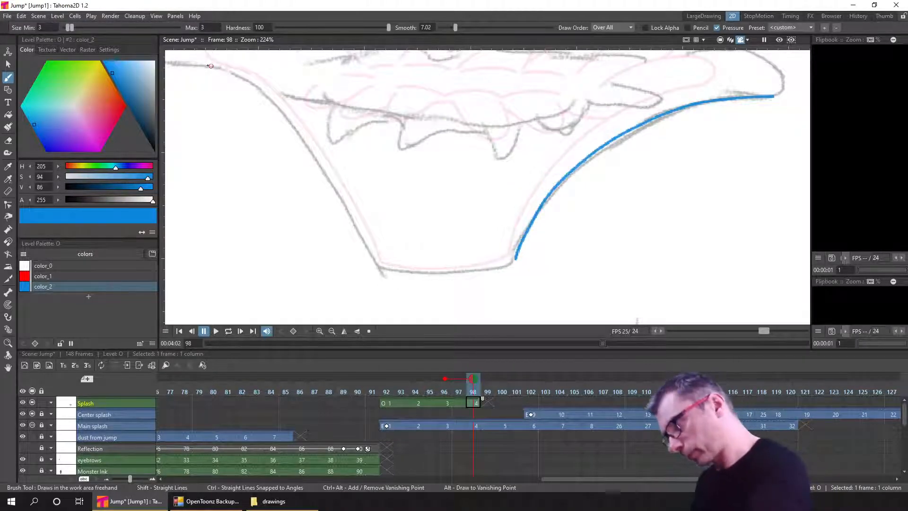
mouse_move(240, 77)
left_mouse_down()
mouse_move(295, 127)
mouse_move(401, 287)
mouse_move(377, 265)
mouse_move(471, 275)
mouse_move(514, 256)
left_mouse_up()
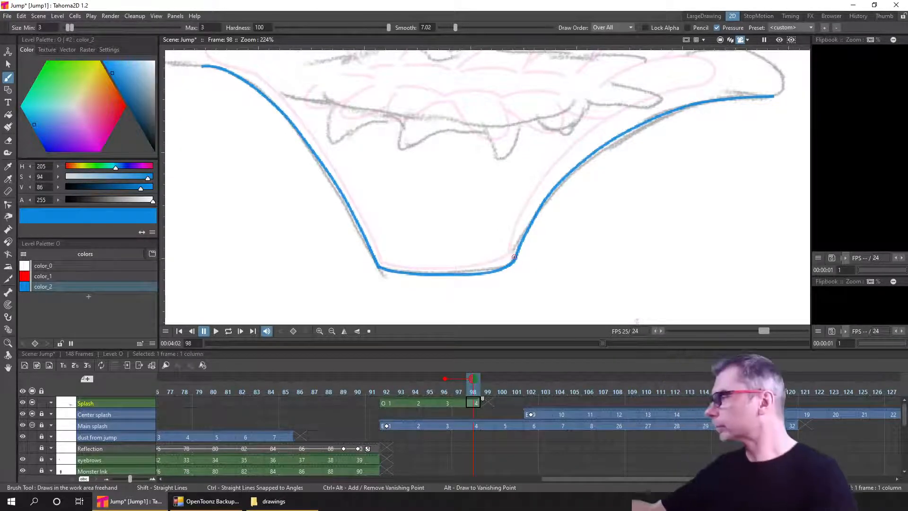
key("ctrl+s")
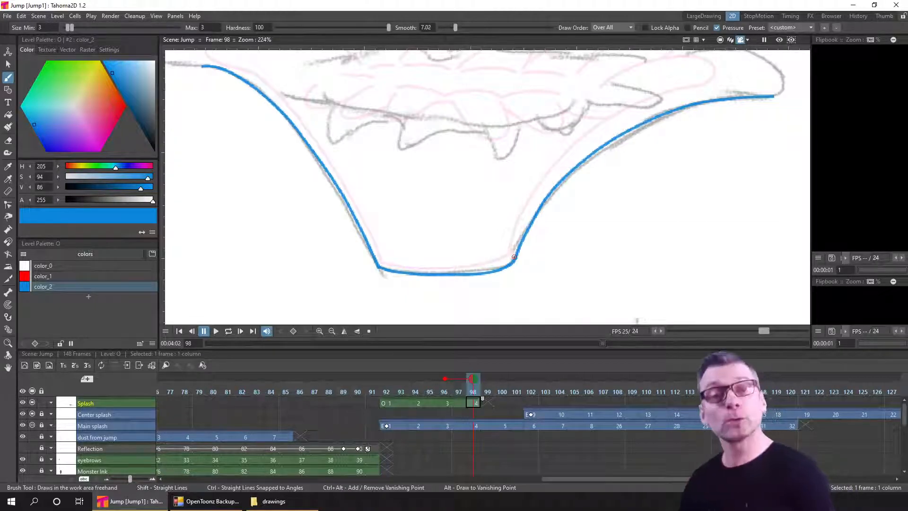
Draw the rounded far-right front tip and the outer right back tip of the frame 98 splash in blue
mouse_move(671, 148)
left_mouse_down()
mouse_move(637, 175)
mouse_move(592, 237)
mouse_move(673, 219)
left_mouse_up()
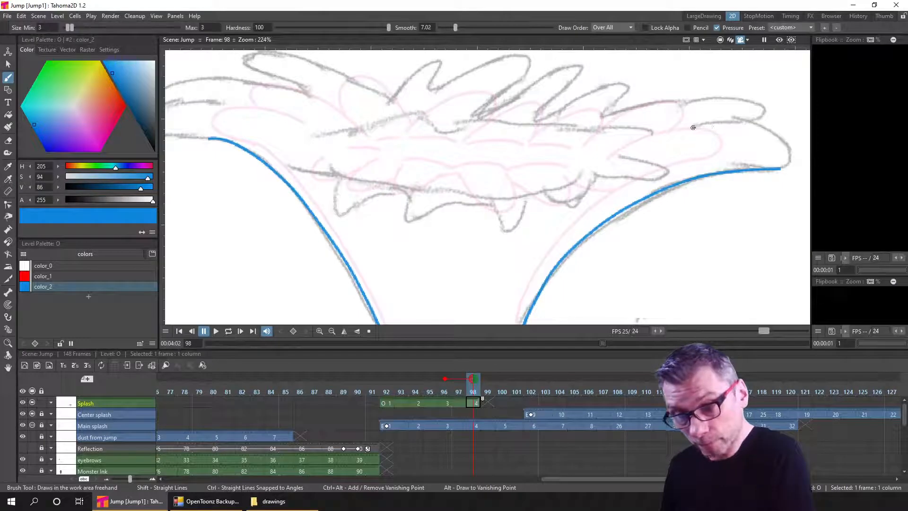
mouse_move(737, 122)
left_mouse_down()
mouse_move(786, 144)
mouse_move(778, 169)
left_mouse_up()
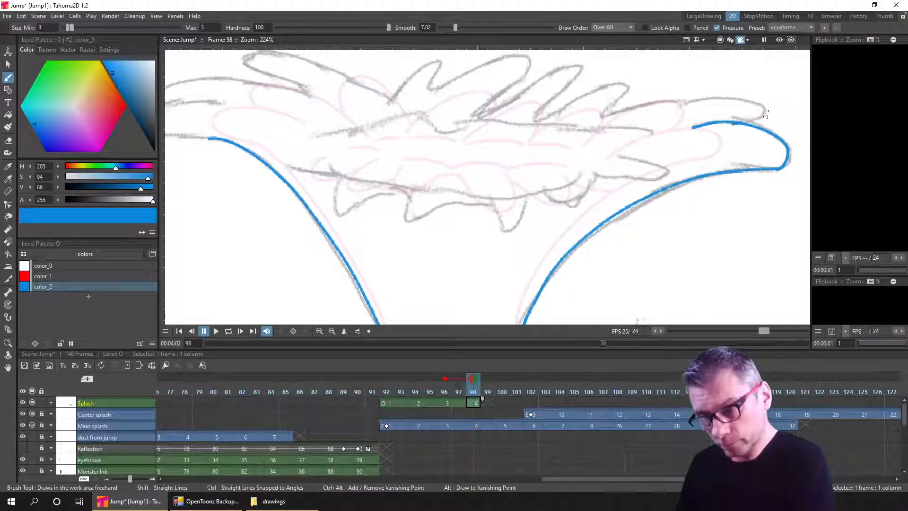
mouse_move(766, 117)
left_mouse_down()
mouse_move(728, 100)
mouse_move(660, 100)
mouse_move(623, 115)
left_mouse_up()
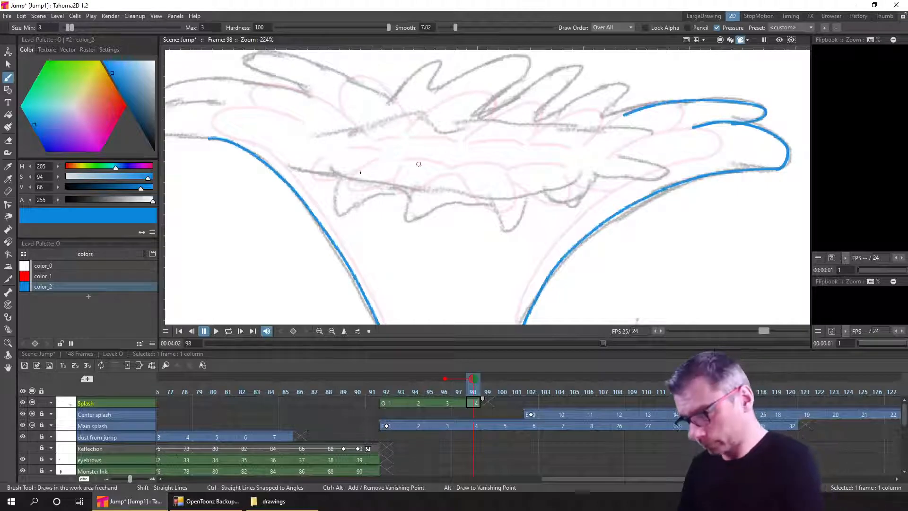
Trace the back tips of the frame 98 splash from the outer right tip to the small middle tip, and save
left_click_drag(361, 177, 417, 208)
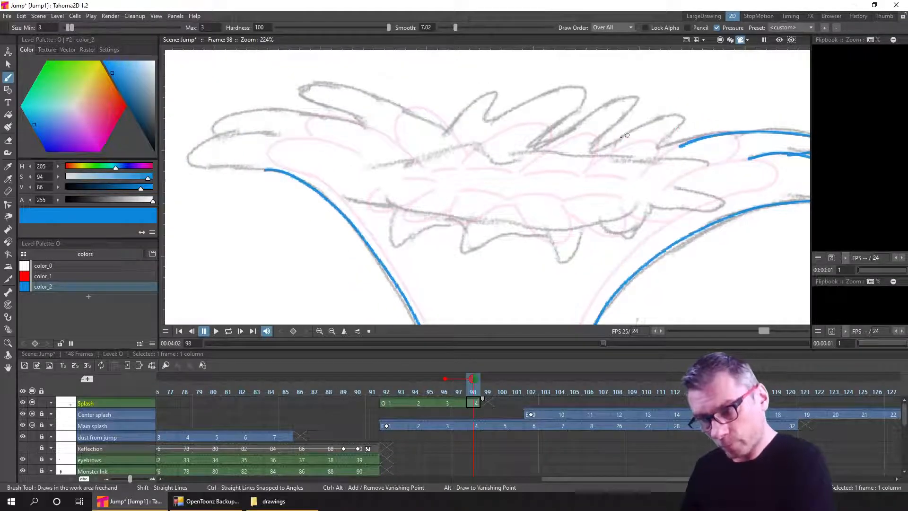
mouse_move(605, 146)
left_mouse_down()
mouse_move(698, 119)
mouse_move(681, 145)
left_mouse_up()
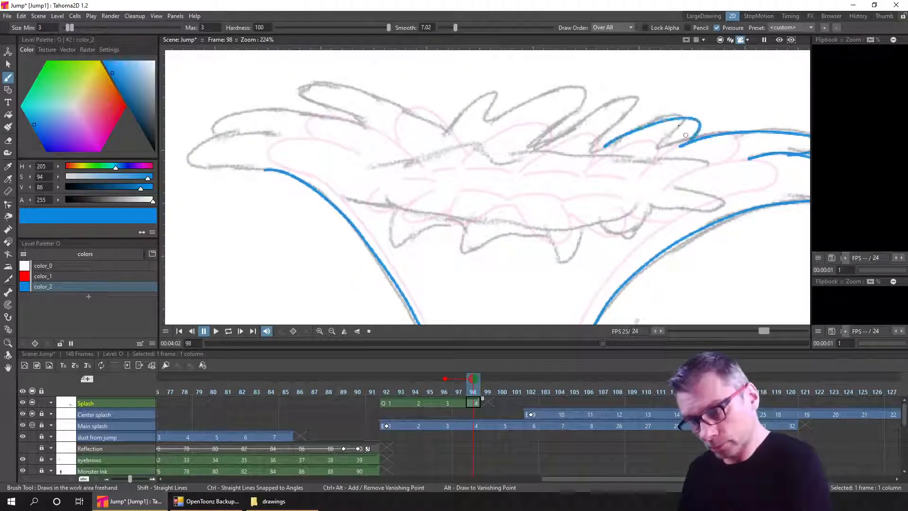
mouse_move(528, 151)
left_mouse_down()
mouse_move(611, 107)
mouse_move(629, 124)
mouse_move(605, 144)
left_mouse_up()
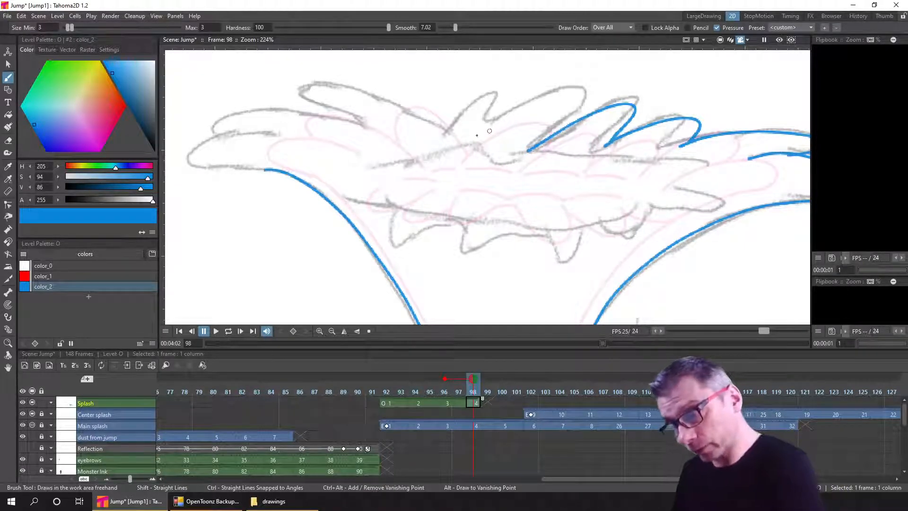
mouse_move(463, 108)
left_mouse_down()
mouse_move(485, 99)
mouse_move(479, 130)
mouse_move(573, 85)
mouse_move(581, 97)
mouse_move(547, 138)
left_mouse_up()
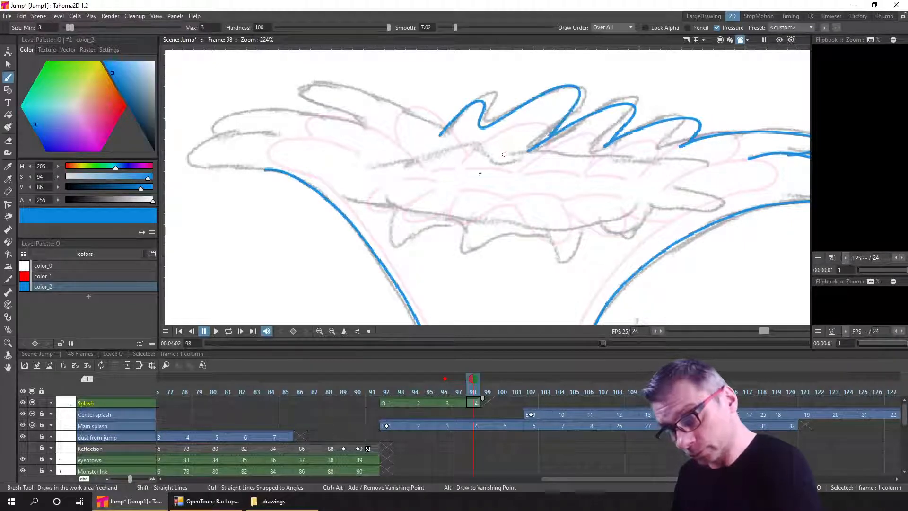
key("ctrl+s")
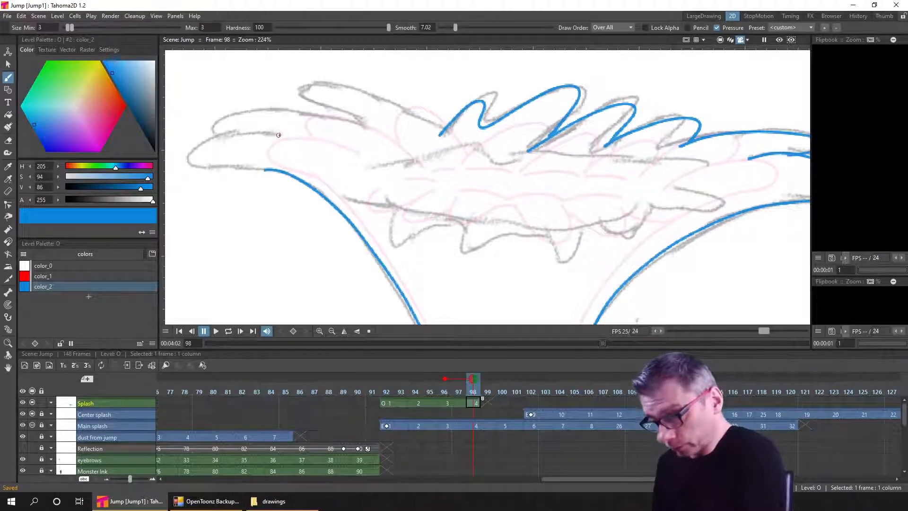
Draw the far-left front tip and the two left back tips up to the middle of the frame 98 splash, and save
mouse_move(281, 134)
left_mouse_down()
mouse_move(236, 133)
mouse_move(189, 151)
left_mouse_up()
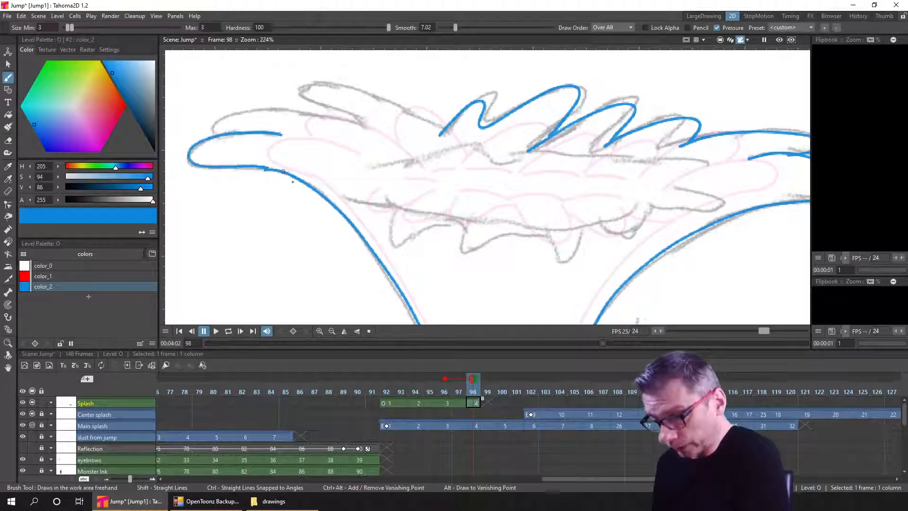
key("ctrl+z")
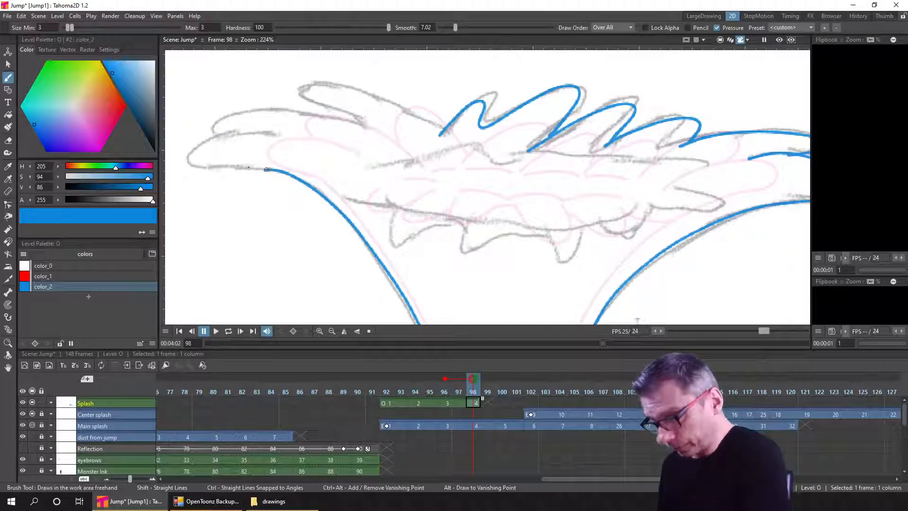
mouse_move(267, 169)
left_mouse_down()
mouse_move(226, 167)
mouse_move(212, 140)
mouse_move(273, 137)
left_mouse_up()
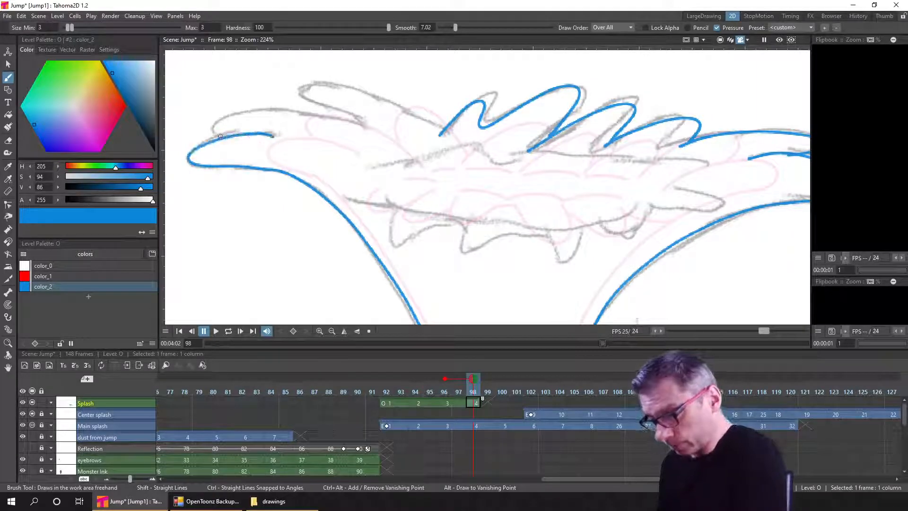
mouse_move(211, 138)
left_mouse_down()
mouse_move(294, 111)
mouse_move(372, 130)
mouse_move(331, 112)
mouse_move(316, 86)
mouse_move(383, 101)
mouse_move(445, 132)
mouse_move(326, 83)
mouse_move(353, 129)
left_mouse_up()
key("ctrl+z")
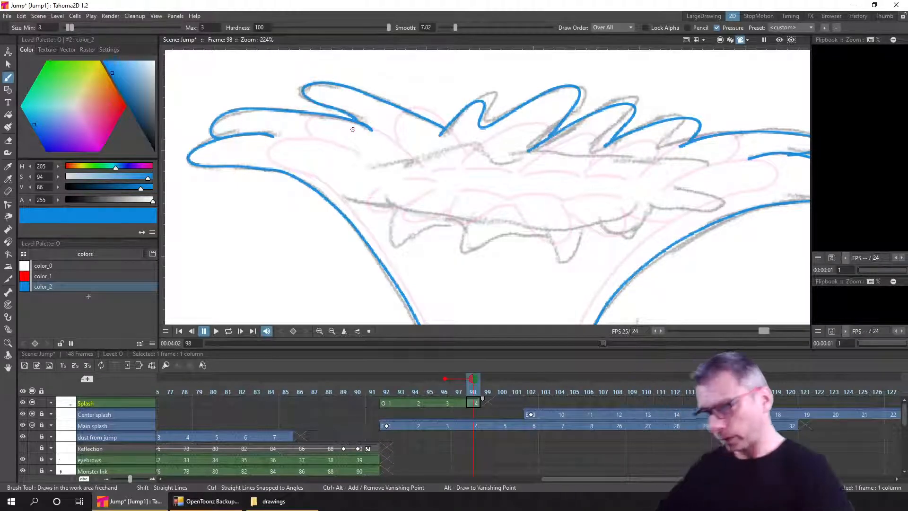
key("ctrl+s")
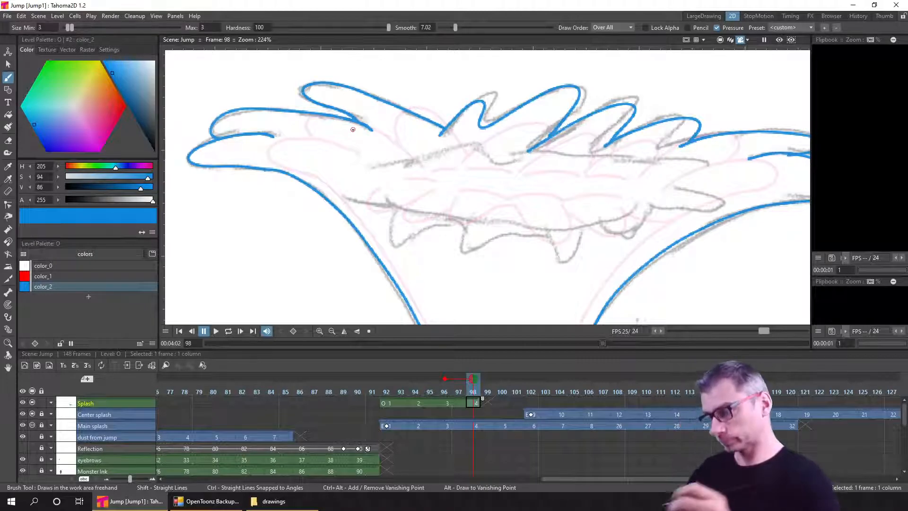
key("ctrl+s")
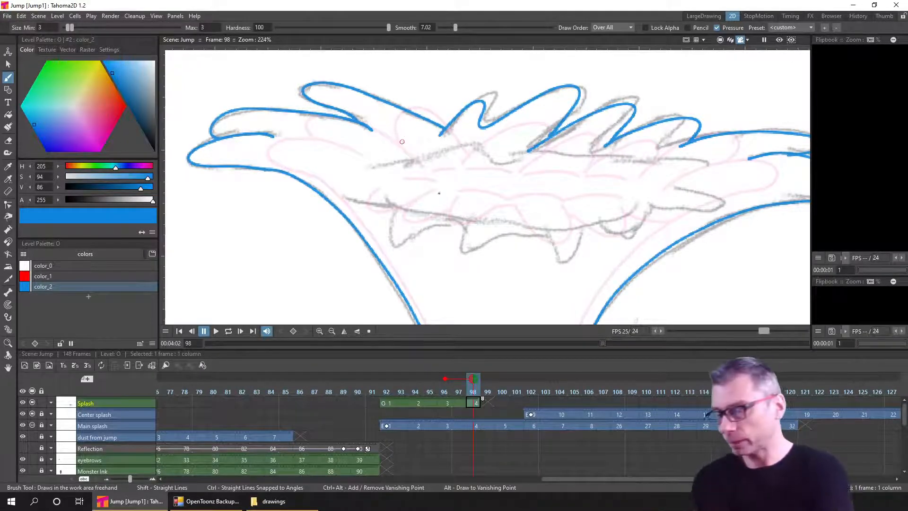
left_click_drag(391, 191, 542, 181)
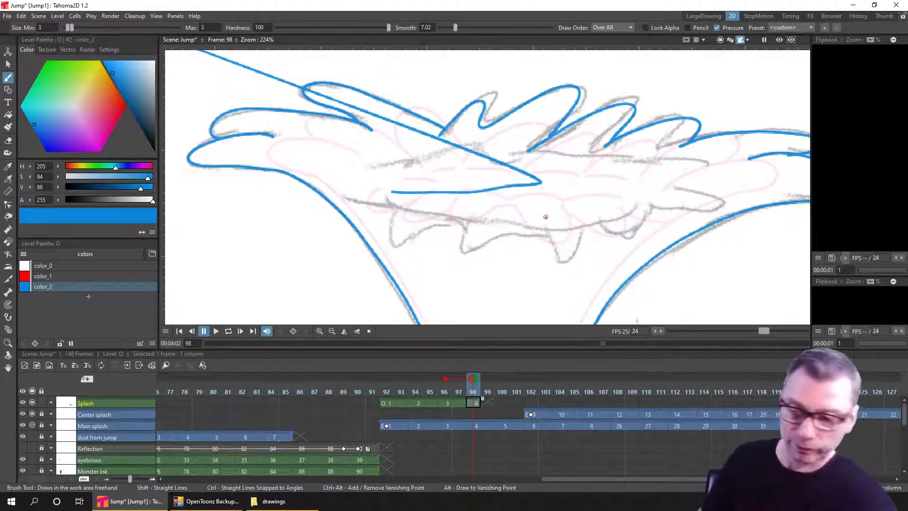
key("ctrl+z")
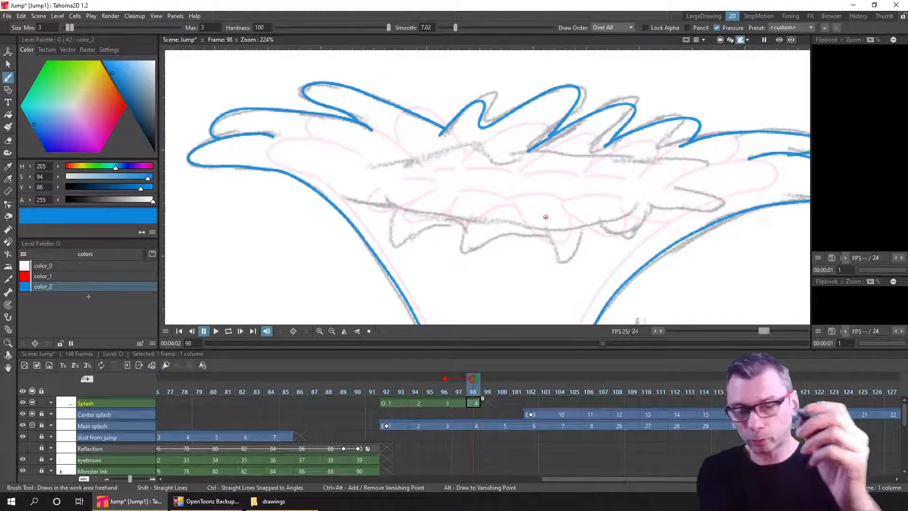
mouse_move(392, 198)
left_mouse_down()
mouse_move(674, 198)
mouse_move(696, 226)
left_mouse_up()
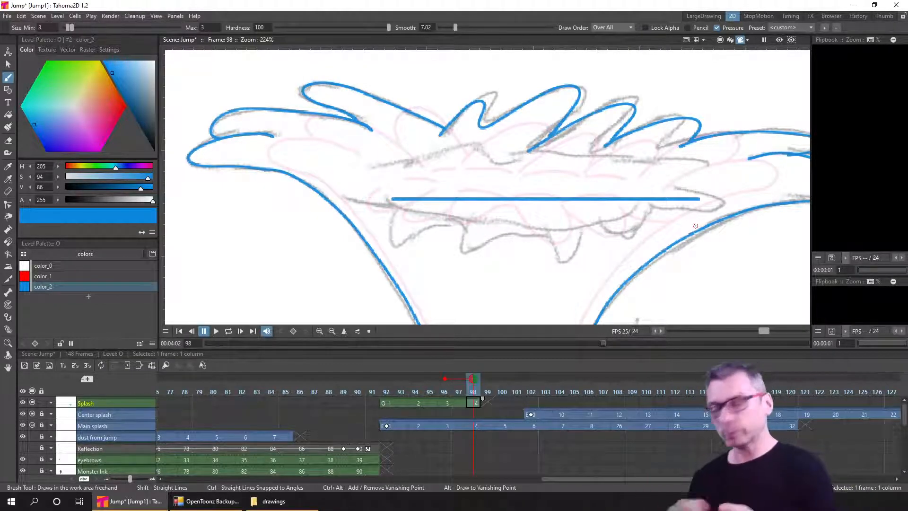
key("ctrl+z")
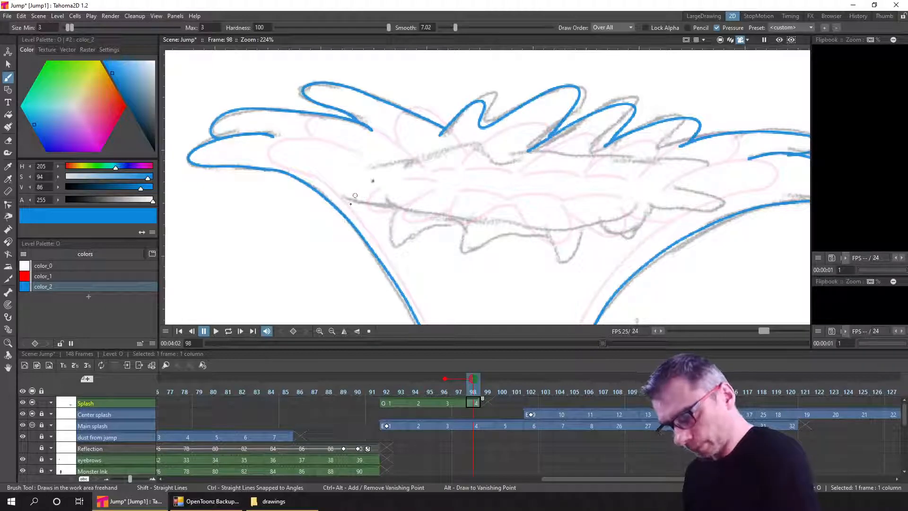
Trace the drooping front tips of the frame 98 splash in blue, from the far-left tip to the small one near the right side
mouse_move(374, 181)
left_mouse_down()
mouse_move(354, 208)
mouse_move(422, 191)
mouse_move(394, 209)
mouse_move(407, 242)
mouse_move(465, 194)
left_mouse_up()
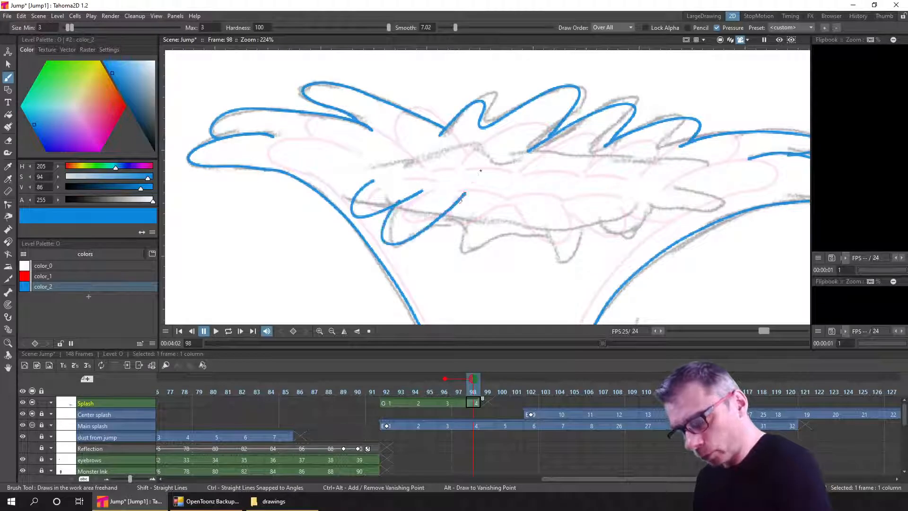
key("ctrl+z")
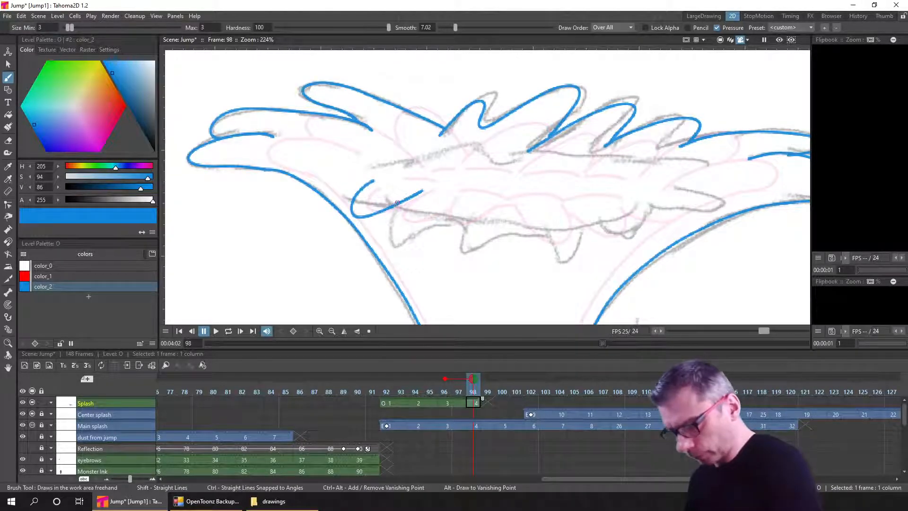
mouse_move(395, 203)
left_mouse_down()
mouse_move(415, 239)
mouse_move(466, 221)
mouse_move(460, 250)
mouse_move(549, 241)
left_mouse_up()
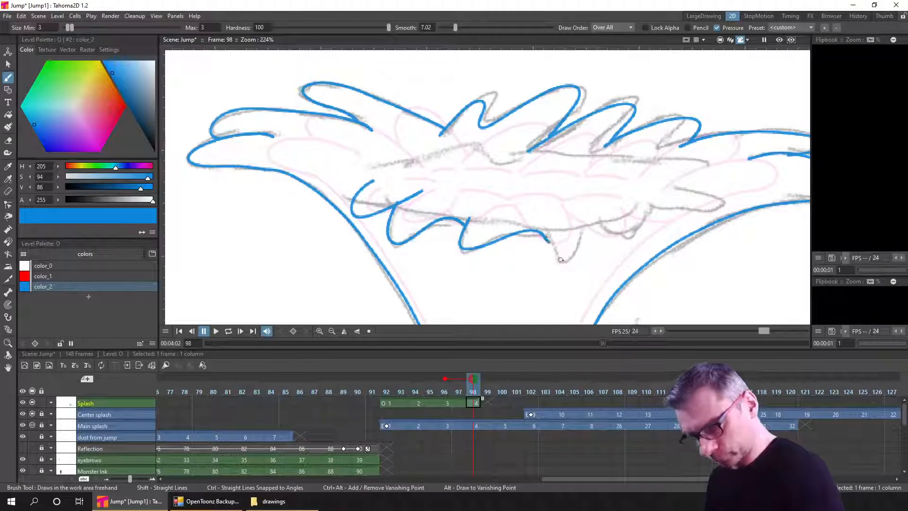
mouse_move(549, 240)
left_mouse_down()
mouse_move(581, 241)
mouse_move(567, 204)
left_mouse_up()
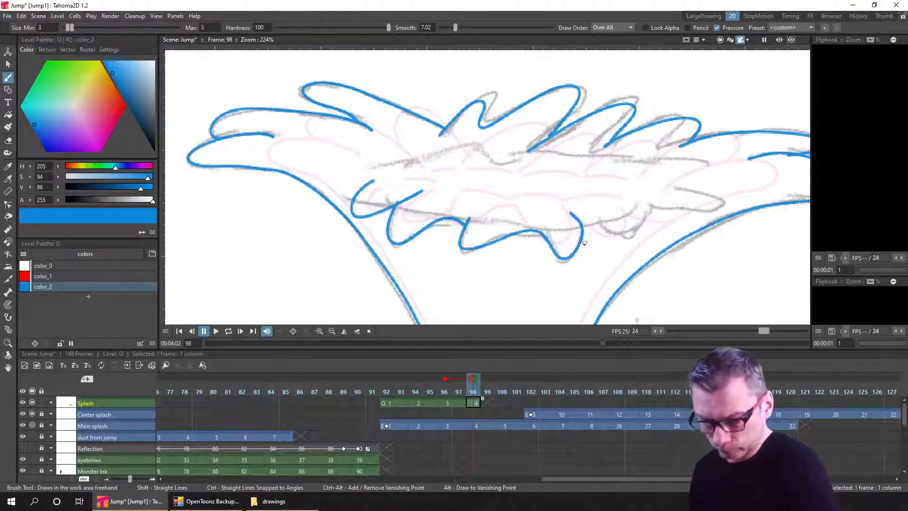
mouse_move(613, 244)
left_mouse_down()
mouse_move(635, 231)
mouse_move(636, 211)
left_mouse_up()
Compare the front tips with frame 96, add the far-right drooping tip to the frame 98 splash, and save
key("comma")
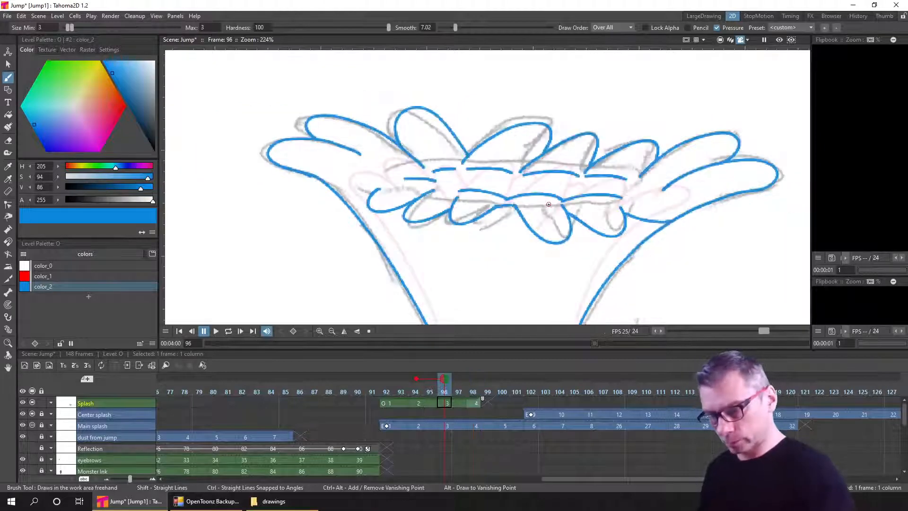
key("period")
key("comma")
key("period")
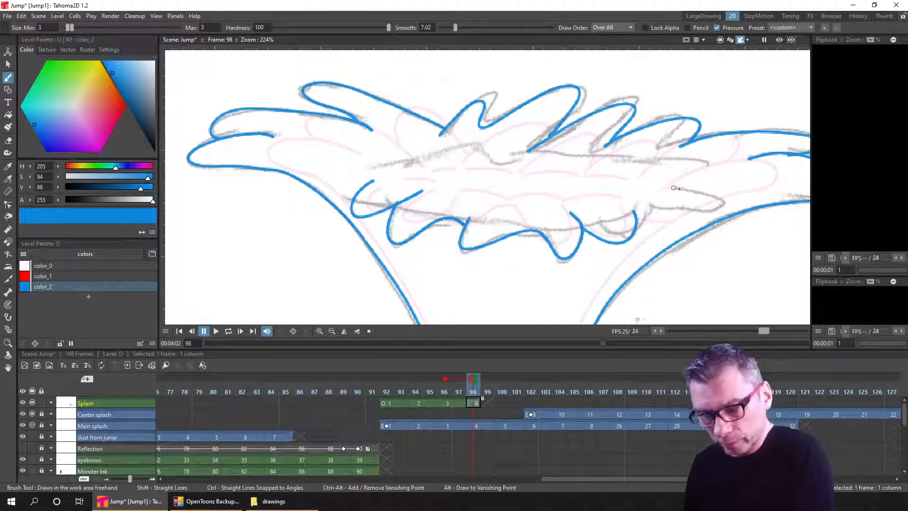
mouse_move(668, 186)
left_mouse_down()
mouse_move(693, 216)
mouse_move(651, 222)
mouse_move(634, 212)
left_mouse_up()
mouse_move(743, 212)
left_mouse_down()
mouse_move(658, 205)
mouse_move(684, 206)
left_mouse_up()
key("ctrl+s")
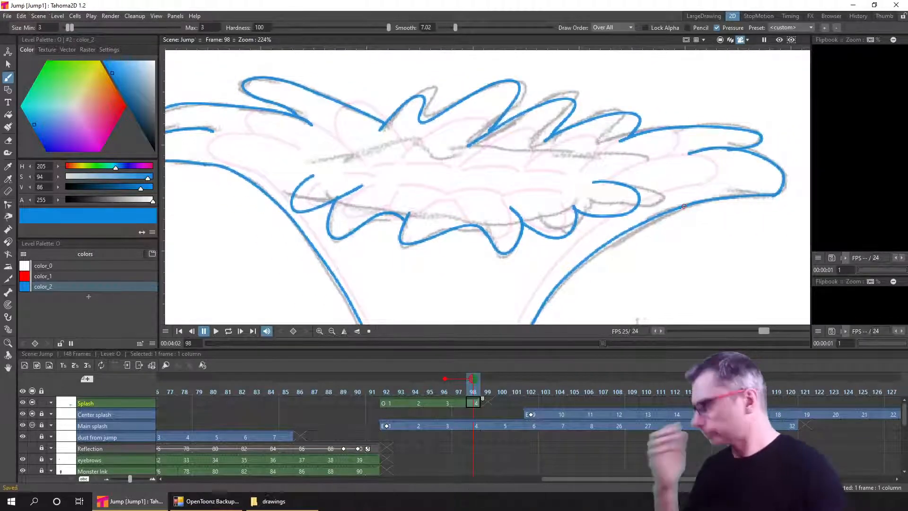
Flip to the earlier drawings for reference and draw the short arcs of the inner front rim on the frame 98 splash
key("Left")
key("Left")
key("Right")
key("Right")
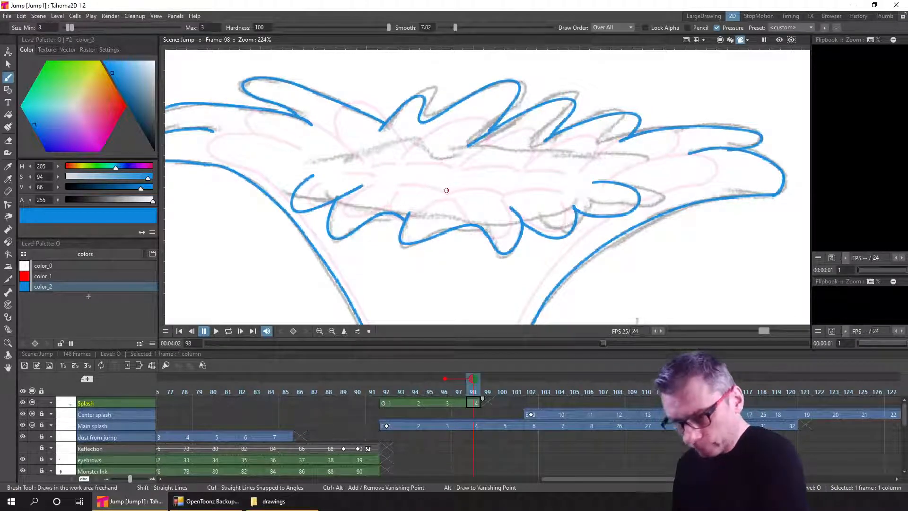
left_click_drag(447, 191, 561, 190)
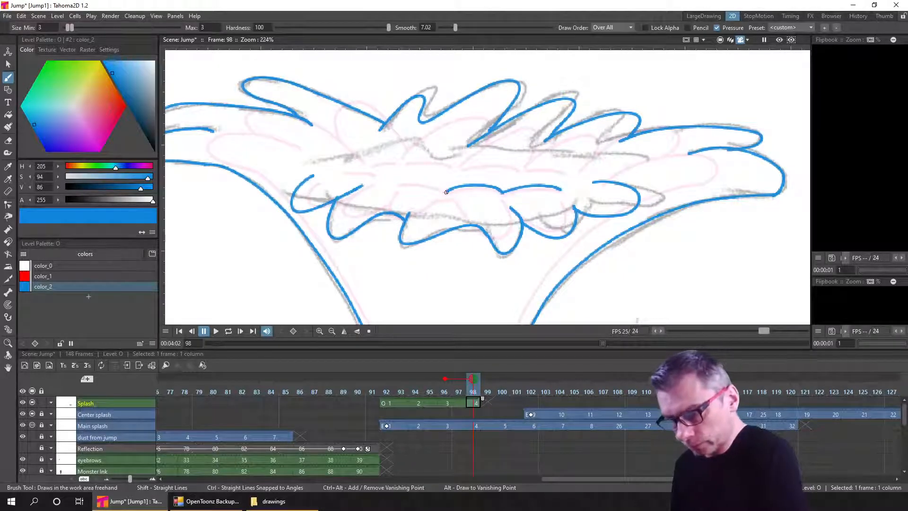
left_click_drag(444, 190, 395, 183)
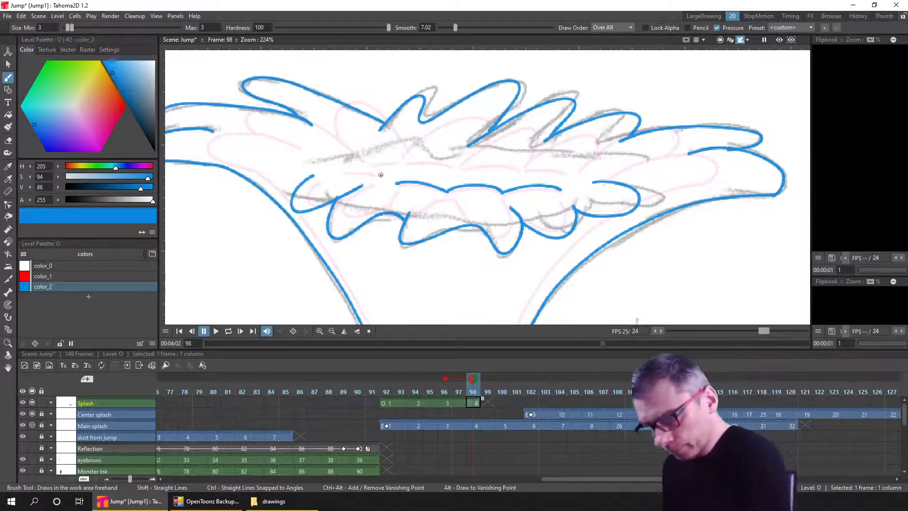
left_click_drag(381, 178, 346, 170)
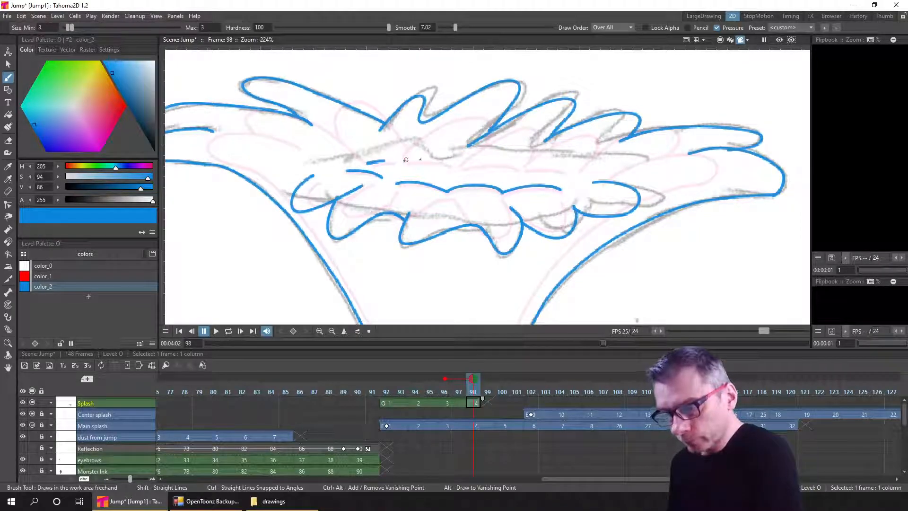
Draw the short arcs of the inner back rim on the frame 98 splash and compare the drawing with frame 96
left_click_drag(404, 161, 565, 170)
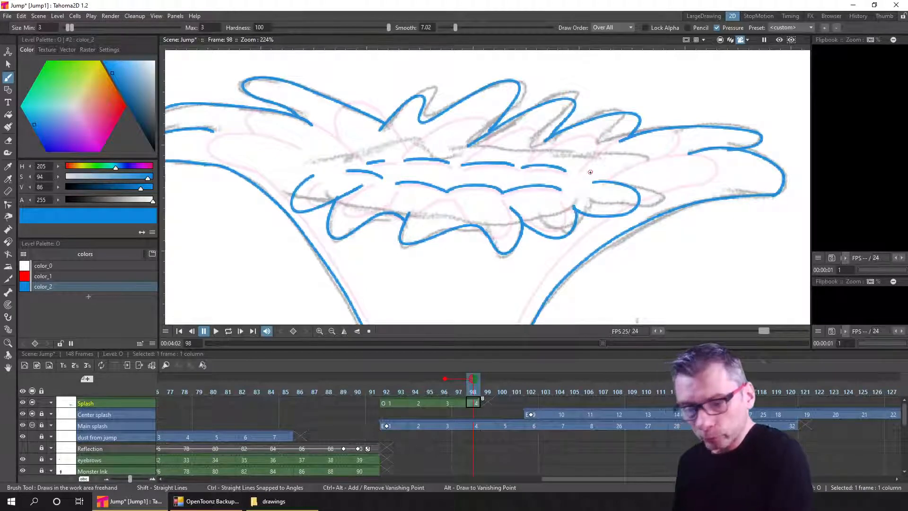
key("comma")
key("period")
key("comma")
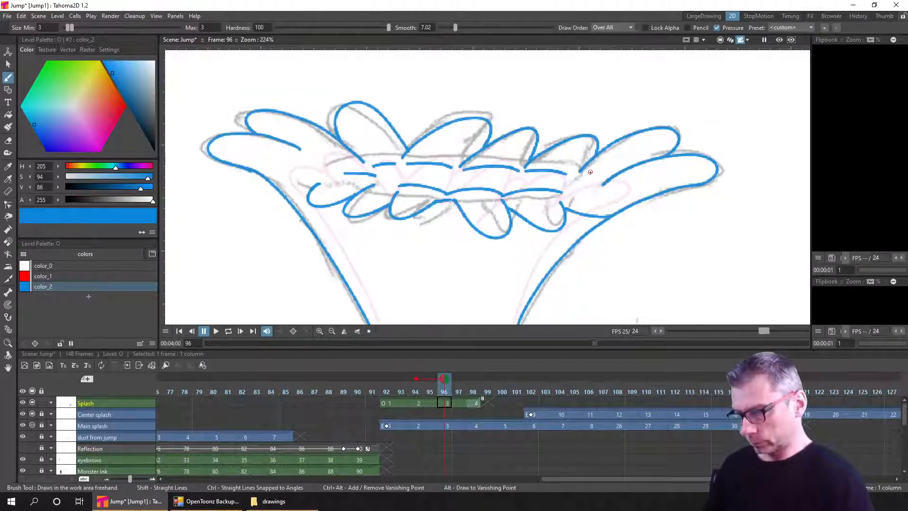
key("period")
key("comma")
key("period")
key("comma")
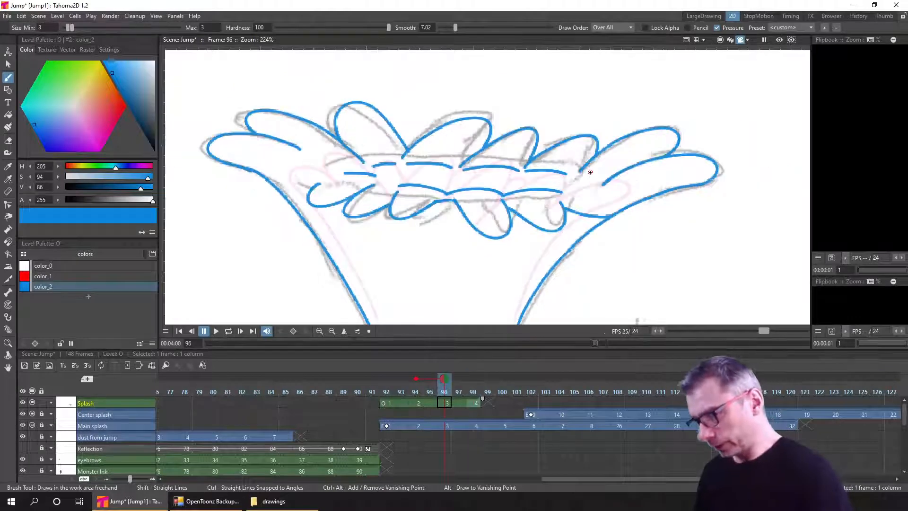
key("period")
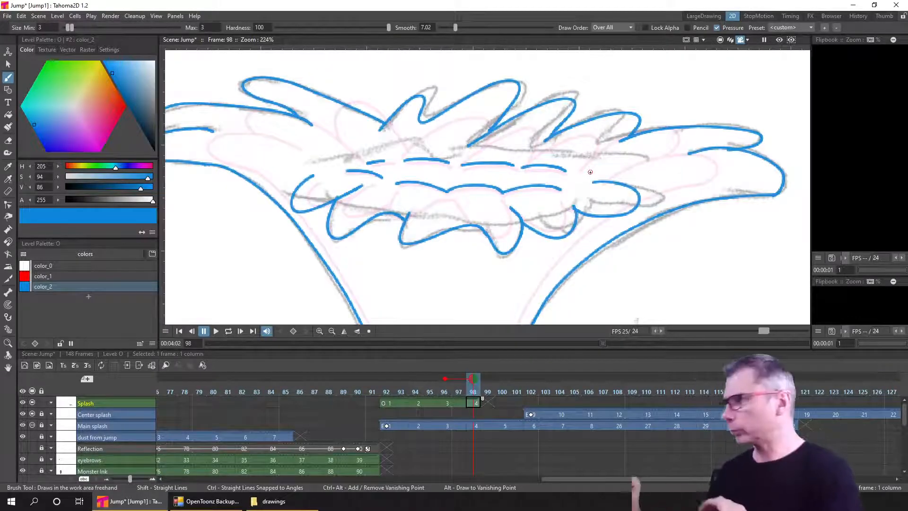
Start the frame 100 splash on the Splash level by tracing its right side, left side and base in blue, and save
left_click(506, 402)
left_click_drag(599, 248, 602, 158)
scroll(602, 159, "down", 2)
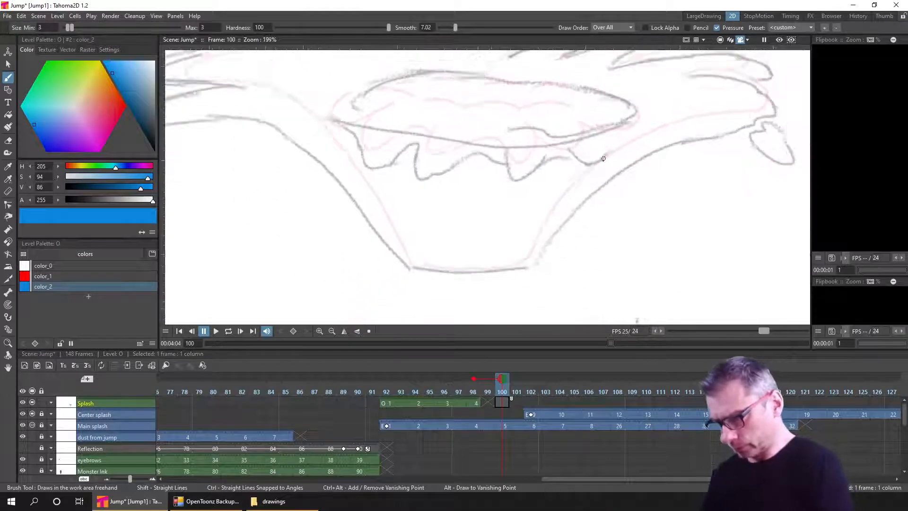
mouse_move(622, 196)
left_mouse_down()
mouse_move(576, 255)
mouse_move(576, 270)
left_mouse_up()
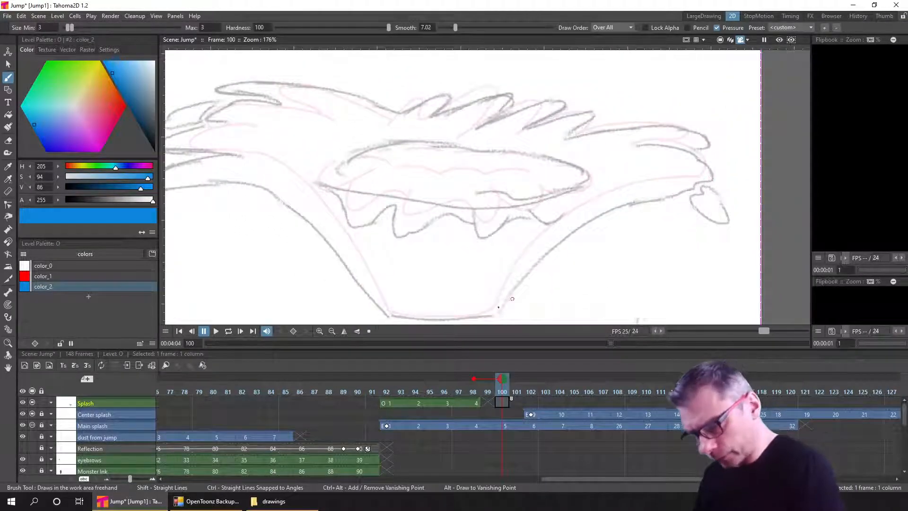
mouse_move(498, 312)
left_mouse_down()
mouse_move(556, 246)
mouse_move(611, 212)
mouse_move(702, 181)
left_mouse_up()
left_click_drag(205, 171, 241, 135)
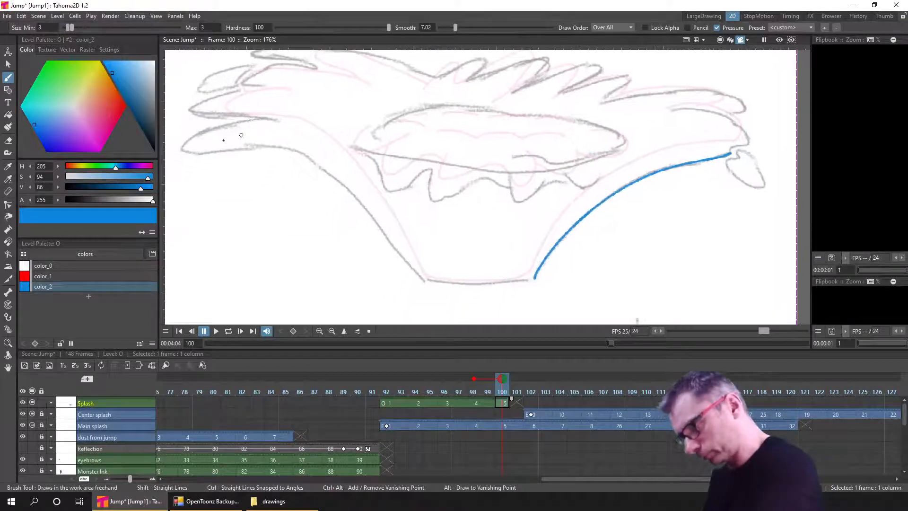
mouse_move(195, 153)
left_mouse_down()
mouse_move(255, 145)
mouse_move(316, 161)
mouse_move(368, 205)
mouse_move(432, 287)
mouse_move(429, 272)
mouse_move(422, 276)
mouse_move(537, 275)
left_mouse_up()
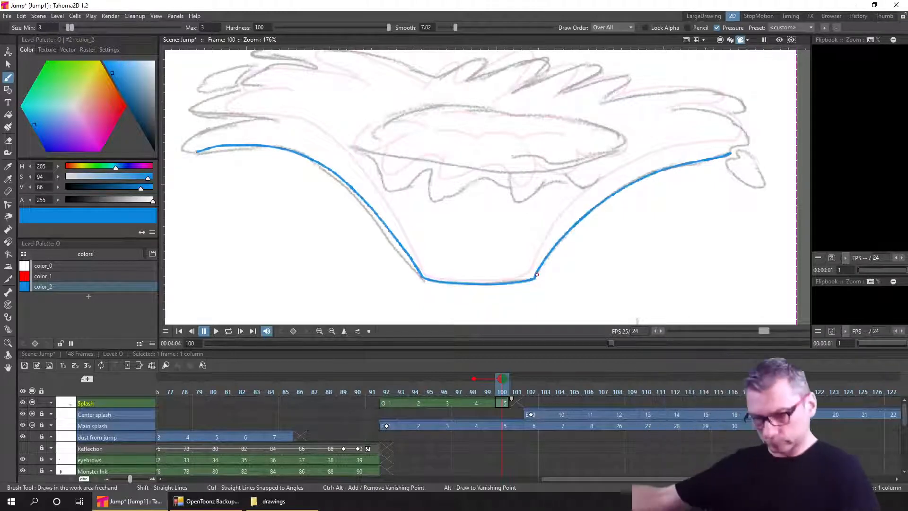
key("ctrl+s")
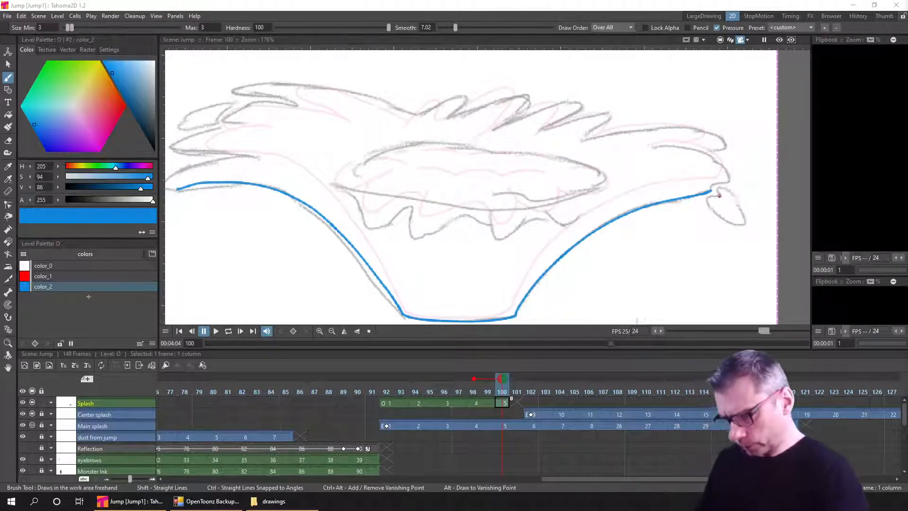
Compare frame 100 with frame 98 and trace the back tips from the middle to the far-right edge of the frame 100 splash
left_click(502, 405)
key("period")
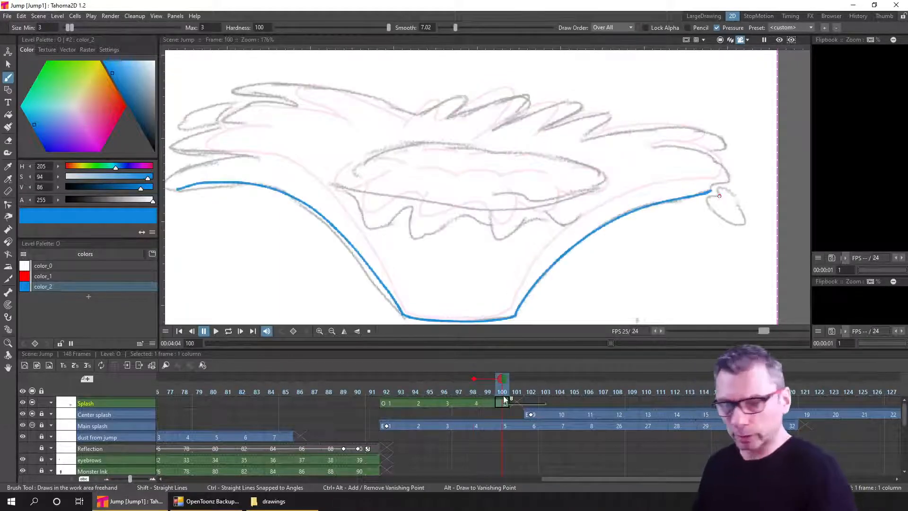
key("comma")
key("period")
key("comma")
key("period")
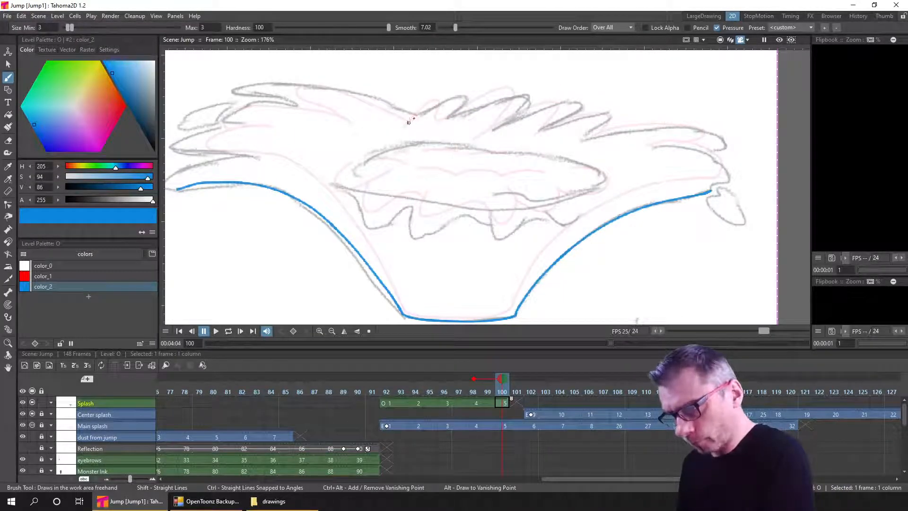
mouse_move(409, 123)
left_mouse_down()
mouse_move(447, 101)
mouse_move(459, 106)
mouse_move(444, 121)
mouse_move(456, 133)
mouse_move(446, 121)
mouse_move(527, 99)
left_mouse_up()
mouse_move(481, 137)
left_mouse_down()
mouse_move(549, 117)
mouse_move(519, 117)
mouse_move(573, 112)
mouse_move(539, 139)
left_mouse_up()
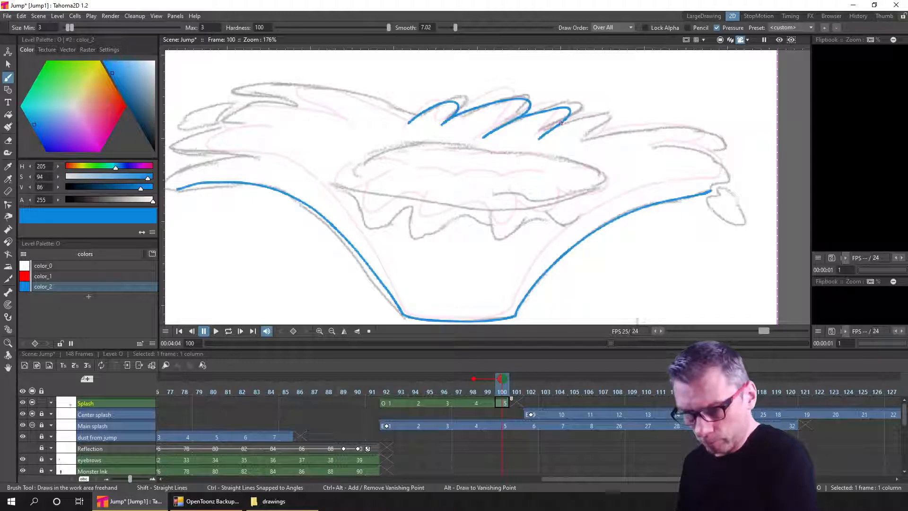
mouse_move(605, 114)
left_mouse_down()
mouse_move(593, 137)
mouse_move(663, 126)
mouse_move(712, 135)
mouse_move(711, 155)
left_mouse_up()
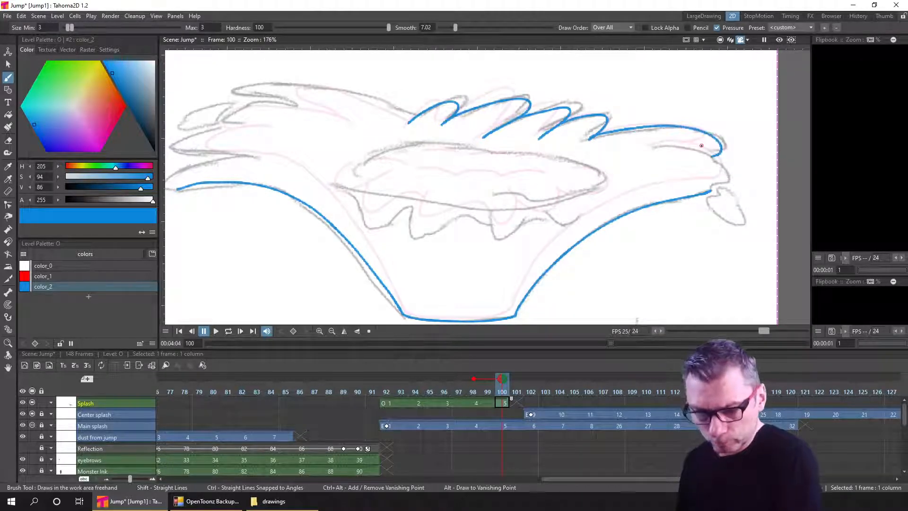
mouse_move(712, 191)
left_mouse_down()
mouse_move(715, 161)
mouse_move(664, 146)
left_mouse_up()
Trace the left back tips of the frame 100 splash, compare them with frame 98, and undo the lowest tip
left_click_drag(382, 115, 446, 150)
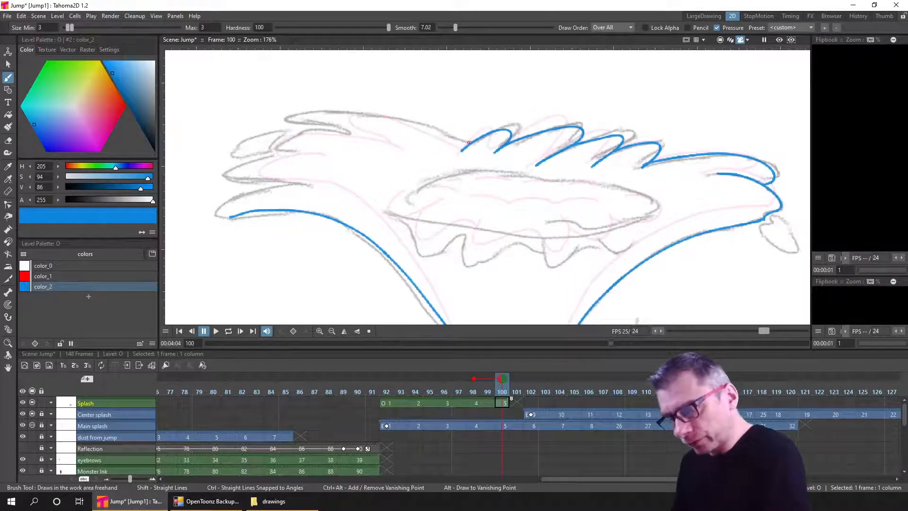
mouse_move(441, 133)
left_mouse_down()
mouse_move(397, 118)
mouse_move(303, 110)
mouse_move(348, 131)
left_mouse_up()
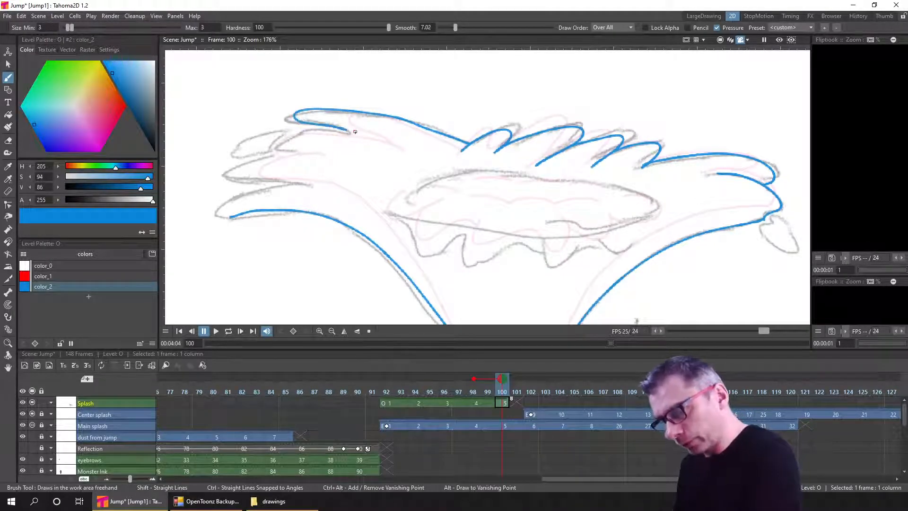
key("ctrl+z")
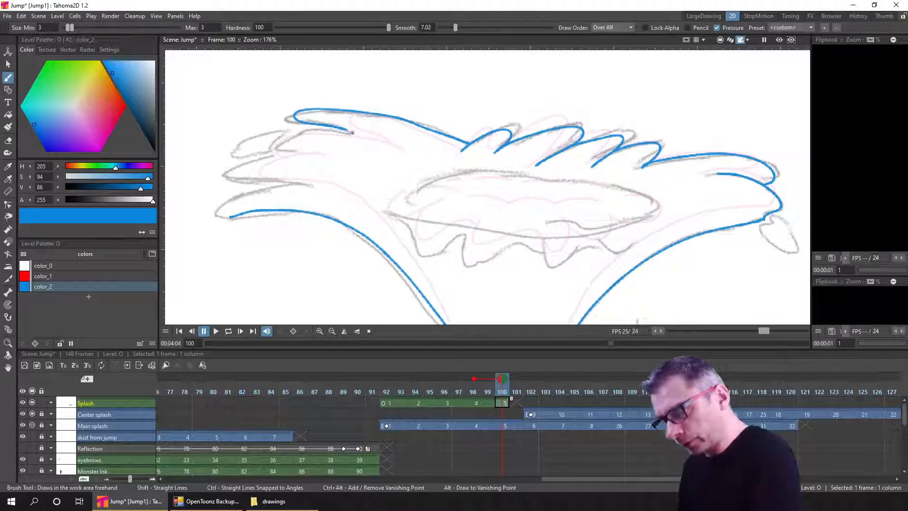
mouse_move(321, 128)
left_mouse_down()
mouse_move(277, 146)
mouse_move(293, 153)
mouse_move(294, 174)
mouse_move(300, 134)
mouse_move(269, 159)
mouse_move(285, 155)
mouse_move(239, 175)
mouse_move(234, 190)
mouse_move(294, 181)
left_mouse_up()
key("ctrl+z")
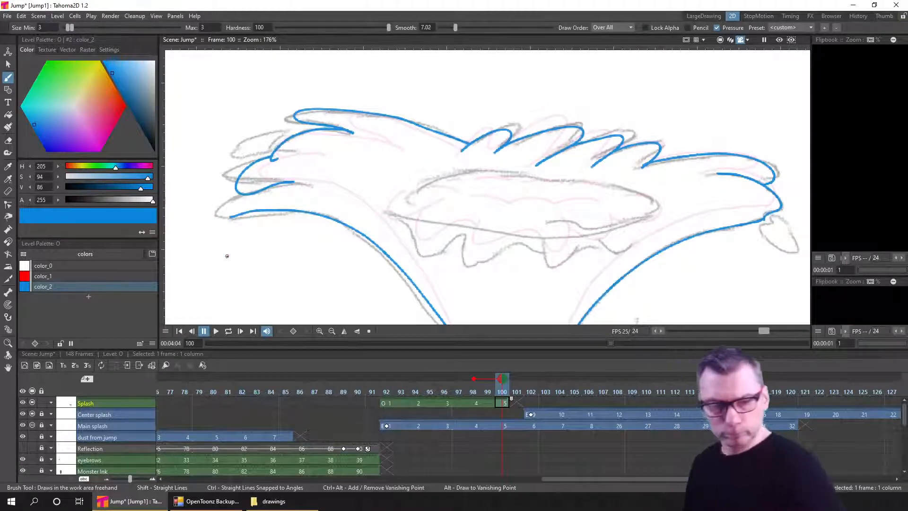
key("comma")
key("period")
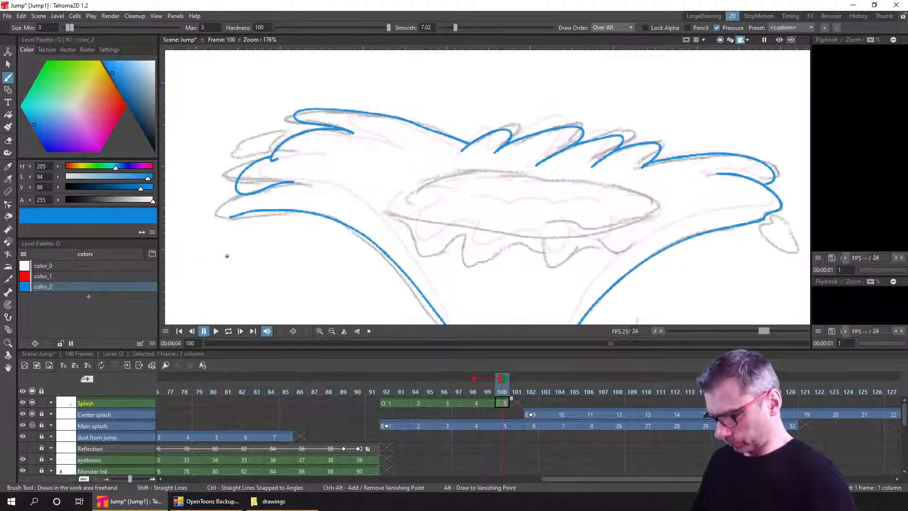
key("comma")
key("period")
key("ctrl+z")
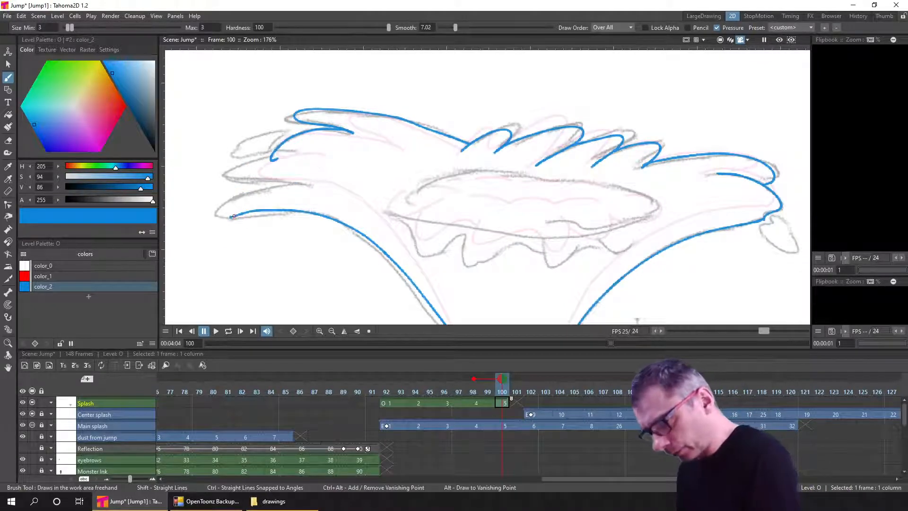
Draw the far-left tip on frame 100, trim the end of the tip above with the Eraser, set its hardness to 100, and redraw that end
left_click_drag(261, 174, 291, 166)
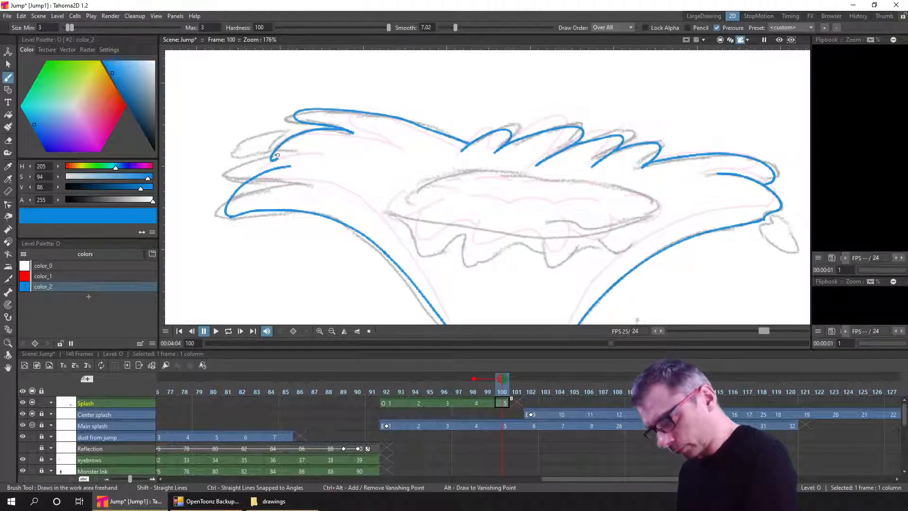
key("a")
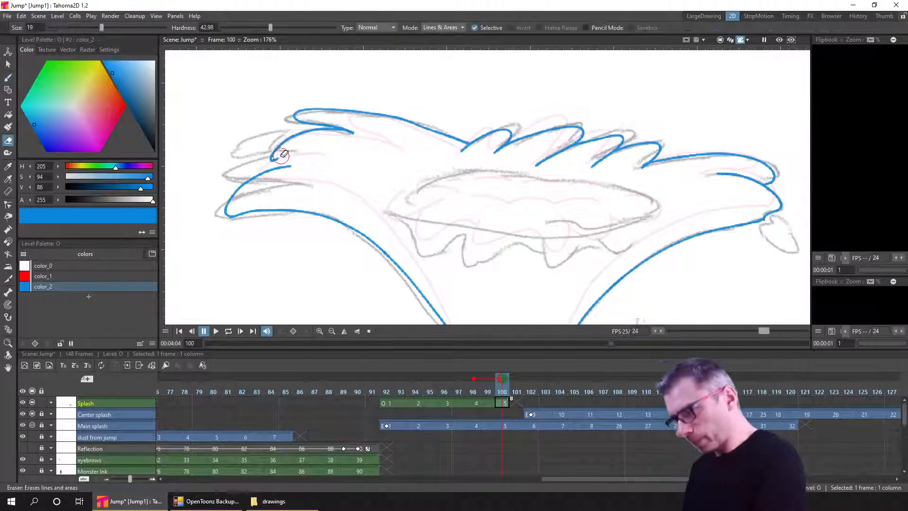
left_click_drag(273, 158, 277, 151)
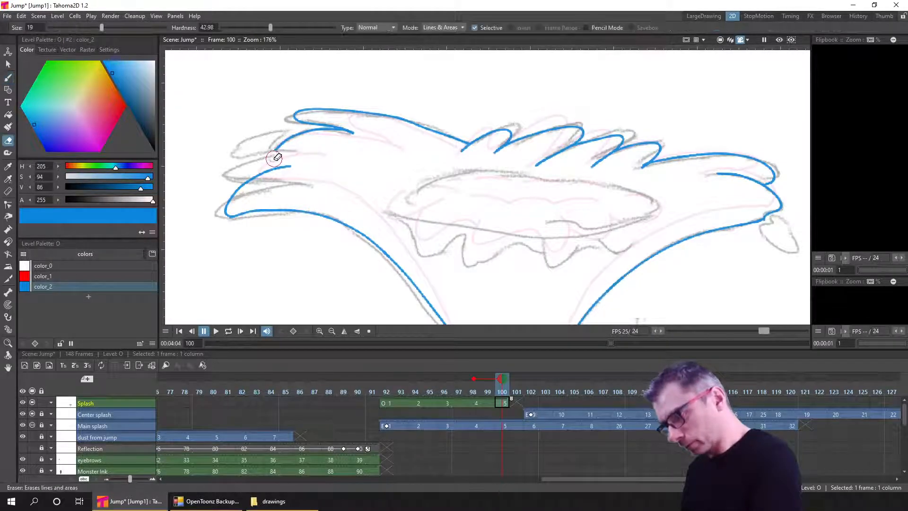
left_click_drag(270, 27, 334, 27)
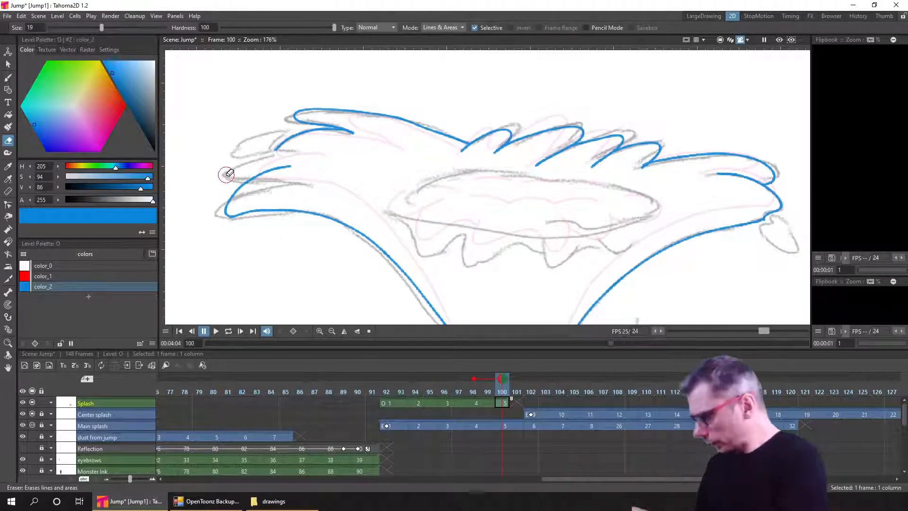
key("b")
mouse_move(274, 148)
left_mouse_down()
mouse_move(262, 163)
mouse_move(286, 166)
left_mouse_up()
Trace the drooping front tips of the frame 100 splash in blue, including the one at the left end of the rim
left_click_drag(463, 284, 427, 229)
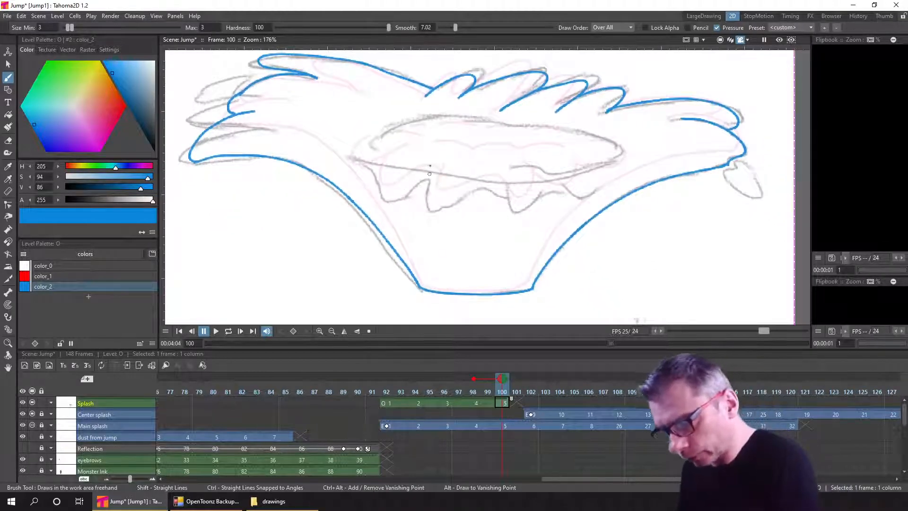
mouse_move(422, 210)
left_mouse_down()
mouse_move(482, 186)
mouse_move(517, 213)
mouse_move(554, 180)
mouse_move(547, 194)
mouse_move(539, 184)
mouse_move(579, 200)
mouse_move(592, 179)
left_mouse_up()
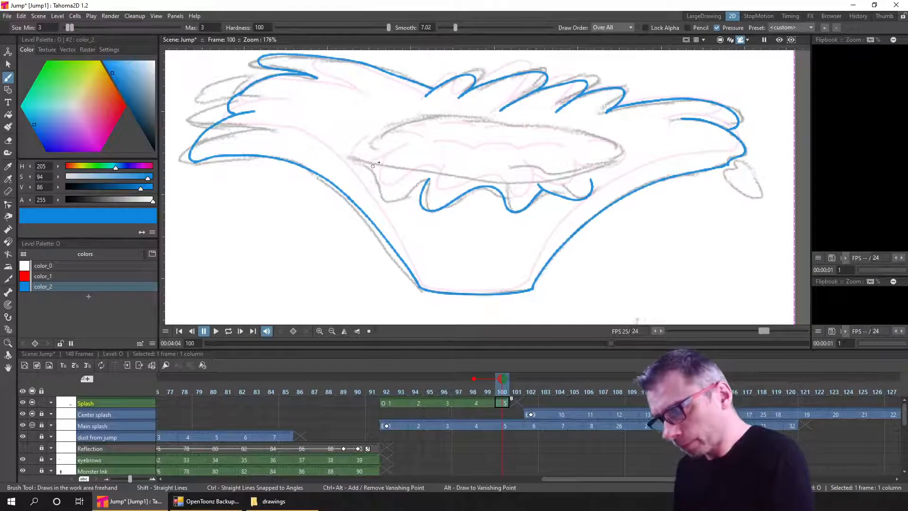
left_click_drag(381, 197, 424, 183)
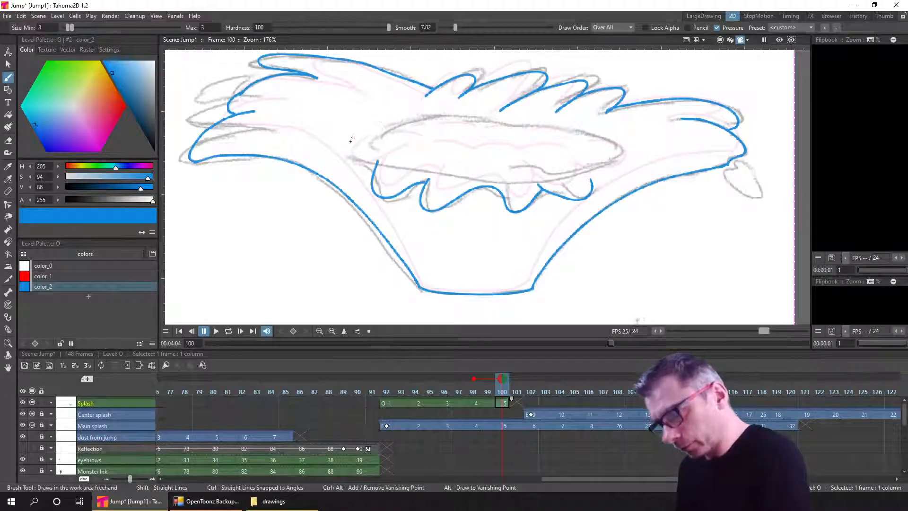
mouse_move(331, 163)
left_mouse_down()
mouse_move(338, 174)
mouse_move(379, 162)
left_mouse_up()
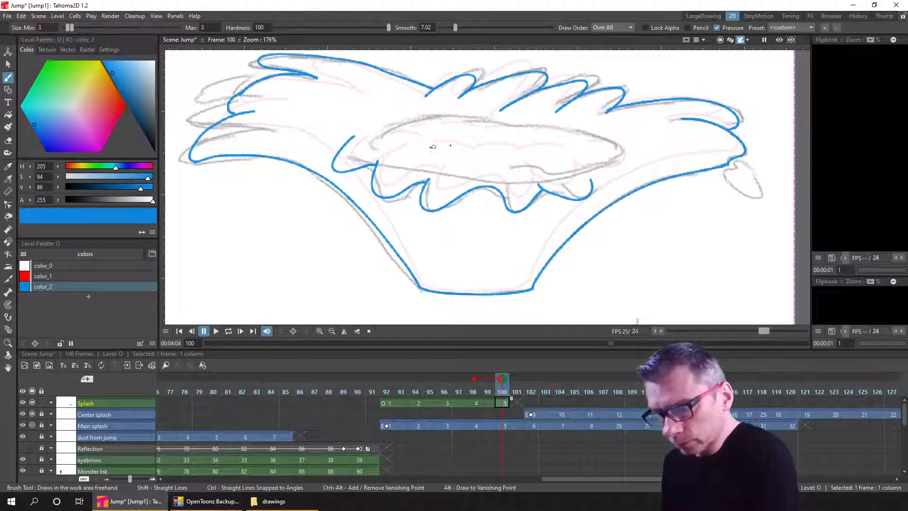
Draw the short arcs of the inner front rim on frame 100 and add a small rounded tip at the rim's left end
mouse_move(431, 147)
left_mouse_down()
mouse_move(493, 151)
mouse_move(472, 161)
mouse_move(519, 158)
mouse_move(545, 175)
mouse_move(514, 158)
mouse_move(566, 155)
left_mouse_up()
key("ctrl+z")
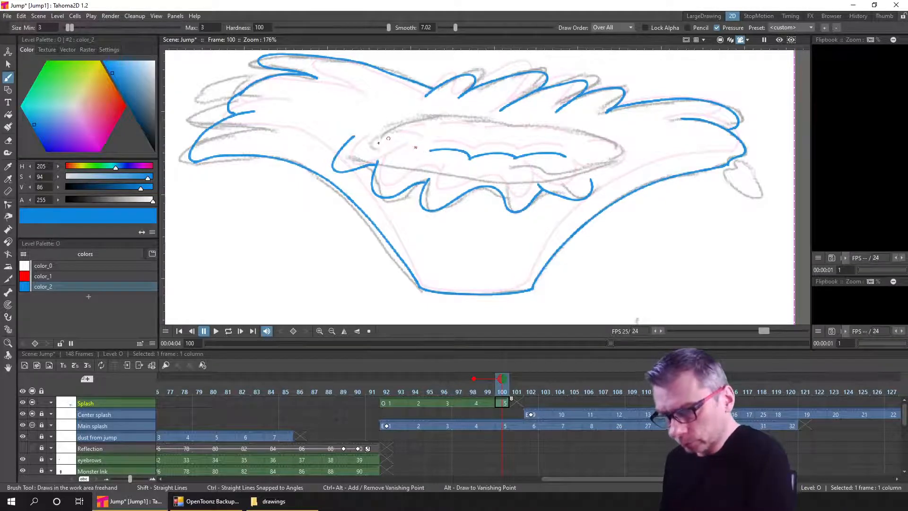
left_click_drag(388, 139, 417, 148)
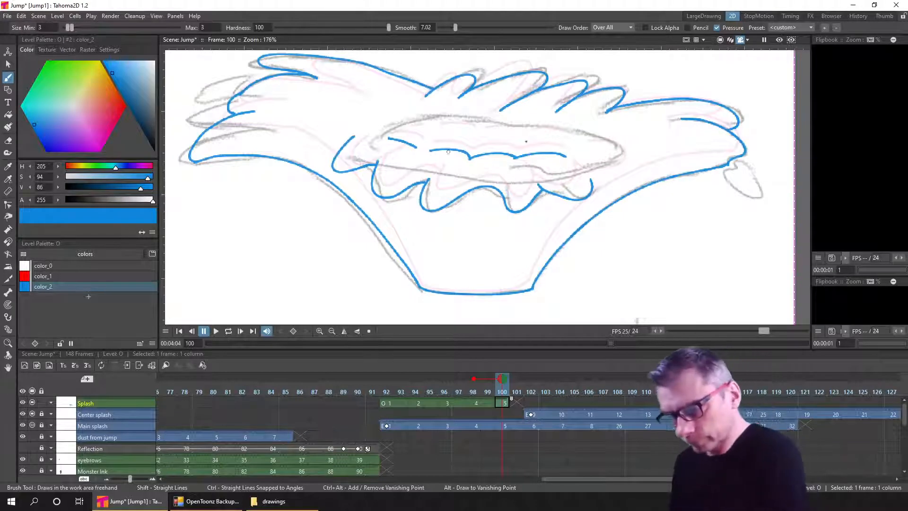
key("comma")
key("period")
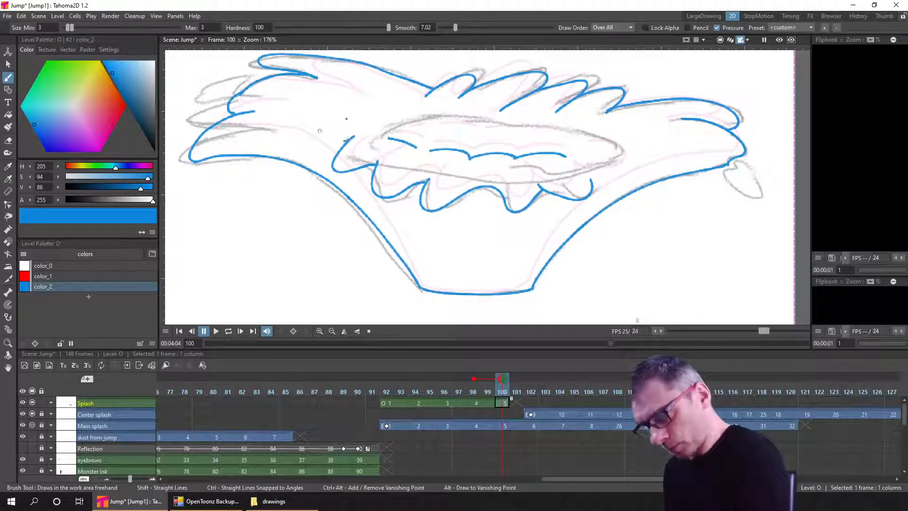
left_click_drag(346, 140, 343, 120)
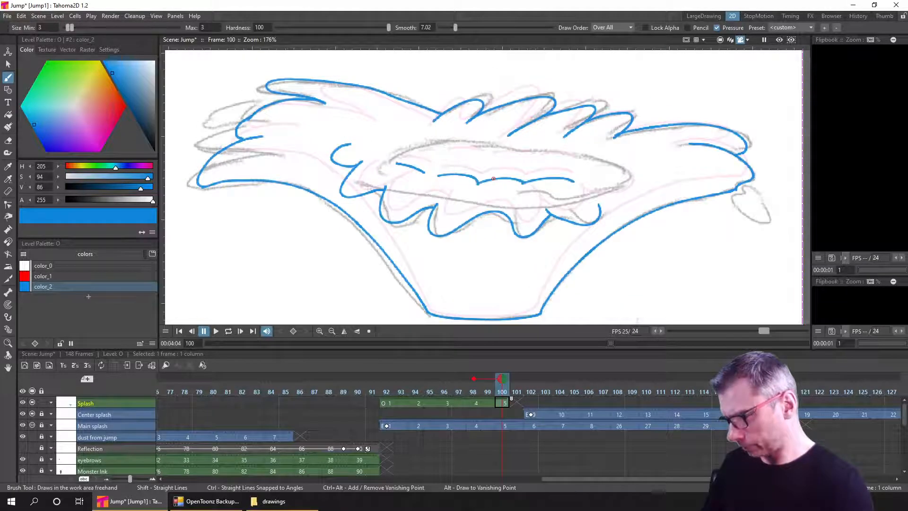
Erase the left back tips of the frame 100 splash and redraw them as fuller, rounder tips down to the far-left one
key("a")
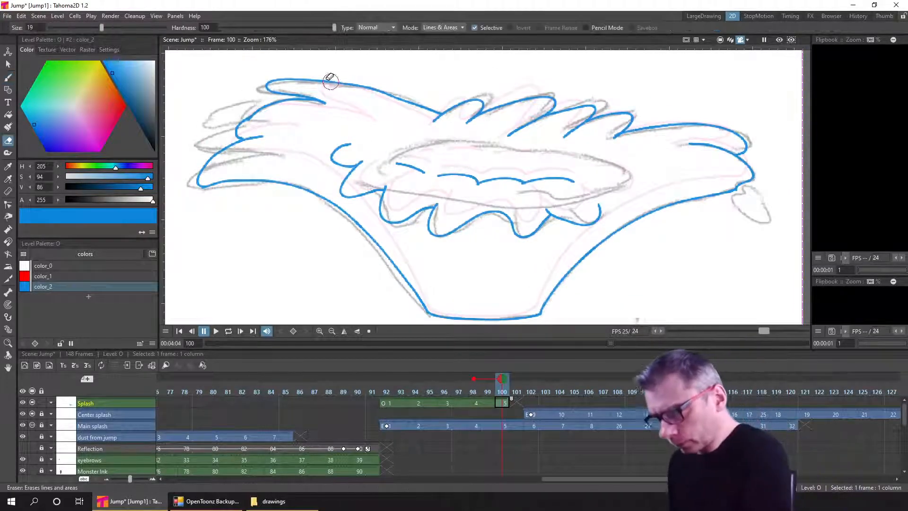
mouse_move(334, 81)
left_mouse_down()
mouse_move(270, 87)
mouse_move(325, 104)
mouse_move(250, 103)
mouse_move(235, 128)
mouse_move(288, 87)
mouse_move(278, 109)
mouse_move(260, 117)
mouse_move(296, 142)
left_mouse_up()
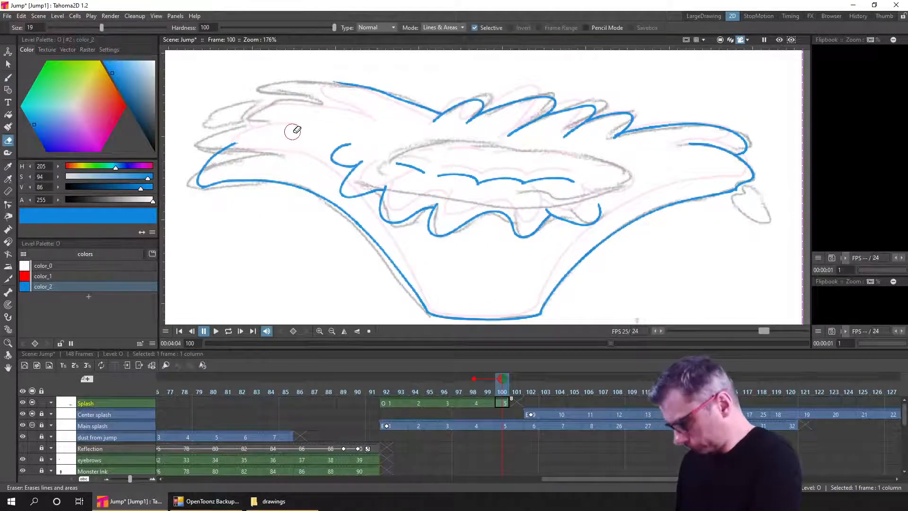
key("b")
mouse_move(348, 83)
left_mouse_down()
mouse_move(321, 81)
mouse_move(266, 104)
mouse_move(335, 107)
left_mouse_up()
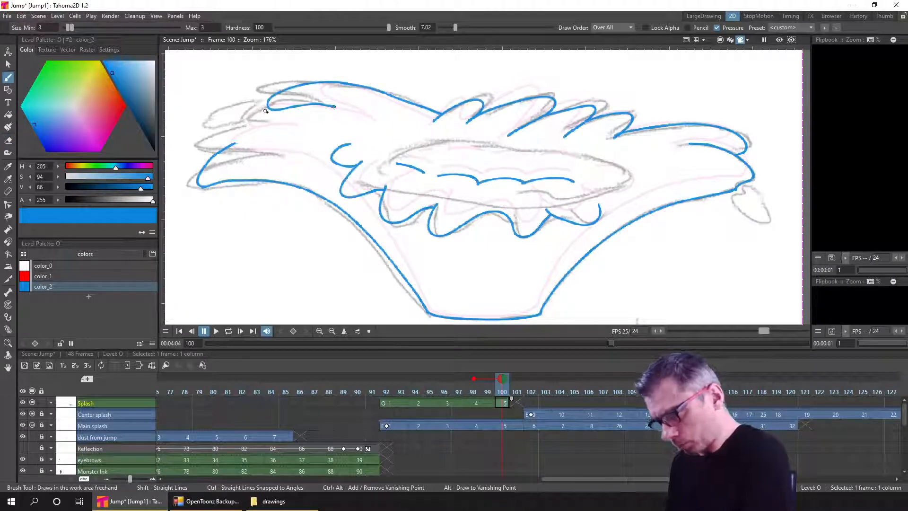
mouse_move(259, 112)
left_mouse_down()
mouse_move(218, 135)
mouse_move(243, 142)
left_mouse_up()
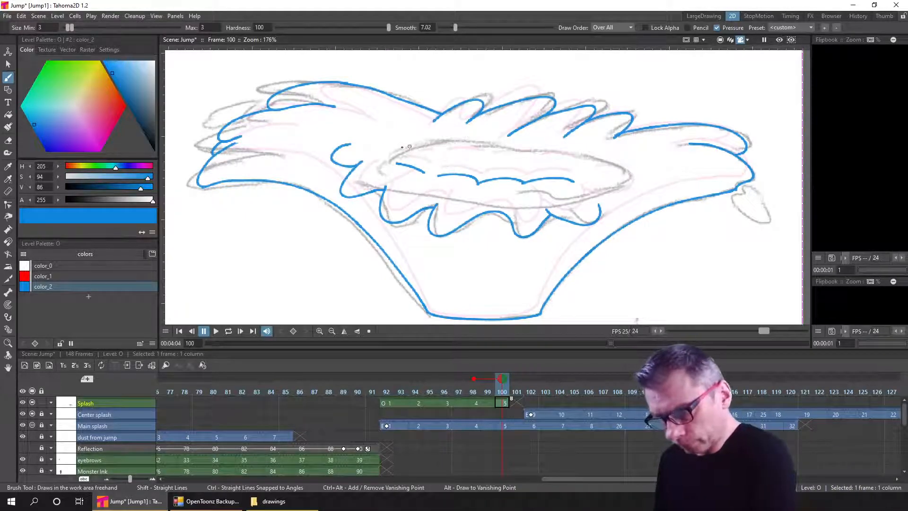
Draw the dashed back inner rim on frame 100 and add rounded drops at both outer ends of the splash
mouse_move(387, 154)
left_mouse_down()
mouse_move(421, 148)
mouse_move(595, 162)
left_mouse_up()
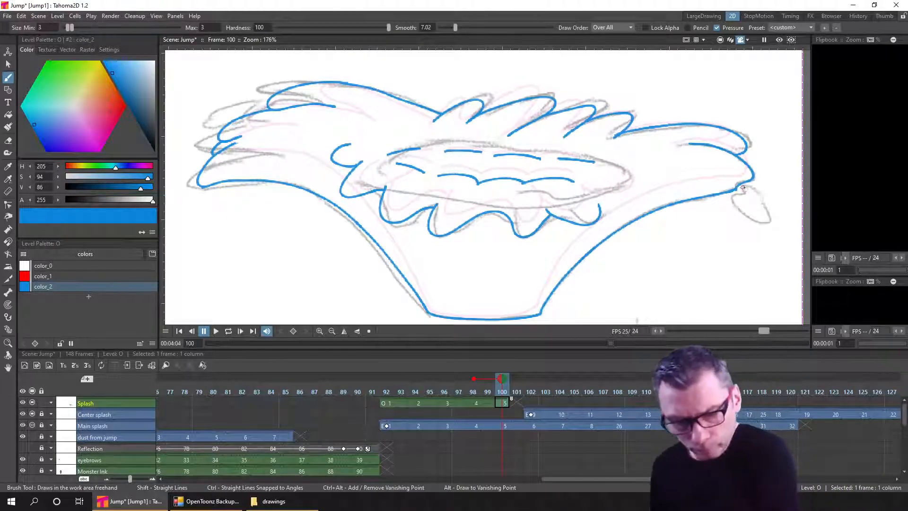
mouse_move(746, 191)
left_mouse_down()
mouse_move(770, 220)
mouse_move(751, 190)
left_mouse_up()
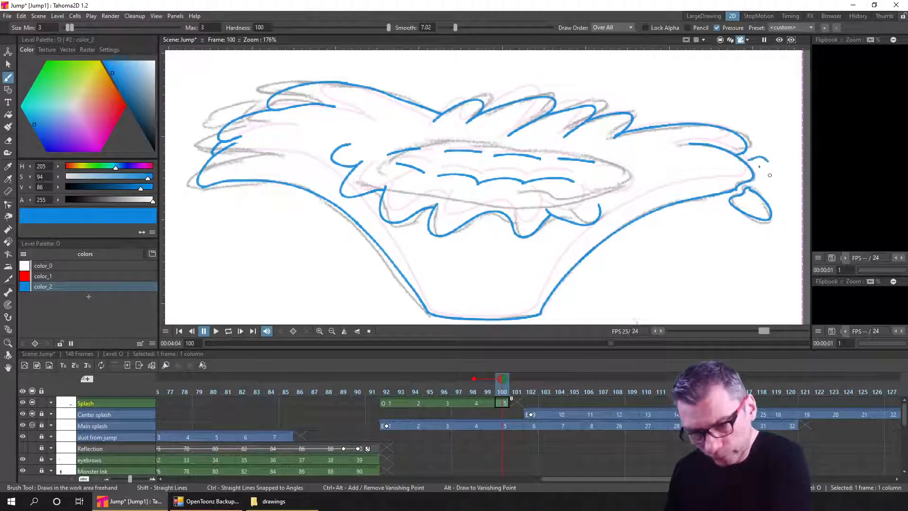
left_click_drag(770, 175, 752, 166)
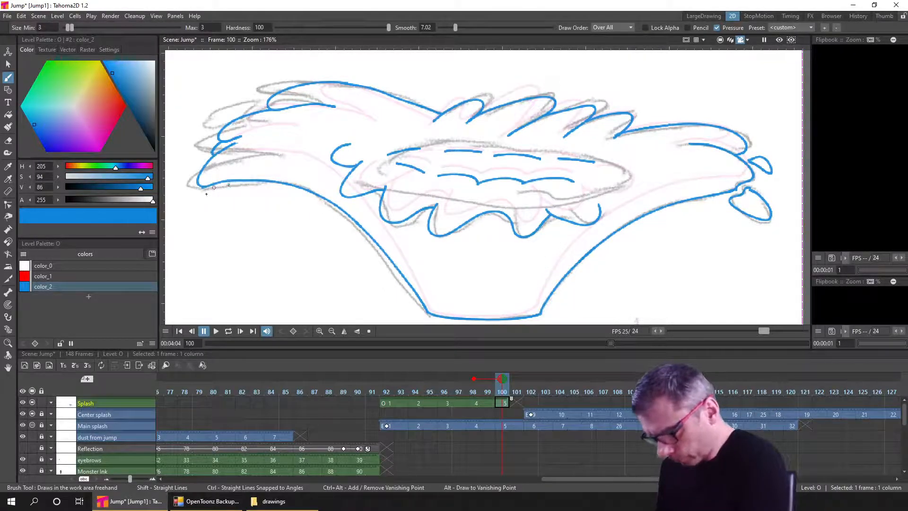
left_click_drag(230, 184, 208, 192)
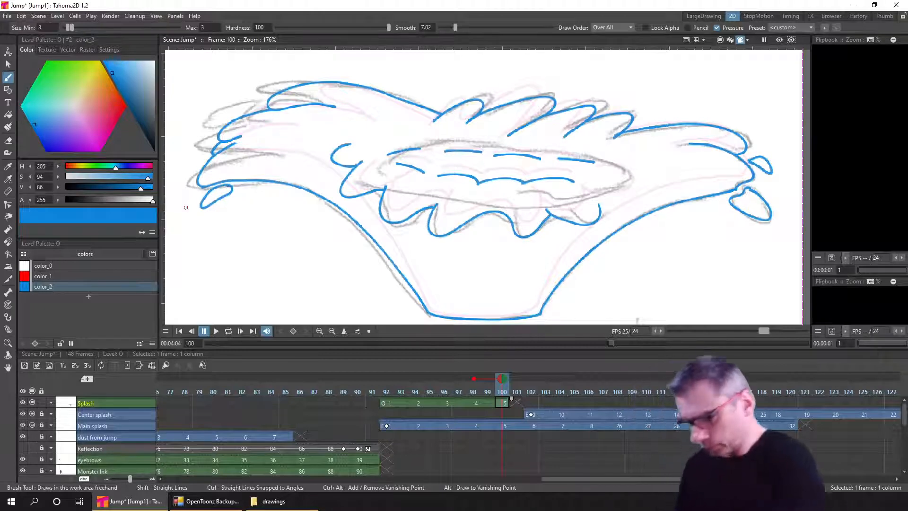
Save the scene and trace the base and both outer sides of the frame 102 splash in blue on the Splash level
left_click(530, 402)
key("ctrl+s")
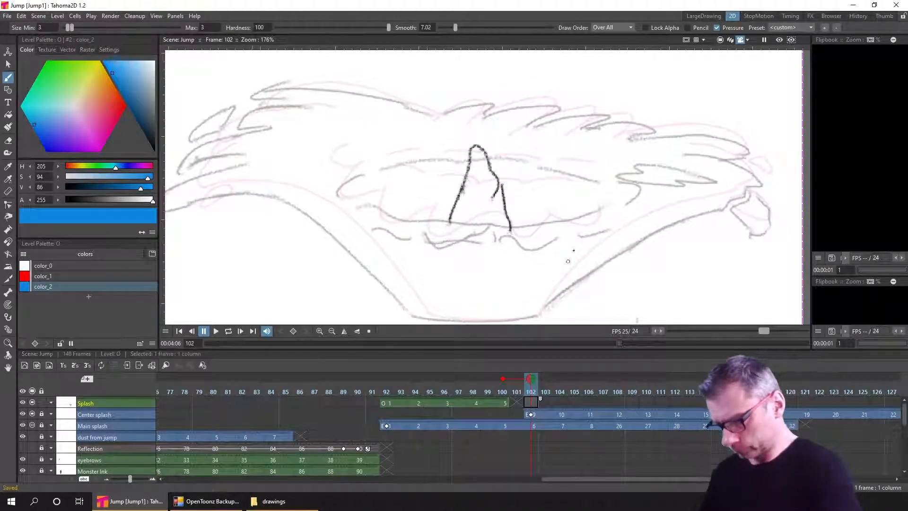
left_click_drag(571, 263, 584, 223)
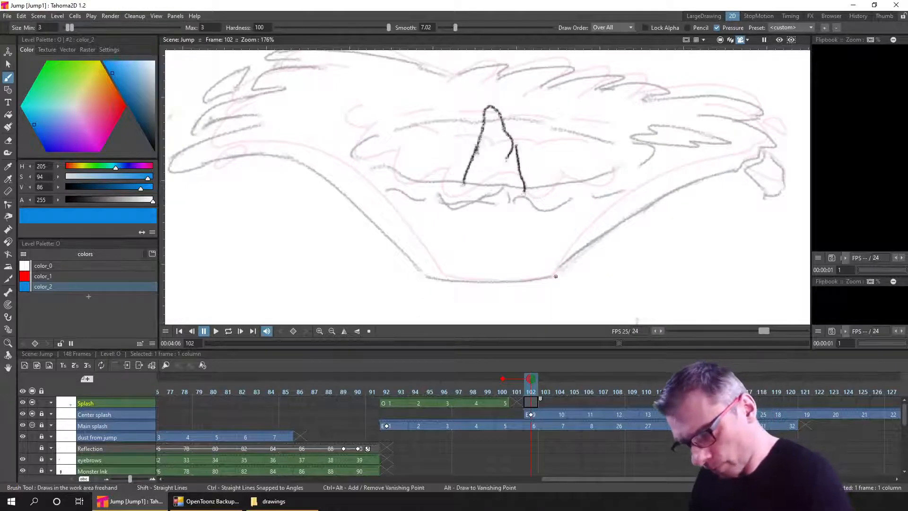
mouse_move(556, 275)
left_mouse_down()
mouse_move(676, 184)
mouse_move(739, 169)
left_mouse_up()
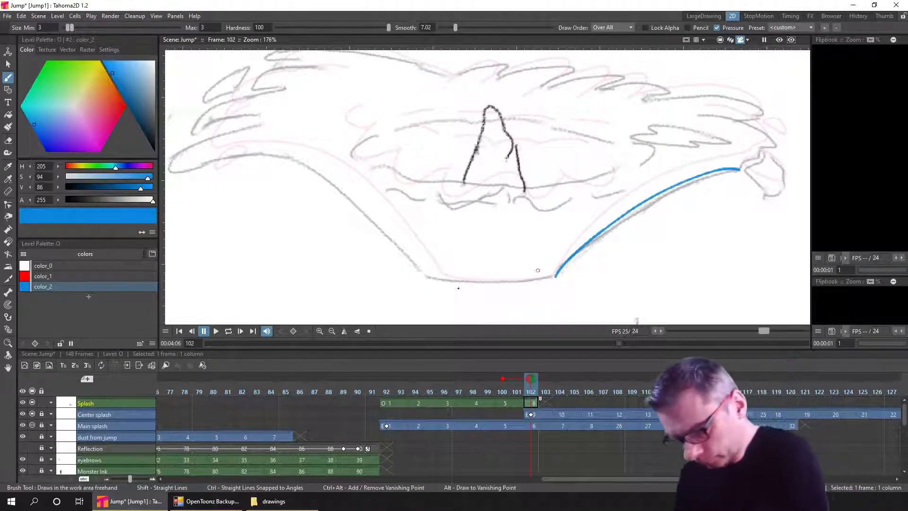
left_click_drag(483, 281, 555, 276)
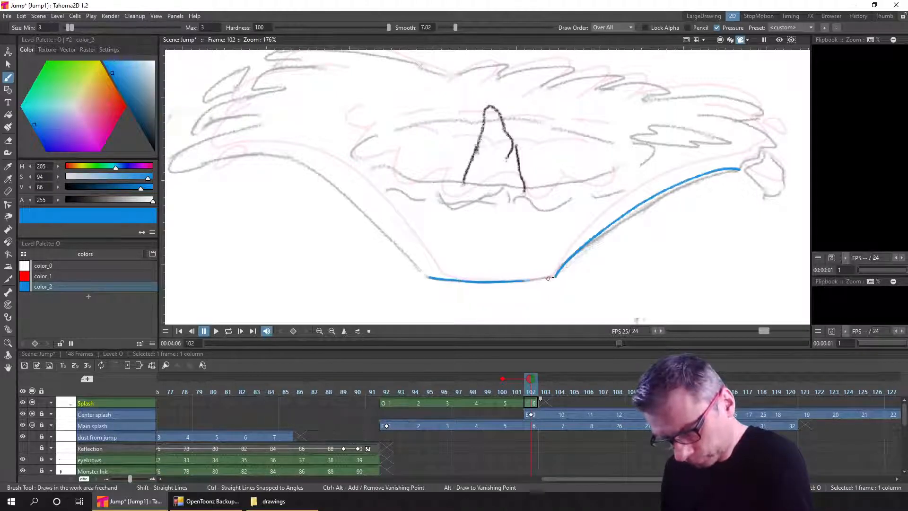
mouse_move(220, 157)
left_mouse_down()
mouse_move(260, 157)
mouse_move(361, 203)
mouse_move(428, 278)
left_mouse_up()
Add an oval drop below the far-left end of the frame 102 splash and draw the rounded far-left tip
left_click_drag(383, 201, 492, 210)
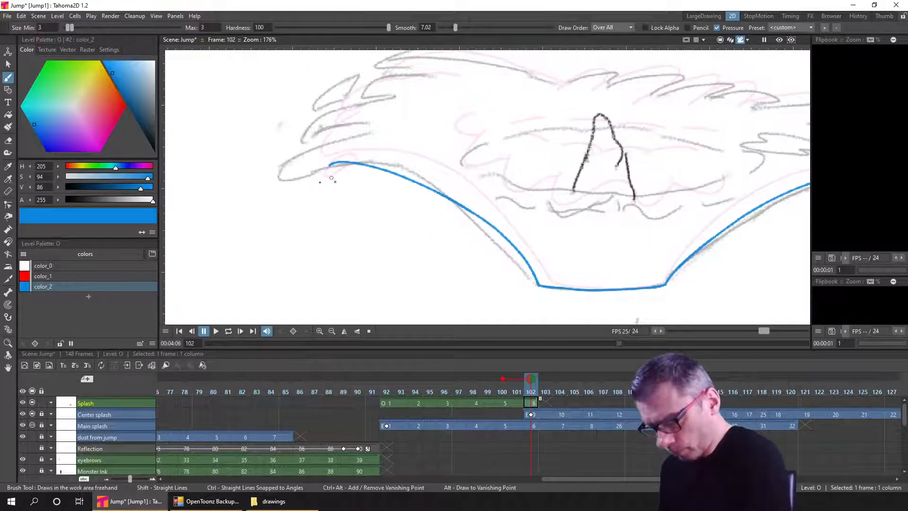
mouse_move(331, 179)
left_mouse_down()
mouse_move(305, 200)
mouse_move(334, 181)
left_mouse_up()
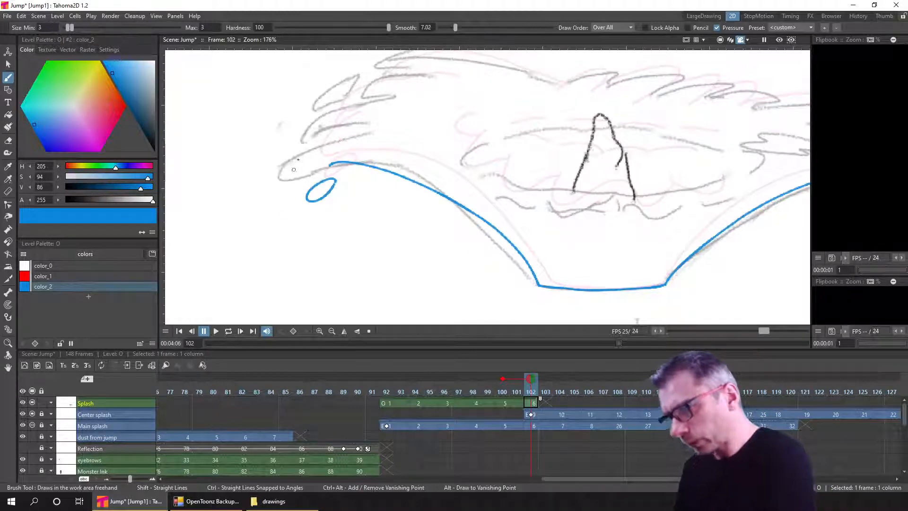
left_click_drag(378, 184, 364, 216)
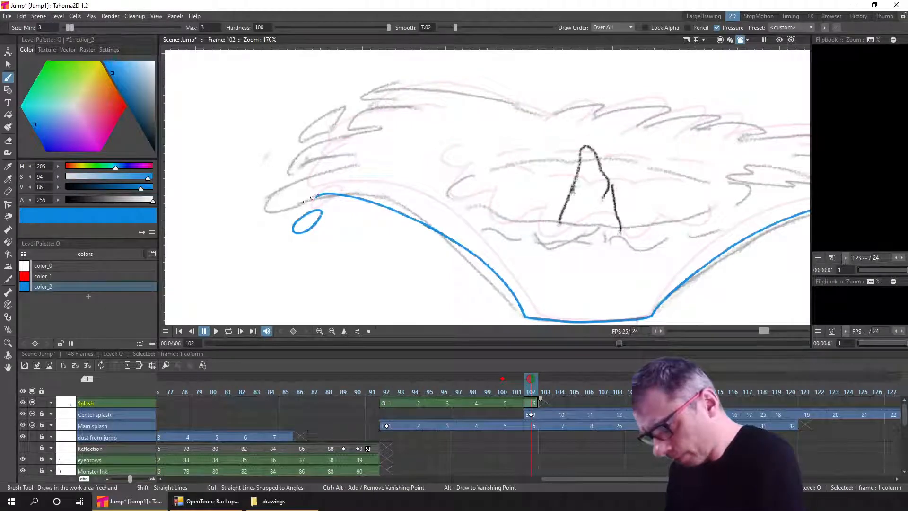
left_click_drag(277, 211, 310, 181)
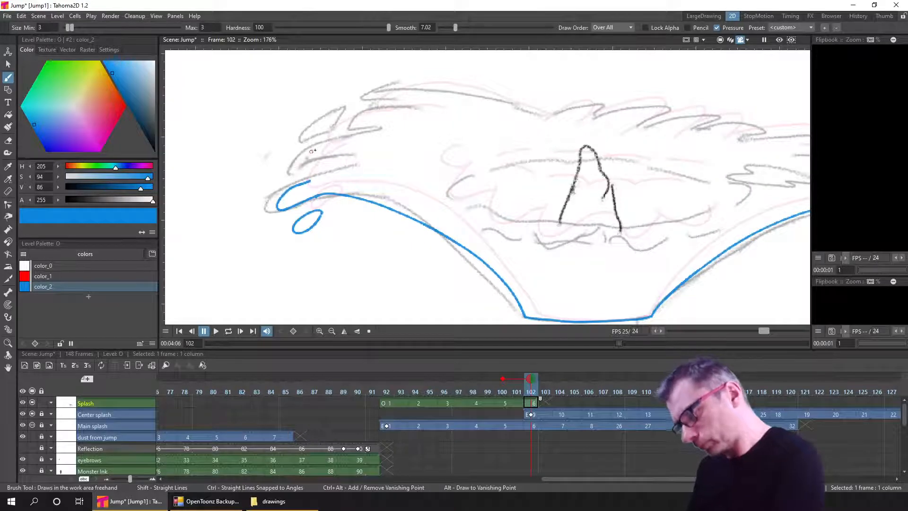
mouse_move(300, 158)
left_mouse_down()
mouse_move(285, 177)
mouse_move(310, 173)
left_mouse_up()
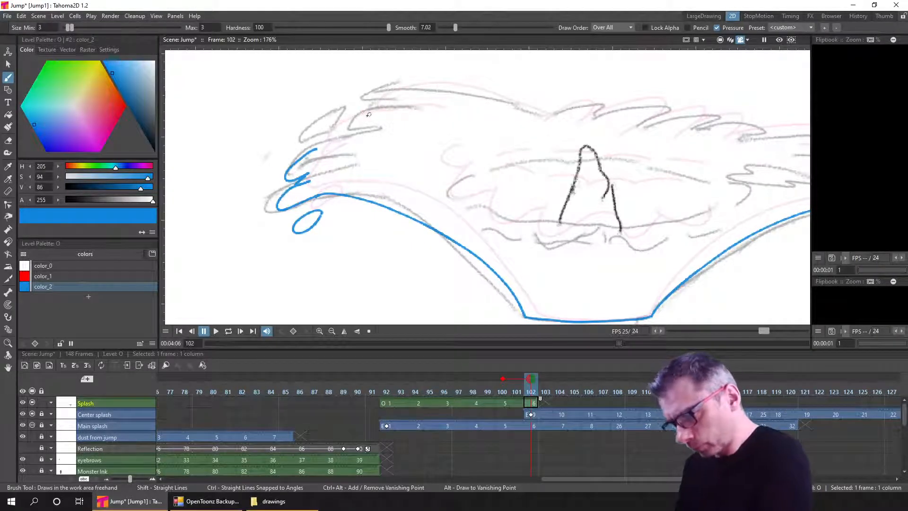
key("ctrl+z")
key("ctrl+z")
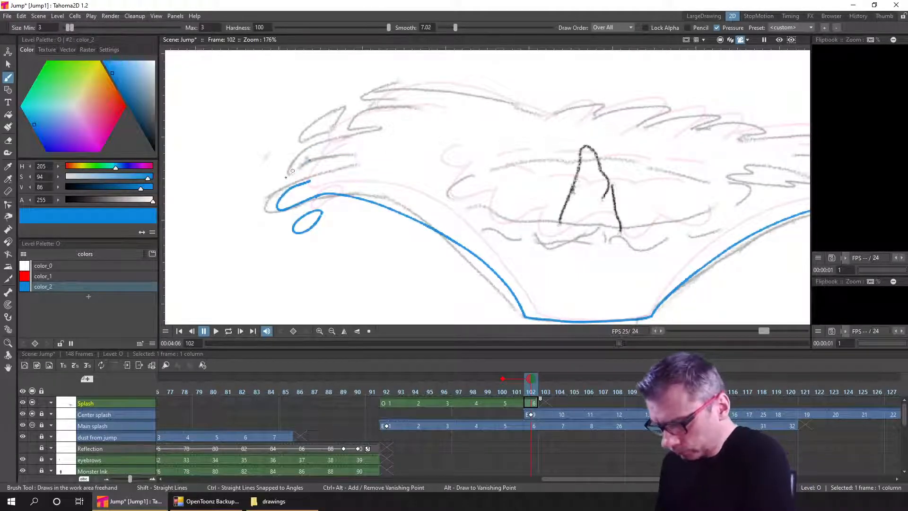
Draw the looped tip above the far-left one on frame 102, continuing the edge up toward the next tip
left_click_drag(309, 161, 287, 179)
mouse_move(330, 159)
left_mouse_down()
mouse_move(291, 175)
mouse_move(329, 166)
mouse_move(307, 183)
mouse_move(336, 156)
left_mouse_up()
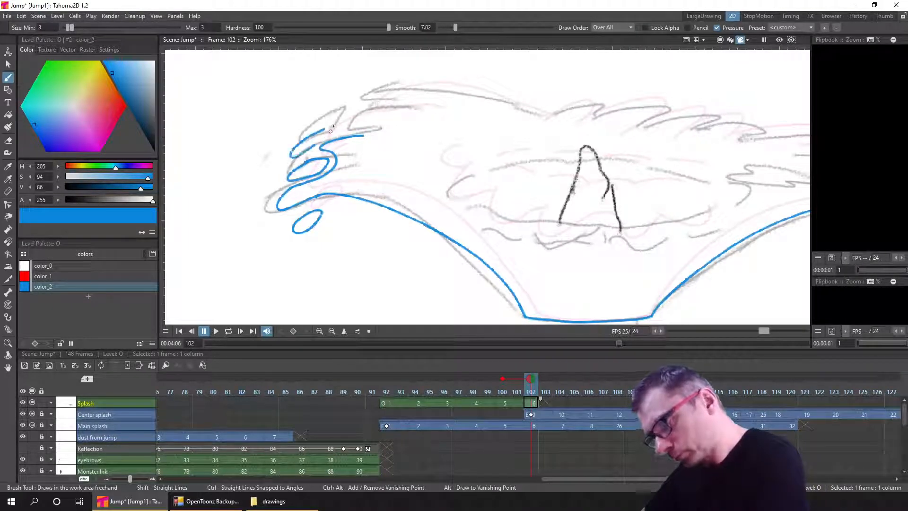
left_click_drag(299, 145, 318, 165)
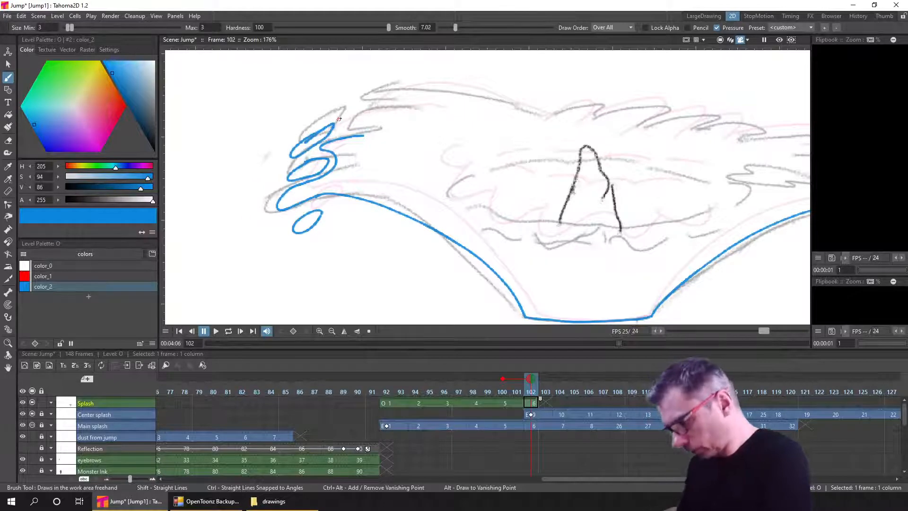
key("ctrl+z")
key("ctrl+z")
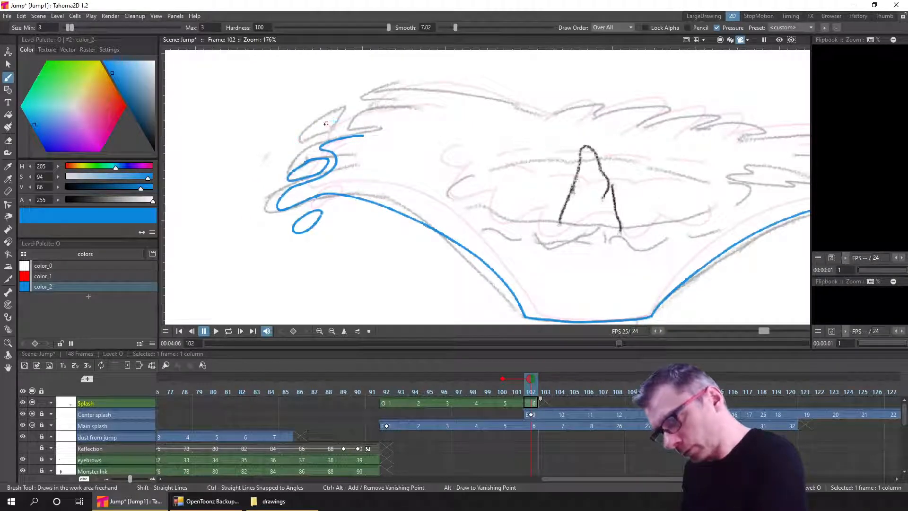
Draw a detached drop beside the left tips on frame 102 and trace the splash's upper left edge with its tips
mouse_move(324, 125)
left_mouse_down()
mouse_move(294, 149)
mouse_move(324, 127)
left_mouse_up()
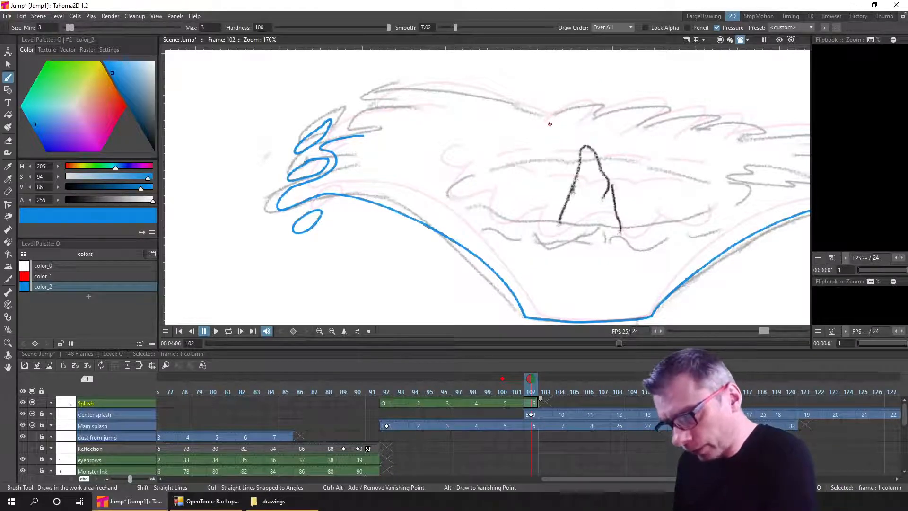
mouse_move(550, 124)
left_mouse_down()
mouse_move(425, 91)
mouse_move(390, 90)
mouse_move(349, 111)
mouse_move(380, 114)
left_mouse_up()
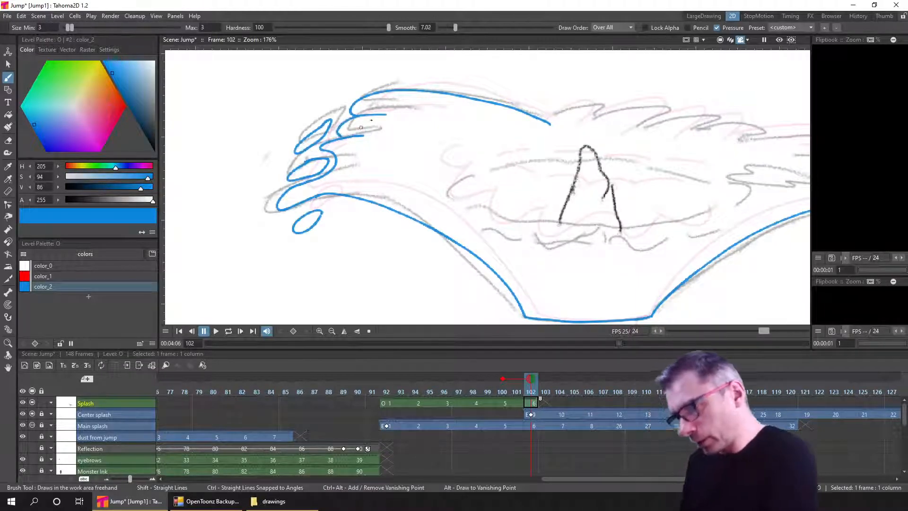
key("ctrl+z")
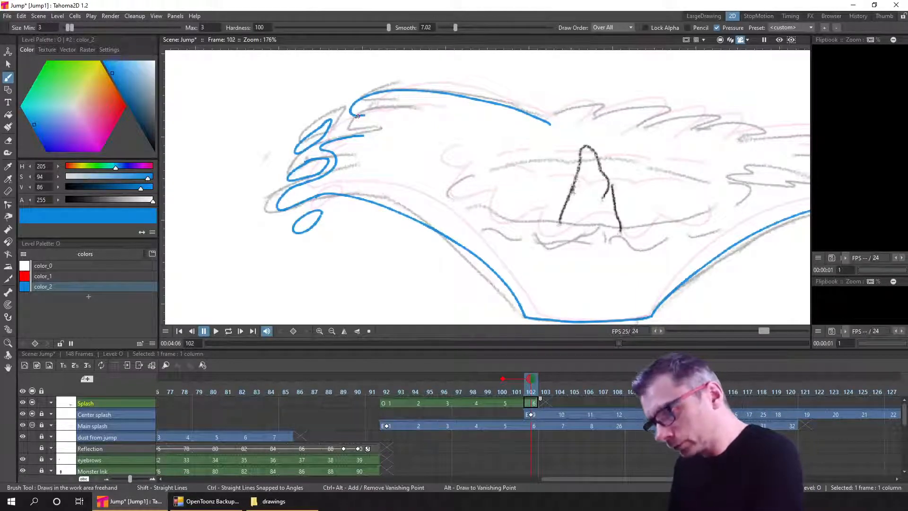
left_click_drag(361, 115, 378, 115)
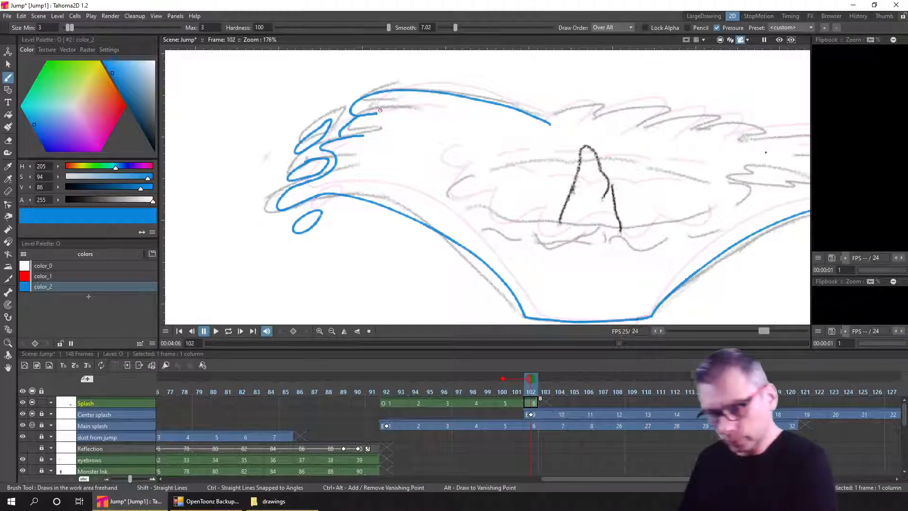
Trace the far-right tip of the frame 102 splash and draw one large and one small drop beside it
left_click_drag(558, 180, 474, 180)
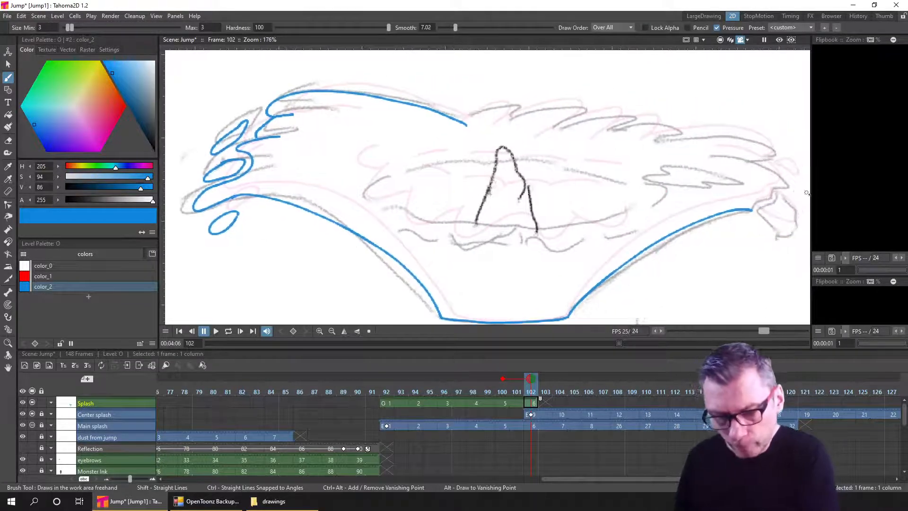
left_click_drag(801, 200, 747, 211)
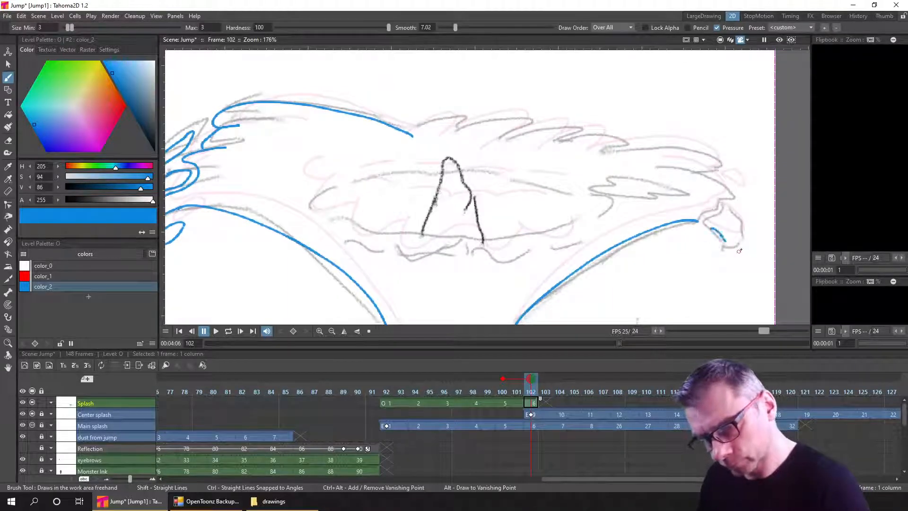
left_click_drag(739, 250, 725, 213)
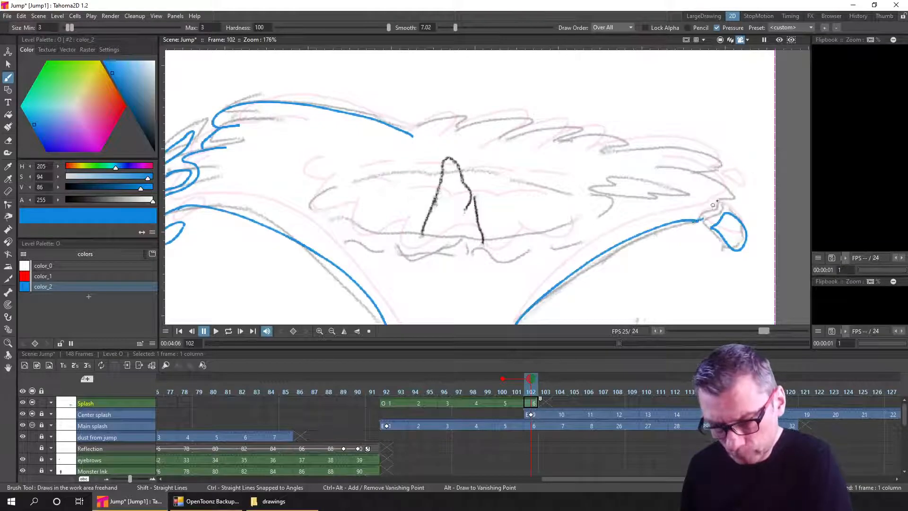
left_click_drag(733, 193, 657, 168)
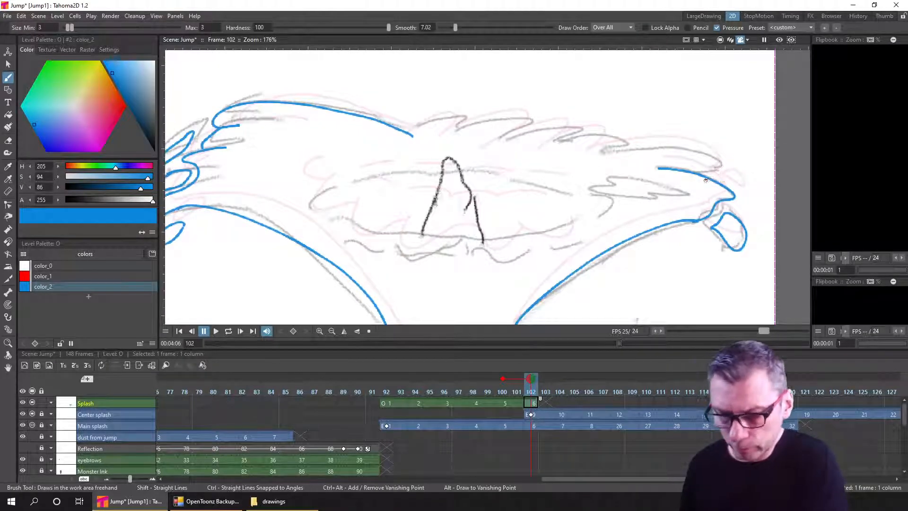
mouse_move(736, 184)
left_mouse_down()
mouse_move(755, 187)
mouse_move(741, 172)
mouse_move(734, 180)
mouse_move(751, 179)
left_mouse_up()
key("ctrl+z")
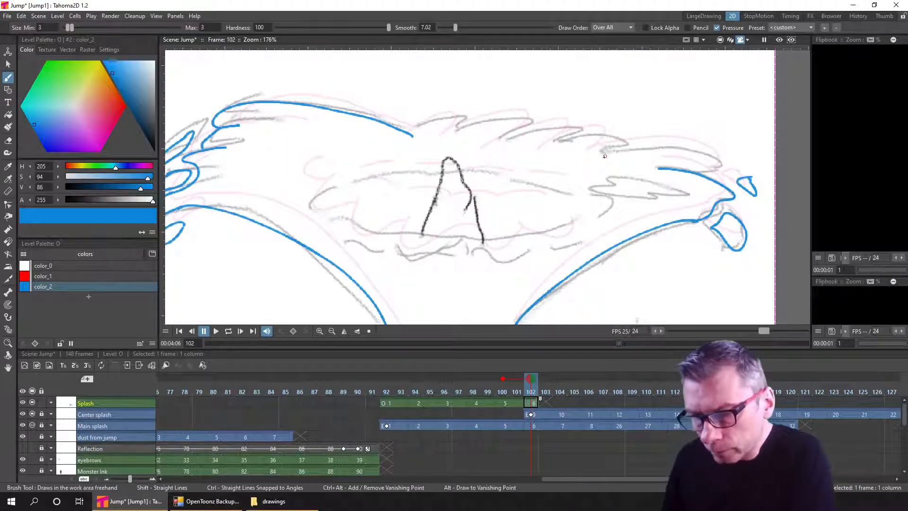
Trace the upper right tip and the row of curled back tips on frame 102, joining the upper left edge
mouse_move(605, 154)
left_mouse_down()
mouse_move(690, 149)
mouse_move(722, 174)
mouse_move(690, 167)
left_mouse_up()
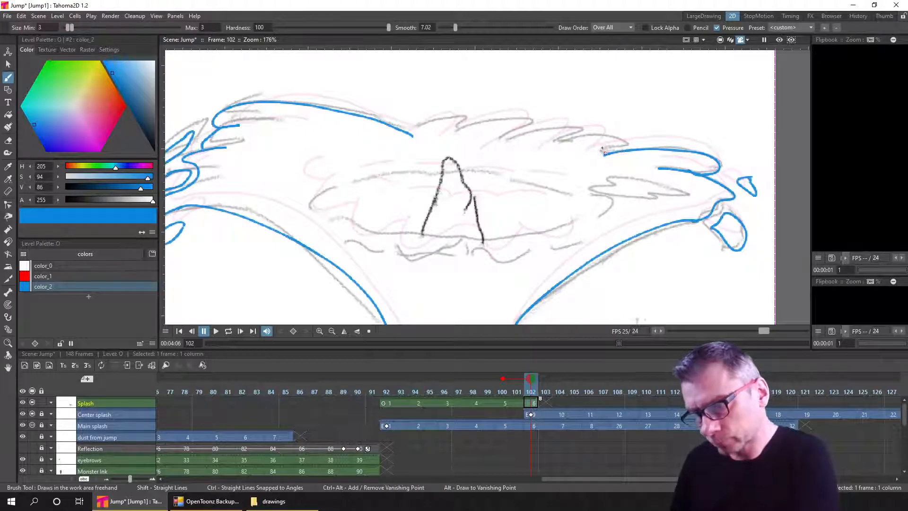
mouse_move(562, 143)
left_mouse_down()
mouse_move(544, 124)
mouse_move(502, 136)
mouse_move(538, 120)
mouse_move(513, 115)
mouse_move(453, 132)
mouse_move(463, 119)
mouse_move(411, 141)
left_mouse_up()
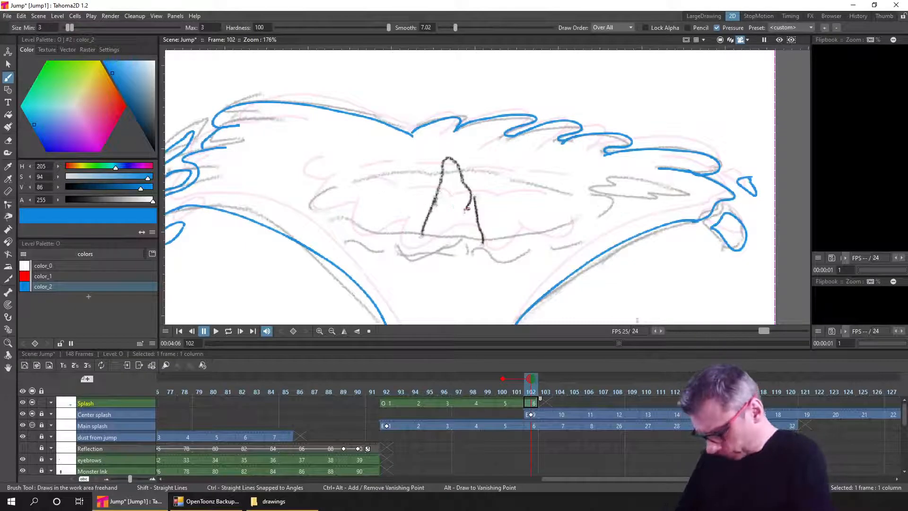
Hide the Center splash level and outline the inner rim on frame 102 as a closed wavy shape
left_click(31, 413)
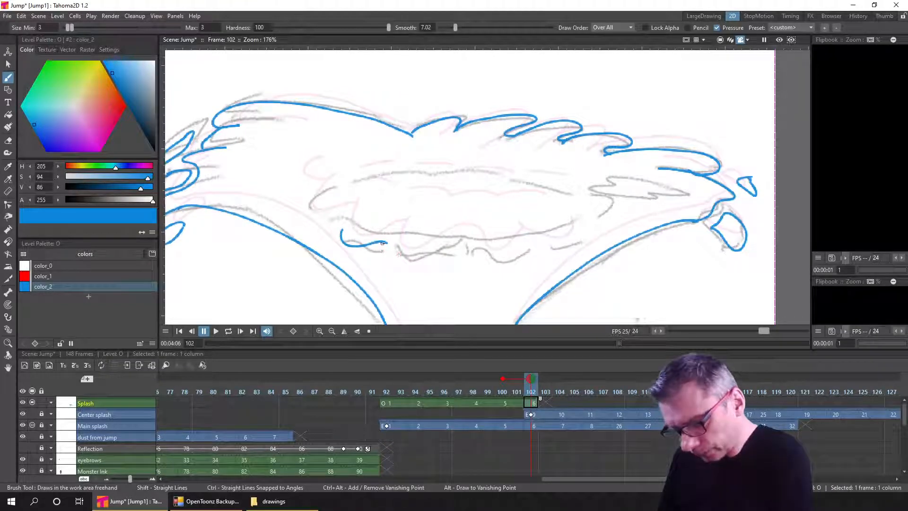
mouse_move(391, 246)
left_mouse_down()
mouse_move(477, 237)
mouse_move(530, 252)
mouse_move(604, 230)
left_mouse_up()
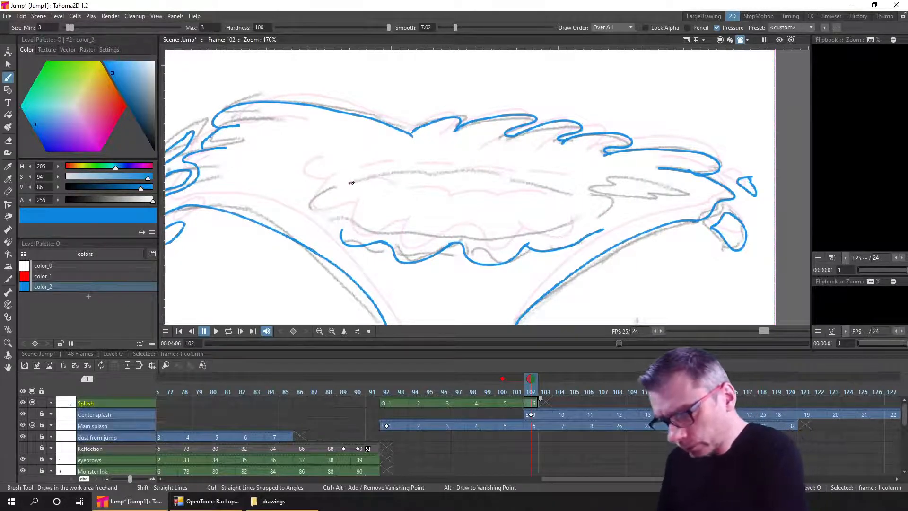
mouse_move(409, 168)
left_mouse_down()
mouse_move(570, 184)
mouse_move(609, 200)
mouse_move(603, 229)
left_mouse_up()
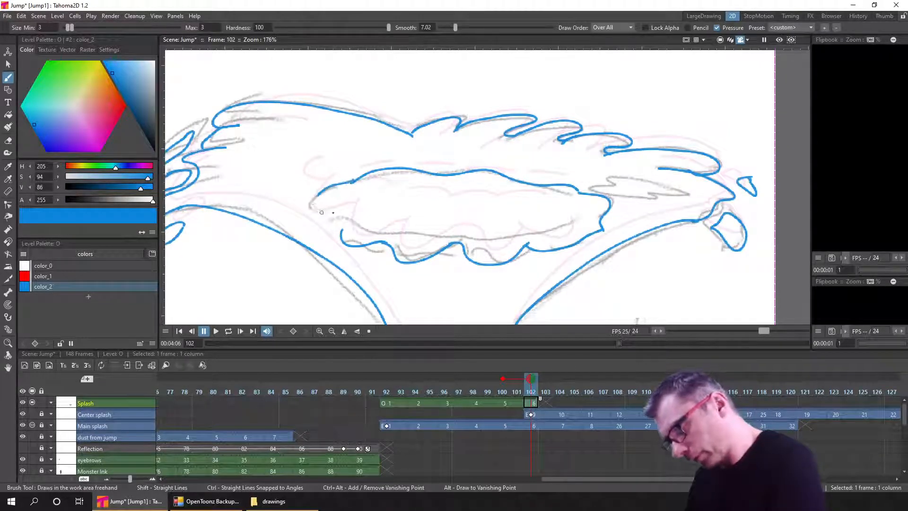
left_click_drag(340, 229, 332, 213)
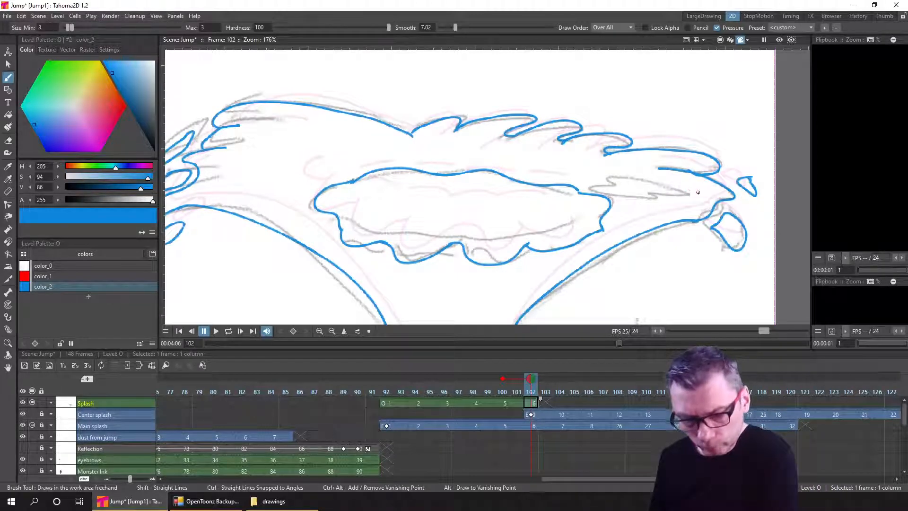
Draw closed jagged openings in the splash on both sides of the inner rim on frame 102
mouse_move(654, 180)
left_mouse_down()
mouse_move(590, 188)
mouse_move(669, 206)
mouse_move(665, 195)
mouse_move(707, 199)
left_mouse_up()
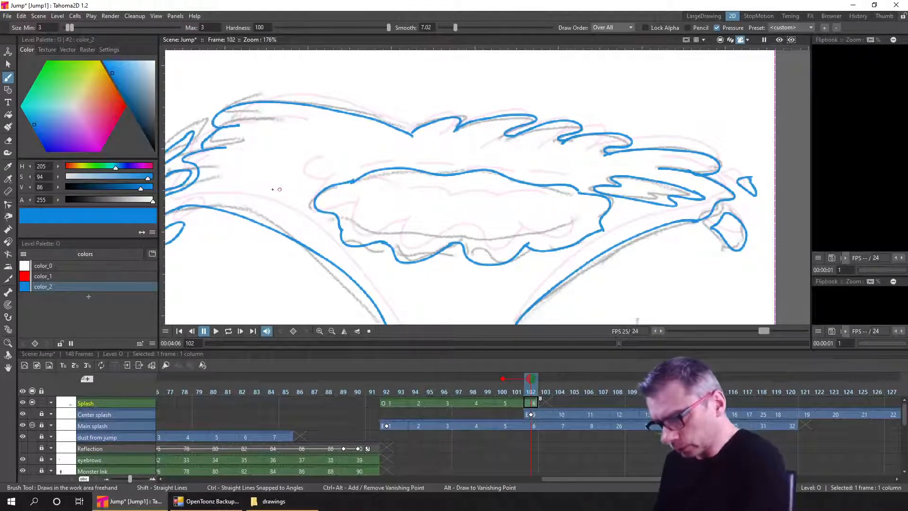
mouse_move(218, 180)
left_mouse_down()
mouse_move(247, 157)
mouse_move(218, 170)
mouse_move(239, 167)
mouse_move(236, 153)
mouse_move(254, 146)
mouse_move(337, 155)
left_mouse_up()
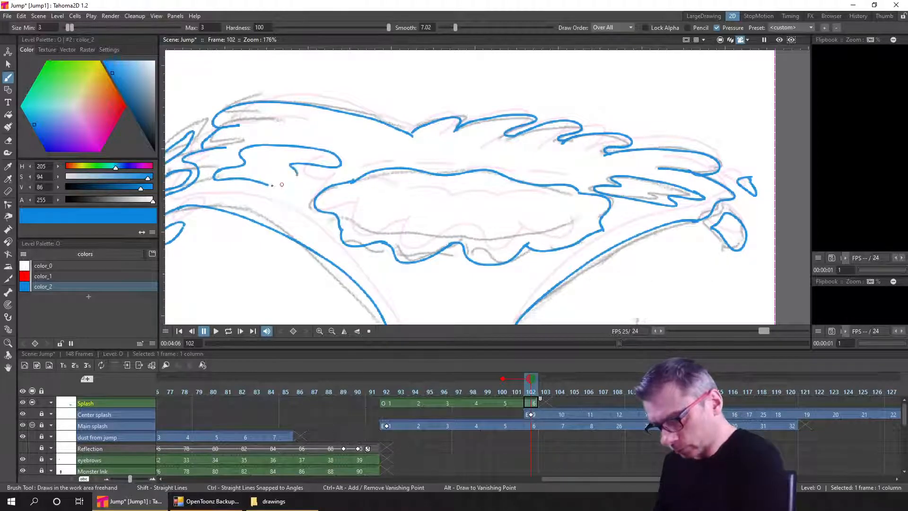
left_click_drag(282, 184, 297, 173)
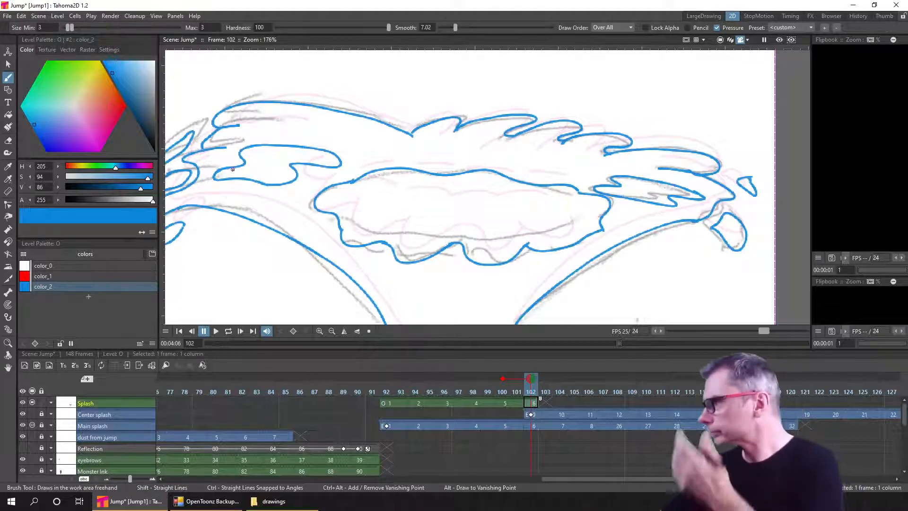
Save the scene, move to frame 104 of the Splash level and trace the lower right curve of the splash
key("ctrl+s")
left_click(563, 400)
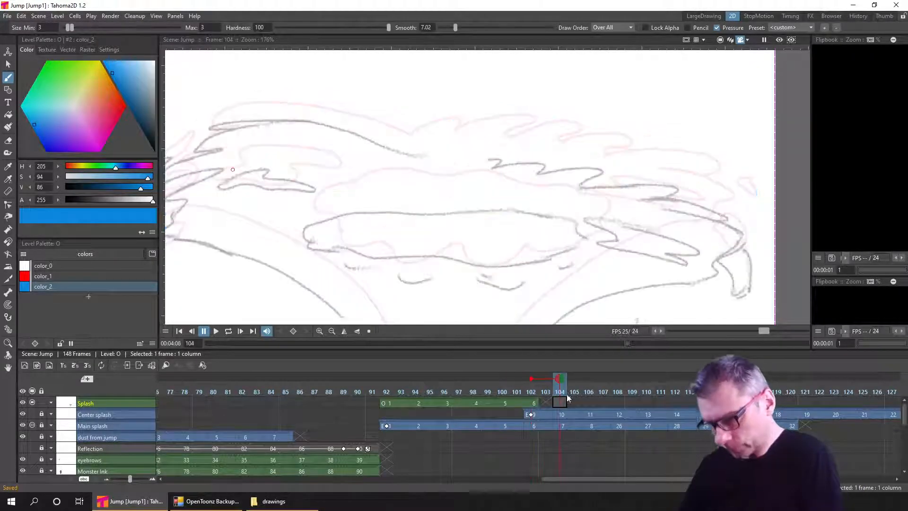
scroll(590, 233, "down", 4)
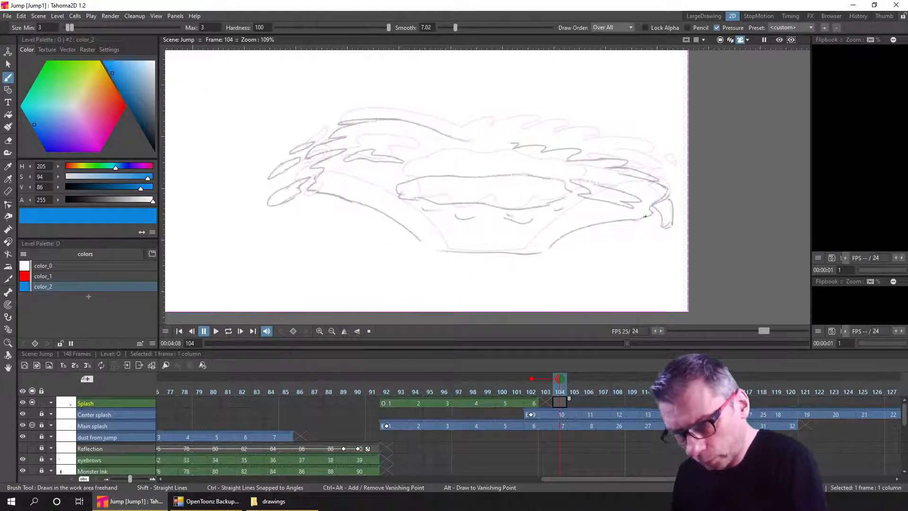
mouse_move(650, 216)
left_mouse_down()
mouse_move(595, 218)
mouse_move(542, 249)
left_mouse_up()
scroll(532, 262, "up", 3)
scroll(549, 264, "down", 2)
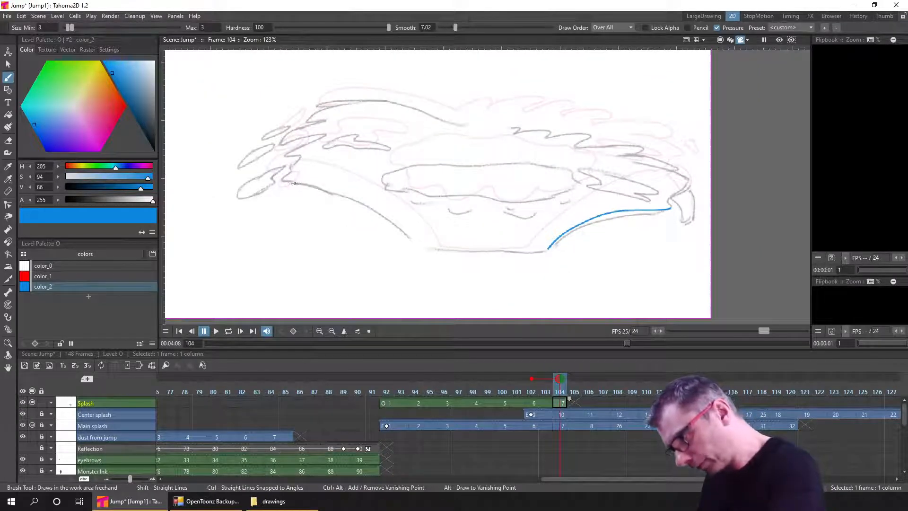
Trace the lower left curve of the frame 104 splash, join both curves with a shallow curved base and save
mouse_move(290, 183)
left_mouse_down()
mouse_move(349, 200)
mouse_move(427, 246)
mouse_move(464, 254)
mouse_move(545, 250)
left_mouse_up()
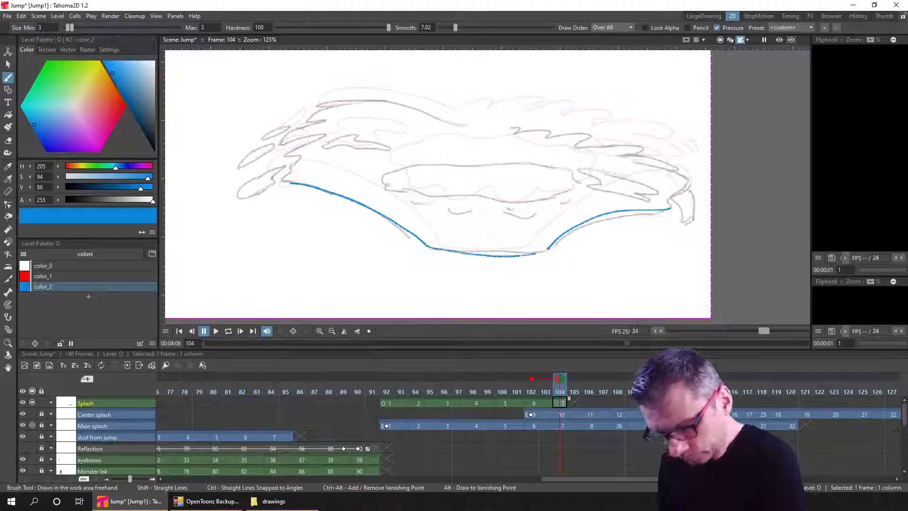
key("ctrl+z")
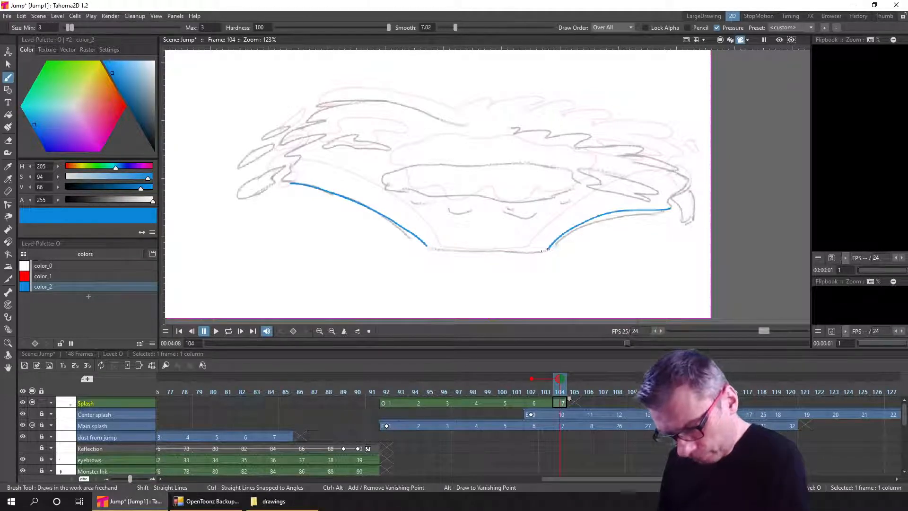
left_click_drag(465, 256, 426, 245)
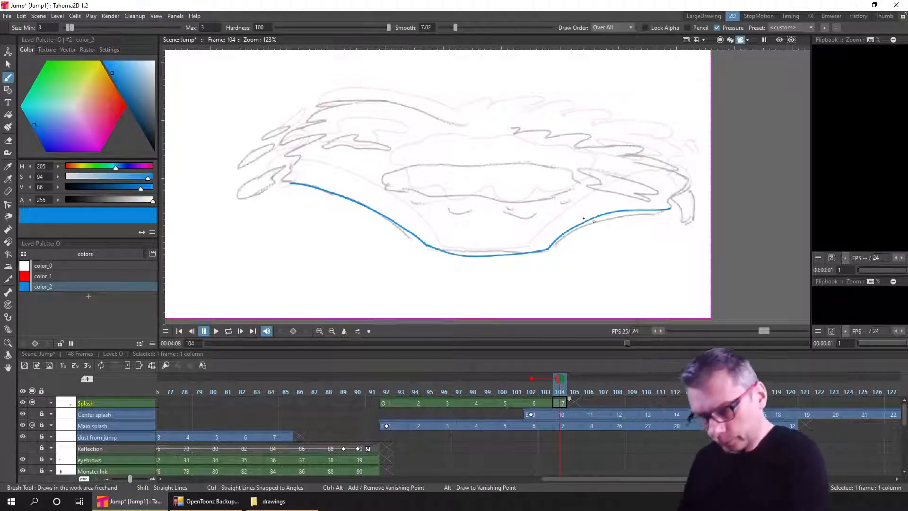
left_click_drag(571, 220, 488, 266)
scroll(489, 266, "up", 3)
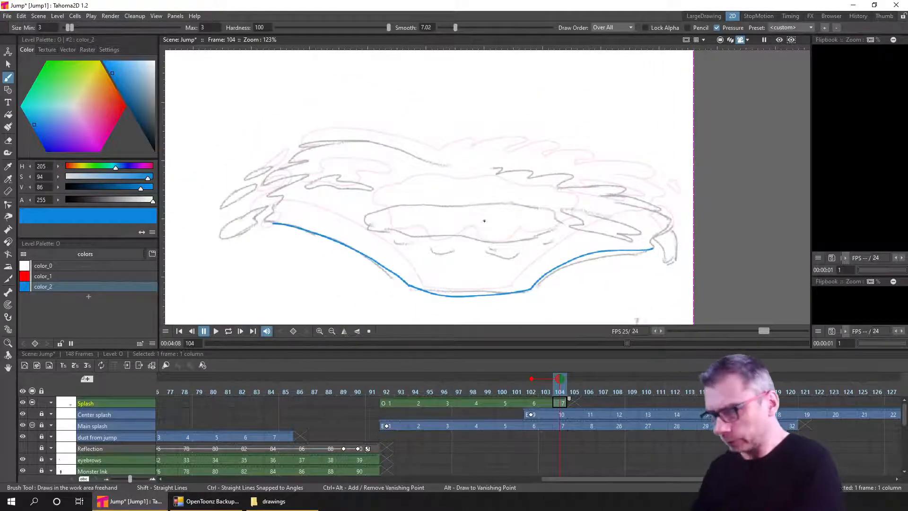
scroll(617, 269, "up", 1)
left_click_drag(287, 241, 468, 229)
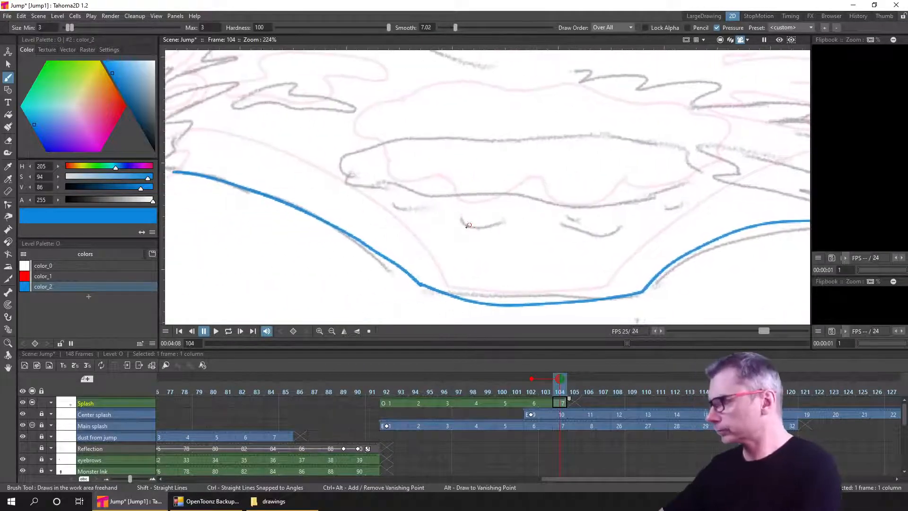
key("ctrl+s")
Draw two small closed drops beyond the left side of the frame 104 splash and save the scene
left_click_drag(402, 206, 452, 218)
scroll(451, 217, "down", 2)
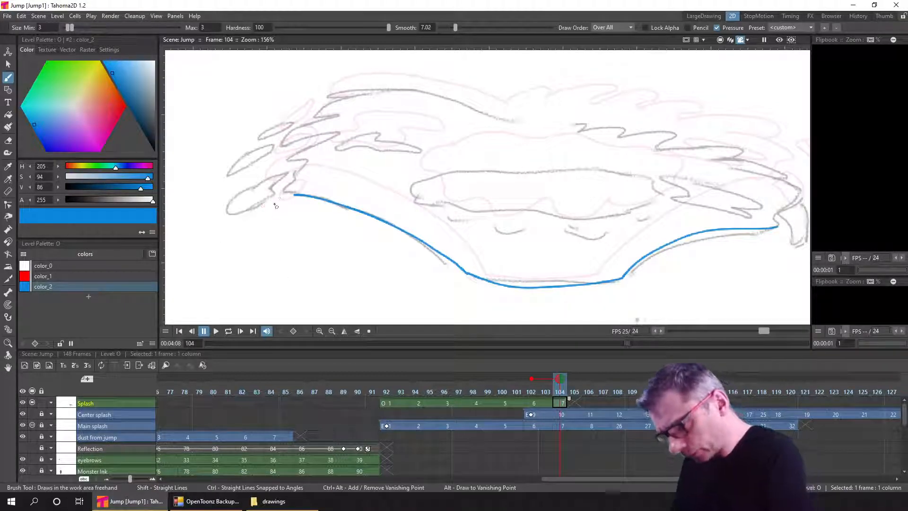
left_click_drag(250, 225, 273, 206)
key("ctrl+z")
left_click_drag(247, 234, 271, 209)
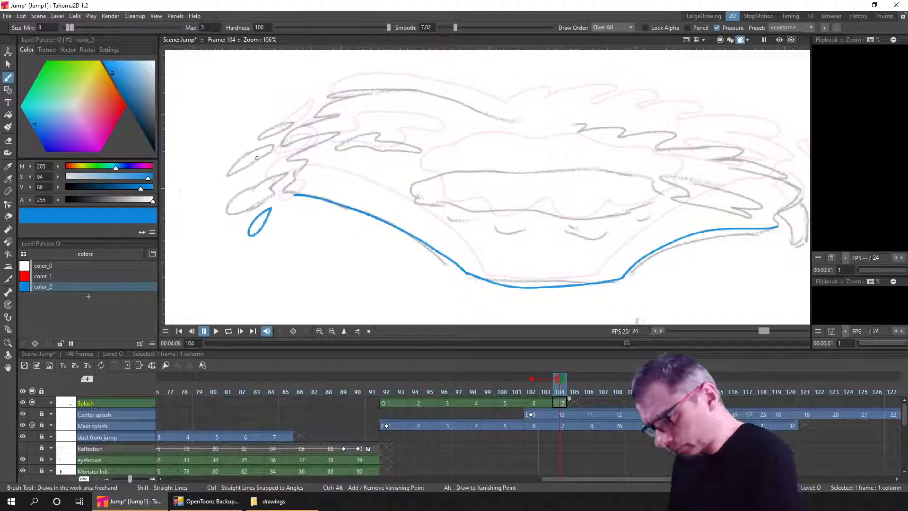
mouse_move(260, 162)
left_mouse_down()
mouse_move(233, 177)
mouse_move(264, 154)
left_mouse_up()
key("ctrl+z")
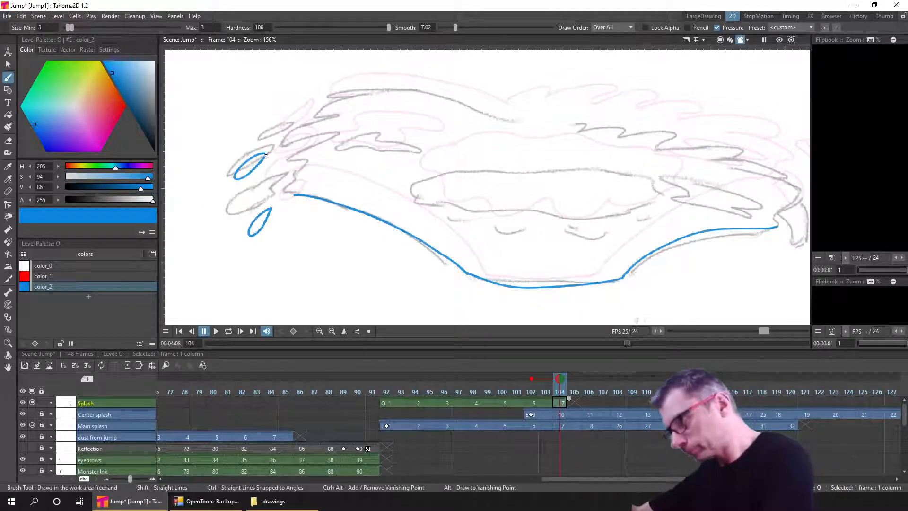
key("ctrl+s")
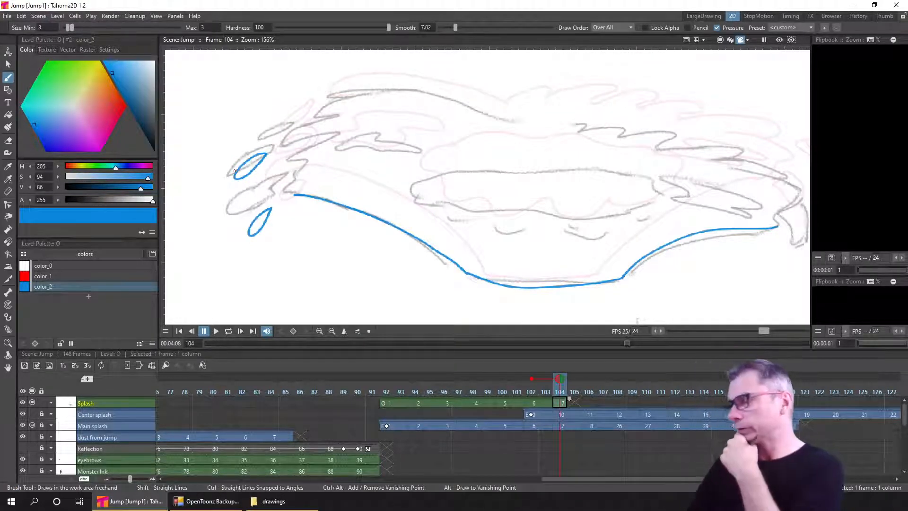
Draw a short edge rising from the left end of the lower curve on frame 104 and save the scene
left_click_drag(633, 262, 603, 273)
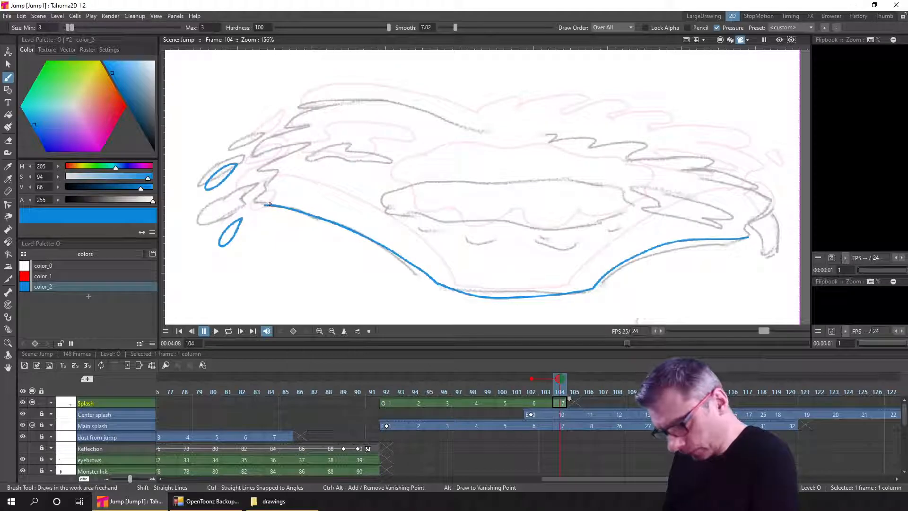
left_click_drag(266, 205, 268, 190)
key("ctrl+z")
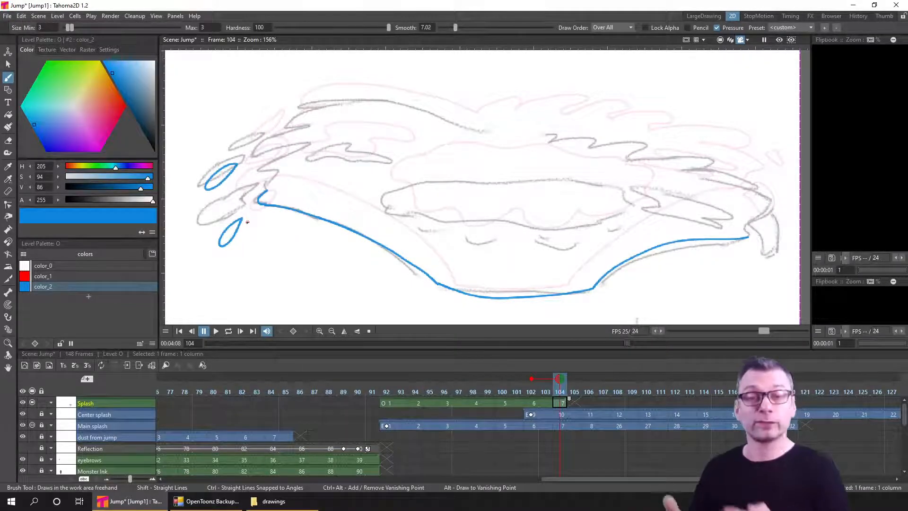
key("ctrl+s")
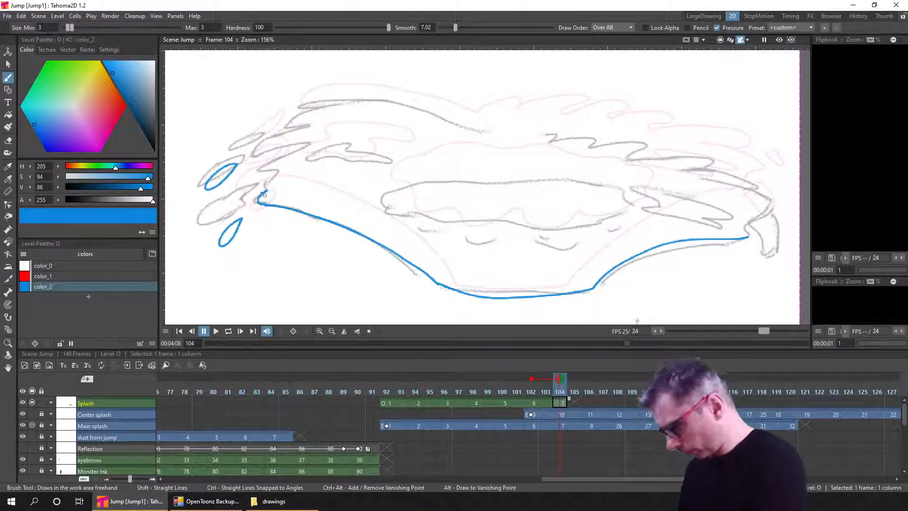
Erase the left end of the lower curve on frame 104 and redraw it further out, continuing into curled tips up the side
key("a")
mouse_move(266, 192)
left_mouse_down()
mouse_move(280, 213)
mouse_move(246, 207)
mouse_move(261, 185)
left_mouse_up()
key("b")
key("ctrl+z")
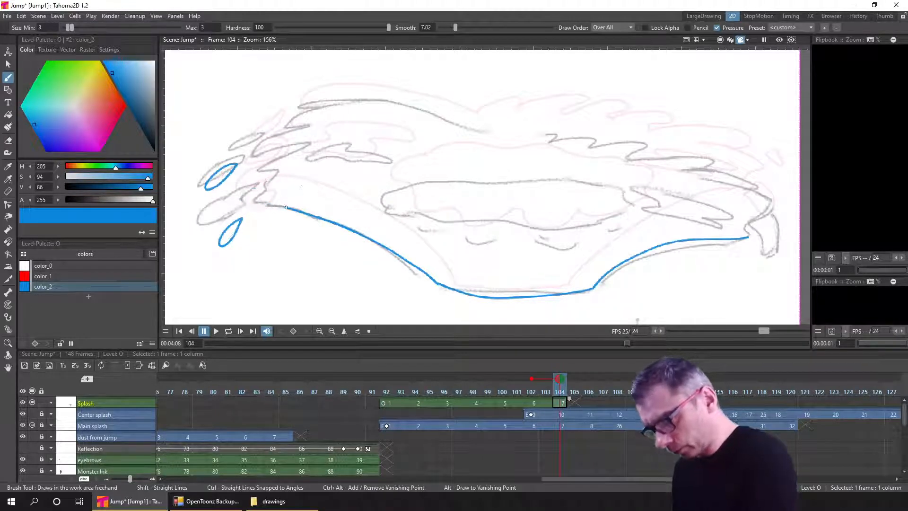
mouse_move(261, 207)
left_mouse_down()
mouse_move(240, 196)
mouse_move(284, 150)
mouse_move(305, 142)
mouse_move(251, 156)
mouse_move(258, 145)
mouse_move(251, 159)
left_mouse_up()
key("ctrl+z")
key("ctrl+z")
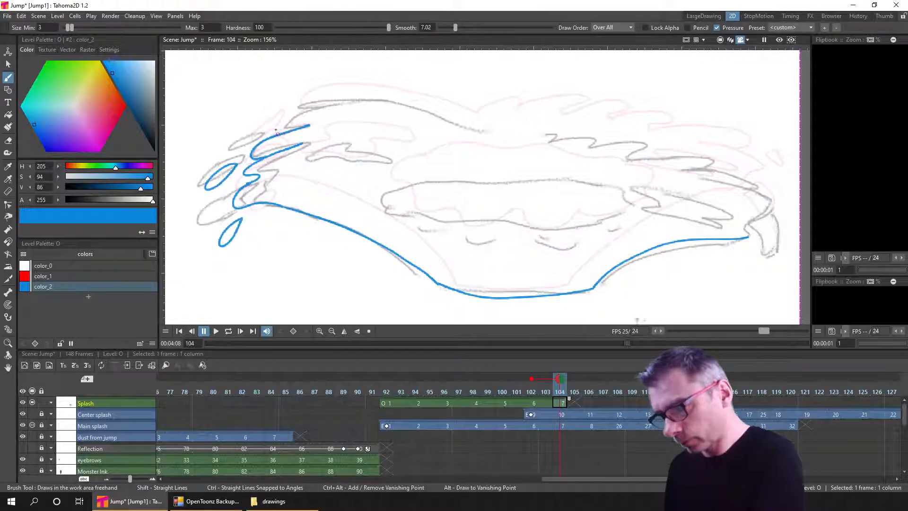
Trace the upper edge of the frame 104 splash from the upper left tips across the row of curled right tips
mouse_move(280, 126)
left_mouse_down()
mouse_move(317, 114)
mouse_move(306, 105)
mouse_move(433, 113)
mouse_move(493, 132)
left_mouse_up()
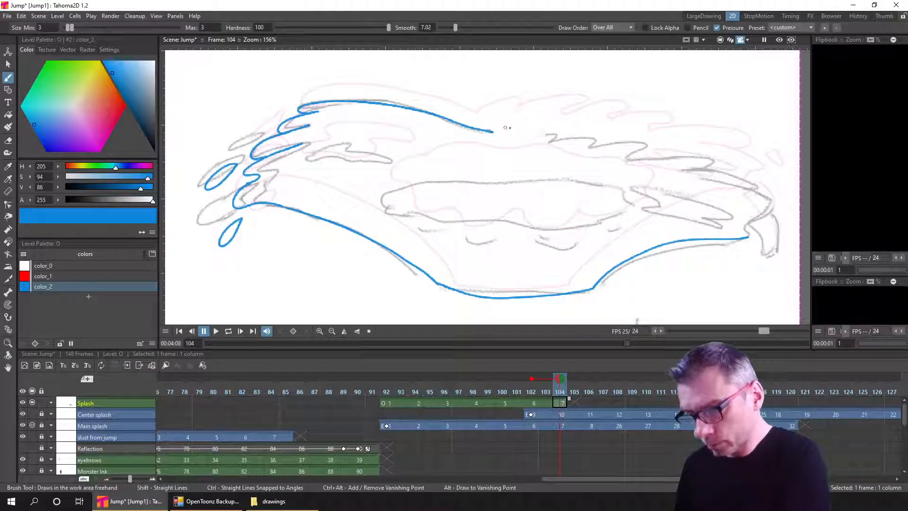
mouse_move(499, 132)
left_mouse_down()
mouse_move(543, 125)
mouse_move(534, 137)
mouse_move(575, 130)
mouse_move(591, 147)
mouse_move(642, 143)
mouse_move(628, 165)
mouse_move(664, 155)
mouse_move(707, 164)
mouse_move(699, 176)
mouse_move(664, 175)
left_mouse_up()
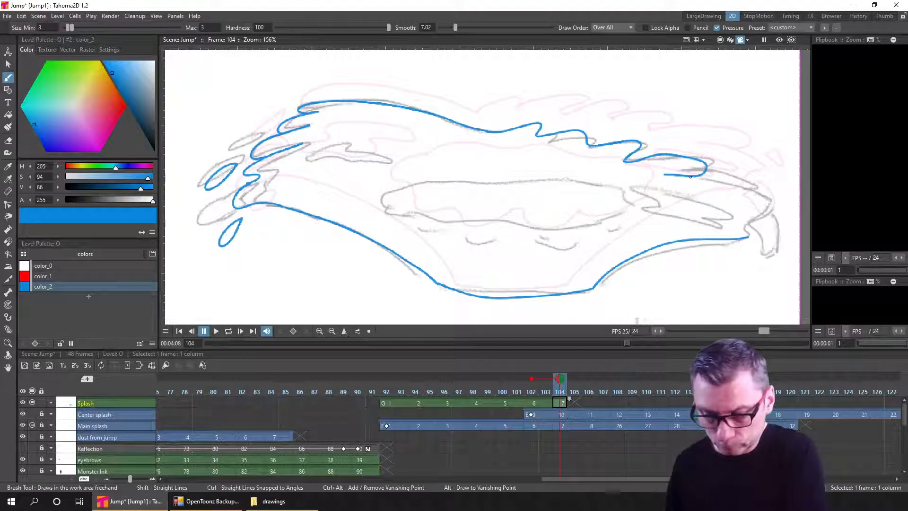
left_click_drag(751, 180, 756, 189)
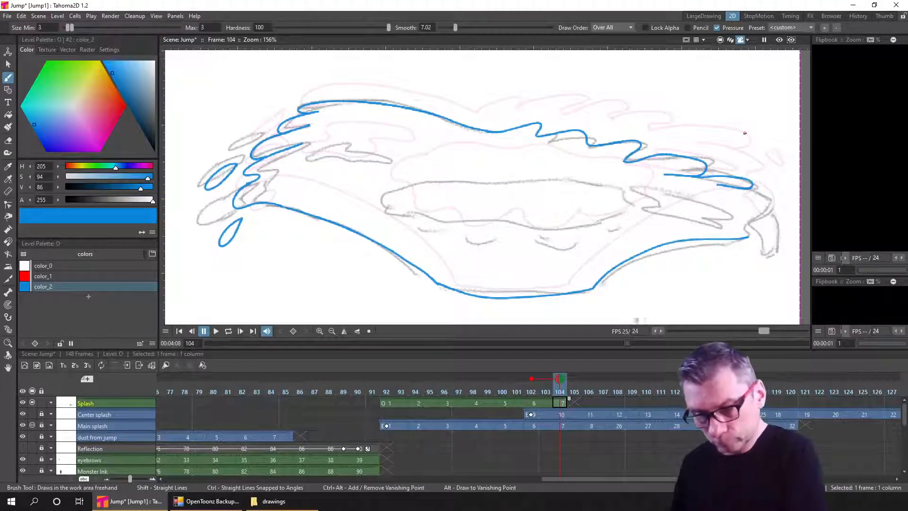
key("ctrl+z")
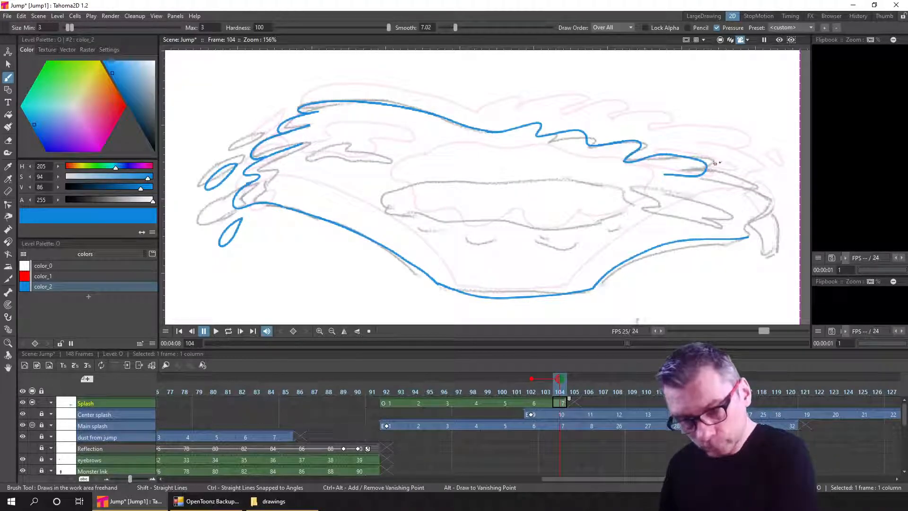
Trace the far-right tip of the frame 104 splash down to the lower curve, draw three drops around it and save
mouse_move(746, 169)
left_mouse_down()
mouse_move(743, 176)
mouse_move(715, 165)
left_mouse_up()
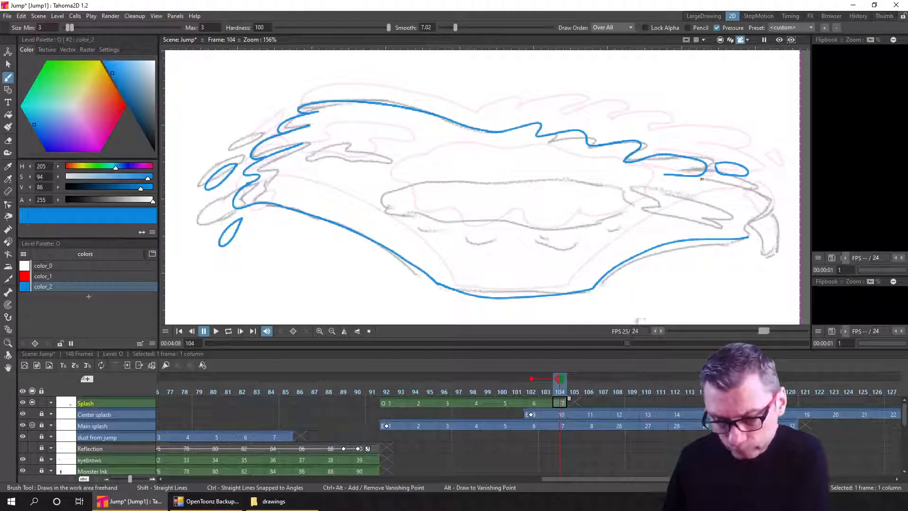
mouse_move(696, 177)
left_mouse_down()
mouse_move(737, 185)
mouse_move(764, 204)
mouse_move(737, 214)
mouse_move(748, 233)
mouse_move(723, 242)
mouse_move(714, 260)
mouse_move(683, 246)
left_mouse_up()
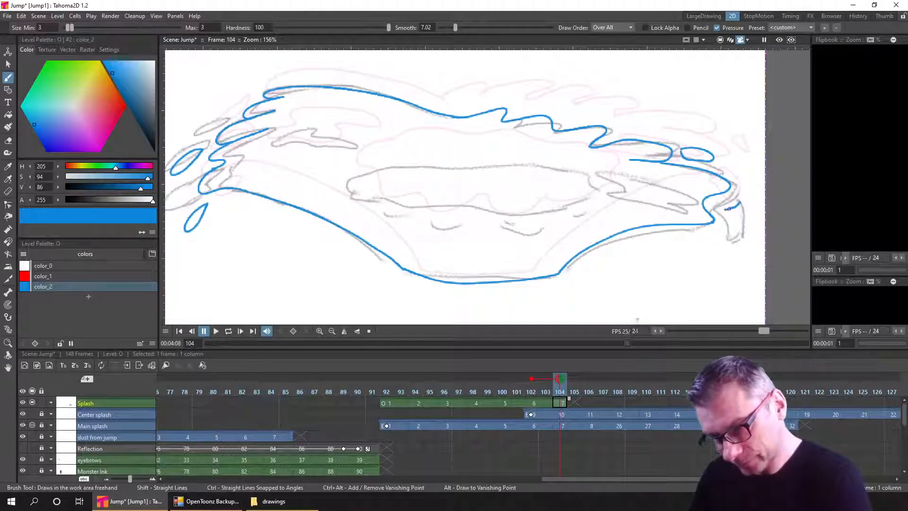
left_click_drag(727, 209, 729, 233)
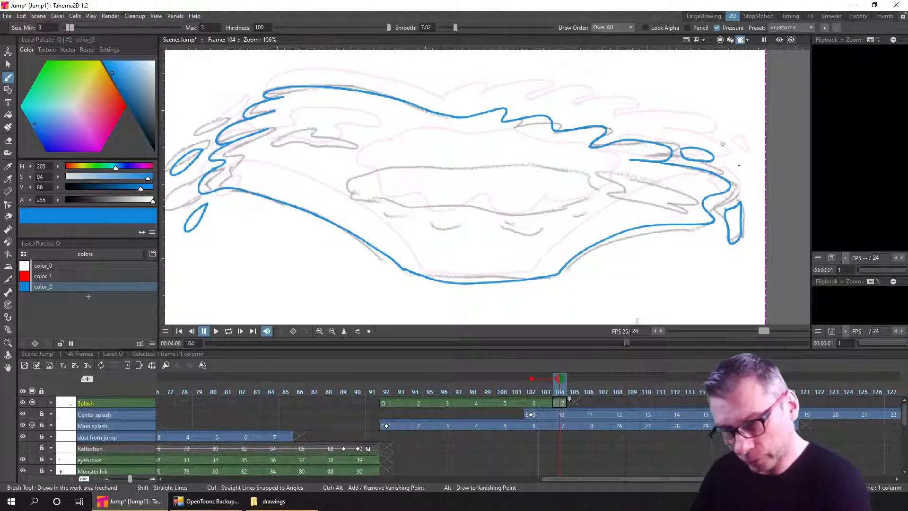
left_click_drag(754, 181, 750, 159)
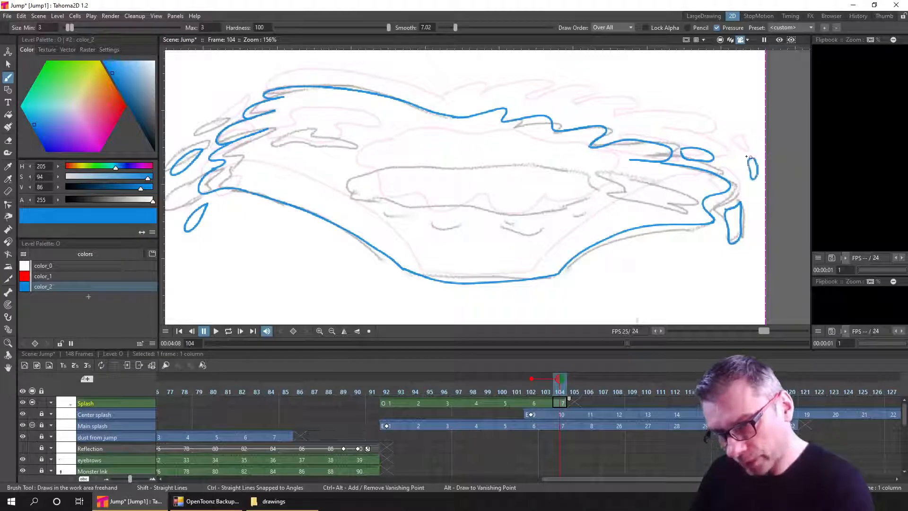
key("ctrl+s")
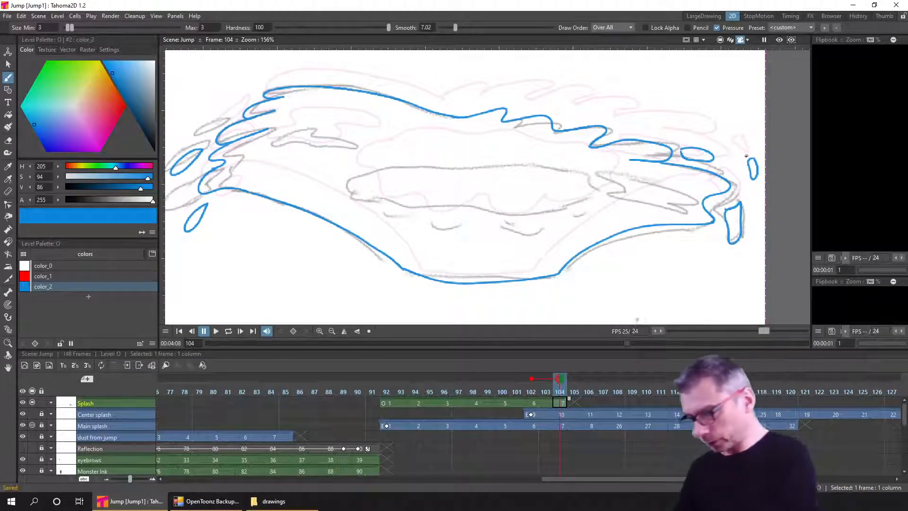
Compare frame 104 with frame 102, and trace the inner rim's wavy upper edge and rounded left end on frame 104
key("comma")
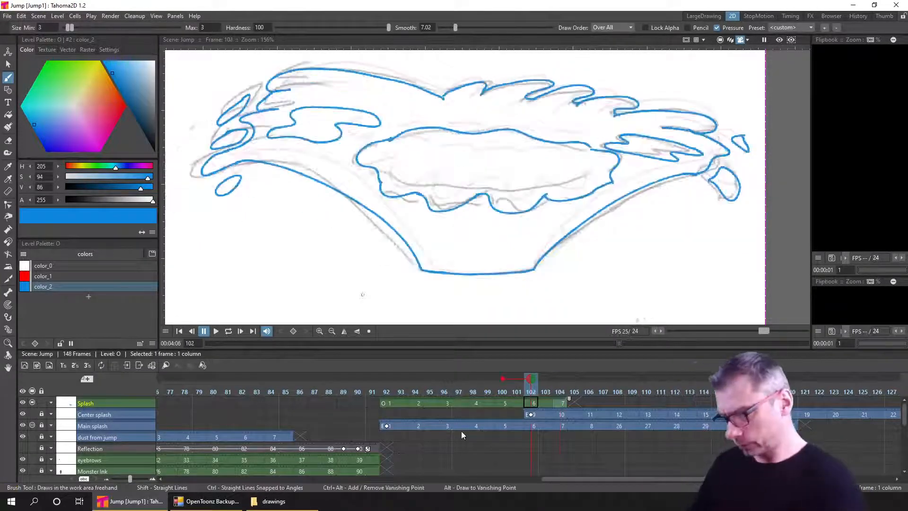
key("period")
key("comma")
key("period")
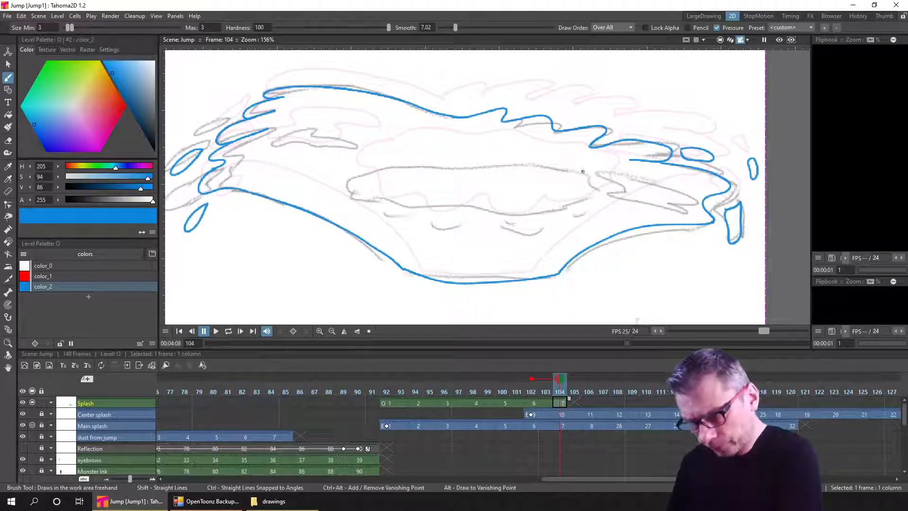
left_click_drag(582, 171, 578, 166)
mouse_move(493, 154)
left_mouse_down()
mouse_move(409, 155)
mouse_move(349, 182)
mouse_move(389, 193)
left_mouse_up()
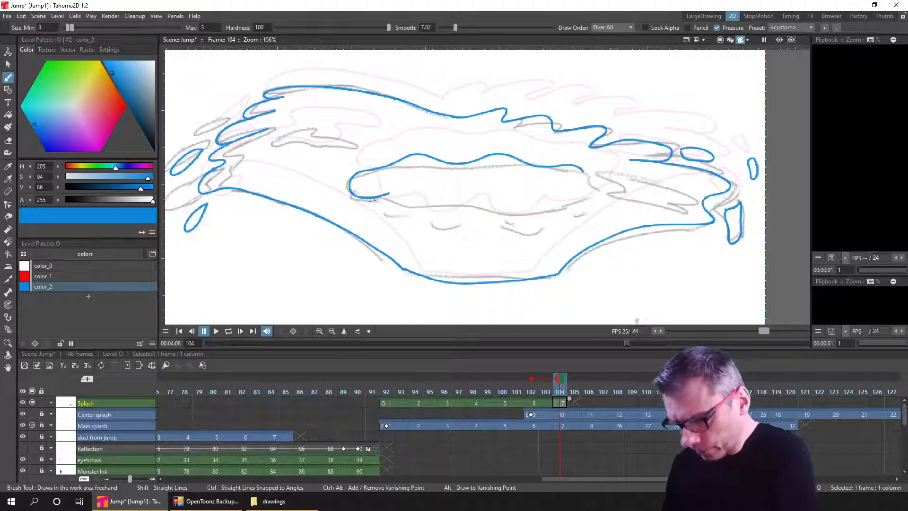
Trim the loose end of the frame 104 inner rim, trace its wavy lower edge round to the closed right end and save
key("a")
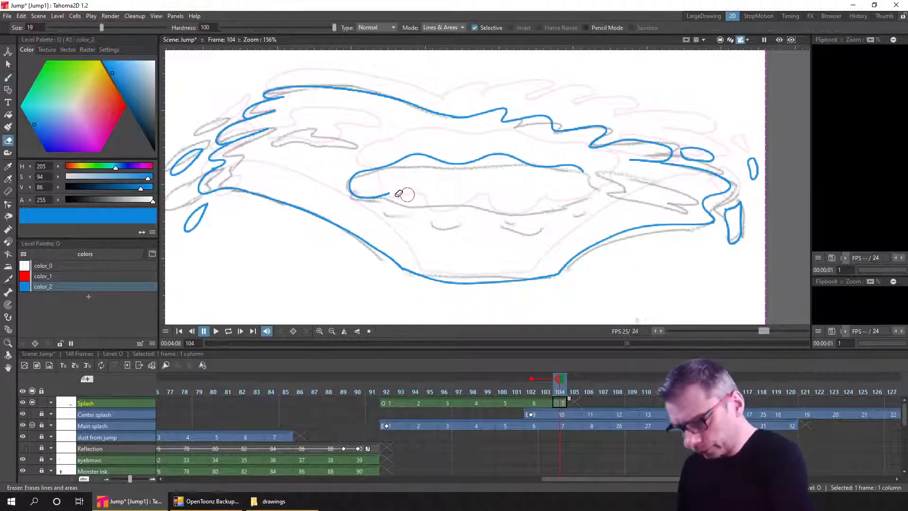
mouse_move(390, 194)
left_mouse_down()
mouse_move(405, 205)
mouse_move(409, 193)
mouse_move(354, 196)
mouse_move(403, 198)
left_mouse_up()
key("b")
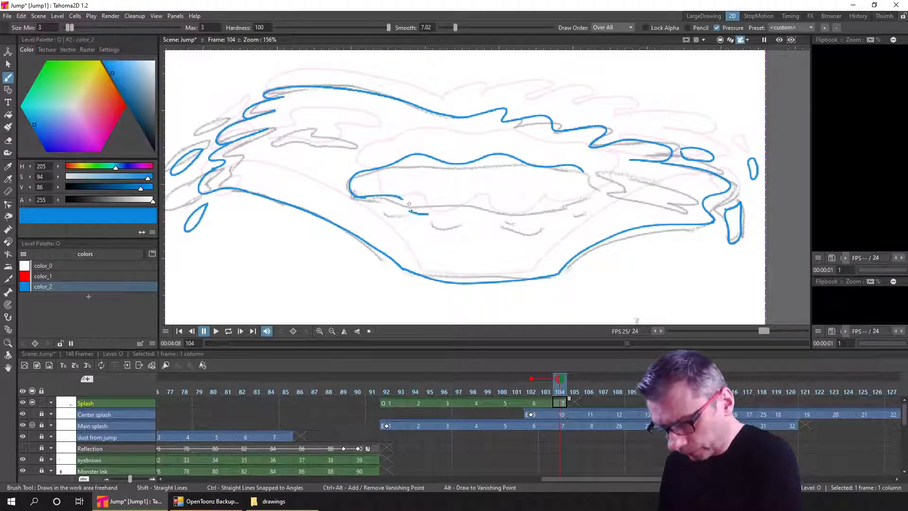
key("ctrl+z")
key("ctrl+z")
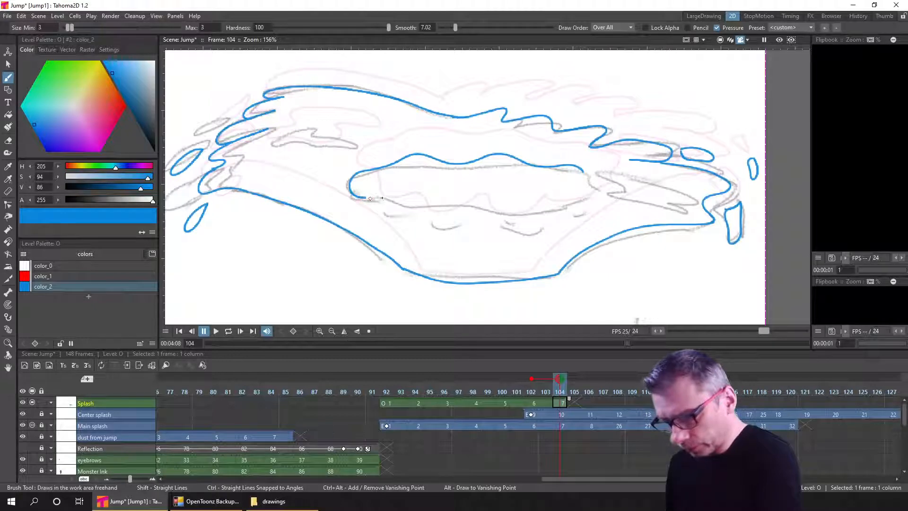
left_click_drag(370, 198, 450, 214)
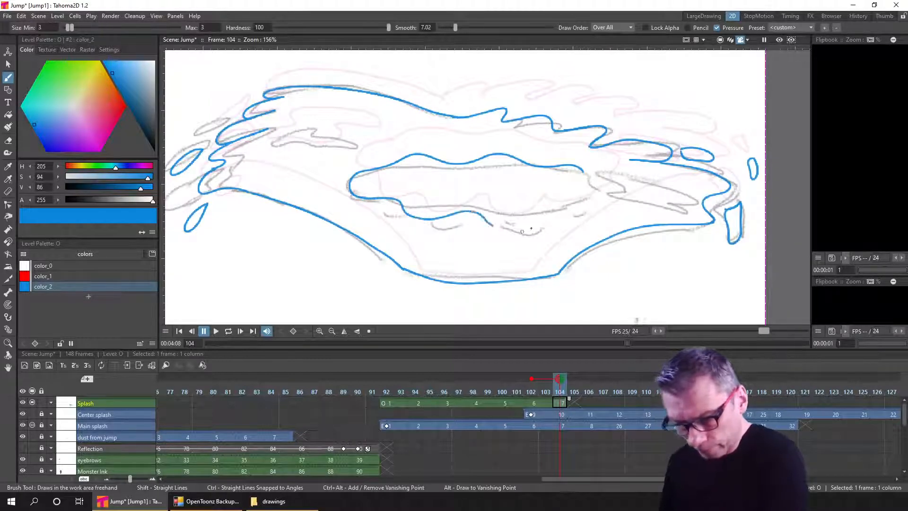
mouse_move(522, 231)
left_mouse_down()
mouse_move(603, 201)
mouse_move(582, 174)
mouse_move(594, 199)
left_mouse_up()
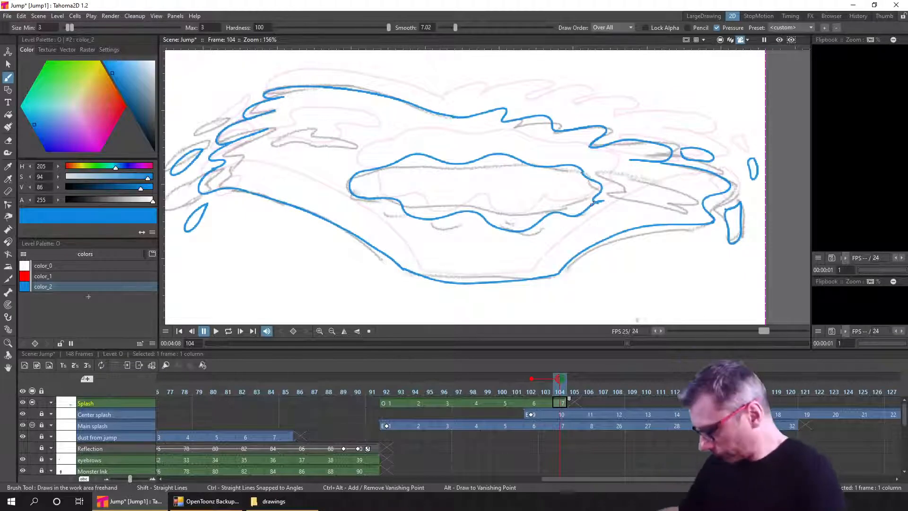
key("a")
key("b")
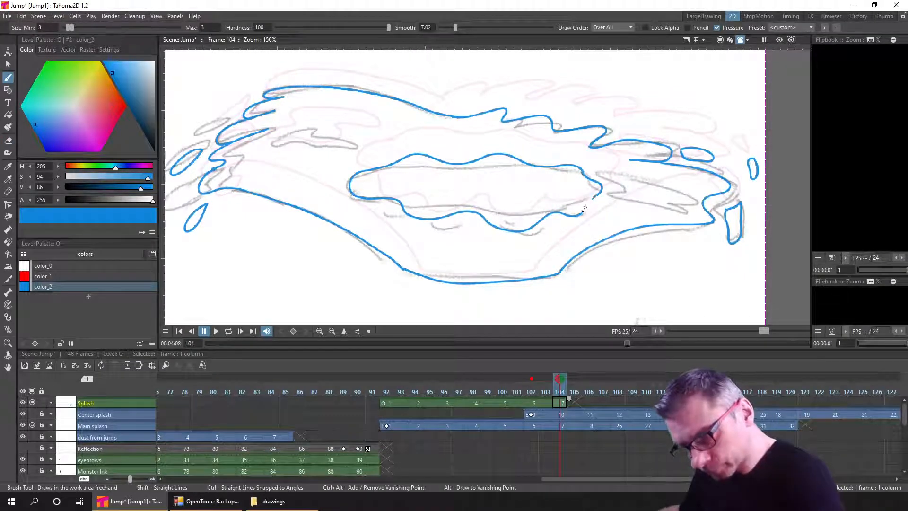
key("ctrl+s")
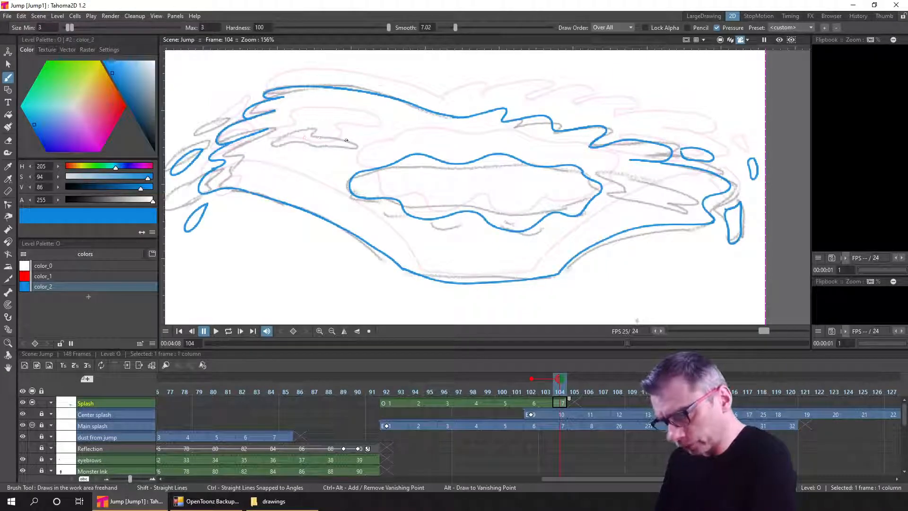
Draw the wavy inner shapes on either side of the frame 104 rim, using frame 102 as reference, and save
left_click_drag(331, 135, 287, 145)
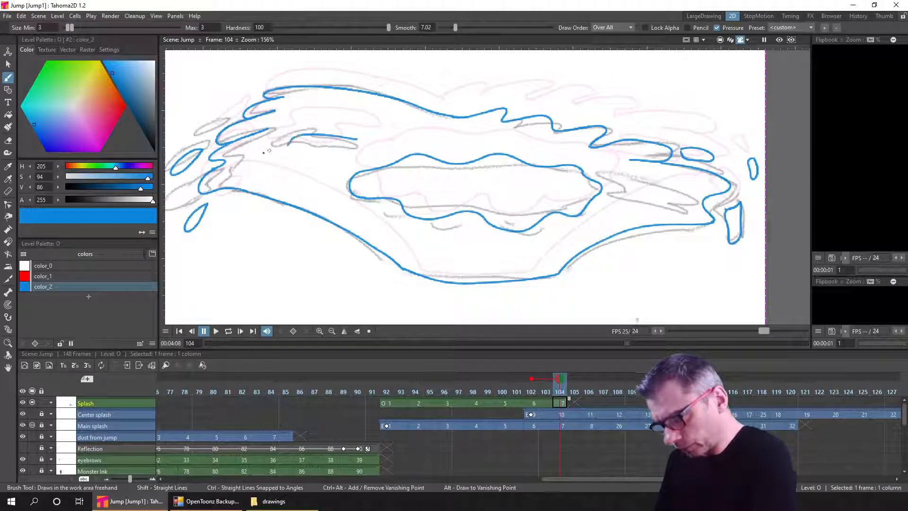
left_click_drag(246, 165, 334, 160)
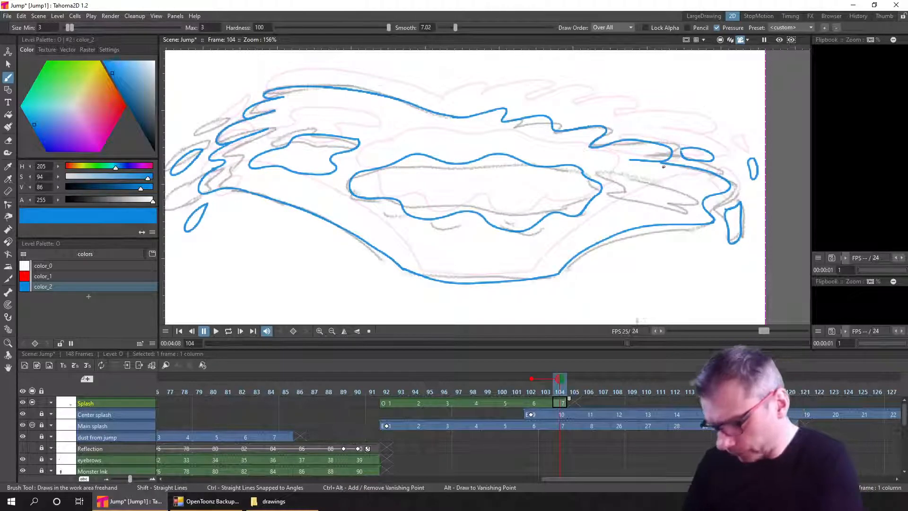
key("comma")
key("comma")
key("period")
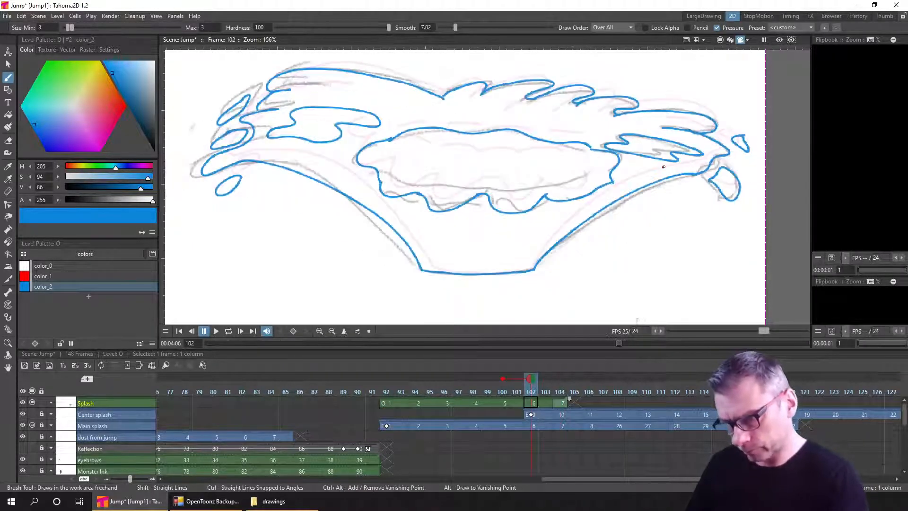
key("period")
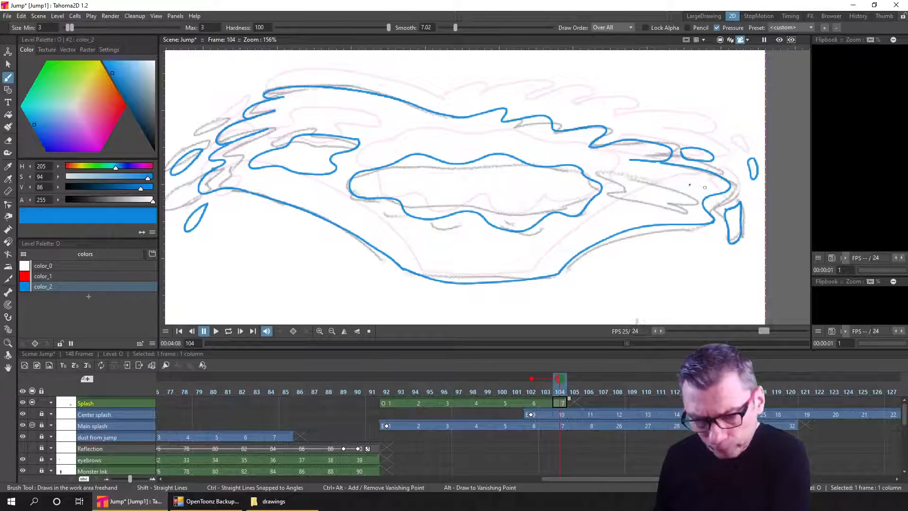
mouse_move(613, 171)
left_mouse_down()
mouse_move(690, 192)
mouse_move(634, 201)
mouse_move(630, 189)
mouse_move(599, 173)
mouse_move(573, 176)
left_mouse_up()
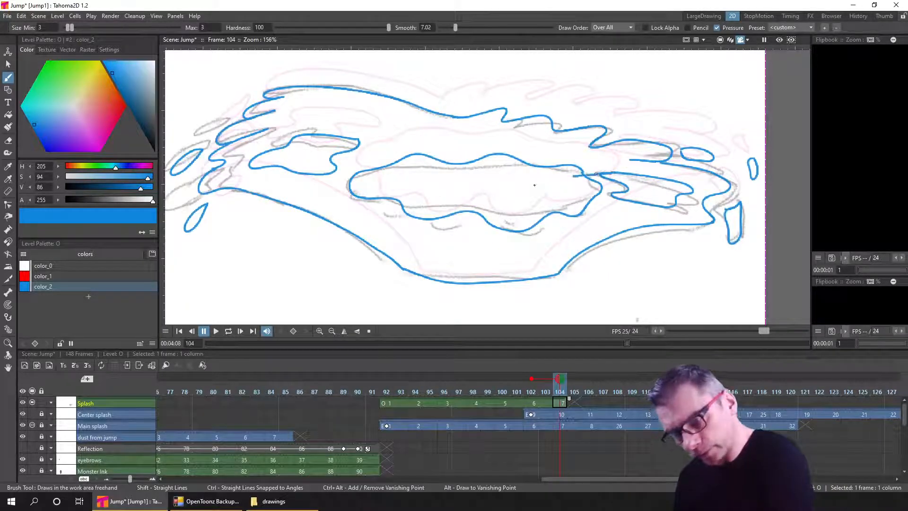
key("ctrl+z")
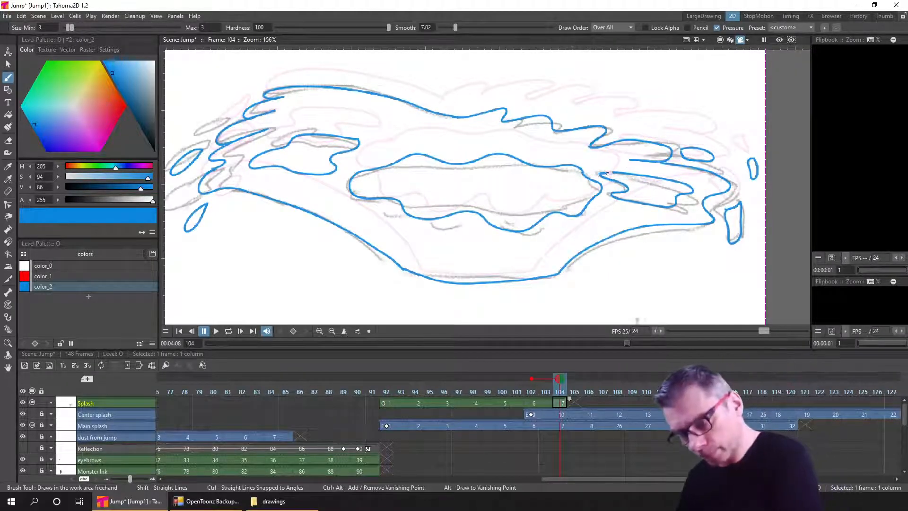
key("ctrl+s")
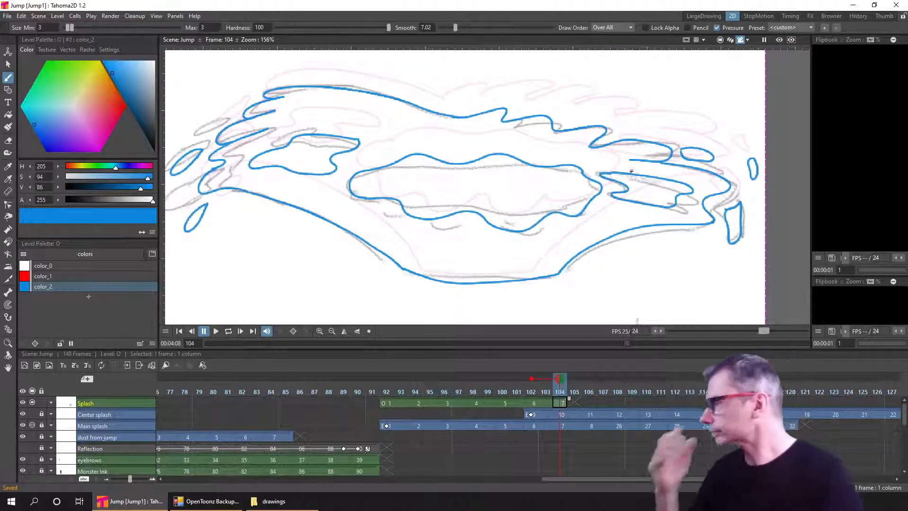
Compare frame 104 with frame 102, go to frame 106 on the Splash level and save
key("comma")
key("period")
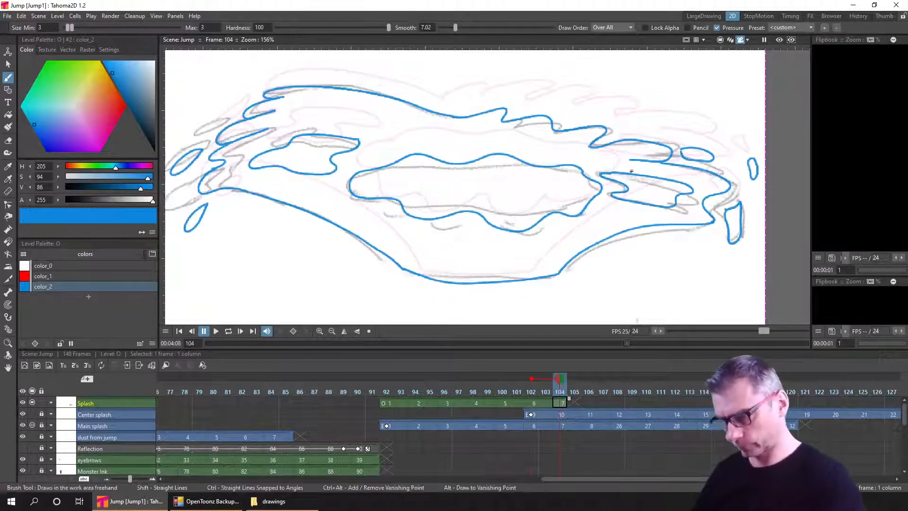
key("comma")
key("period")
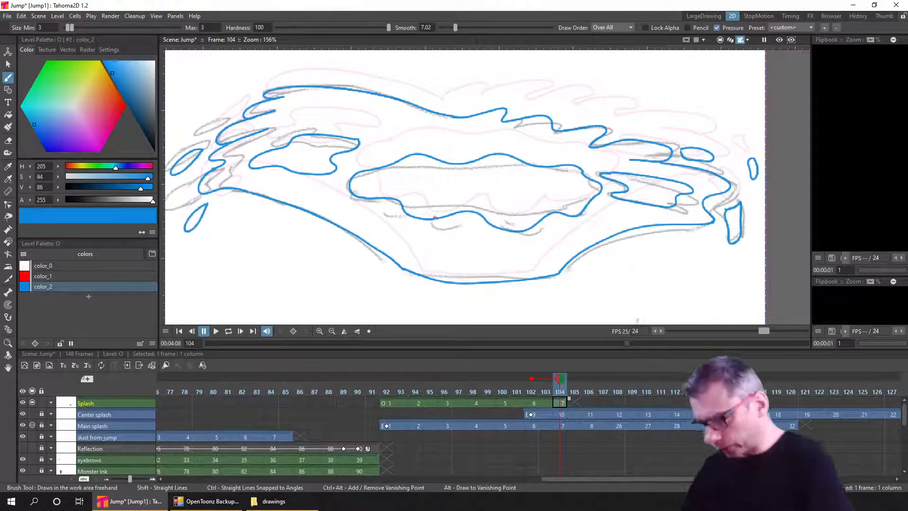
left_click(591, 402)
key("ctrl+s")
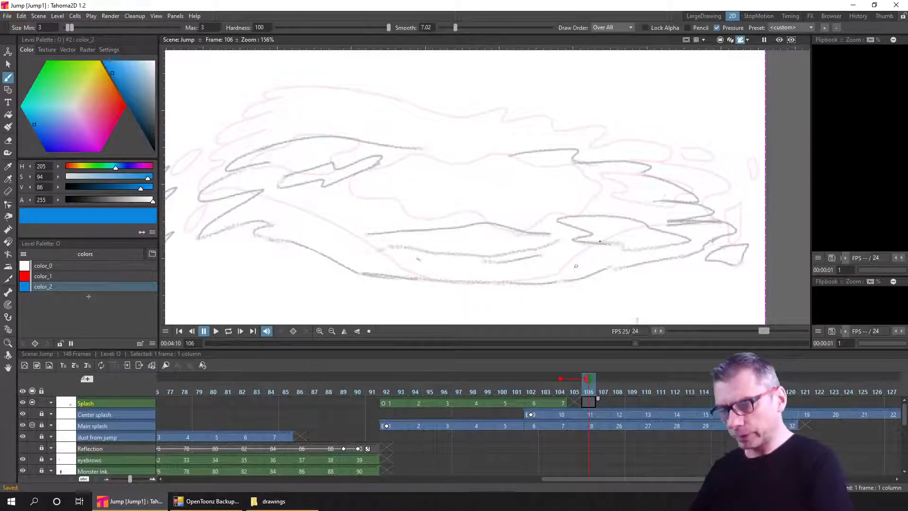
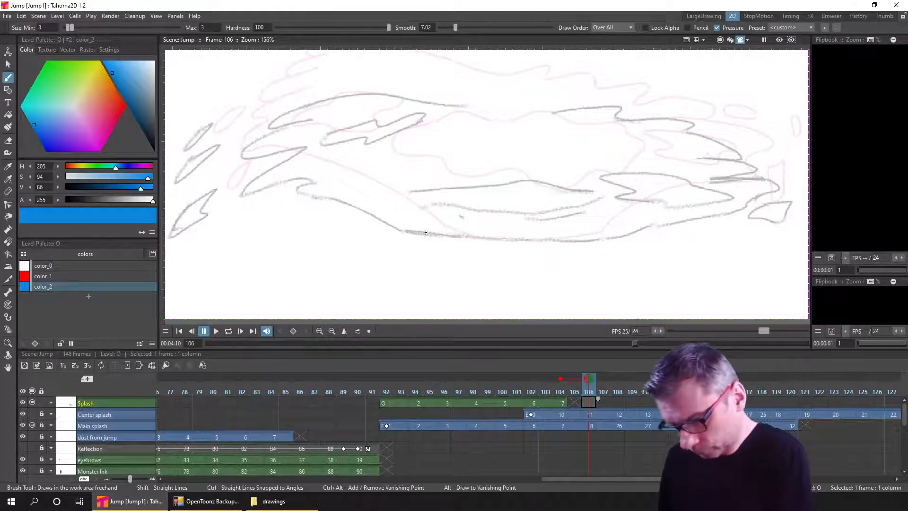
Trace the lower curve of the frame 106 splash from the far-right tip to the lowest curled tip on the left
left_click_drag(426, 232, 578, 242)
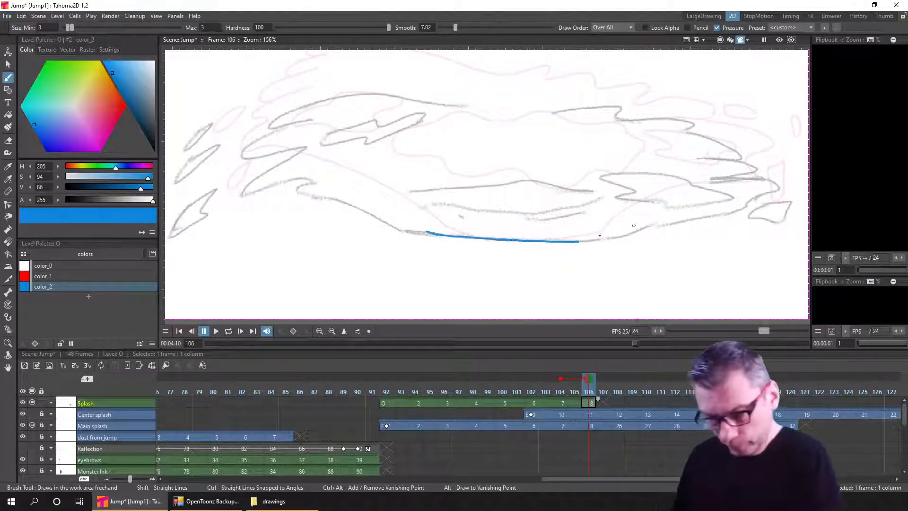
mouse_move(697, 206)
left_mouse_down()
mouse_move(732, 207)
mouse_move(772, 192)
left_mouse_up()
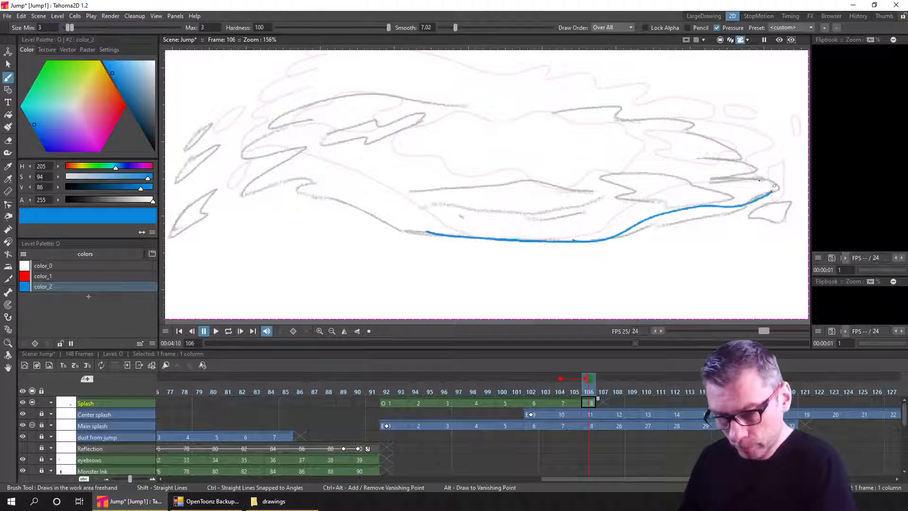
mouse_move(429, 231)
left_mouse_down()
mouse_move(338, 201)
mouse_move(309, 178)
mouse_move(255, 186)
left_mouse_up()
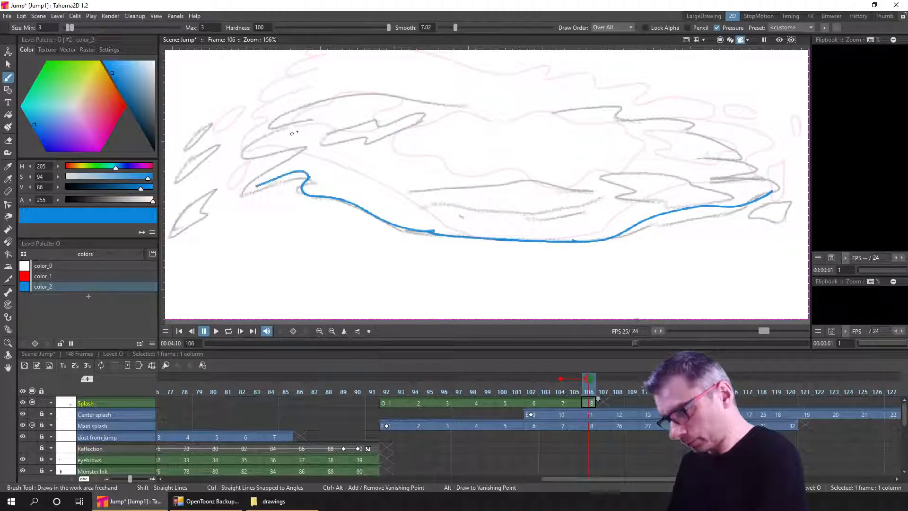
Draw three drops beyond the left end of the frame 106 splash, trace the curled tips up its left side and save
mouse_move(232, 215)
left_mouse_down()
mouse_move(255, 234)
mouse_move(253, 210)
left_mouse_up()
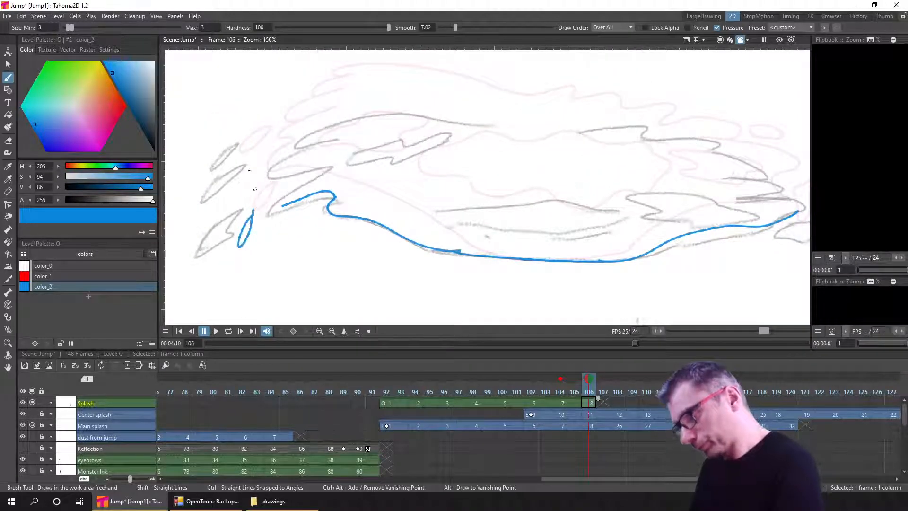
left_click_drag(227, 164, 228, 163)
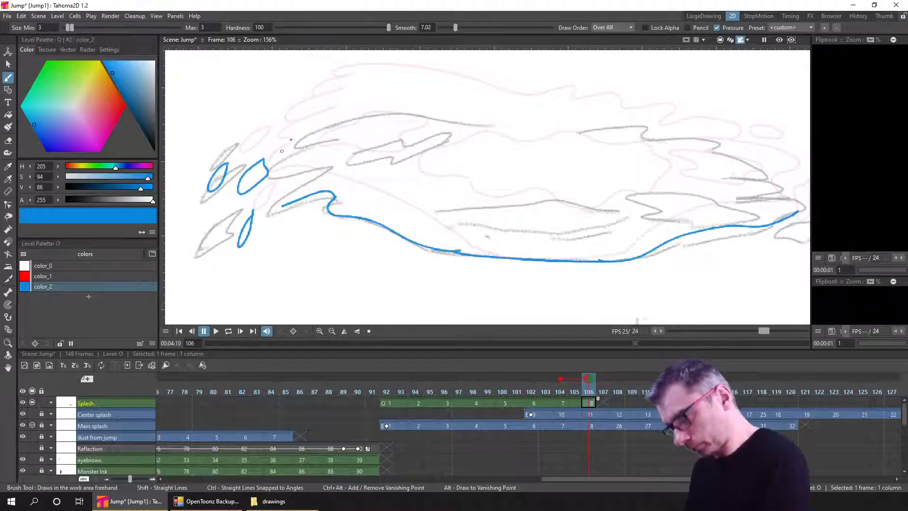
left_click_drag(295, 162, 302, 163)
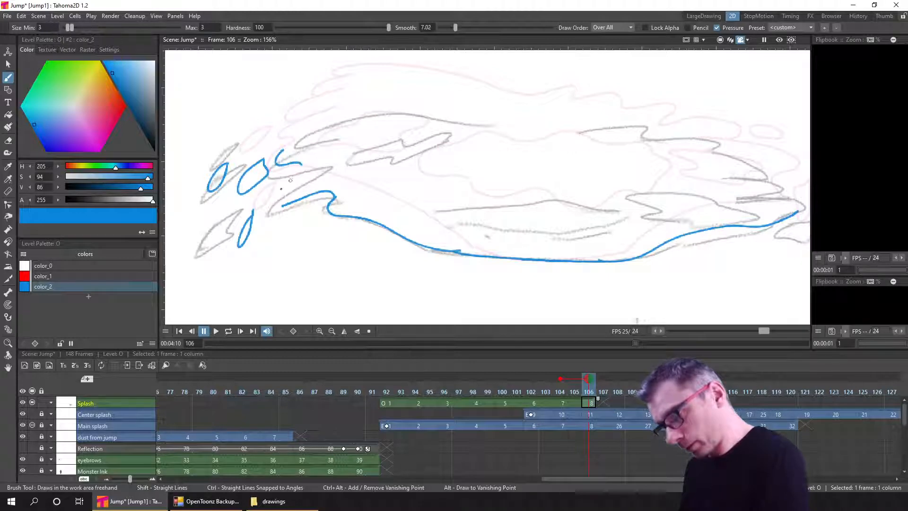
left_click_drag(268, 206, 296, 195)
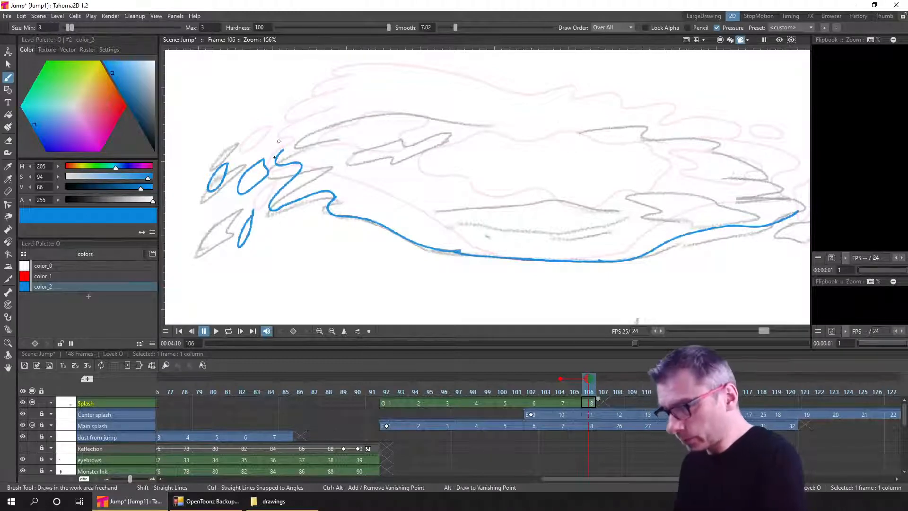
left_click_drag(280, 149, 289, 123)
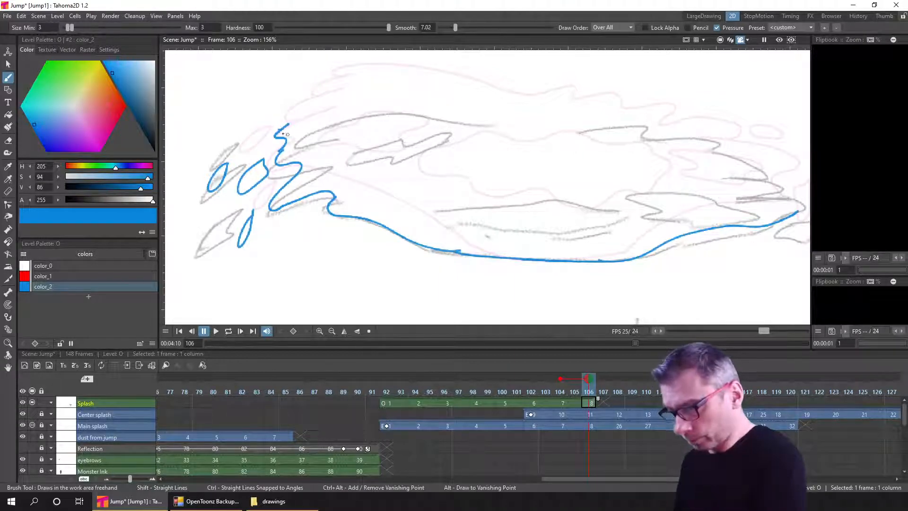
key("ctrl+s")
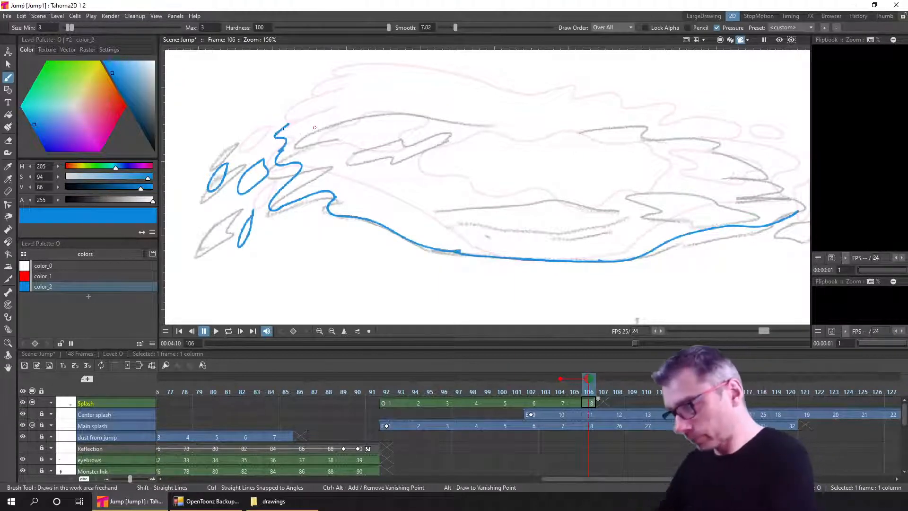
key("ctrl+z")
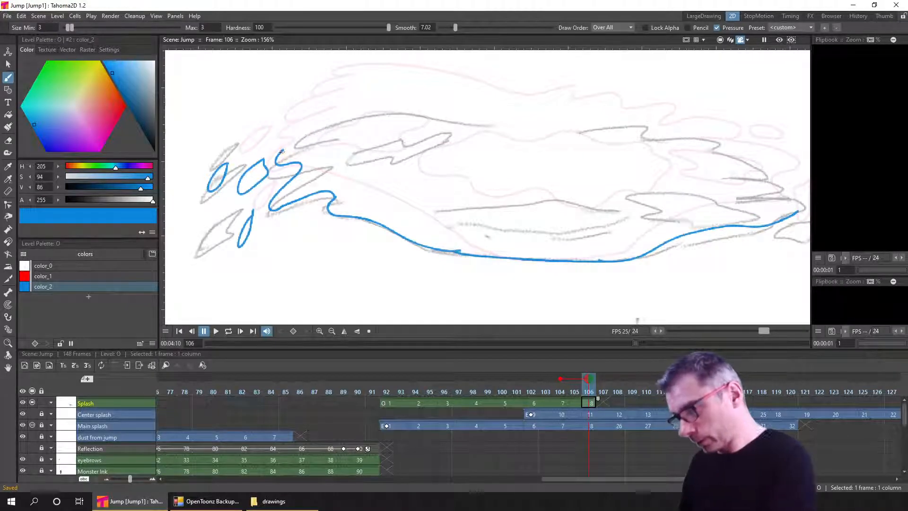
Trace the upper edge of the frame 106 splash from the left curls to the first right tips, and start the right inner shape
mouse_move(286, 137)
left_mouse_down()
mouse_move(378, 110)
mouse_move(501, 128)
mouse_move(596, 122)
mouse_move(645, 137)
left_mouse_up()
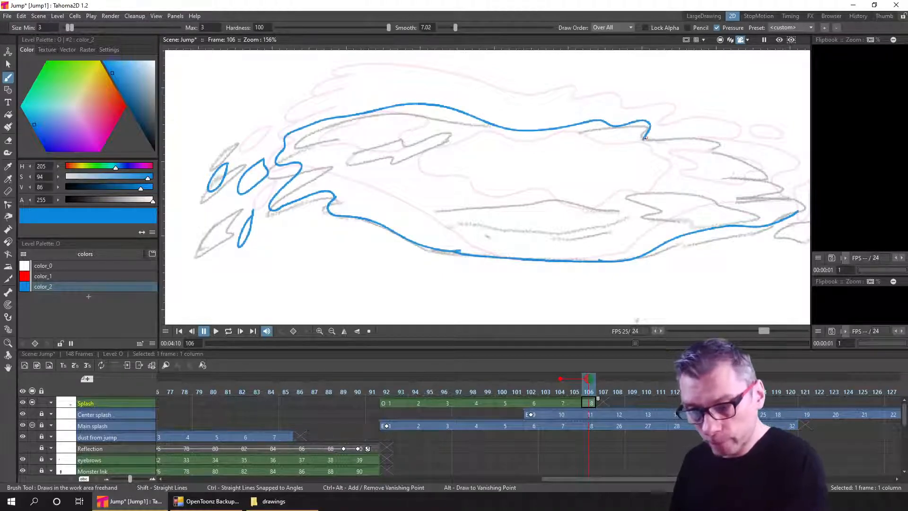
left_click_drag(707, 148, 706, 150)
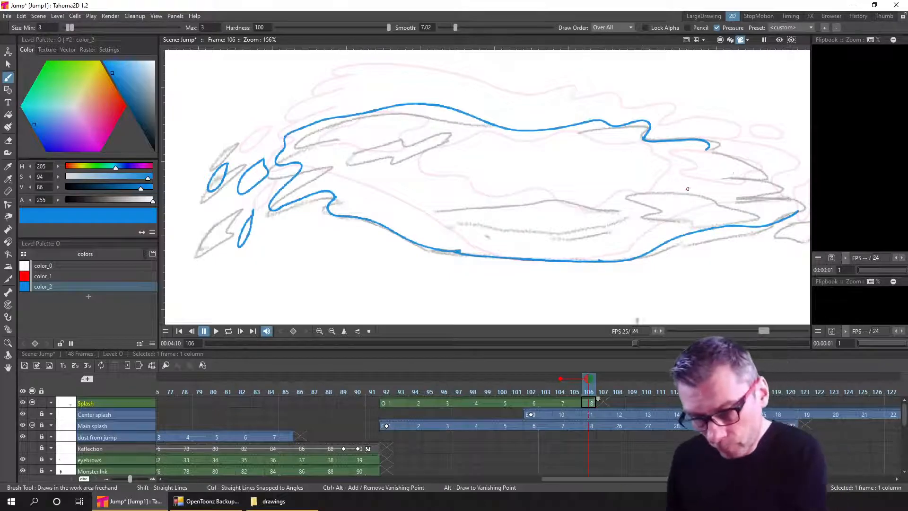
left_click_drag(688, 188, 665, 190)
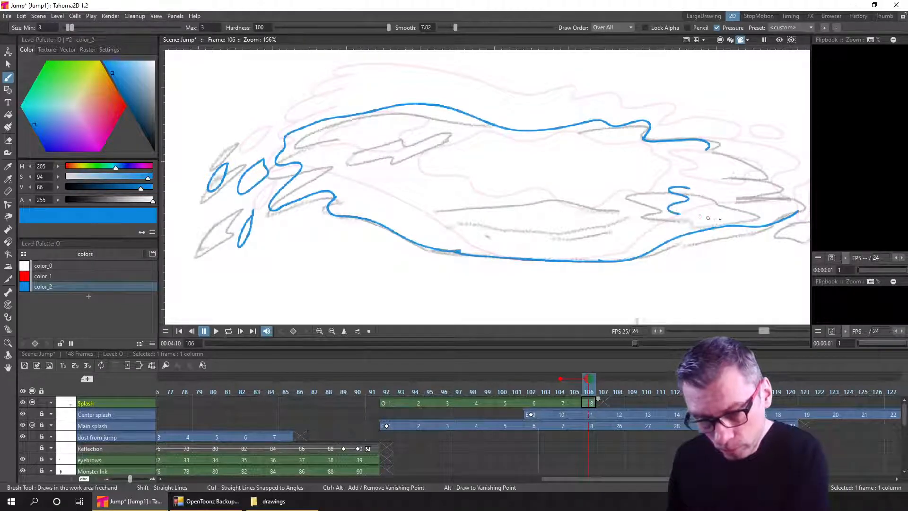
Finish the small closed inner shape near the splash's right end and erase the overshooting tip of the lower outline on frame 106
left_click_drag(701, 192, 726, 202)
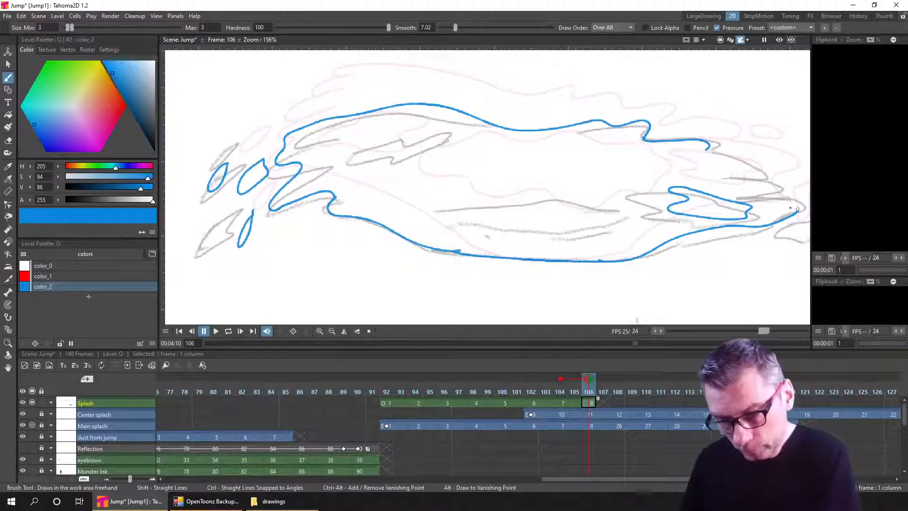
key("e")
left_click_drag(797, 211, 752, 233)
left_click_drag(752, 255, 586, 257)
Draw three small droplets with the Brush beyond the right end of the splash on frame 106
key("b")
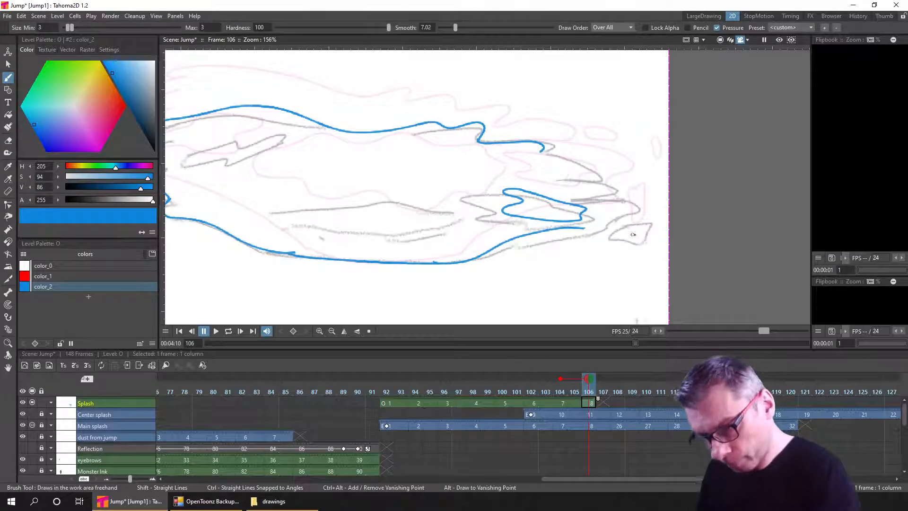
left_click_drag(632, 230, 633, 234)
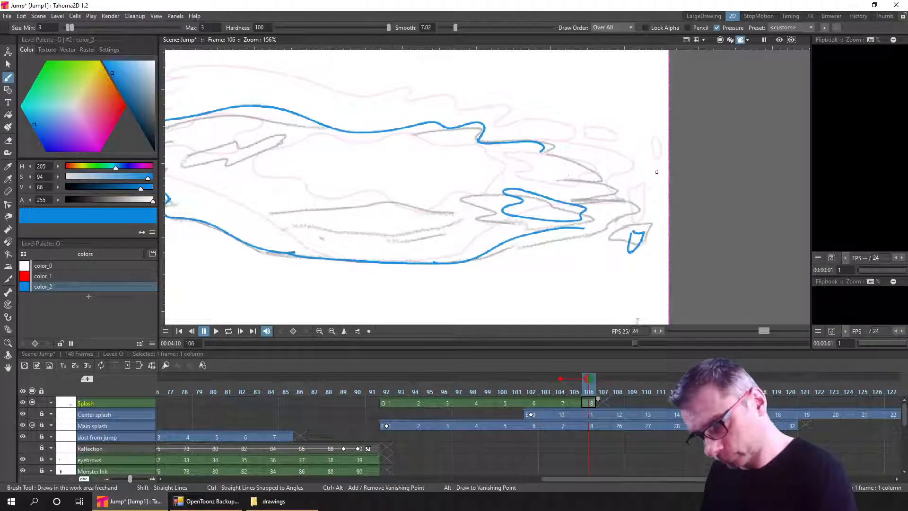
mouse_move(656, 173)
left_mouse_down()
mouse_move(620, 160)
mouse_move(625, 172)
mouse_move(630, 150)
left_mouse_up()
Draw the jagged right edge of the splash to join the upper and lower outlines, undoing a bad stroke
left_click_drag(539, 151, 582, 162)
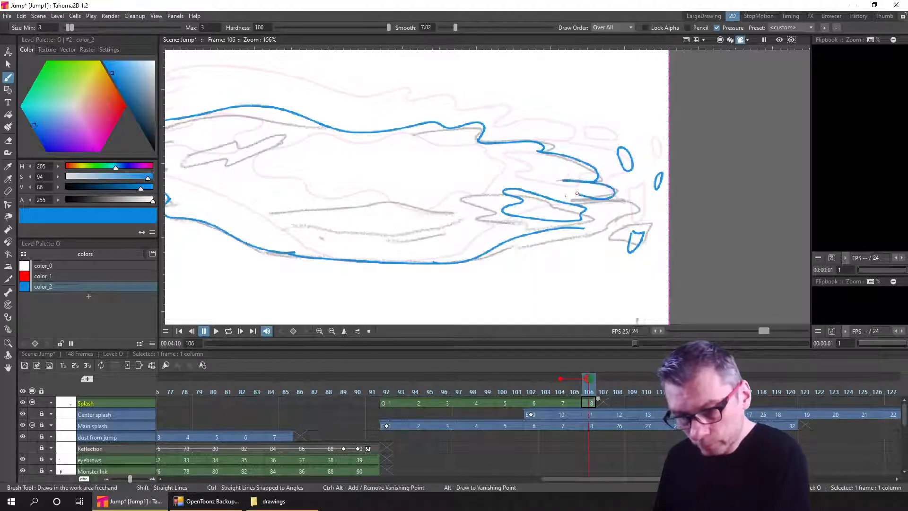
mouse_move(600, 228)
left_mouse_down()
mouse_move(521, 219)
mouse_move(607, 225)
mouse_move(626, 208)
mouse_move(605, 199)
left_mouse_up()
key("ctrl+z")
Draw a long, wavy closed shape inside the center of the splash on frame 106
left_click_drag(396, 245, 512, 247)
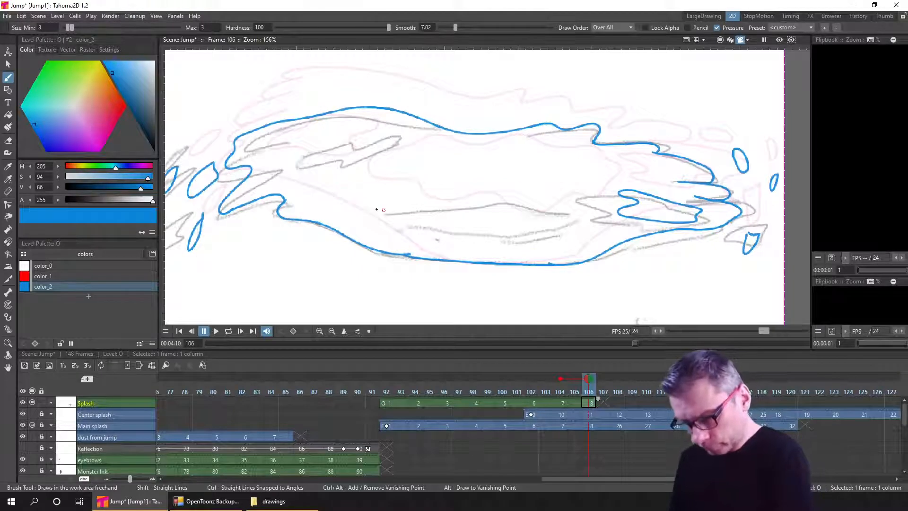
mouse_move(376, 212)
left_mouse_down()
mouse_move(411, 206)
mouse_move(431, 217)
left_mouse_up()
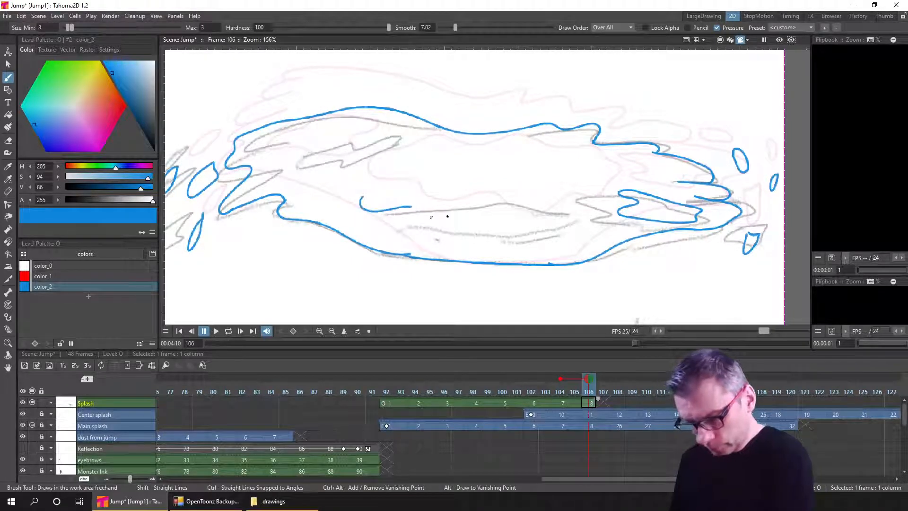
mouse_move(499, 210)
left_mouse_down()
mouse_move(519, 217)
mouse_move(592, 206)
left_mouse_up()
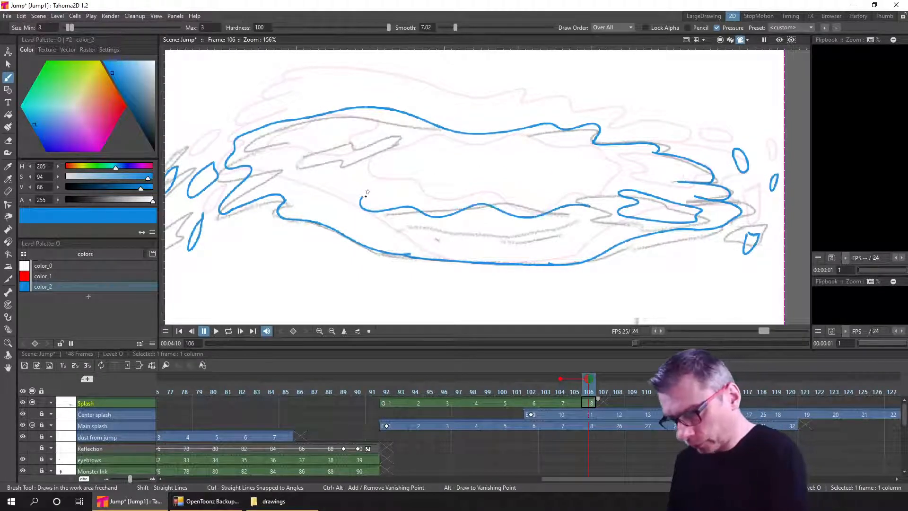
mouse_move(362, 196)
left_mouse_down()
mouse_move(438, 168)
mouse_move(483, 174)
left_mouse_up()
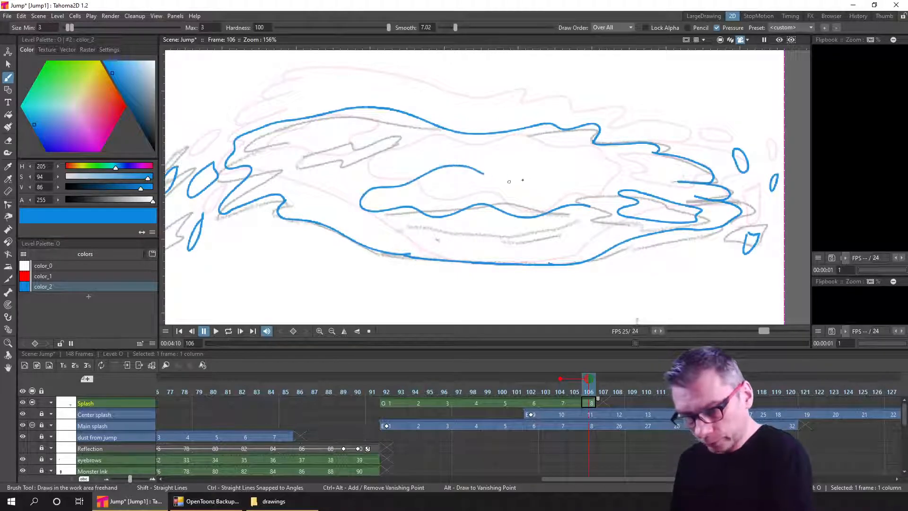
left_click_drag(569, 177, 603, 195)
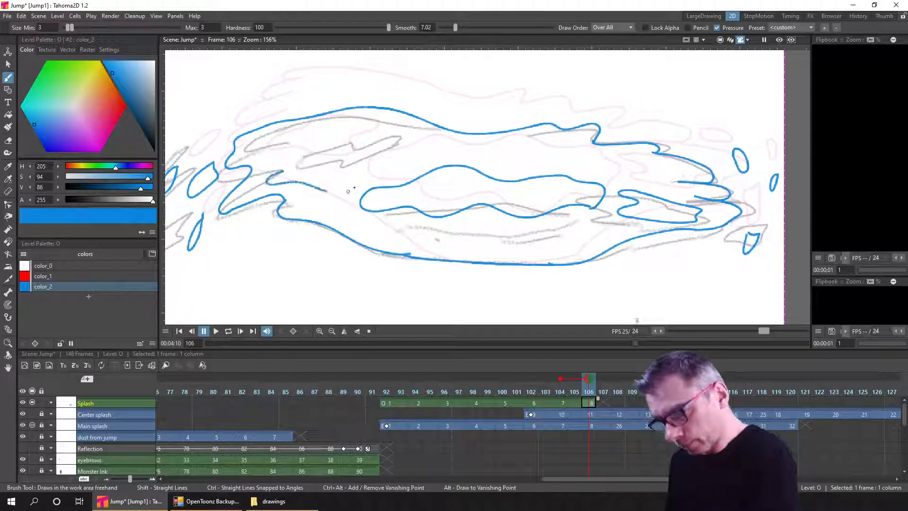
Draw the smaller closed inner shape at the splash's left side and save the scene
mouse_move(348, 191)
left_mouse_down()
mouse_move(376, 165)
mouse_move(286, 167)
left_mouse_up()
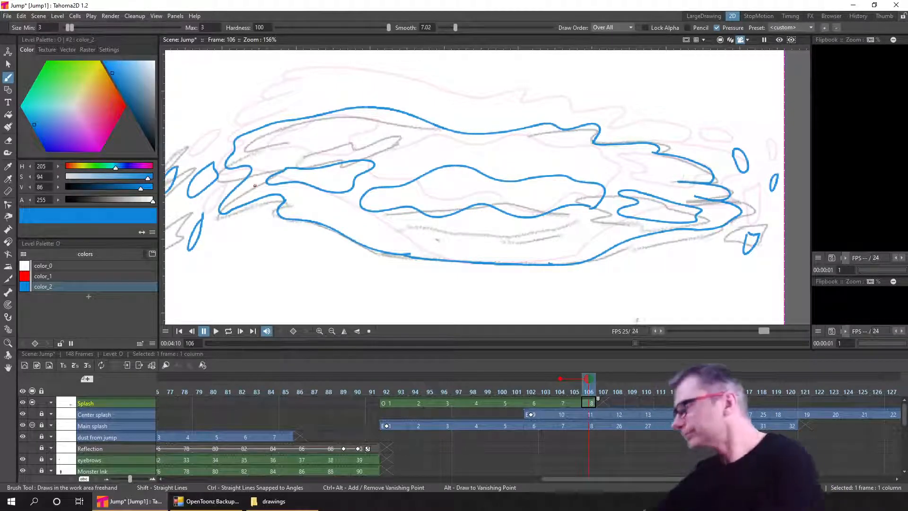
key("ctrl+s")
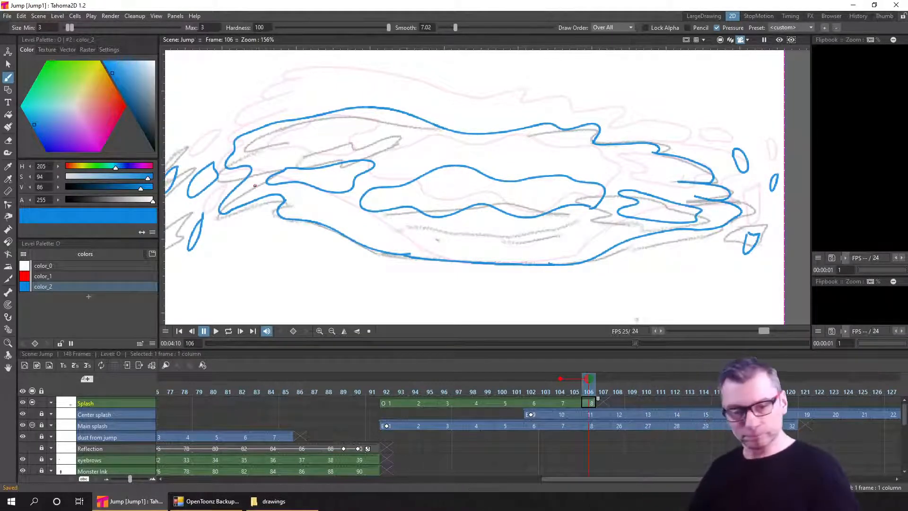
Flip back and forth between frame 106 and the previous frame to examine the splash motion
key("comma")
key("period")
key("comma")
key("period")
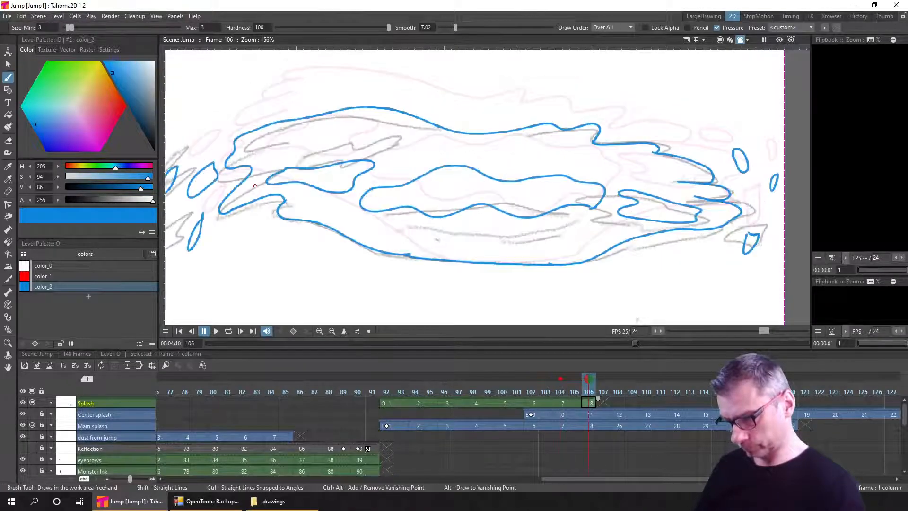
key("comma")
key("period")
key("comma")
key("period")
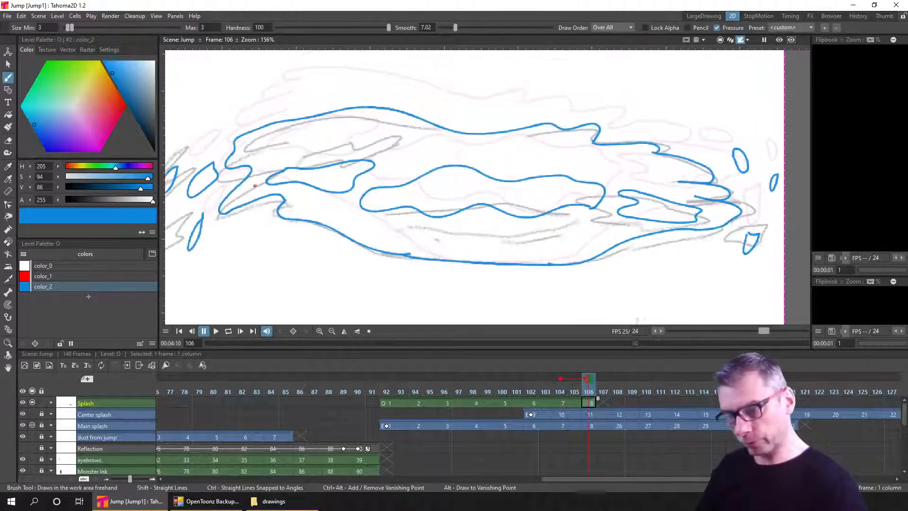
key("comma")
key("period")
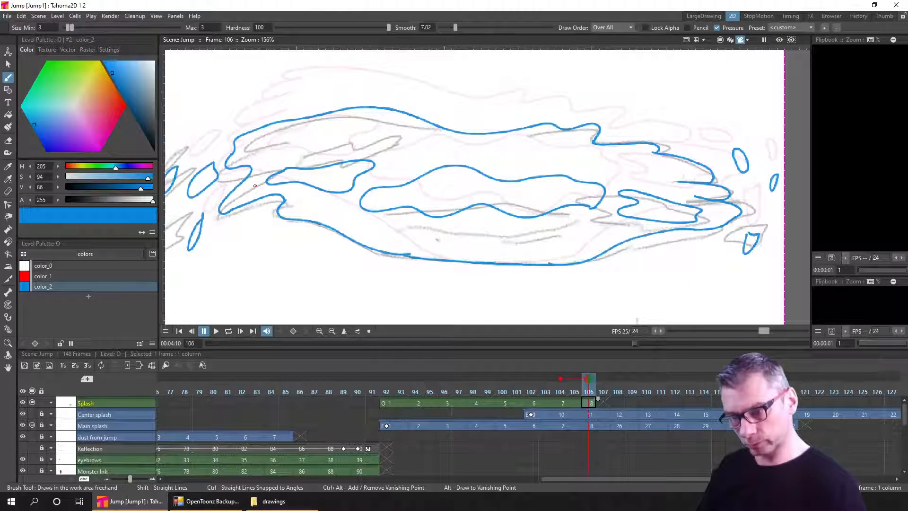
key("comma")
key("period")
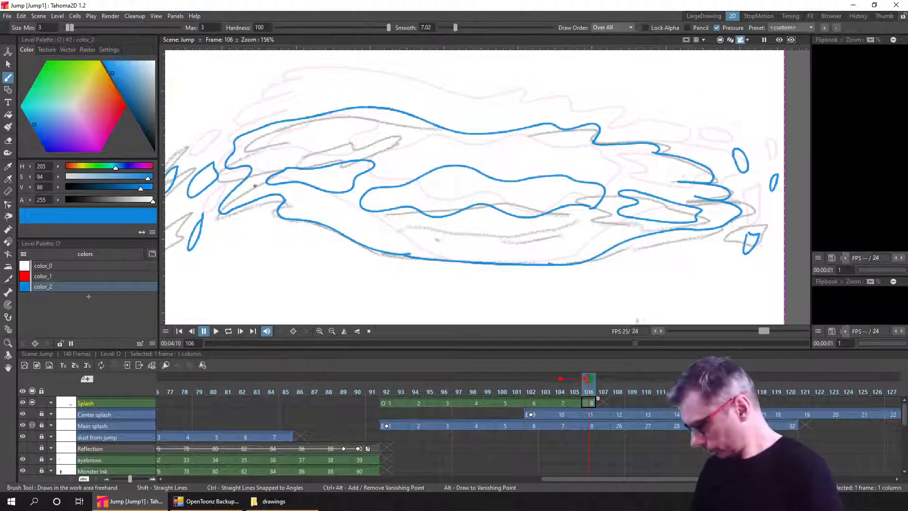
Select the upper droplet beside the splash's right end, move it down, rotate it about 23°, and check it against the previous frame
key("s")
mouse_move(723, 161)
left_mouse_down()
mouse_move(730, 142)
mouse_move(758, 177)
mouse_move(741, 183)
left_mouse_up()
left_click_drag(750, 181, 753, 204)
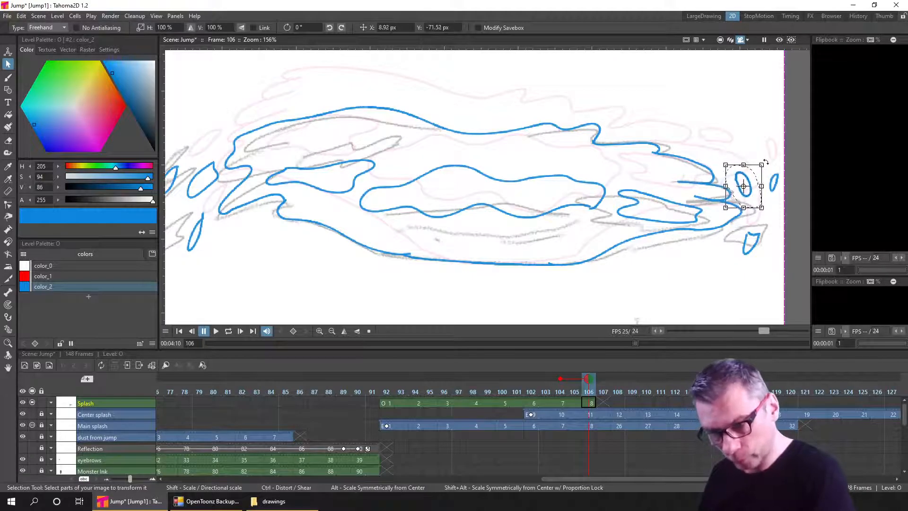
left_click_drag(762, 162, 750, 159)
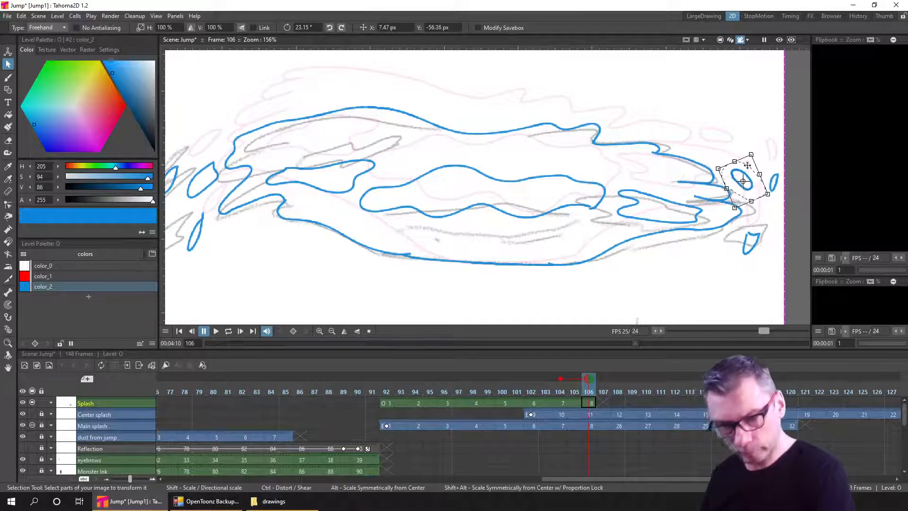
left_click(742, 127)
key("comma")
key("period")
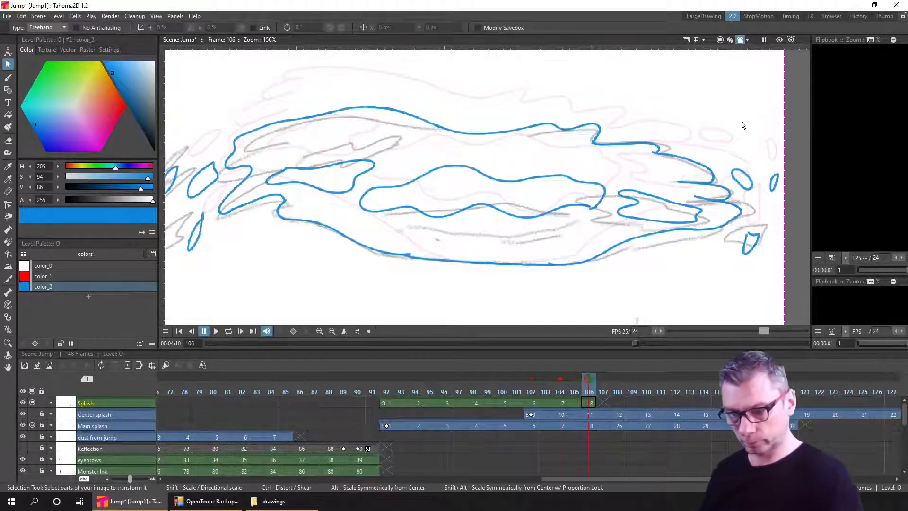
key("comma")
key("period")
key("comma")
key("period")
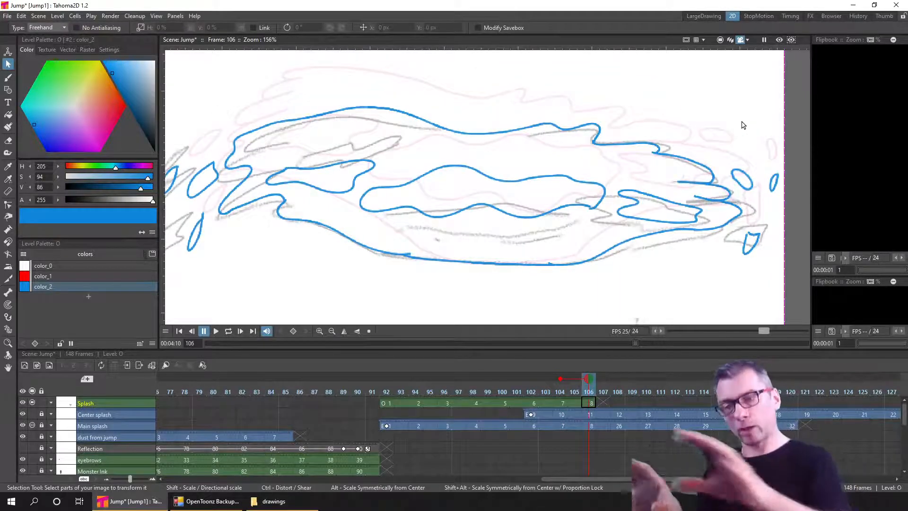
On frame 108 of the Splash level, draw the lower outline, the right part of the upper outline and the jagged right edge
left_click(621, 401)
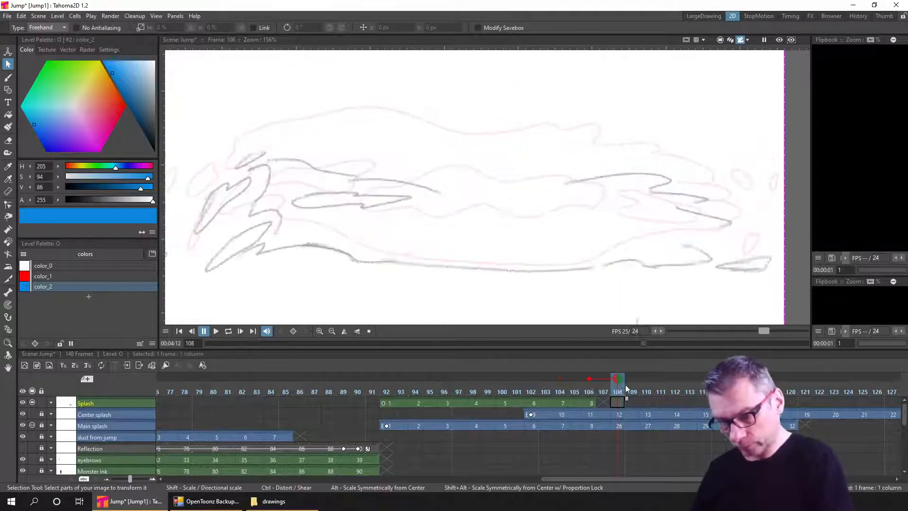
mouse_move(639, 283)
left_mouse_down()
mouse_move(597, 239)
mouse_move(600, 256)
mouse_move(620, 258)
left_mouse_up()
key("b")
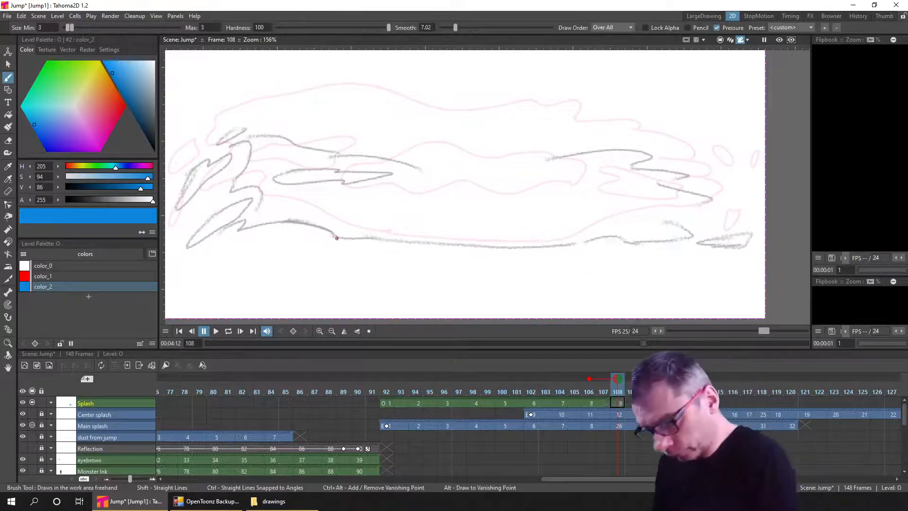
left_click_drag(336, 238, 467, 241)
mouse_move(528, 245)
left_mouse_down()
mouse_move(687, 238)
mouse_move(657, 218)
left_mouse_up()
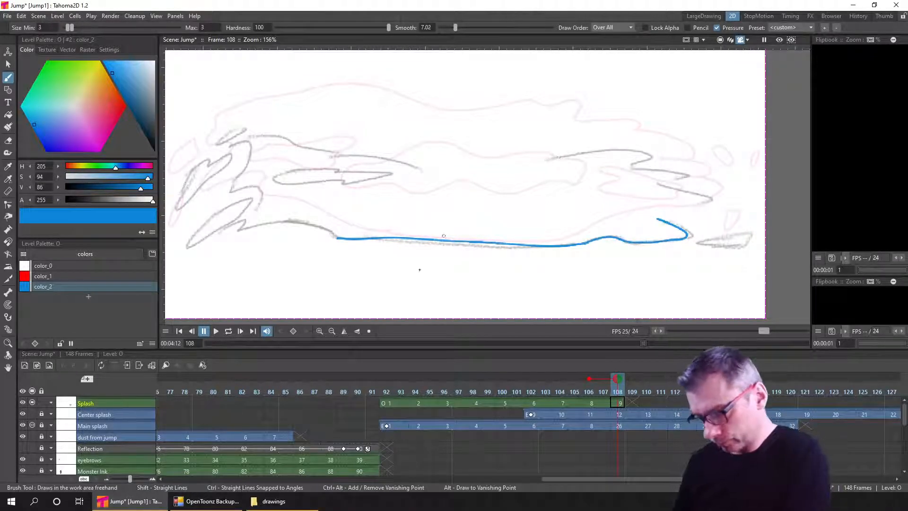
mouse_move(406, 163)
left_mouse_down()
mouse_move(610, 151)
mouse_move(649, 158)
mouse_move(629, 167)
mouse_move(659, 192)
mouse_move(631, 166)
mouse_move(687, 177)
mouse_move(662, 191)
mouse_move(706, 198)
mouse_move(681, 211)
left_mouse_up()
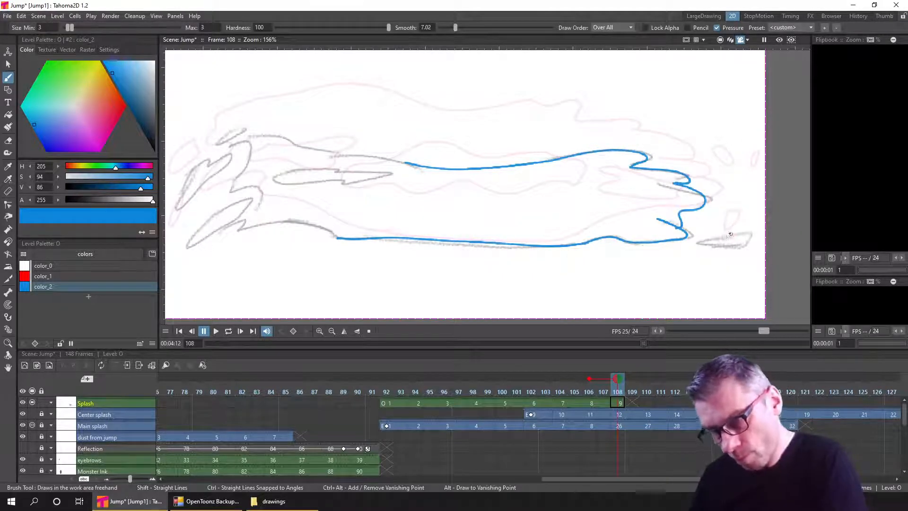
Draw three small droplets beyond the splash's right end on frame 108, redoing the lowest one, and save the scene
left_click_drag(731, 232, 727, 234)
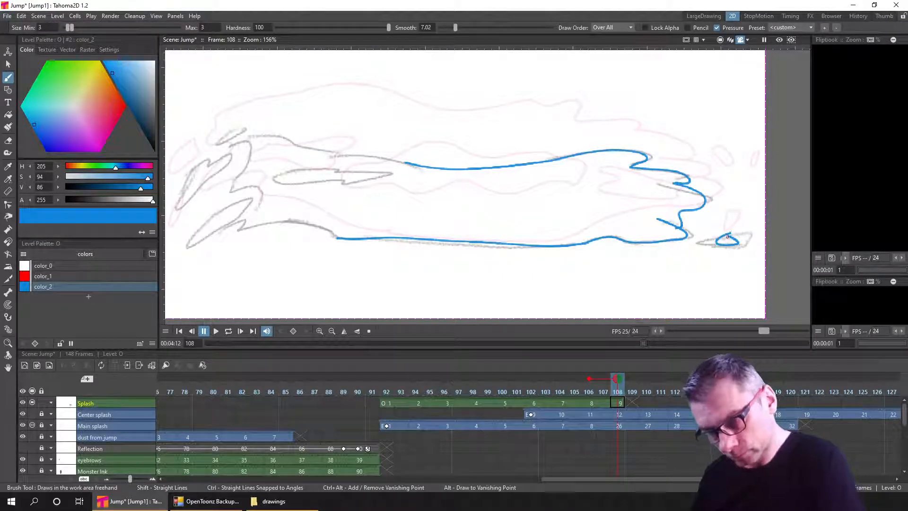
key("ctrl+z")
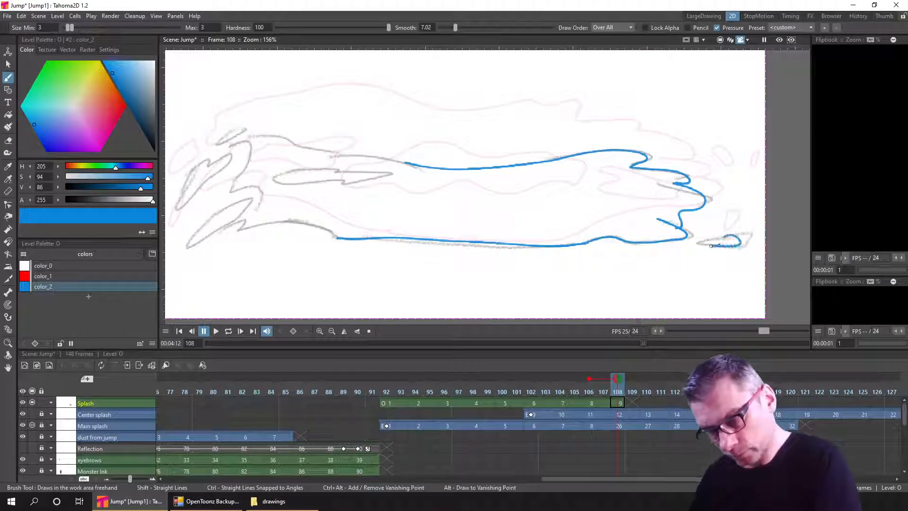
left_click_drag(719, 245, 725, 235)
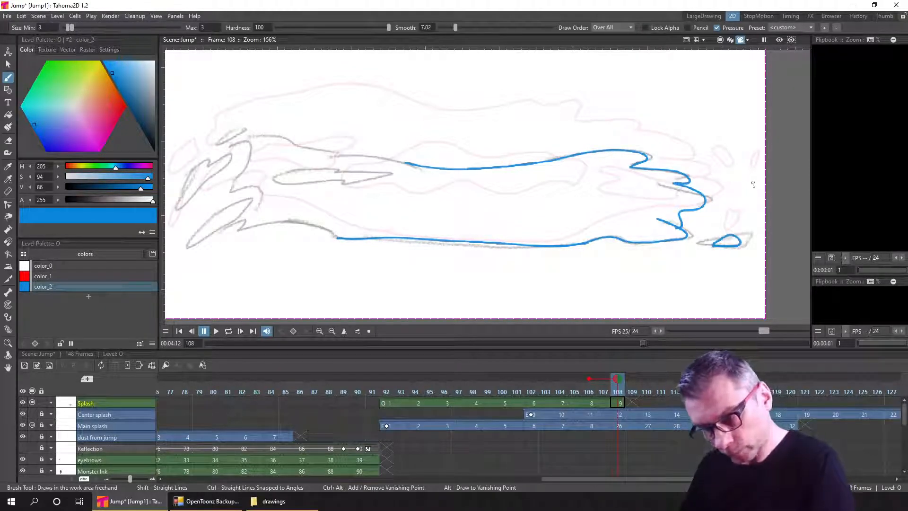
left_click_drag(754, 186, 755, 191)
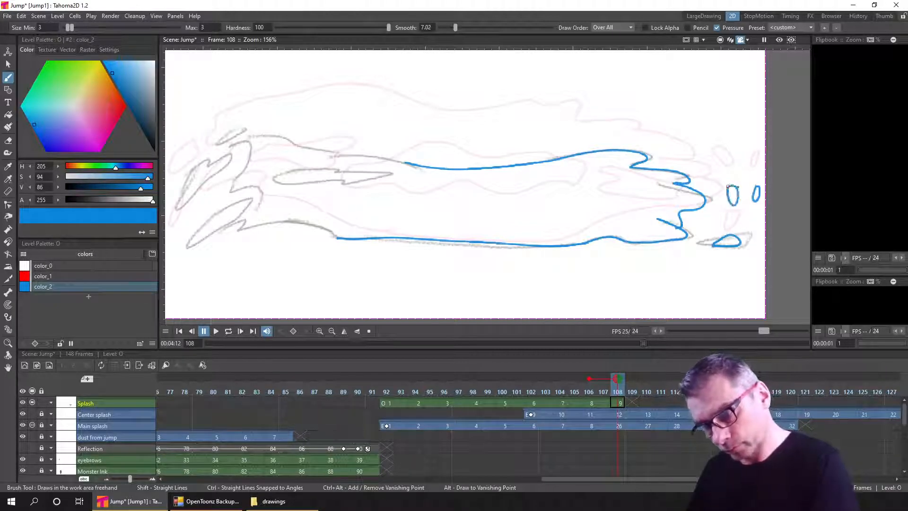
left_click_drag(207, 294, 246, 284)
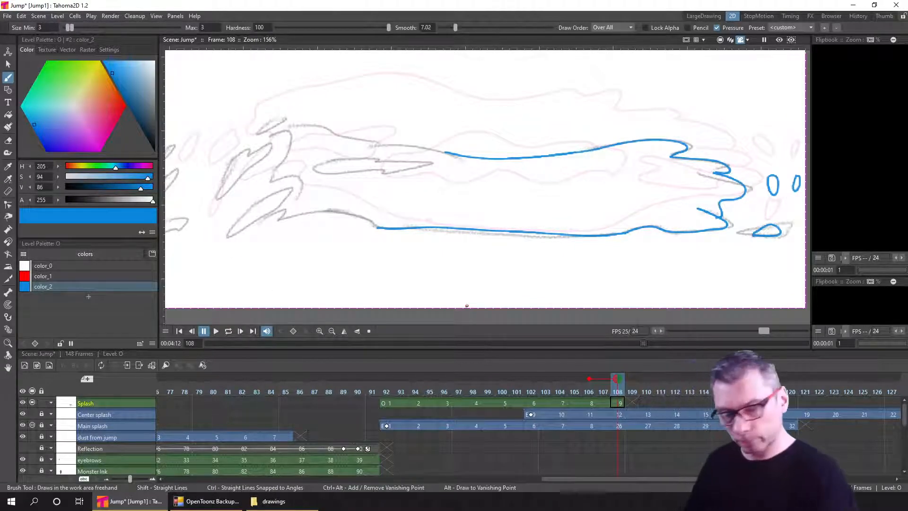
key("ctrl+s")
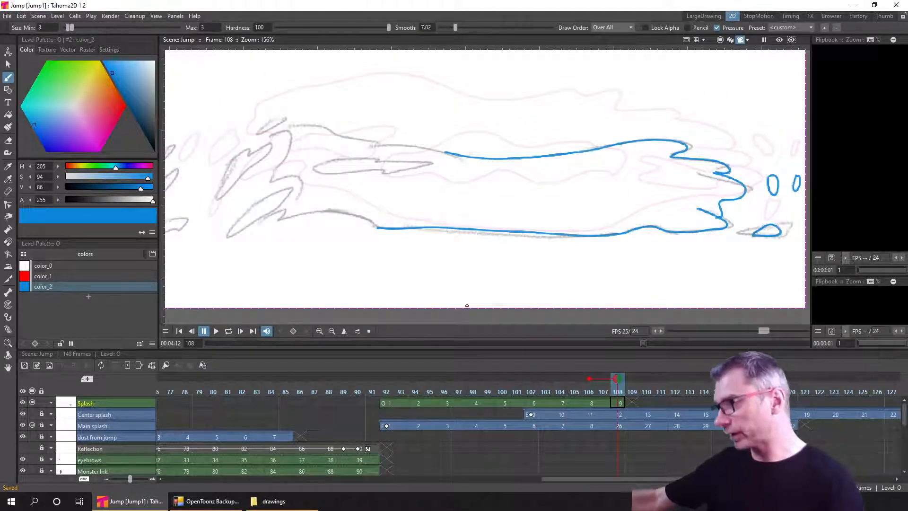
Compare with frame 106, complete the left side of the frame 108 splash outline, and draw the droplet shape beside its lower left edge
key("comma")
key("comma")
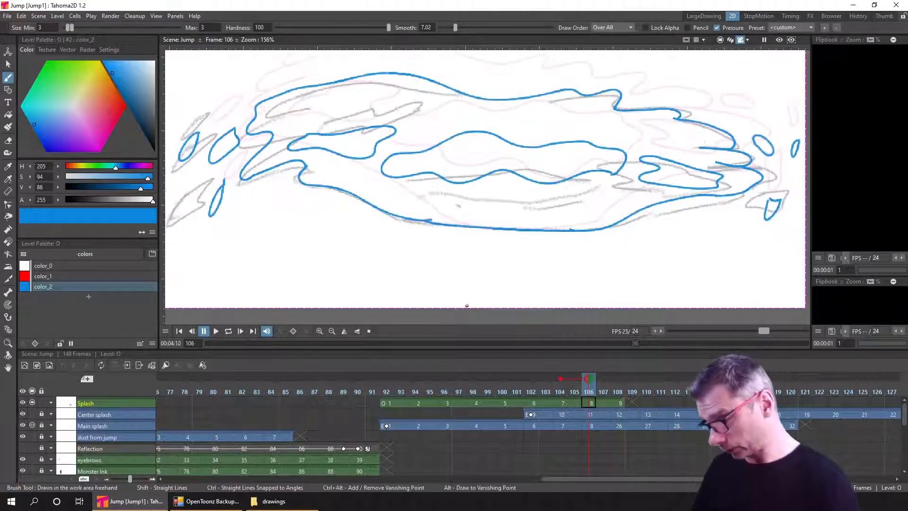
key("period")
key("period")
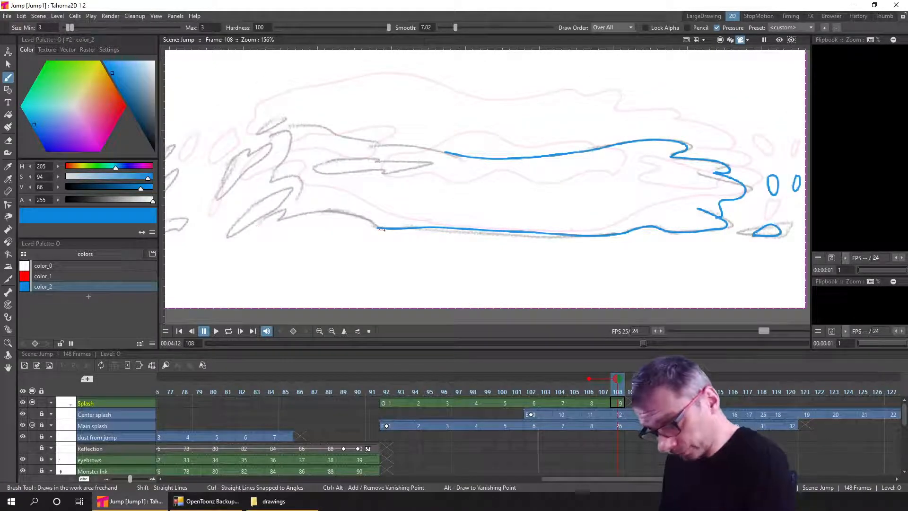
mouse_move(378, 228)
left_mouse_down()
mouse_move(283, 219)
mouse_move(292, 208)
mouse_move(268, 182)
left_mouse_up()
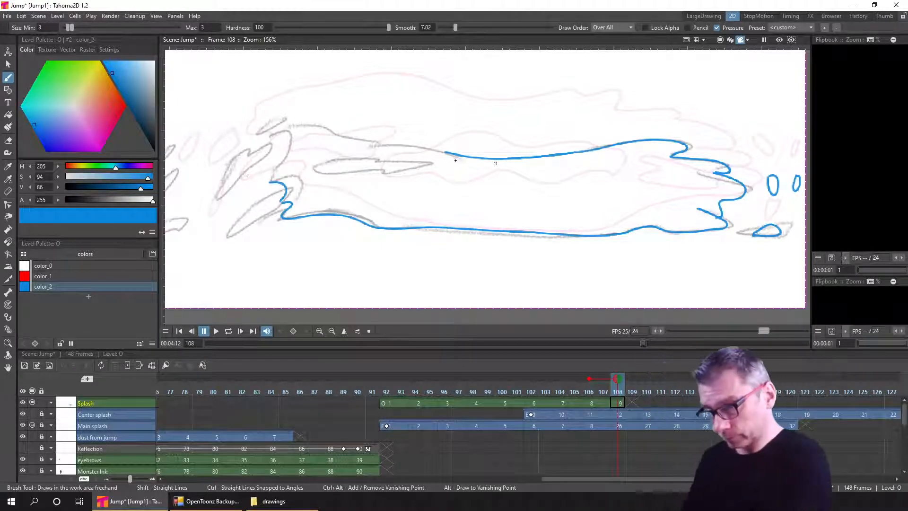
mouse_move(449, 152)
left_mouse_down()
mouse_move(330, 128)
mouse_move(279, 134)
mouse_move(261, 154)
mouse_move(286, 164)
mouse_move(270, 182)
mouse_move(282, 184)
mouse_move(257, 216)
mouse_move(253, 204)
mouse_move(243, 224)
mouse_move(265, 220)
left_mouse_up()
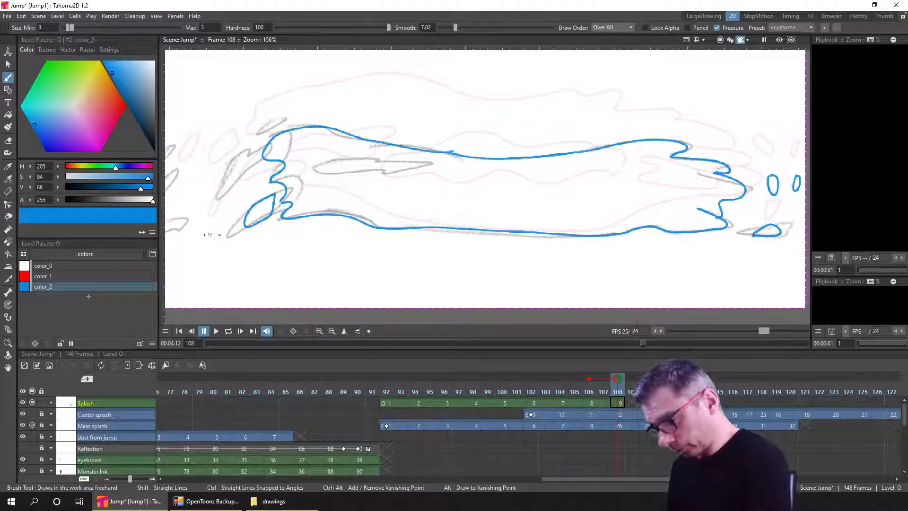
Draw three small droplets beyond the left end of the splash on frame 108
left_click_drag(195, 229, 220, 234)
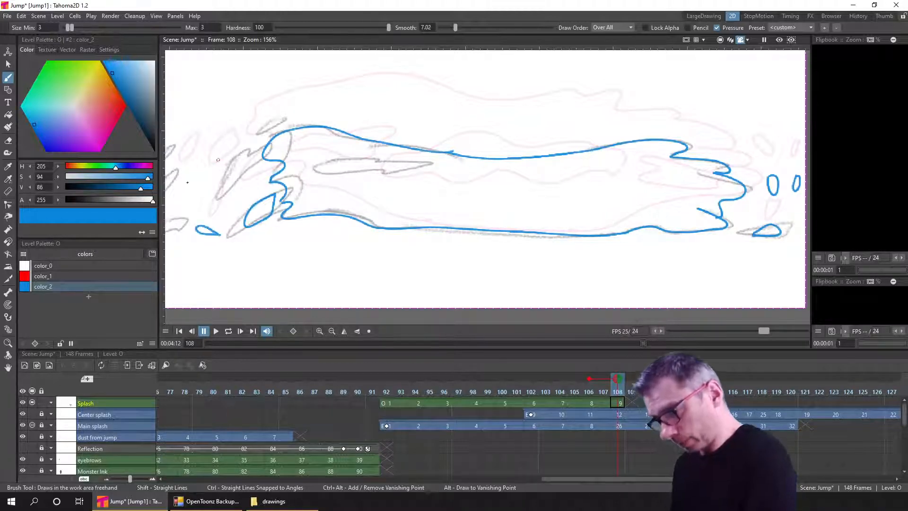
mouse_move(193, 184)
left_mouse_down()
mouse_move(194, 196)
mouse_move(204, 170)
mouse_move(192, 184)
mouse_move(301, 174)
left_mouse_up()
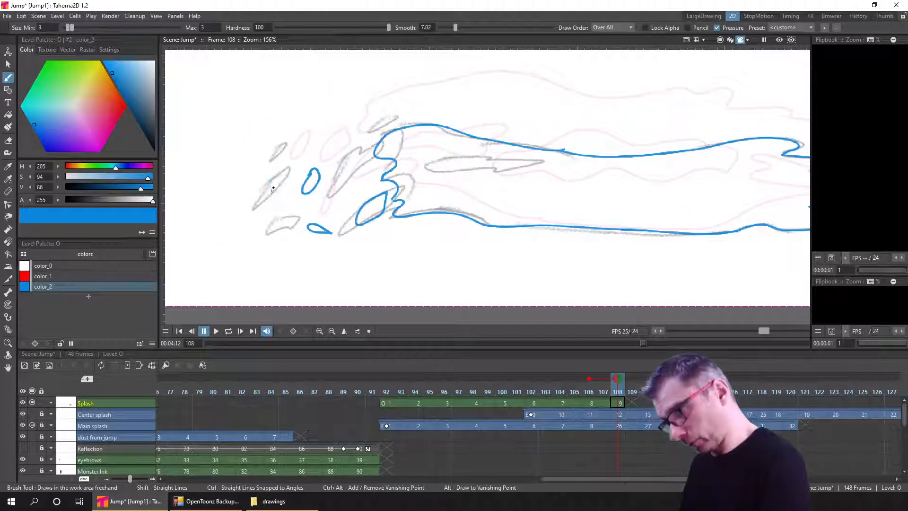
mouse_move(285, 170)
left_mouse_down()
mouse_move(265, 198)
mouse_move(285, 177)
left_mouse_up()
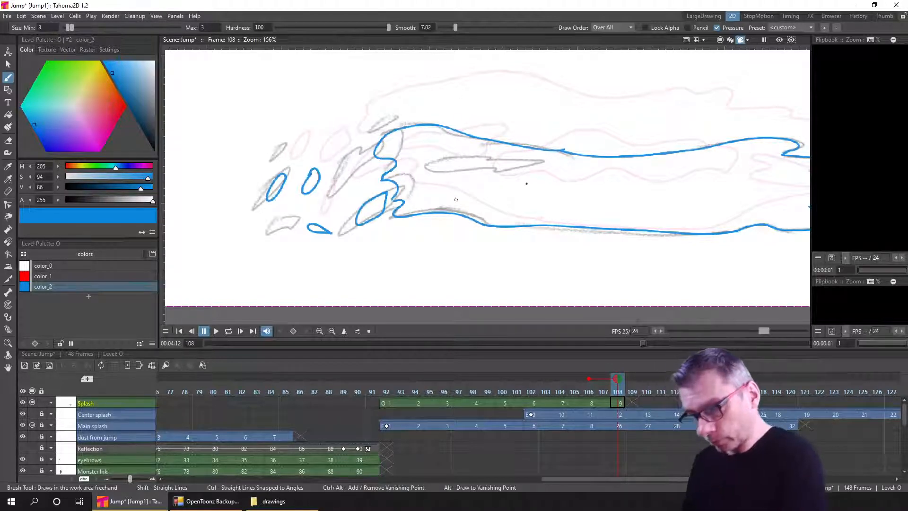
Draw an elongated opening inside each end of the frame 108 splash and compare the drawing with the adjacent frame
left_click_drag(528, 183, 474, 221)
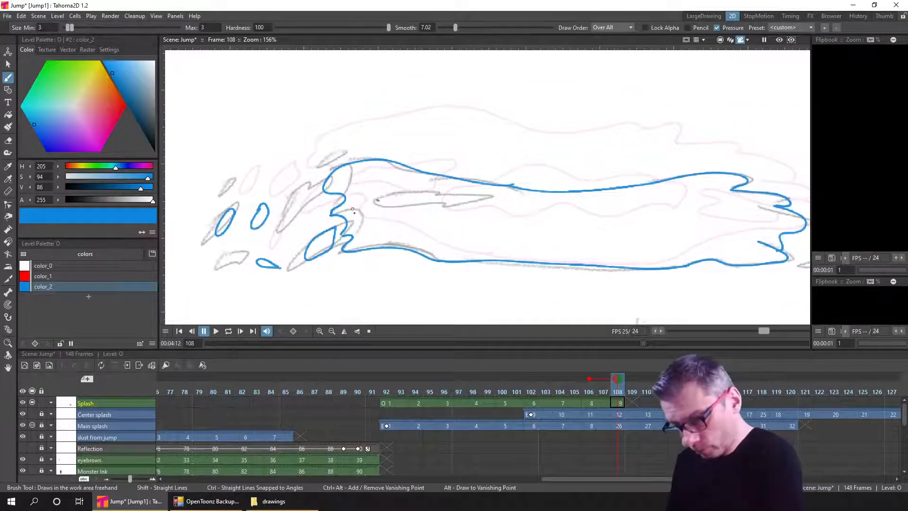
mouse_move(353, 210)
left_mouse_down()
mouse_move(397, 219)
mouse_move(445, 213)
mouse_move(442, 201)
mouse_move(357, 206)
left_mouse_up()
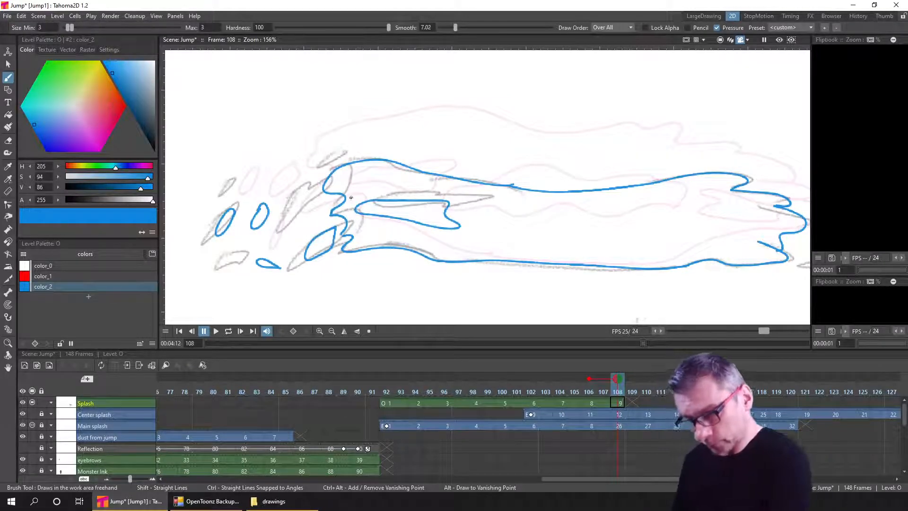
mouse_move(653, 249)
left_mouse_down()
mouse_move(552, 246)
mouse_move(662, 226)
mouse_move(637, 220)
mouse_move(591, 233)
mouse_move(605, 235)
left_mouse_up()
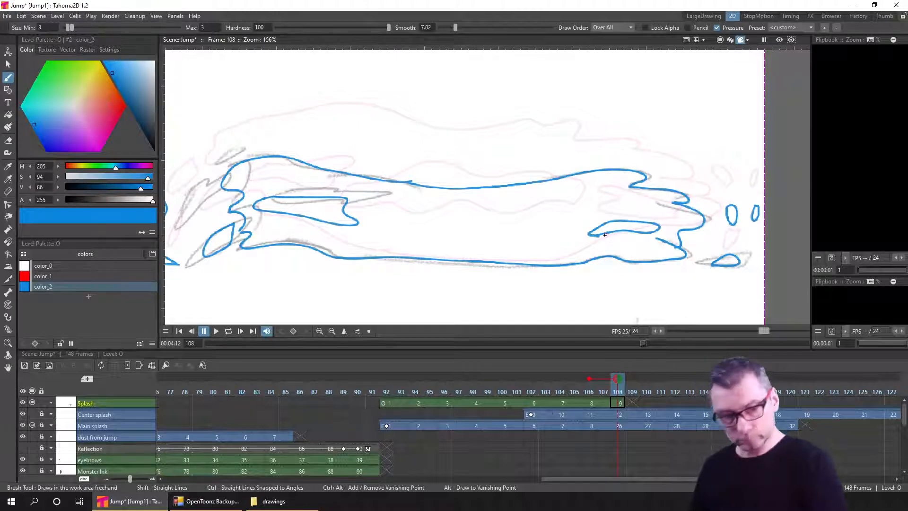
key("comma")
key("period")
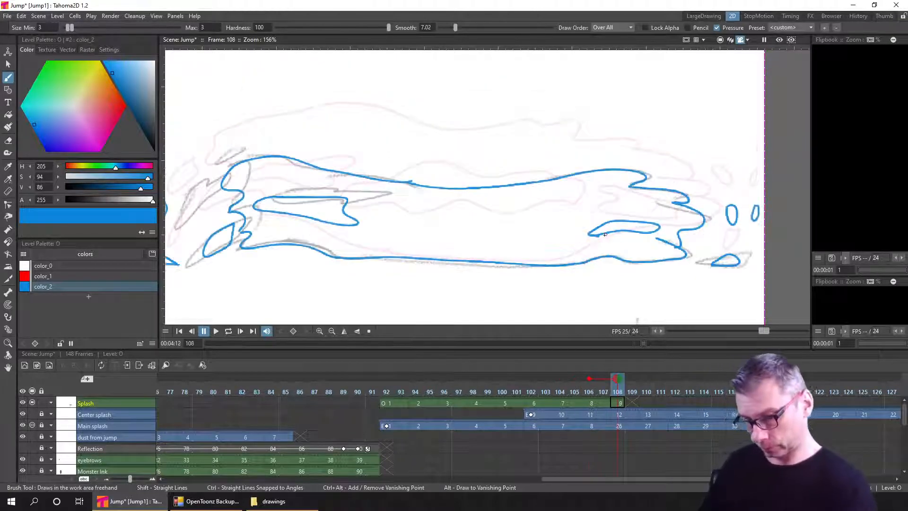
Limit the playback range to frames 85 through 121 and save the scene
left_click(285, 385)
right_click(285, 387)
left_click(334, 184)
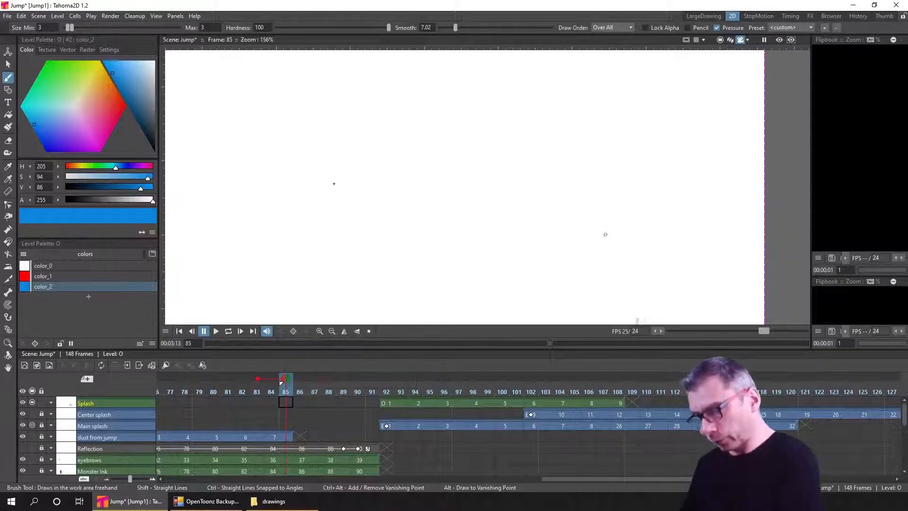
left_click(805, 392)
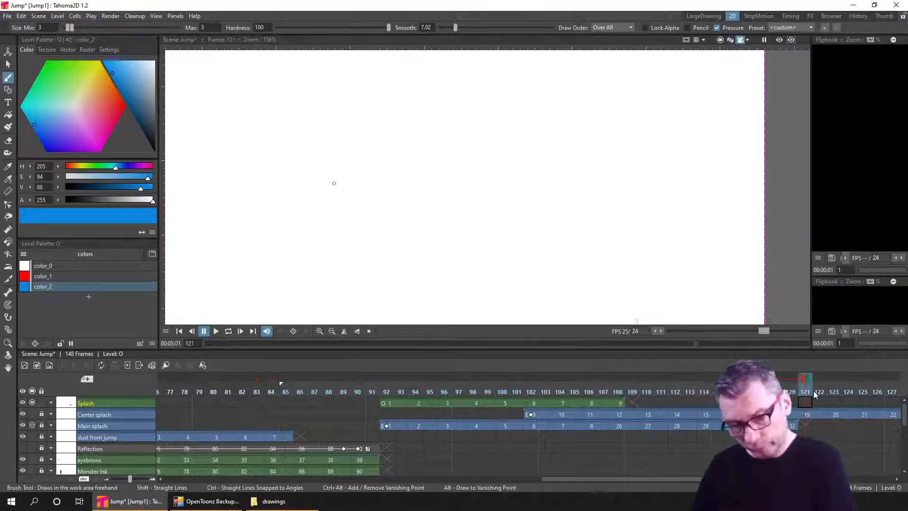
right_click(863, 394)
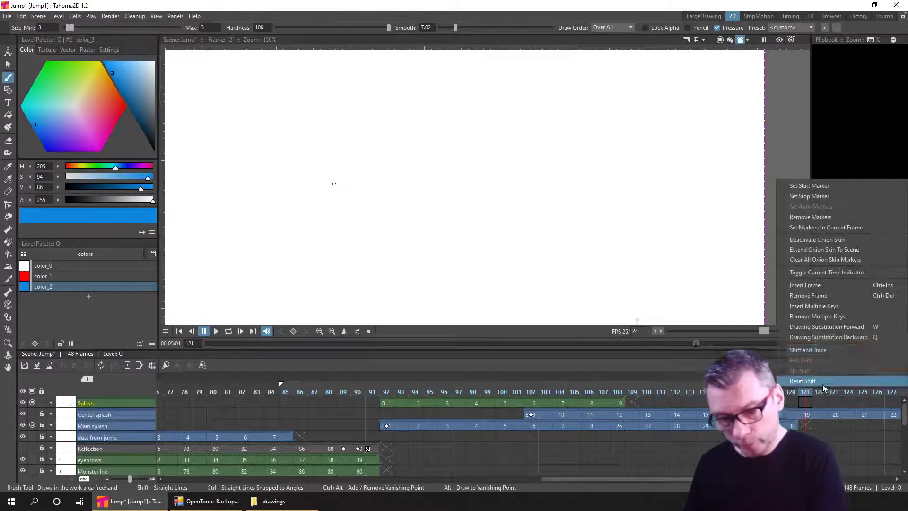
left_click(821, 196)
scroll(616, 213, "down", 5)
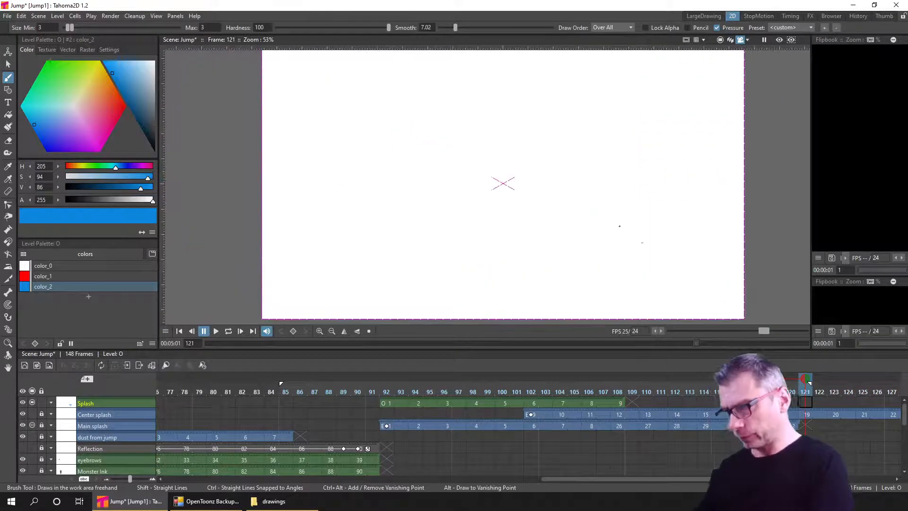
scroll(619, 226, "down", 1)
key("ctrl+s")
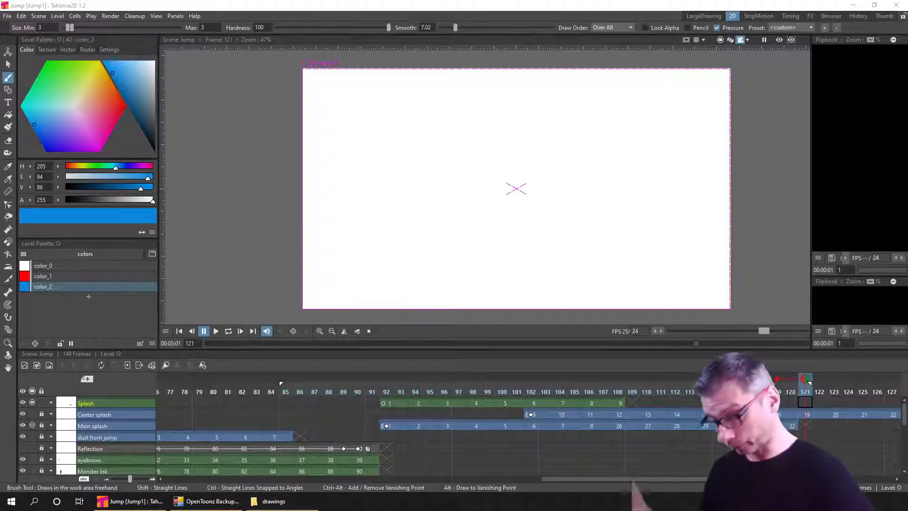
Play the marked range in a loop with the Main splash sketches hidden, stop it, and inspect the inked frame 108
left_click(179, 331)
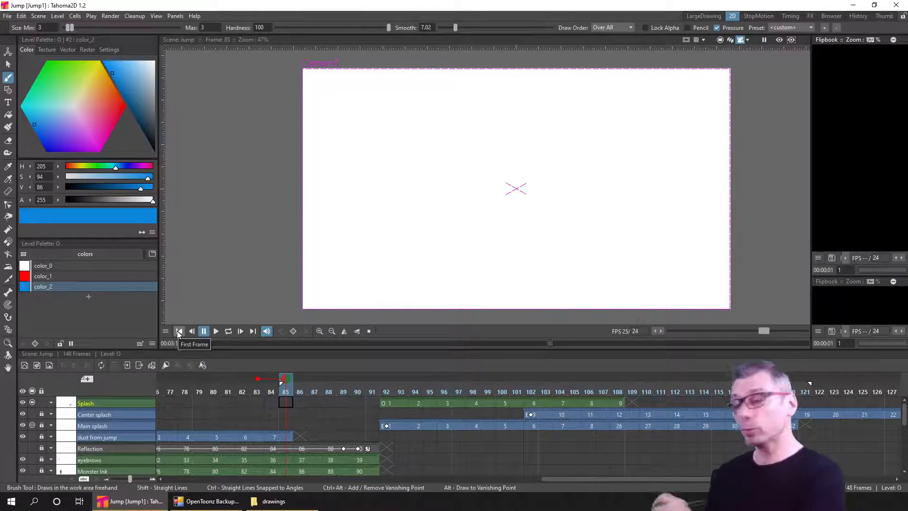
left_click(228, 332)
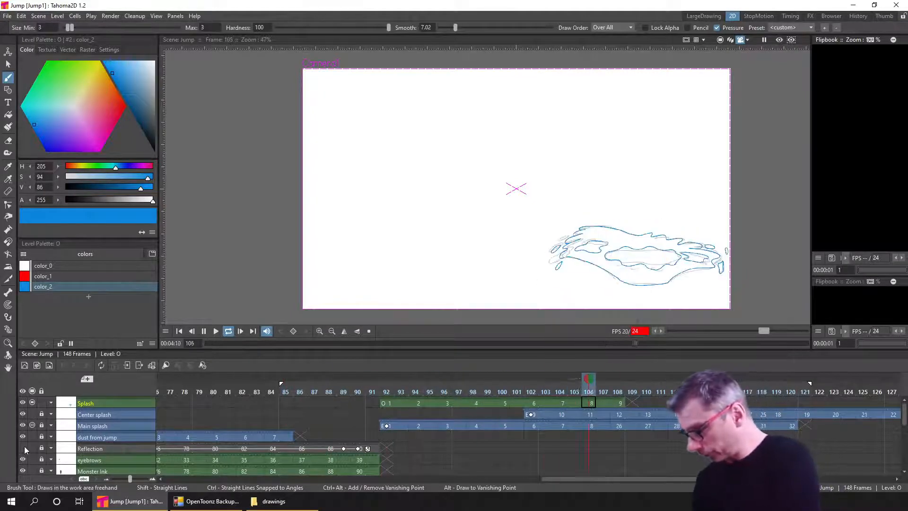
left_click(32, 425)
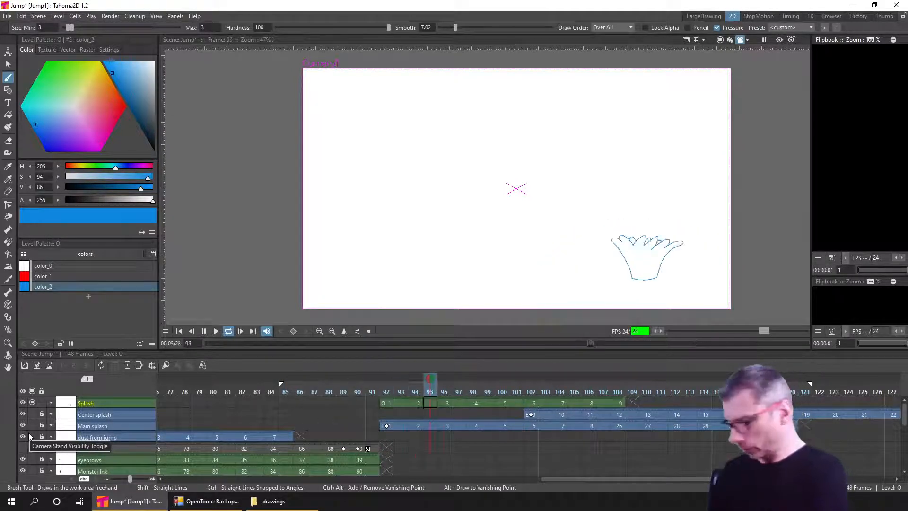
left_click(31, 435)
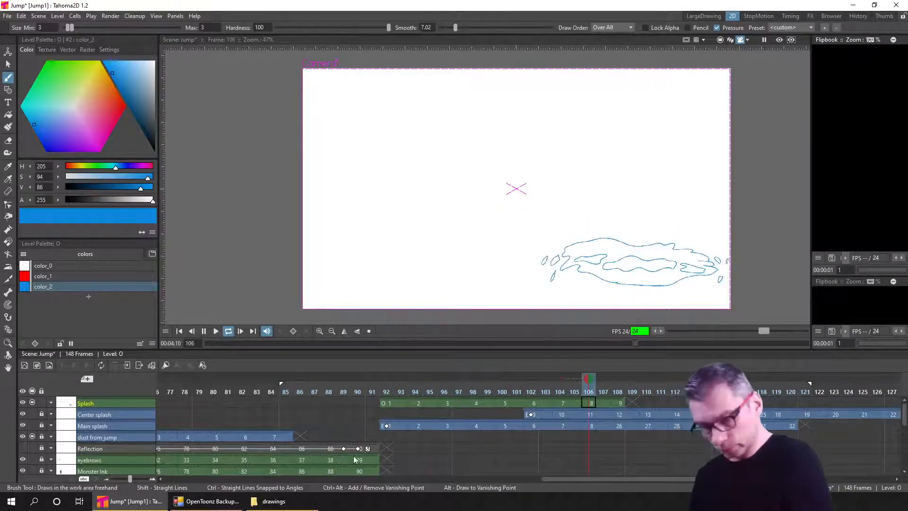
left_click(204, 332)
left_click(617, 398)
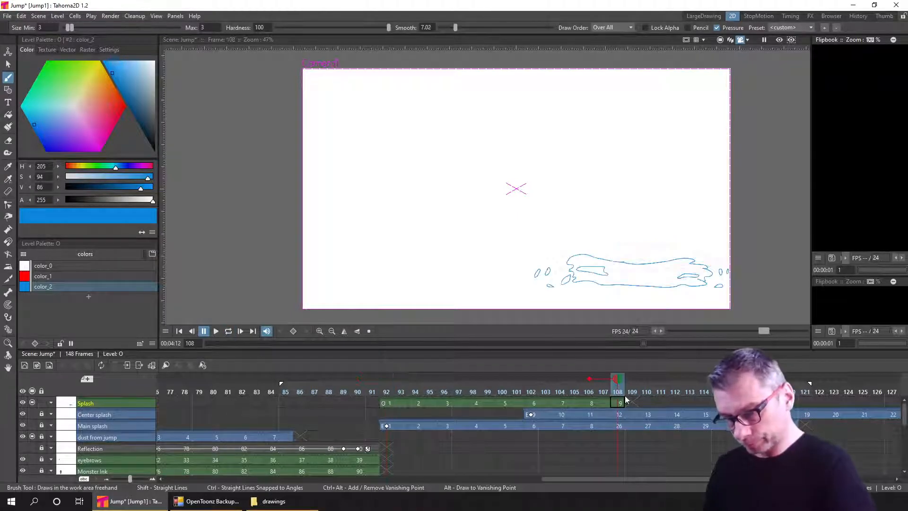
scroll(692, 283, "up", 2)
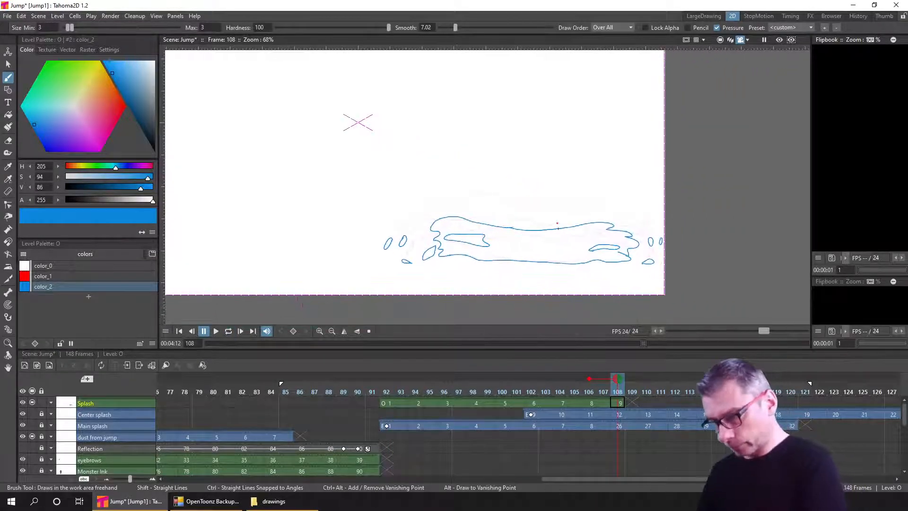
Show the Main splash sketches again, keep dust from jump and Center splash hidden, and select frame 110 of the Splash level
left_click(646, 403)
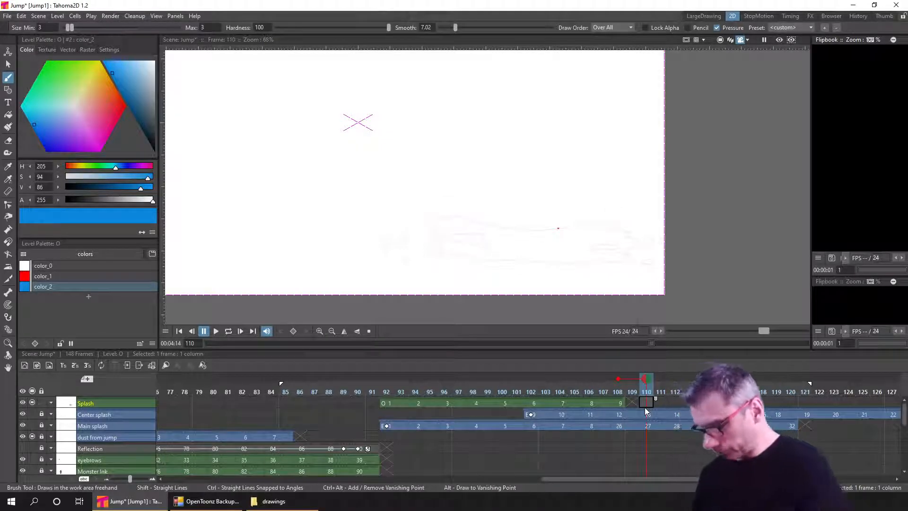
left_click(32, 436)
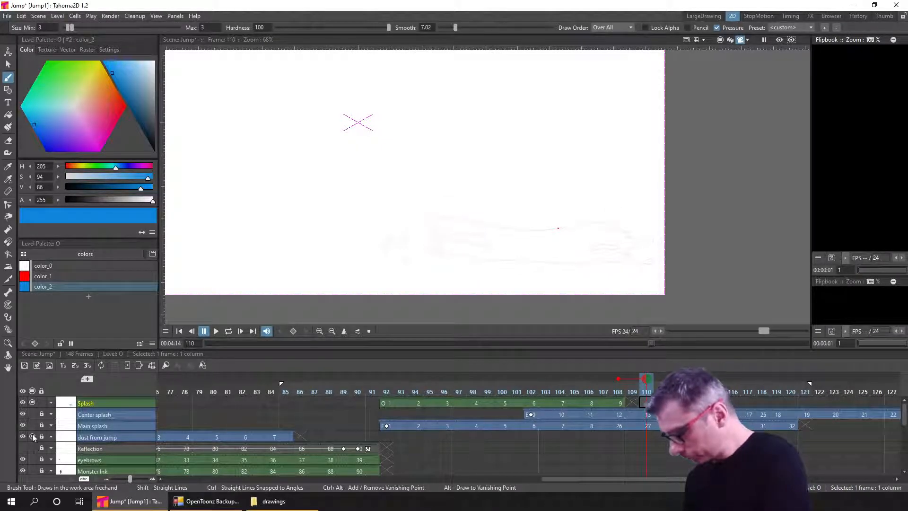
left_click(32, 425)
left_click(32, 413)
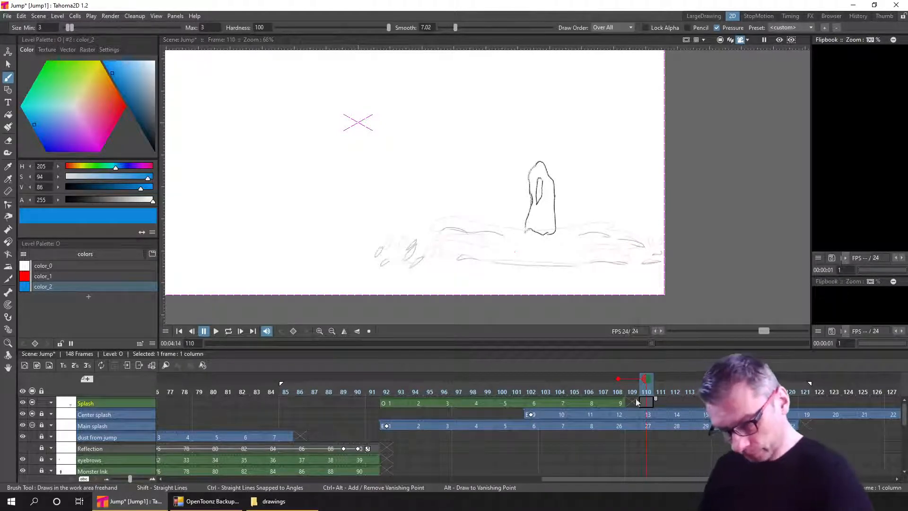
left_click(619, 390)
left_click(32, 415)
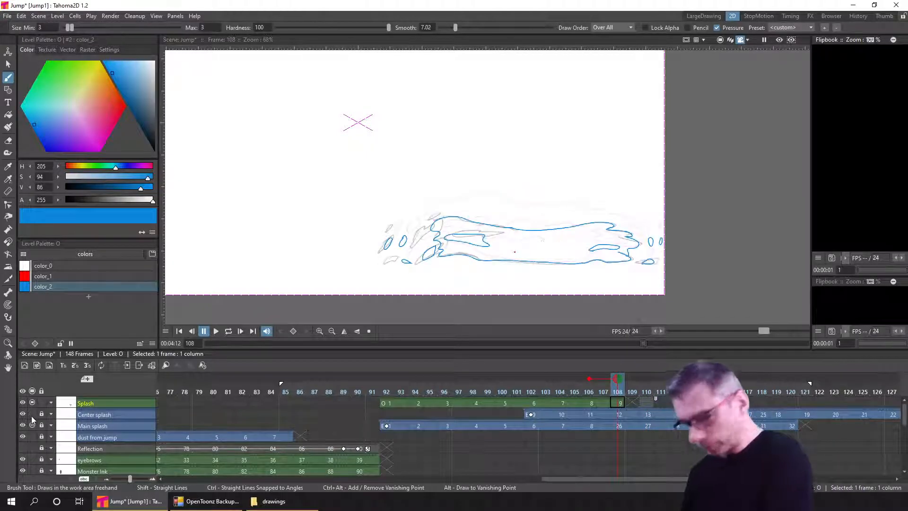
mouse_move(619, 389)
left_mouse_down()
mouse_move(597, 389)
mouse_move(644, 395)
left_mouse_up()
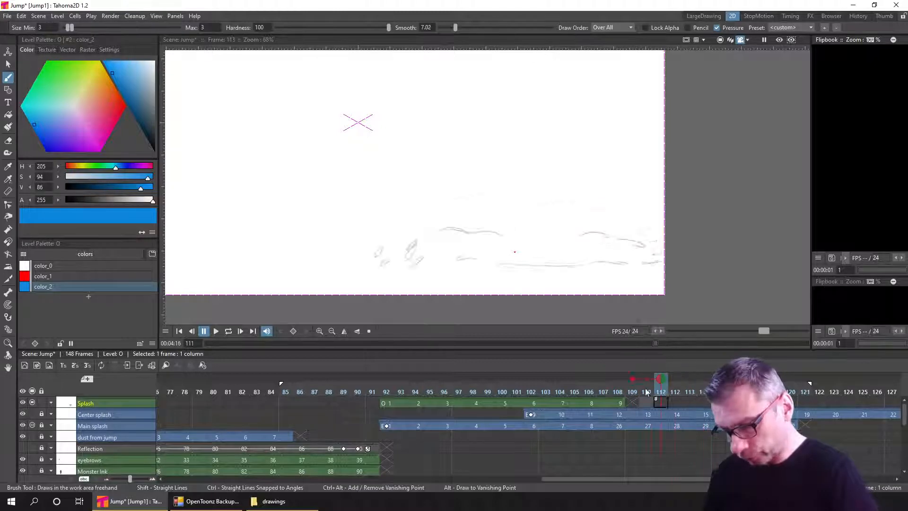
left_click(618, 403)
left_click(646, 402)
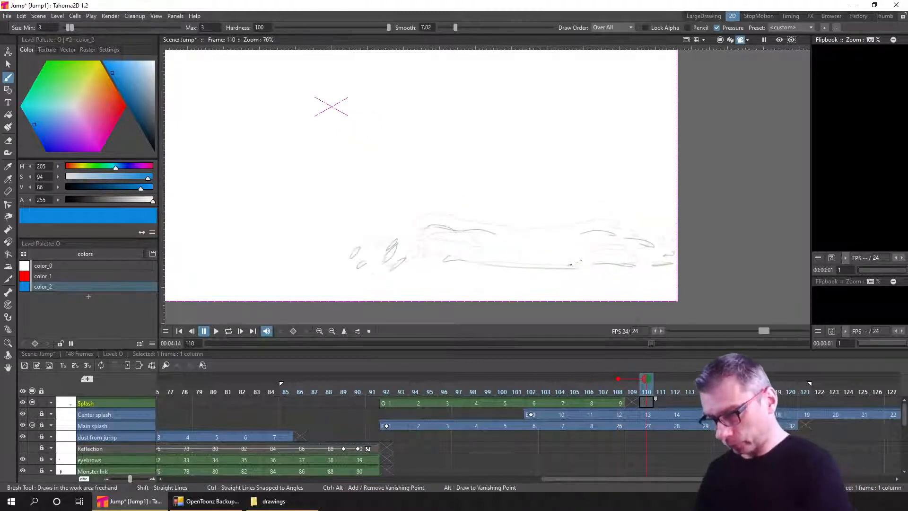
Draw the lower outline, the wavy upper outline and the pointed right edge of the splash on frame 110
scroll(559, 232, "up", 2)
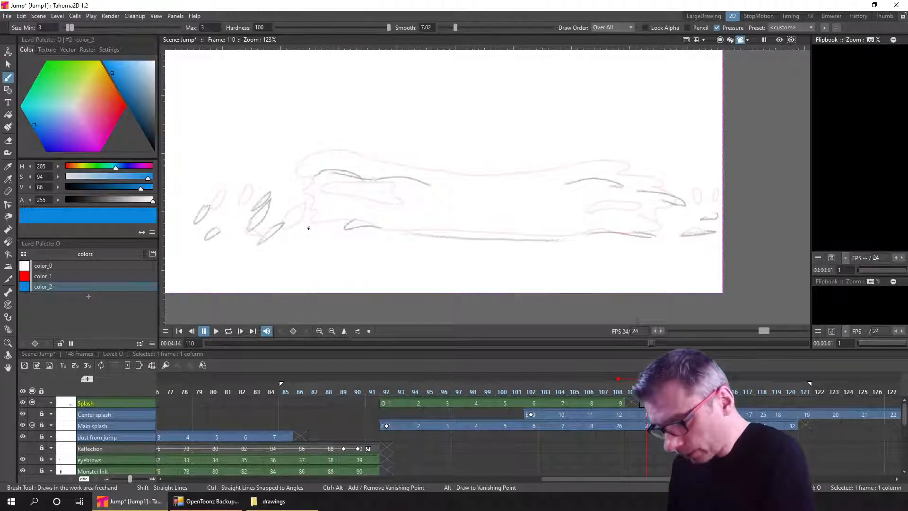
mouse_move(307, 231)
left_mouse_down()
mouse_move(560, 243)
mouse_move(673, 231)
left_mouse_up()
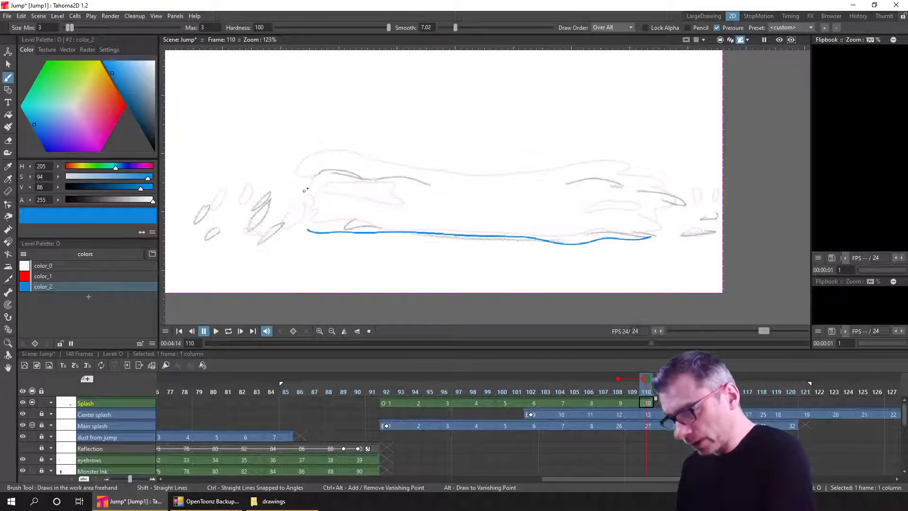
left_click_drag(295, 187, 318, 179)
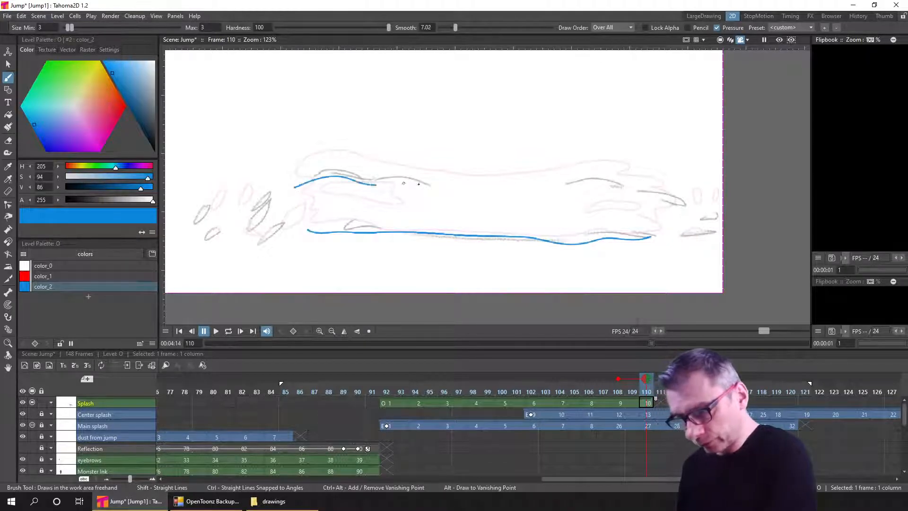
mouse_move(404, 183)
left_mouse_down()
mouse_move(494, 193)
mouse_move(565, 191)
left_mouse_up()
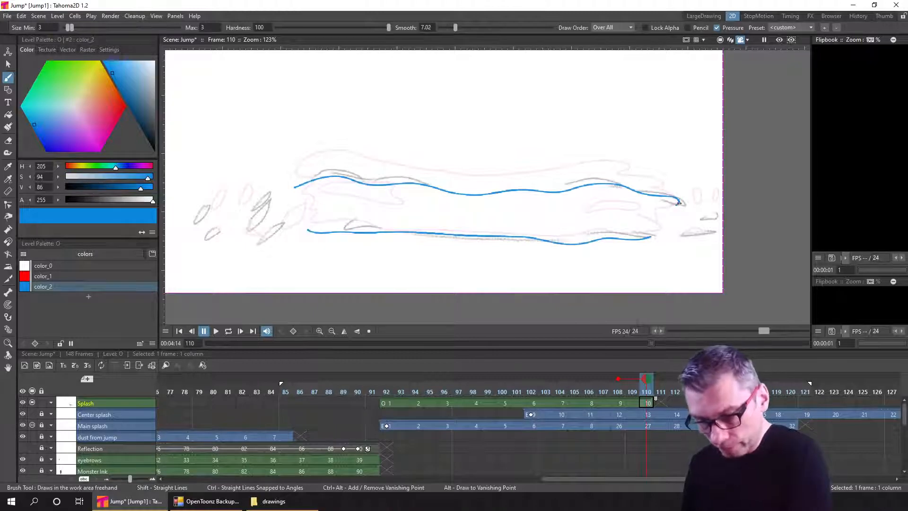
left_click_drag(678, 203, 683, 206)
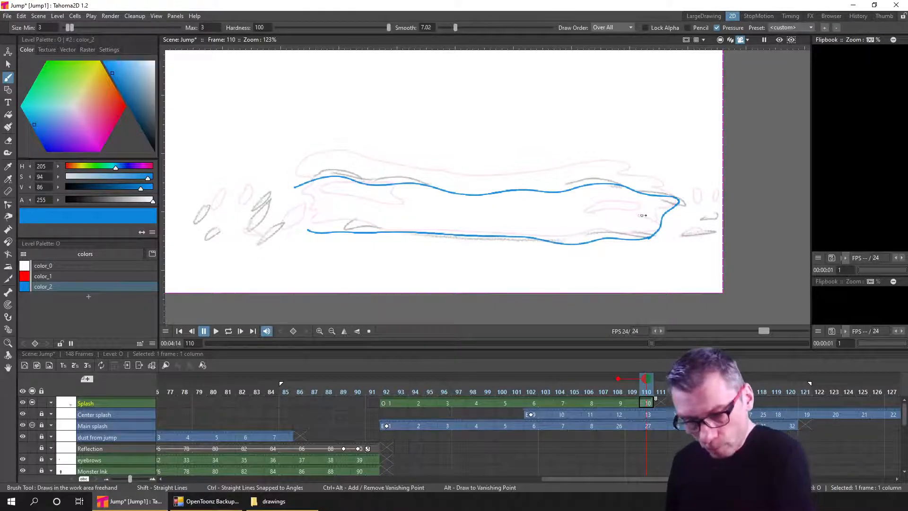
Draw an elongated opening inside the right end of the frame 110 splash, undoing and redrawing it to refine its shape
left_click_drag(592, 225, 642, 227)
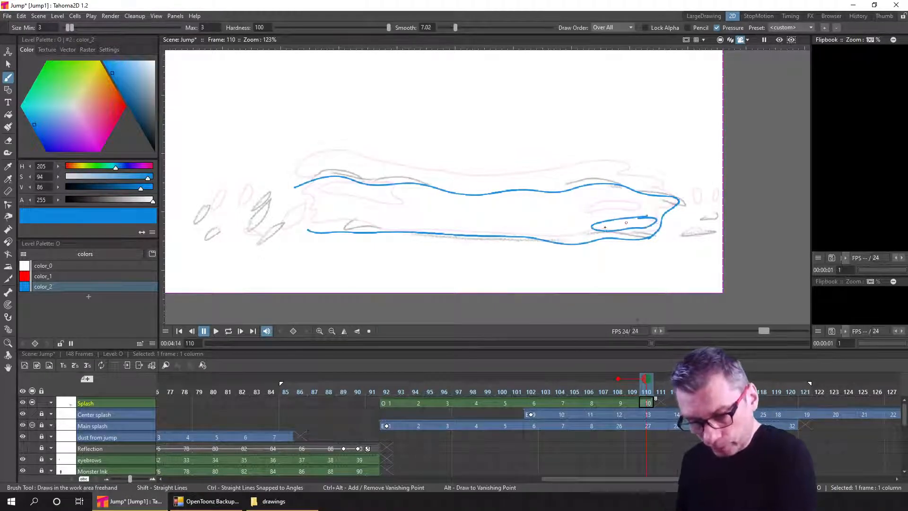
key("ctrl+z")
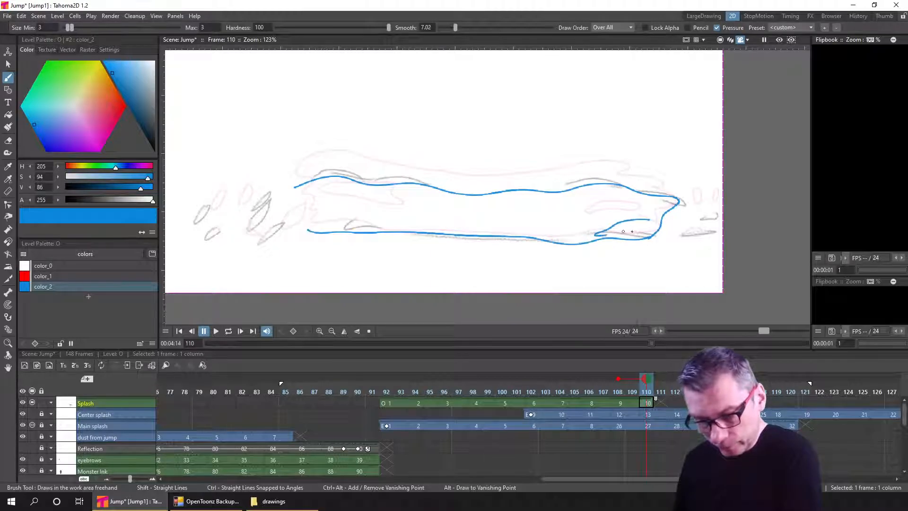
key("ctrl+z")
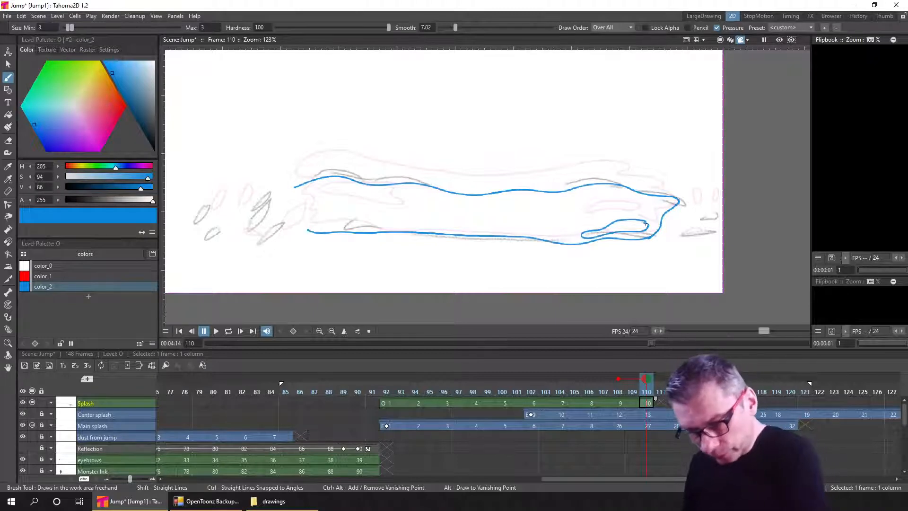
key("ctrl+z")
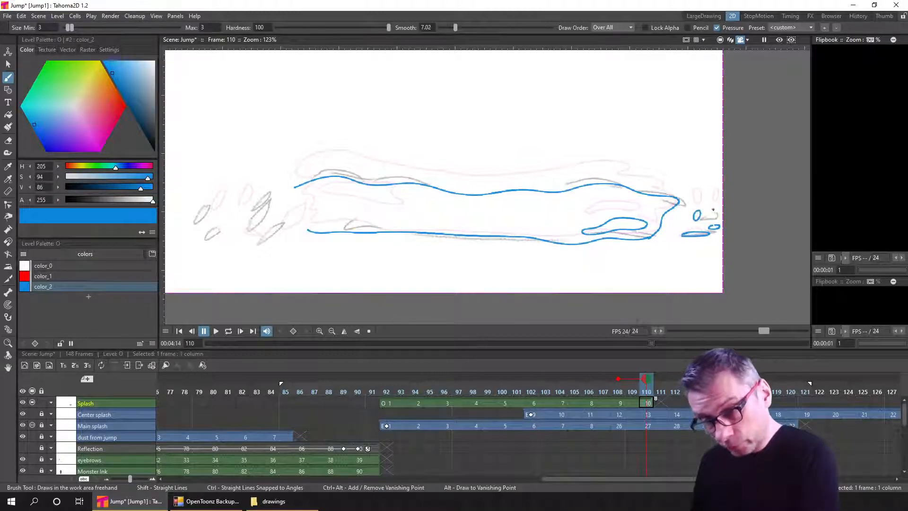
Finish the four small droplets beyond the right end on frame 110, close the splash's left edge, and save the scene
left_click_drag(710, 217, 718, 210)
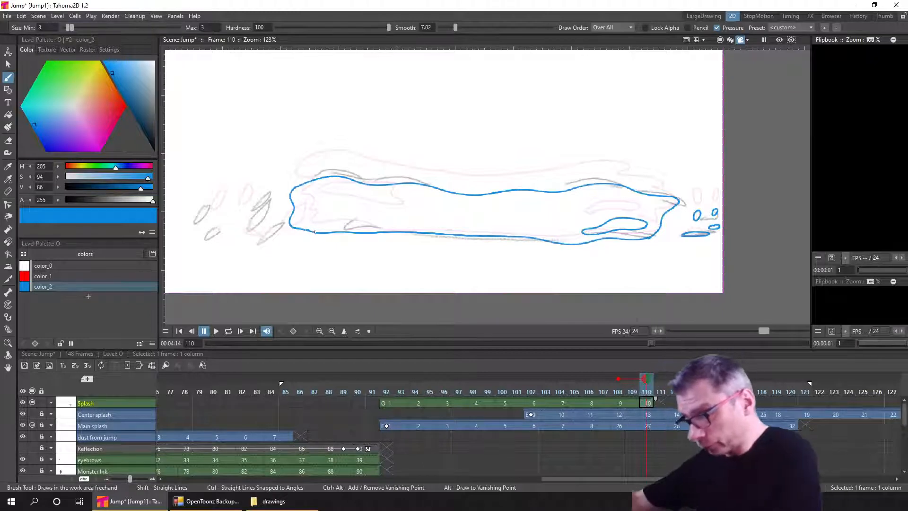
key("ctrl+s")
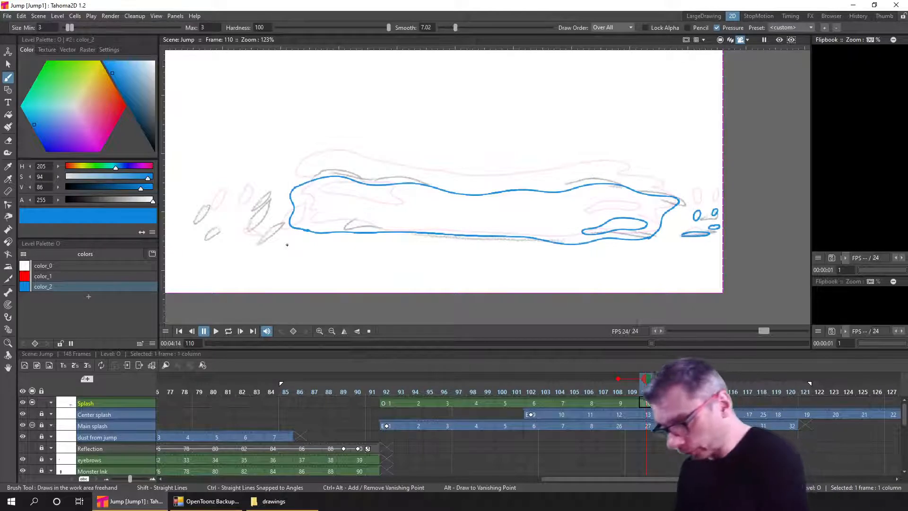
Hide the Main splash sketches and draw the droplets beyond the left end of the splash on frame 110
left_click(32, 425)
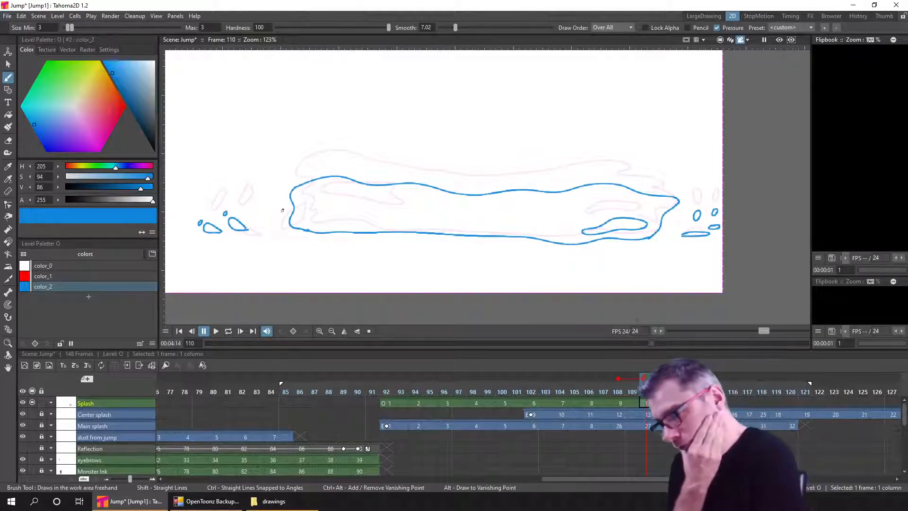
left_click_drag(281, 213, 285, 203)
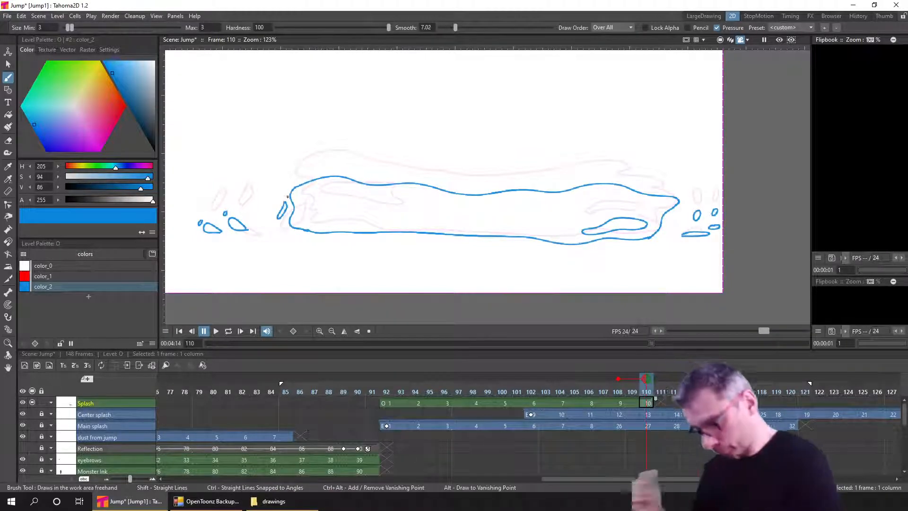
Save the scene and draw the splash's lower outline and lower right curve on Splash frame 112 as separate wavy strokes
left_click(680, 405)
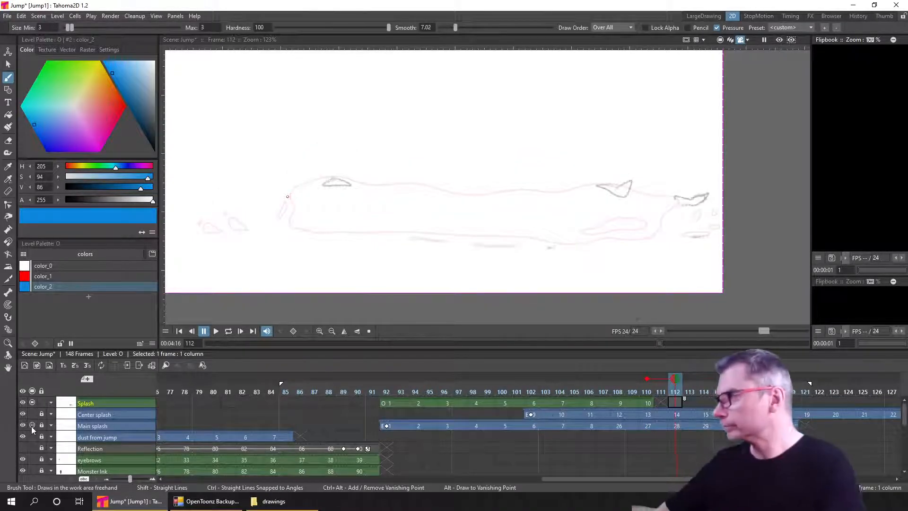
key("ctrl+s")
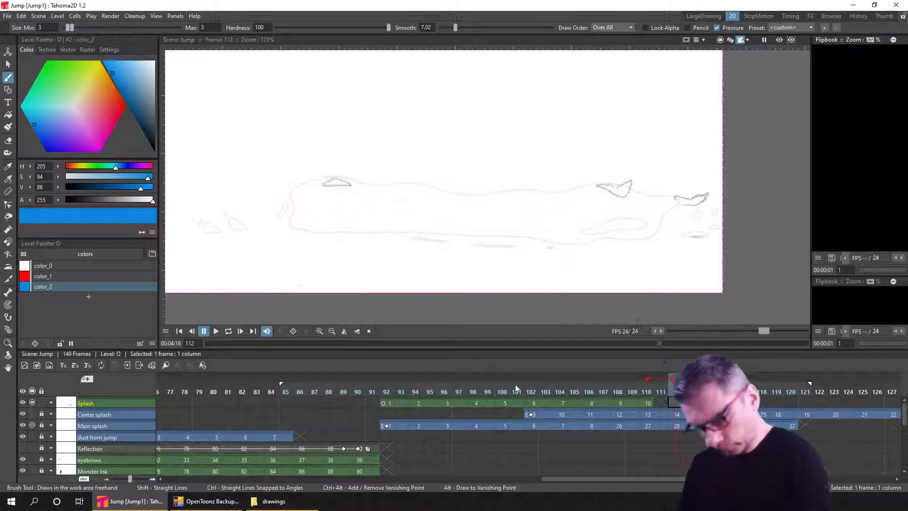
mouse_move(619, 391)
left_mouse_down()
mouse_move(552, 393)
mouse_move(678, 398)
left_mouse_up()
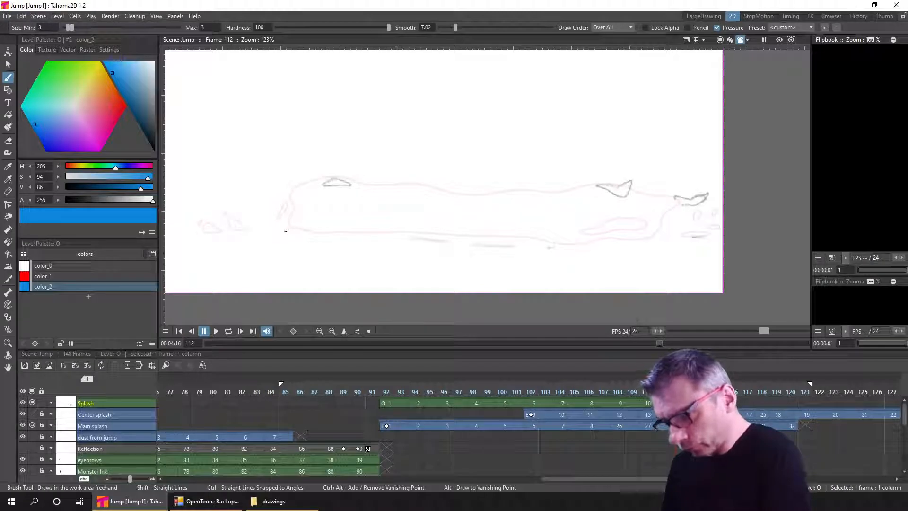
left_click_drag(289, 230, 442, 240)
mouse_move(459, 240)
left_mouse_down()
mouse_move(622, 247)
mouse_move(674, 222)
left_mouse_up()
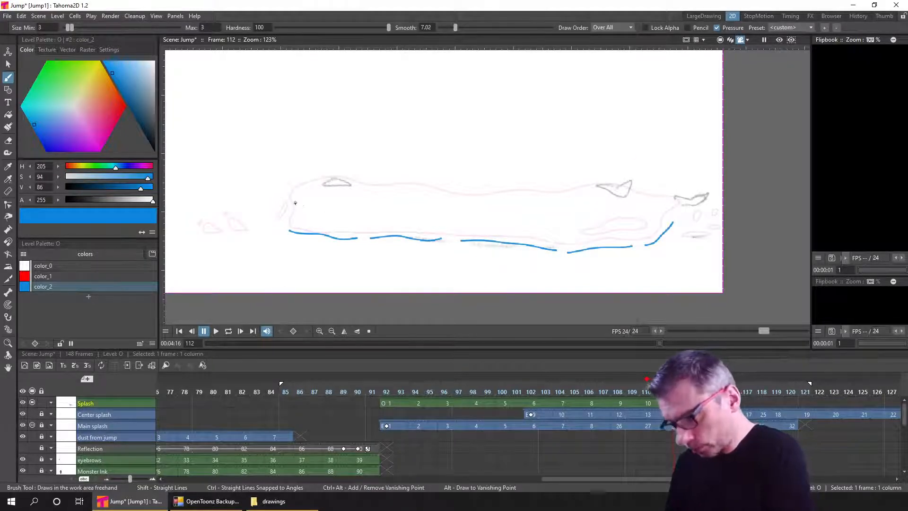
Draw the broken wavy upper outline and the rounded left and right ends of the splash on frame 112
left_click_drag(294, 203, 430, 205)
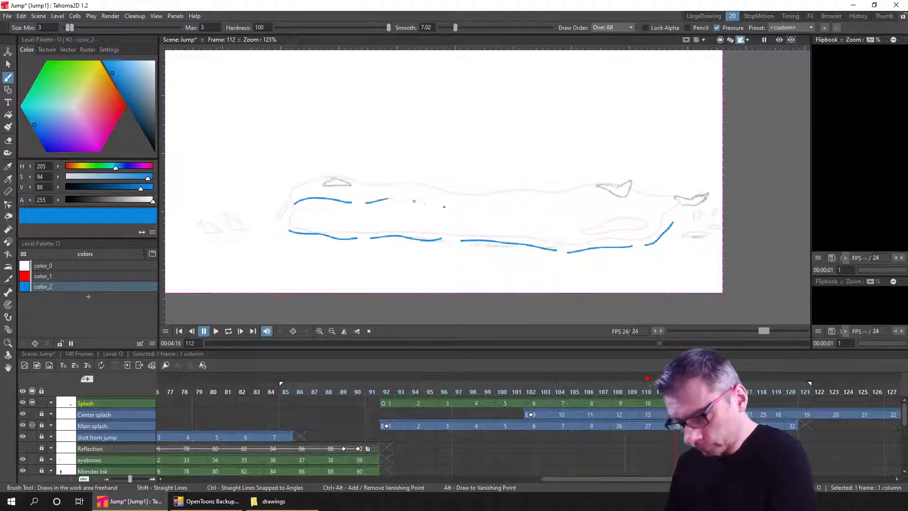
left_click_drag(287, 207, 279, 226)
left_click_drag(675, 215, 649, 203)
key("ctrl+z")
left_click_drag(450, 205, 618, 202)
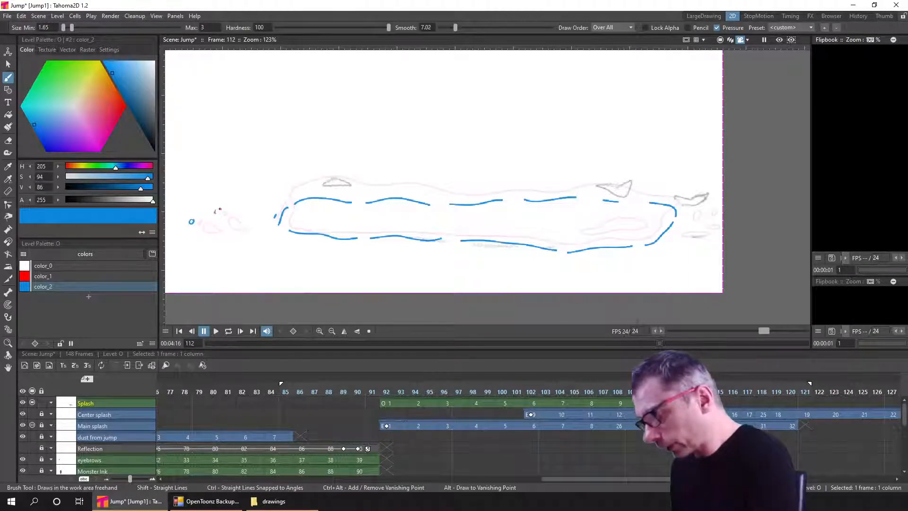
Draw tiny round droplets beyond both ends of the frame 112 splash and save the scene
left_click_drag(216, 211, 215, 210)
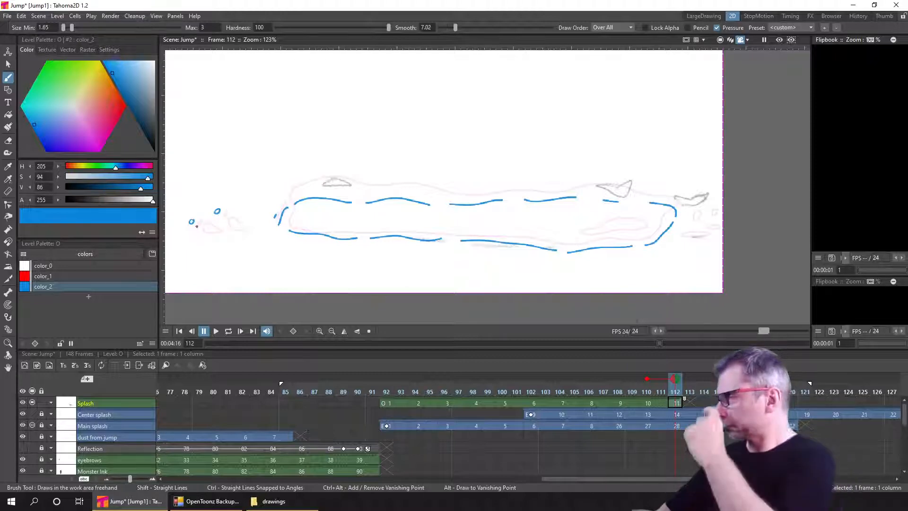
key("ctrl+s")
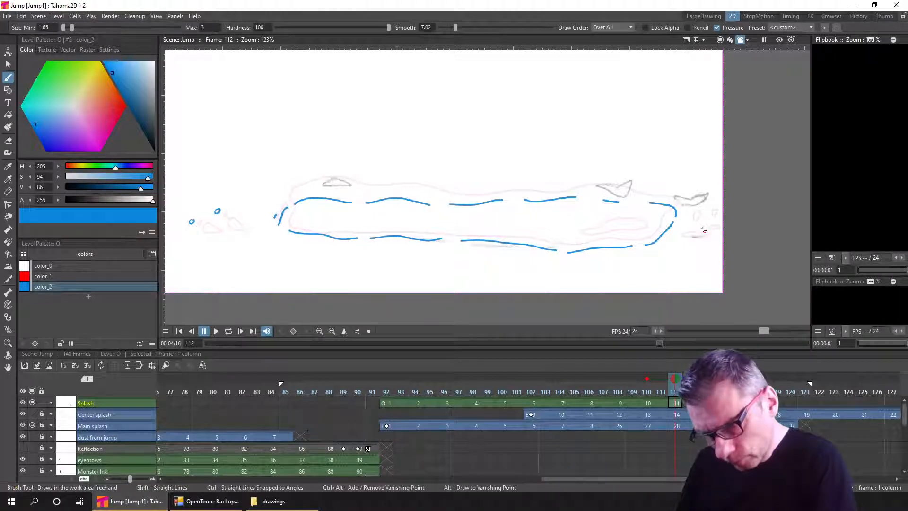
left_click_drag(705, 227, 706, 228)
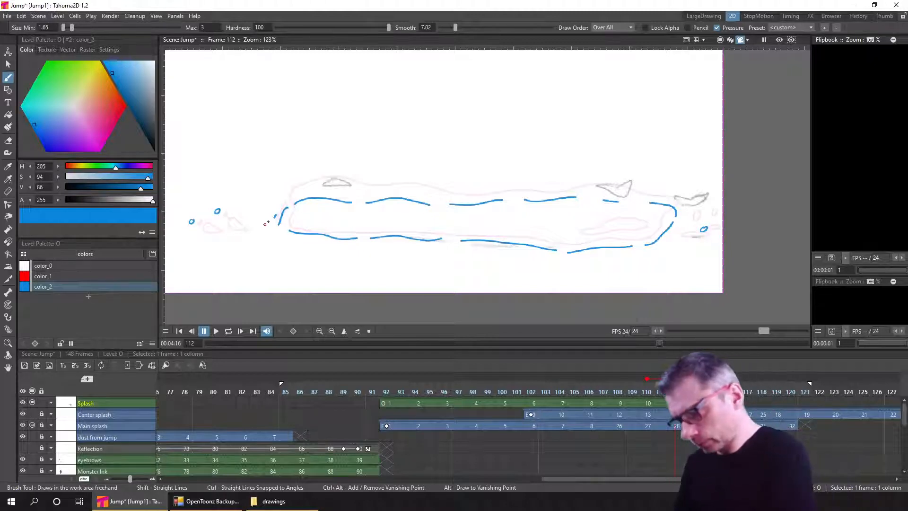
Add short thin ripple strokes over the gaps in the upper outline and beneath the lower outline on frame 112
left_click_drag(352, 197, 366, 198)
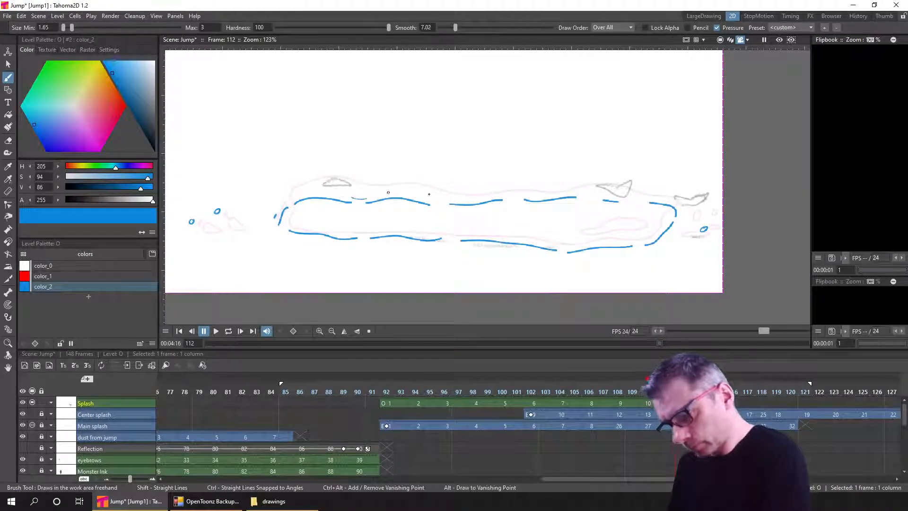
left_click_drag(431, 200, 446, 200)
left_click_drag(505, 197, 518, 197)
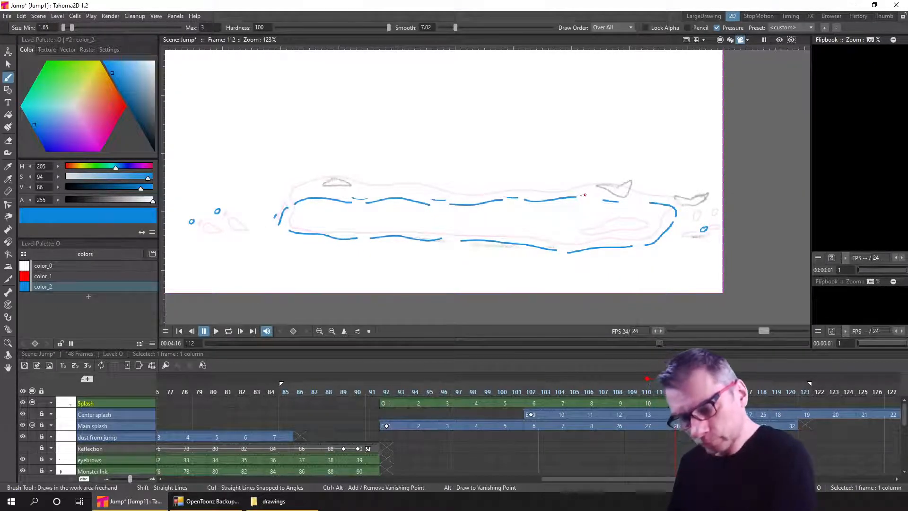
left_click_drag(582, 195, 638, 201)
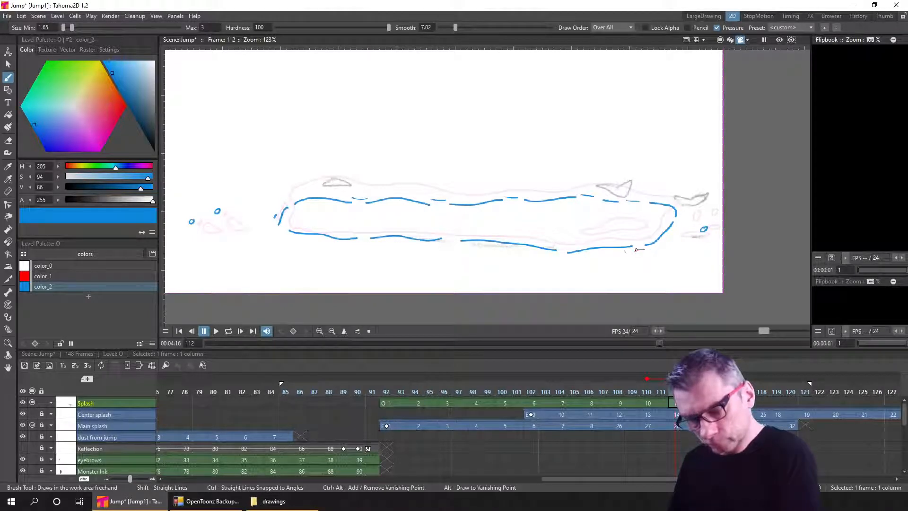
left_click_drag(644, 250, 596, 253)
left_click_drag(518, 247, 345, 245)
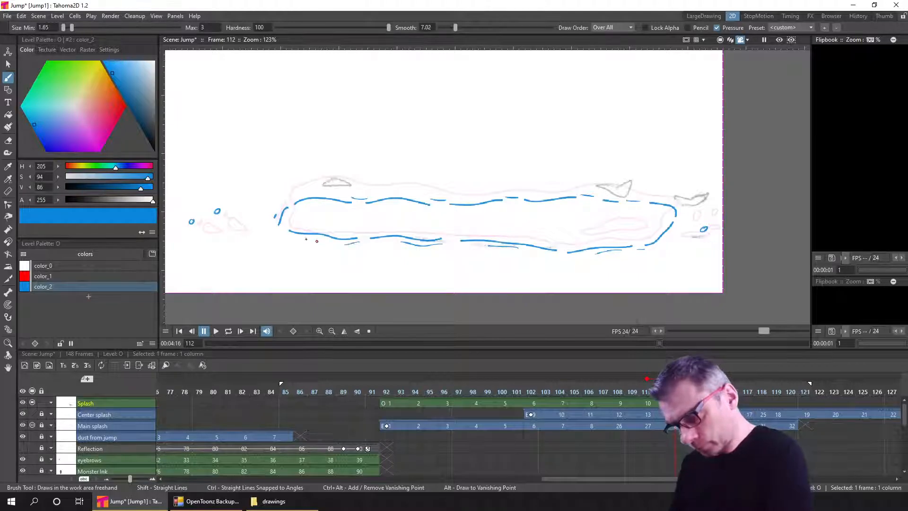
Draw the dissolving splash outline with shorter separate strokes on frame 114, flipping back through the earlier drawings to compare the motion
left_click(706, 402)
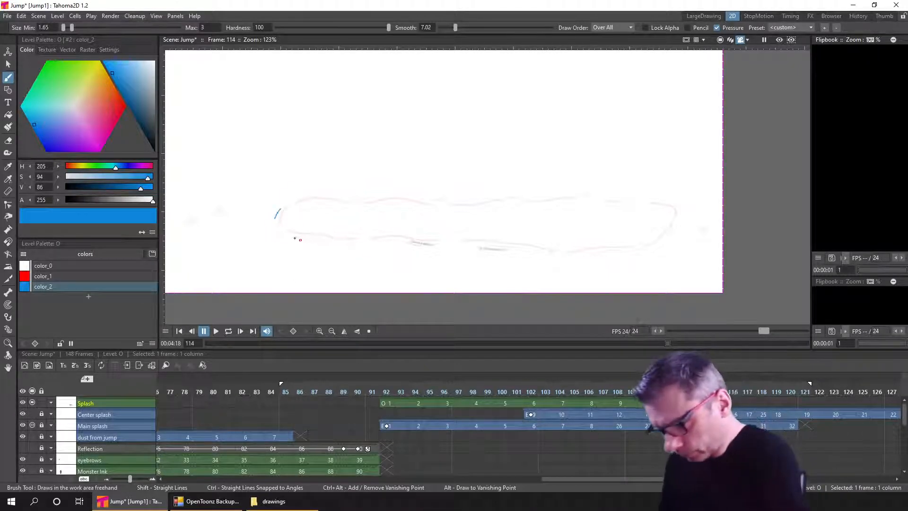
left_click_drag(283, 232, 543, 253)
mouse_move(614, 253)
left_mouse_down()
mouse_move(677, 228)
mouse_move(679, 213)
left_mouse_up()
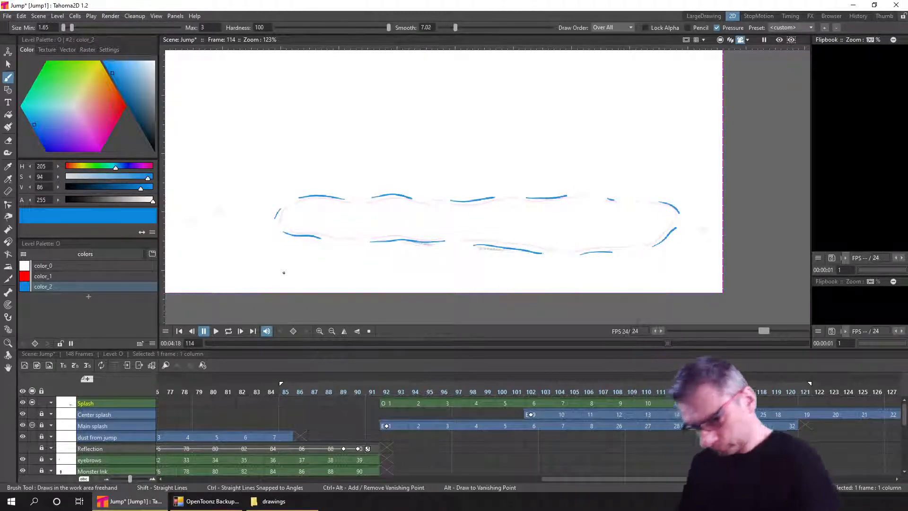
key("comma")
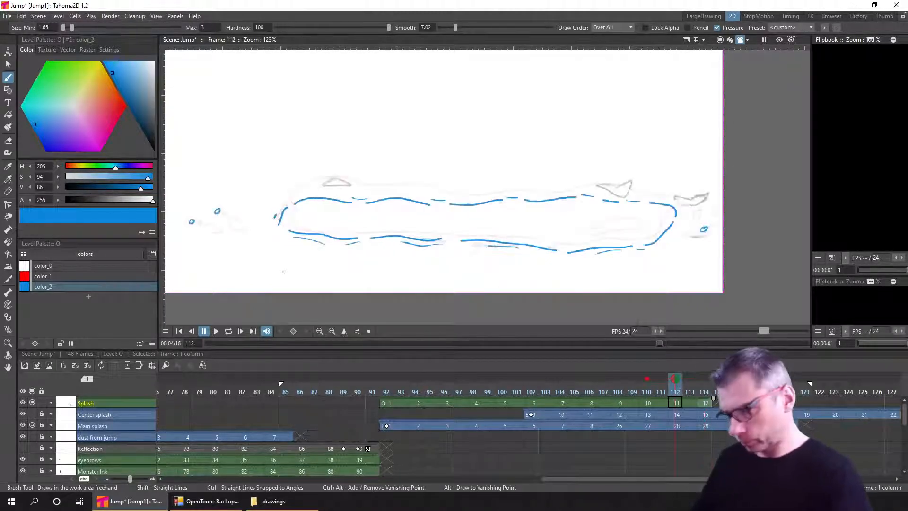
key("comma")
key("period")
key("period")
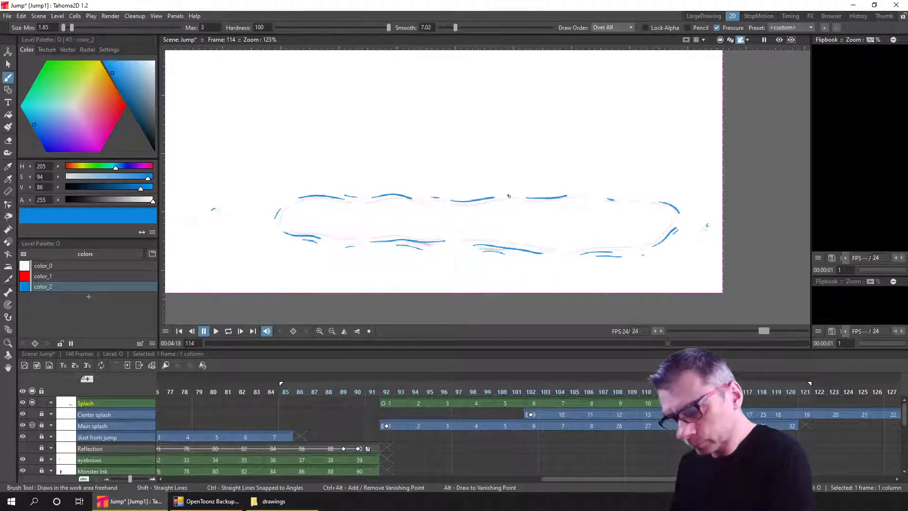
Draw the fading splash on frame 116 as short, widely spaced dashes along its upper, lower and end contours
key("Right")
key("Right")
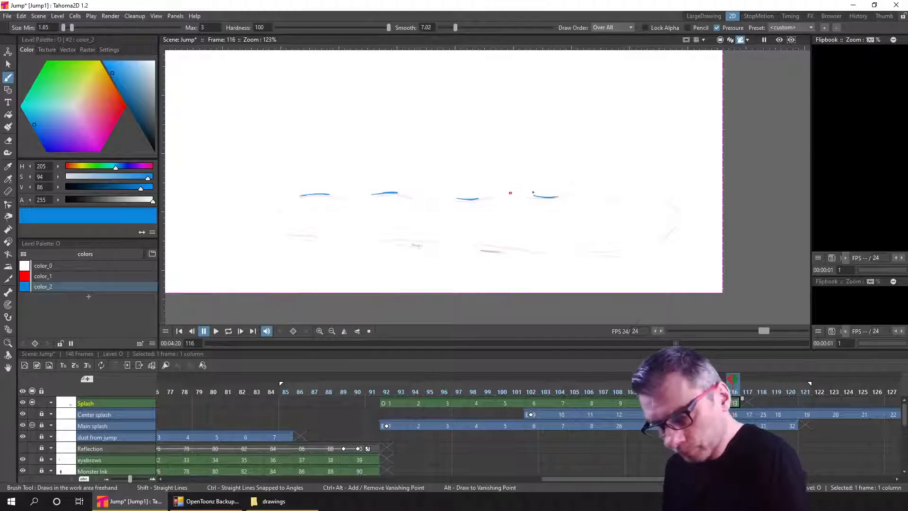
left_click_drag(610, 198, 627, 197)
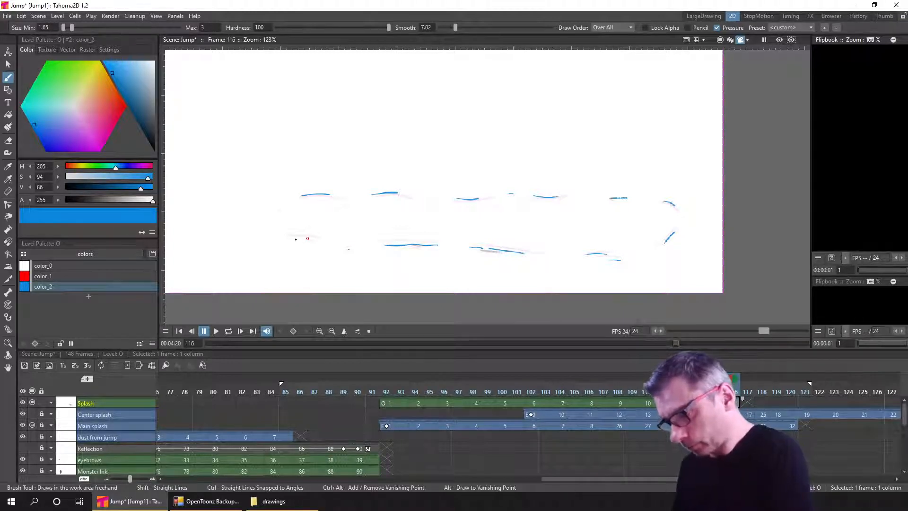
left_click_drag(271, 209, 273, 216)
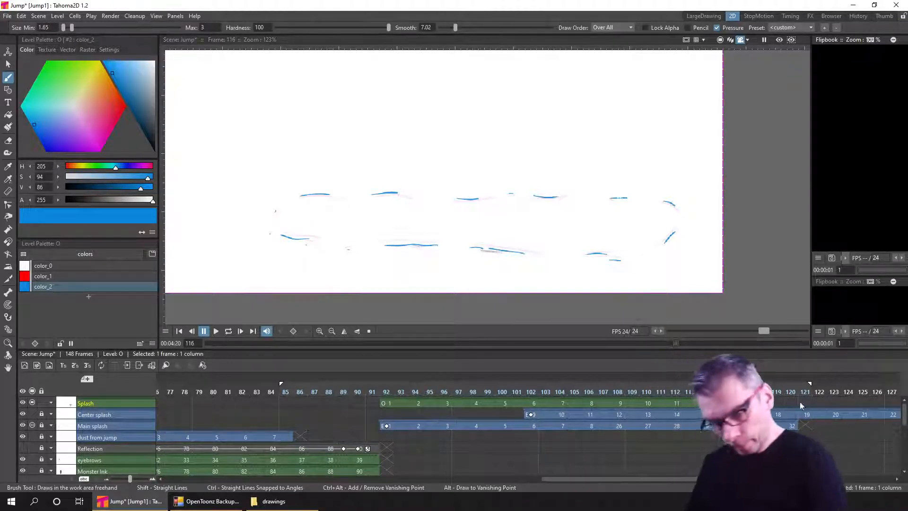
Draw even shorter dashes around the splash contour on frame 118, working from the upper edge to the lower edge, and save the scene partway
left_click(762, 403)
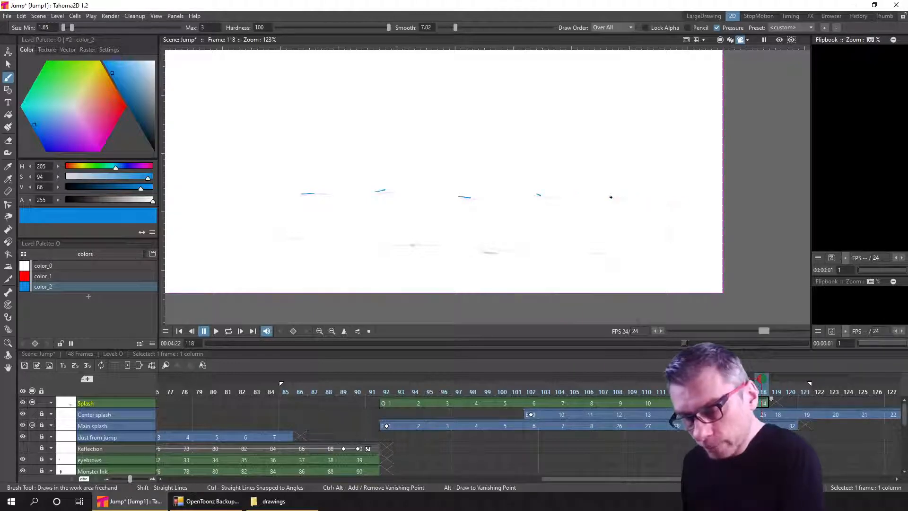
left_click_drag(664, 198, 673, 201)
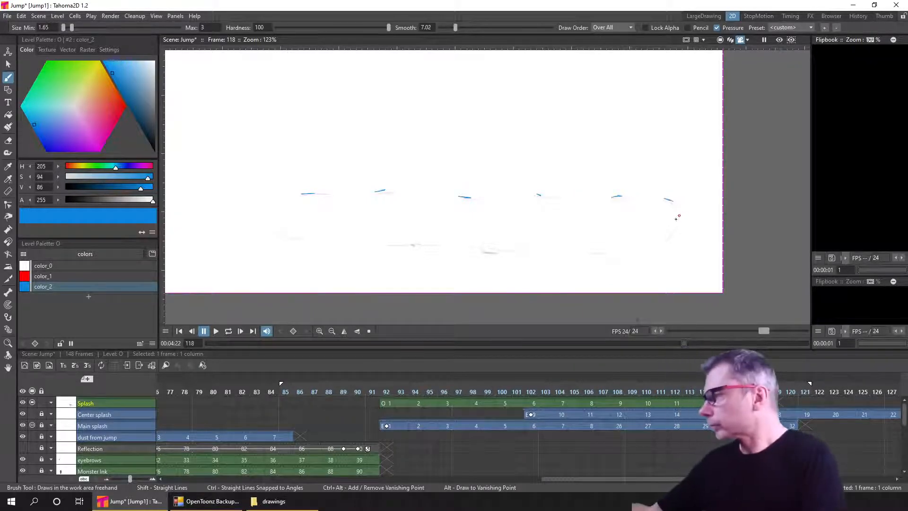
key("ctrl+s")
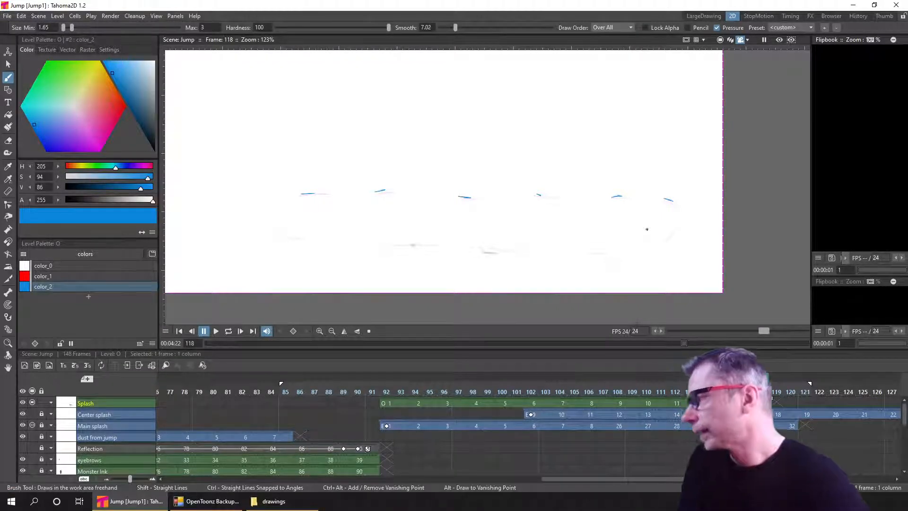
left_click_drag(676, 234, 671, 239)
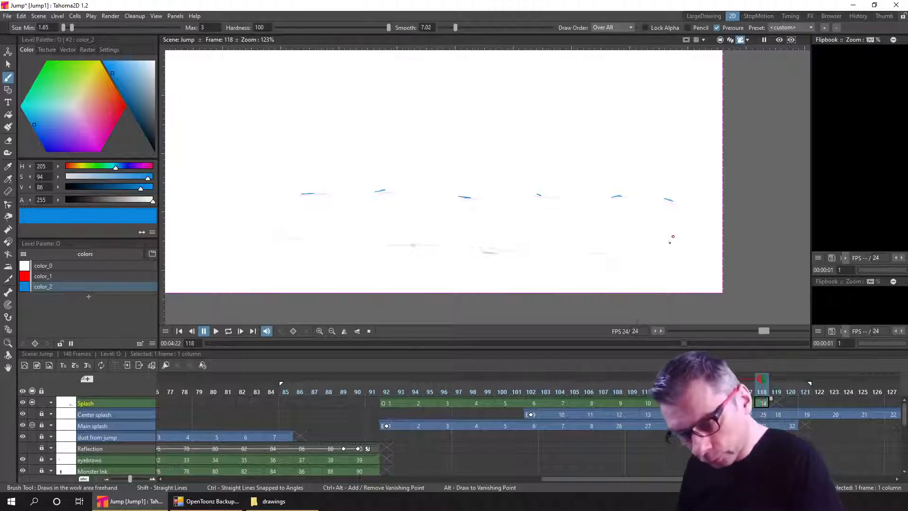
left_click_drag(597, 256, 602, 256)
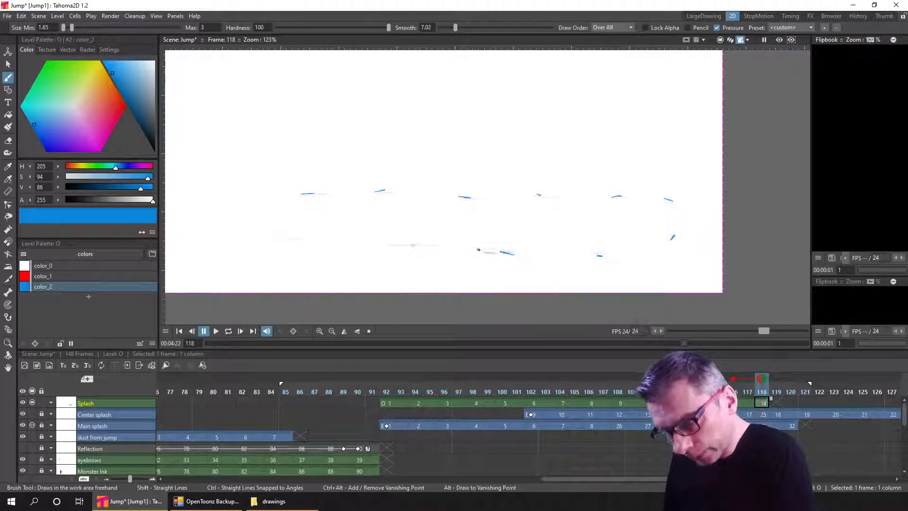
left_click_drag(389, 248, 420, 247)
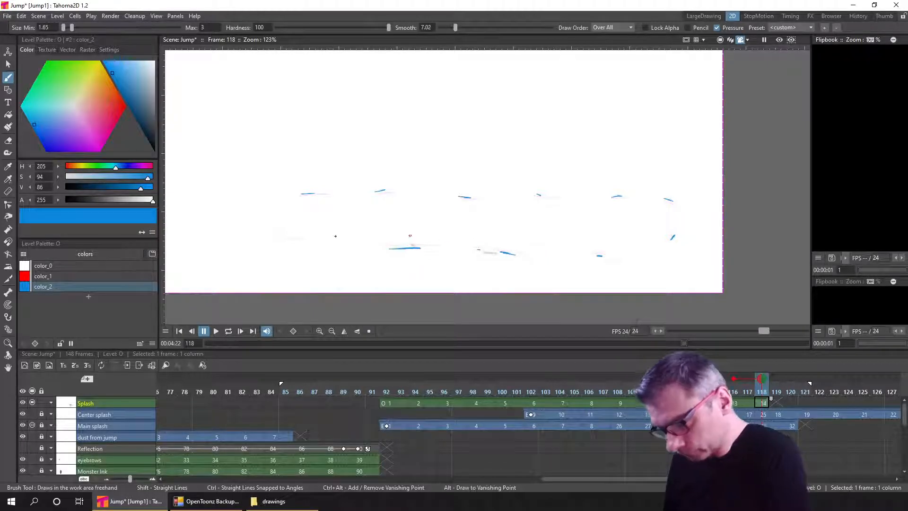
left_click_drag(282, 237, 304, 241)
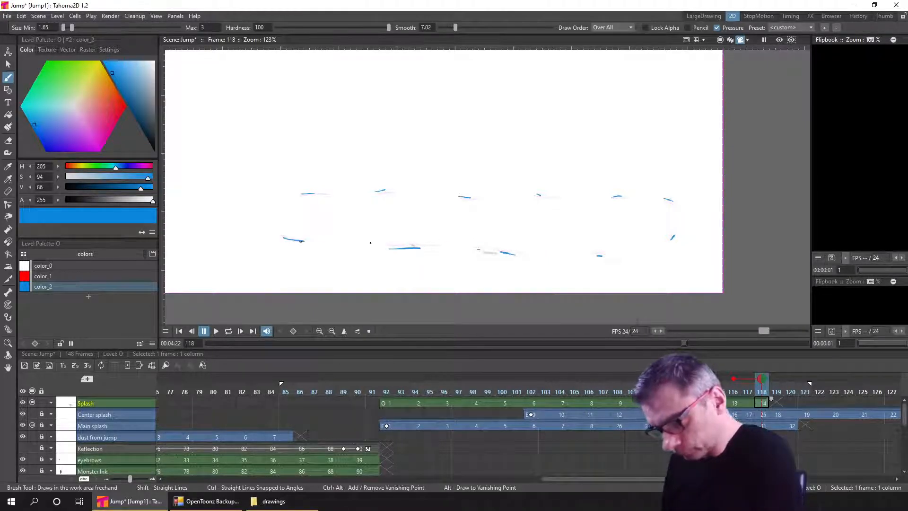
Draw the few remaining small dashes of the splash on frame 120, undoing a stroke along the lower edge
left_click(791, 402)
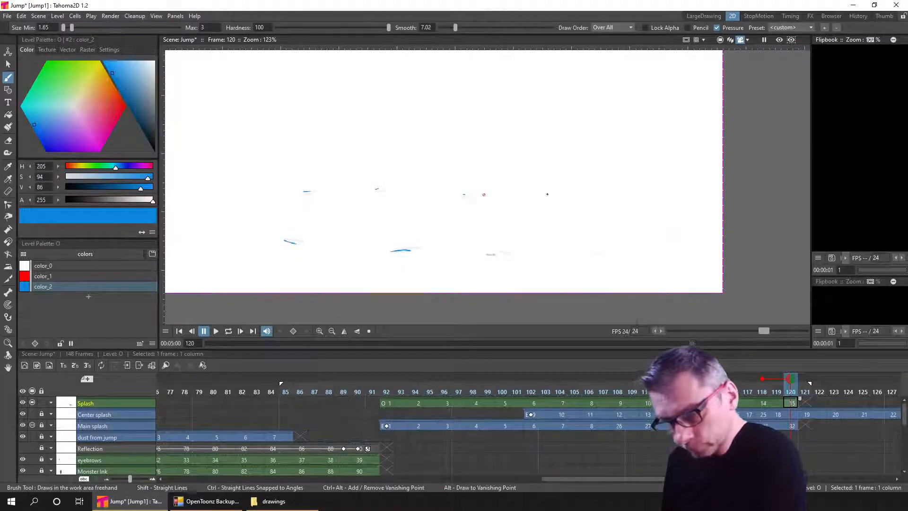
left_click_drag(612, 196, 617, 195)
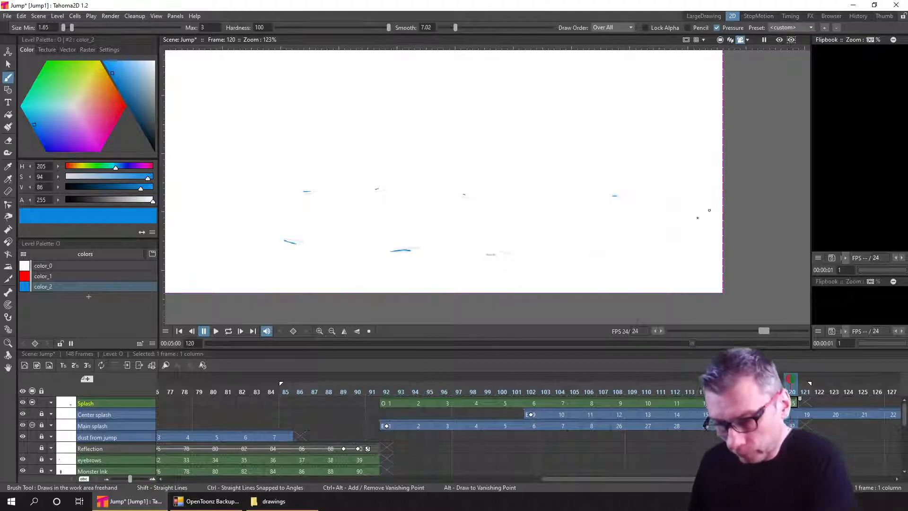
left_click_drag(677, 235, 674, 239)
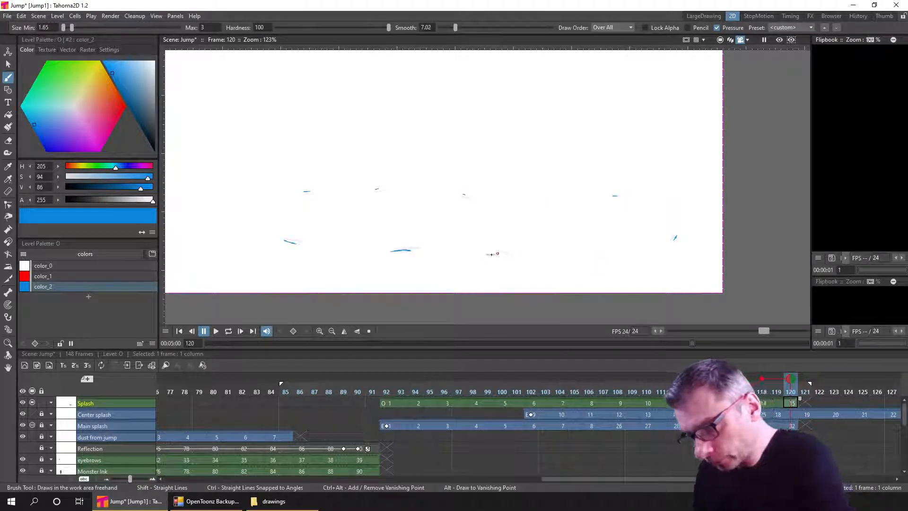
left_click_drag(490, 254, 502, 255)
key("ctrl+z")
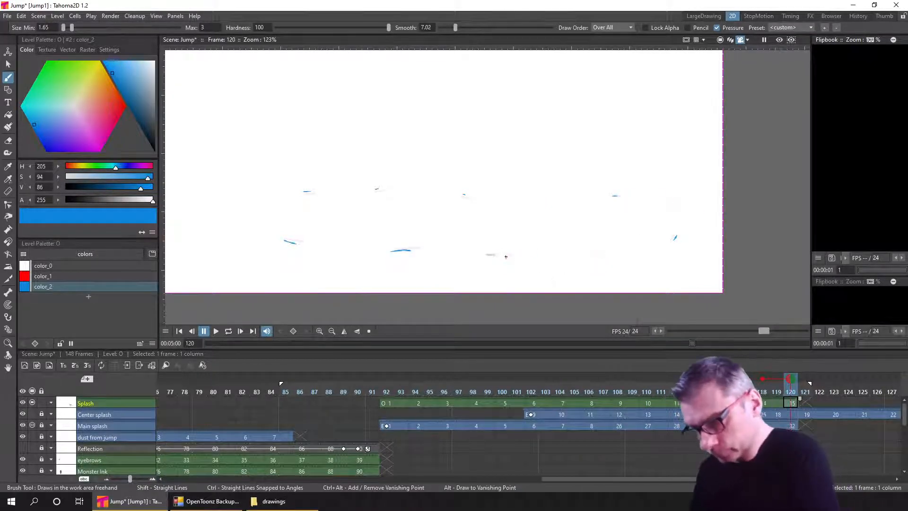
Draw the last tiny dashes of the dissolving splash contour on frames 122 and 124
left_click(822, 403)
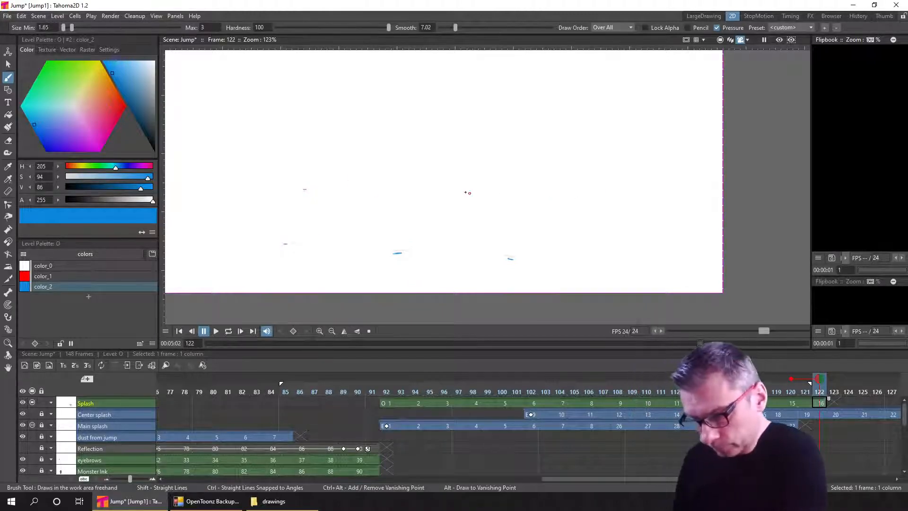
left_click_drag(610, 194, 616, 196)
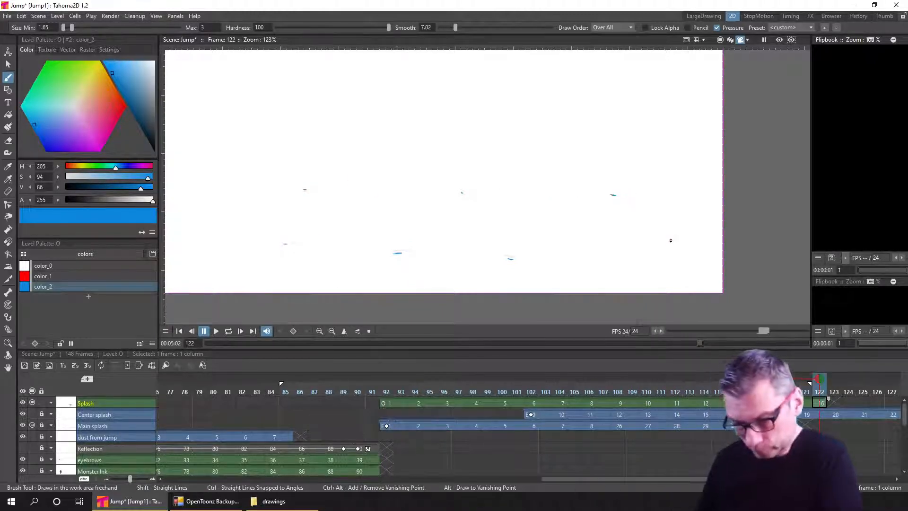
left_click(849, 403)
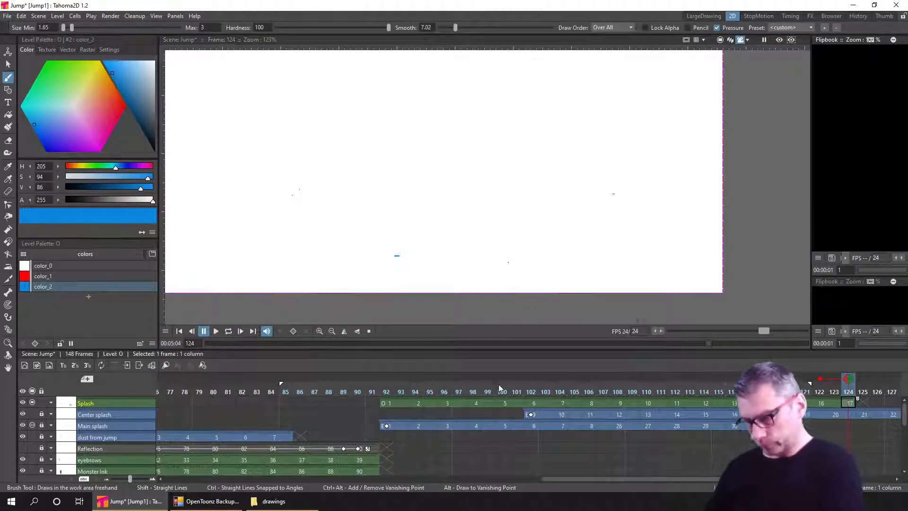
Play the splash animation in a loop and flip between the drawings around frames 110 to 113 to check the droplets
left_click(204, 333)
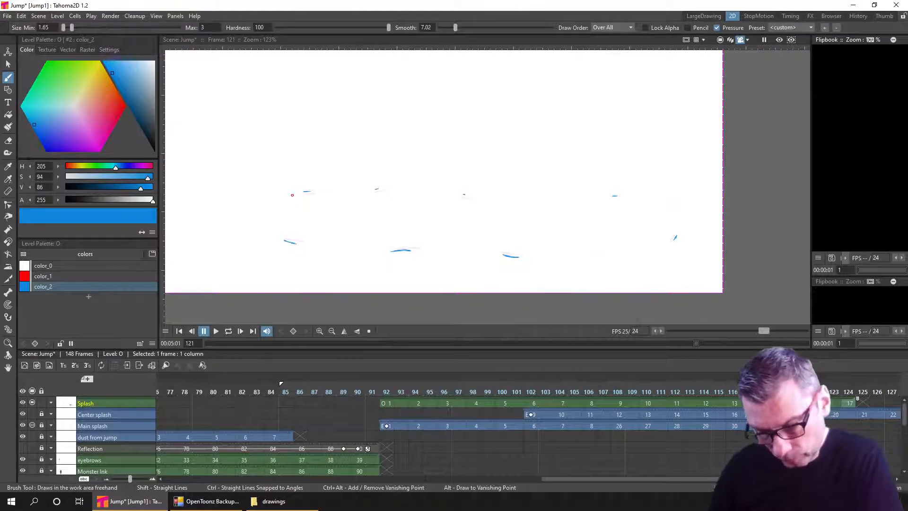
left_click(228, 331)
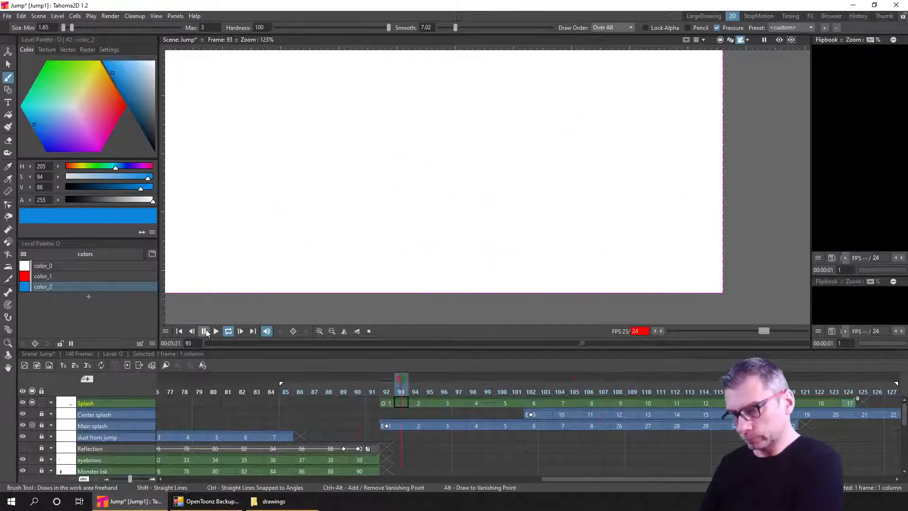
left_click(205, 331)
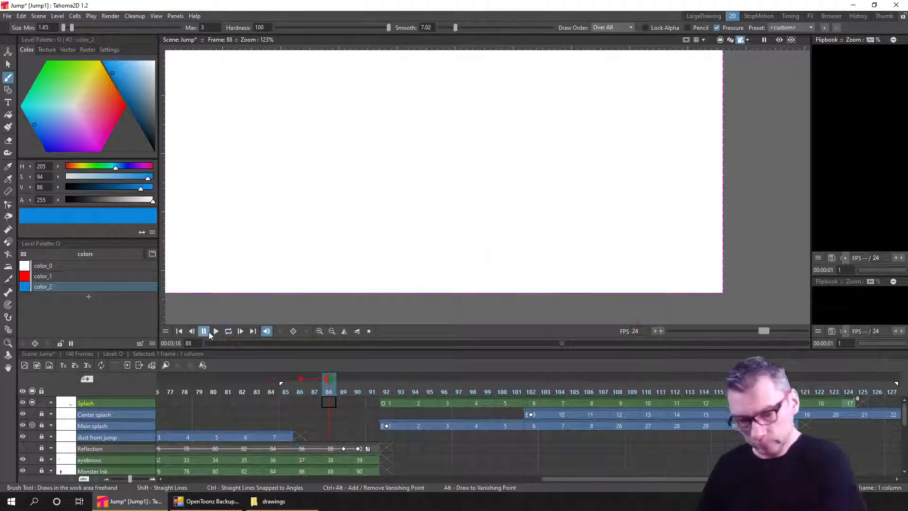
left_click(666, 391)
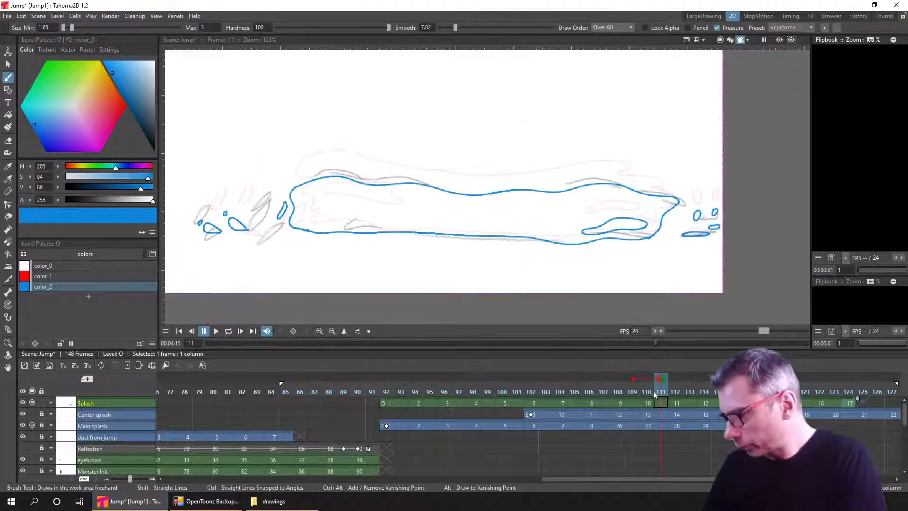
left_click(636, 392)
left_click(653, 389)
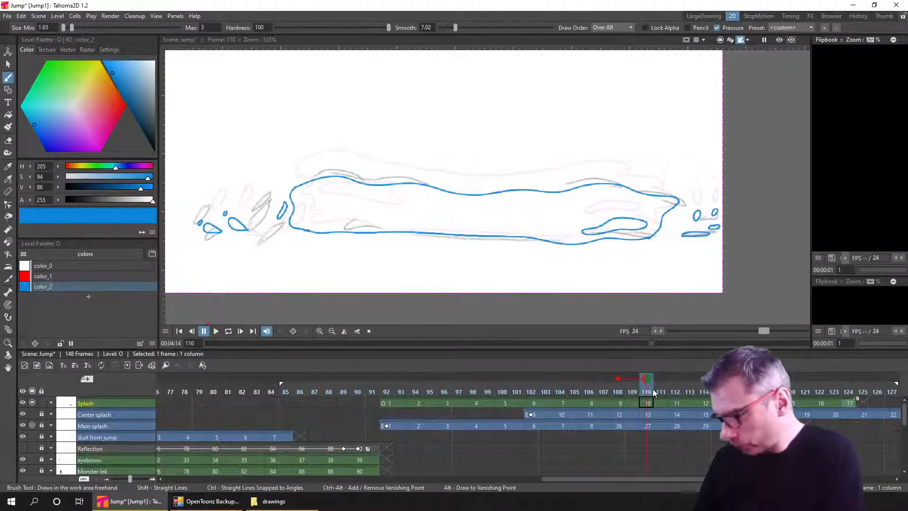
left_click(677, 388)
mouse_move(682, 388)
left_mouse_down()
mouse_move(654, 390)
mouse_move(675, 391)
left_mouse_up()
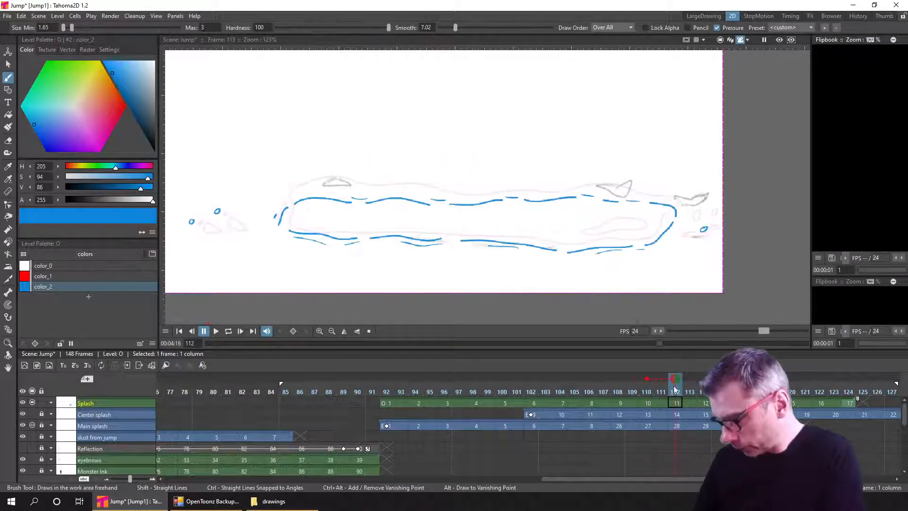
Draw short dashes beneath the droplets beyond the splash's left end on frames 112 and 114
left_click(676, 399)
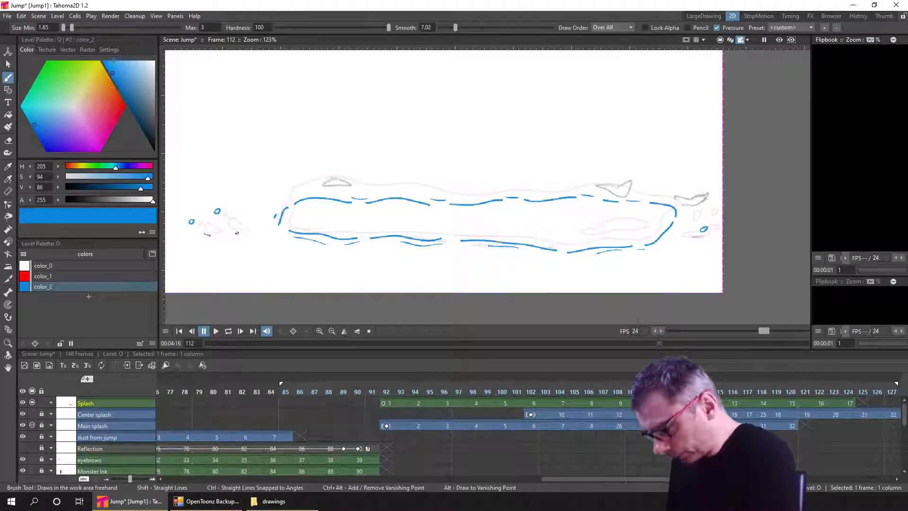
left_click_drag(235, 232, 244, 233)
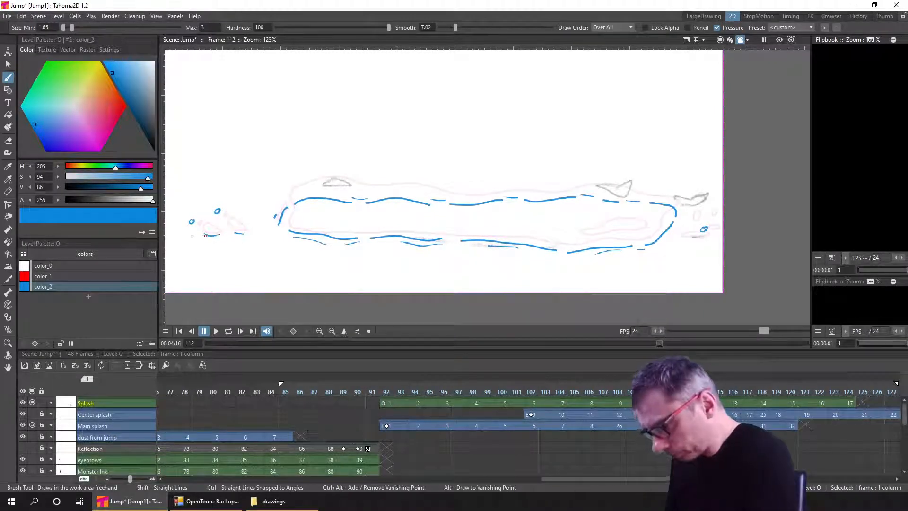
key("period")
key("period")
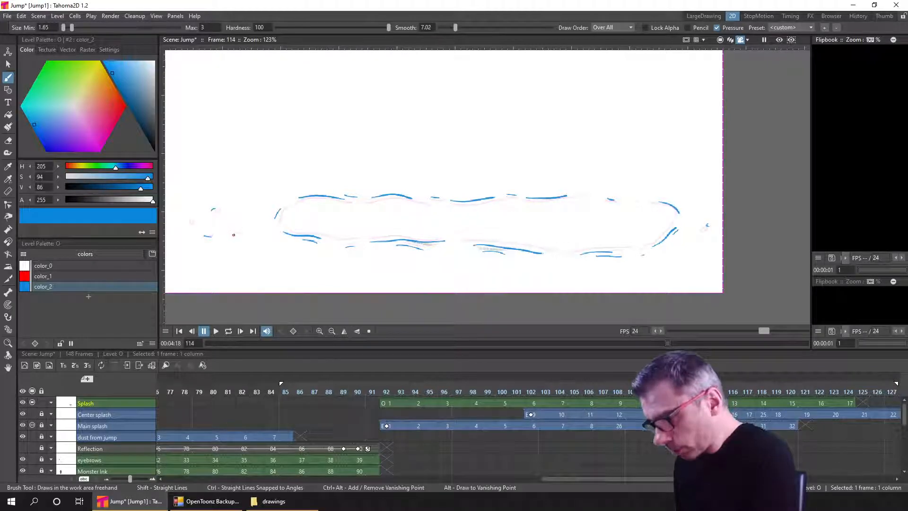
Continue the left droplets' fading dashes on frames 116, 118 and 120, making them smaller on each drawing
key("period")
key("period")
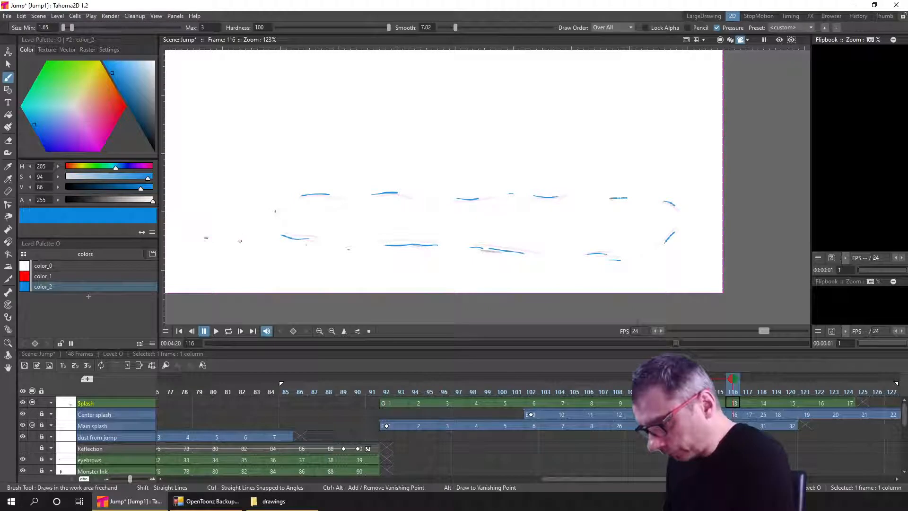
key("period")
key("period")
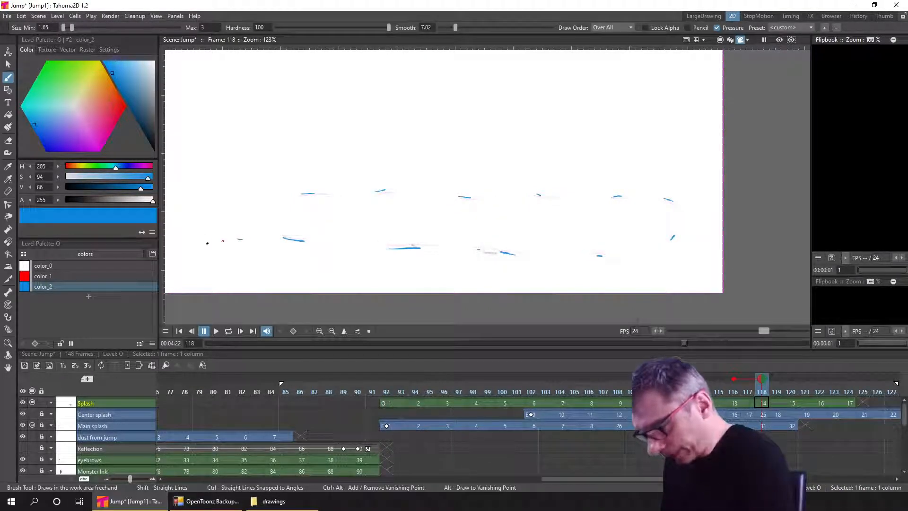
key("period")
key("period")
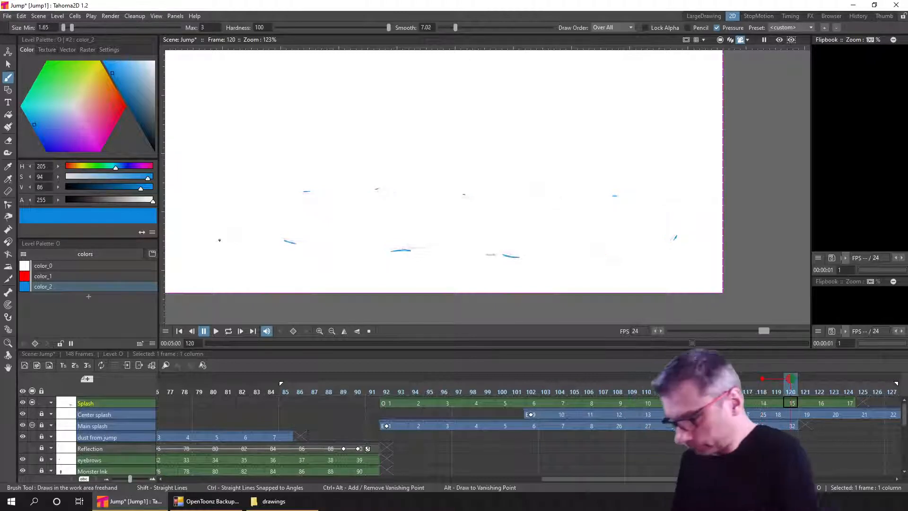
left_click_drag(237, 240, 241, 241)
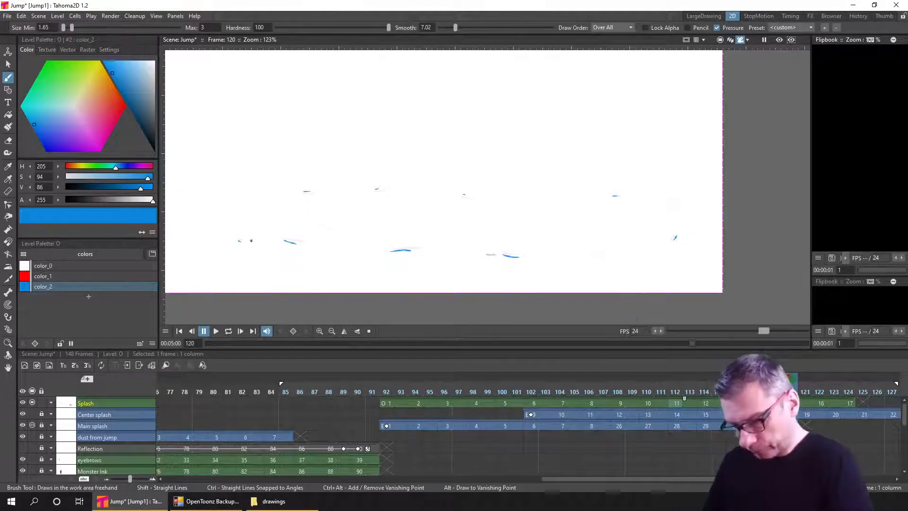
Return to frame 110 and draw short dashes beneath the droplets beyond the splash's right end there and on frame 112
key("comma")
key("comma")
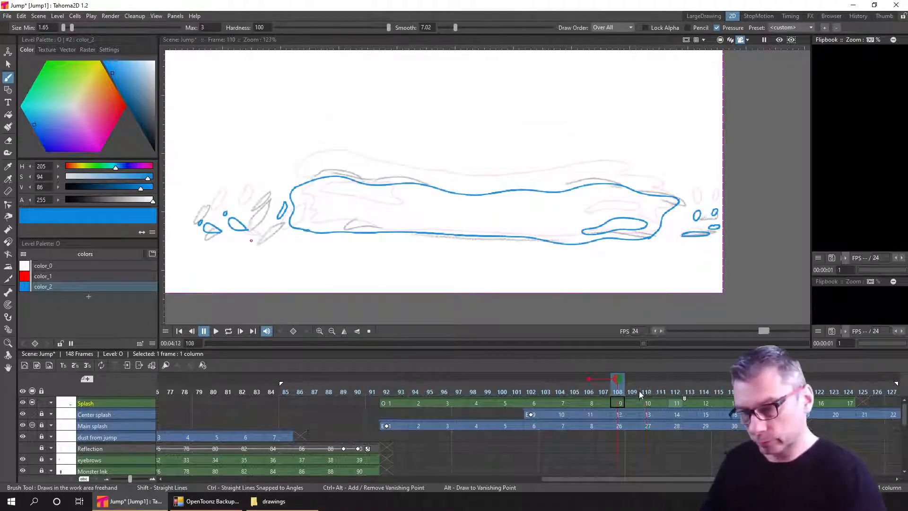
key("period")
key("period")
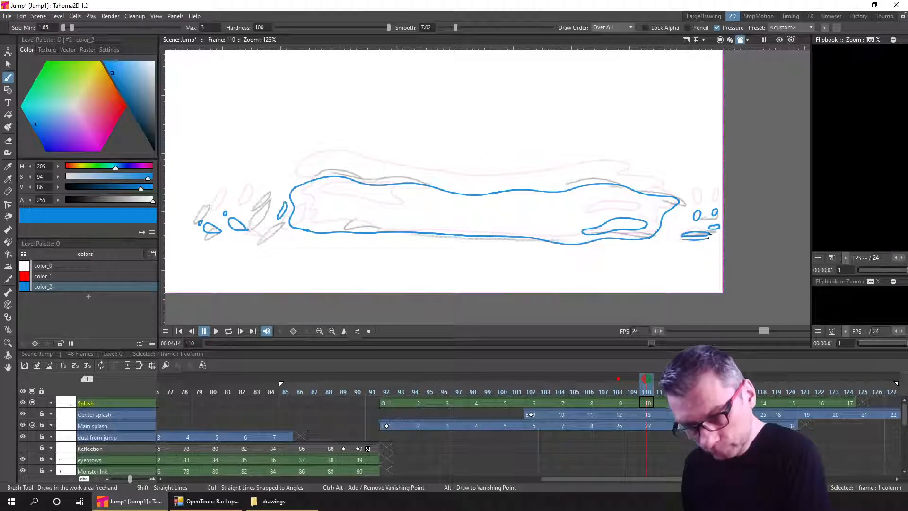
key("period")
key("period")
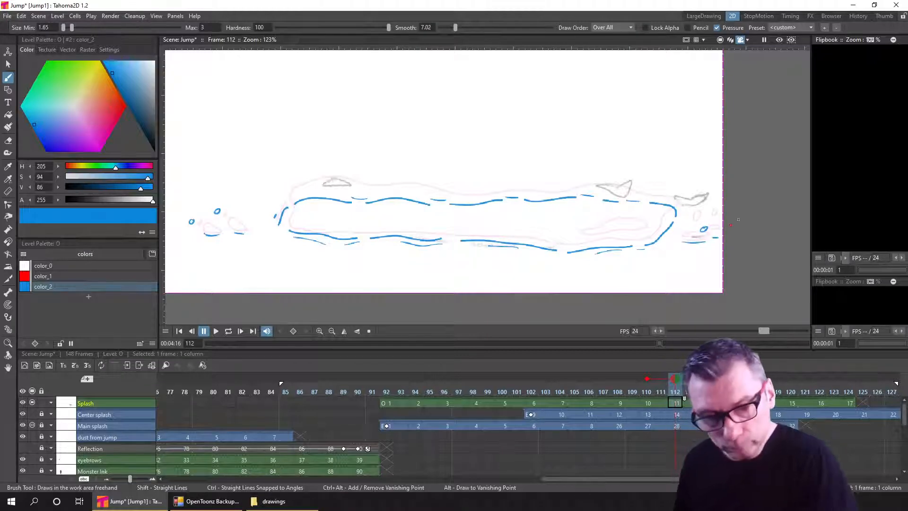
Draw the right droplets' fading dashes on the drawings from frame 114 through frame 118, and save the scene
key("period")
key("period")
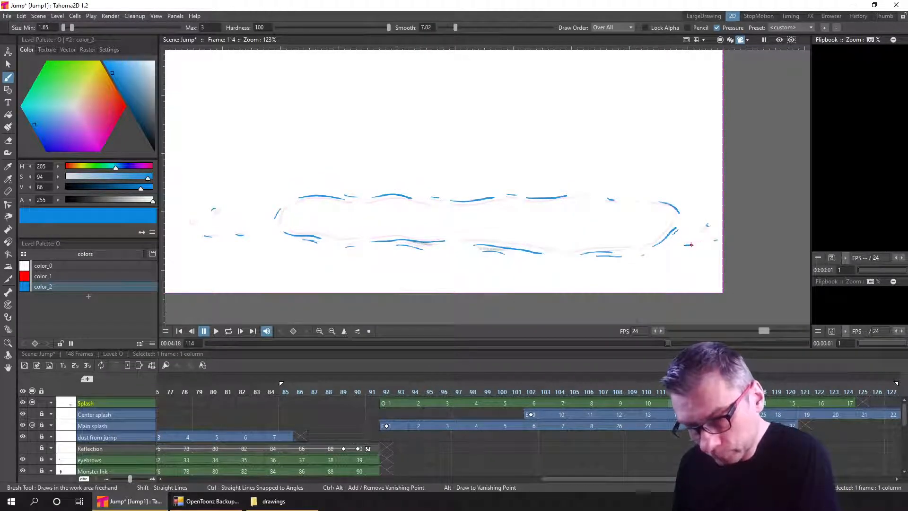
left_click_drag(685, 244, 701, 245)
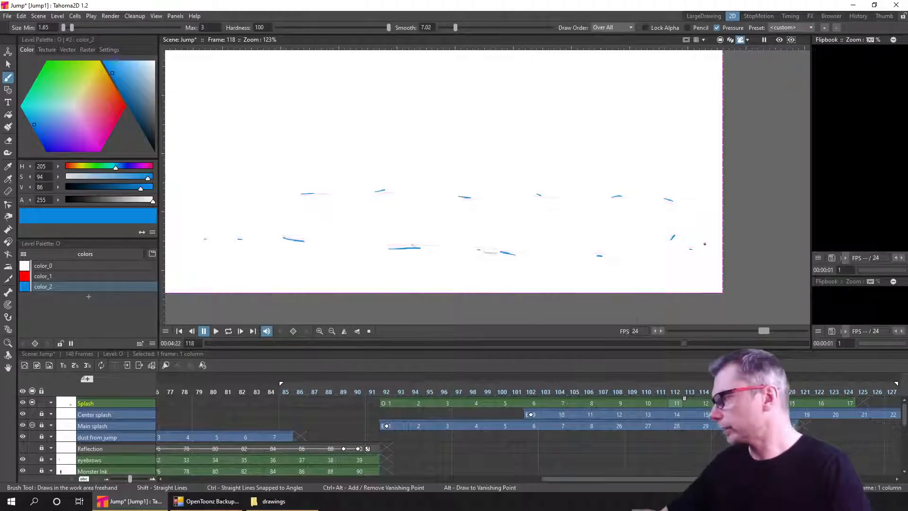
key("ctrl+s")
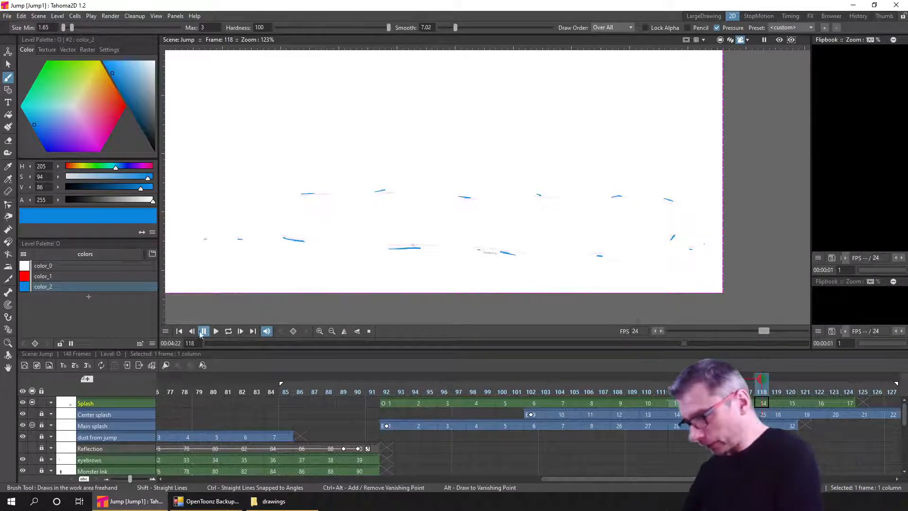
Play the splash animation in a loop from its start to review the added droplet dashes
left_click(178, 332)
left_click(228, 331)
left_click(216, 331)
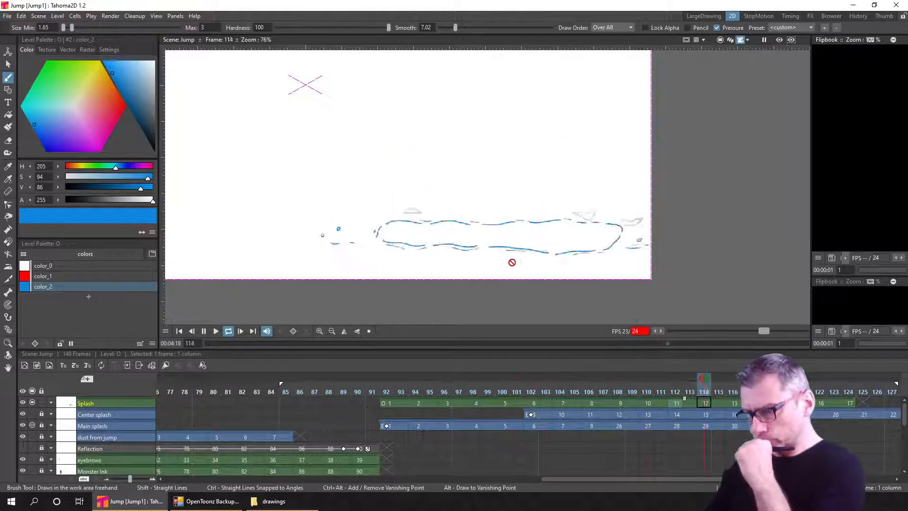
left_click(204, 331)
Draw a long wavy inner contour in the middle of the splash on frame 108, undoing a stroke along the way
mouse_move(623, 392)
left_mouse_down()
mouse_move(652, 390)
mouse_move(518, 389)
mouse_move(618, 387)
left_mouse_up()
scroll(442, 223, "up", 4)
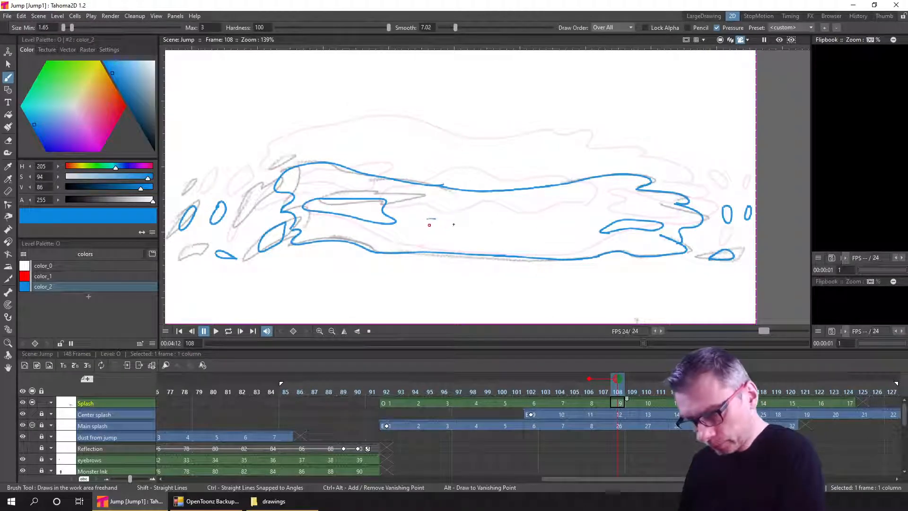
mouse_move(429, 225)
left_mouse_down()
mouse_move(591, 214)
mouse_move(422, 220)
mouse_move(511, 224)
left_mouse_up()
key("ctrl+z")
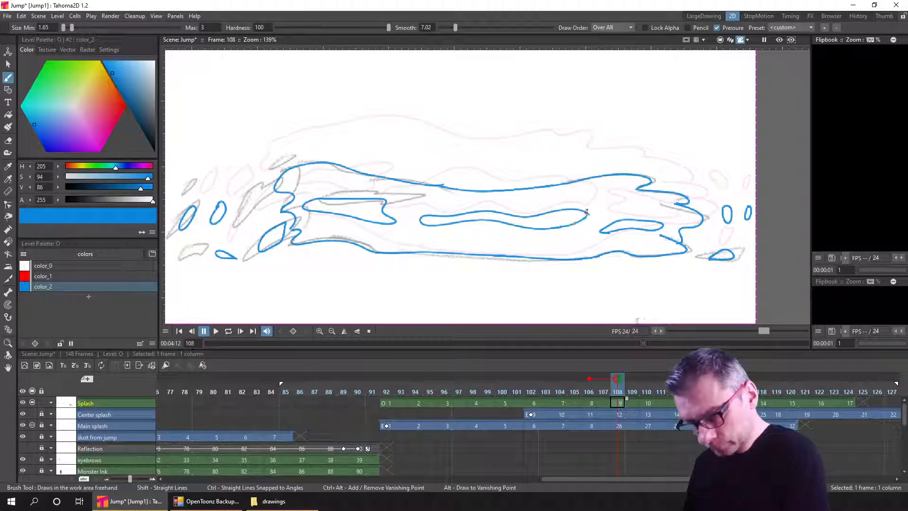
Draw an elongated oval in the left part and a long thin inner contour in the middle of the splash on frame 110
left_click(646, 392)
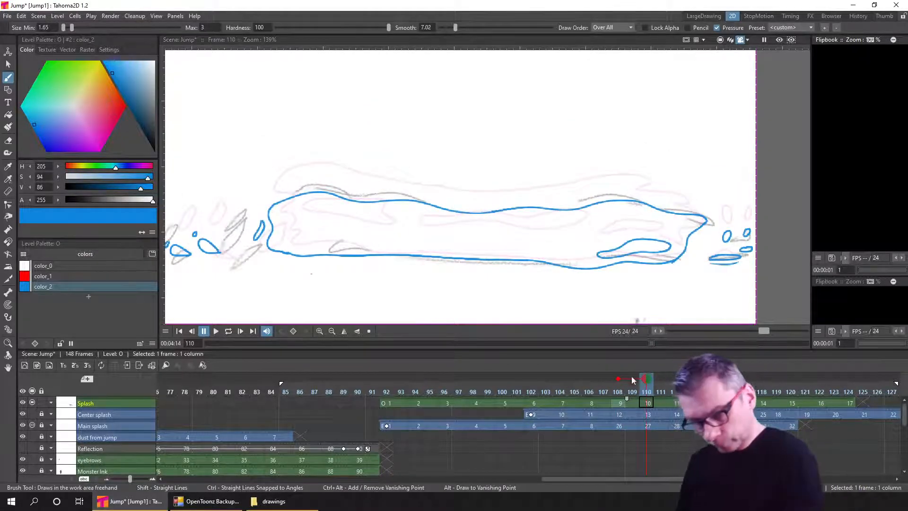
left_click(618, 391)
left_click(647, 392)
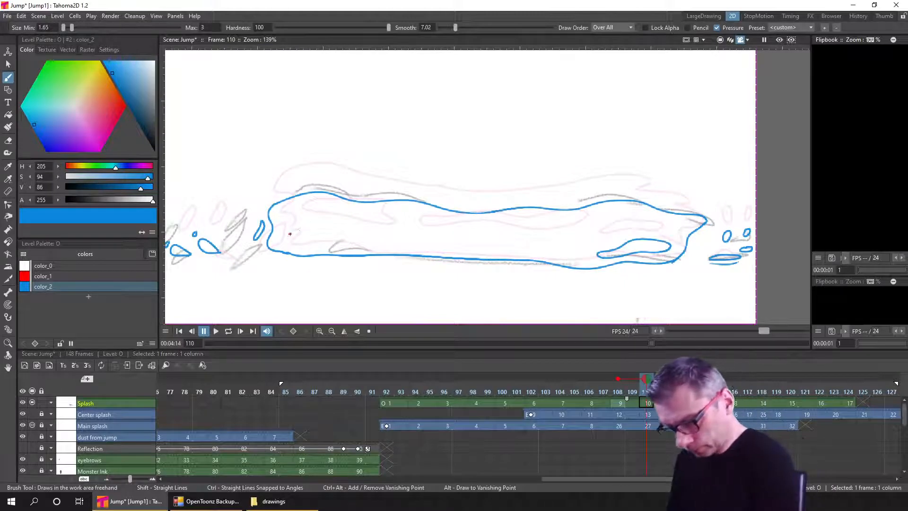
left_click_drag(347, 234, 350, 220)
left_click_drag(287, 232, 290, 231)
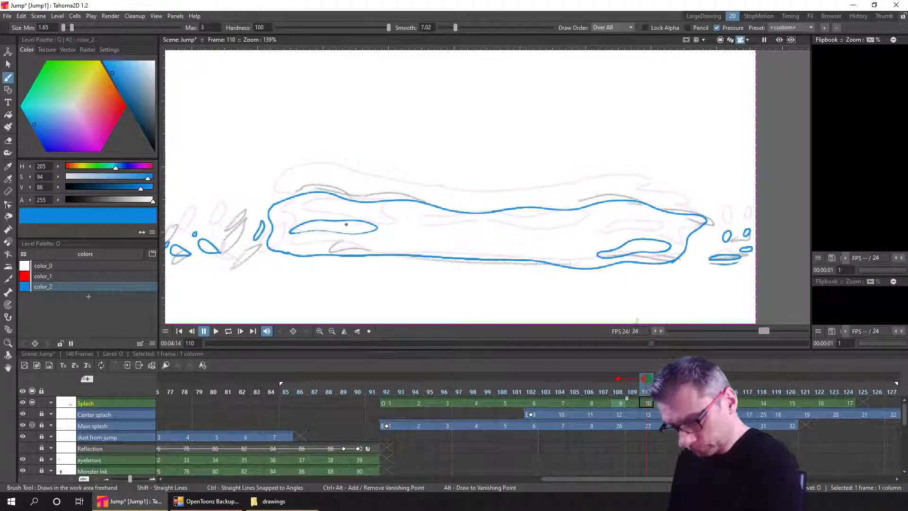
left_click_drag(429, 235, 572, 241)
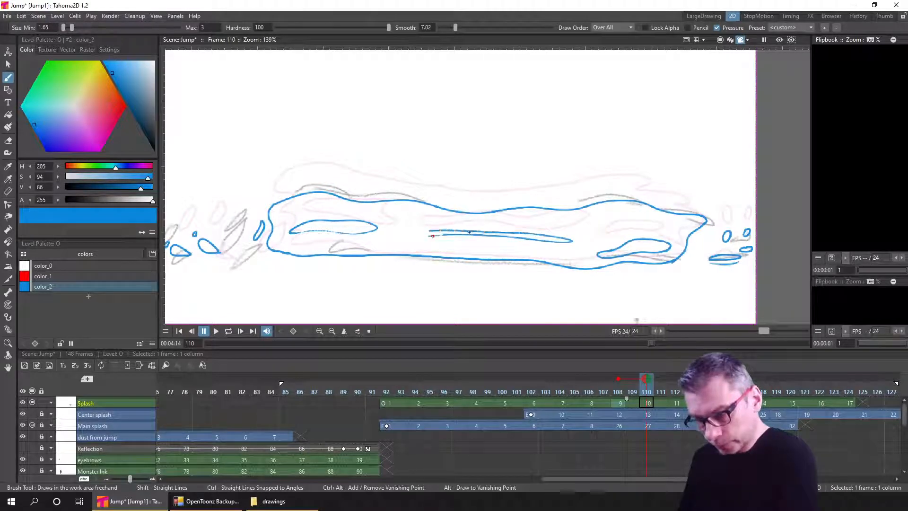
Play back the animation with the new inner contours and save the scene
left_click(215, 331)
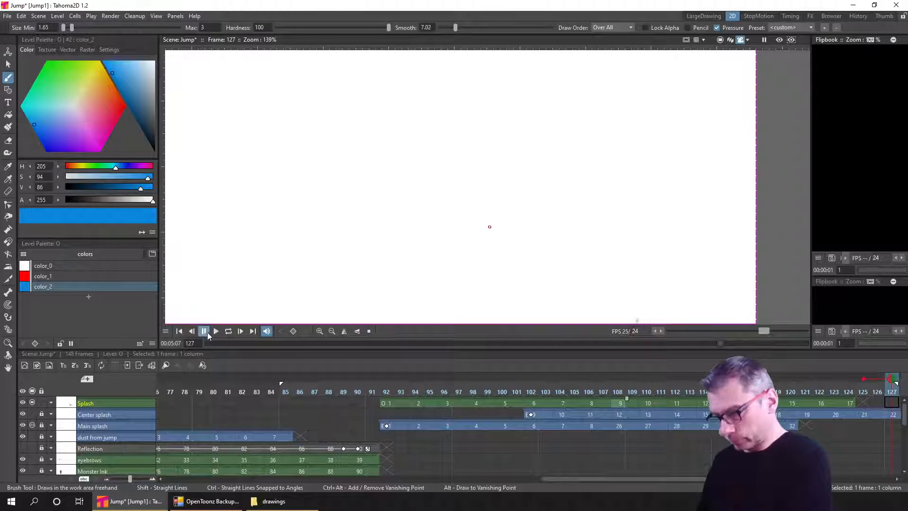
left_click_drag(657, 434, 596, 463)
key("ctrl+s")
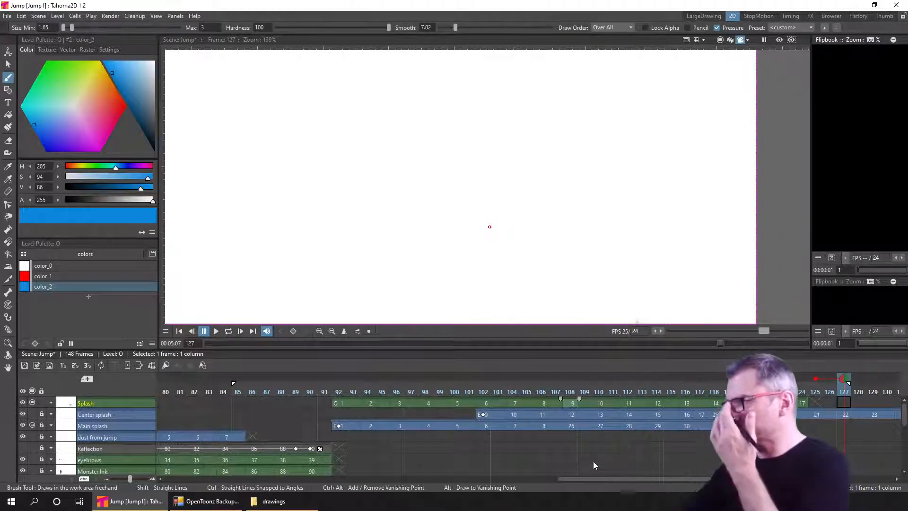
left_click_drag(583, 421, 577, 449)
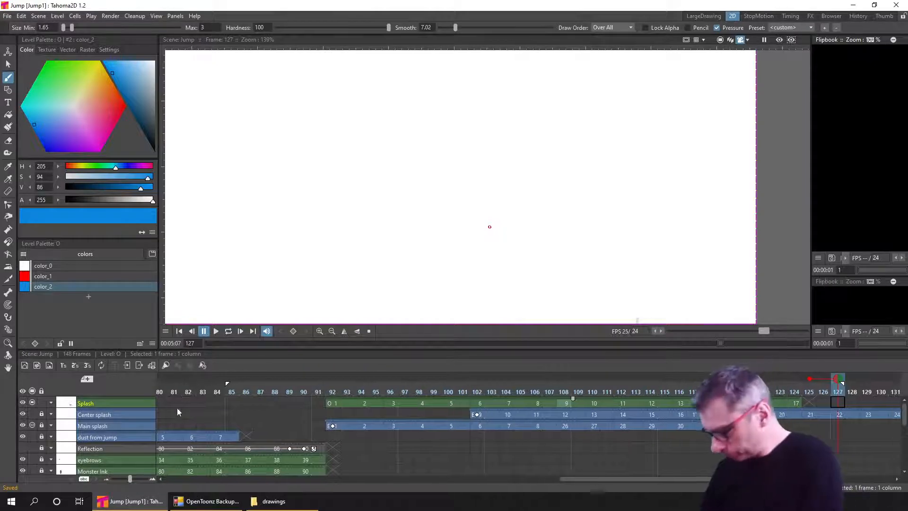
Show the Center splash level, hide the Main splash level, and play the animation from frame 85
left_click(32, 415)
left_click(329, 387)
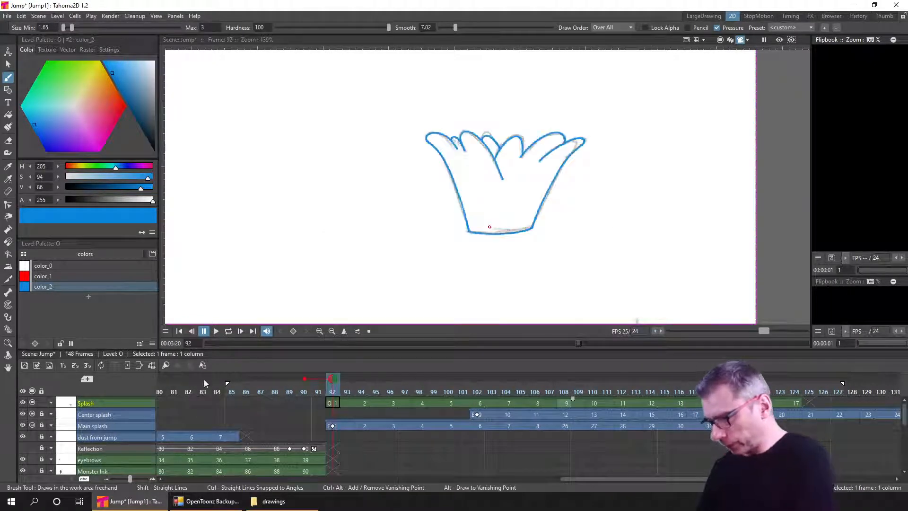
left_click(32, 425)
left_click(181, 330)
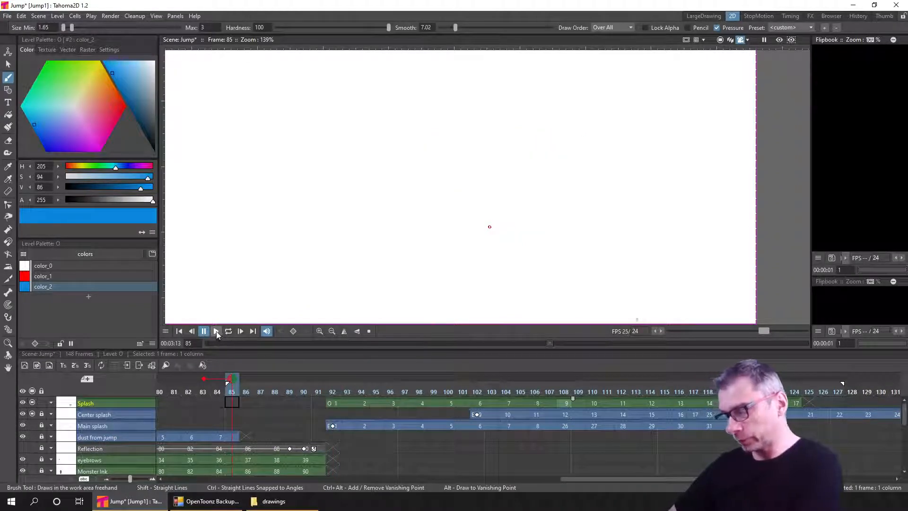
left_click(216, 331)
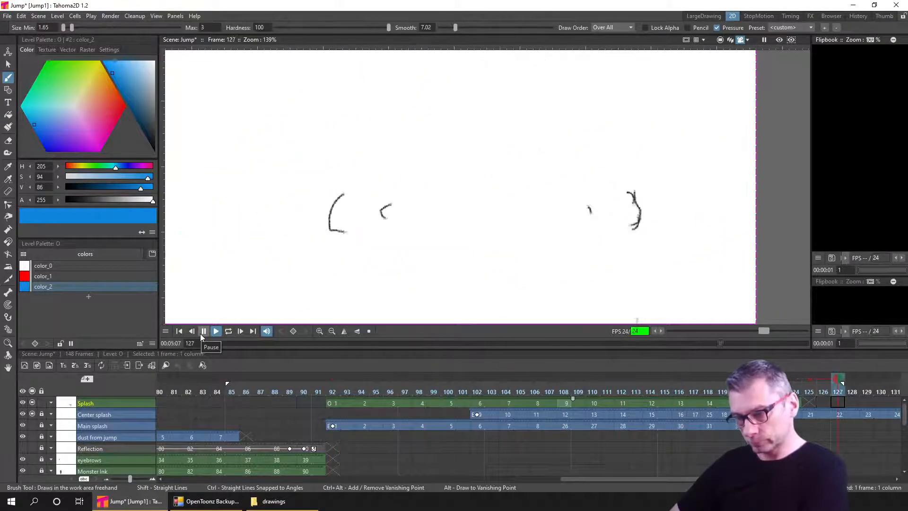
Play the splash animation again from frame 85 and stop it near frame 121
left_click(182, 332)
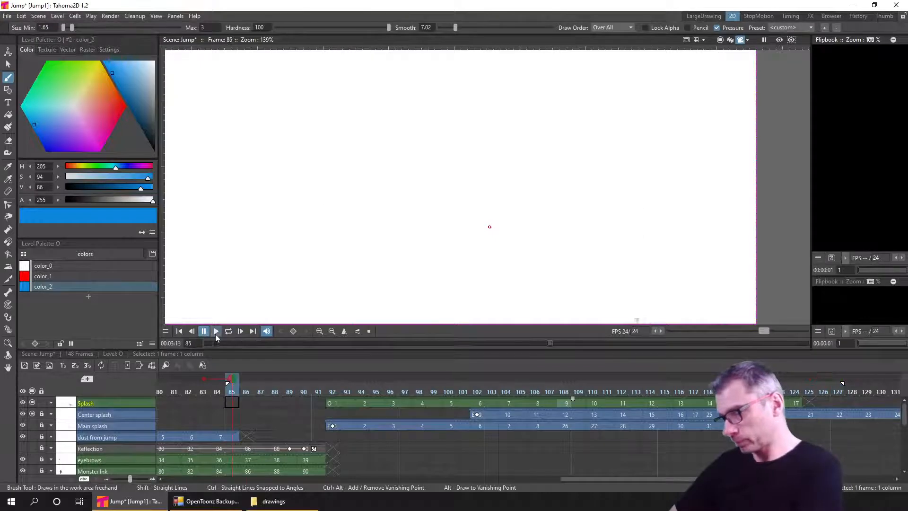
left_click(216, 331)
left_click(204, 331)
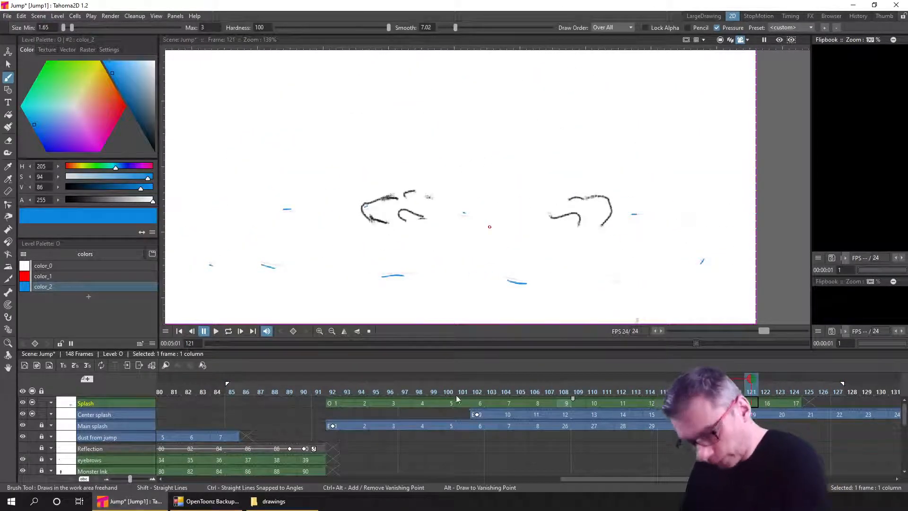
Shift the Center splash drawings to start at frame 106 and extend the playback range to frame 138
left_click_drag(504, 413, 564, 412)
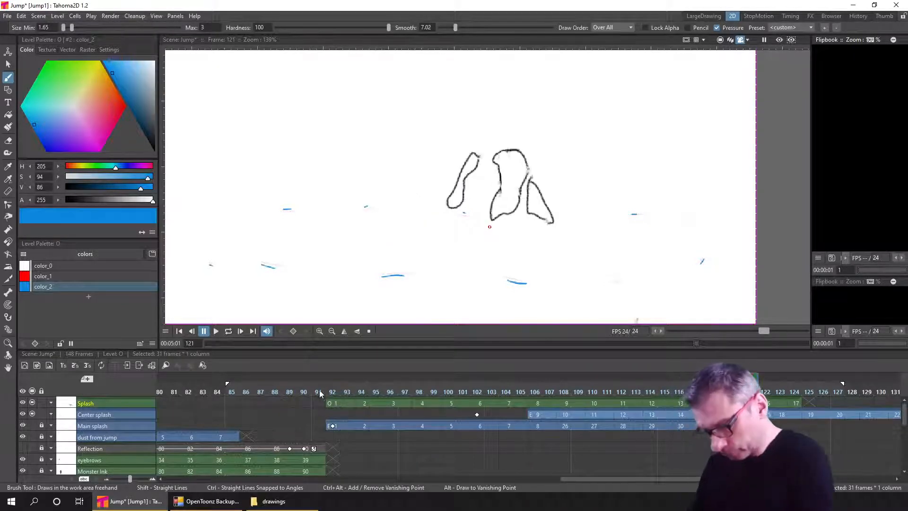
left_click(304, 391)
left_click_drag(733, 427, 691, 428)
scroll(691, 427, "down", 5)
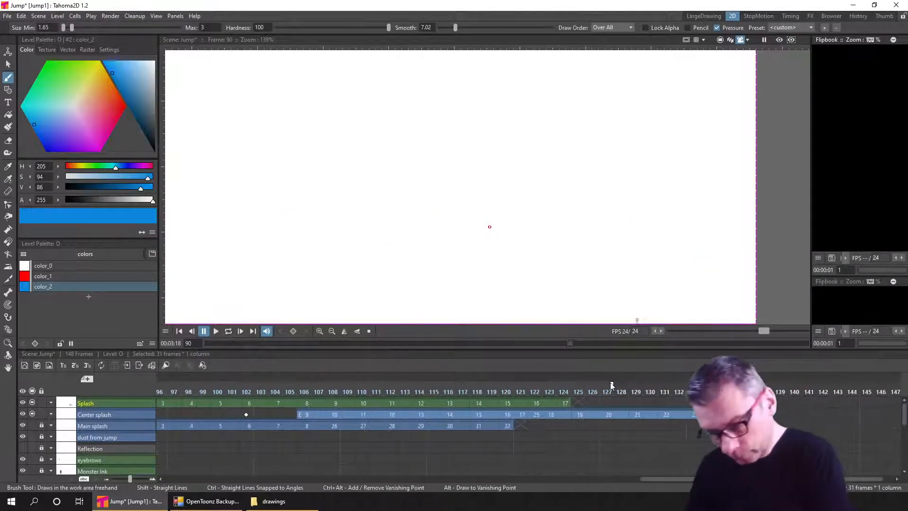
Play back the retimed center splash from frame 85 and compare it with the main splash at frames 106 and 103
left_click(215, 331)
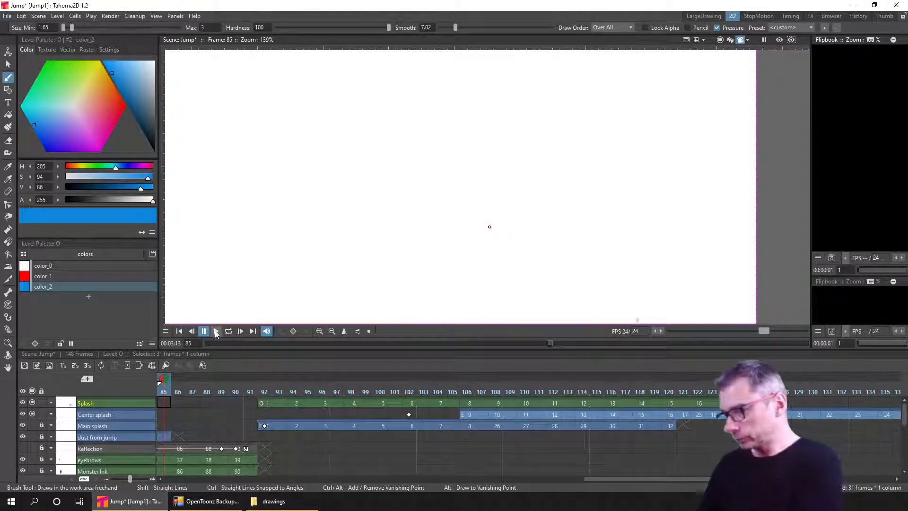
left_click(215, 330)
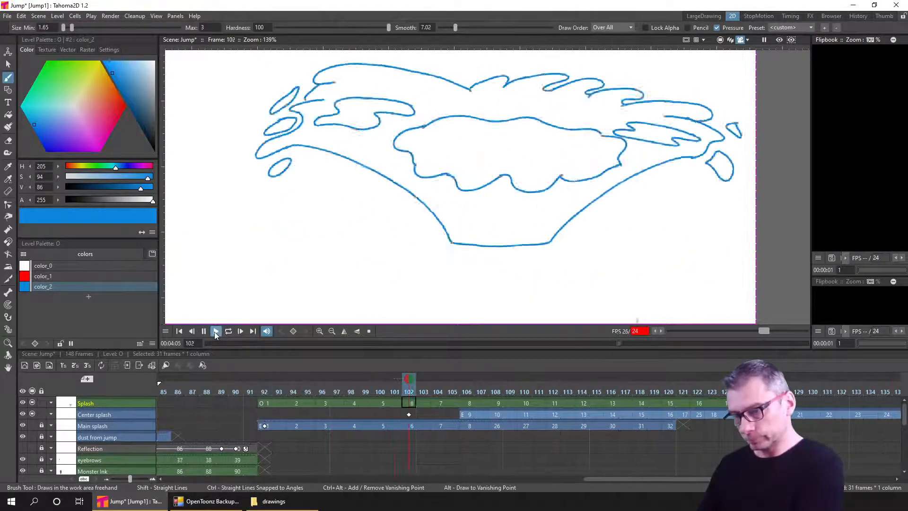
left_click(203, 331)
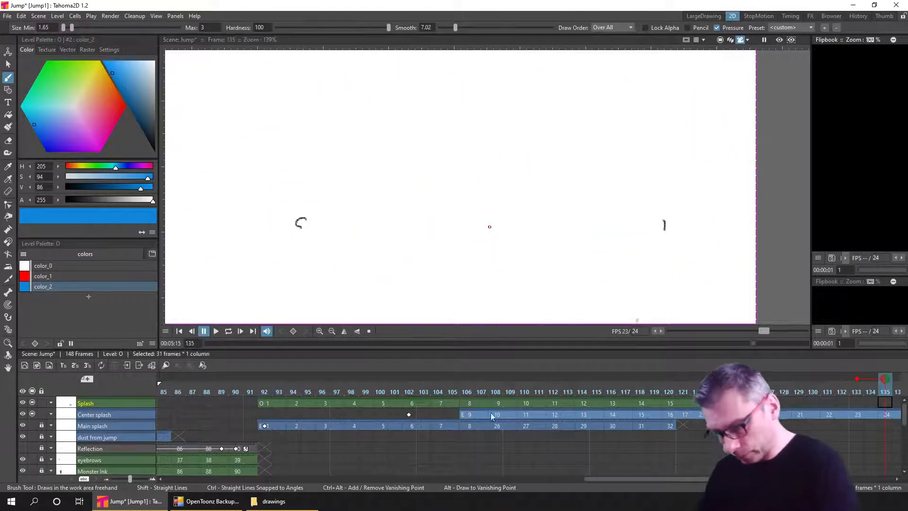
left_click(470, 391)
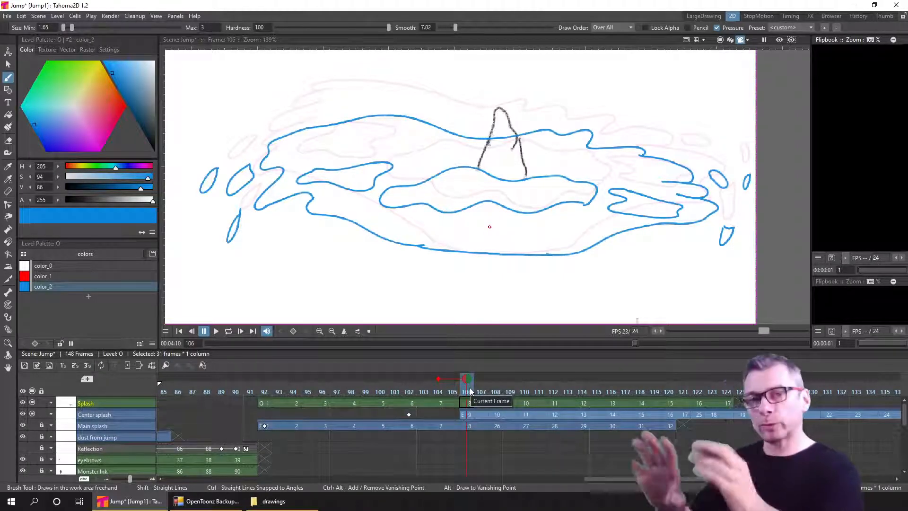
left_click(424, 392)
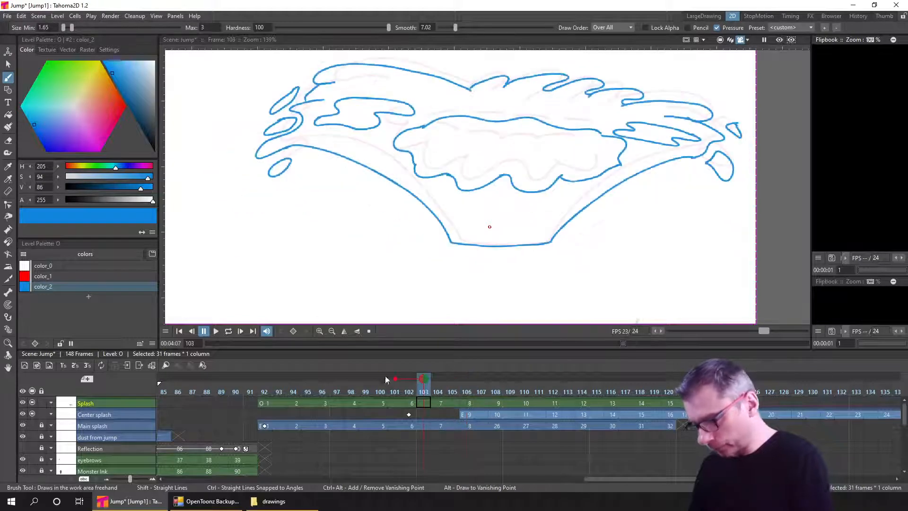
left_click(179, 331)
left_click(216, 331)
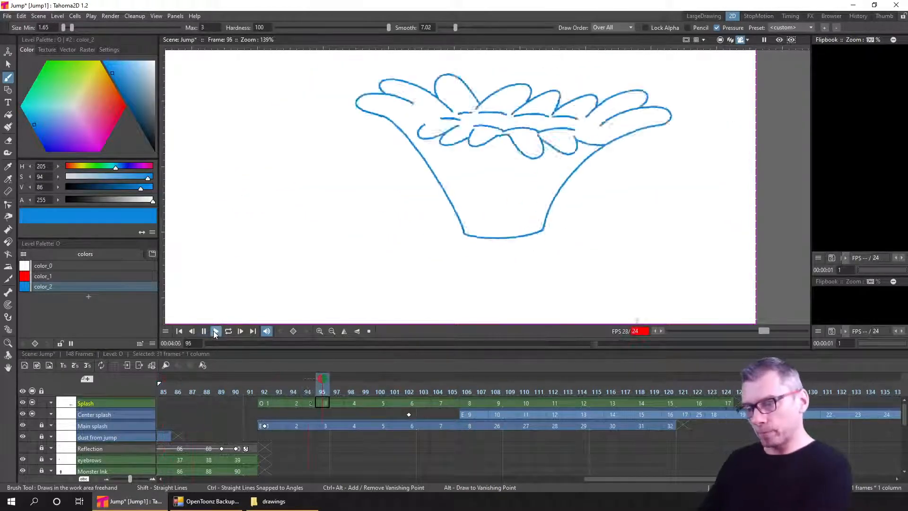
left_click(204, 331)
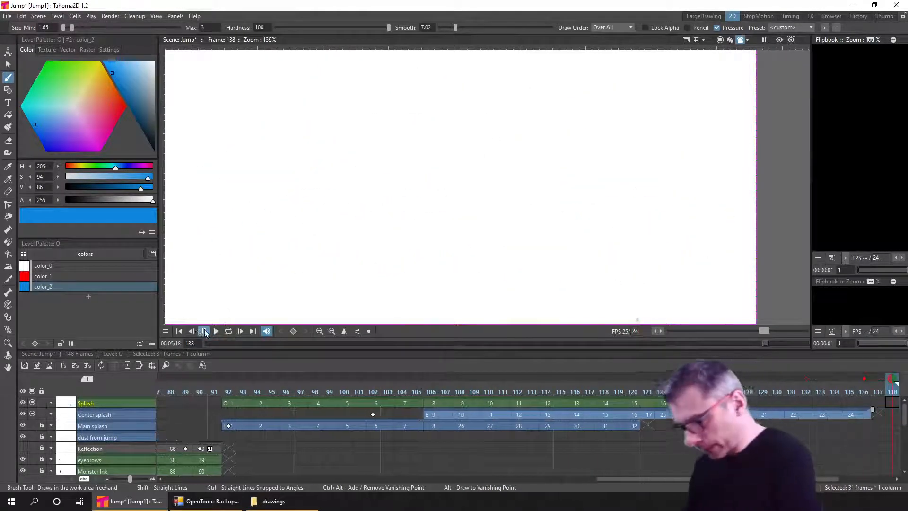
On frame 106 of the Splash level, undo a trial stroke over the center splash and set the brush's minimum size to 3
left_click(434, 403)
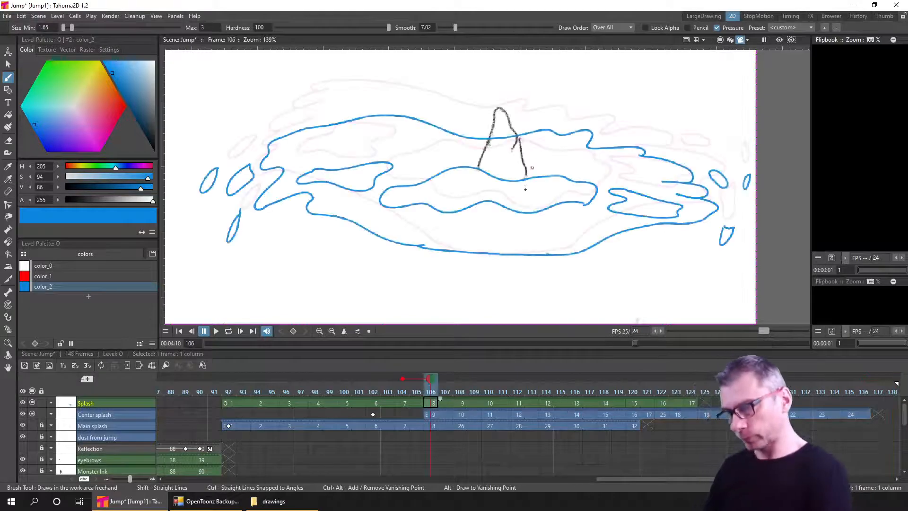
left_click_drag(504, 239, 505, 236)
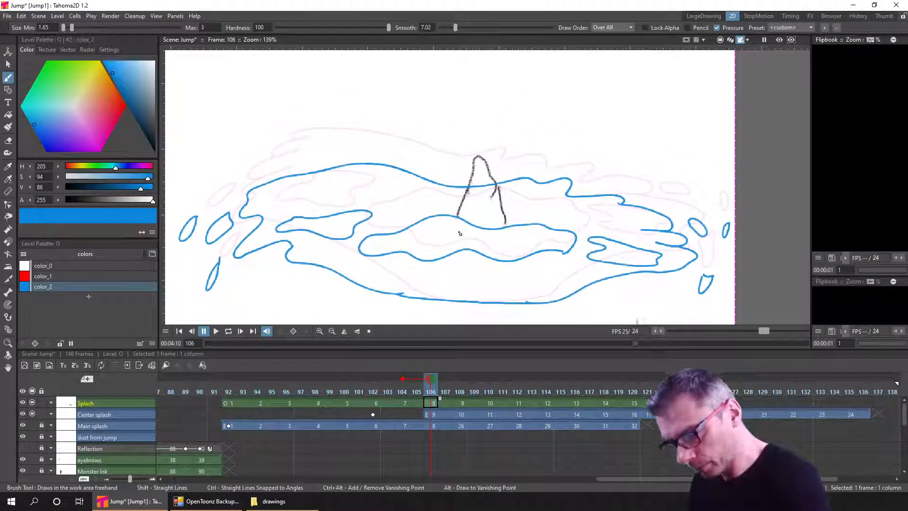
left_click_drag(459, 231, 473, 158)
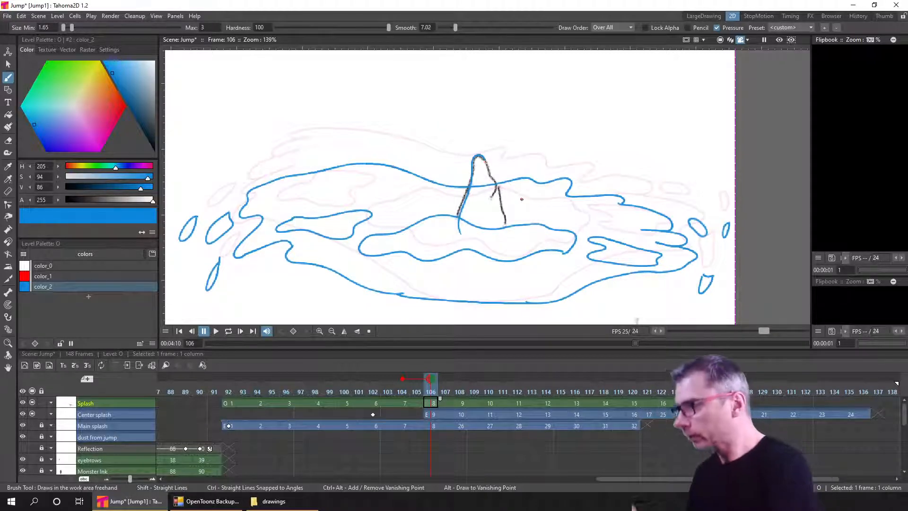
key("ctrl+z")
left_click(56, 30)
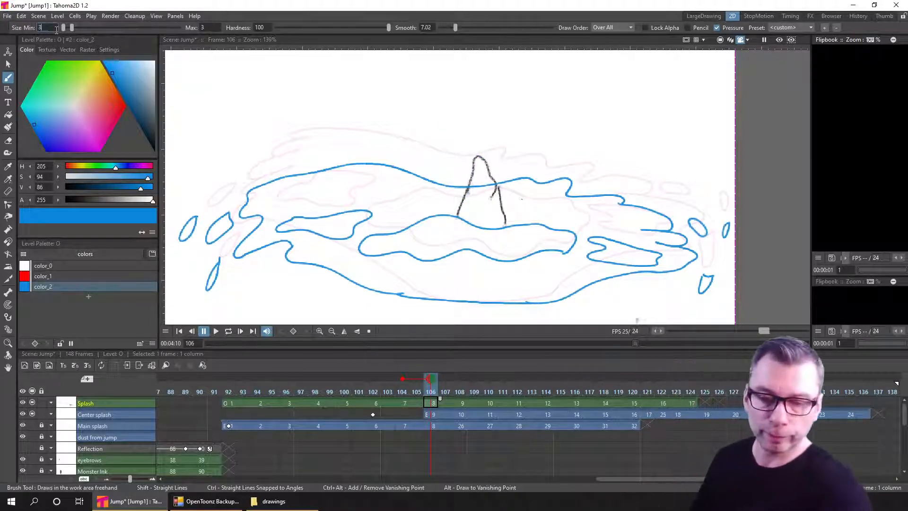
type("3")
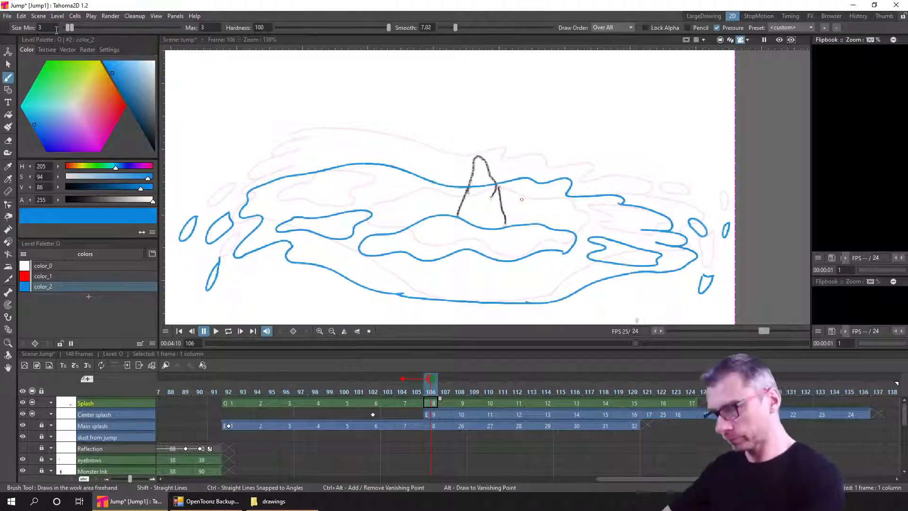
Save the scene, copy its backup with "outer splash inked" appended in OpenToonz Backup Tool, and delete all non-named backups
key("ctrl+s")
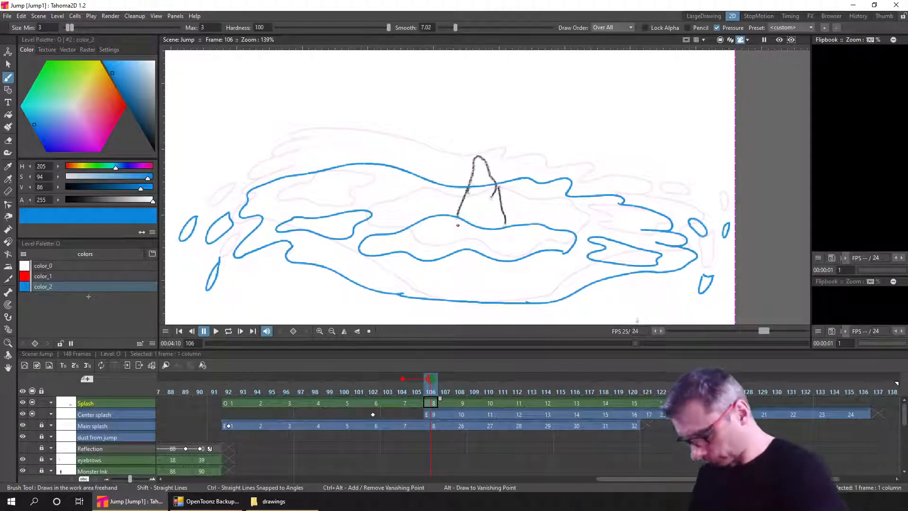
left_click(227, 502)
left_click(529, 271)
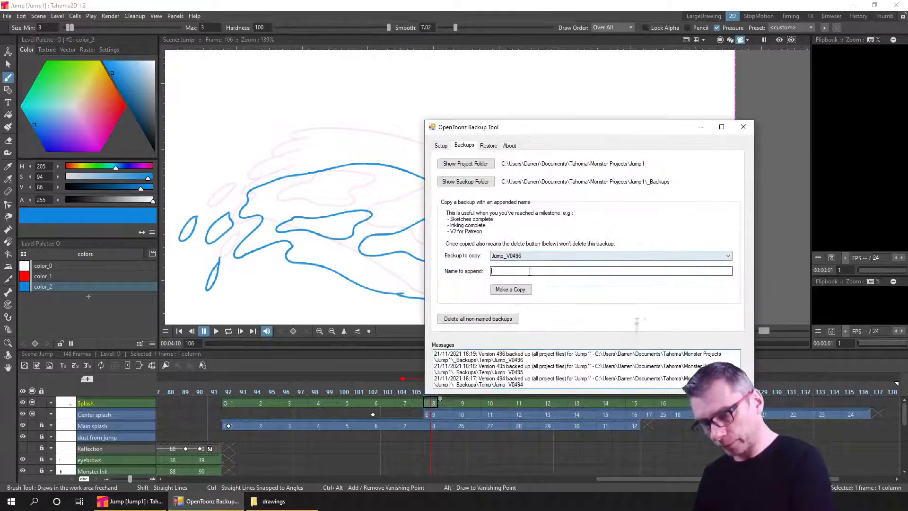
type("out")
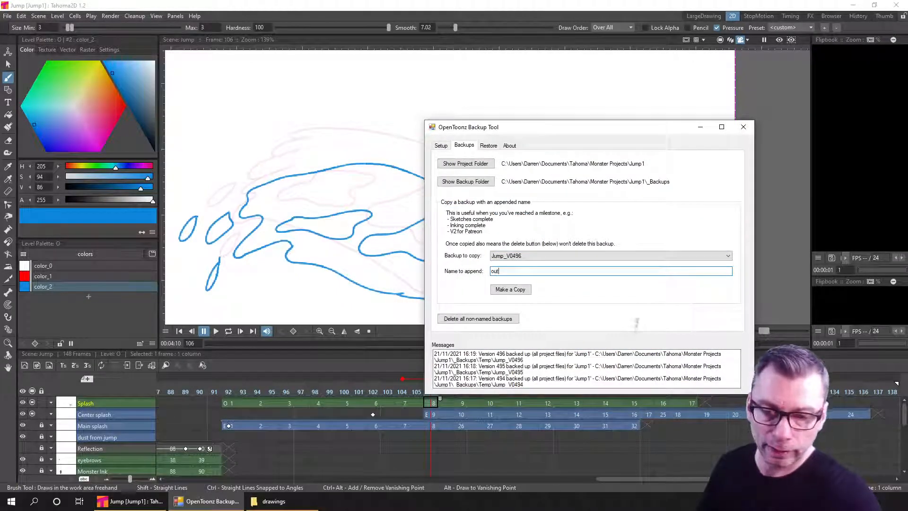
type("er spl")
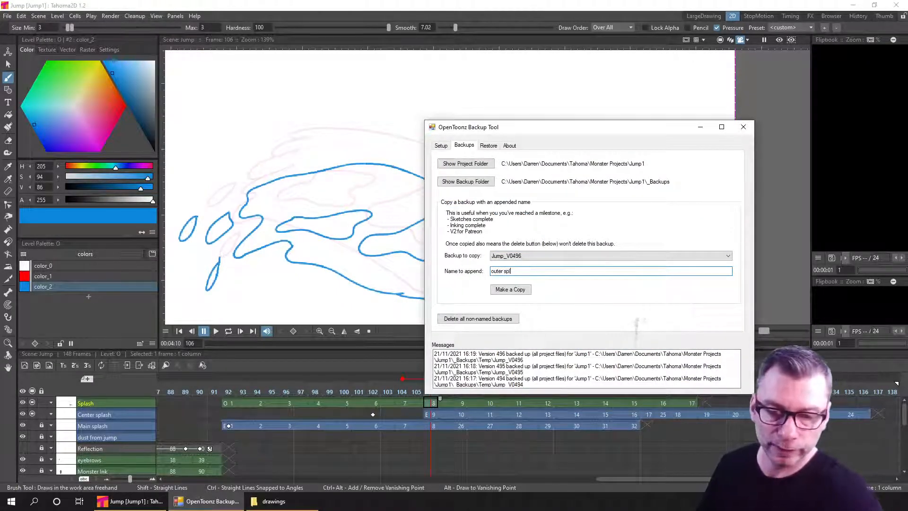
type("as")
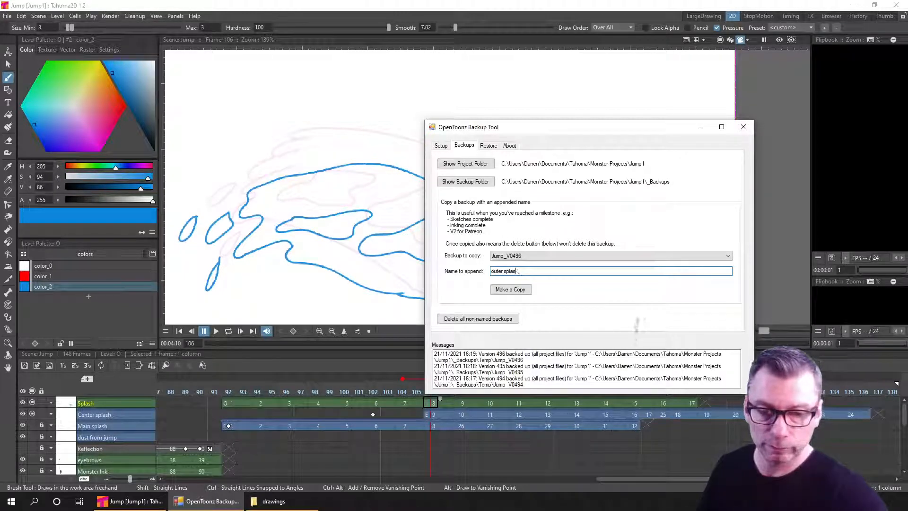
type("h inked")
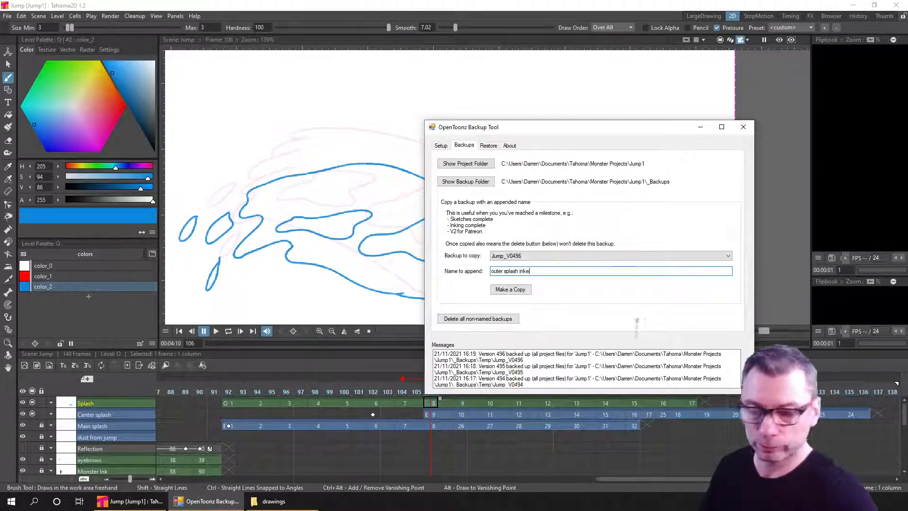
left_click(523, 289)
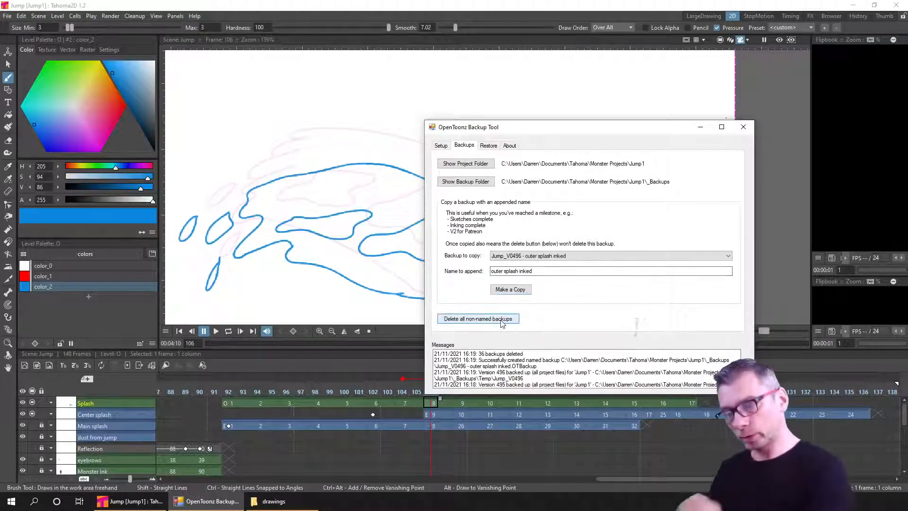
left_click(700, 127)
Switch to File Explorer and check the named backup files in the Jump1 project's _Backups folder
left_click(274, 503)
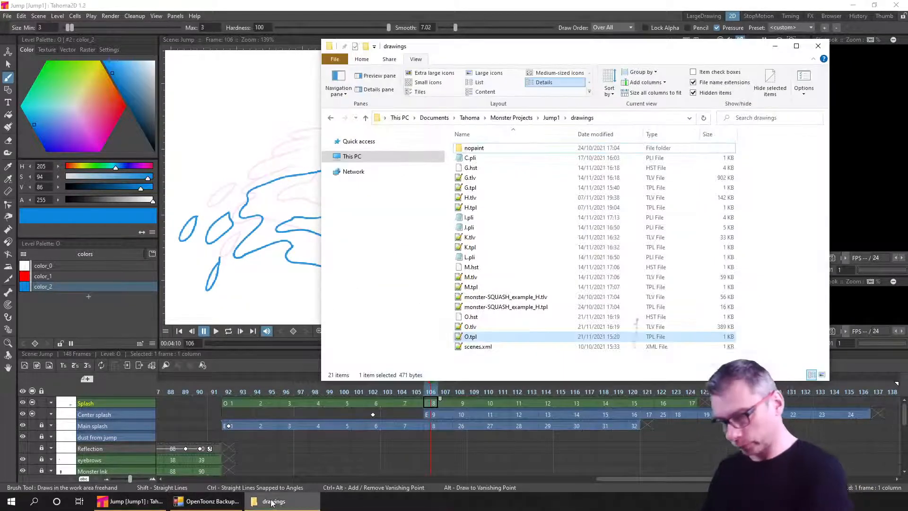
left_click(549, 118)
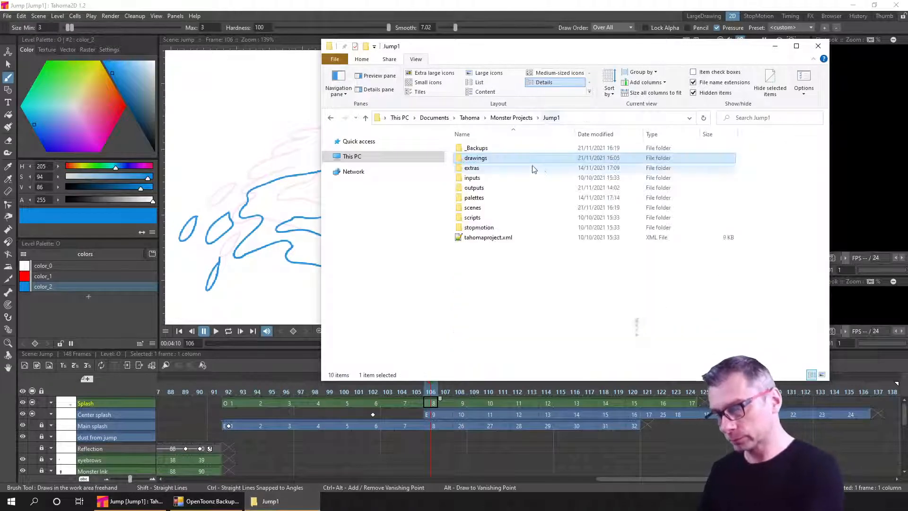
double_click(502, 158)
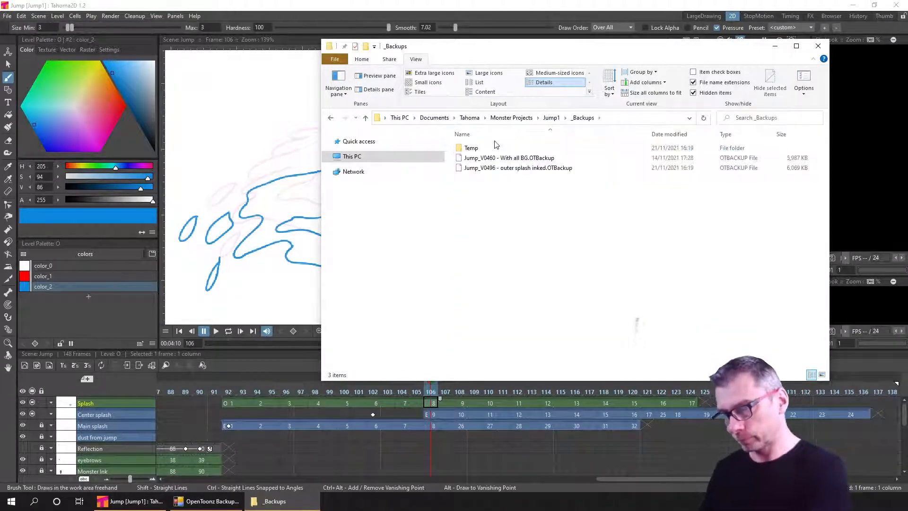
left_click(558, 157)
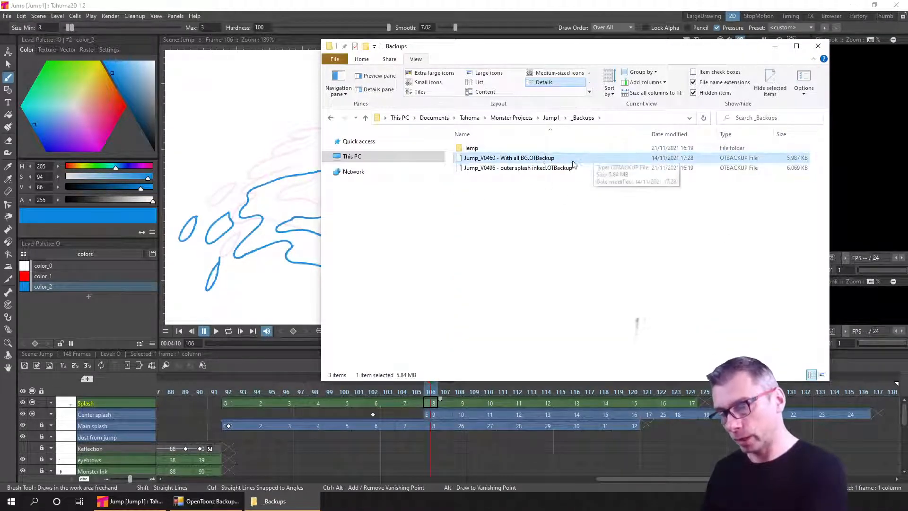
left_click(573, 168)
left_click(570, 248)
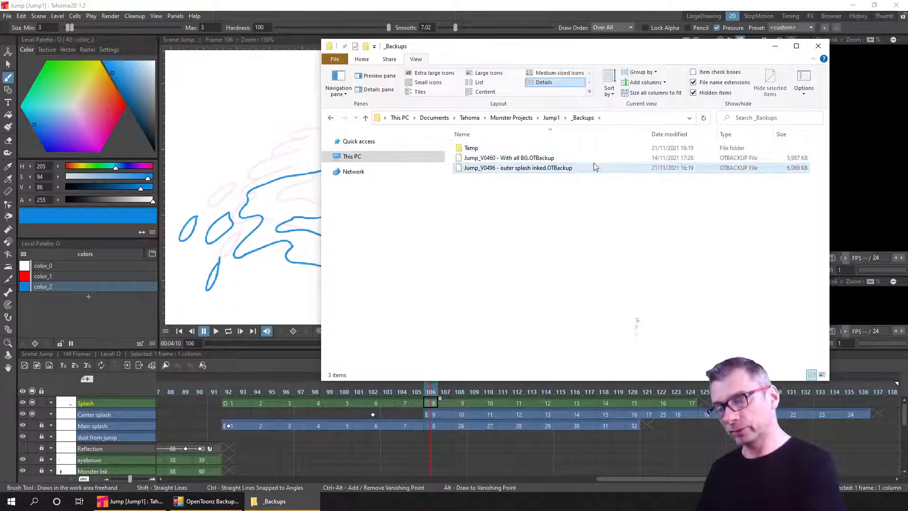
left_click(773, 47)
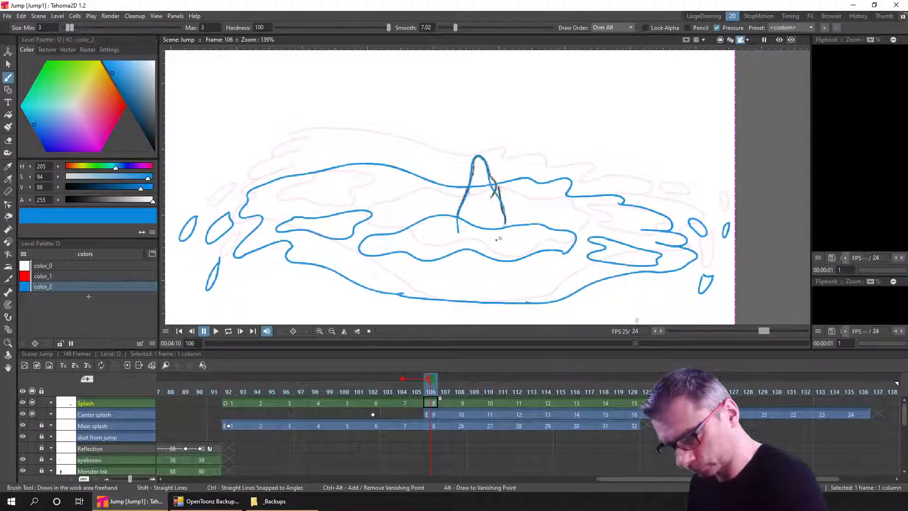
Ink the center splash in blue over the sketch on frames 106 and 108, including the narrow inner shape on frame 108
left_click_drag(466, 232, 457, 232)
left_click(459, 404)
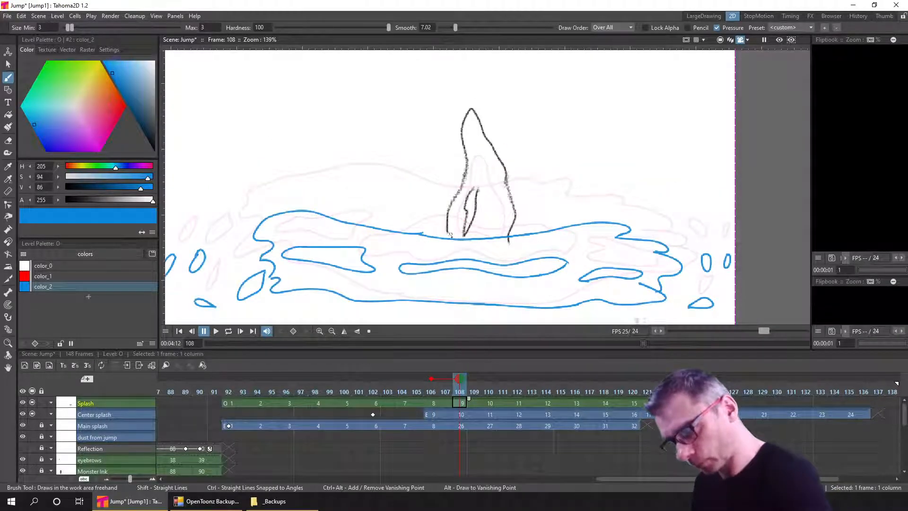
left_click_drag(454, 245, 450, 208)
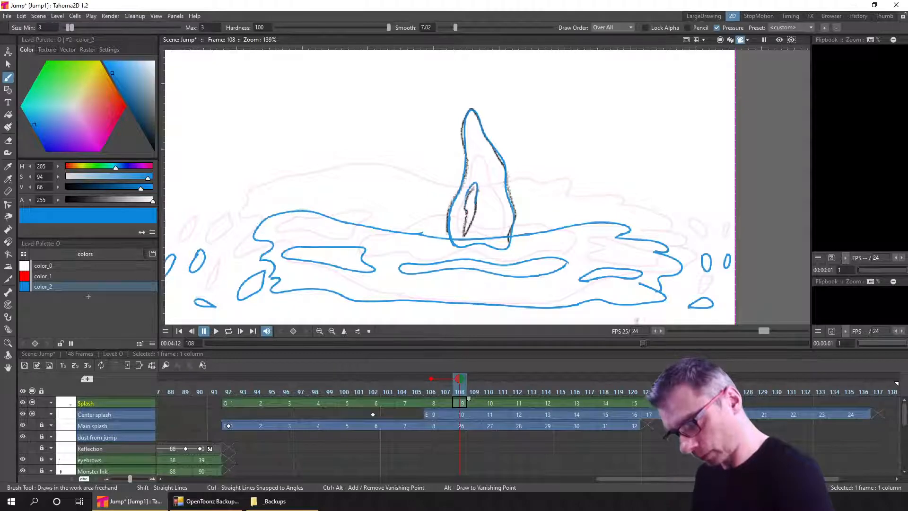
Ink the center splash's narrow inner shape and closed outer outline in blue on frame 110
left_click(492, 404)
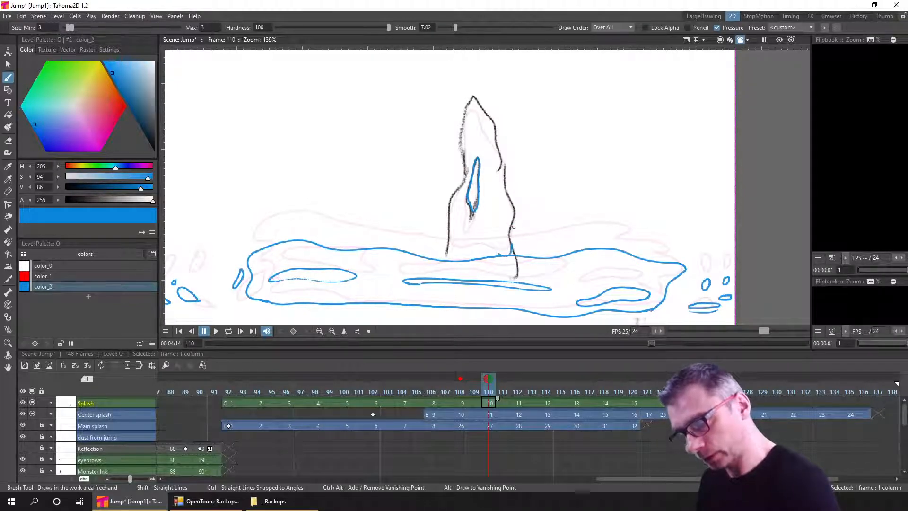
left_click_drag(496, 141, 480, 105)
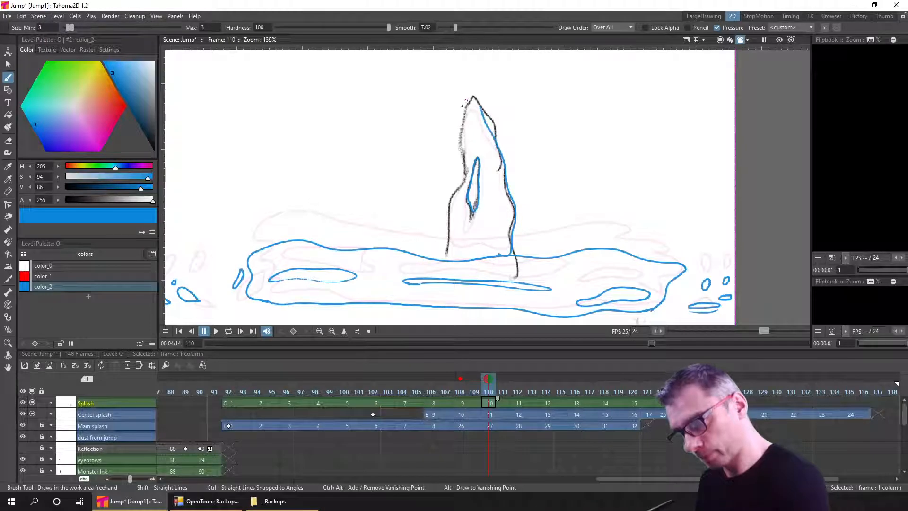
left_click_drag(459, 139, 461, 171)
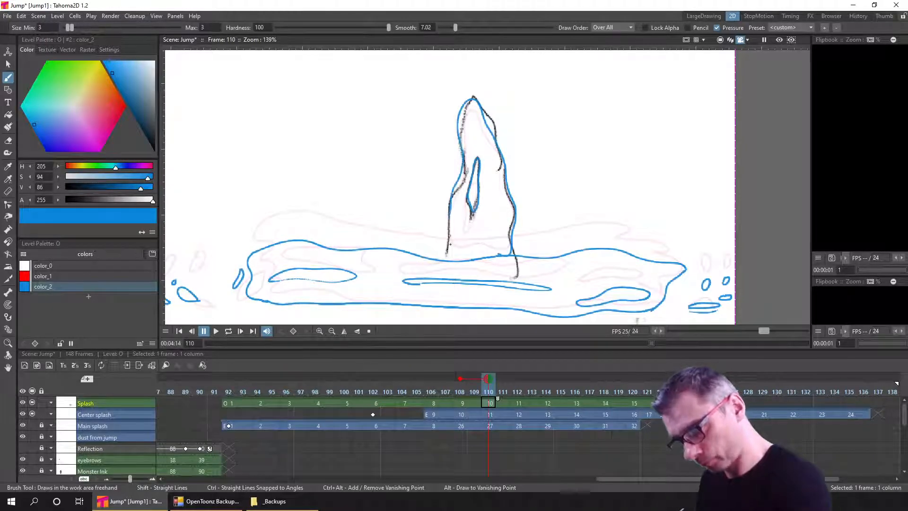
left_click_drag(450, 245, 499, 255)
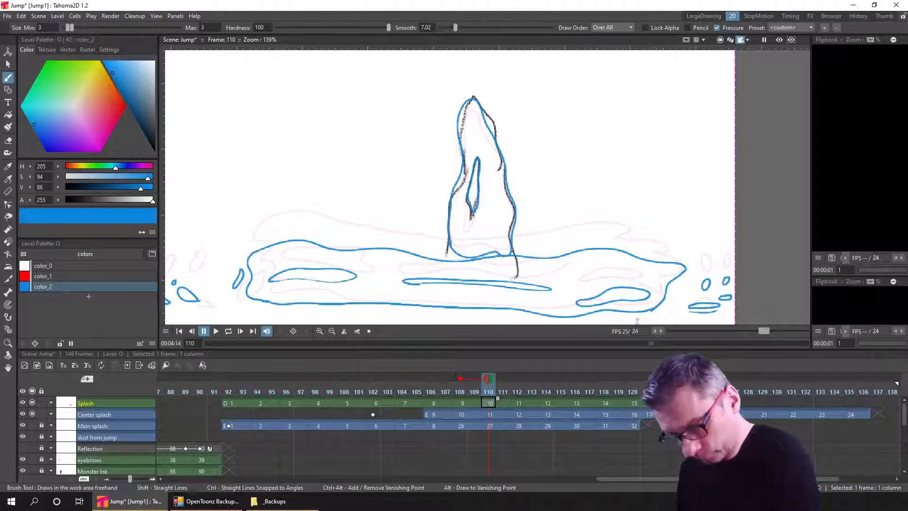
Ink the center splash's outer outline and narrow inner shape in blue on frame 112, and save the scene
left_click(516, 404)
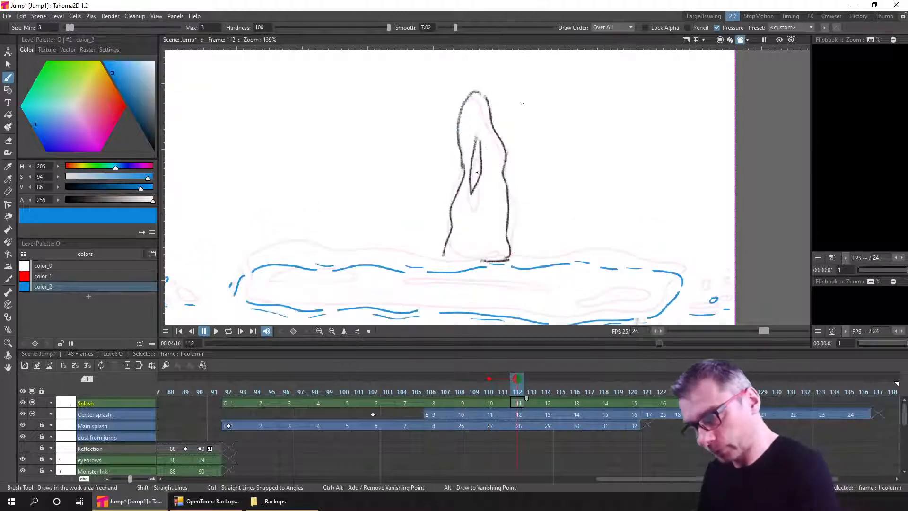
mouse_move(463, 167)
left_mouse_down()
mouse_move(458, 124)
mouse_move(475, 91)
mouse_move(505, 179)
left_mouse_up()
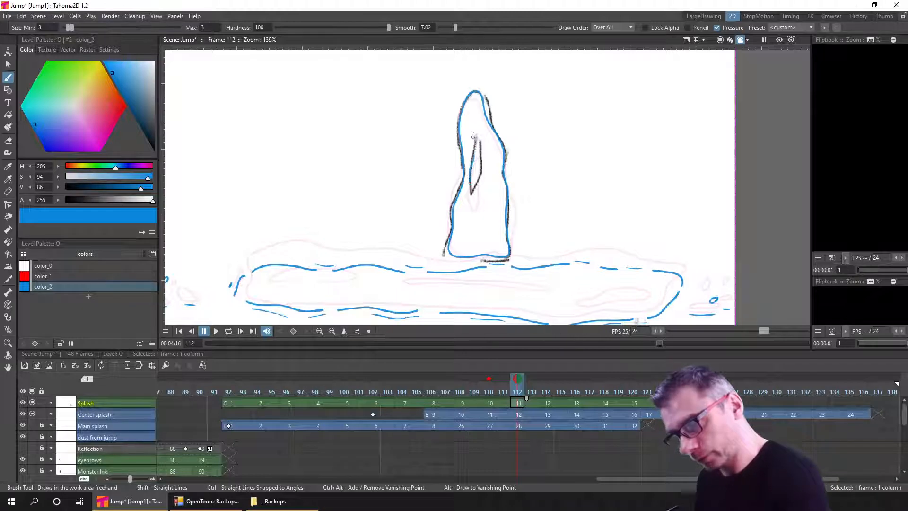
left_click_drag(482, 150, 477, 190)
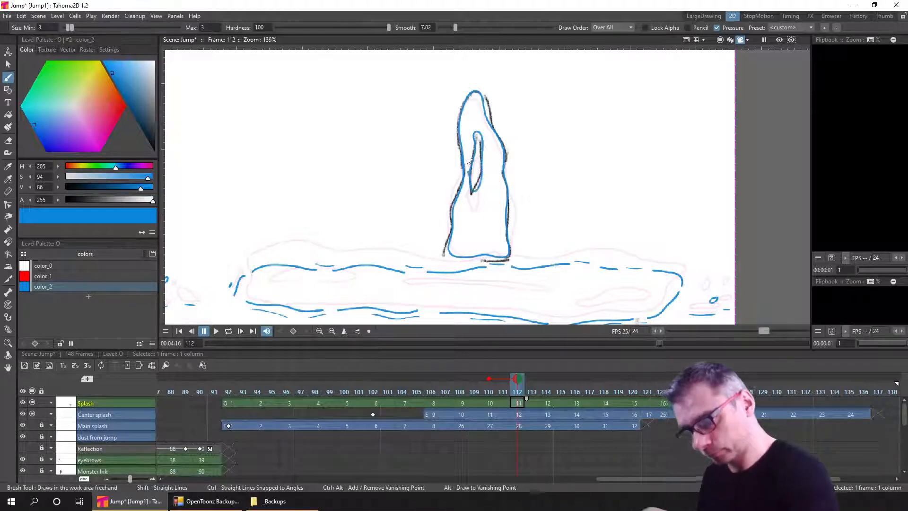
key("ctrl+z")
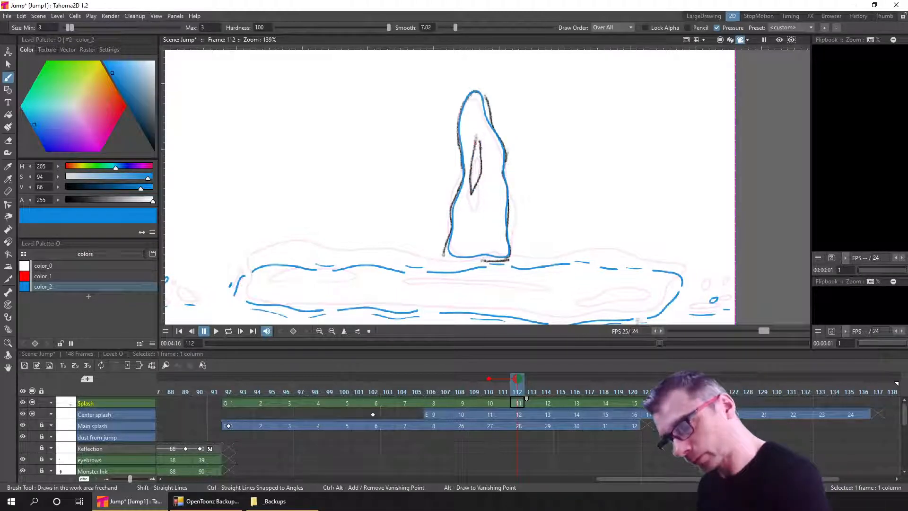
left_click_drag(476, 138, 469, 189)
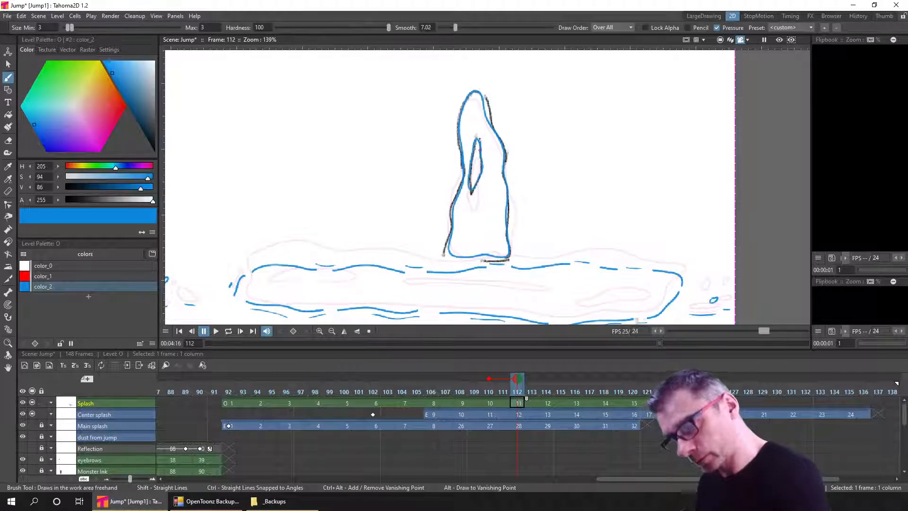
key("ctrl+s")
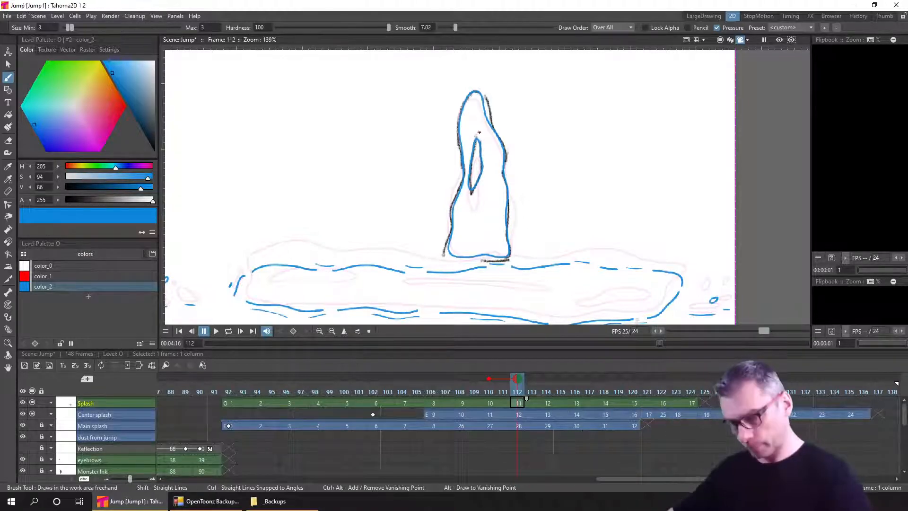
Trace the center splash's closed outline and narrow inner shape in blue over the sketch on frame 114
key("period")
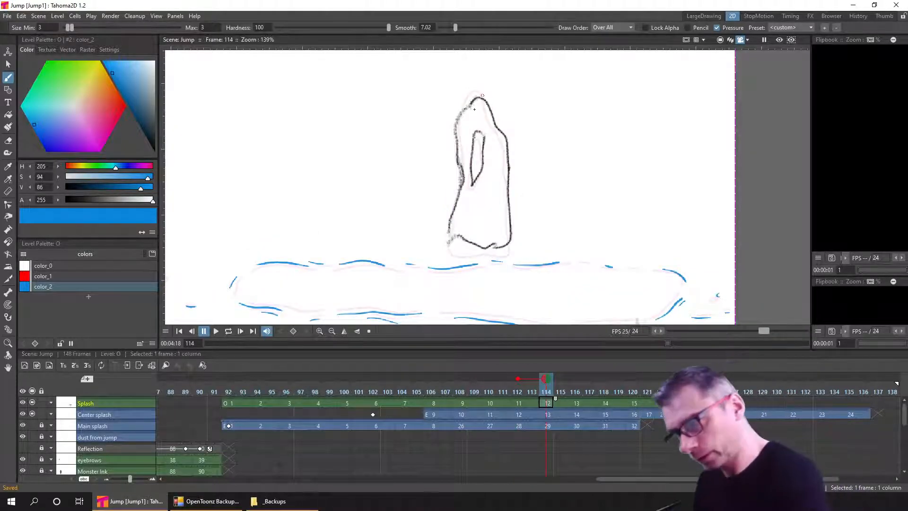
mouse_move(455, 124)
left_mouse_down()
mouse_move(475, 101)
mouse_move(496, 127)
left_mouse_up()
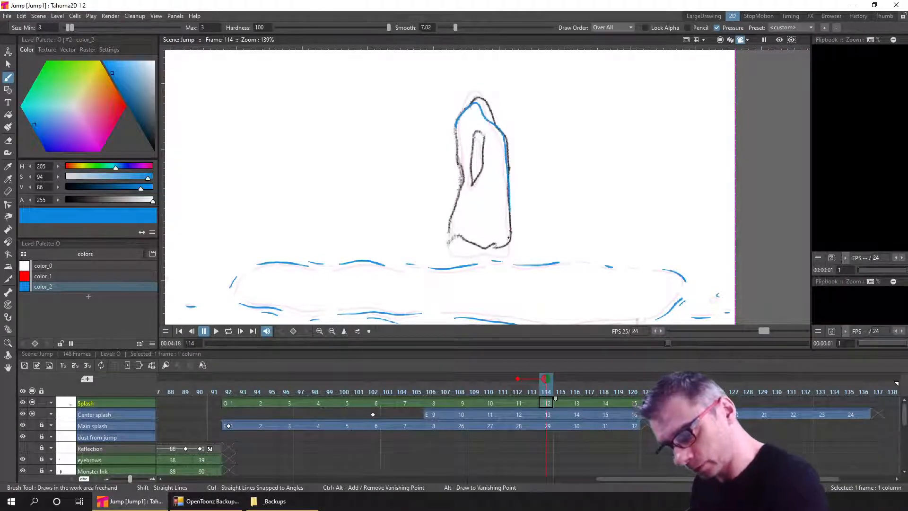
left_click_drag(449, 245, 458, 193)
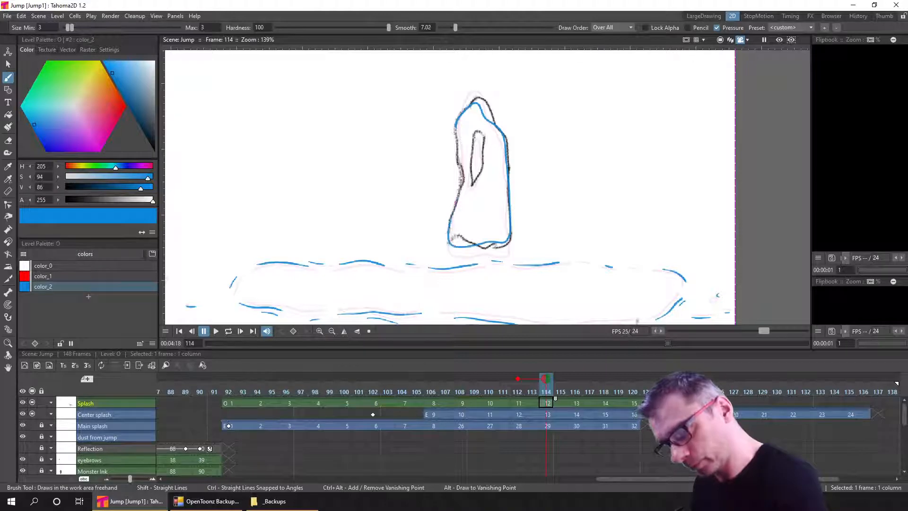
left_click_drag(456, 129, 455, 119)
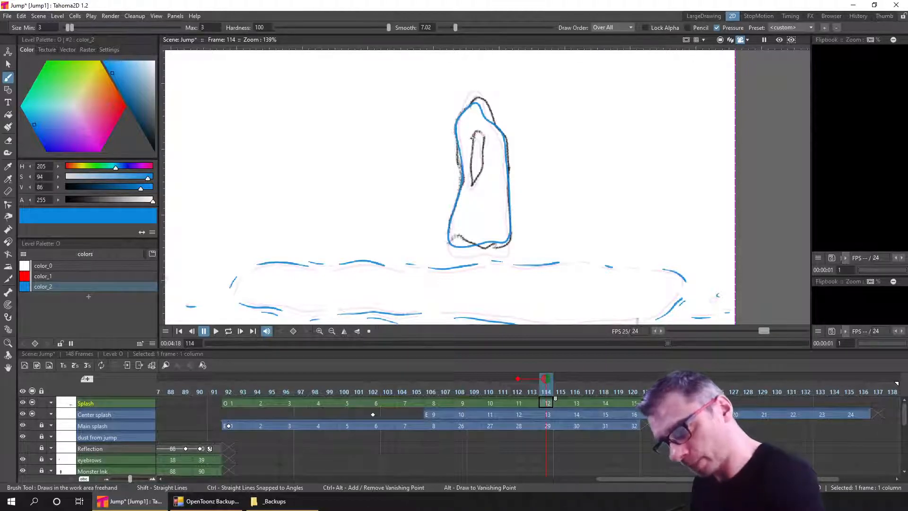
left_click_drag(477, 178, 471, 184)
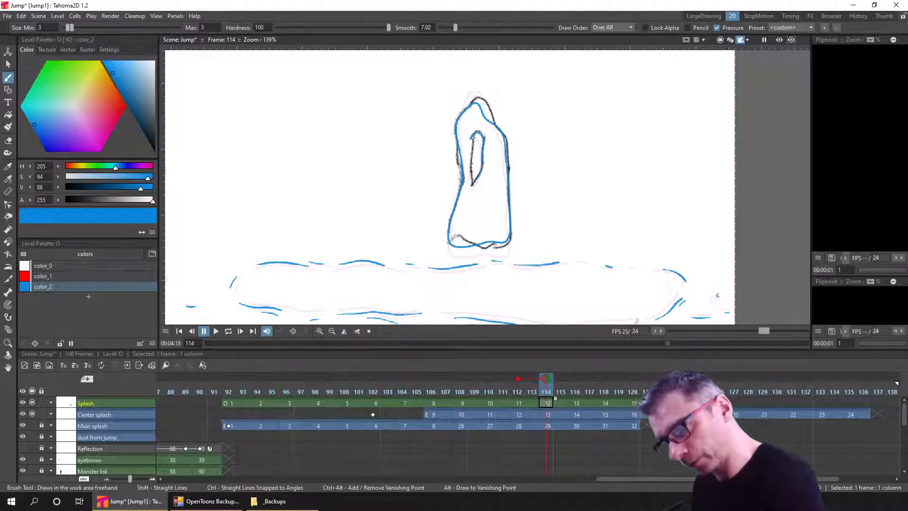
left_click_drag(478, 132, 481, 133)
Ink the shrinking center splash on frame 116 in blue, with its flared base outline and oval inner shape
key("period")
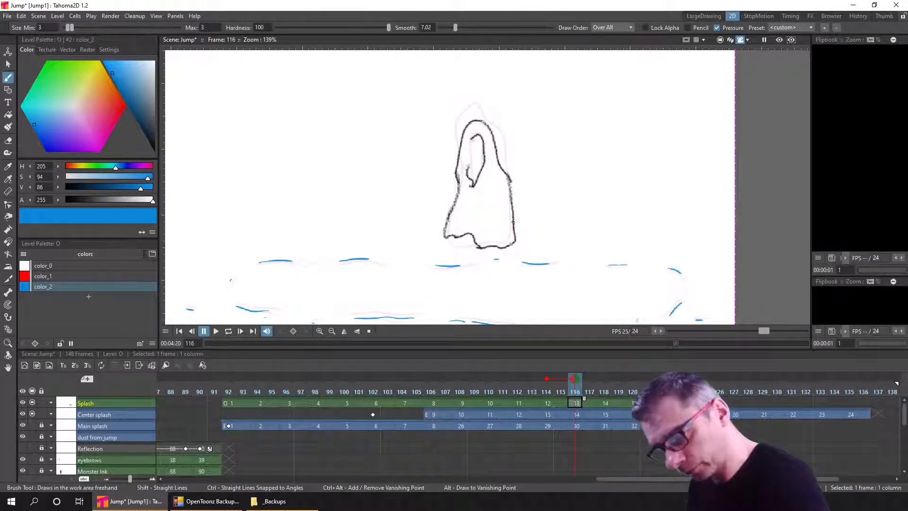
left_click_drag(512, 237, 513, 217)
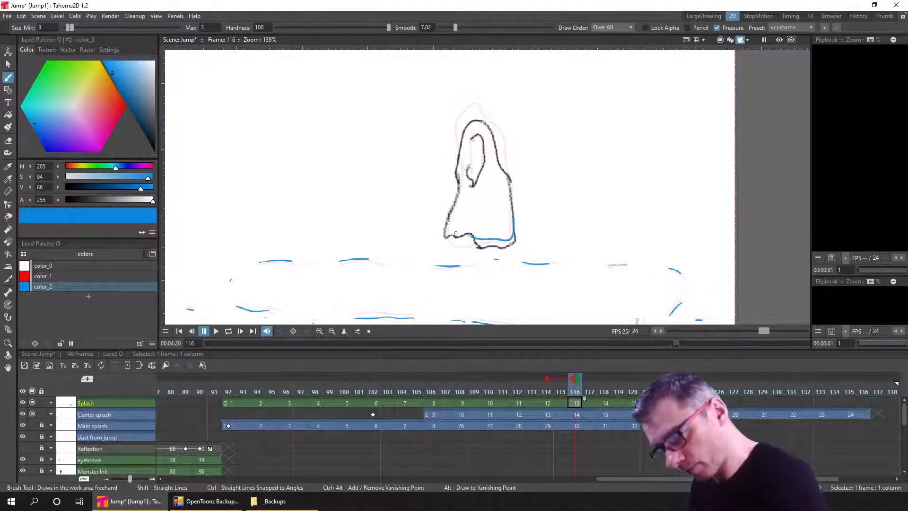
left_click_drag(455, 233, 447, 235)
left_click_drag(456, 189, 463, 145)
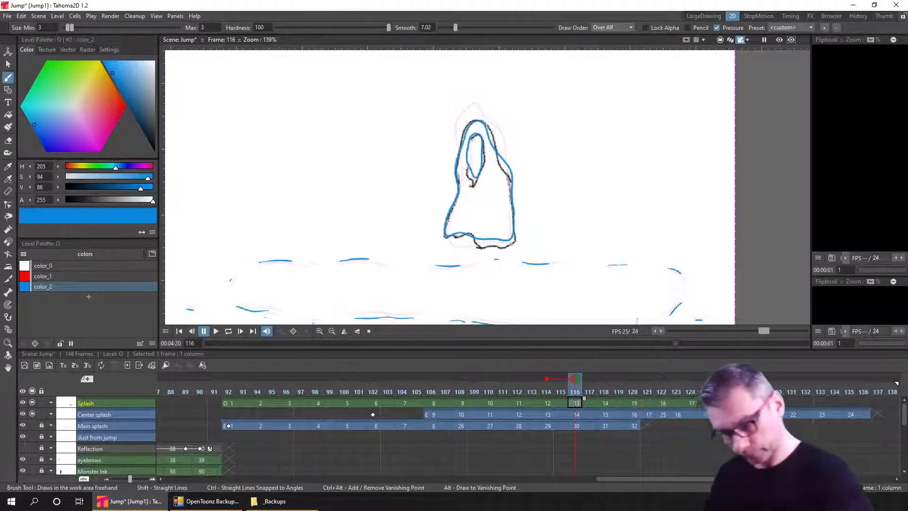
Ink the collapsing center splash as a closed, notched blue outline over the sketch on frames 118 and 120
left_click(603, 400)
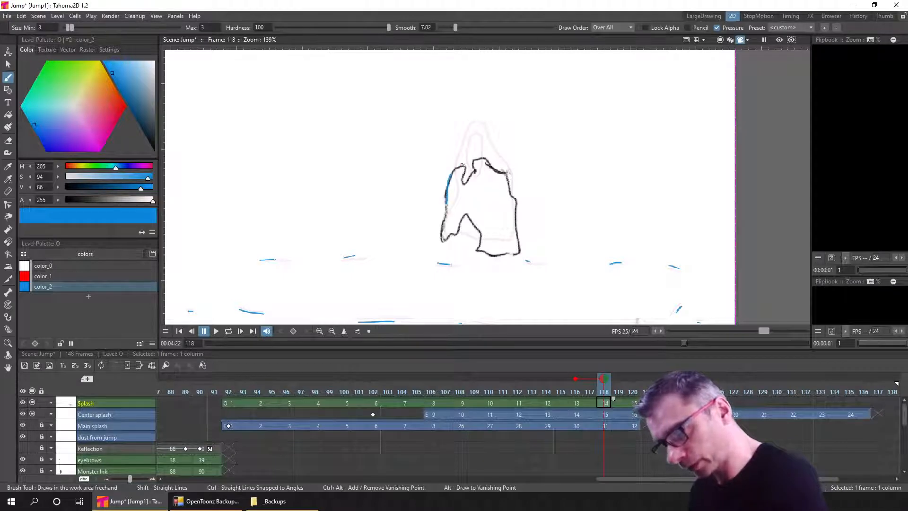
left_click_drag(484, 160, 495, 168)
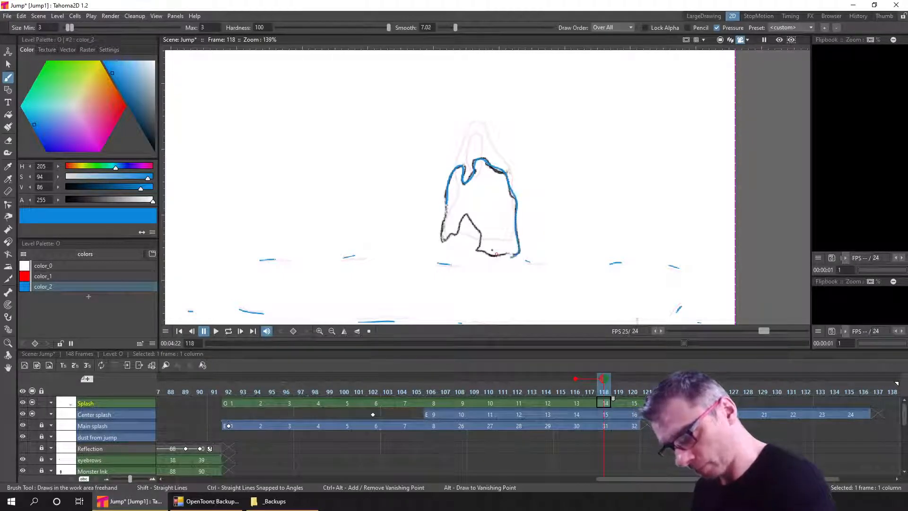
key("ctrl+z")
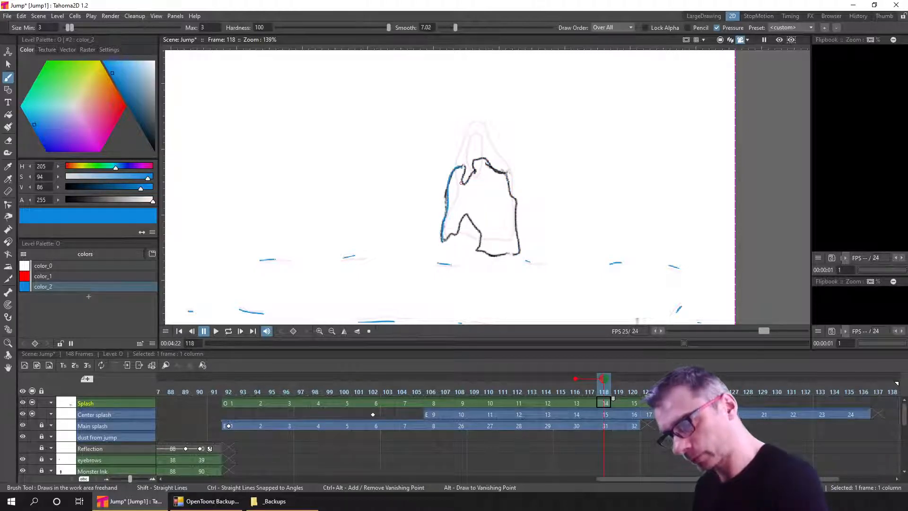
mouse_move(506, 178)
left_mouse_down()
mouse_move(514, 252)
mouse_move(479, 249)
mouse_move(477, 221)
mouse_move(466, 215)
mouse_move(449, 235)
left_mouse_up()
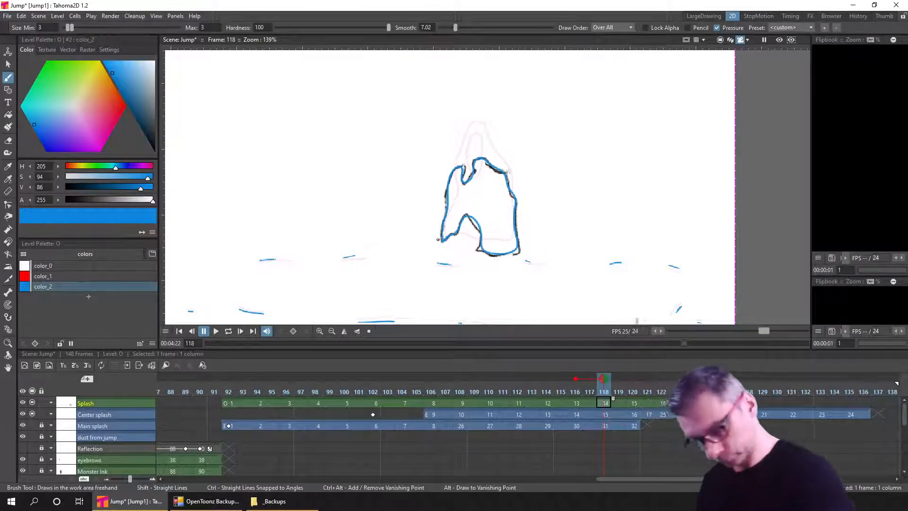
key("period")
mouse_move(464, 201)
left_mouse_down()
mouse_move(453, 186)
mouse_move(434, 248)
mouse_move(448, 247)
mouse_move(463, 210)
mouse_move(481, 224)
mouse_move(477, 254)
mouse_move(523, 249)
mouse_move(513, 198)
mouse_move(467, 201)
left_mouse_up()
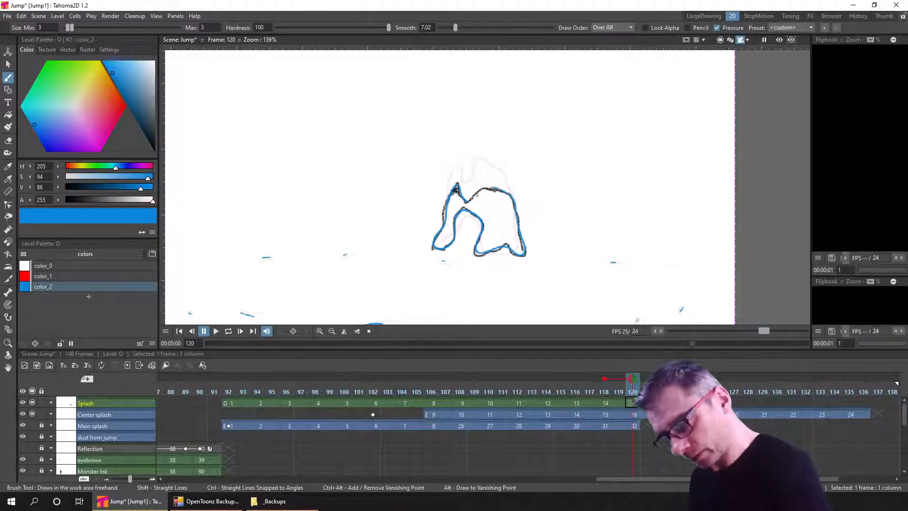
Ink the three separate water blobs of the center splash in blue on frame 122
left_click(662, 404)
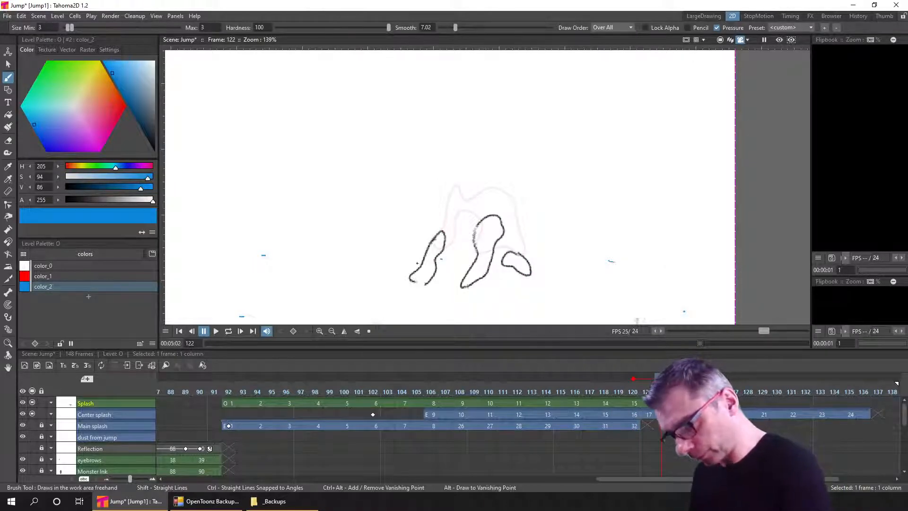
mouse_move(410, 279)
left_mouse_down()
mouse_move(440, 232)
mouse_move(436, 258)
mouse_move(418, 284)
mouse_move(409, 280)
left_mouse_up()
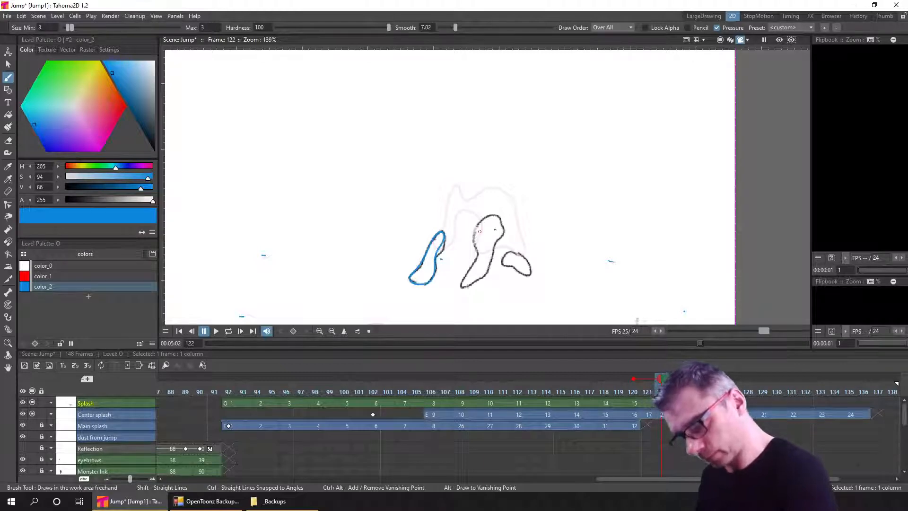
mouse_move(501, 228)
left_mouse_down()
mouse_move(492, 216)
mouse_move(476, 228)
mouse_move(463, 284)
mouse_move(494, 249)
left_mouse_up()
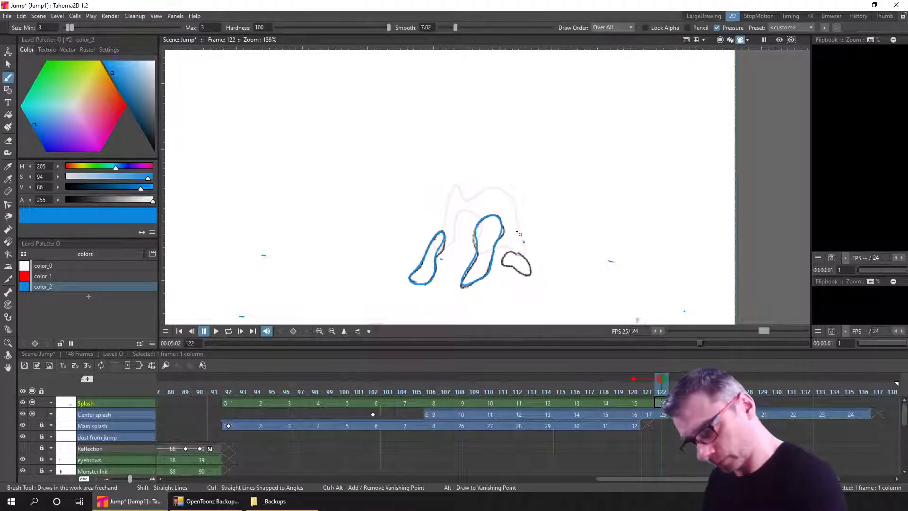
mouse_move(524, 242)
left_mouse_down()
mouse_move(513, 232)
mouse_move(502, 249)
mouse_move(508, 274)
mouse_move(530, 281)
mouse_move(523, 241)
left_mouse_up()
Ink the low, peaked center splash as one closed blue outline on frame 124 and save the scene
left_click(690, 403)
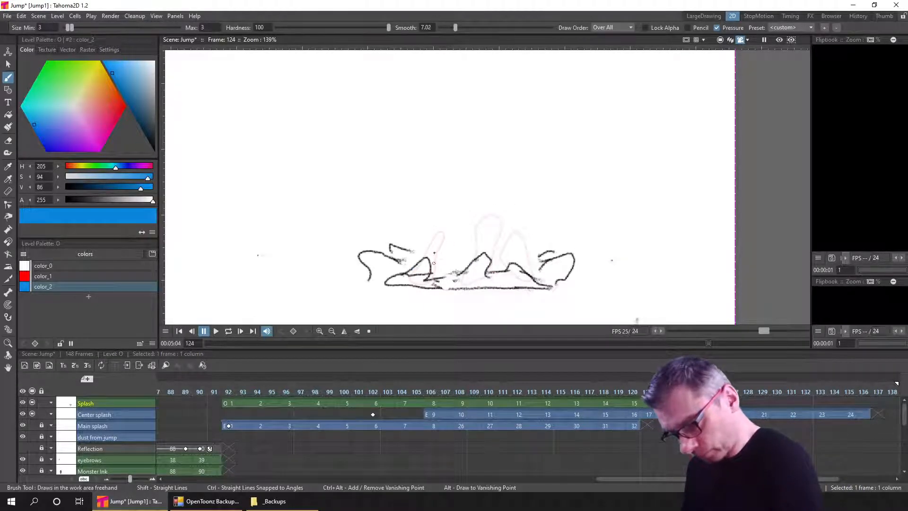
mouse_move(433, 270)
left_mouse_down()
mouse_move(386, 285)
mouse_move(556, 288)
left_mouse_up()
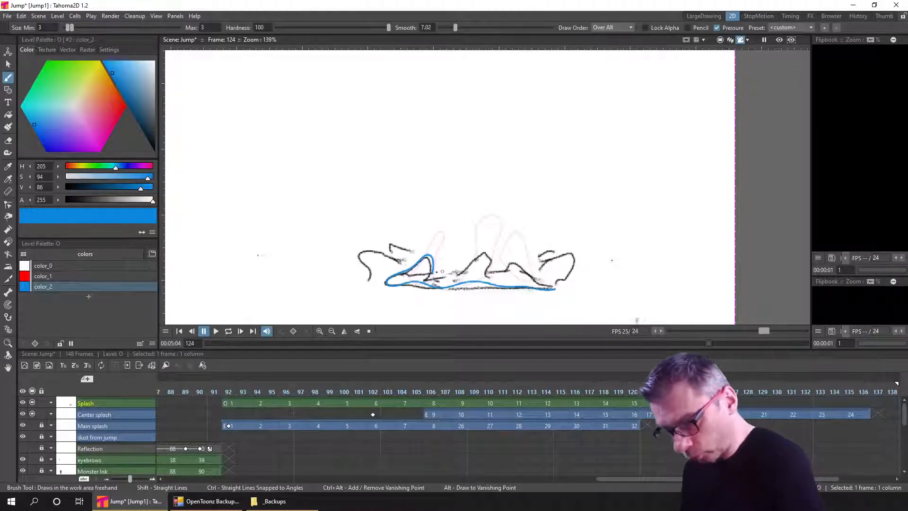
mouse_move(433, 275)
left_mouse_down()
mouse_move(479, 252)
mouse_move(486, 274)
mouse_move(500, 275)
mouse_move(513, 259)
mouse_move(549, 279)
left_mouse_up()
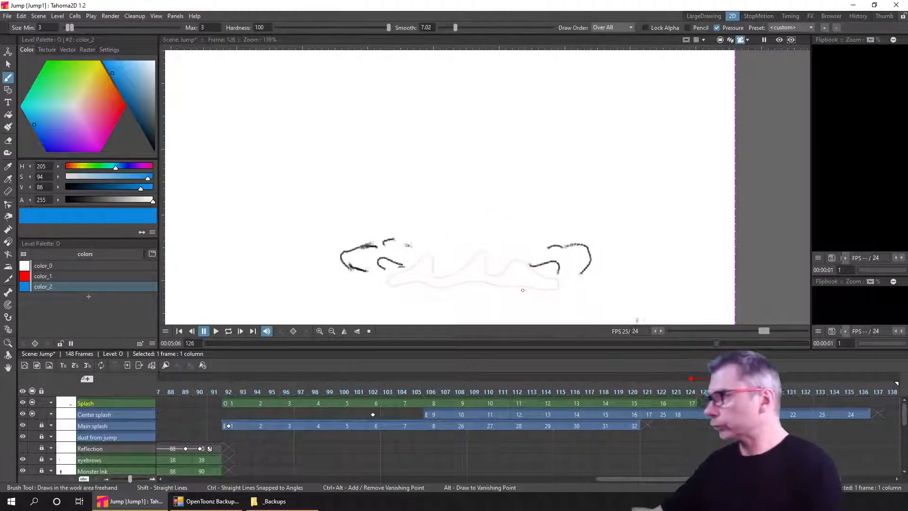
key("ctrl+s")
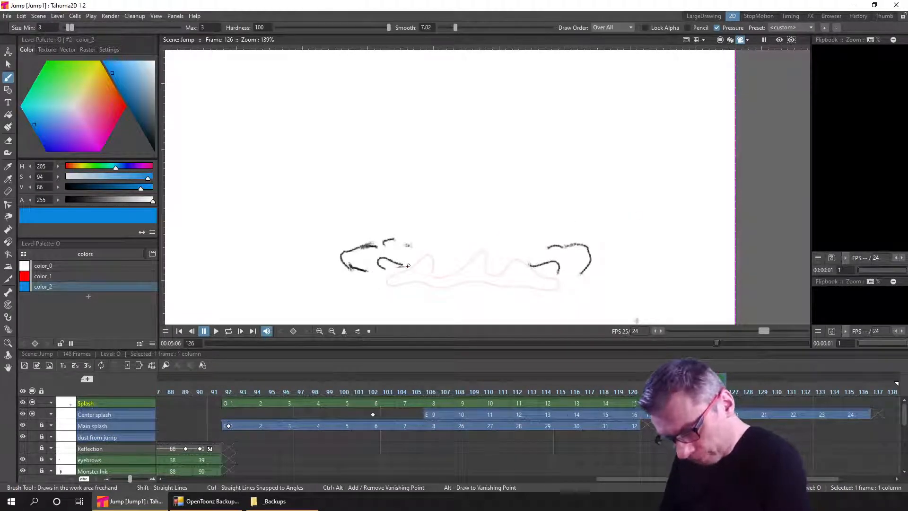
Ink the flattening center splash in blue on frames 126 and 128, adding a small droplet shape at each end
mouse_move(385, 266)
left_mouse_down()
mouse_move(366, 274)
mouse_move(425, 294)
mouse_move(385, 280)
mouse_move(554, 292)
mouse_move(574, 286)
left_mouse_up()
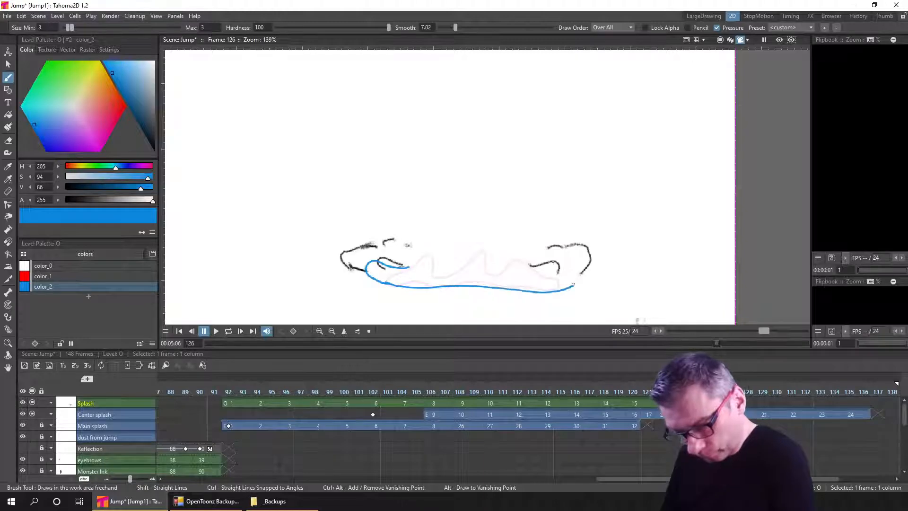
key("ctrl+z")
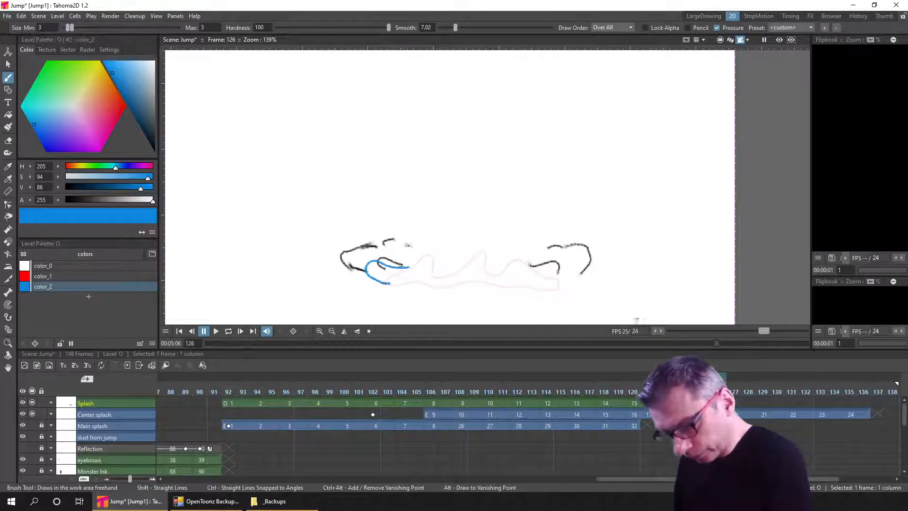
left_click_drag(388, 284, 559, 289)
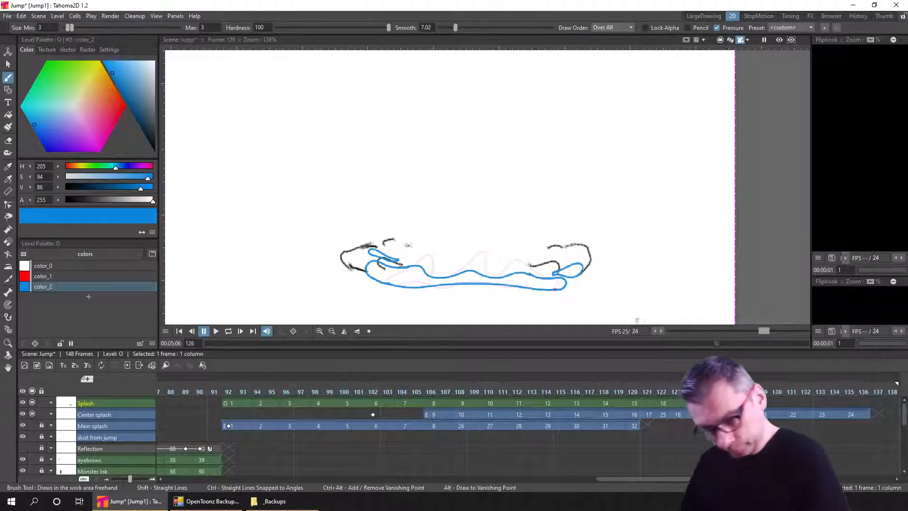
key("period")
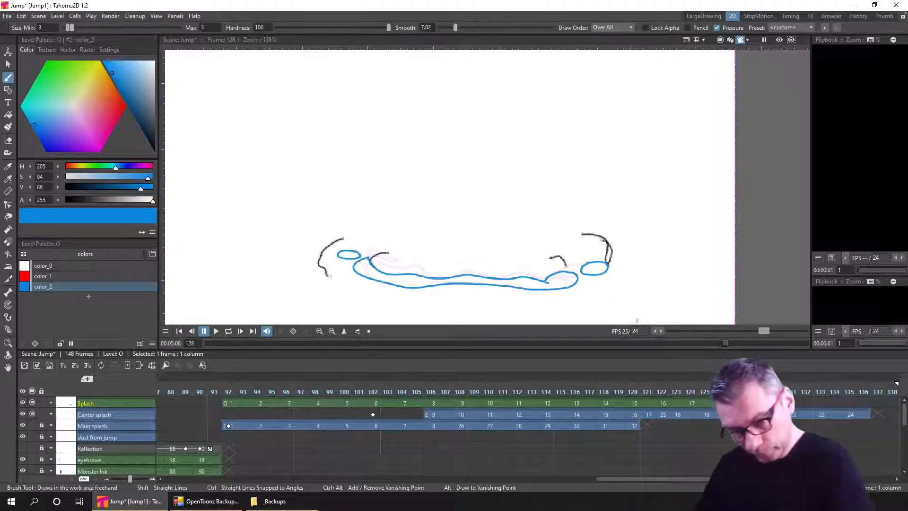
Hide the Center splash sketch, then ink frames 130 and 132 in blue with small oval droplets at the ends and flat slivers between them
key("Right")
key("Right")
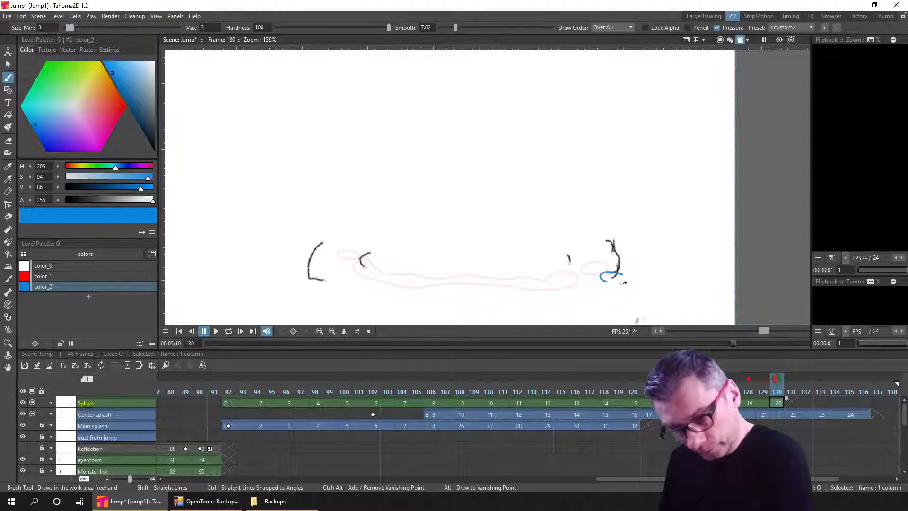
left_click(33, 414)
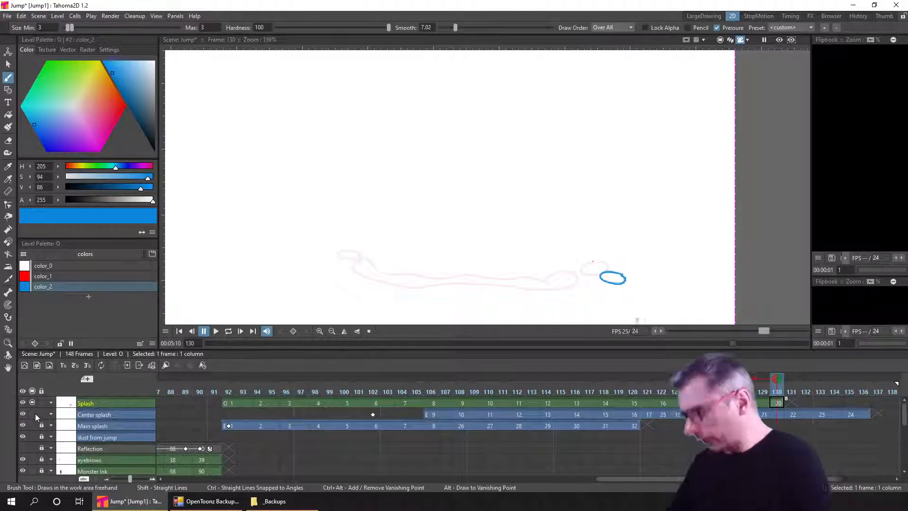
key("ctrl+s")
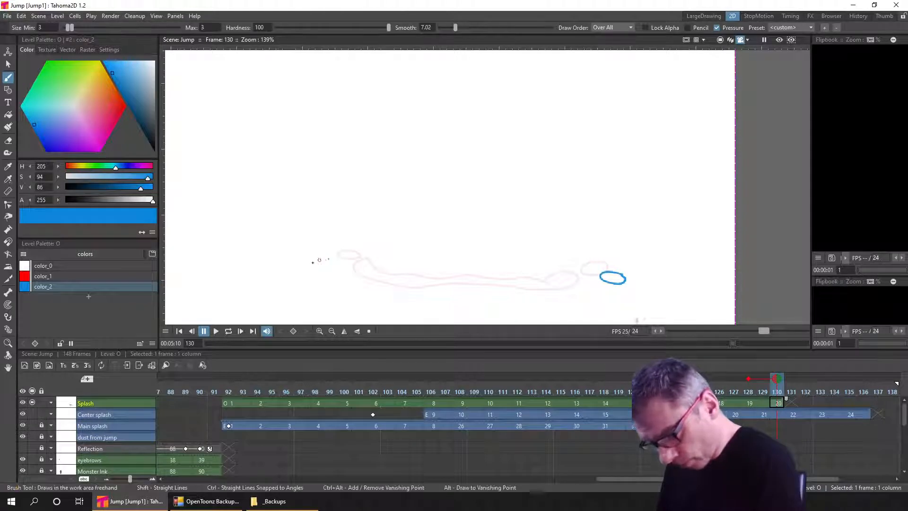
left_click_drag(316, 270, 314, 264)
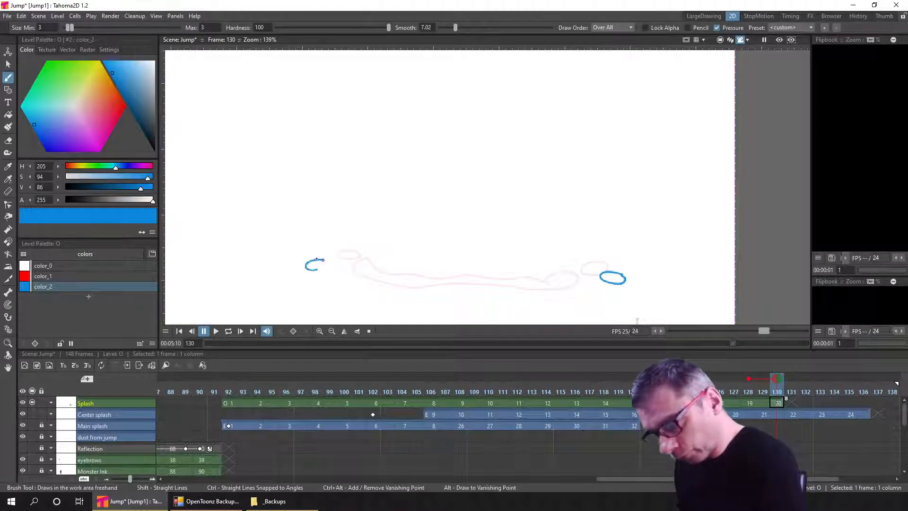
left_click_drag(317, 259, 325, 263)
key("ctrl+s")
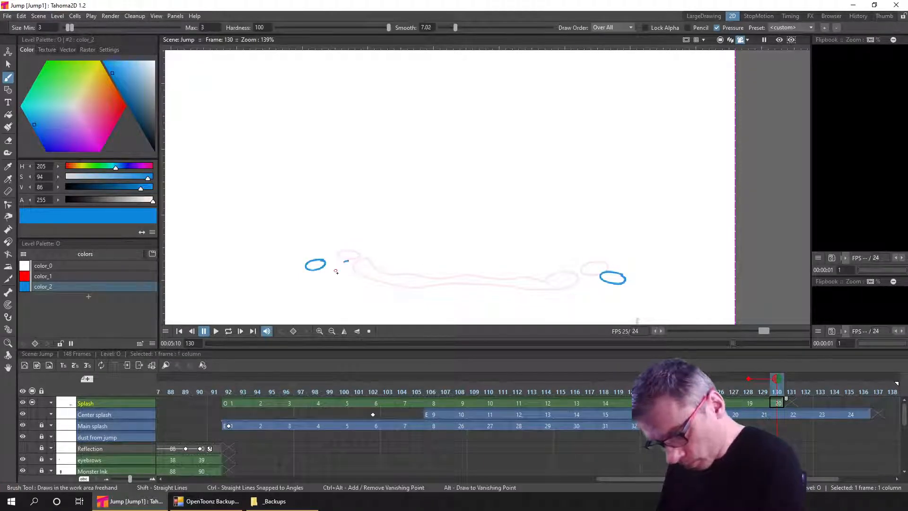
left_click_drag(351, 263, 361, 269)
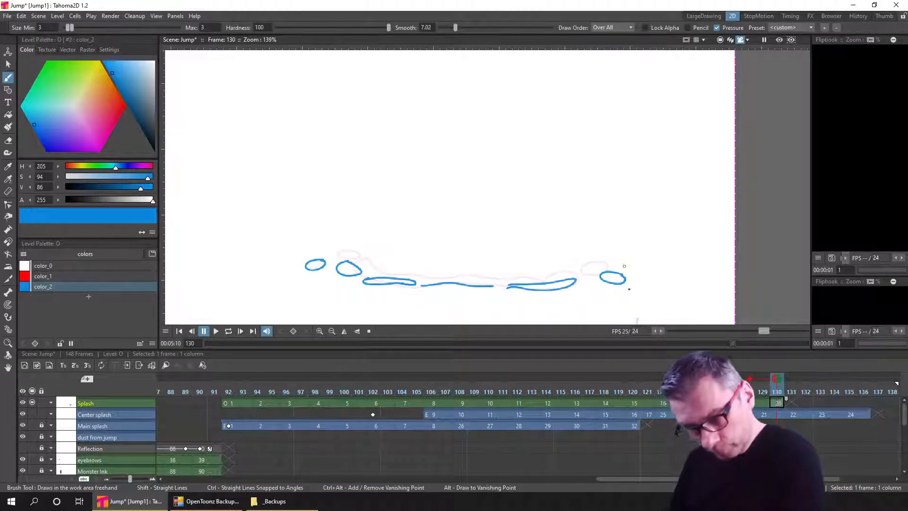
left_click(807, 402)
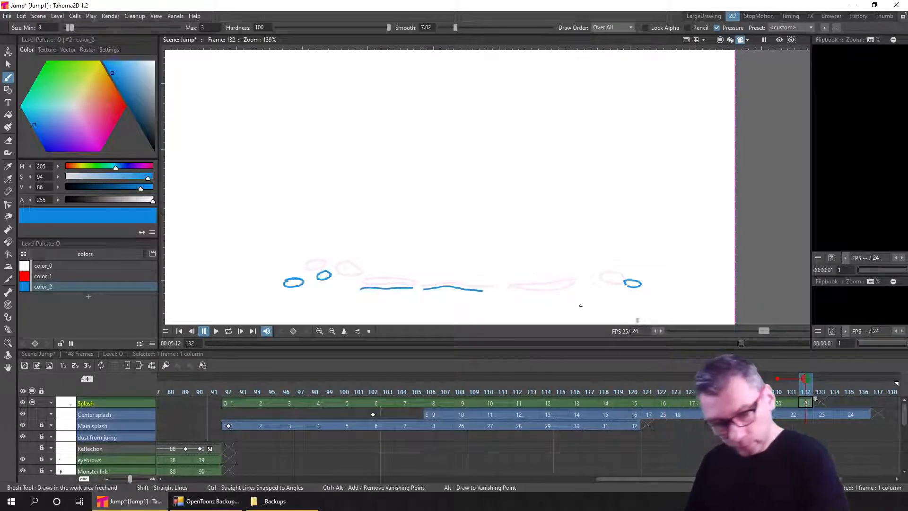
Flip back and forth through the inked splash frames leading up to frame 134 to check the motion
left_click(840, 404)
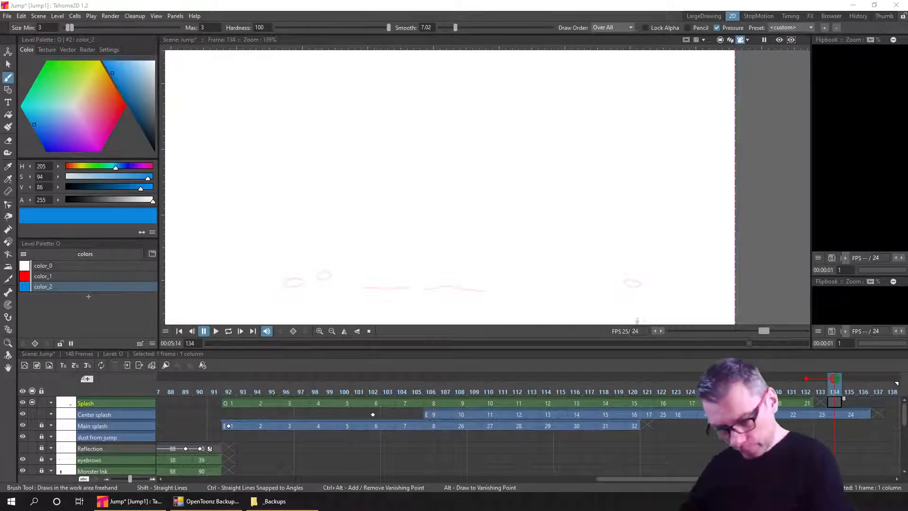
left_click(805, 402)
left_click(834, 402)
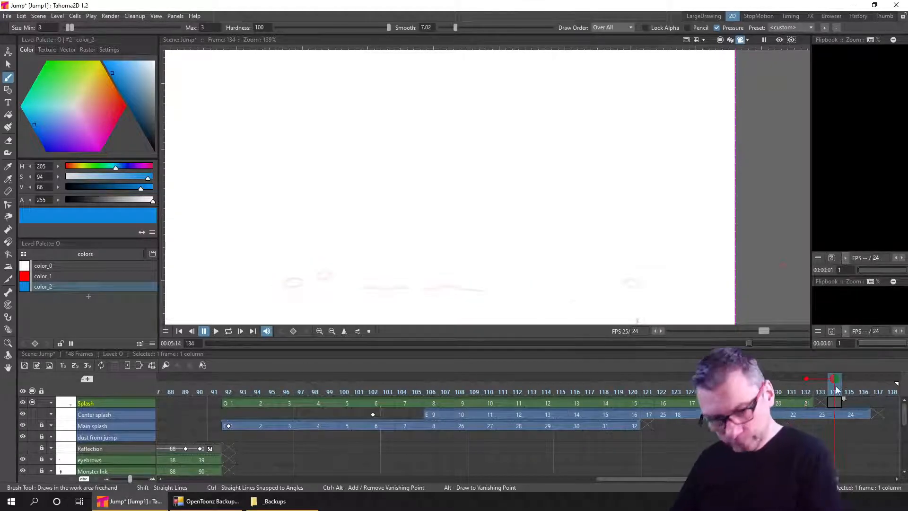
key("comma")
key("comma")
key("comma")
key("comma")
key("period")
key("period")
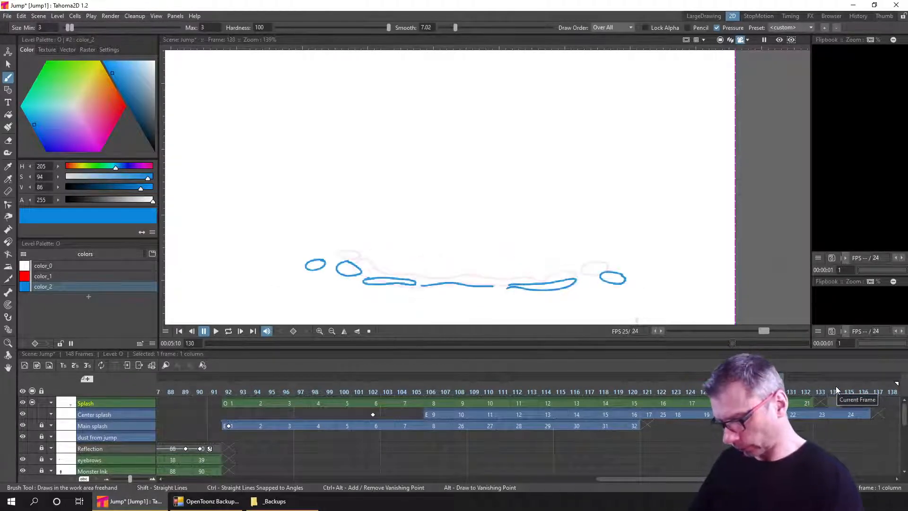
key("period")
key("period")
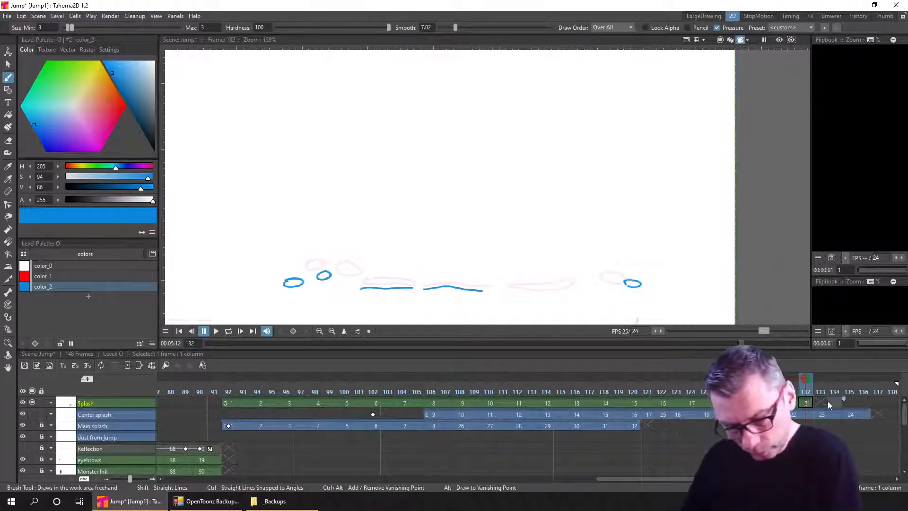
Ink three small oval droplets in blue on frame 134, two at the splash's left end and one at its right end
left_click(833, 403)
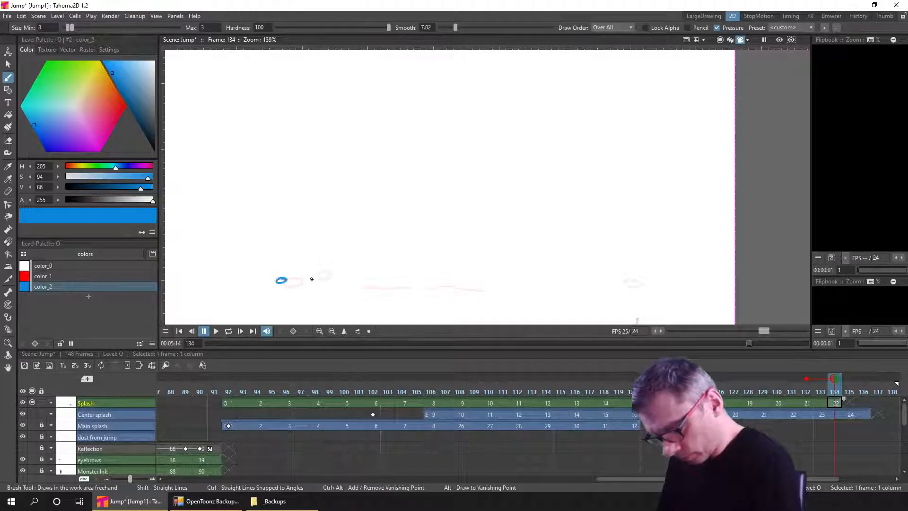
left_click_drag(312, 283, 310, 279)
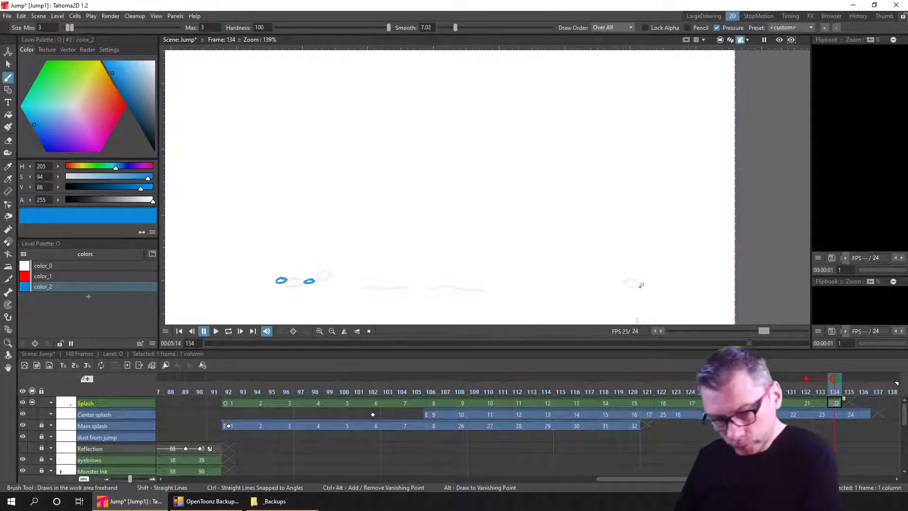
left_click_drag(643, 283, 642, 283)
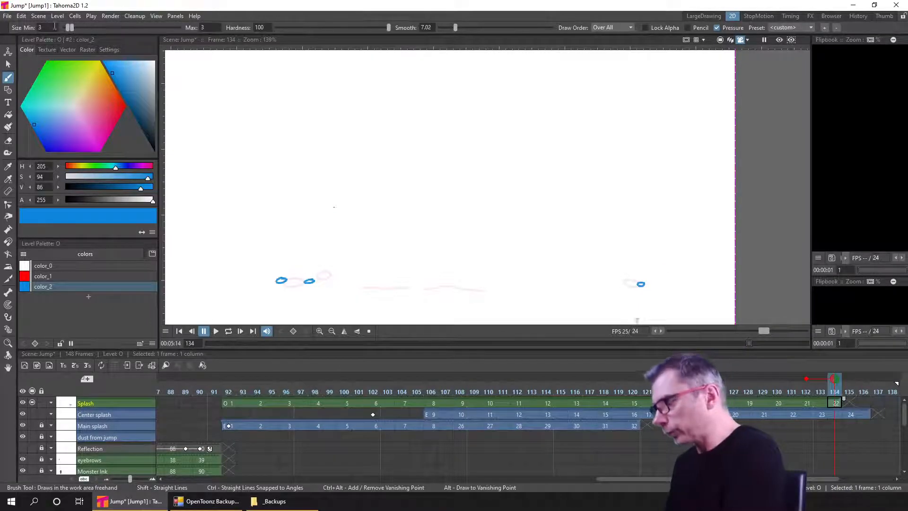
Set the brush size to 2.14 minimum and 3.12 maximum, and ink thin ripple lines in the center and under the droplets on frame 134
left_click_drag(68, 29, 64, 28)
key("ctrl+s")
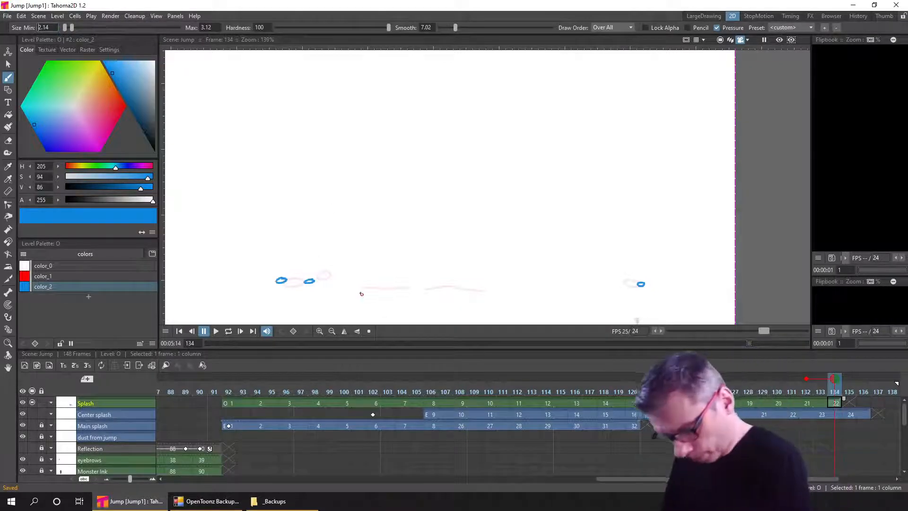
left_click_drag(360, 290, 472, 292)
left_click_drag(642, 289, 647, 289)
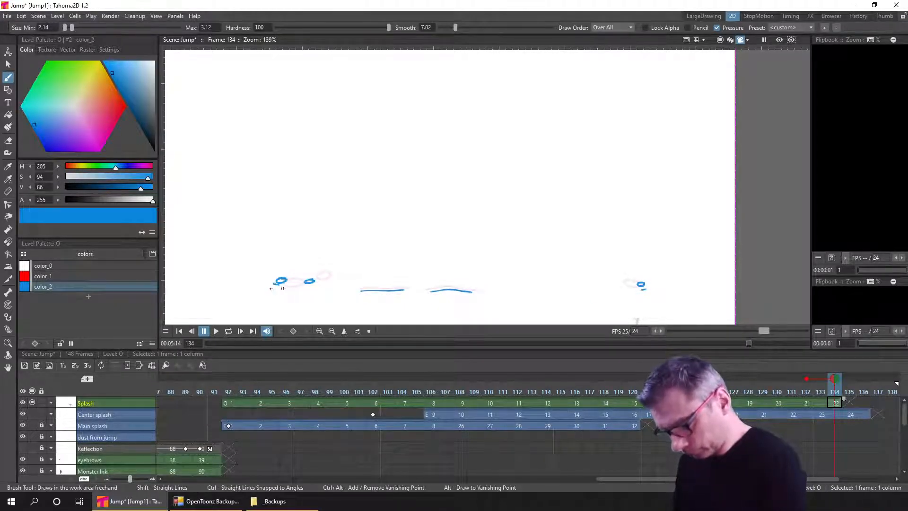
left_click_drag(274, 285, 309, 286)
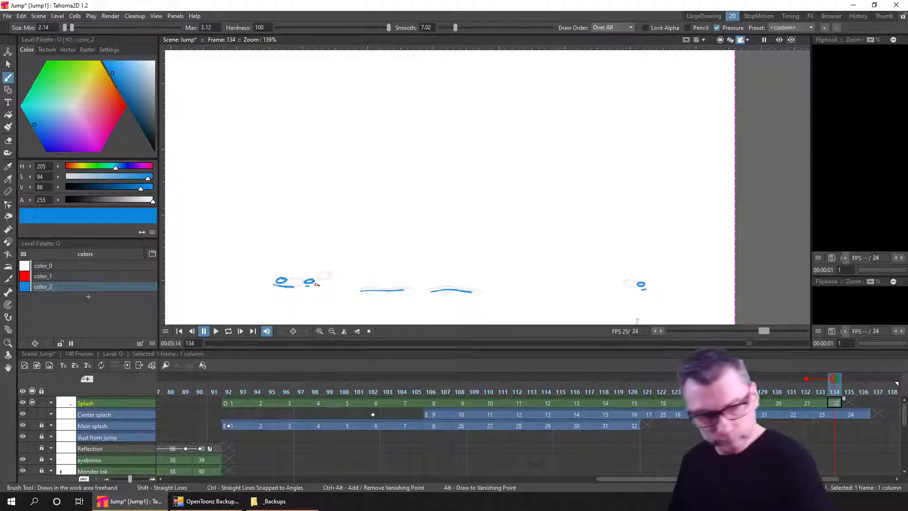
Ink two thin center ripple lines and short dashes at both ends of the splash on frame 136
left_click(867, 403)
left_click_drag(804, 418, 549, 427)
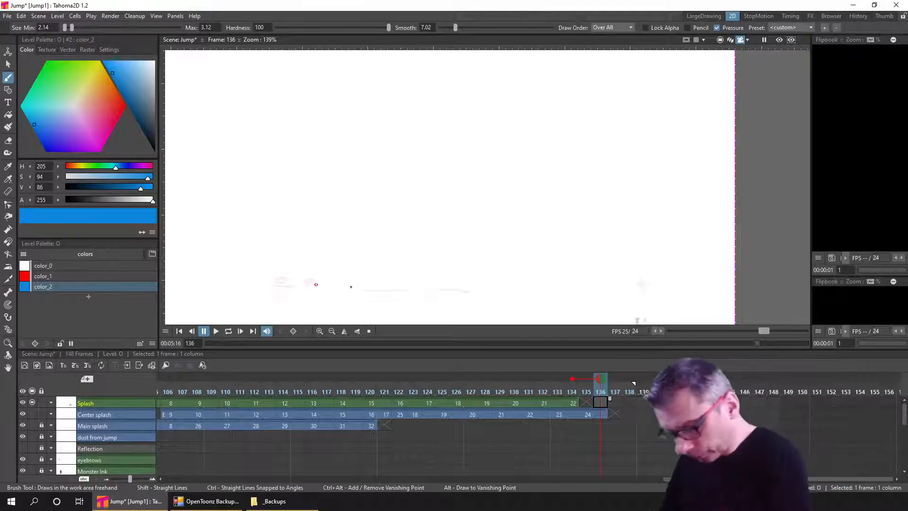
left_click_drag(359, 294, 467, 295)
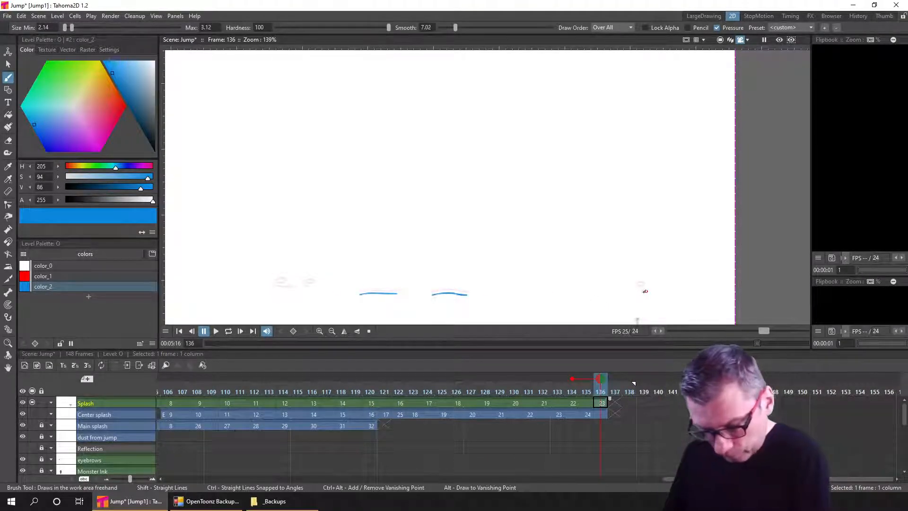
left_click_drag(643, 292, 650, 291)
left_click_drag(273, 287, 285, 289)
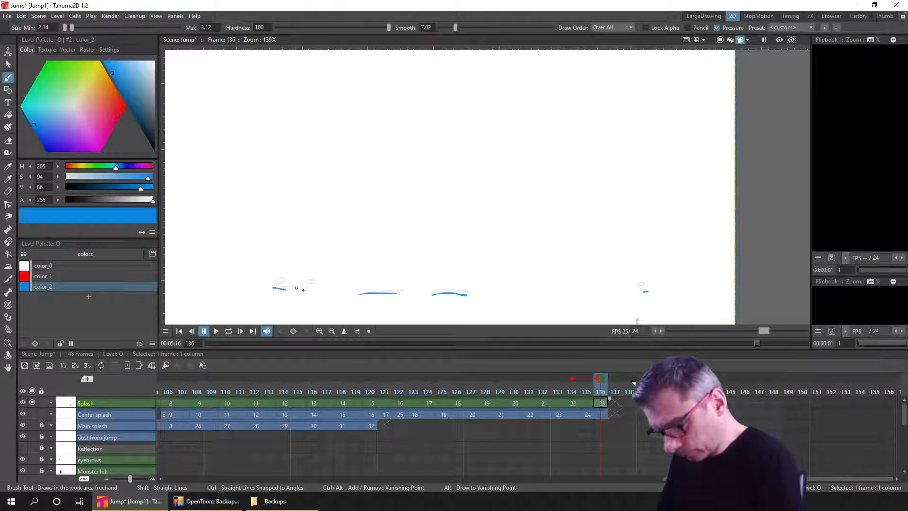
Ink shorter, lower ripple lines on frames 138 and 140, with two center dashes and a tiny mark at each end
left_click(627, 403)
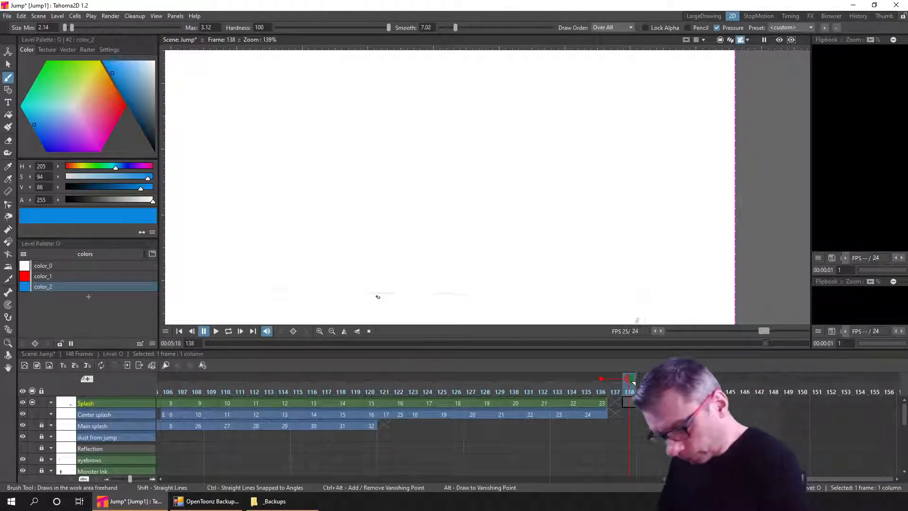
left_click_drag(361, 296, 461, 296)
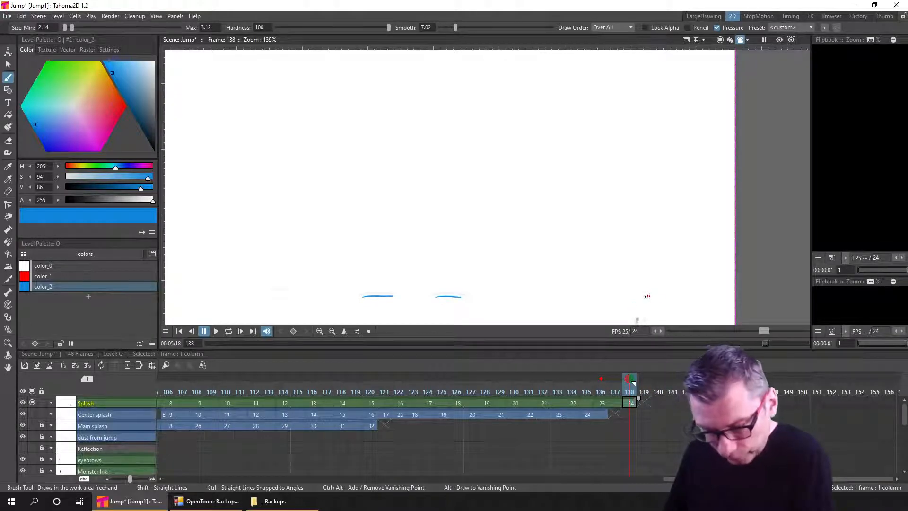
left_click_drag(646, 294, 648, 294)
left_click_drag(273, 290, 281, 291)
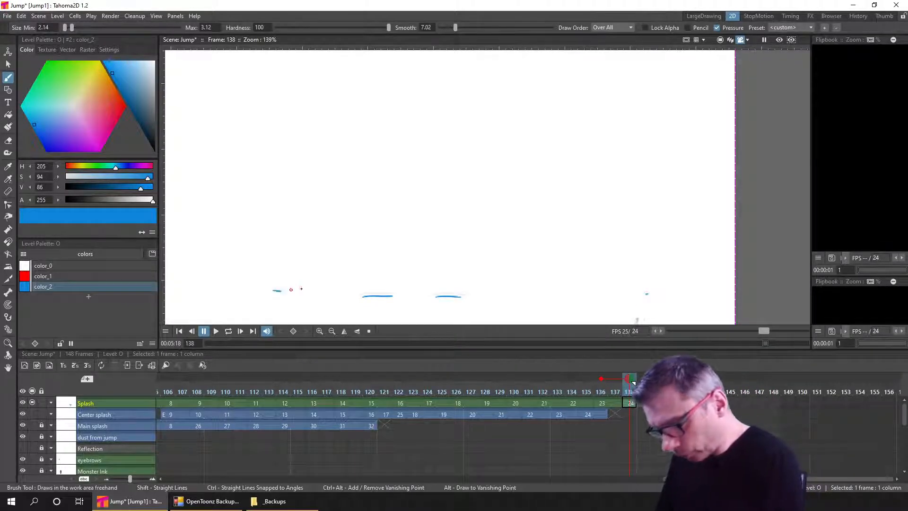
left_click(657, 403)
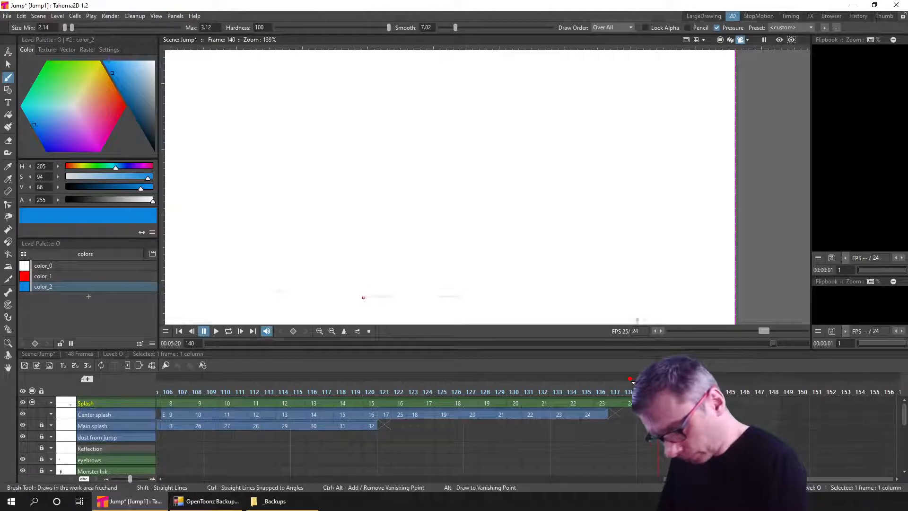
left_click_drag(365, 299, 454, 299)
left_click_drag(647, 296, 650, 296)
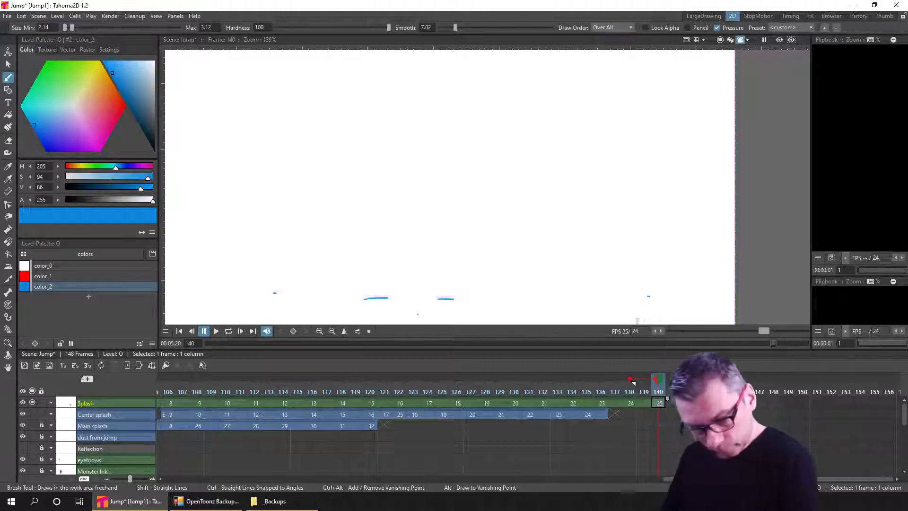
Ink the fading ripples on frames 142 and 144 as two short center dashes, adding a tiny mark at the left end on frame 142
key("period")
left_click_drag(438, 301, 450, 300)
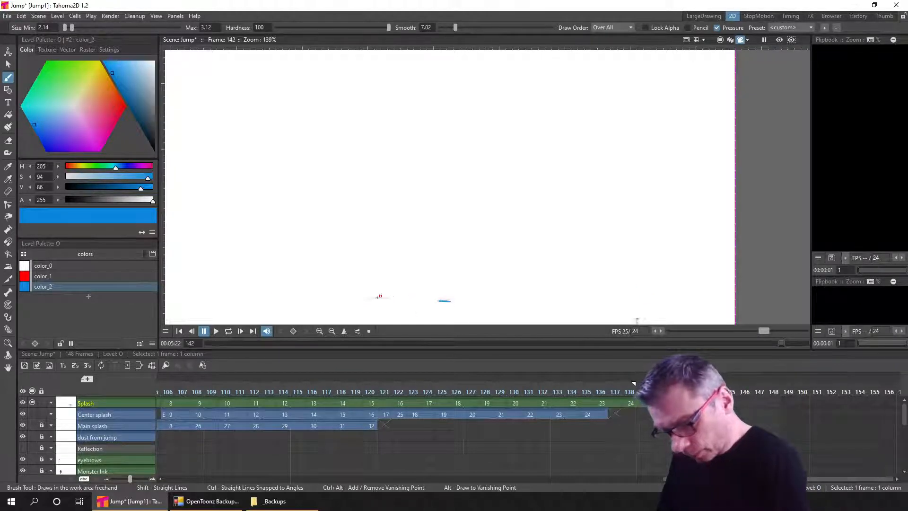
left_click_drag(365, 299, 380, 299)
left_click_drag(274, 297, 280, 296)
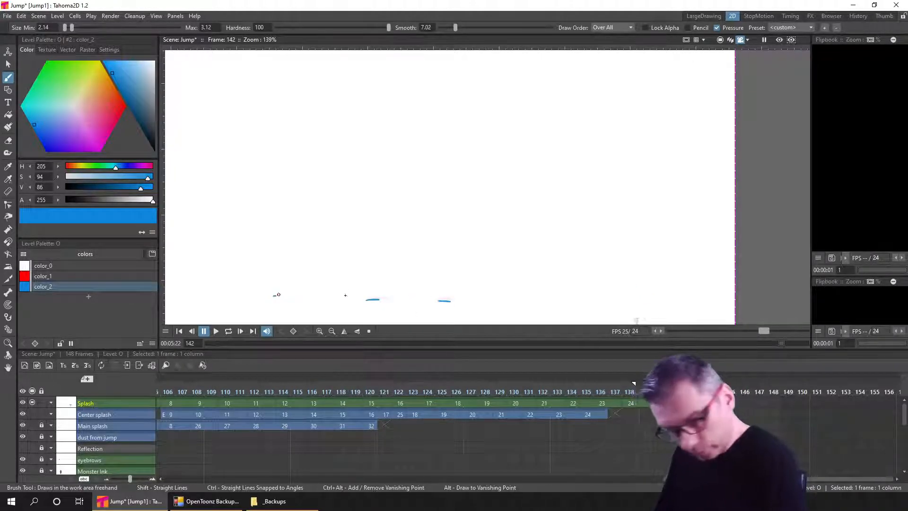
key("period")
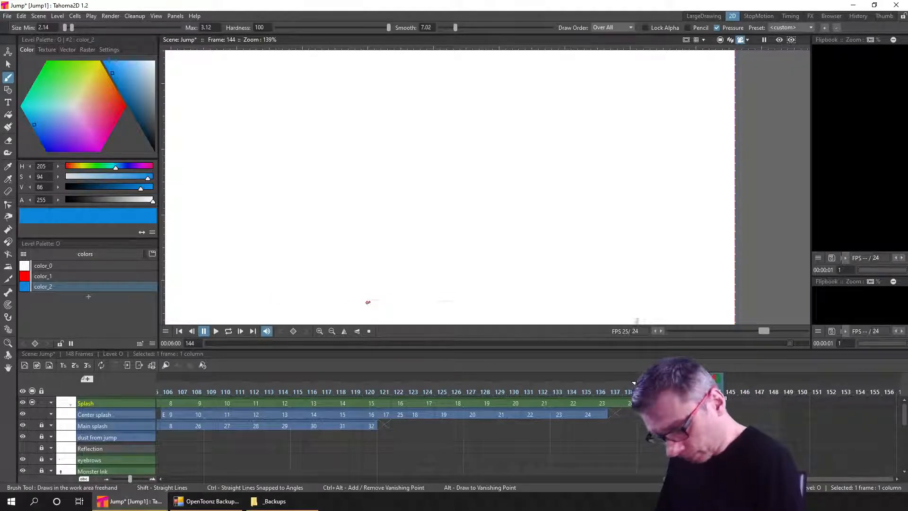
left_click_drag(367, 301, 378, 300)
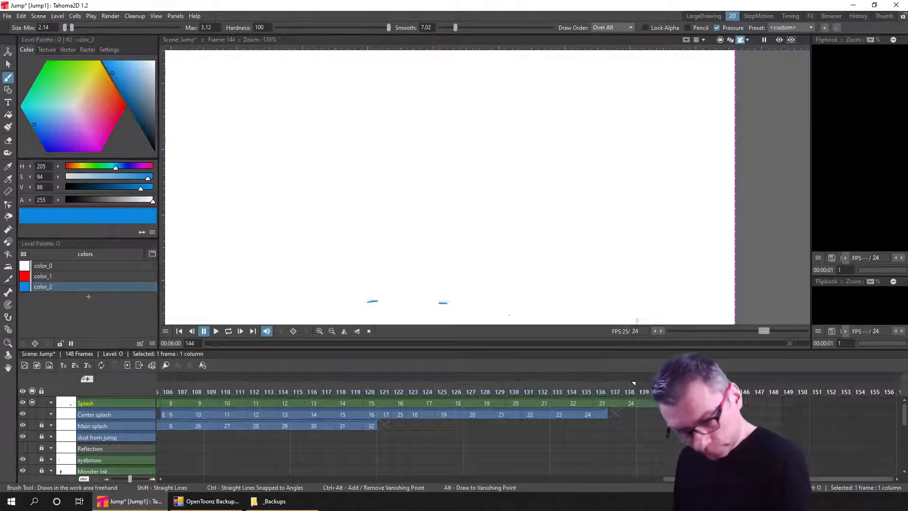
Ink the last tiny remnants of the center ripples in blue on frames 146 and 148
key("period")
key("period")
left_click_drag(368, 303, 376, 303)
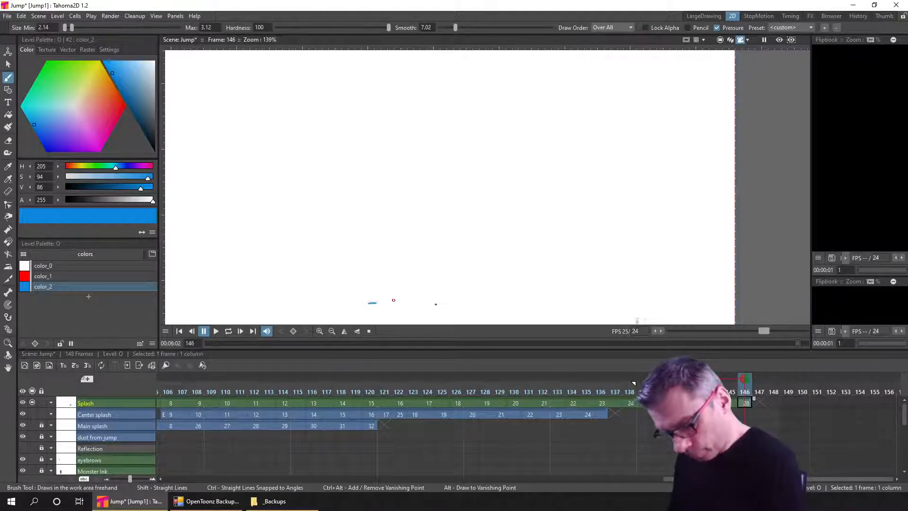
left_click(770, 401)
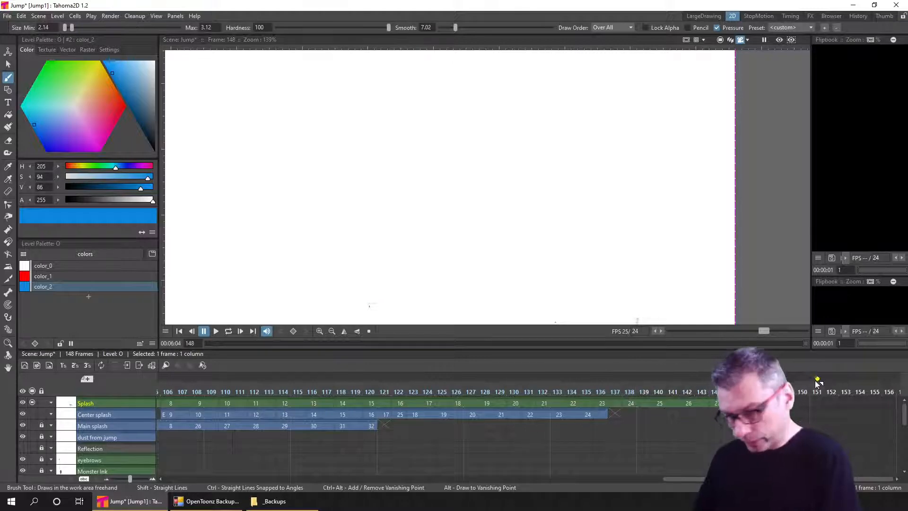
Save the scene and play back the inked splash from frame 85 through frame 151
left_click(179, 331)
scroll(541, 250, "down", 1)
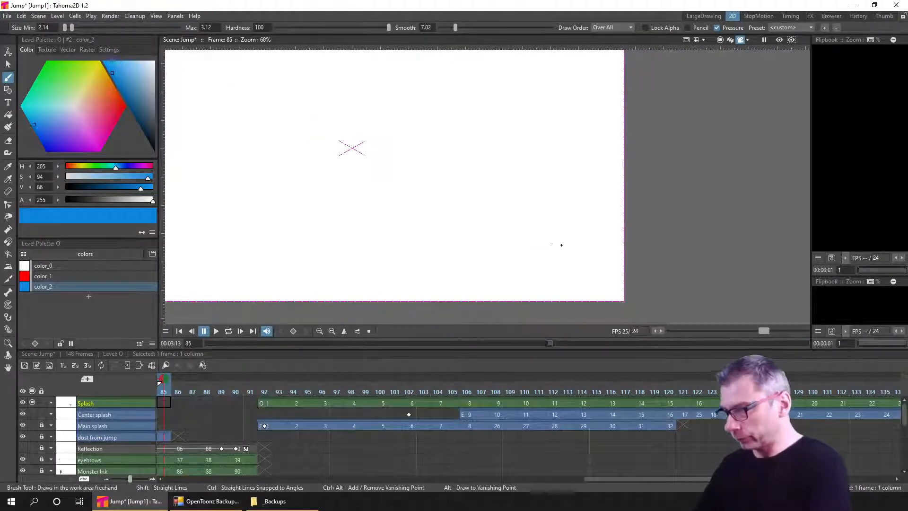
left_click_drag(557, 245, 646, 252)
key("ctrl+s")
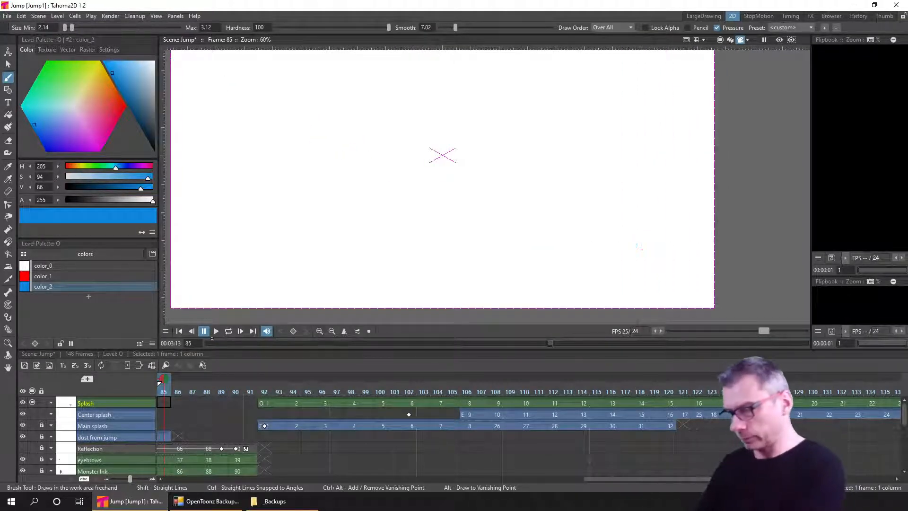
left_click(215, 332)
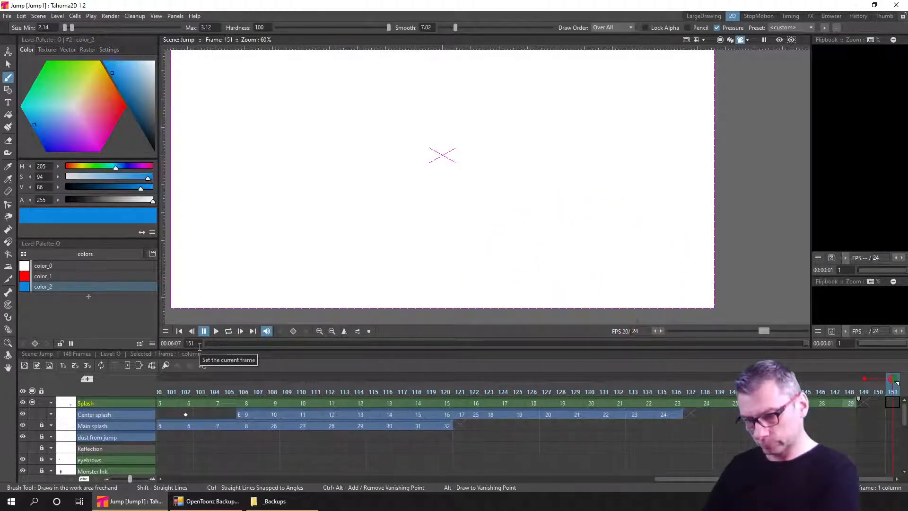
left_click(209, 335)
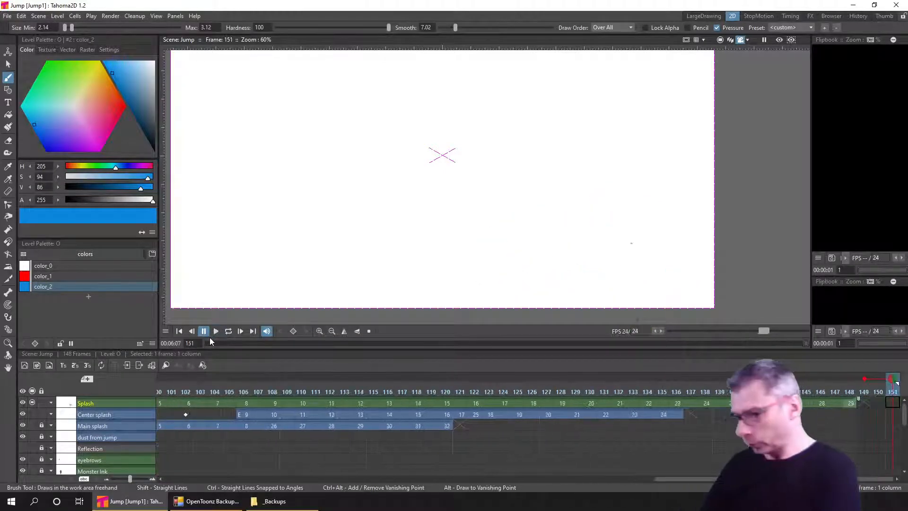
Erase the ripple and rim line segments crossing the inside of the center column on frame 106, using an eraser size of 14
left_click(180, 331)
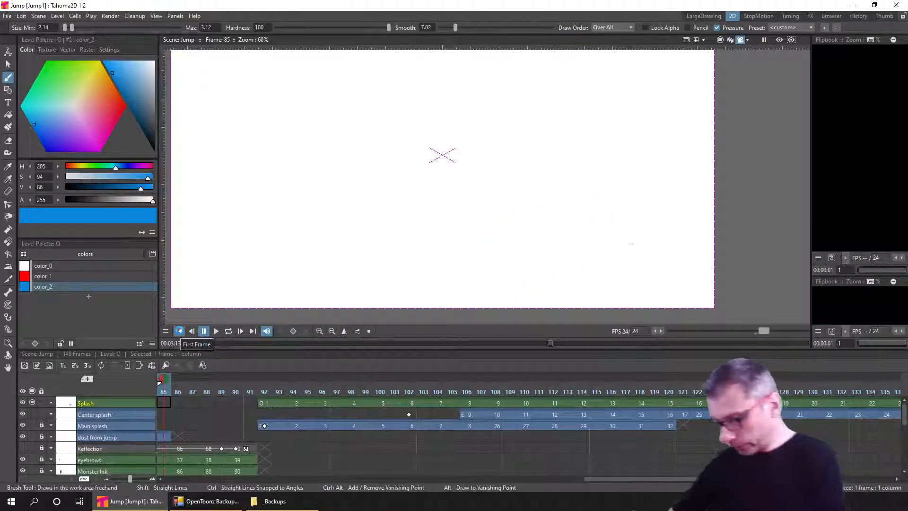
left_click(269, 403)
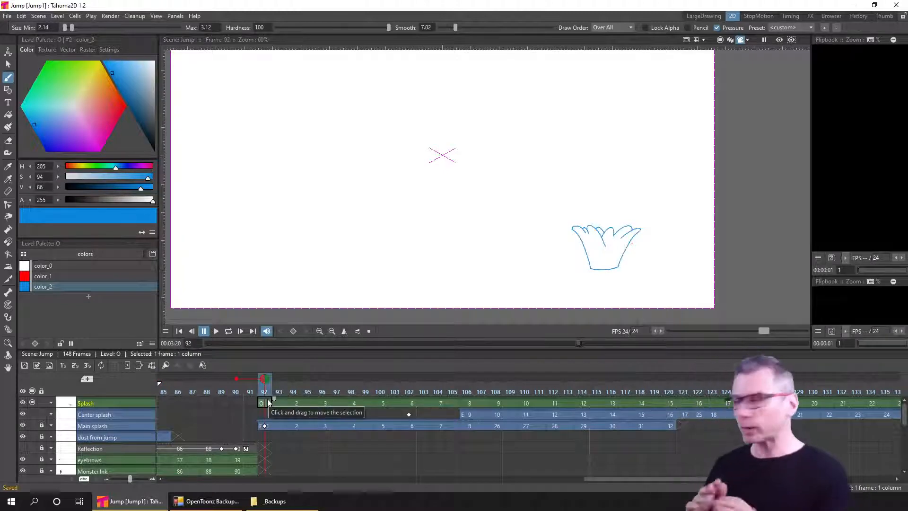
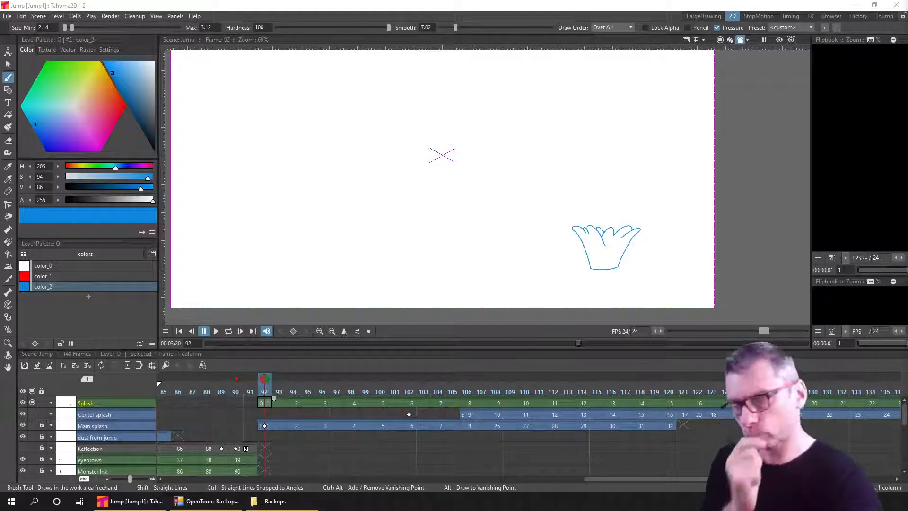
left_click_drag(267, 388, 479, 388)
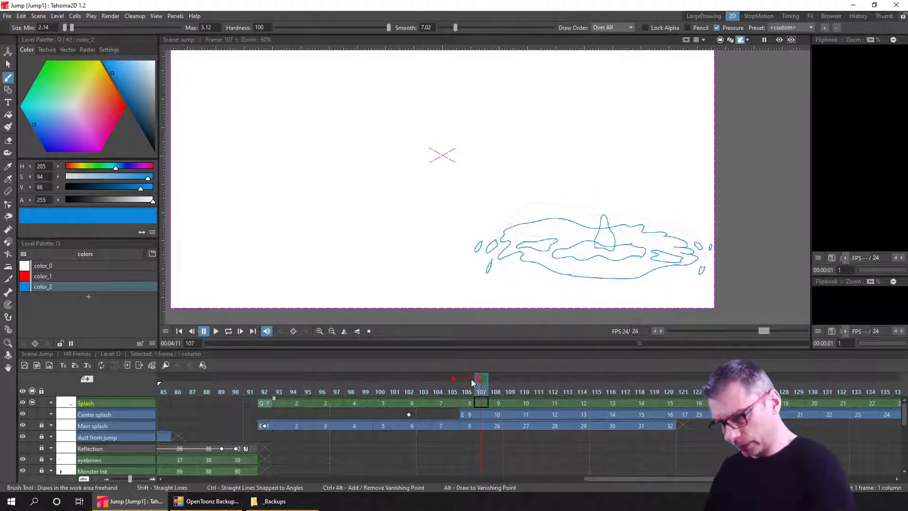
scroll(608, 238, "up", 5)
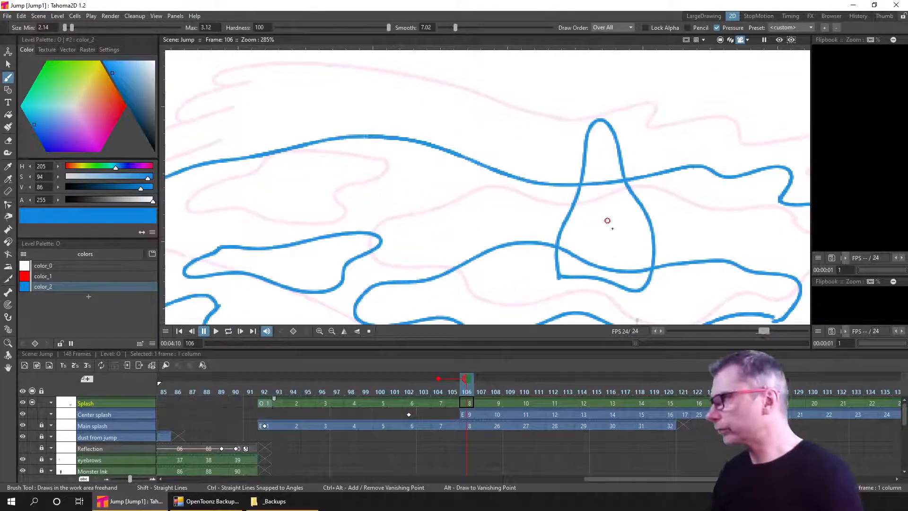
key("a")
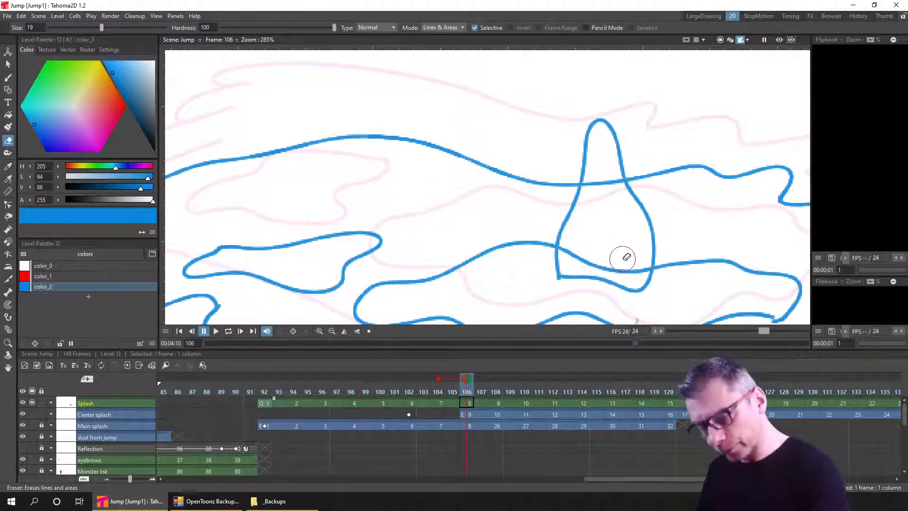
left_click_drag(622, 258, 601, 245)
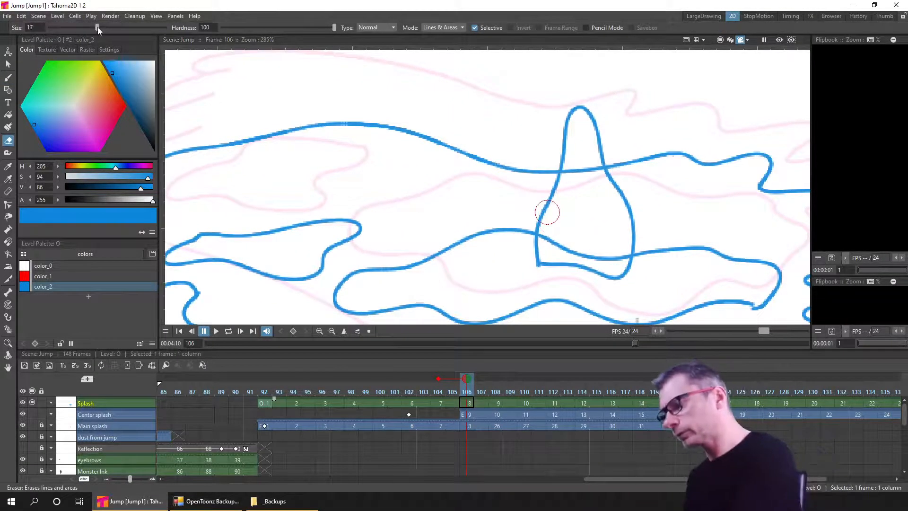
left_click_drag(97, 27, 89, 27)
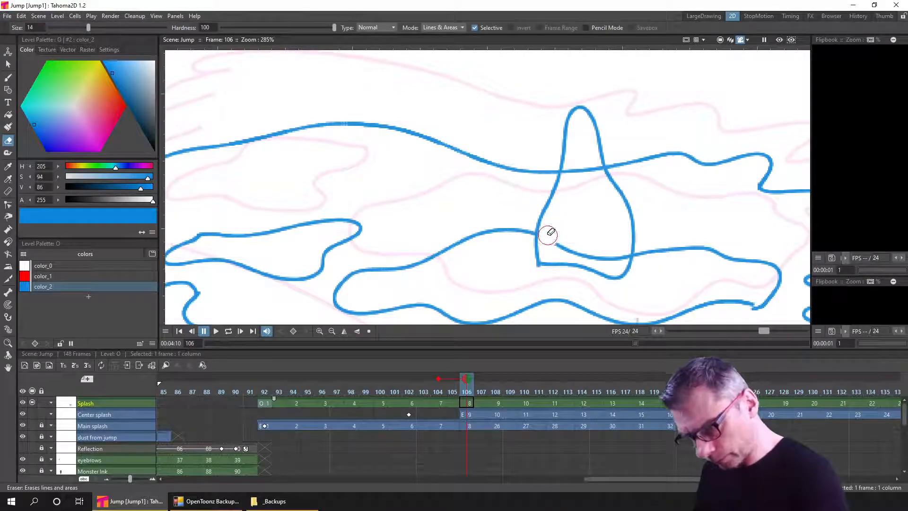
mouse_move(548, 235)
left_mouse_down()
mouse_move(576, 243)
mouse_move(578, 253)
mouse_move(596, 253)
left_mouse_up()
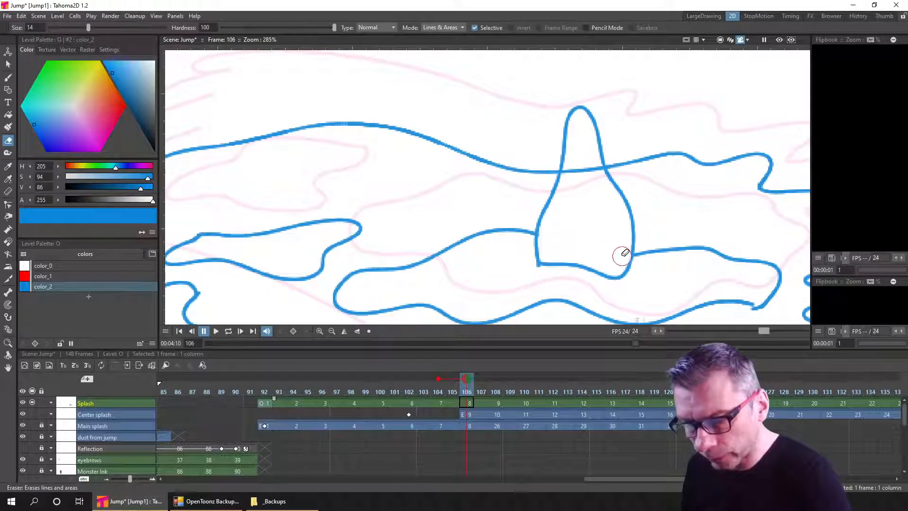
mouse_move(586, 144)
left_mouse_down()
mouse_move(575, 183)
mouse_move(569, 175)
mouse_move(595, 180)
left_mouse_up()
Erase the line crossing the inside of the center column's base on frame 108 and check the column on frame 110
left_click(494, 403)
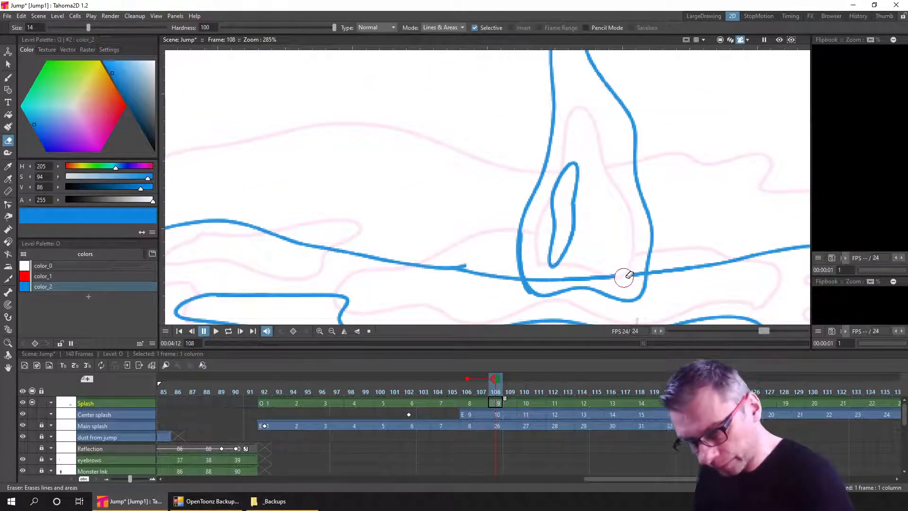
mouse_move(625, 271)
left_mouse_down()
mouse_move(633, 275)
mouse_move(537, 273)
left_mouse_up()
key("period")
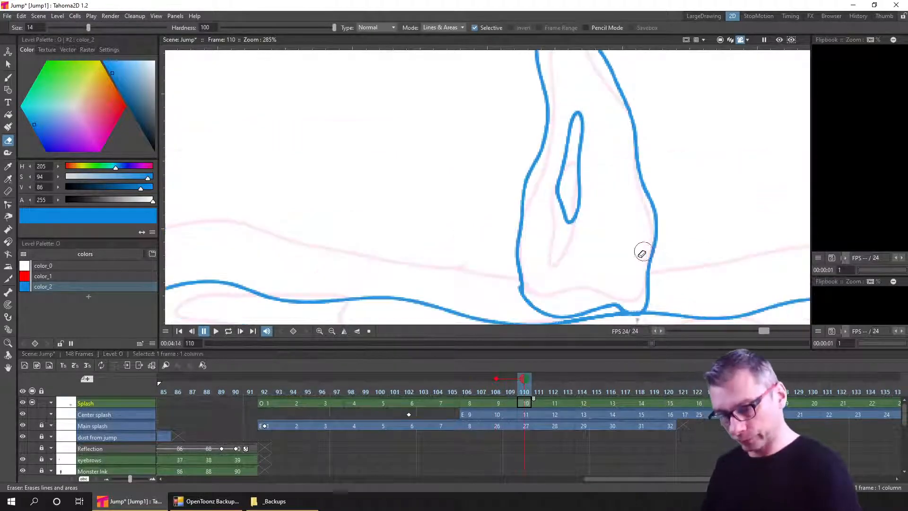
scroll(637, 267, "down", 1)
scroll(636, 267, "down", 2)
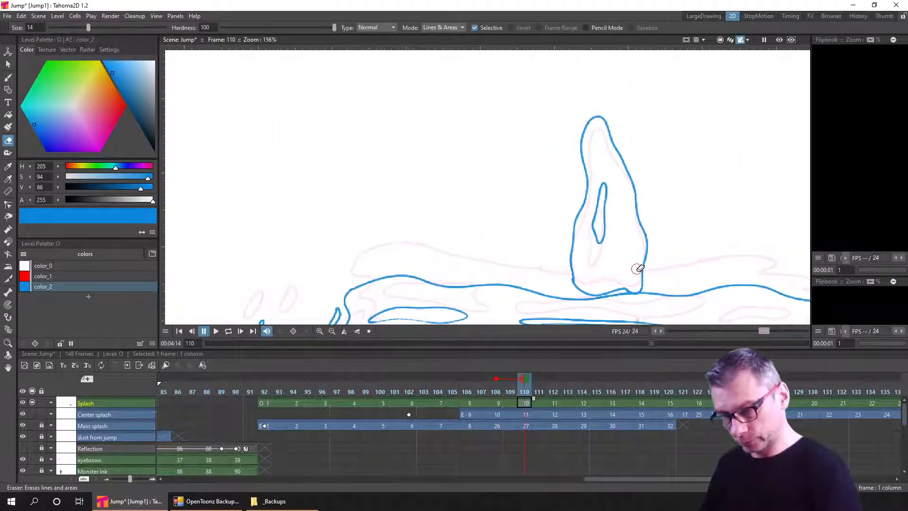
Return to frame 92 and add a new blue style to the level palette with its saturation reduced to 72
left_click(589, 389)
mouse_move(589, 389)
left_mouse_down()
mouse_move(656, 384)
mouse_move(538, 377)
mouse_move(279, 392)
left_mouse_up()
key("comma")
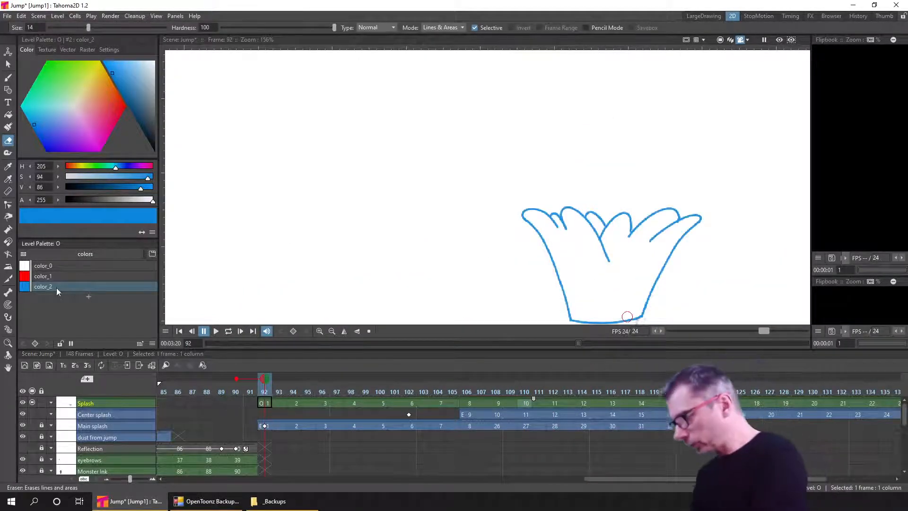
left_click(90, 298)
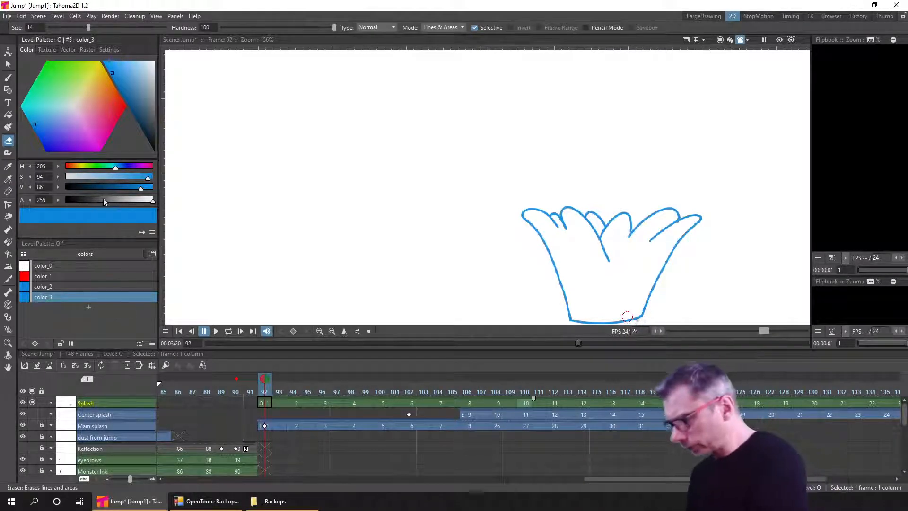
left_click(128, 179)
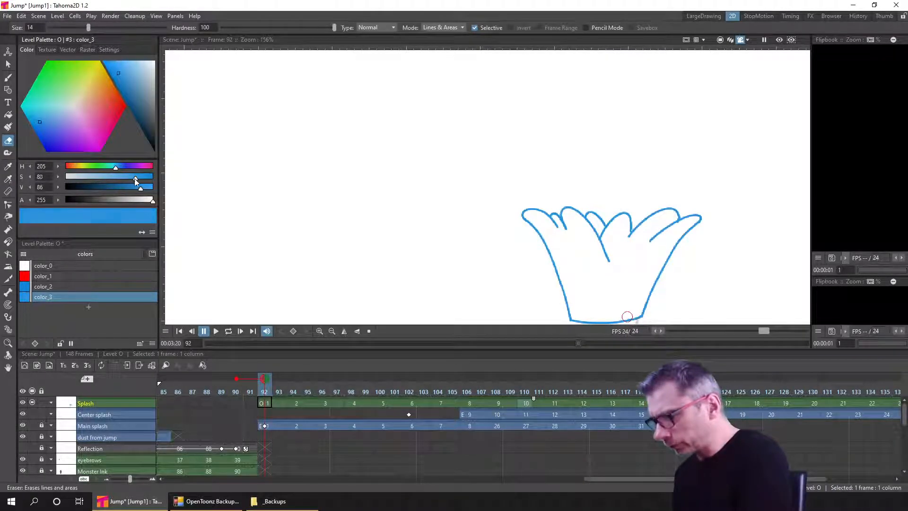
Fill the whole splash on frame 92 with the new blue style and lighten the style to a saturation of 53
left_click(8, 114)
left_click(611, 298)
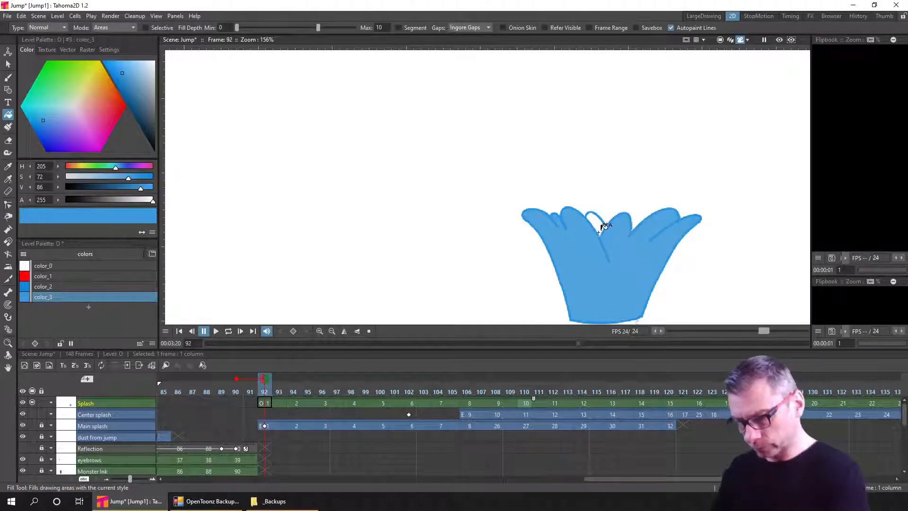
left_click(598, 231)
left_click_drag(680, 281, 635, 218)
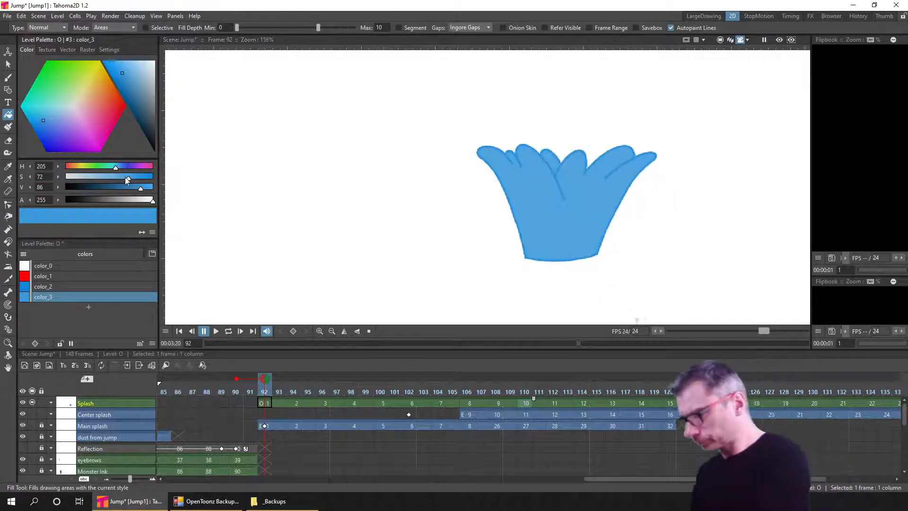
left_click_drag(126, 179, 112, 183)
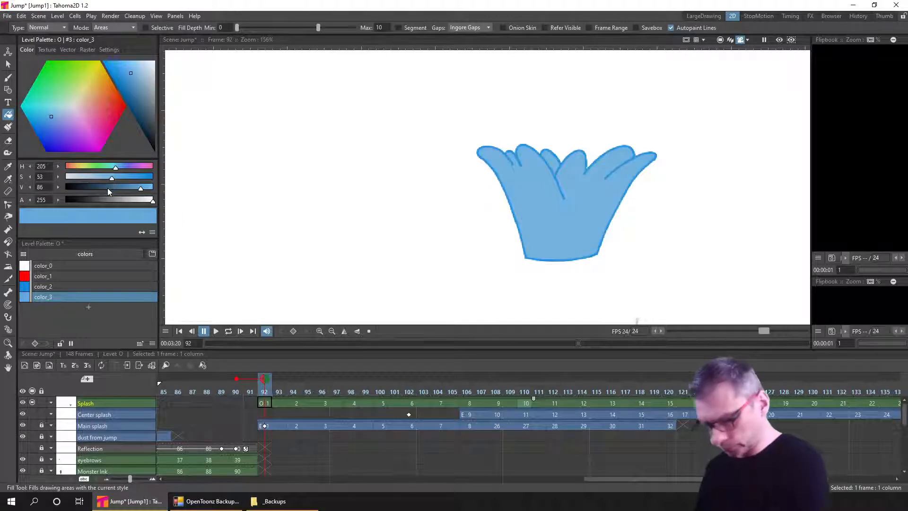
Fill the splash body and petals on frame 94 with the light blue, undoing the fill of one narrow petal gap
left_click(297, 405)
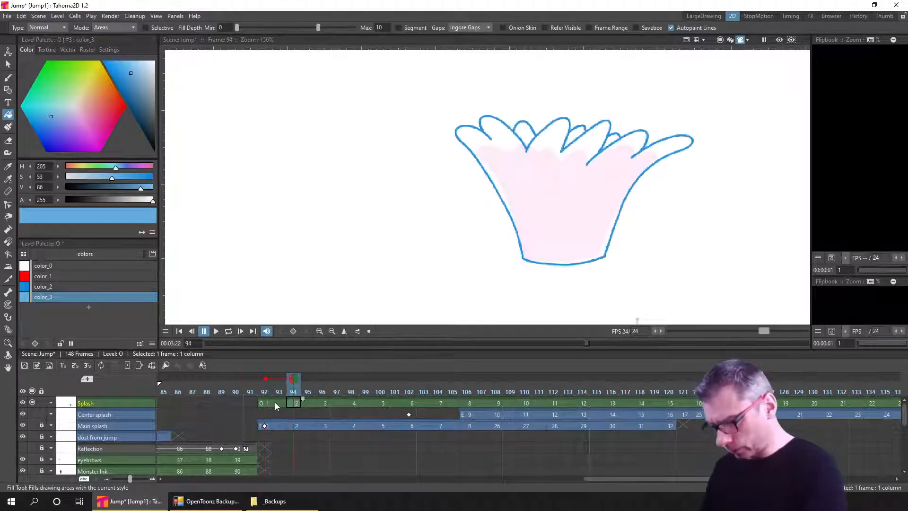
left_click(566, 169)
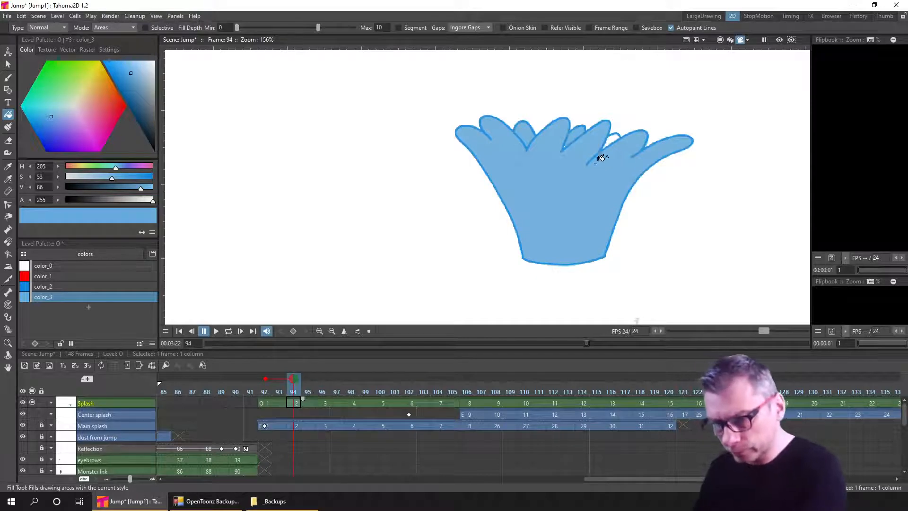
scroll(573, 151, "up", 6)
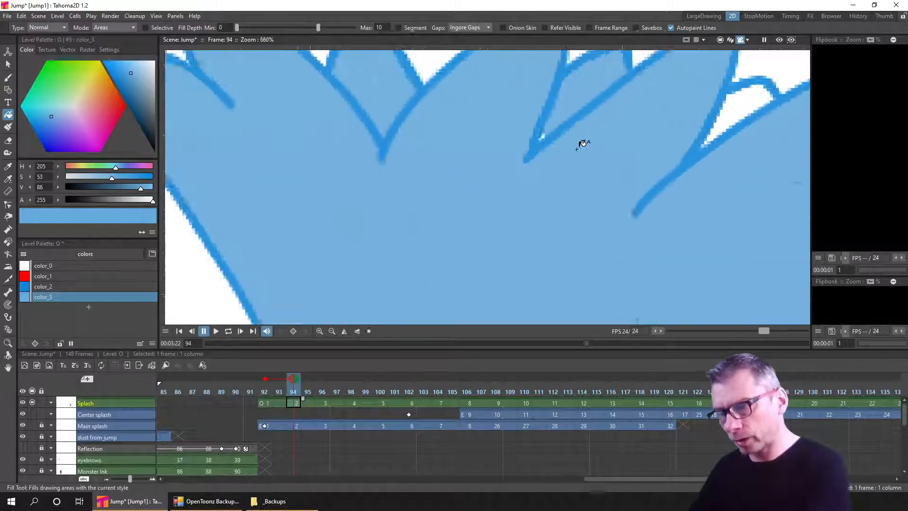
key("ctrl+z")
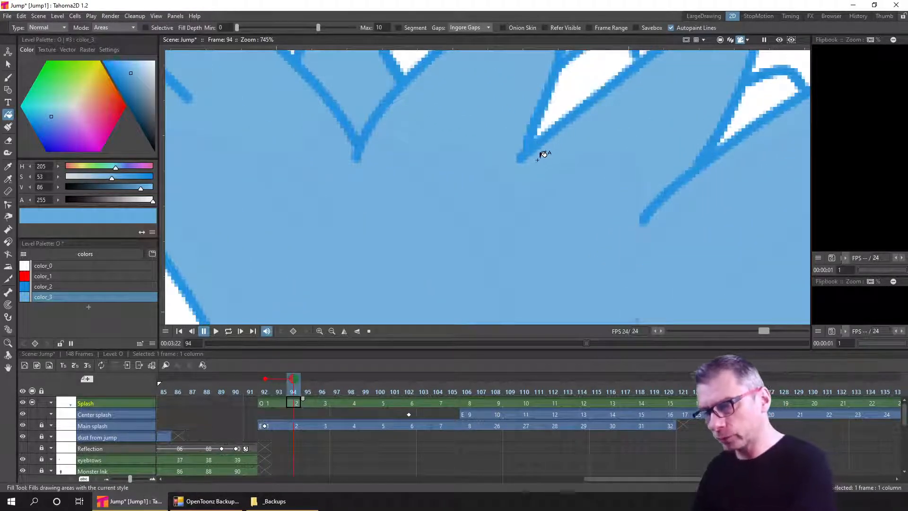
Set the minimum fill depth to 9.8 and fill two narrow petal gaps on frame 94, undoing the second fill
left_click_drag(238, 26, 313, 28)
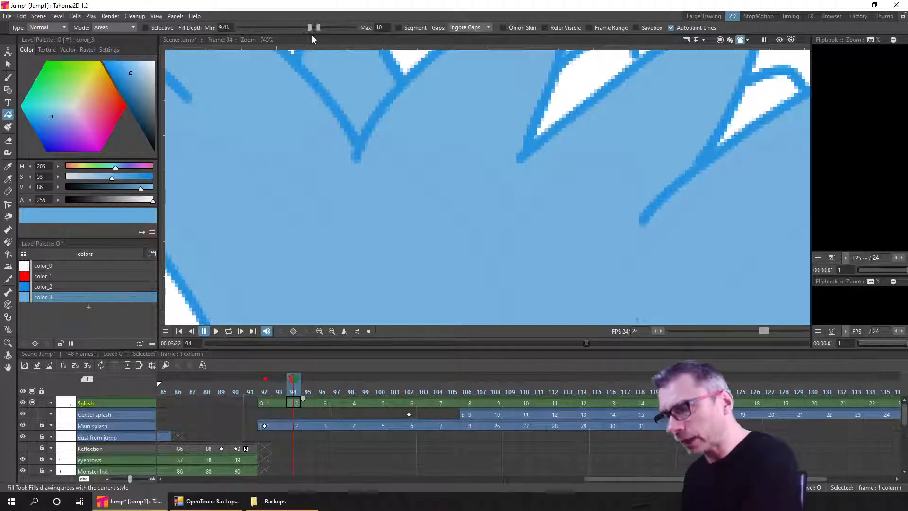
left_click(582, 83)
left_click(724, 147)
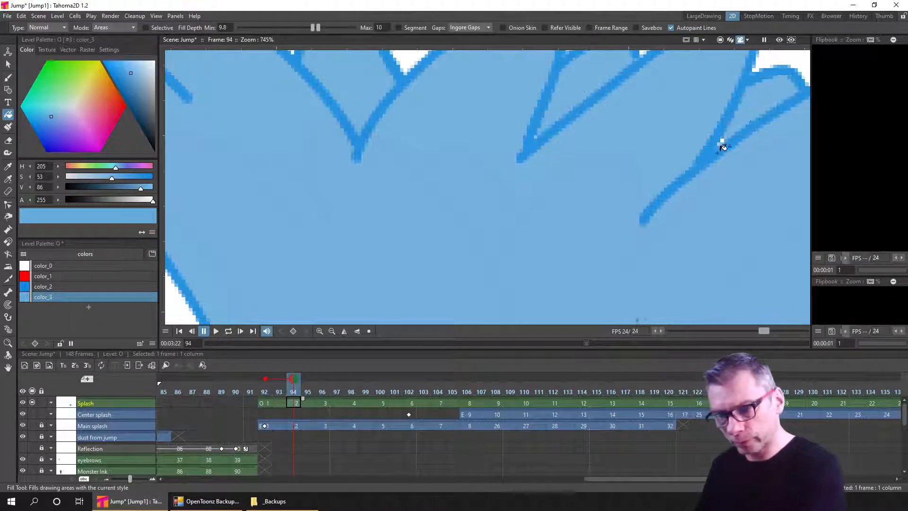
key("ctrl+z")
Set the fill depth to 12.73 minimum and 12.8 maximum and fill the remaining narrow petal gap on frame 94
left_click_drag(315, 27, 336, 27)
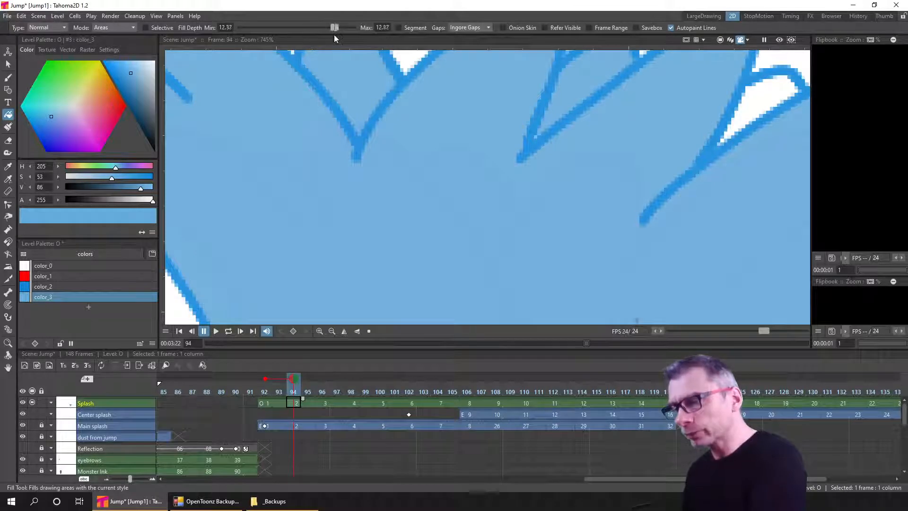
left_click(753, 98)
scroll(754, 98, "down", 4)
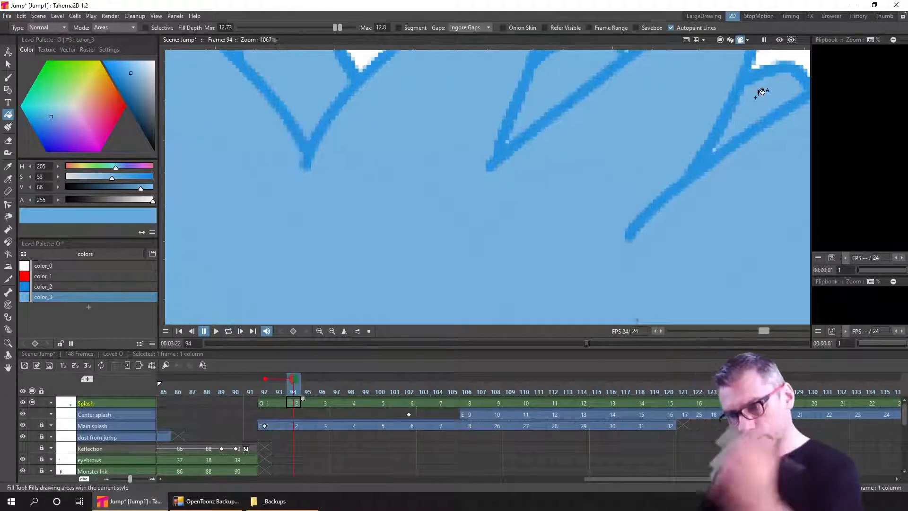
scroll(740, 174, "down", 2)
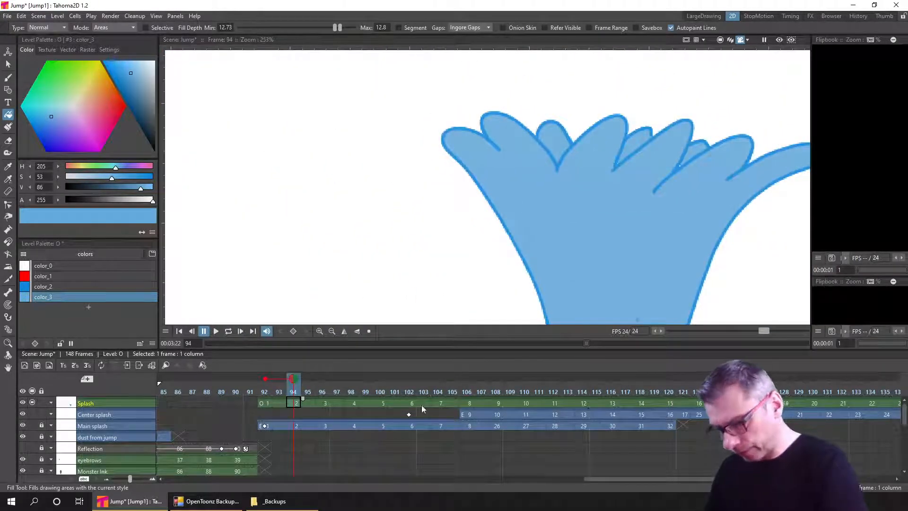
Fill the splash shapes on frames 96 and 98 with the light blue
left_click(325, 405)
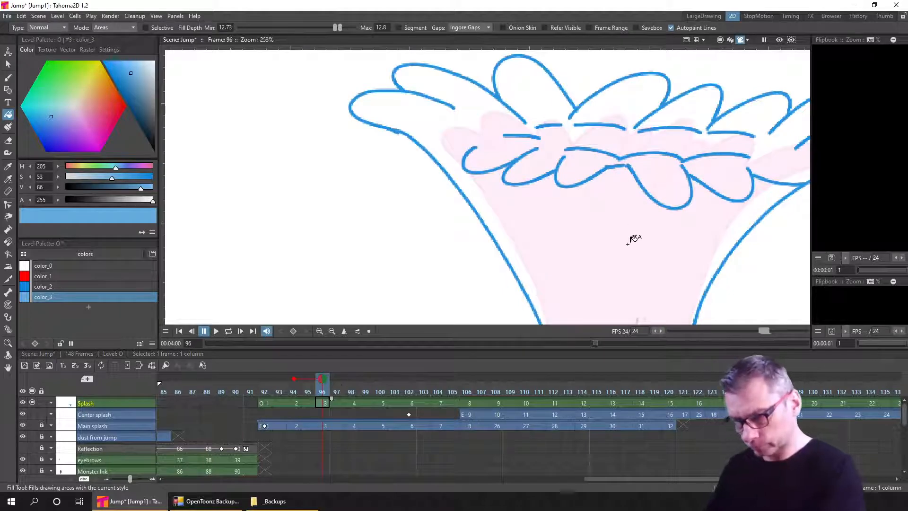
left_click(630, 241)
scroll(653, 225, "down", 3)
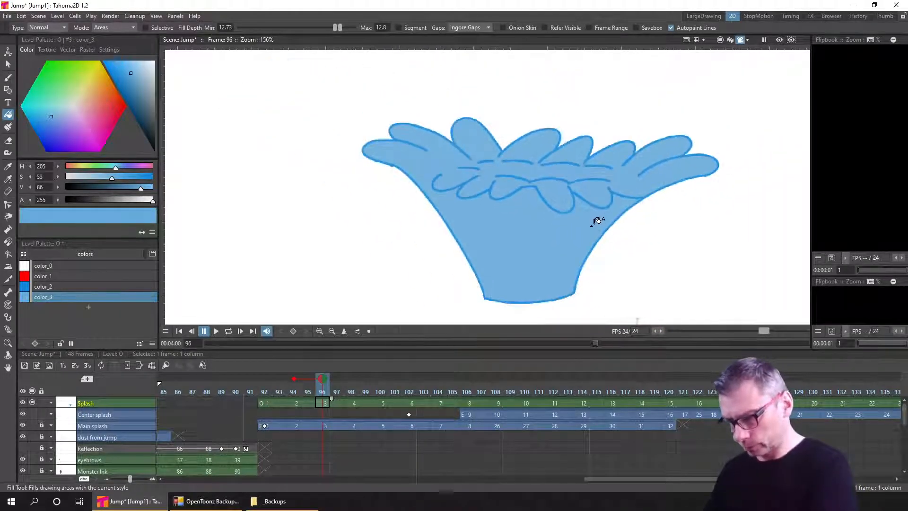
left_click(353, 404)
left_click(524, 250)
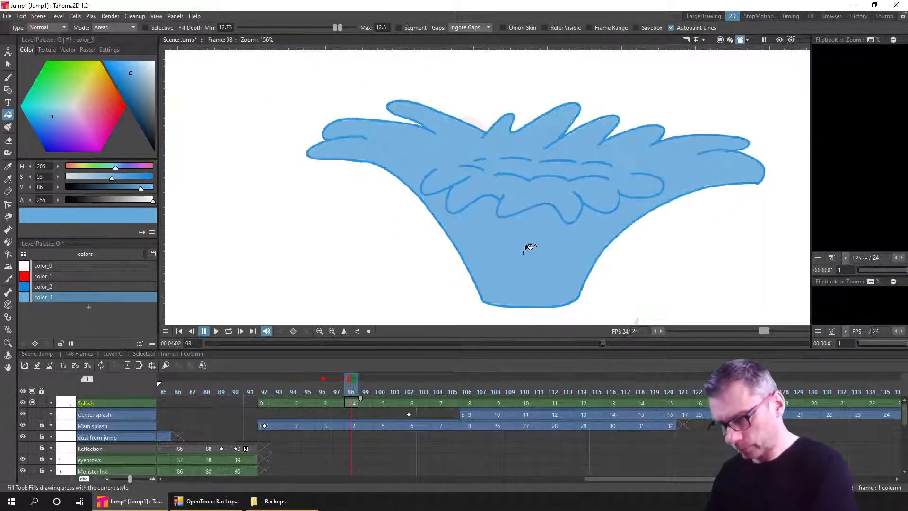
Fill the splash body and its three separate droplets on frame 100 with the light blue
key("period")
left_click(537, 270)
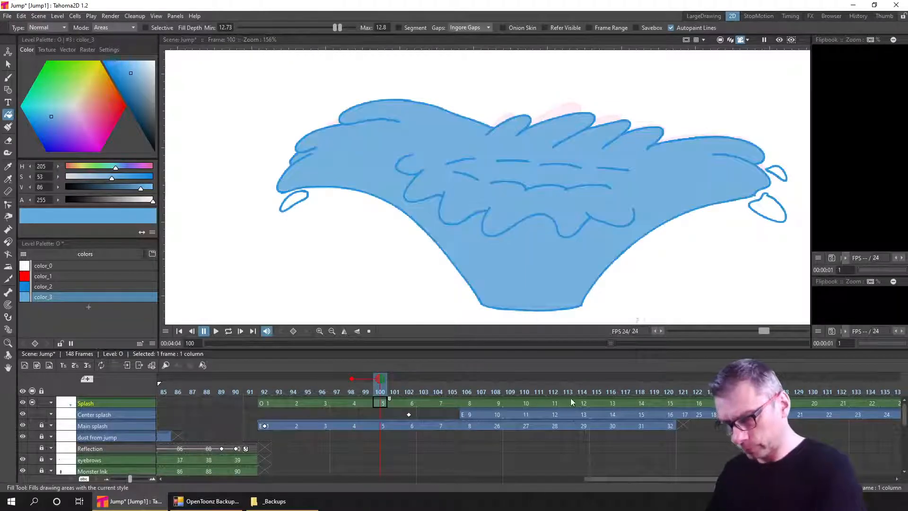
left_click(773, 203)
left_click(781, 170)
left_click(301, 196)
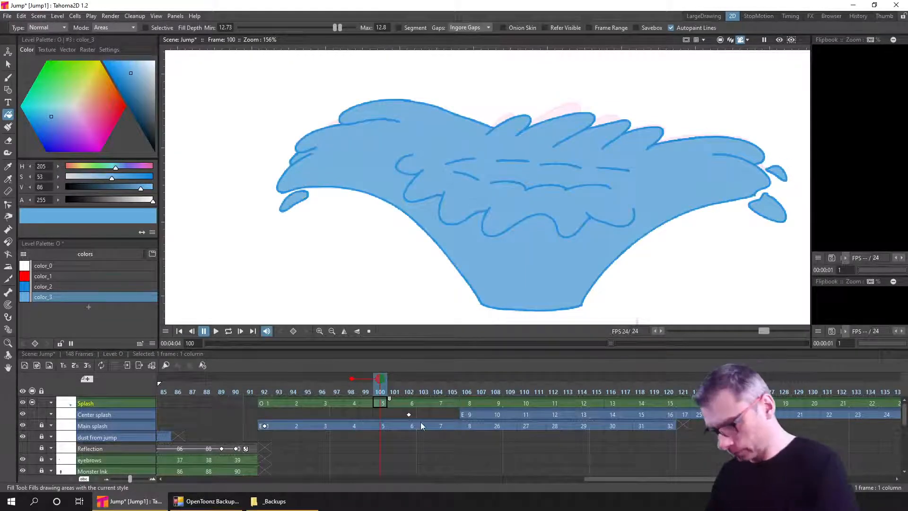
Fill the splash body and its five outer droplets on frame 102 with light blue, leaving the inner holes on both sides empty
left_click(407, 404)
left_click(520, 263)
left_click(367, 157)
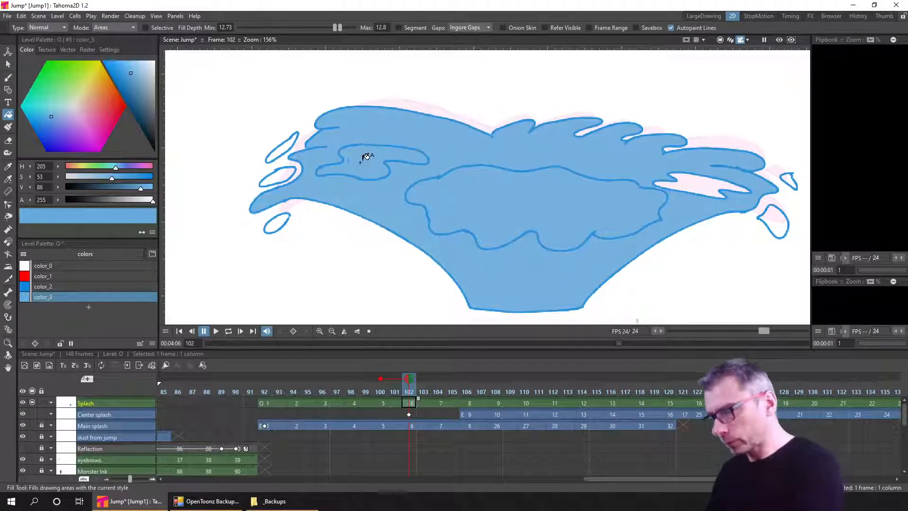
key("ctrl+z")
left_click(277, 222)
left_click(278, 177)
left_click(282, 150)
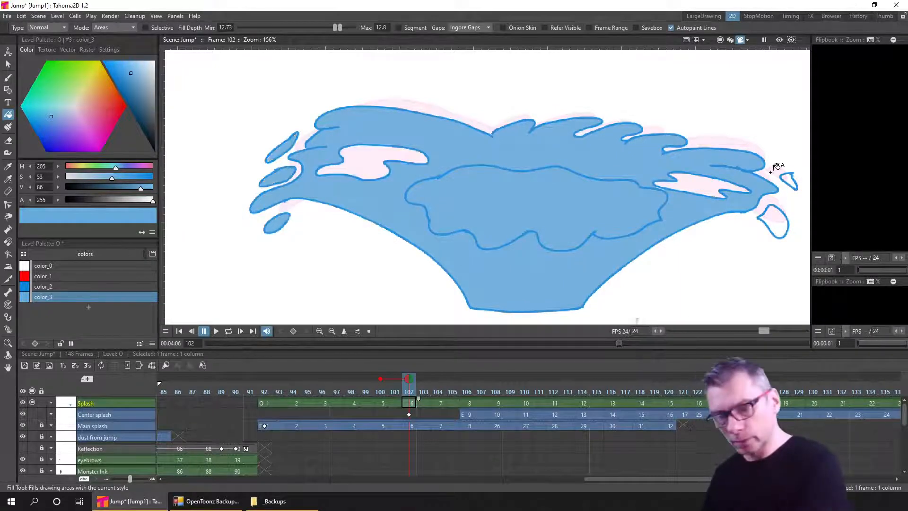
left_click(789, 182)
left_click(773, 221)
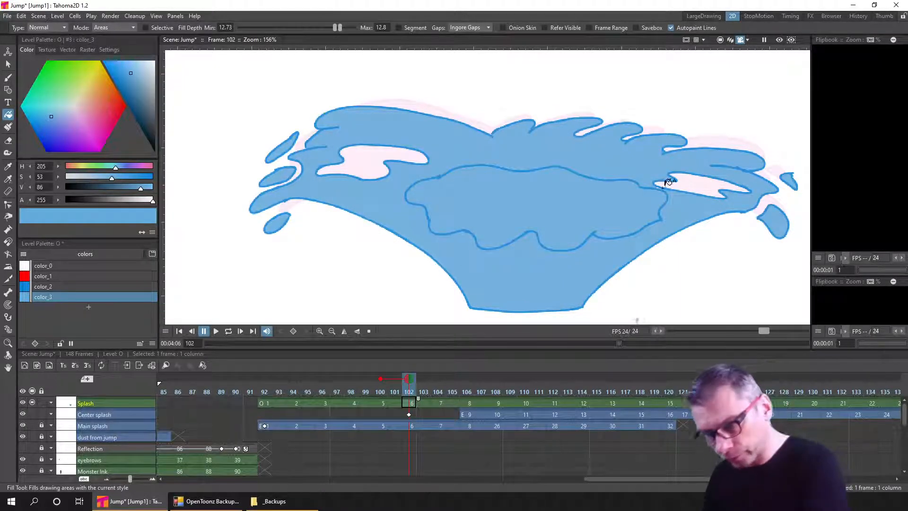
scroll(665, 183, "up", 6)
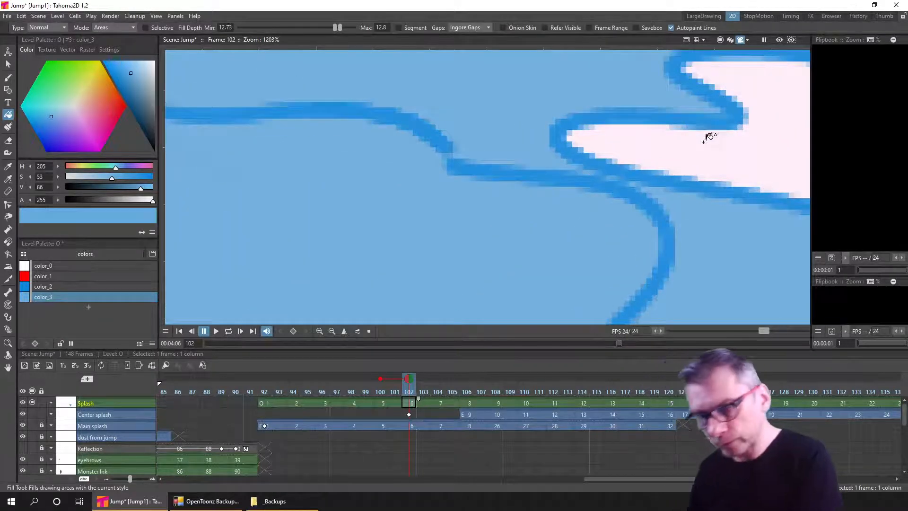
scroll(709, 189, "down", 7)
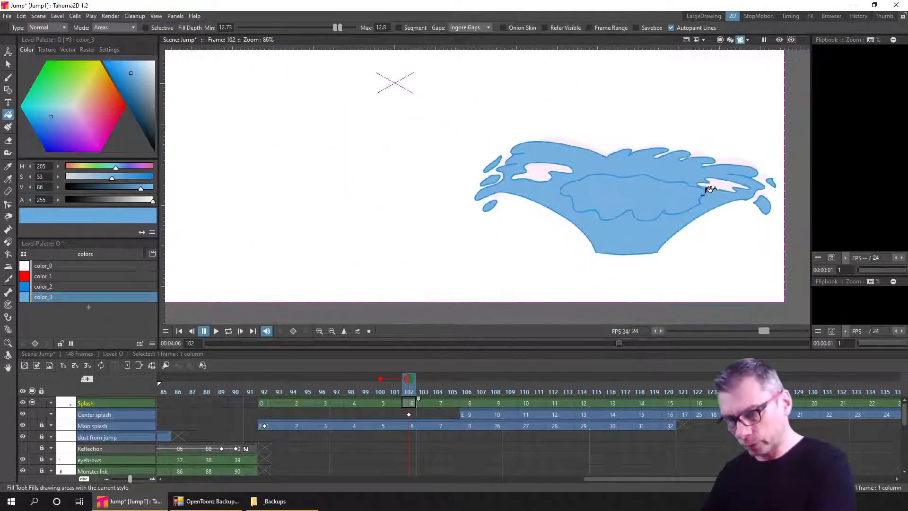
Try to fill the main splash body on frame 104 with the light blue, and undo the fill
left_click(438, 403)
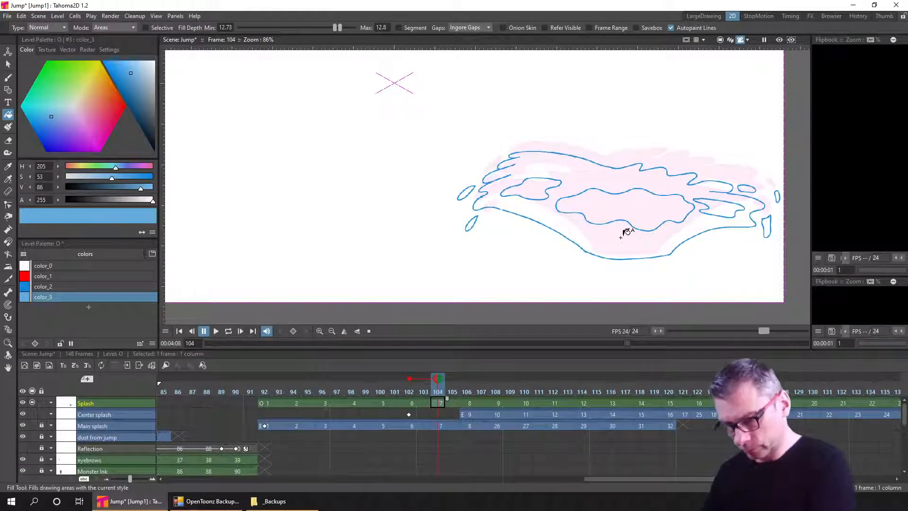
left_click(412, 403)
left_click(442, 405)
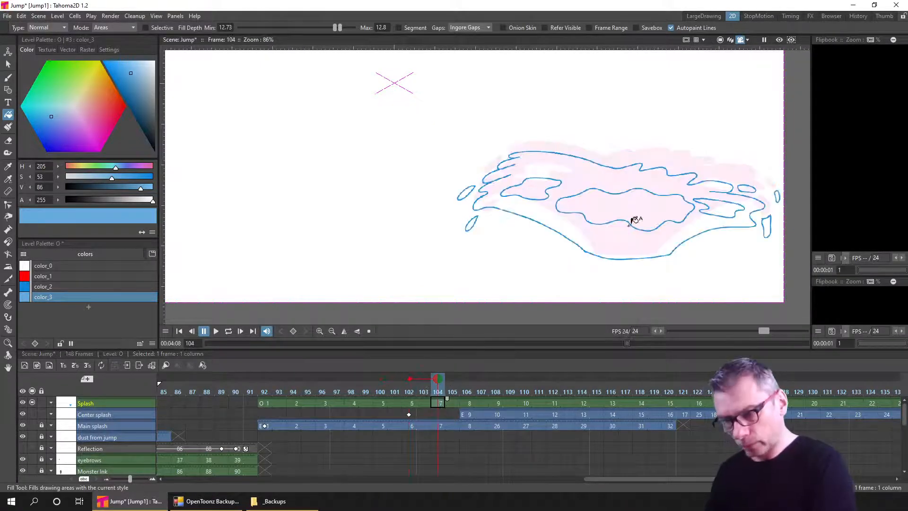
left_click(671, 197)
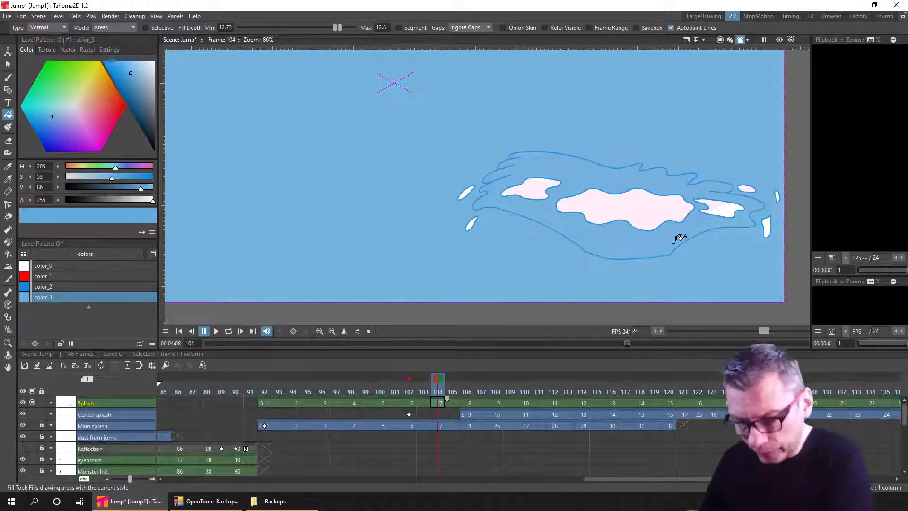
key("ctrl+z")
Lower the fill depth to 7.65 minimum and maximum, and fill the splash body and its centre pool on frame 104 with the light blue
scroll(575, 225, "up", 7)
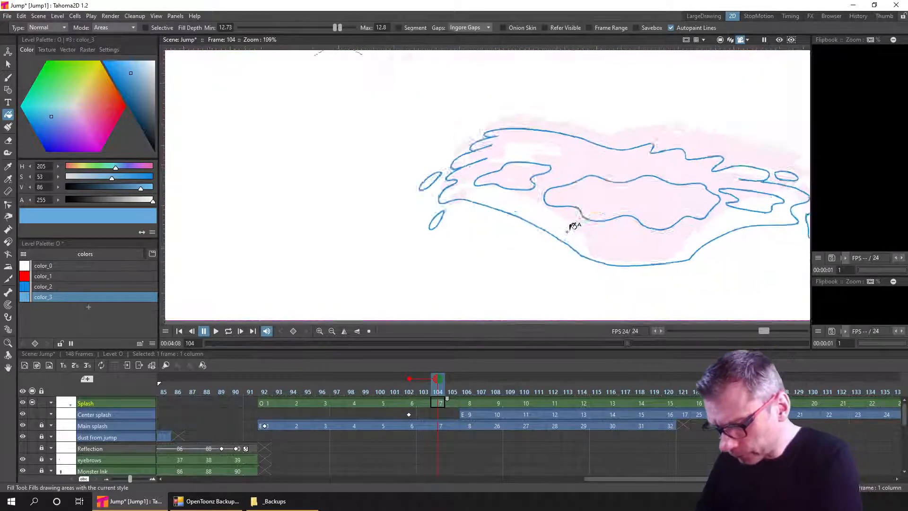
key("b")
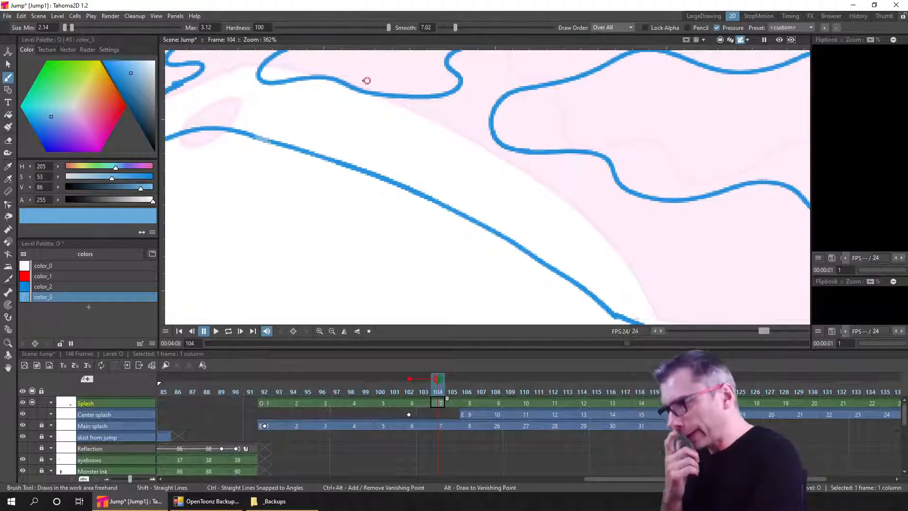
left_click(8, 115)
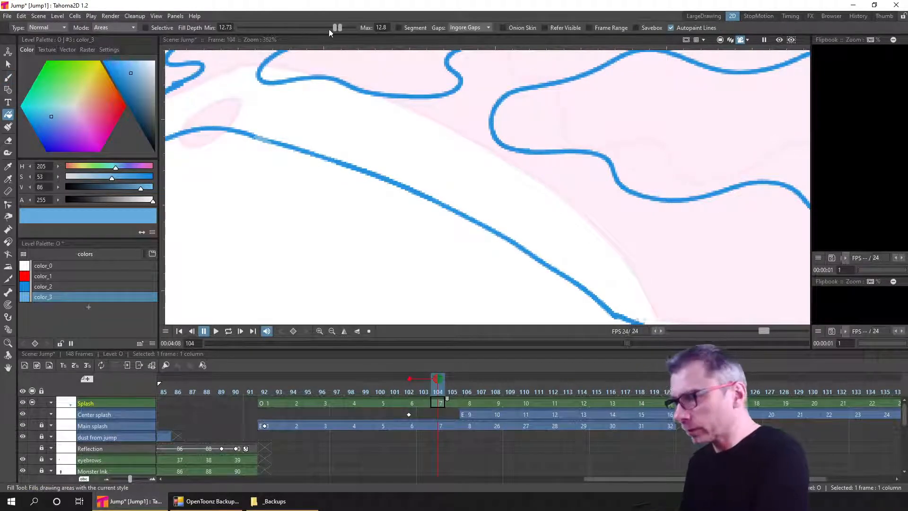
left_click_drag(338, 28, 298, 28)
left_click(547, 186)
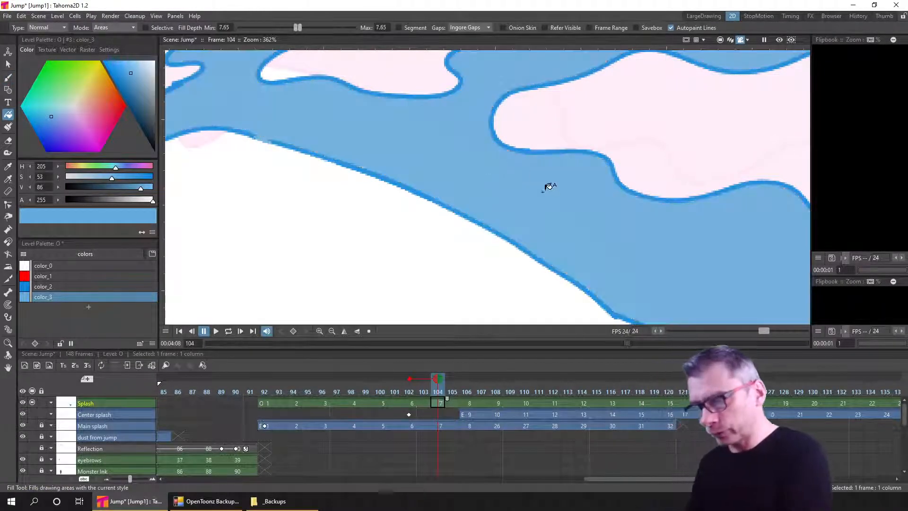
scroll(683, 220, "down", 8)
left_click_drag(676, 225, 544, 226)
left_click(543, 201)
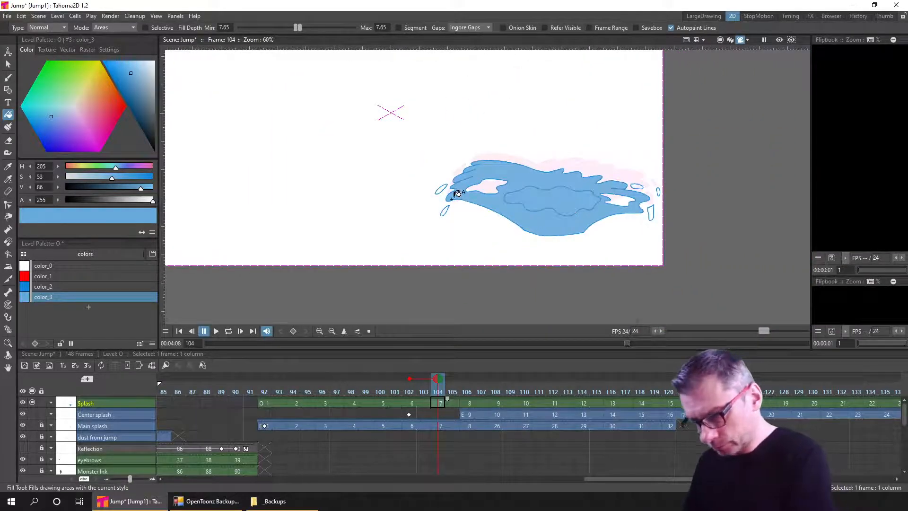
Fill the five outer droplets on both sides of the splash on frame 104 with the light blue, undoing any background spill
left_click(445, 211)
left_click(438, 187)
scroll(600, 194, "up", 3)
scroll(625, 187, "down", 1)
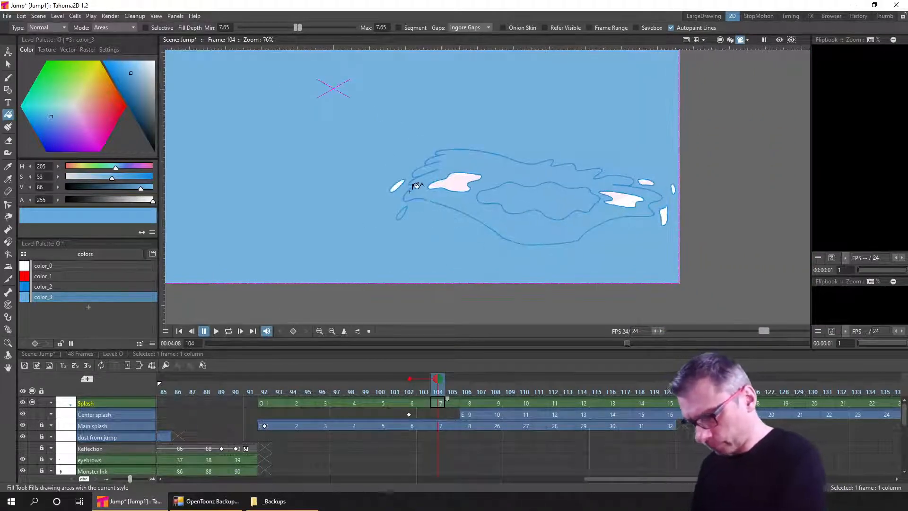
key("ctrl+z")
left_click(397, 185)
scroll(557, 211, "up", 2)
left_click(736, 217)
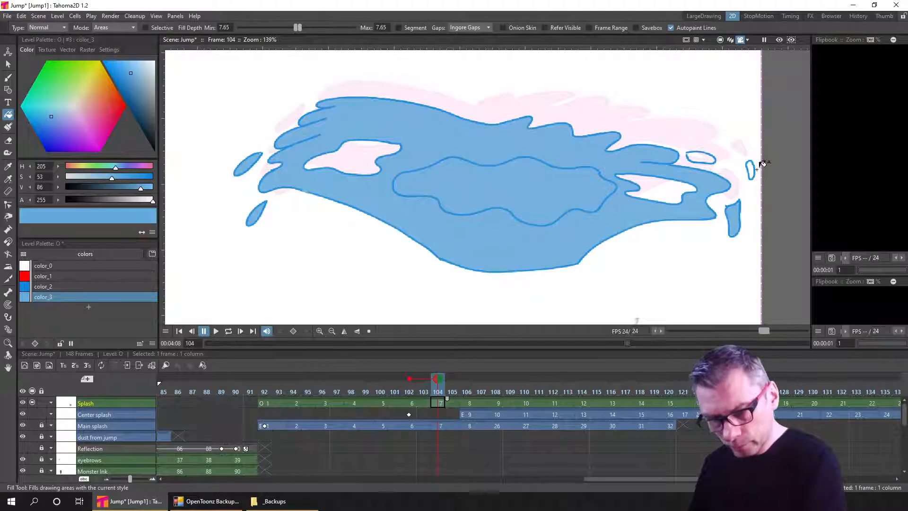
left_click(751, 170)
left_click(702, 157)
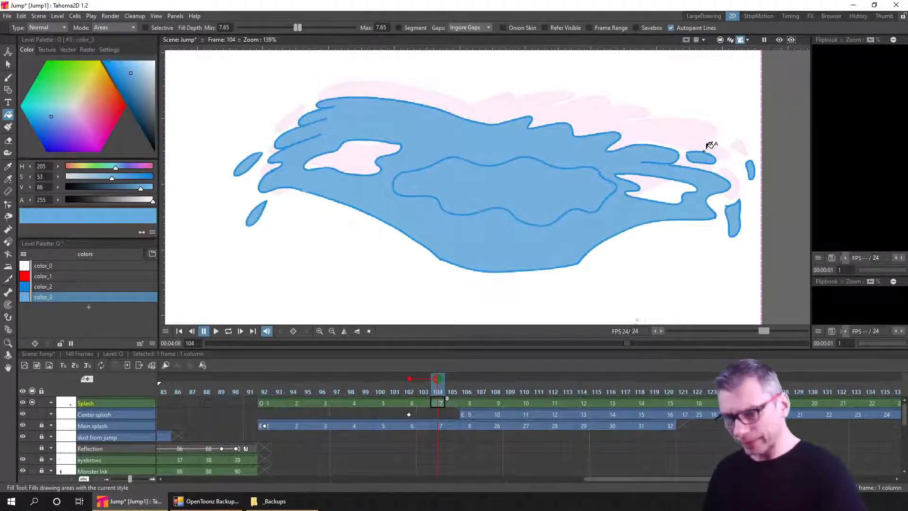
Fill the splash body, the rising centre column and the six outer droplets on frame 106 with the light blue
left_click(469, 403)
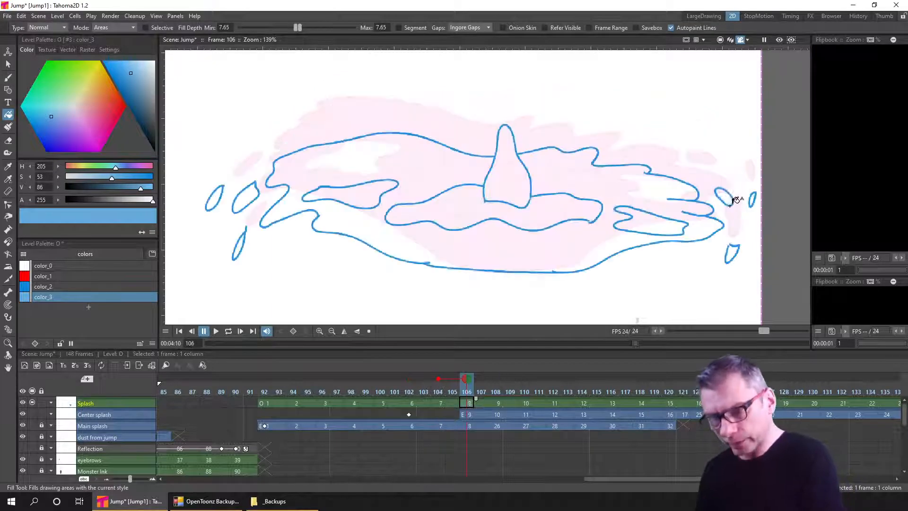
left_click(708, 229)
left_click(515, 182)
left_click(245, 196)
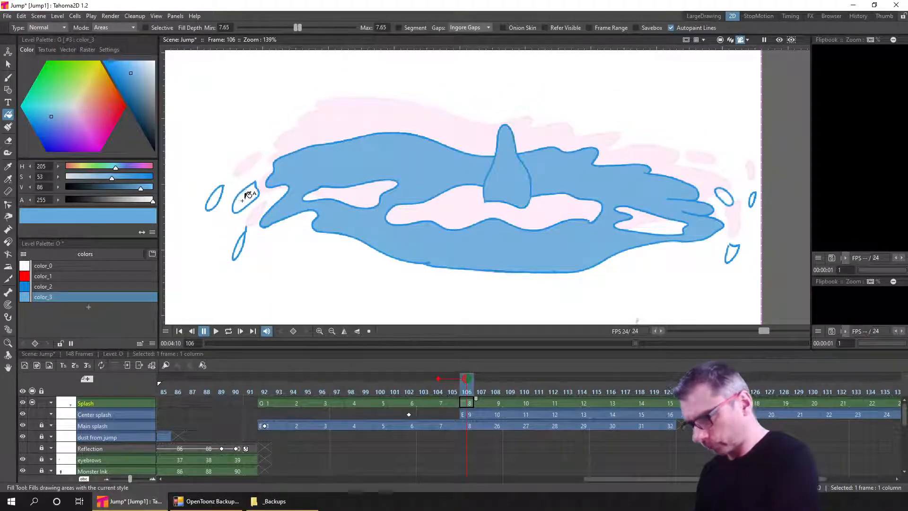
left_click(215, 197)
left_click(241, 243)
left_click(726, 195)
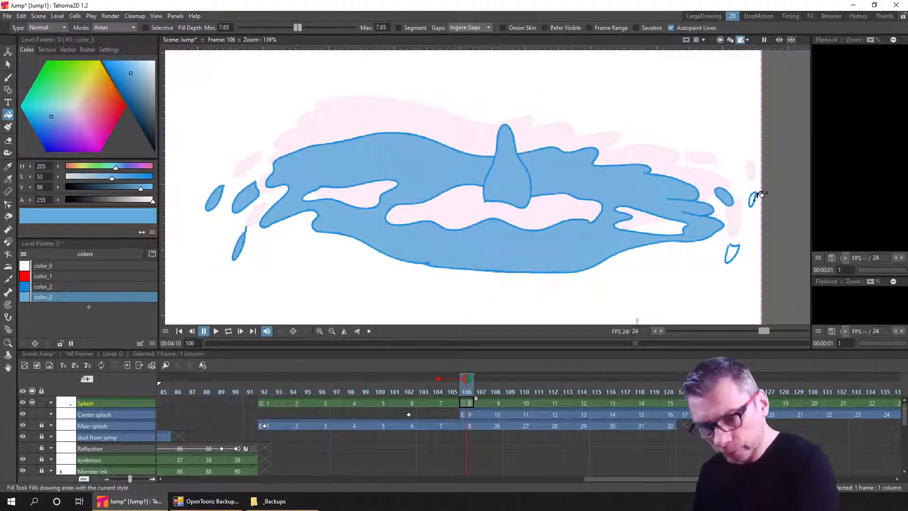
left_click(731, 252)
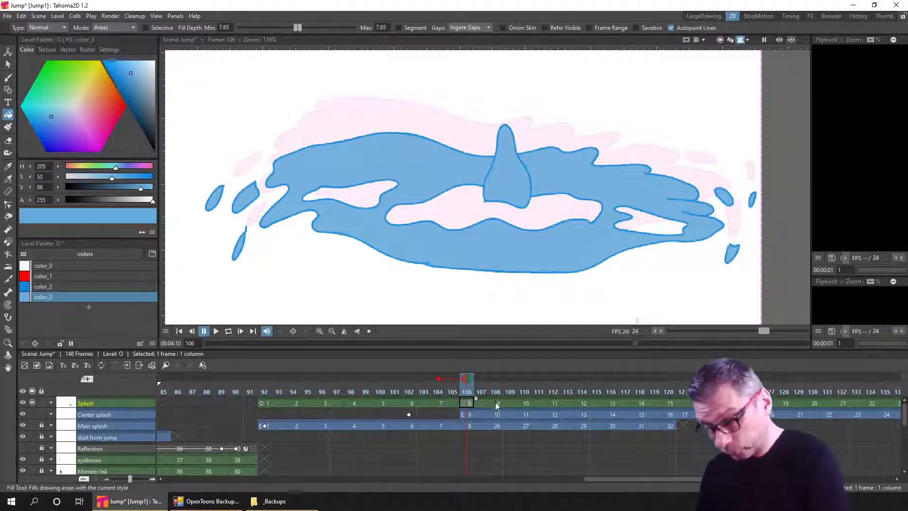
Fill the three droplets right of the splash and the centre column on frame 108 with the light blue
key("period")
left_click(727, 272)
left_click(733, 231)
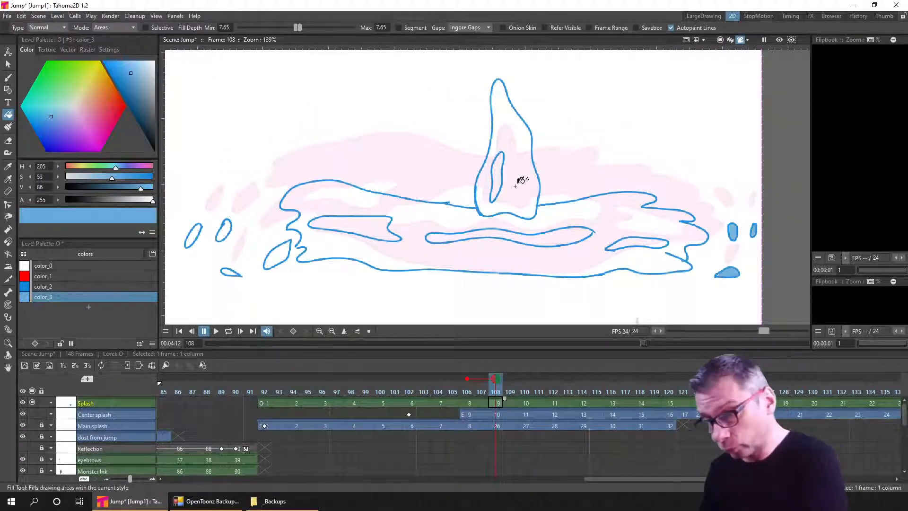
left_click(519, 178)
Try to fill the wide splash body on frame 108 with the light blue, undoing each attempt
left_click(597, 222)
key("ctrl+z")
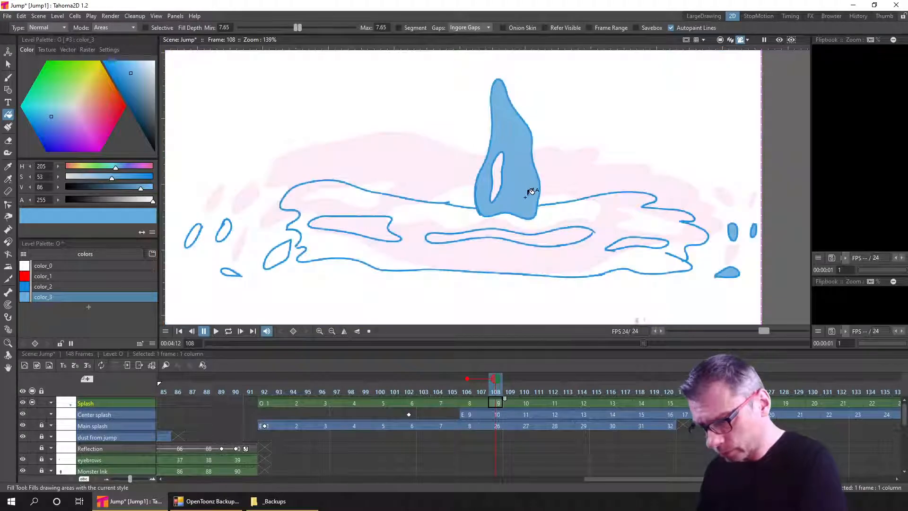
left_click(544, 254)
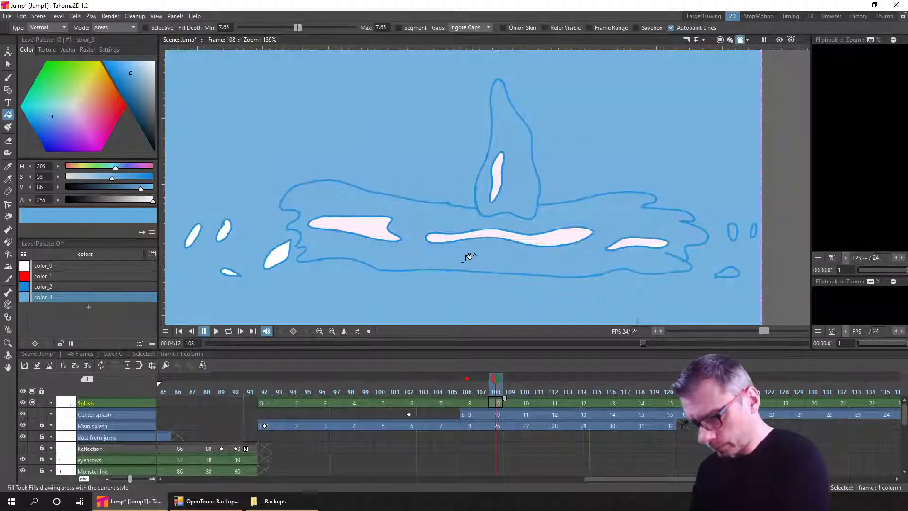
key("ctrl+z")
Patch the splash outline on frame 108 with the Brush, and fill the body and the four left droplets with the light blue
key("b")
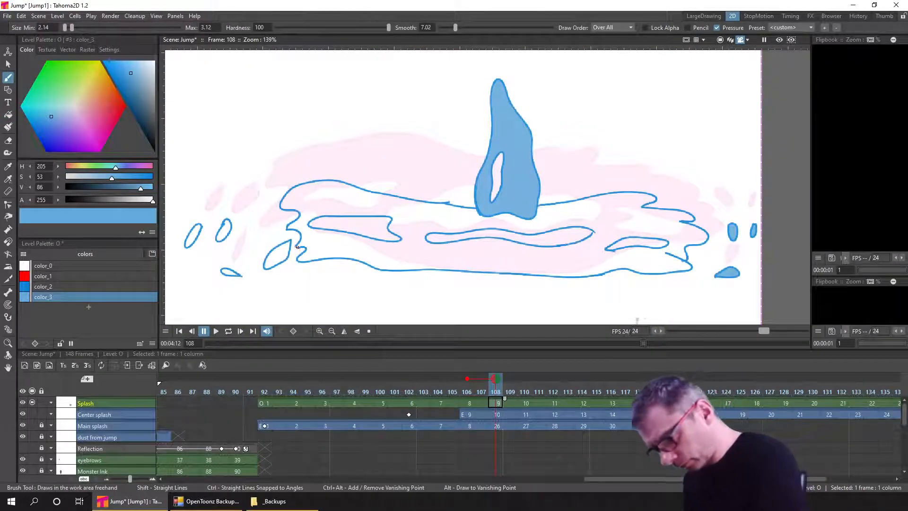
key("f")
left_click(427, 247)
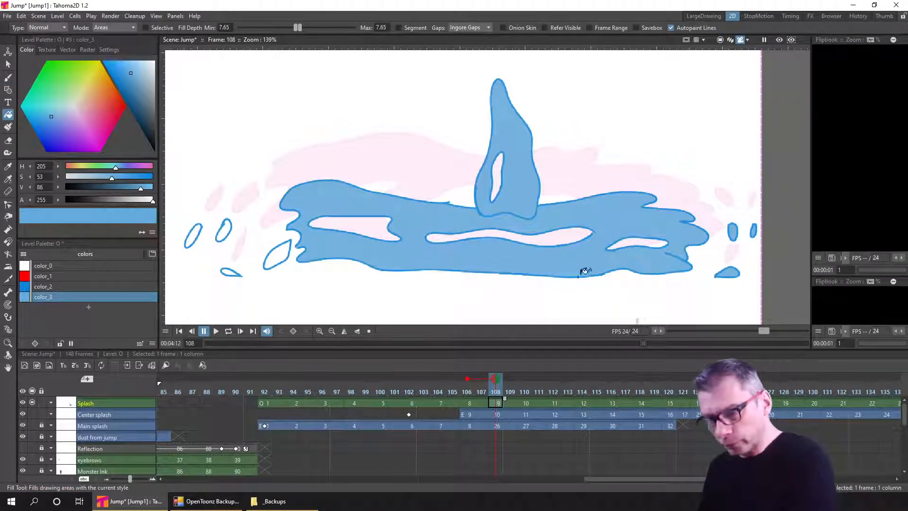
left_click(278, 251)
left_click(229, 271)
left_click(223, 231)
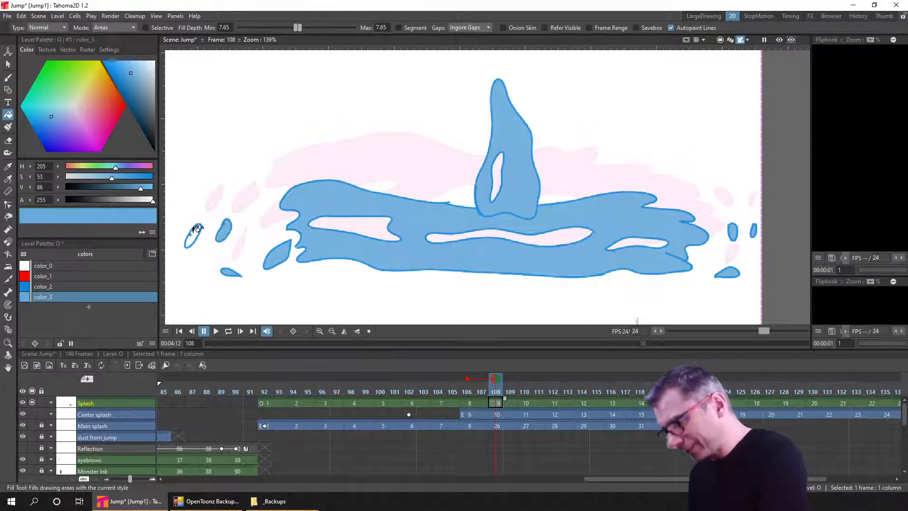
left_click(468, 403)
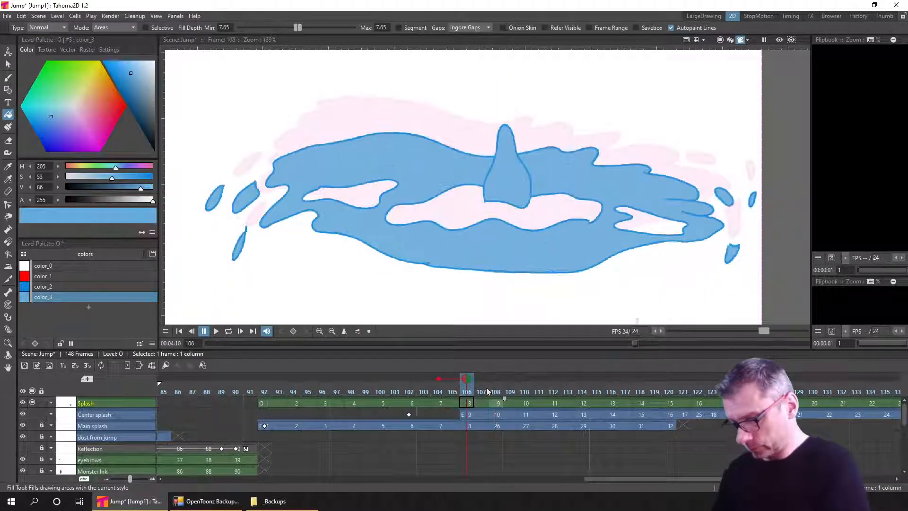
left_click(501, 393)
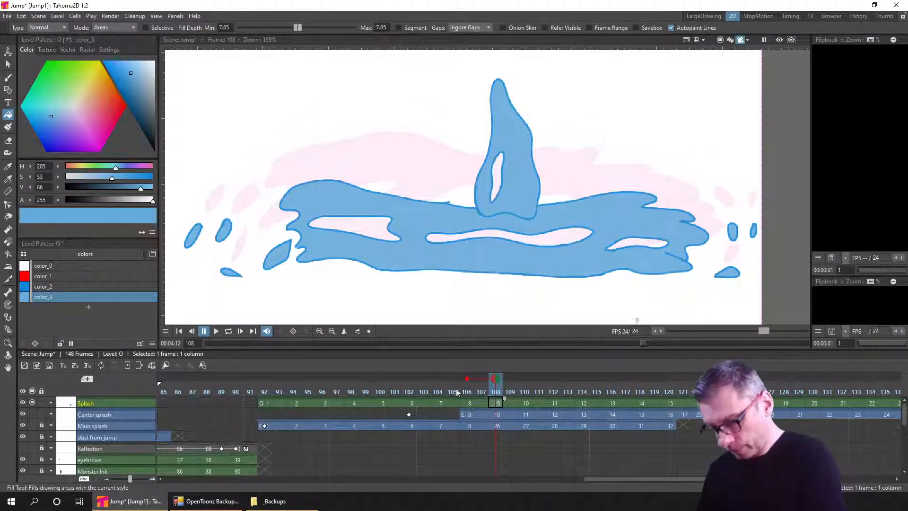
Fill the splash body and centre column on frame 111 with the light blue, leaving the column highlight and the right hole empty
mouse_move(457, 392)
left_mouse_down()
mouse_move(417, 393)
mouse_move(538, 398)
left_mouse_up()
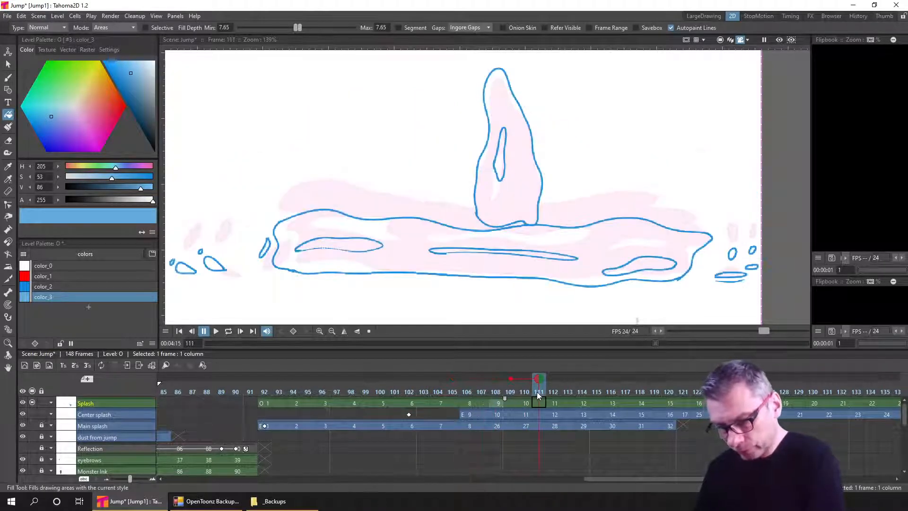
left_click(588, 274)
left_click(520, 190)
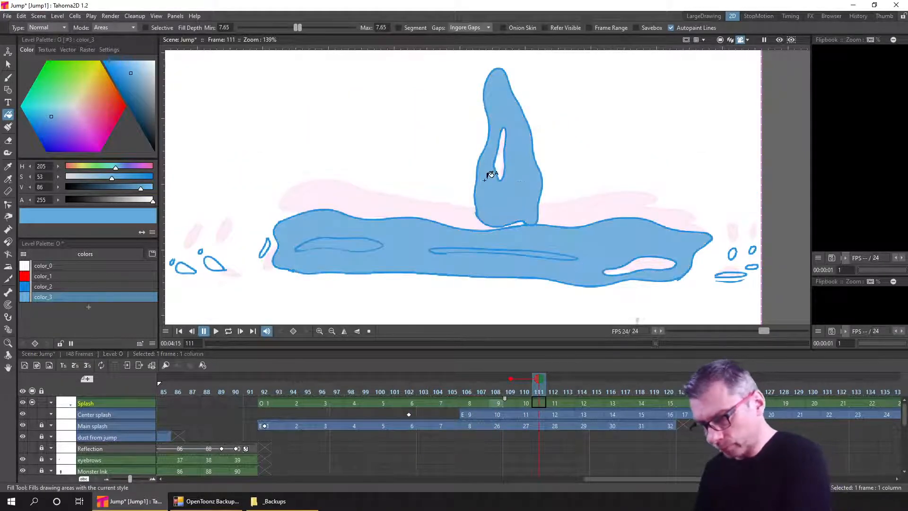
Fill the small droplets on both sides of the splash on frame 111 with the light blue
left_click(215, 264)
left_click(183, 267)
left_click(265, 248)
left_click(201, 252)
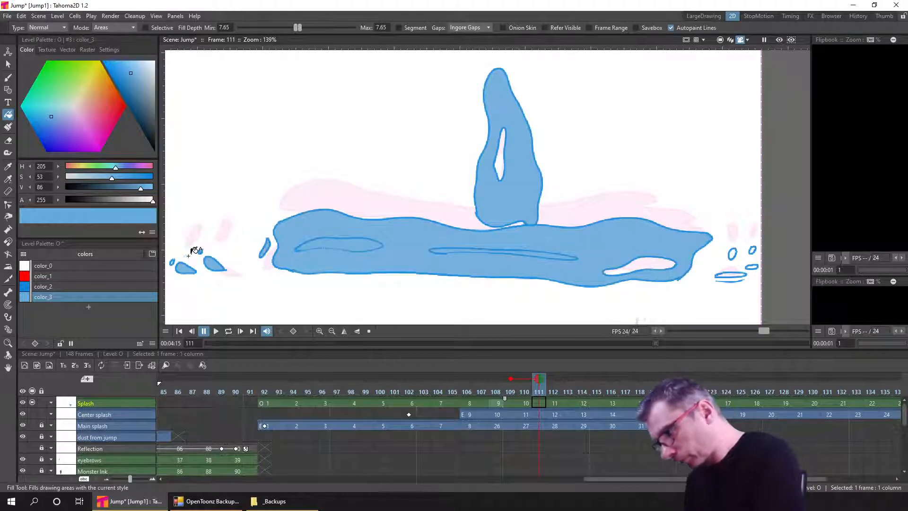
left_click(173, 262)
left_click(732, 254)
left_click(753, 250)
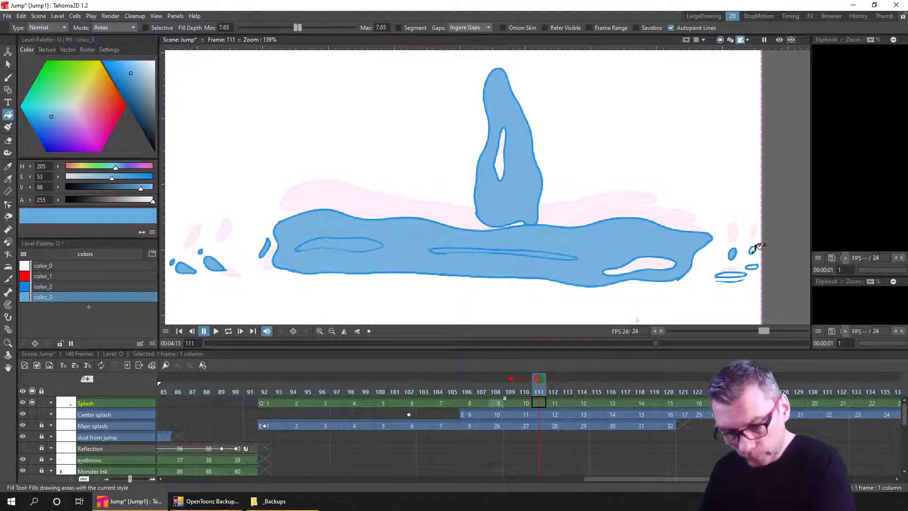
left_click(753, 266)
left_click(730, 276)
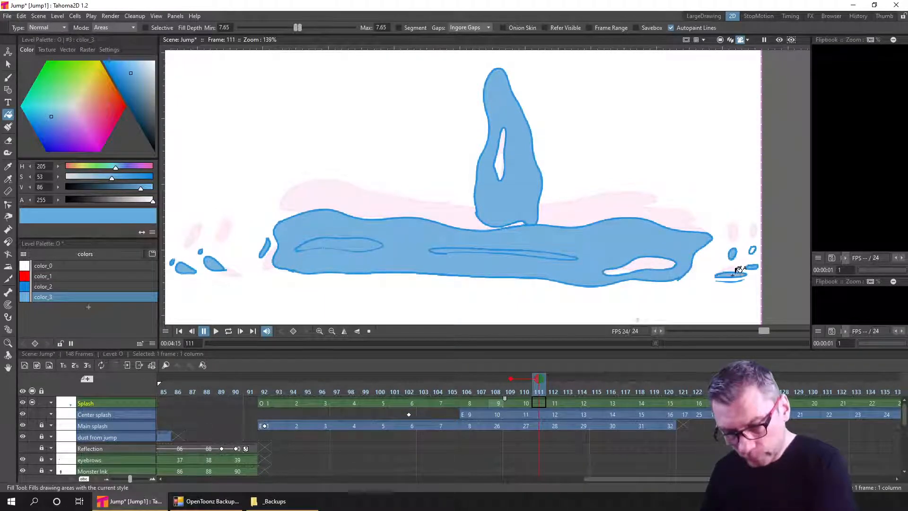
Fill the centre column and left droplet on frame 112 and the centre column on frame 114 with the light blue
left_click(556, 405)
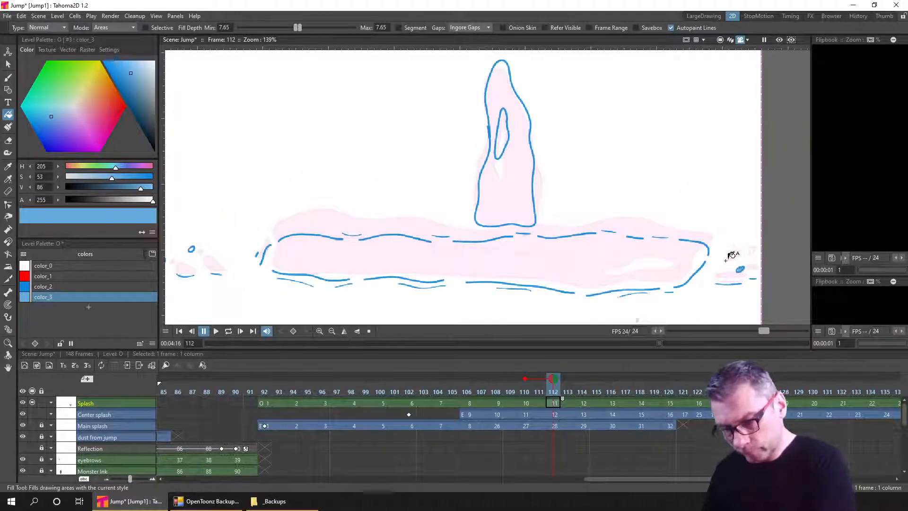
left_click(517, 184)
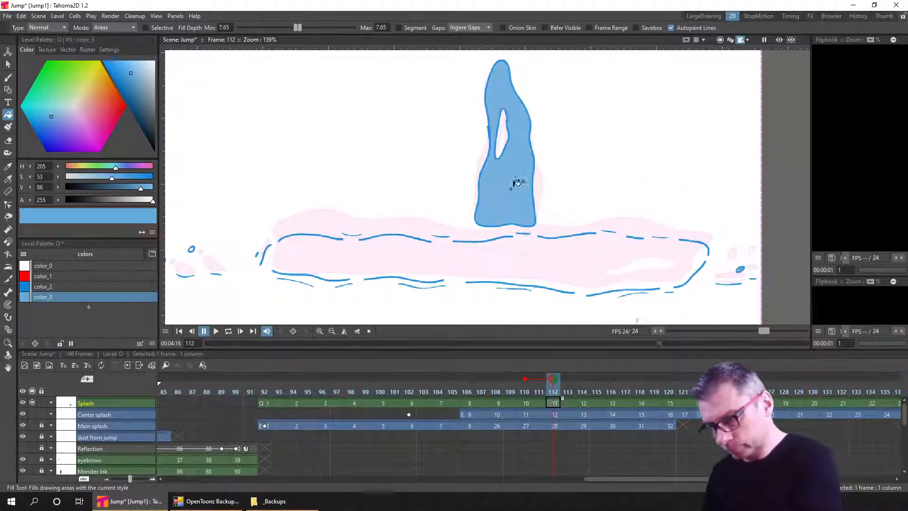
left_click(191, 249)
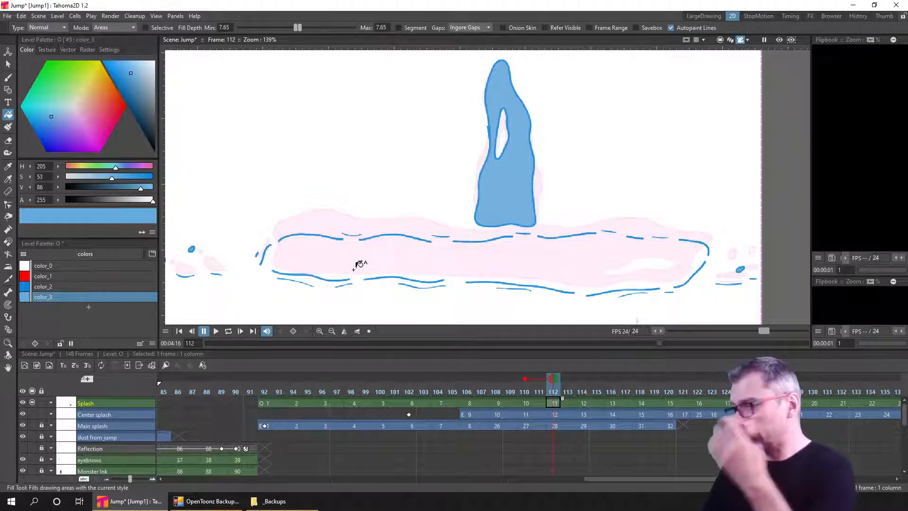
left_click(585, 405)
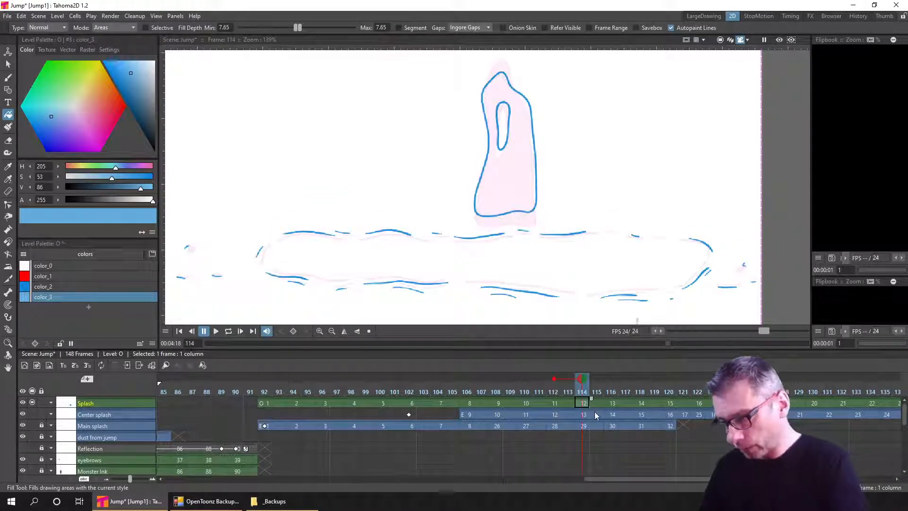
left_click(507, 182)
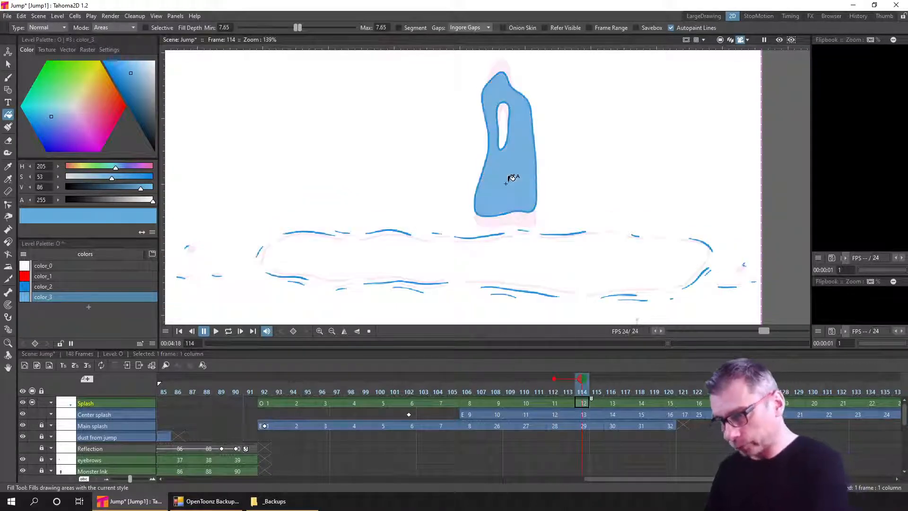
Close the outline gap of the centre column on frame 116 with the Brush and fill the column light blue, leaving the highlight empty
left_click(612, 405)
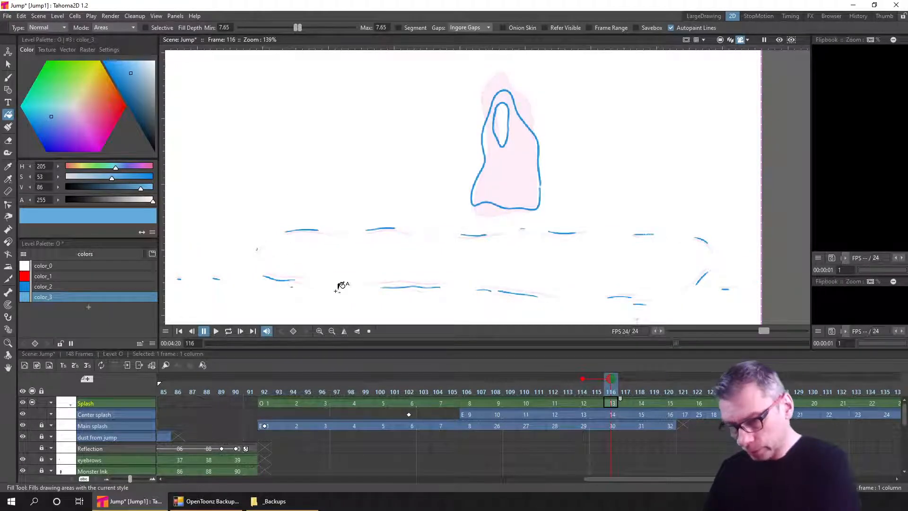
left_click(519, 190)
key("ctrl+z")
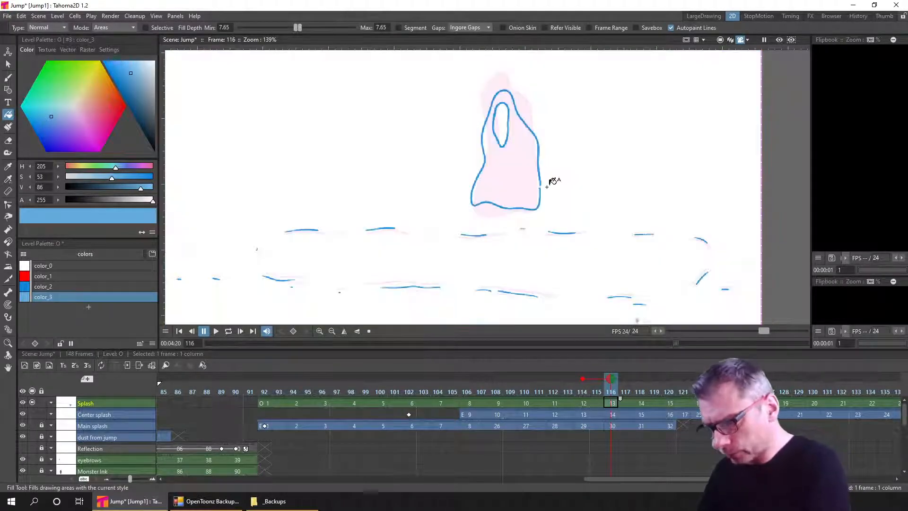
key("b")
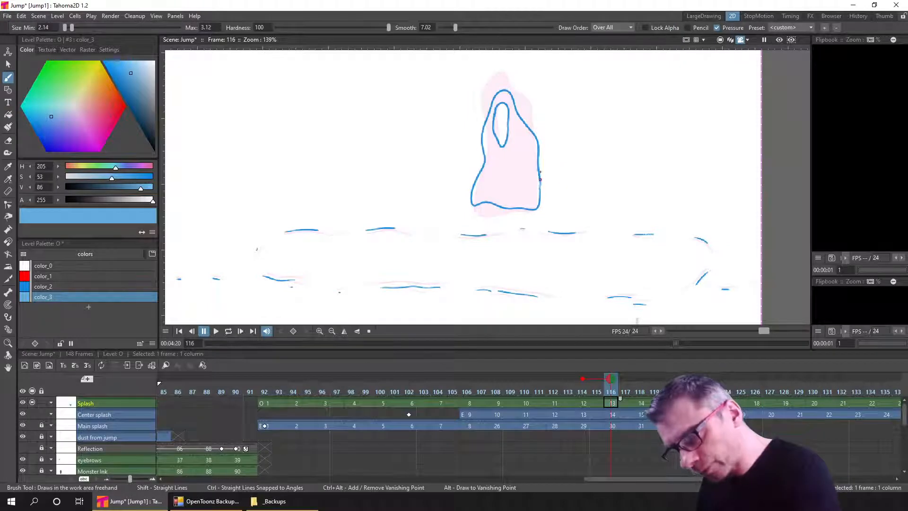
key("f")
left_click(530, 173)
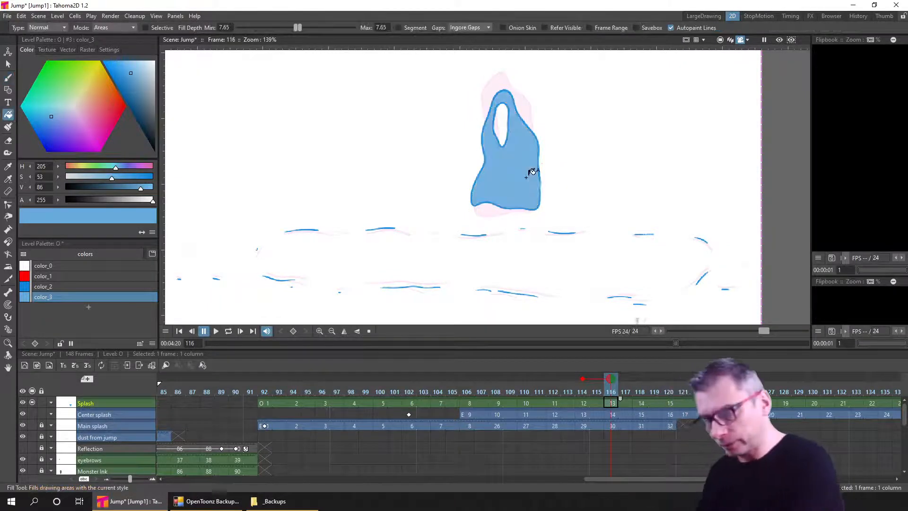
Fill the centre splash shapes on frames 118 and 120 with the light blue
key("period")
left_click(528, 178)
key("period")
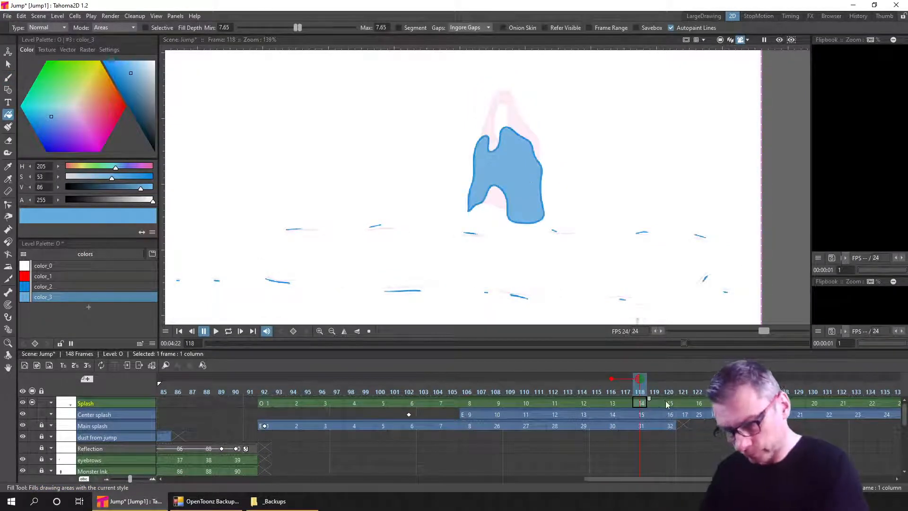
left_click(667, 403)
left_click(533, 203)
Fill the two outer shapes on frame 122 with the light blue and close the gap in the middle shape's outline with the Brush
key("period")
key("period")
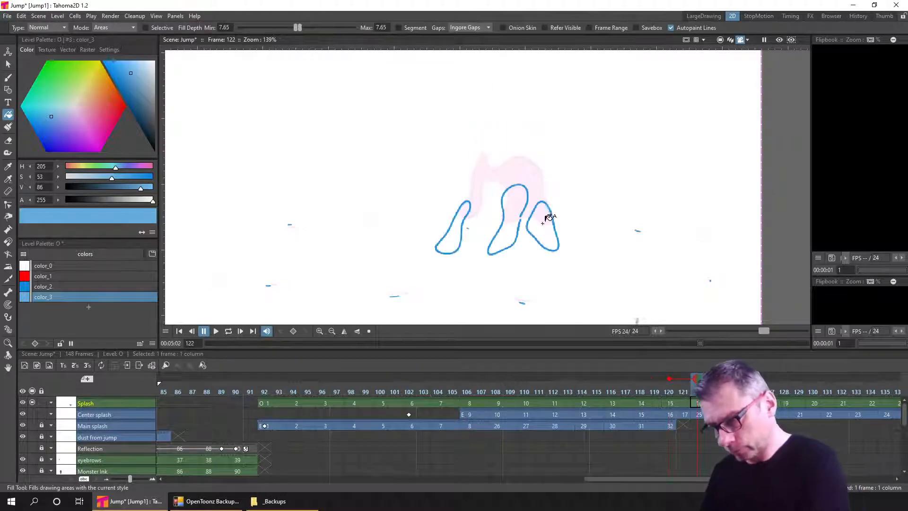
left_click(548, 218)
left_click(481, 237)
key("ctrl+z")
left_click(462, 227)
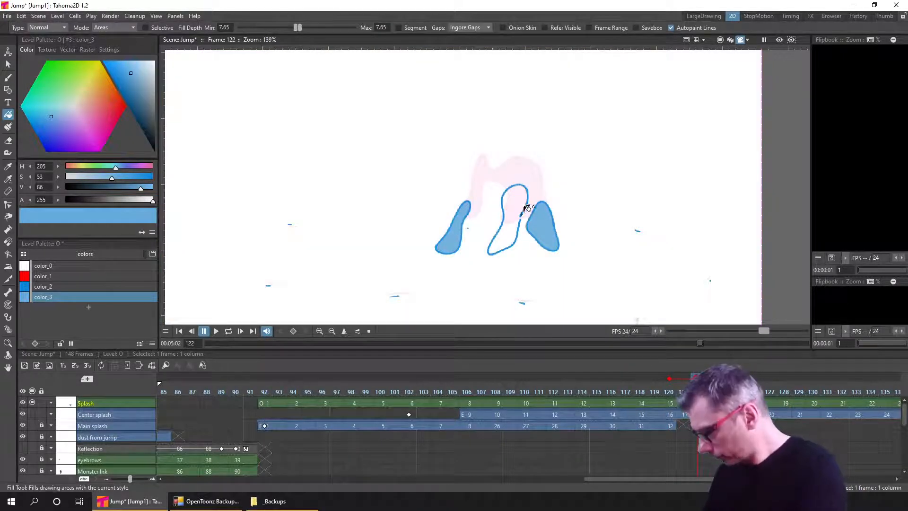
key("b")
scroll(520, 208, "up", 5)
left_click_drag(513, 217, 511, 232)
scroll(511, 227, "down", 5)
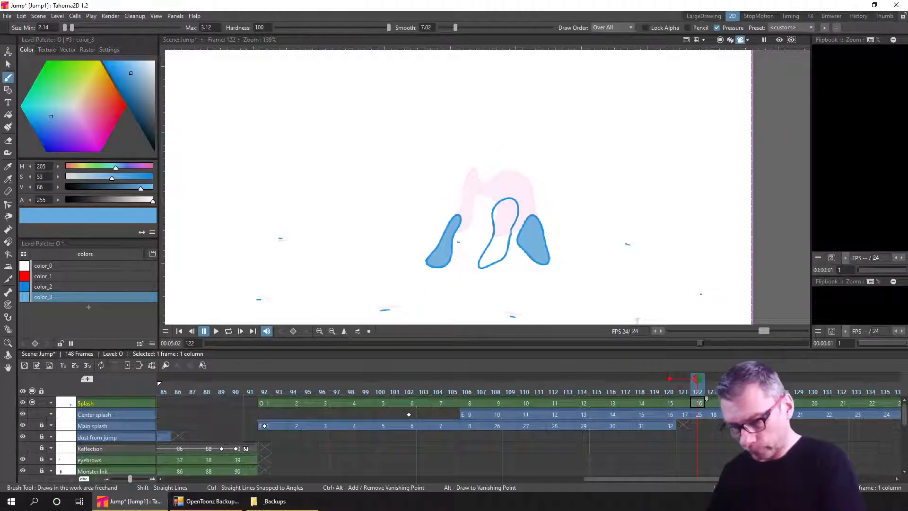
Fill the low splash on frame 124 and the middle shape on frame 122 with the light blue
key(".")
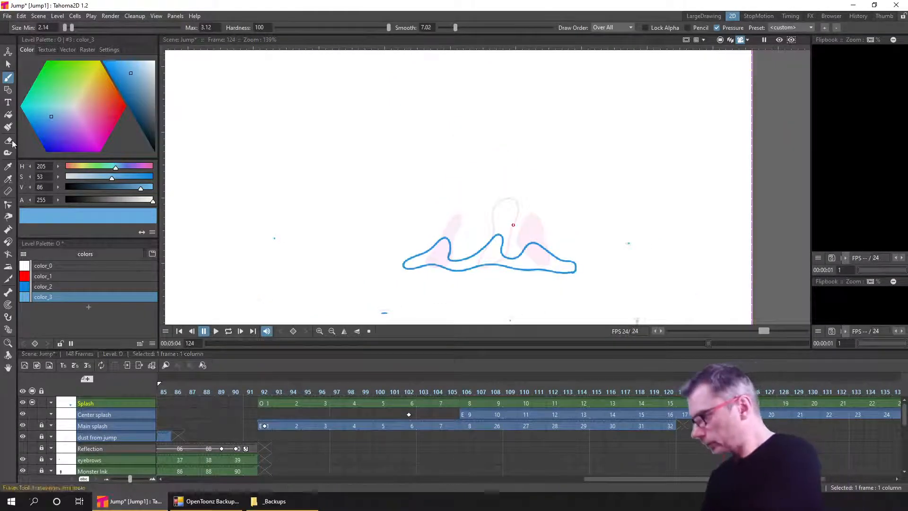
key("f")
left_click(521, 258)
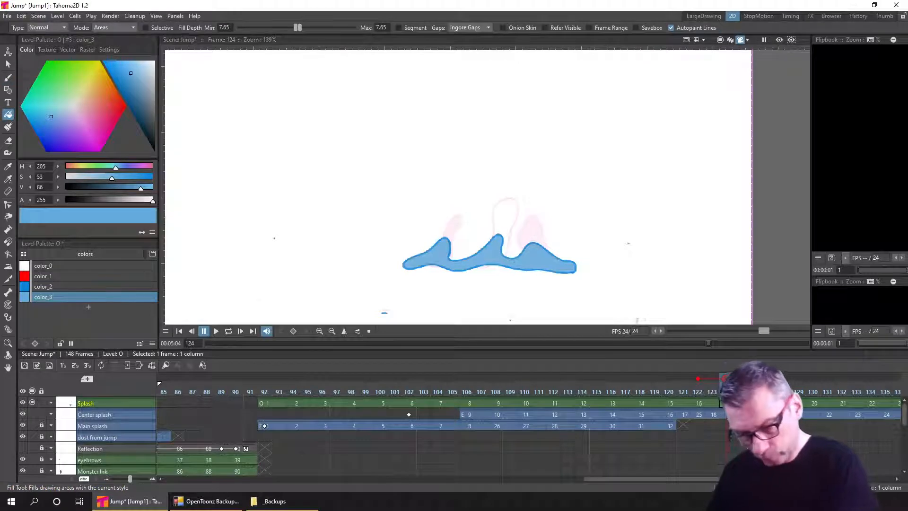
left_click(499, 229)
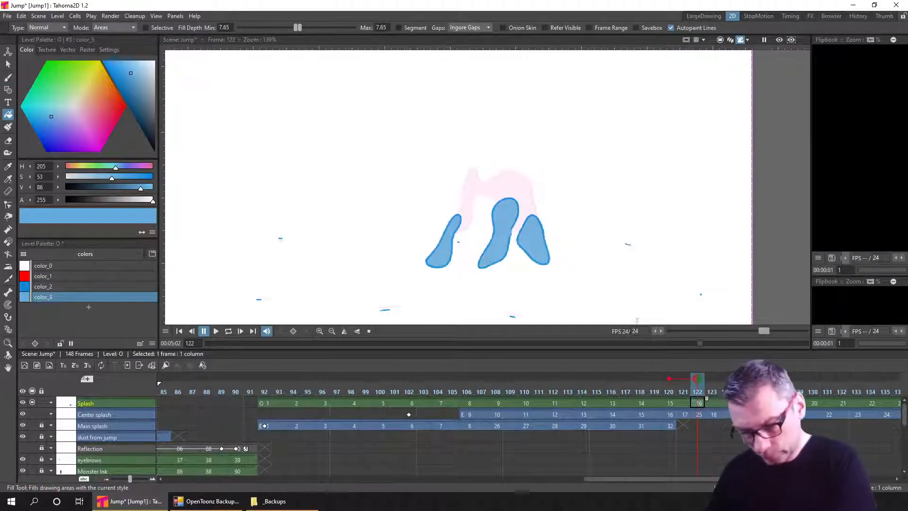
Fill the low splash body and the droplets at both of its ends on frames 126 and 128 with the light blue
key(".")
key(".")
left_click(591, 250)
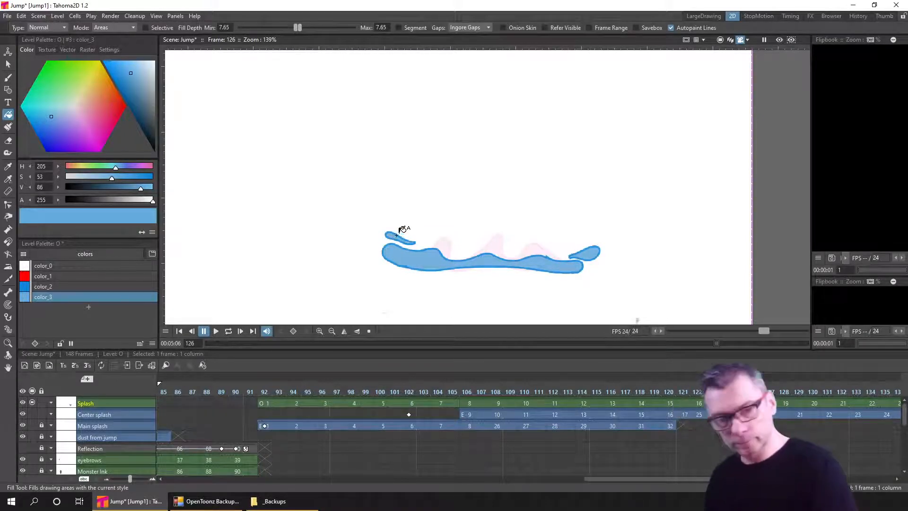
key(".")
left_click(608, 250)
left_click(589, 258)
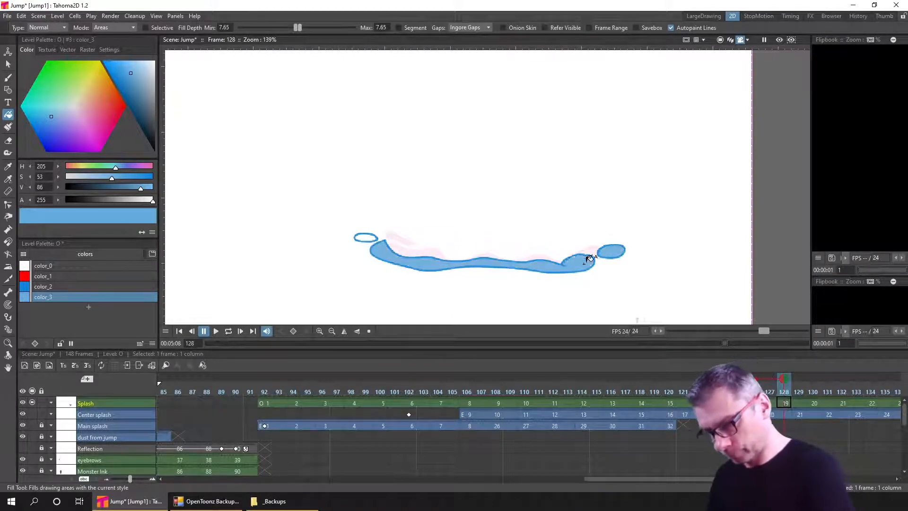
left_click(369, 237)
Fill the three droplets and both flat puddle slivers on frame 130 light blue, closing the right sliver's outline with the Brush
key(".")
left_click(630, 260)
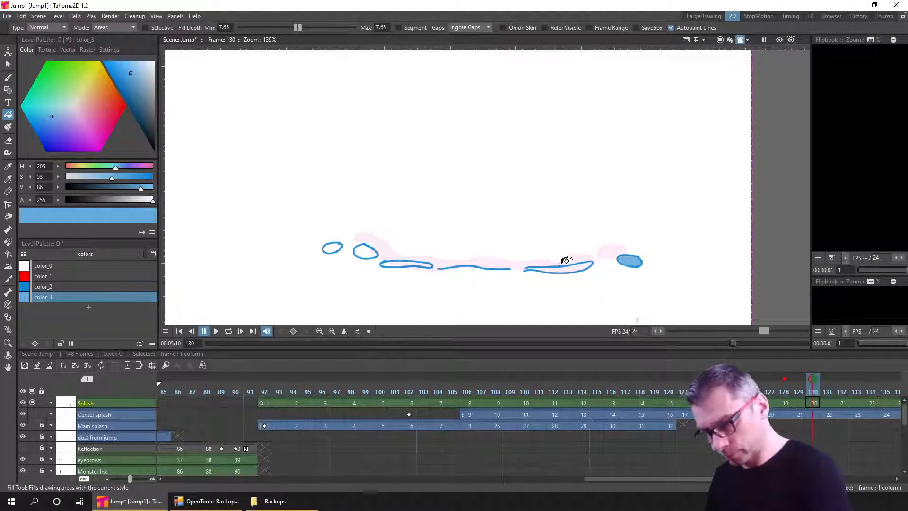
left_click(330, 247)
left_click(371, 250)
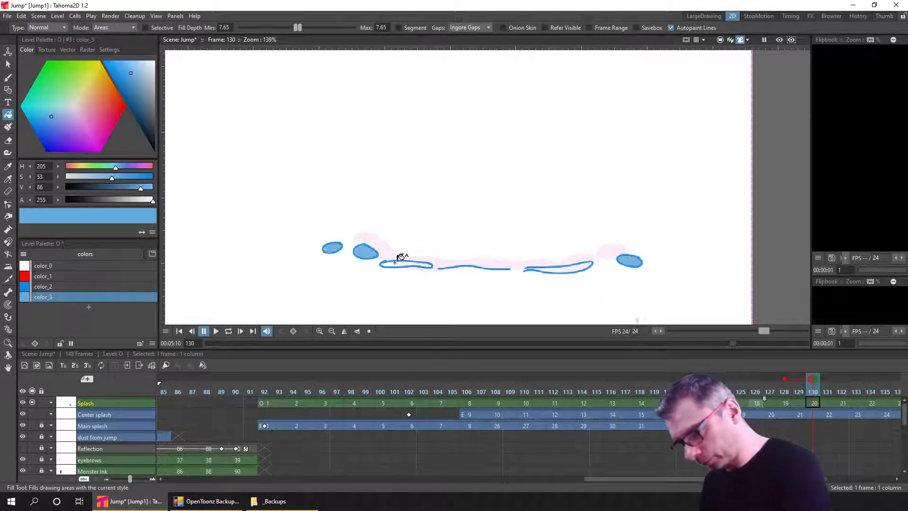
left_click(398, 263)
key("b")
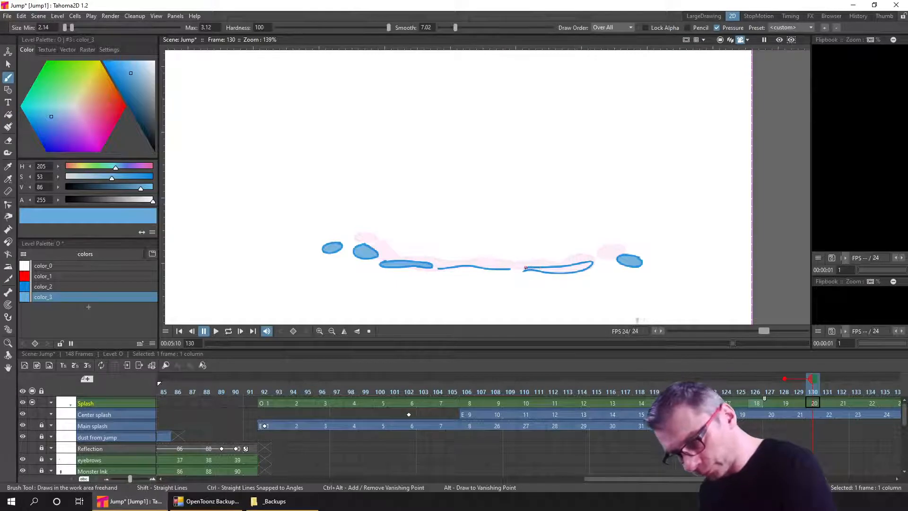
key("f")
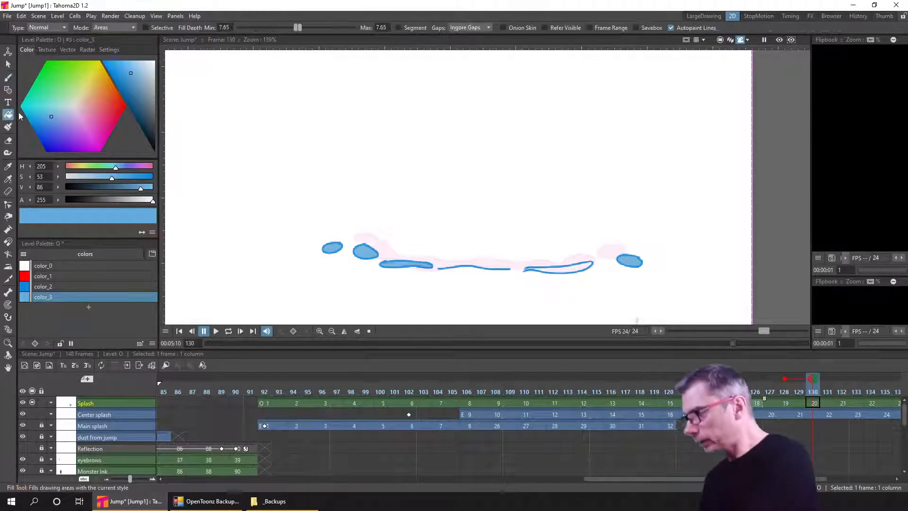
left_click(573, 261)
Fill the right droplet and the two left droplets on frame 132 with the light blue
left_click(843, 405)
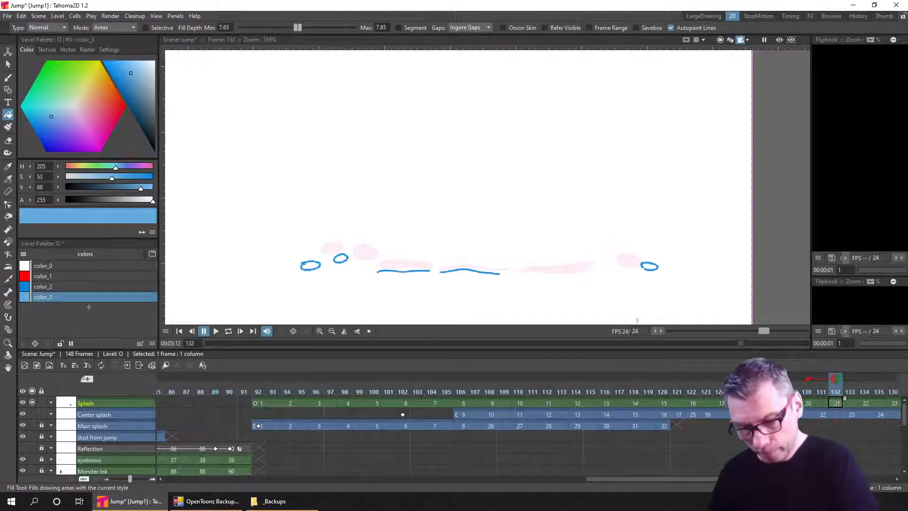
scroll(804, 416, "right", 3)
key("b")
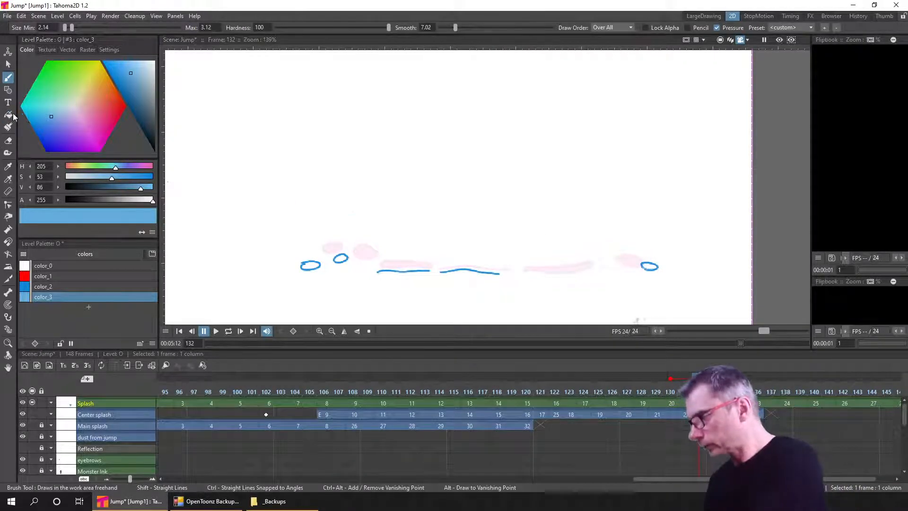
key("f")
left_click(651, 266)
left_click(343, 261)
left_click(311, 266)
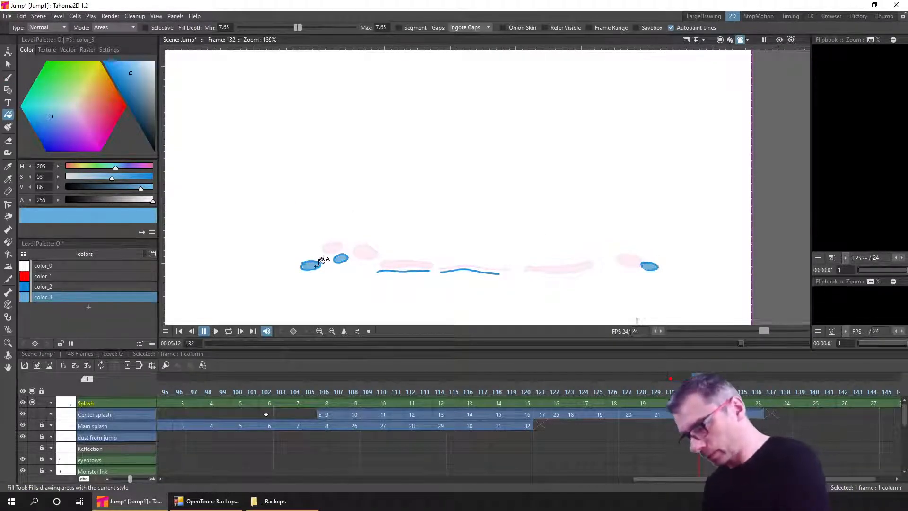
Fill the three small droplets on frame 134 with the light blue and check frames 136 and 138 for open shapes
left_click(728, 403)
left_click(298, 264)
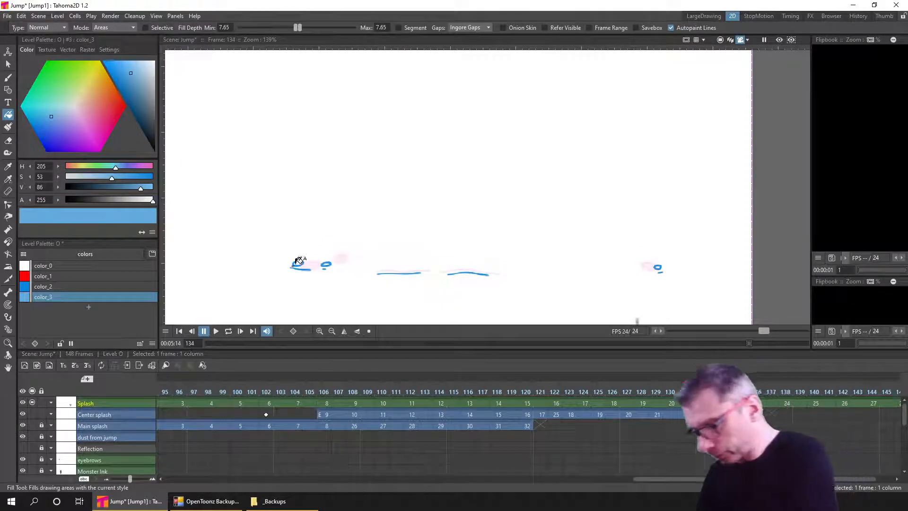
left_click(326, 264)
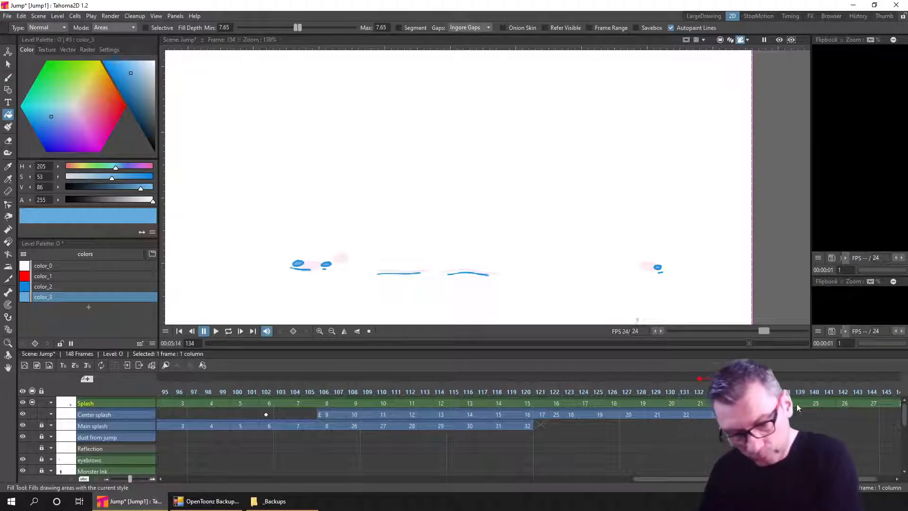
left_click(758, 403)
left_click(786, 403)
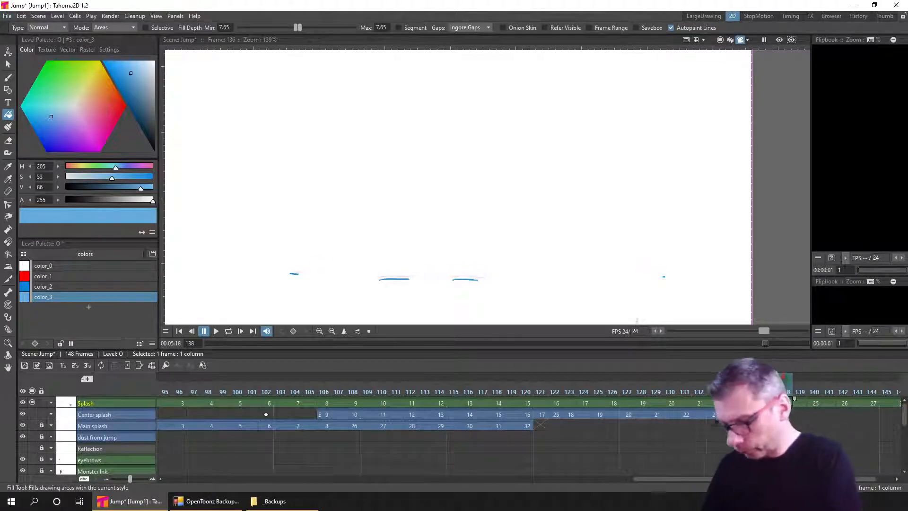
Return to frame 99, add a darker blue style with V 68 to the level palette, and save the scene
mouse_move(168, 387)
left_mouse_down()
mouse_move(155, 387)
mouse_move(250, 393)
left_mouse_up()
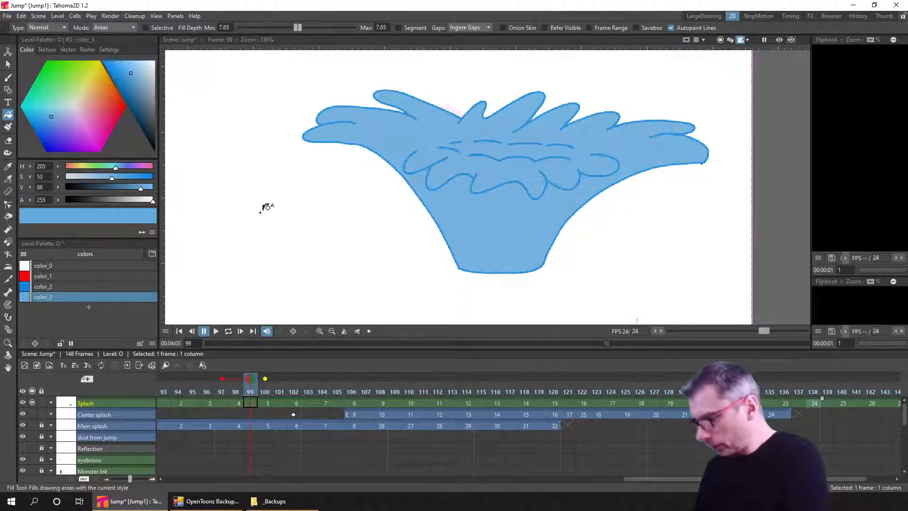
left_click(88, 307)
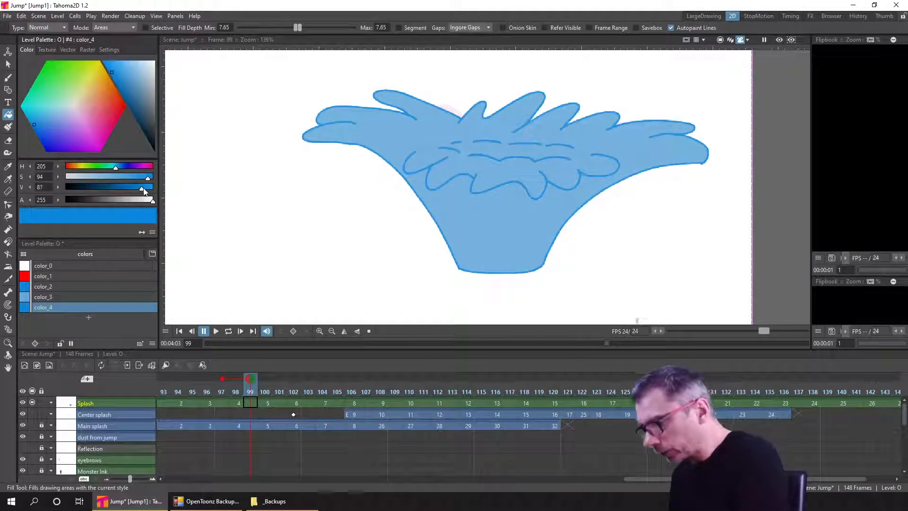
left_click_drag(144, 191, 124, 191)
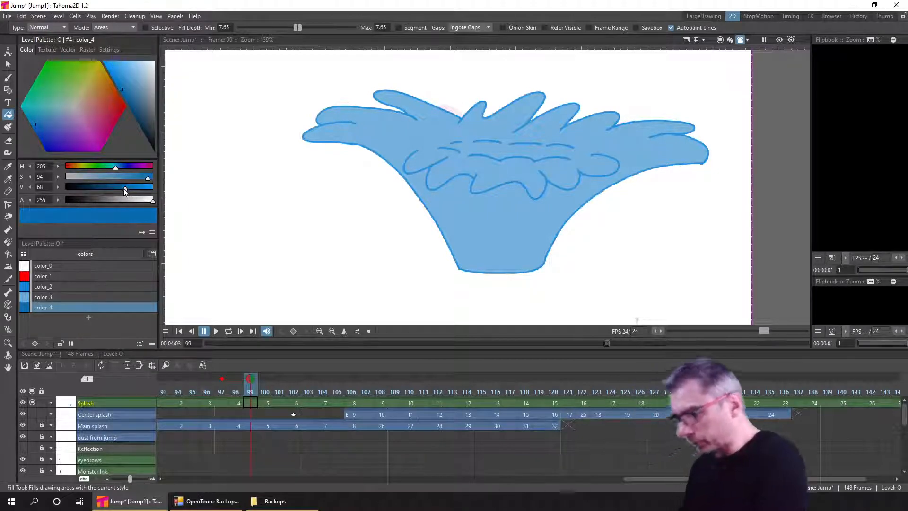
key("ctrl+s")
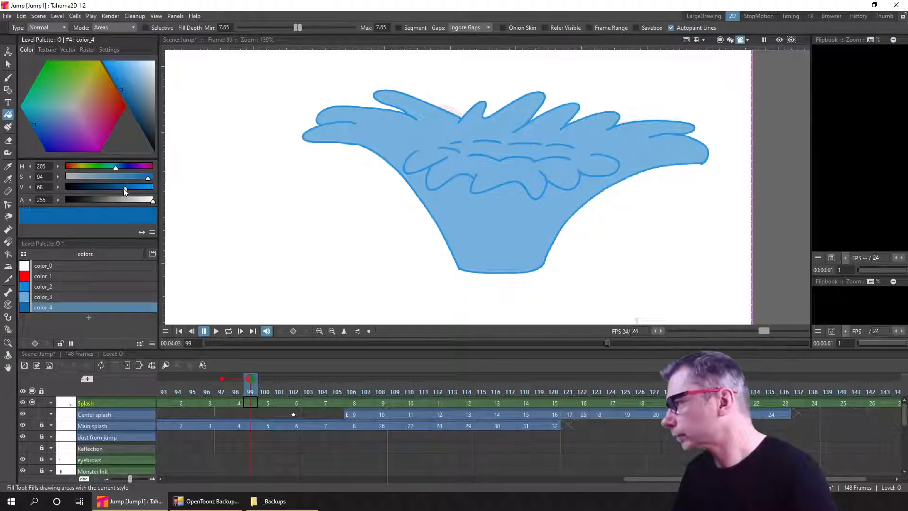
key("ctrl+s")
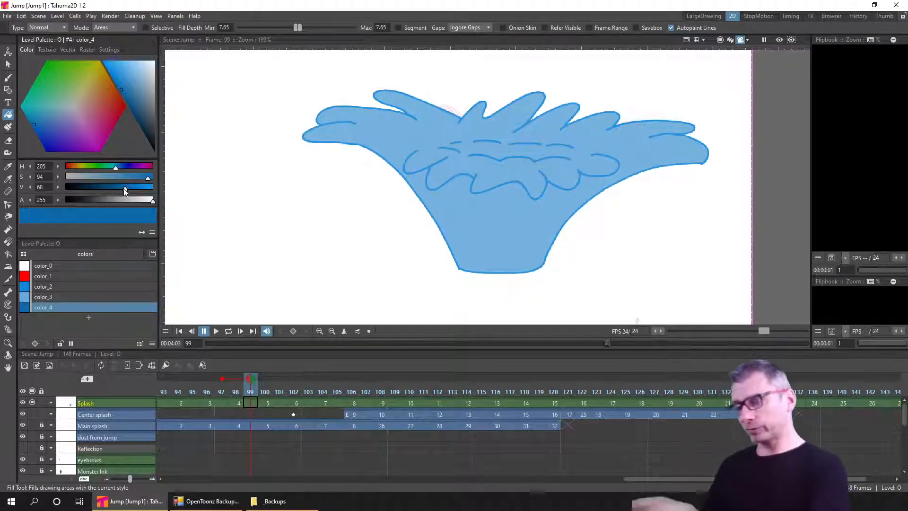
Go to frame 97 and set the Brush's draw order to Under All for painting with the darker blue
left_click(9, 79)
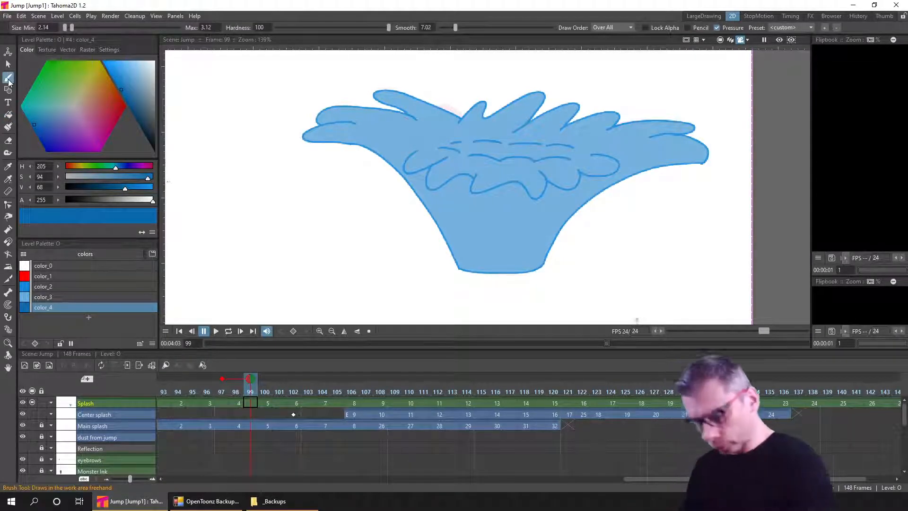
mouse_move(245, 390)
left_mouse_down()
mouse_move(194, 388)
mouse_move(221, 390)
left_mouse_up()
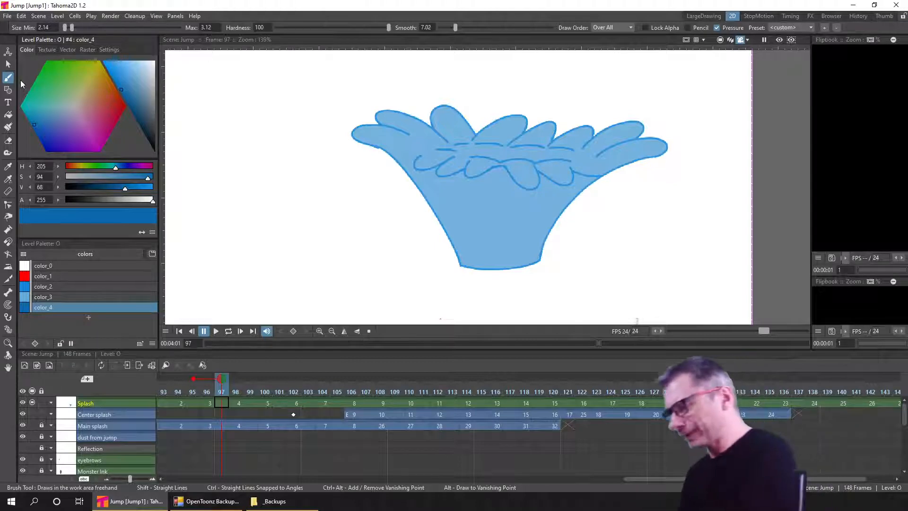
scroll(505, 160, "up", 4)
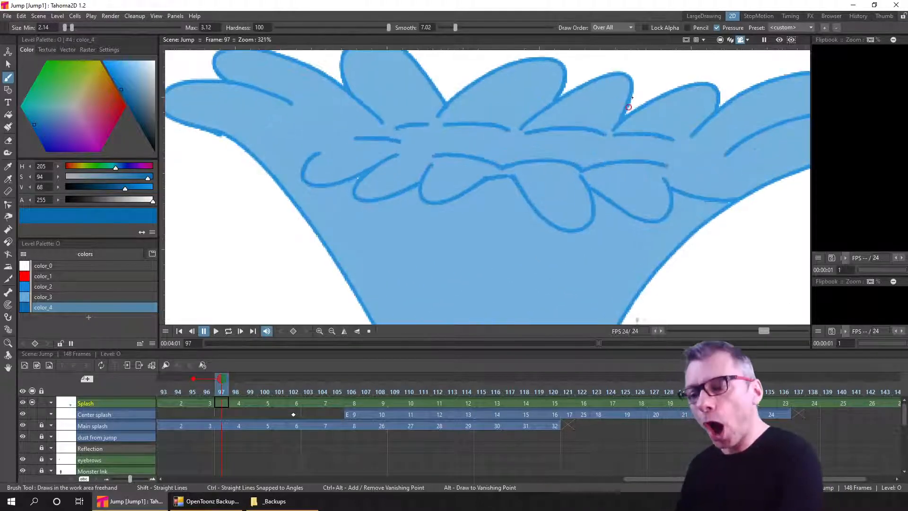
left_click(609, 43)
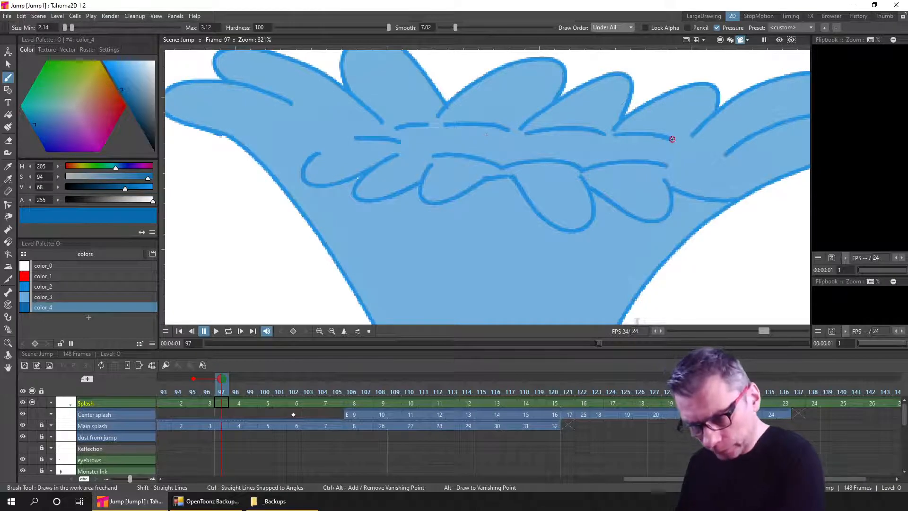
Close the gaps in the splash's central opening outline on frame 97 with brush strokes and fill it with color_4
mouse_move(530, 132)
left_mouse_down()
mouse_move(422, 124)
mouse_move(358, 137)
mouse_move(434, 156)
left_mouse_up()
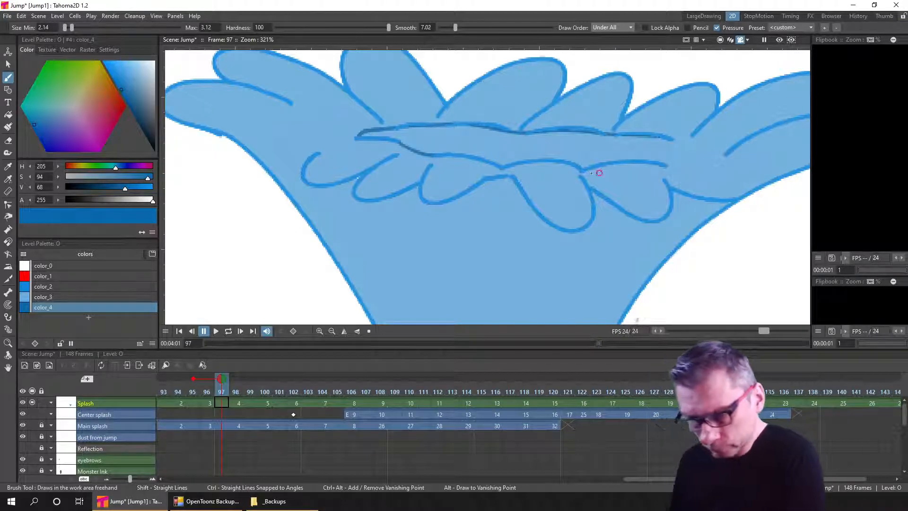
left_click_drag(673, 139, 667, 164)
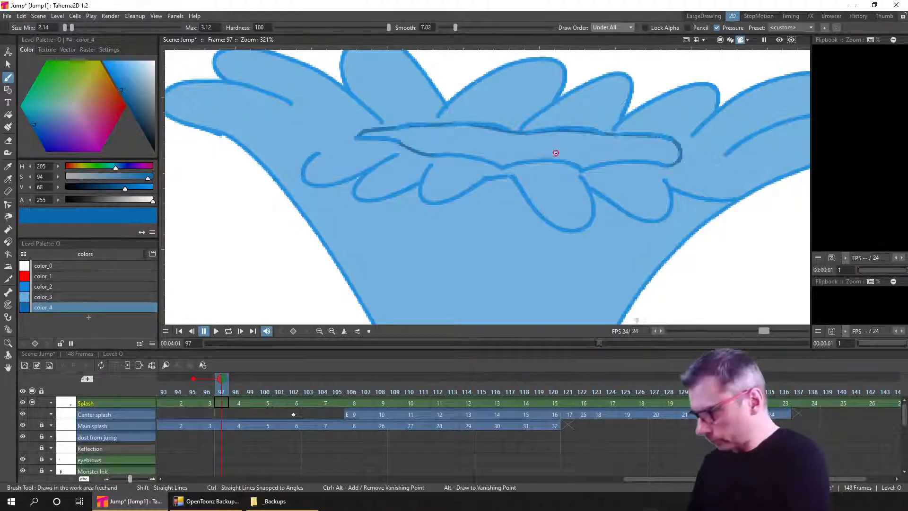
left_click(8, 115)
left_click(473, 136)
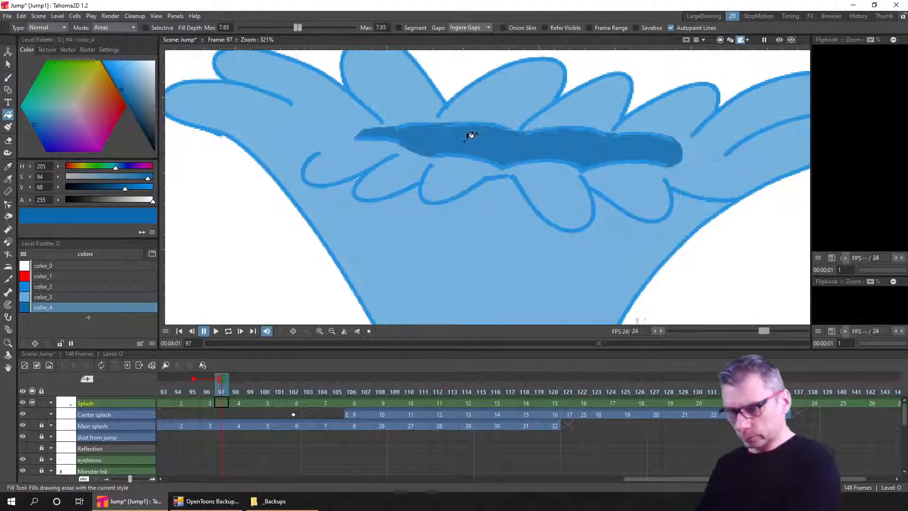
scroll(470, 136, "down", 4)
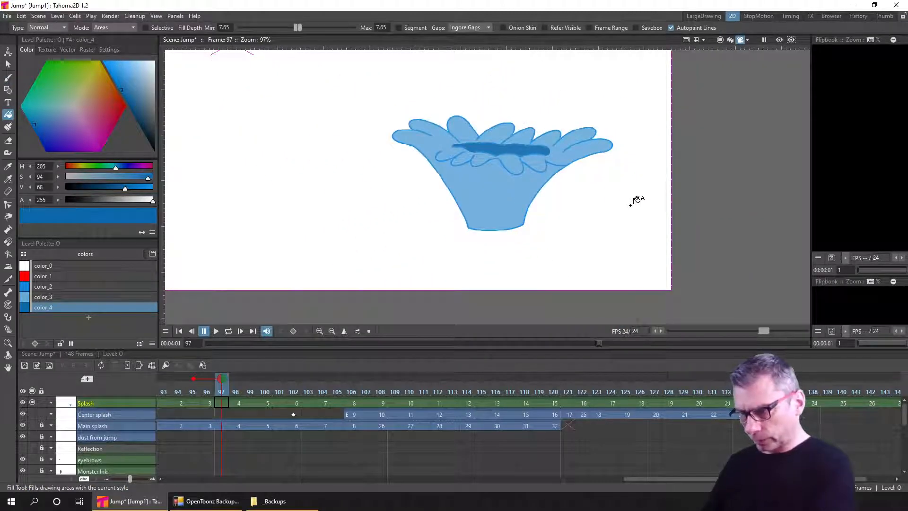
Join the broken lines around the splash's central opening on frame 100 with color_4 brush strokes
left_click(267, 402)
left_click(8, 77)
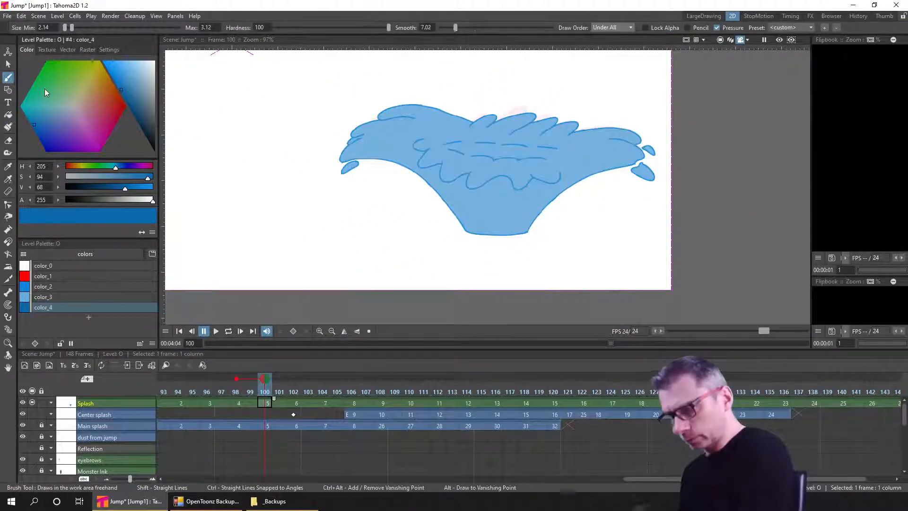
scroll(475, 153, "up", 3)
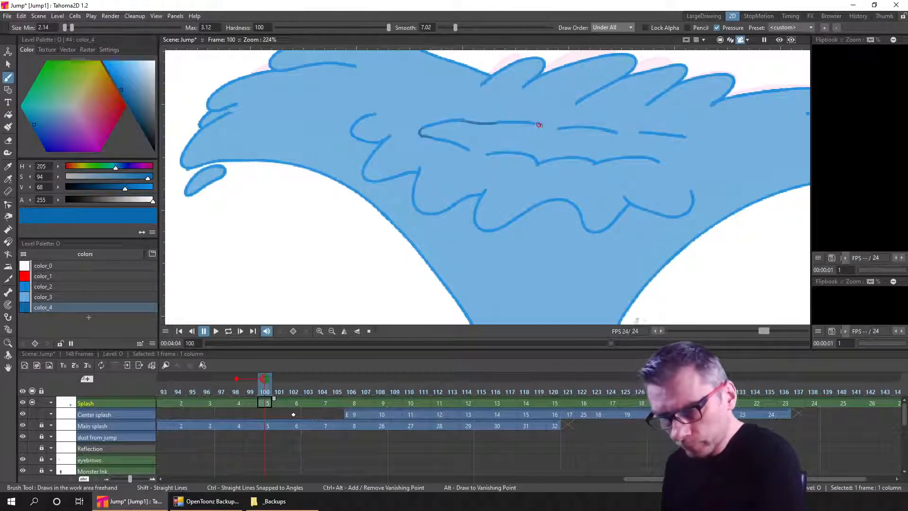
left_click_drag(564, 128, 613, 134)
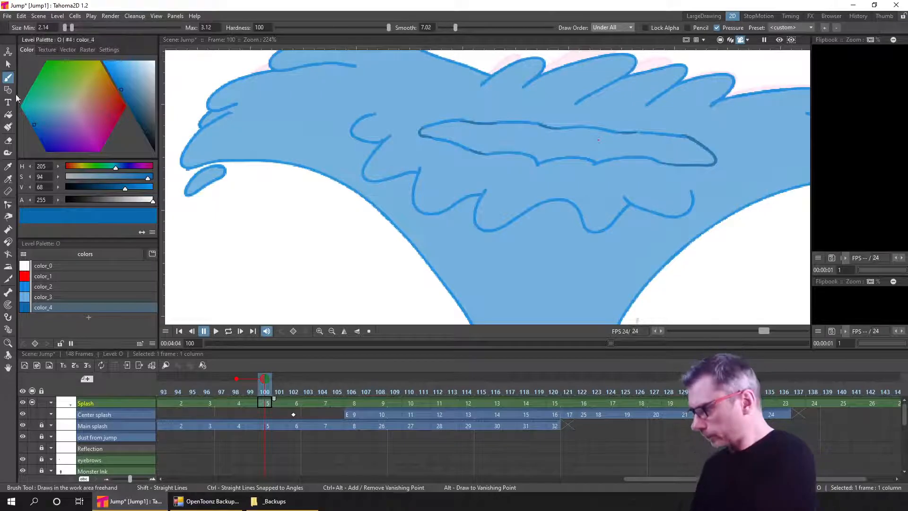
left_click(12, 116)
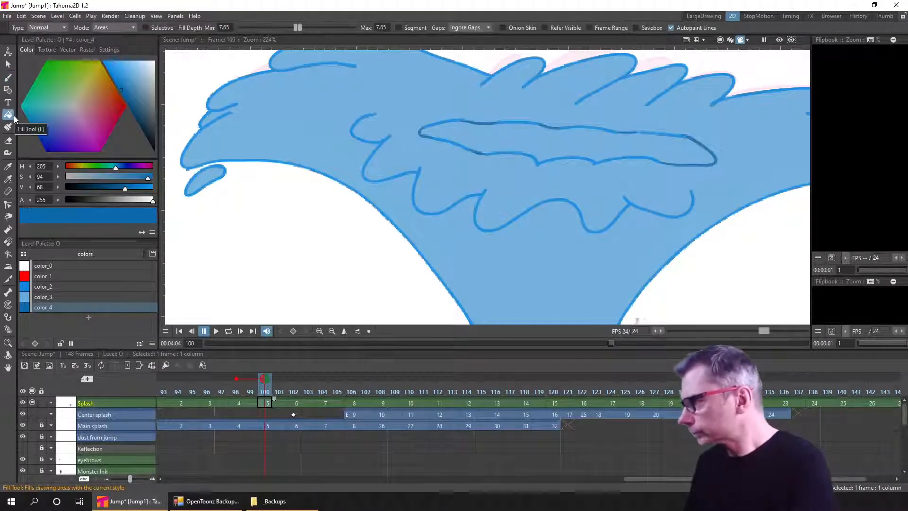
left_click(578, 140)
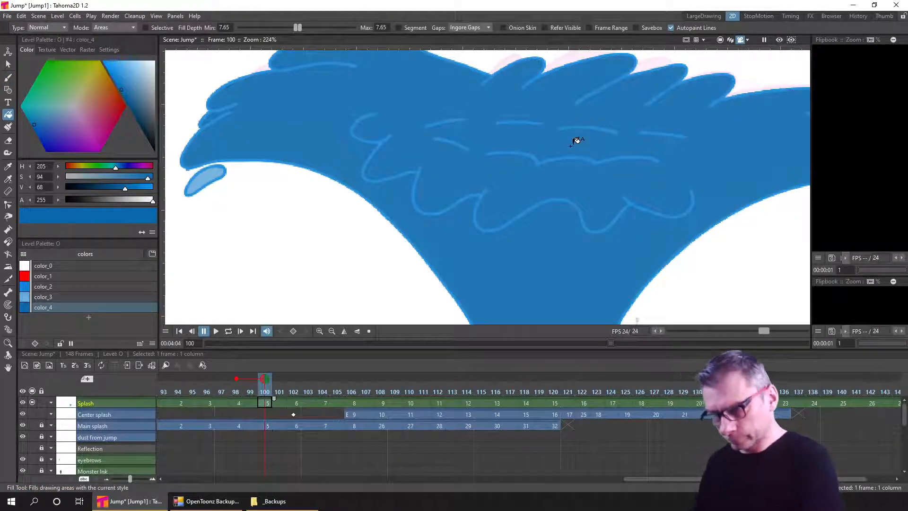
key("ctrl+z")
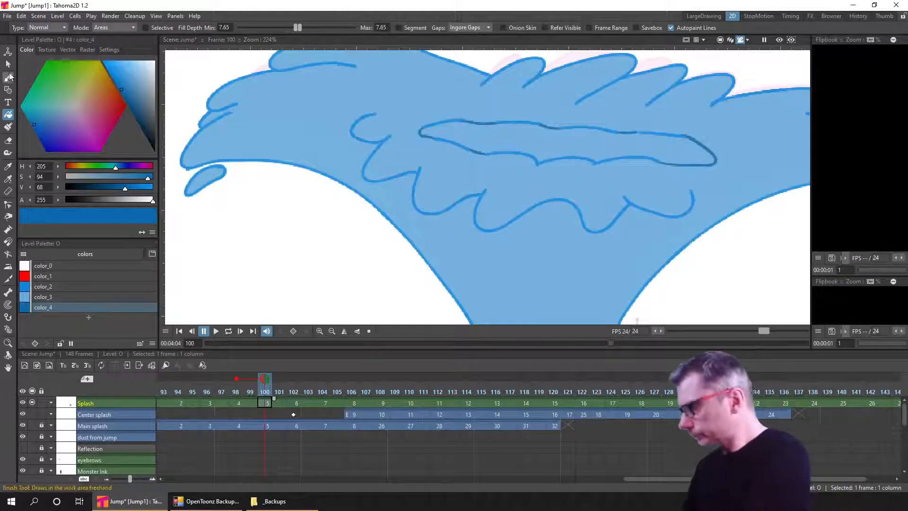
Seal the remaining gap in the opening's outline on frame 100 and fill the opening with color_4
key("b")
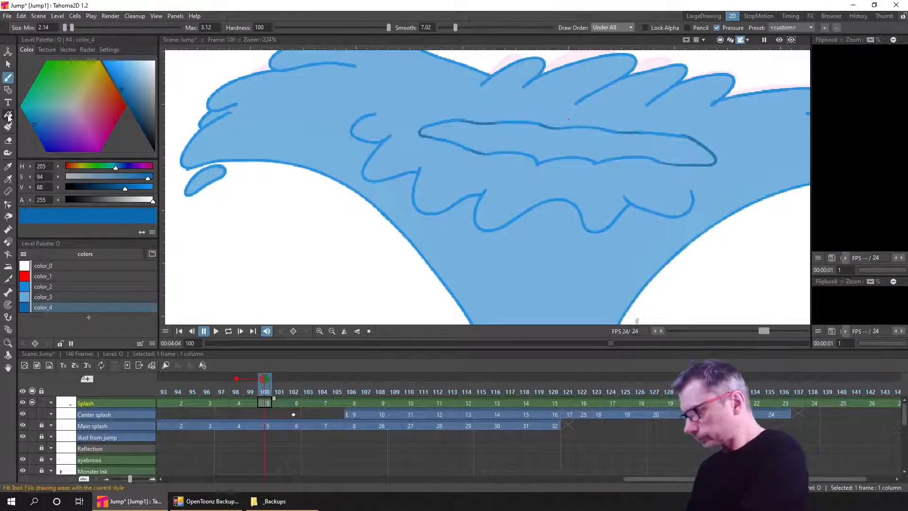
key("f")
left_click(488, 131)
key("b")
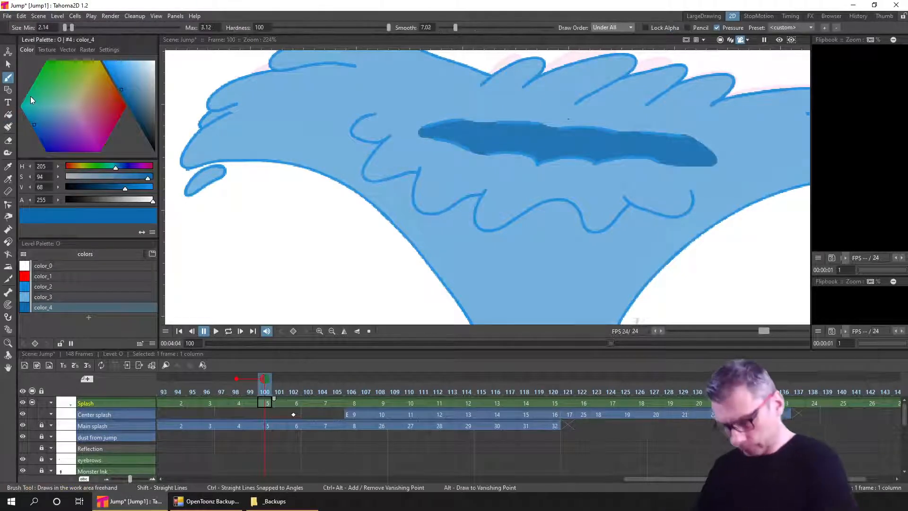
Fill the splash's central opening with color_4 on frames 104, 106 and 108
left_click(295, 404)
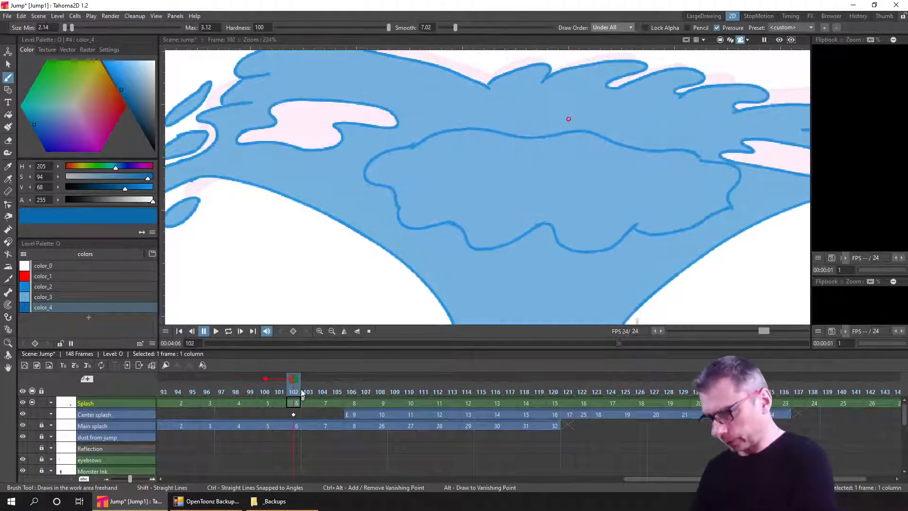
left_click_drag(290, 392, 337, 393)
left_click(278, 392)
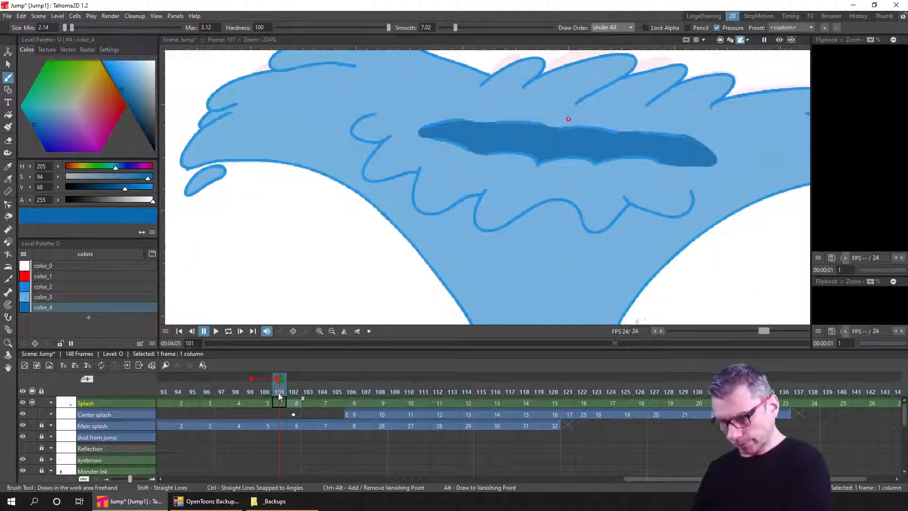
left_click(325, 403)
key("f")
left_click(570, 238)
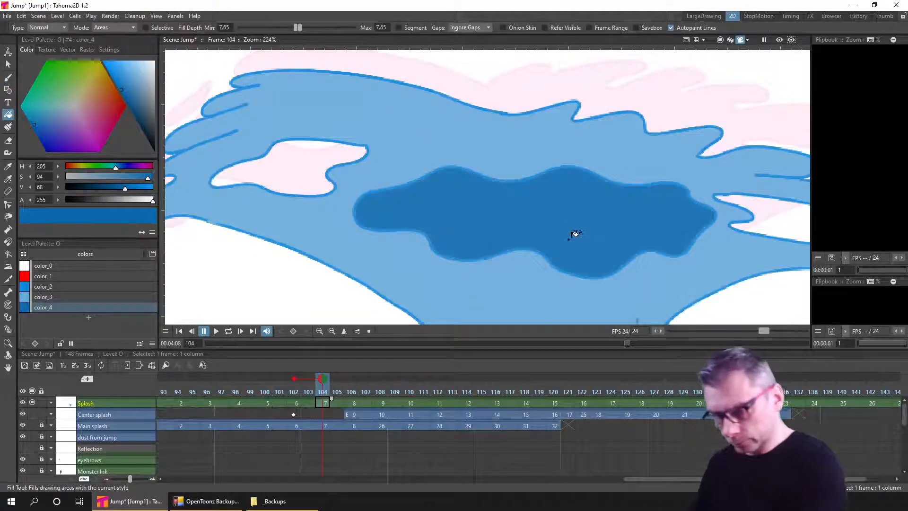
left_click(354, 405)
left_click(544, 276)
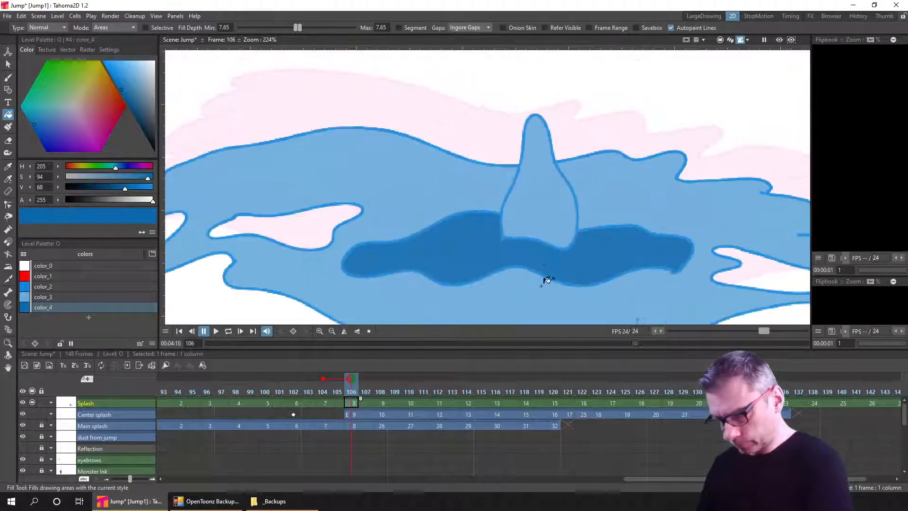
left_click(383, 403)
left_click(575, 283)
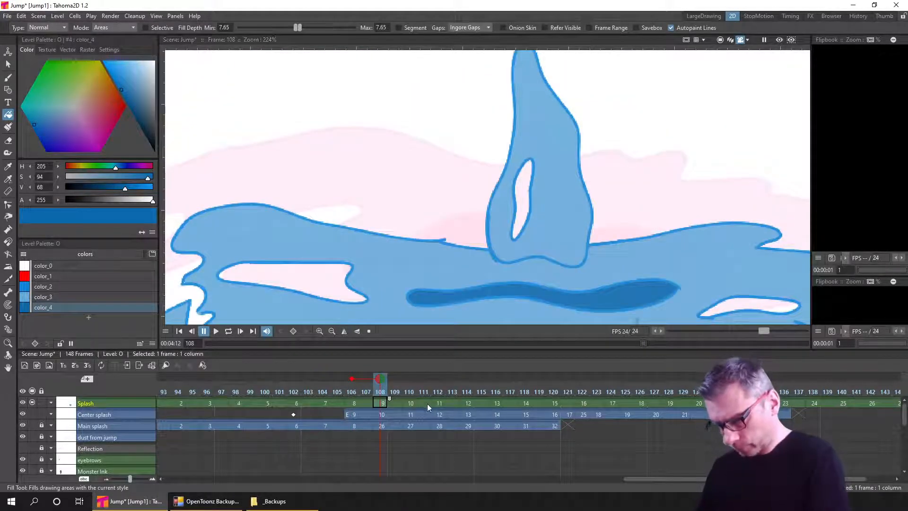
Seal the outline of the thin central opening on frame 110 with the brush and fill it with color_4
left_click(415, 404)
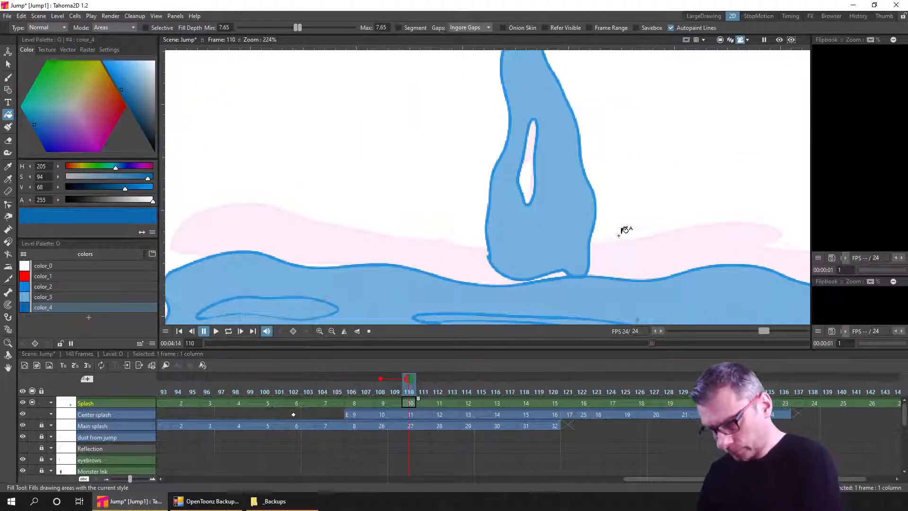
left_click_drag(618, 236, 609, 148)
left_click(459, 224)
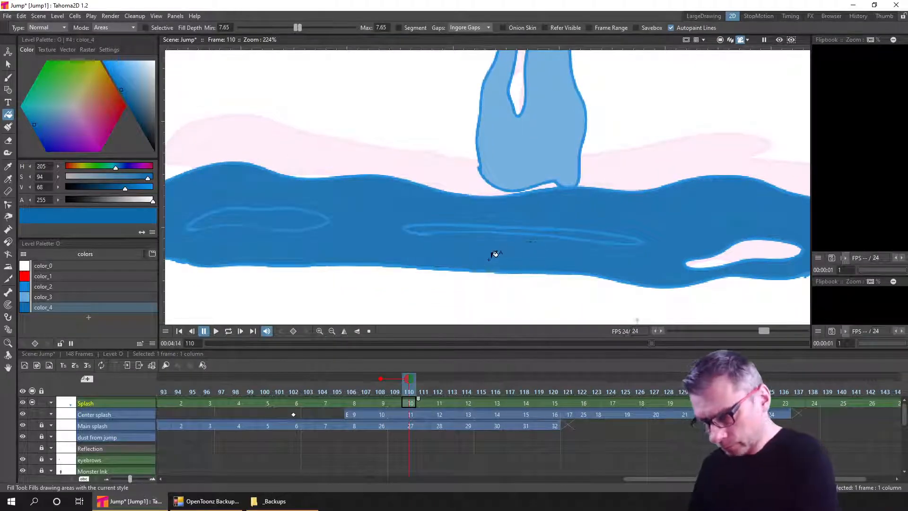
key("ctrl+z")
key("b")
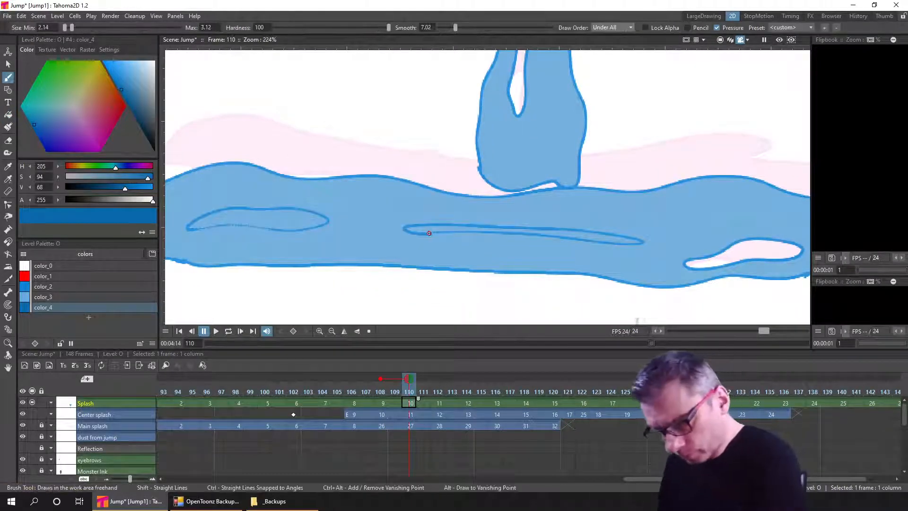
key("f")
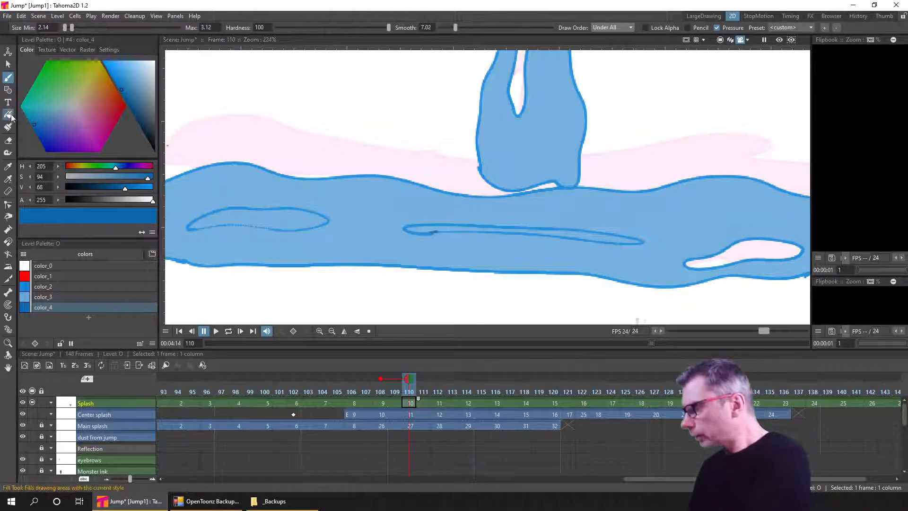
left_click(423, 235)
left_click(439, 405)
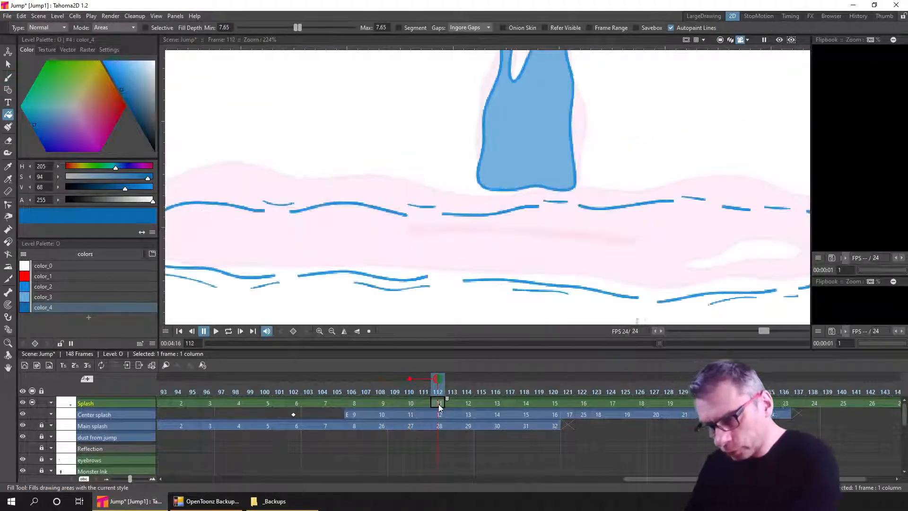
left_click(411, 403)
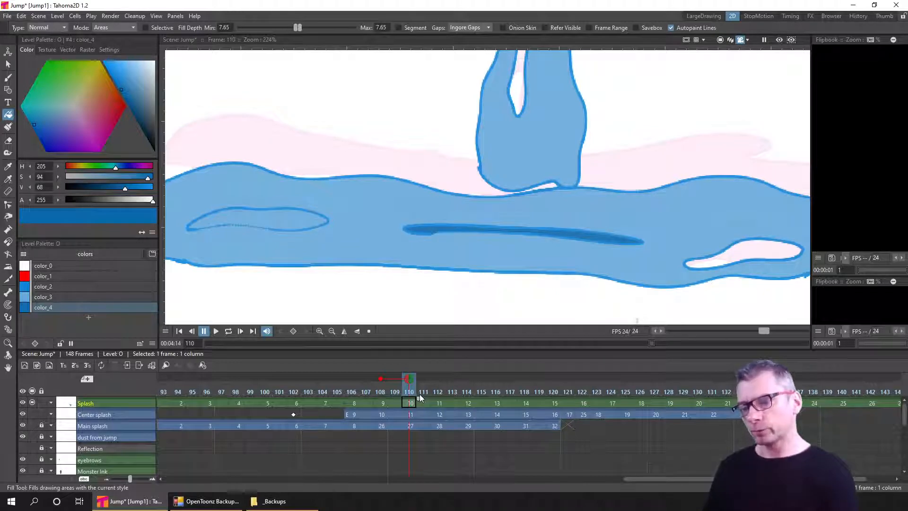
Join the broken lines around the splash's central opening on frame 98 into a closed outline with color_4 brush strokes
left_click(177, 392)
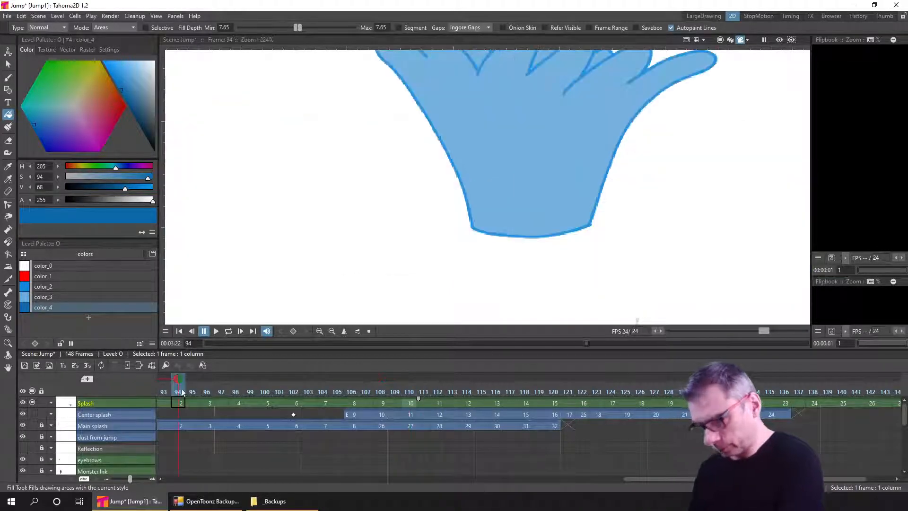
left_click(208, 393)
left_click(235, 392)
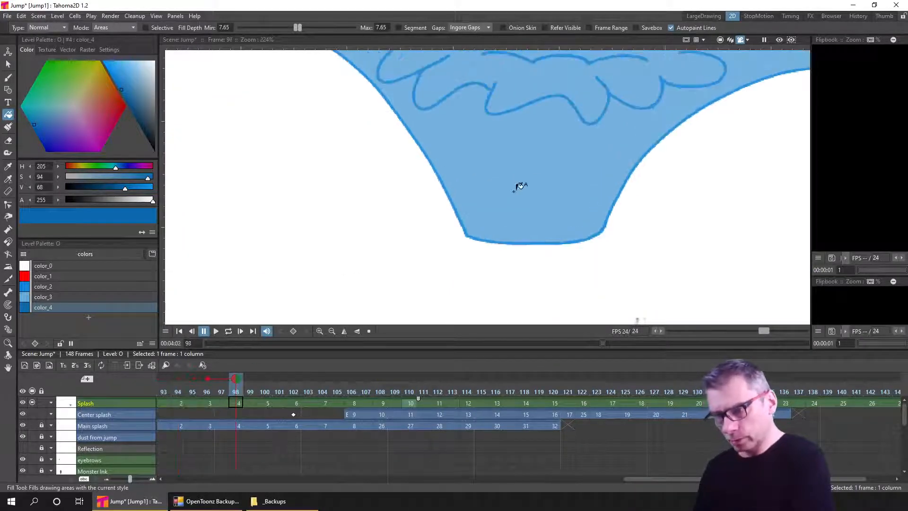
left_click_drag(540, 192, 519, 251)
scroll(519, 251, "down", 4)
scroll(525, 243, "down", 1)
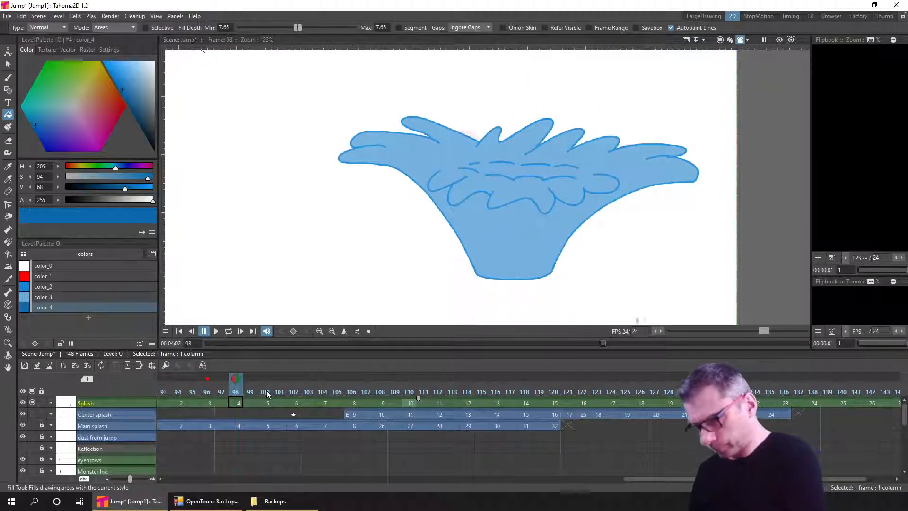
left_click(243, 391)
key("b")
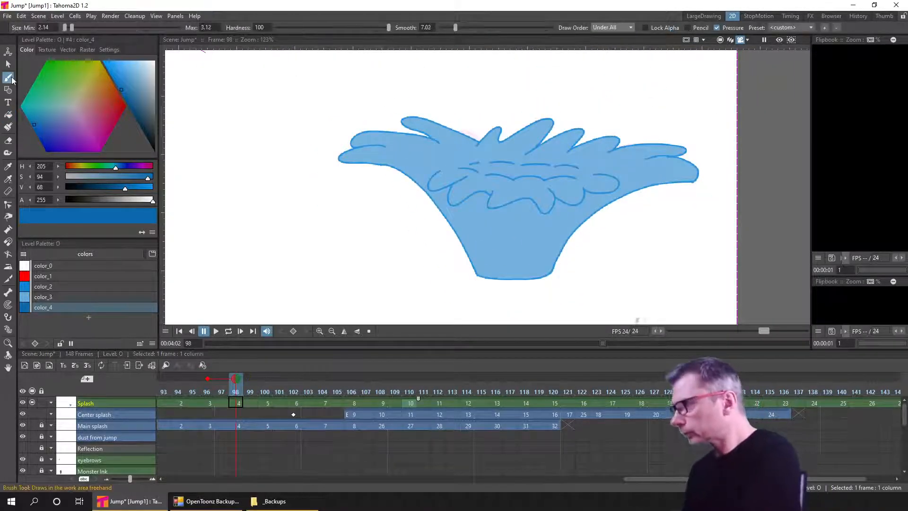
scroll(538, 148, "up", 5)
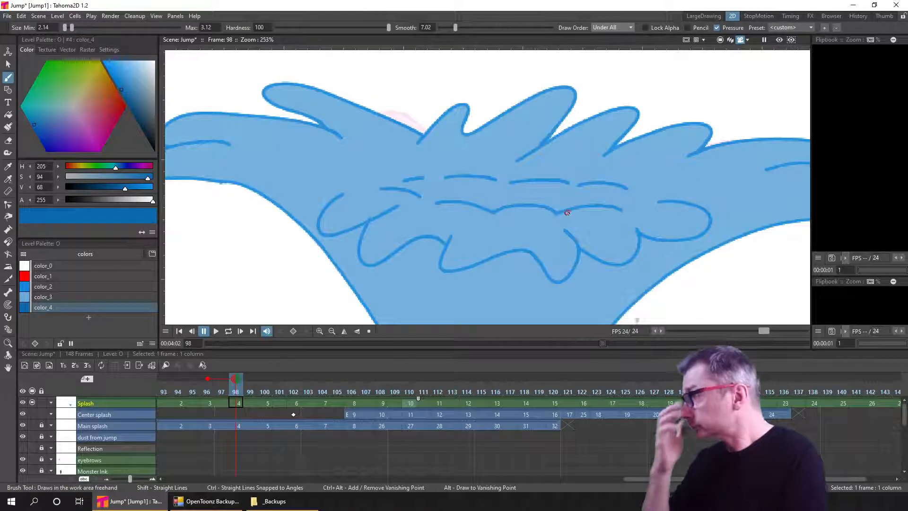
left_click_drag(570, 213, 559, 190)
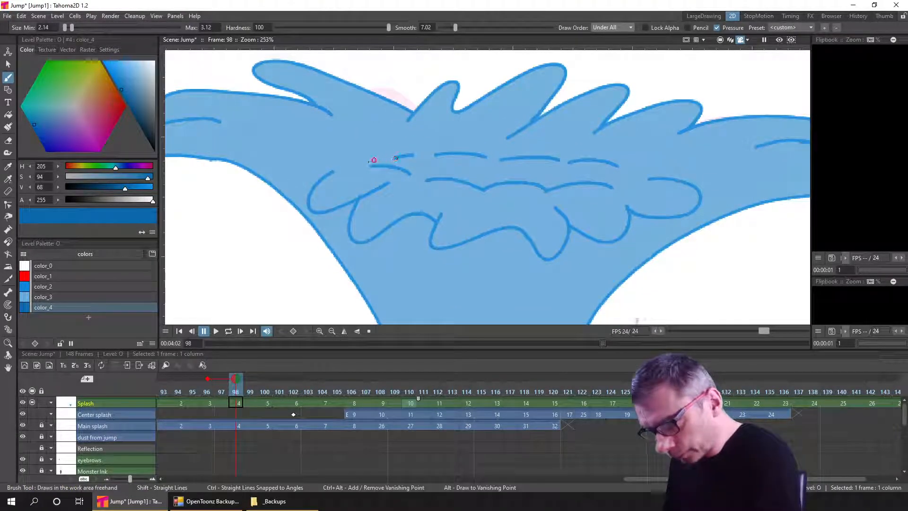
left_click_drag(369, 165, 402, 158)
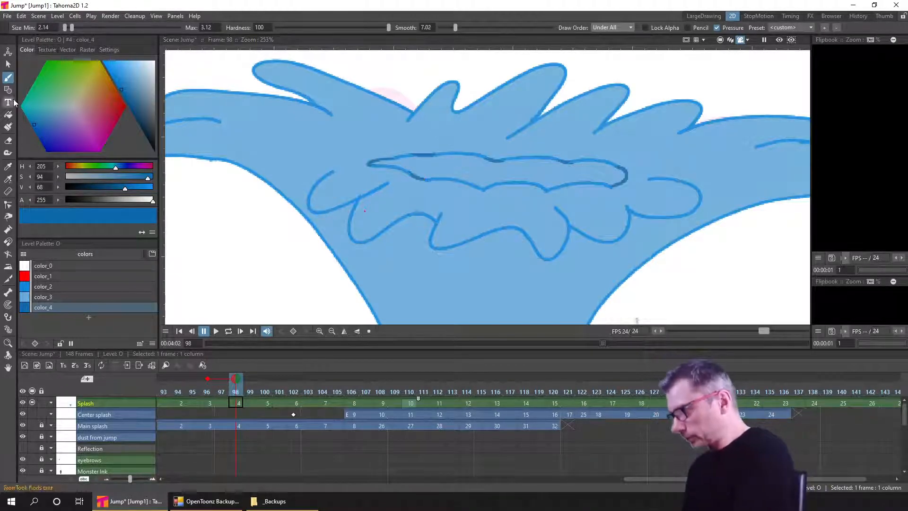
Fill the closed central opening on frame 98 with color_4 and save the scene
key("f")
left_click(478, 175)
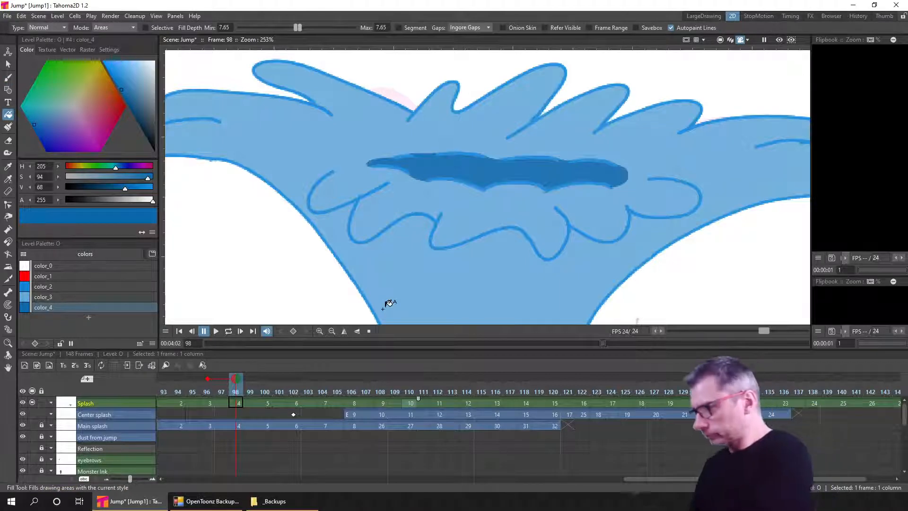
key("b")
key("ctrl+s")
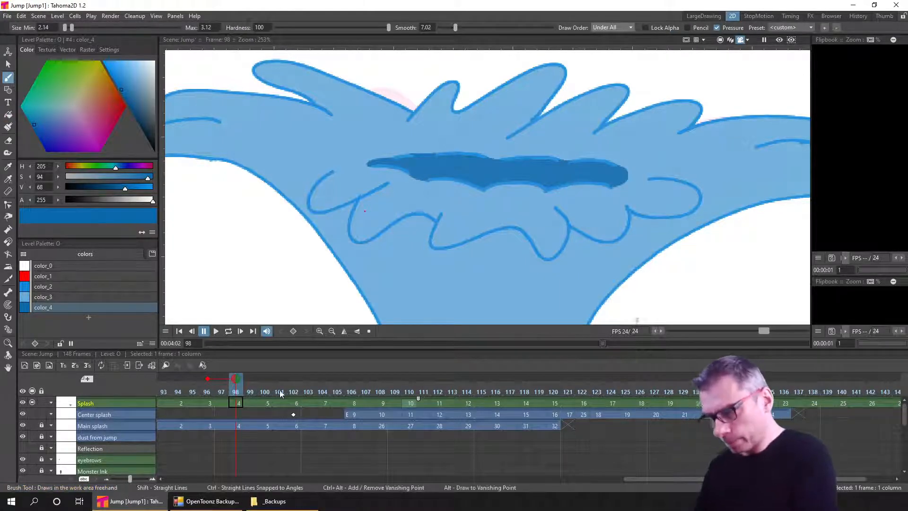
On frame 102, add a new palette style based on color_3 and set its saturation to 37
mouse_move(259, 392)
left_mouse_down()
mouse_move(328, 393)
mouse_move(279, 391)
mouse_move(297, 392)
left_mouse_up()
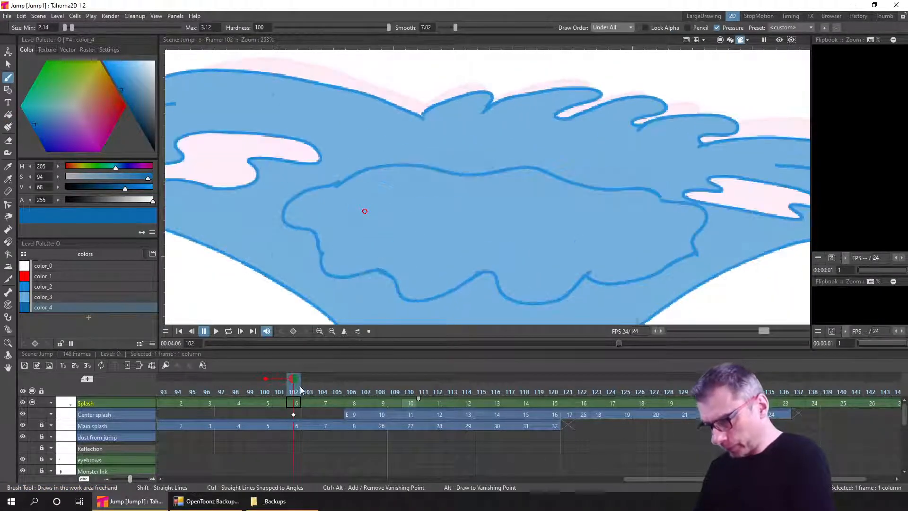
left_click(47, 297)
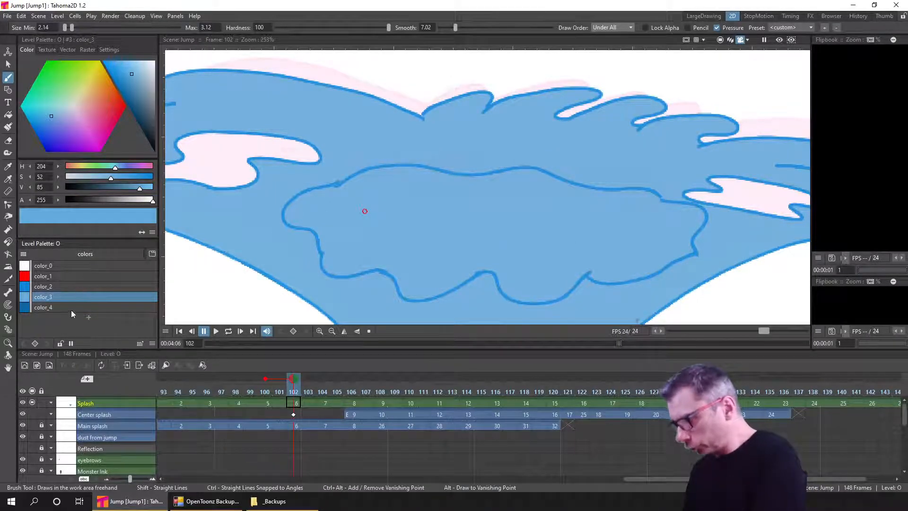
left_click(85, 315)
left_click_drag(111, 178, 97, 181)
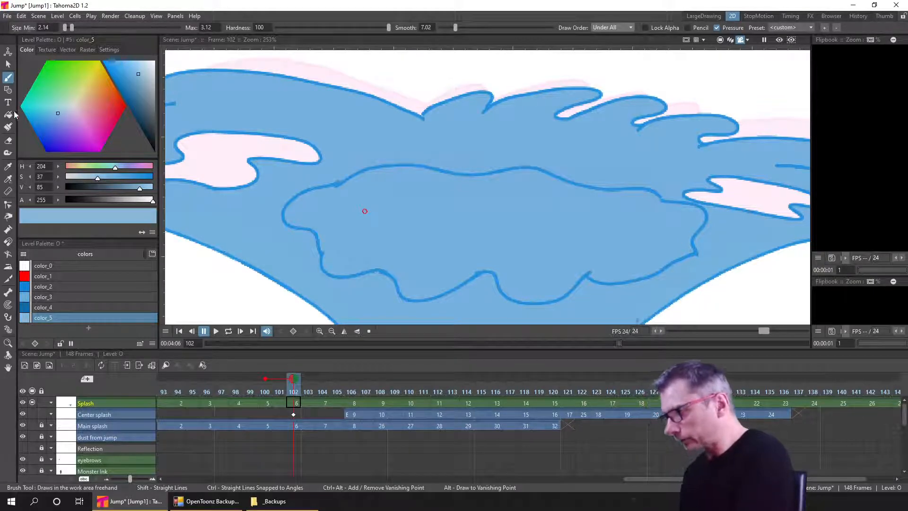
Fill the two pink side gaps of the splash on frame 102 with color_5 and set that style's saturation to 28
key("f")
left_click(219, 151)
left_click(748, 191)
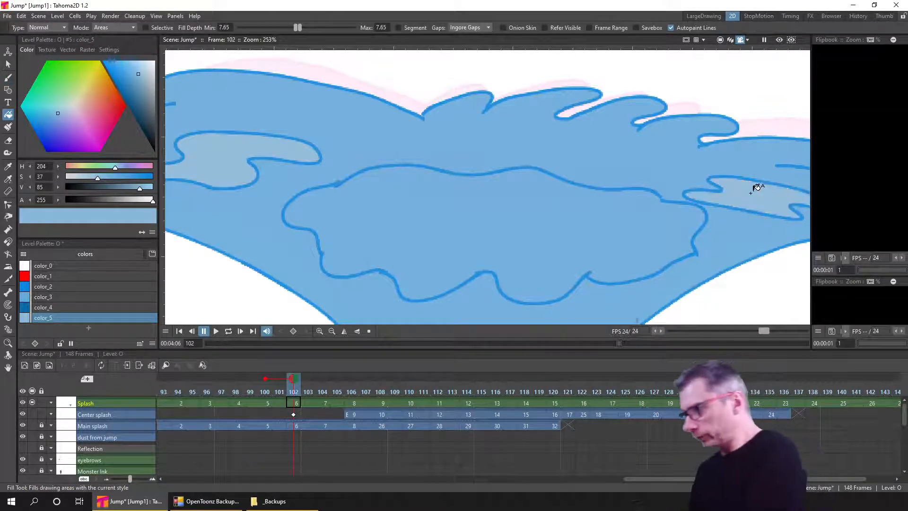
left_click_drag(96, 180, 89, 181)
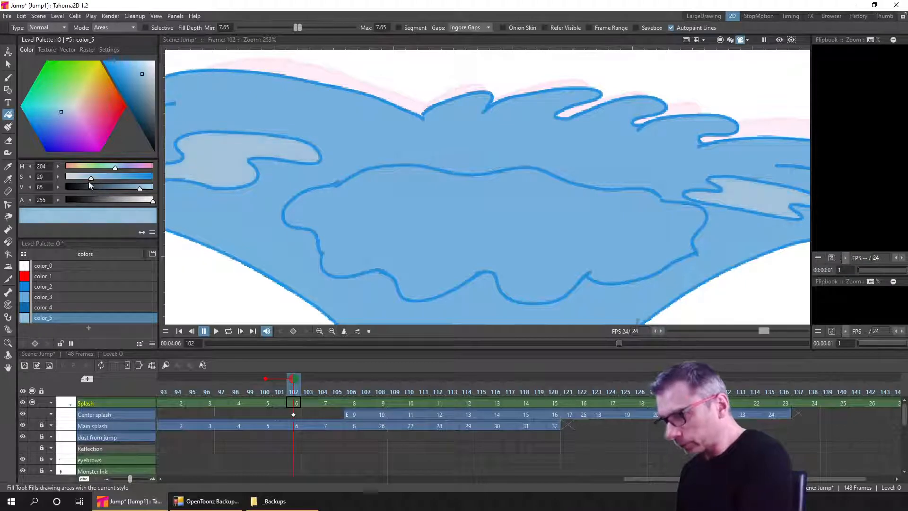
Fill the two side gaps of the splash with color_5 on frames 104, 106 and 108
left_click(323, 402)
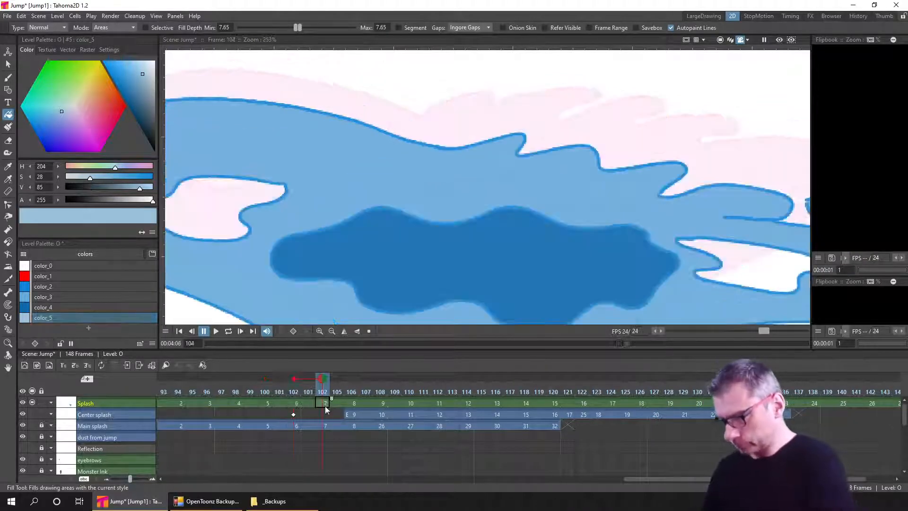
left_click(224, 200)
left_click(734, 249)
key("period")
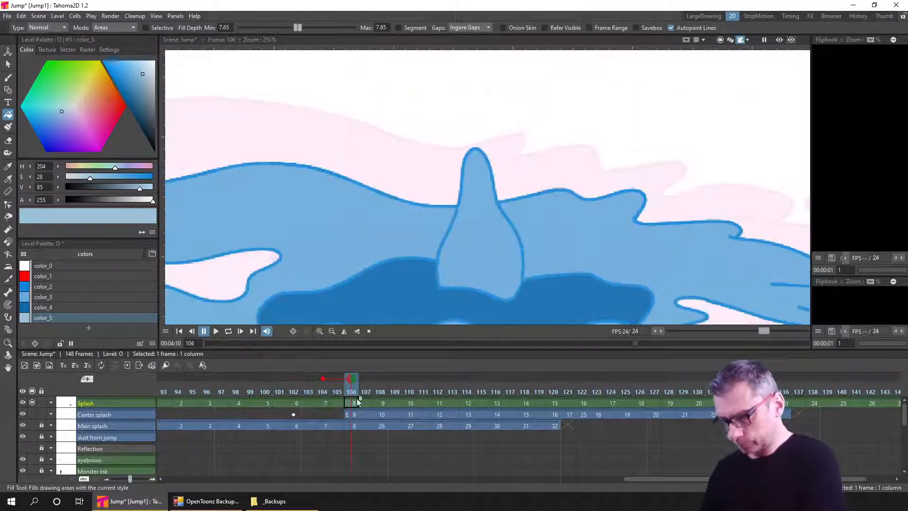
left_click(709, 304)
left_click(267, 274)
scroll(634, 239, "down", 3)
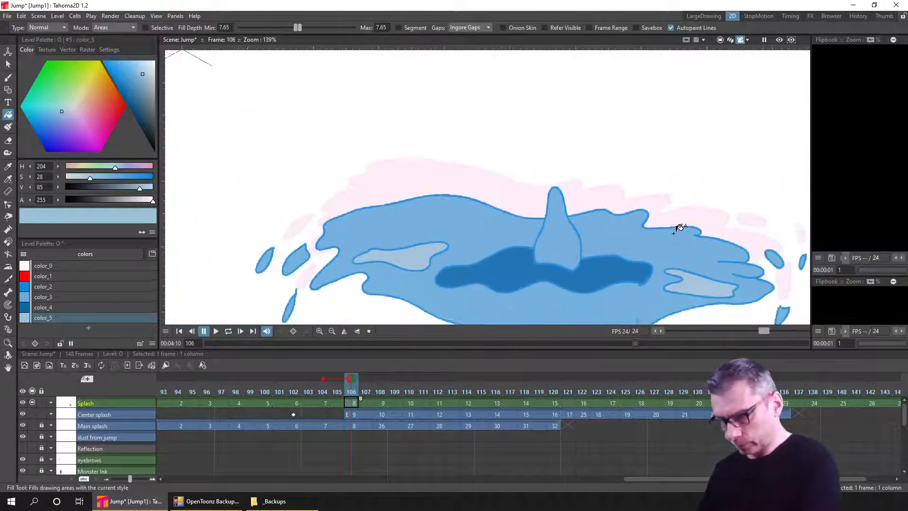
key("period")
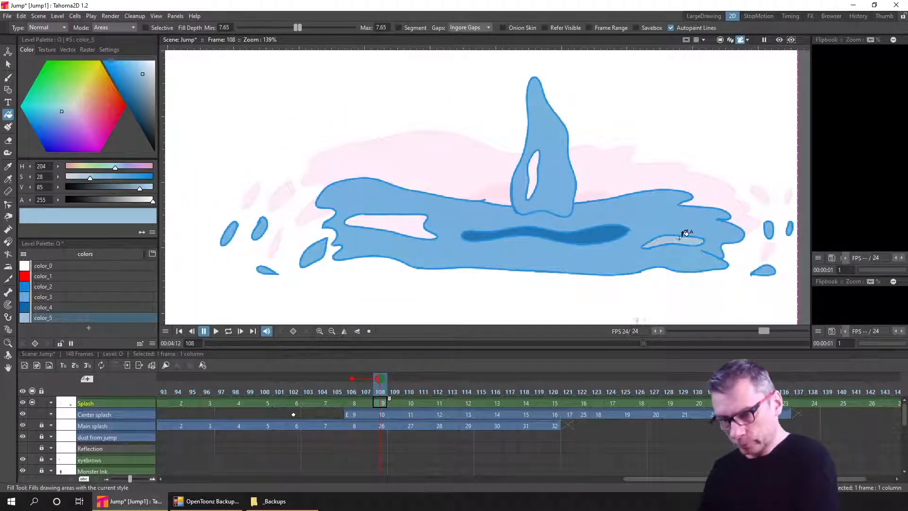
left_click(386, 216)
On frame 110, fill the right side gap with color_5, try the same on the left shape and undo that last fill
key("period")
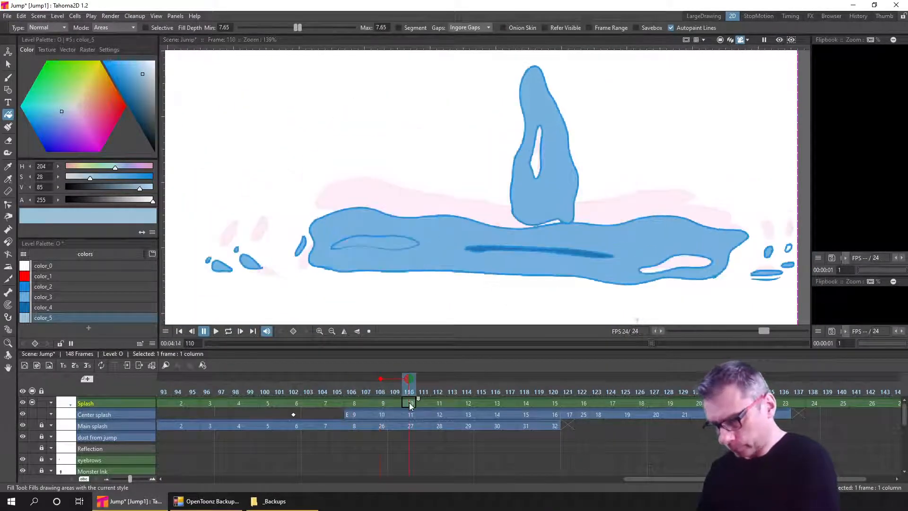
left_click(674, 259)
left_click(398, 238)
key("ctrl+z")
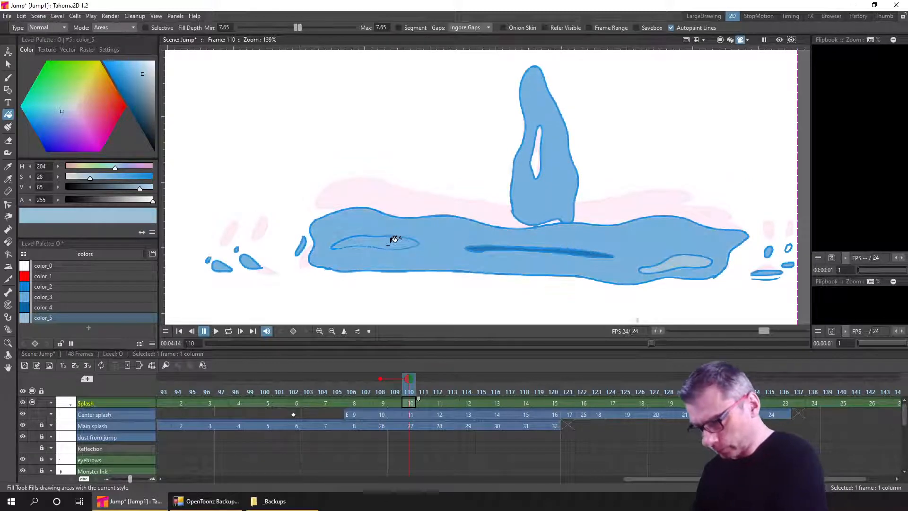
Close the lower edge of the left highlight on frame 110 with a color_5 brush stroke and fill the shape with color_5
scroll(397, 241, "up", 5)
scroll(391, 246, "up", 4)
scroll(408, 237, "down", 4)
left_click_drag(421, 230, 430, 224)
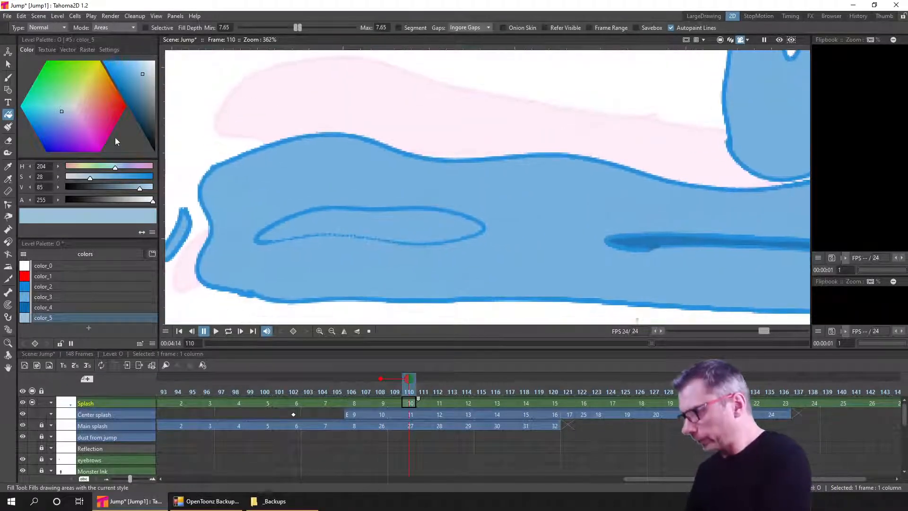
left_click(8, 77)
mouse_move(260, 240)
left_mouse_down()
mouse_move(321, 234)
mouse_move(429, 243)
mouse_move(483, 229)
left_mouse_up()
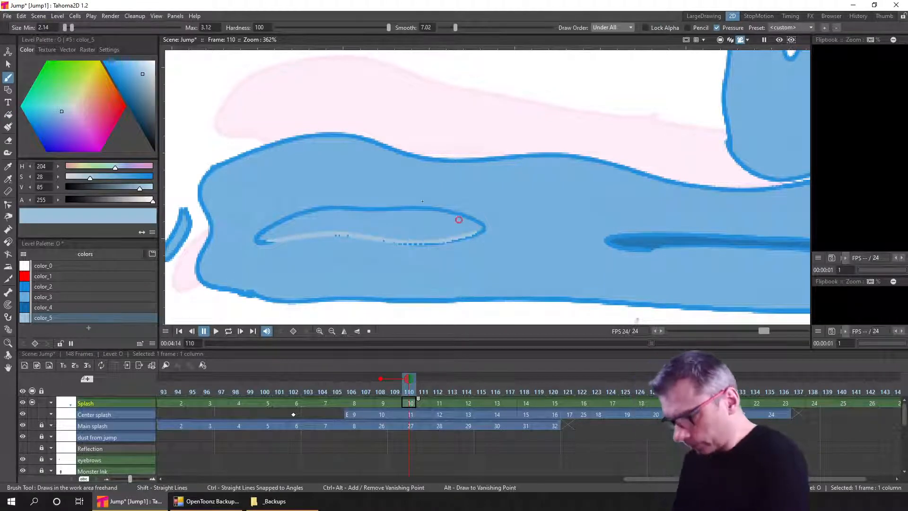
left_click(9, 114)
left_click(384, 223)
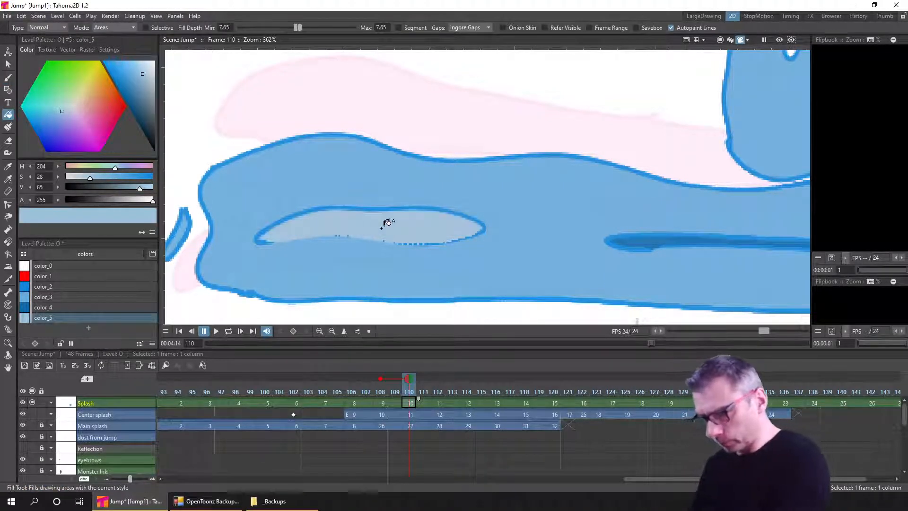
Retrace the lower edge of frame 110's left highlight with a color_2 brush stroke
scroll(614, 259, "down", 3)
left_click_drag(649, 261, 490, 240)
scroll(536, 277, "down", 3)
scroll(551, 260, "up", 5)
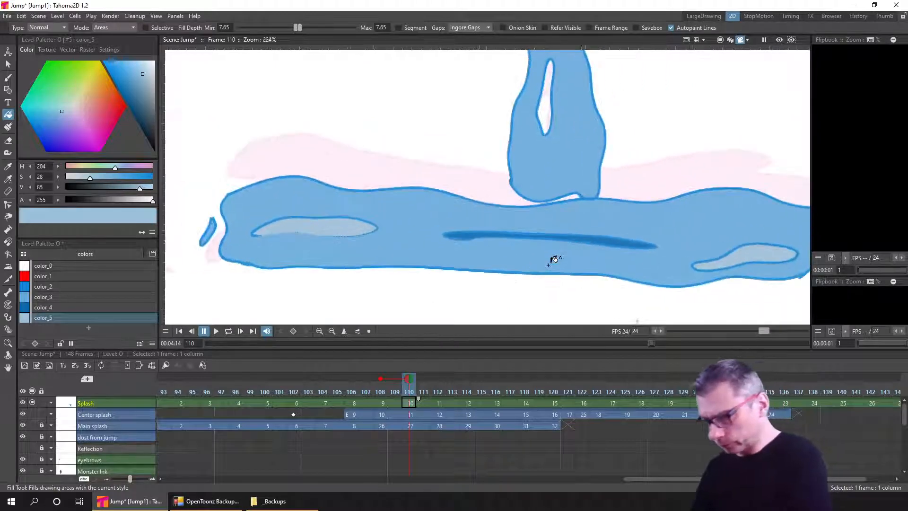
left_click(42, 286)
key("b")
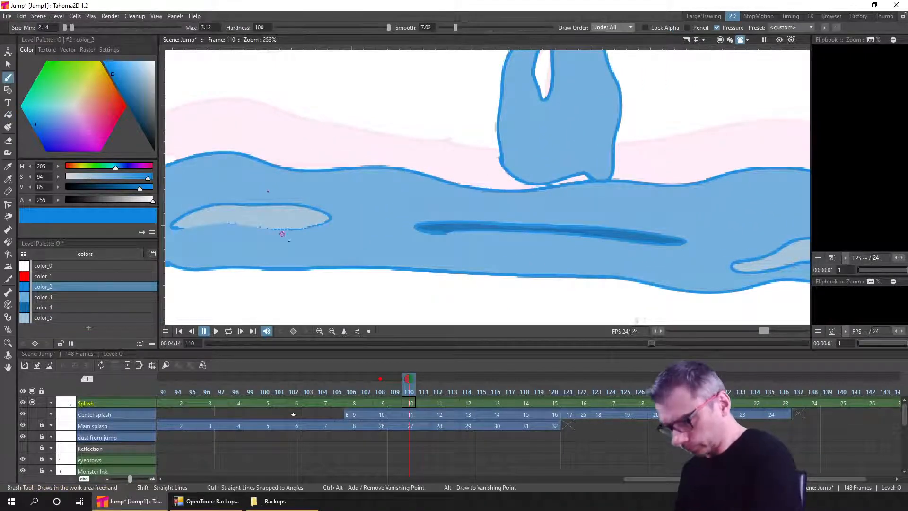
scroll(402, 236, "up", 2)
left_click_drag(402, 236, 444, 241)
mouse_move(266, 225)
left_mouse_down()
mouse_move(323, 217)
mouse_move(424, 225)
mouse_move(401, 230)
mouse_move(480, 211)
left_mouse_up()
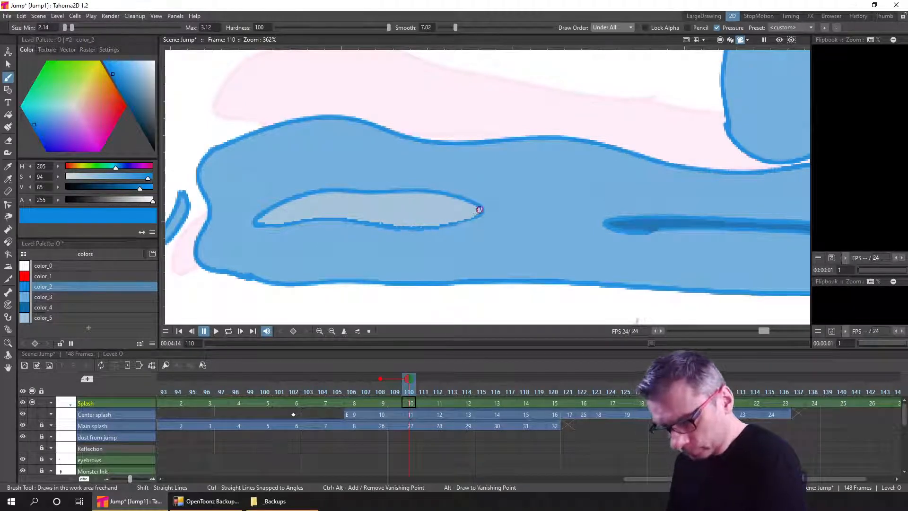
Make color_5 the current style again and save the scene
scroll(472, 208, "down", 6)
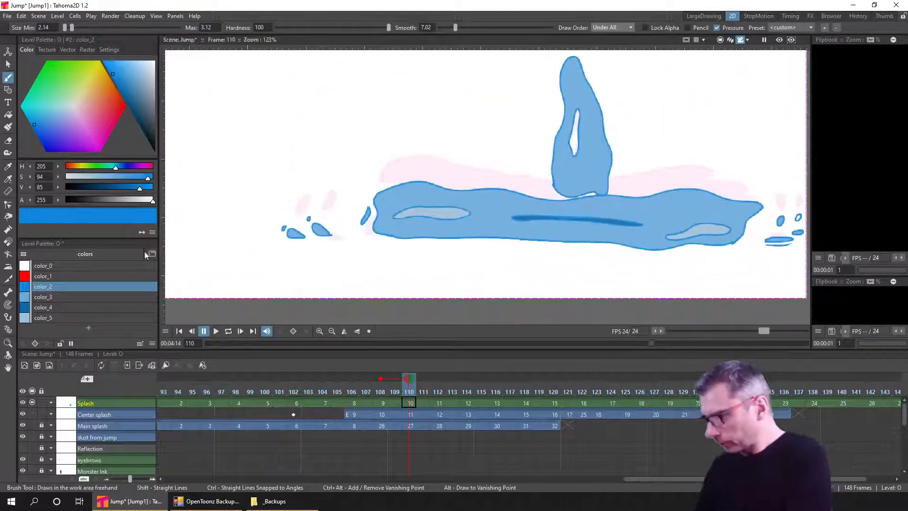
double_click(47, 318)
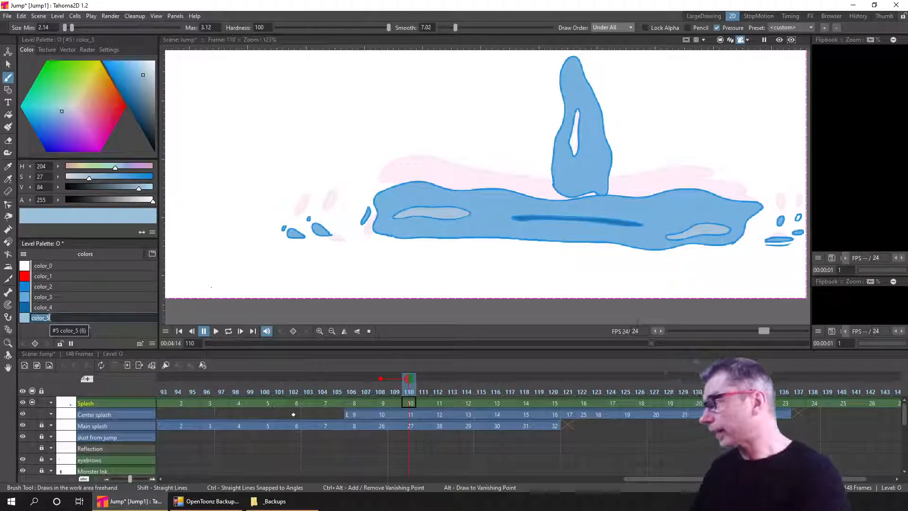
key("ctrl+s")
left_click(432, 402)
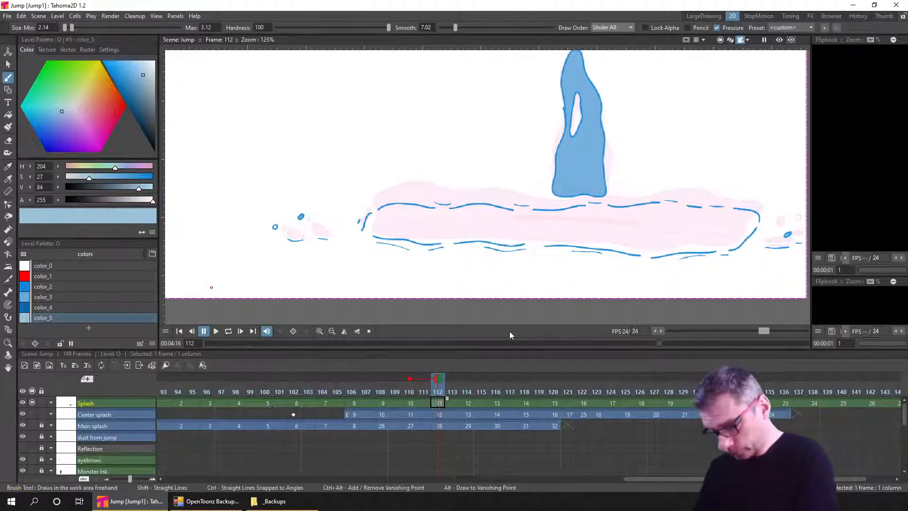
left_click(553, 378)
left_click(381, 404)
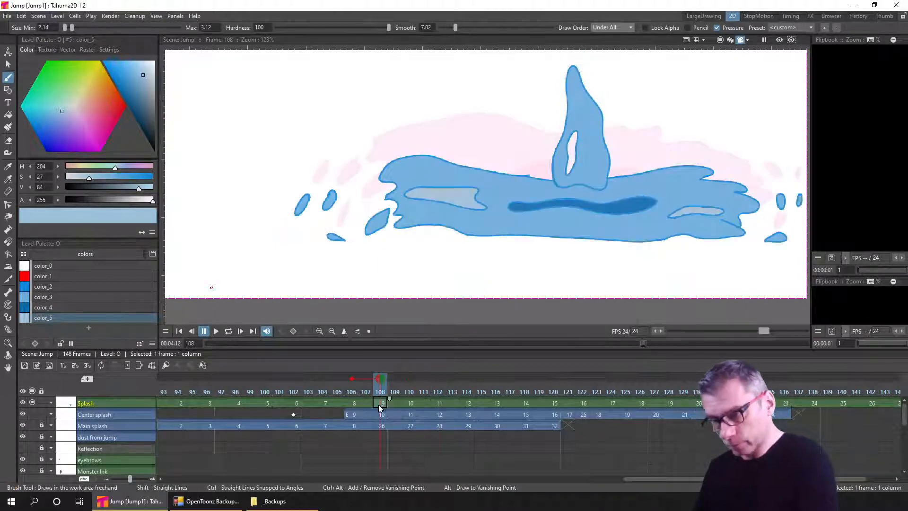
left_click(355, 404)
left_click(383, 404)
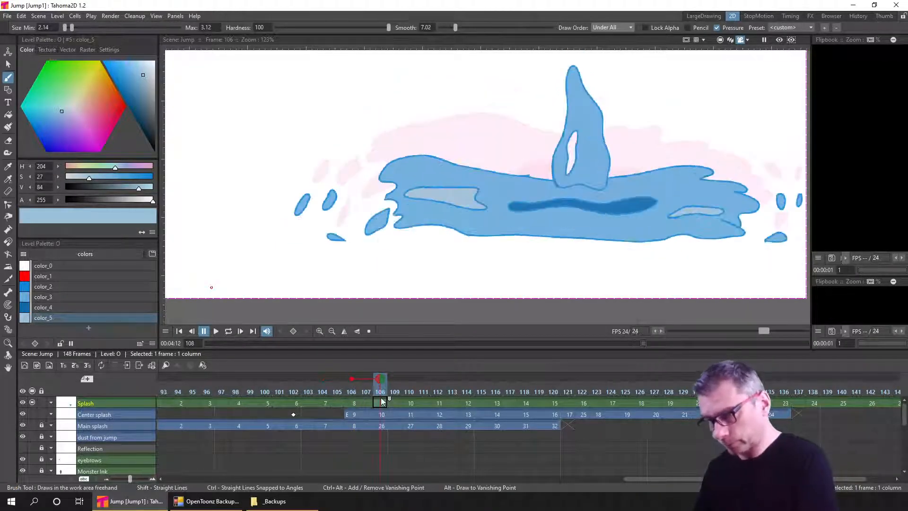
Fill the narrow opening in the central water column on frame 108 with color_3
left_click(57, 296)
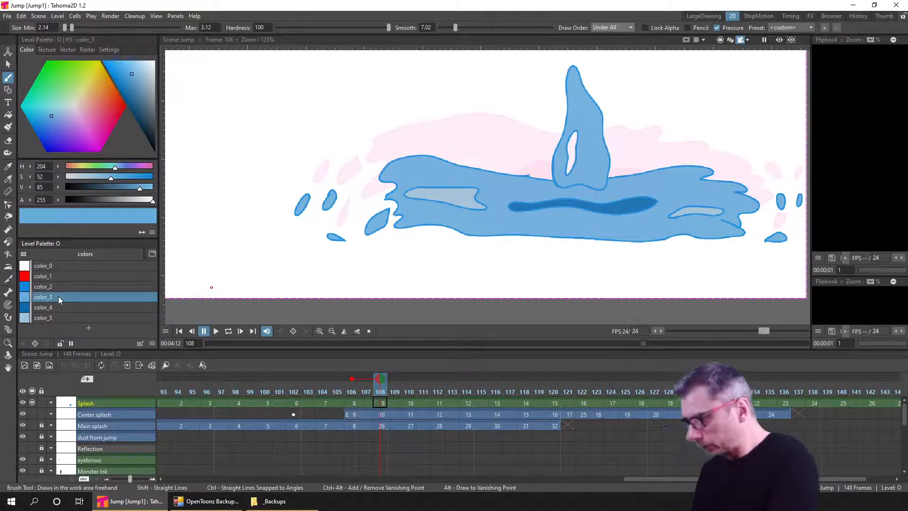
left_click(8, 115)
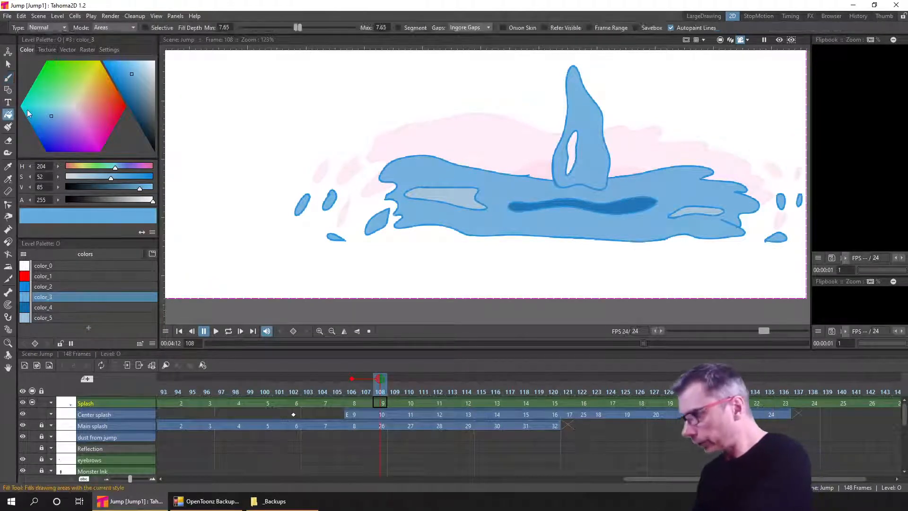
left_click(572, 150)
scroll(584, 169, "up", 3)
scroll(585, 170, "down", 1)
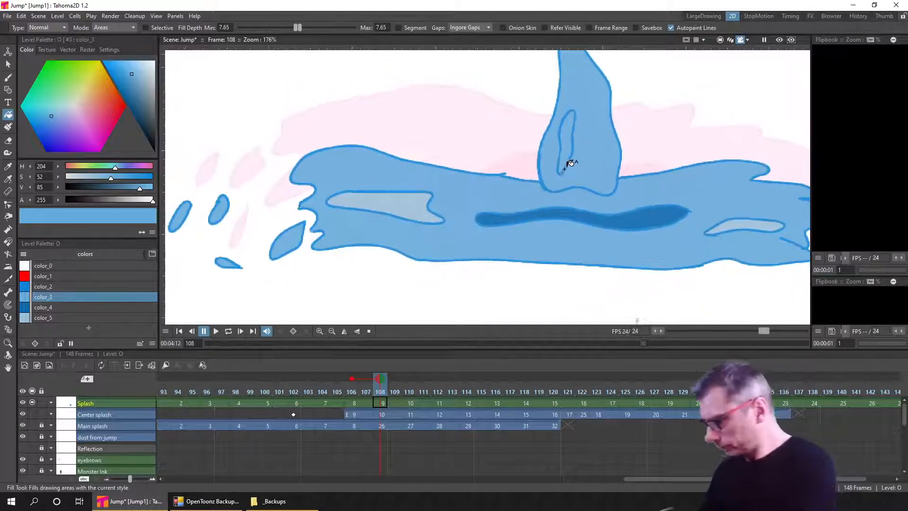
Fill the narrow opening in the central water column with color_5 on frames 108 and 110
left_click(44, 317)
left_click(571, 138)
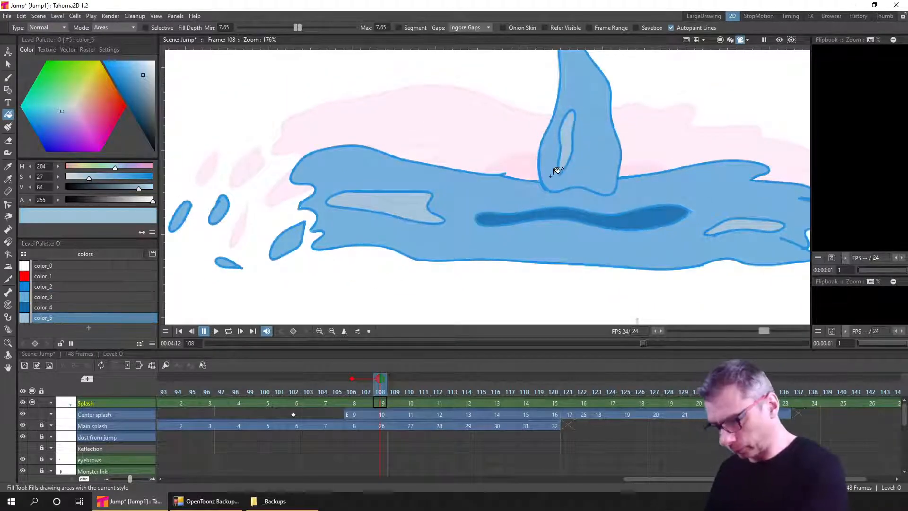
key("period")
key("period")
left_click(582, 123)
key("period")
key("period")
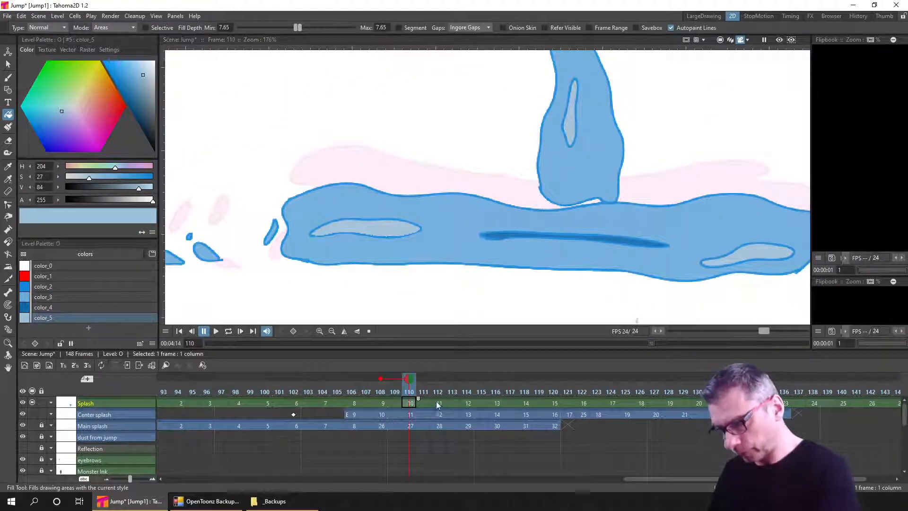
Fill the water column's narrow opening with color_5 on frames 114 and 116
left_click(470, 403)
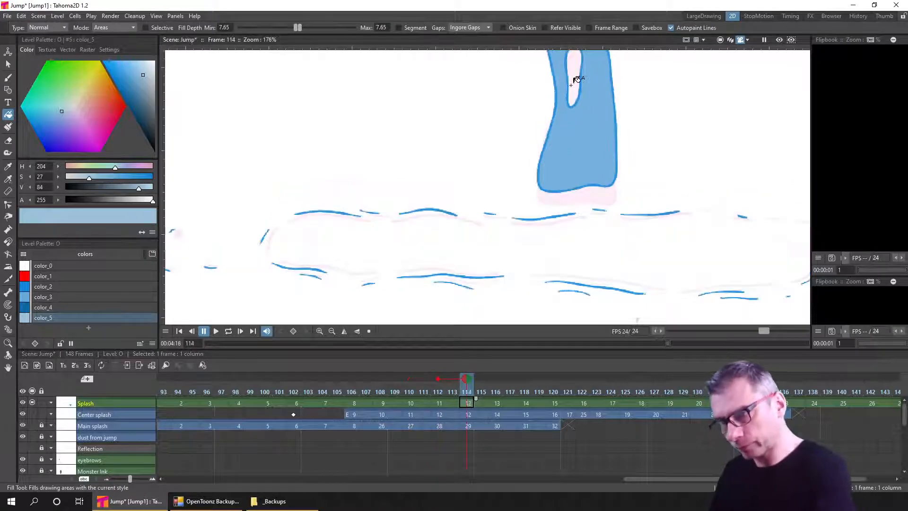
left_click(577, 77)
key("period")
key("period")
left_click(578, 62)
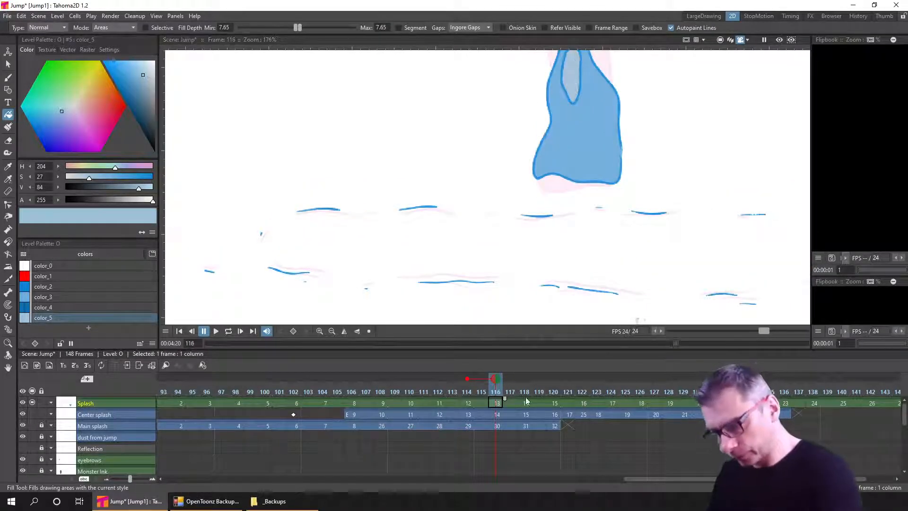
Check the water column drawings on frames 118 to 124 for openings that still need filling
left_click(524, 402)
left_click(557, 405)
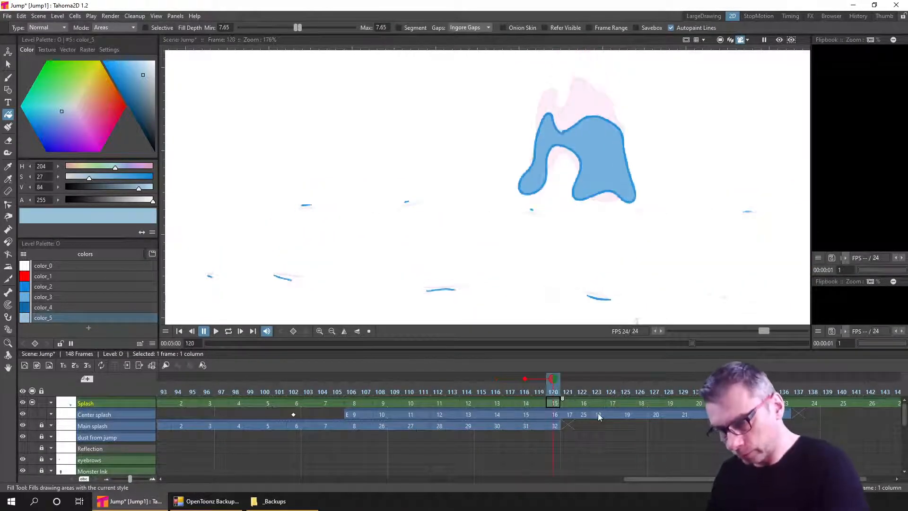
left_click(585, 404)
left_click(613, 406)
scroll(605, 277, "down", 5)
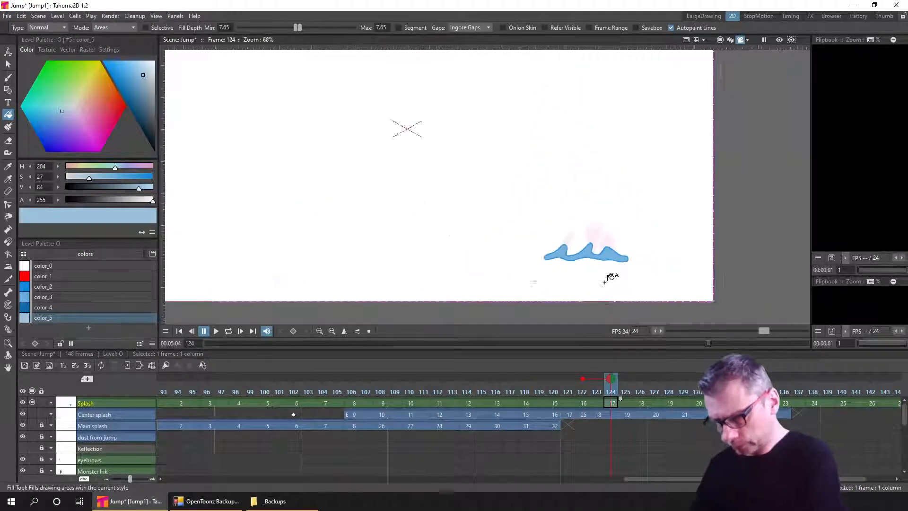
Show the fill and BG layers behind the splash, go to frame 92 and save the scene
left_click(381, 403)
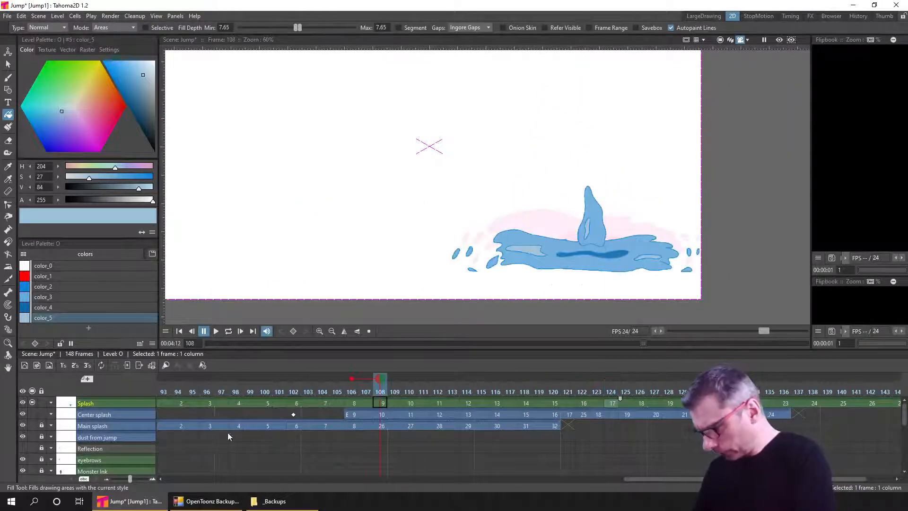
scroll(428, 413, "down", 5)
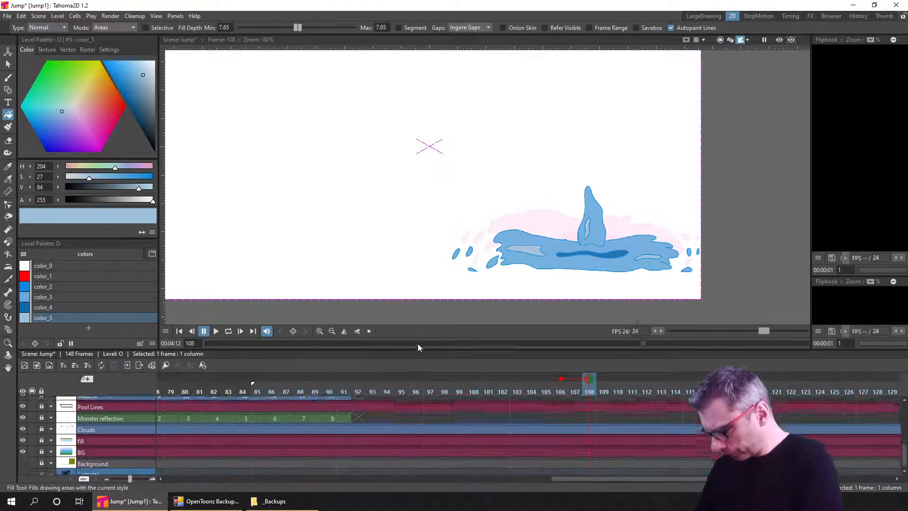
left_click(32, 445)
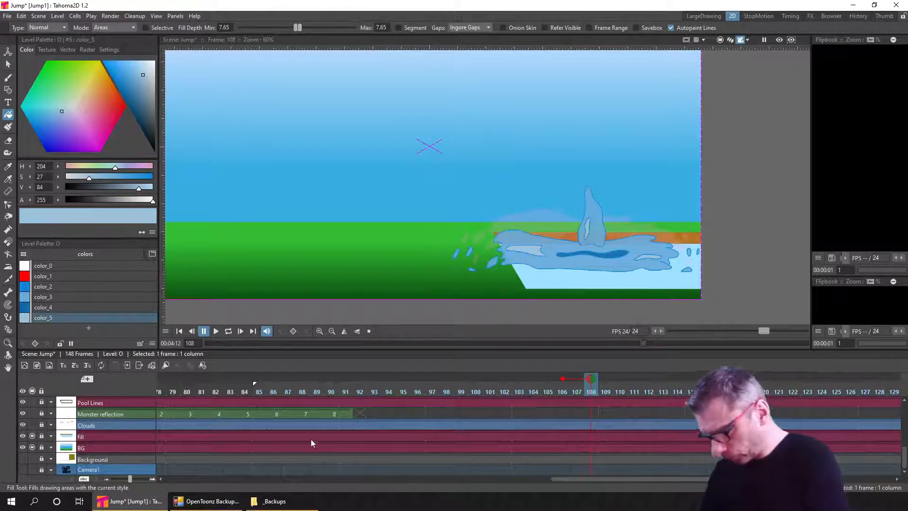
scroll(611, 405, "up", 5)
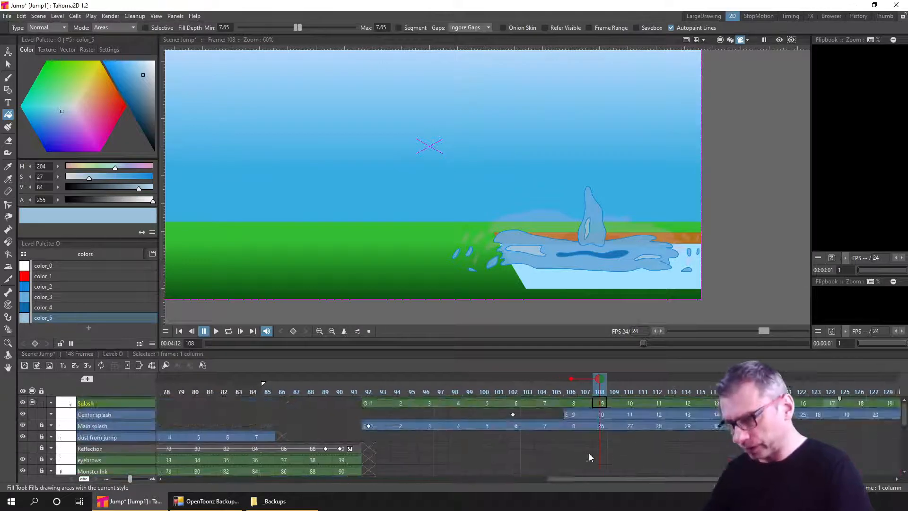
left_click(368, 384)
key("ctrl+s")
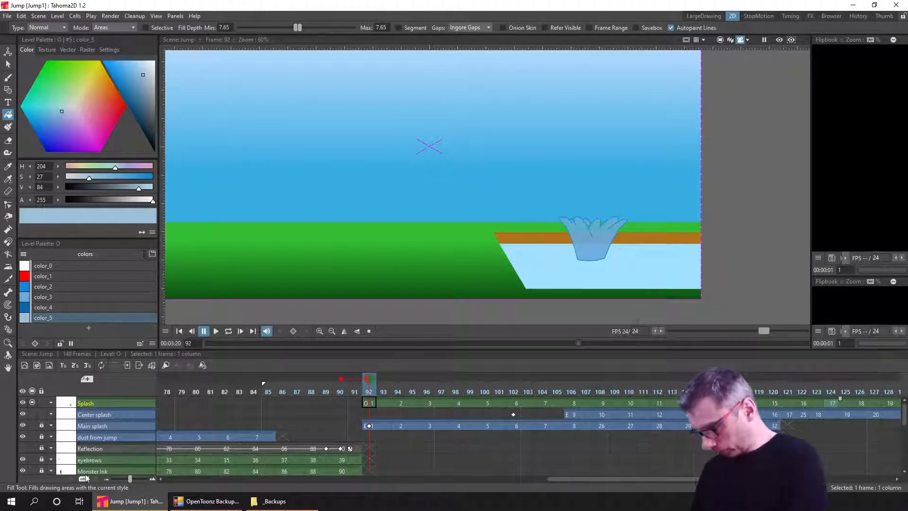
Show the Pool Lines and Clouds layers around the splash and save the scene
scroll(76, 446, "down", 5)
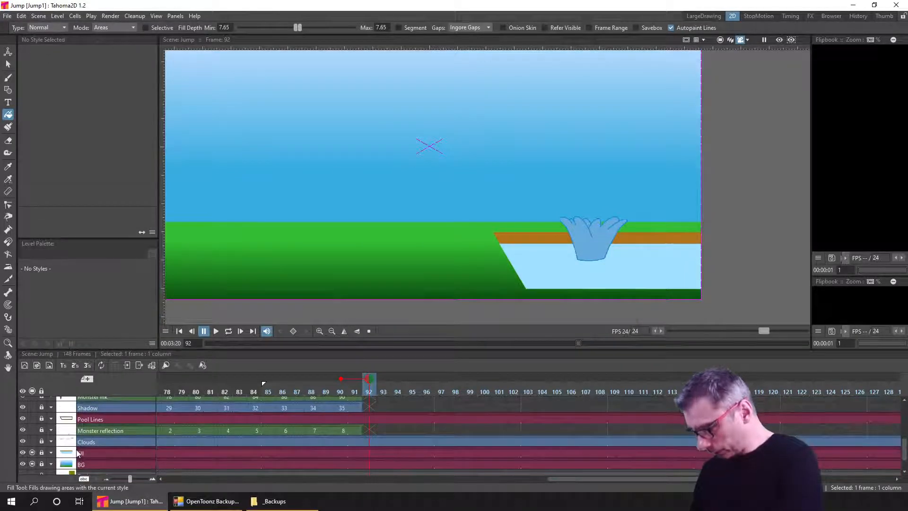
left_click(31, 419)
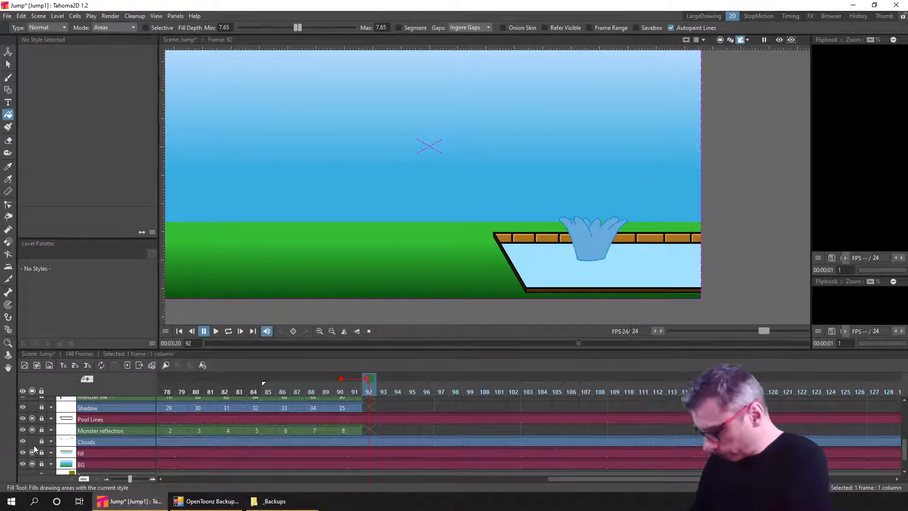
left_click(32, 442)
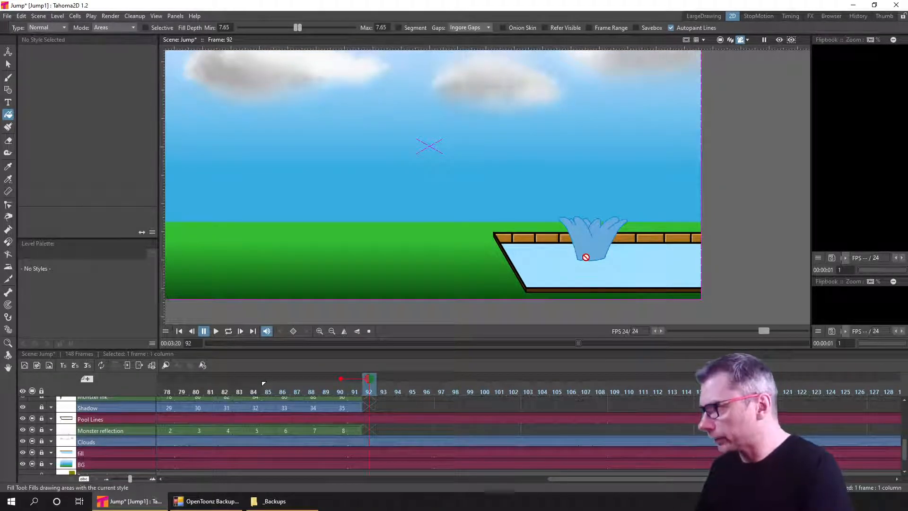
left_click_drag(585, 258, 495, 253)
key("ctrl+s")
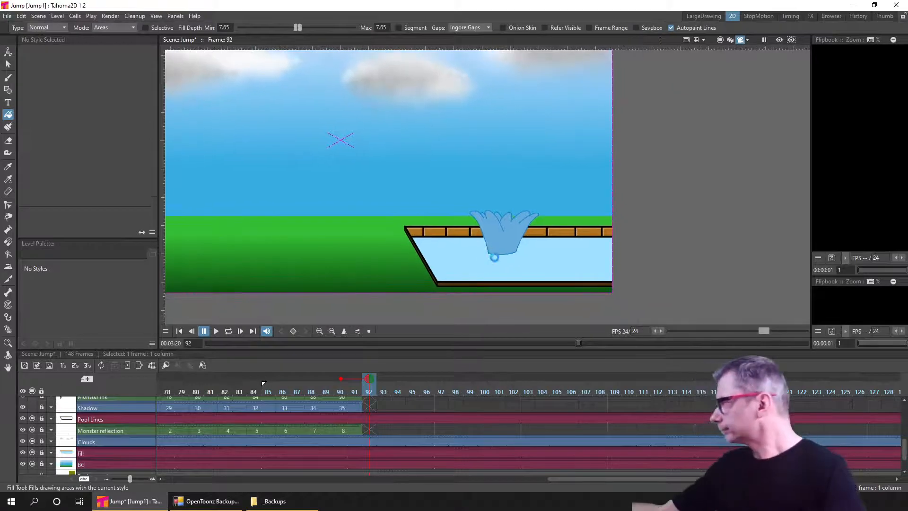
Review the splash against the pool from frame 92 to 111, checking where the water spills beyond the pool's edge
scroll(511, 247, "up", 2)
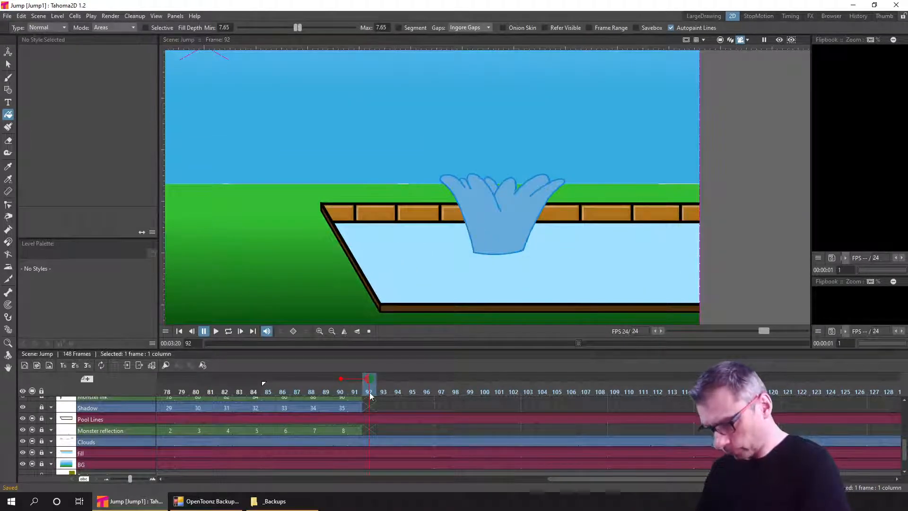
scroll(381, 436, "up", 3)
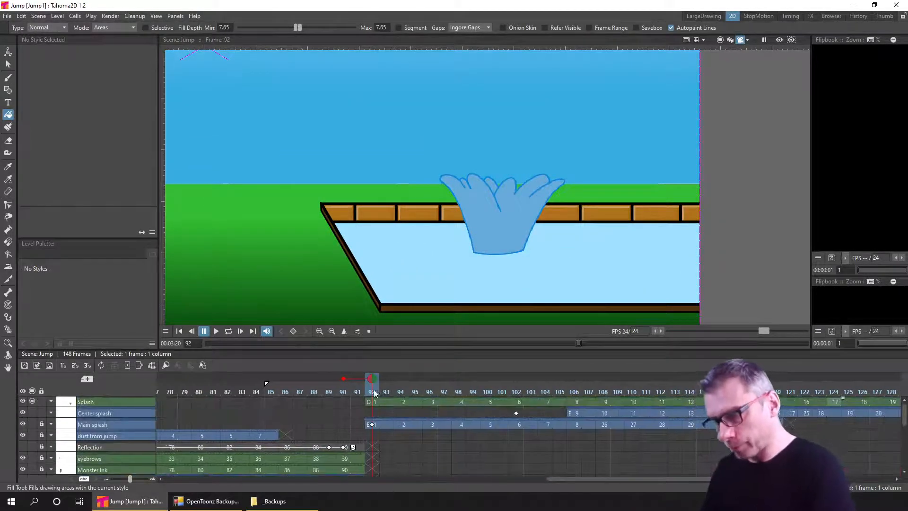
left_click_drag(371, 390, 457, 396)
left_click_drag(484, 393, 627, 396)
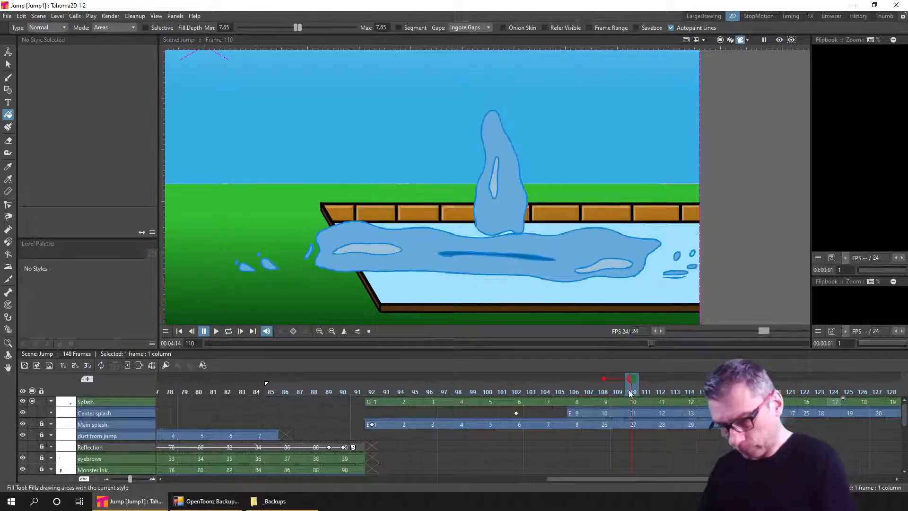
left_click(633, 402)
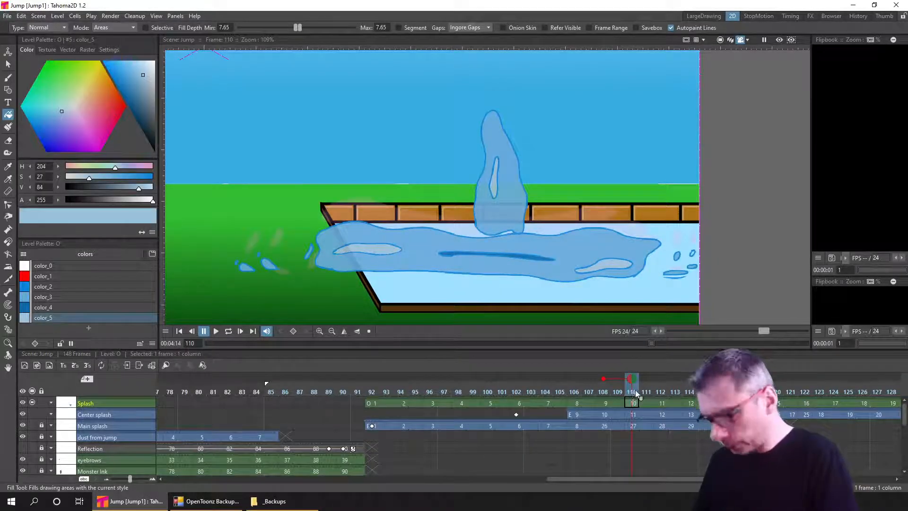
mouse_move(633, 391)
left_mouse_down()
mouse_move(604, 392)
mouse_move(666, 391)
mouse_move(643, 390)
left_mouse_up()
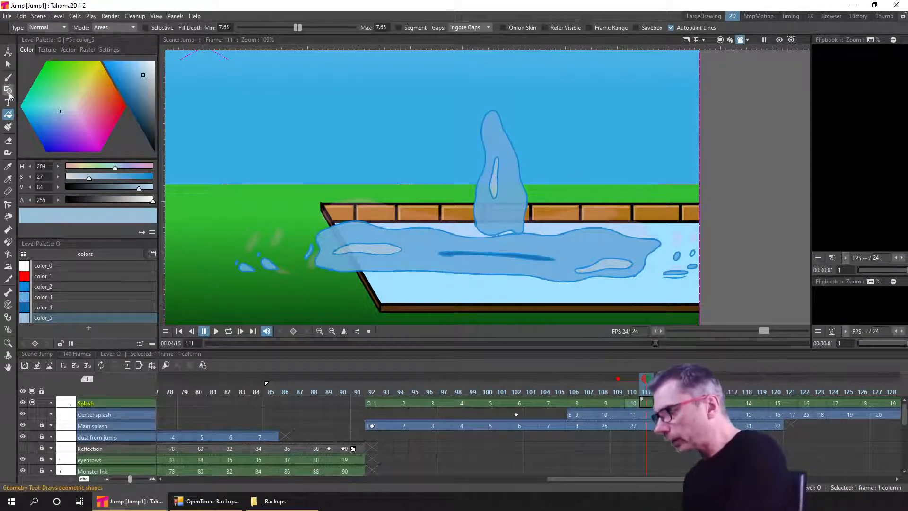
Activate the Eraser tool and set its type to Polyline
left_click(8, 140)
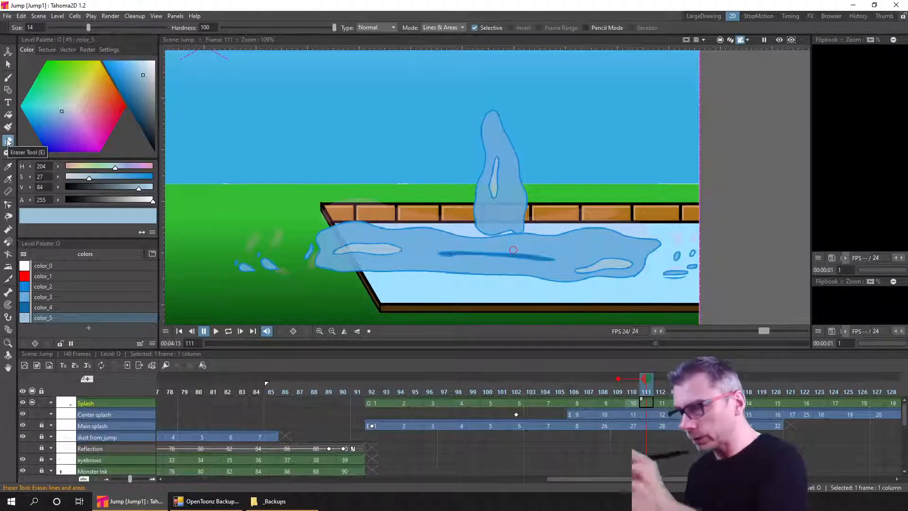
left_click(384, 29)
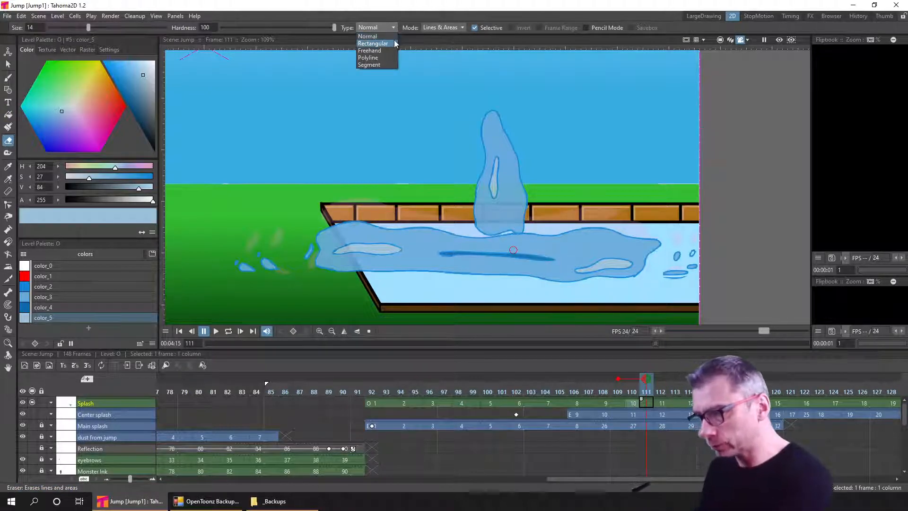
left_click(391, 57)
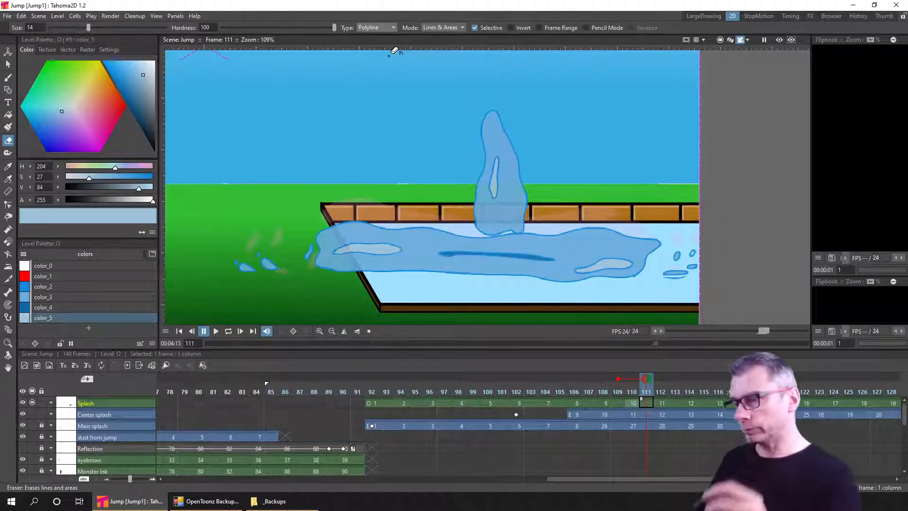
Try to erase the water outside the pool's left edge on Splash frame 110 with a selective polyline around the droplets
left_click(634, 403)
scroll(284, 317, "up", 4)
left_click(427, 201)
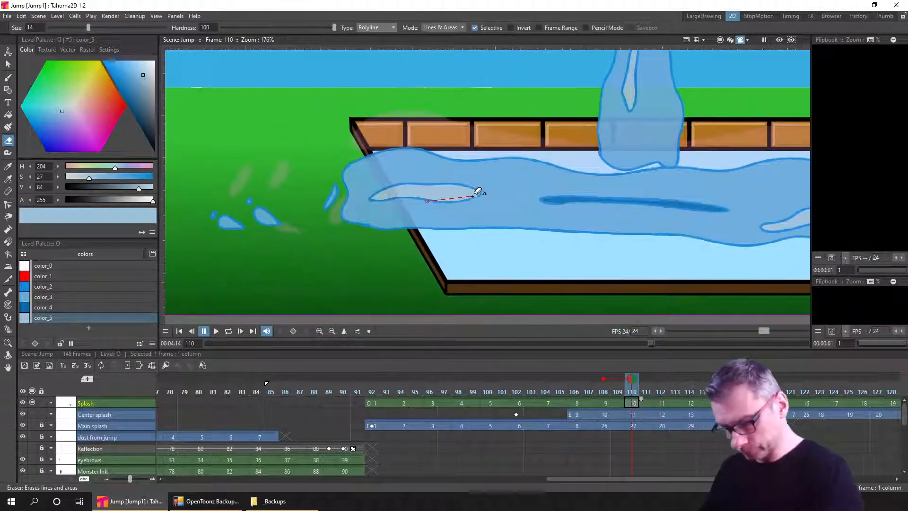
left_click(604, 390)
left_click(631, 390)
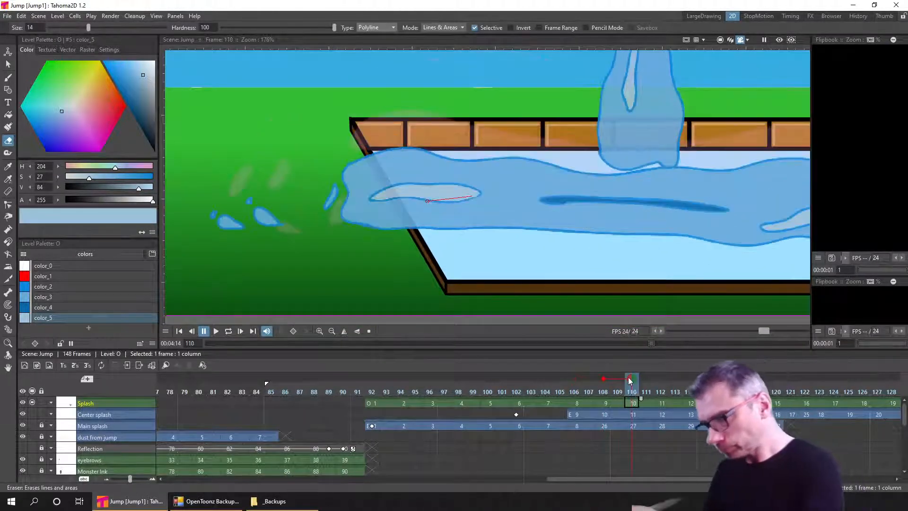
left_click(328, 102)
left_click(200, 227)
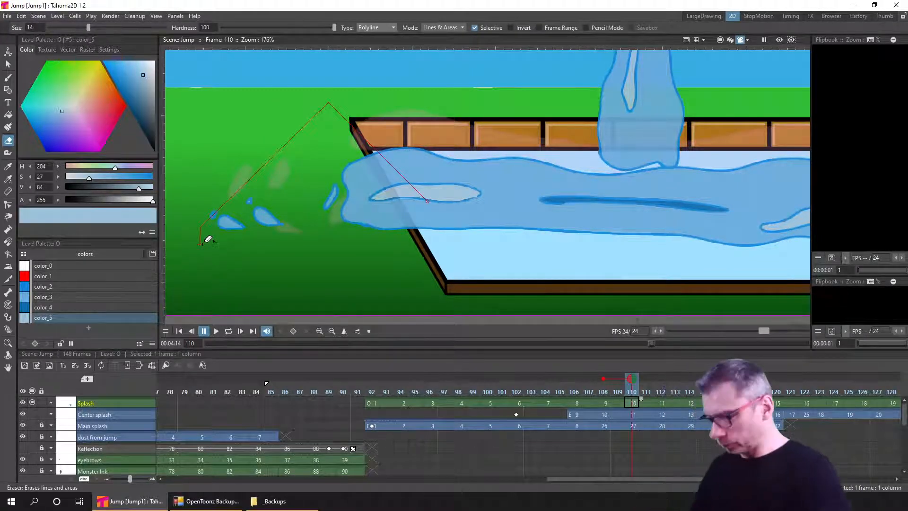
double_click(237, 255)
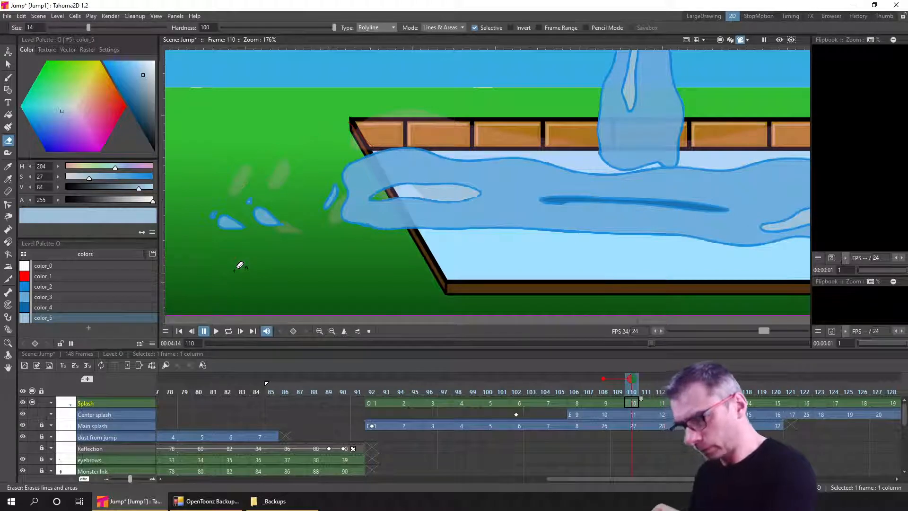
Save the scene and turn off the Eraser's Selective option
left_click(10, 77)
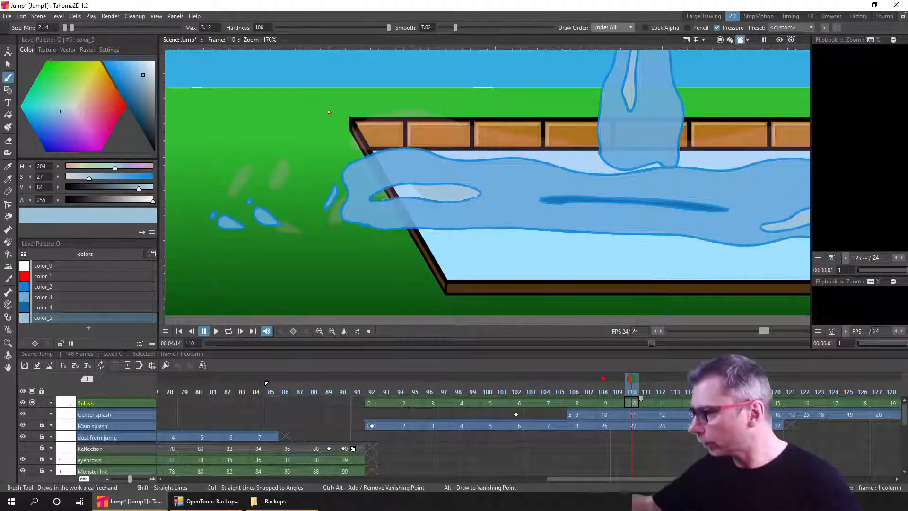
key("ctrl+s")
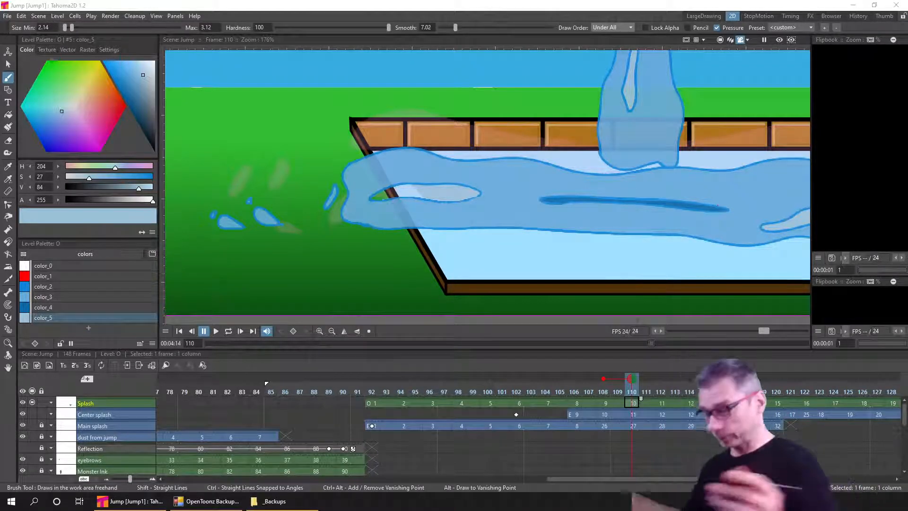
left_click(411, 265)
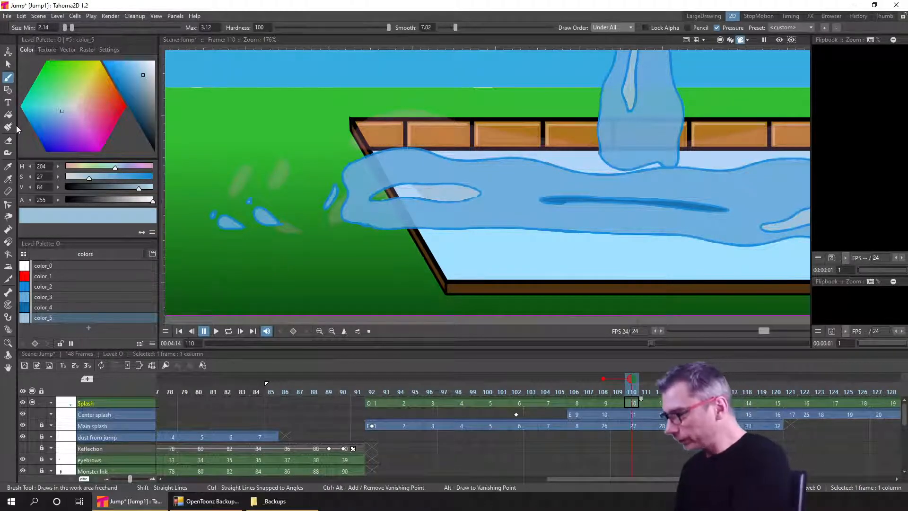
left_click(8, 141)
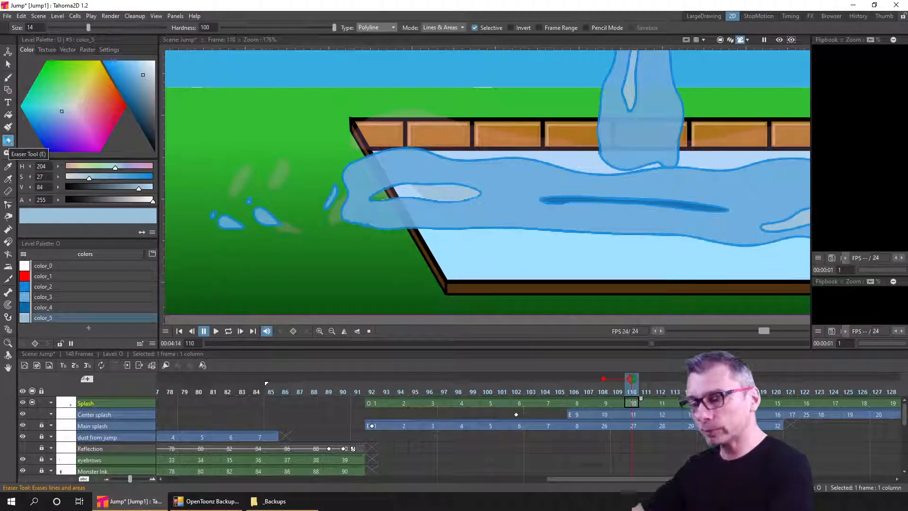
key("ctrl+s")
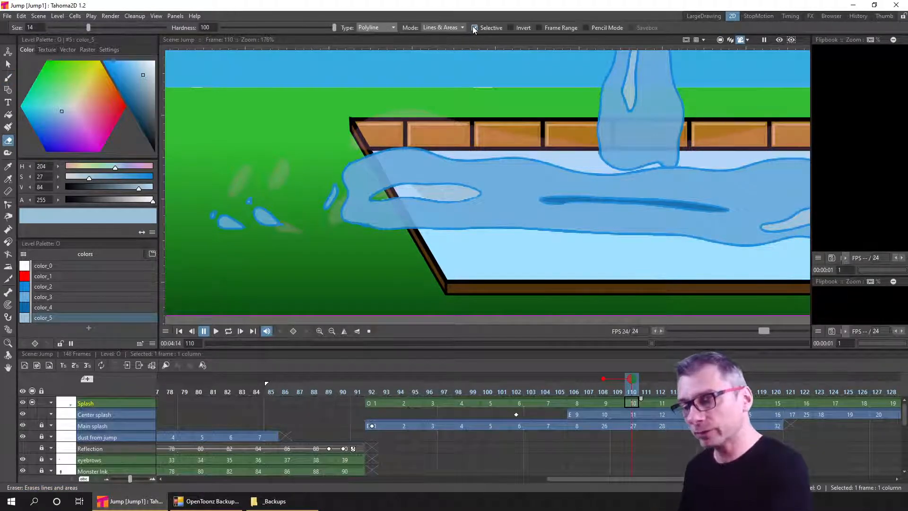
left_click(474, 28)
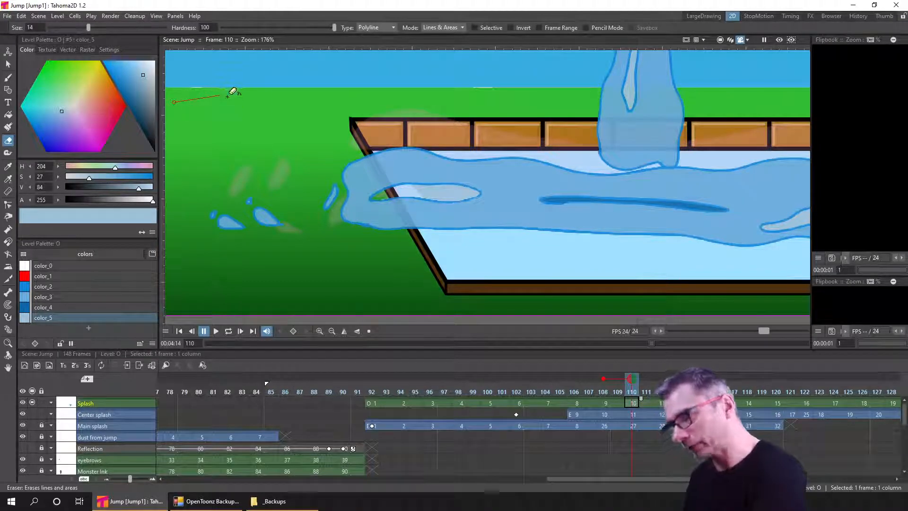
Try a non-selective polyline erase of the water beyond the pool's left edge on frame 110, inspect the cut and undo it
left_click(350, 116)
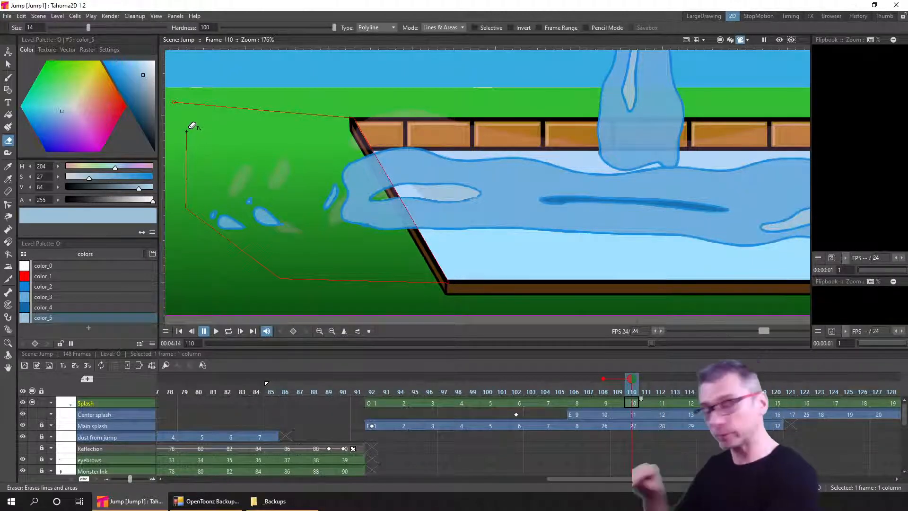
double_click(191, 125)
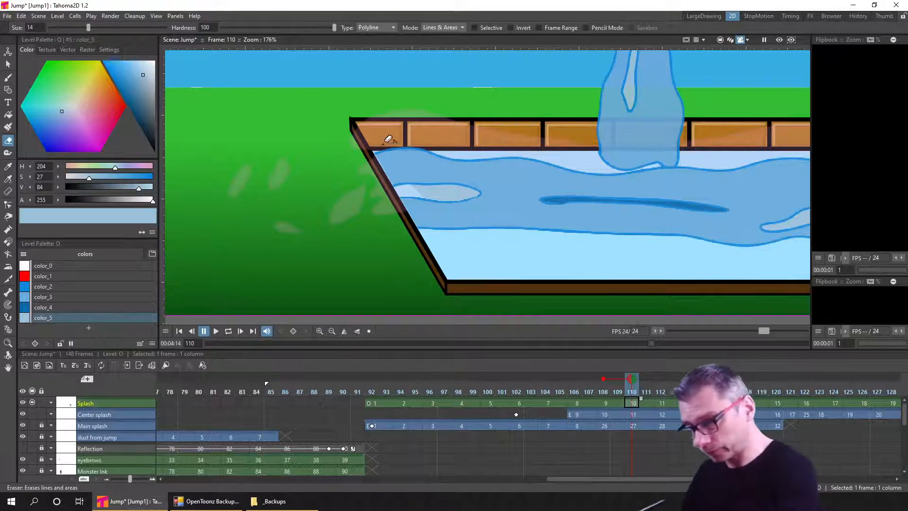
scroll(385, 139, "up", 8)
scroll(368, 205, "down", 7)
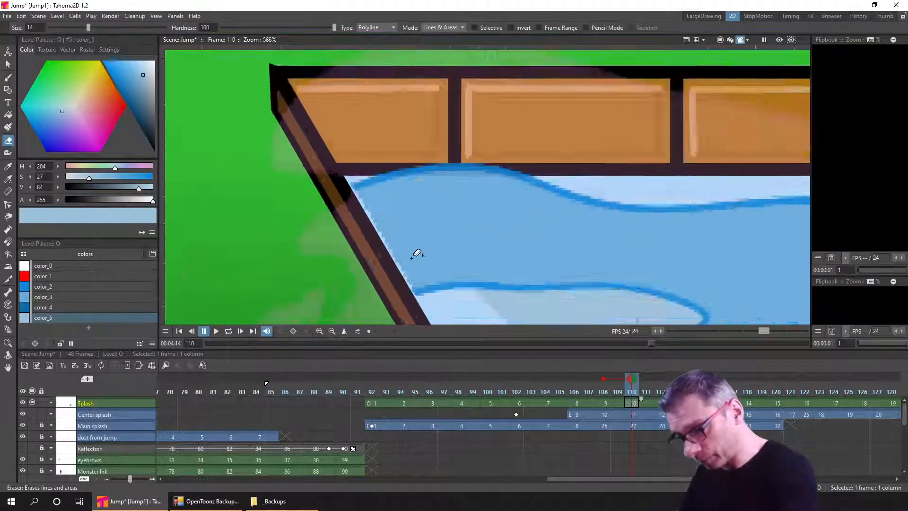
key("ctrl+z")
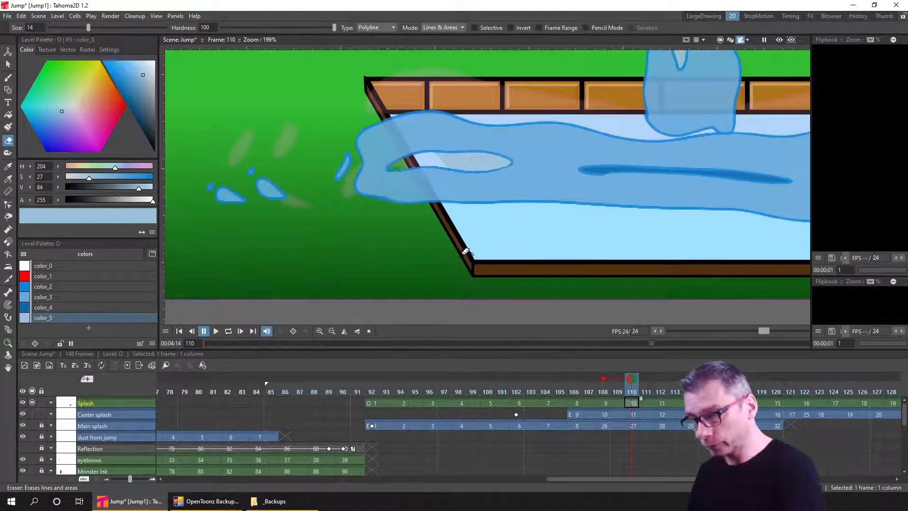
Erase the droplets and water outside the pool on frame 110 with a polyline that follows the slanted left pool border
left_click_drag(419, 224, 472, 258)
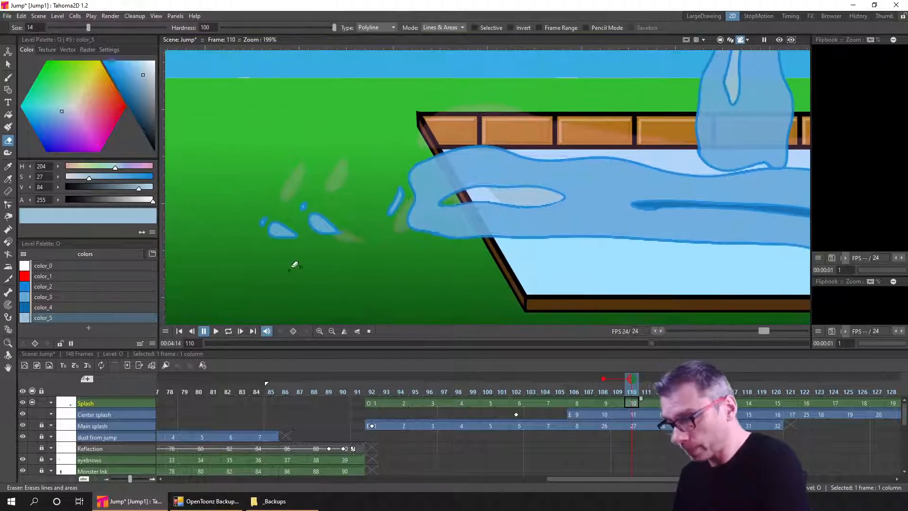
left_click(211, 279)
left_click(225, 126)
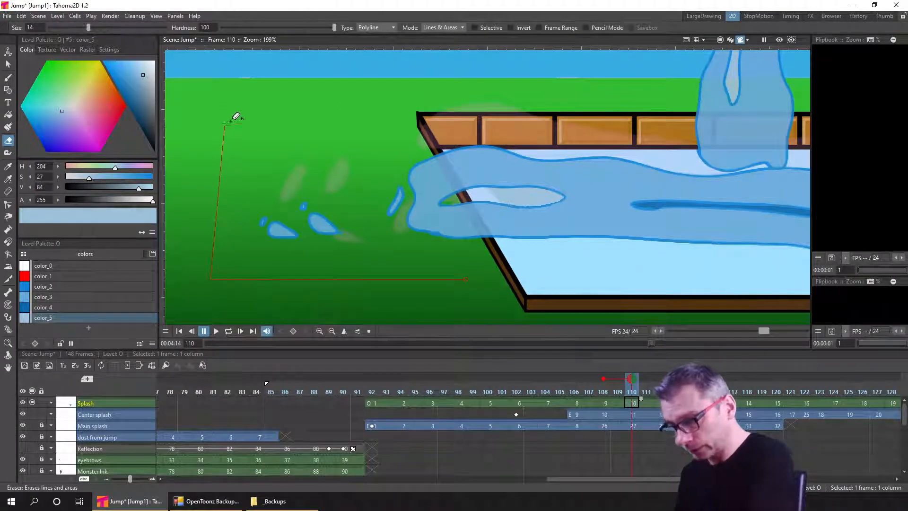
left_click(441, 152)
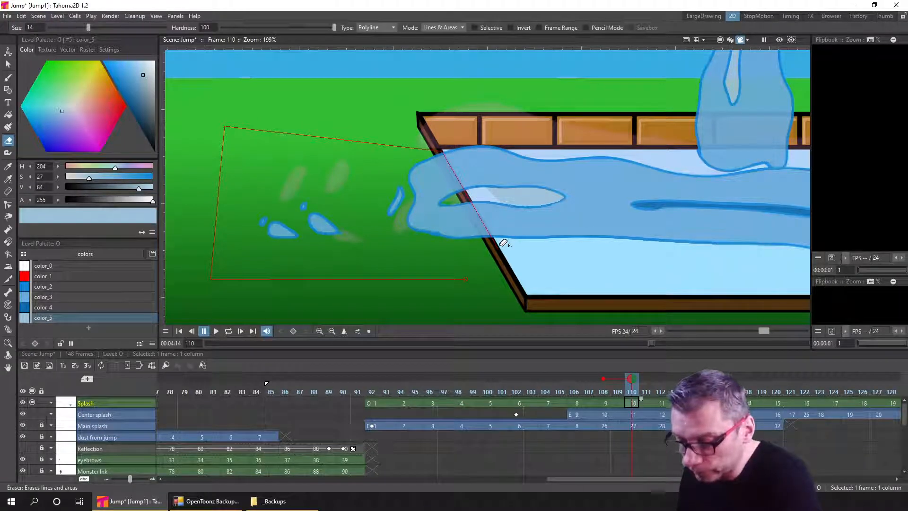
double_click(490, 273)
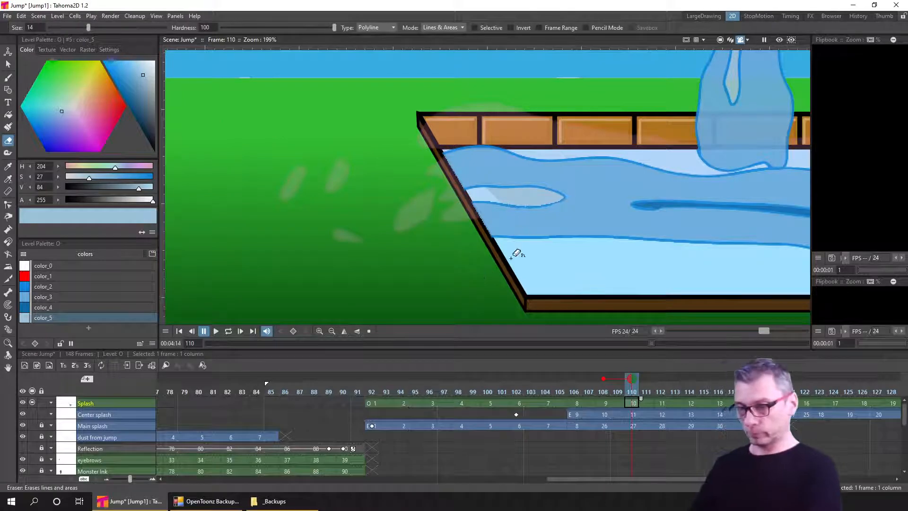
Erase the remaining water sliver along the pool's slanted left border on frame 110 with a narrow polyline
scroll(516, 254, "down", 5)
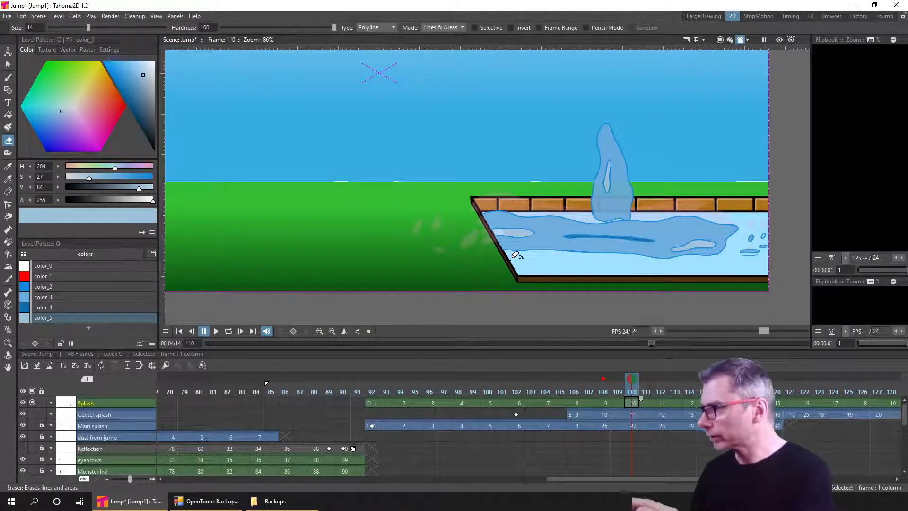
scroll(514, 255, "up", 8)
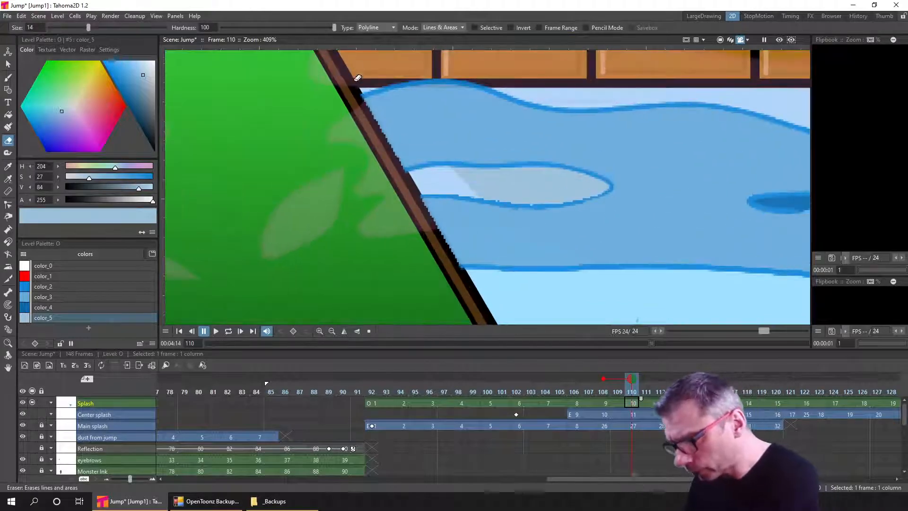
left_click(333, 90)
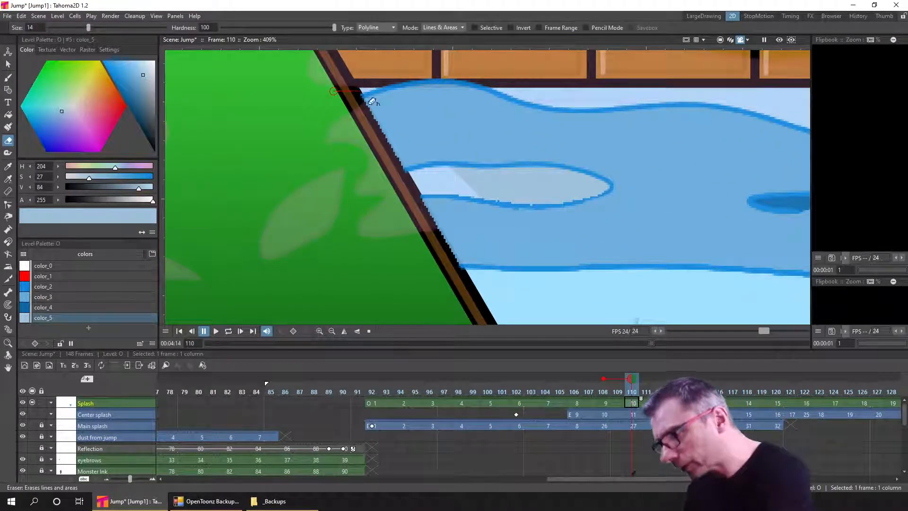
left_click(363, 94)
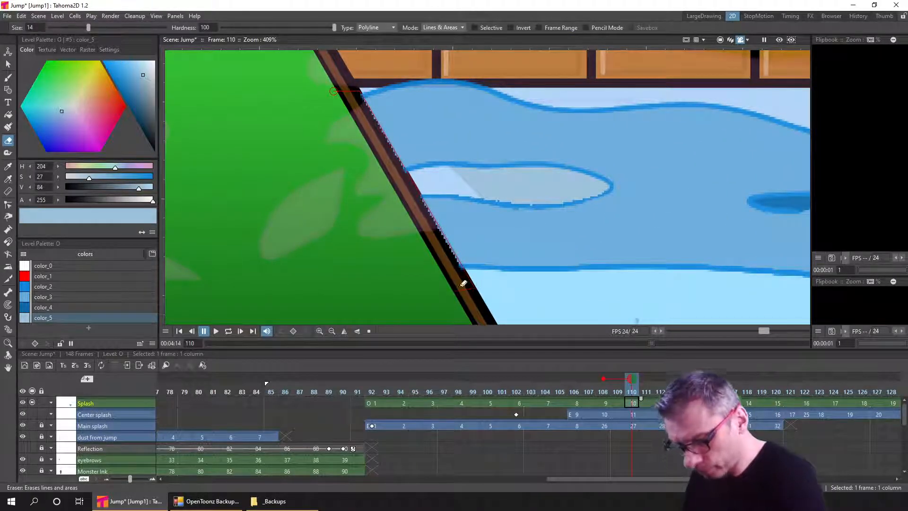
left_click(473, 287)
left_click(413, 293)
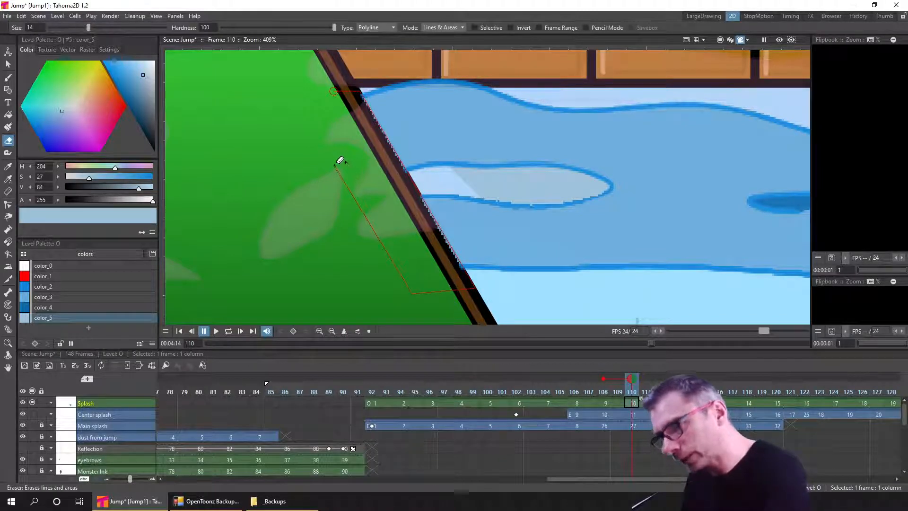
double_click(334, 166)
scroll(477, 202, "down", 6)
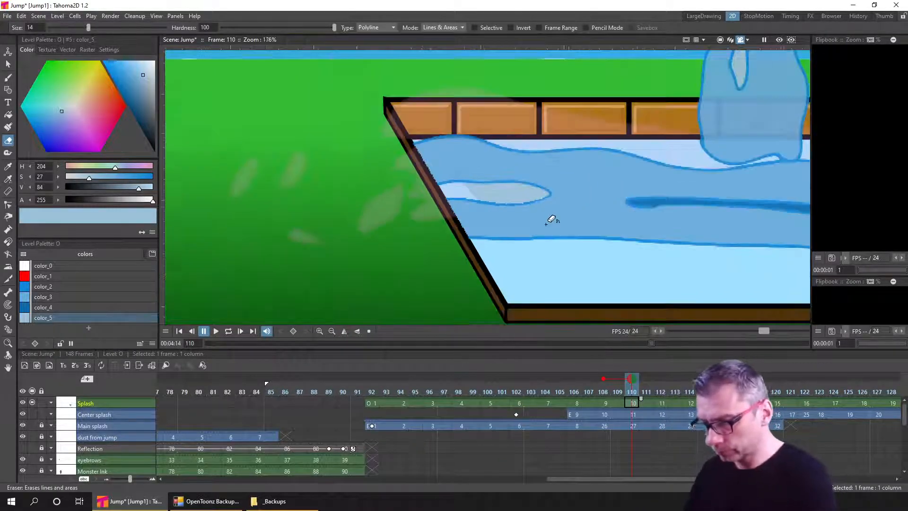
scroll(551, 220, "down", 1)
On Splash frame 112, erase the ripples and droplets beyond the pool's left border with a polyline
left_click(662, 393)
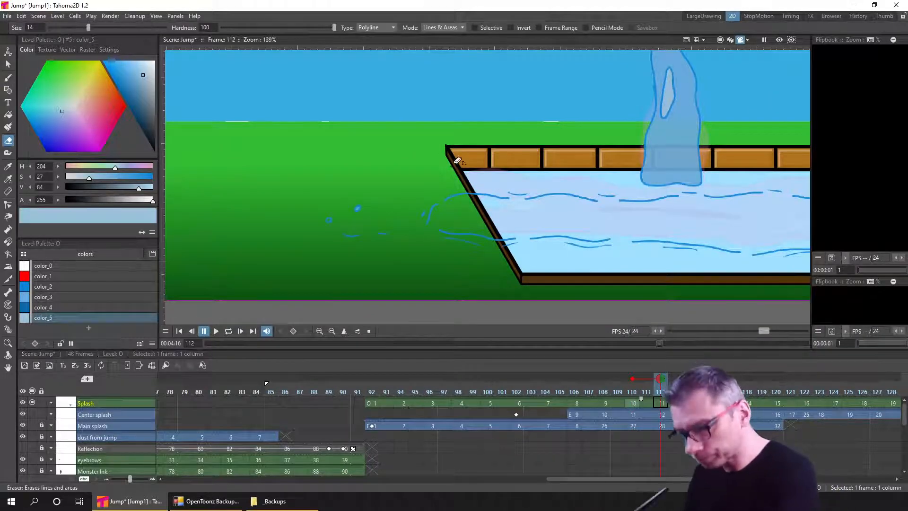
scroll(458, 161, "up", 3)
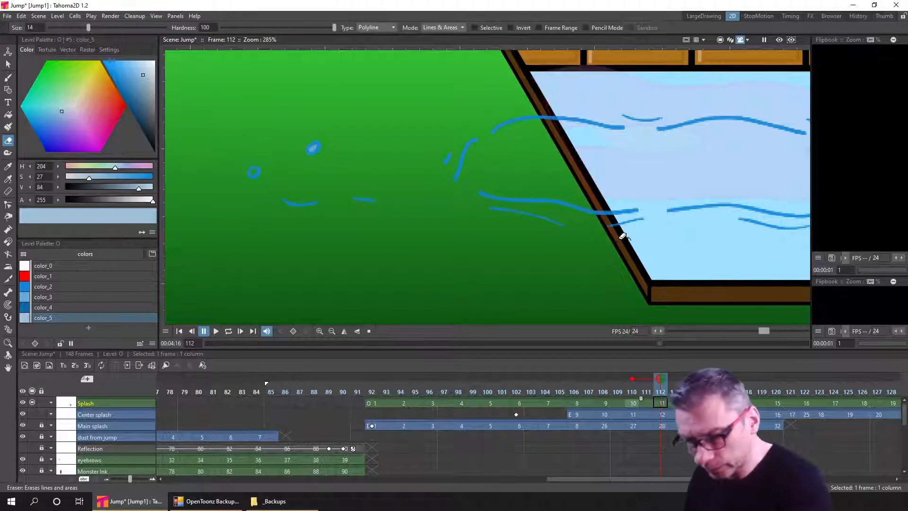
left_click(246, 287)
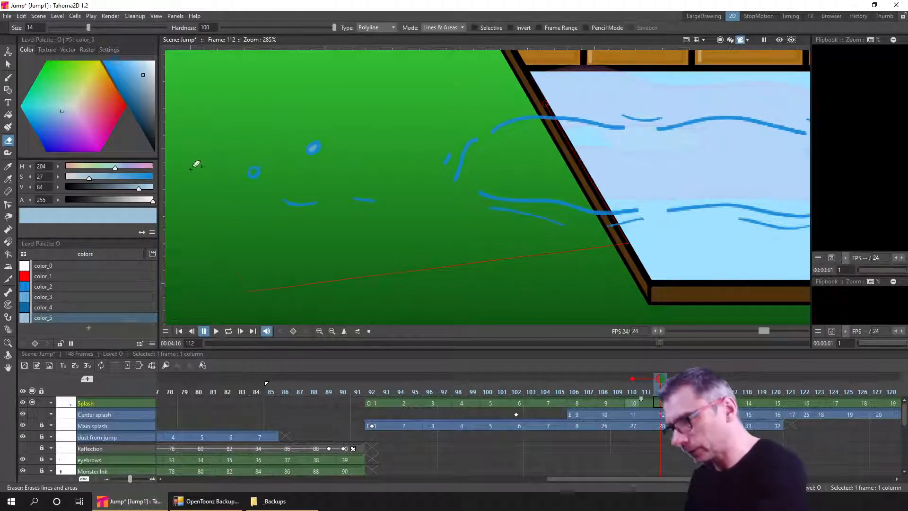
left_click(188, 143)
double_click(454, 82)
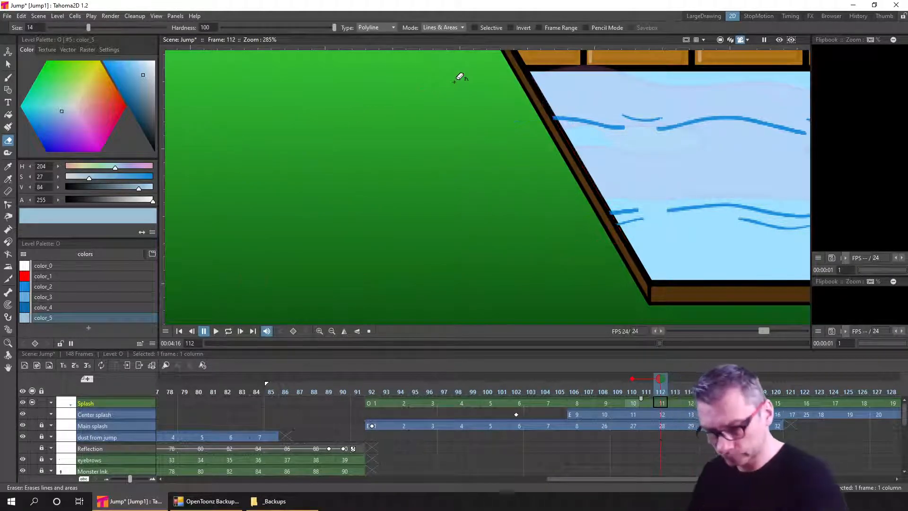
On Splash frame 114, polyline-erase all water strokes lying on the grass outside the slanted left border
key("period")
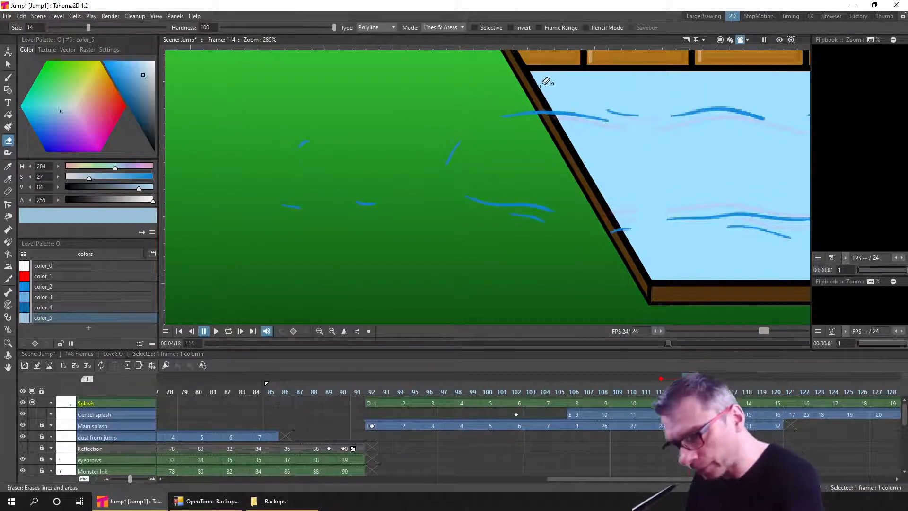
left_click(540, 90)
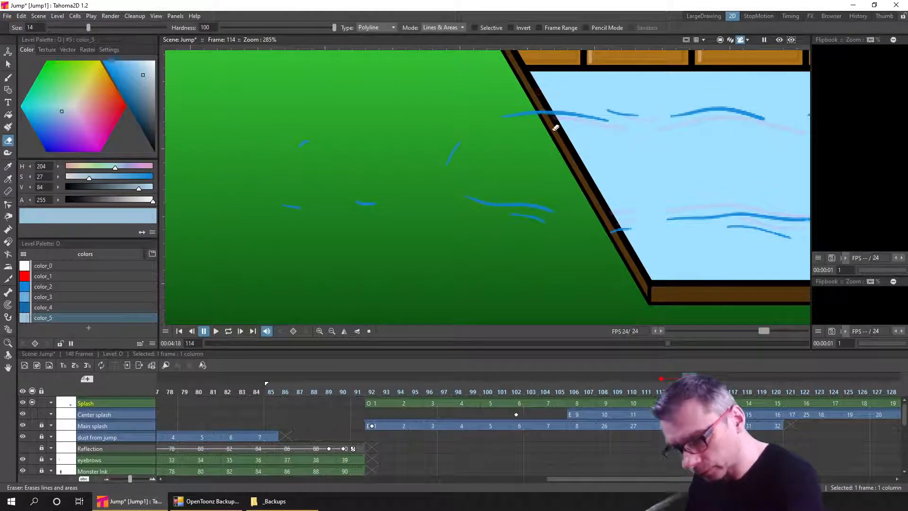
left_click(639, 261)
left_click(442, 280)
left_click(221, 260)
double_click(237, 92)
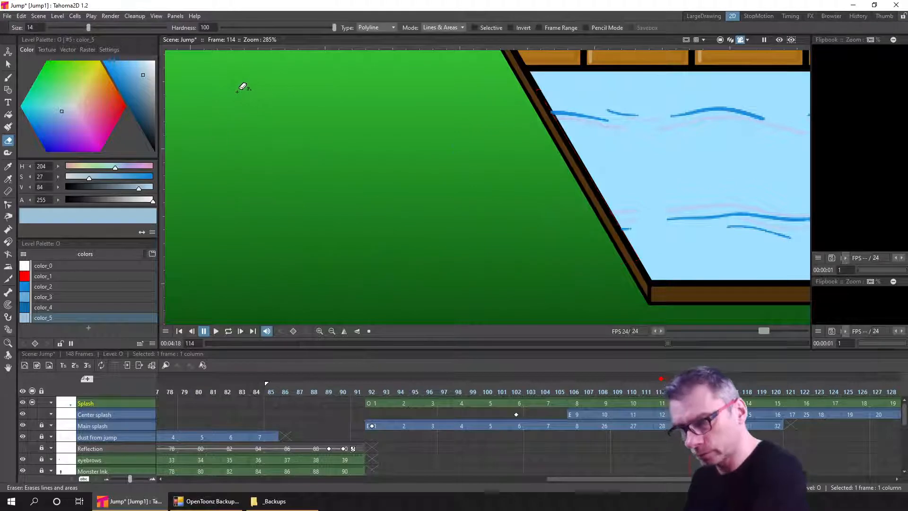
Remove the splash lines outside the pool's left border on Splash frame 116 with a polyline erase
key("period")
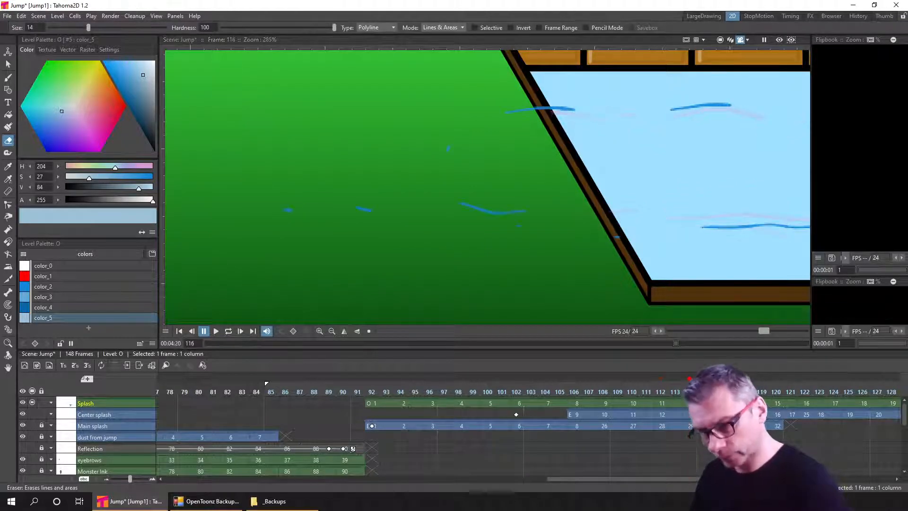
left_click(539, 90)
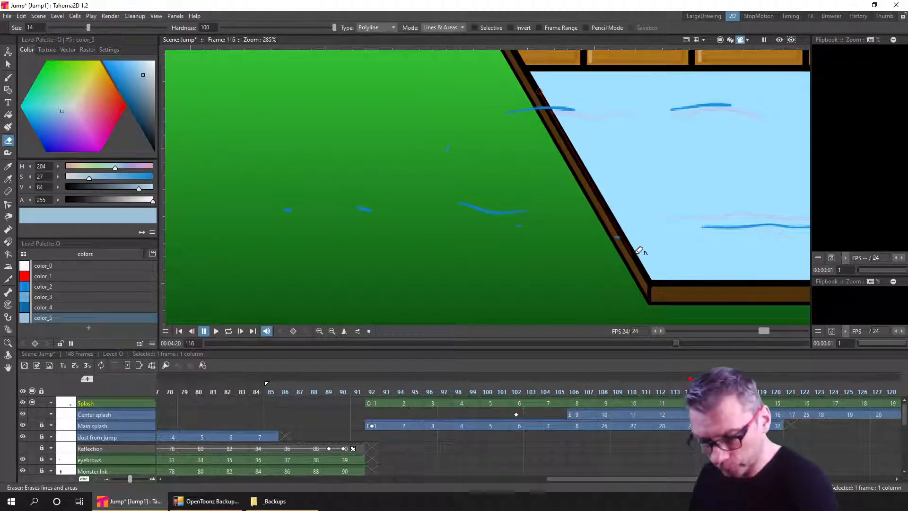
left_click(633, 256)
left_click(235, 273)
left_click(218, 133)
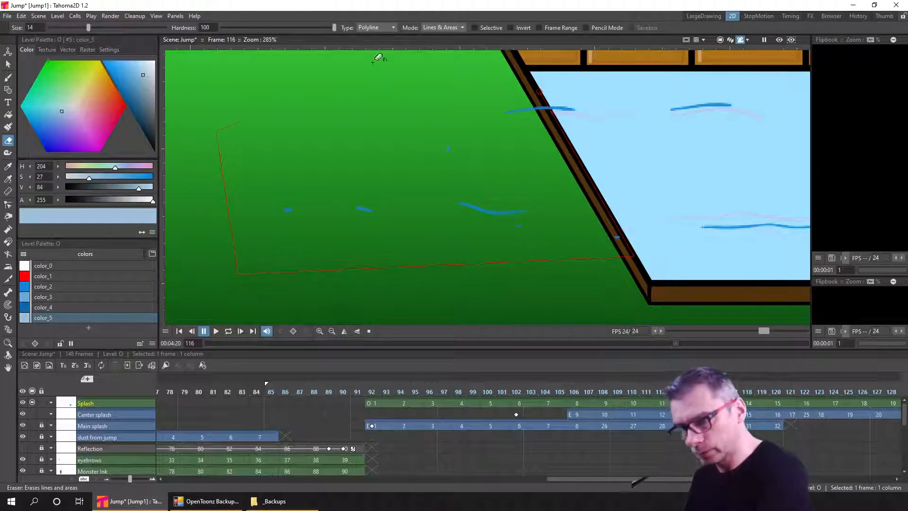
double_click(461, 85)
Erase the water strokes left of the pool on Splash frame 118 with a polyline around them
key("period")
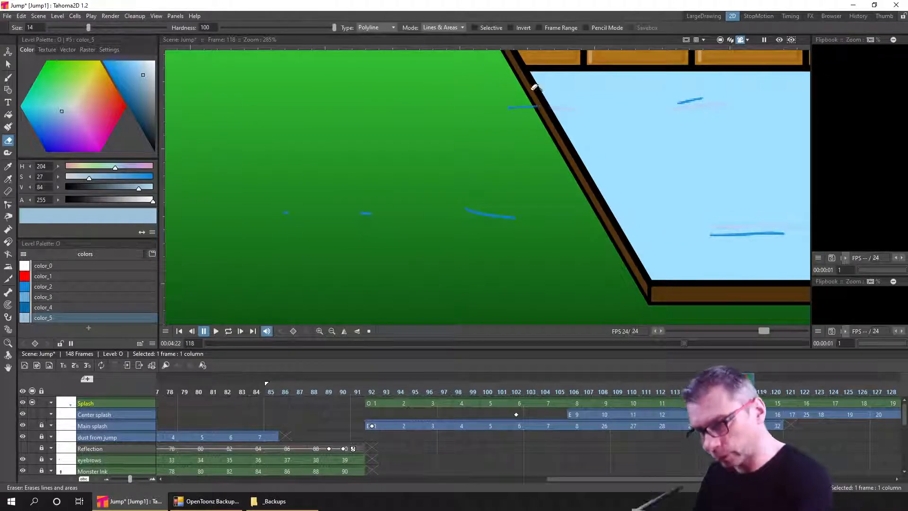
left_click(533, 88)
left_click(243, 274)
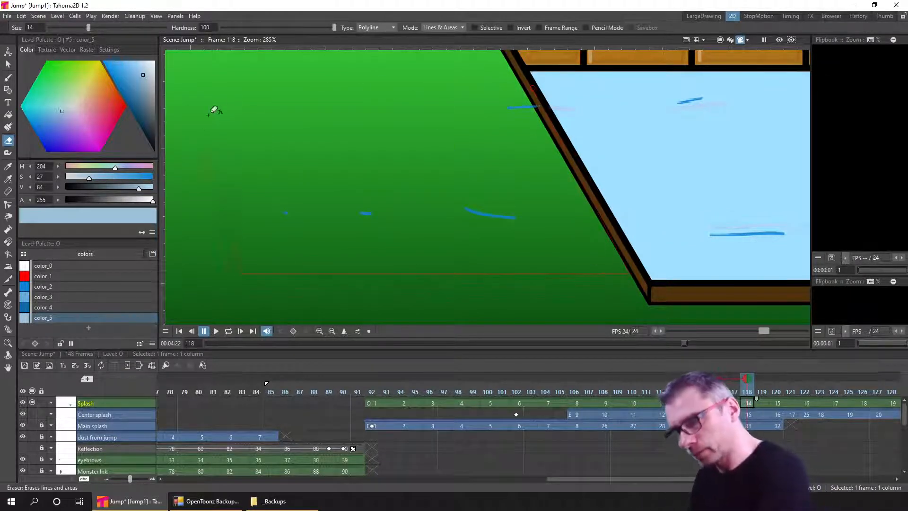
left_click(213, 112)
double_click(369, 79)
On Splash frame 120, enclose and erase the small water marks on the grass beside the pool's left border
left_click(779, 402)
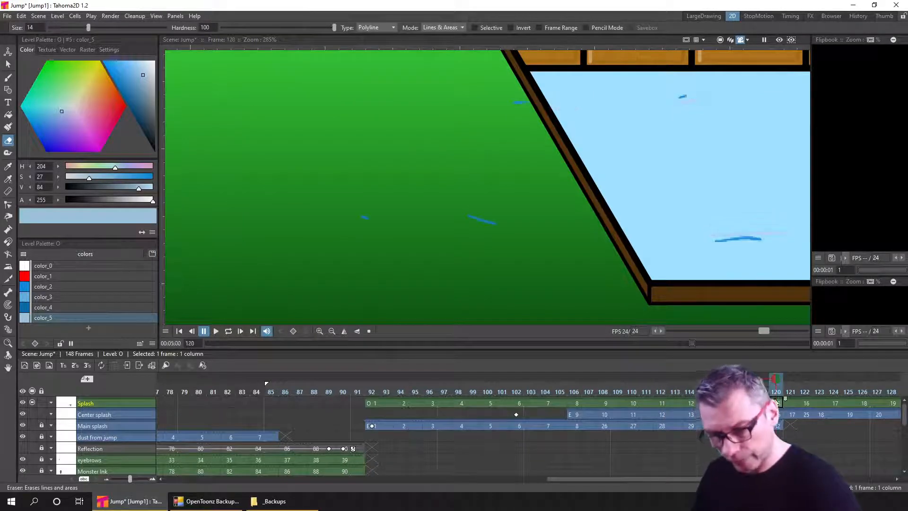
left_click(518, 77)
left_click(610, 258)
left_click(322, 277)
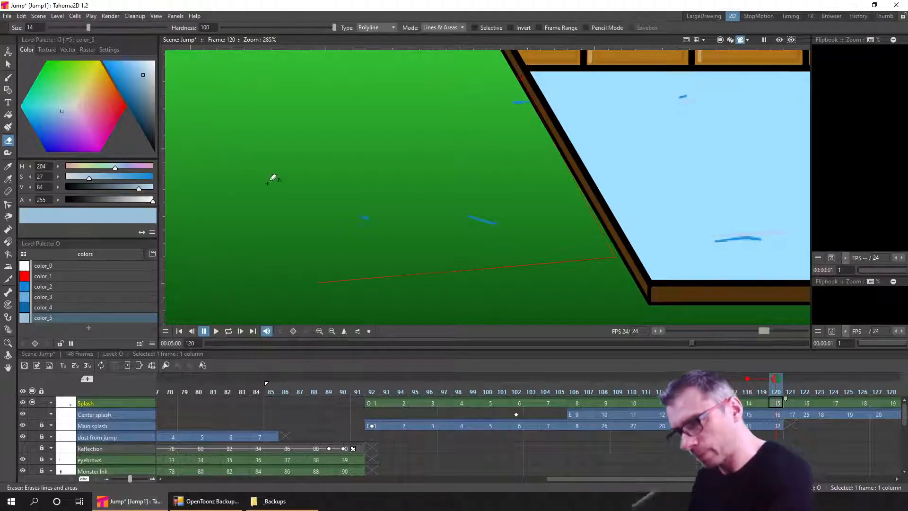
double_click(263, 110)
Clear the two tiny water marks outside the pool's left border on Splash frame 122 with a polyline erase
left_click(806, 403)
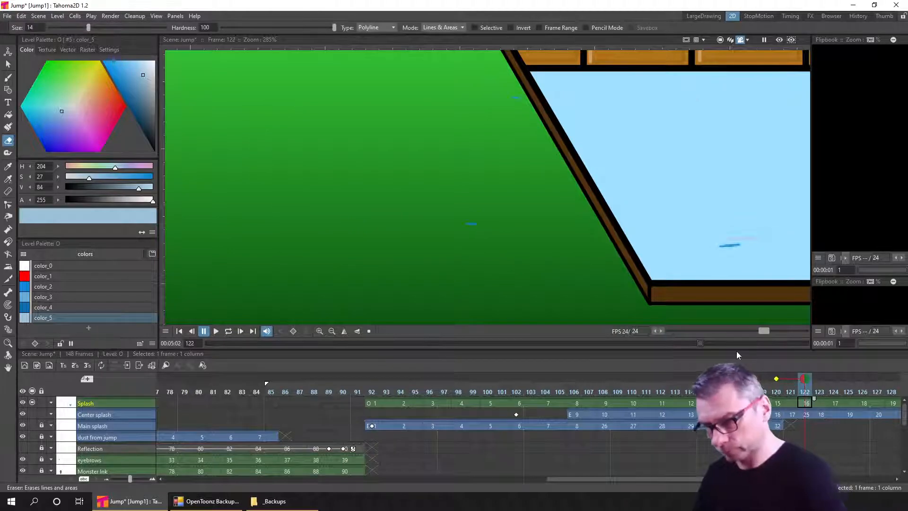
left_click(506, 72)
left_click(593, 238)
left_click(449, 282)
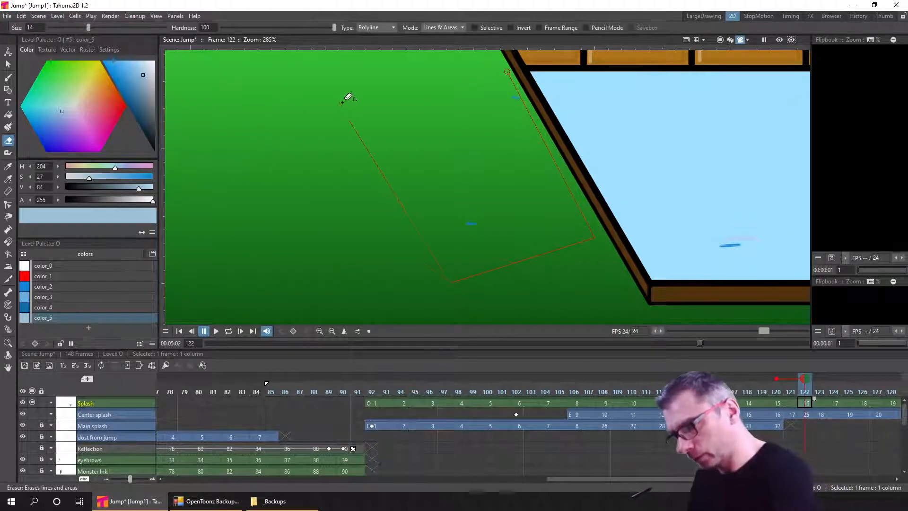
double_click(355, 95)
Go to Splash frame 124, set the Eraser type to Normal and save the scene
left_click(835, 403)
left_click_drag(820, 437, 566, 443)
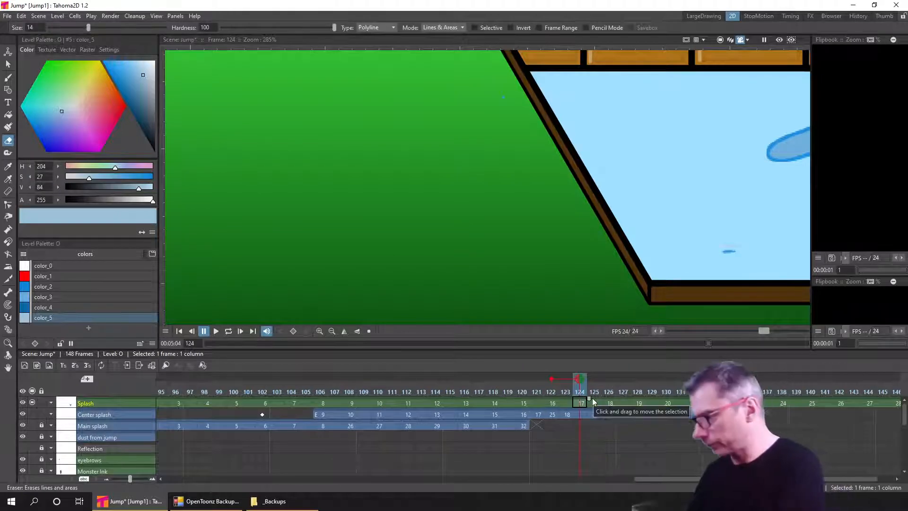
left_click(376, 28)
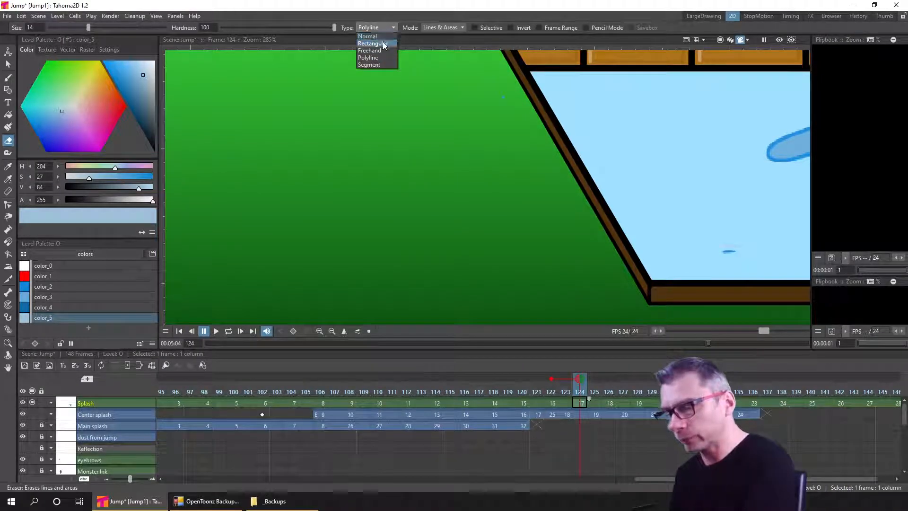
left_click(381, 37)
key("ctrl+s")
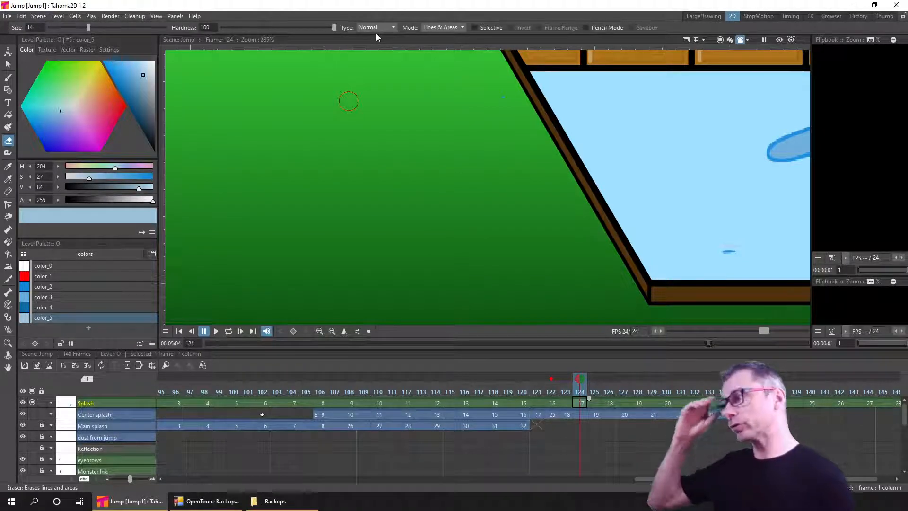
On frame 112, erase the line ends overlapping the pool's left border with the Normal eraser, advance to frame 118 and save the scene
left_click(339, 389)
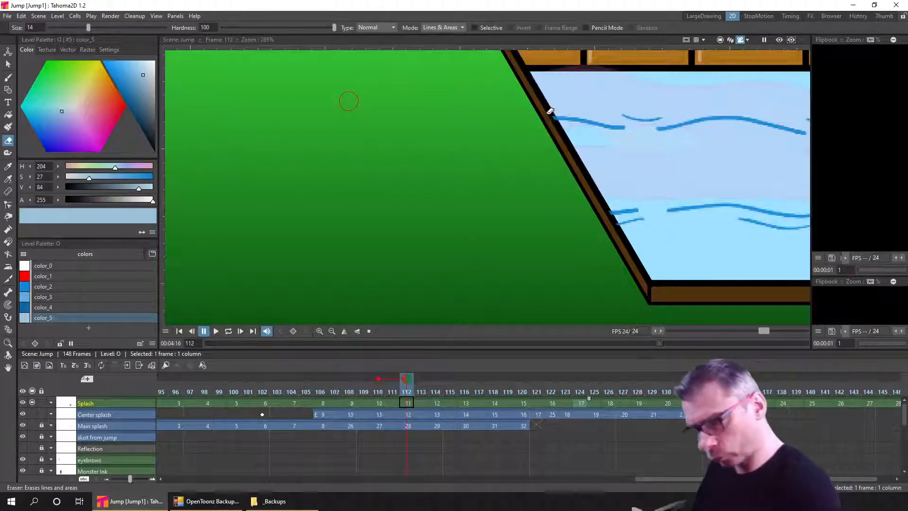
left_click_drag(549, 123, 560, 145)
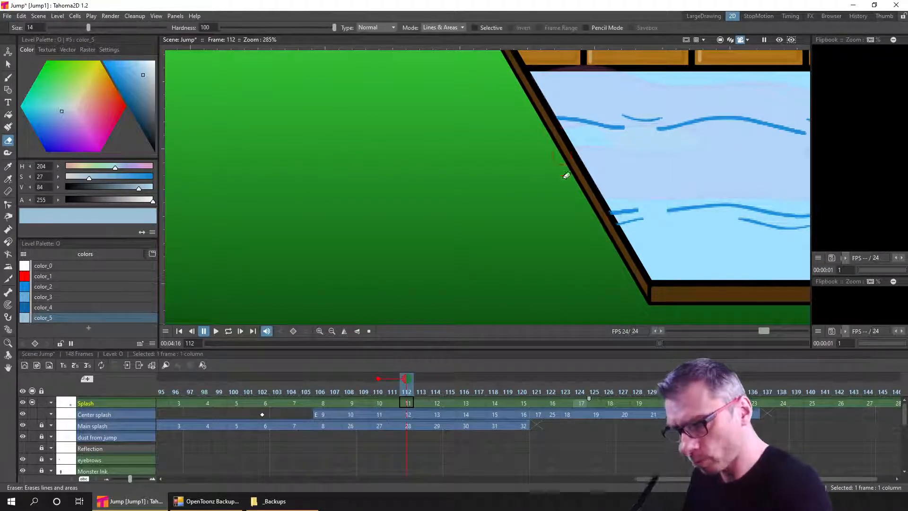
left_click_drag(607, 224, 602, 214)
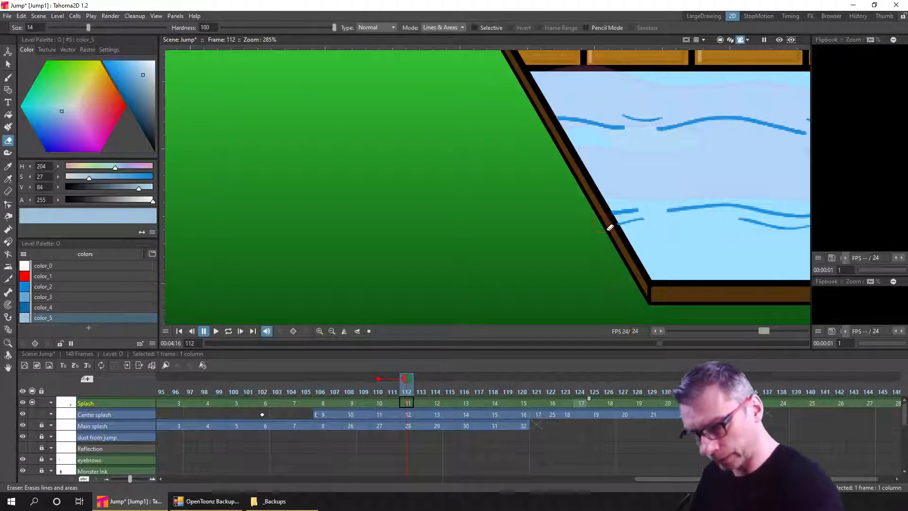
key(".")
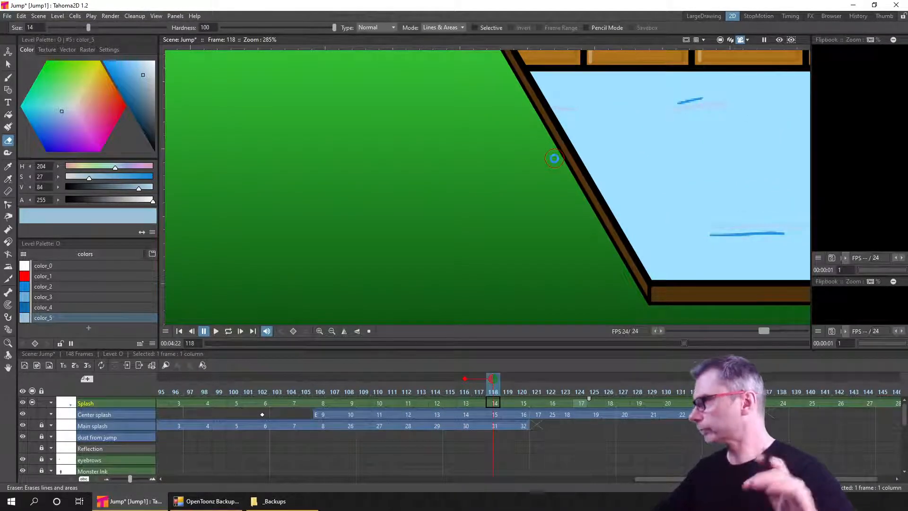
key("ctrl+s")
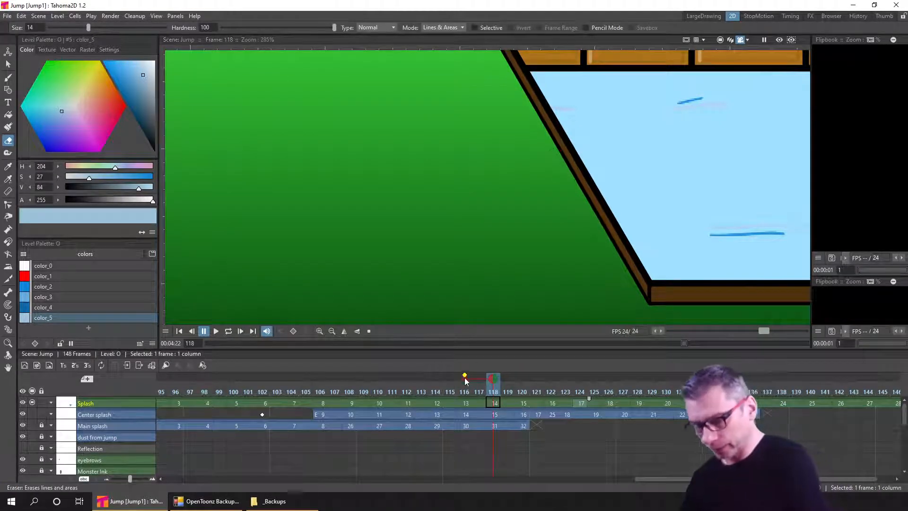
Scrub through the cleaned Splash frames to frame 125, check the pool's left edge and return to frame 110
left_click_drag(493, 392, 595, 390)
scroll(478, 205, "down", 4)
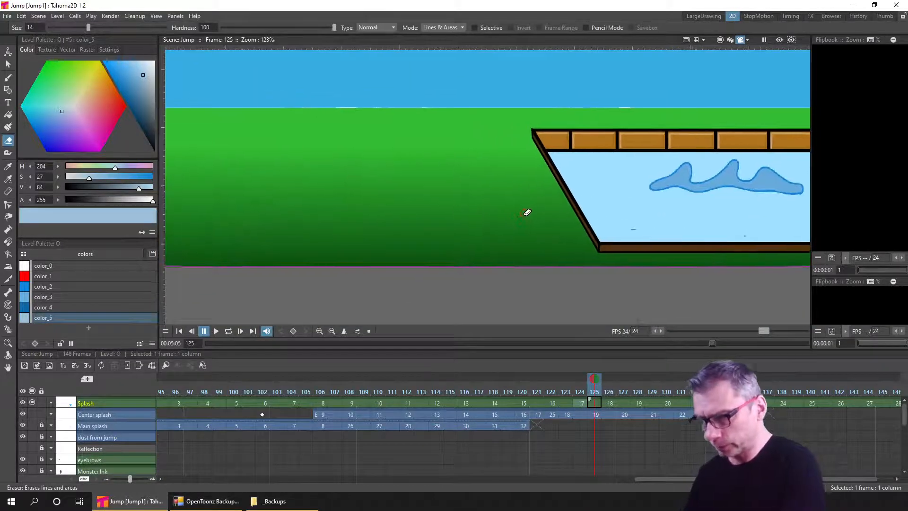
mouse_move(363, 392)
left_mouse_down()
mouse_move(405, 393)
mouse_move(263, 397)
mouse_move(383, 400)
left_mouse_up()
Choose color_2 with the Brush tool for drawing on frame 110 and save the scene
left_click(51, 286)
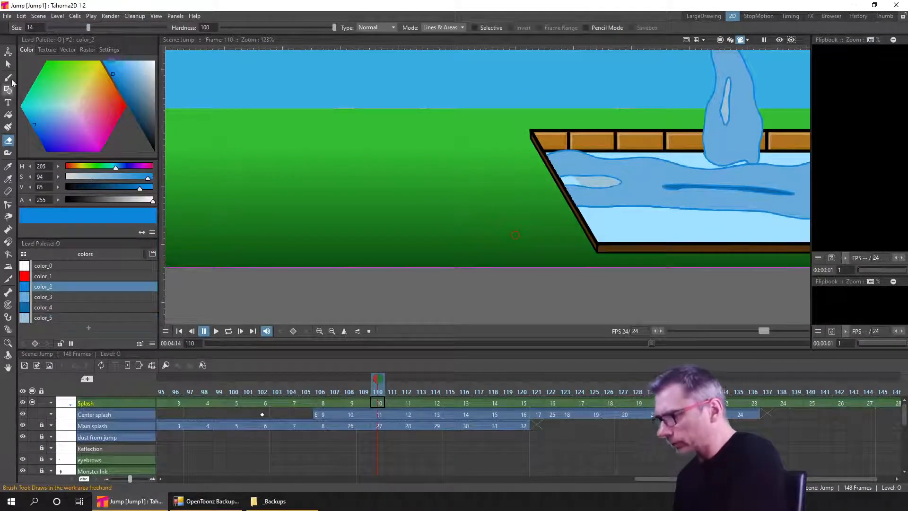
left_click(8, 78)
key("ctrl+s")
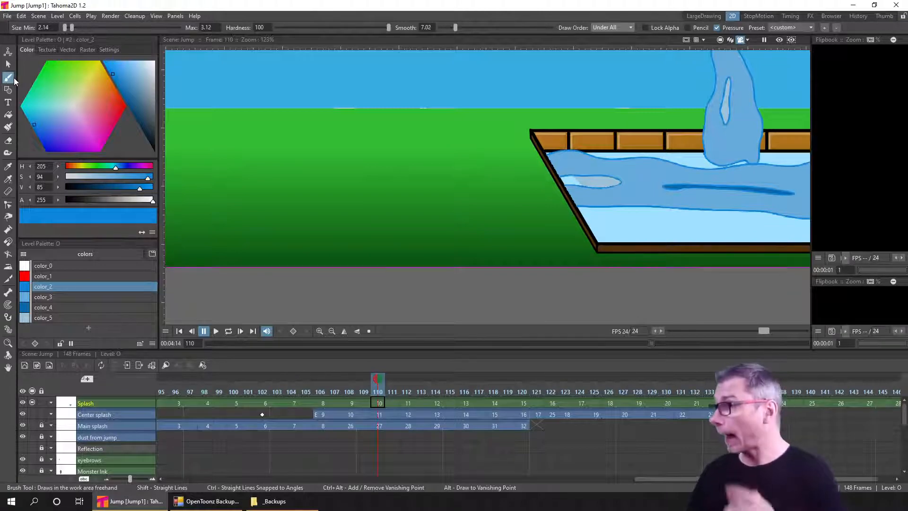
Turn on the onion skin of the preceding drawing at frame 110 and go to frame 107
left_click(362, 378)
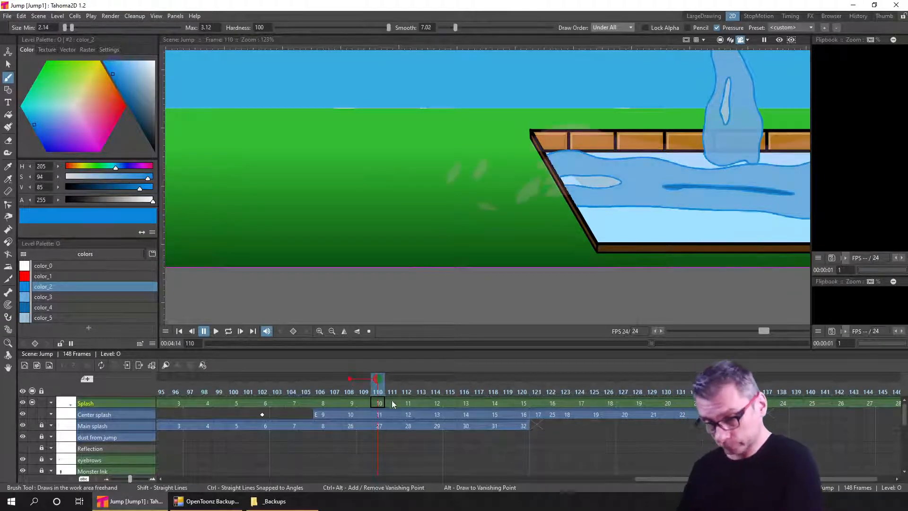
left_click(379, 405)
left_click(334, 391)
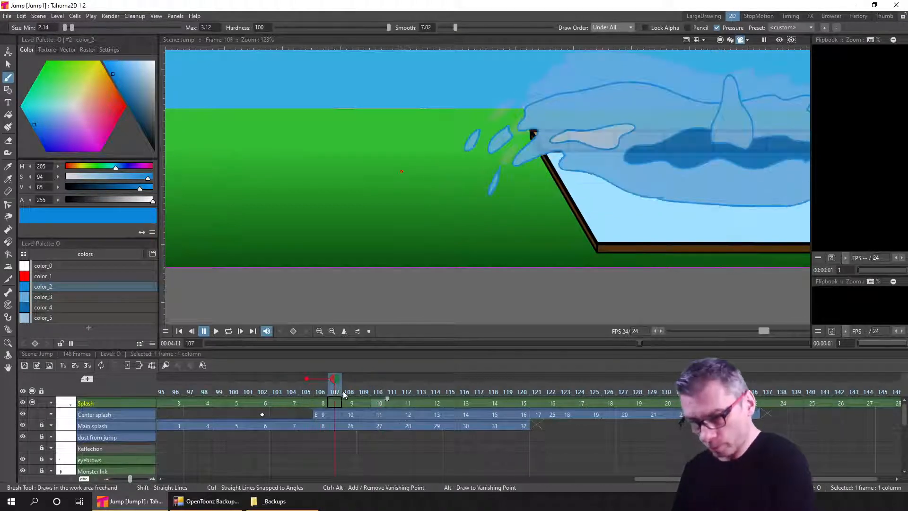
On frame 110, outline four water droplets on the grass outside the pool's left edge with the Brush tool in color_2
left_click(349, 391)
left_click(381, 393)
scroll(530, 198, "up", 3)
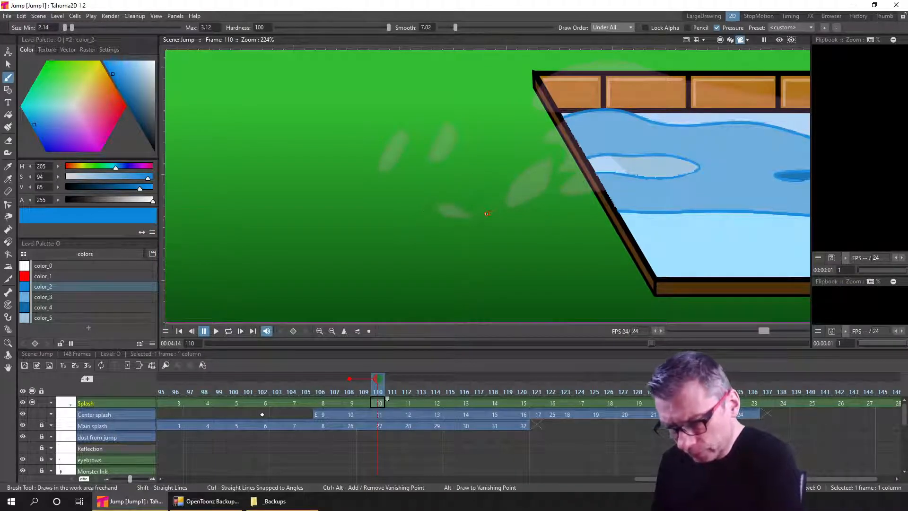
left_click_drag(493, 203, 480, 216)
key("ctrl+z")
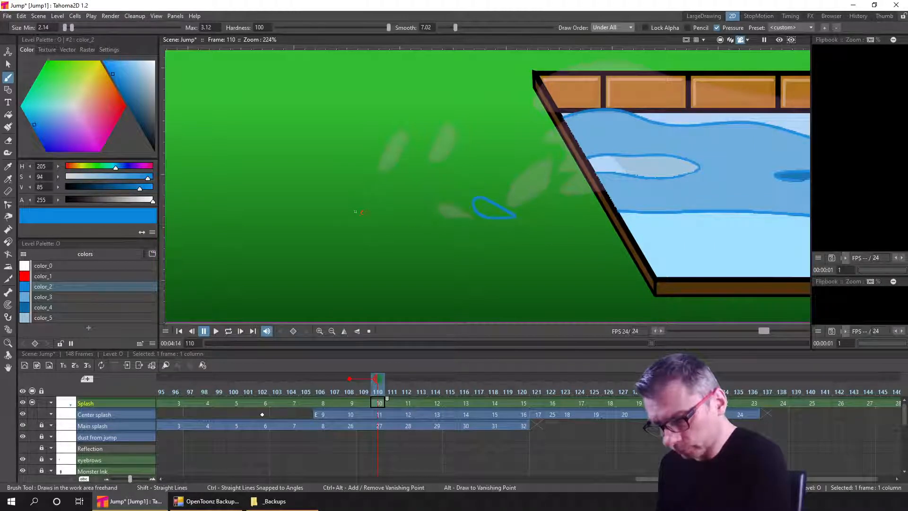
left_click_drag(346, 190, 367, 209)
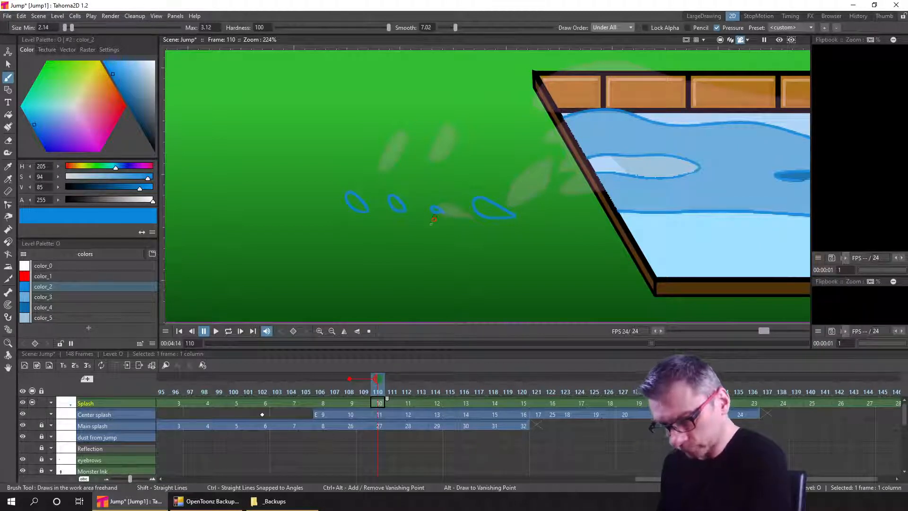
Fill the four droplets on frame 110 with color_3 using the Fill tool in Areas mode
left_click(45, 296)
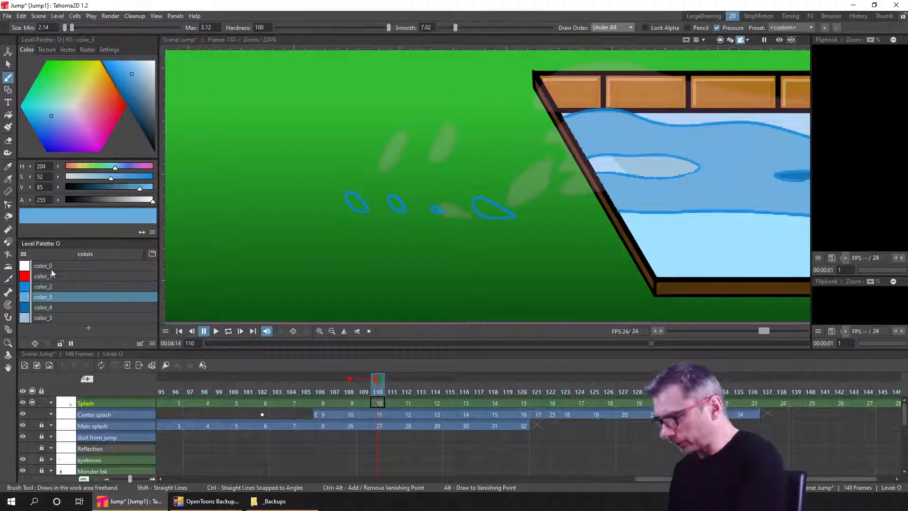
left_click(9, 116)
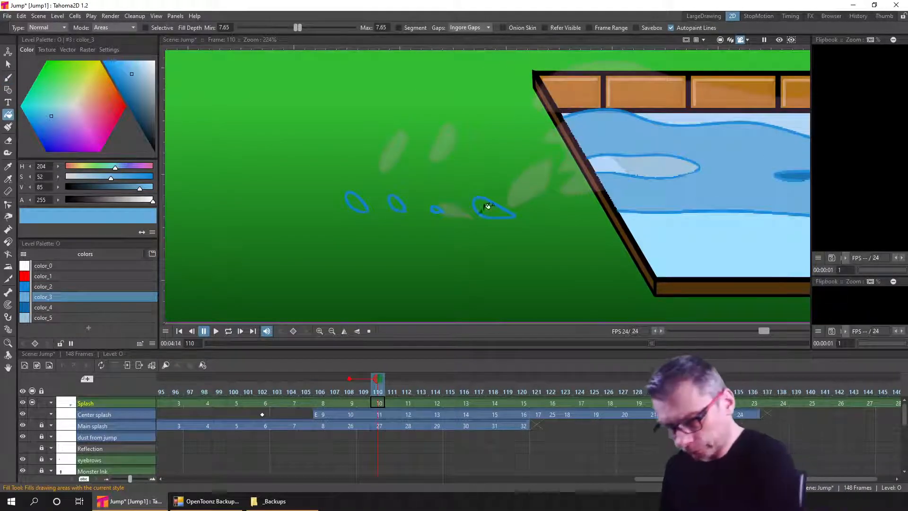
left_click(487, 206)
left_click(397, 204)
left_click(357, 202)
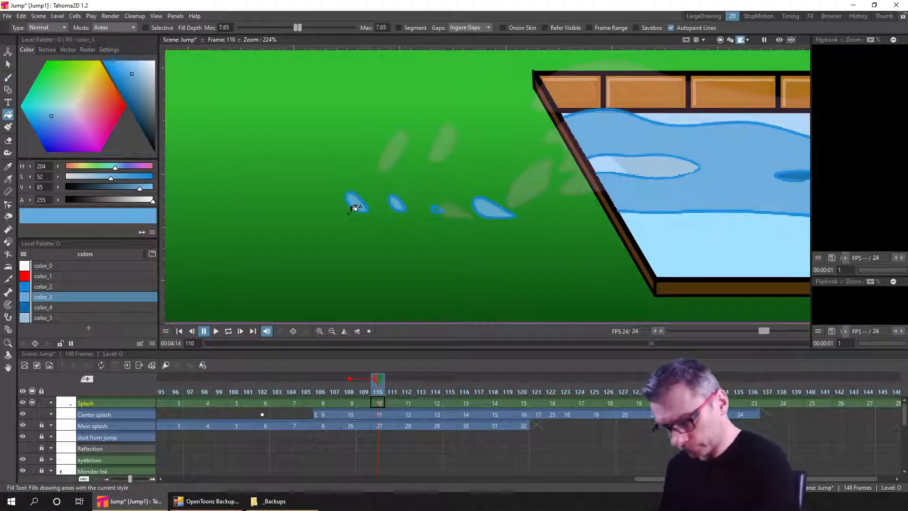
mouse_move(365, 393)
left_mouse_down()
mouse_move(349, 395)
mouse_move(379, 394)
left_mouse_up()
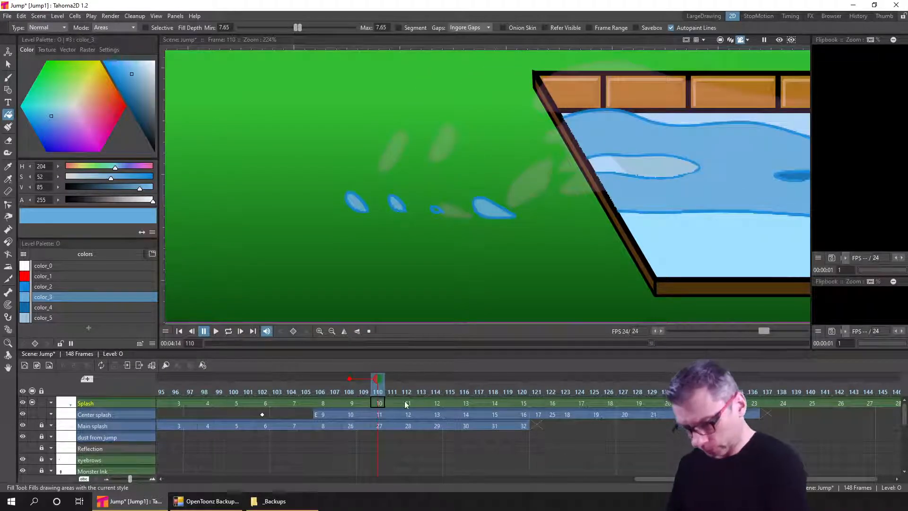
left_click(440, 206)
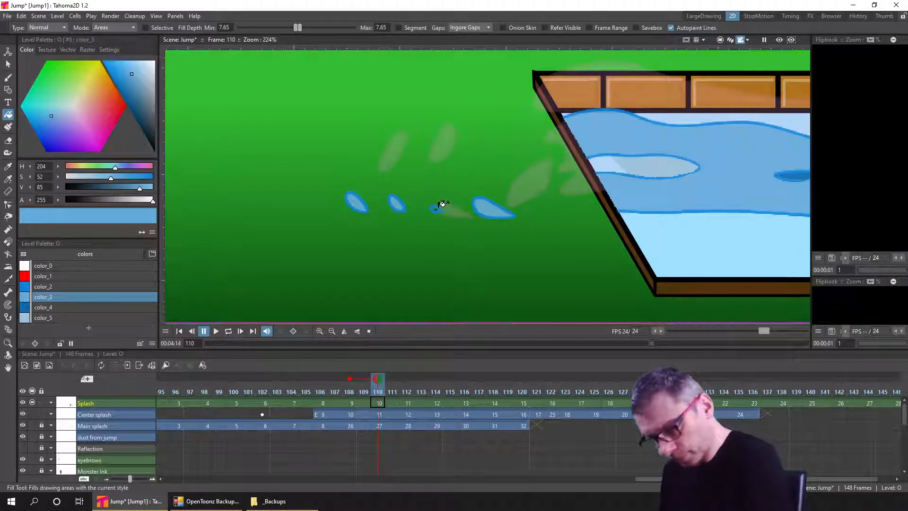
On frame 112, draw four smaller, flatter droplets over the onion-skinned ones with the Brush tool in color_3, redoing strokes that miss
left_click(409, 406)
left_click(10, 78)
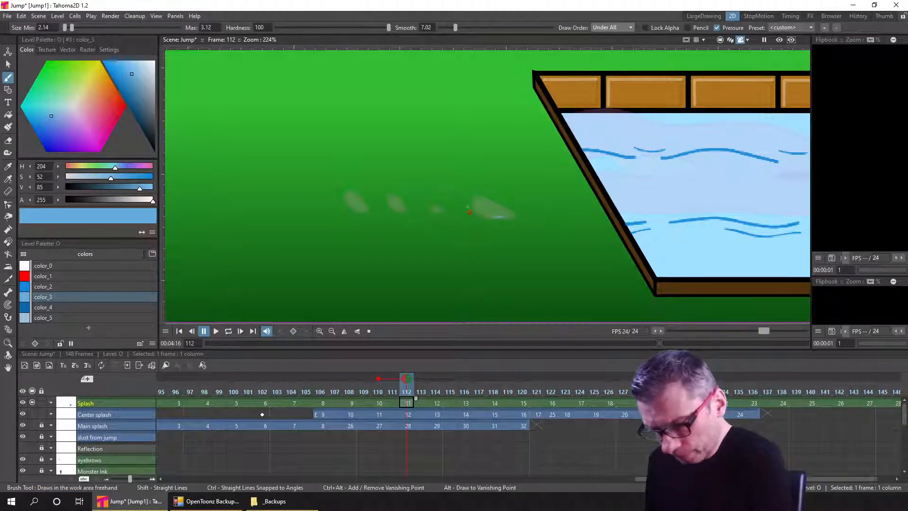
mouse_move(499, 217)
left_mouse_down()
mouse_move(473, 204)
mouse_move(495, 216)
mouse_move(471, 216)
left_mouse_up()
key("ctrl+z")
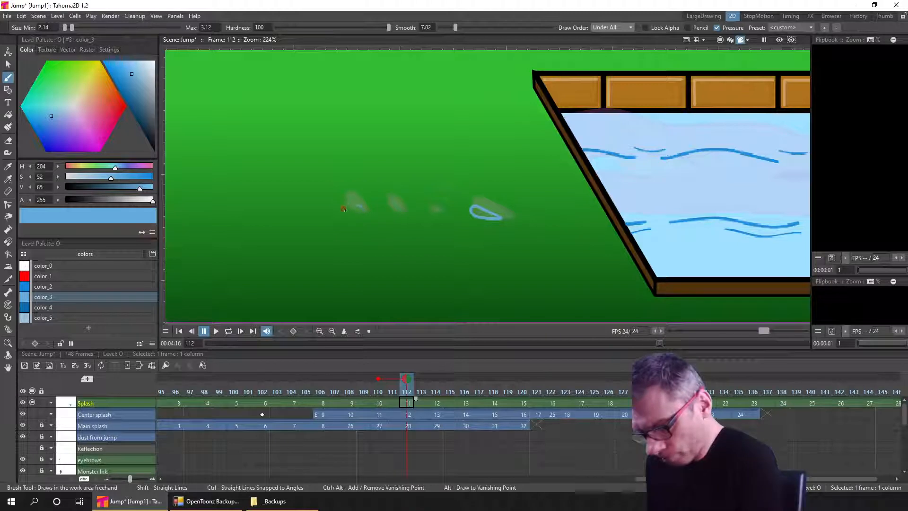
left_click_drag(362, 213, 360, 207)
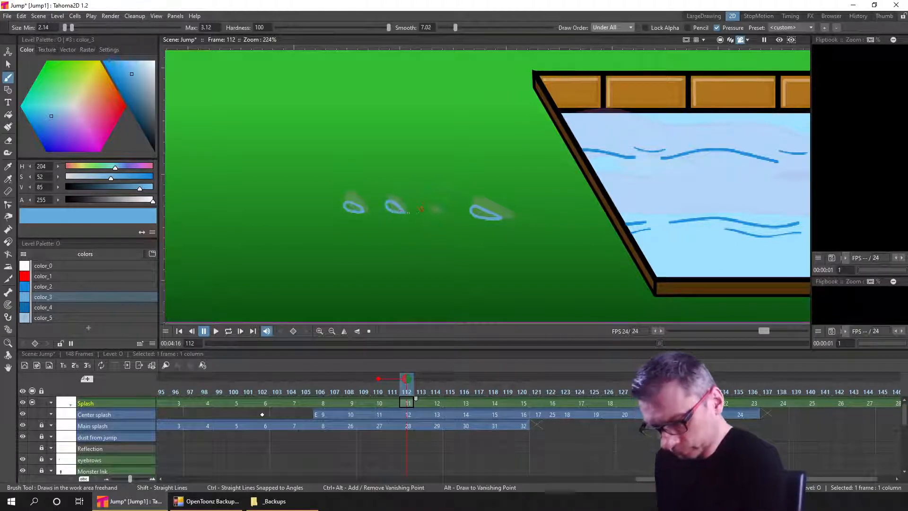
key("ctrl+z")
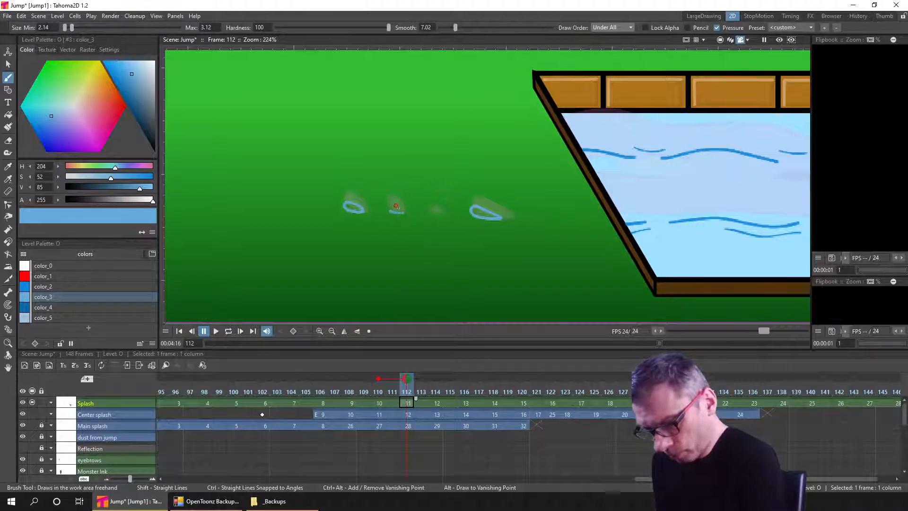
left_click_drag(396, 207, 397, 206)
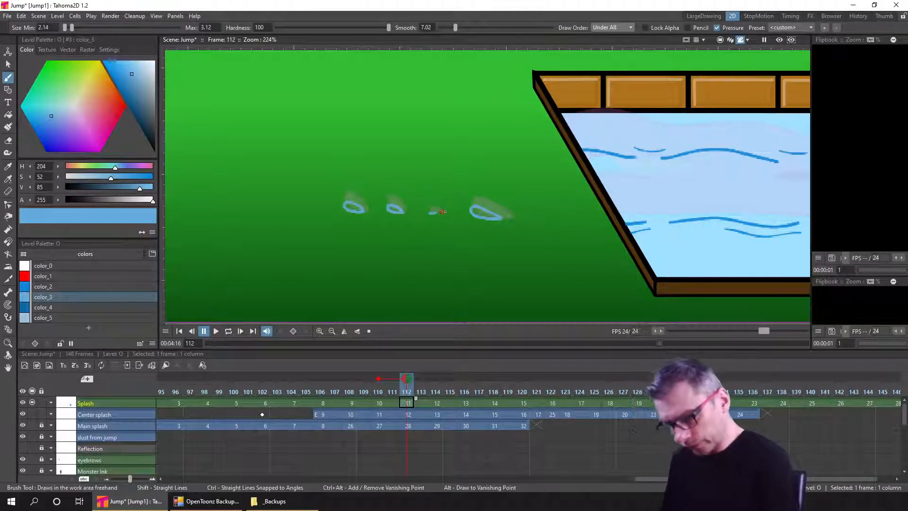
On frame 114, draw three smaller droplets over the onion-skinned ones with the Brush tool in color_3
key("period")
key("period")
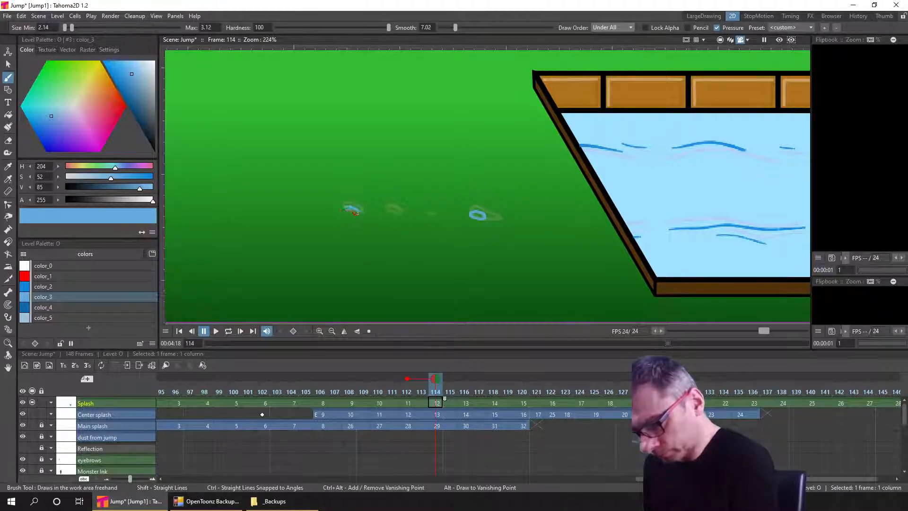
left_click_drag(356, 213, 355, 212)
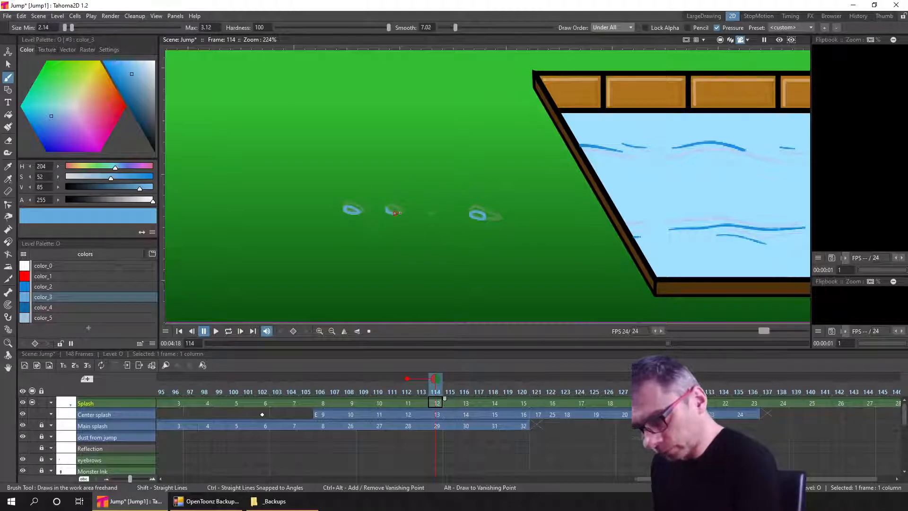
Draw the droplets shrinking to tiny marks on frames 116, 118 and 120 with the color_3 brush and save the scene
left_click(466, 404)
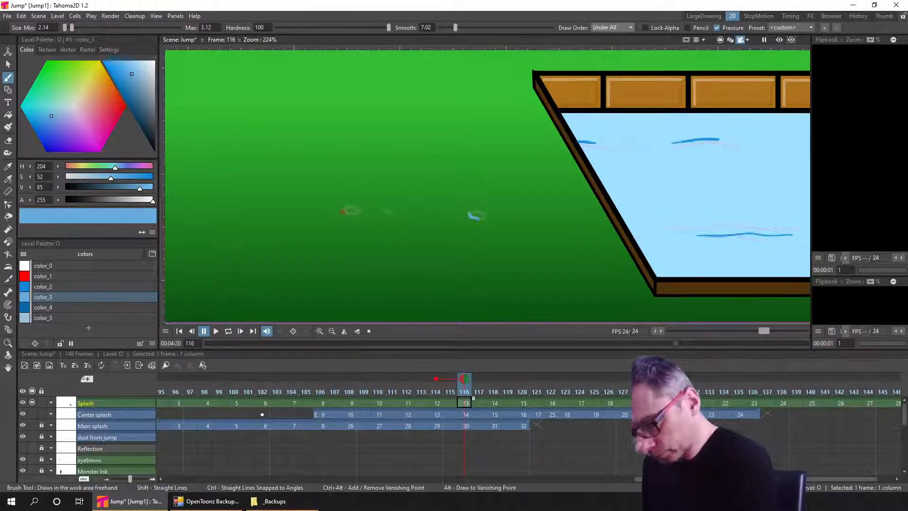
left_click_drag(345, 212, 347, 211)
key("period")
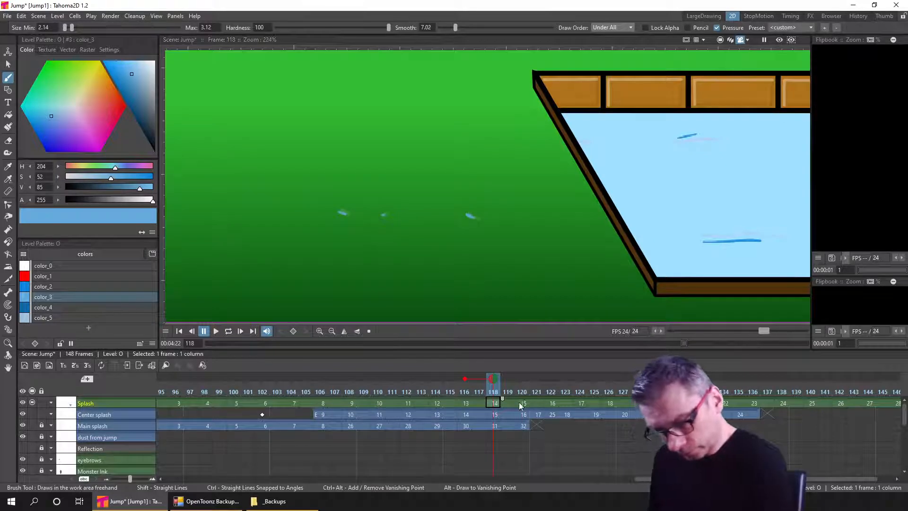
key("period")
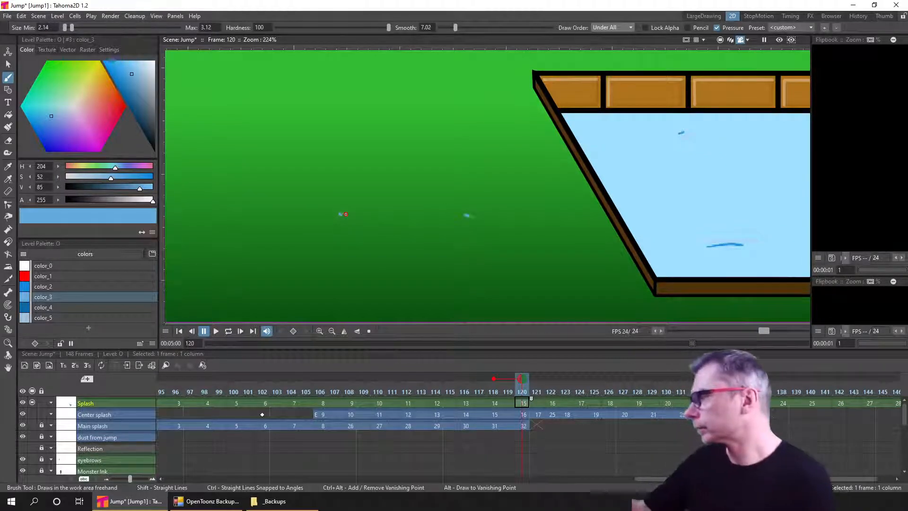
key("ctrl+s")
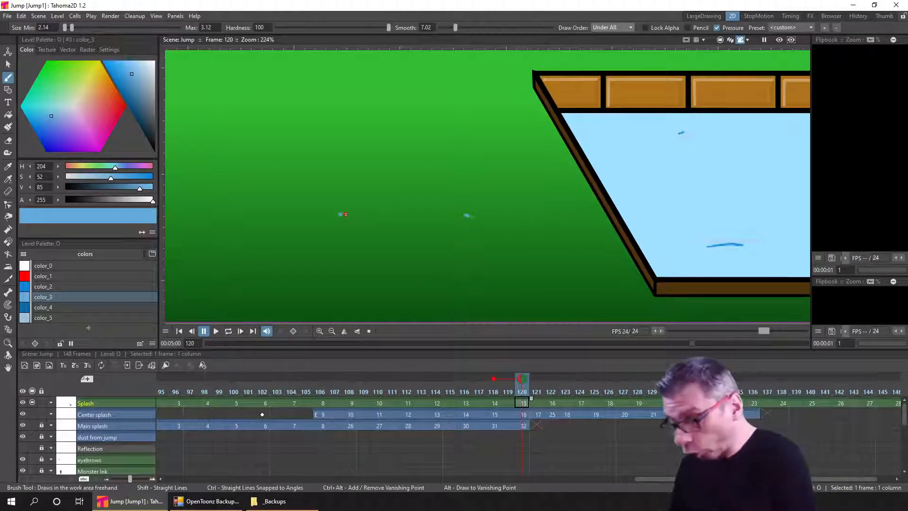
Fill the insides of the outlined droplets on frame 112 with color_3 using the Fill tool
left_click(41, 298)
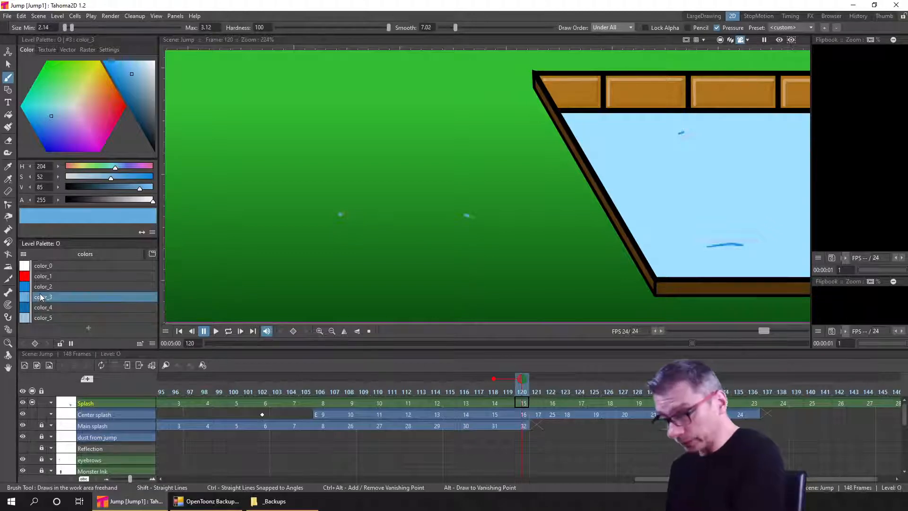
left_click(8, 114)
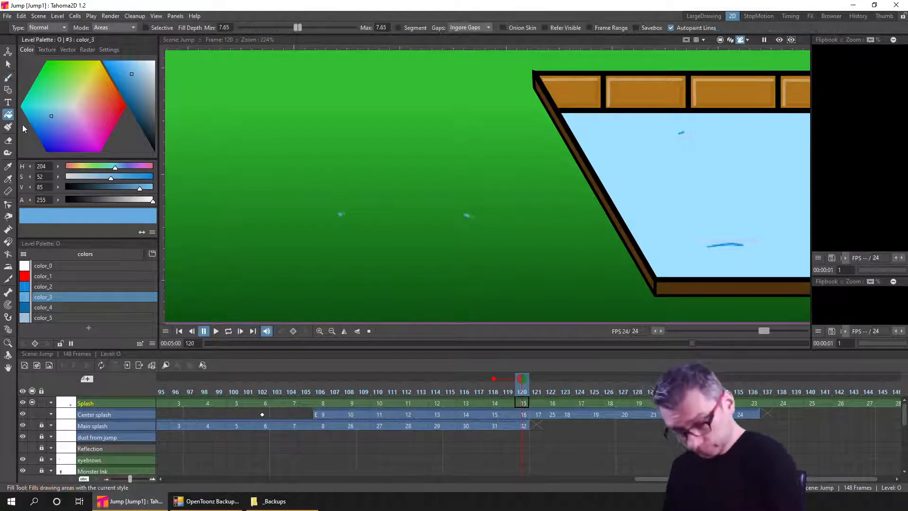
left_click(413, 397)
left_click(482, 209)
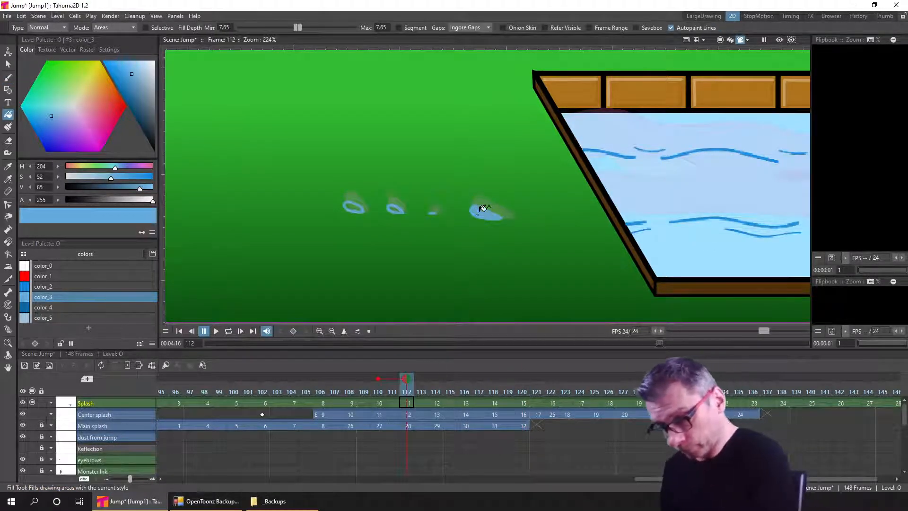
left_click(395, 206)
left_click(360, 206)
Fill the droplets on frame 114 with color_3, check the neighbouring frames and return to frame 112
left_click(437, 403)
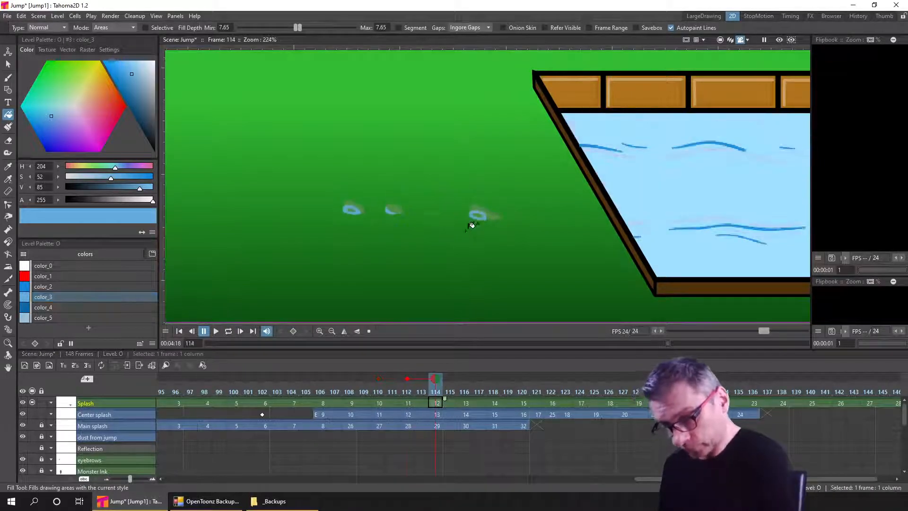
left_click(477, 213)
left_click(390, 209)
left_click(354, 208)
left_click(466, 403)
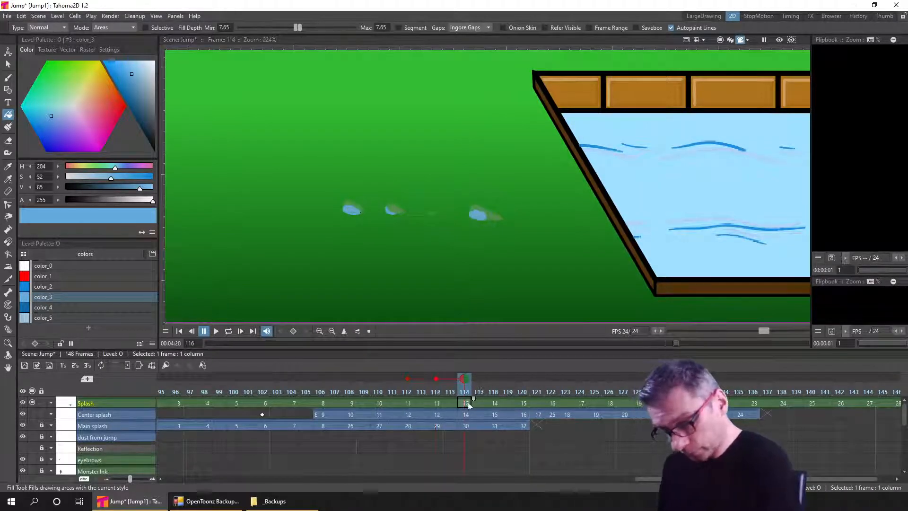
left_click_drag(288, 395, 410, 400)
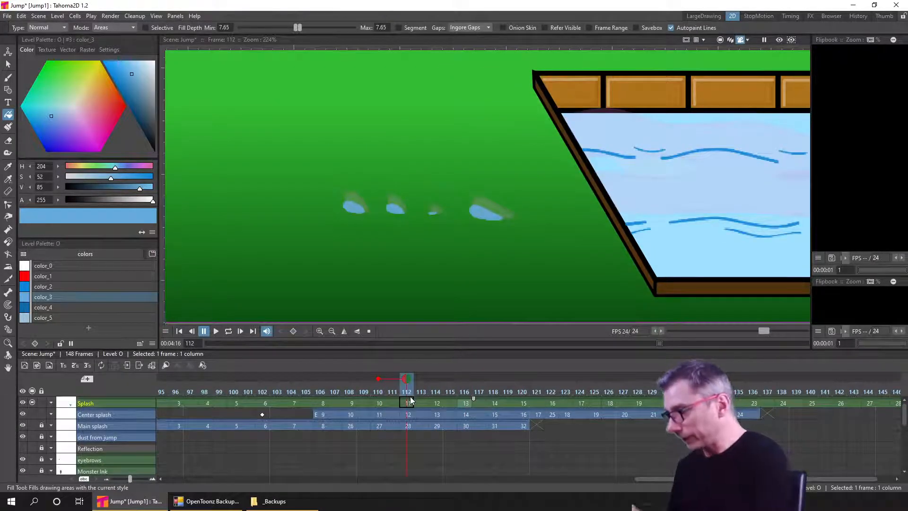
Recolor the droplet outlines on frame 112 to color_2 with the Smart Raster Painter in Lines mode, raising its size to 20.41
left_click(9, 127)
left_click(277, 28)
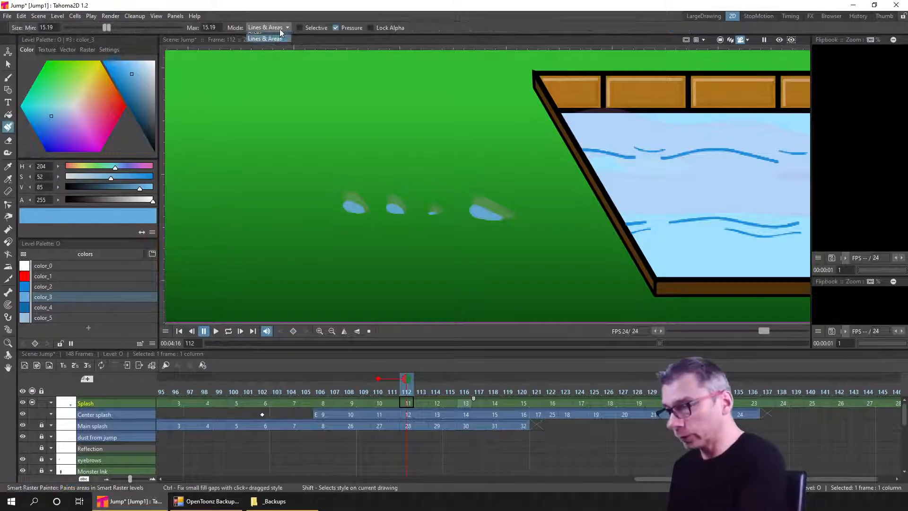
left_click(273, 36)
left_click(45, 287)
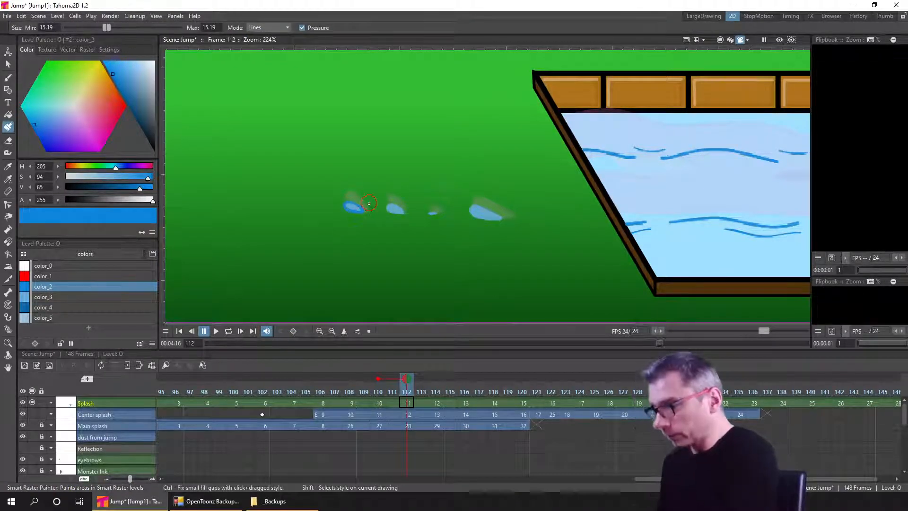
left_click_drag(105, 28, 122, 29)
left_click_drag(500, 217, 400, 217)
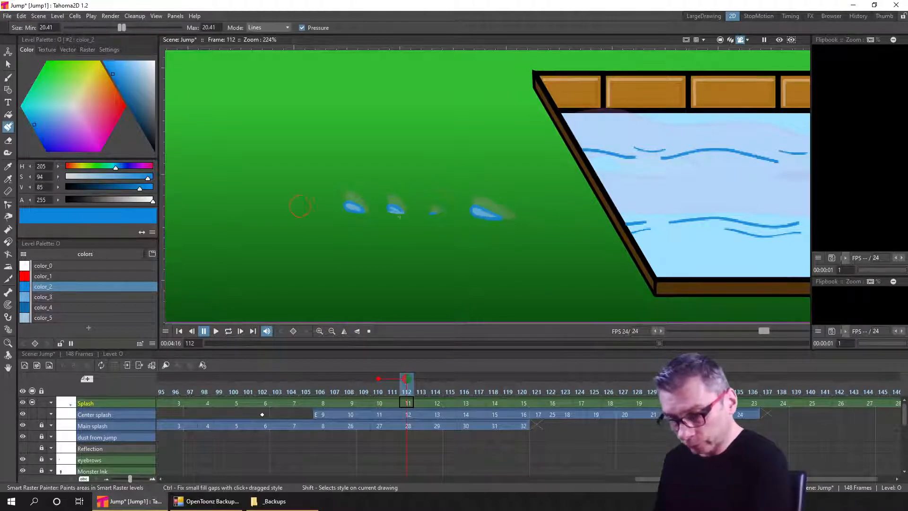
Recolor the droplet lines on frames 114 to 120 to color_2 with the Smart Raster Painter and go to frame 122
left_click(436, 403)
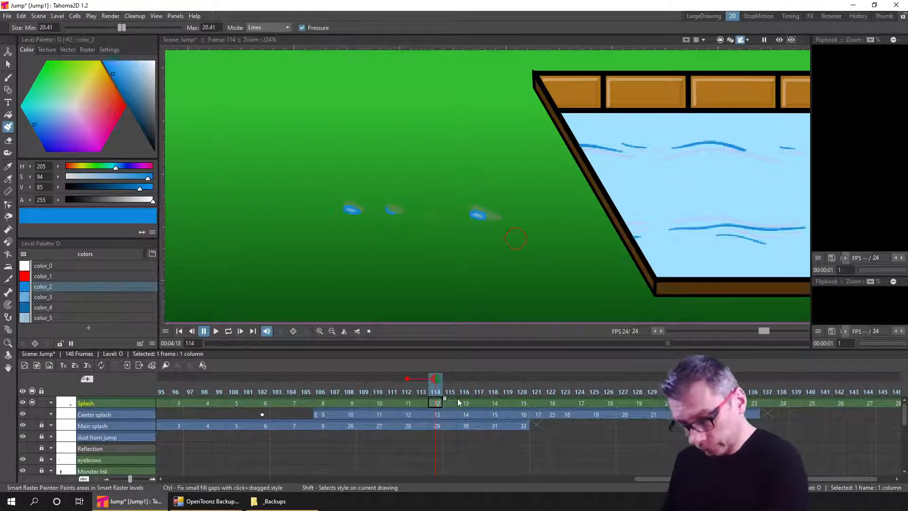
key("period")
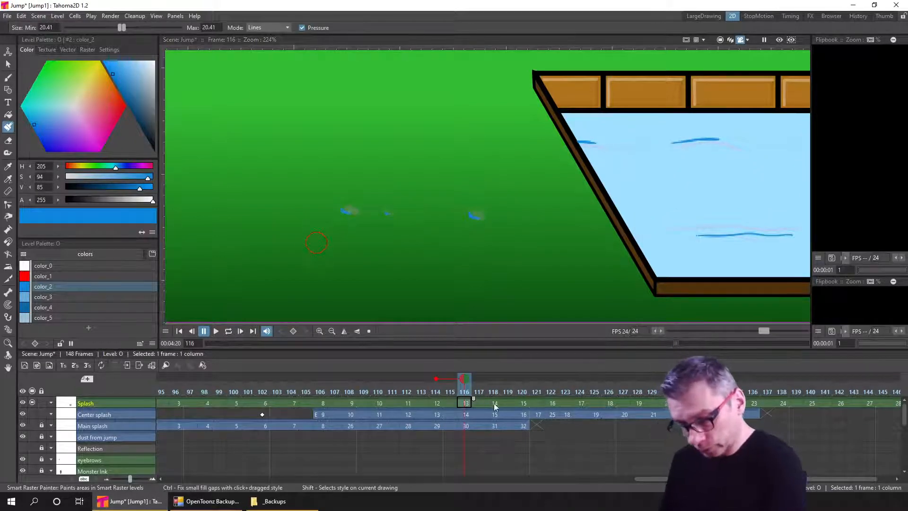
key("period")
key("period")
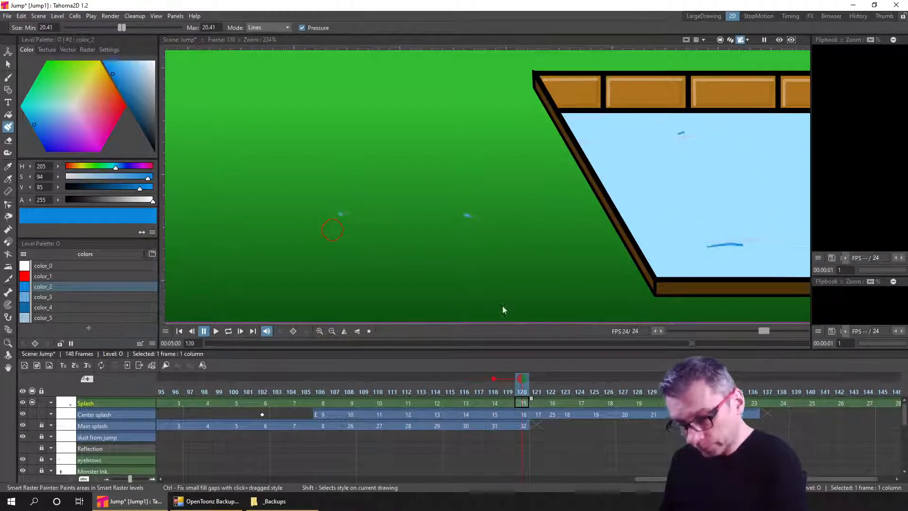
left_click(552, 404)
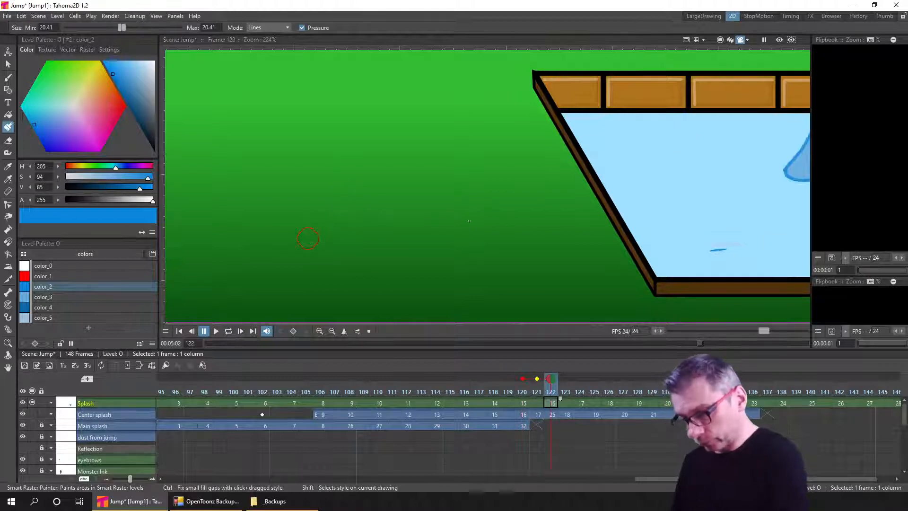
Switch to the Selection tool with the whole scene in view at frame 122 and save the scene
scroll(469, 220, "down", 5)
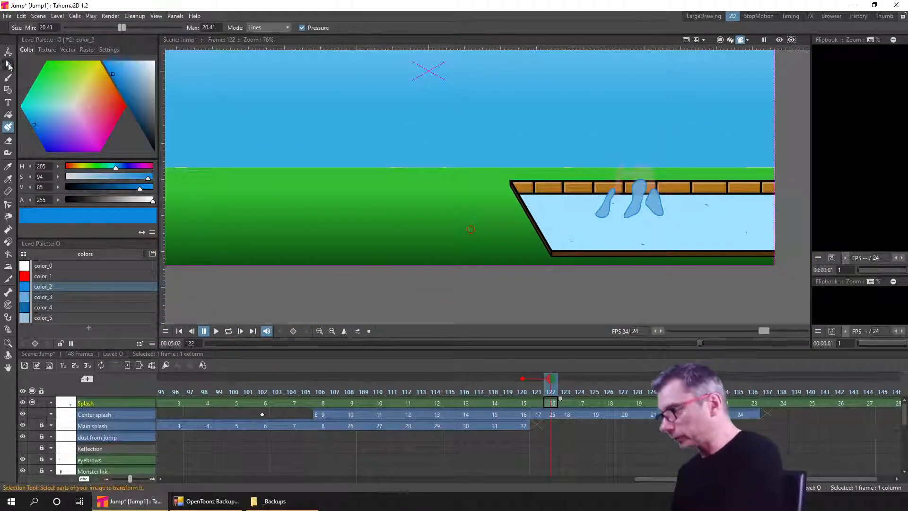
left_click(8, 65)
scroll(644, 270, "down", 3)
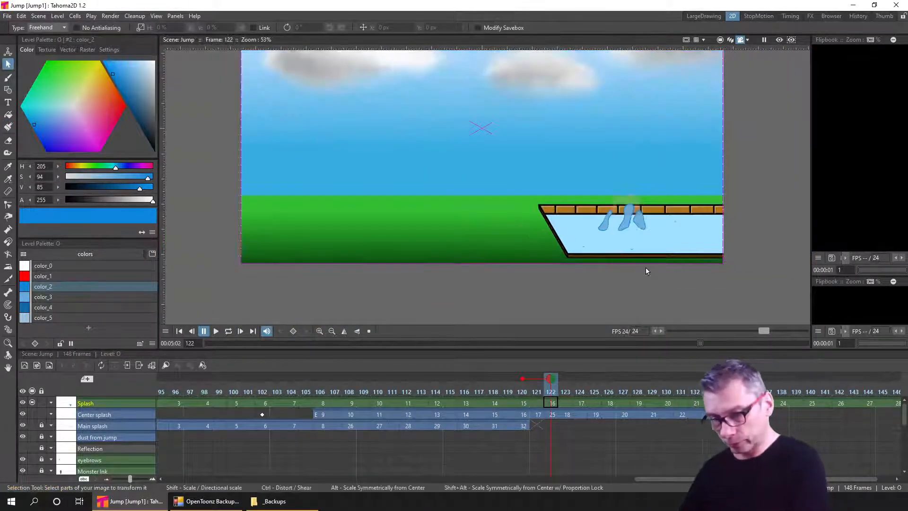
key("ctrl+s")
scroll(221, 434, "left", 2)
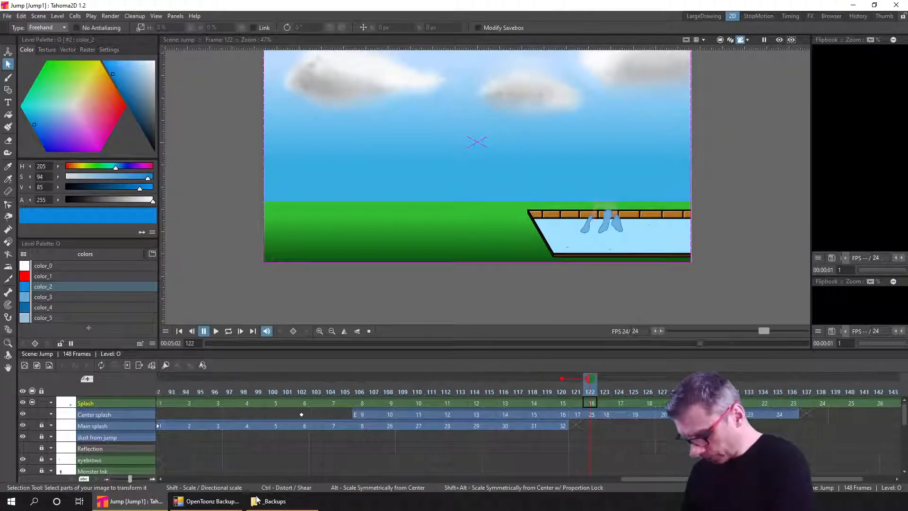
Turn the monster layers' viewer visibility back on, including eyebrows and Monster Ink, and go to frame 78
scroll(219, 420, "down", 3)
scroll(232, 413, "left", 2)
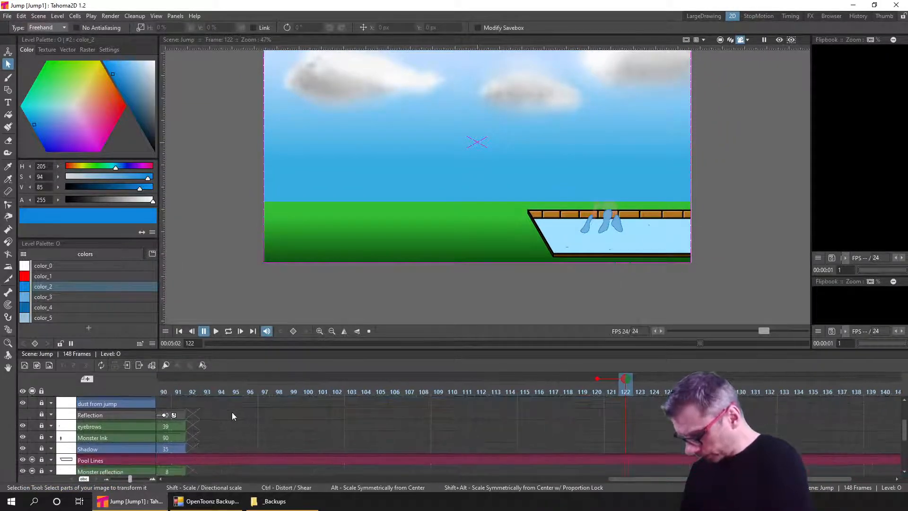
left_click(33, 434)
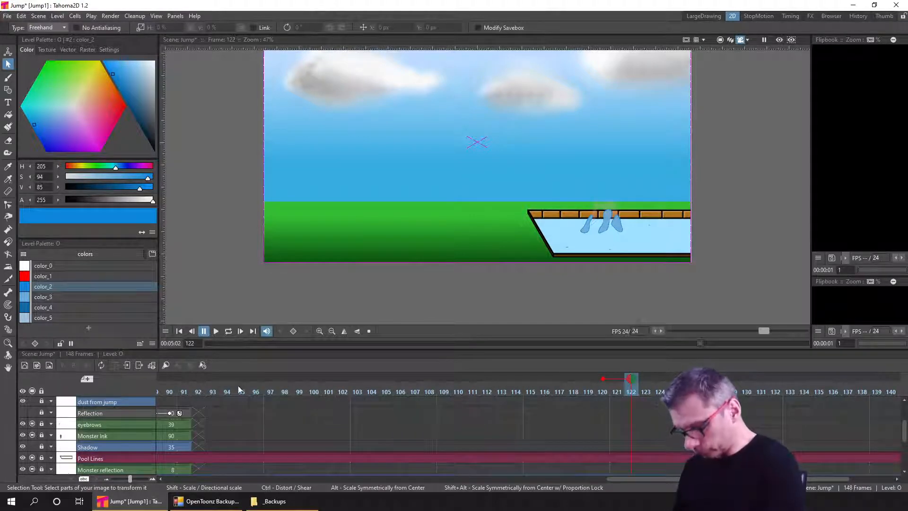
left_click(199, 385)
left_click_drag(259, 407, 558, 436)
left_click(299, 383)
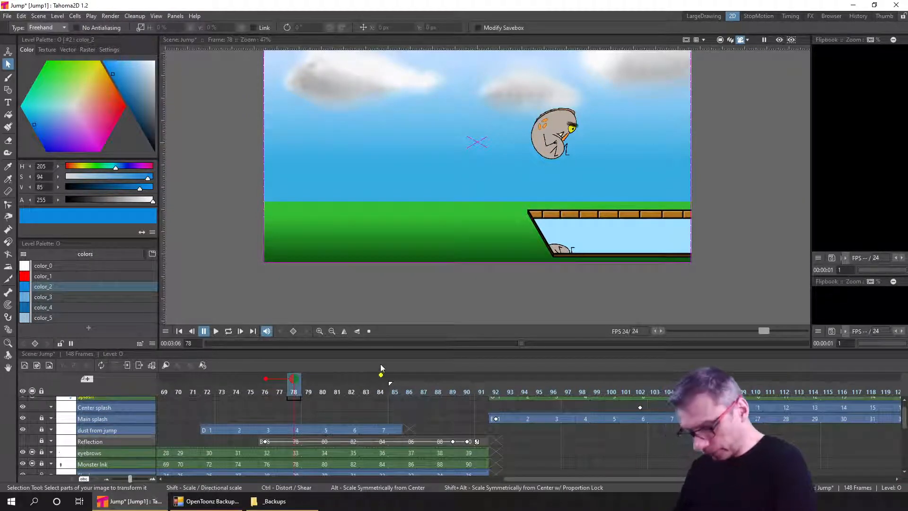
Move the Reflection, Main splash and Center splash layers down the timeline stack, between BG and Background
left_click_drag(386, 348, 408, 184)
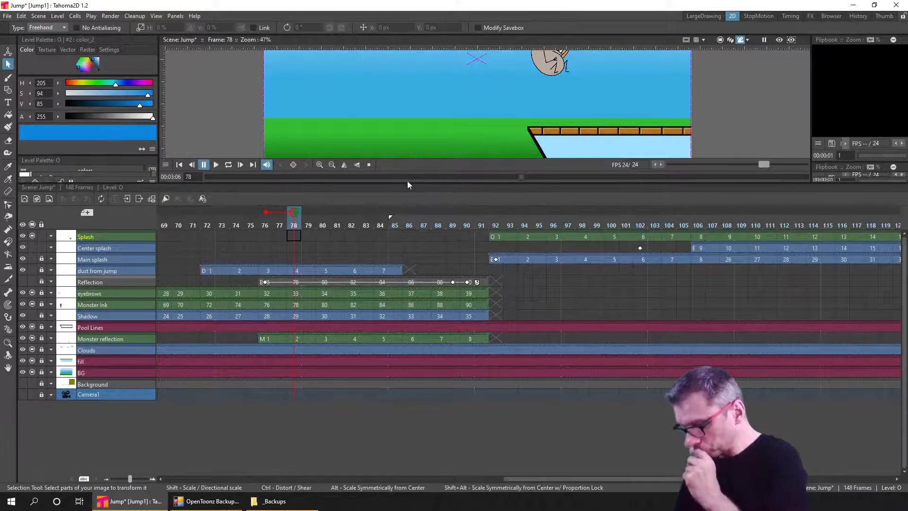
left_click_drag(114, 276, 116, 373)
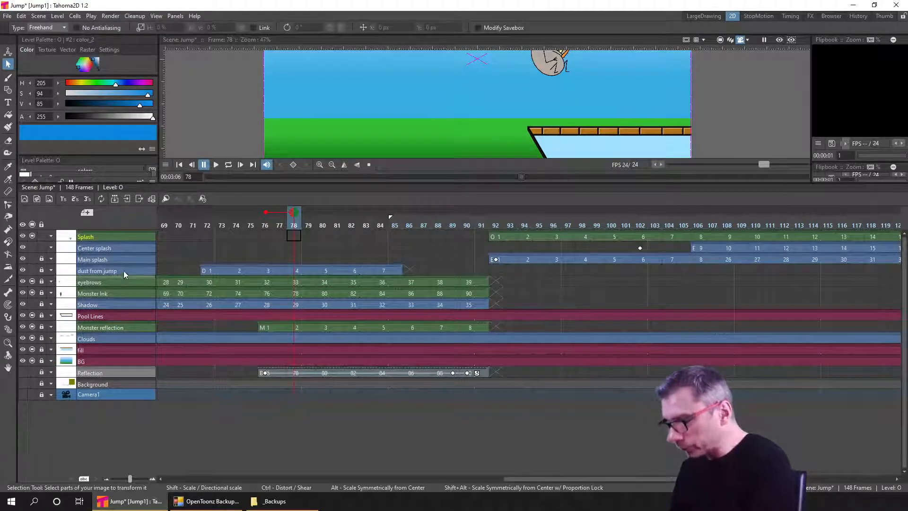
left_click_drag(107, 257, 115, 367)
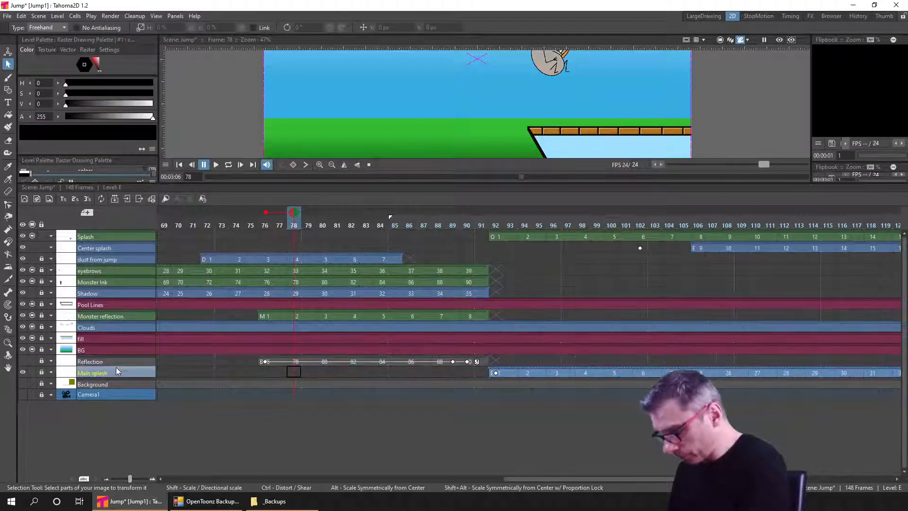
left_click_drag(113, 249, 112, 349)
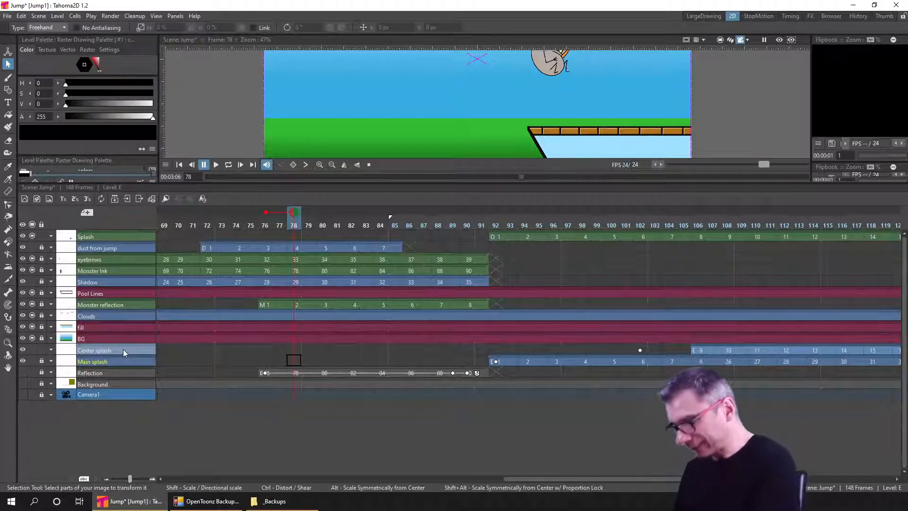
Fold the Center splash, Main splash, Reflection and Background layers out of sight in the timeline and save the scene
left_click_drag(123, 350, 118, 385)
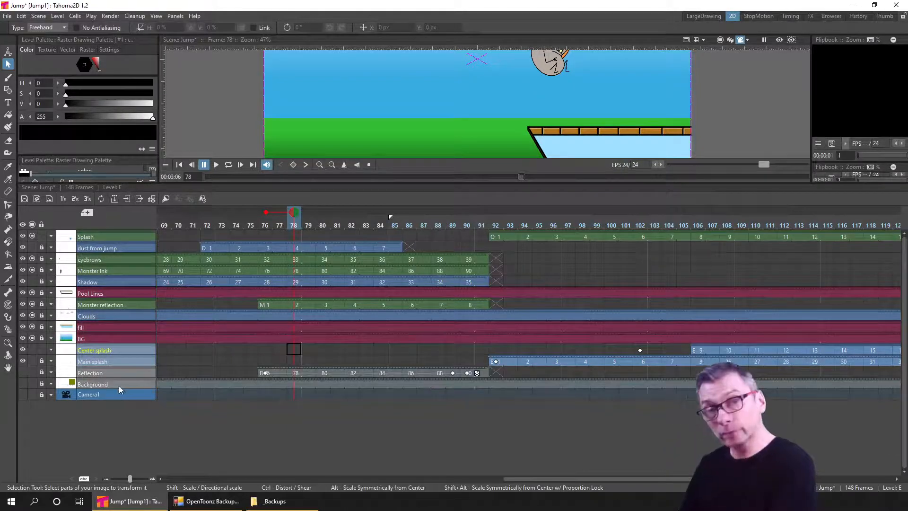
right_click(128, 372)
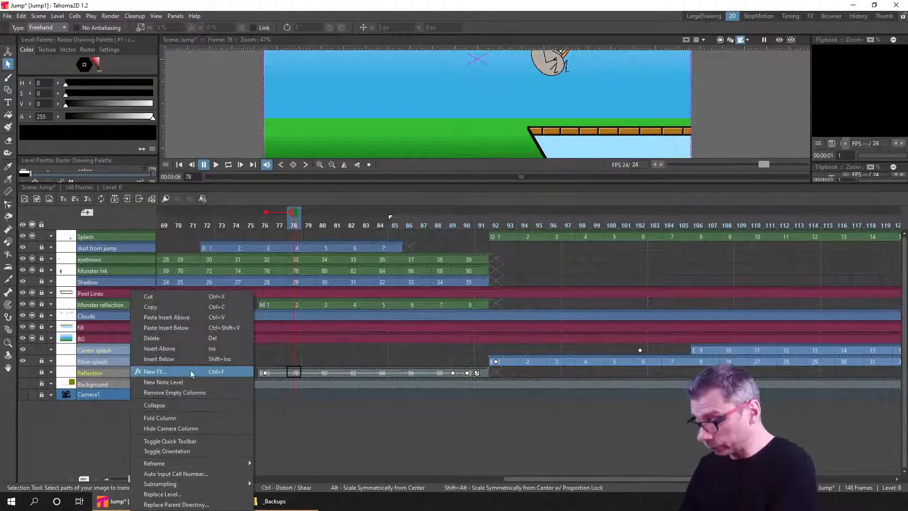
left_click(215, 417)
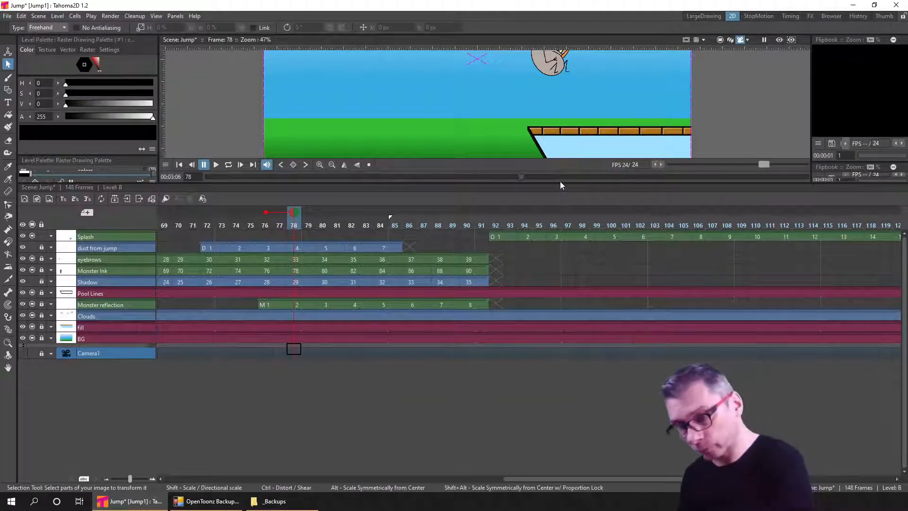
left_click_drag(560, 183, 550, 308)
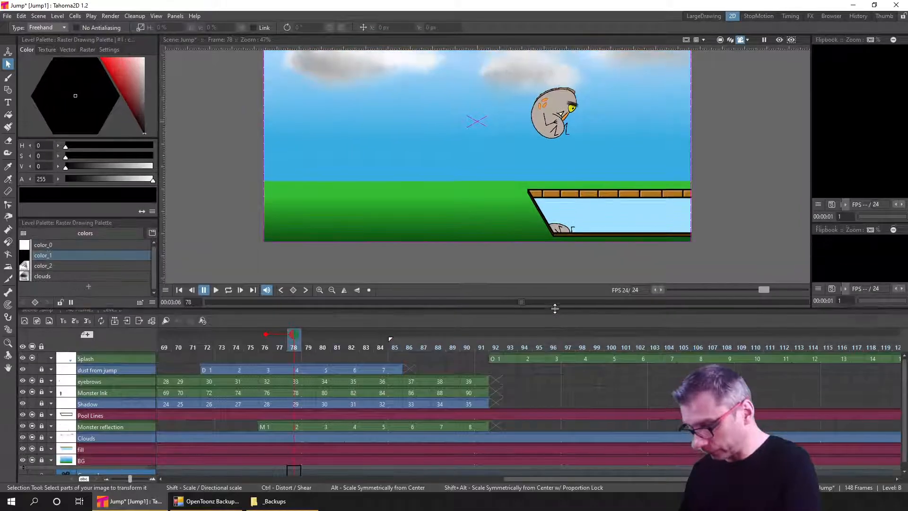
key("ctrl+s")
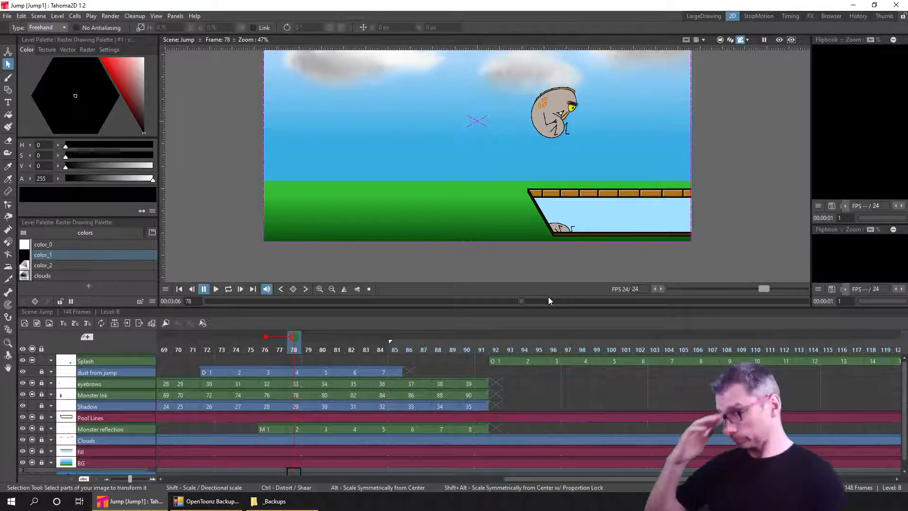
Set the playback start marker to frame 63, just before the monster crouches for the jump
left_click_drag(262, 351, 249, 352)
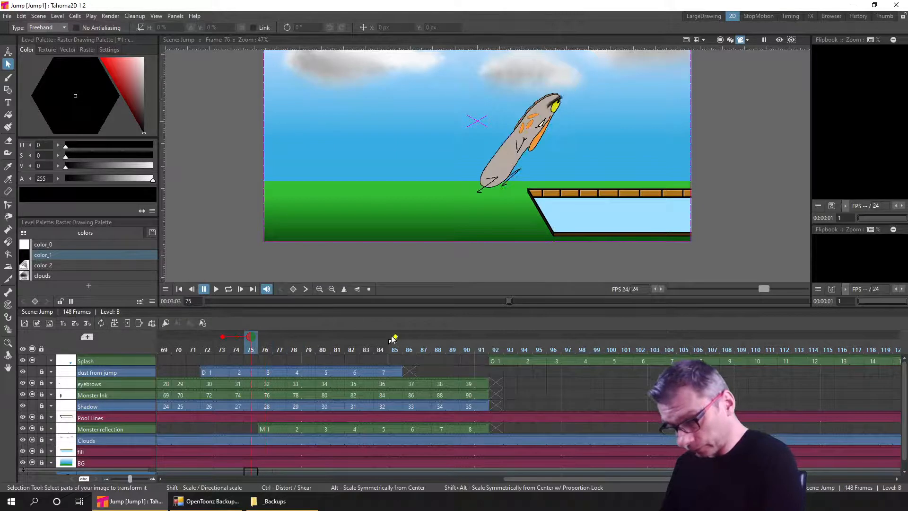
left_click_drag(391, 340, 178, 345)
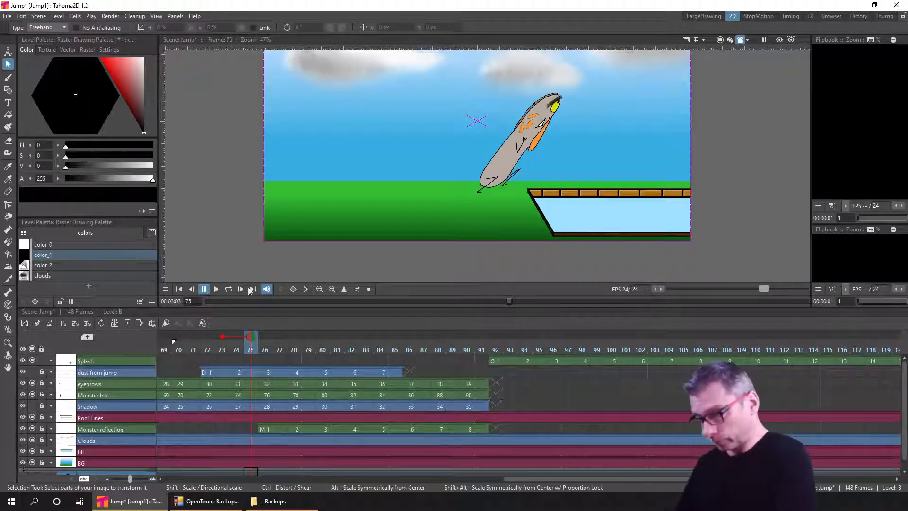
left_click(180, 290)
left_click_drag(270, 352, 490, 358)
left_click_drag(394, 342, 318, 354)
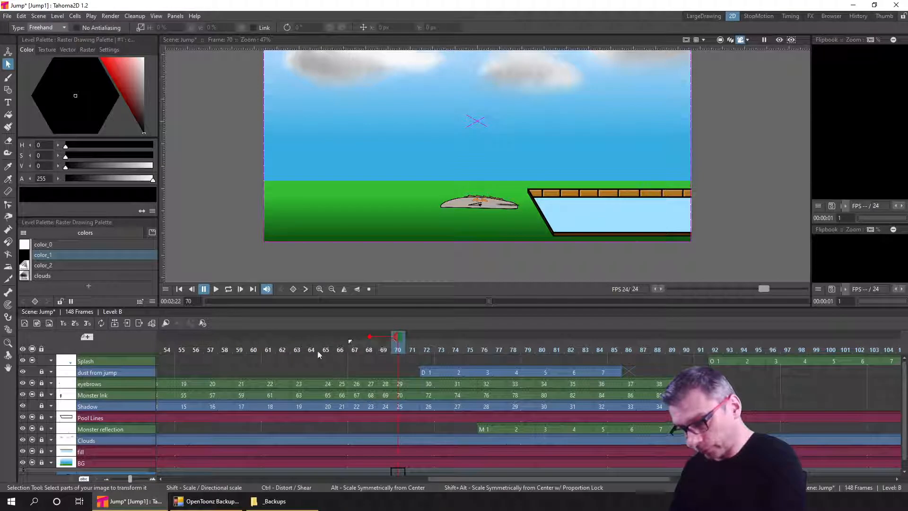
left_click(293, 352)
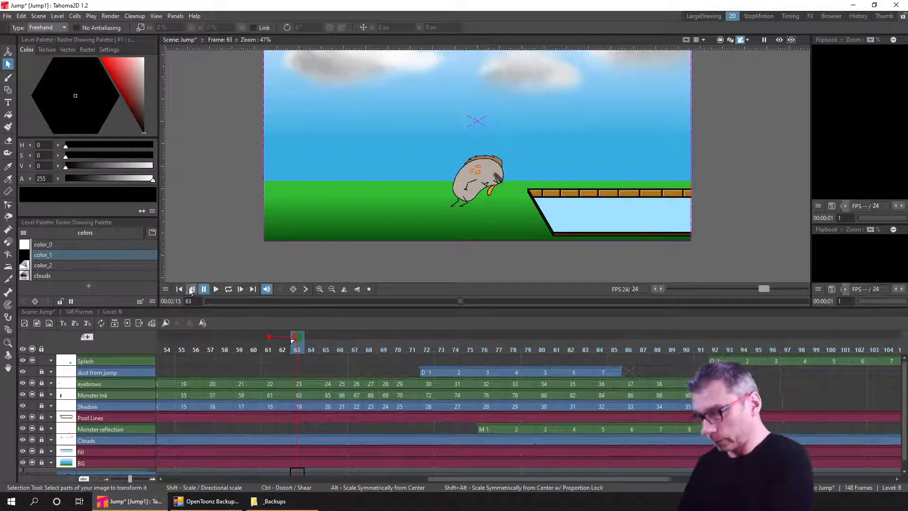
left_click_drag(541, 221, 529, 250)
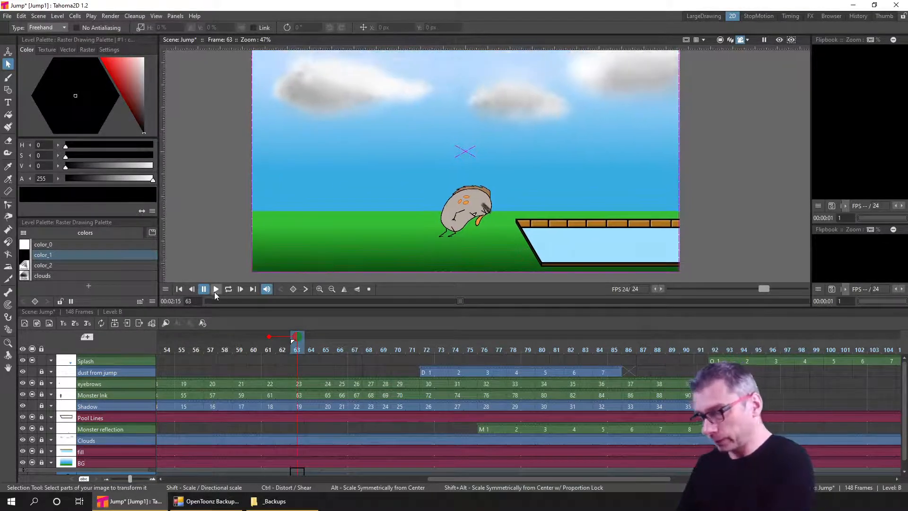
Play the jump and splash from frame 63 several times, then in a loop, to review the motion
left_click(215, 289)
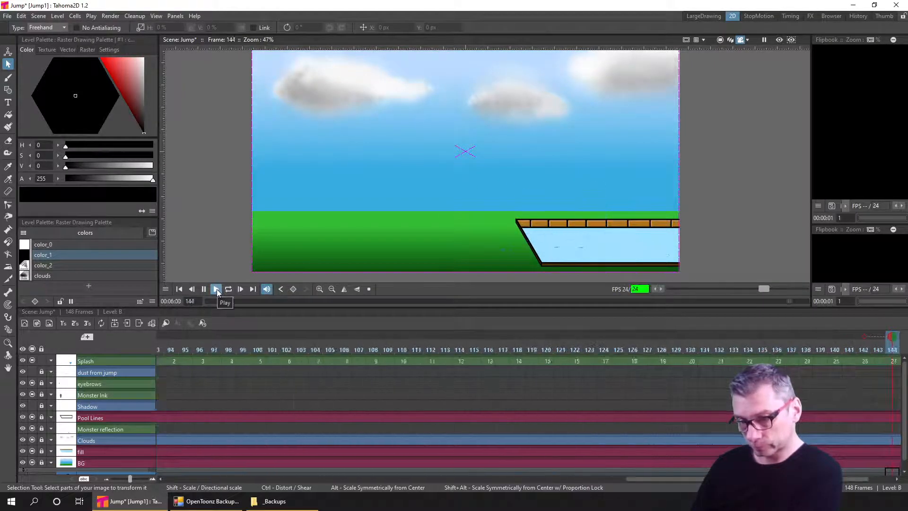
left_click(180, 289)
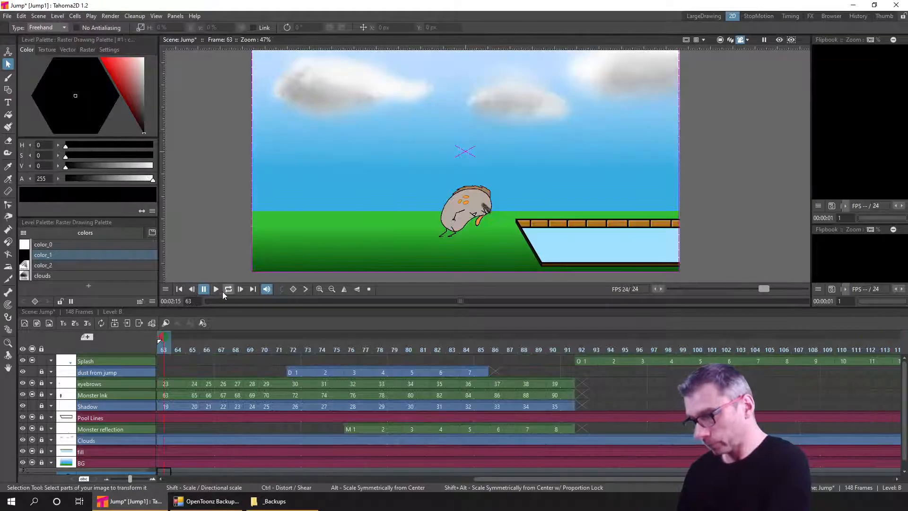
left_click(216, 290)
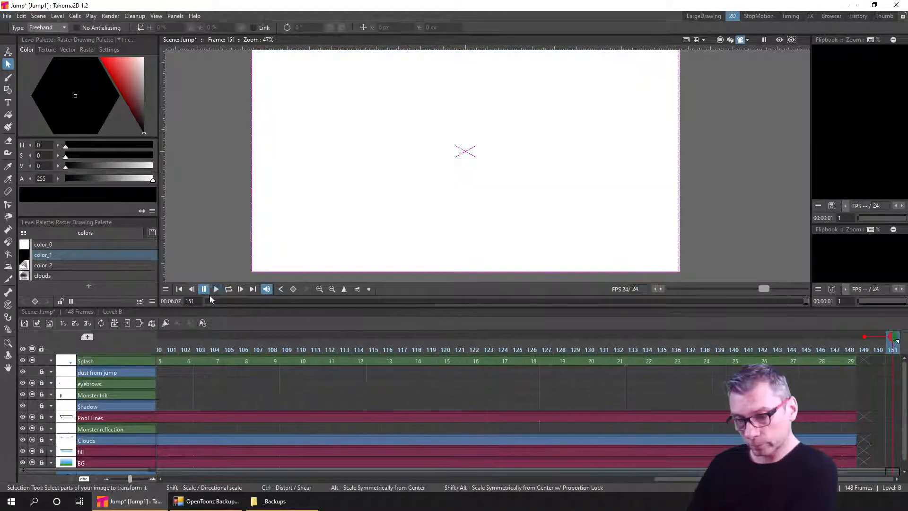
left_click(215, 289)
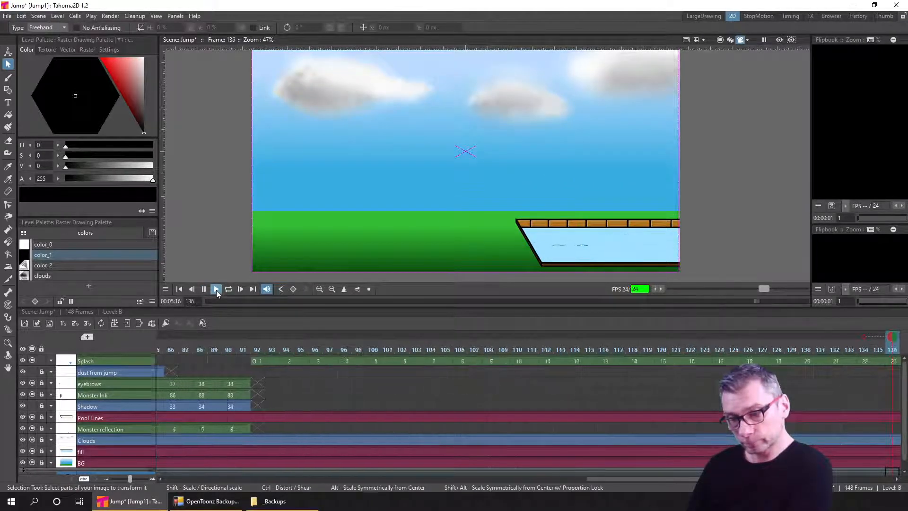
left_click(181, 290)
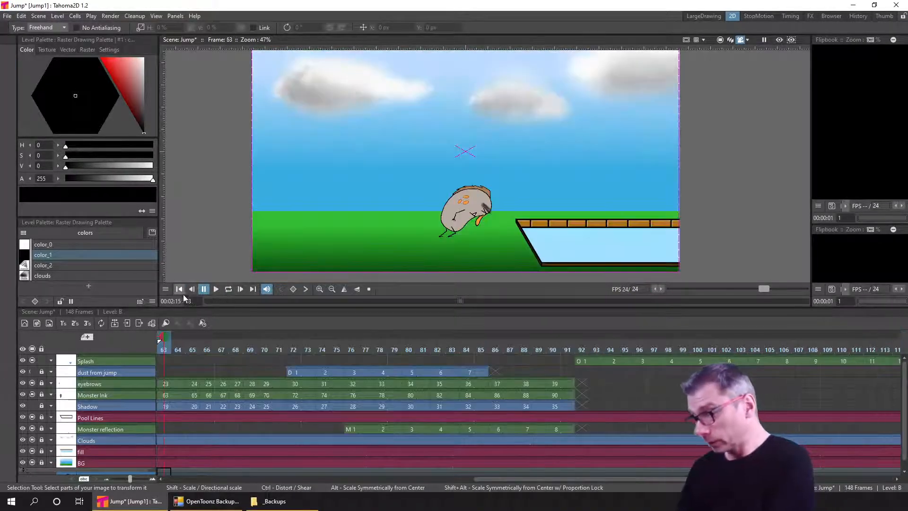
left_click(214, 289)
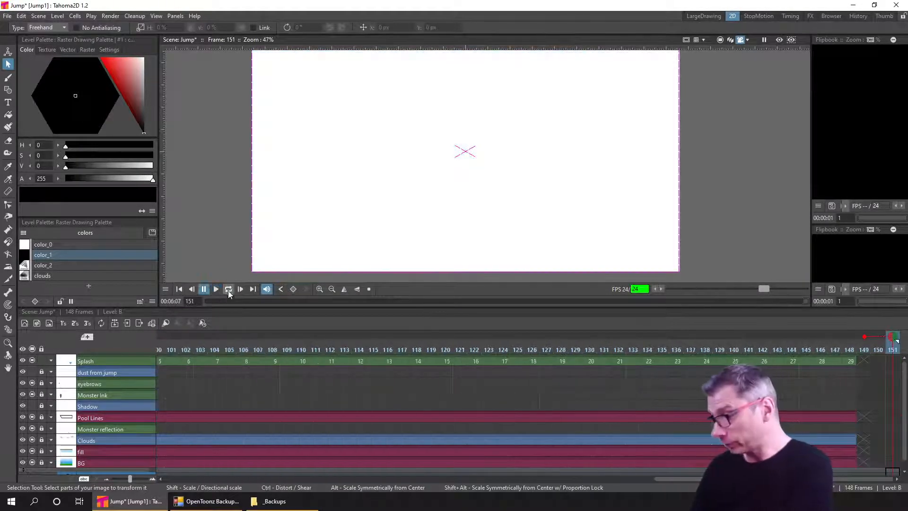
left_click(228, 289)
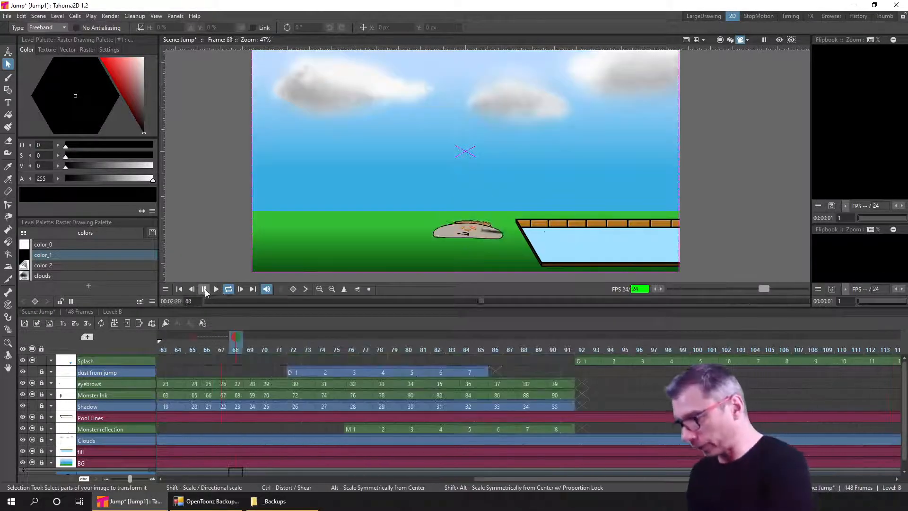
Return to the start of the marked range at frame 63 and save the scene
key("ctrl+s")
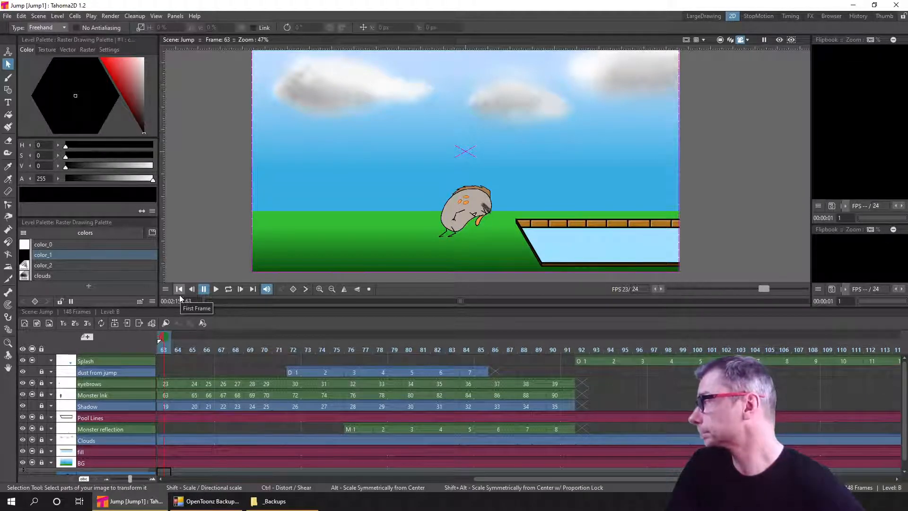
left_click_drag(572, 226, 566, 237)
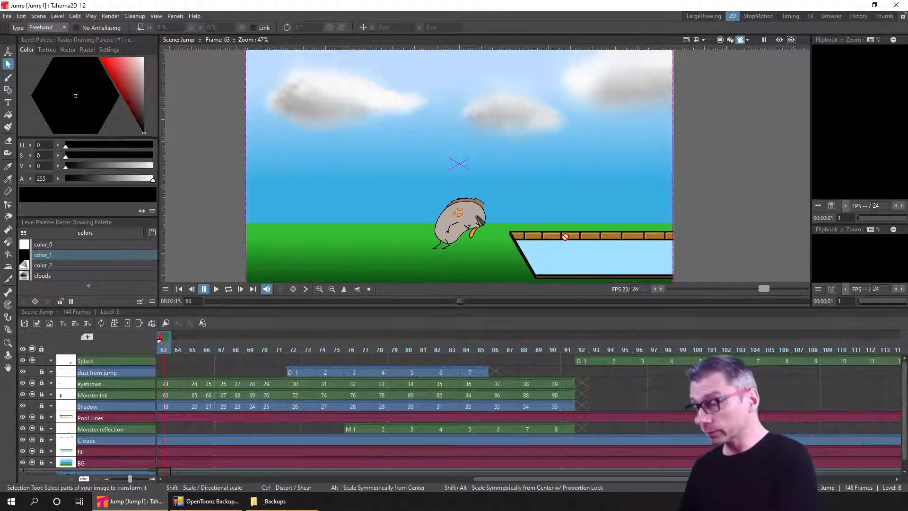
scroll(569, 233, "up", 2)
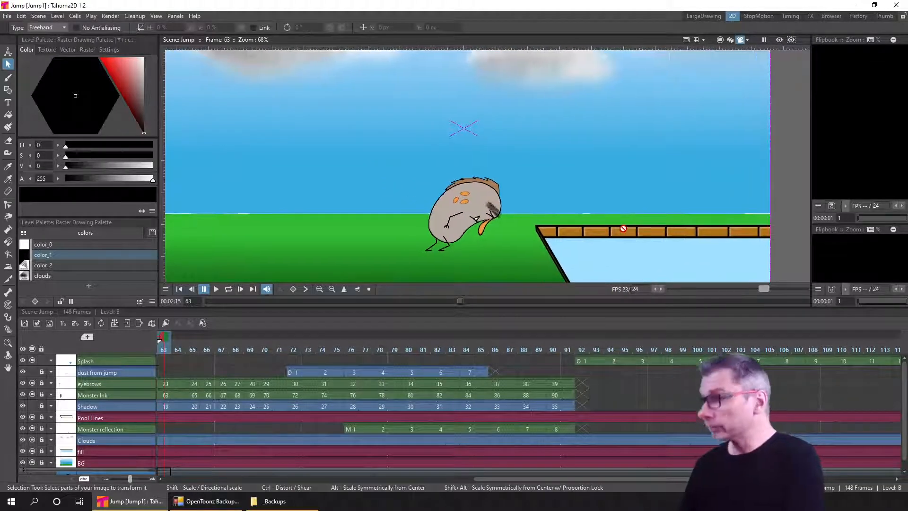
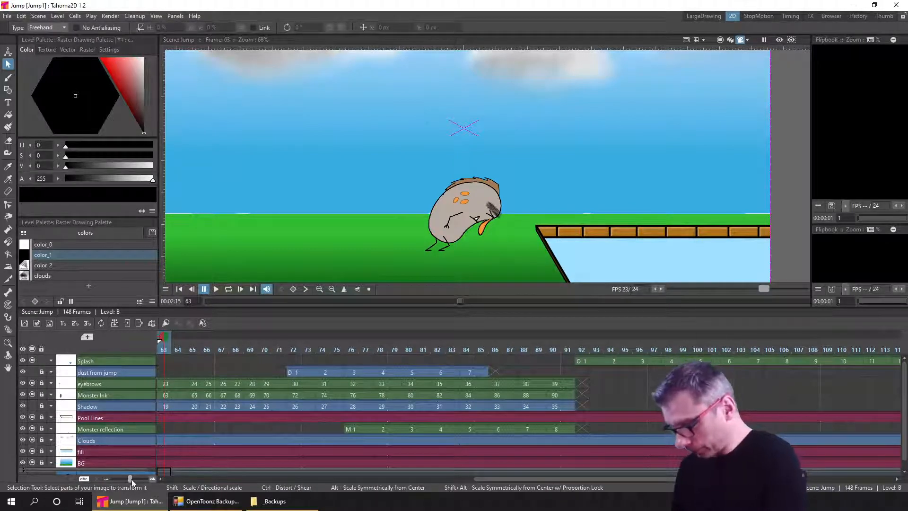
Set the playback range to the whole animation, with the start marker at frame 1 and the stop marker at frame 148
left_click_drag(132, 479, 73, 476)
left_click(285, 478)
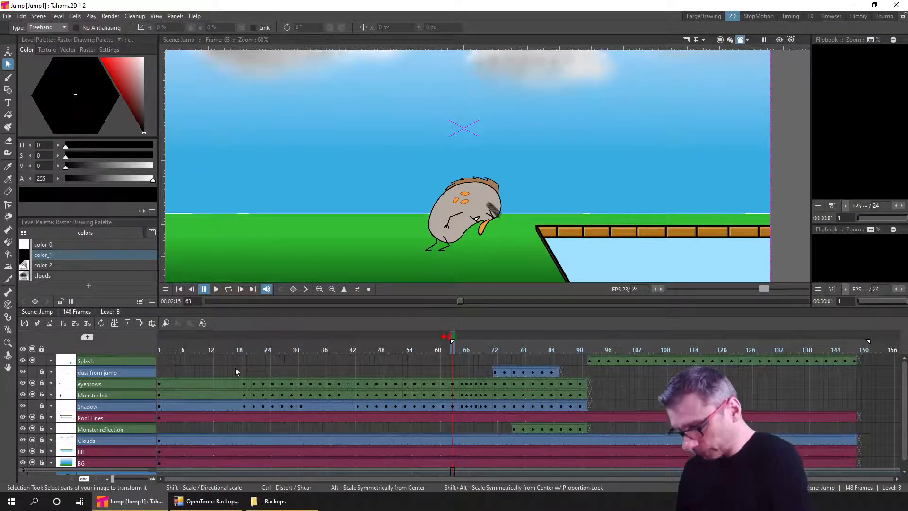
left_click(160, 348)
right_click(159, 333)
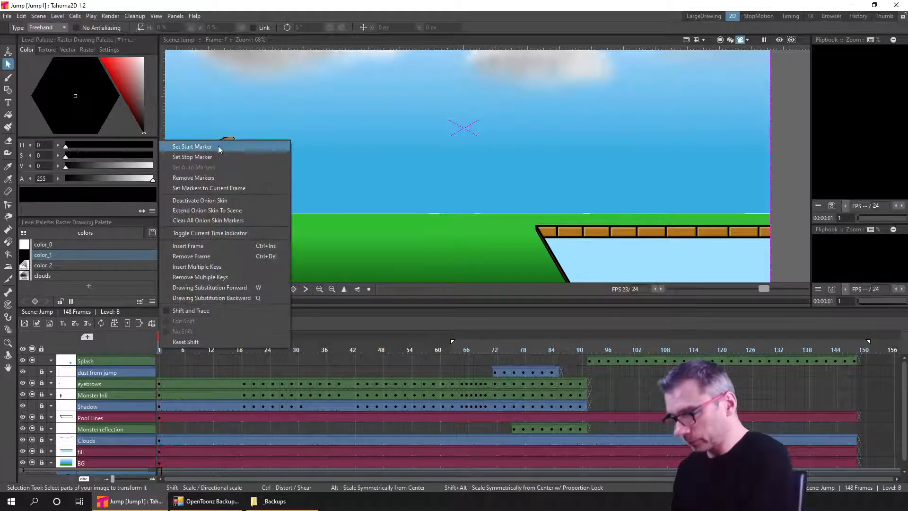
left_click(194, 146)
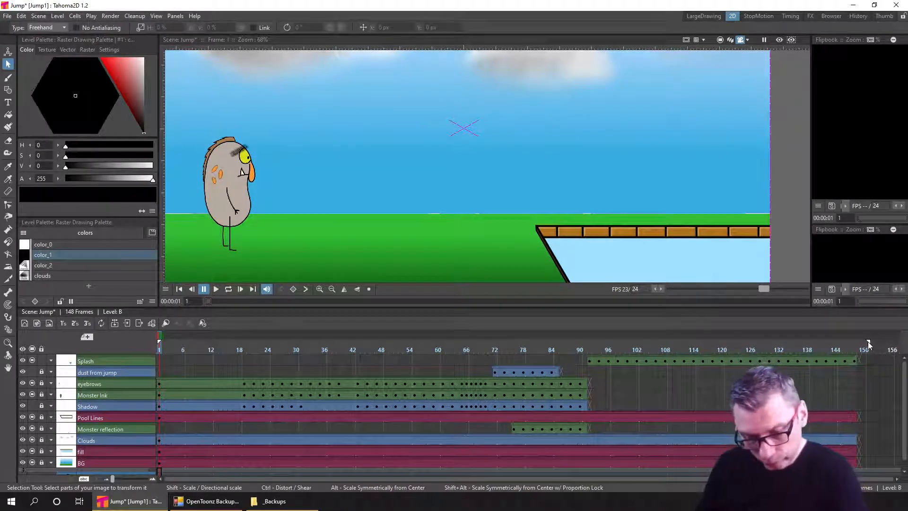
left_click_drag(868, 341, 854, 342)
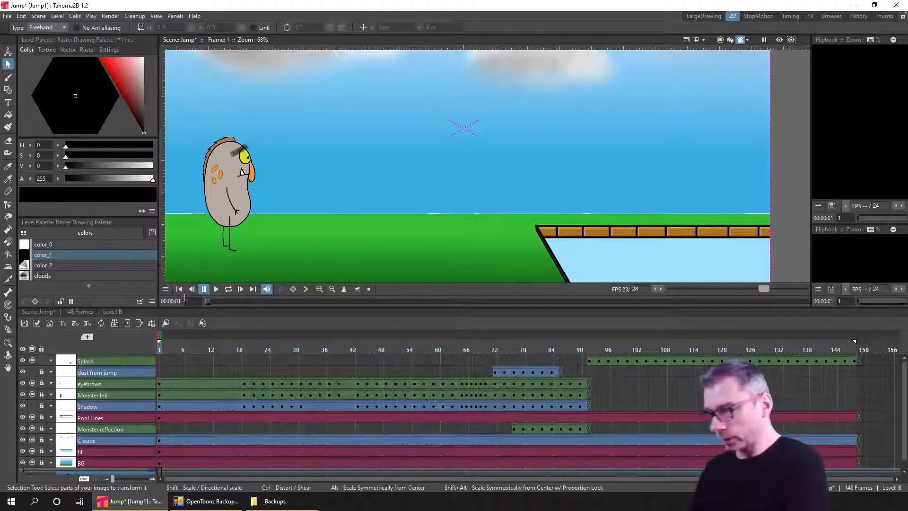
Save the scene and switch to the OpenToonz Backup Tool
right_click(474, 184)
left_click(319, 10)
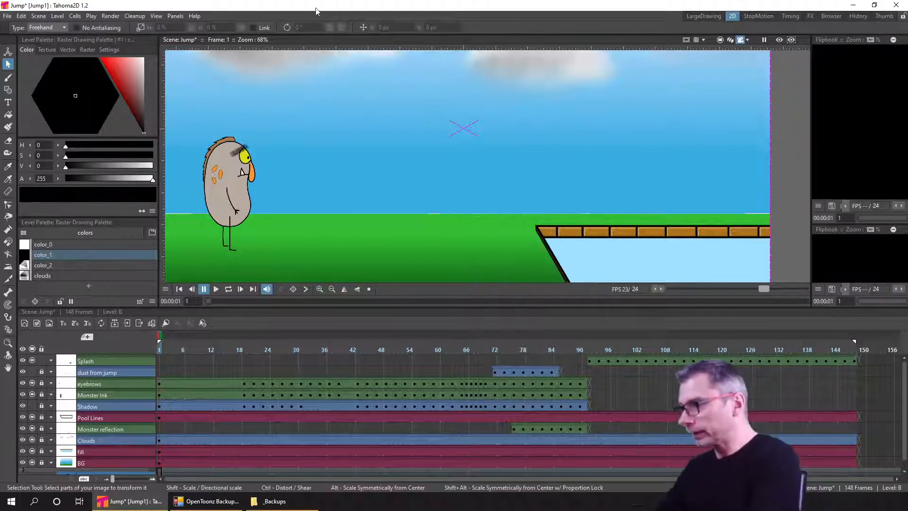
key("ctrl+s")
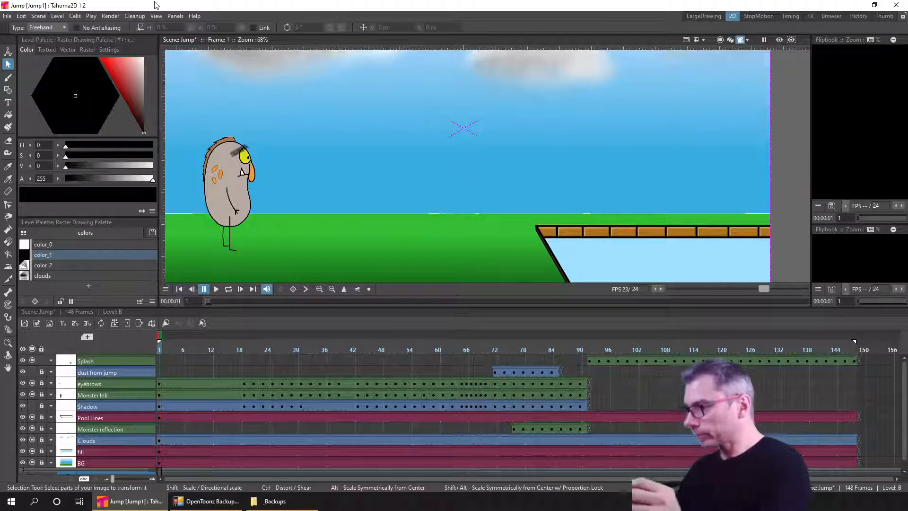
left_click(227, 502)
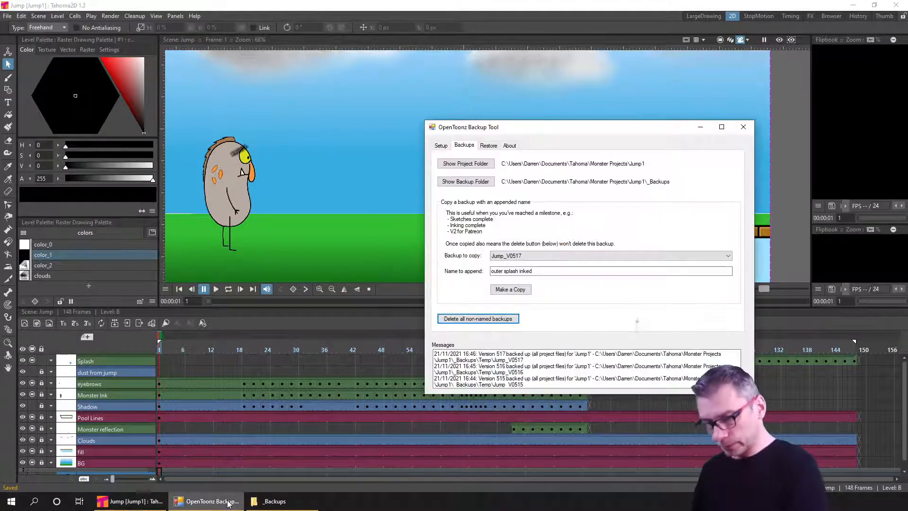
Make a named backup copy of Jump_V0518 with "all water complete" appended, and return to Tahoma2D
left_click(551, 272)
left_click_drag(551, 271, 439, 278)
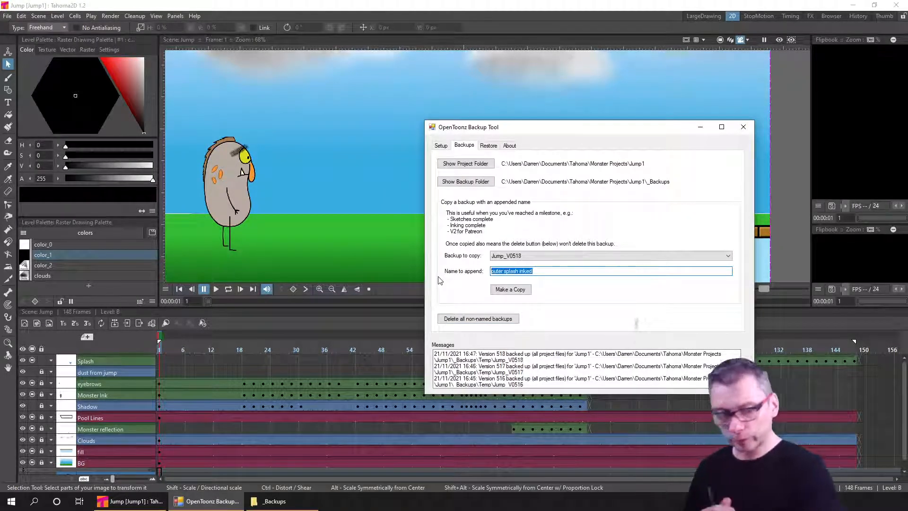
type("all ")
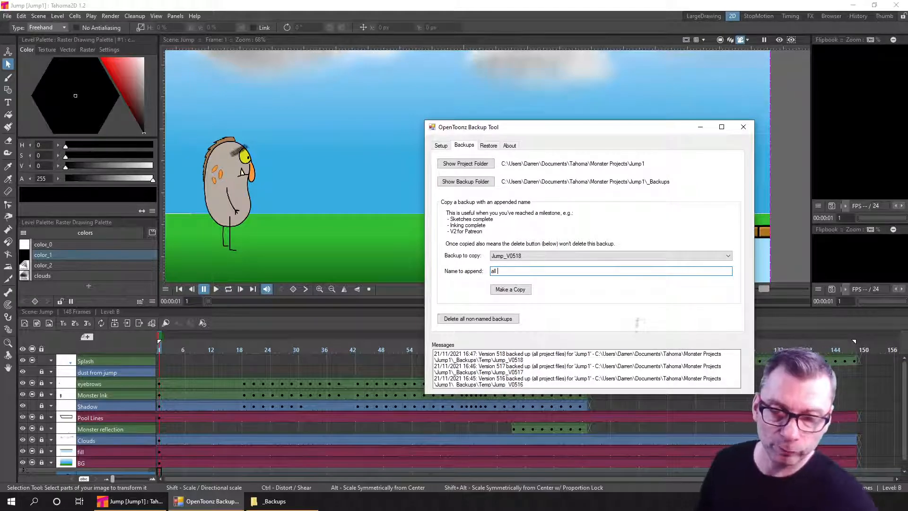
type("water c")
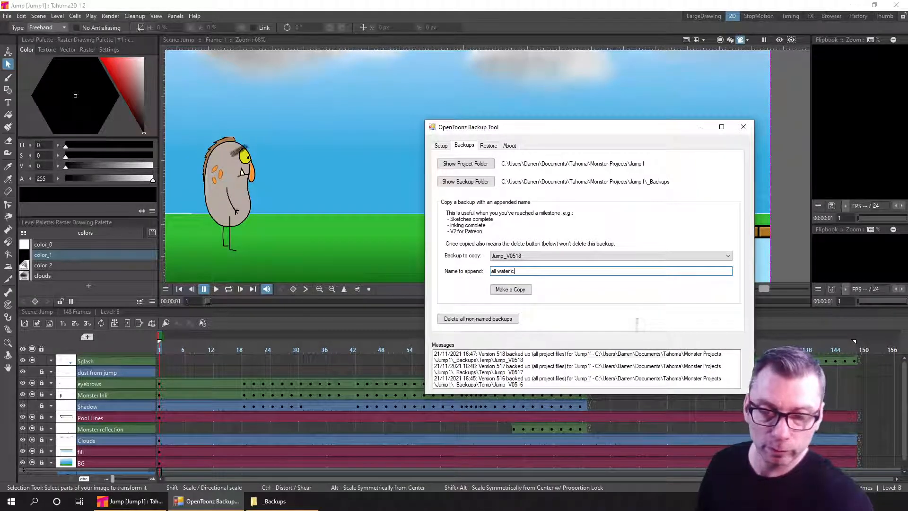
type("omplete")
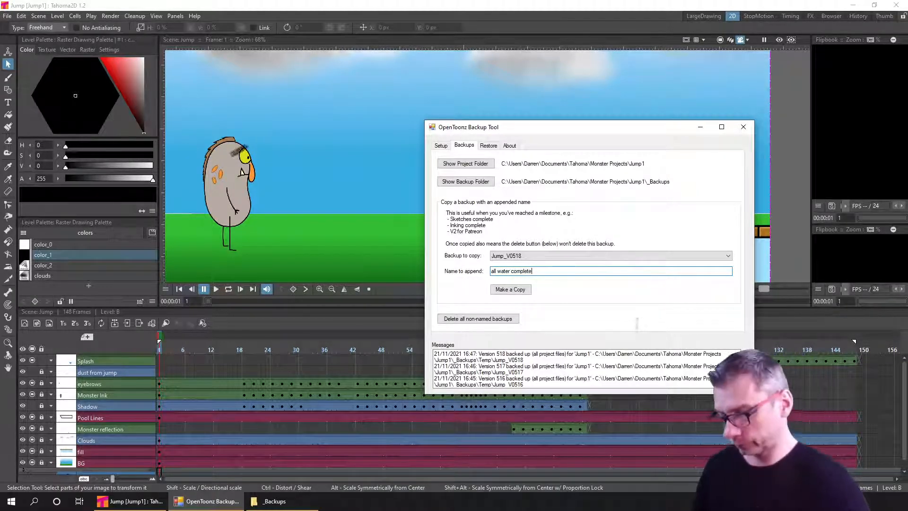
left_click(511, 288)
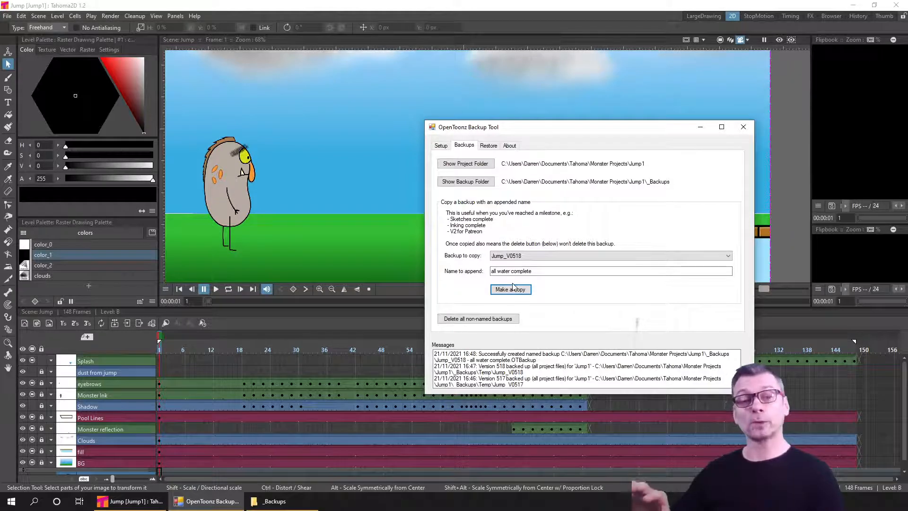
left_click(701, 127)
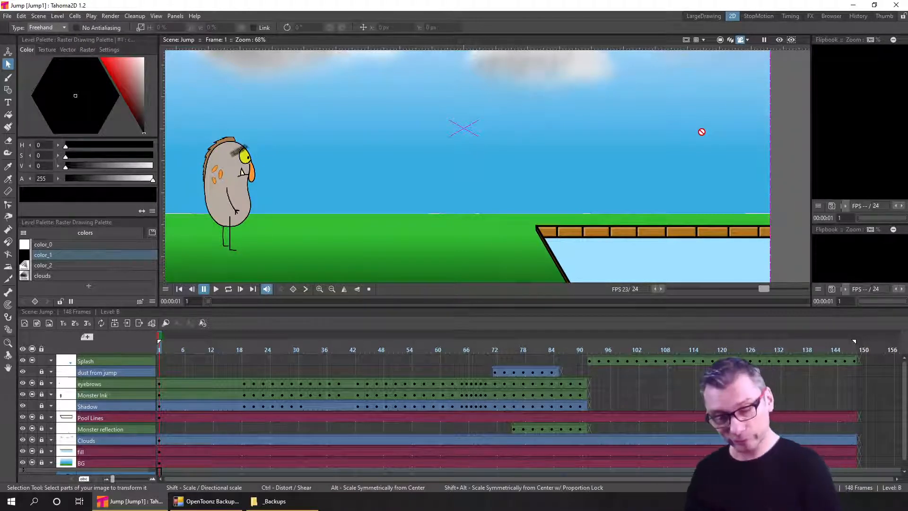
Render a preview of frames 1 to 148 with a shrink of 2, play it in a loop, and close the preview
left_click(111, 16)
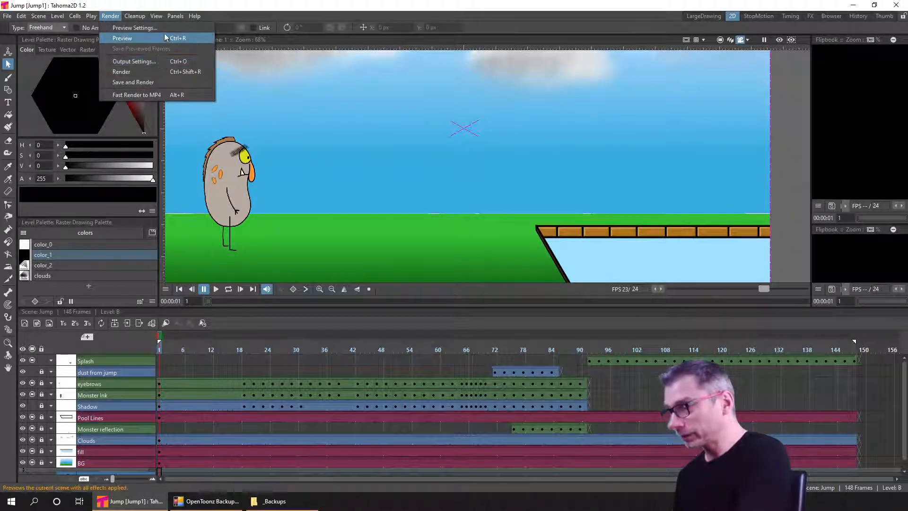
left_click(163, 34)
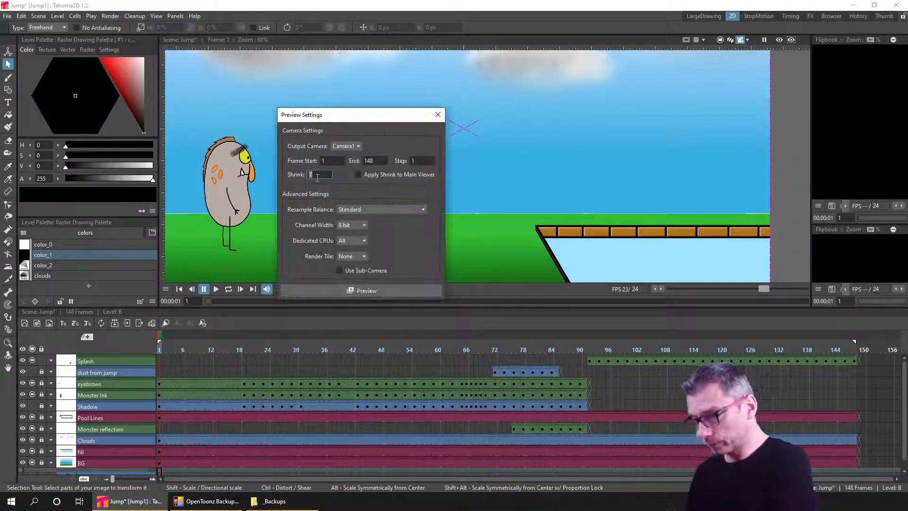
left_click(366, 292)
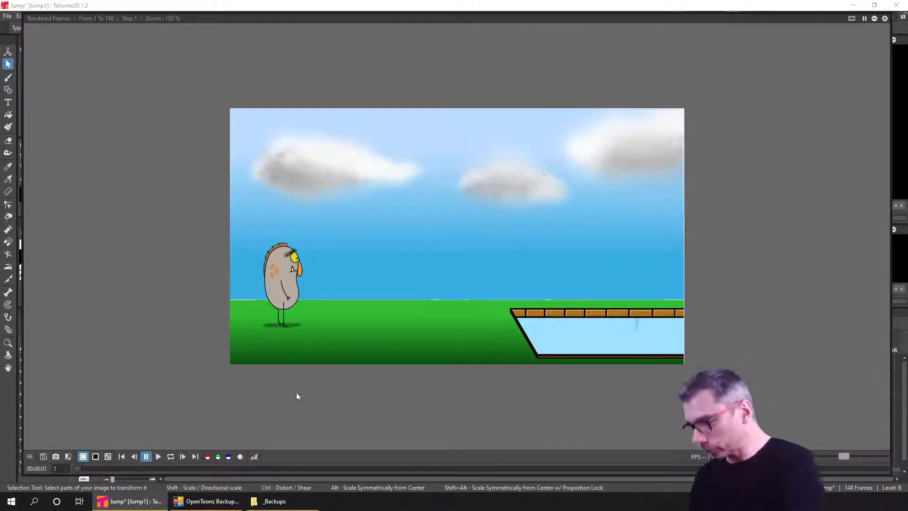
left_click(163, 457)
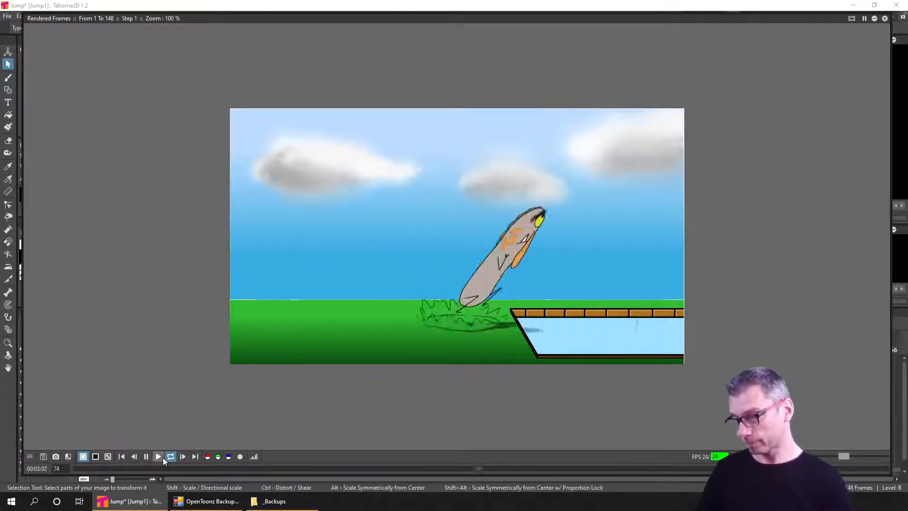
left_click(146, 457)
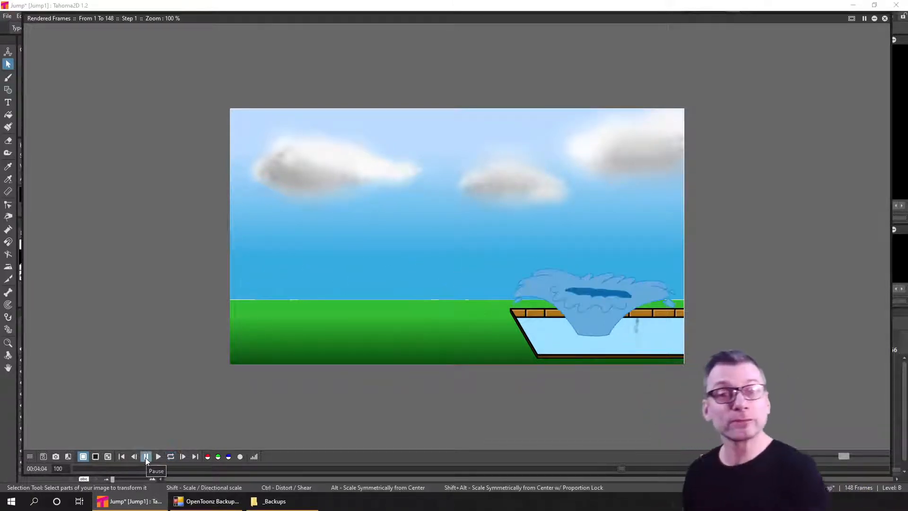
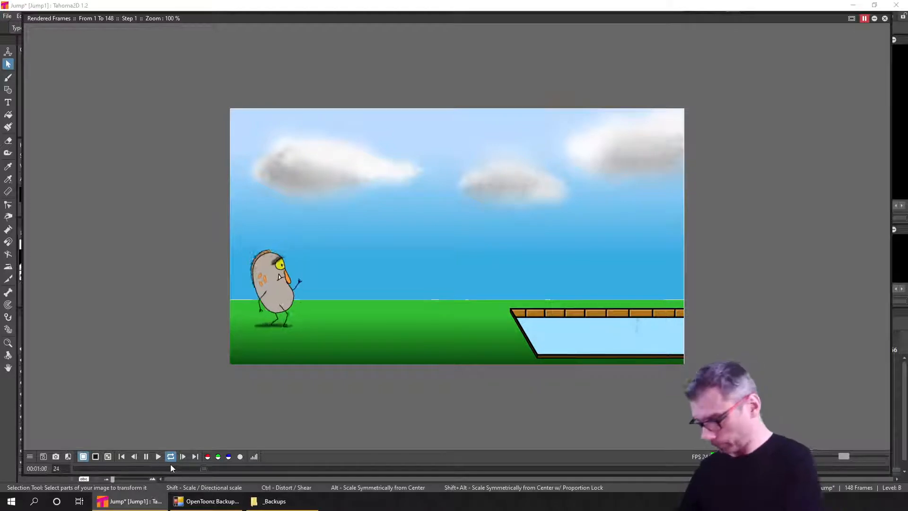
left_click(146, 456)
left_click(884, 18)
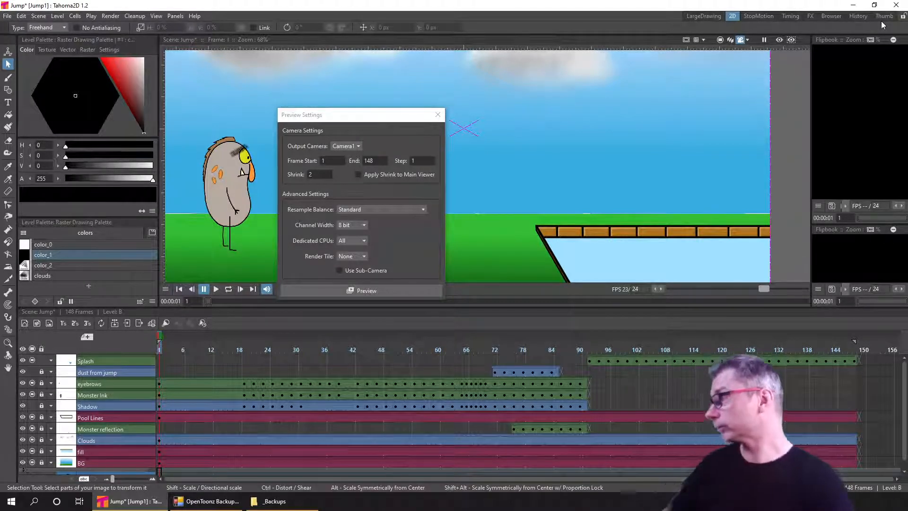
left_click(433, 115)
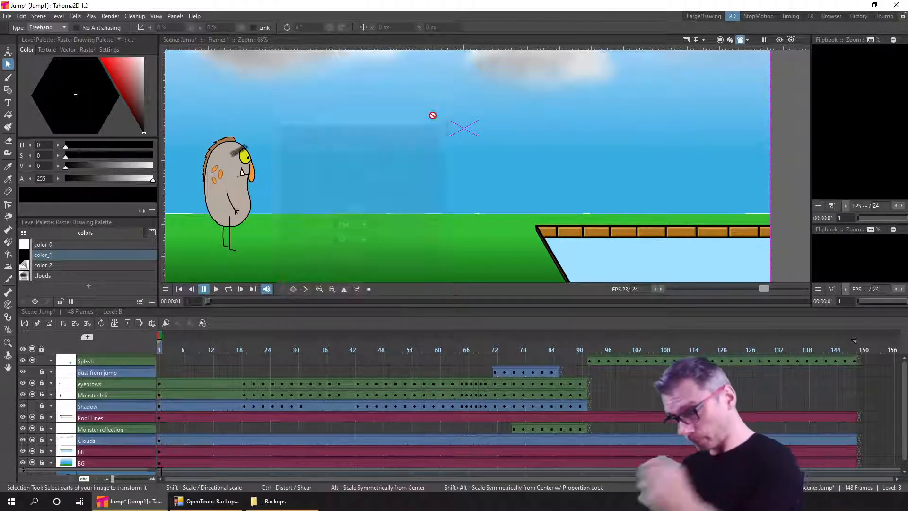
Scrub through the splash frames on the timeline to review the finished water drawings
left_click(638, 347)
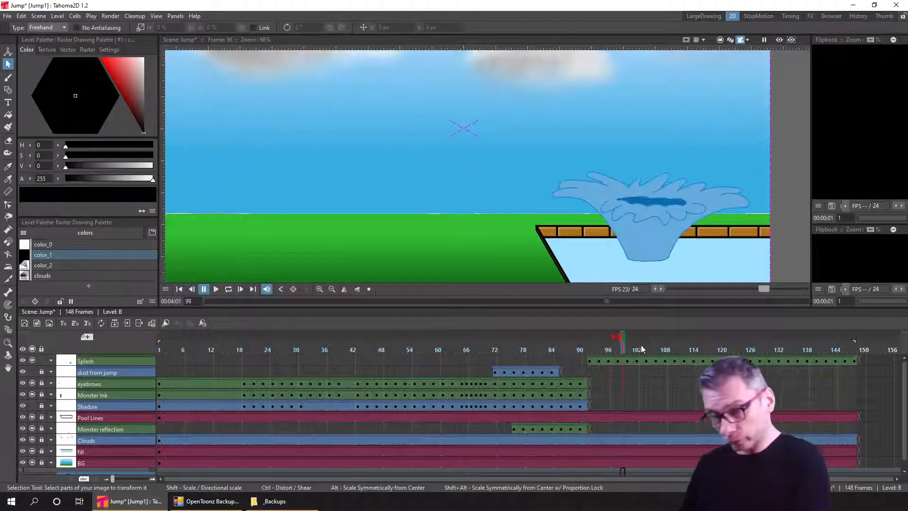
left_click_drag(639, 350, 655, 345)
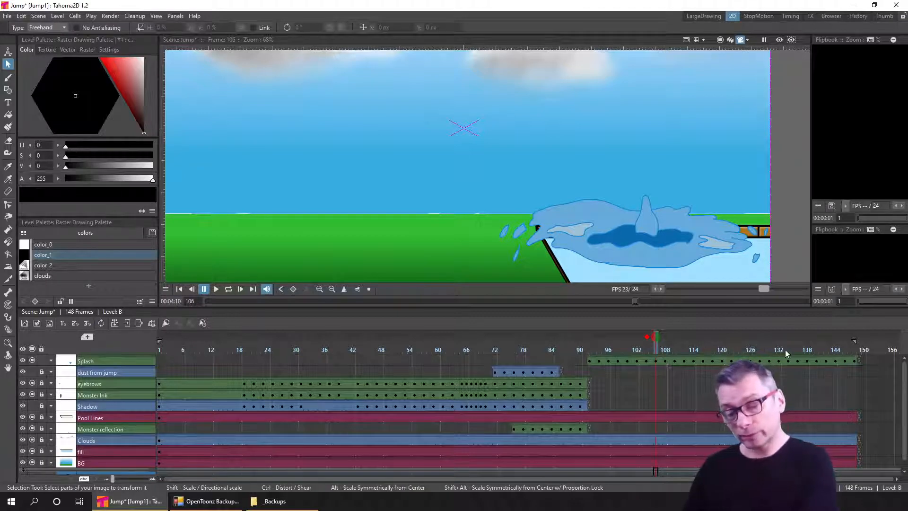
left_click(812, 349)
left_click_drag(776, 351, 692, 350)
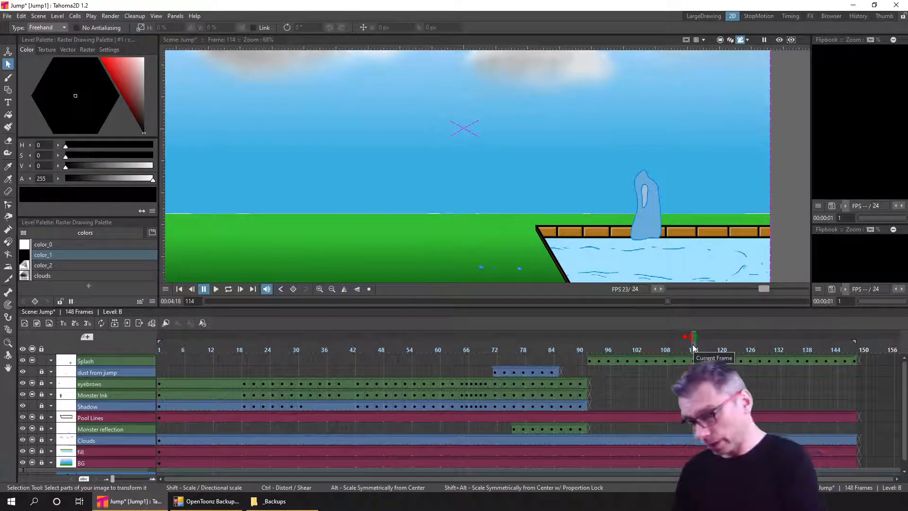
Show the "dust from jump" sketch layer and scrub through its drawings from frame 72 onward
left_click(495, 350)
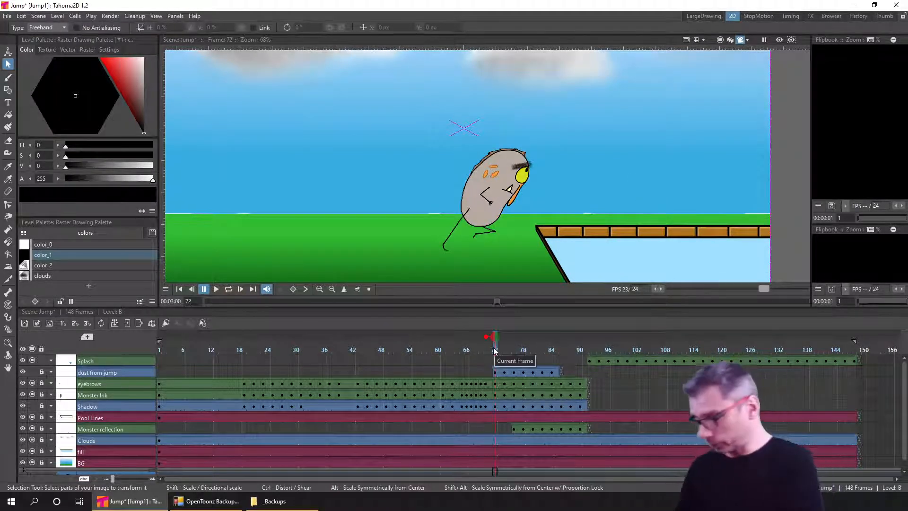
left_click_drag(113, 480, 130, 477)
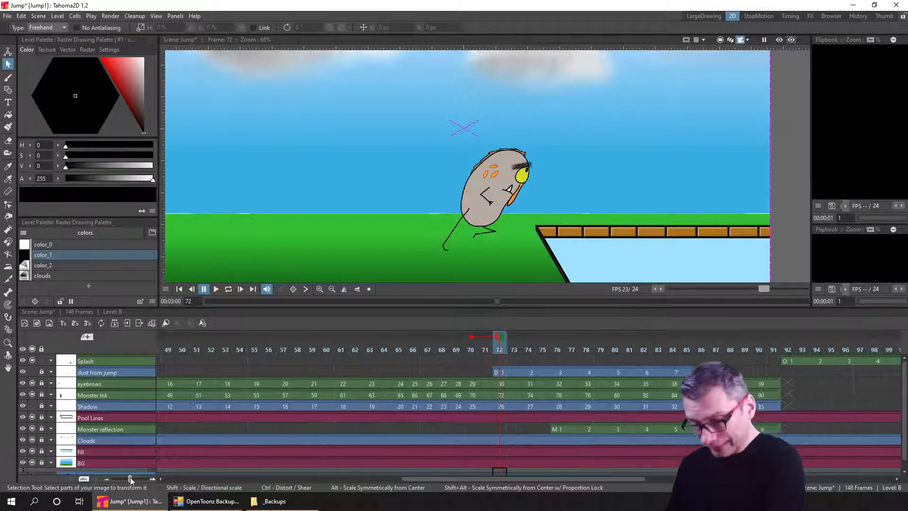
mouse_move(501, 347)
left_mouse_down()
mouse_move(594, 340)
mouse_move(583, 342)
left_mouse_up()
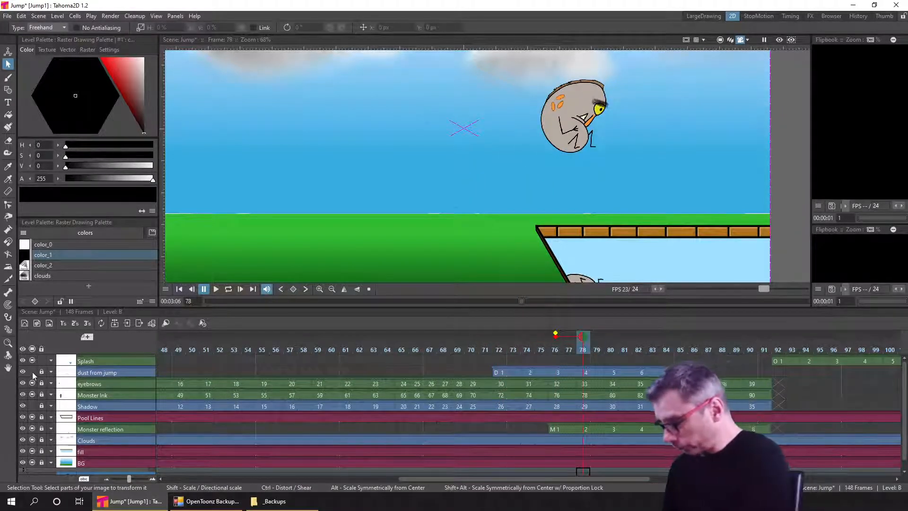
left_click(499, 349)
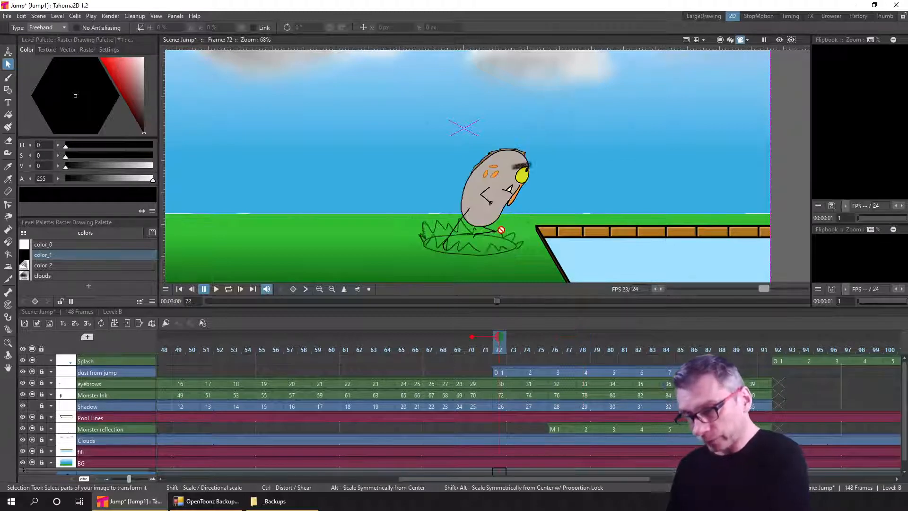
left_click_drag(500, 348, 591, 346)
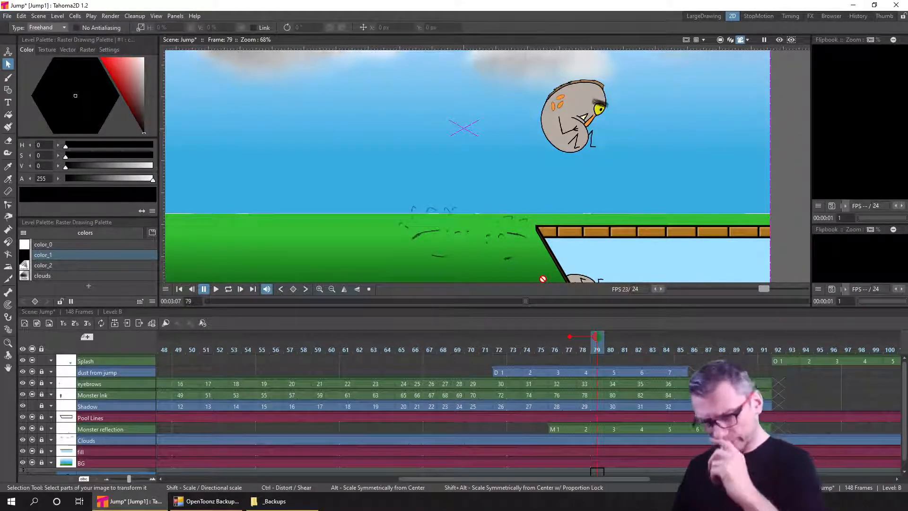
left_click(499, 350)
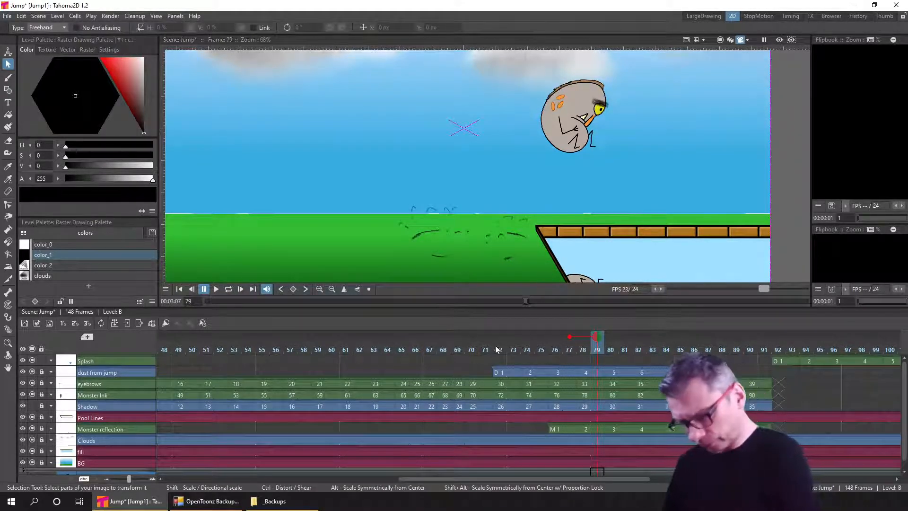
Create a 1920 by 1080 px Smart Raster level at frame 72, above the dust sketch, and name its column "dust"
left_click(498, 372)
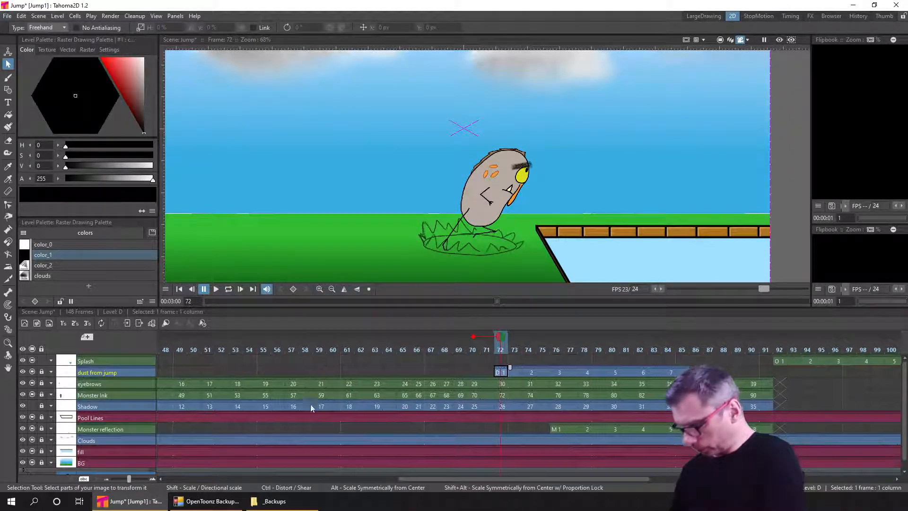
left_click(37, 324)
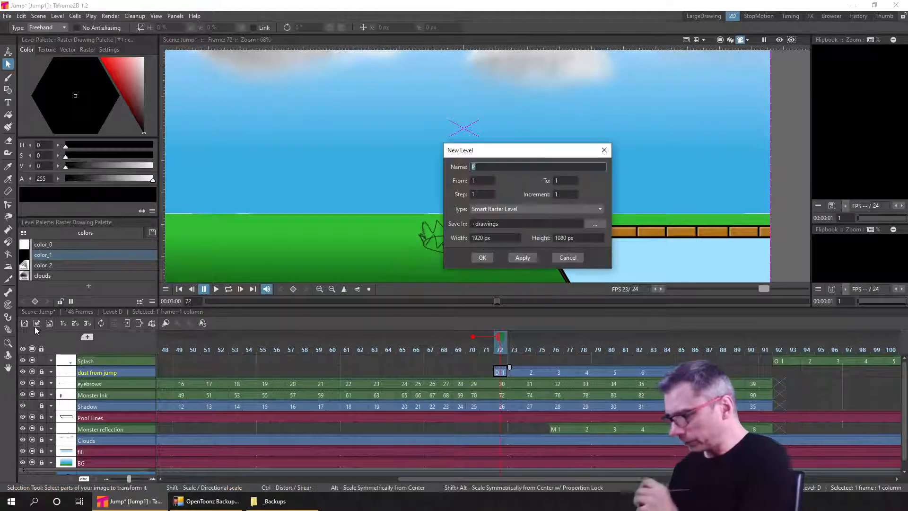
left_click(481, 257)
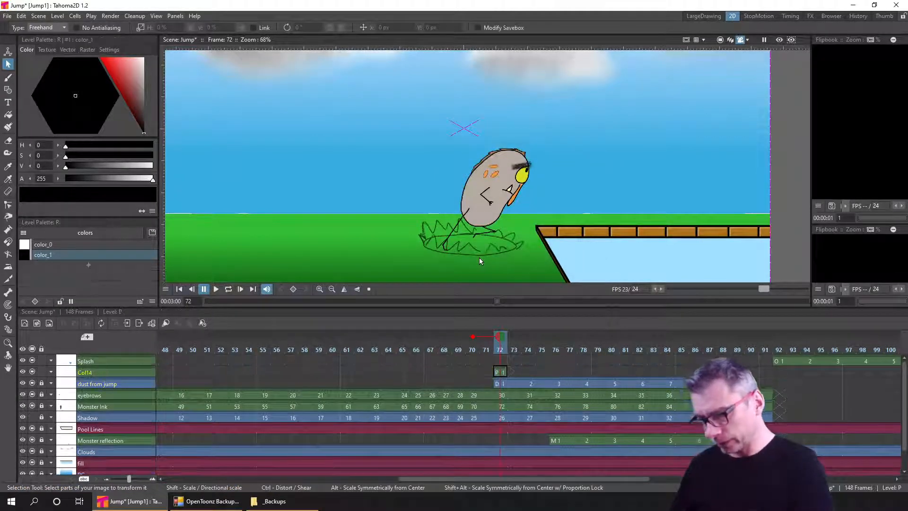
double_click(100, 372)
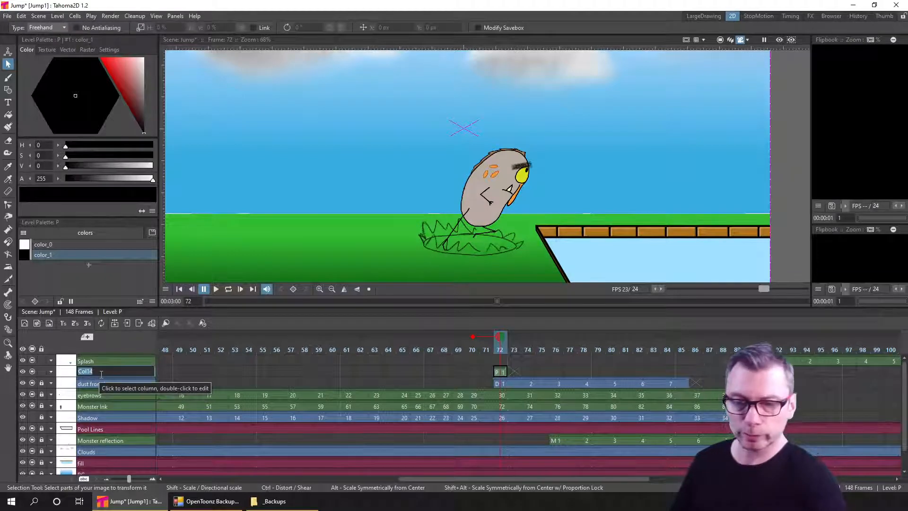
type("dust")
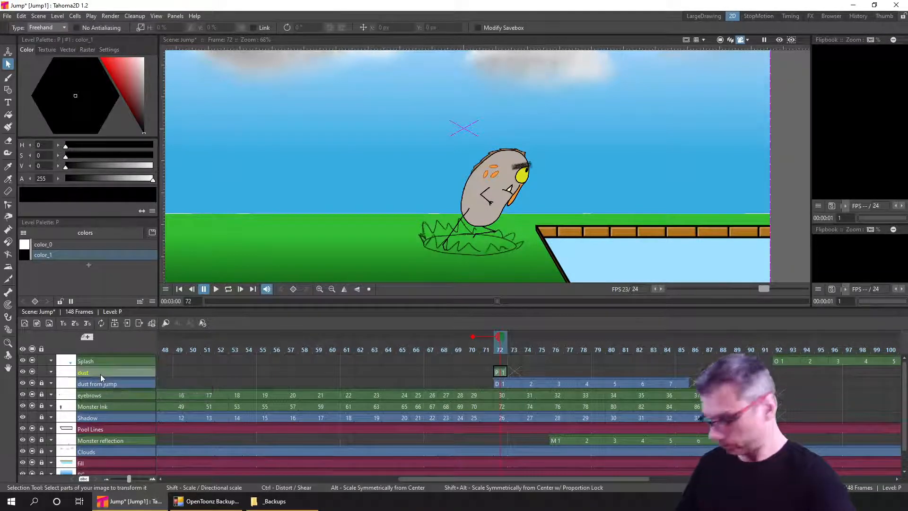
Get the Brush tool ready on frame 72 of the dust layer and save the scene
left_click(500, 373)
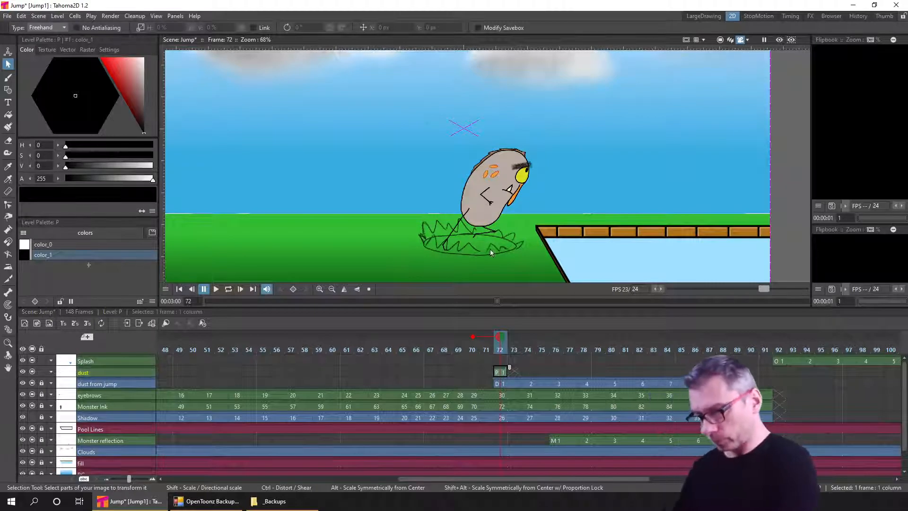
scroll(490, 249, "up", 3)
left_click_drag(510, 307, 510, 344)
left_click(8, 78)
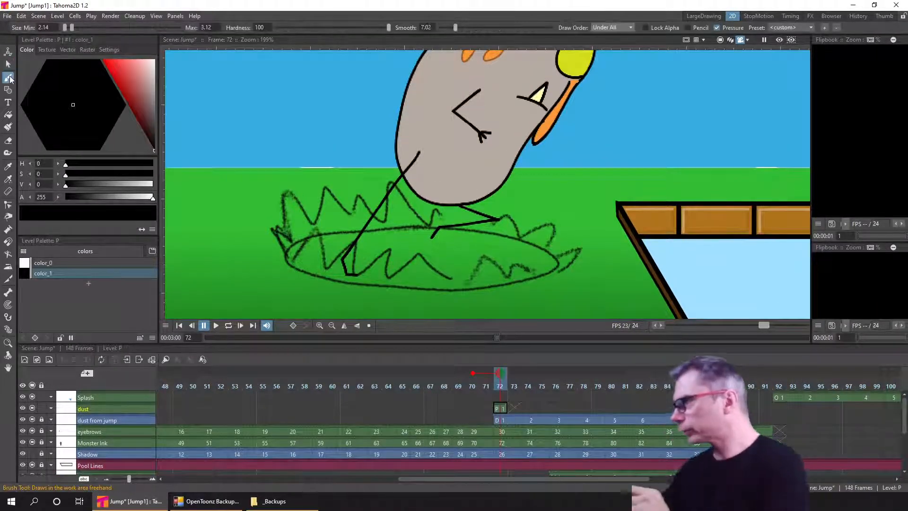
key("ctrl+s")
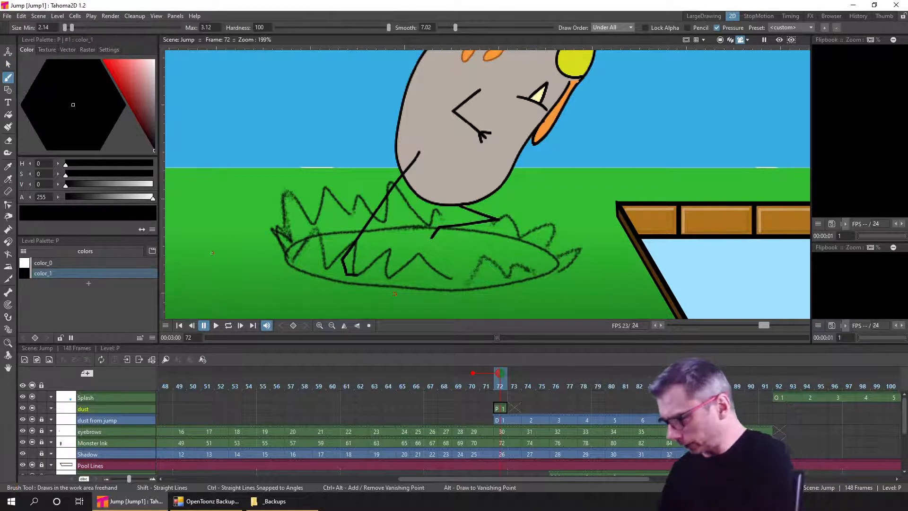
Add a new colour to the dust level's palette, setting color_1 to pure red and color_2 to dark grey with value 31
left_click(88, 283)
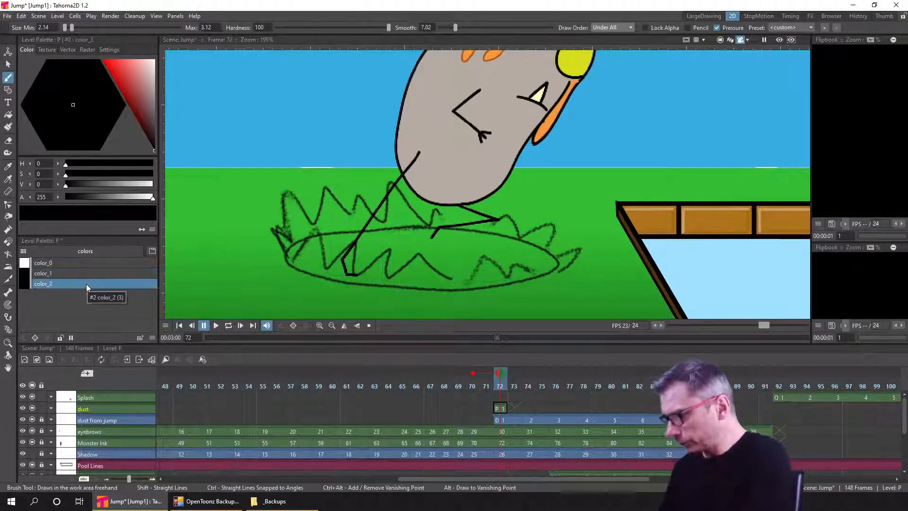
left_click_drag(129, 80, 80, 40)
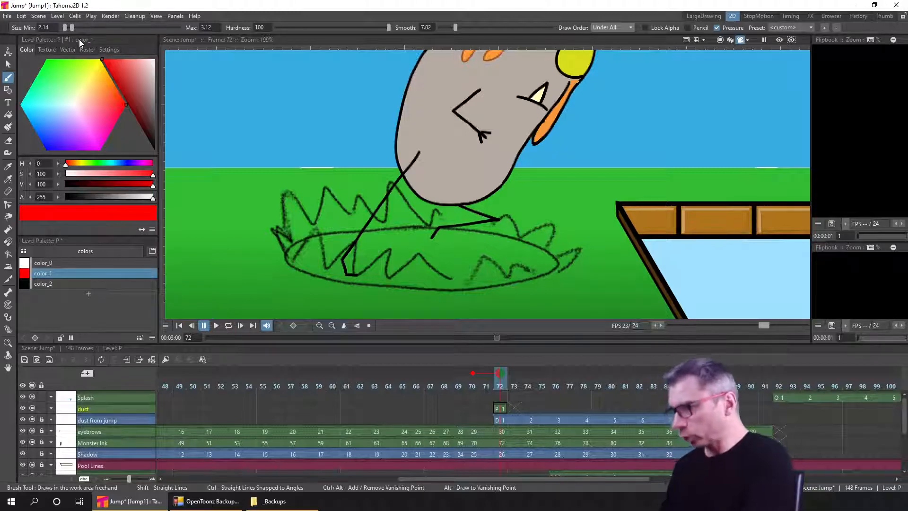
left_click(93, 283)
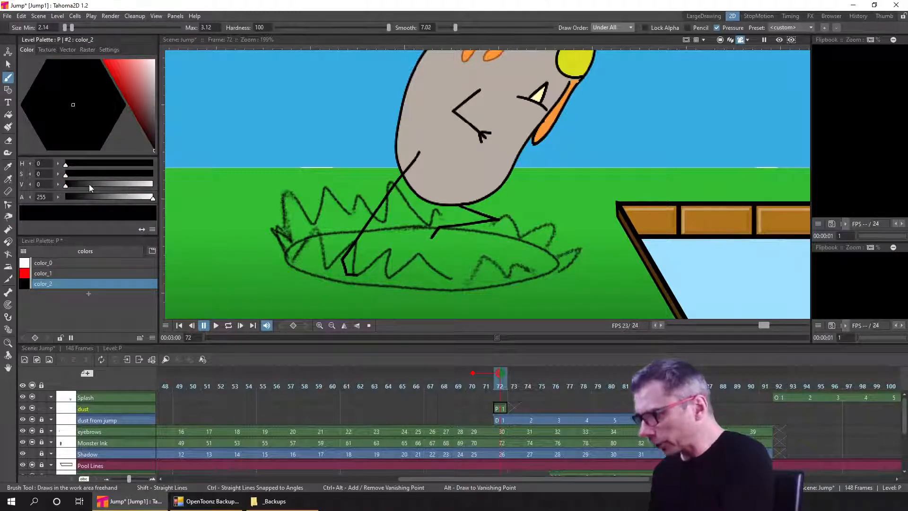
left_click_drag(89, 183, 92, 183)
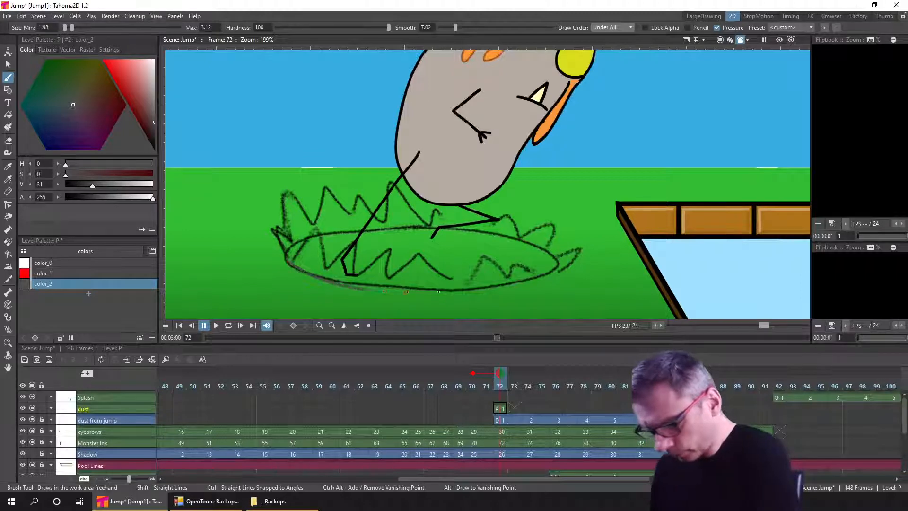
Ink a trial lower curve on frame 72, and set the "dust from jump" sketch layer to 64% opacity with a DarkYellow filter
mouse_move(439, 292)
left_mouse_down()
mouse_move(560, 272)
mouse_move(581, 248)
left_mouse_up()
left_click(50, 419)
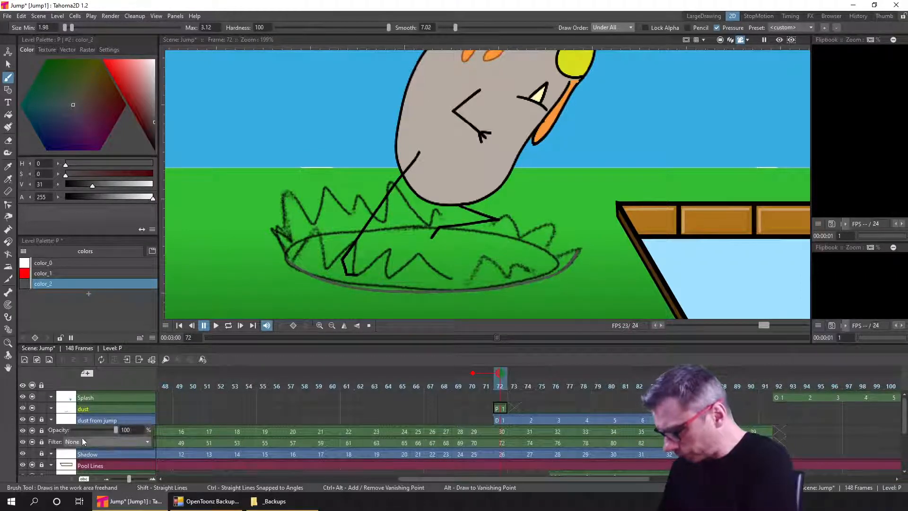
left_click_drag(116, 429, 86, 429)
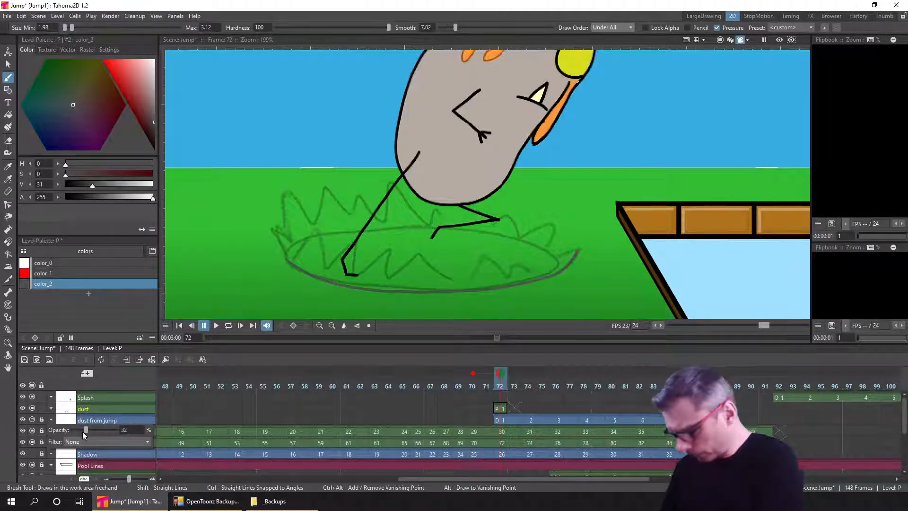
left_click(123, 442)
left_click(100, 478)
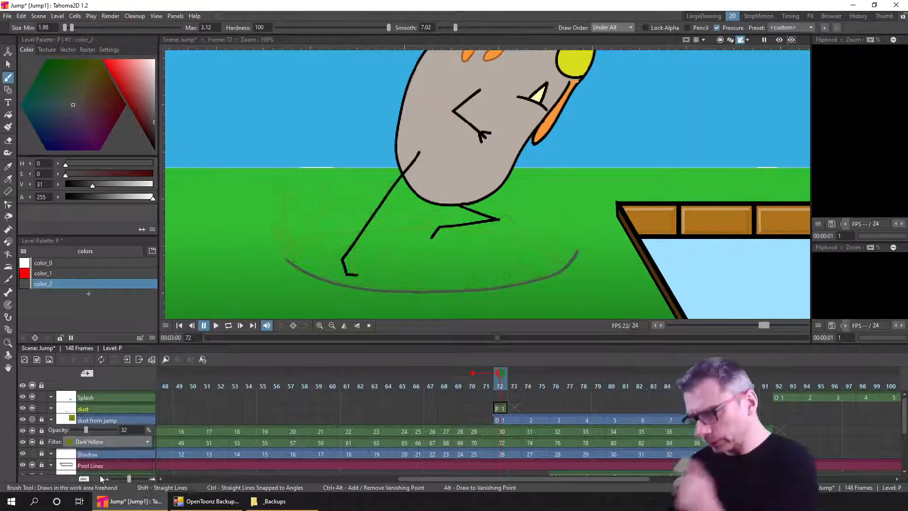
left_click_drag(86, 430, 93, 430)
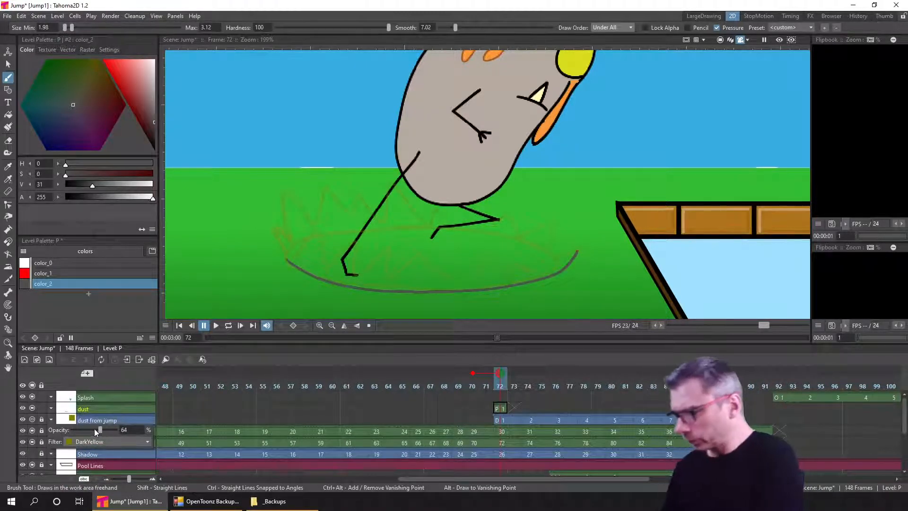
Undo the trial curve on frame 72, darken color_2 to value 19 and save the scene
left_click(83, 184)
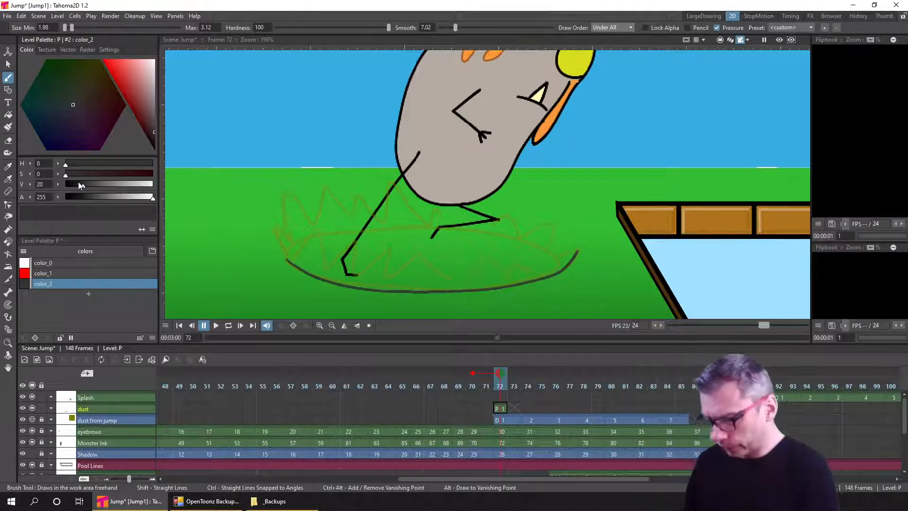
left_click(502, 408)
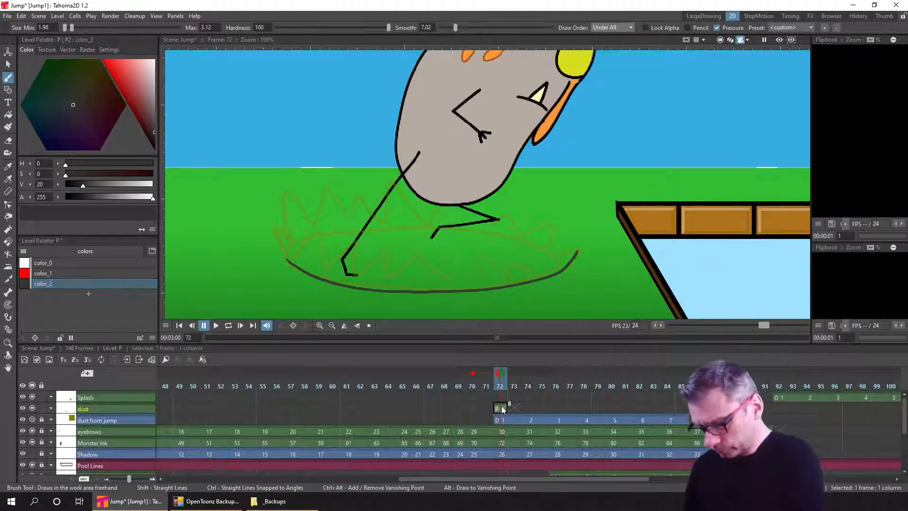
key("ctrl+z")
key("ctrl+z")
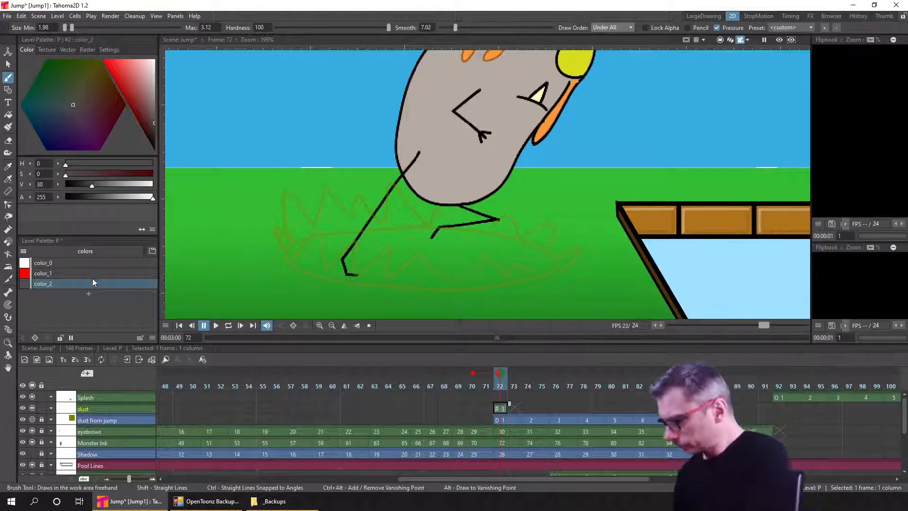
left_click(92, 283)
left_click(81, 184)
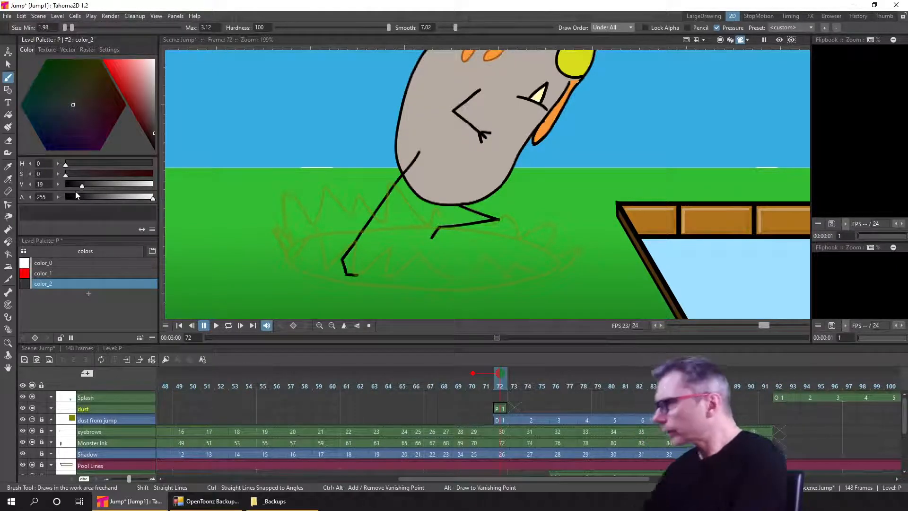
key("ctrl+s")
Ink the lower edge and pointed left end of the dust cloud on frame 72, following the sketch
scroll(530, 279, "up", 2)
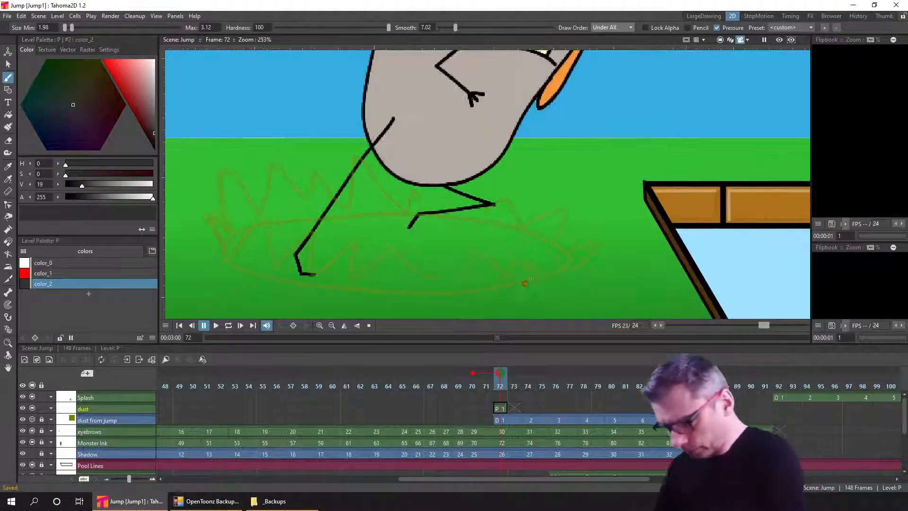
left_click_drag(579, 277, 598, 251)
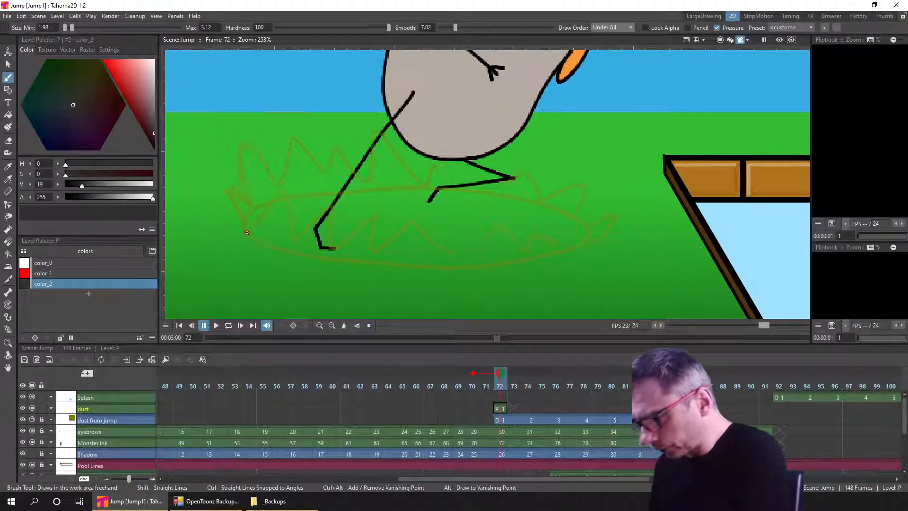
mouse_move(285, 251)
left_mouse_down()
mouse_move(387, 269)
mouse_move(494, 268)
mouse_move(588, 242)
left_mouse_up()
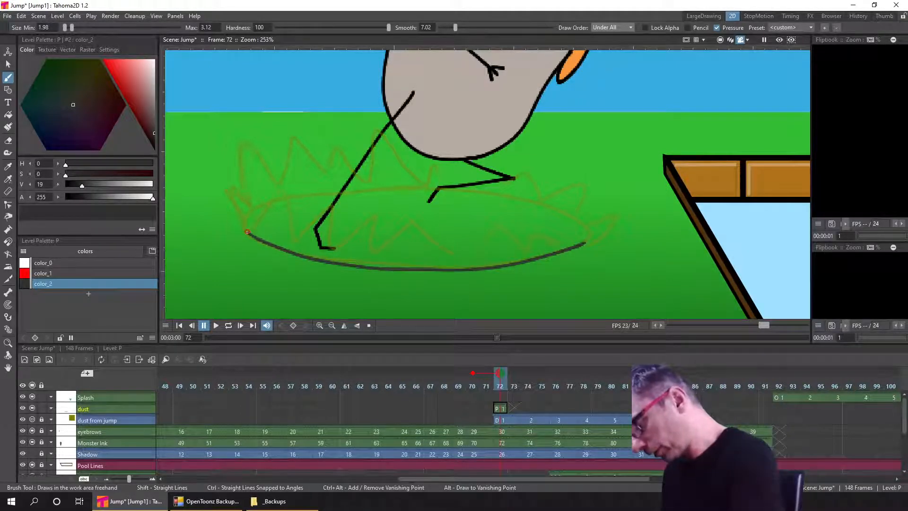
mouse_move(234, 210)
left_mouse_down()
mouse_move(230, 193)
mouse_move(248, 204)
left_mouse_up()
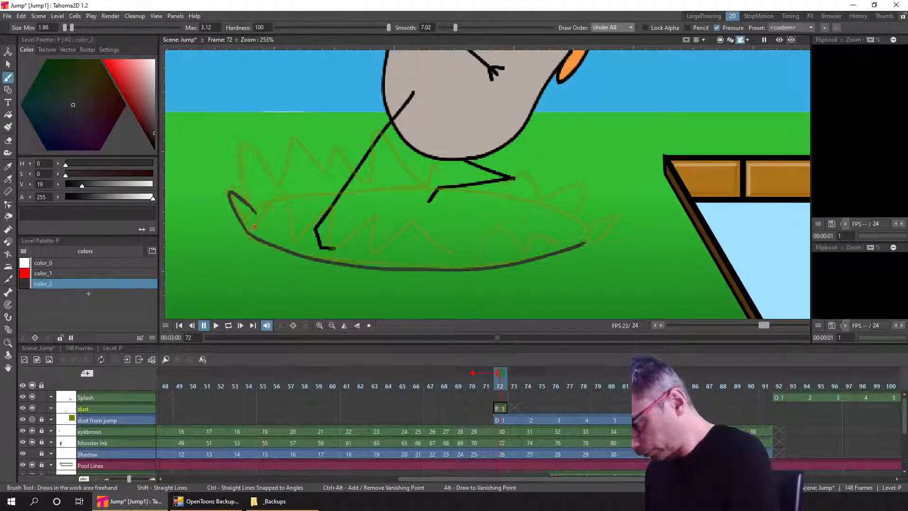
Try inking the first front spikes, undo them, and set the brush's Smooth to 0
mouse_move(254, 222)
left_mouse_down()
mouse_move(284, 195)
mouse_move(300, 251)
left_mouse_up()
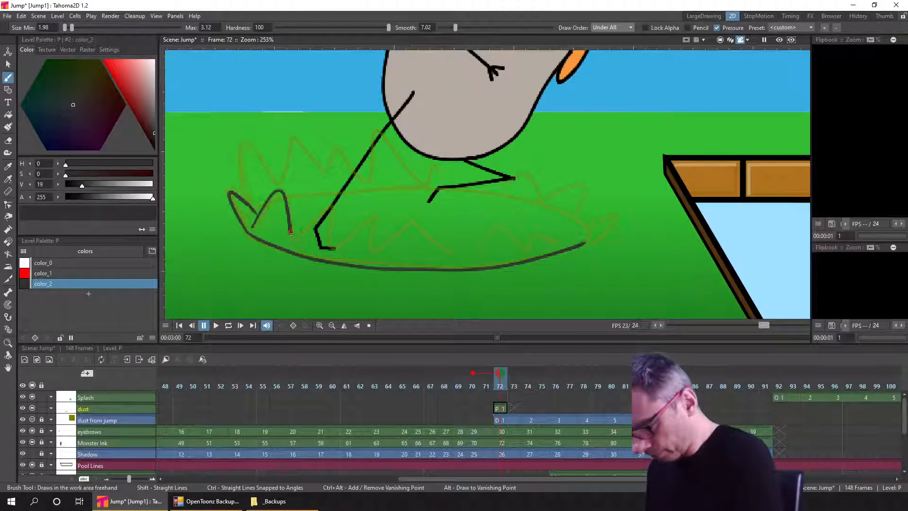
left_click_drag(327, 204, 330, 248)
key("ctrl+z")
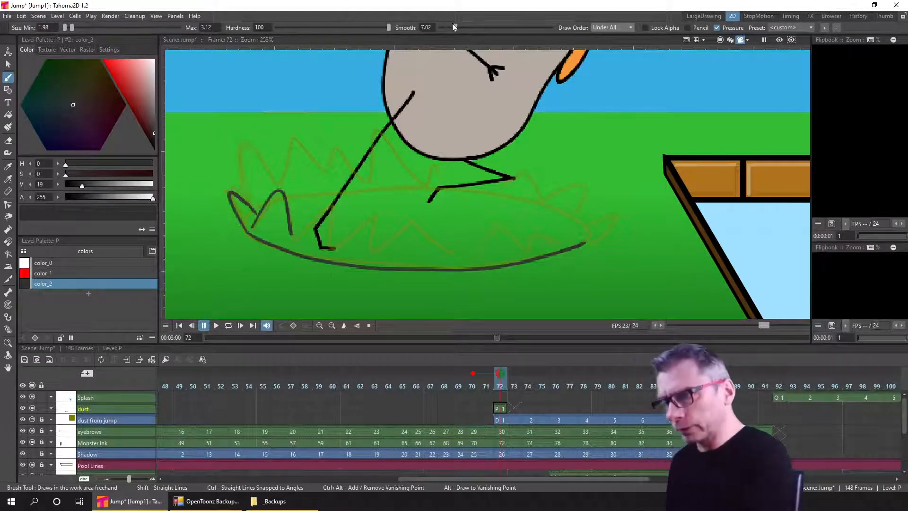
left_click_drag(444, 28, 438, 28)
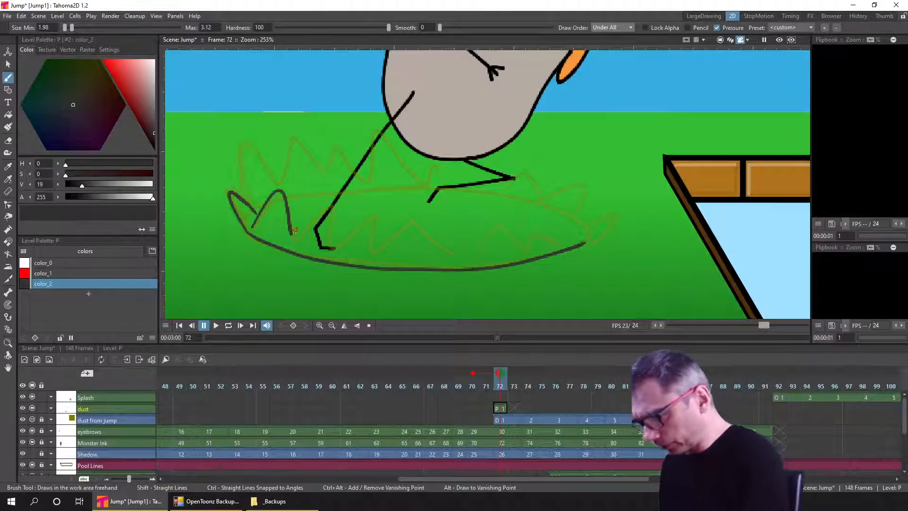
key("ctrl+z")
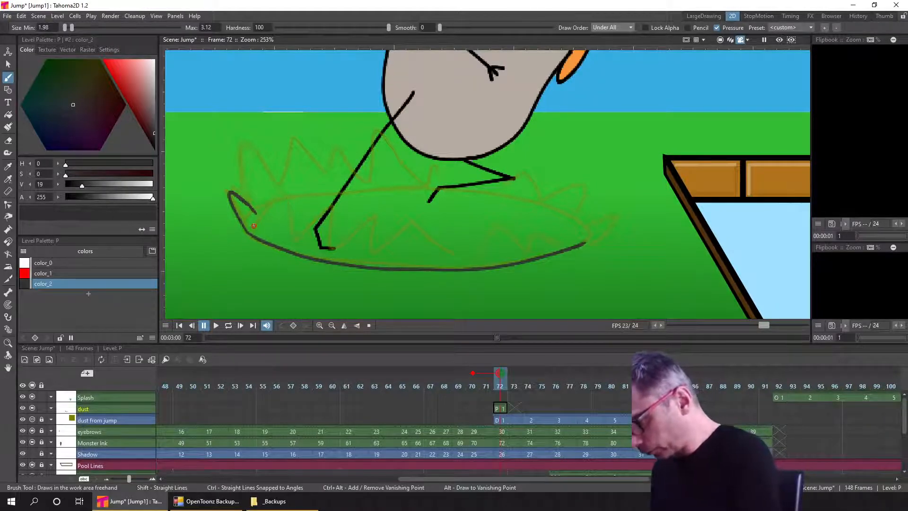
Ink the front row of sharp spikes on frame 72 from the left end across to the pointed right end
mouse_move(254, 226)
left_mouse_down()
mouse_move(281, 185)
mouse_move(293, 238)
mouse_move(329, 205)
mouse_move(336, 251)
mouse_move(373, 213)
mouse_move(377, 255)
left_mouse_up()
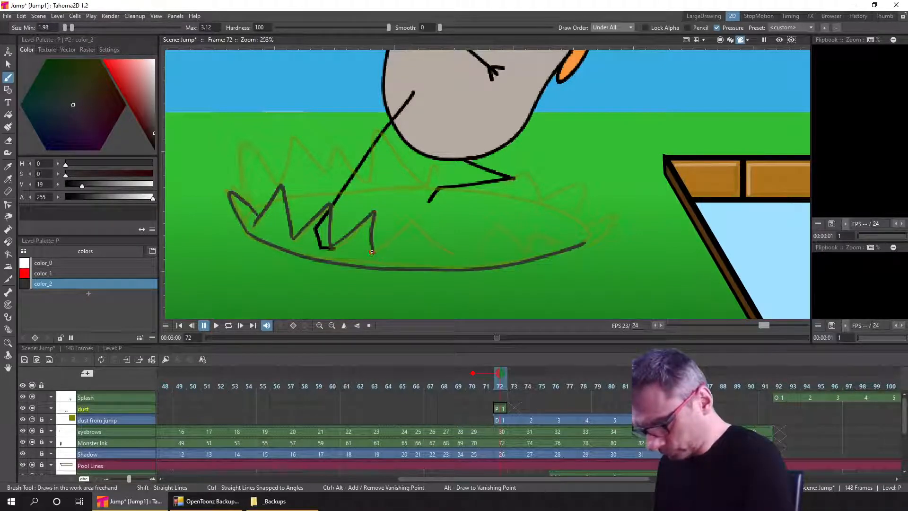
mouse_move(406, 218)
left_mouse_down()
mouse_move(463, 250)
mouse_move(499, 220)
mouse_move(532, 249)
mouse_move(575, 234)
left_mouse_up()
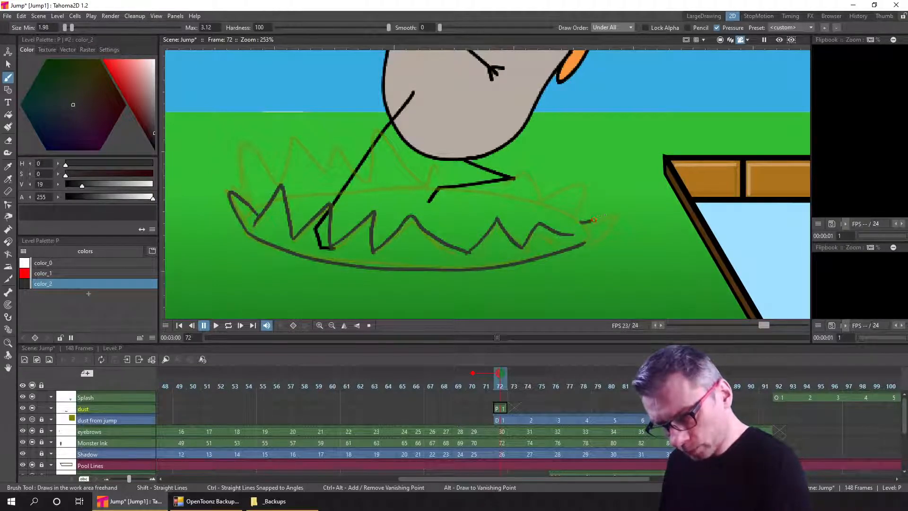
left_click_drag(594, 220, 616, 206)
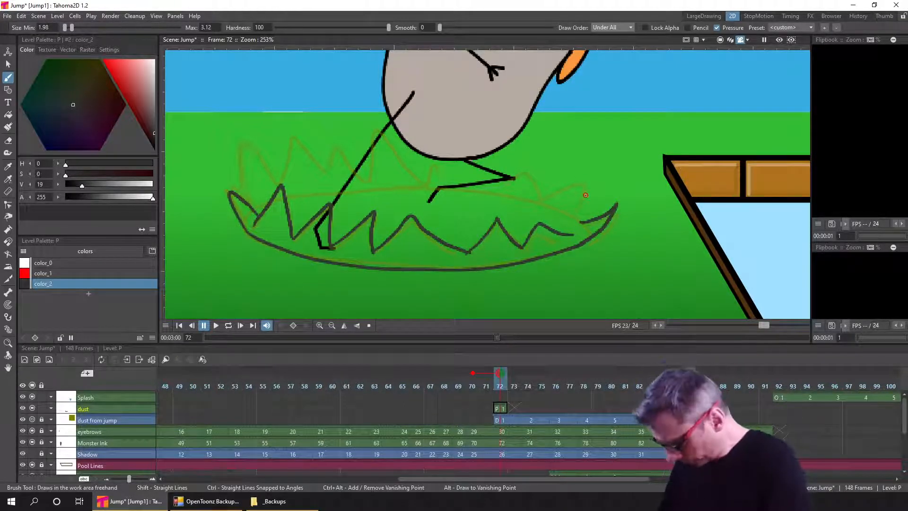
Hide the Monster Ink layer, and ink the dust's back row of spikes and its inner rim, joined to the front spikes
left_click(33, 443)
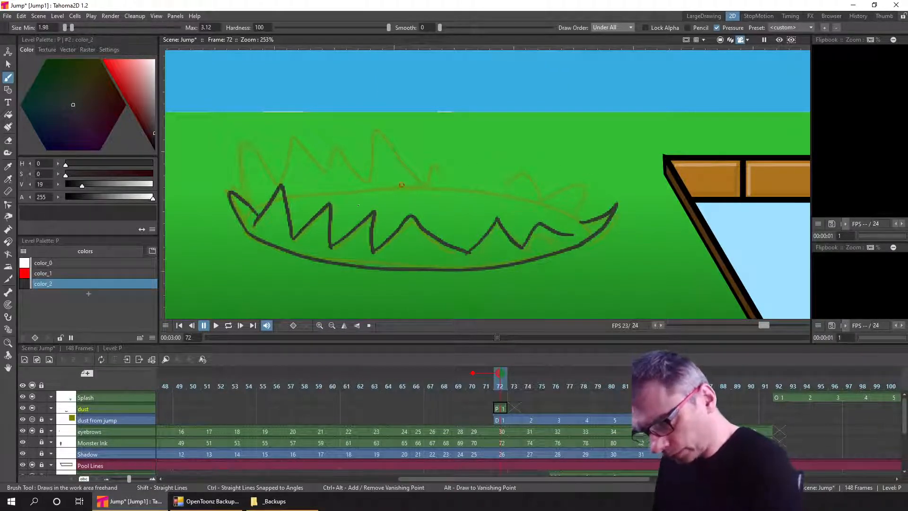
left_click_drag(242, 200, 236, 145)
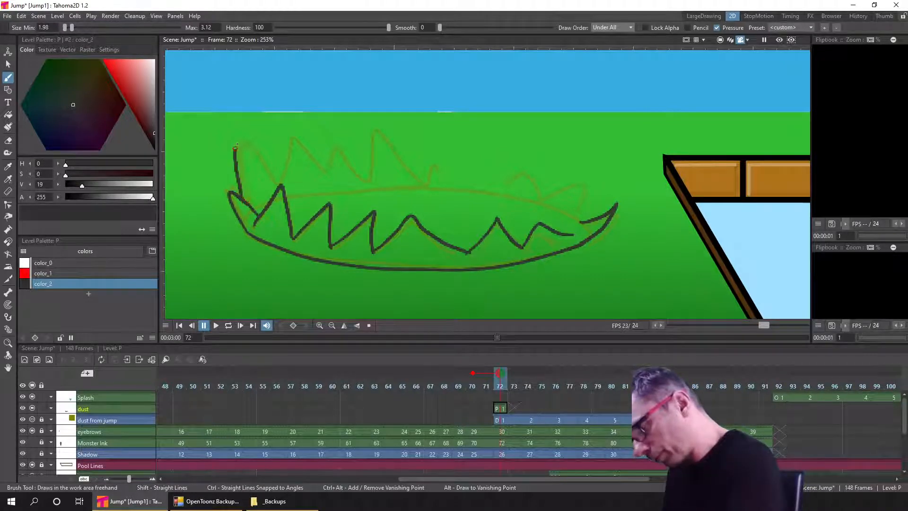
mouse_move(272, 179)
left_mouse_down()
mouse_move(283, 139)
mouse_move(338, 191)
mouse_move(324, 178)
mouse_move(333, 144)
mouse_move(380, 182)
mouse_move(369, 176)
mouse_move(376, 137)
mouse_move(414, 176)
left_mouse_up()
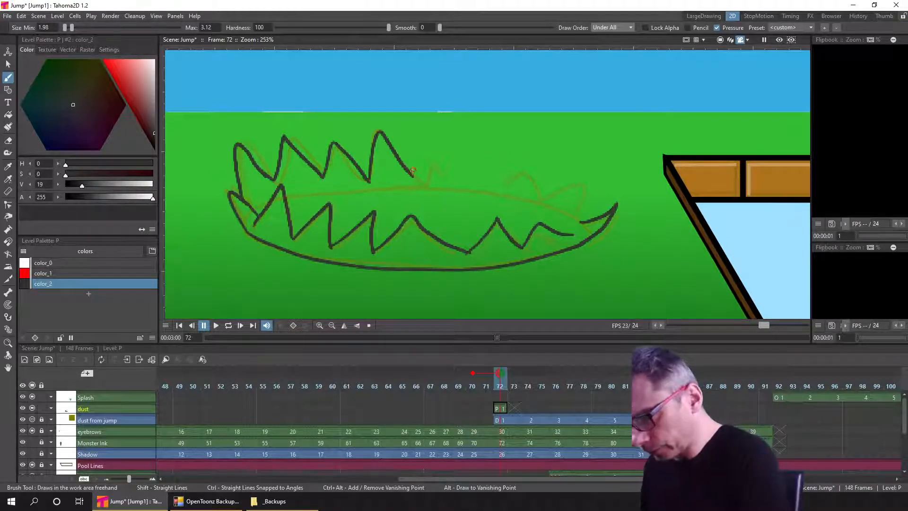
mouse_move(425, 155)
left_mouse_down()
mouse_move(440, 128)
mouse_move(453, 178)
mouse_move(487, 141)
mouse_move(490, 191)
mouse_move(486, 180)
mouse_move(522, 160)
mouse_move(545, 200)
mouse_move(582, 182)
mouse_move(588, 217)
left_mouse_up()
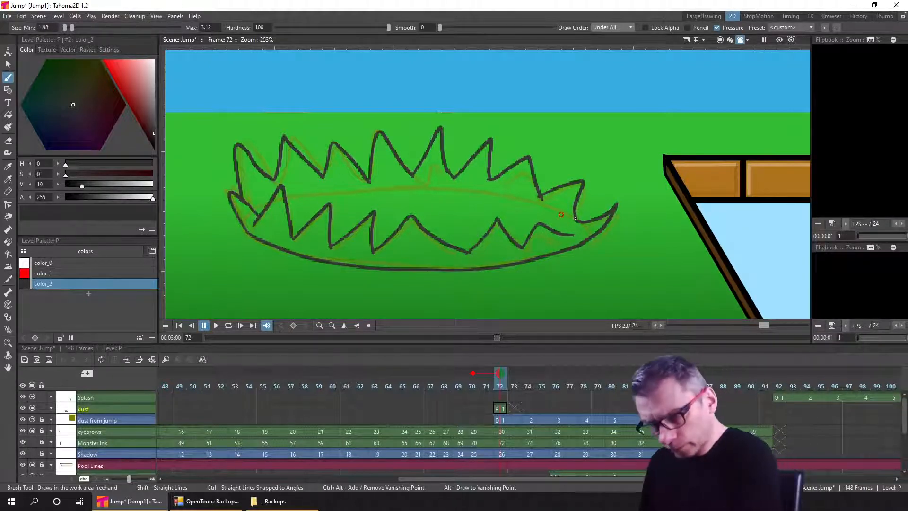
mouse_move(563, 215)
left_mouse_down()
mouse_move(447, 186)
mouse_move(304, 195)
left_mouse_up()
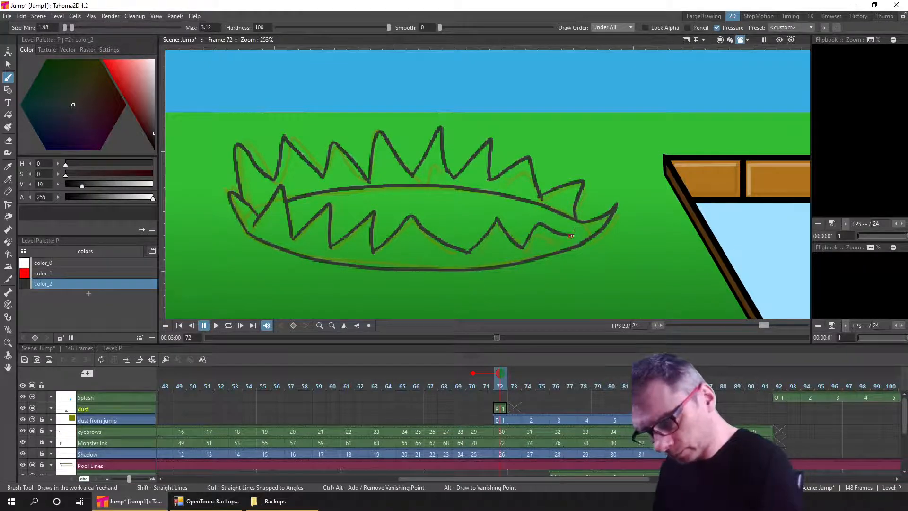
left_click_drag(571, 235, 579, 221)
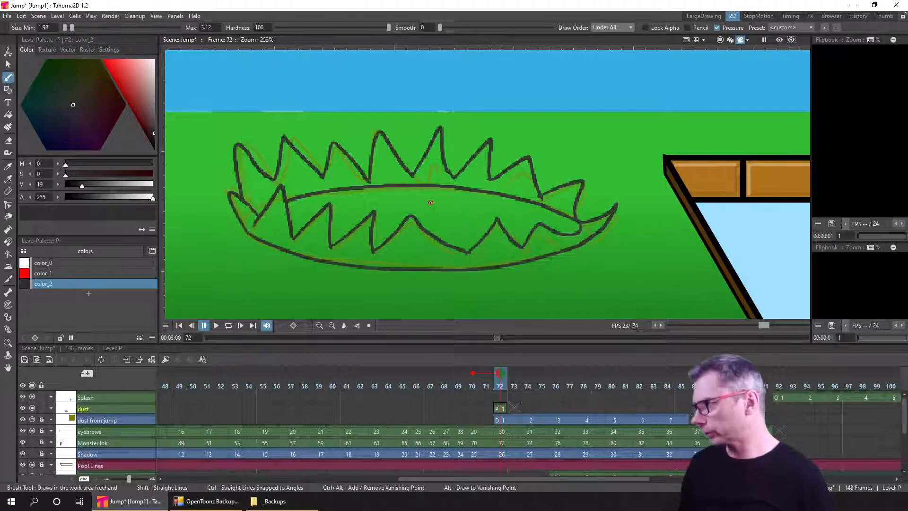
Go to frame 74 of the dust layer, save the scene, and compare its sketch with the onion skin of frame 72, leaving that on
left_click(528, 408)
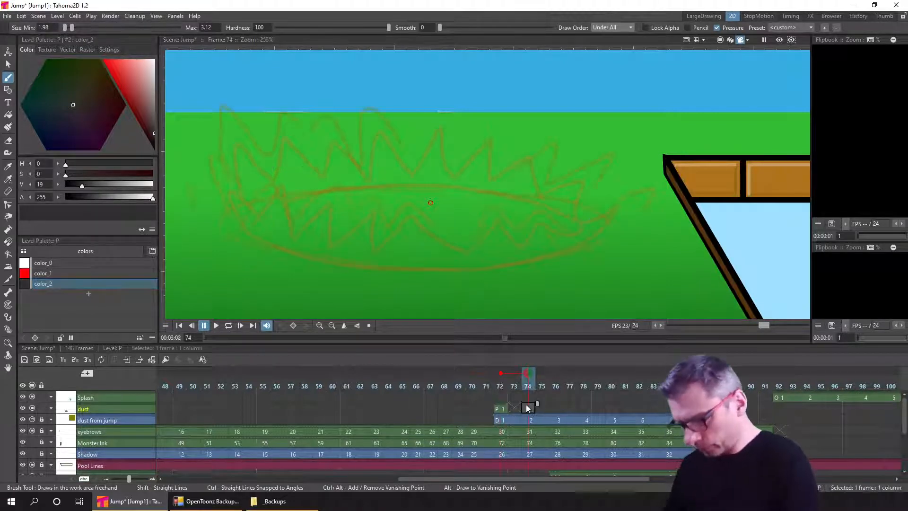
key("ctrl+s")
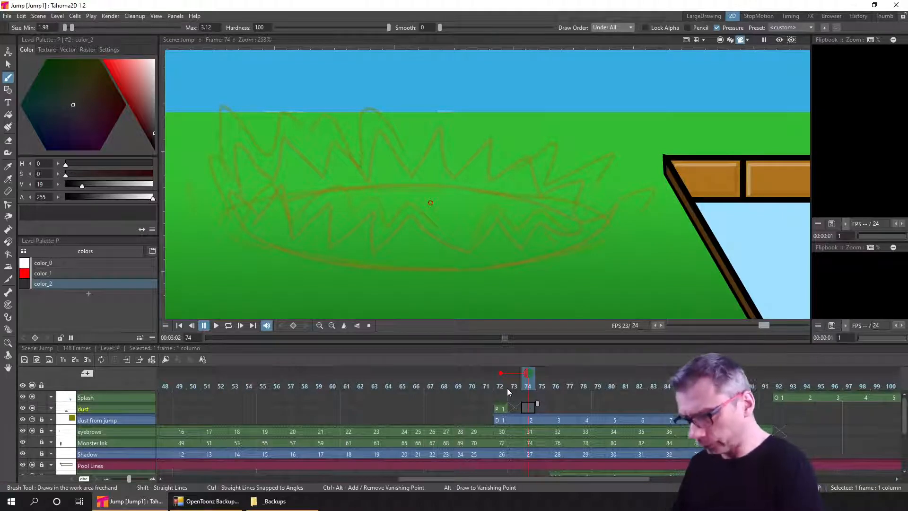
left_click(500, 374)
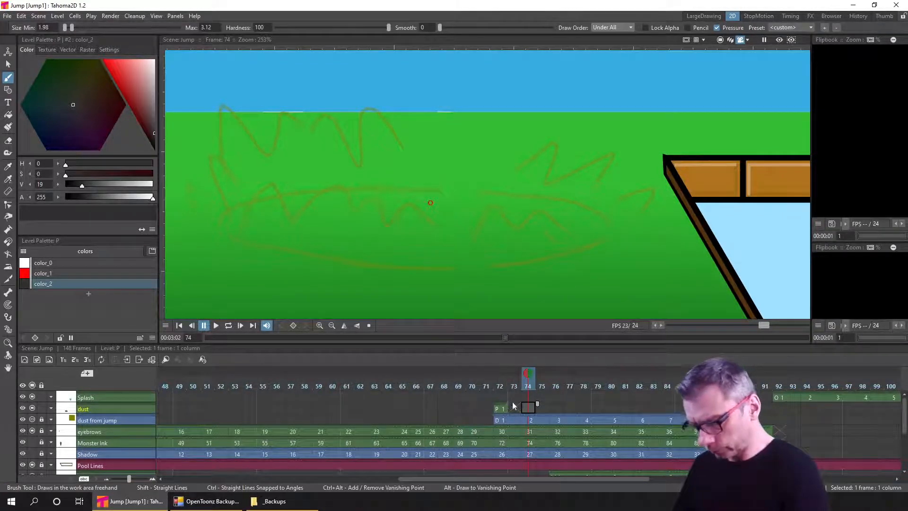
left_click(500, 373)
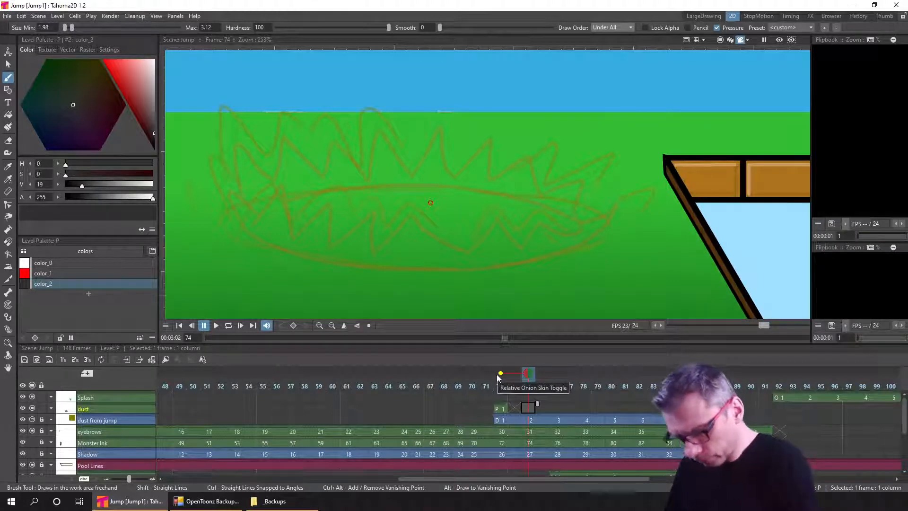
left_click(500, 374)
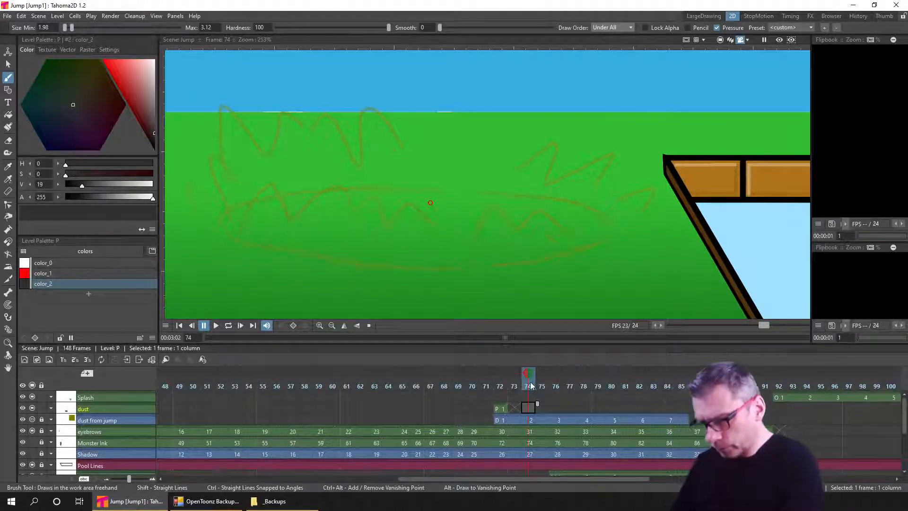
mouse_move(534, 383)
left_mouse_down()
mouse_move(603, 382)
mouse_move(528, 387)
left_mouse_up()
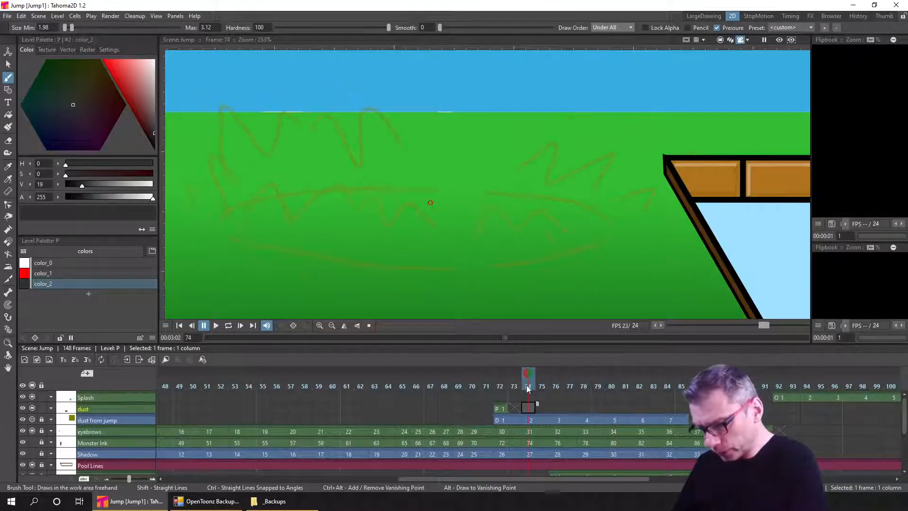
left_click(501, 374)
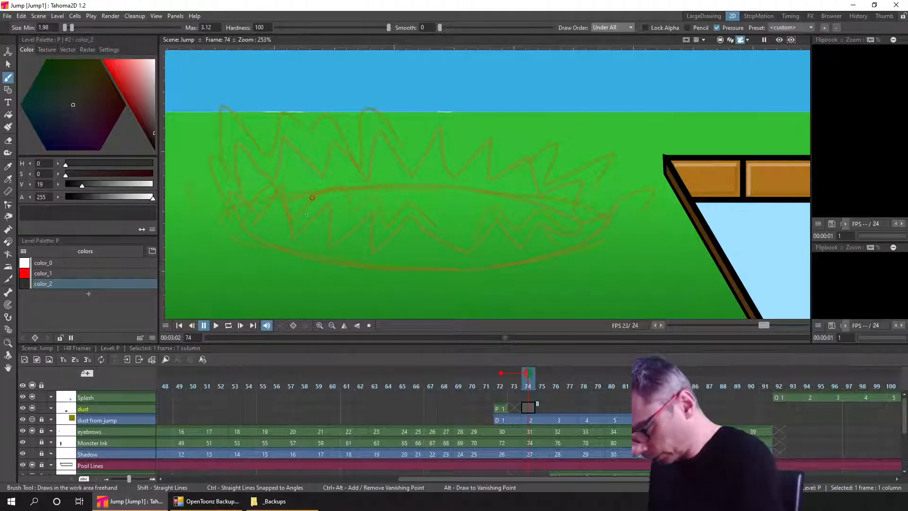
Ink the dust's front spikes in two groups and its long lower curve on frame 74 of the dust layer
mouse_move(295, 219)
left_mouse_down()
mouse_move(344, 184)
mouse_move(344, 227)
mouse_move(381, 195)
mouse_move(385, 226)
mouse_move(409, 198)
mouse_move(438, 223)
mouse_move(490, 206)
mouse_move(516, 232)
mouse_move(535, 210)
mouse_move(565, 228)
left_mouse_up()
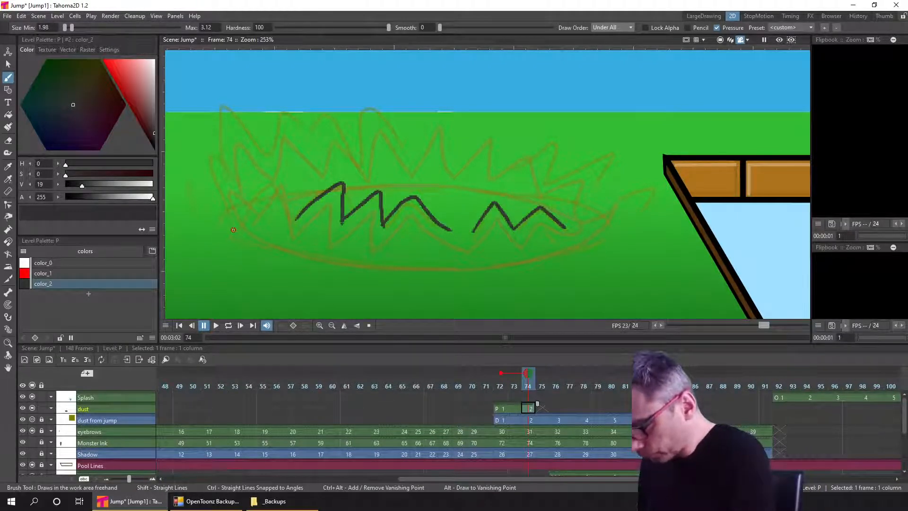
mouse_move(302, 260)
left_mouse_down()
mouse_move(393, 273)
mouse_move(489, 268)
mouse_move(620, 236)
left_mouse_up()
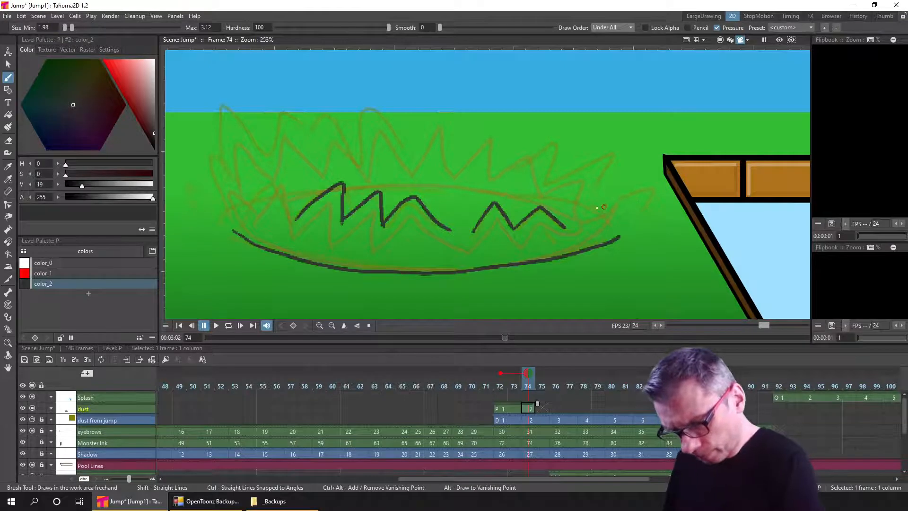
Ink the outer and back spikes on frame 74 from the right end around to the left end, plus a small leftmost front spike
mouse_move(603, 203)
left_mouse_down()
mouse_move(641, 183)
mouse_move(599, 236)
mouse_move(624, 222)
mouse_move(645, 174)
mouse_move(551, 224)
mouse_move(646, 181)
mouse_move(595, 204)
left_mouse_up()
key("ctrl+z")
key("ctrl+z")
mouse_move(545, 183)
left_mouse_down()
mouse_move(583, 166)
mouse_move(586, 191)
left_mouse_up()
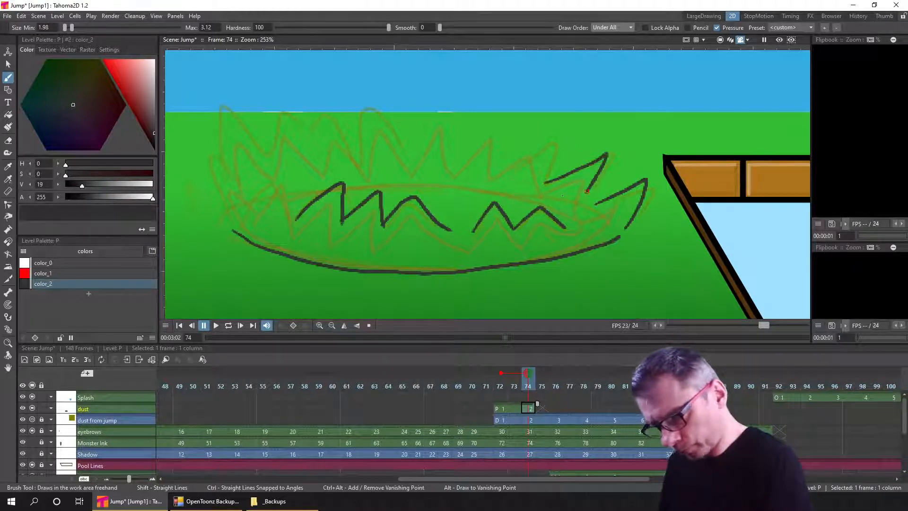
left_click_drag(556, 133, 502, 167)
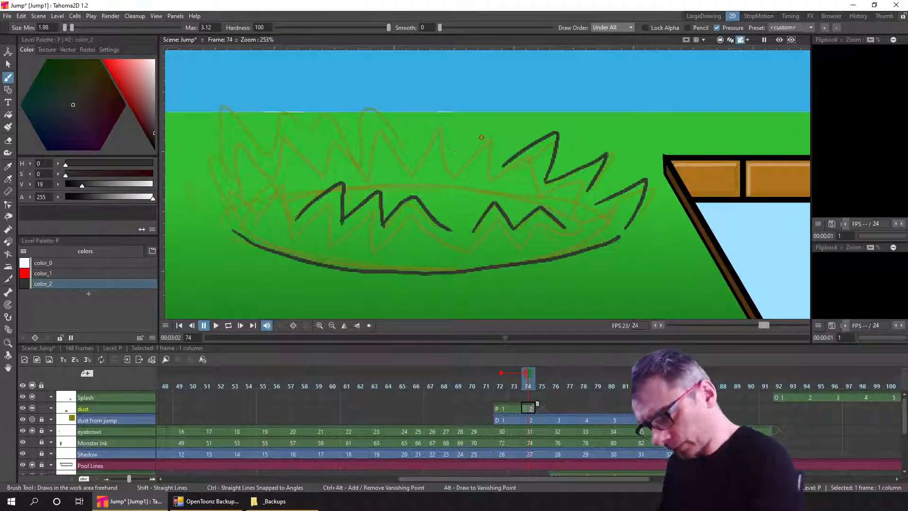
mouse_move(413, 158)
left_mouse_down()
mouse_move(436, 119)
mouse_move(447, 154)
mouse_move(363, 100)
mouse_move(363, 171)
left_mouse_up()
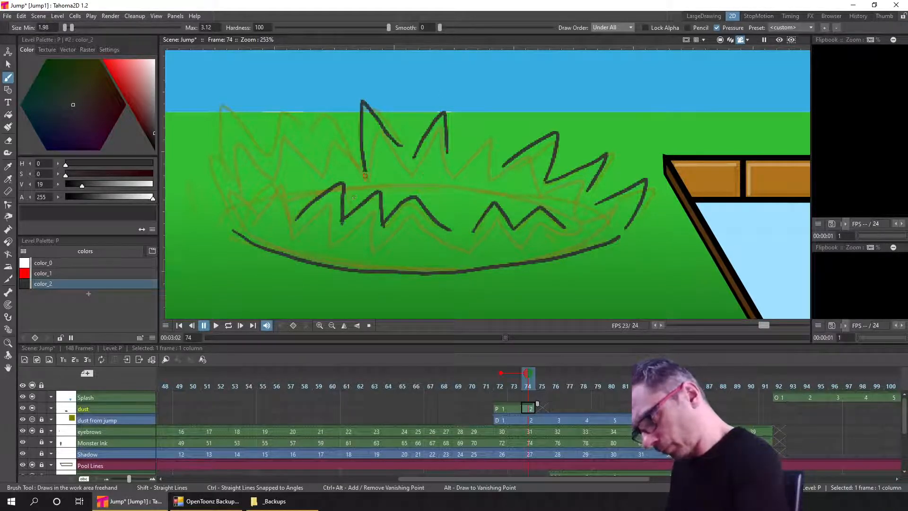
key("ctrl+z")
mouse_move(401, 145)
left_mouse_down()
mouse_move(386, 129)
mouse_move(363, 159)
mouse_move(331, 126)
mouse_move(262, 160)
mouse_move(224, 111)
mouse_move(225, 170)
left_mouse_up()
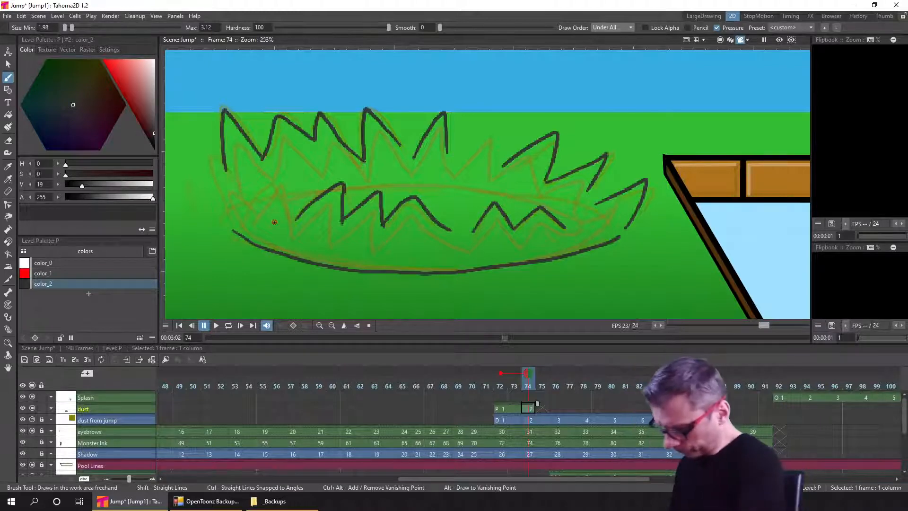
left_click_drag(214, 158, 232, 221)
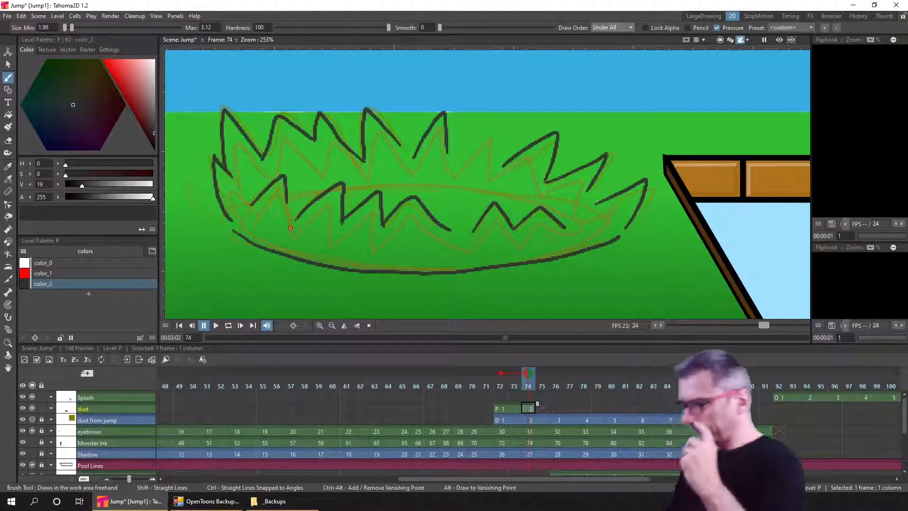
left_click_drag(255, 198, 291, 190)
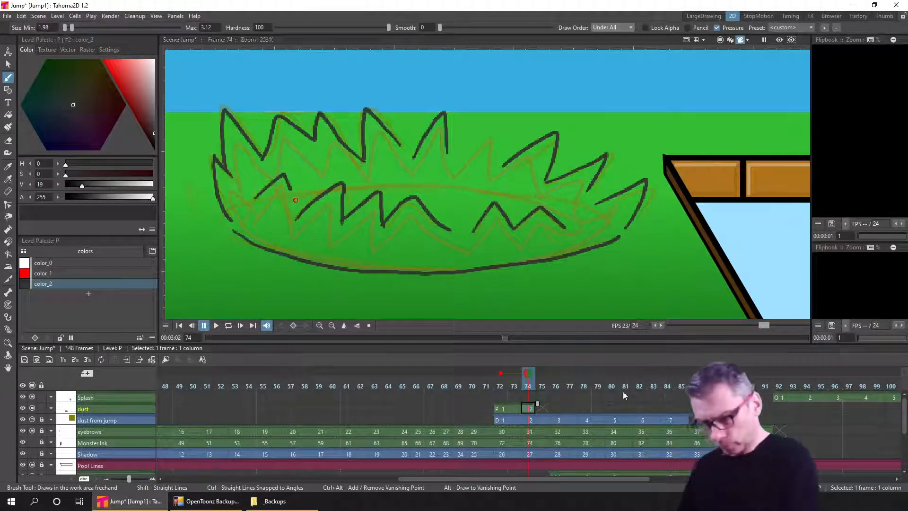
Flip repeatedly between frames 72 and 74 to compare how the inked dust spikes move
key("comma")
key("period")
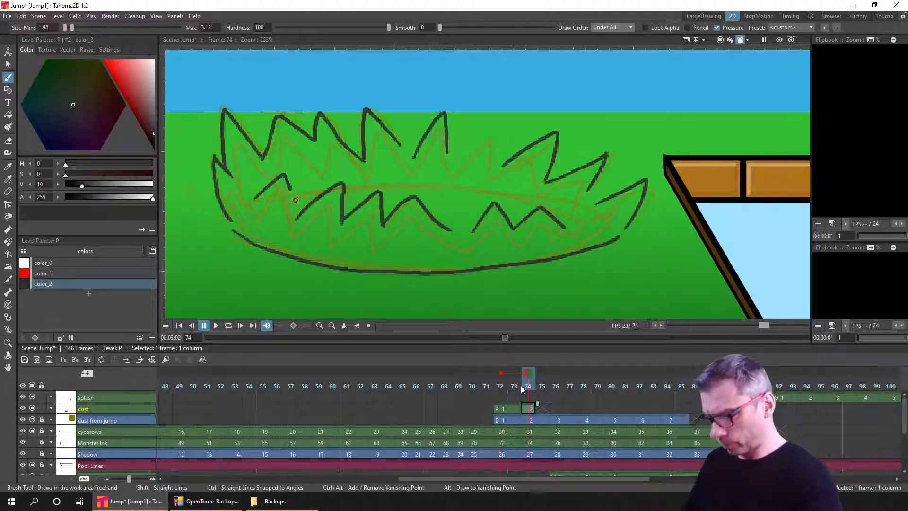
key("comma")
key("period")
key("comma")
key("period")
key("comma")
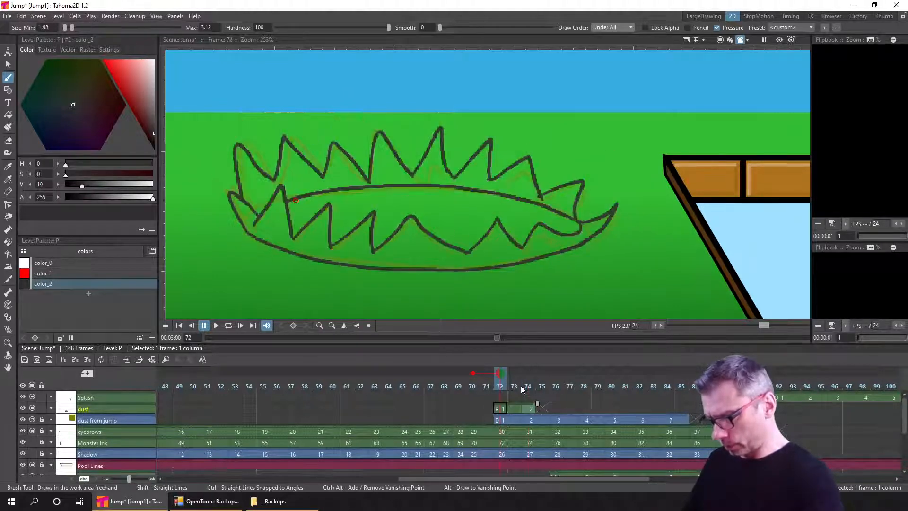
key("period")
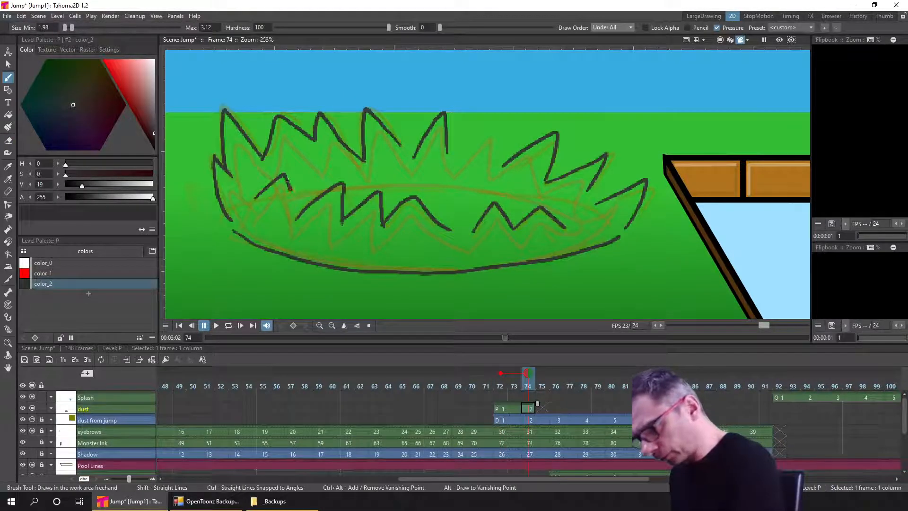
Undo the leftmost front spike on frame 74, erase the left group of front spikes, and redraw them all shifted further left
key("ctrl+z")
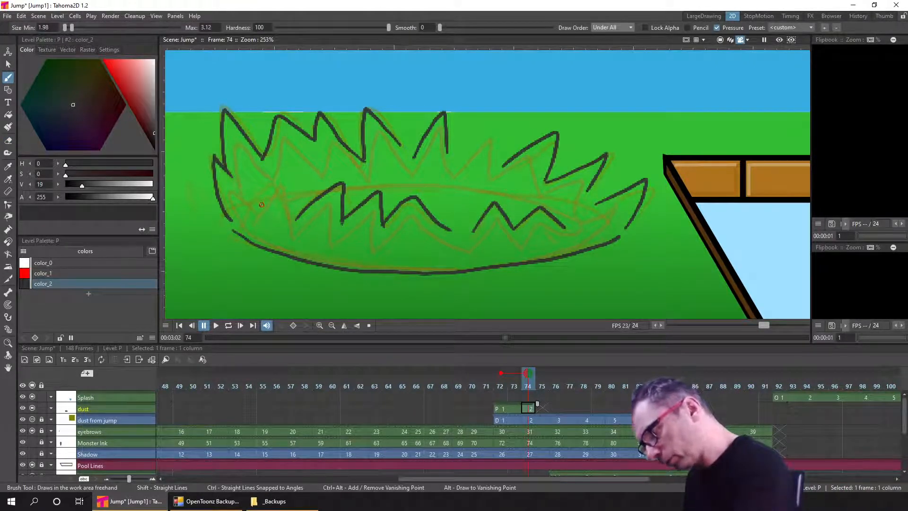
left_click_drag(261, 173, 289, 202)
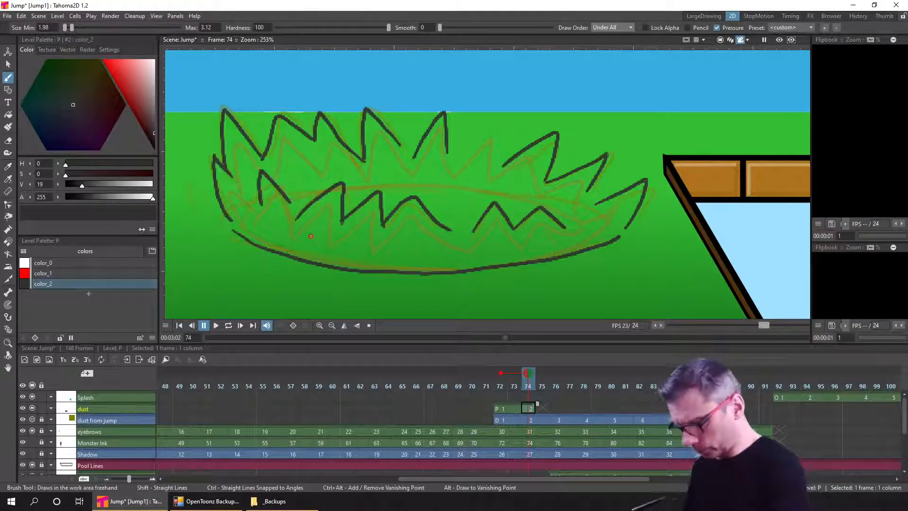
key("a")
mouse_move(314, 233)
left_mouse_down()
mouse_move(324, 207)
mouse_move(298, 219)
mouse_move(366, 189)
mouse_move(408, 198)
mouse_move(382, 230)
mouse_move(429, 233)
mouse_move(413, 218)
mouse_move(432, 219)
left_mouse_up()
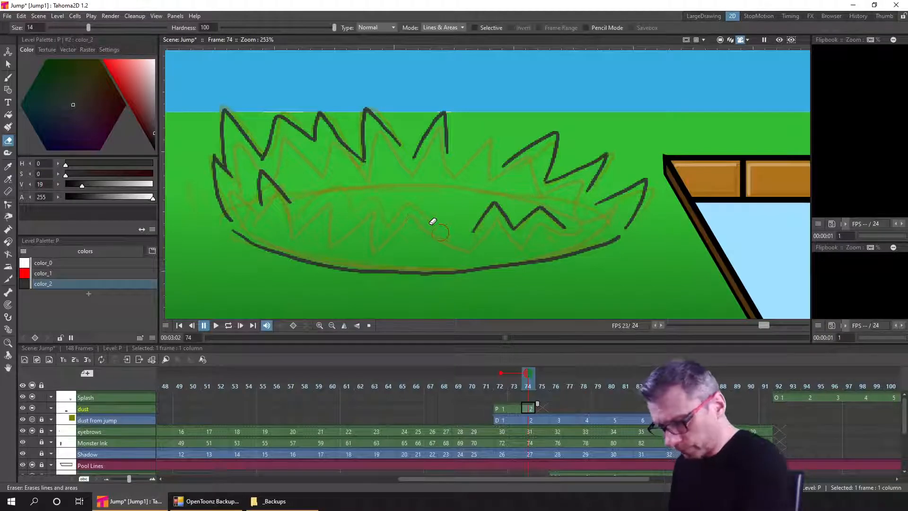
key("b")
mouse_move(298, 222)
left_mouse_down()
mouse_move(325, 184)
mouse_move(357, 231)
left_mouse_up()
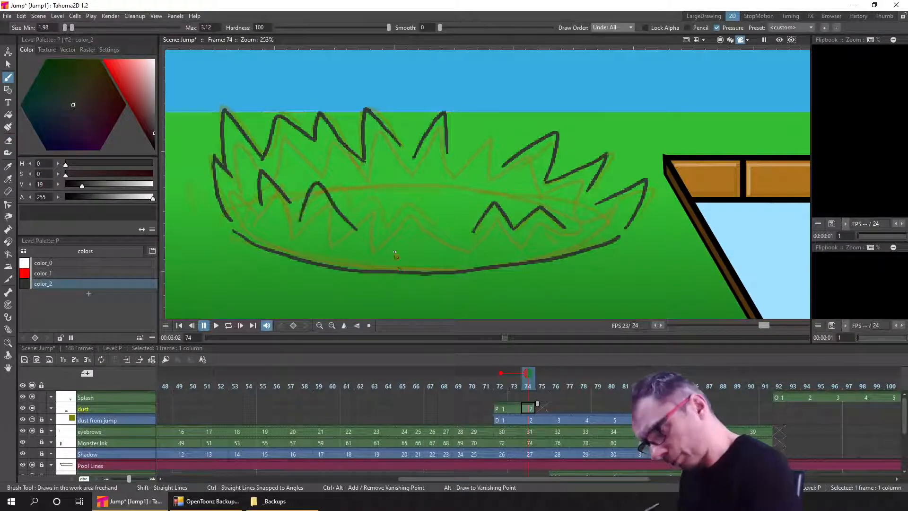
key("ctrl+z")
mouse_move(303, 217)
left_mouse_down()
mouse_move(318, 181)
mouse_move(340, 219)
mouse_move(380, 227)
mouse_move(392, 208)
mouse_move(425, 222)
left_mouse_up()
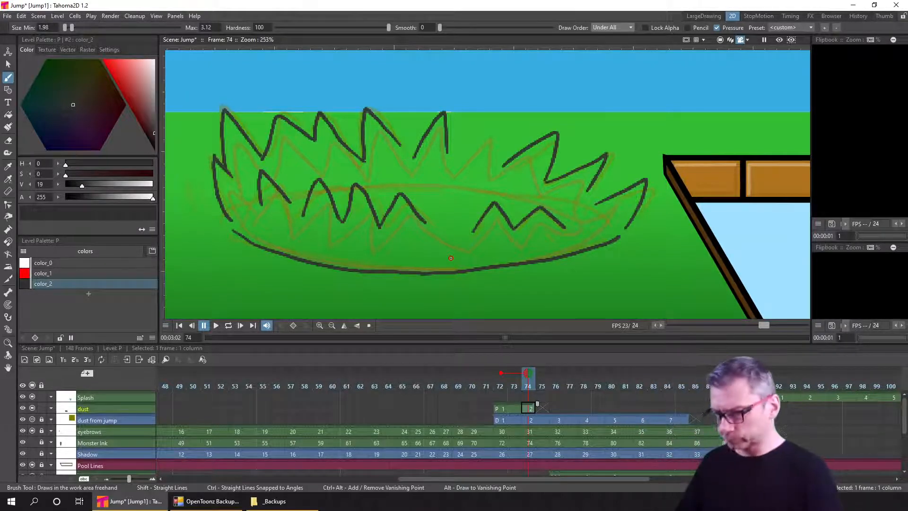
Go to frame 76 of the dust layer and save the scene
left_click(559, 407)
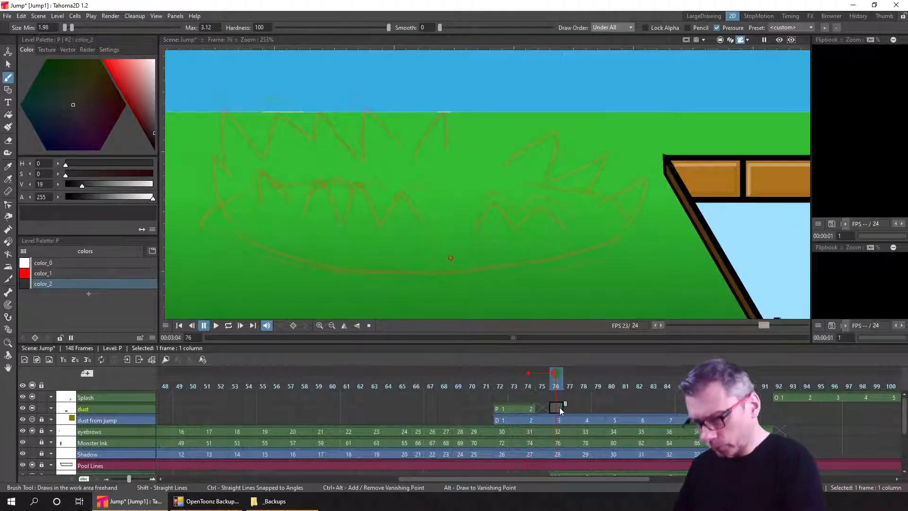
key("ctrl+s")
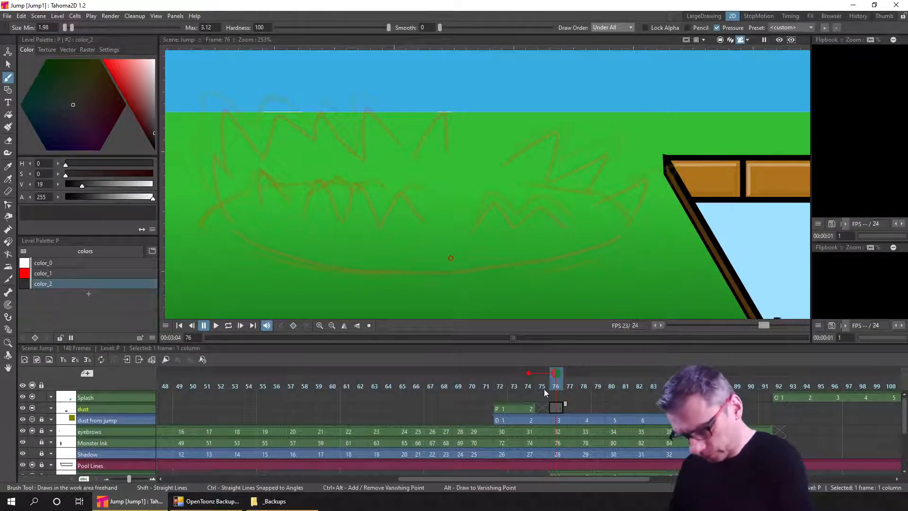
Hide the onion skin of frame 74 and set the dust from jump layer's opacity to 100%
left_click(528, 369)
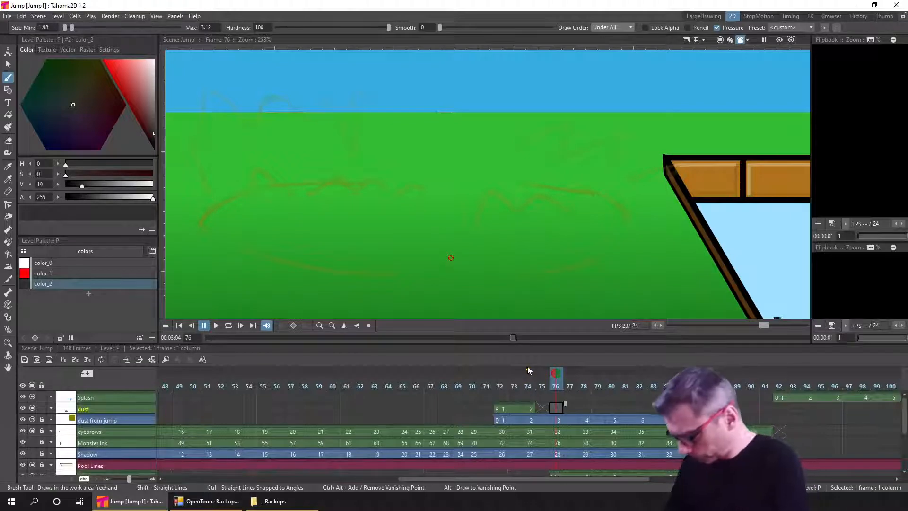
left_click(50, 420)
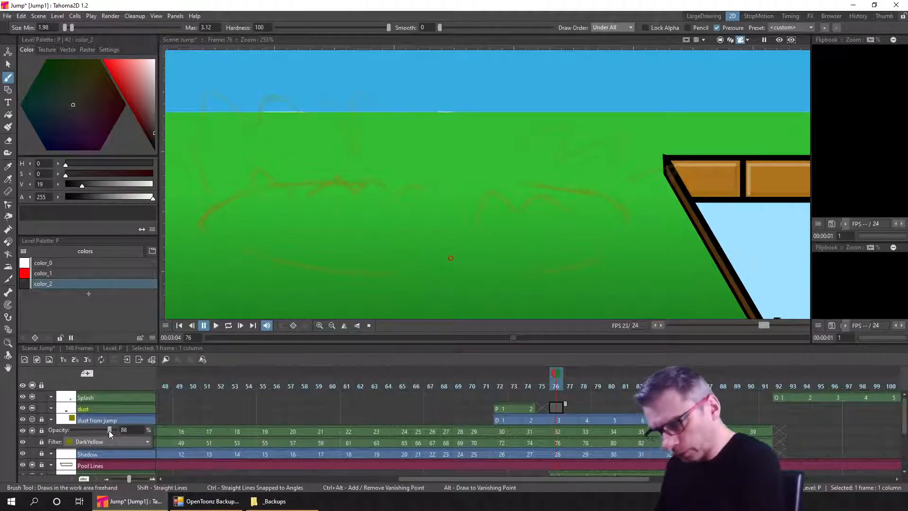
left_click_drag(115, 429, 120, 429)
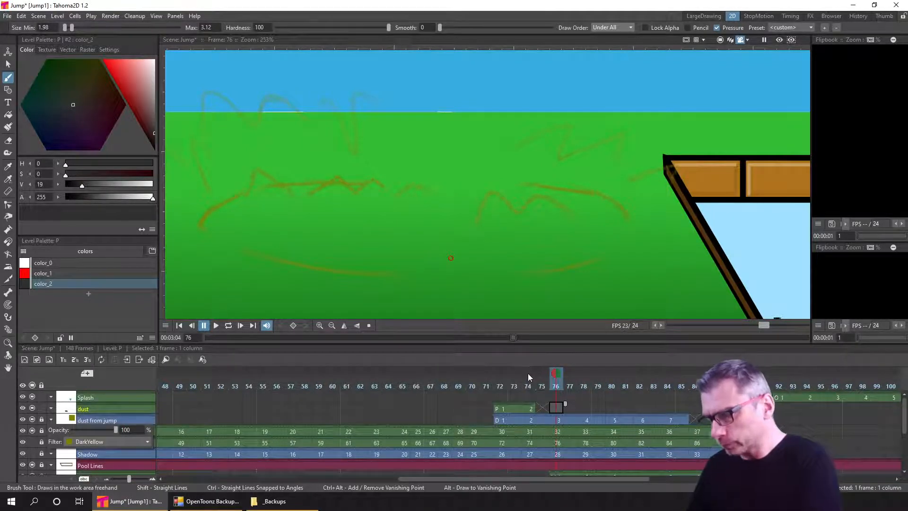
left_click(528, 374)
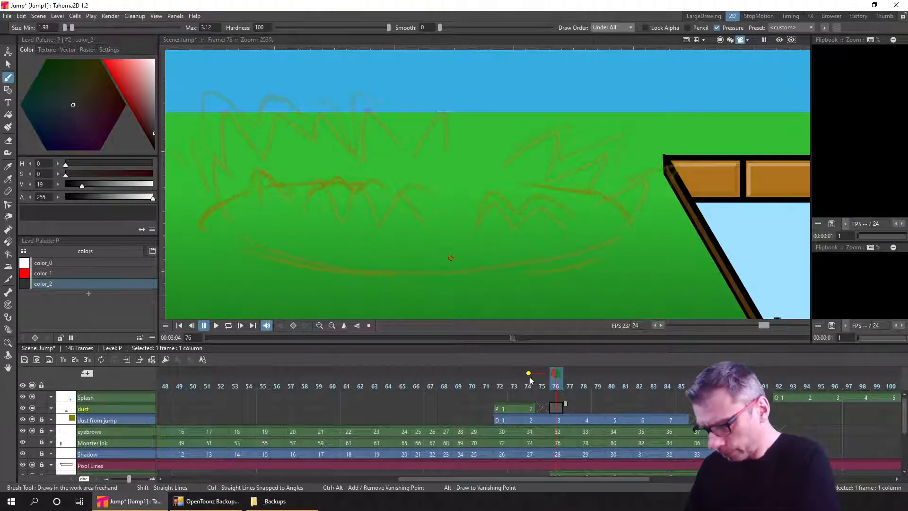
Compare the sketches on frames 74 and 76, and ink frame 76's spikes and broken lower curve with frame 74's onion skin on
key("Left")
key("Left")
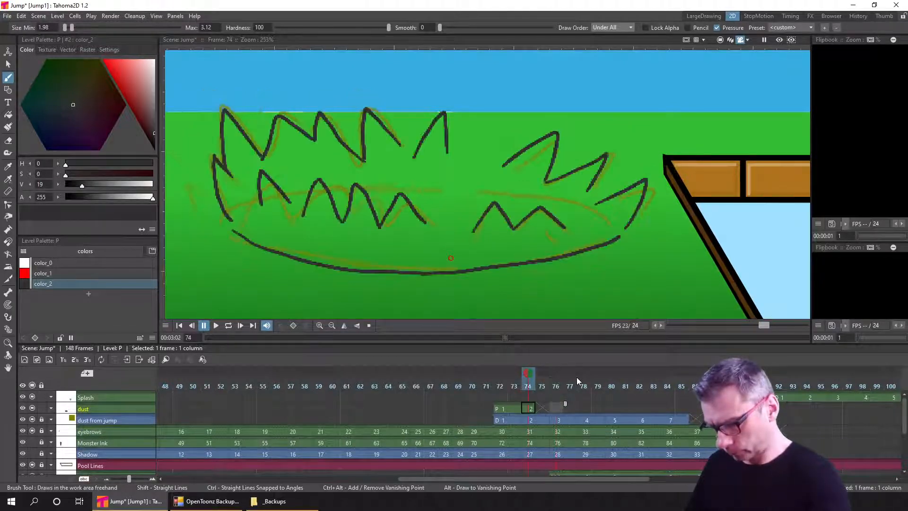
left_click(529, 419)
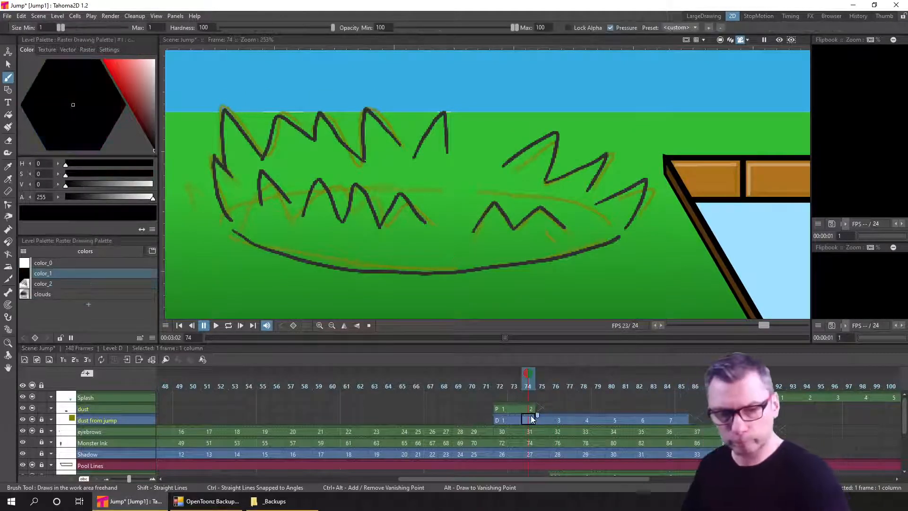
key("Right")
key("Right")
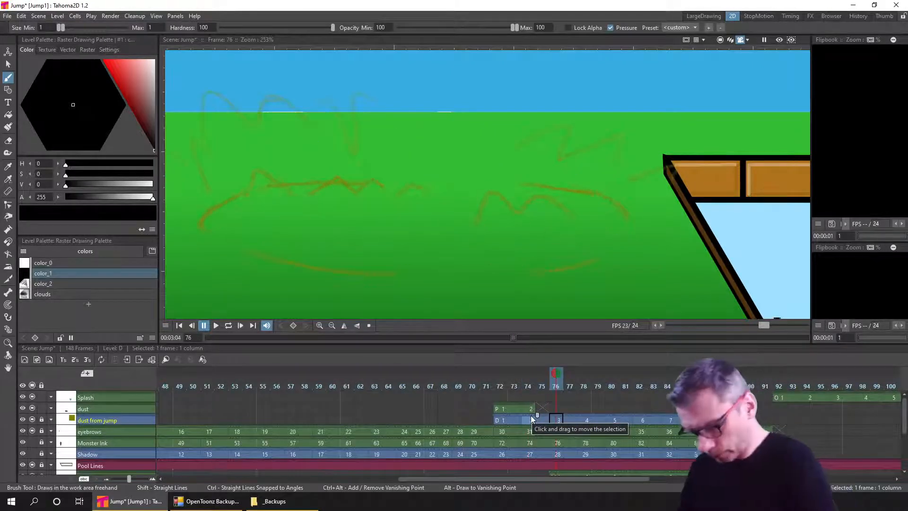
left_click(555, 407)
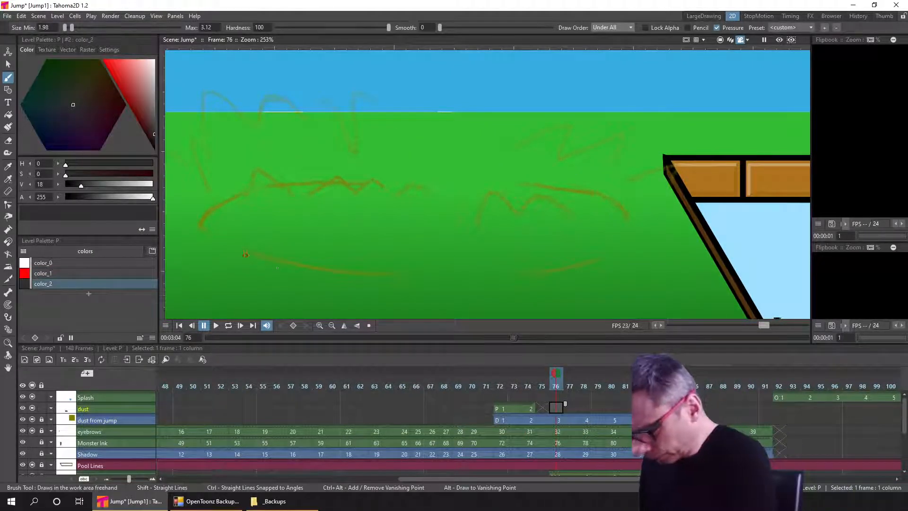
left_click(529, 369)
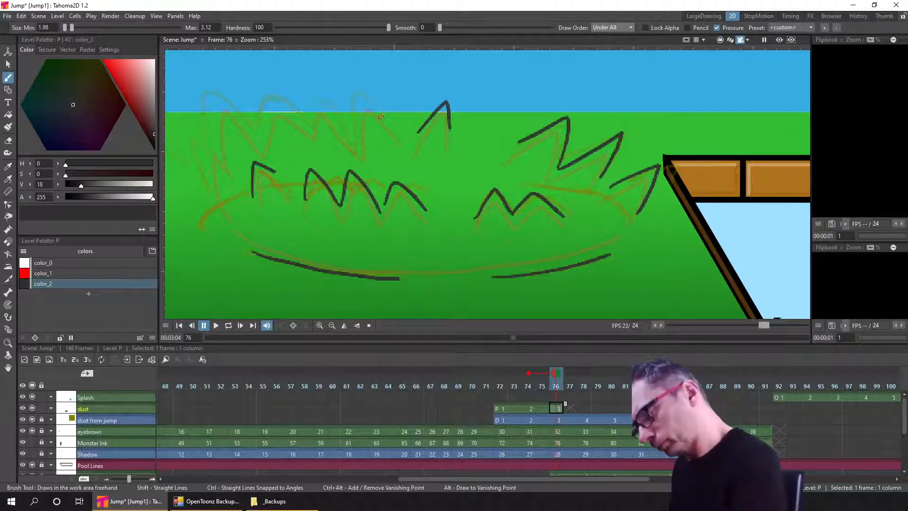
left_click_drag(356, 92, 356, 145)
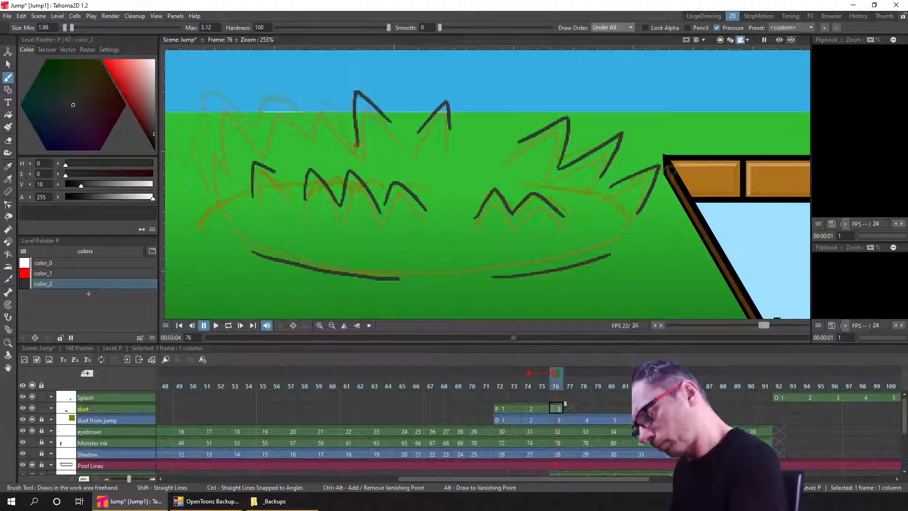
mouse_move(311, 102)
left_mouse_down()
mouse_move(308, 133)
mouse_move(265, 115)
mouse_move(261, 135)
mouse_move(243, 123)
mouse_move(216, 136)
mouse_move(212, 203)
left_mouse_up()
key("ctrl+z")
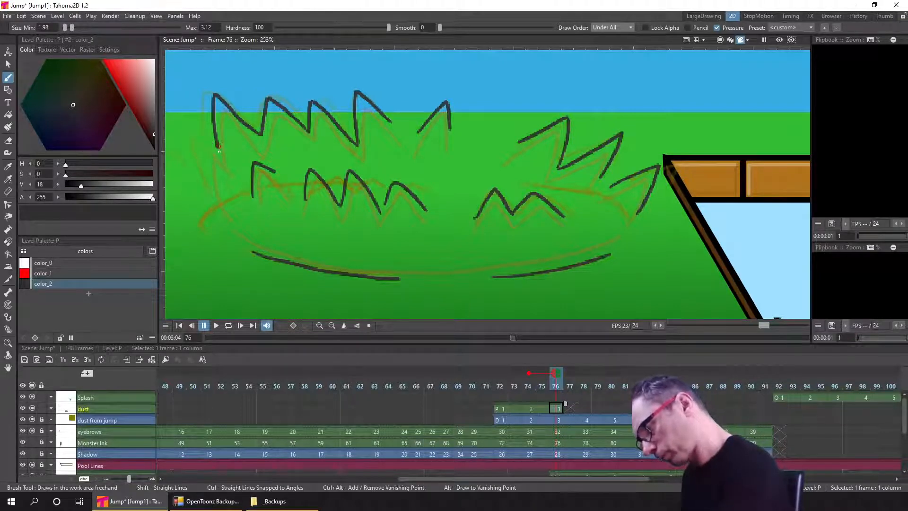
left_click_drag(221, 155, 211, 201)
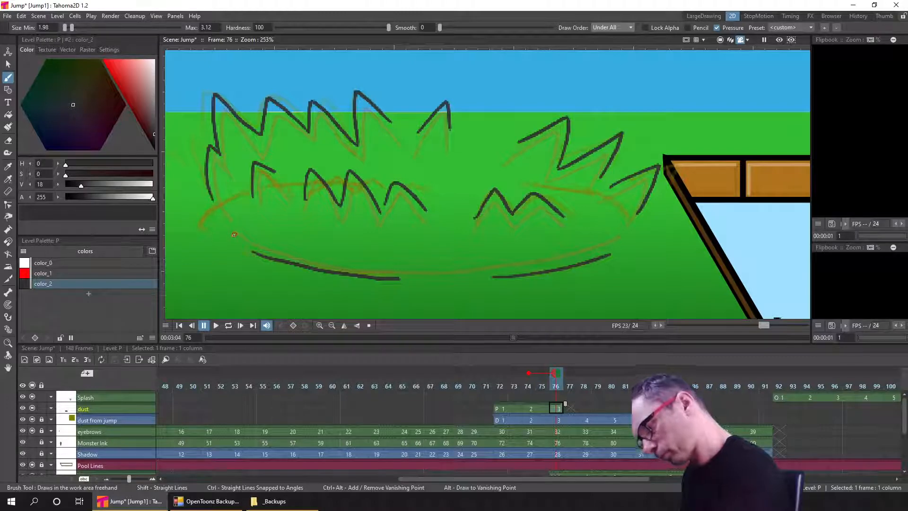
Check the sketch on frame 78 and ink two short lower curve segments on the dust layer's frame 78
left_click(586, 420)
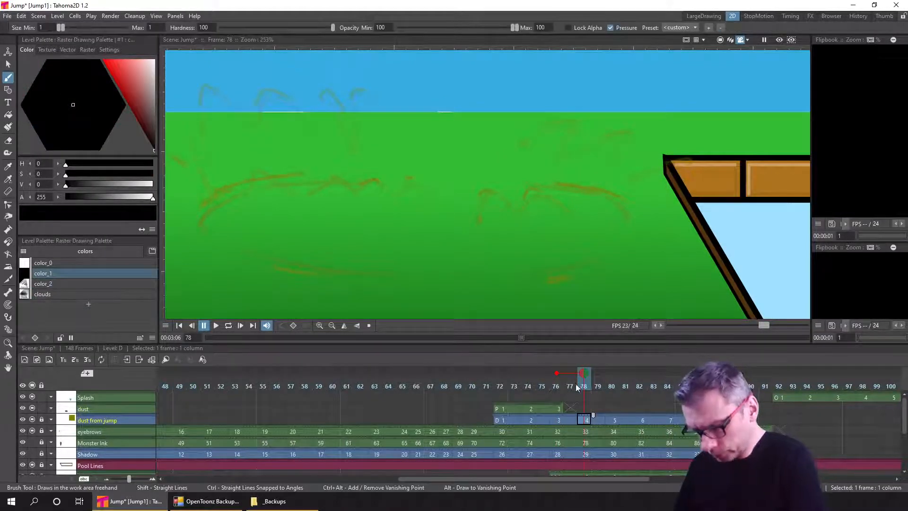
mouse_move(582, 386)
left_mouse_down()
mouse_move(554, 386)
mouse_move(641, 376)
mouse_move(590, 380)
left_mouse_up()
left_click(584, 407)
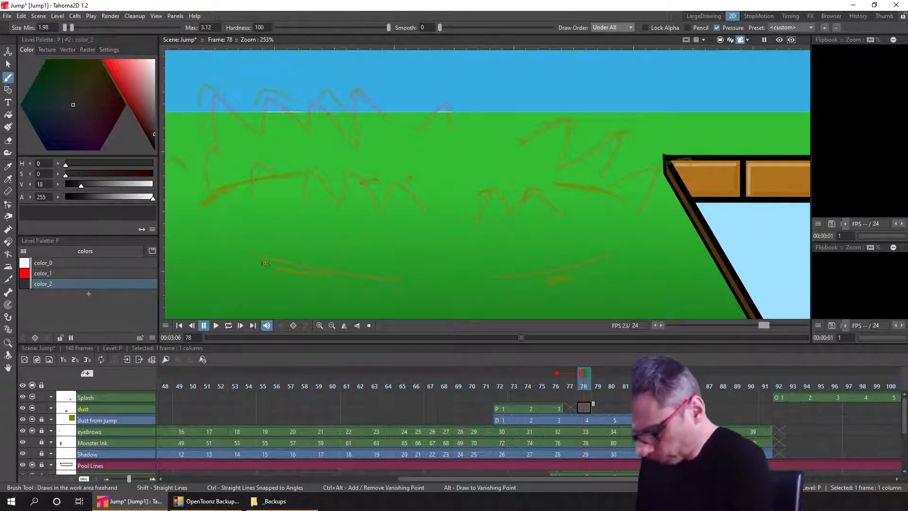
left_click_drag(260, 260, 373, 283)
left_click_drag(514, 283, 585, 271)
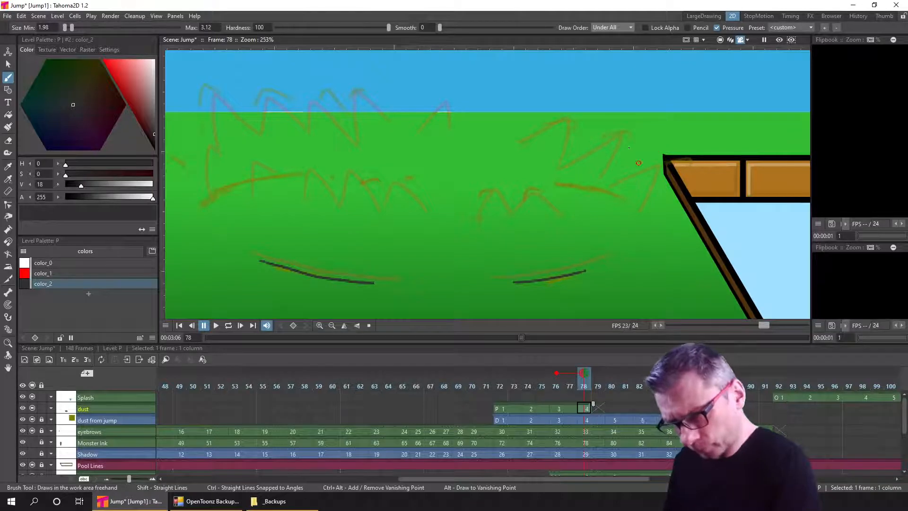
Ink only the tips of the rear spikes on frame 78, two on the right and four on the left
mouse_move(587, 147)
left_mouse_down()
mouse_move(622, 130)
mouse_move(621, 160)
left_mouse_up()
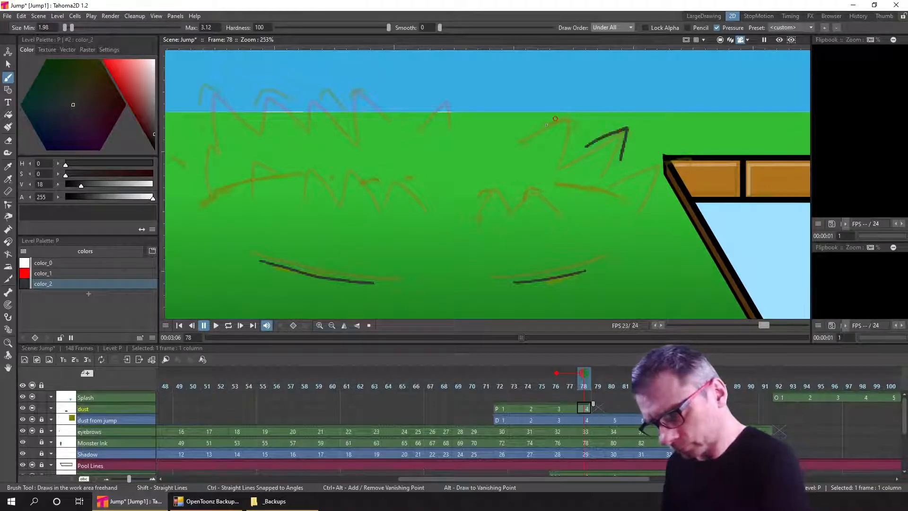
mouse_move(535, 127)
left_mouse_down()
mouse_move(574, 108)
mouse_move(571, 140)
left_mouse_up()
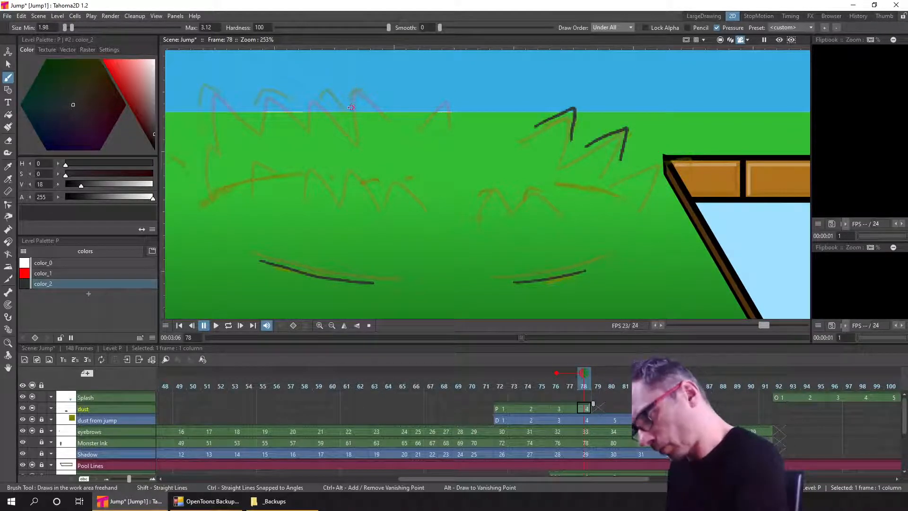
mouse_move(350, 100)
left_mouse_down()
mouse_move(370, 94)
mouse_move(328, 100)
left_mouse_up()
mouse_move(255, 108)
left_mouse_down()
mouse_move(263, 87)
mouse_move(285, 98)
left_mouse_up()
left_click_drag(203, 103, 221, 90)
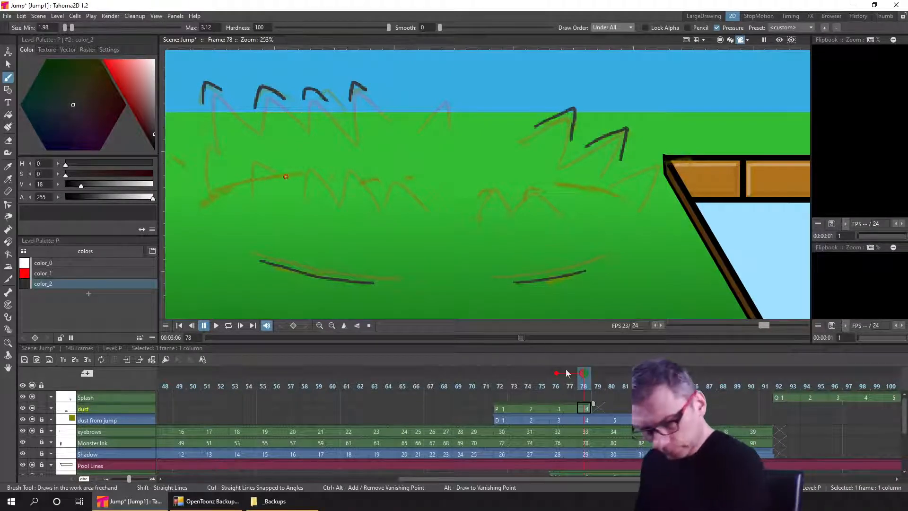
Step back through the dust drawings on frames 76, 74 and 72, and return to frame 74
left_click(558, 407)
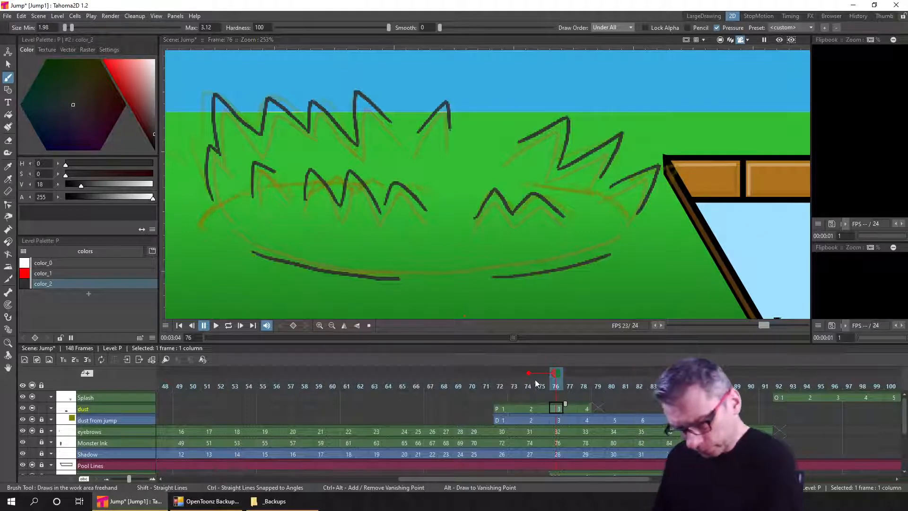
left_click(529, 408)
left_click(502, 386)
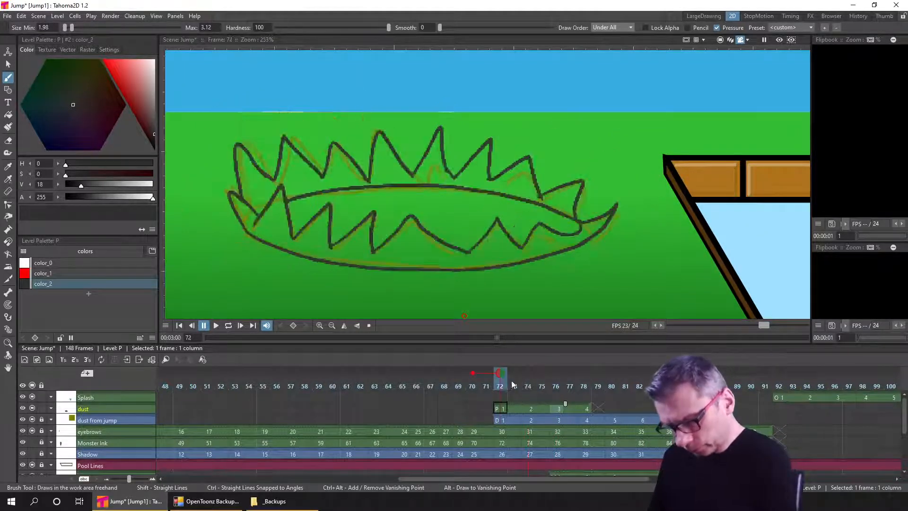
left_click(529, 383)
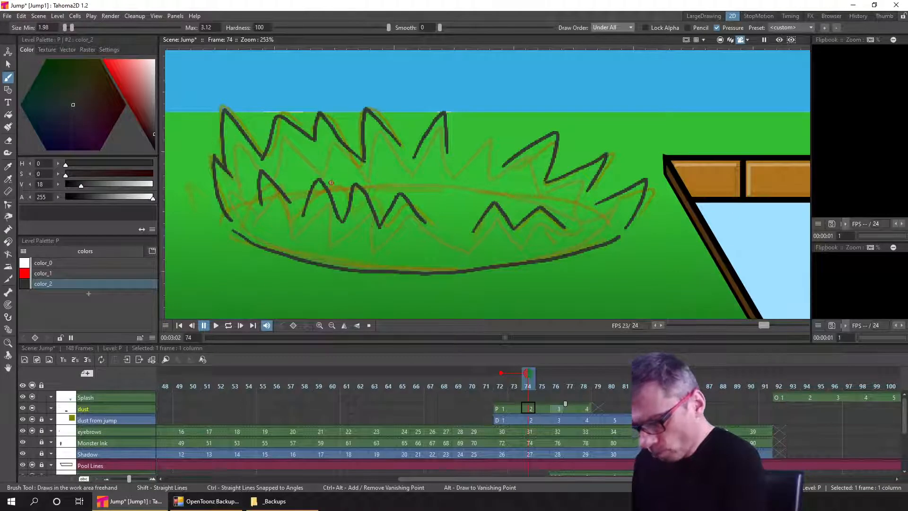
left_click_drag(331, 182, 443, 176)
key("ctrl+z")
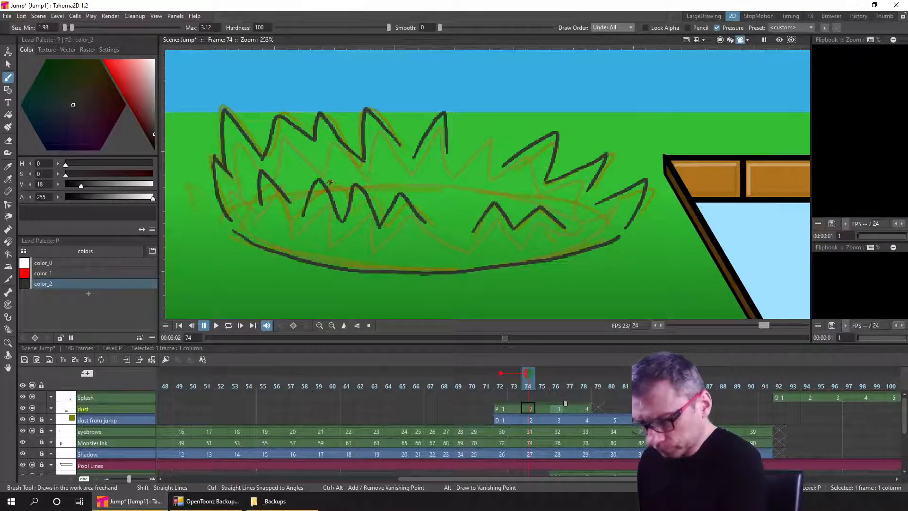
left_click_drag(330, 182, 442, 180)
key("ctrl+z")
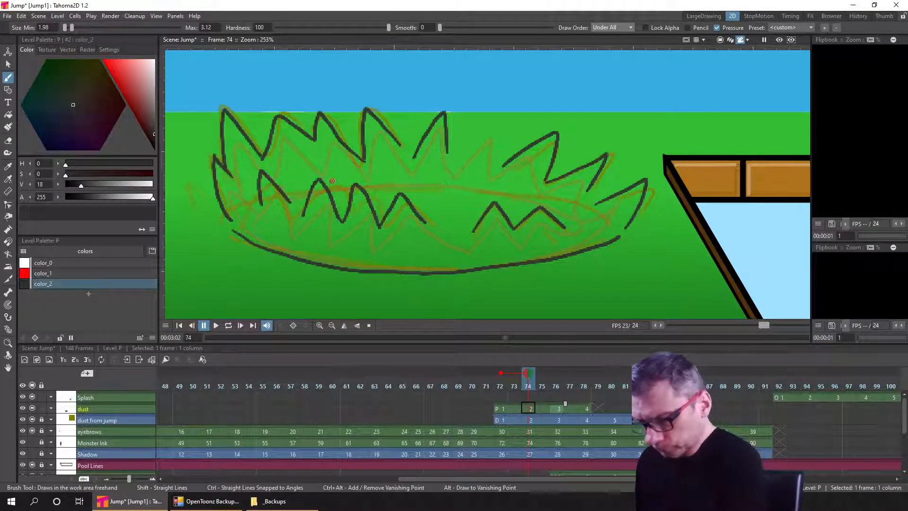
Ink frame 74's back rim as a broken curve running behind the front spikes, redoing the right-hand segment
mouse_move(331, 181)
left_mouse_down()
mouse_move(449, 178)
mouse_move(540, 200)
left_mouse_up()
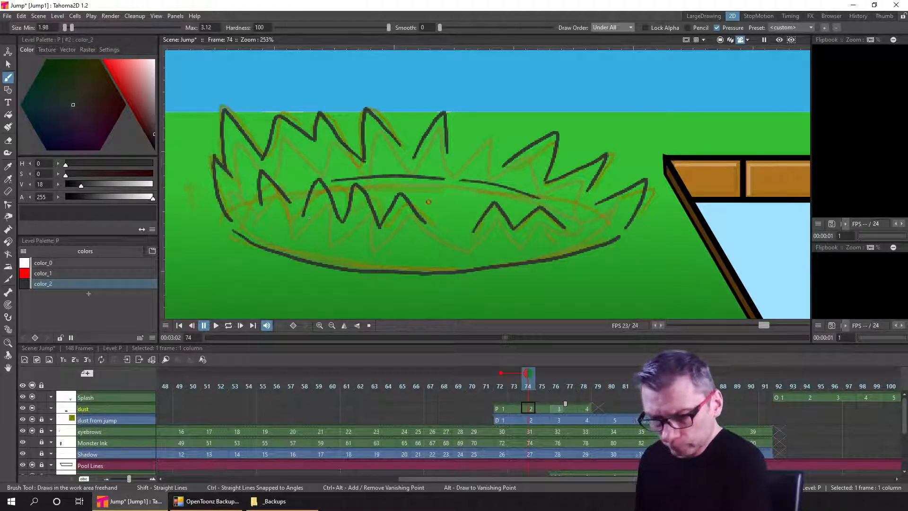
key("ctrl+z")
left_click_drag(460, 185, 513, 185)
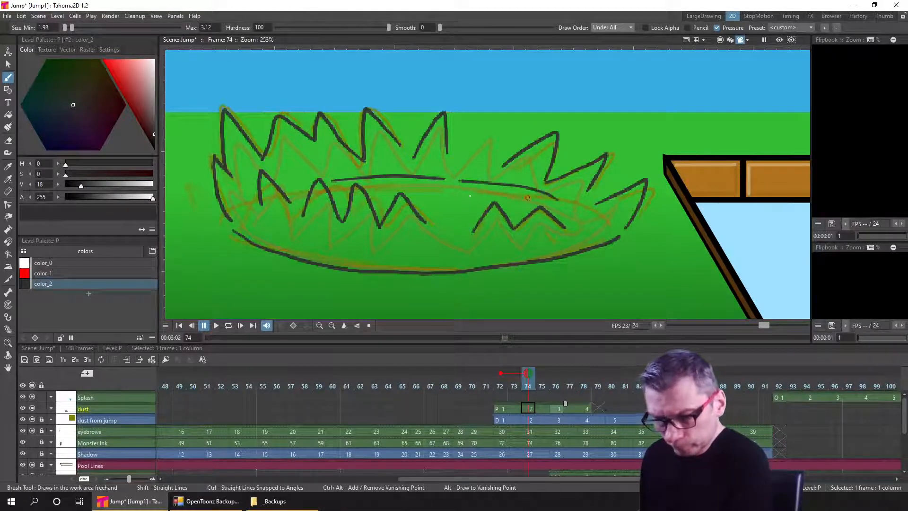
left_click_drag(287, 187, 305, 184)
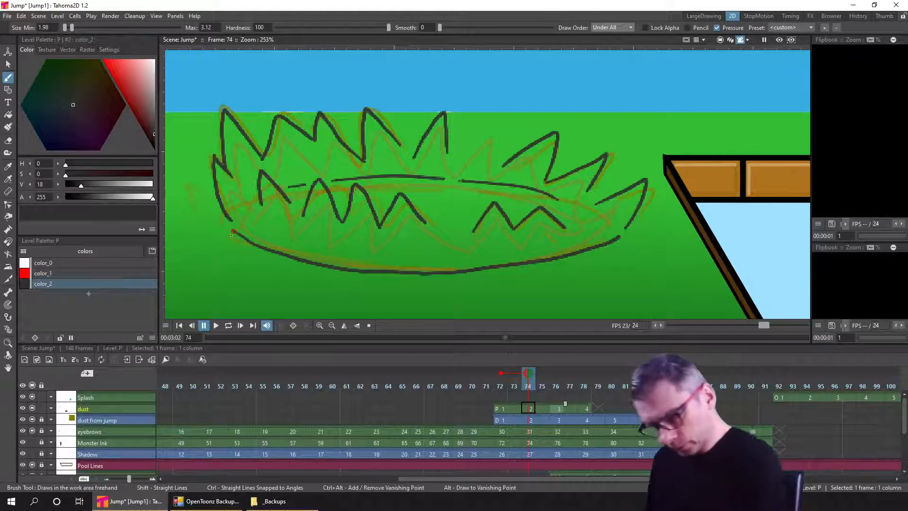
Ink short back rim dashes on frames 76 and 78, moving frame 78's left dash further right, and save the scene
left_click(560, 408)
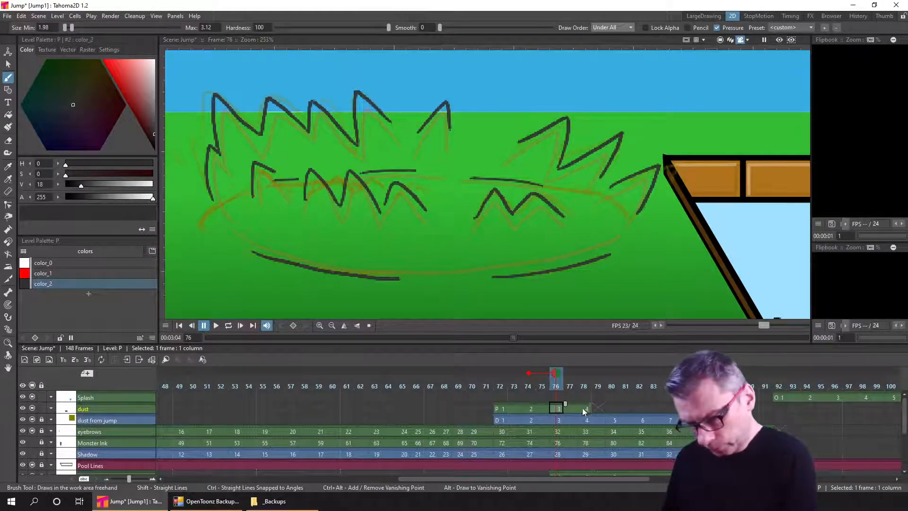
key("period")
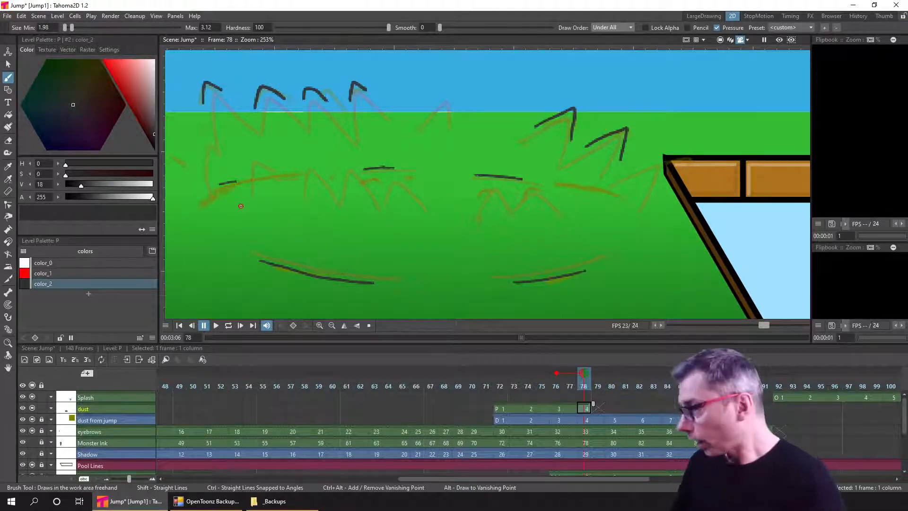
key("comma")
key("period")
key("comma")
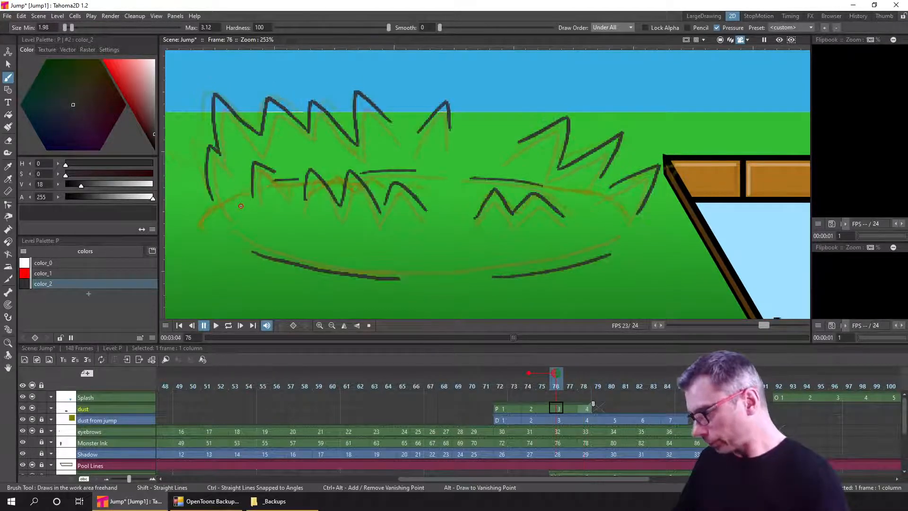
key("period")
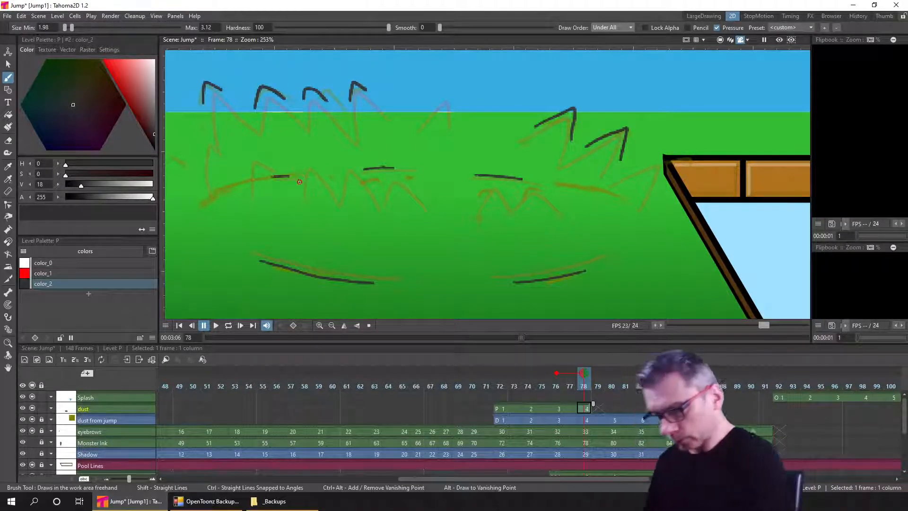
left_click_drag(273, 177, 299, 173)
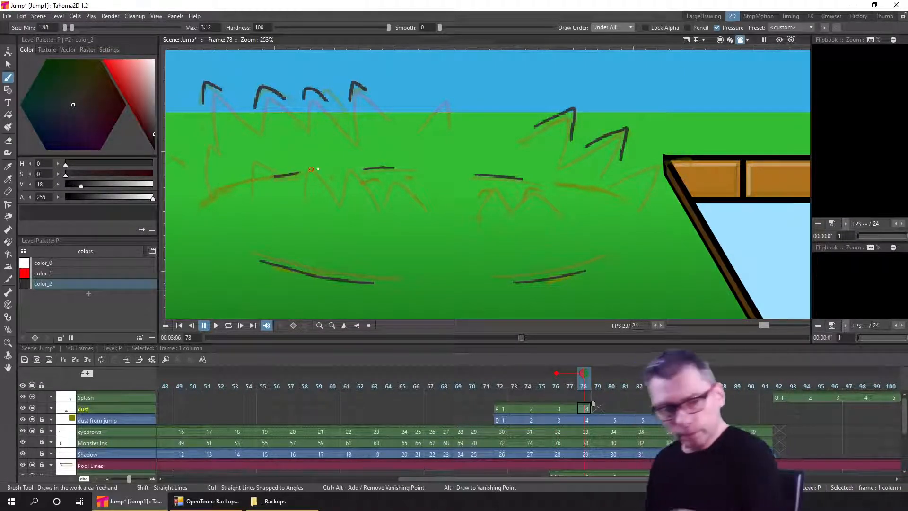
key("ctrl+s")
Flip between frames 76 and 78 to compare them, and ink a small spike tip at frame 78's far left
key("comma")
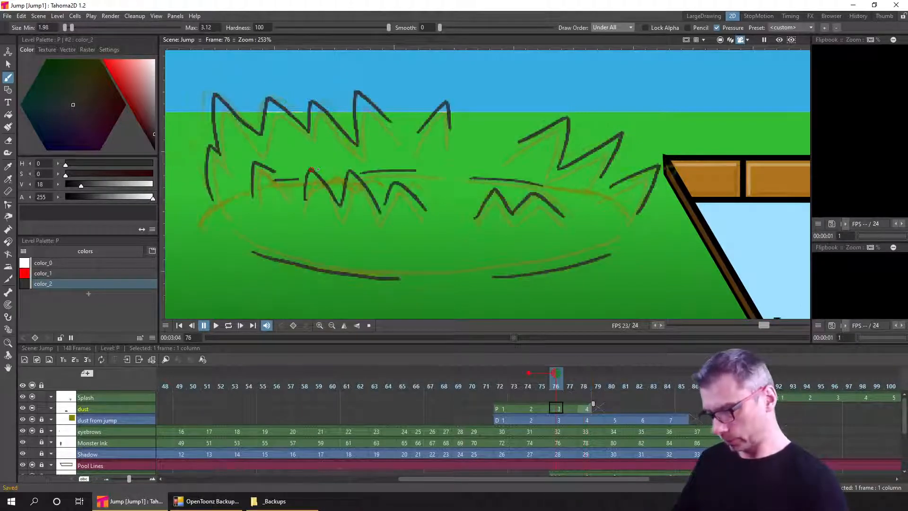
key("period")
key("comma")
key("period")
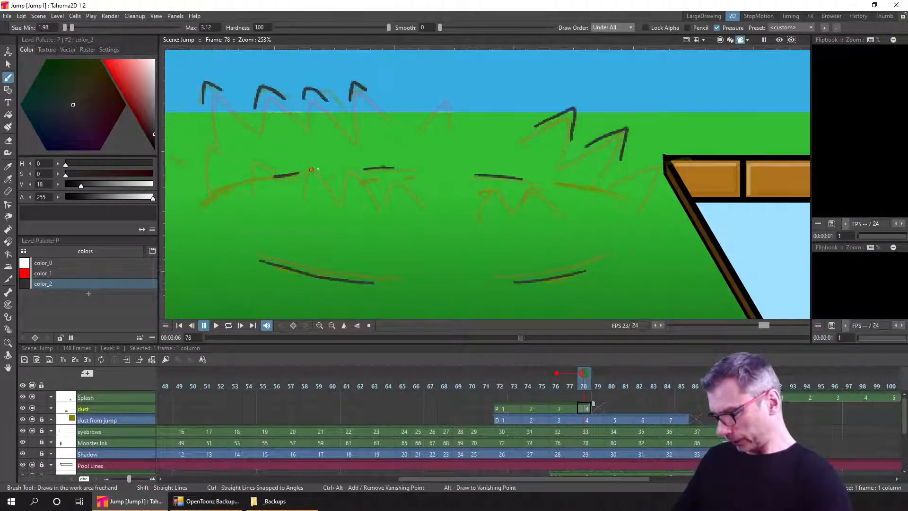
key("comma")
key("period")
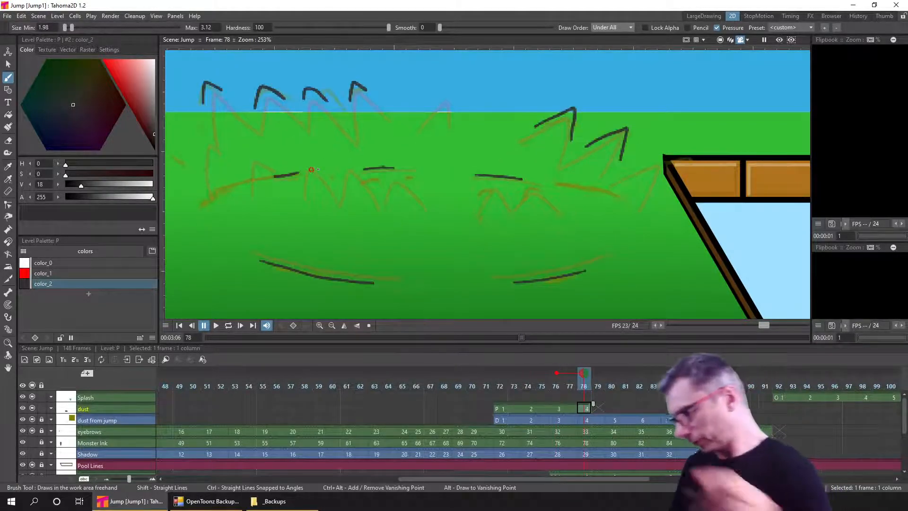
left_click(212, 142)
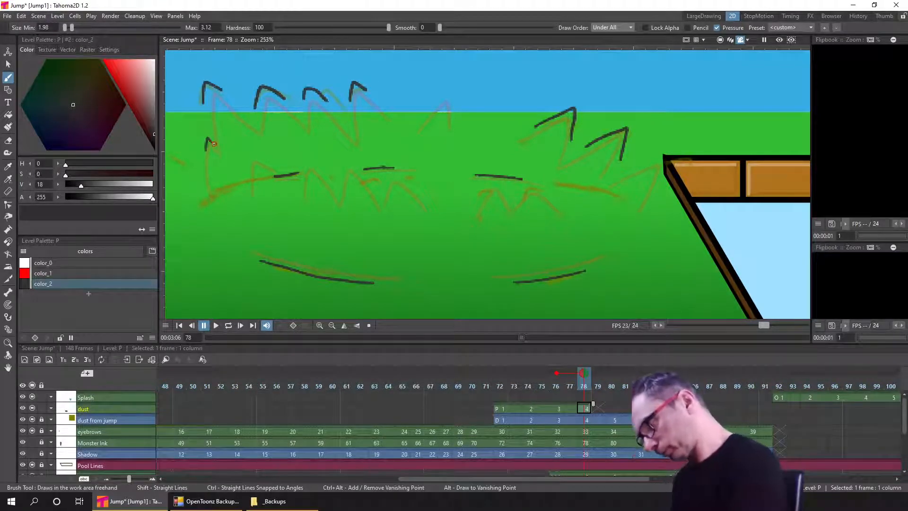
left_click_drag(211, 142, 205, 156)
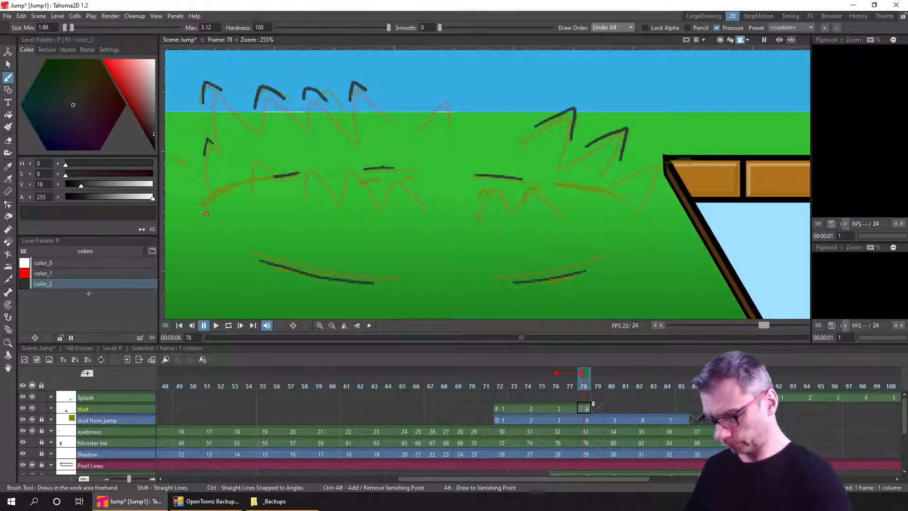
Review the dust from jump sketches on frames 78 to 84
left_click(588, 417)
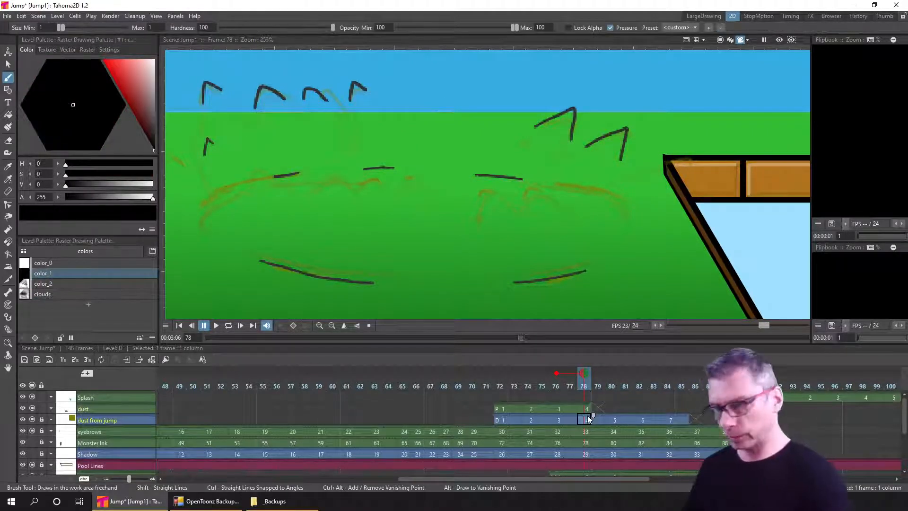
key("period")
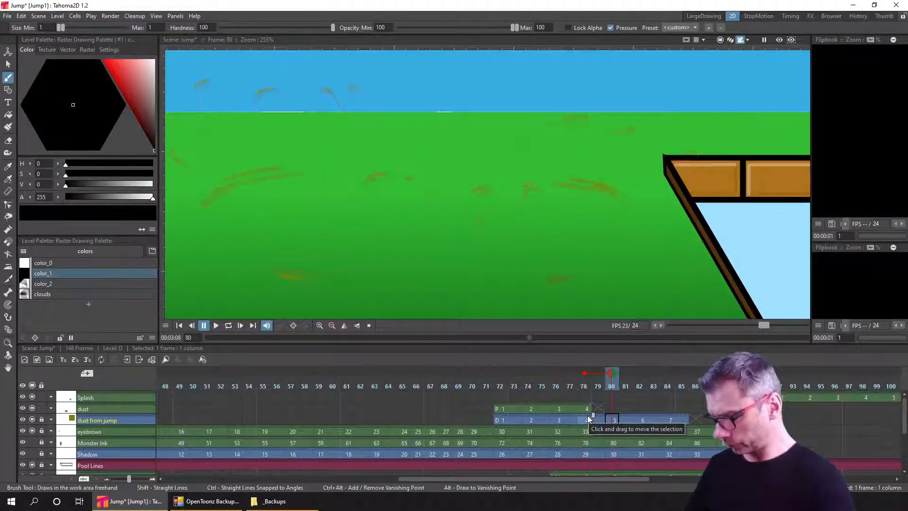
key("period")
key("period")
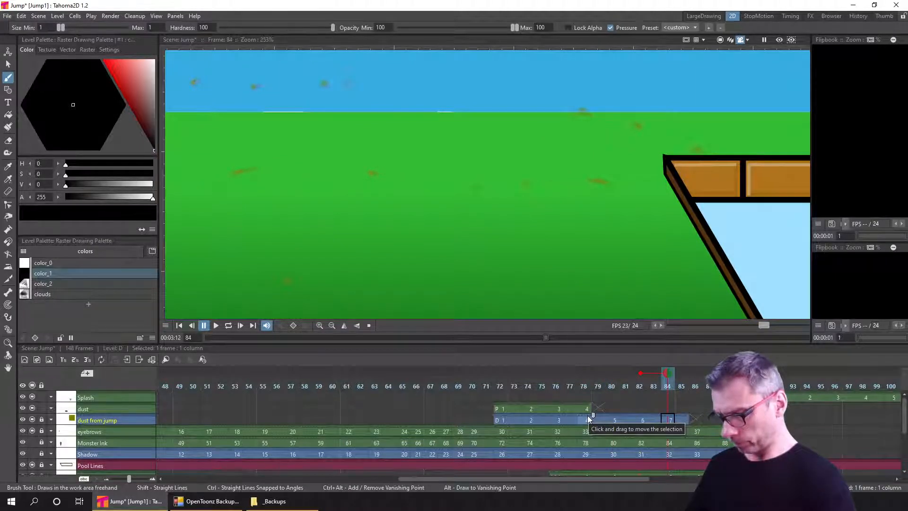
key("comma")
Select frame 80 of the dust layer with the dust from jump sketch layer hidden, and save the scene
left_click(610, 407)
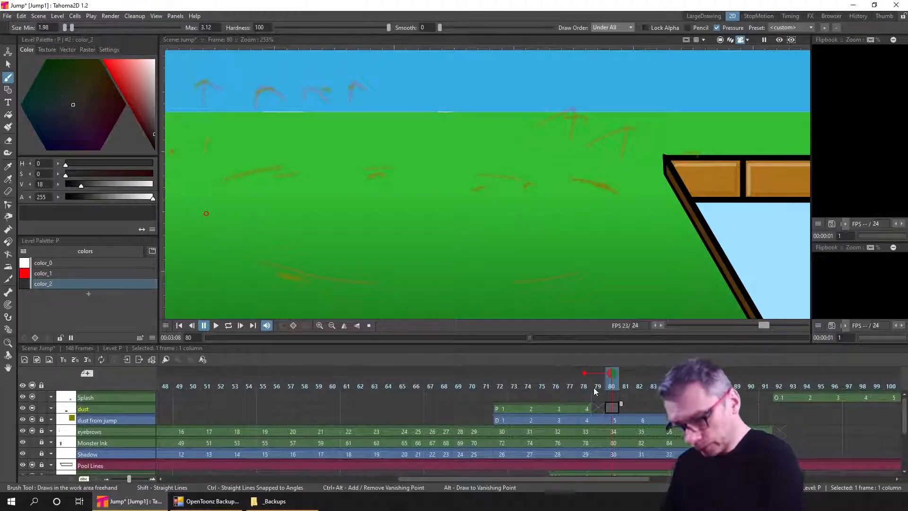
left_click(33, 419)
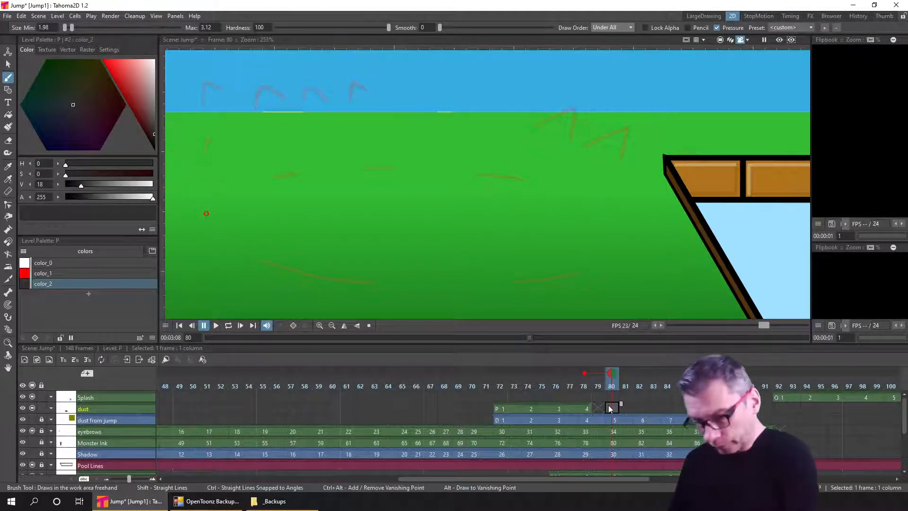
key("ctrl+s")
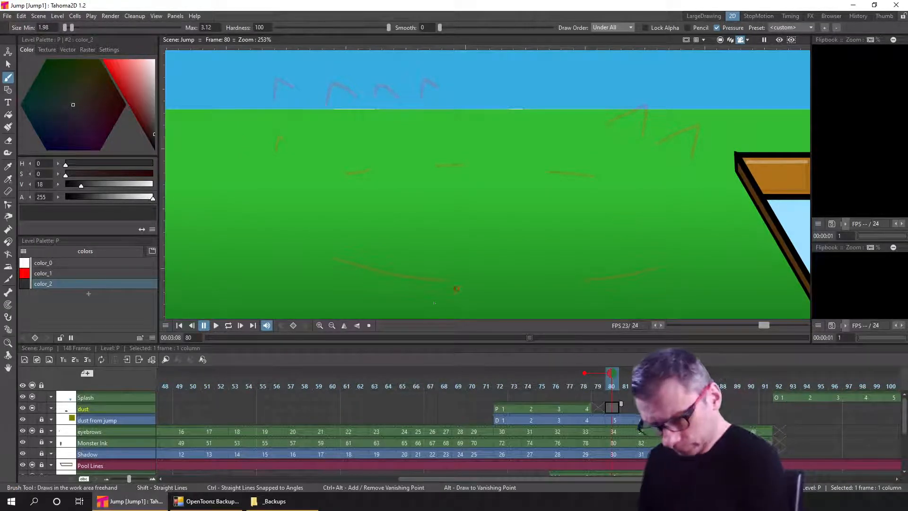
Ink frame 80's dust with the lower and back curves broken into shorter dashes and the spike tips smaller and shifted outward
left_click_drag(594, 283, 629, 280)
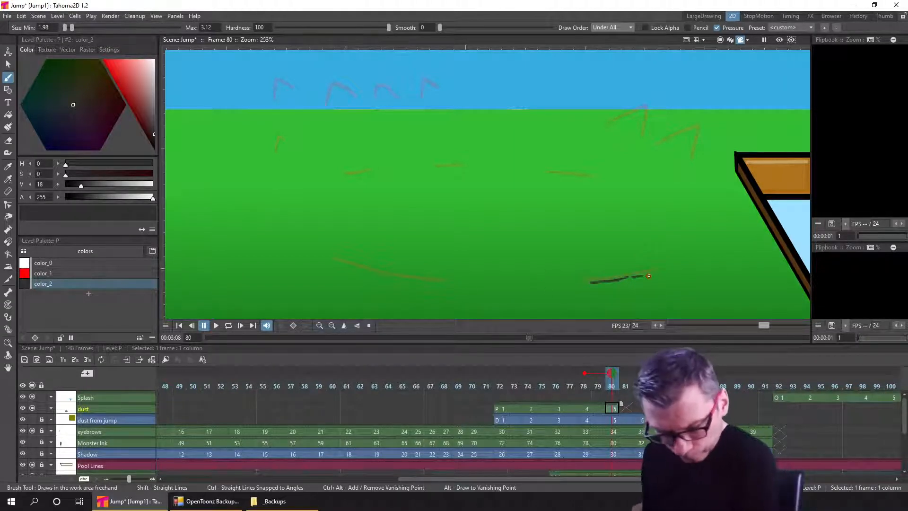
left_click_drag(654, 272, 642, 274)
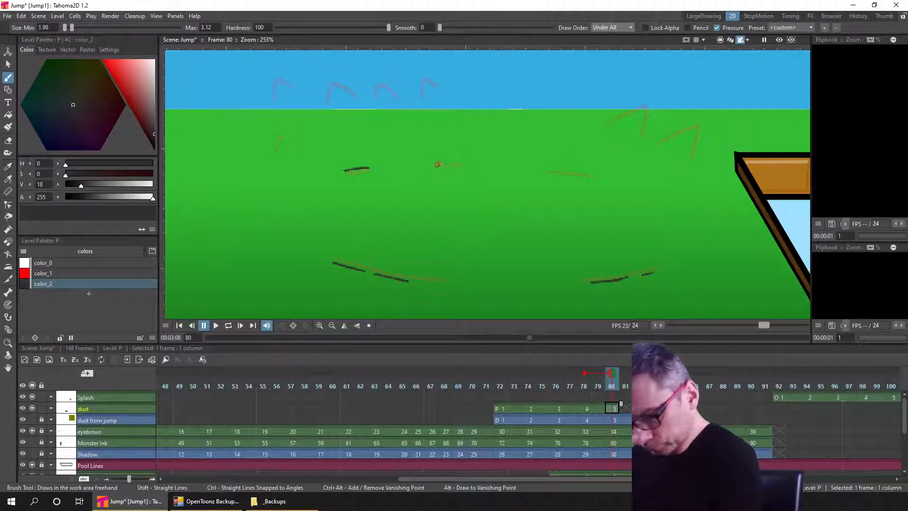
left_click_drag(546, 171, 579, 173)
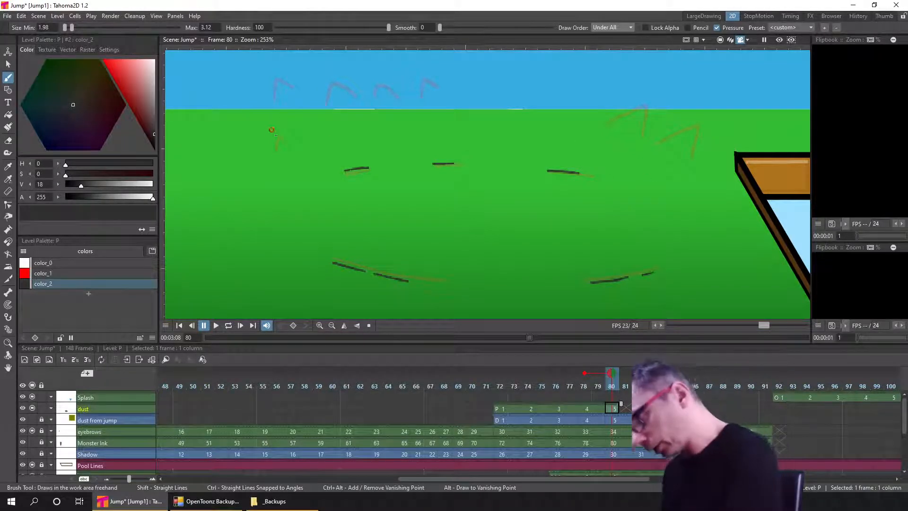
left_click_drag(274, 145, 279, 133)
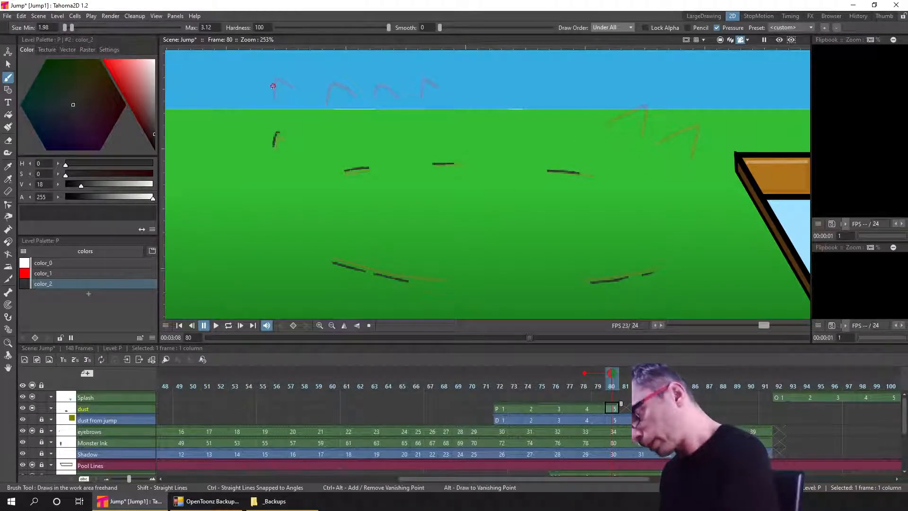
mouse_move(271, 90)
left_mouse_down()
mouse_move(283, 75)
mouse_move(326, 85)
mouse_move(427, 79)
left_mouse_up()
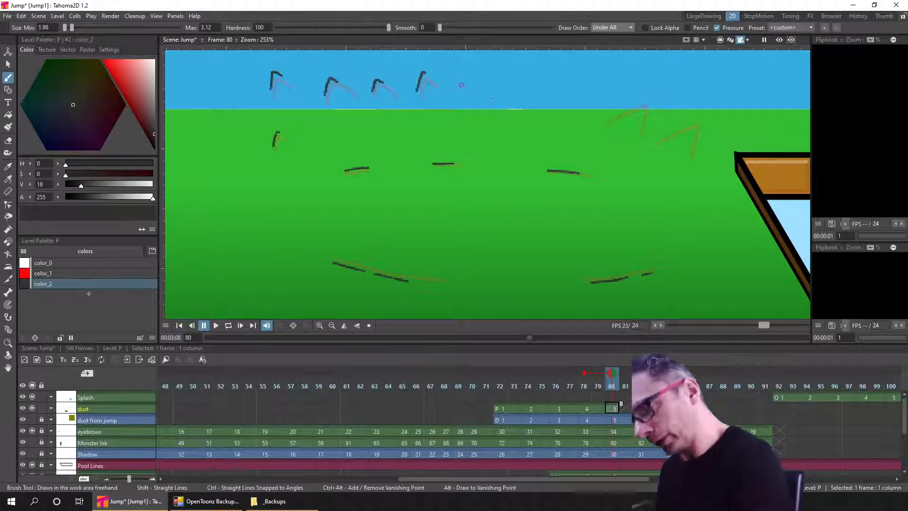
mouse_move(618, 112)
left_mouse_down()
mouse_move(653, 96)
mouse_move(697, 117)
mouse_move(696, 145)
left_mouse_up()
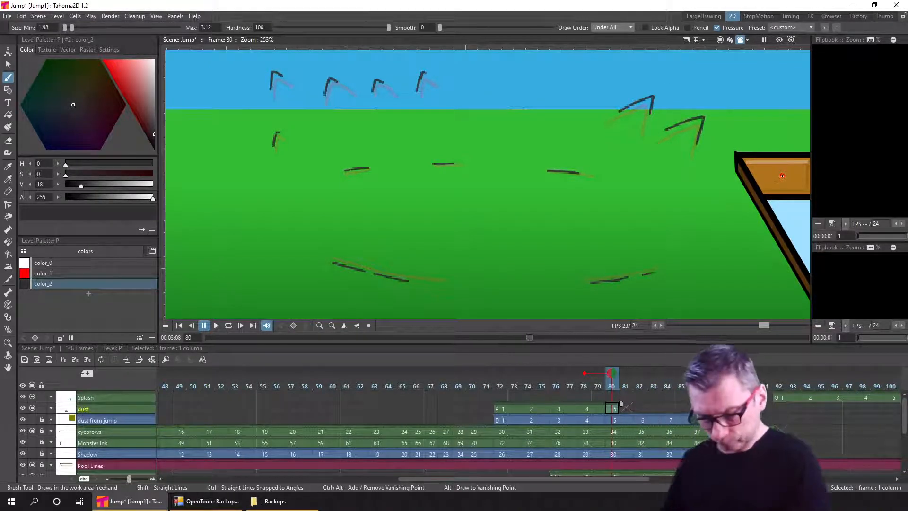
Ink frame 82's spike tips on the dust layer, smaller and slightly higher than those on frame 80
left_click(640, 409)
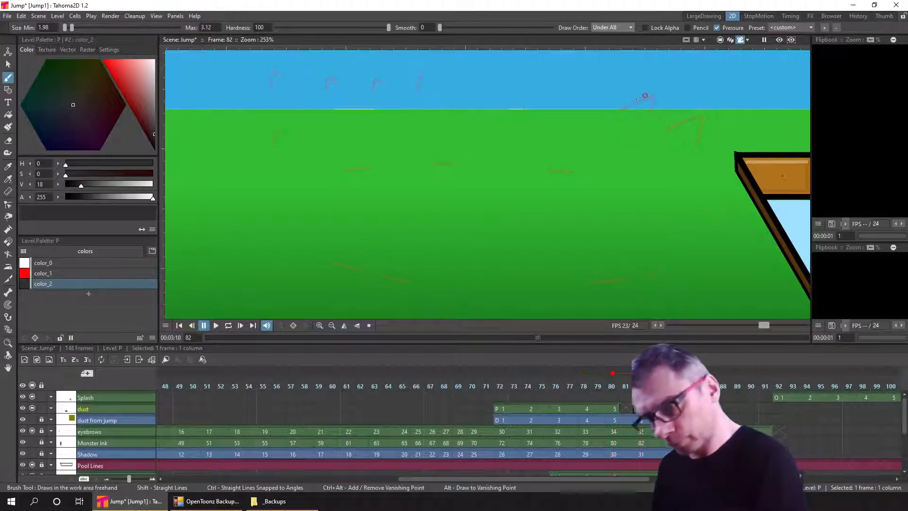
mouse_move(633, 98)
left_mouse_down()
mouse_move(655, 90)
mouse_move(656, 101)
mouse_move(709, 118)
left_mouse_up()
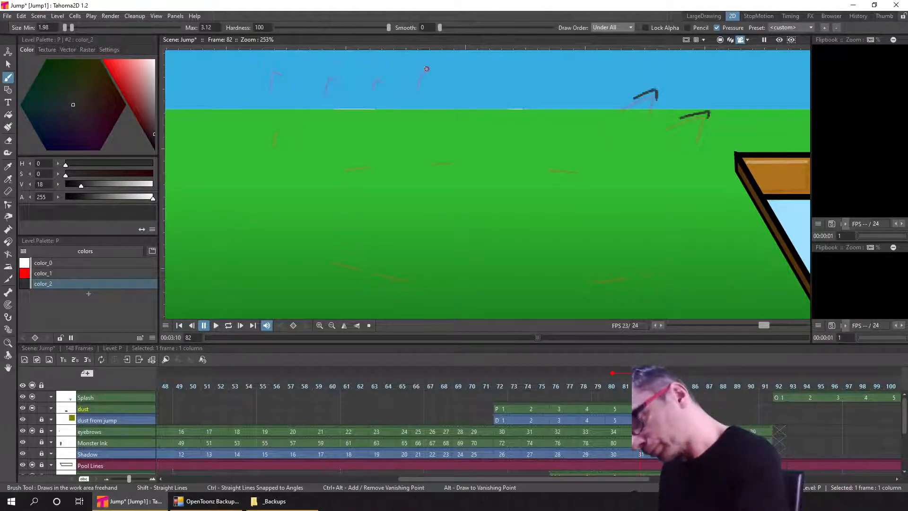
mouse_move(426, 69)
left_mouse_down()
mouse_move(416, 89)
mouse_move(326, 85)
left_mouse_up()
left_click_drag(277, 70, 269, 82)
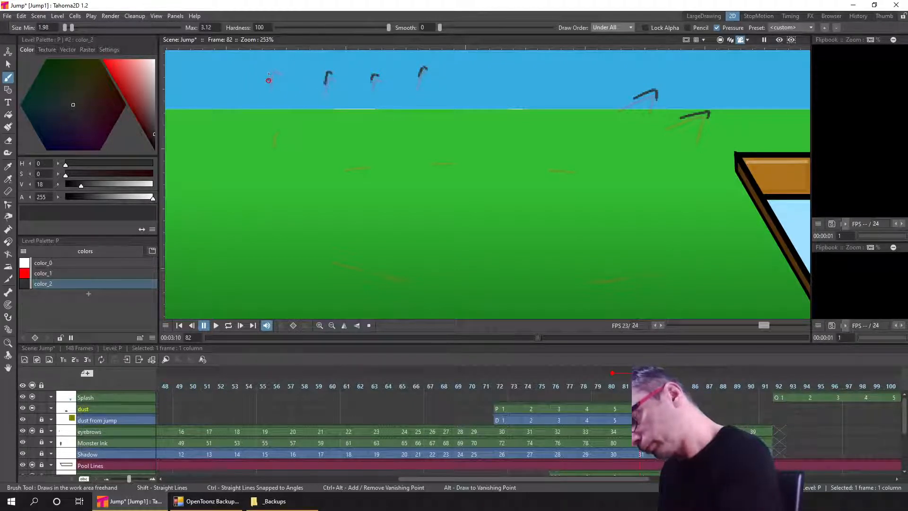
Draw short dark dust marks over the onion-skin marks across the grass on frame 82 of the dust level
left_click_drag(274, 134, 273, 141)
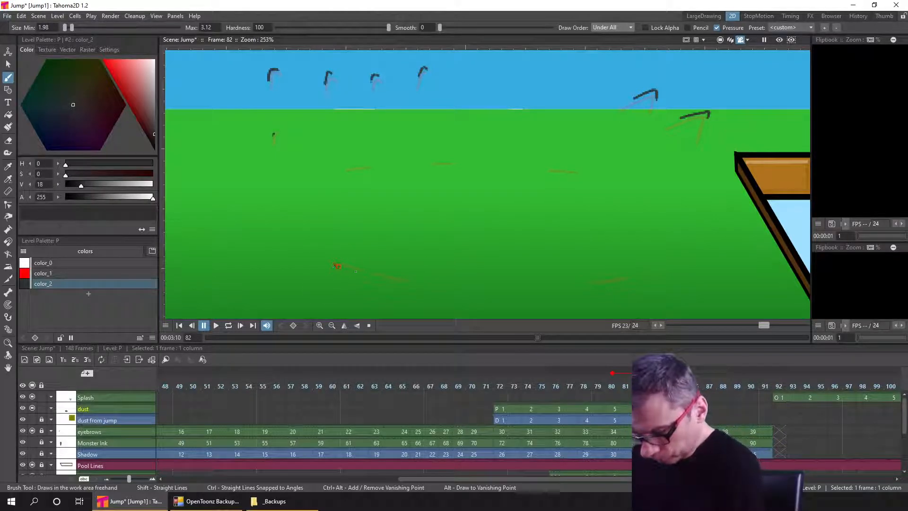
left_click_drag(334, 266, 395, 281)
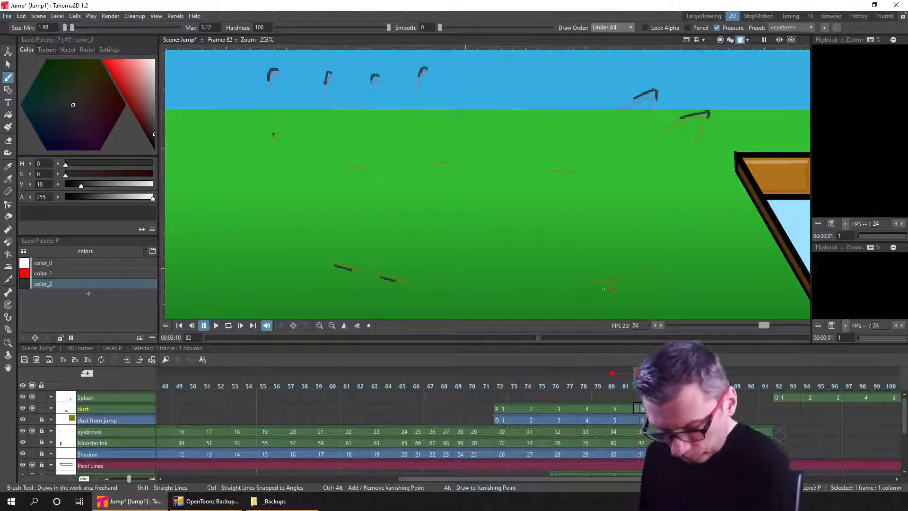
left_click_drag(594, 284, 623, 279)
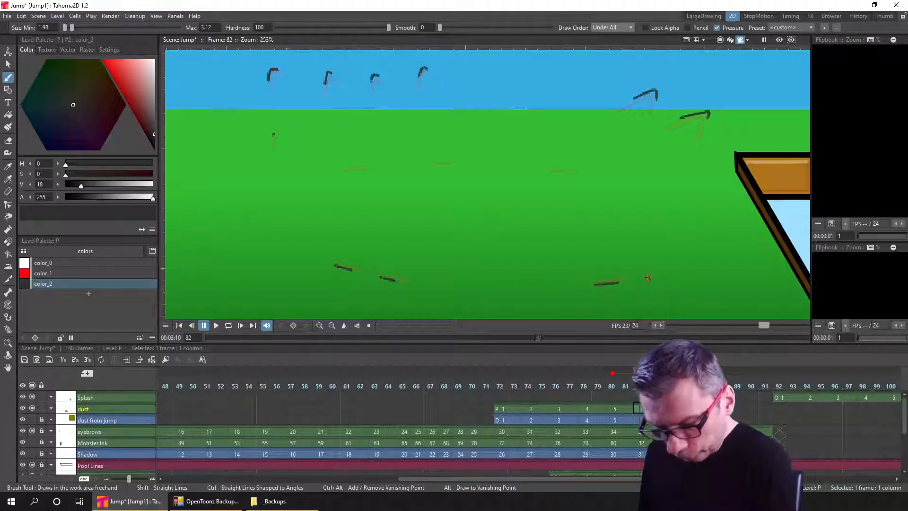
left_click_drag(551, 169, 558, 169)
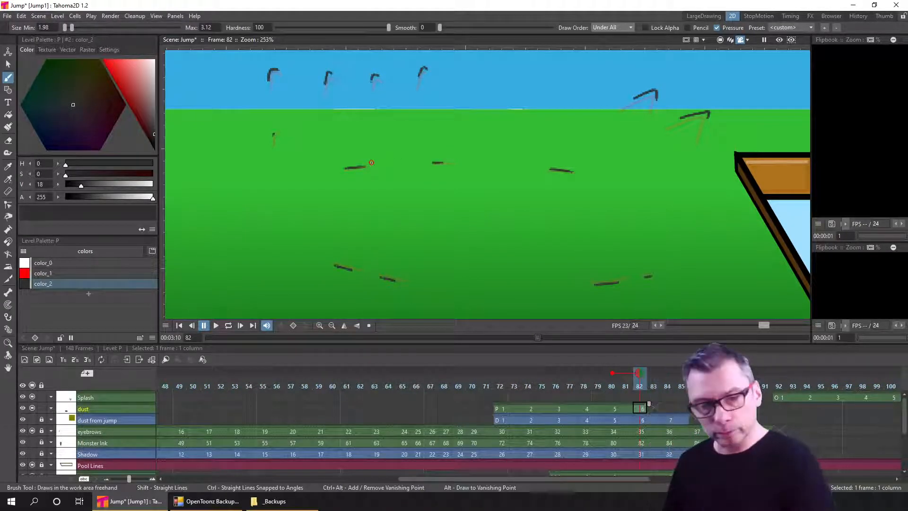
Draw shorter dust strokes over the onion-skin marks in the grass and sky on frame 84
key("Right")
key("Right")
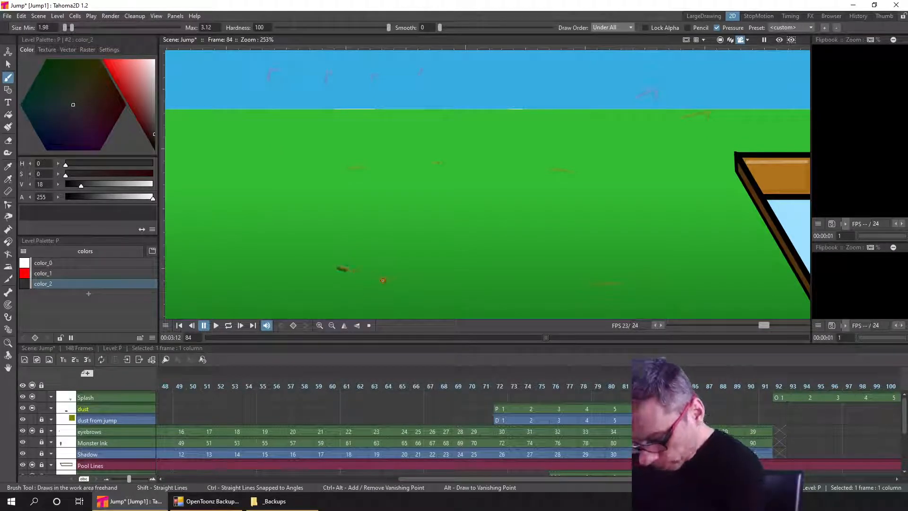
left_click_drag(346, 166, 352, 166)
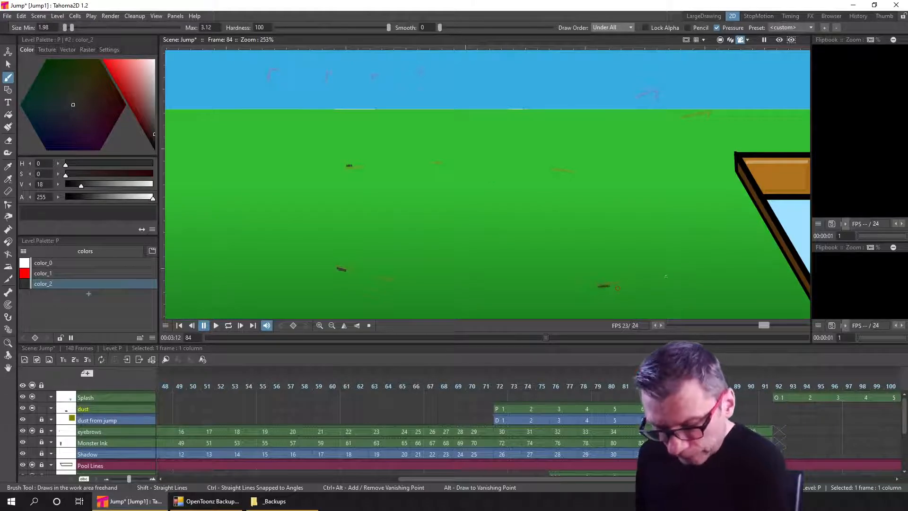
left_click_drag(552, 166, 567, 169)
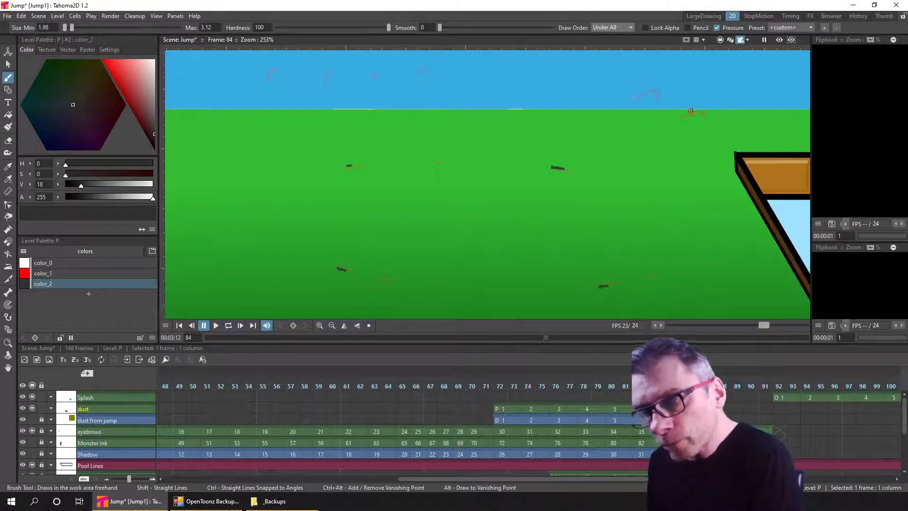
left_click_drag(689, 111, 709, 107)
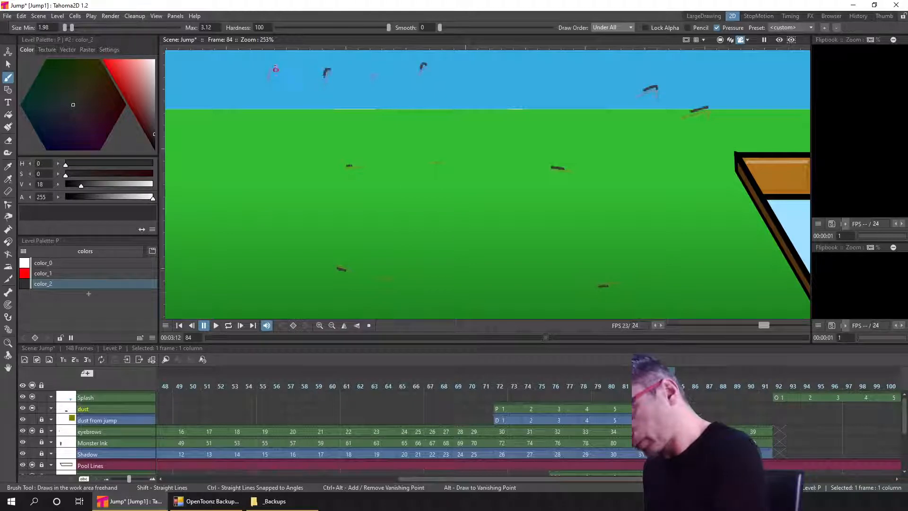
left_click_drag(270, 66, 268, 76)
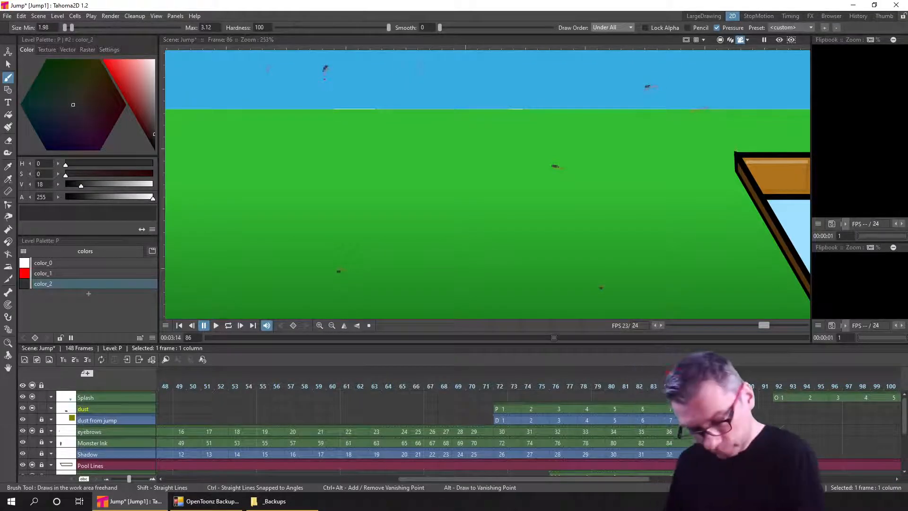
Dot the last tiny dust specks in the sky and lower grass on frame 88 and save the scene
left_click(723, 385)
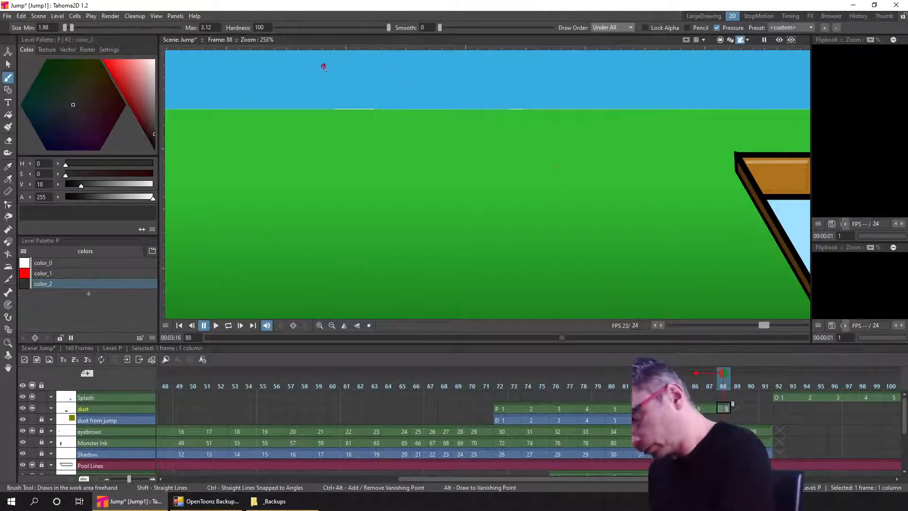
left_click(323, 66)
left_click(337, 271)
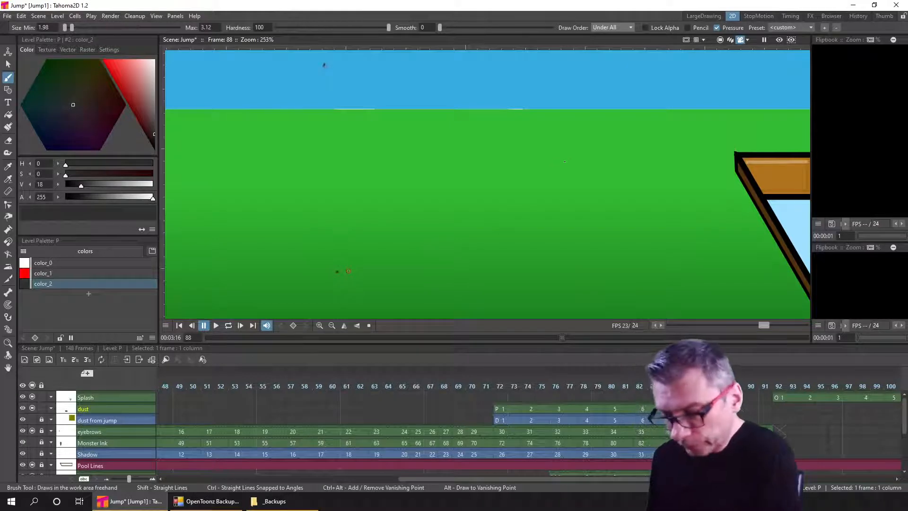
scroll(662, 193, "down", 5)
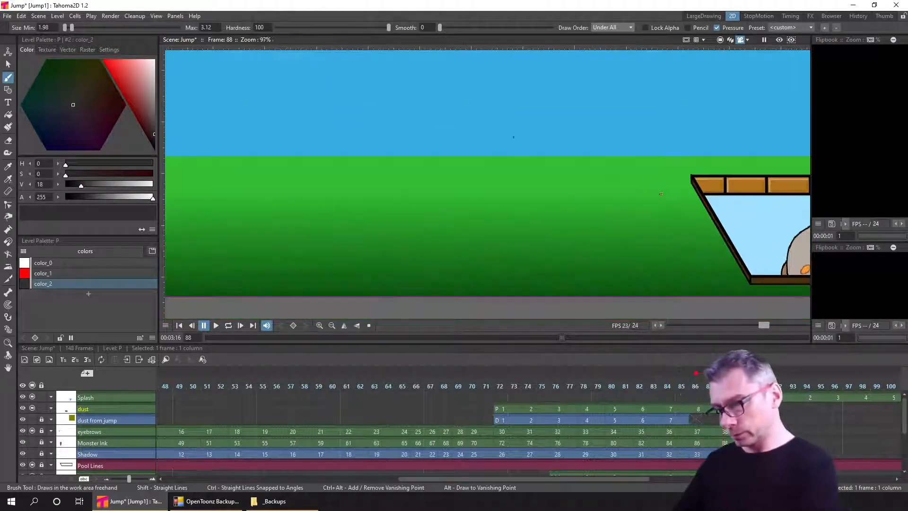
key("ctrl+s")
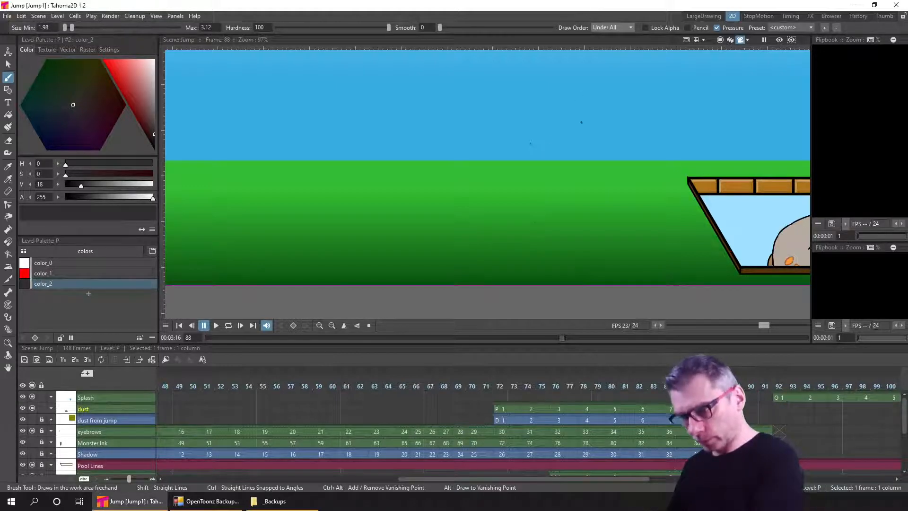
Go to frame 72 and make the Monster Ink and eyebrows layers visible together
scroll(576, 156, "up", 3)
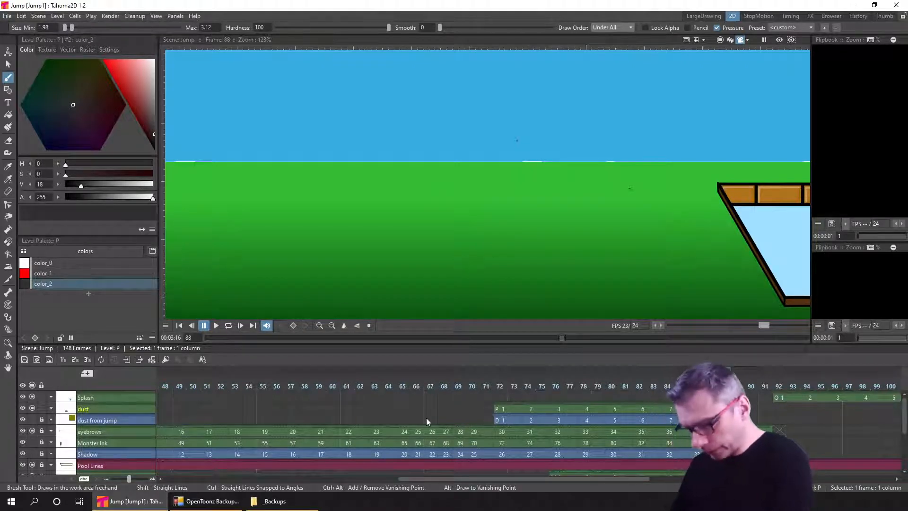
left_click(502, 386)
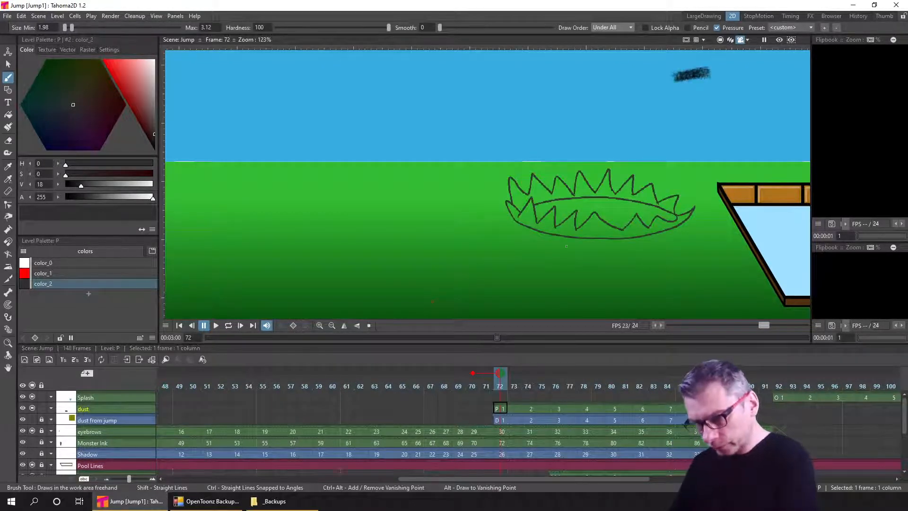
scroll(569, 249, "down", 6)
left_click_drag(570, 250, 517, 273)
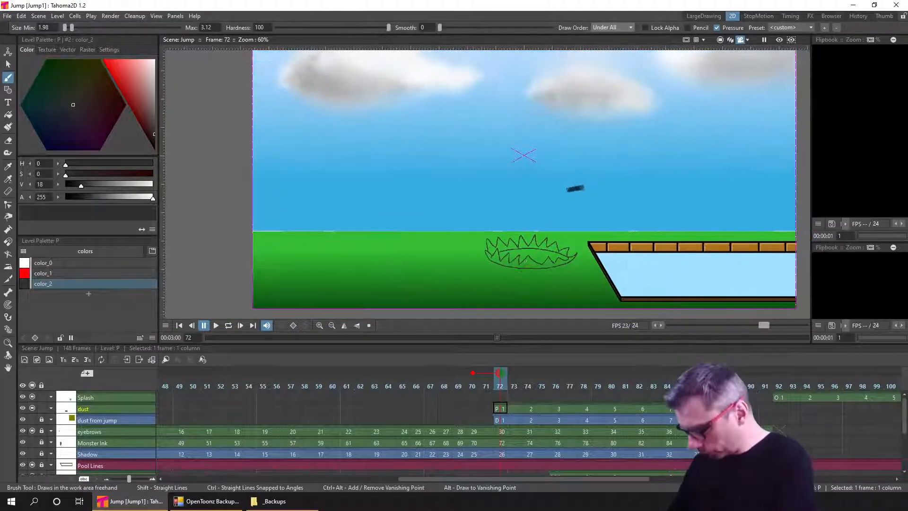
left_click(32, 431)
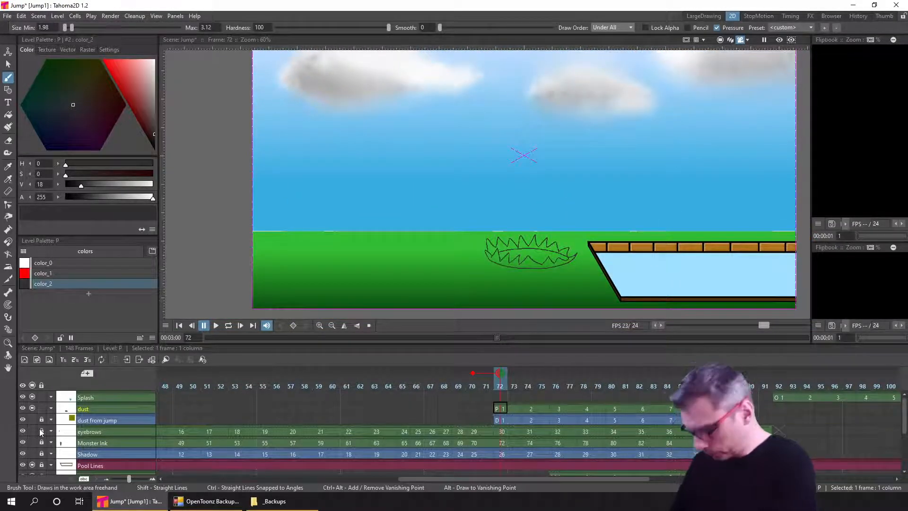
left_click(31, 443)
left_click(33, 431)
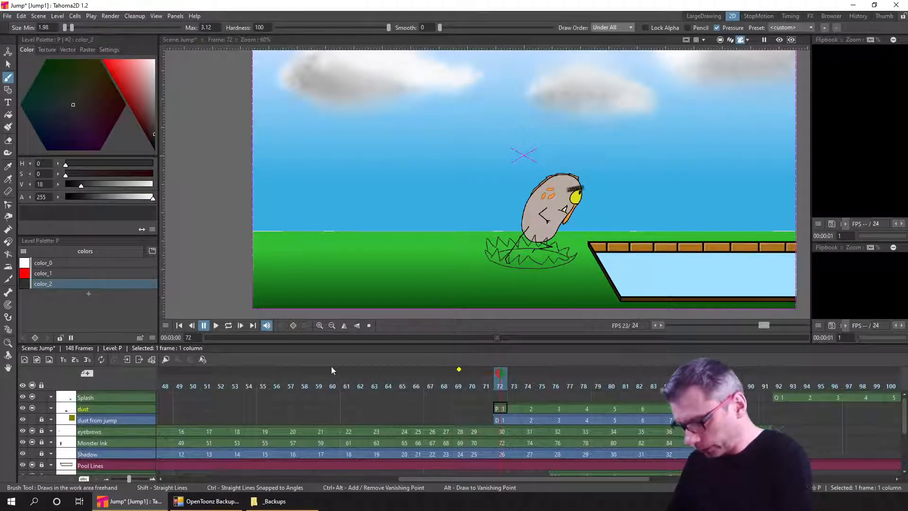
Limit the playback range with a start marker at frame 61 and a stop marker at frame 91
left_click(342, 385)
right_click(345, 381)
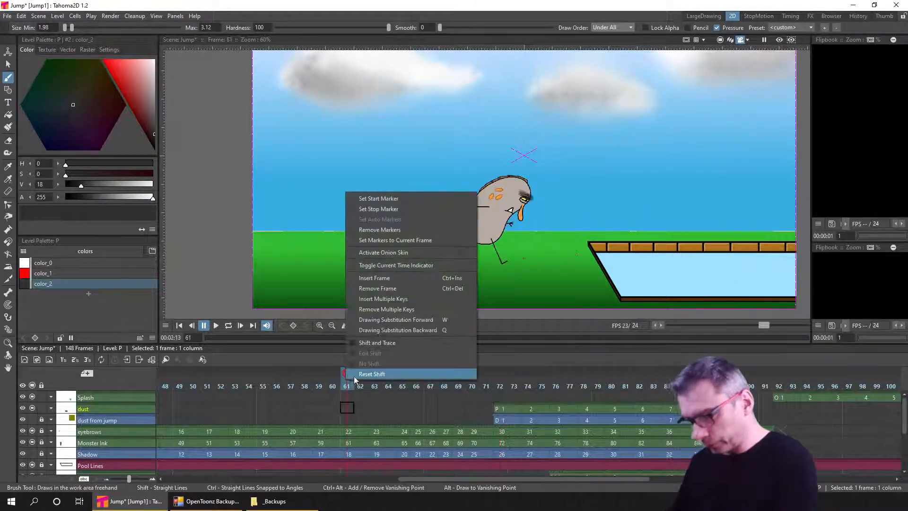
left_click(392, 195)
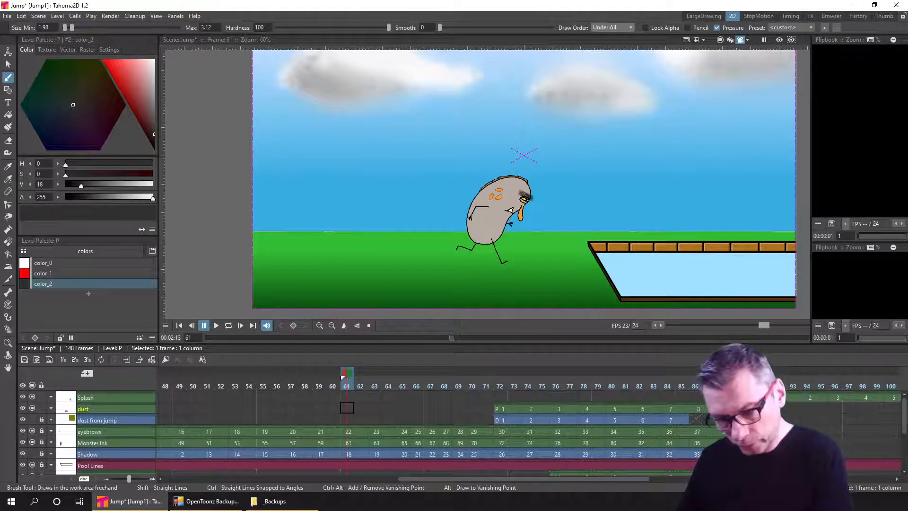
left_click(765, 387)
right_click(765, 388)
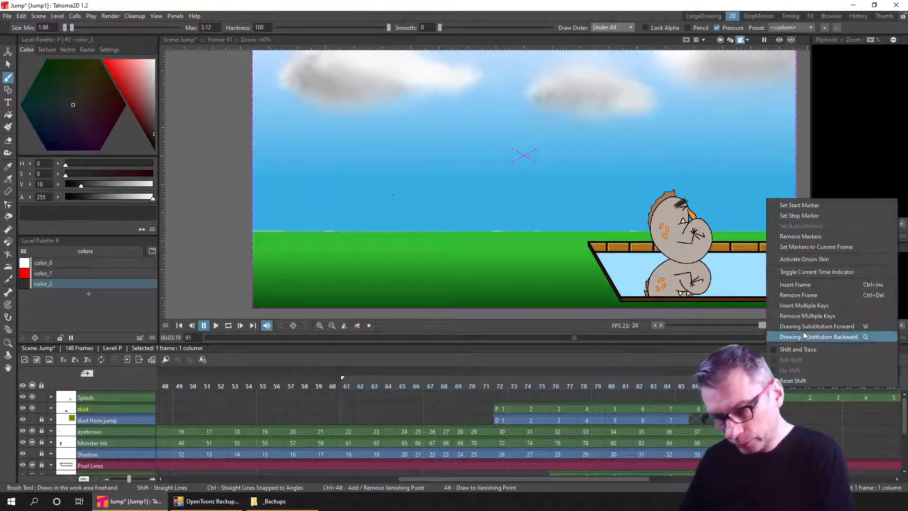
left_click(816, 216)
Play the marked frame range several times from its start to review the dust animation
left_click(179, 325)
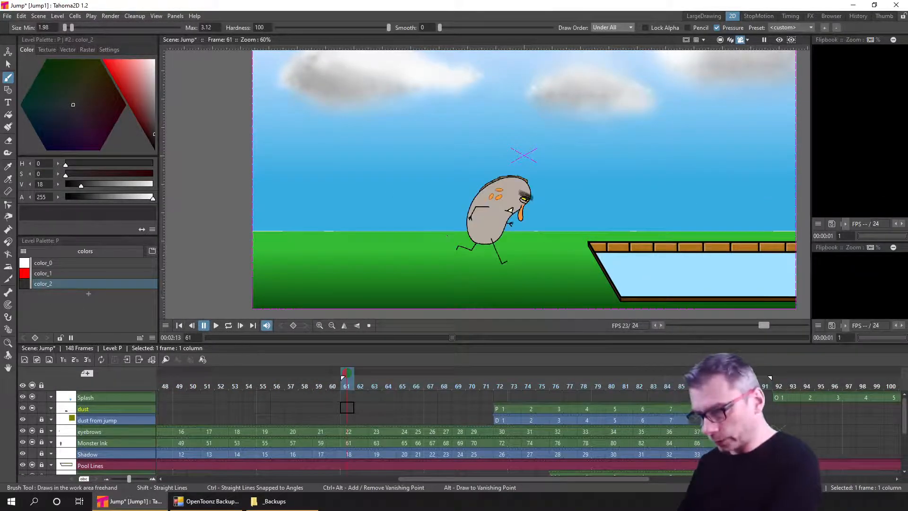
scroll(581, 240, "up", 1)
scroll(502, 230, "down", 1)
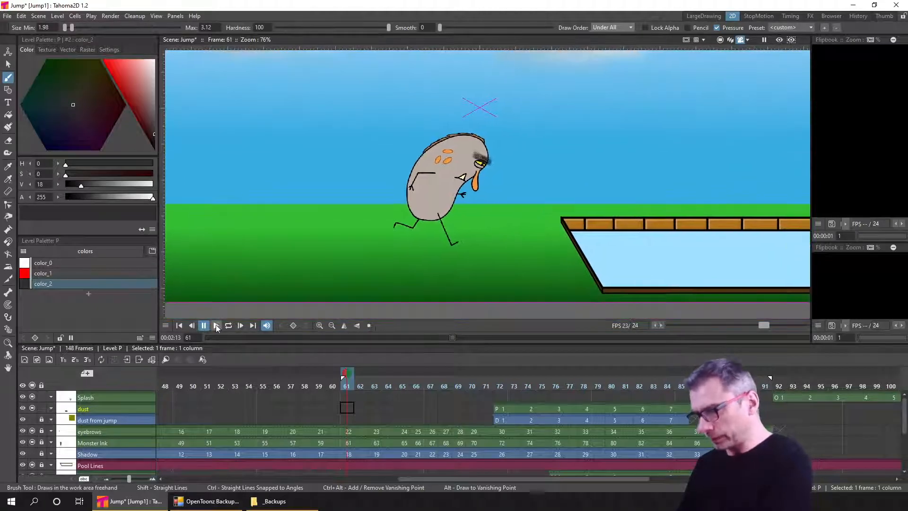
left_click(216, 326)
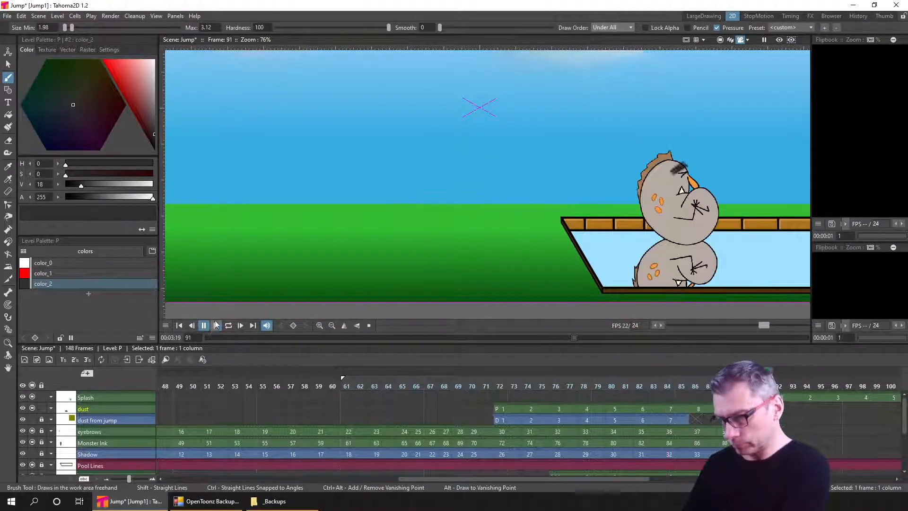
left_click(179, 325)
left_click(215, 325)
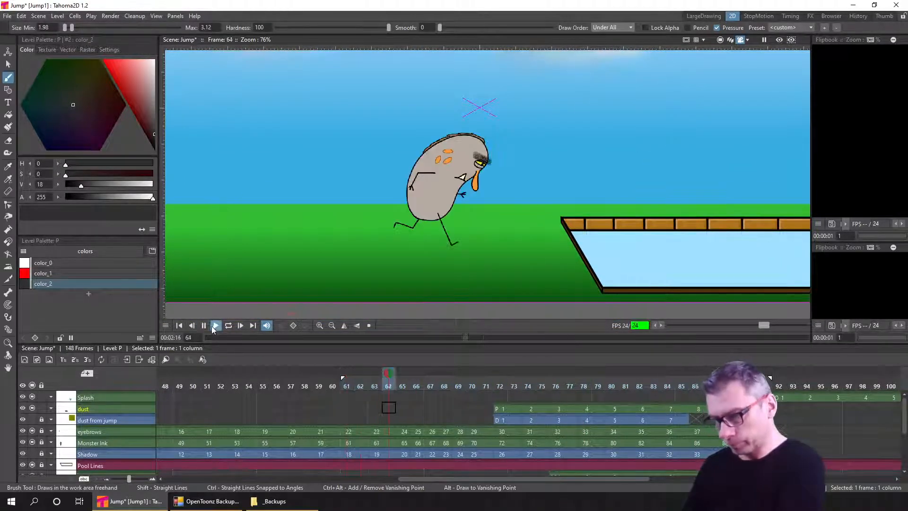
left_click(179, 326)
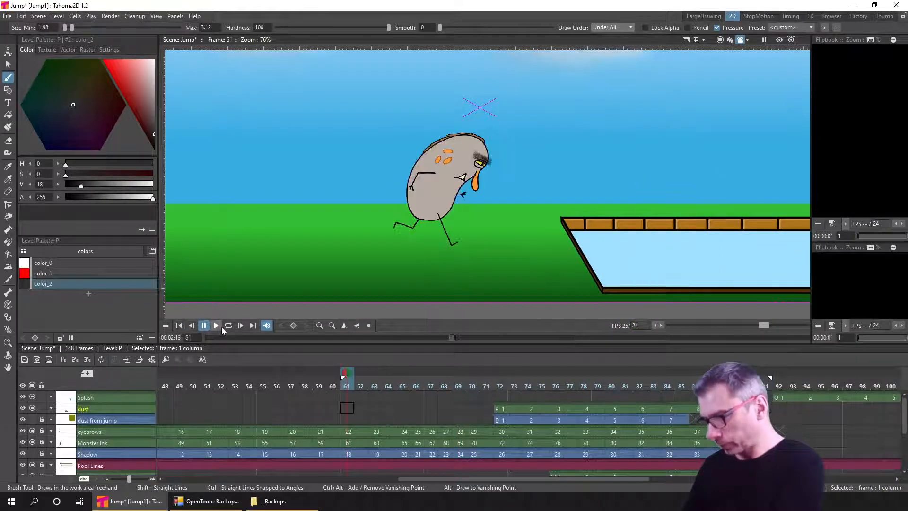
left_click(216, 326)
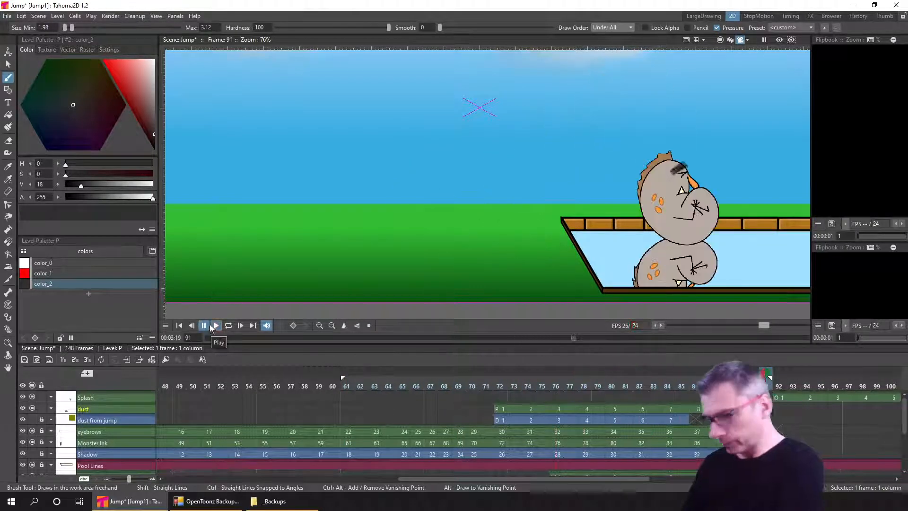
left_click(179, 325)
Add a new style to the dust level's palette at frame 72, set its V to 55 for a mid grey, and save
left_click(501, 409)
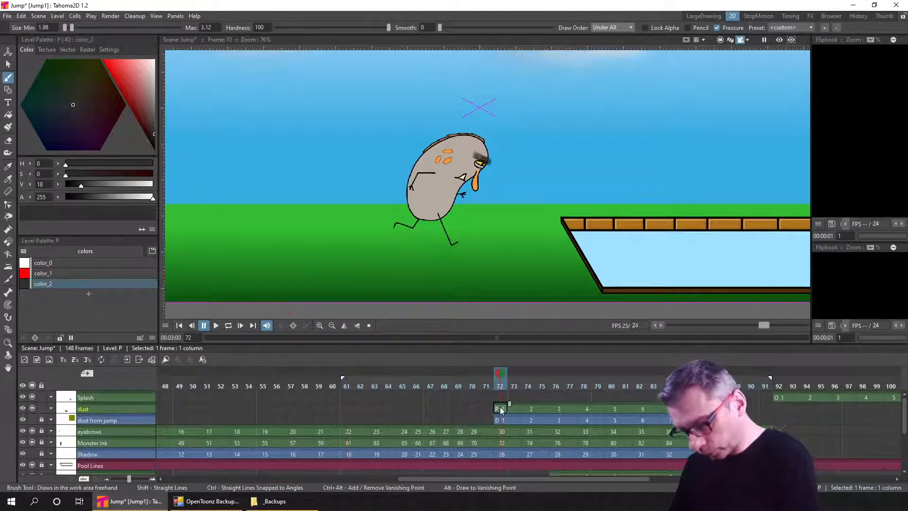
left_click(88, 294)
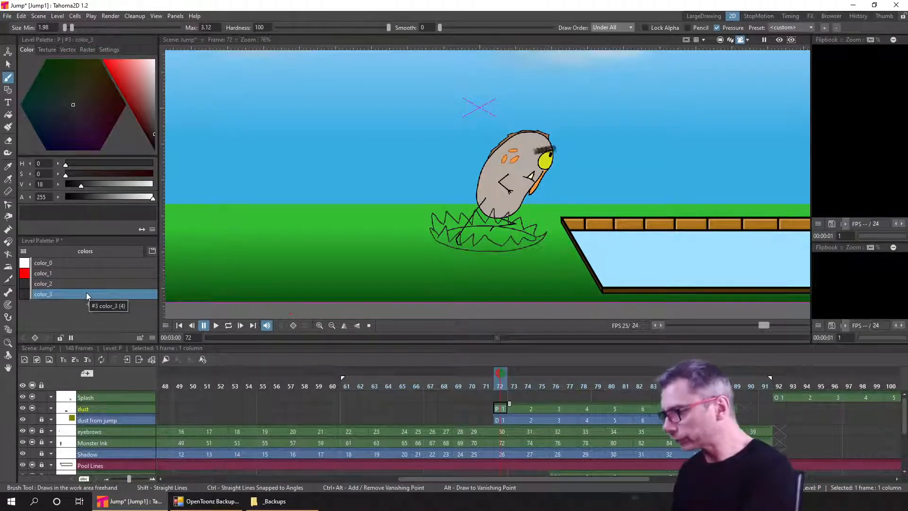
left_click_drag(96, 186, 113, 186)
key("ctrl+s")
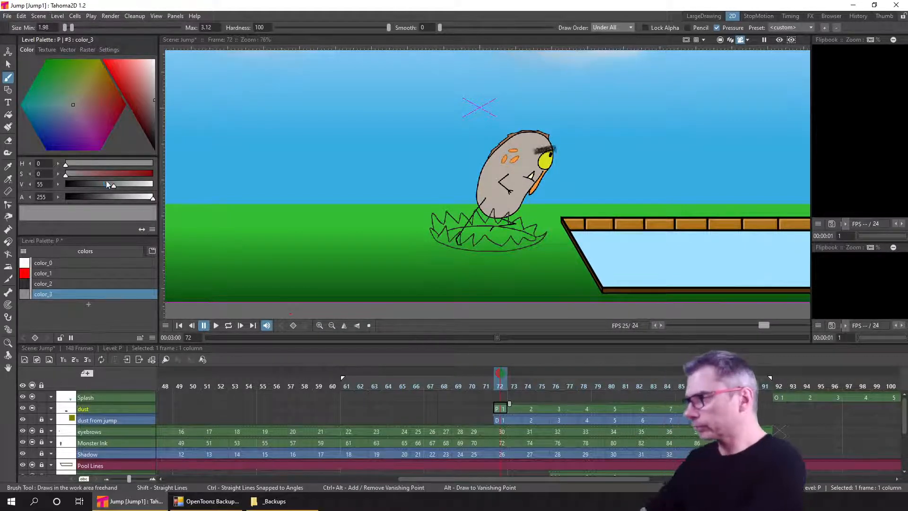
Switch to the Smart Raster Painter and set its minimum size to 1.65 and maximum size to 12.58
left_click(9, 127)
scroll(523, 251, "up", 3)
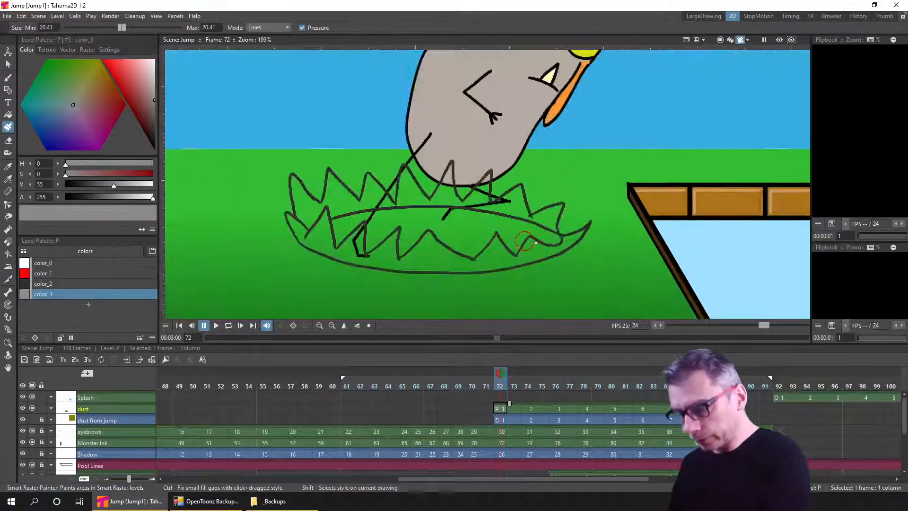
scroll(530, 232, "down", 1)
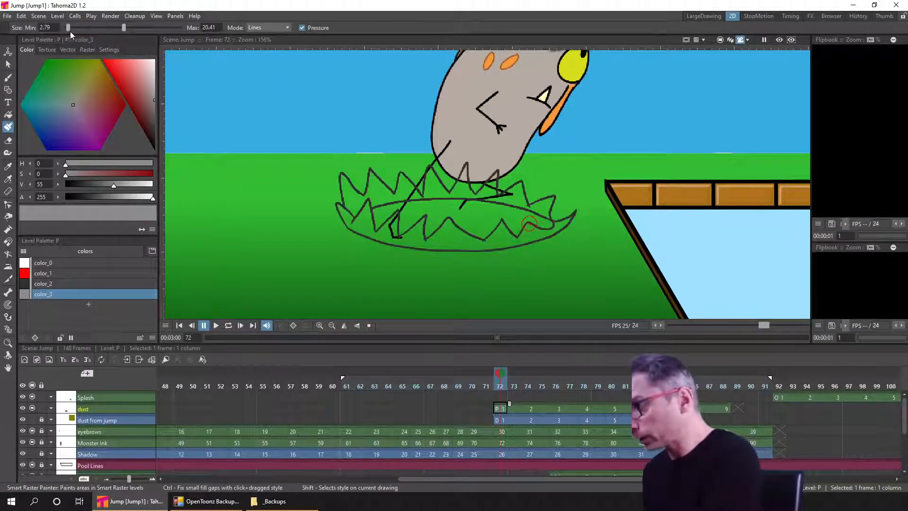
left_click_drag(70, 31, 70, 33)
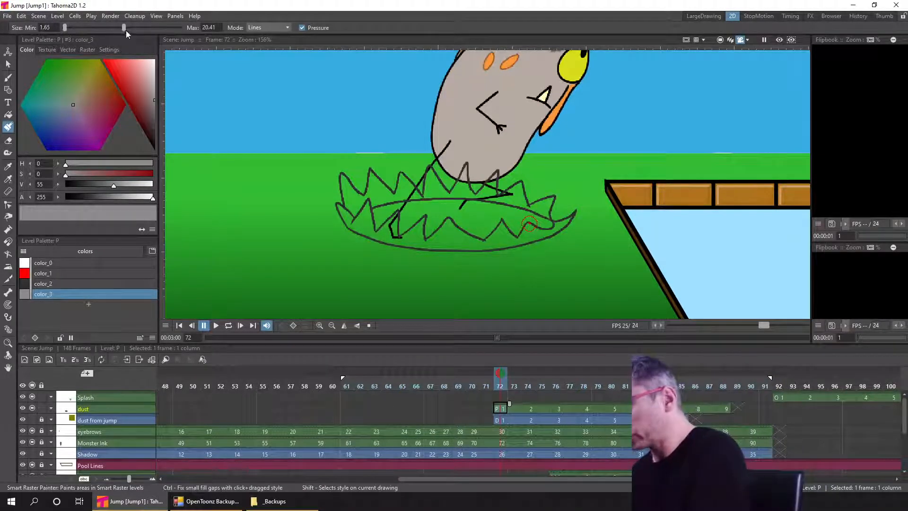
mouse_move(126, 30)
left_mouse_down()
mouse_move(88, 35)
mouse_move(102, 30)
left_mouse_up()
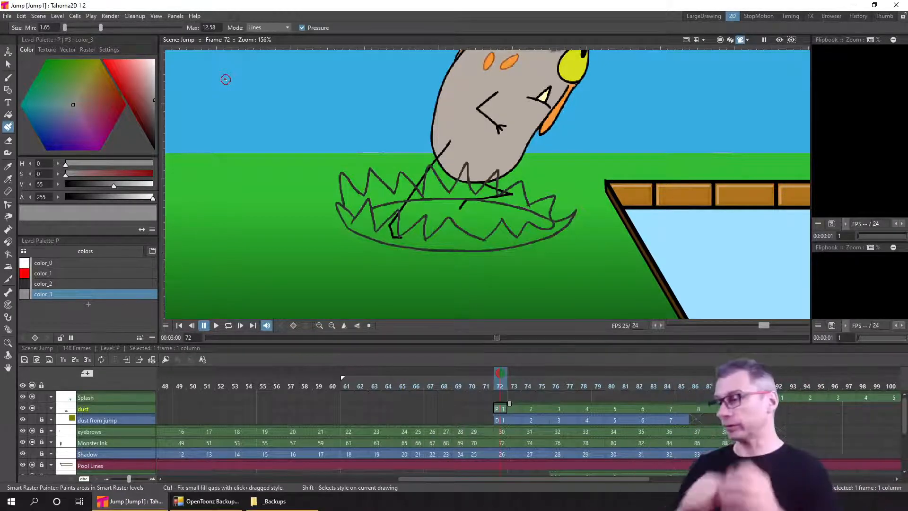
scroll(422, 227, "up", 3)
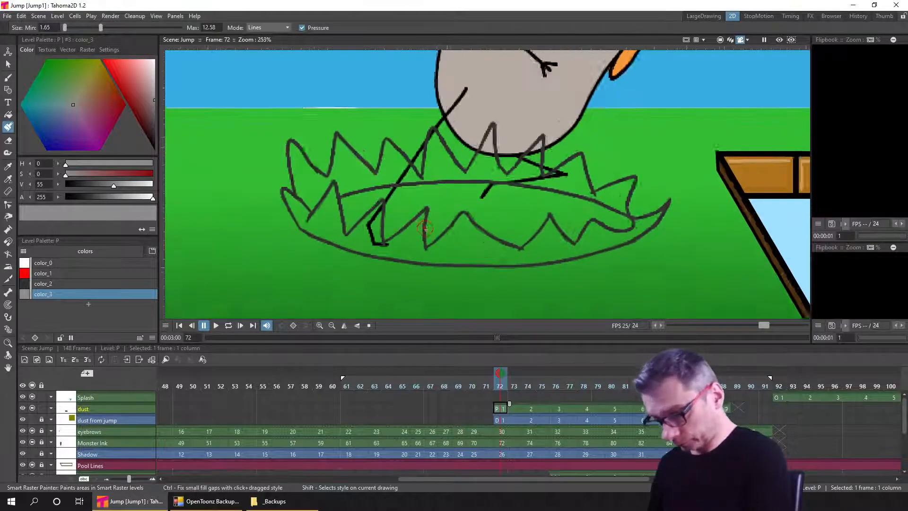
Switch the painter's mode to Areas and fill the right half of the dust ring's front spiked rim with grey color_3 at frame 72
left_click(450, 251)
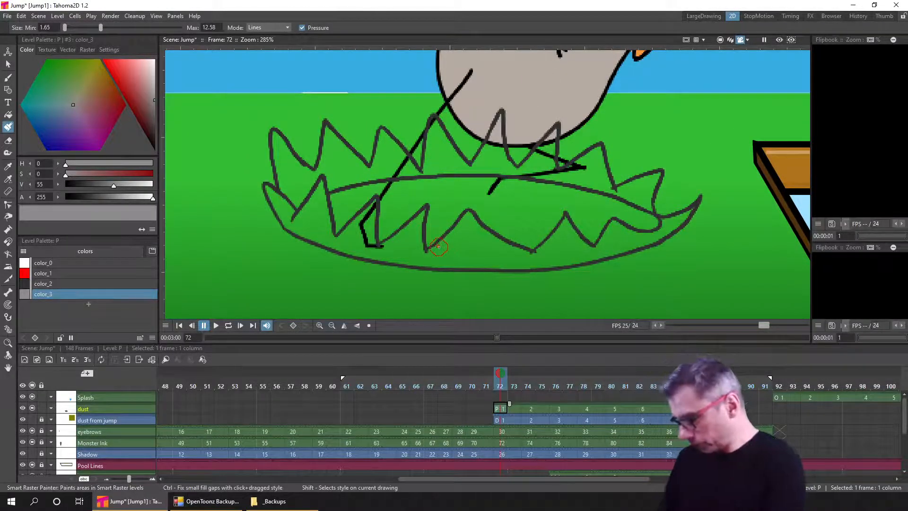
left_click(268, 27)
left_click(279, 44)
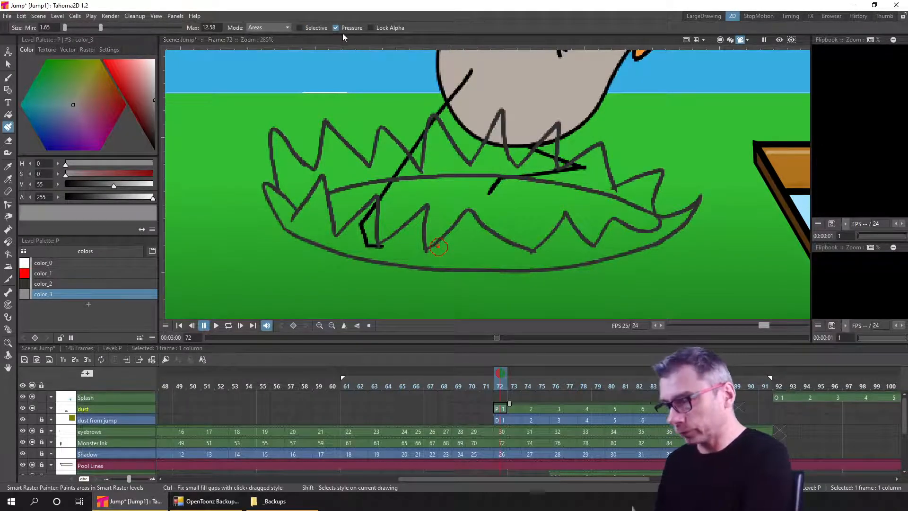
mouse_move(450, 249)
left_mouse_down()
mouse_move(492, 248)
mouse_move(462, 251)
left_mouse_up()
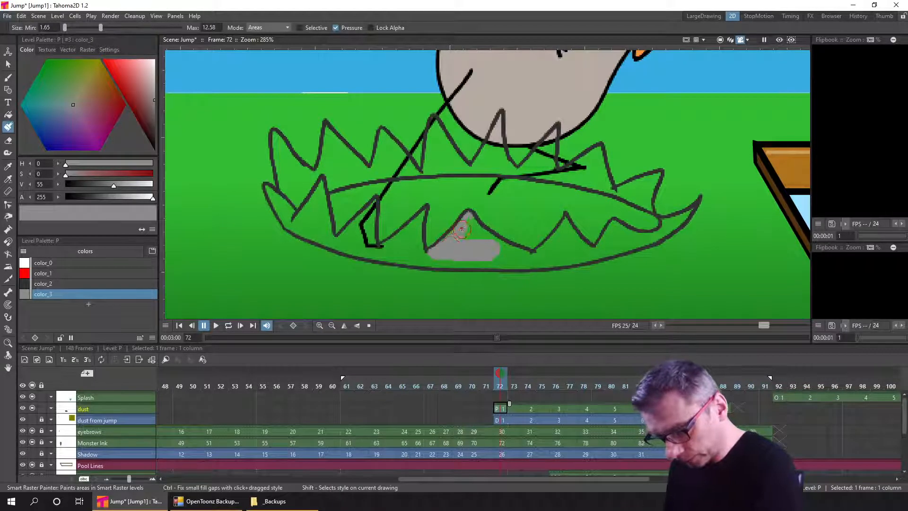
mouse_move(449, 241)
left_mouse_down()
mouse_move(479, 228)
mouse_move(504, 251)
mouse_move(483, 233)
mouse_move(488, 250)
mouse_move(522, 258)
mouse_move(437, 258)
mouse_move(473, 259)
left_mouse_up()
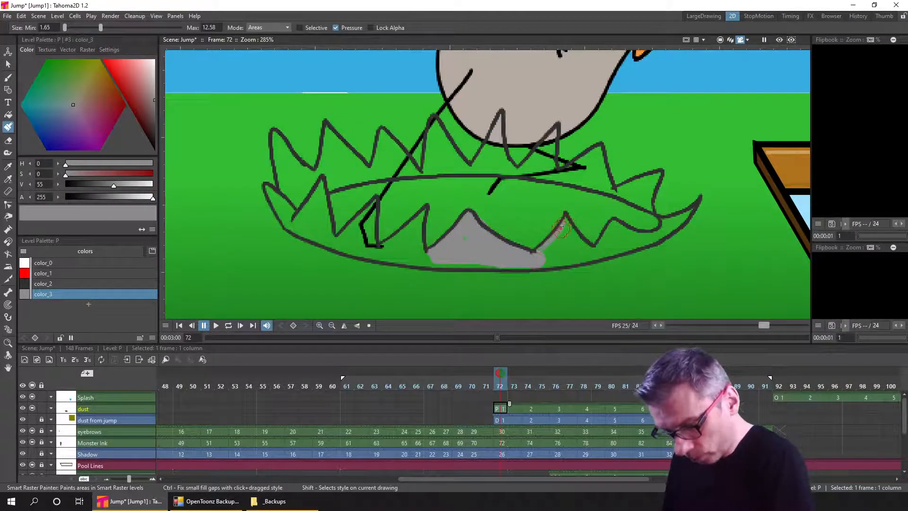
mouse_move(588, 238)
left_mouse_down()
mouse_move(562, 232)
mouse_move(588, 252)
mouse_move(515, 256)
mouse_move(592, 251)
mouse_move(571, 257)
mouse_move(650, 234)
mouse_move(616, 245)
mouse_move(624, 233)
mouse_move(614, 227)
mouse_move(605, 242)
mouse_move(615, 229)
mouse_move(641, 236)
mouse_move(614, 224)
mouse_move(600, 250)
mouse_move(625, 246)
mouse_move(604, 250)
left_mouse_up()
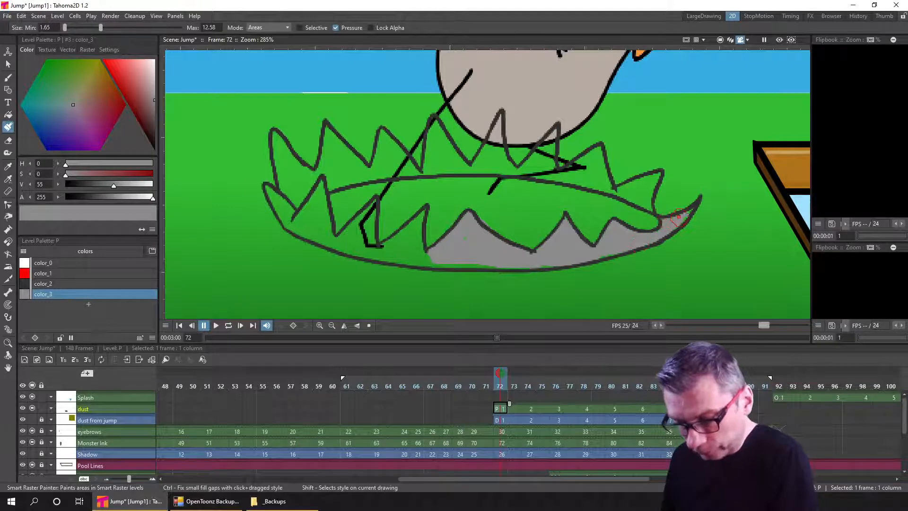
mouse_move(679, 216)
left_mouse_down()
mouse_move(694, 214)
mouse_move(668, 226)
left_mouse_up()
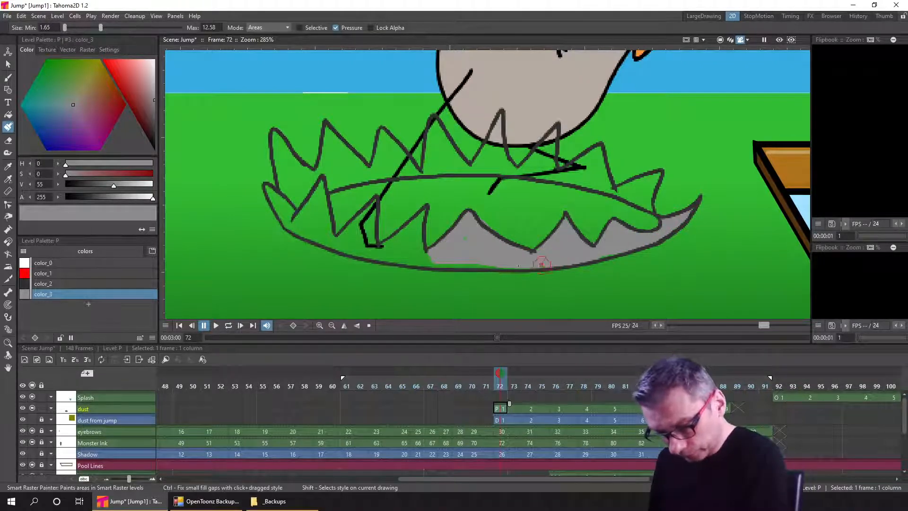
Fill the left half of the ring's front spiked rim at frame 72 with the same grey
left_click_drag(541, 265, 305, 247)
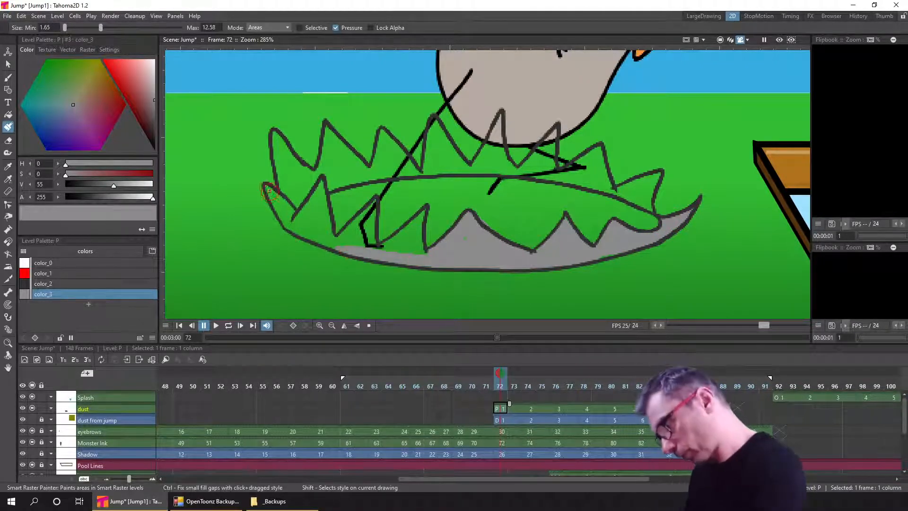
mouse_move(269, 190)
left_mouse_down()
mouse_move(284, 217)
mouse_move(315, 234)
mouse_move(271, 193)
mouse_move(288, 226)
mouse_move(328, 243)
mouse_move(298, 213)
mouse_move(319, 184)
mouse_move(284, 202)
left_mouse_up()
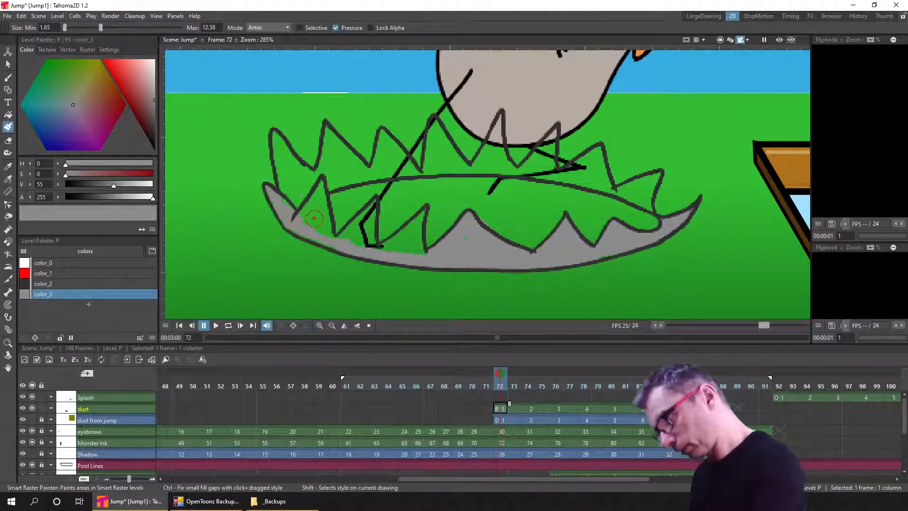
mouse_move(322, 198)
left_mouse_down()
mouse_move(322, 209)
mouse_move(301, 217)
mouse_move(269, 195)
left_mouse_up()
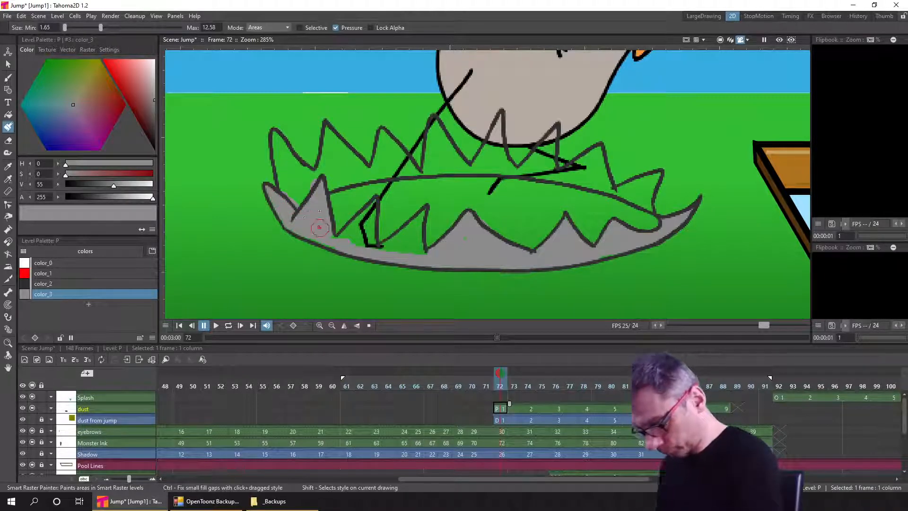
mouse_move(309, 231)
left_mouse_down()
mouse_move(348, 245)
mouse_move(293, 214)
mouse_move(356, 231)
mouse_move(342, 237)
mouse_move(366, 206)
mouse_move(366, 239)
mouse_move(364, 223)
mouse_move(345, 231)
mouse_move(371, 206)
mouse_move(369, 252)
mouse_move(397, 236)
mouse_move(391, 251)
mouse_move(359, 235)
mouse_move(378, 249)
mouse_move(419, 215)
mouse_move(394, 239)
left_mouse_up()
key("ctrl+z")
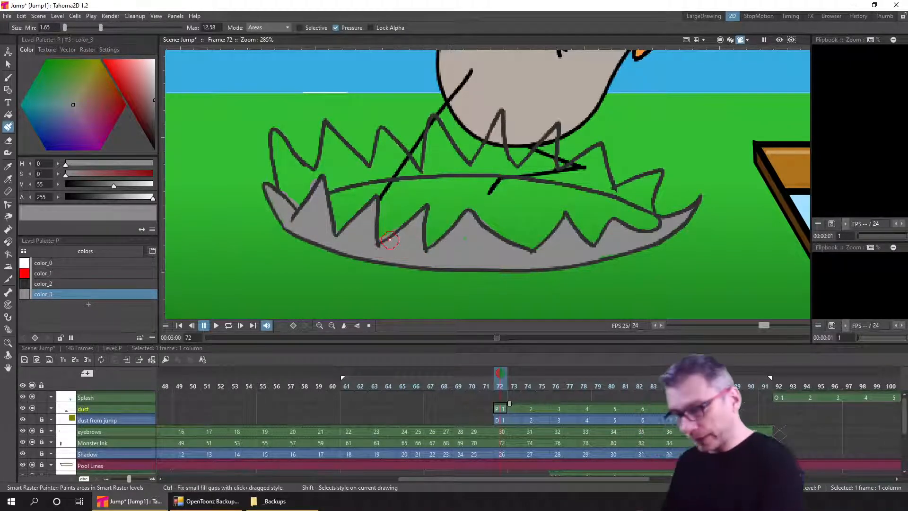
mouse_move(399, 229)
left_mouse_down()
mouse_move(406, 221)
mouse_move(401, 238)
left_mouse_up()
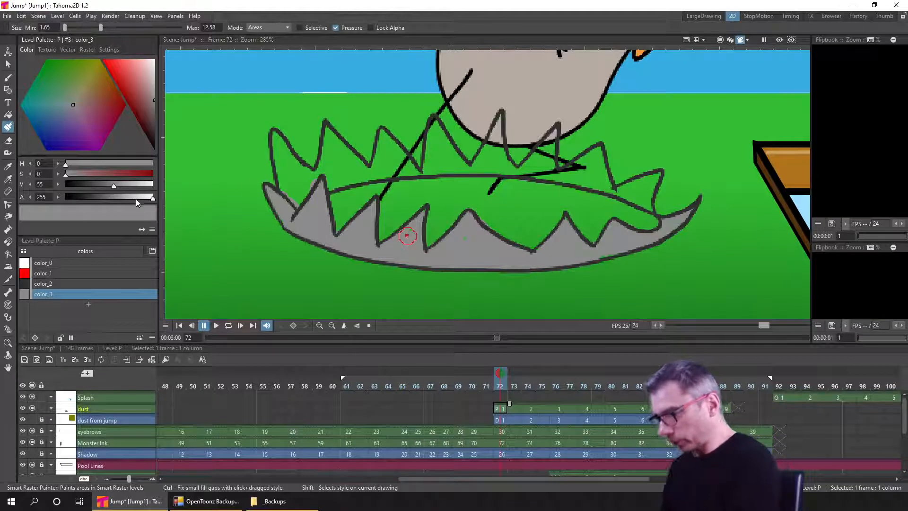
Make the grey fill style darker and semi-transparent by setting color_3's V to 50 and A to 183
left_click_drag(153, 196, 107, 189)
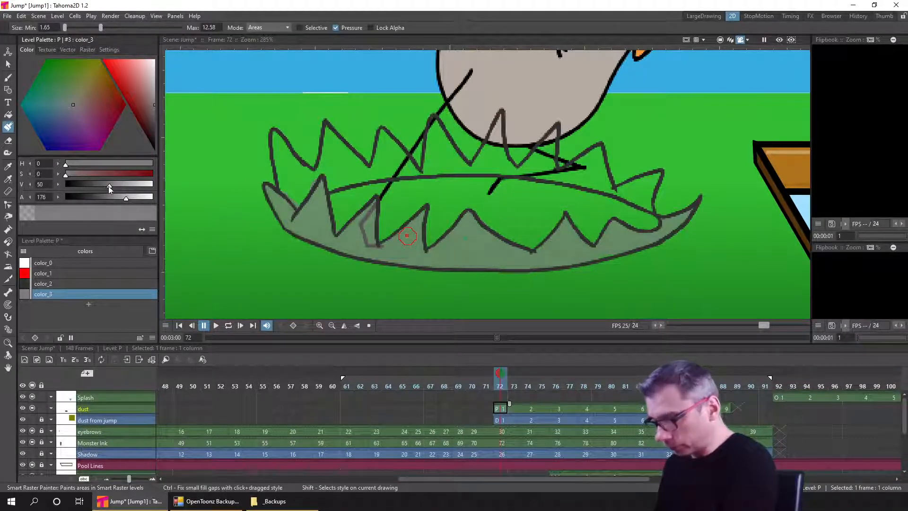
left_click_drag(126, 199, 128, 199)
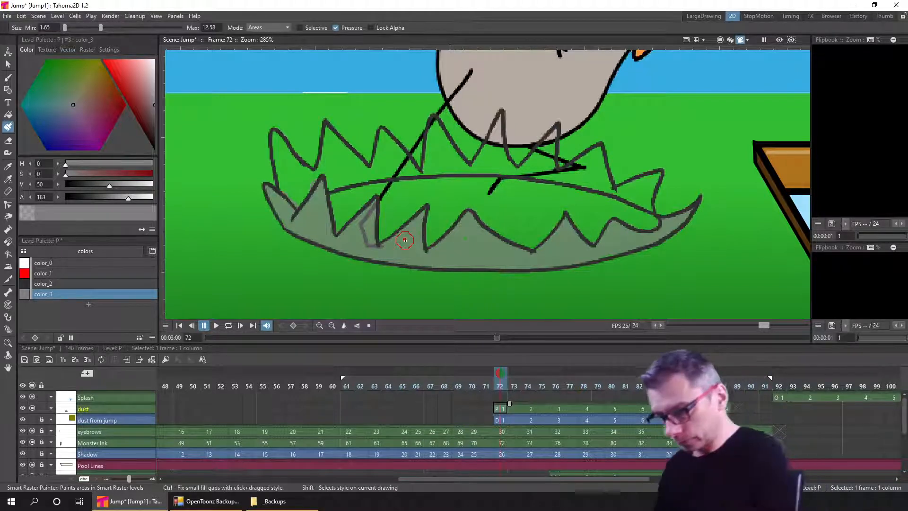
Fill the ring's back rim and all its spikes at frame 72 with the semi-transparent grey
mouse_move(305, 187)
left_mouse_down()
mouse_move(363, 170)
mouse_move(331, 179)
mouse_move(409, 170)
mouse_move(389, 163)
mouse_move(502, 171)
mouse_move(482, 170)
mouse_move(589, 190)
mouse_move(569, 179)
mouse_move(482, 170)
mouse_move(652, 203)
mouse_move(646, 191)
mouse_move(650, 206)
mouse_move(581, 178)
mouse_move(649, 179)
mouse_move(654, 200)
mouse_move(647, 199)
mouse_move(655, 174)
mouse_move(626, 190)
mouse_move(650, 195)
left_mouse_up()
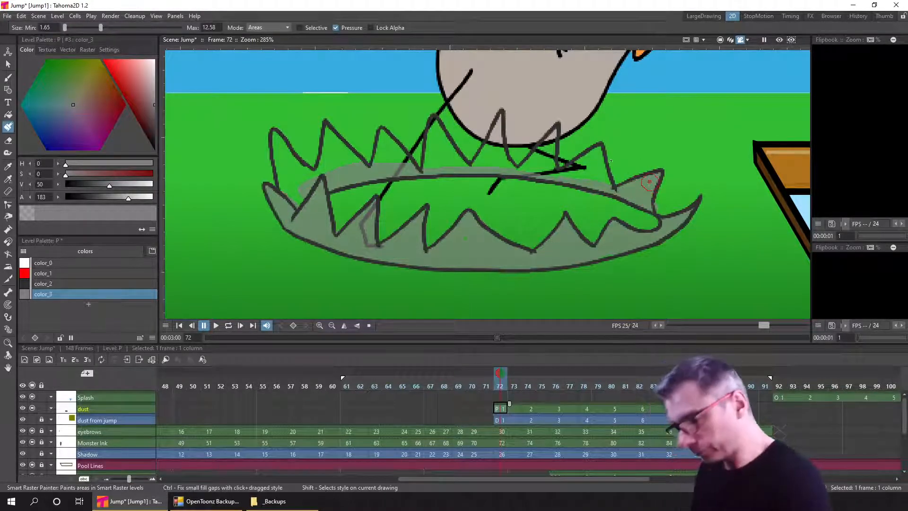
left_click_drag(594, 153, 608, 186)
mouse_move(597, 155)
left_mouse_down()
mouse_move(602, 173)
mouse_move(597, 160)
mouse_move(585, 165)
left_mouse_up()
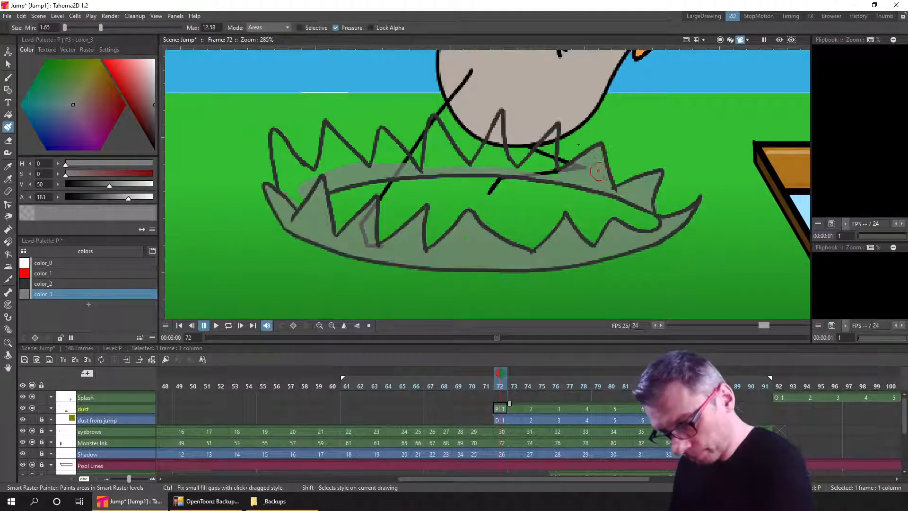
left_click_drag(550, 130, 550, 137)
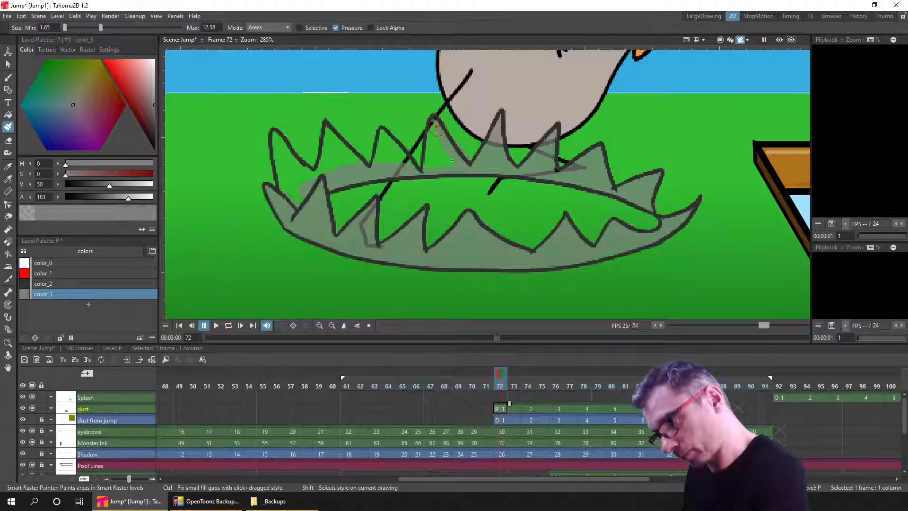
left_click_drag(434, 122, 465, 166)
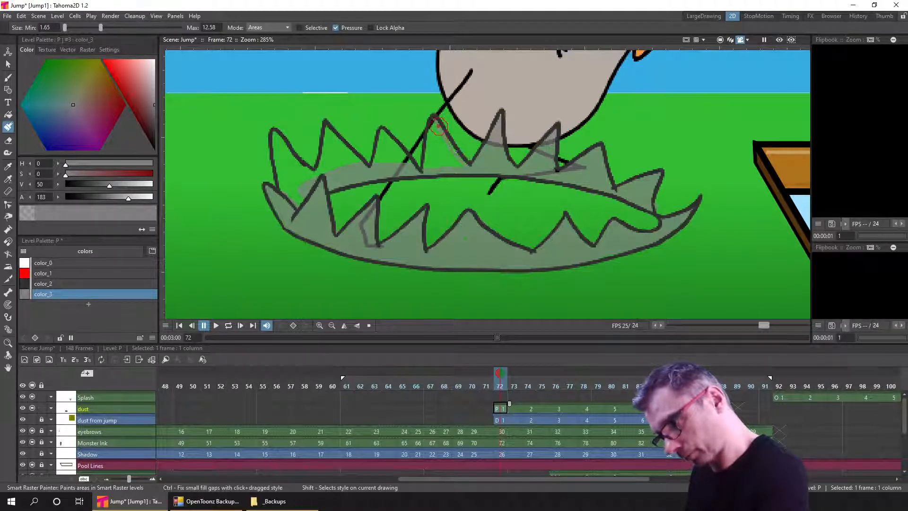
mouse_move(439, 126)
left_mouse_down()
mouse_move(463, 161)
mouse_move(434, 122)
mouse_move(428, 166)
mouse_move(431, 139)
mouse_move(443, 166)
mouse_move(439, 138)
mouse_move(461, 164)
mouse_move(433, 154)
left_mouse_up()
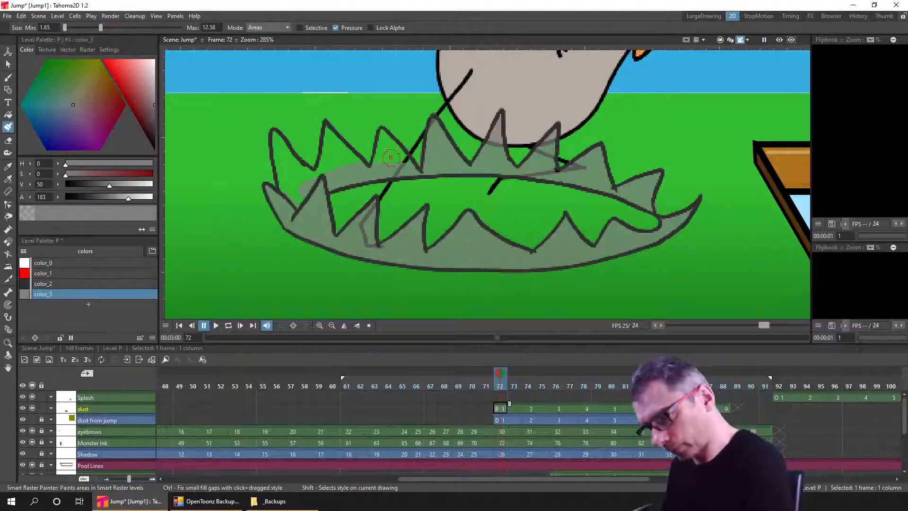
mouse_move(382, 134)
left_mouse_down()
mouse_move(411, 173)
mouse_move(381, 134)
mouse_move(380, 152)
mouse_move(381, 144)
mouse_move(391, 162)
mouse_move(382, 132)
mouse_move(399, 165)
mouse_move(328, 130)
mouse_move(364, 172)
mouse_move(326, 127)
mouse_move(318, 178)
mouse_move(331, 124)
mouse_move(328, 150)
mouse_move(332, 137)
mouse_move(351, 168)
mouse_move(338, 156)
mouse_move(327, 180)
left_mouse_up()
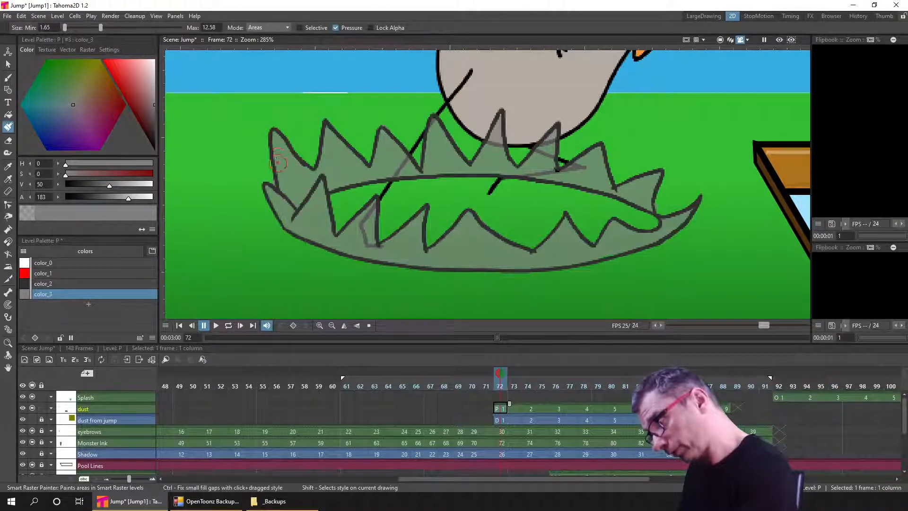
Switch to the Eraser, reduce its size to 6 and restrict it to Areas
left_click(9, 141)
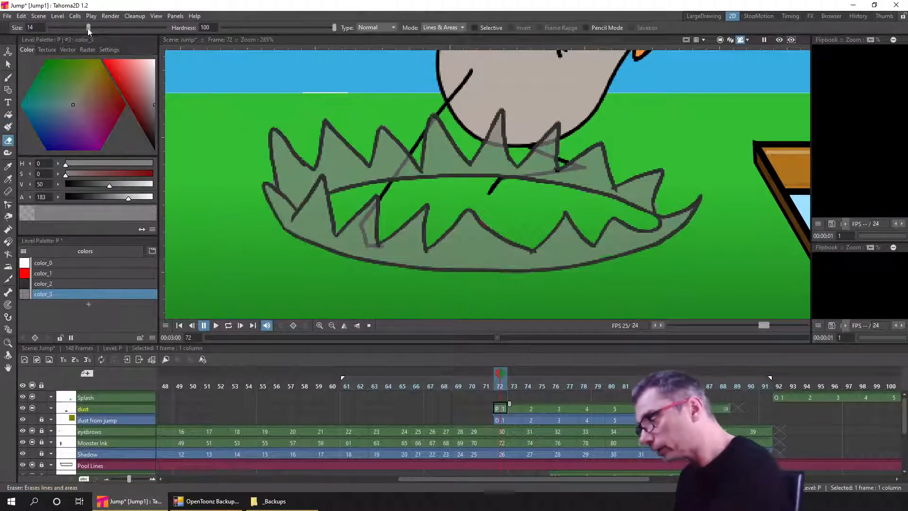
left_click_drag(88, 28, 80, 29)
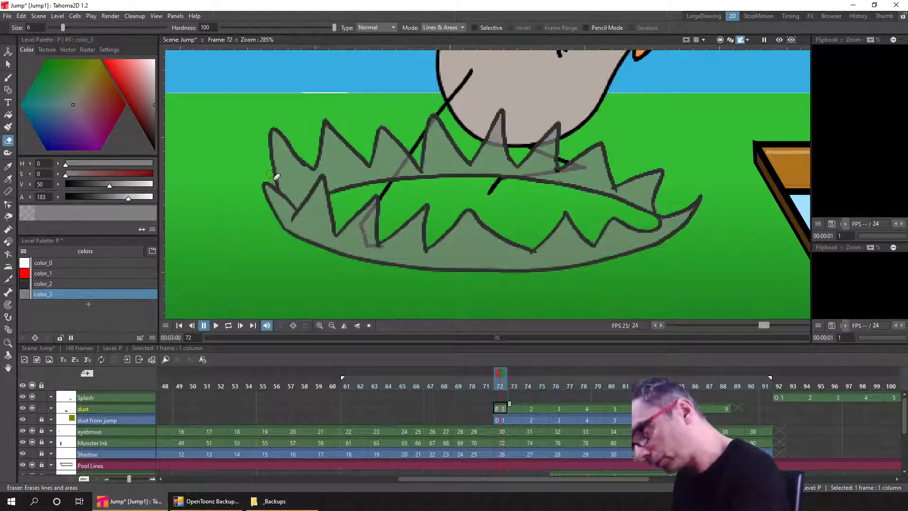
left_click(384, 28)
left_click(442, 29)
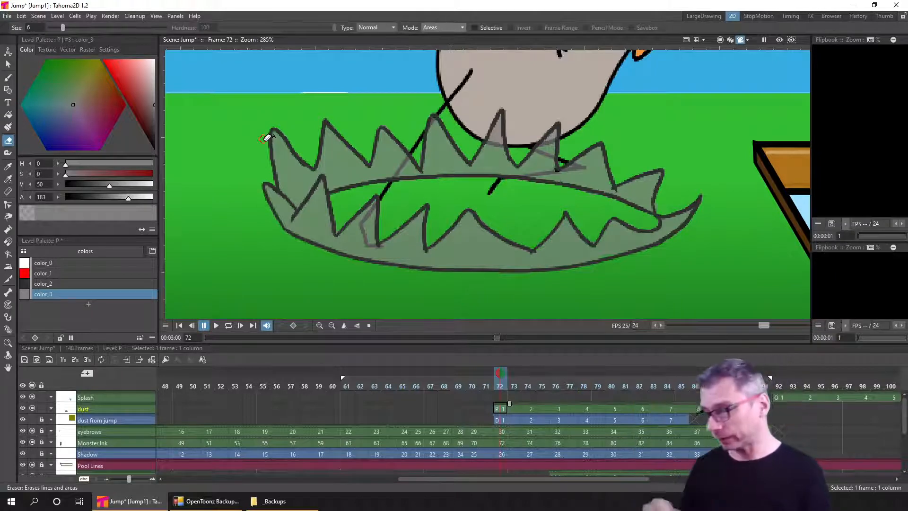
Go to frame 74 and paint semi-transparent grey under both groups of front dust spikes with the Smart Raster Painter
key("period")
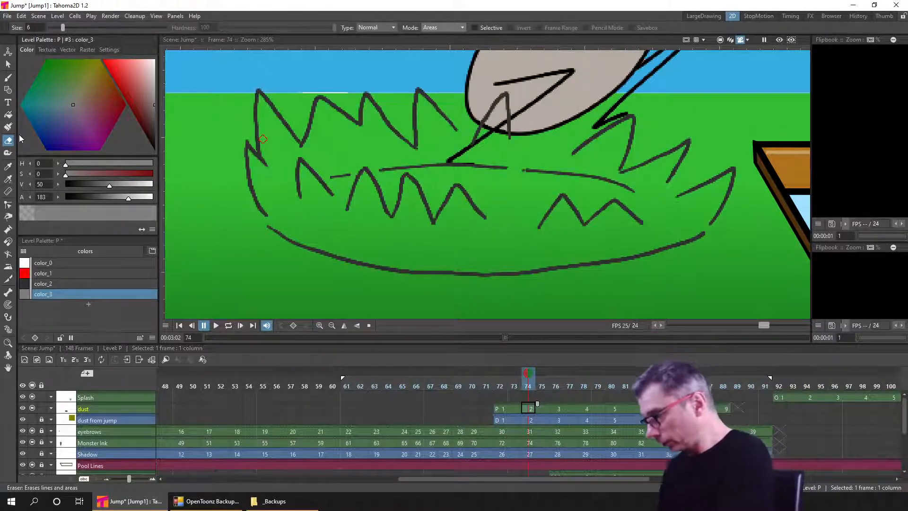
left_click(11, 129)
left_click(499, 387)
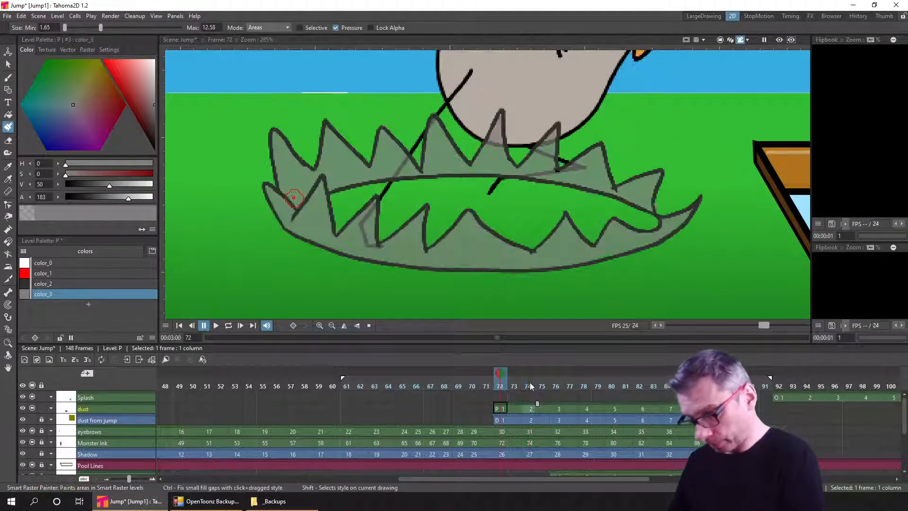
left_click(530, 386)
mouse_move(445, 212)
left_mouse_down()
mouse_move(459, 192)
mouse_move(477, 225)
left_mouse_up()
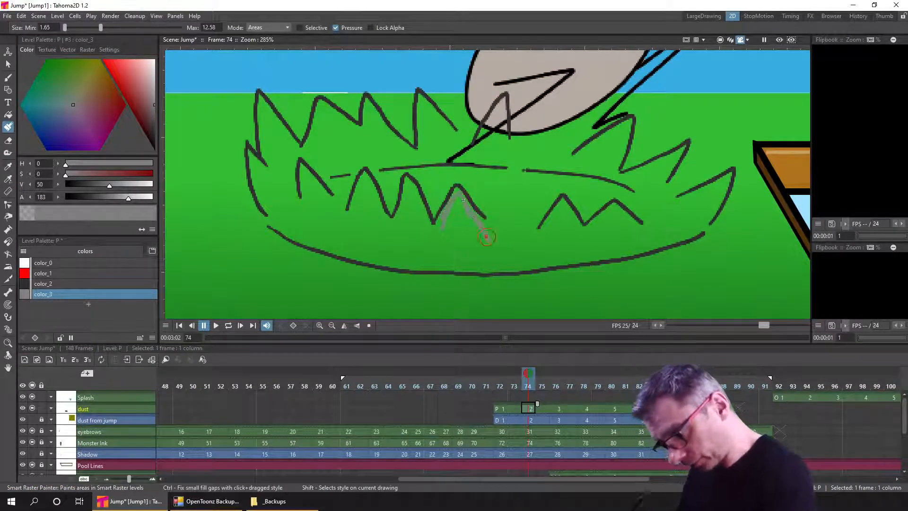
left_click_drag(444, 215, 457, 209)
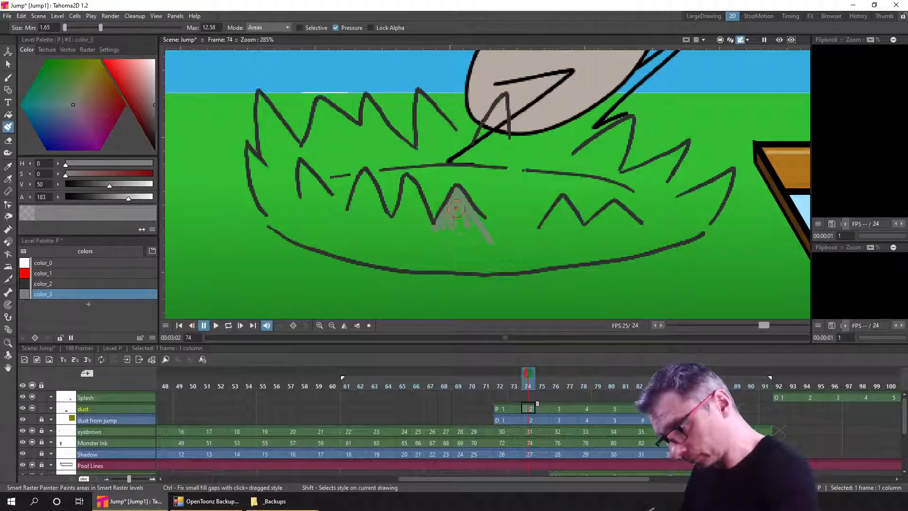
mouse_move(469, 241)
left_mouse_down()
mouse_move(474, 215)
mouse_move(480, 221)
mouse_move(460, 200)
mouse_move(403, 184)
mouse_move(393, 228)
mouse_move(408, 192)
mouse_move(432, 233)
mouse_move(411, 186)
mouse_move(406, 229)
mouse_move(408, 179)
mouse_move(421, 216)
mouse_move(407, 230)
mouse_move(406, 221)
mouse_move(342, 194)
mouse_move(363, 175)
mouse_move(350, 209)
mouse_move(363, 175)
mouse_move(363, 215)
mouse_move(369, 191)
mouse_move(387, 217)
mouse_move(367, 183)
mouse_move(359, 194)
mouse_move(364, 177)
mouse_move(389, 225)
mouse_move(312, 187)
mouse_move(304, 175)
mouse_move(326, 195)
mouse_move(305, 189)
left_mouse_up()
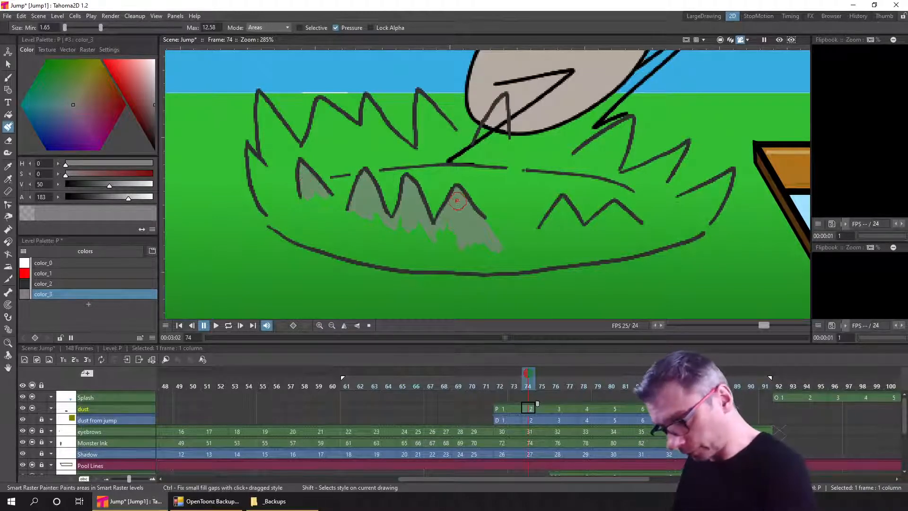
left_click_drag(556, 204, 543, 235)
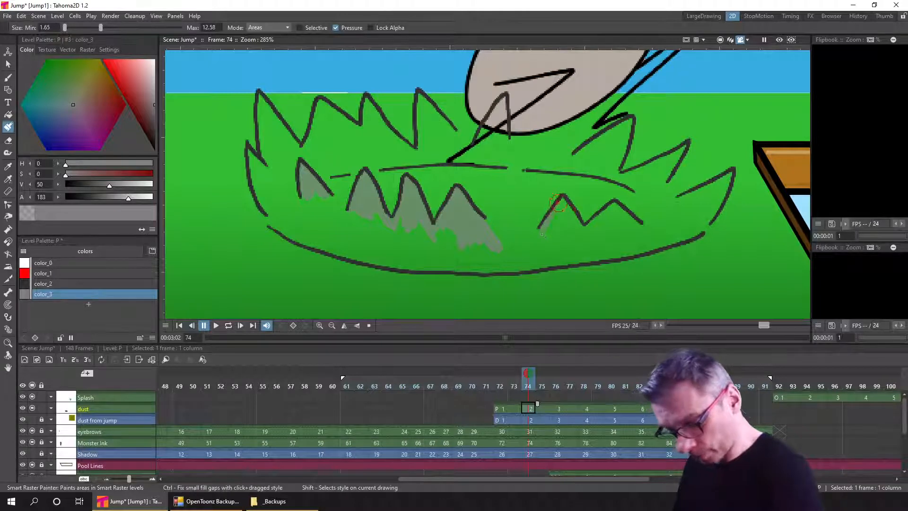
mouse_move(562, 202)
left_mouse_down()
mouse_move(560, 227)
mouse_move(562, 201)
mouse_move(581, 234)
mouse_move(566, 224)
left_mouse_up()
mouse_move(615, 207)
left_mouse_down()
mouse_move(598, 224)
mouse_move(616, 211)
mouse_move(634, 221)
mouse_move(630, 232)
mouse_move(615, 212)
mouse_move(607, 232)
mouse_move(585, 230)
left_mouse_up()
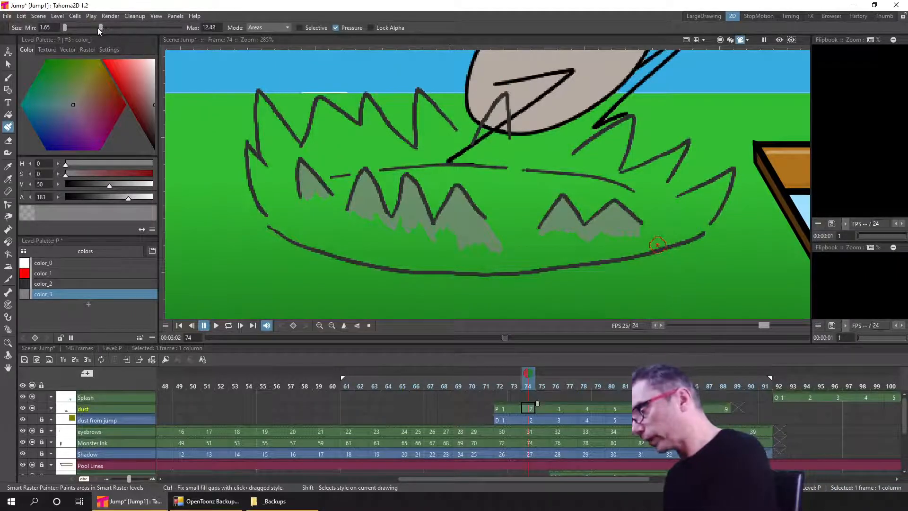
Reduce the painter's maximum size to 9.32 and paint a thin grey band inside the ring's front outline at frame 74
left_click_drag(97, 27, 91, 27)
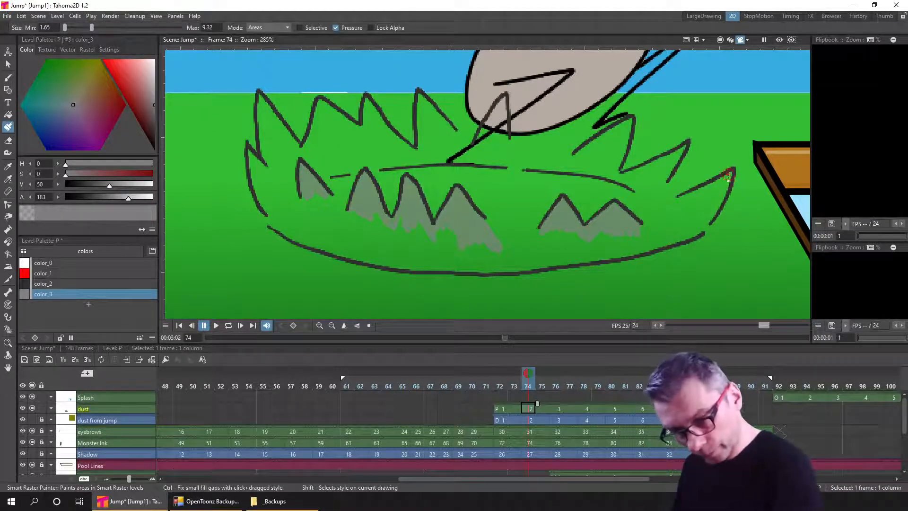
left_click_drag(728, 177, 716, 210)
mouse_move(660, 244)
left_mouse_down()
mouse_move(472, 268)
mouse_move(364, 257)
mouse_move(288, 232)
left_mouse_up()
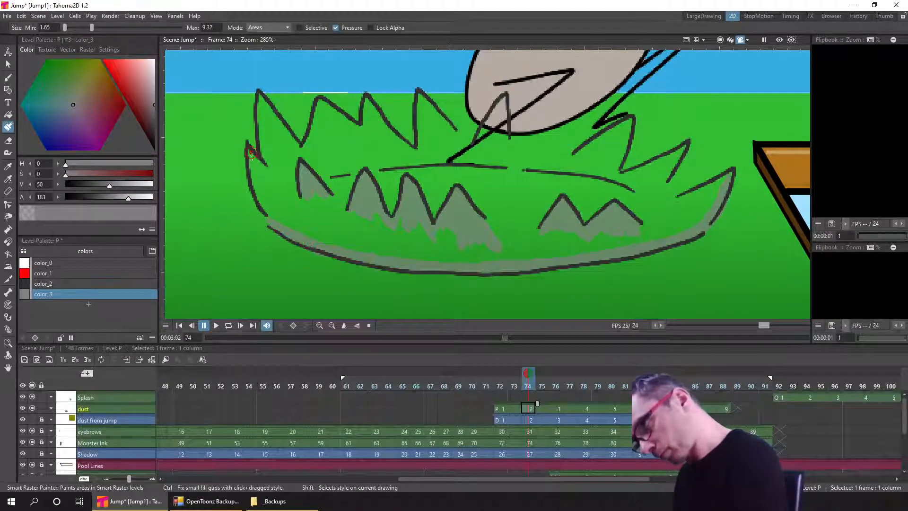
left_click_drag(251, 153, 271, 221)
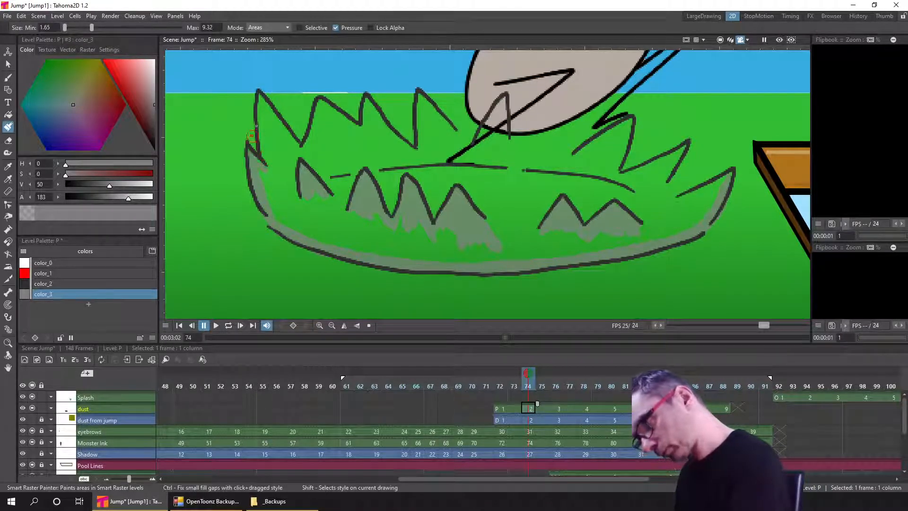
Paint semi-transparent grey inside the four back spikes on the ring's left side at frame 74
left_click_drag(262, 95, 258, 157)
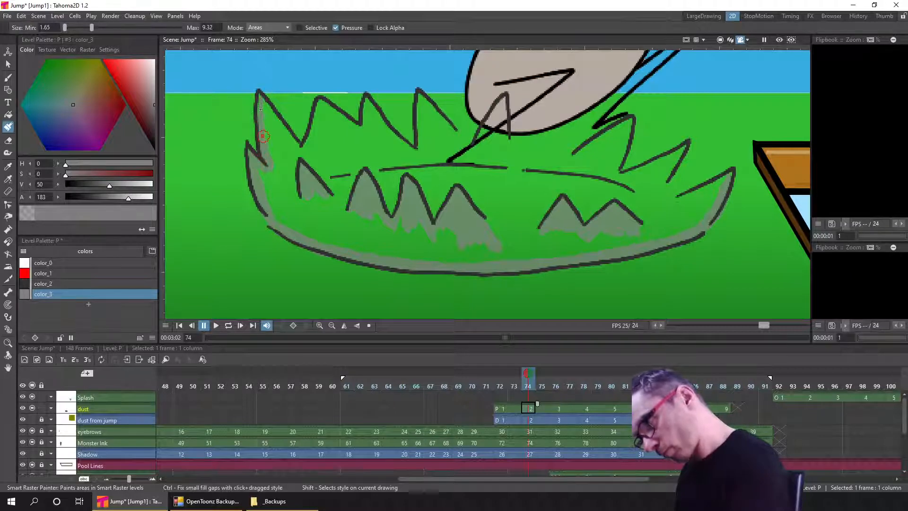
mouse_move(261, 107)
left_mouse_down()
mouse_move(272, 158)
mouse_move(267, 109)
mouse_move(291, 149)
mouse_move(266, 108)
mouse_move(294, 146)
left_mouse_up()
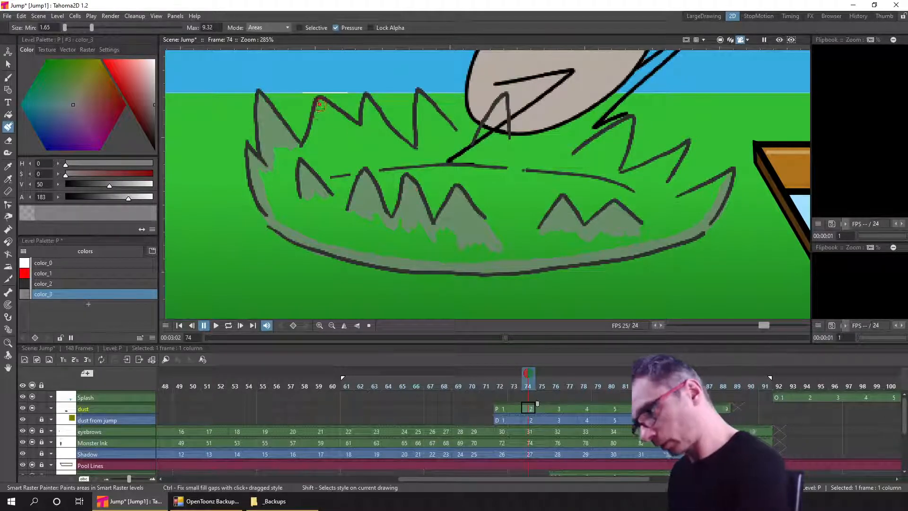
mouse_move(320, 114)
left_mouse_down()
mouse_move(350, 122)
mouse_move(323, 101)
mouse_move(339, 127)
left_mouse_up()
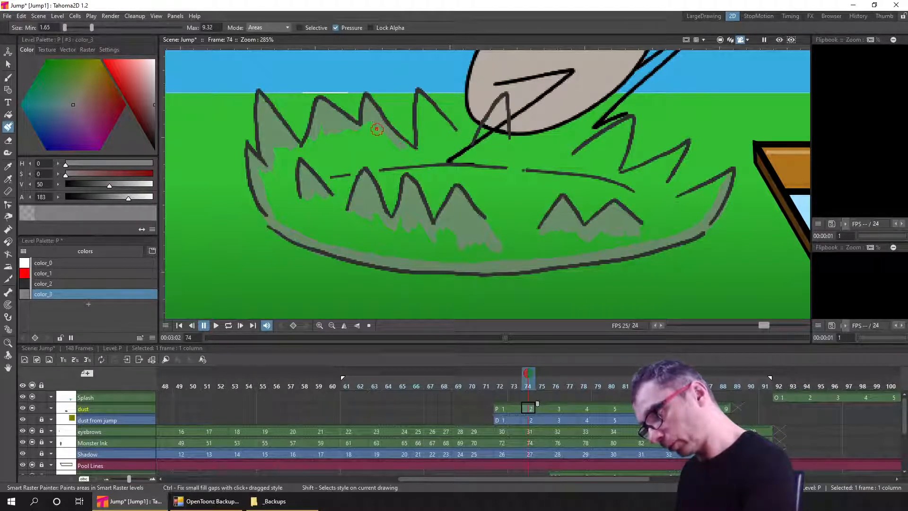
mouse_move(420, 138)
left_mouse_down()
mouse_move(419, 98)
mouse_move(445, 125)
left_mouse_up()
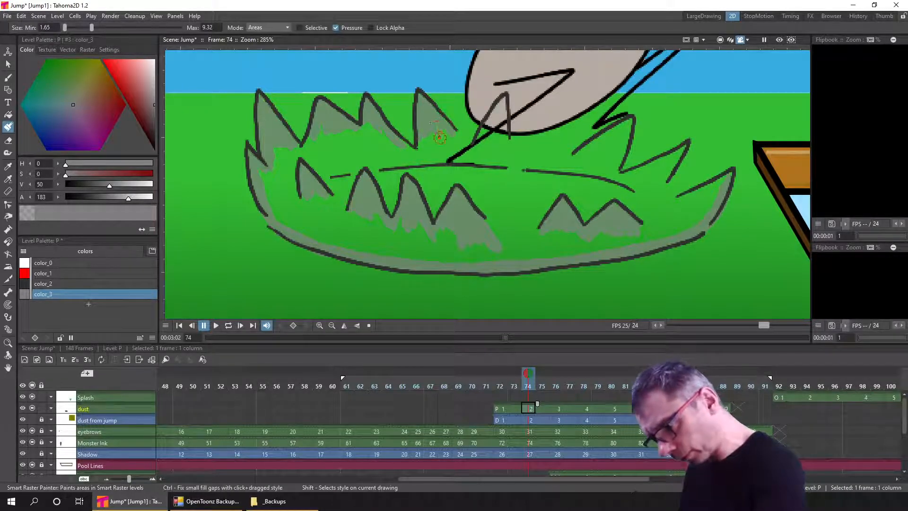
left_click_drag(395, 134, 409, 148)
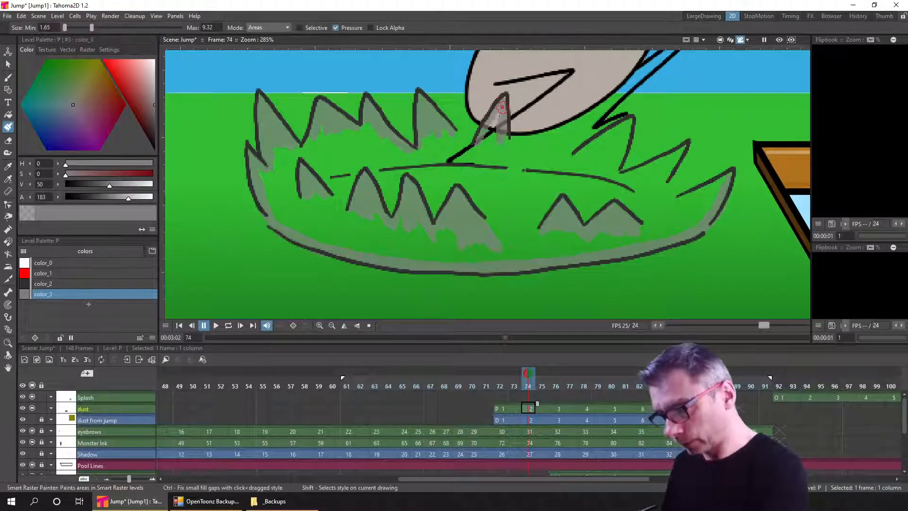
Fill the lone middle spike and the two right back spikes at frame 74 with grey and save the scene
left_click_drag(506, 138, 507, 142)
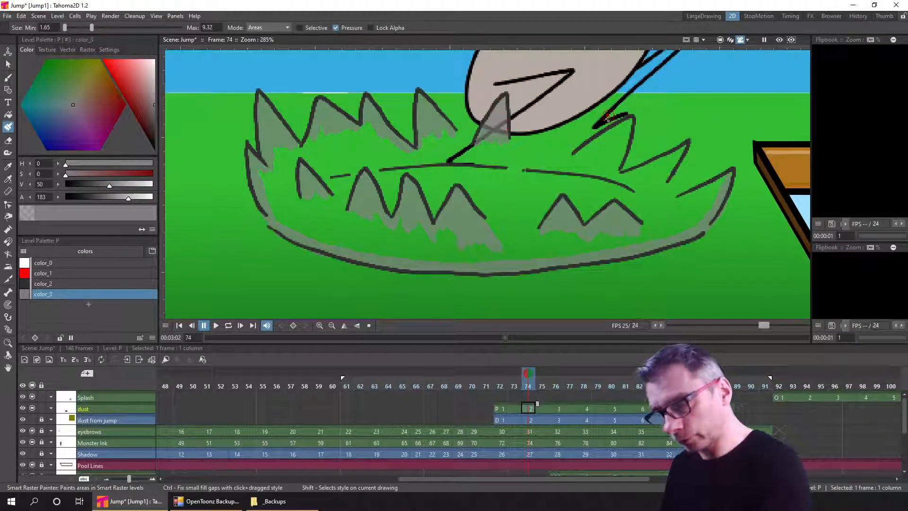
mouse_move(610, 130)
left_mouse_down()
mouse_move(624, 125)
mouse_move(598, 139)
left_mouse_up()
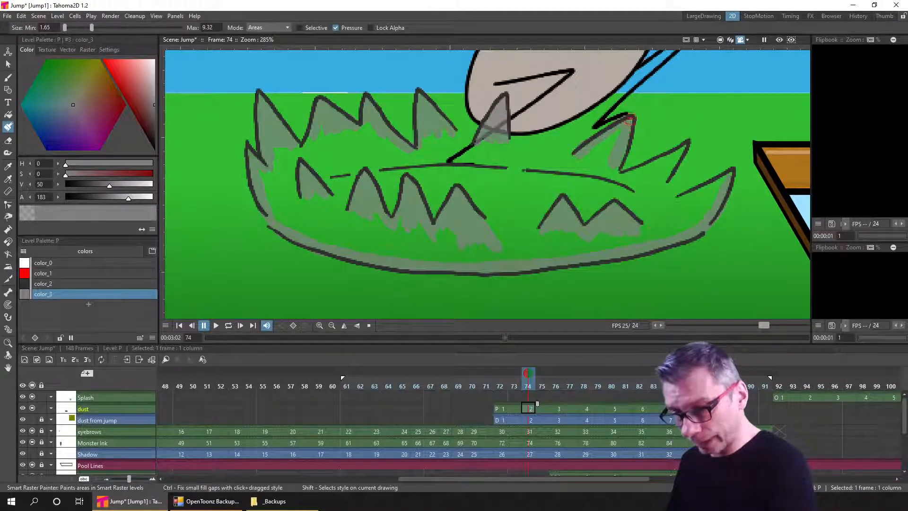
mouse_move(614, 158)
left_mouse_down()
mouse_move(597, 157)
mouse_move(613, 133)
mouse_move(605, 150)
left_mouse_up()
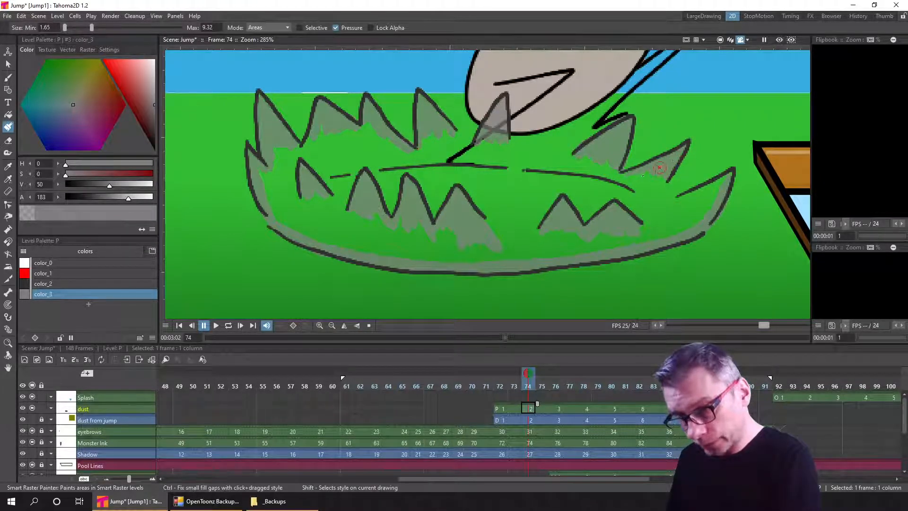
key("ctrl+s")
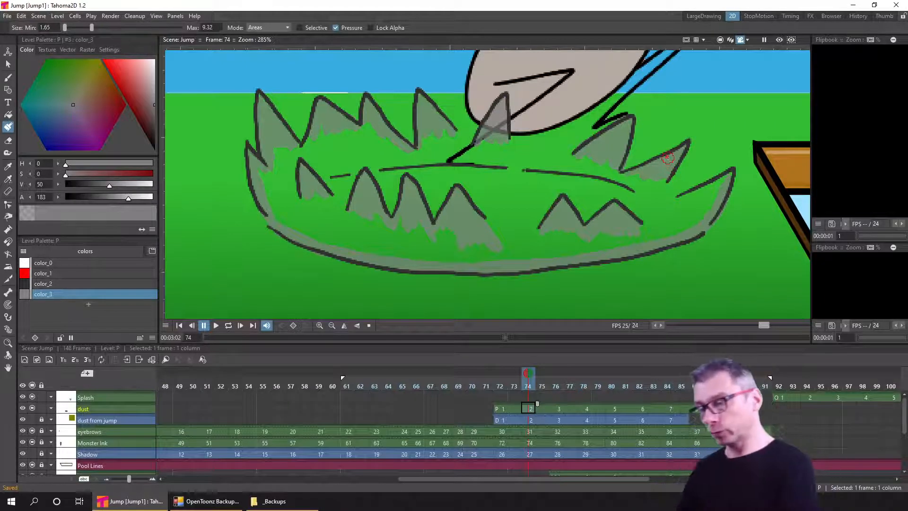
mouse_move(700, 260)
left_mouse_down()
mouse_move(651, 194)
mouse_move(641, 140)
left_mouse_up()
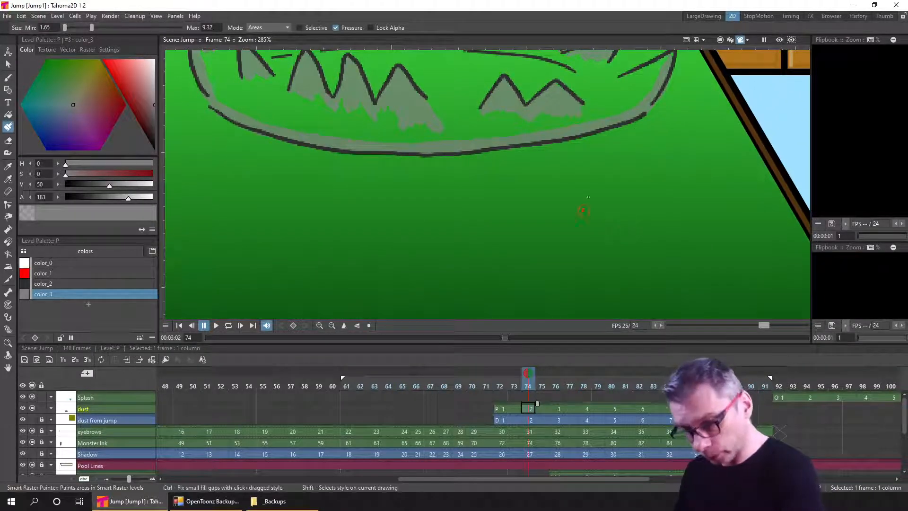
mouse_move(583, 211)
left_mouse_down()
mouse_move(611, 206)
mouse_move(571, 244)
mouse_move(626, 215)
mouse_move(618, 209)
mouse_move(664, 192)
mouse_move(634, 209)
mouse_move(630, 227)
mouse_move(615, 214)
mouse_move(604, 262)
left_mouse_up()
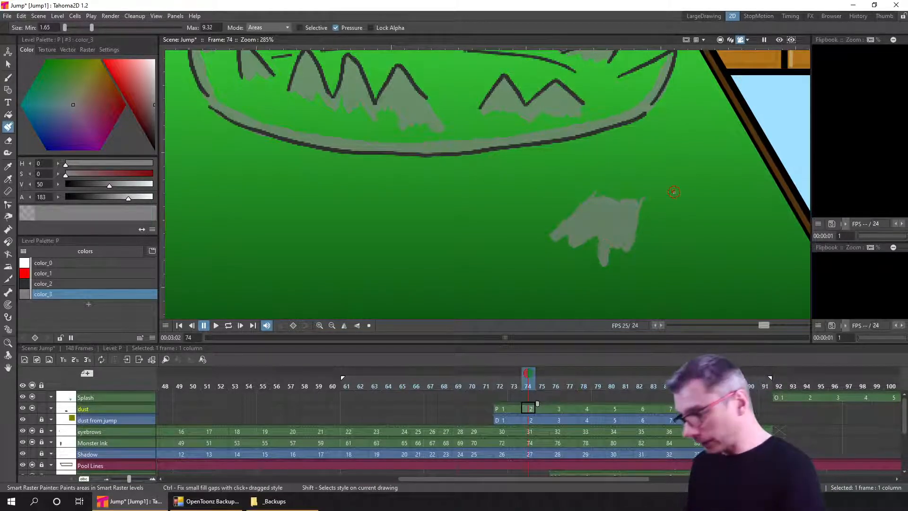
key("ctrl+z")
key("ctrl+z")
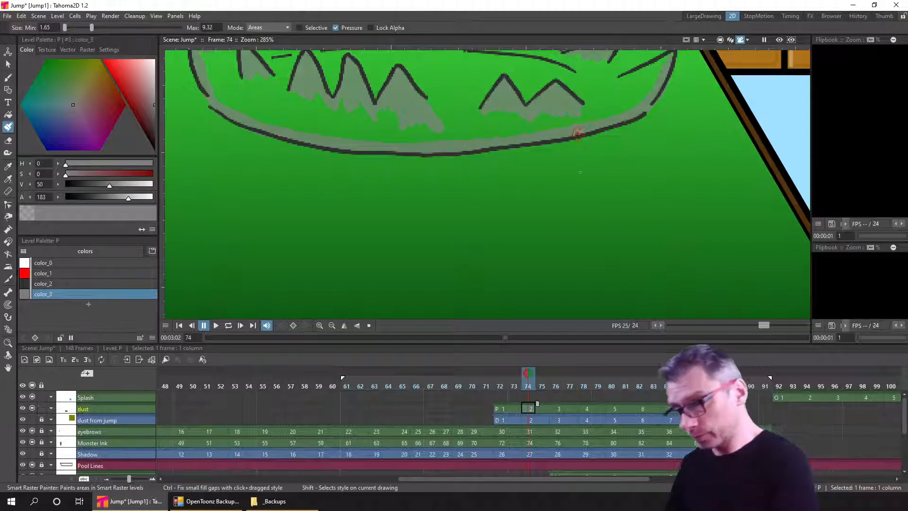
left_click_drag(560, 93, 579, 227)
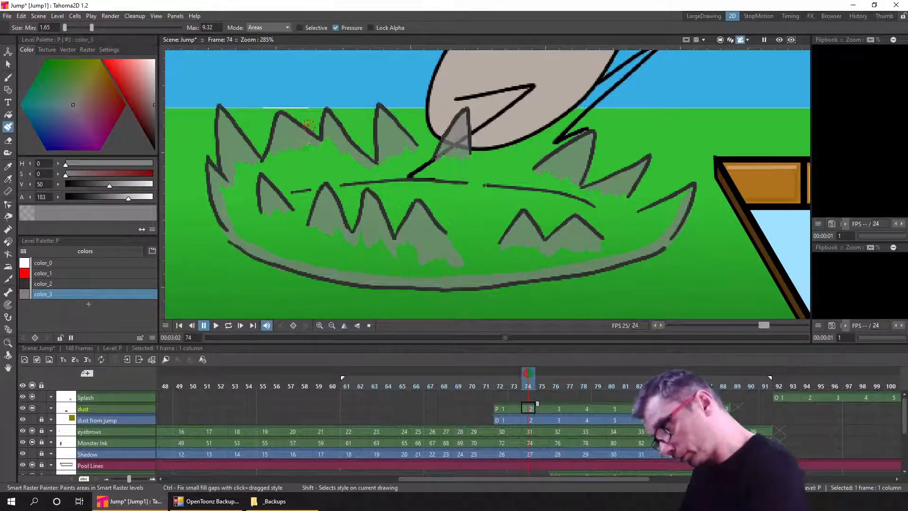
Trim the grey below the front spikes at frame 74 with the Eraser, save, and fill the rightmost spike using the Smart Raster Painter
key("a")
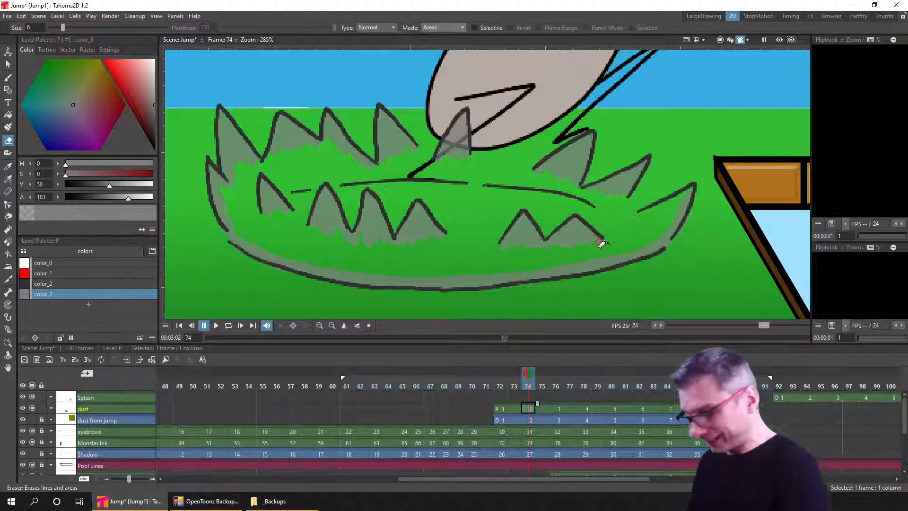
key("ctrl+s")
left_click(8, 127)
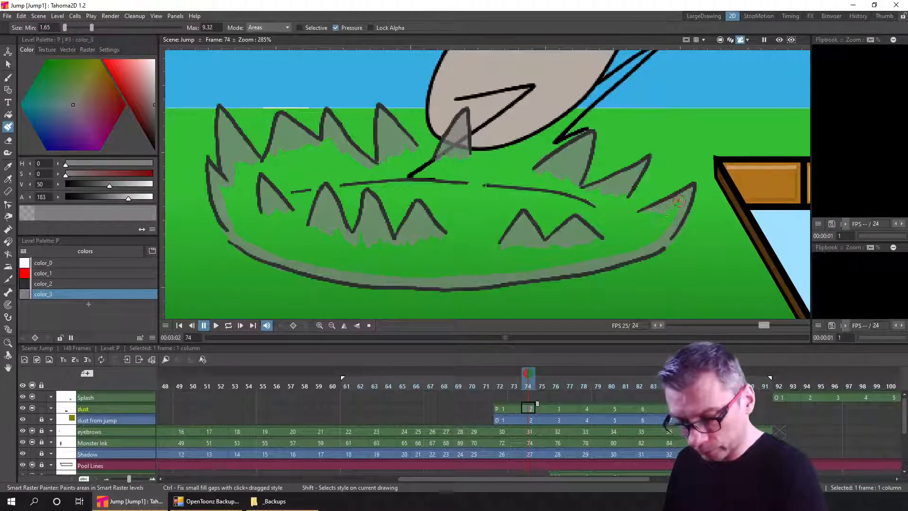
left_click_drag(679, 201, 681, 187)
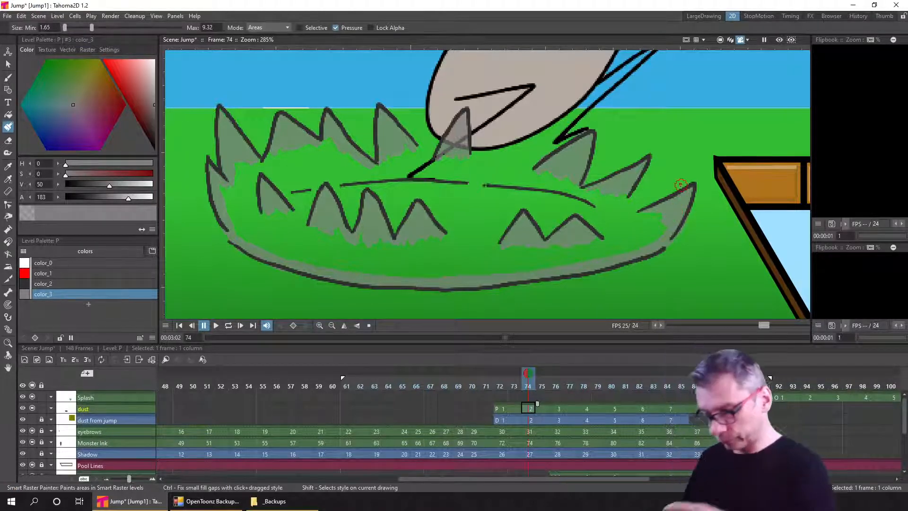
Go to frame 76 of the dust level and fill the three right back spikes with semi-transparent grey
left_click(558, 408)
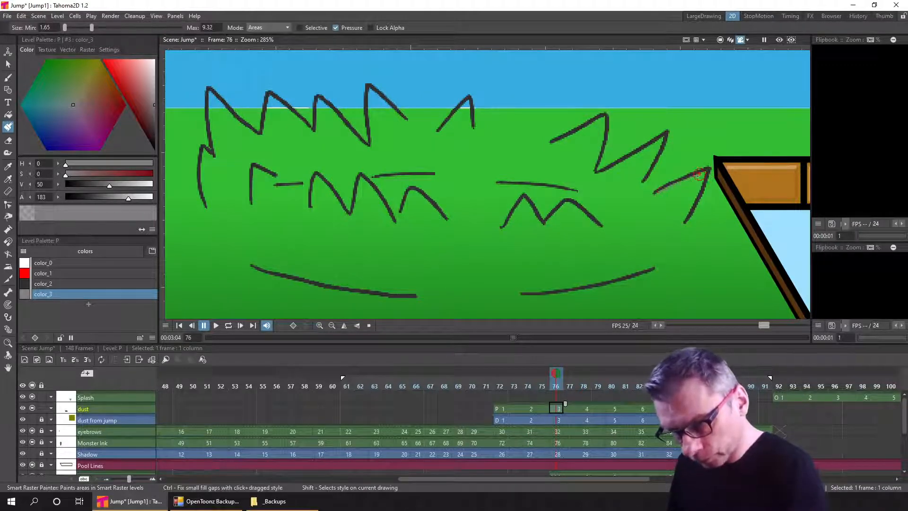
mouse_move(698, 175)
left_mouse_down()
mouse_move(677, 188)
mouse_move(690, 184)
mouse_move(682, 197)
mouse_move(703, 175)
left_mouse_up()
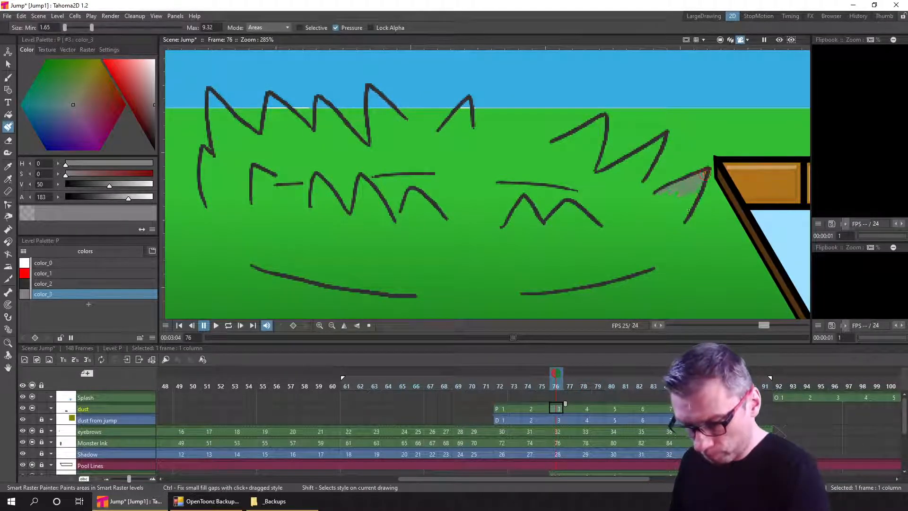
mouse_move(682, 215)
left_mouse_down()
mouse_move(673, 178)
mouse_move(608, 174)
mouse_move(655, 149)
mouse_move(612, 176)
left_mouse_up()
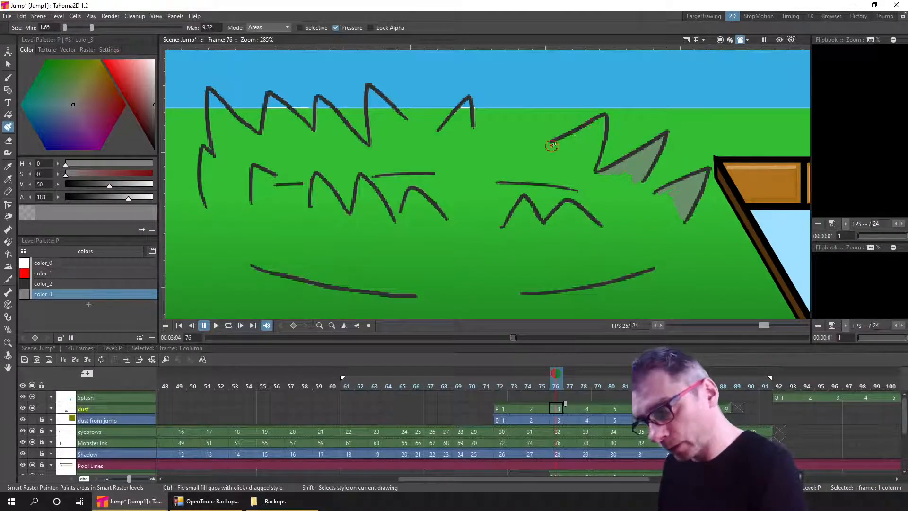
mouse_move(595, 122)
left_mouse_down()
mouse_move(556, 147)
mouse_move(602, 120)
mouse_move(586, 142)
mouse_move(600, 124)
mouse_move(589, 150)
mouse_move(601, 122)
mouse_move(590, 168)
mouse_move(605, 125)
mouse_move(593, 169)
mouse_move(593, 139)
left_mouse_up()
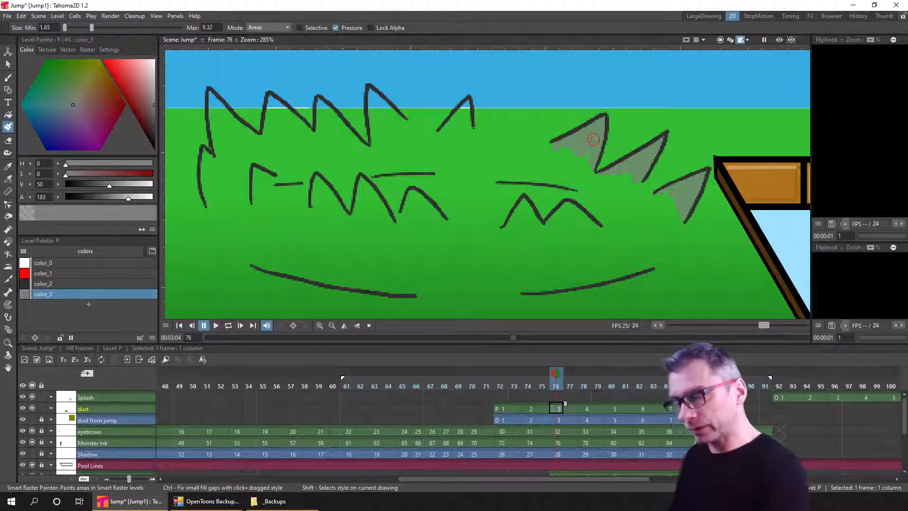
Paint grey inside the lone middle spike and the three tall spikes to its left at frame 76
mouse_move(439, 135)
left_mouse_down()
mouse_move(464, 104)
mouse_move(452, 128)
mouse_move(468, 112)
left_mouse_up()
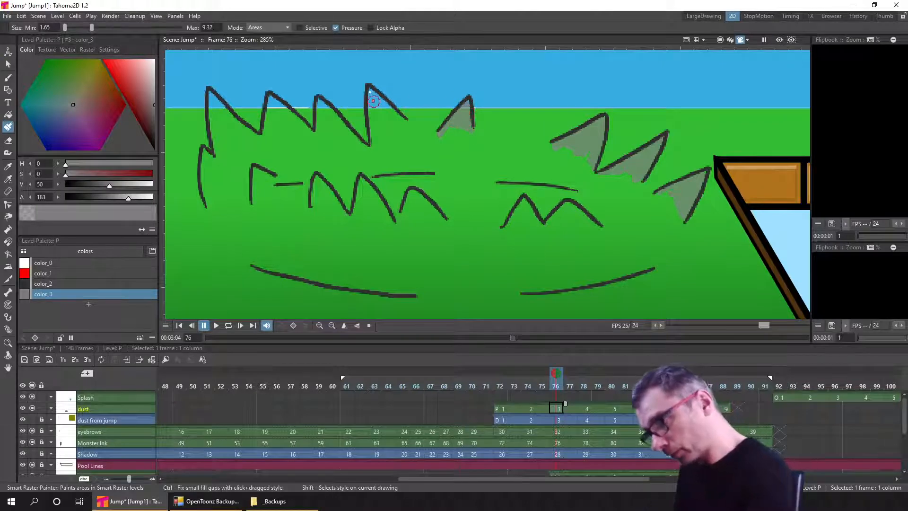
left_click_drag(373, 101, 372, 142)
mouse_move(371, 99)
left_mouse_down()
mouse_move(382, 127)
mouse_move(393, 126)
mouse_move(375, 95)
mouse_move(406, 125)
mouse_move(381, 98)
mouse_move(383, 117)
mouse_move(370, 88)
mouse_move(379, 134)
mouse_move(384, 112)
mouse_move(378, 134)
left_mouse_up()
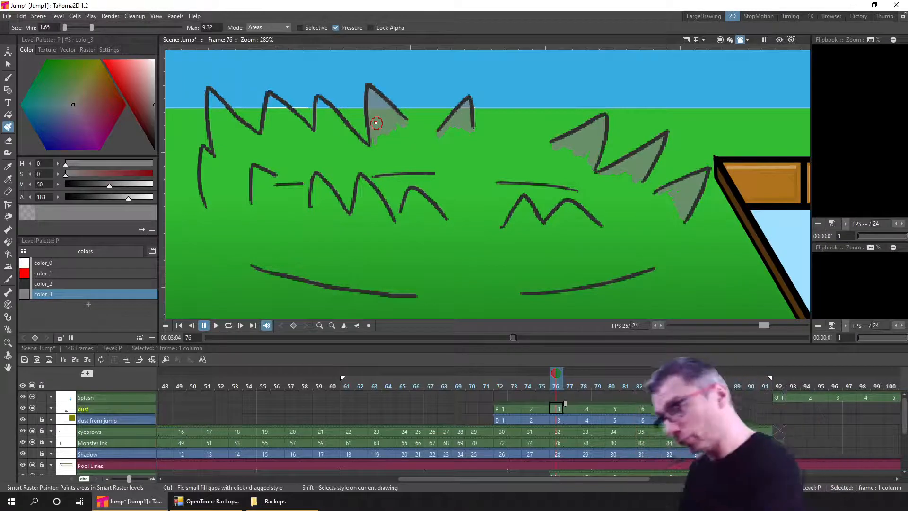
mouse_move(319, 129)
left_mouse_down()
mouse_move(319, 103)
mouse_move(320, 134)
mouse_move(322, 105)
mouse_move(345, 136)
mouse_move(331, 111)
left_mouse_up()
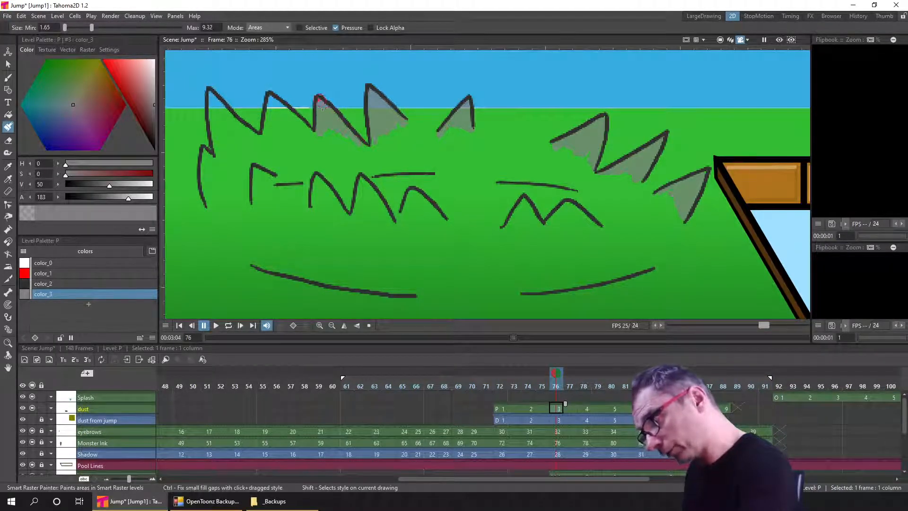
mouse_move(269, 100)
left_mouse_down()
mouse_move(264, 134)
mouse_move(272, 98)
mouse_move(295, 127)
mouse_move(279, 102)
left_mouse_up()
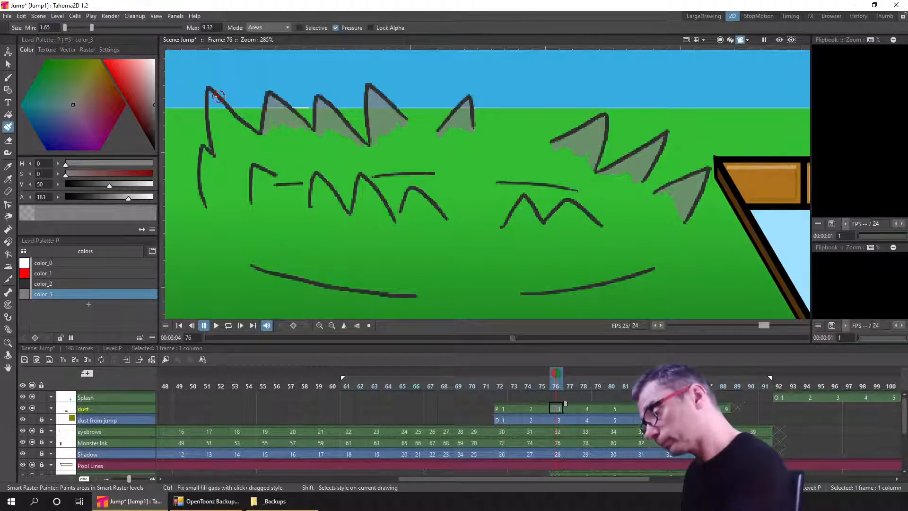
Fill the leftmost tall spike and the small curved spike below it at frame 76 with grey, and save the scene
left_click_drag(215, 131, 209, 101)
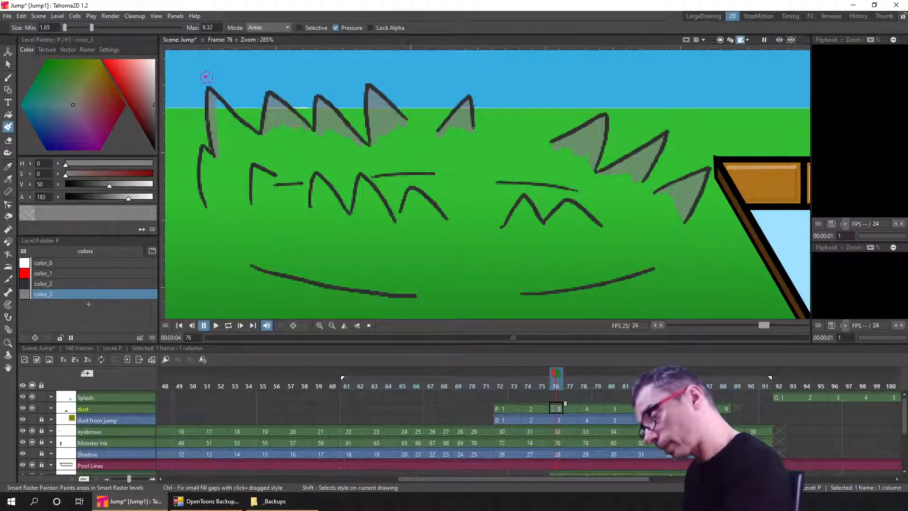
key("ctrl+z")
left_click_drag(215, 148, 212, 100)
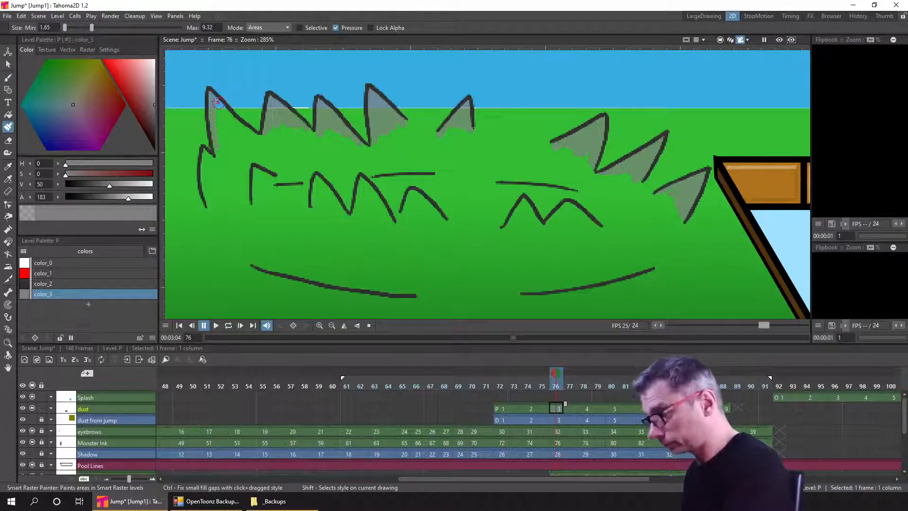
mouse_move(246, 127)
left_mouse_down()
mouse_move(213, 113)
mouse_move(241, 141)
left_mouse_up()
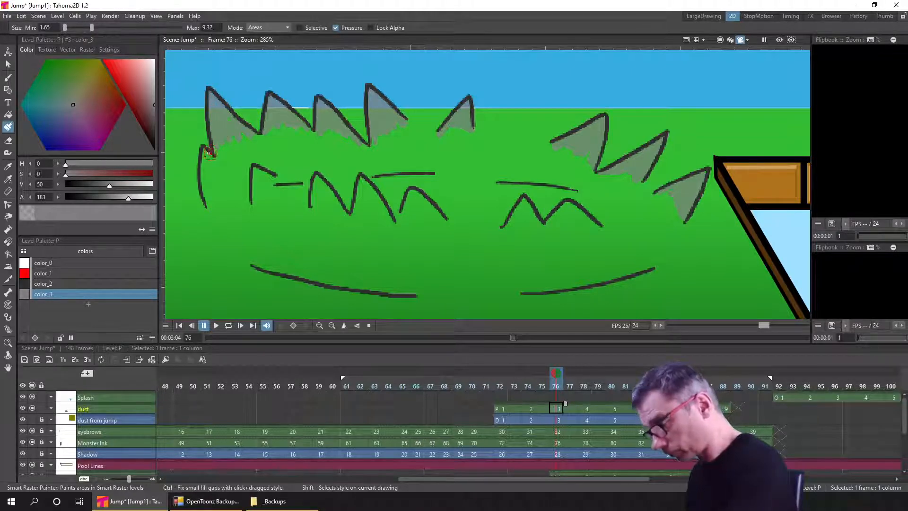
left_click_drag(208, 202, 202, 180)
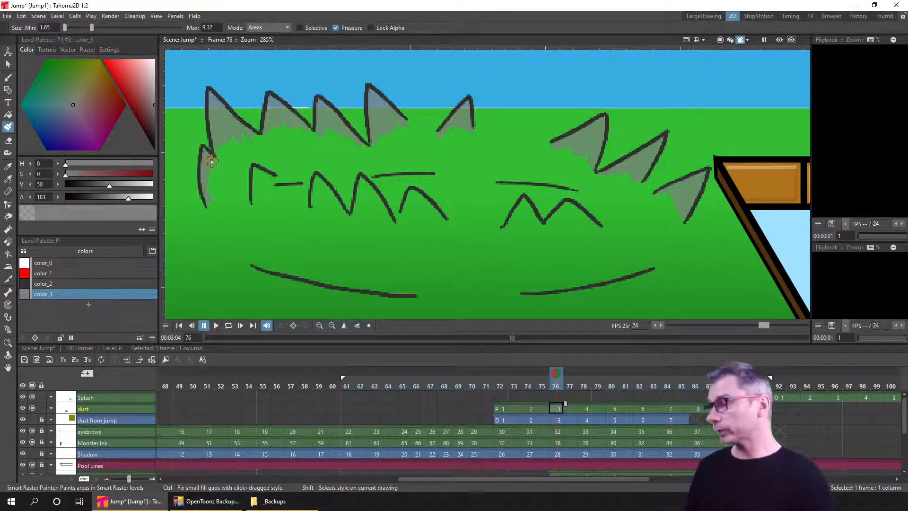
key("ctrl+s")
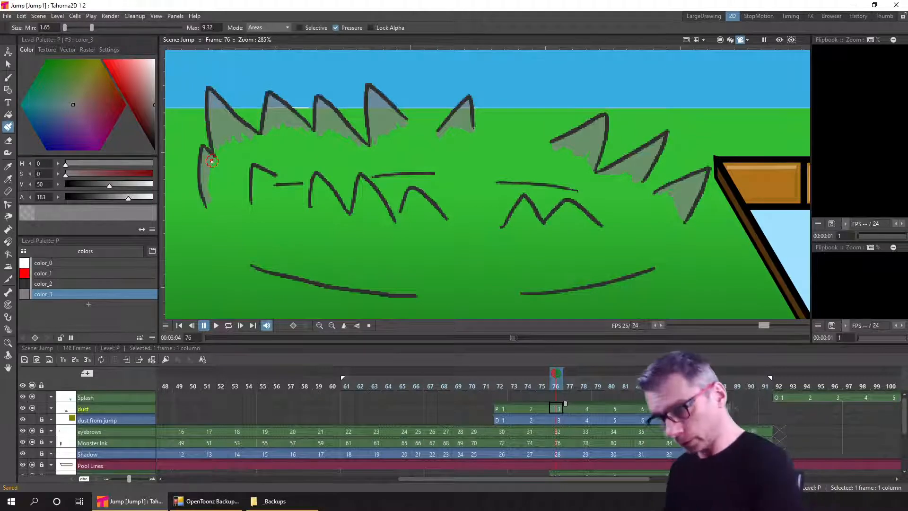
Touch up the right back spike's grey and fill all the front dust spikes at frame 76 with semi-transparent grey
left_click_drag(592, 150, 586, 158)
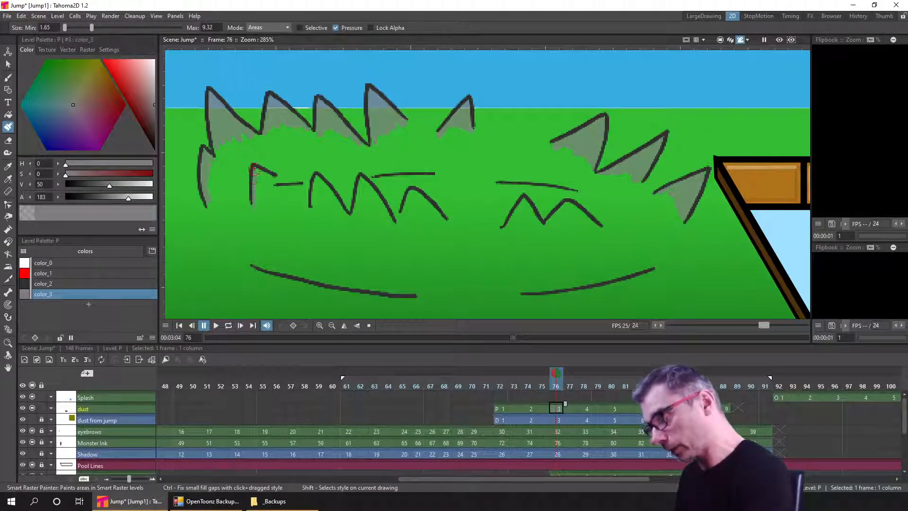
mouse_move(255, 174)
left_mouse_down()
mouse_move(258, 189)
mouse_move(268, 184)
mouse_move(266, 169)
mouse_move(257, 179)
left_mouse_up()
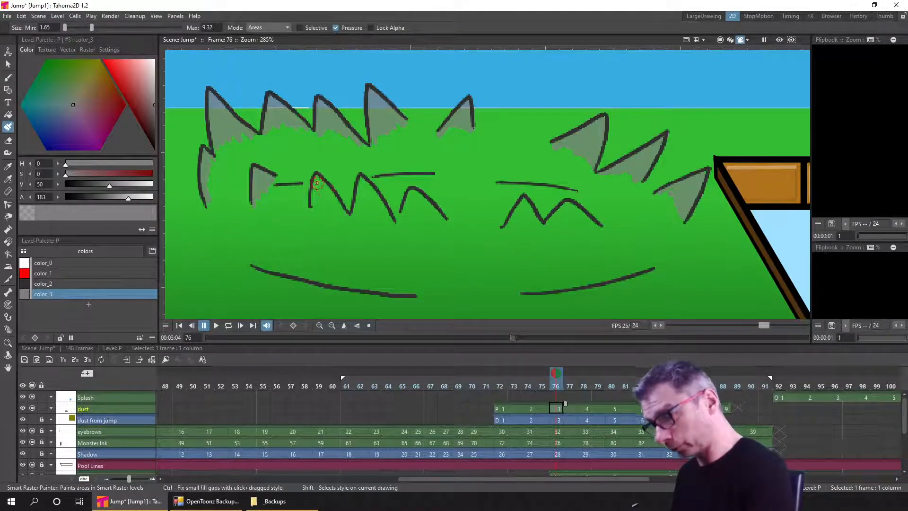
mouse_move(311, 208)
left_mouse_down()
mouse_move(318, 191)
mouse_move(320, 203)
mouse_move(319, 184)
mouse_move(338, 202)
mouse_move(319, 179)
mouse_move(341, 212)
mouse_move(349, 181)
mouse_move(359, 186)
mouse_move(357, 211)
mouse_move(361, 178)
mouse_move(364, 206)
mouse_move(363, 184)
mouse_move(385, 216)
mouse_move(366, 185)
mouse_move(380, 204)
mouse_move(397, 200)
mouse_move(383, 208)
mouse_move(393, 220)
mouse_move(362, 186)
mouse_move(417, 199)
mouse_move(405, 197)
mouse_move(406, 213)
mouse_move(427, 210)
mouse_move(418, 199)
mouse_move(433, 210)
mouse_move(417, 193)
mouse_move(436, 212)
left_mouse_up()
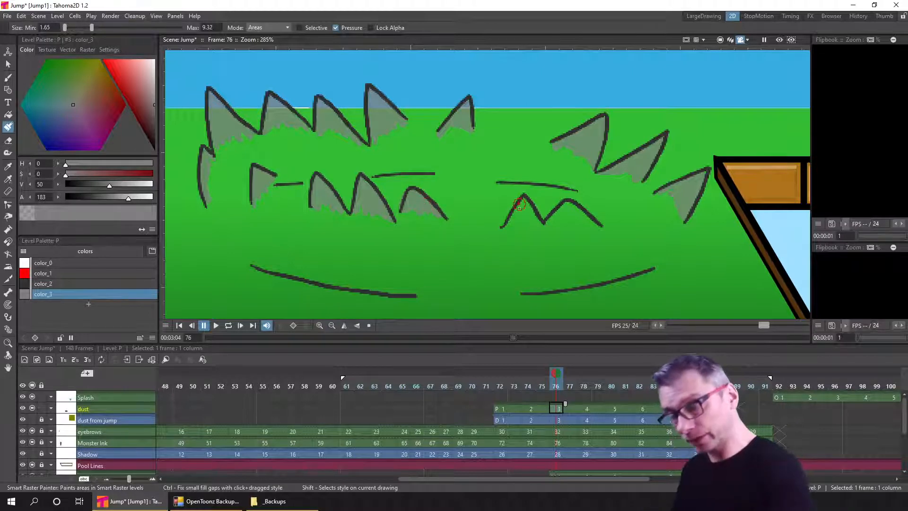
mouse_move(522, 200)
left_mouse_down()
mouse_move(508, 225)
mouse_move(524, 201)
mouse_move(547, 217)
left_mouse_up()
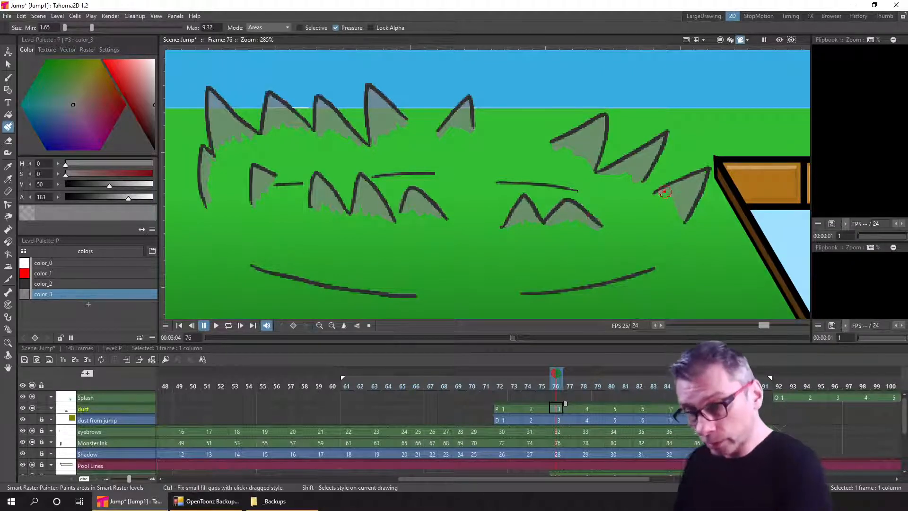
Paint grey along both front ground curves at frame 76 and add a short grey streak in the gap between them
left_click(529, 385)
left_click(556, 386)
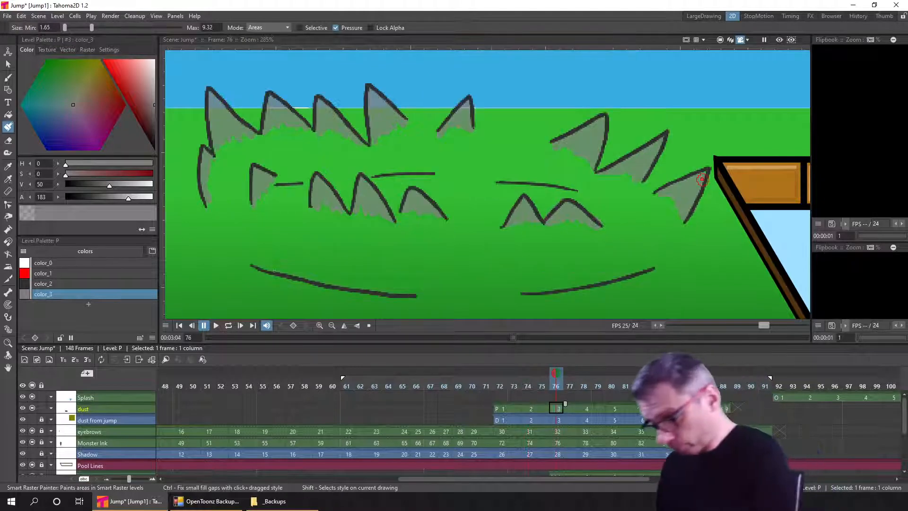
left_click_drag(254, 262, 330, 282)
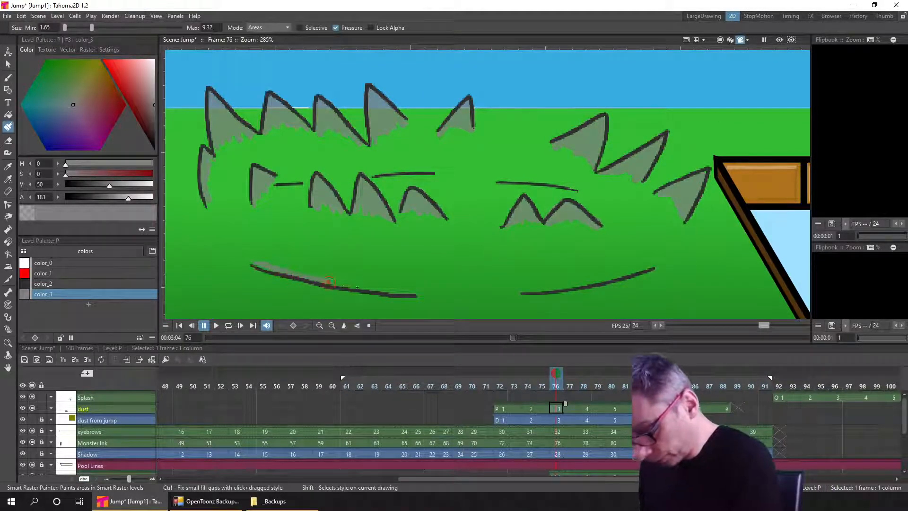
mouse_move(521, 292)
left_mouse_down()
mouse_move(559, 290)
mouse_move(646, 263)
left_mouse_up()
key("ctrl+z")
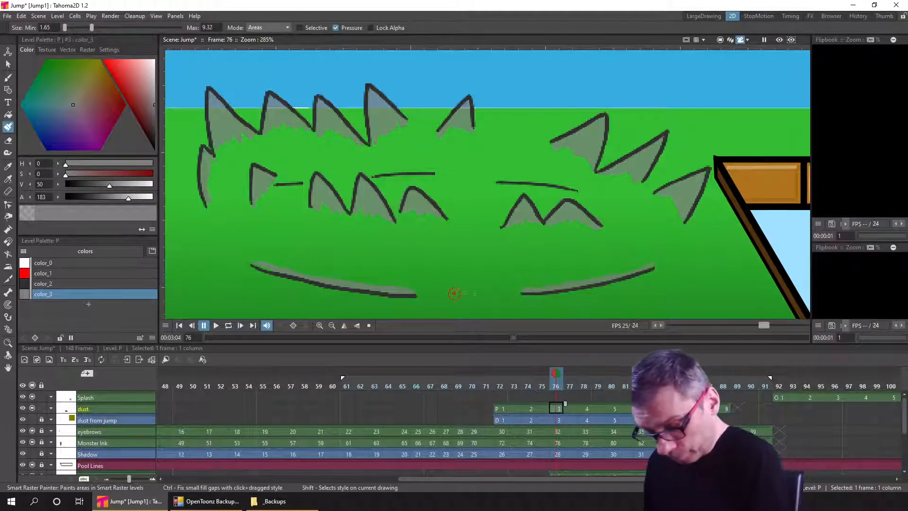
left_click_drag(449, 294, 489, 293)
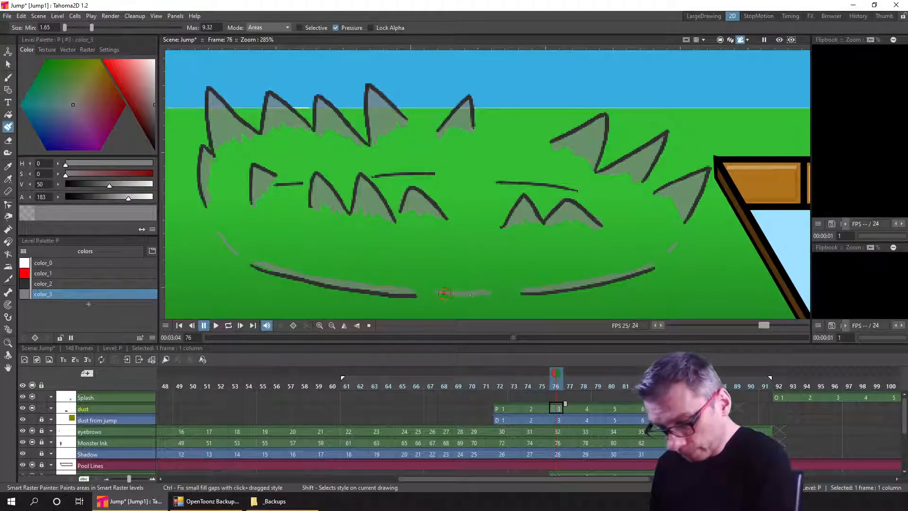
Go to dust frame 78, save the scene, and paint grey along both front curves and across the gap between them
left_click(577, 409)
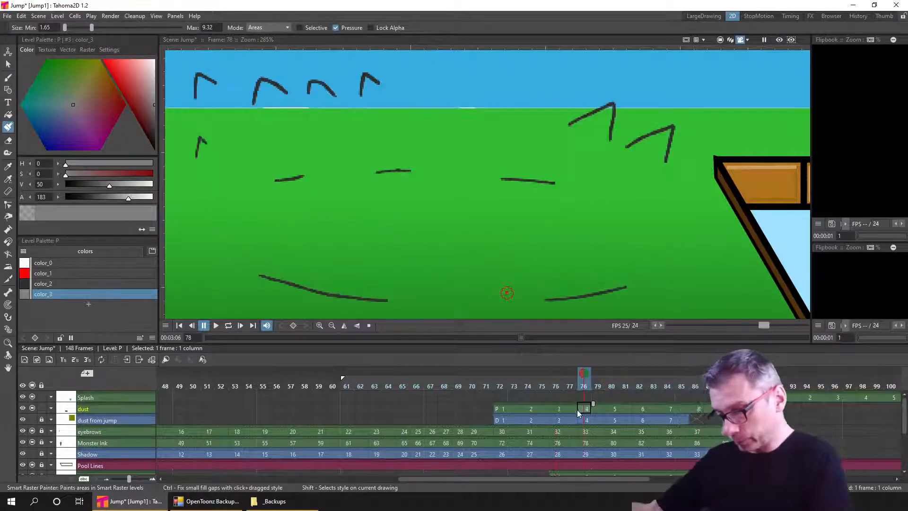
key("ctrl+s")
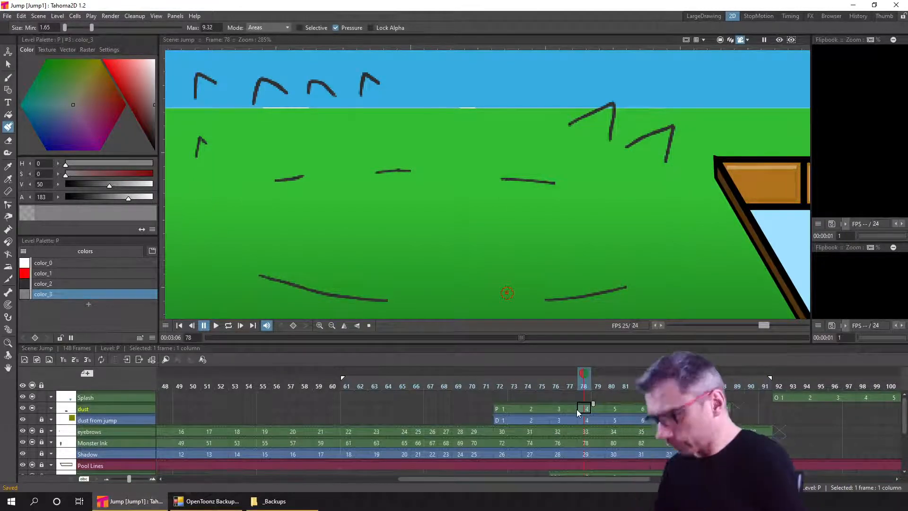
left_click_drag(295, 280, 384, 294)
key("ctrl+z")
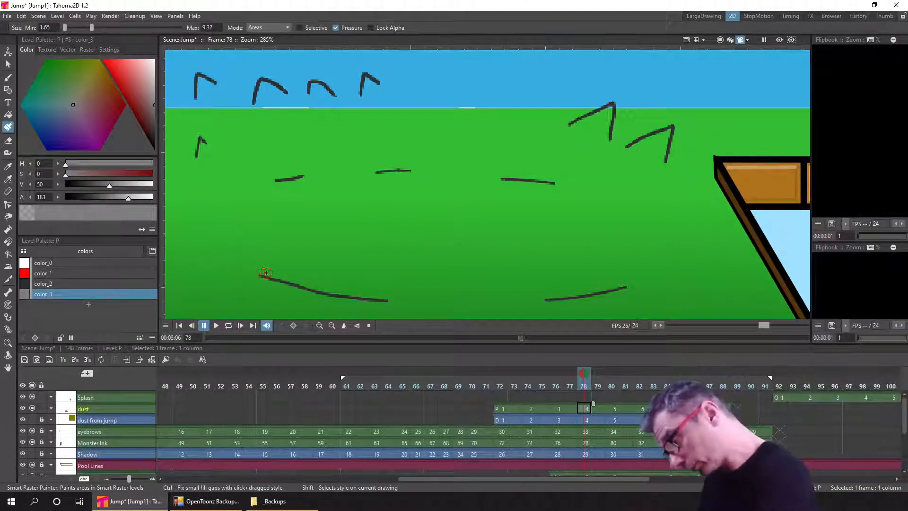
left_click_drag(348, 291, 385, 295)
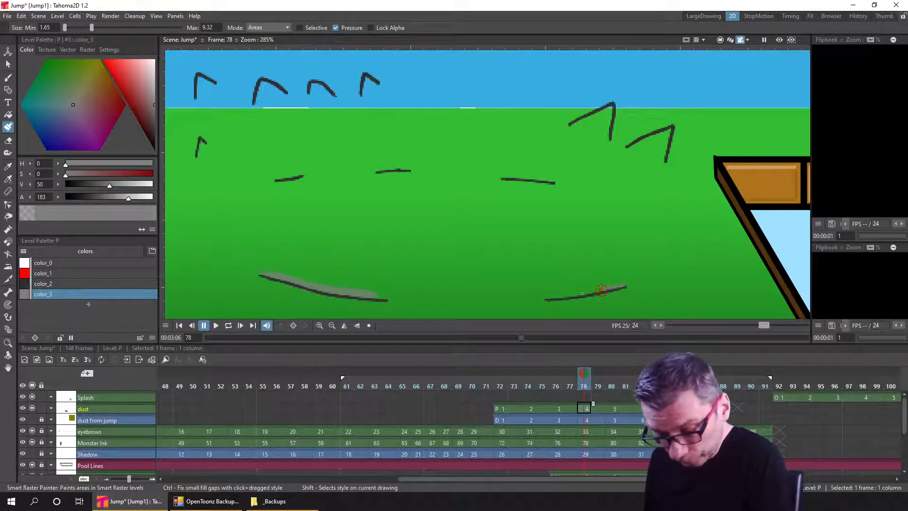
left_click_drag(601, 289, 553, 295)
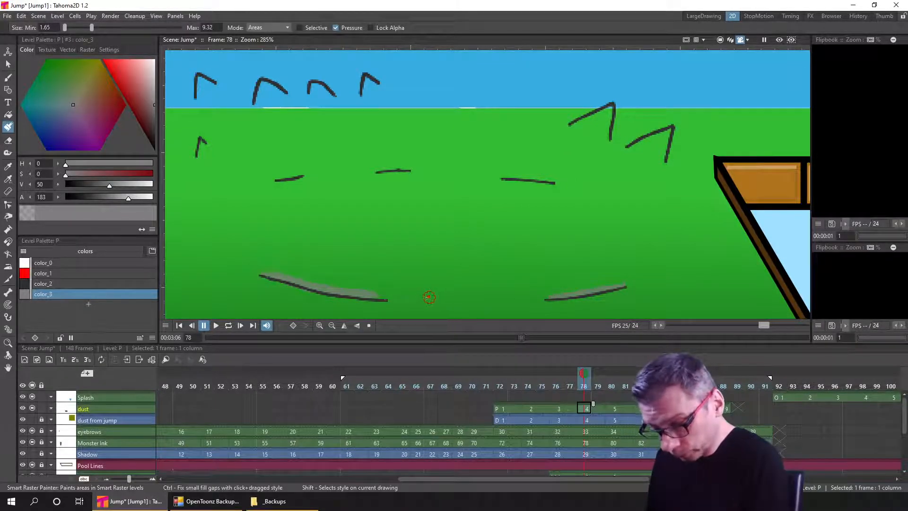
left_click_drag(429, 297, 513, 297)
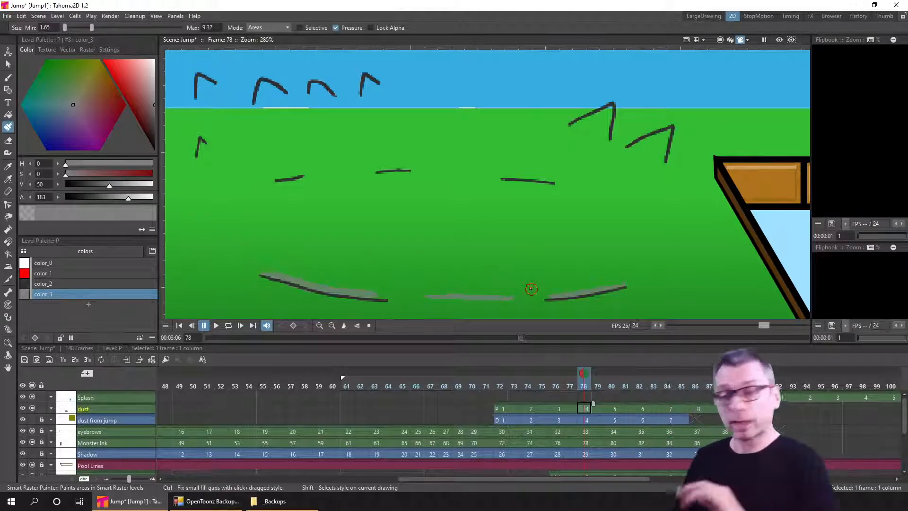
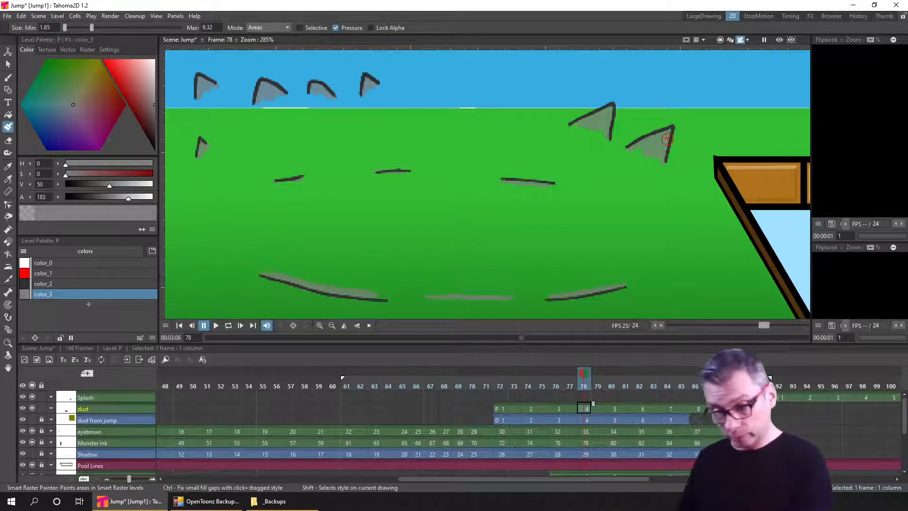
Return to frame 76, shade under the right back line, add grey streaks between and beyond the back lines, and save the scene
left_click(557, 386)
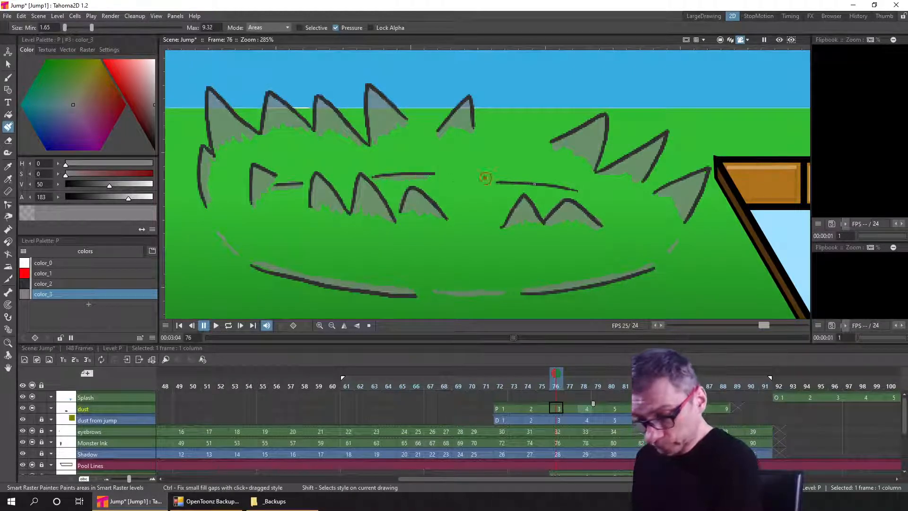
left_click_drag(499, 185, 569, 191)
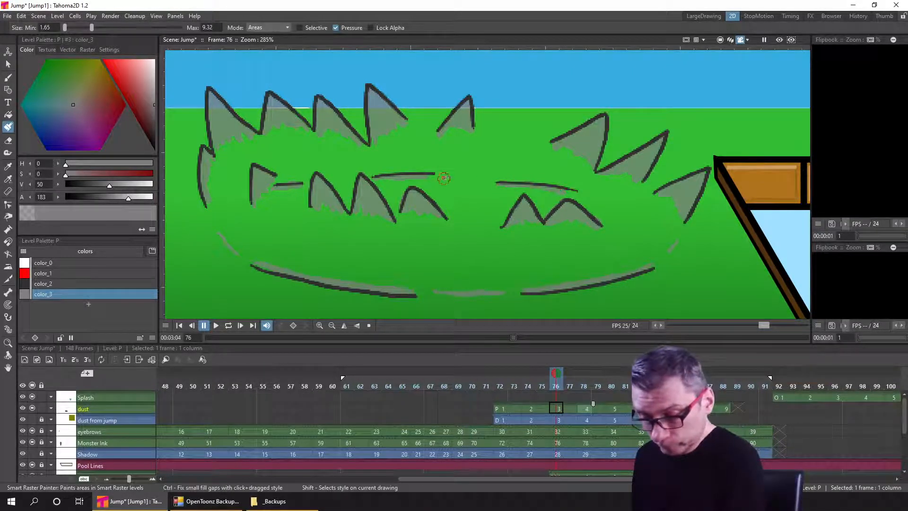
left_click_drag(445, 178, 488, 180)
left_click_drag(592, 197, 615, 209)
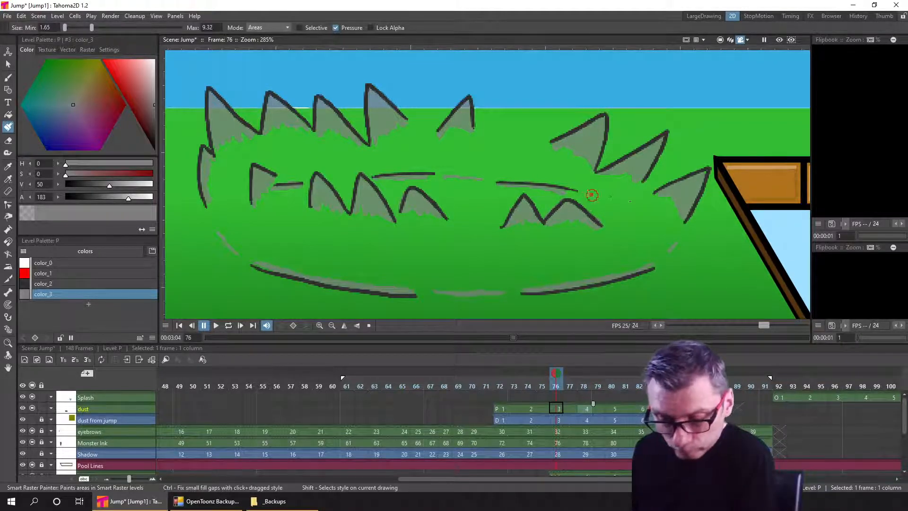
left_click_drag(591, 195, 656, 223)
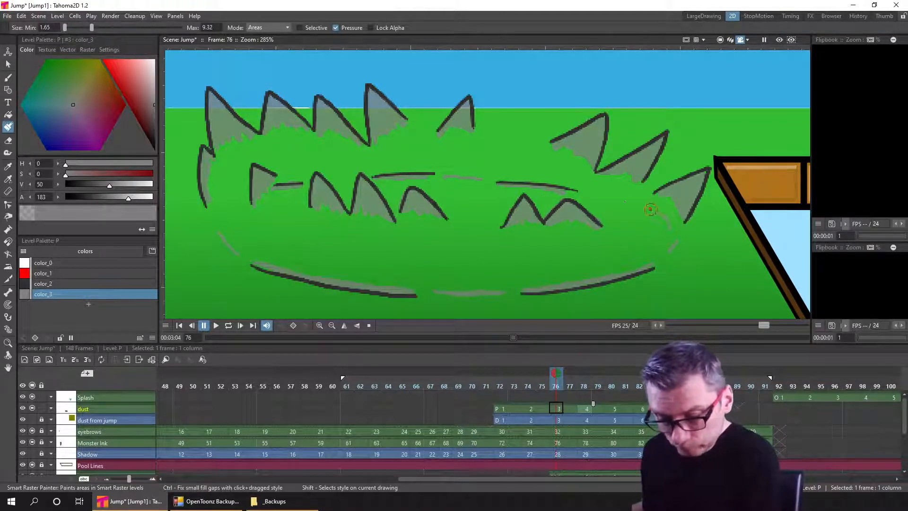
left_click_drag(240, 201, 233, 218)
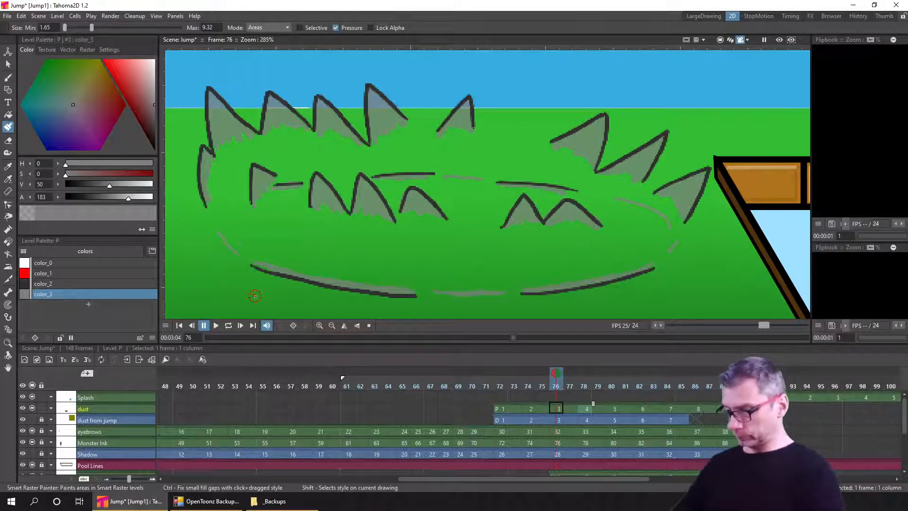
key("ctrl+s")
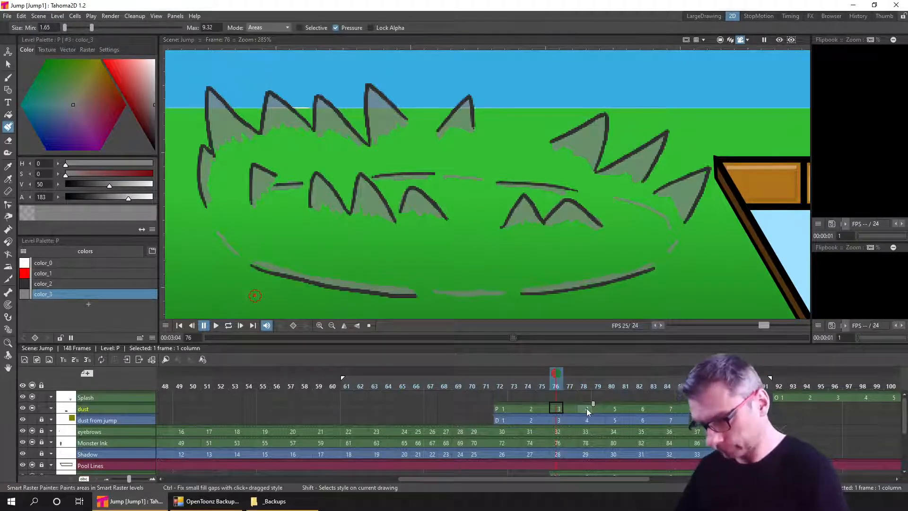
Go to dust frame 80, fill the two right back spikes with semi-transparent grey, and save the scene
left_click(586, 409)
left_click(614, 409)
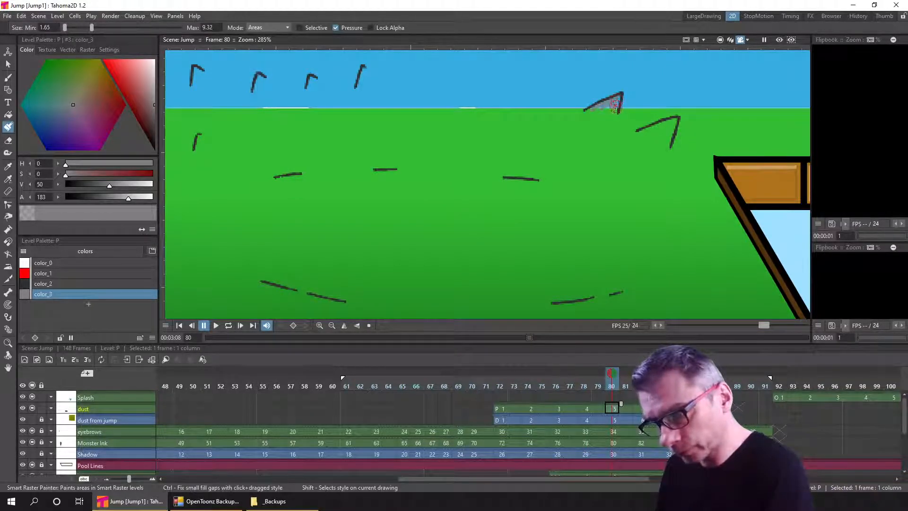
left_click(591, 108)
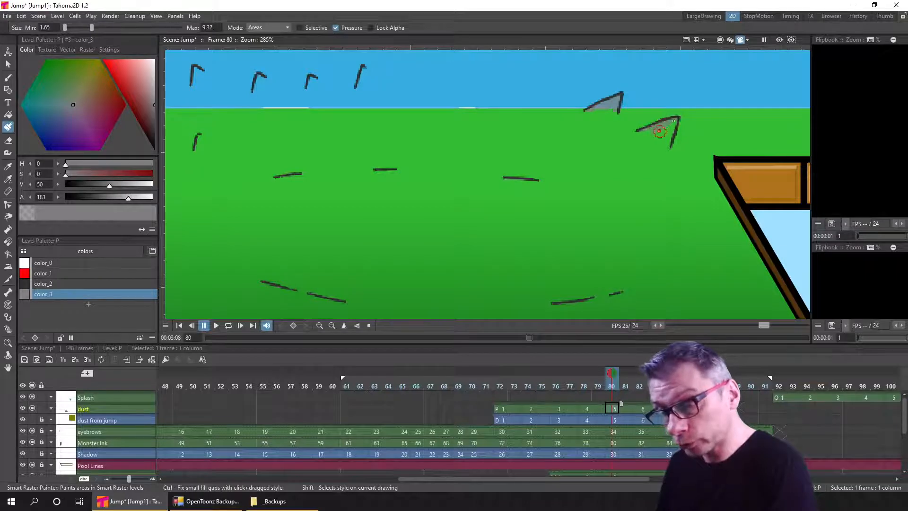
left_click(664, 132)
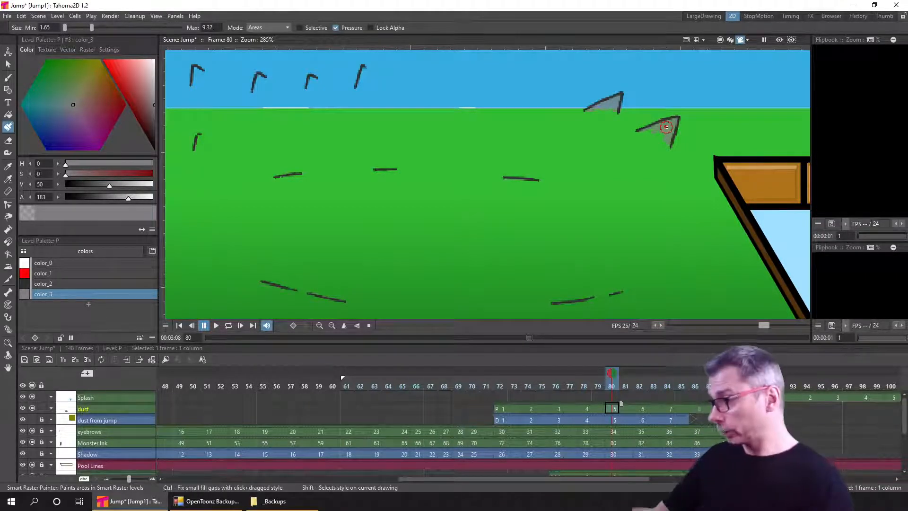
key("ctrl+s")
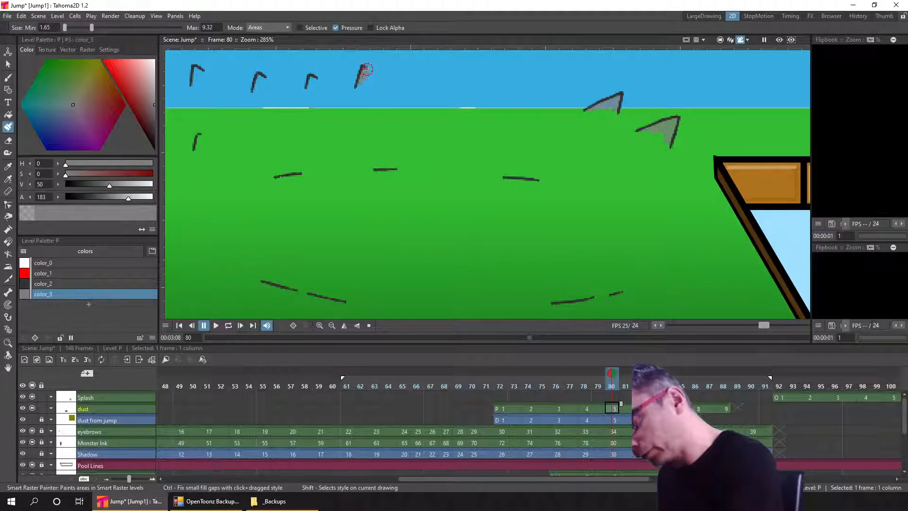
Fill the left group of back spikes and the small spike below them at frame 80 with semi-transparent grey
left_click(314, 77)
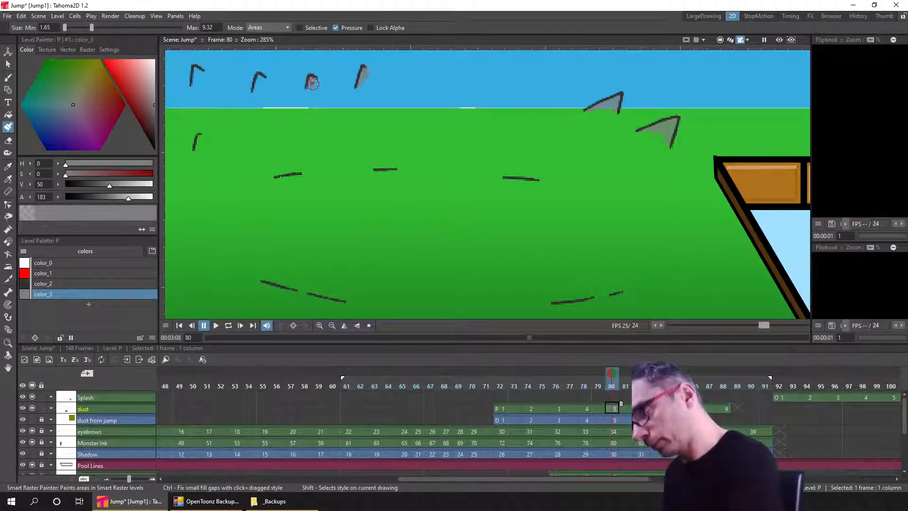
left_click(259, 86)
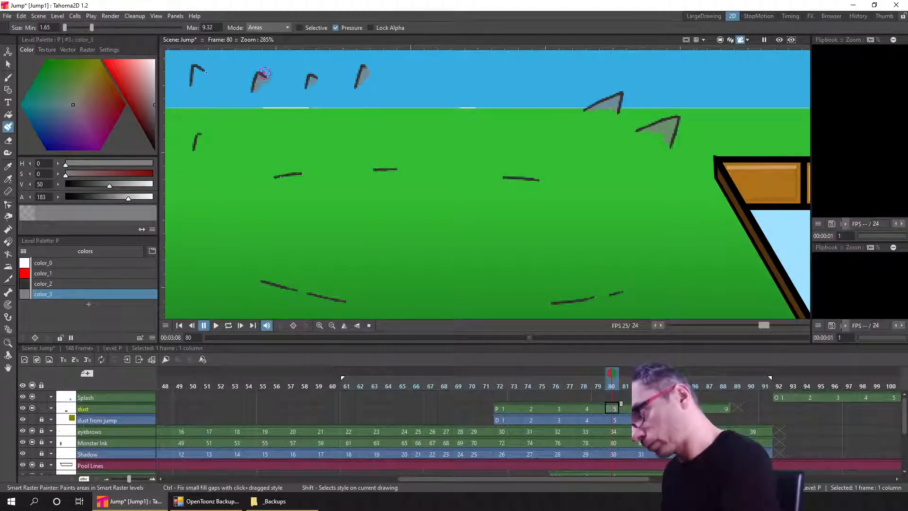
left_click(199, 72)
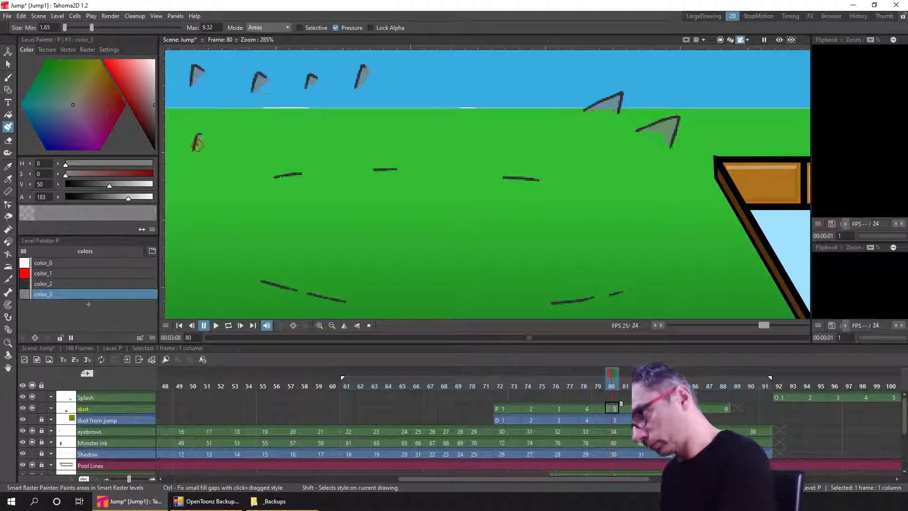
left_click(198, 142)
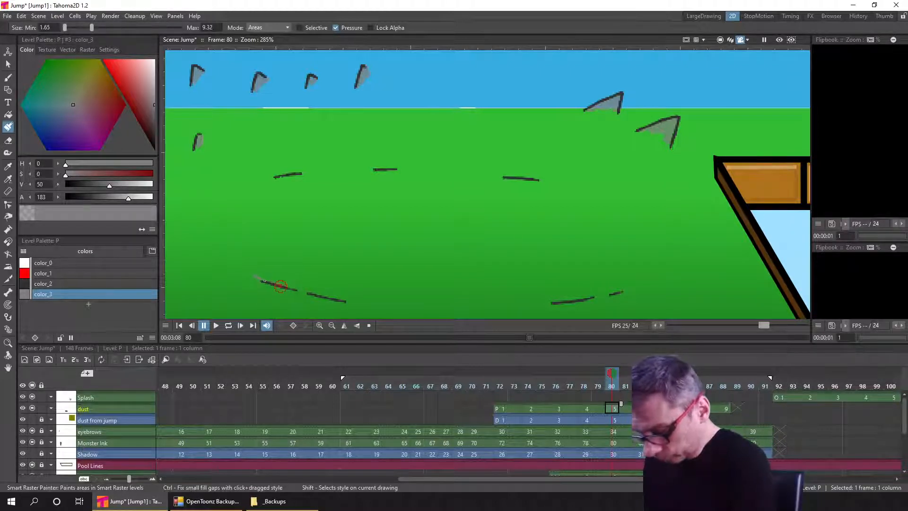
Paint grey along the broken front curves at frame 80 and add a grey streak across the gap between them
mouse_move(281, 286)
left_mouse_down()
mouse_move(273, 282)
mouse_move(350, 299)
left_mouse_up()
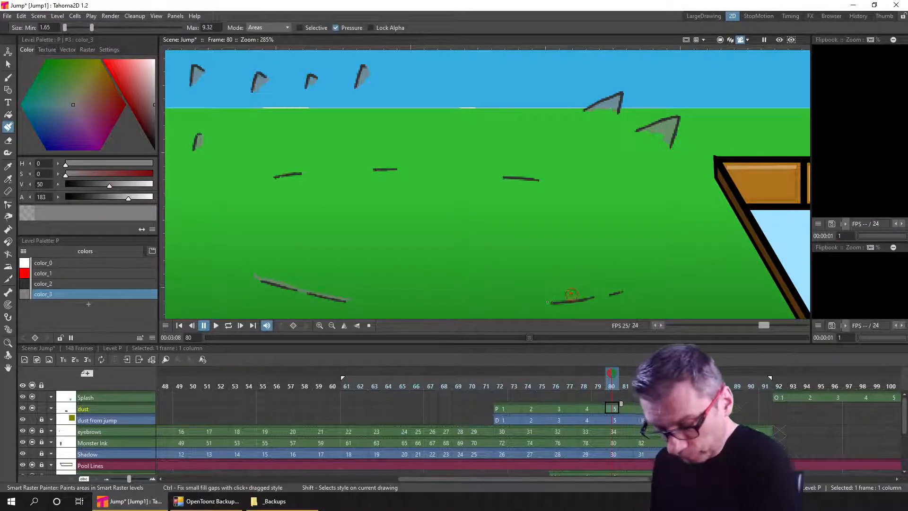
left_click_drag(585, 296, 622, 290)
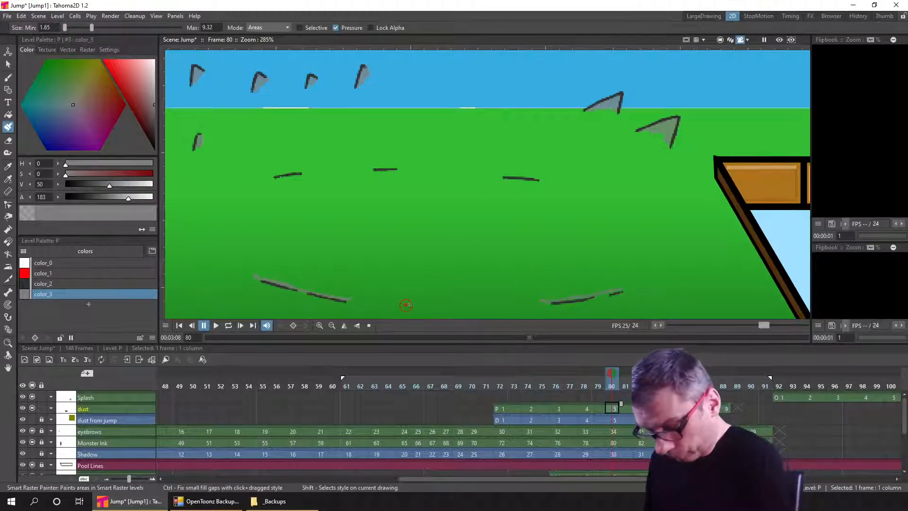
left_click_drag(409, 304, 529, 306)
key("ctrl+z")
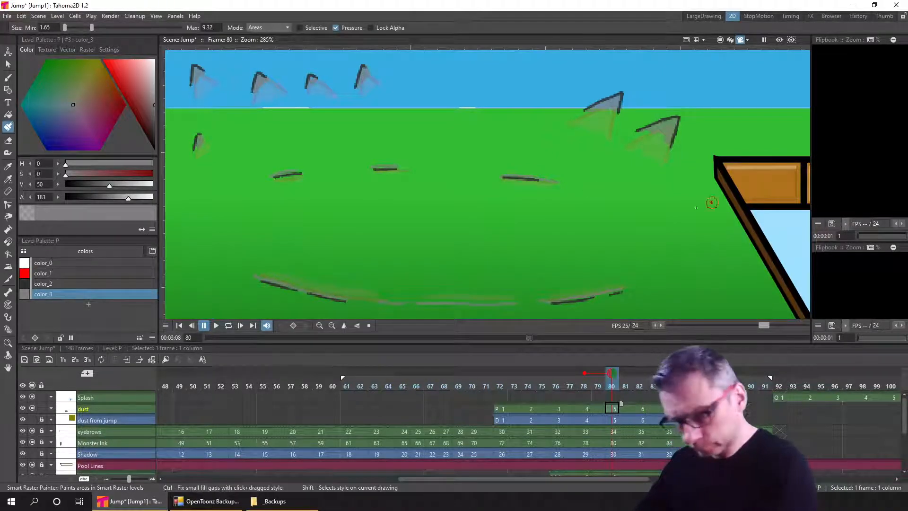
Shade the three back dashes and the front curve segments at dust frame 82 with grey, and move on to frame 84
left_click(643, 408)
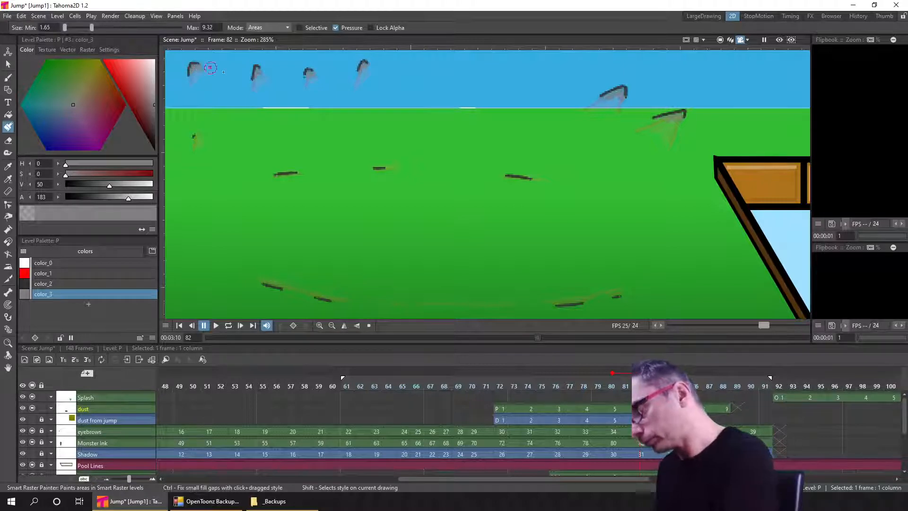
left_click_drag(298, 174, 278, 174)
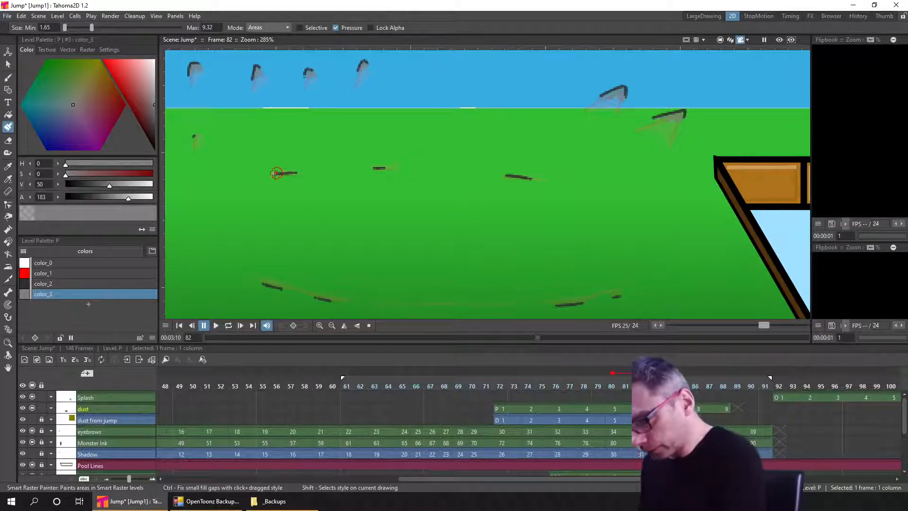
left_click_drag(376, 168, 382, 166)
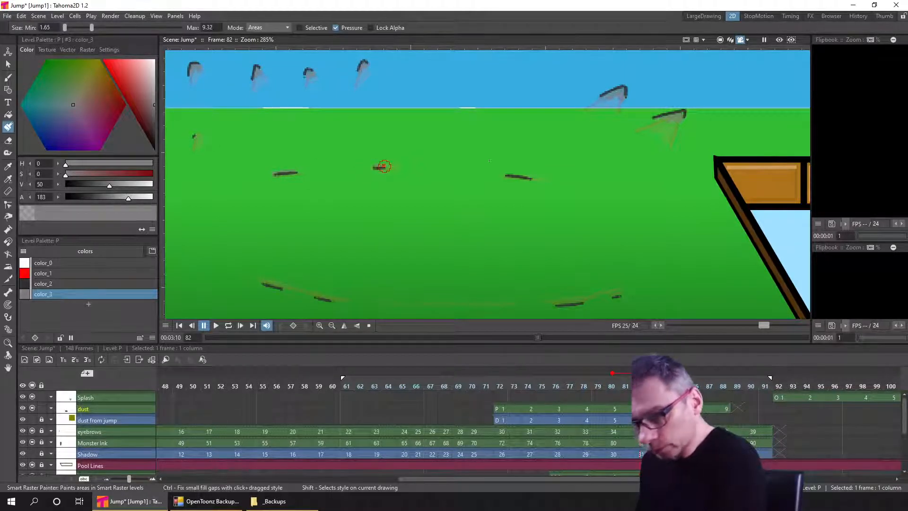
left_click_drag(528, 175, 509, 174)
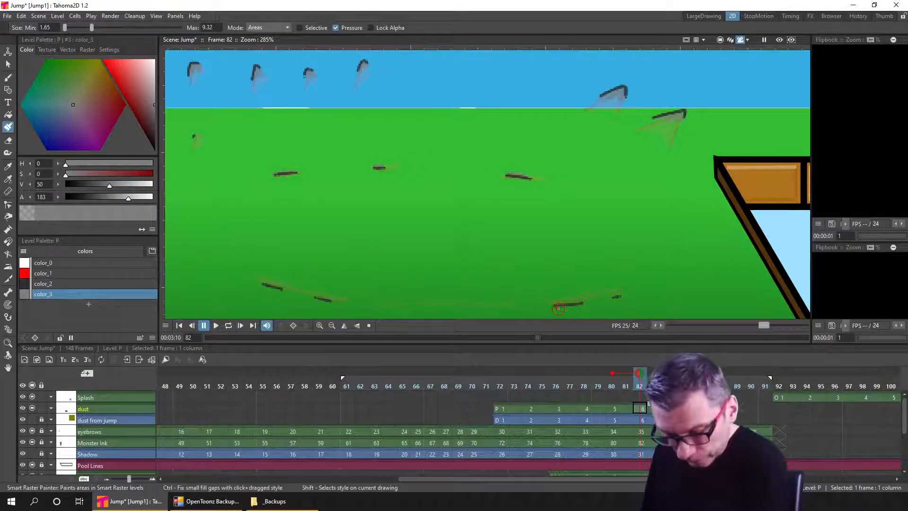
mouse_move(559, 304)
left_mouse_down()
mouse_move(616, 300)
mouse_move(586, 300)
left_mouse_up()
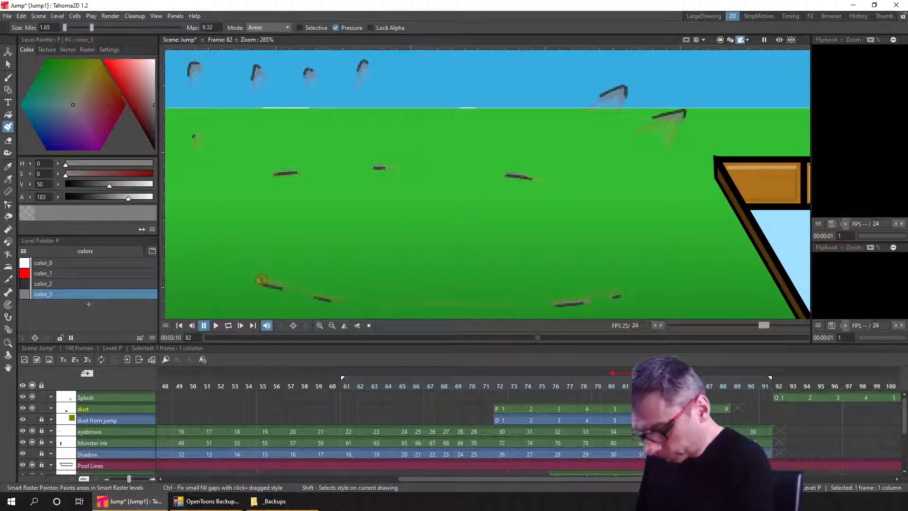
left_click_drag(261, 281, 329, 299)
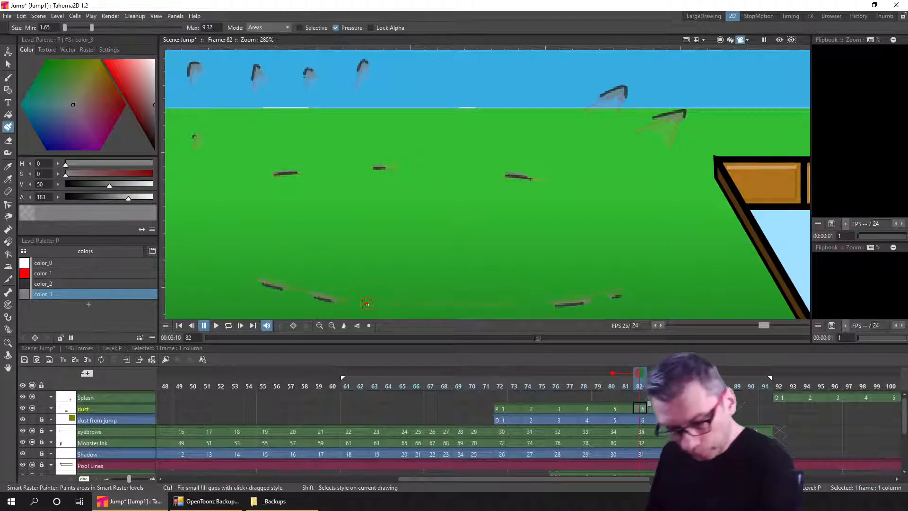
left_click(672, 409)
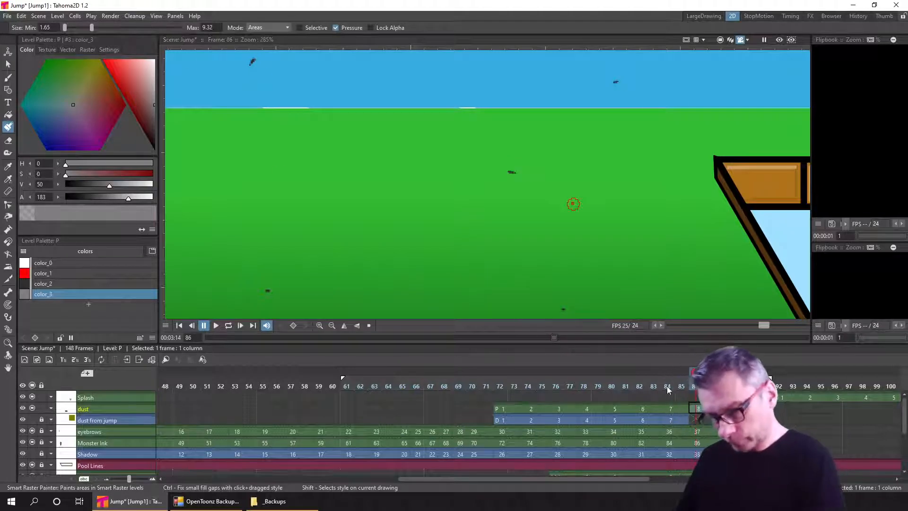
Reduce the paint size to 1 at dust frame 86, compare the drawing with frame 84, and turn off the onion skin
left_click(668, 409)
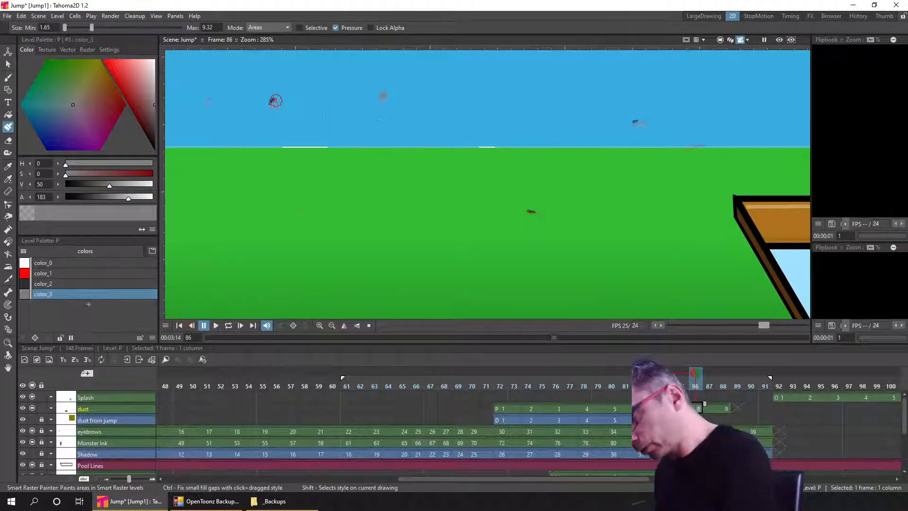
left_click_drag(92, 30, 65, 28)
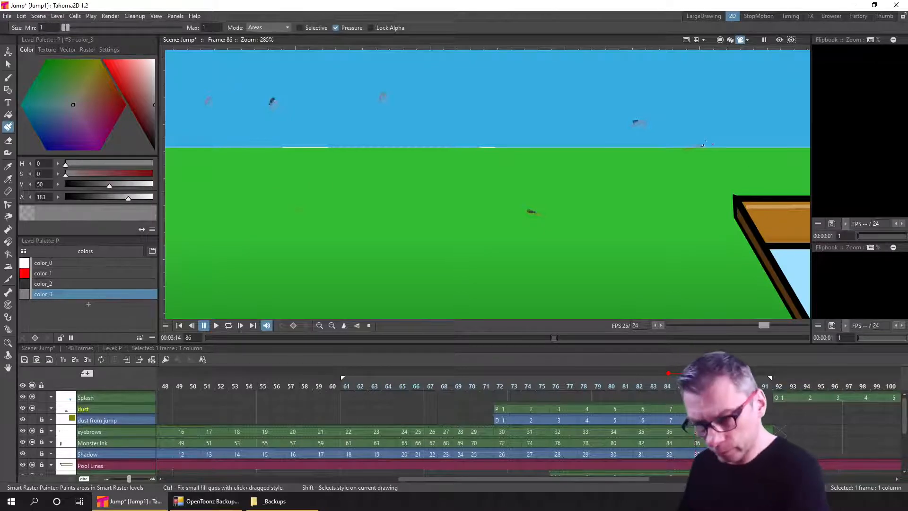
left_click(670, 387)
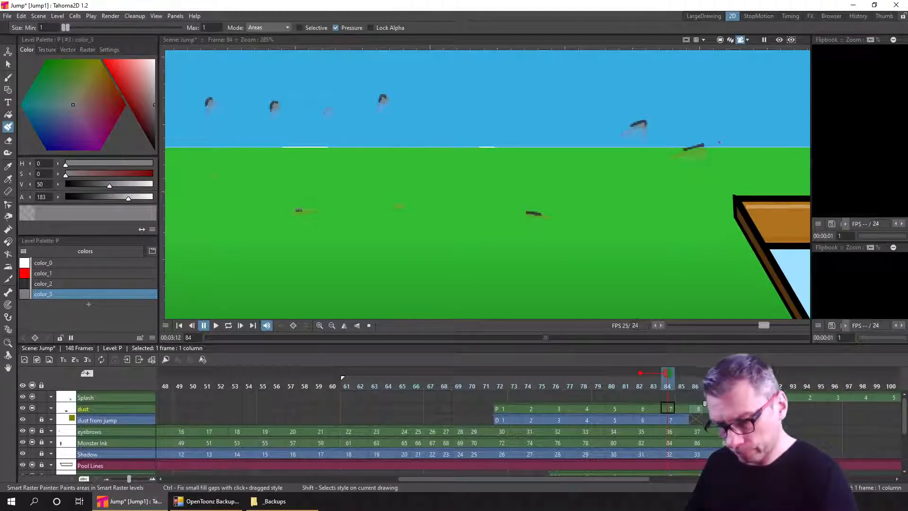
left_click(696, 386)
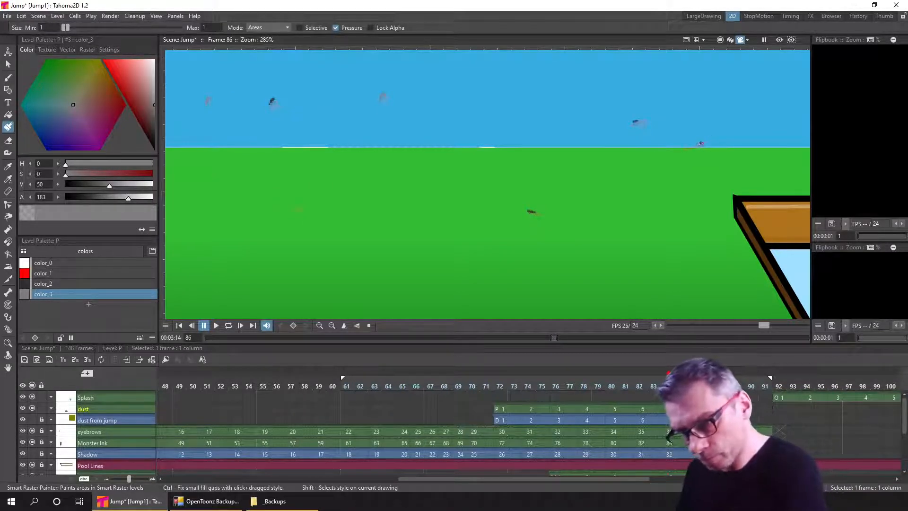
left_click(668, 373)
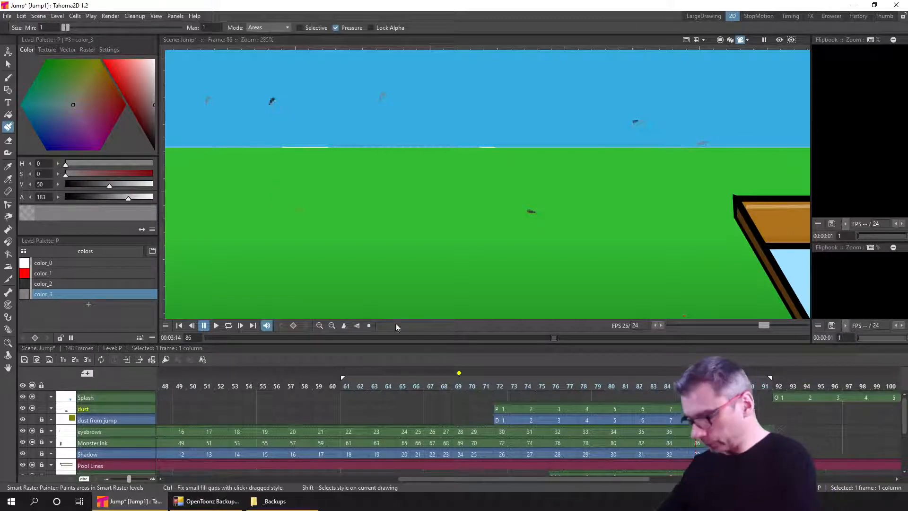
Save the scene and play the jump animation as a loop from frame 61
scroll(510, 211, "down", 4)
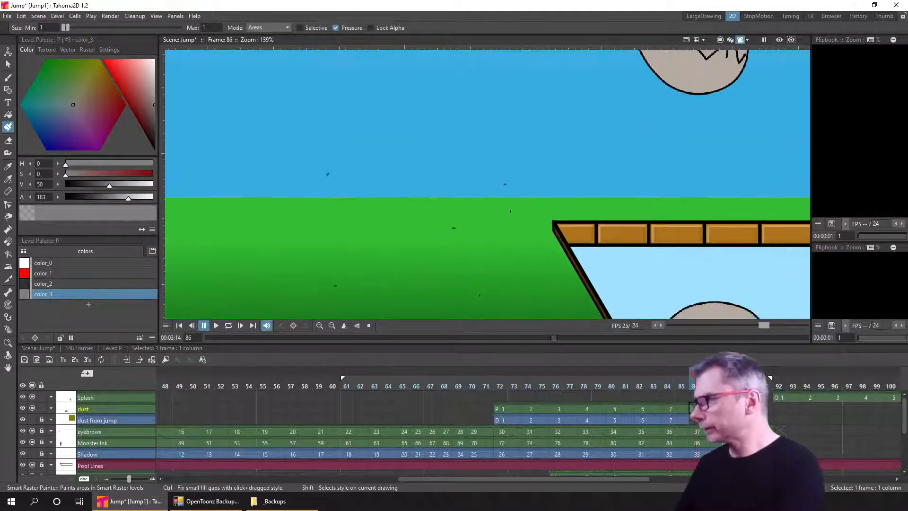
scroll(510, 211, "down", 3)
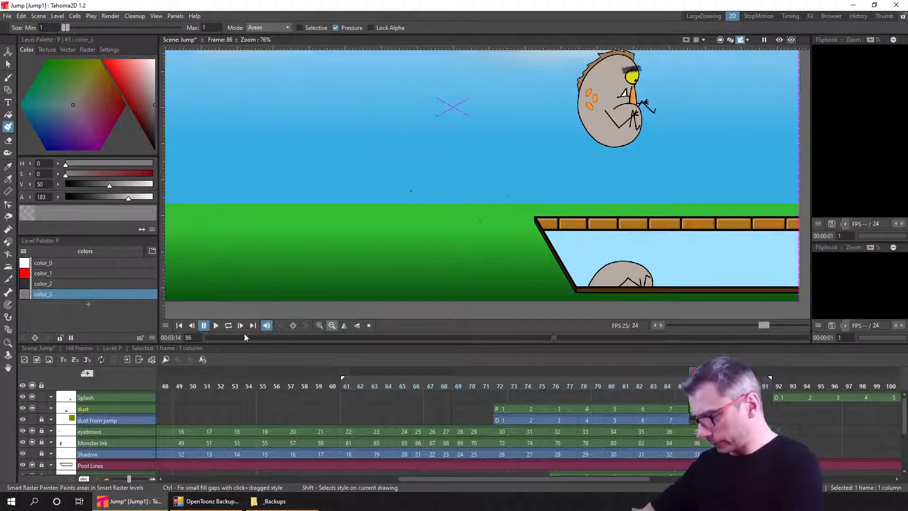
key("ctrl+s")
left_click(350, 385)
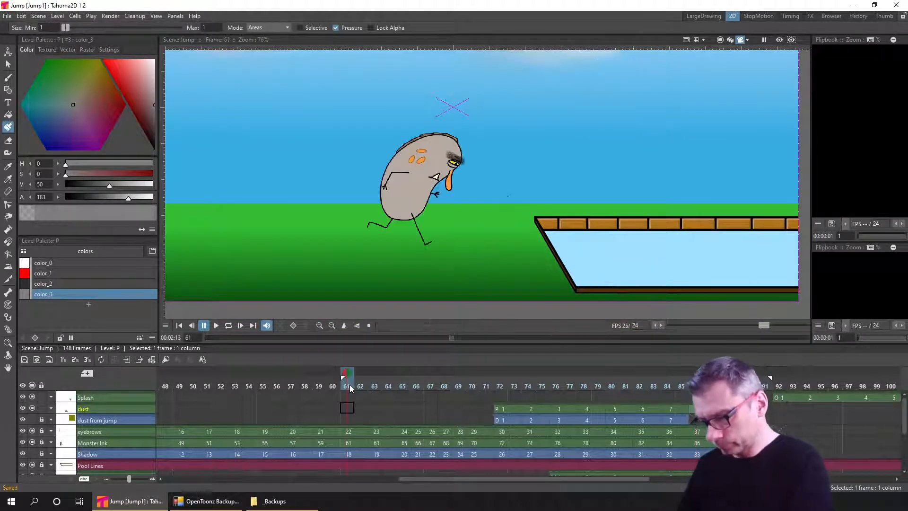
left_click(228, 326)
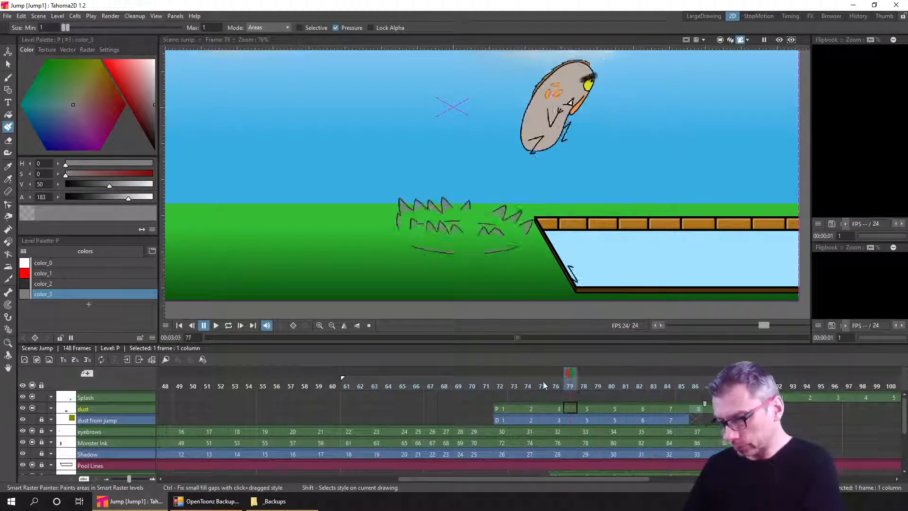
Erase the inner back rim lines of the dust at frame 74 with a size 10 eraser limited to lines
left_click(505, 386)
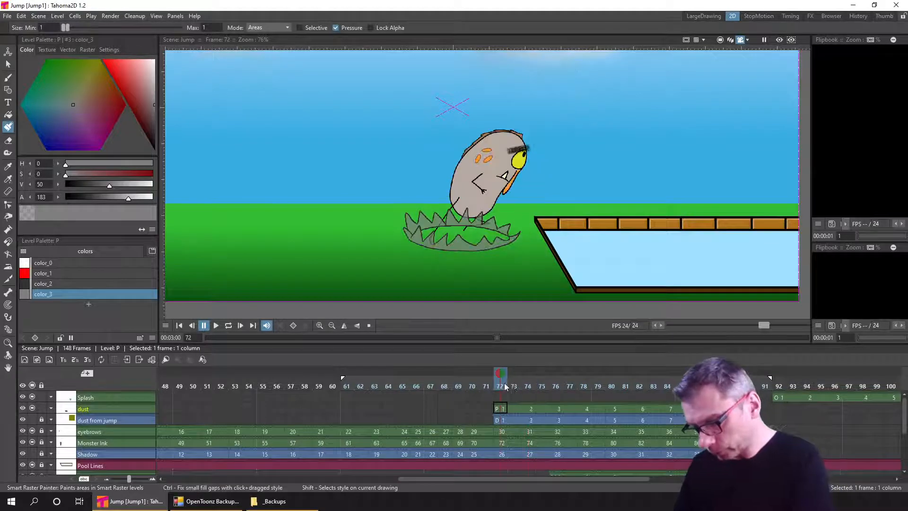
left_click(529, 386)
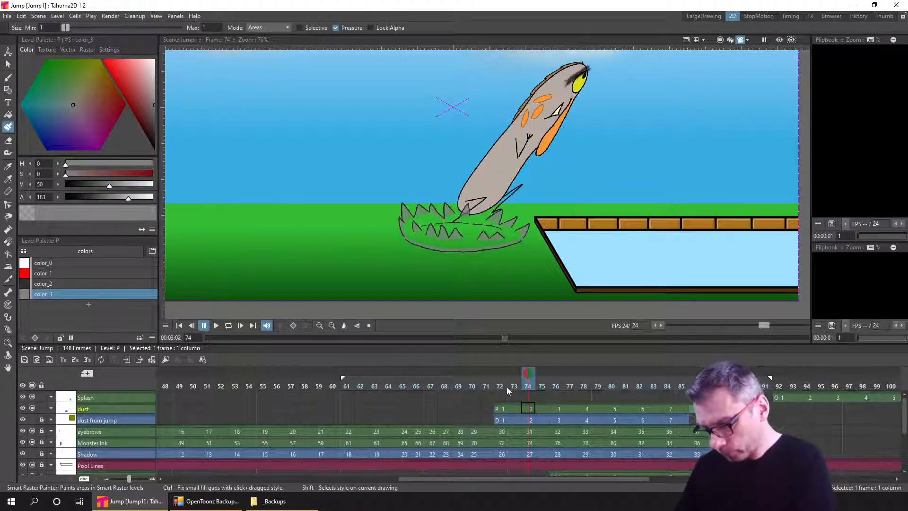
left_click(507, 387)
left_click(531, 385)
scroll(483, 233, "up", 4)
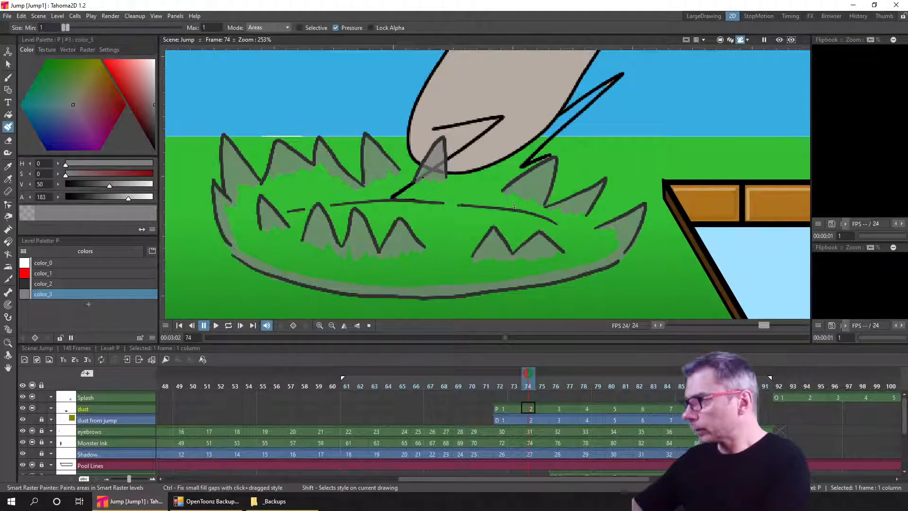
left_click(8, 140)
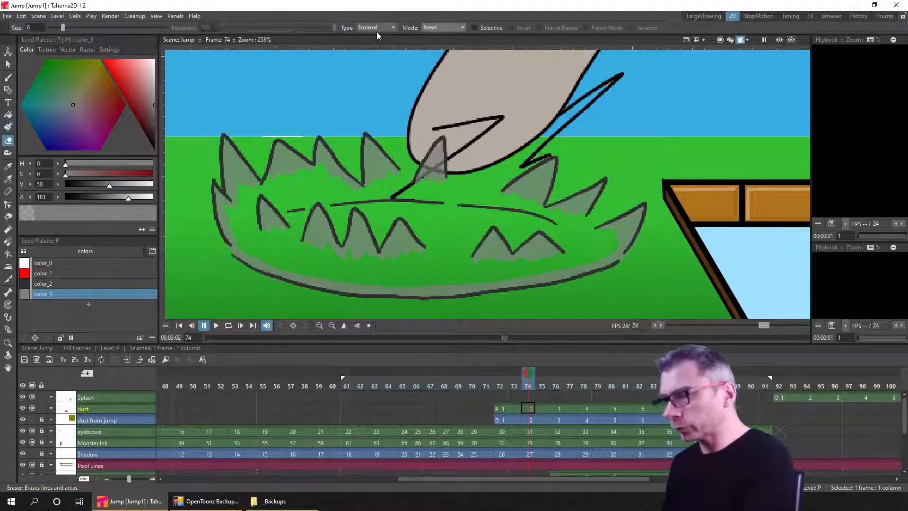
left_click(457, 28)
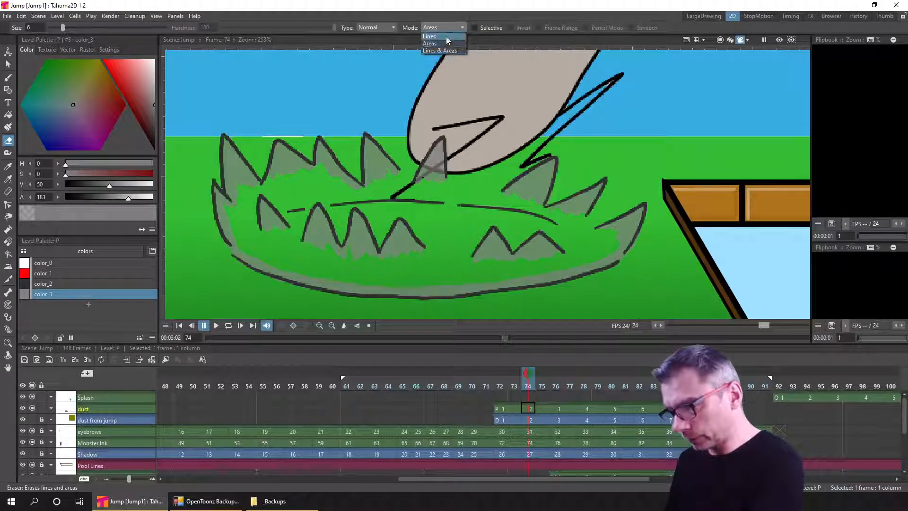
left_click(446, 36)
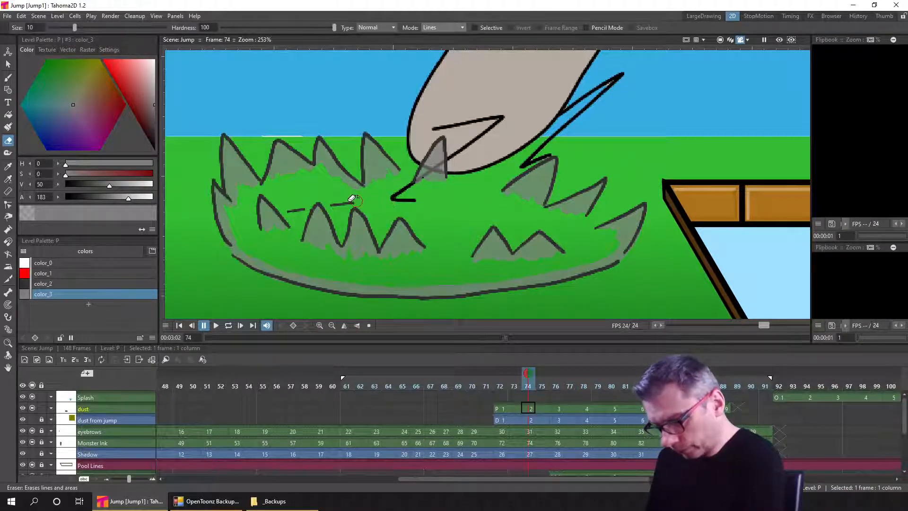
left_click_drag(301, 200, 297, 209)
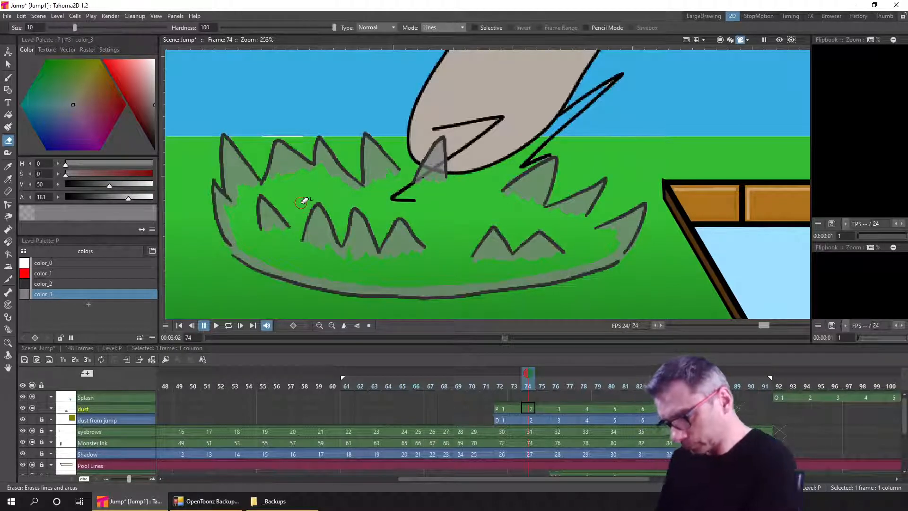
Erase the inner back rim dashes and their grey shading on dust frame 76, with the eraser set to Lines & Areas
left_click(557, 410)
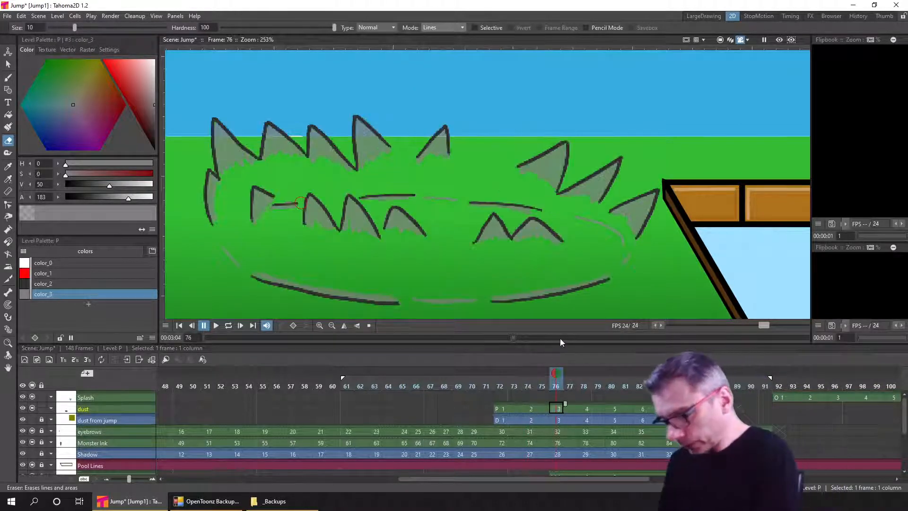
left_click_drag(301, 203, 284, 220)
left_click(435, 28)
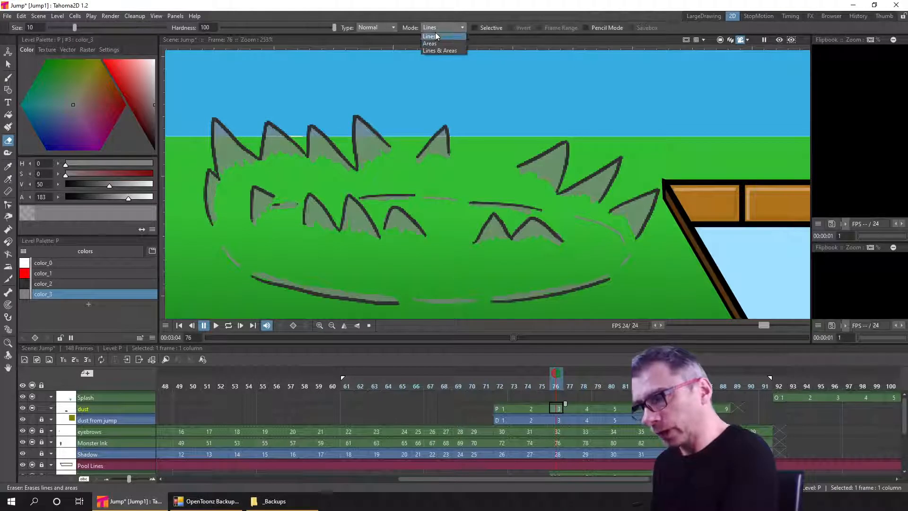
left_click(435, 49)
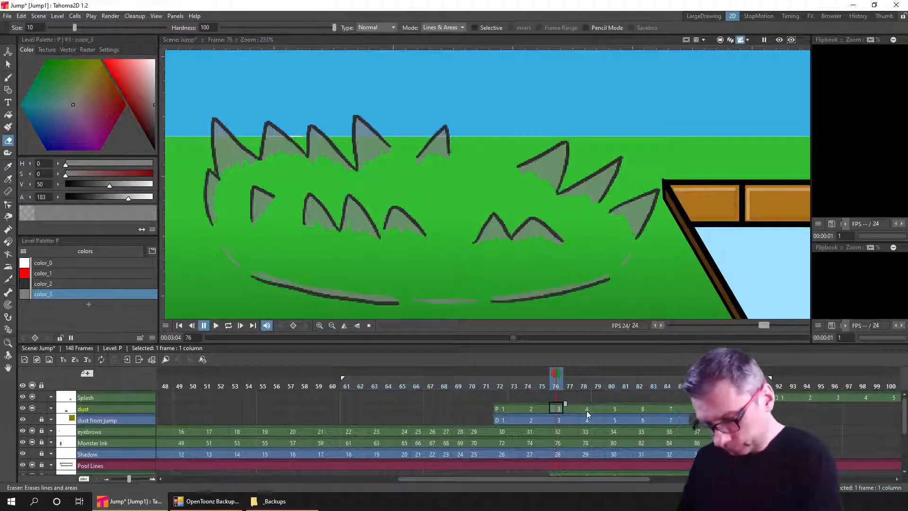
Erase the leftover inner back dashes and their shading on the following dust drawings, from frame 78 on to frame 88
key("period")
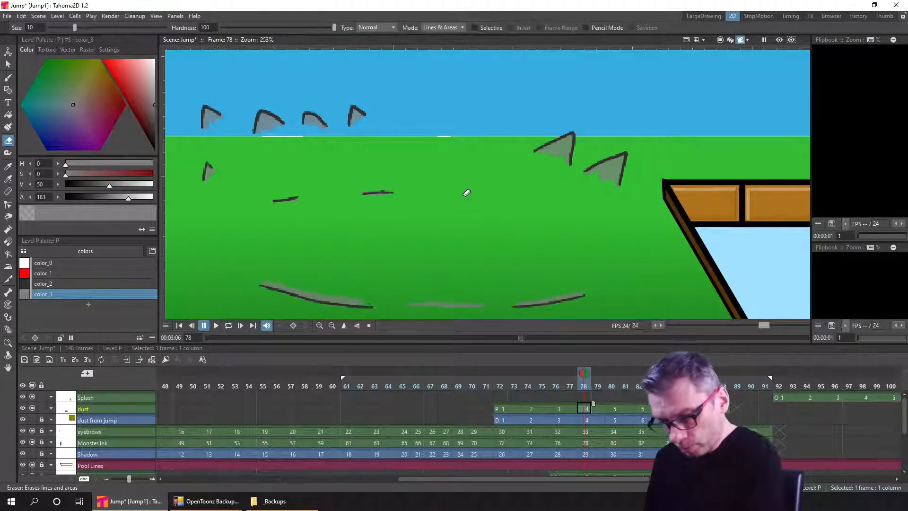
key("period")
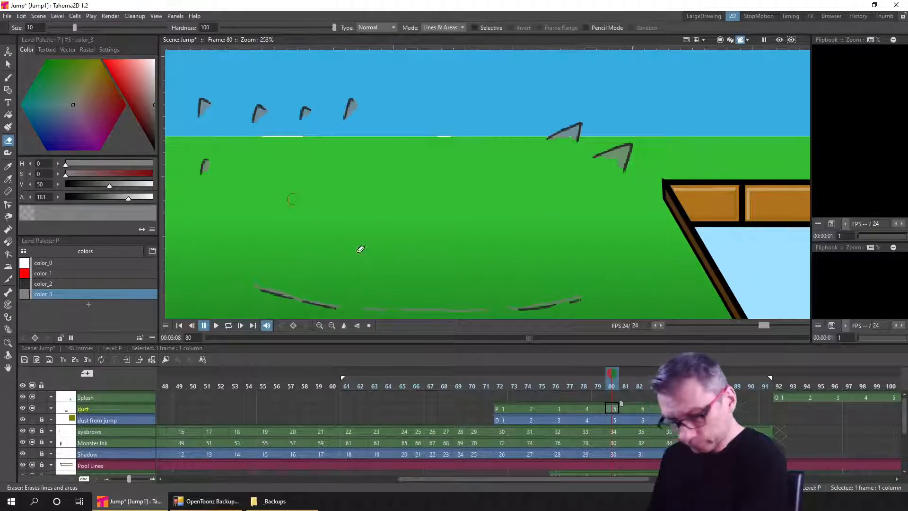
key("period")
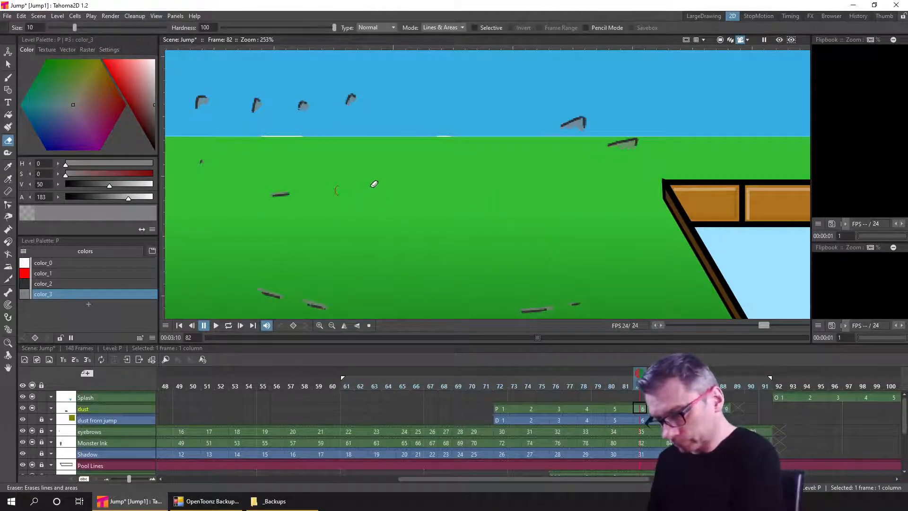
key("period")
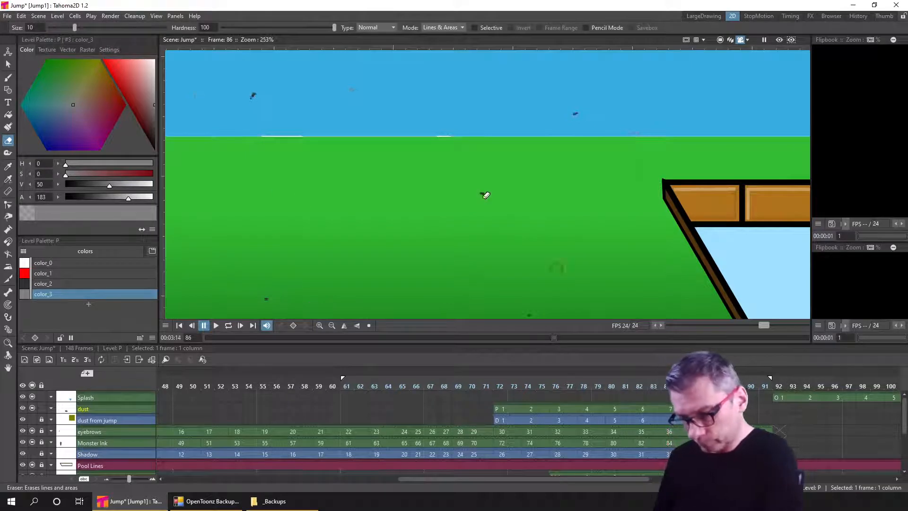
key("period")
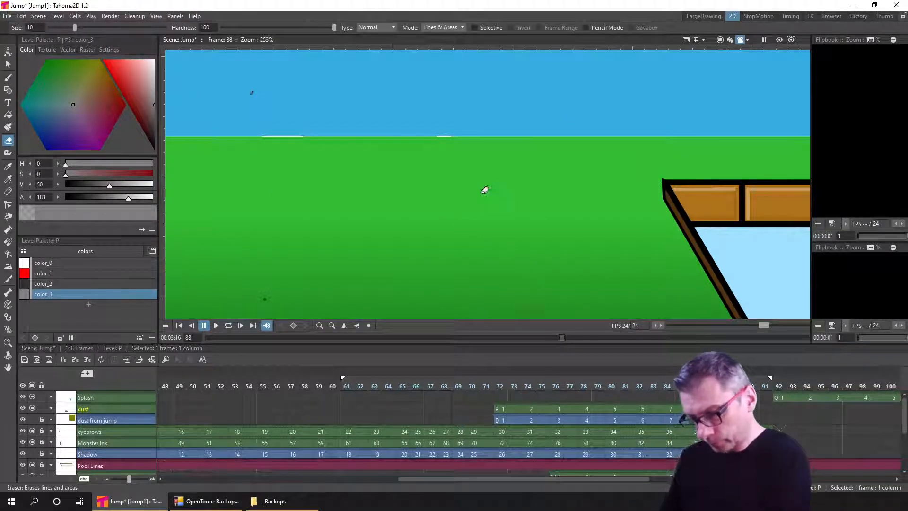
Draw a new broken back rim line on dust frame 74 with the brush in color_2, using frame 72 as onion-skin reference
left_click(531, 408)
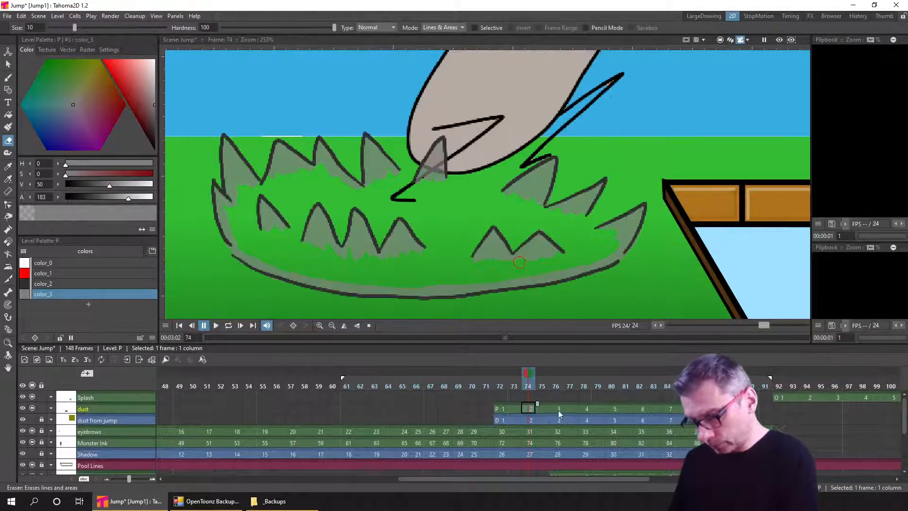
left_click(558, 409)
left_click(501, 409)
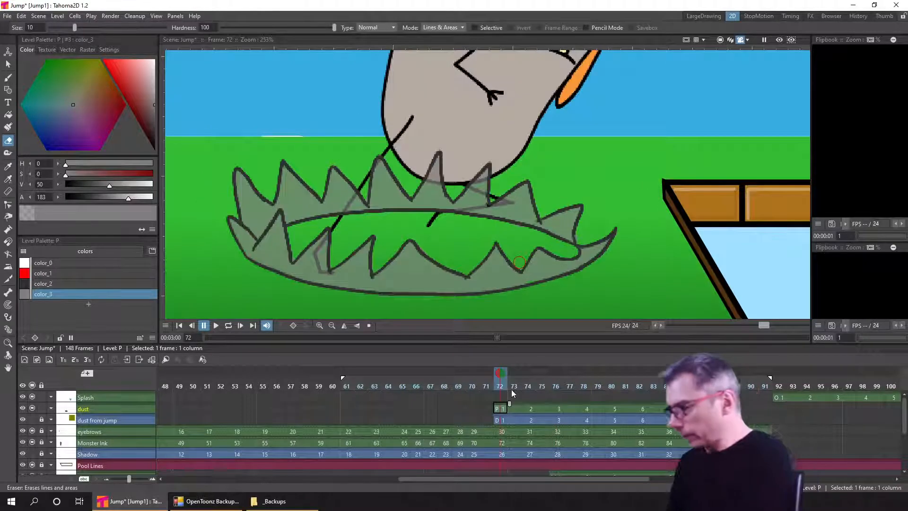
left_click(8, 79)
left_click(48, 284)
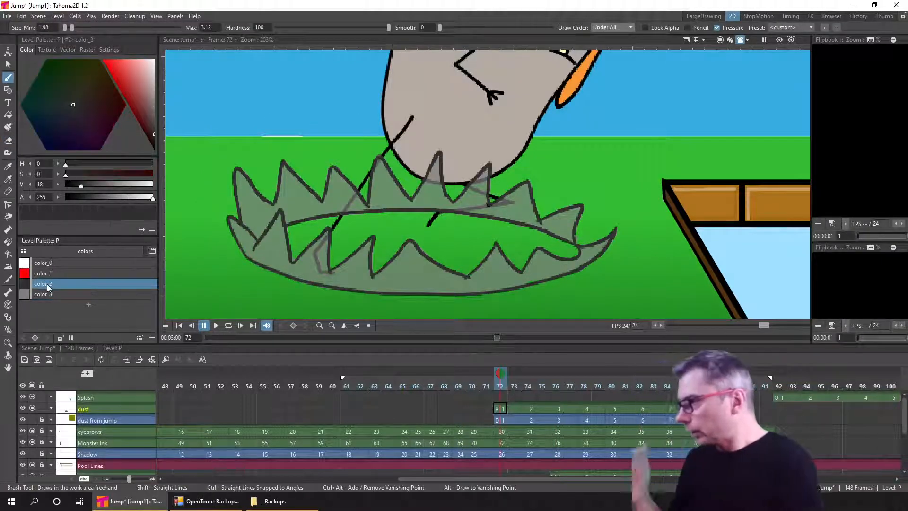
left_click(529, 408)
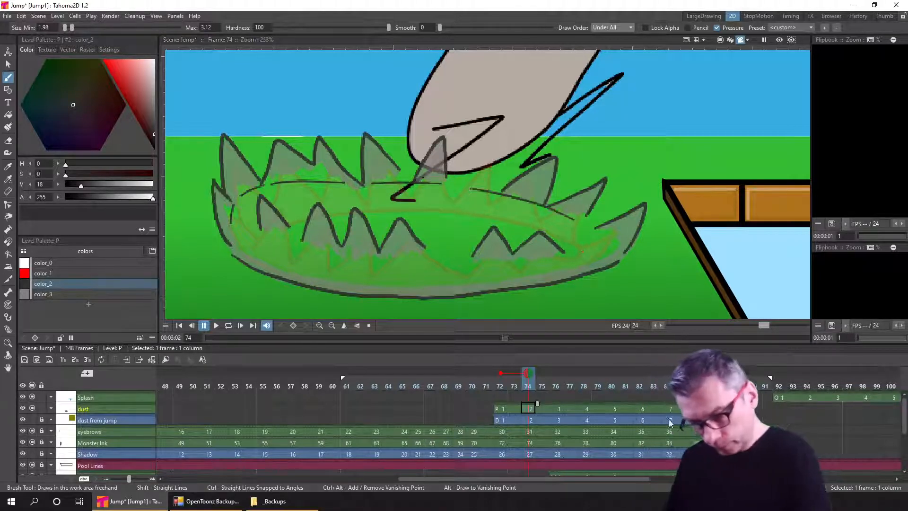
Draw a faint back rim line in grey color_3 on dust frame 76, and move on to frame 78 with onion skin off
left_click(559, 412)
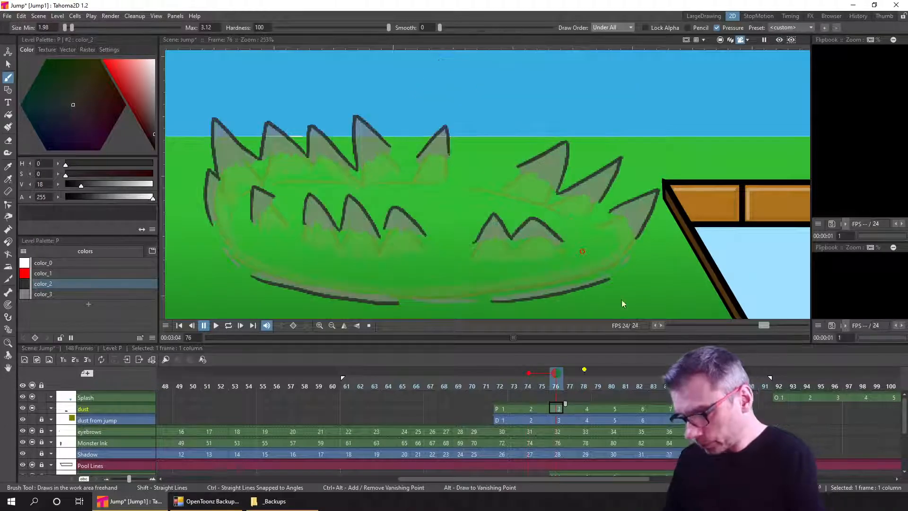
left_click(51, 295)
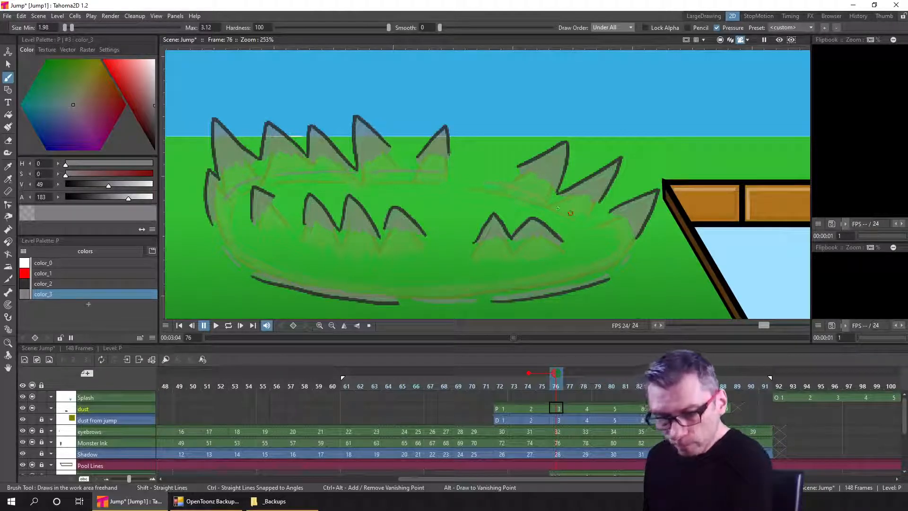
left_click(579, 411)
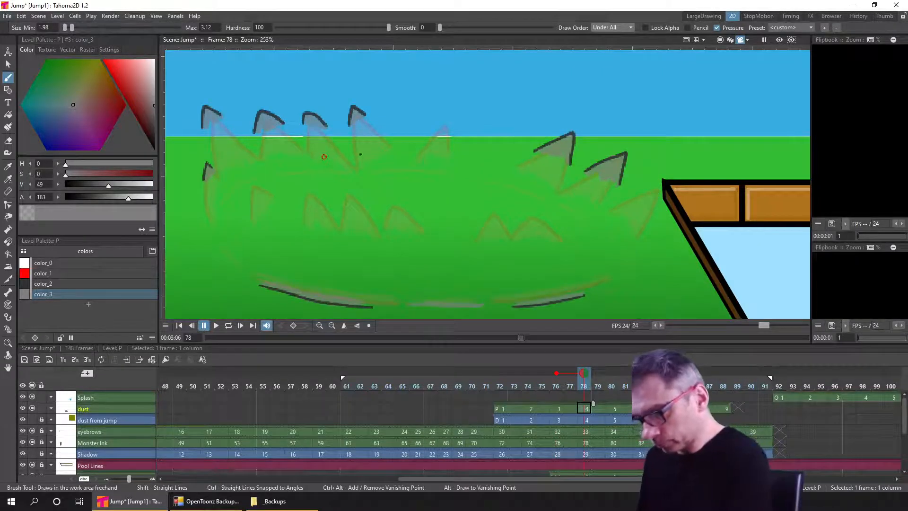
left_click(556, 373)
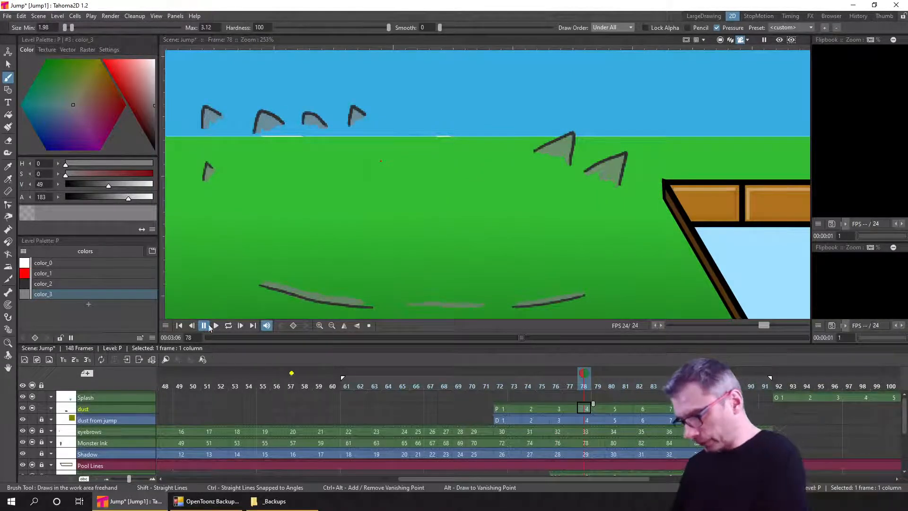
Play the jump loop from the first frame to check the corrected dust, return to the start, and save the scene
left_click(180, 325)
scroll(385, 277, "down", 10)
left_click(230, 326)
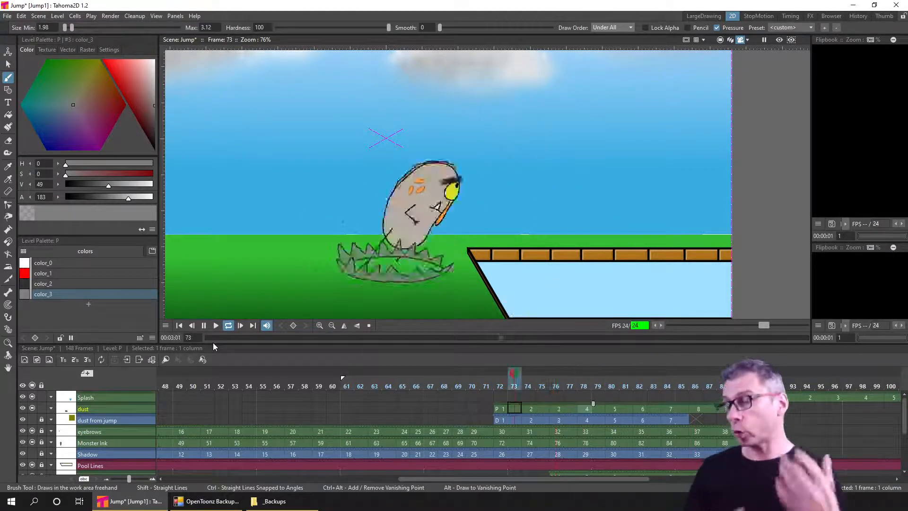
left_click(179, 326)
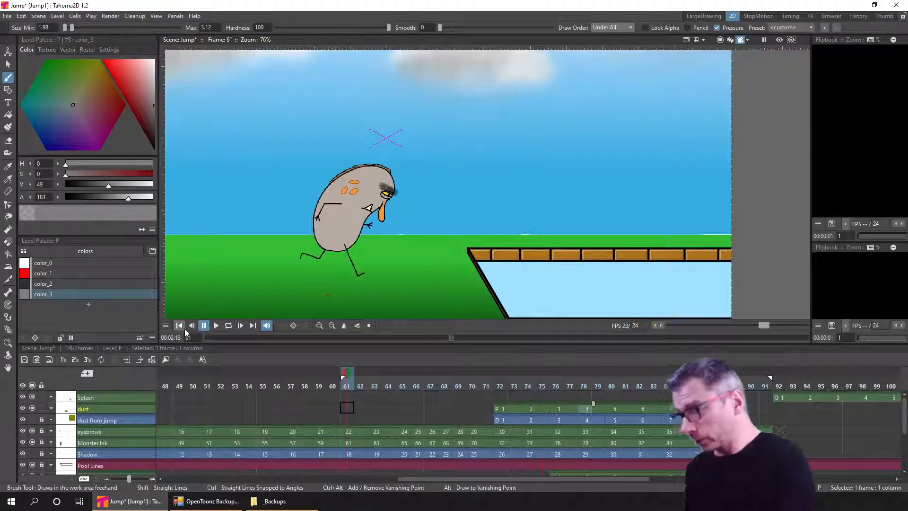
key("ctrl+s")
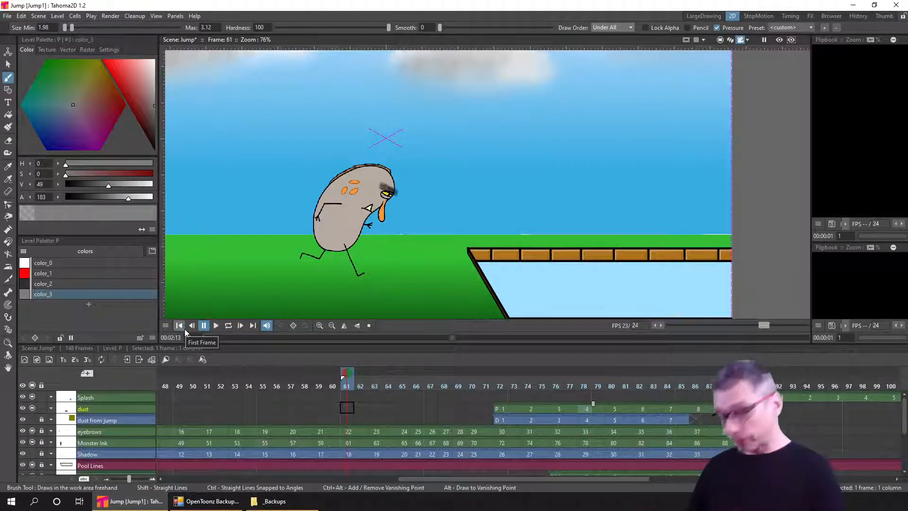
Switch to the OpenToonz Backup Tool and make a named copy of backup Jump_V0536 with "with dust" appended
left_click(218, 501)
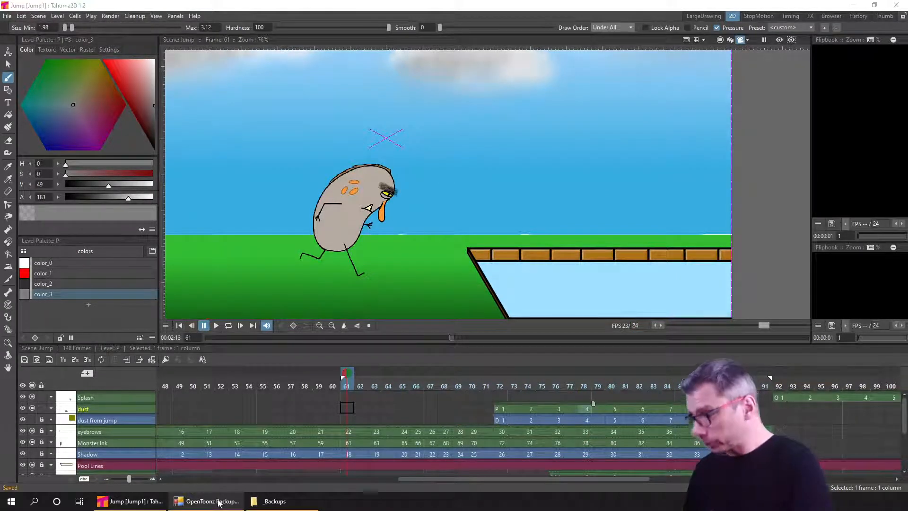
left_click(227, 502)
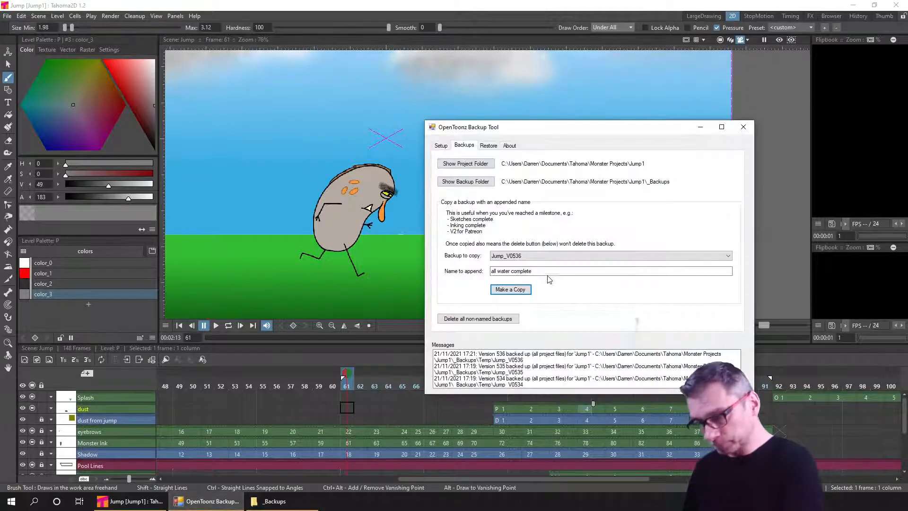
left_click(532, 271)
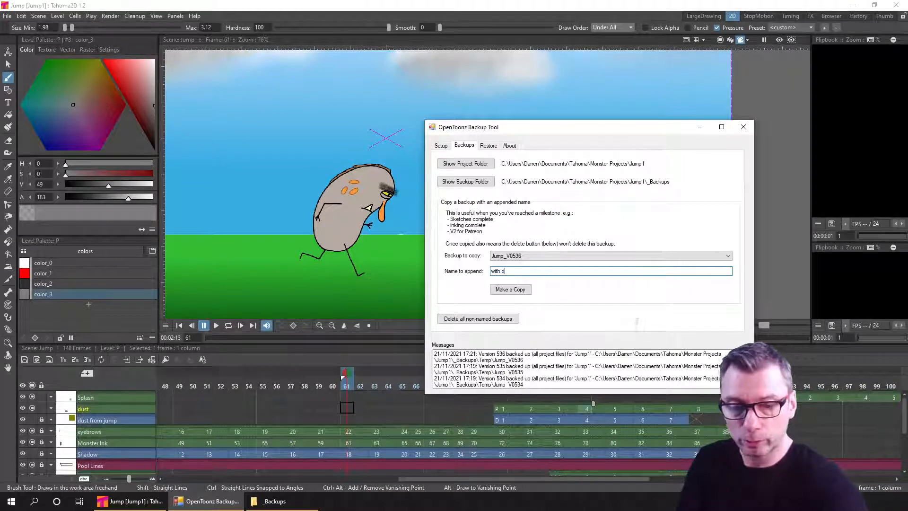
type("with dust")
left_click(515, 290)
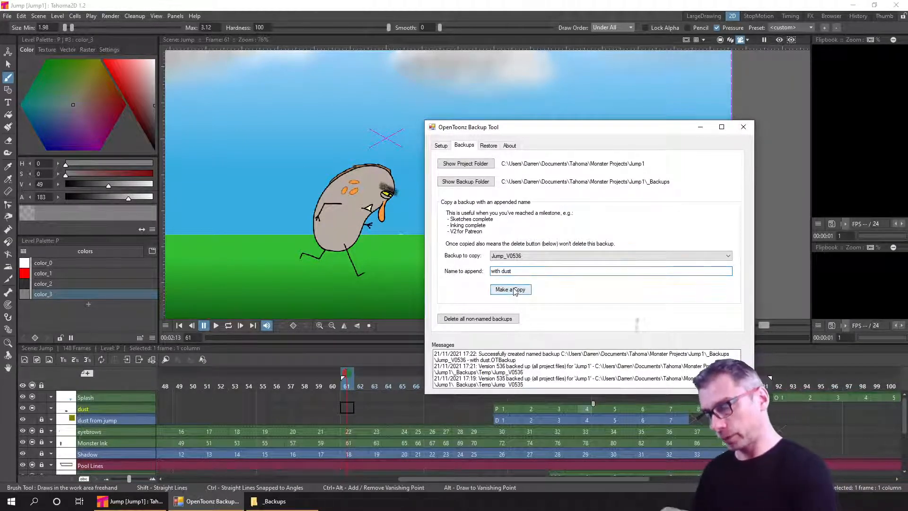
Look in the _Backups folder for the Jump_V0536 backup named "with dust"
left_click(275, 501)
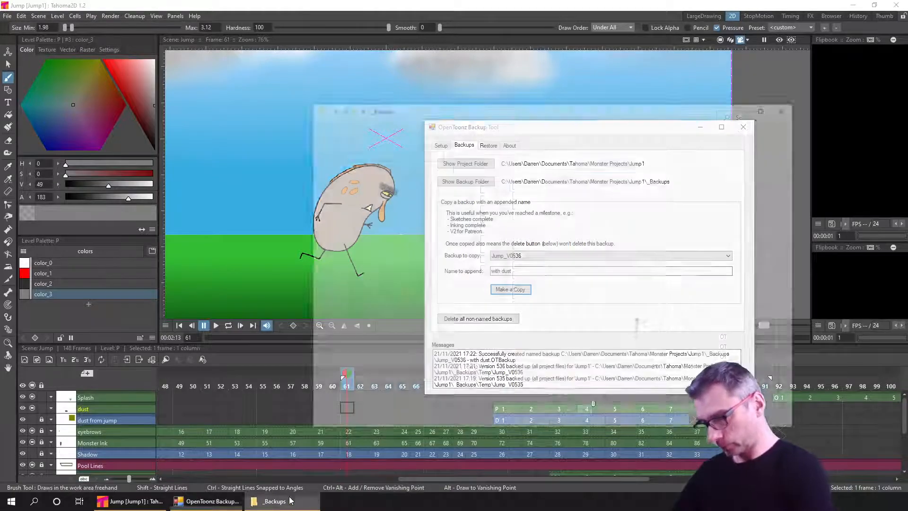
left_click_drag(605, 38, 293, 38)
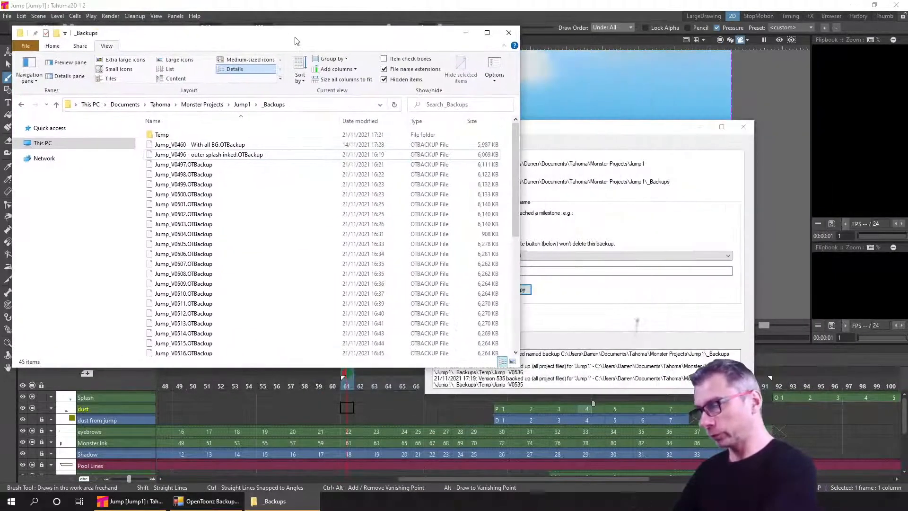
left_click_drag(517, 150, 522, 263)
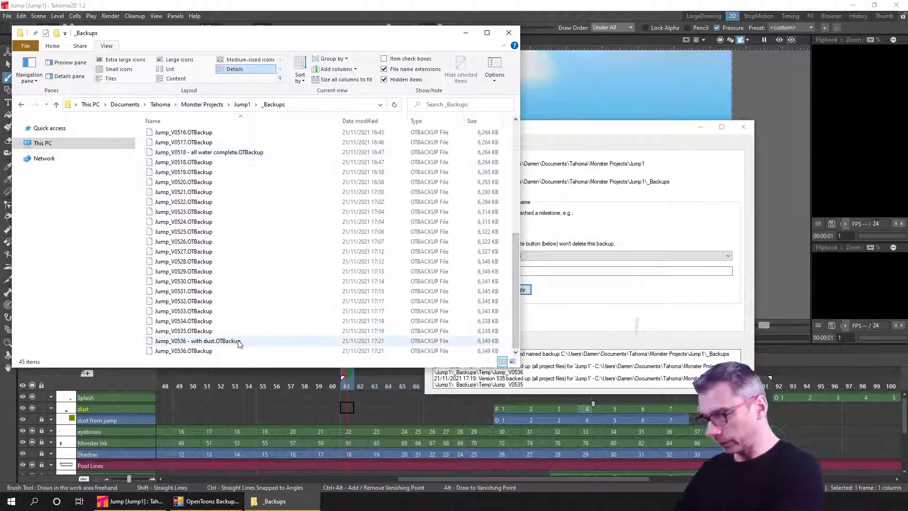
Delete all non-named backups with the backup tool, and minimize its window and the _Backups folder to return to Tahoma2D
left_click(636, 303)
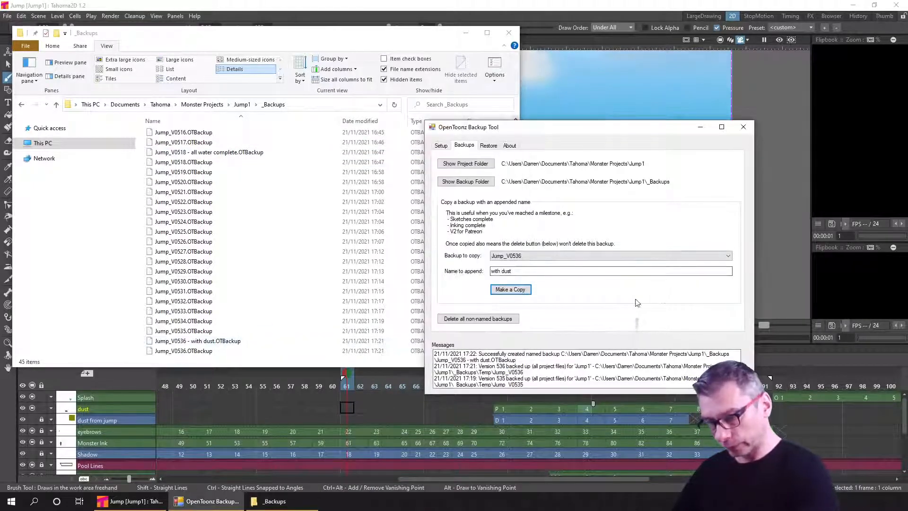
left_click(492, 320)
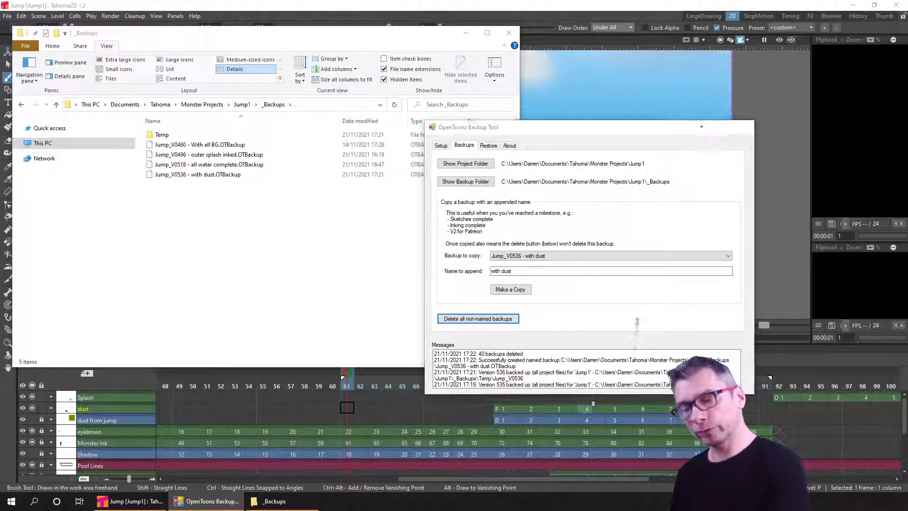
left_click(701, 127)
left_click(465, 33)
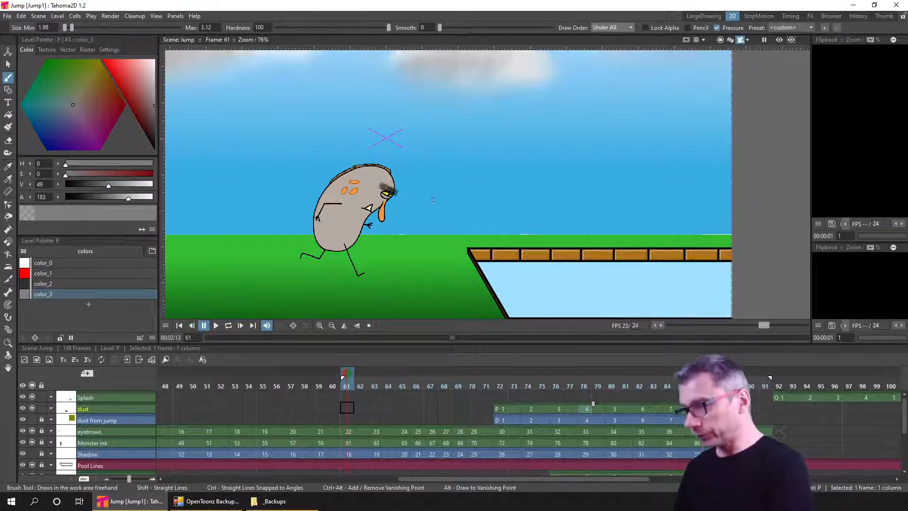
Save the scene and set the playback start marker at frame 1
scroll(502, 236, "down", 3)
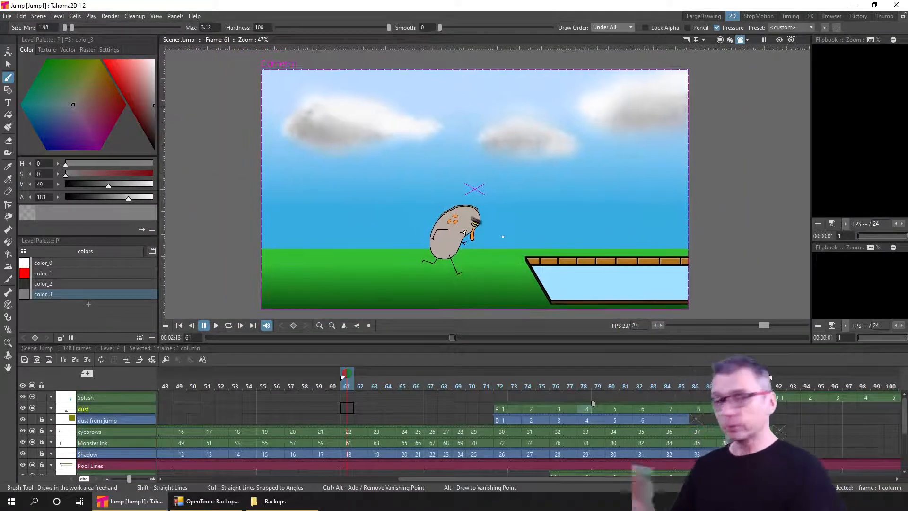
key("ctrl+s")
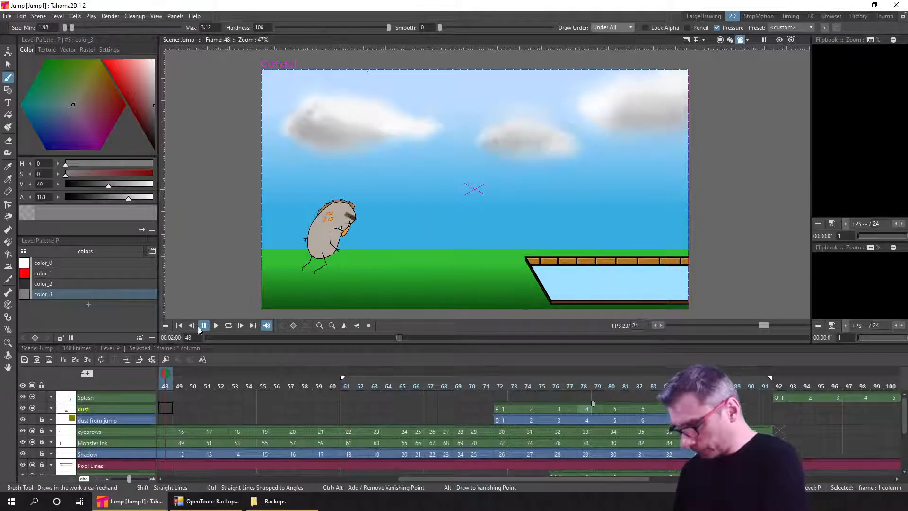
left_click(192, 478)
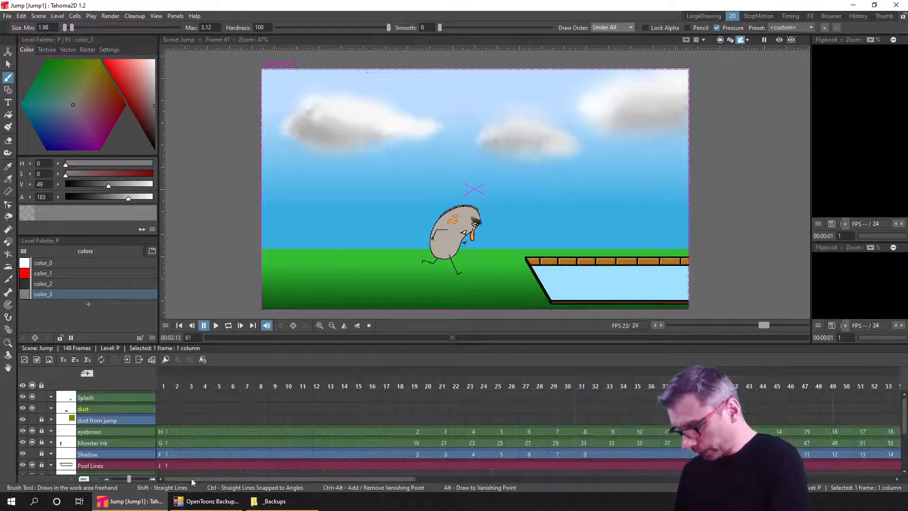
left_click(164, 377)
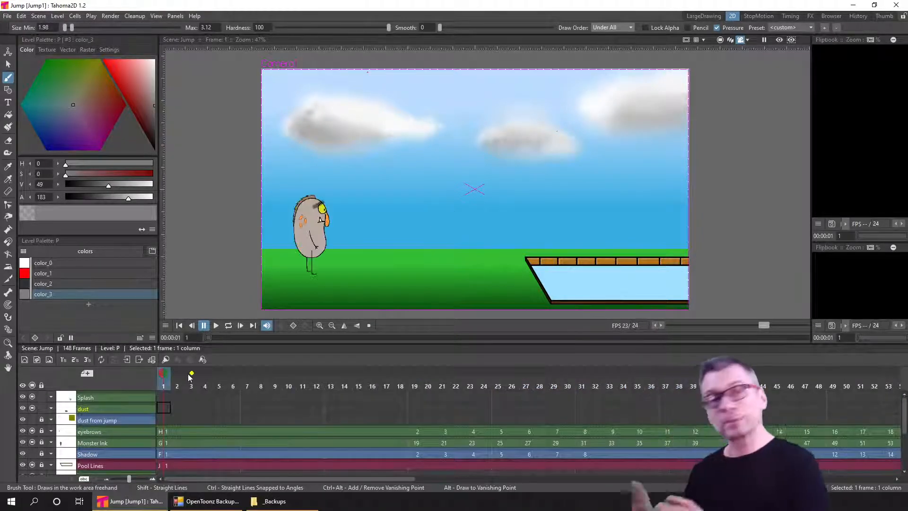
right_click(164, 384)
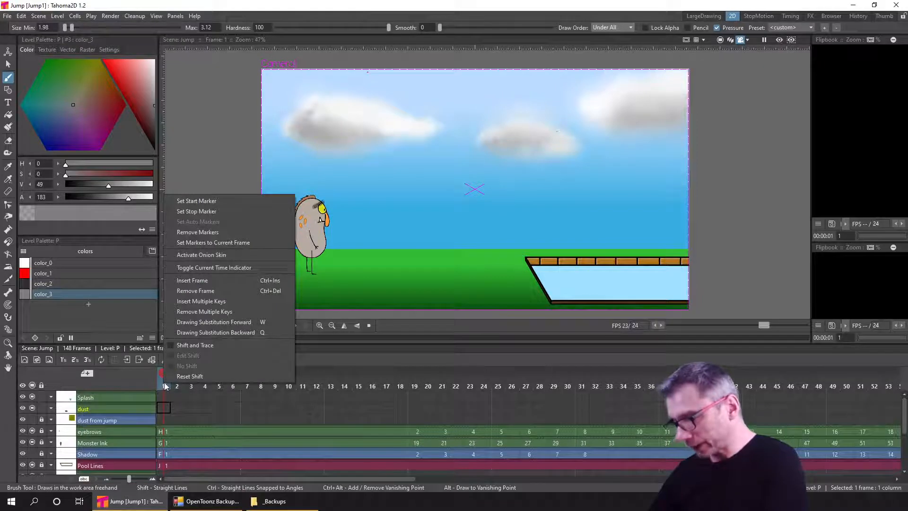
left_click(223, 200)
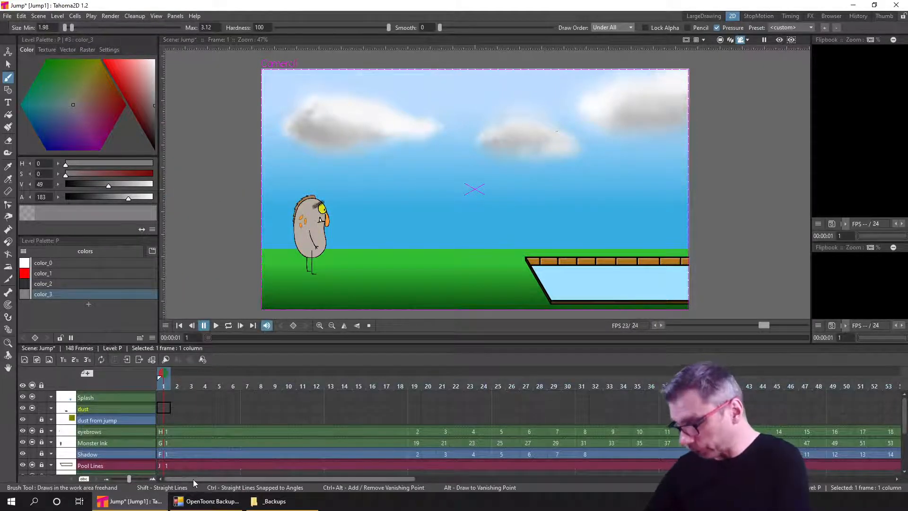
Set the playback stop marker at frame 148, and save the scene after returning to the first frame
left_click_drag(193, 479, 724, 479)
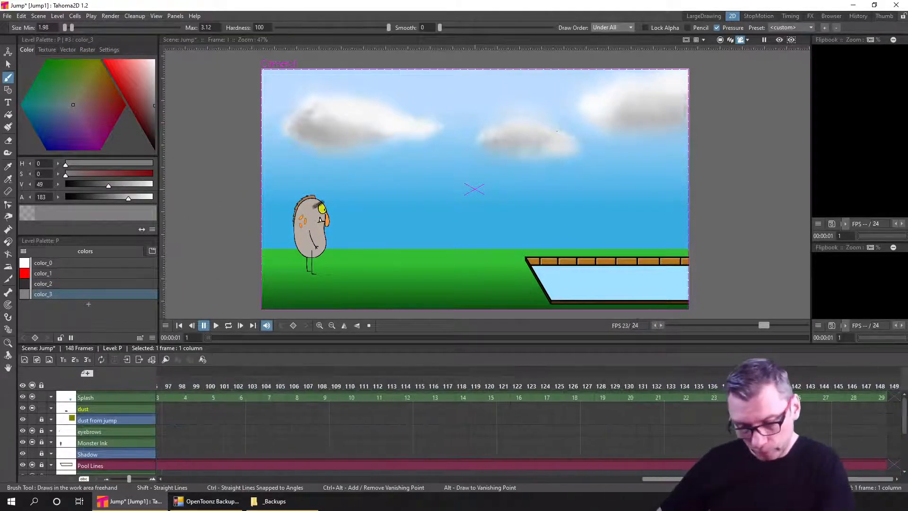
left_click(879, 386)
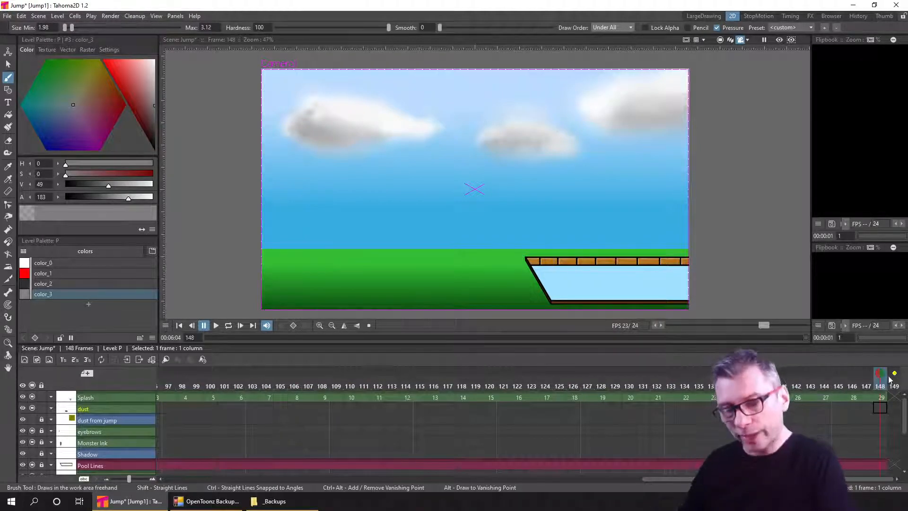
right_click(878, 384)
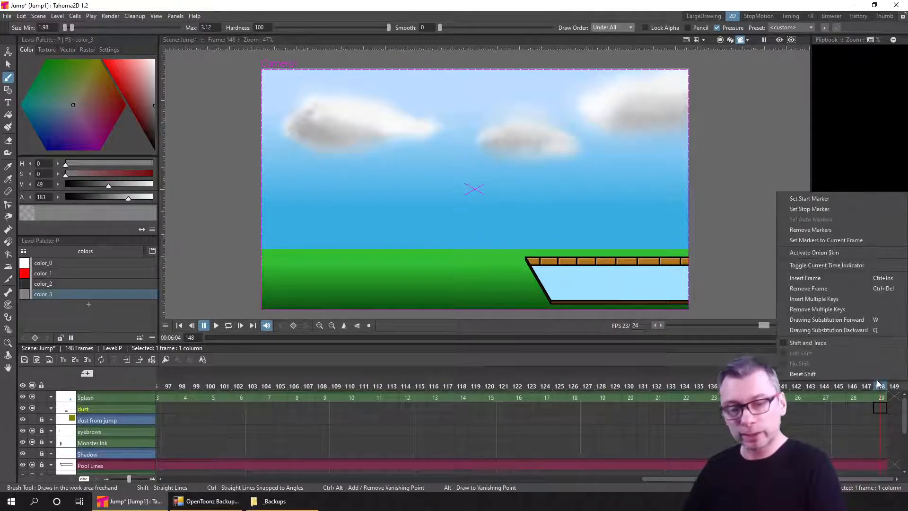
left_click(810, 209)
left_click(180, 325)
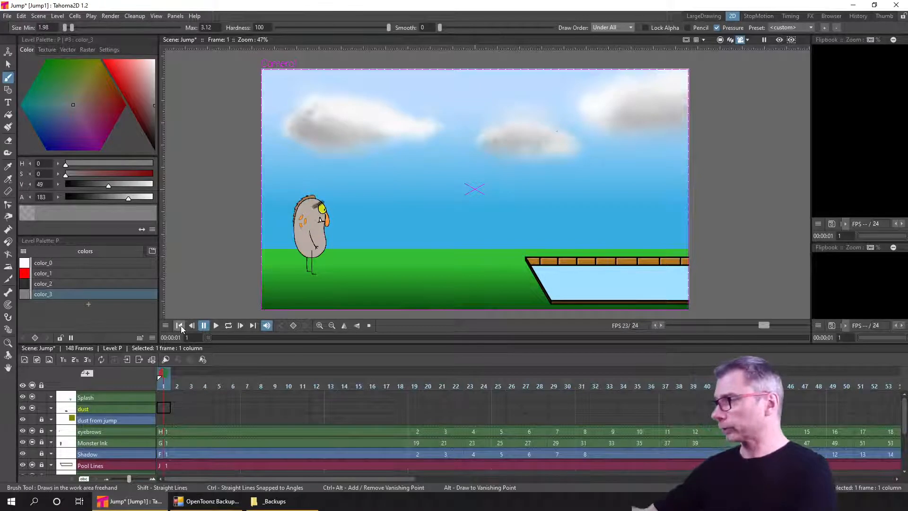
key("ctrl+s")
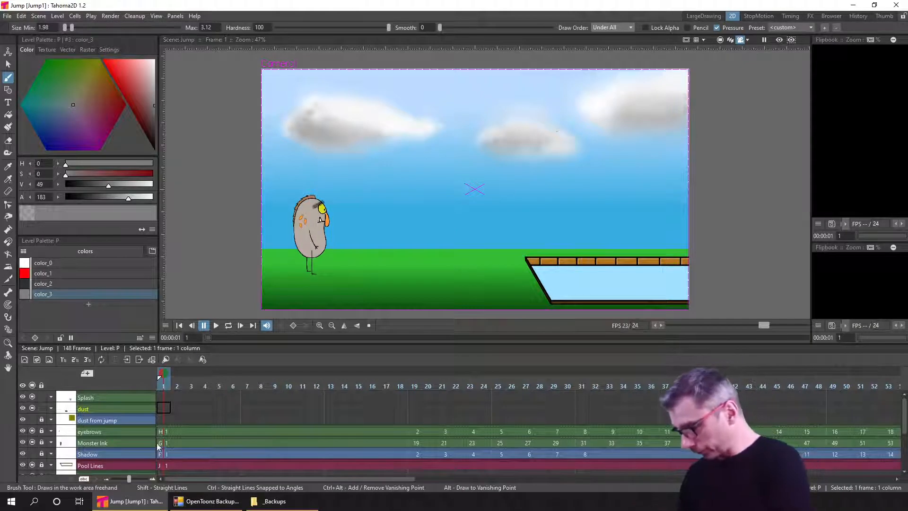
Select the BG drawing at frame 1 and unlock all layers in the timeline
scroll(235, 410, "down", 3)
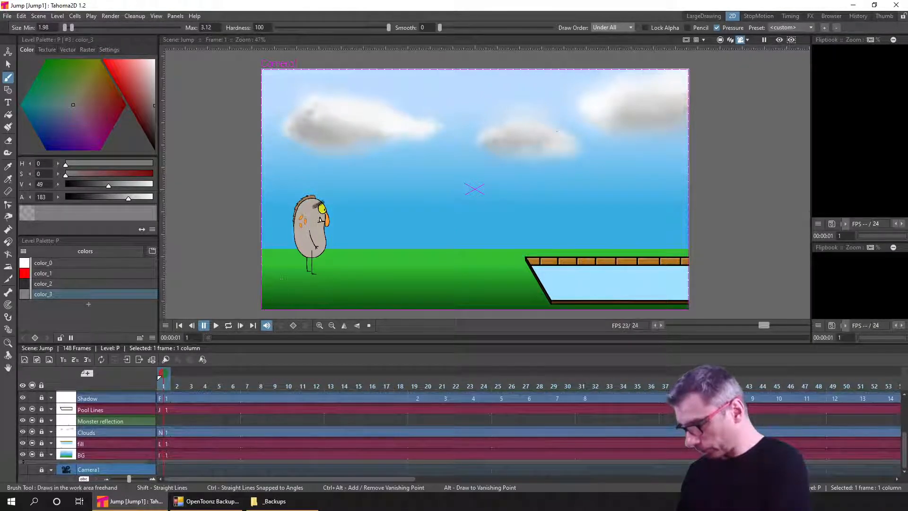
left_click(157, 456)
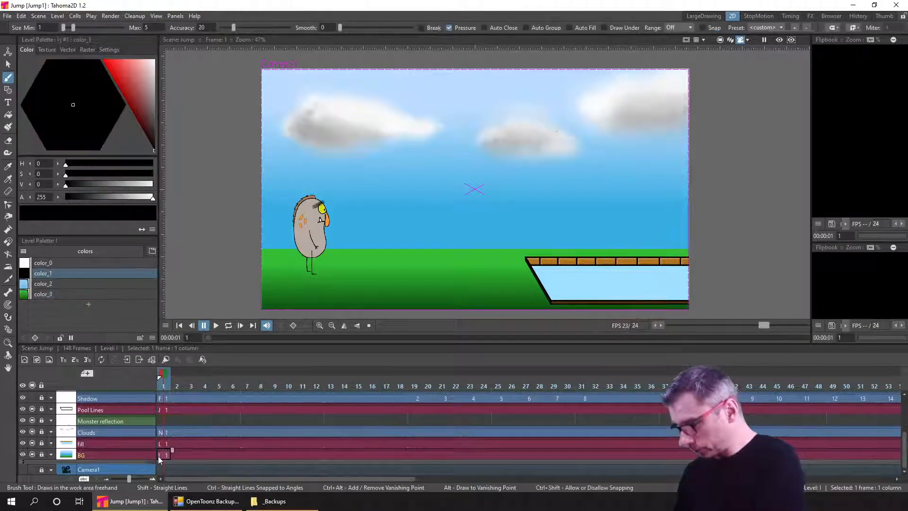
left_click(35, 453)
left_click(32, 454)
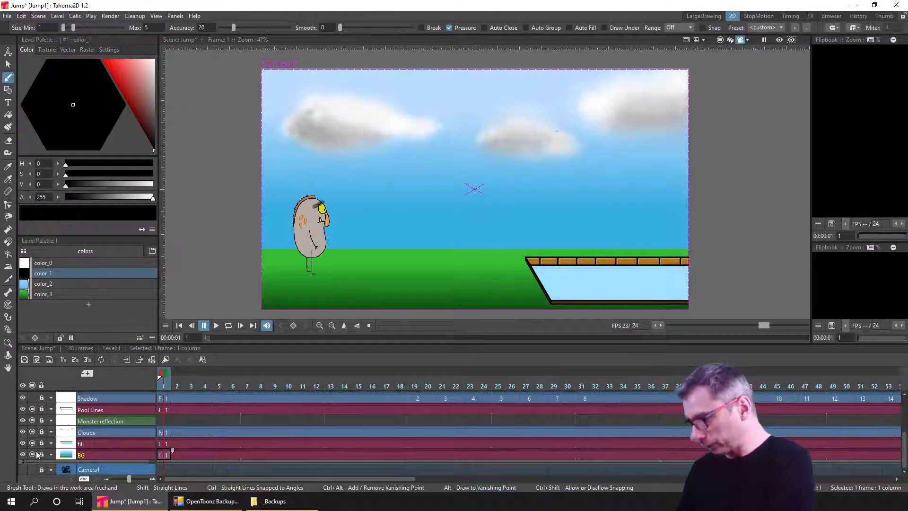
left_click(32, 454)
left_click(32, 454)
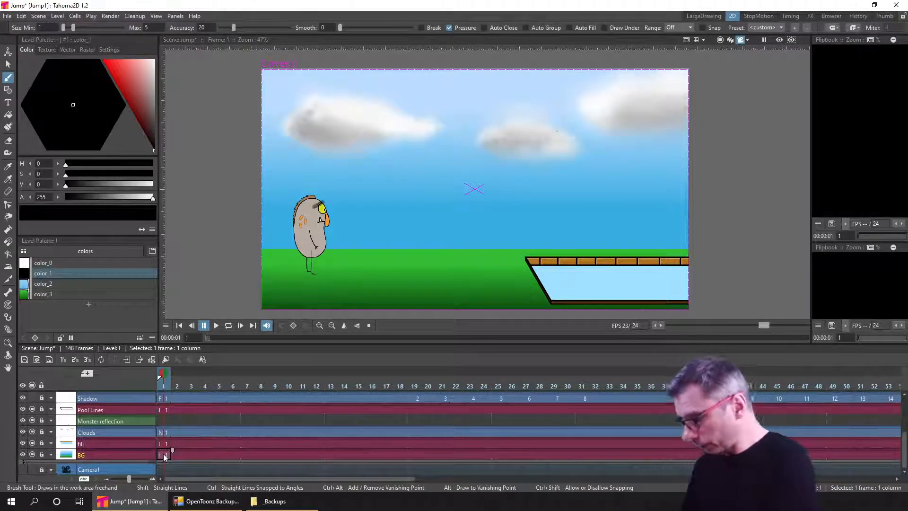
left_click(41, 385)
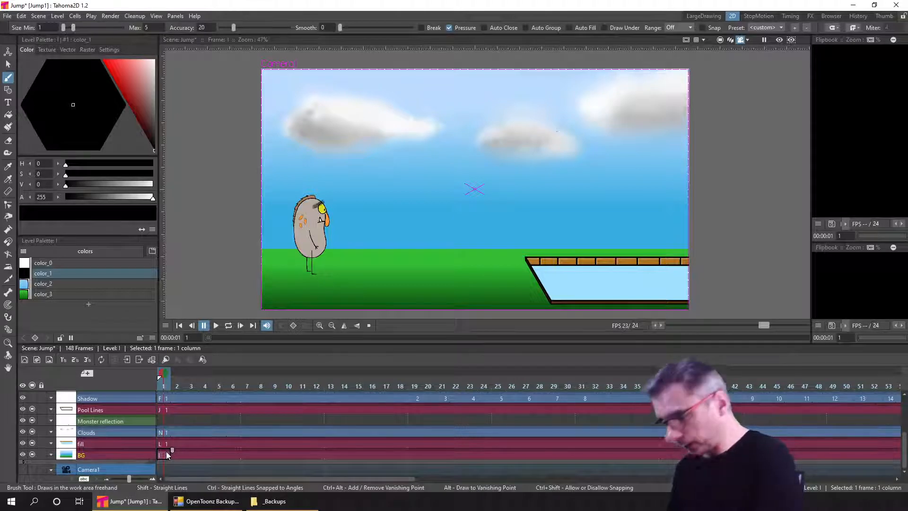
Switch to the FX workspace and move the Scene node well clear of the level nodes in the schematic
left_click(810, 17)
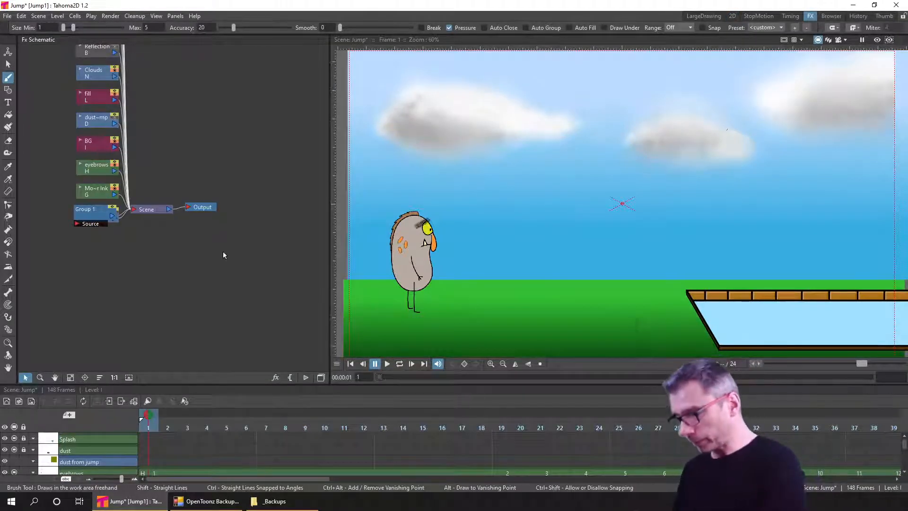
left_click_drag(199, 180, 211, 294)
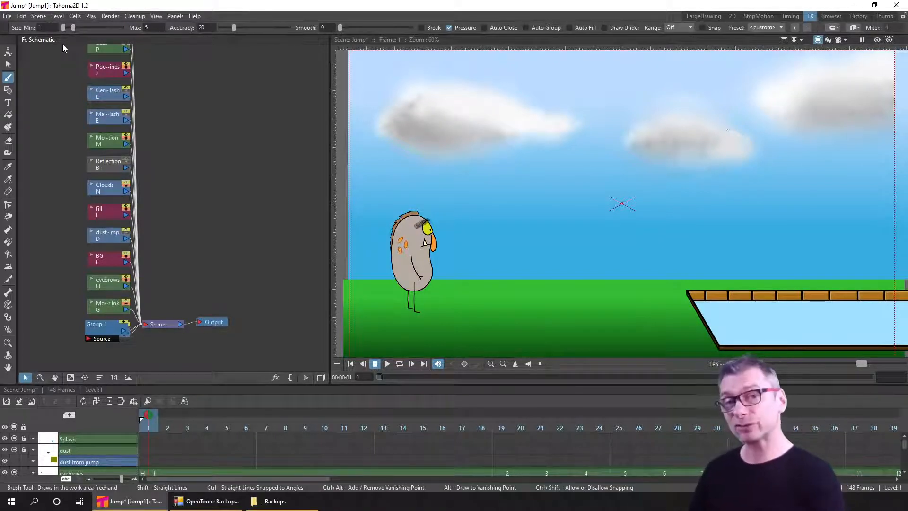
left_click_drag(163, 326, 284, 169)
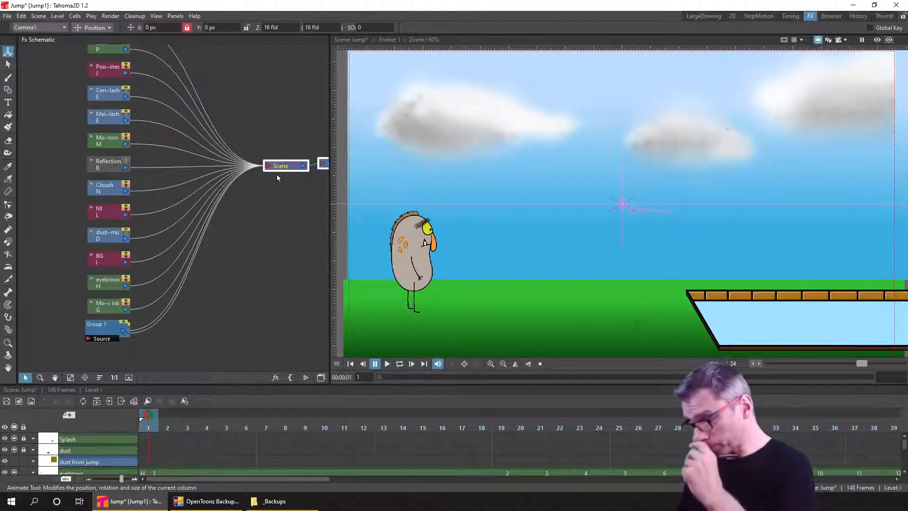
Select the BG drawing at frame 1 in the timeline and its BG node in the schematic
scroll(257, 464, "down", 5)
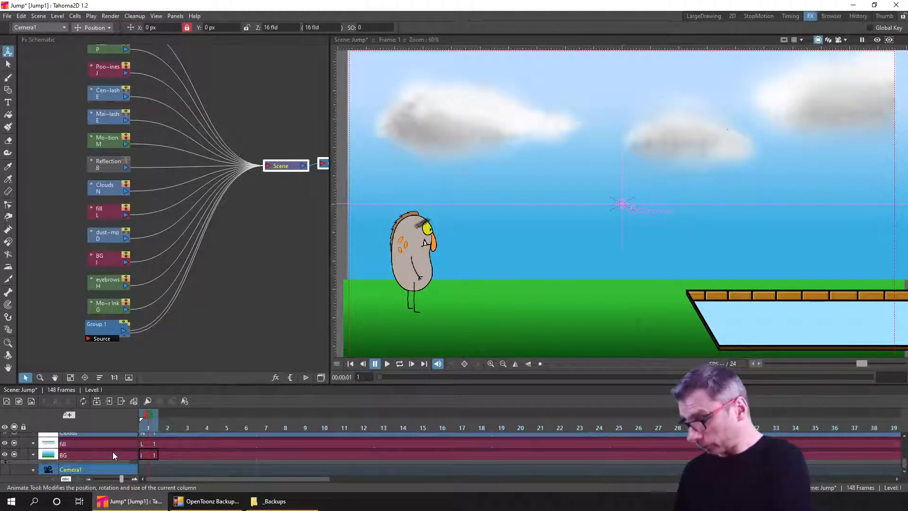
left_click(152, 453)
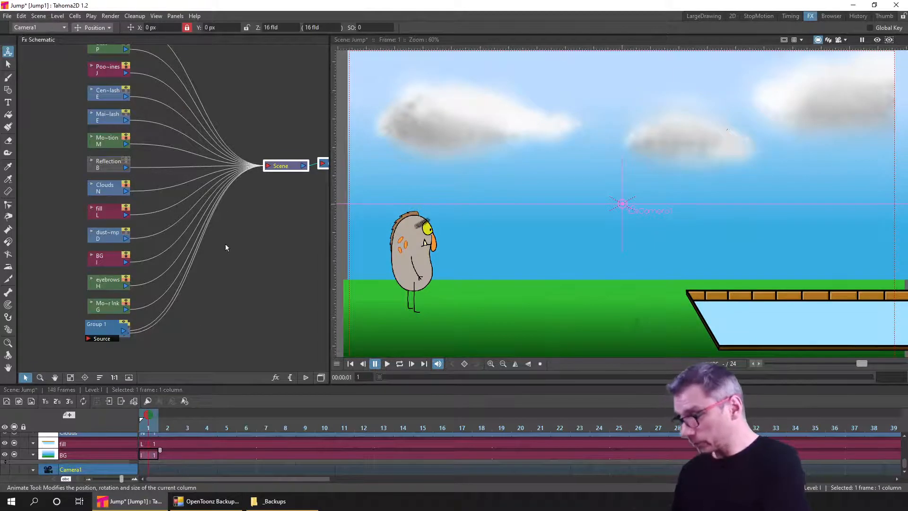
mouse_move(234, 132)
left_mouse_down()
mouse_move(256, 212)
mouse_move(247, 129)
left_mouse_up()
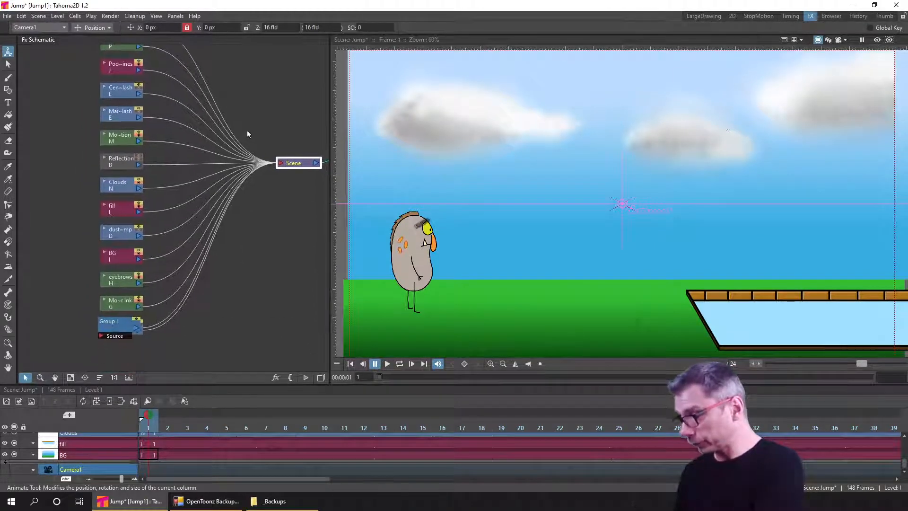
left_click(118, 256)
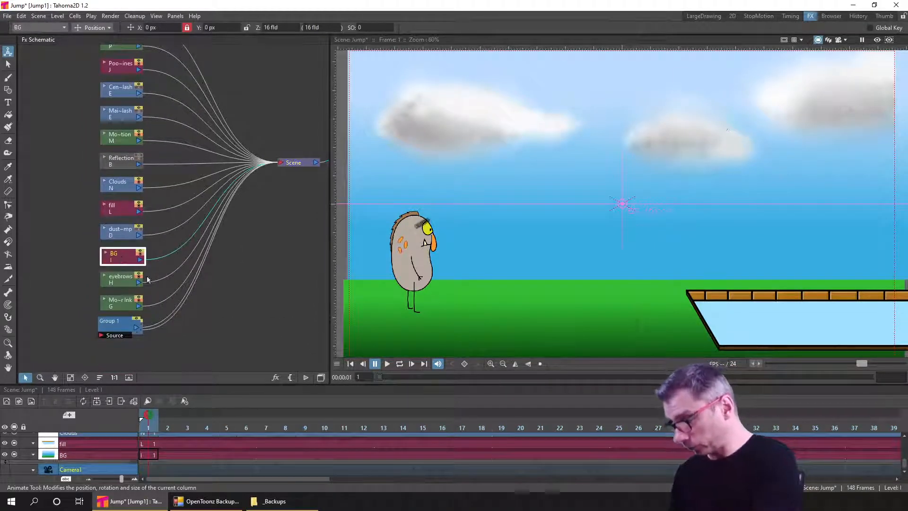
right_click(121, 262)
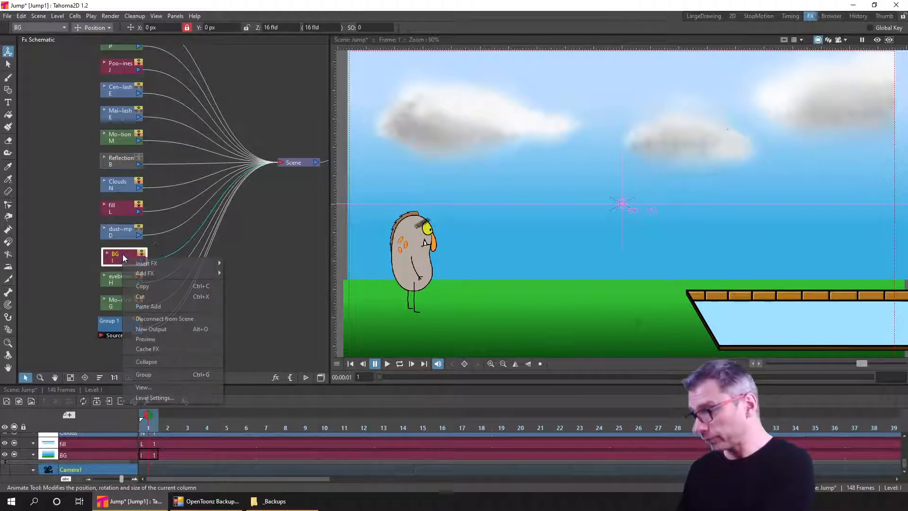
mouse_move(175, 261)
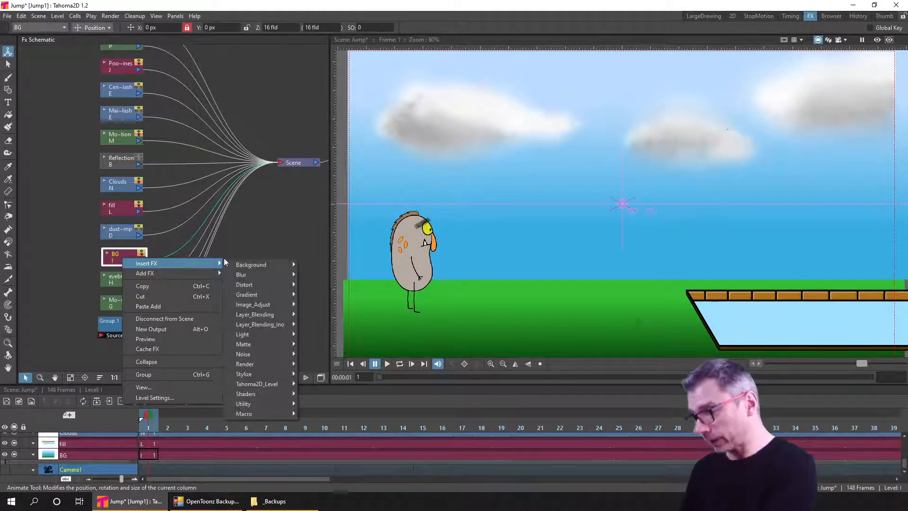
mouse_move(279, 277)
mouse_move(336, 279)
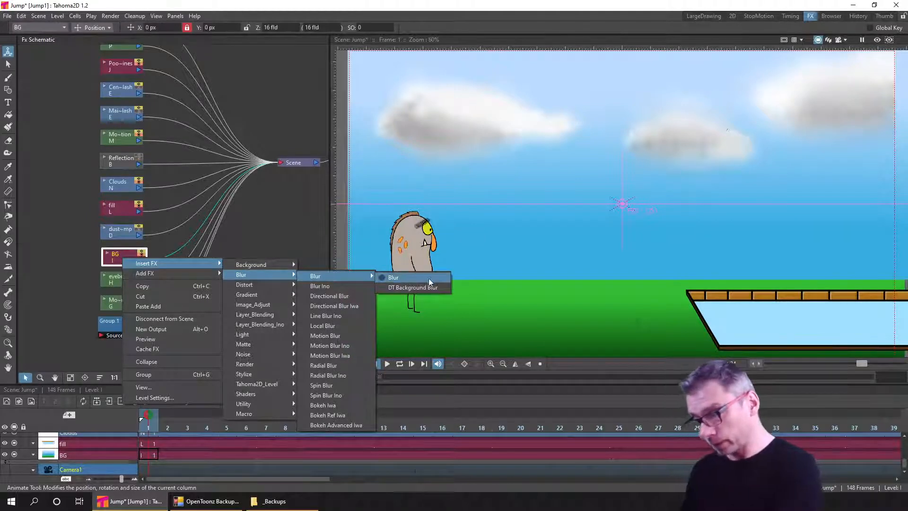
left_click(407, 288)
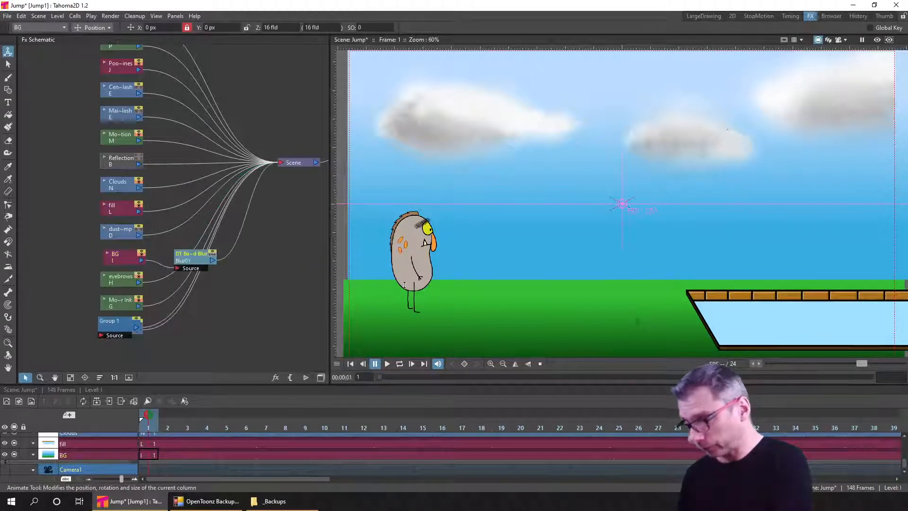
left_click_drag(191, 264, 242, 268)
key("Delete")
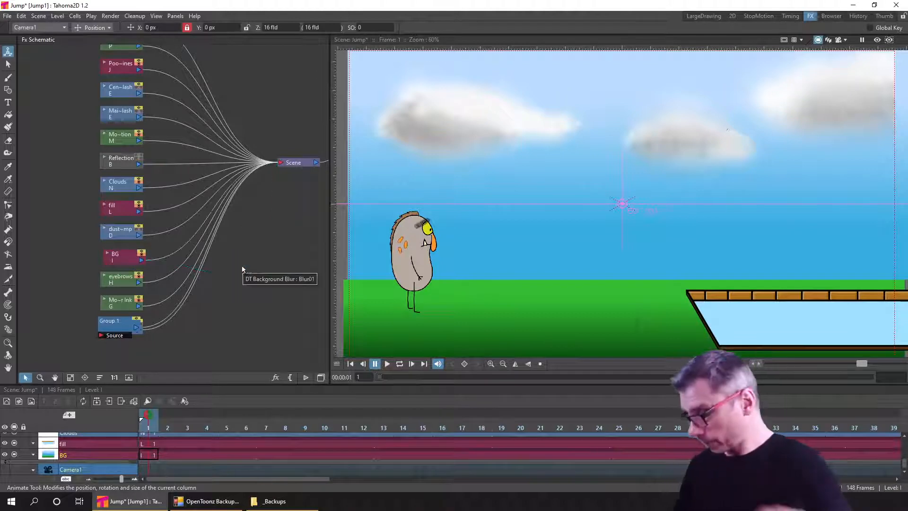
Insert a plain Blur effect on the BG node, move the effect node aside, and turn on the rendered preview
right_click(120, 257)
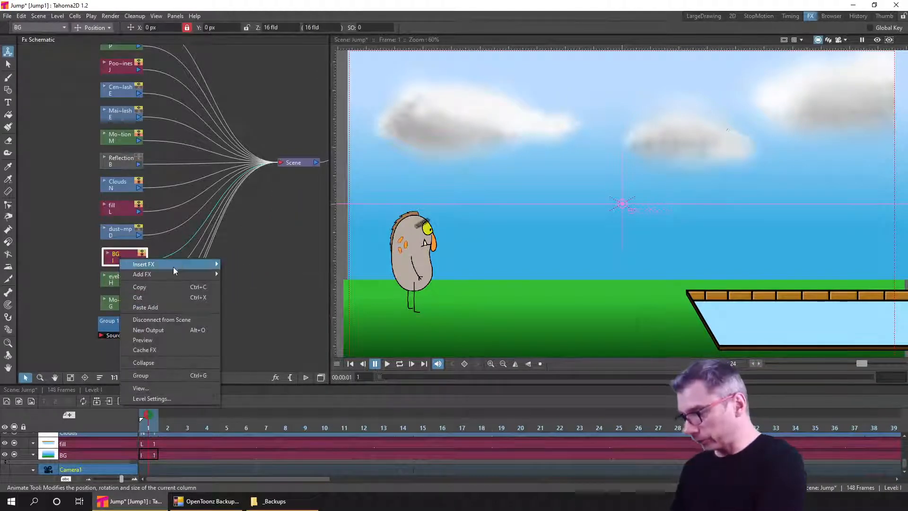
mouse_move(179, 264)
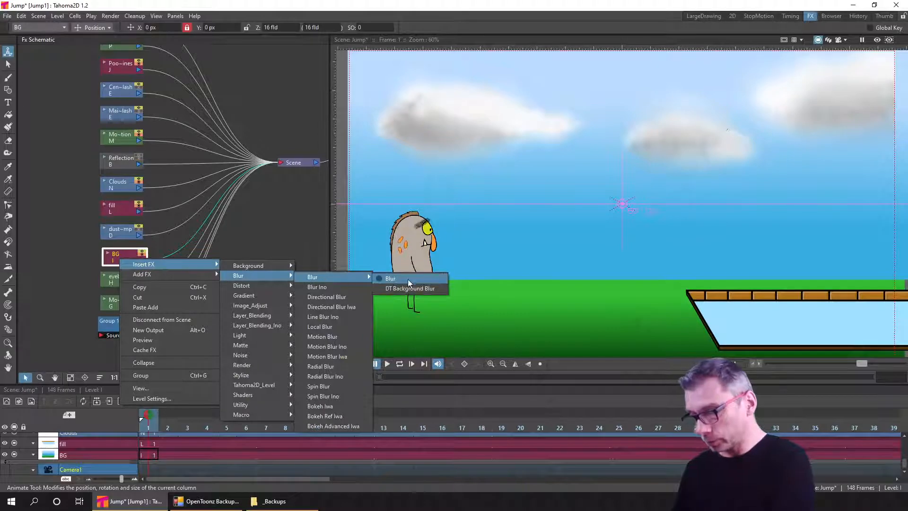
left_click(407, 278)
left_click_drag(192, 260, 224, 241)
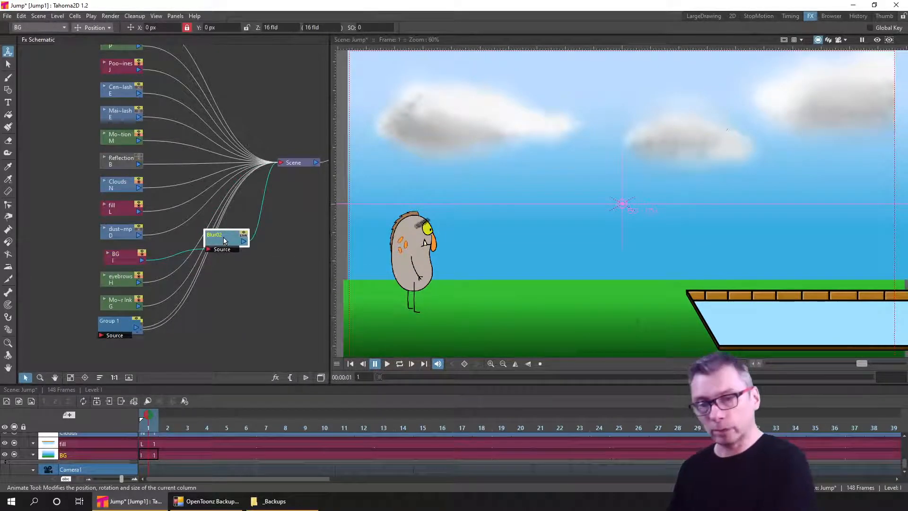
left_click(877, 41)
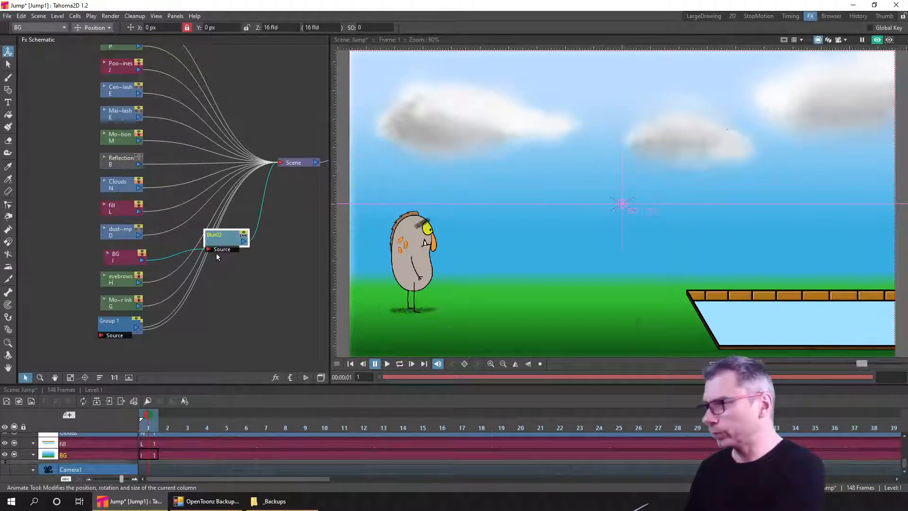
Open the BG blur effect's settings and set its value to 5 px
left_click_drag(221, 242, 222, 242)
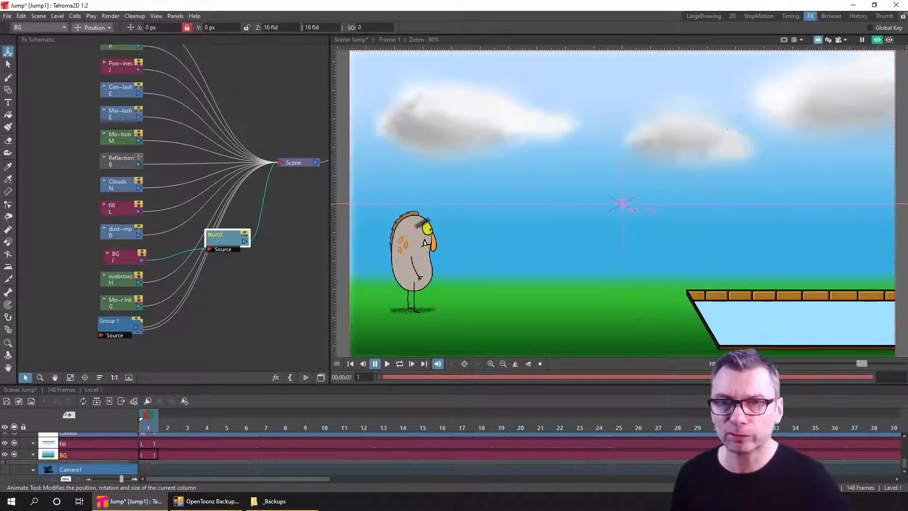
left_click_drag(507, 331, 295, 281)
left_click(255, 312)
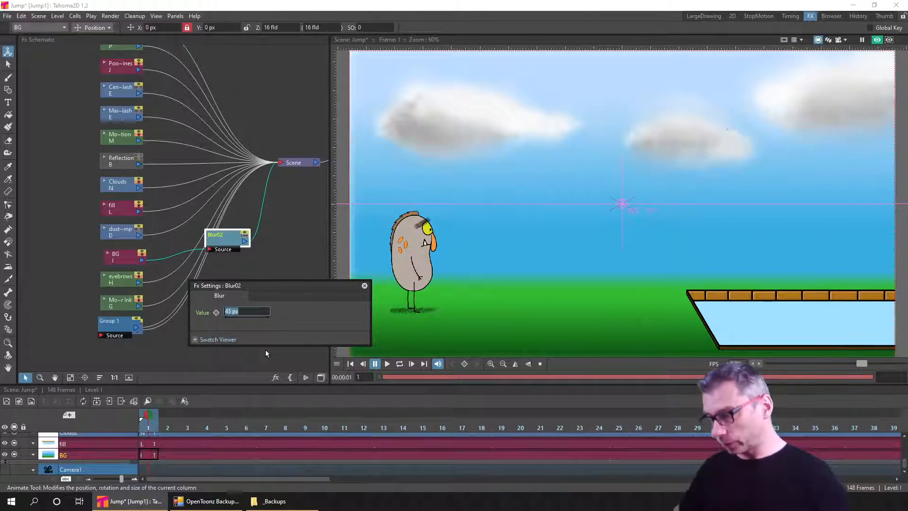
type("5")
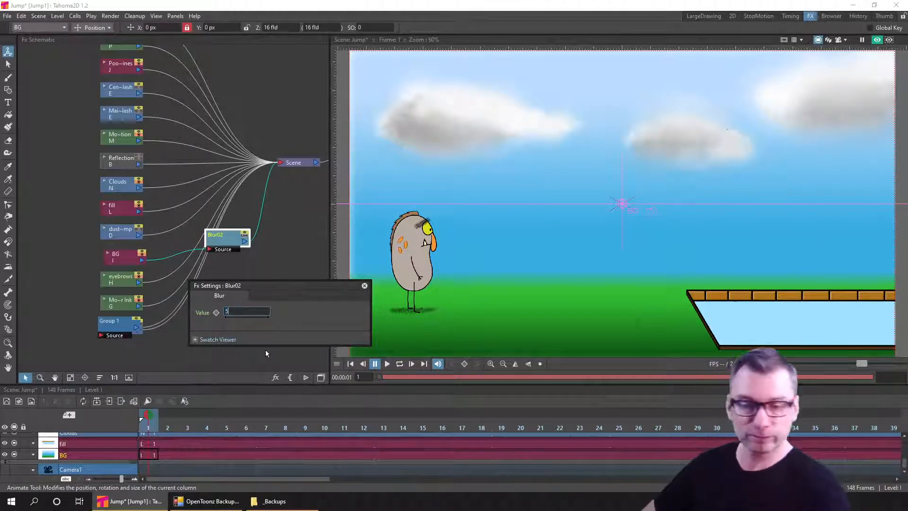
key("Return")
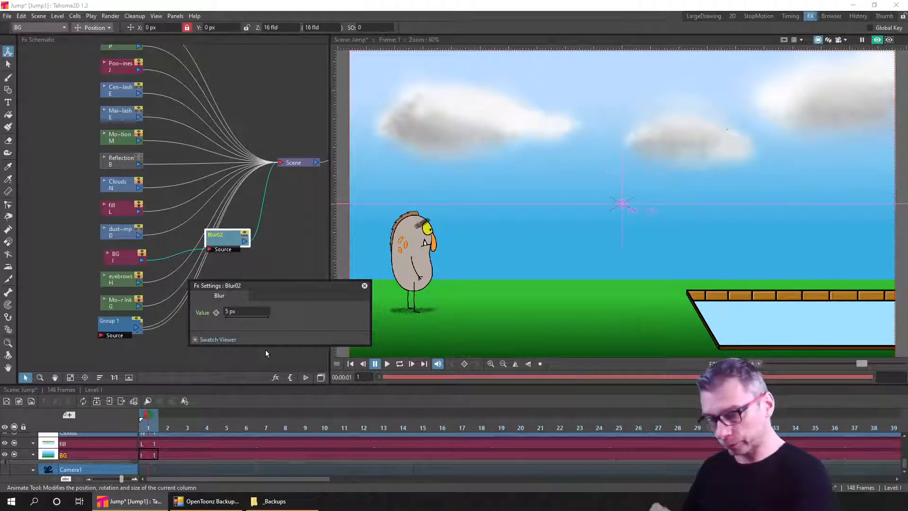
Inspect the blurred horizon near the monster and set the BG blur value to 10 px
scroll(469, 279, "up", 3)
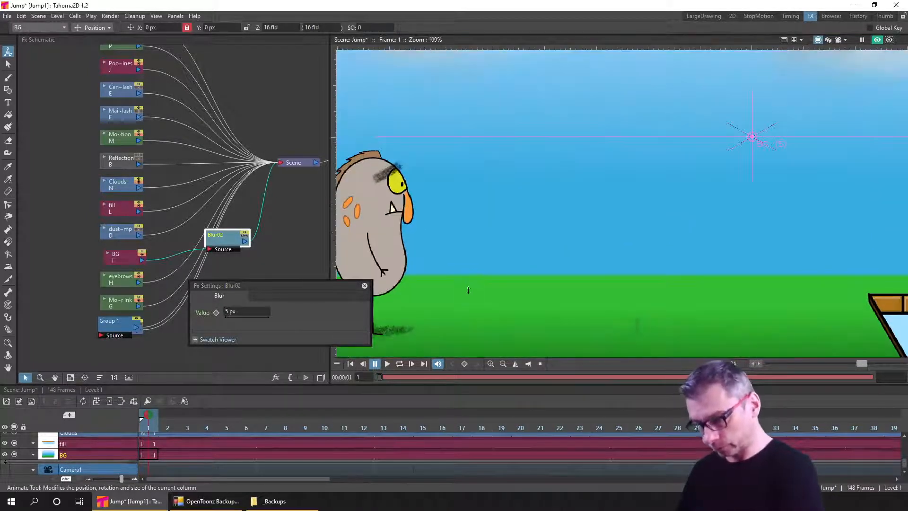
left_click_drag(469, 289, 574, 270)
left_click(250, 313)
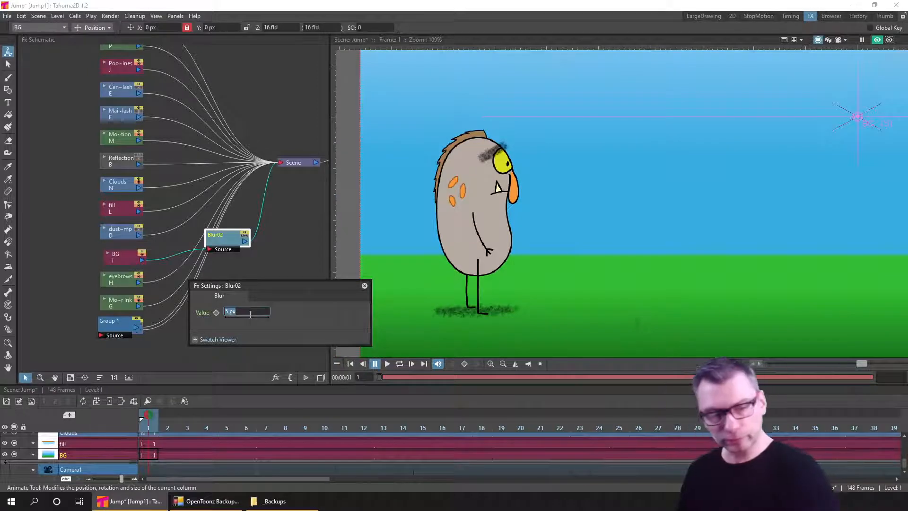
type("10")
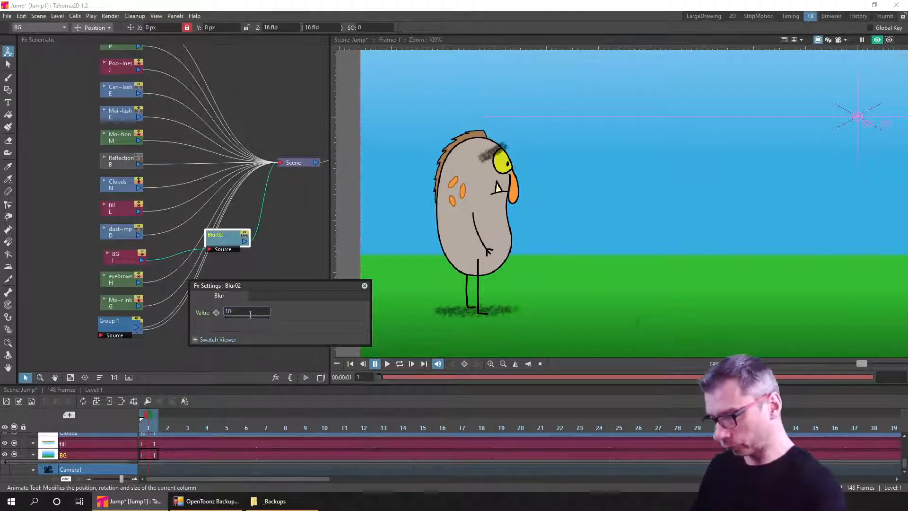
key("Return")
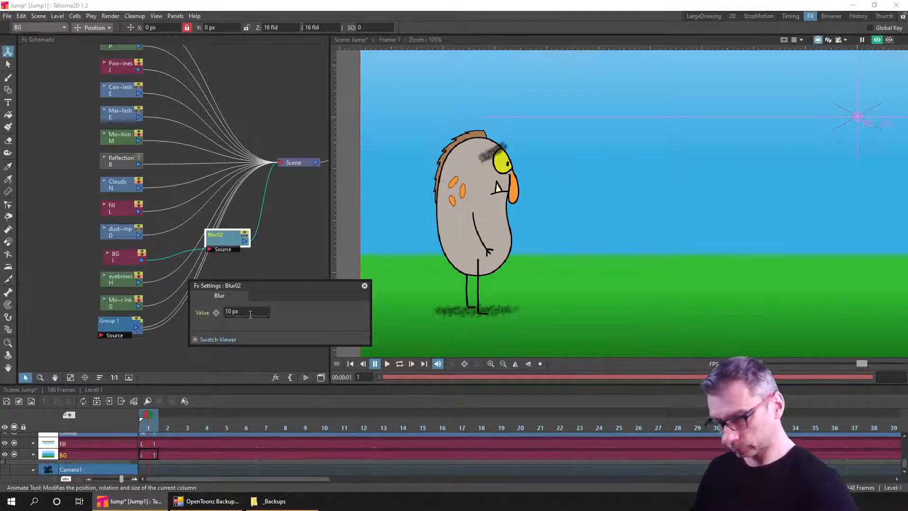
Set the BG blur value to 15 px, check the softened horizon, and close the effect settings
scroll(631, 278, "down", 8)
left_click_drag(634, 286, 517, 289)
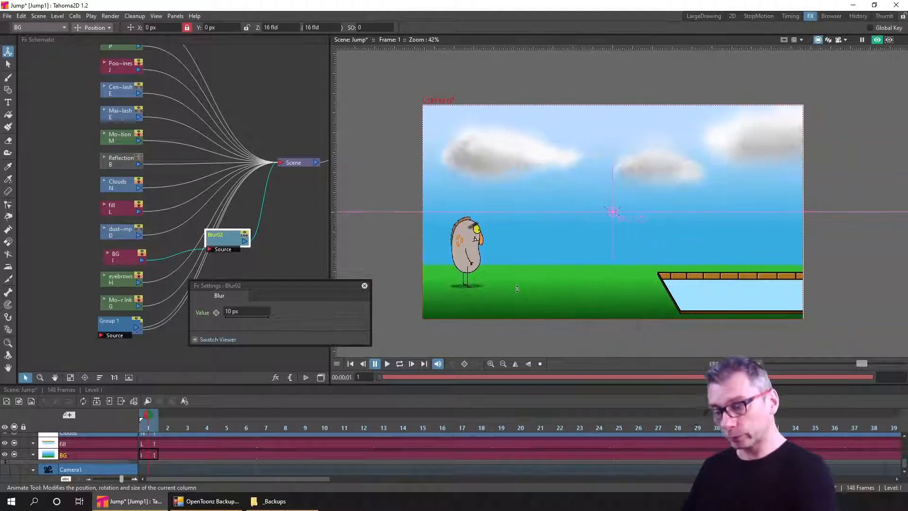
scroll(533, 265, "up", 8)
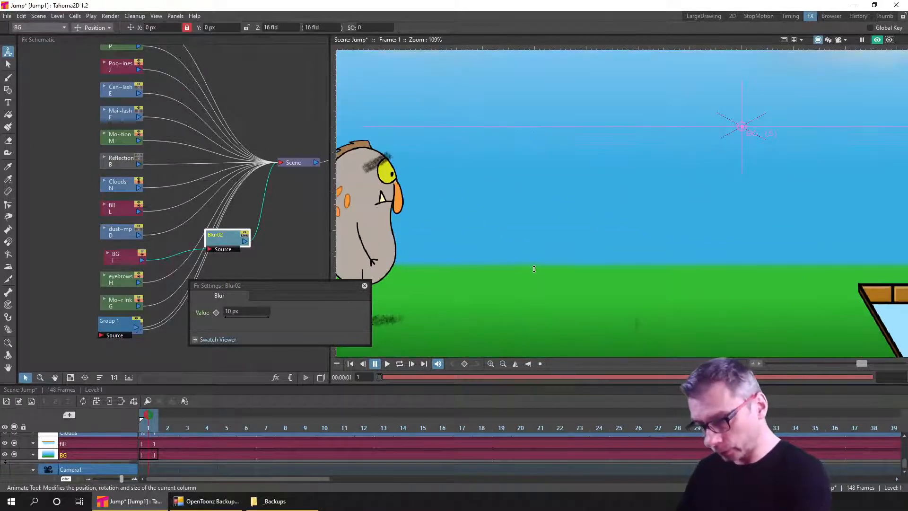
scroll(533, 265, "down", 8)
left_click(257, 313)
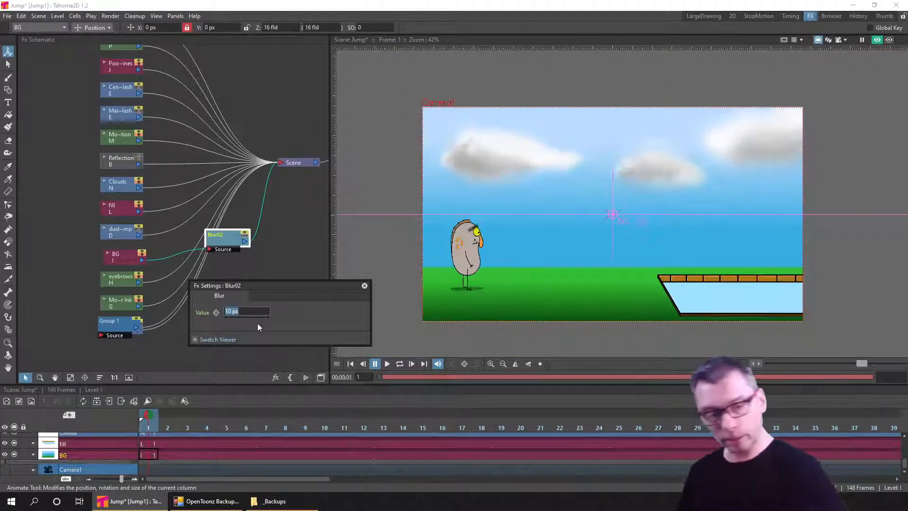
type("15")
key("Return")
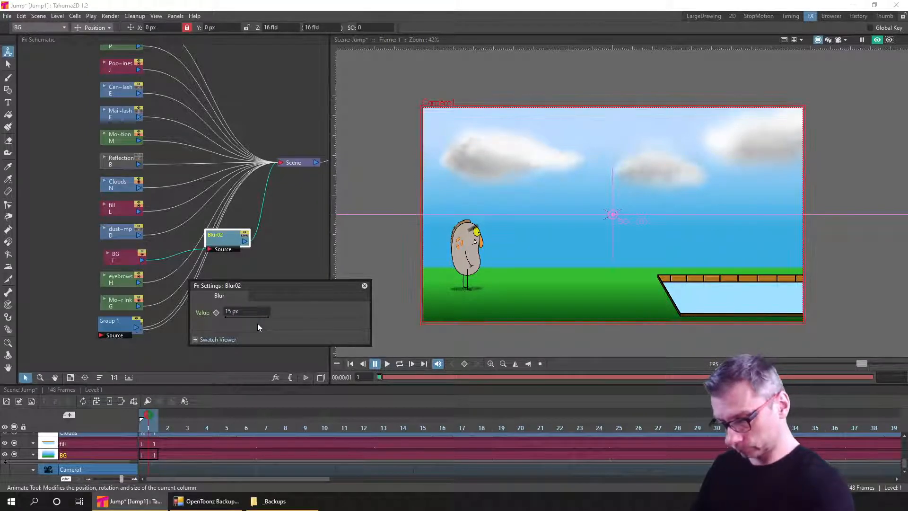
scroll(533, 272, "up", 4)
scroll(533, 271, "down", 4)
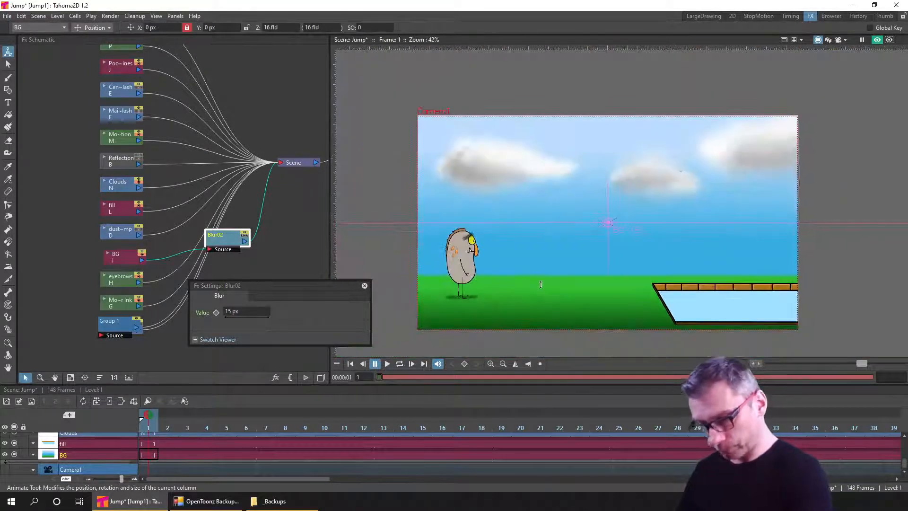
scroll(533, 272, "up", 1)
left_click(364, 285)
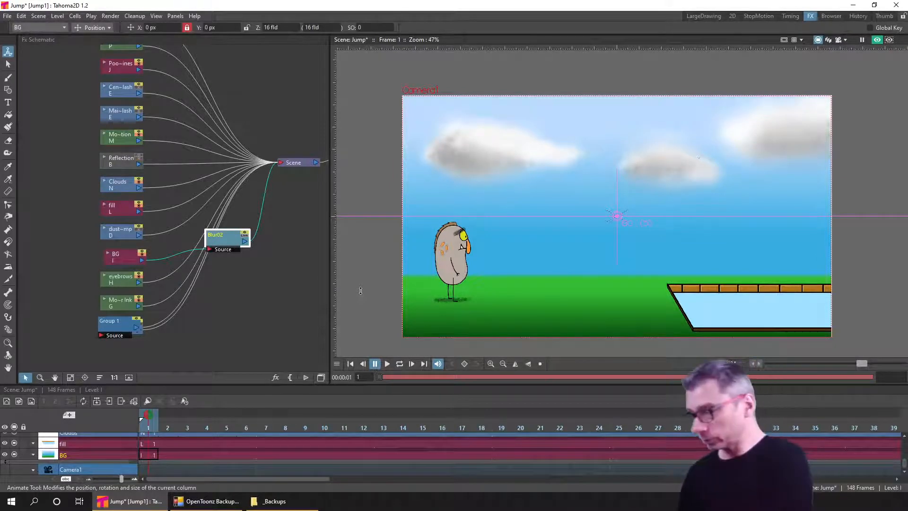
Move the BG node and its blur node below Group 1, clear of the other level nodes
left_click_drag(222, 236, 254, 352)
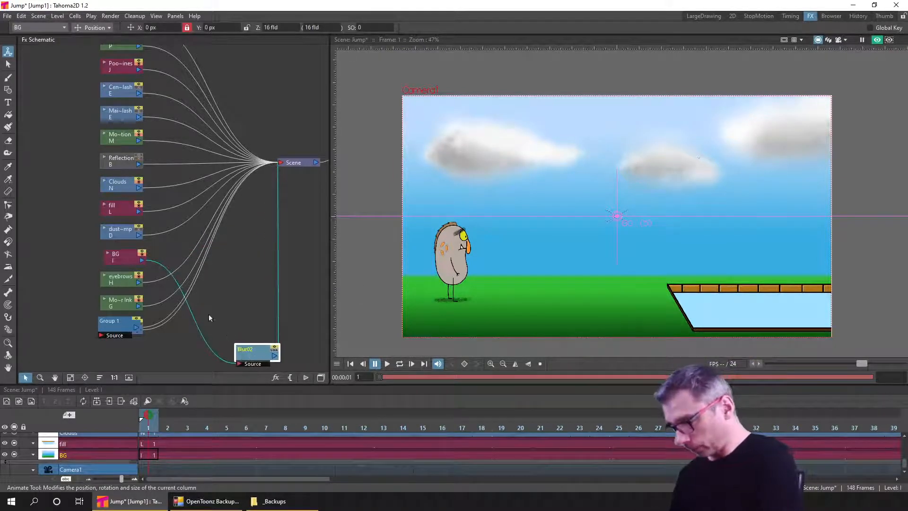
left_click_drag(124, 257, 125, 361)
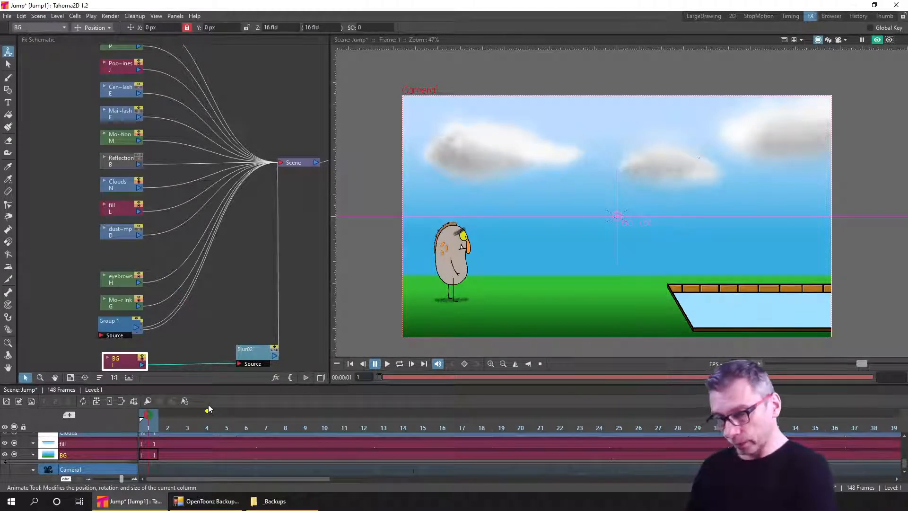
Insert a plain Blur effect on the Clouds node
left_click(120, 179)
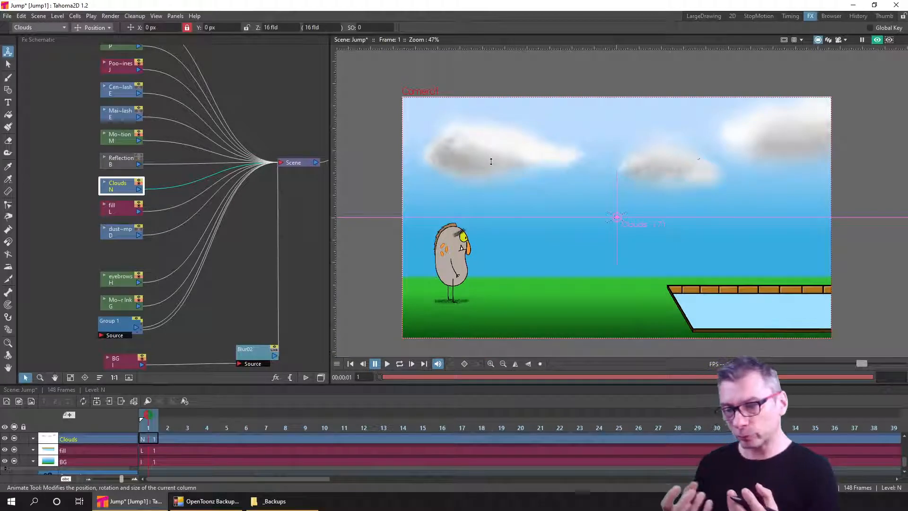
right_click(118, 189)
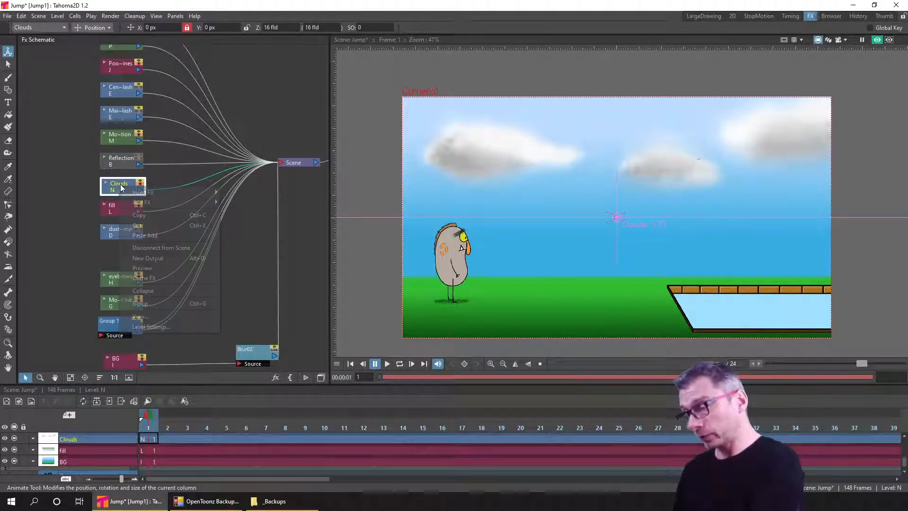
mouse_move(213, 192)
mouse_move(256, 202)
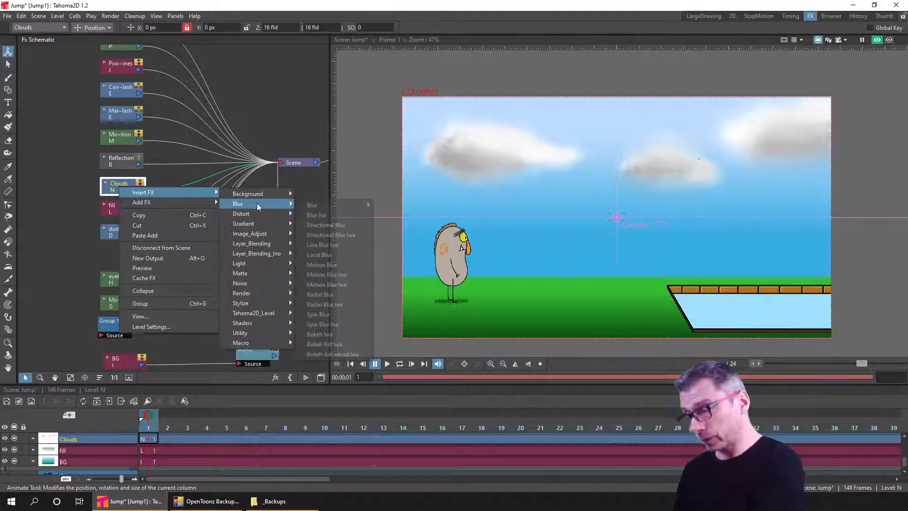
mouse_move(328, 209)
left_click(421, 207)
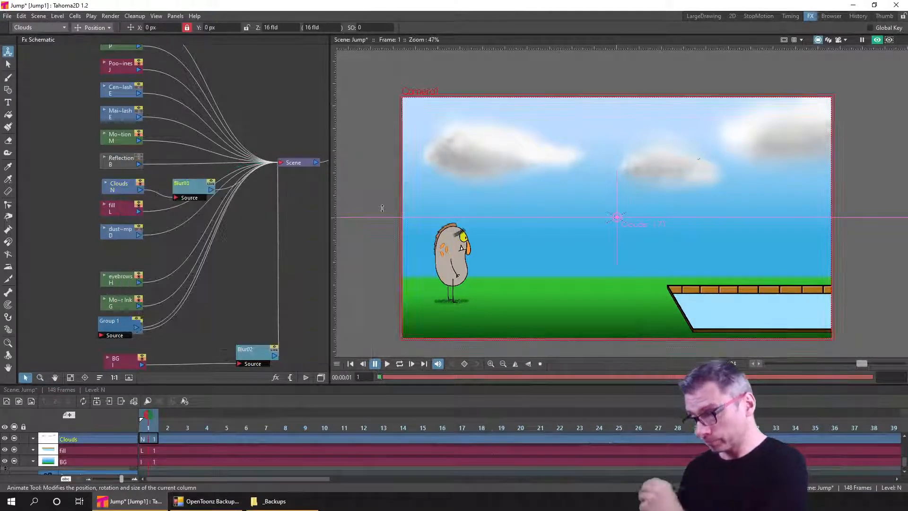
Set the Clouds blur value to 20 px and inspect the clouds in the preview
double_click(189, 187)
left_click(243, 310)
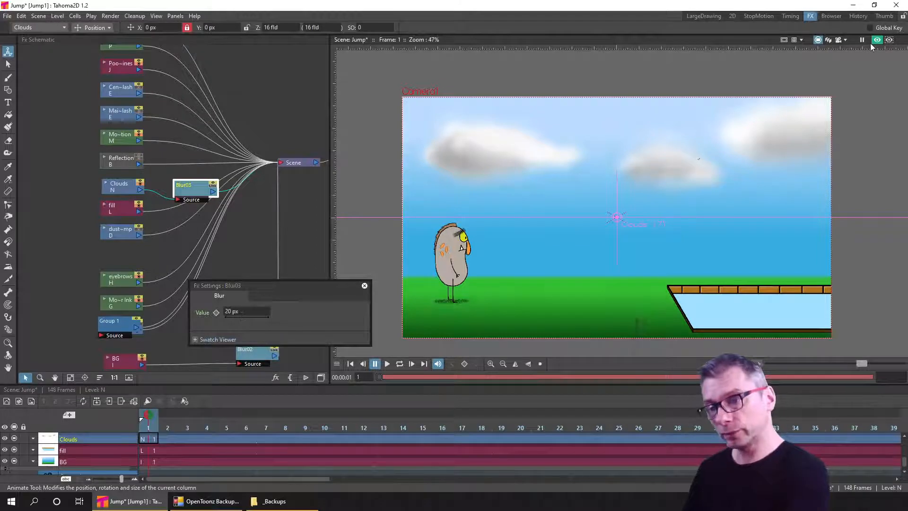
scroll(713, 161, "up", 3)
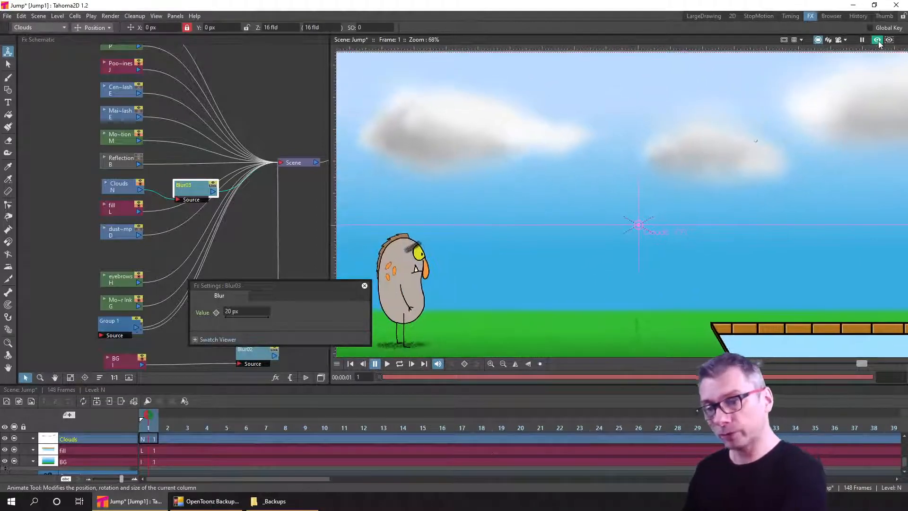
Compare the clouds with the preview on and off, examining the softened edges of the large cloud up close
left_click(878, 42)
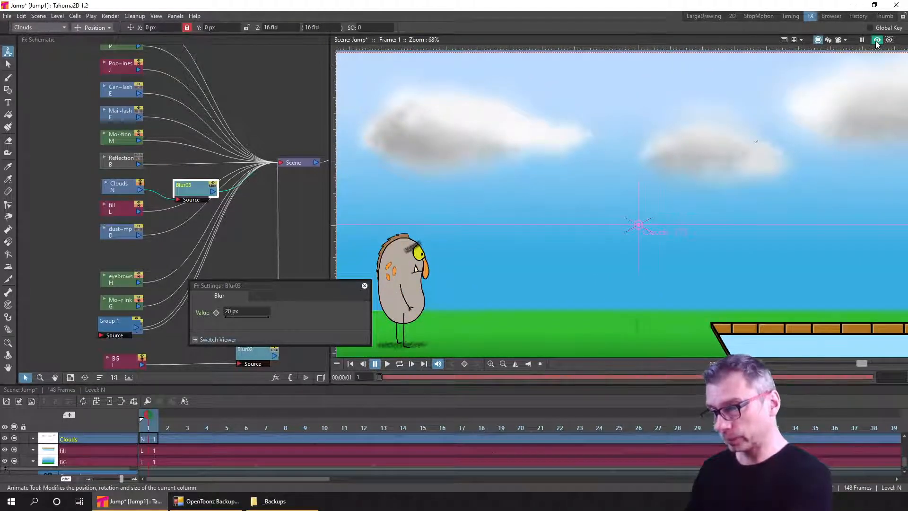
left_click(877, 42)
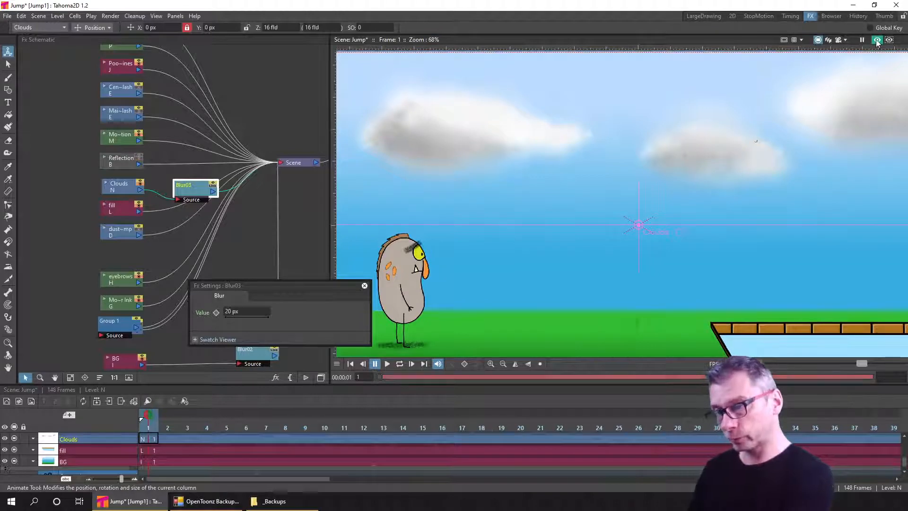
left_click(877, 41)
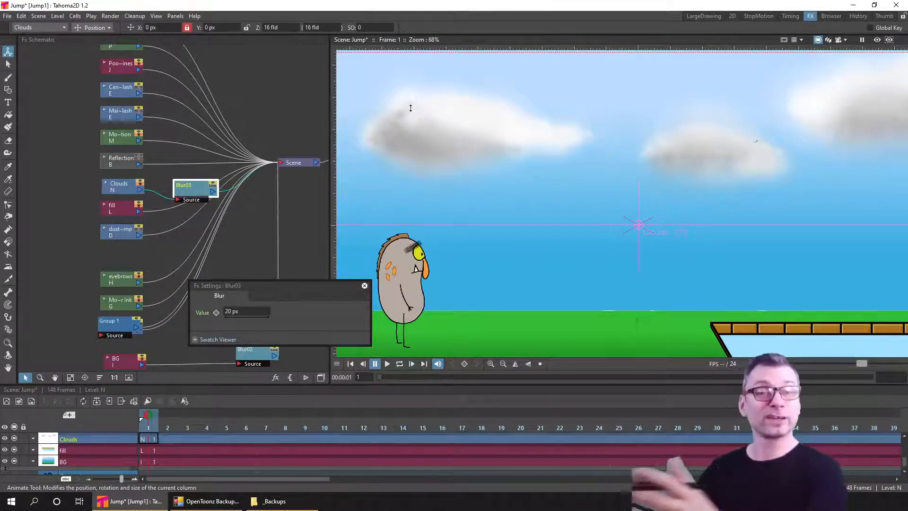
scroll(411, 108, "up", 4)
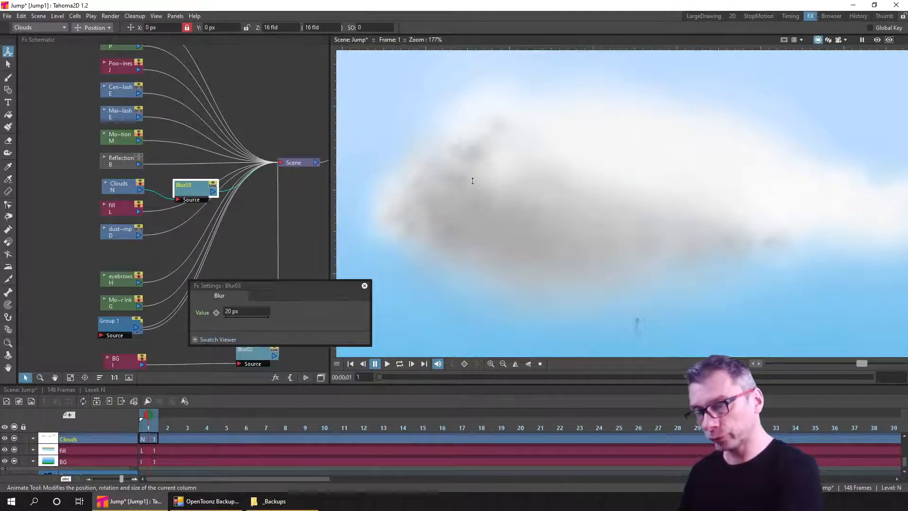
left_click(877, 39)
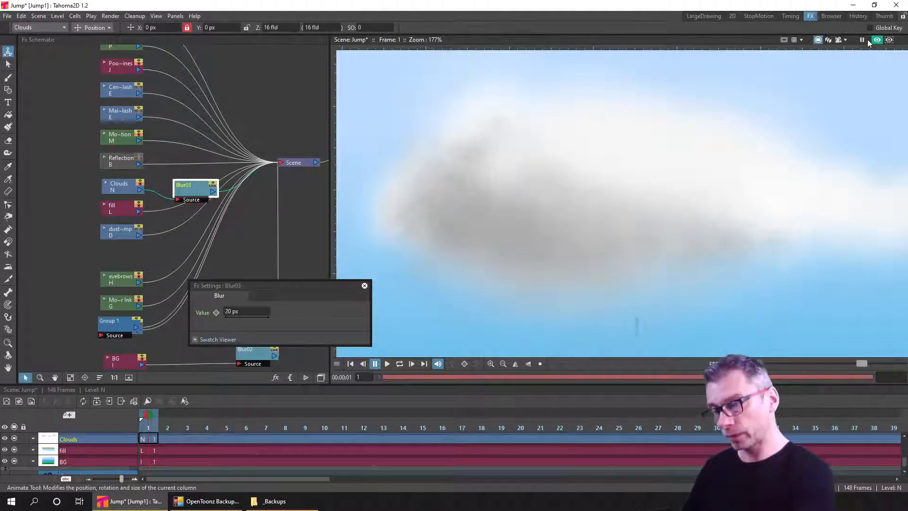
scroll(679, 244, "down", 4)
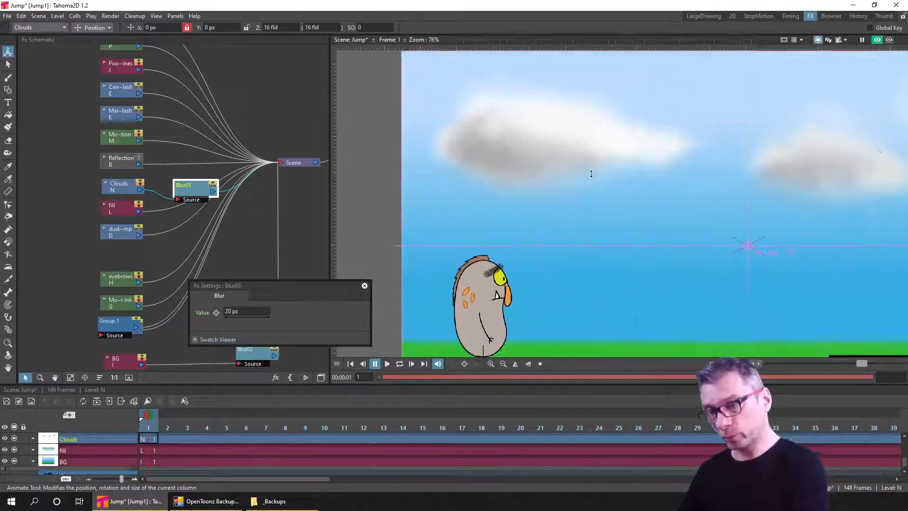
Set the Clouds blur value to 30 px and check the clouds across the whole camera frame
left_click(254, 312)
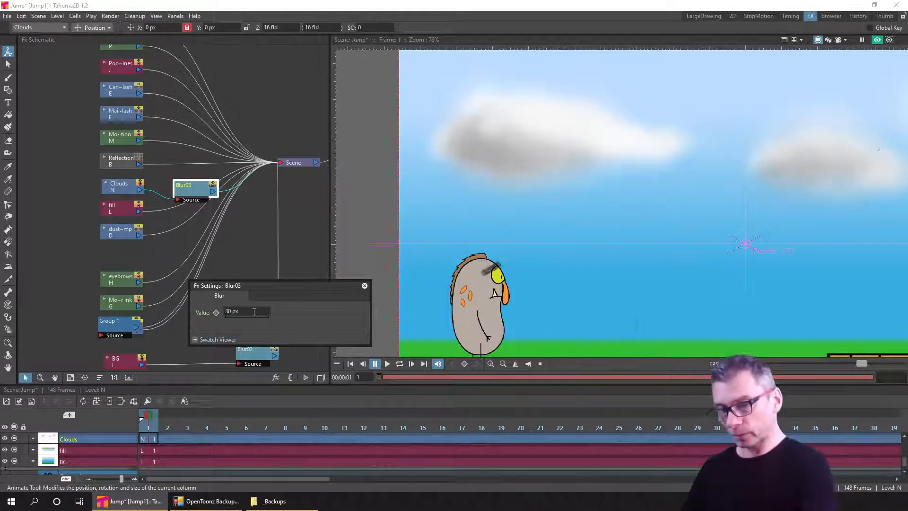
left_click_drag(779, 213, 646, 220)
scroll(646, 220, "down", 3)
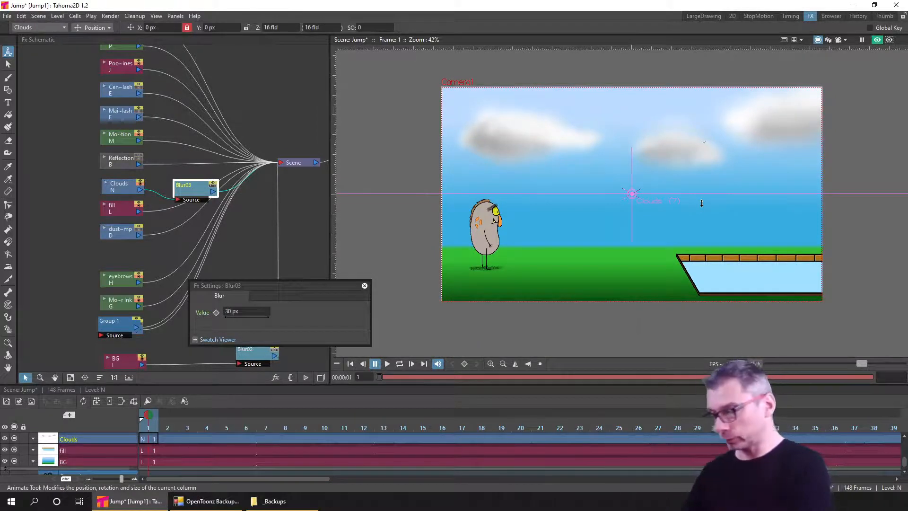
Close the blur settings and move the Clouds node and its blur node down beside the BG nodes
left_click(364, 285)
left_click_drag(195, 189, 260, 327)
left_click_drag(121, 185, 188, 336)
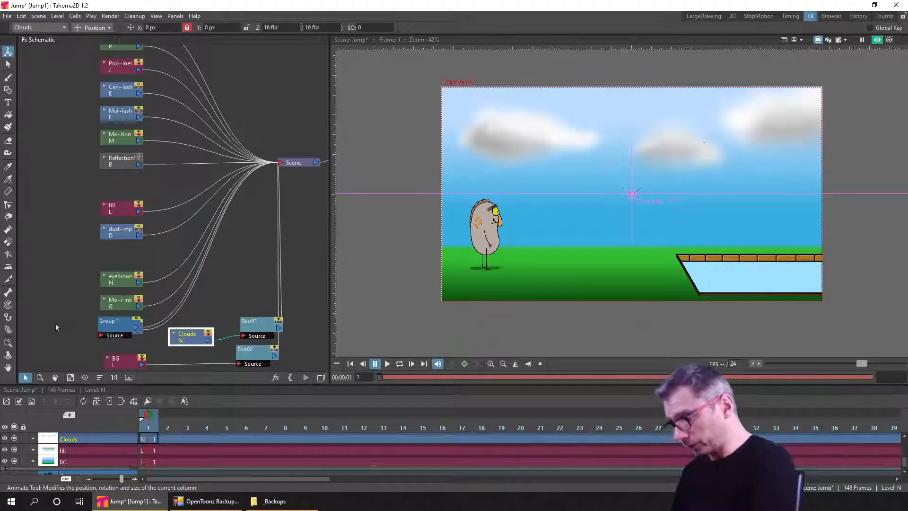
Move the fill, dust, eyebrows, monster ink and Group 1 nodes up to close the gaps in the node column
left_click_drag(55, 328, 133, 278)
left_click_drag(117, 280, 115, 256)
mouse_move(81, 330)
left_mouse_down()
mouse_move(100, 332)
mouse_move(123, 206)
left_mouse_up()
left_click_drag(123, 207, 123, 179)
Line up the Clouds node and its blur node directly above the BG node, and save the scene
left_click_drag(188, 337, 125, 338)
left_click_drag(258, 329, 196, 331)
left_click(246, 309)
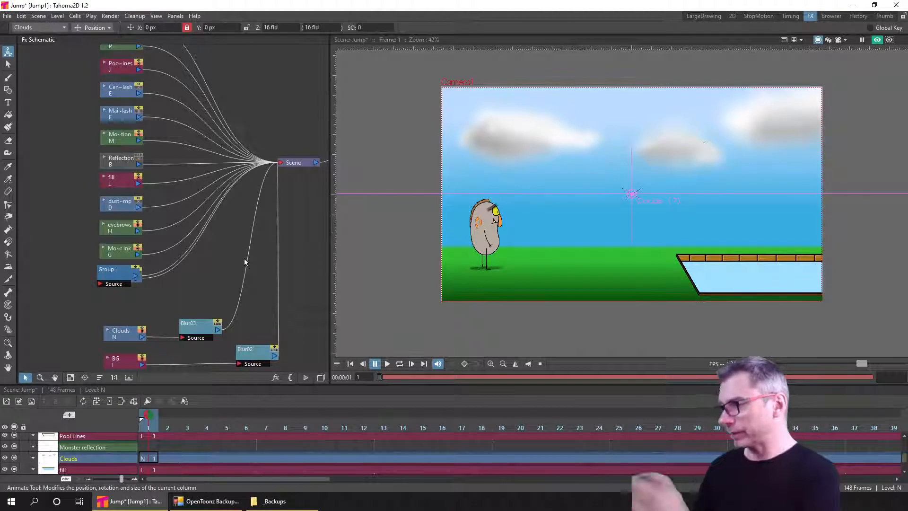
key("ctrl+s")
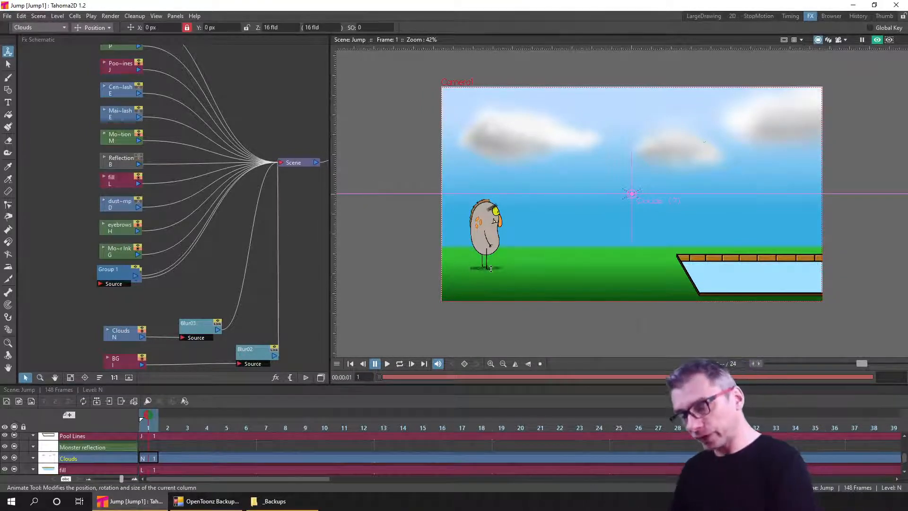
Turn off the preview and make the Shadow level visible, scrubbing to frame 35 and back to check the shadow
scroll(498, 279, "up", 4)
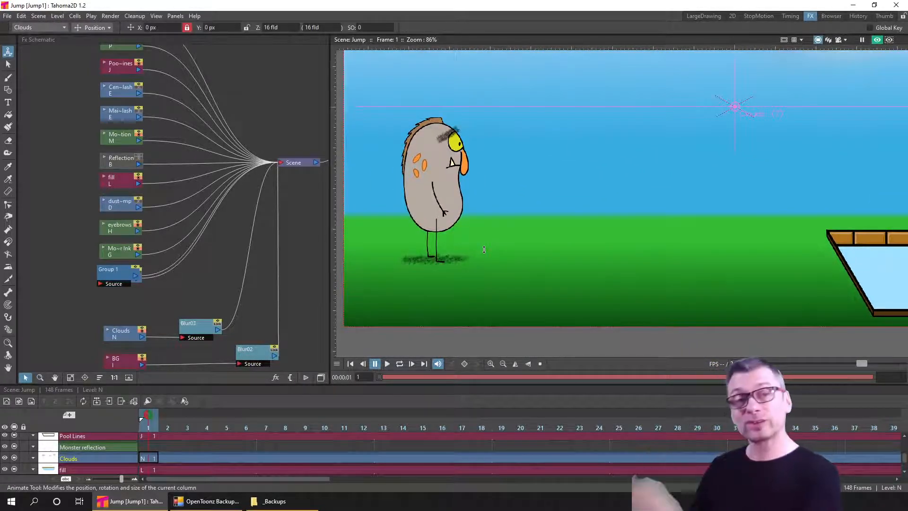
left_click(877, 40)
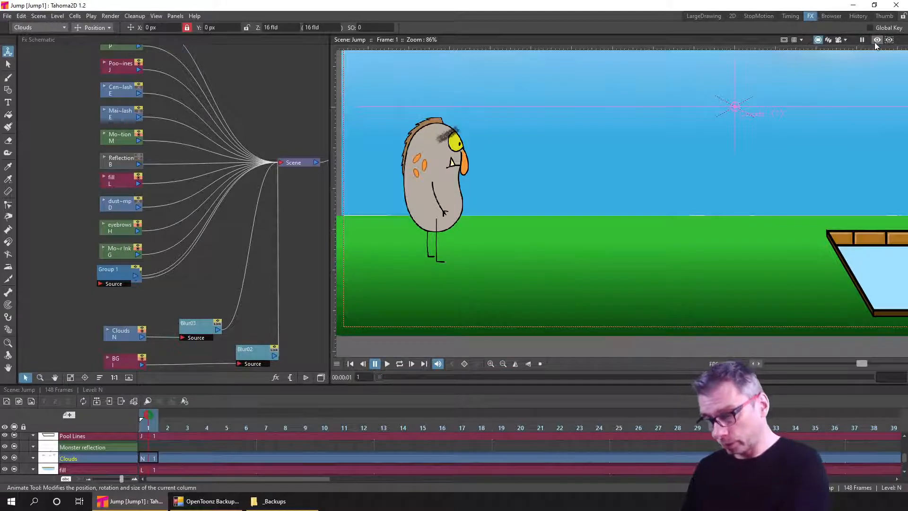
scroll(120, 452, "up", 3)
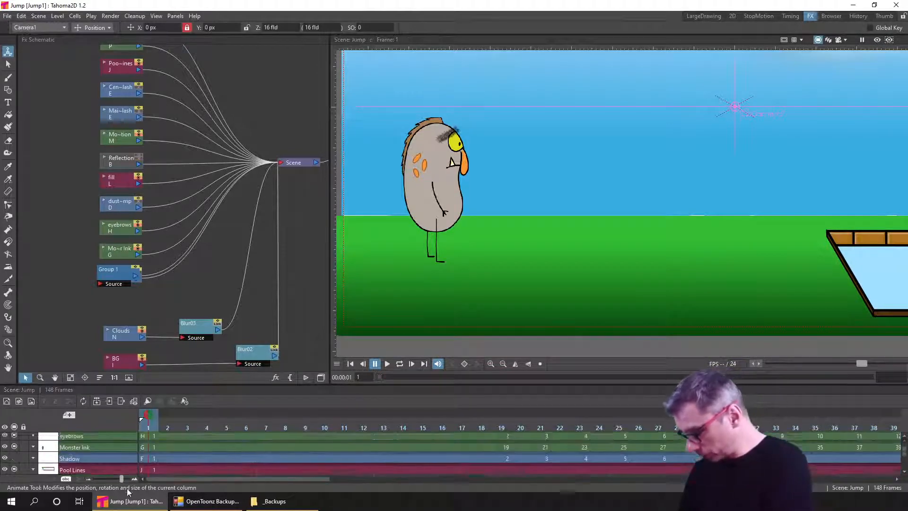
left_click(14, 456)
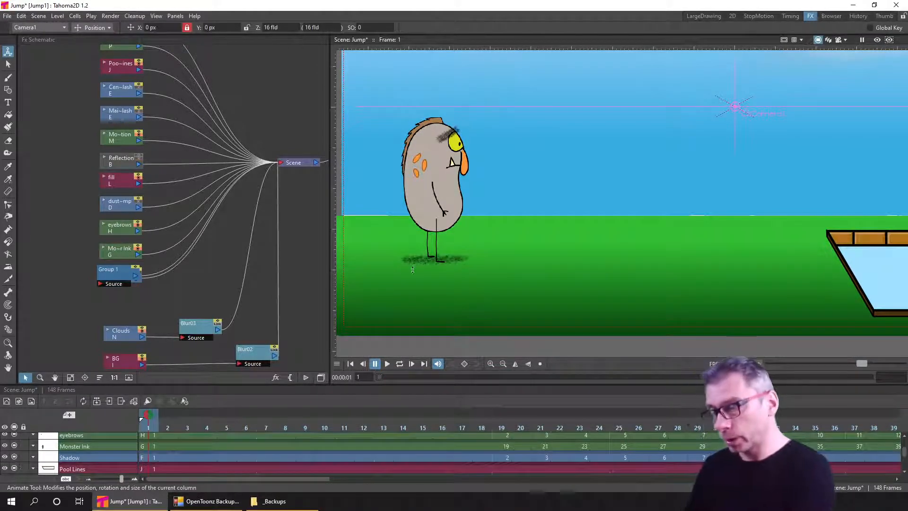
left_click_drag(381, 375, 492, 378)
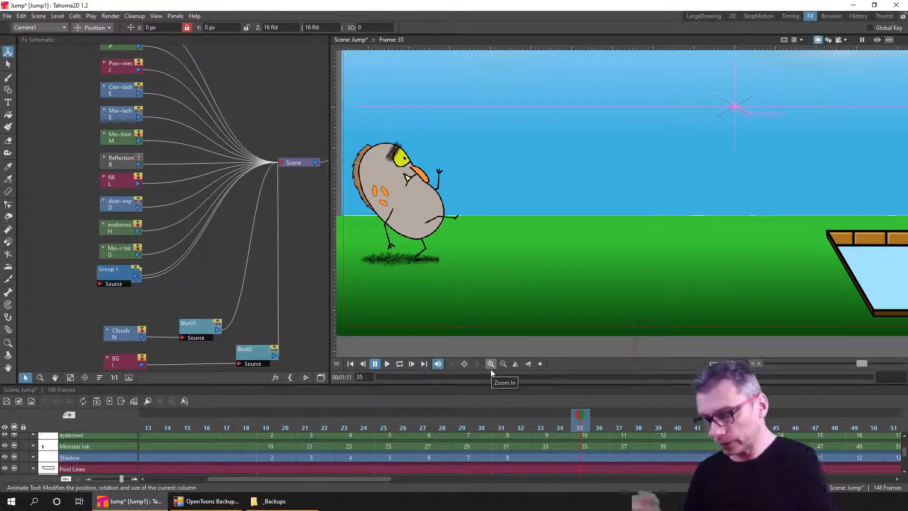
left_click_drag(492, 376, 374, 379)
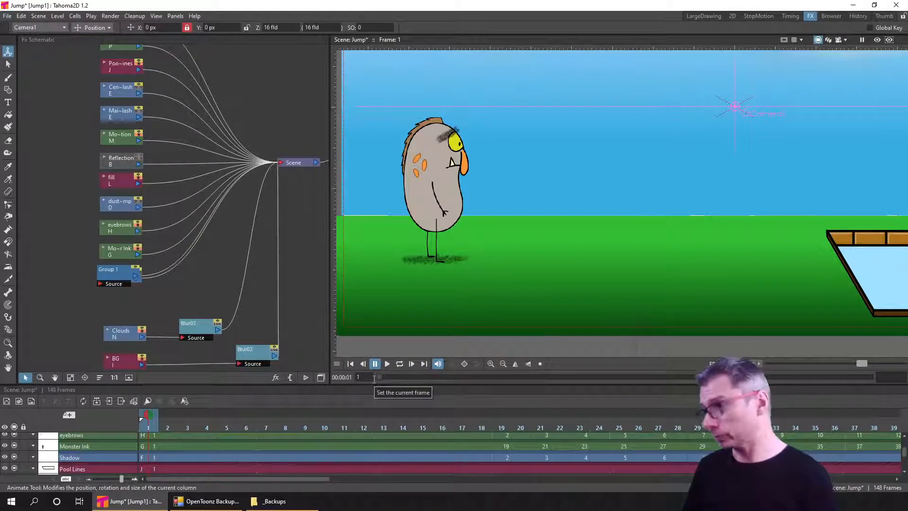
Select the Shadow level and move Group 1 aside in the FX schematic to uncover the Shadow node
left_click(146, 457)
left_click(118, 457)
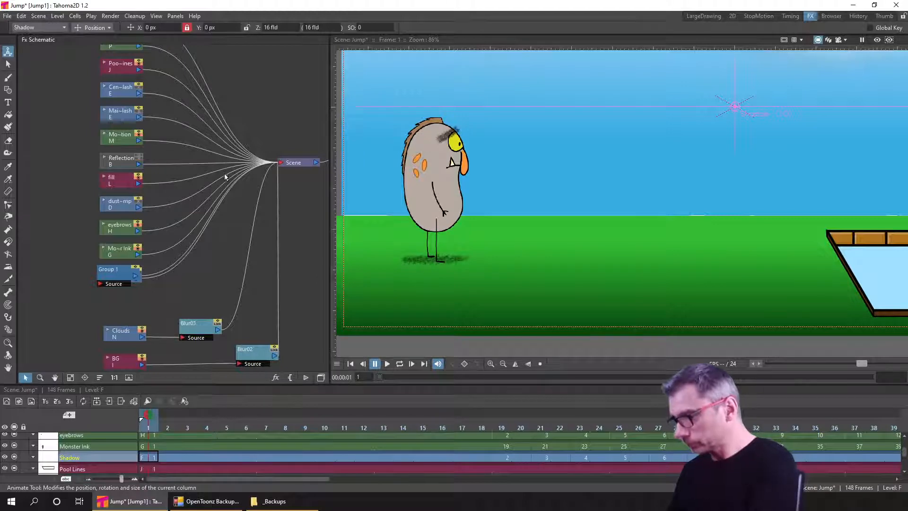
mouse_move(224, 173)
left_mouse_down()
mouse_move(225, 230)
mouse_move(227, 189)
left_mouse_up()
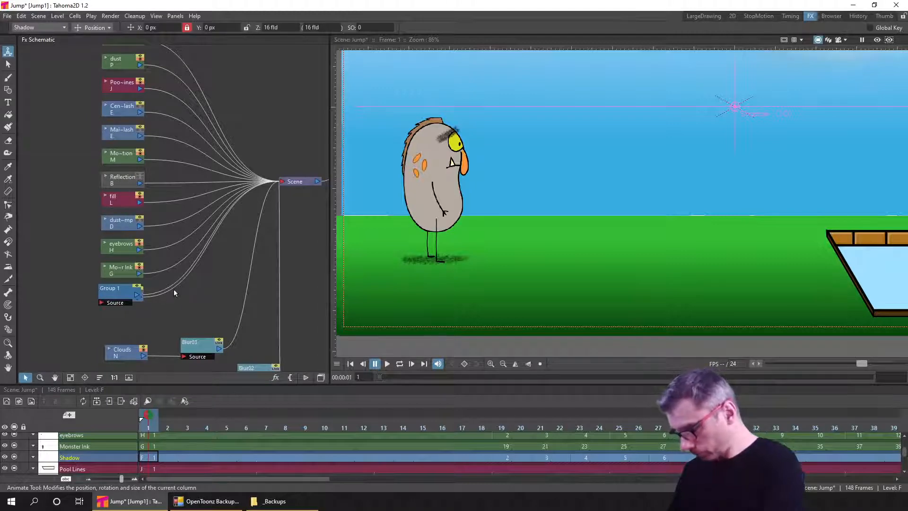
mouse_move(119, 297)
left_mouse_down()
mouse_move(95, 322)
mouse_move(70, 231)
mouse_move(62, 248)
mouse_move(50, 238)
mouse_move(56, 257)
left_mouse_up()
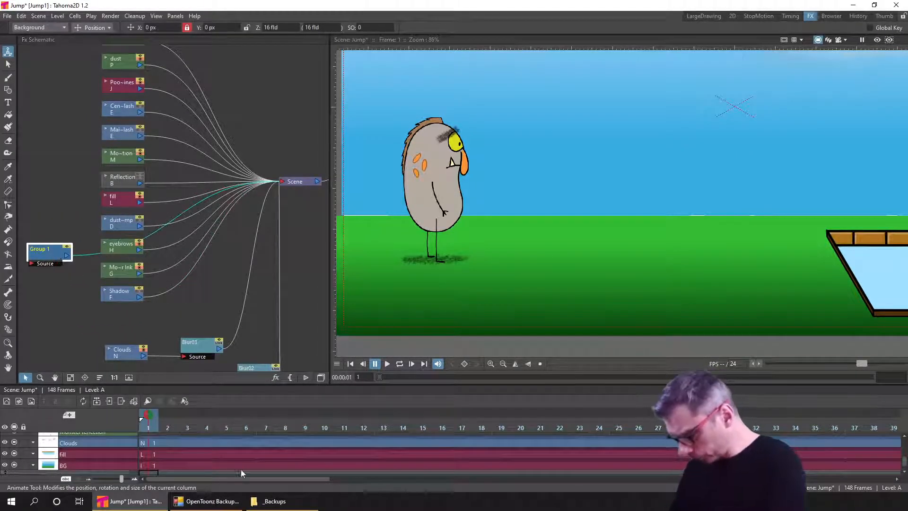
scroll(267, 446, "down", 1)
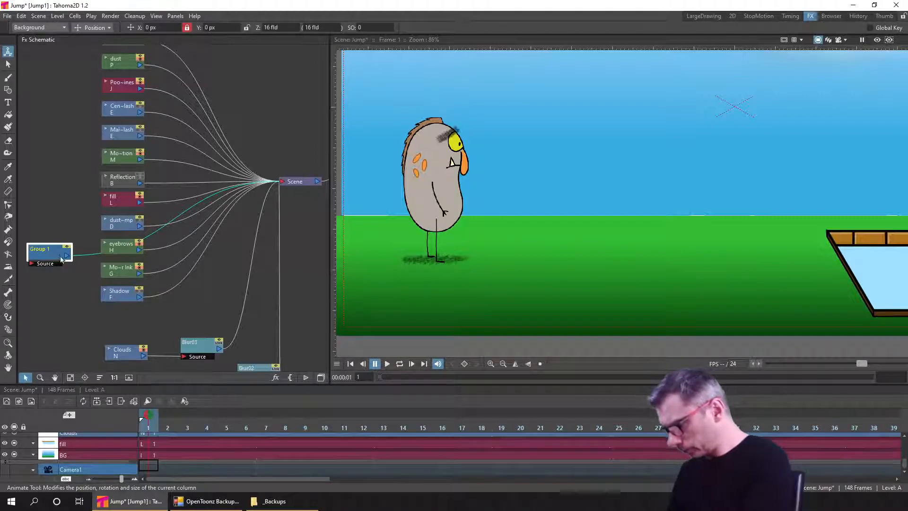
Open Group 1 to inspect its contents, placing the opened group clear of the level nodes
left_click_drag(51, 252, 52, 249)
right_click(46, 248)
left_click(57, 165)
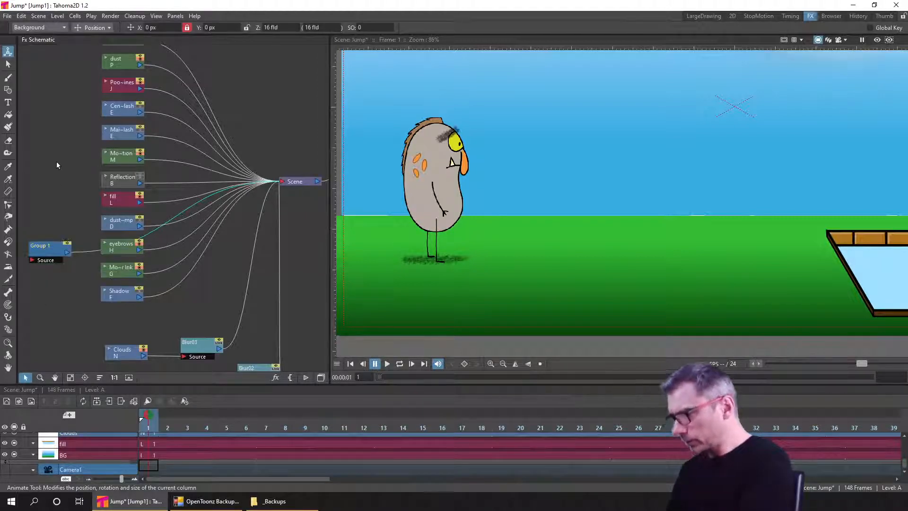
right_click(49, 246)
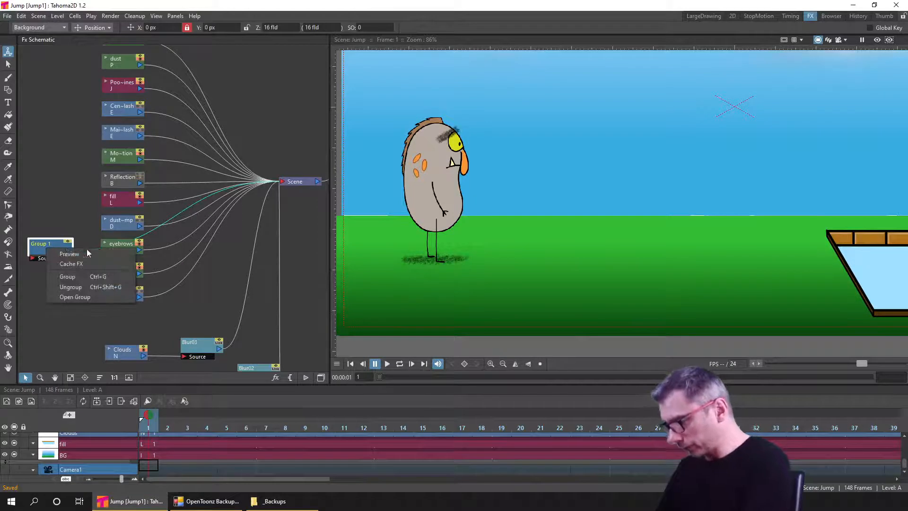
left_click(94, 296)
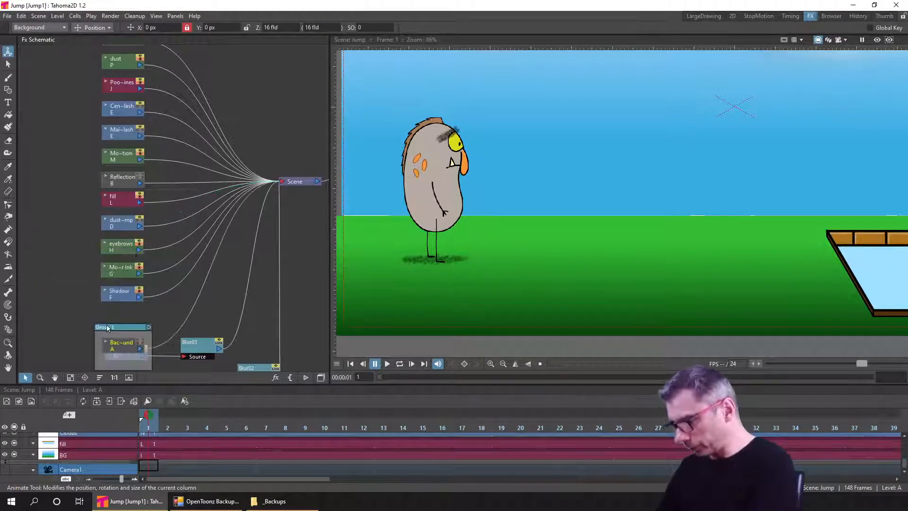
left_click_drag(118, 331, 55, 238)
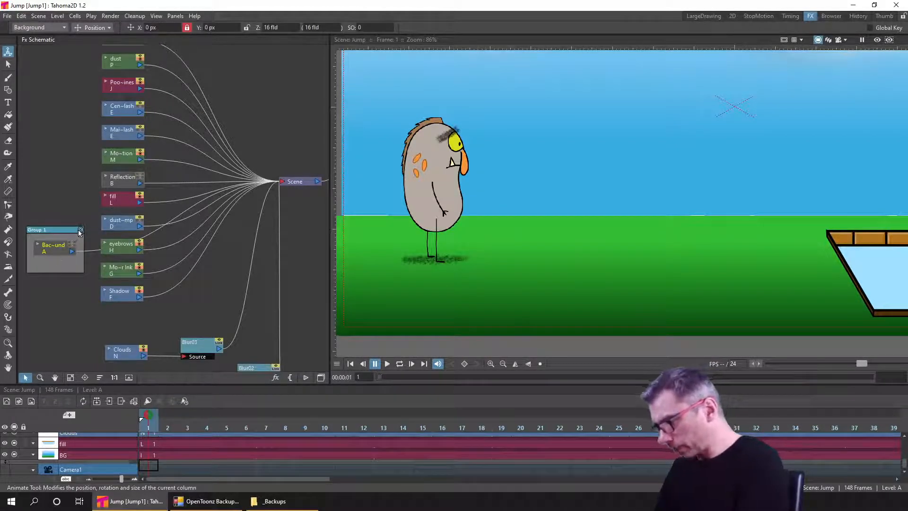
Close the opened Group 1 and ungroup it
left_click(81, 230)
right_click(55, 248)
left_click(86, 286)
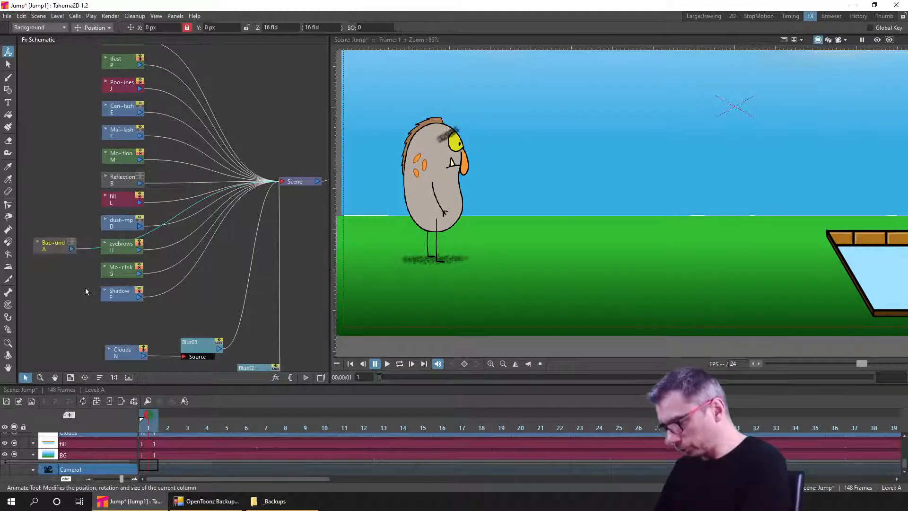
Move the unused Background and Reflection nodes away from the level column, beyond the blur nodes
mouse_move(59, 256)
left_mouse_down()
mouse_move(126, 316)
mouse_move(271, 332)
mouse_move(323, 367)
left_mouse_up()
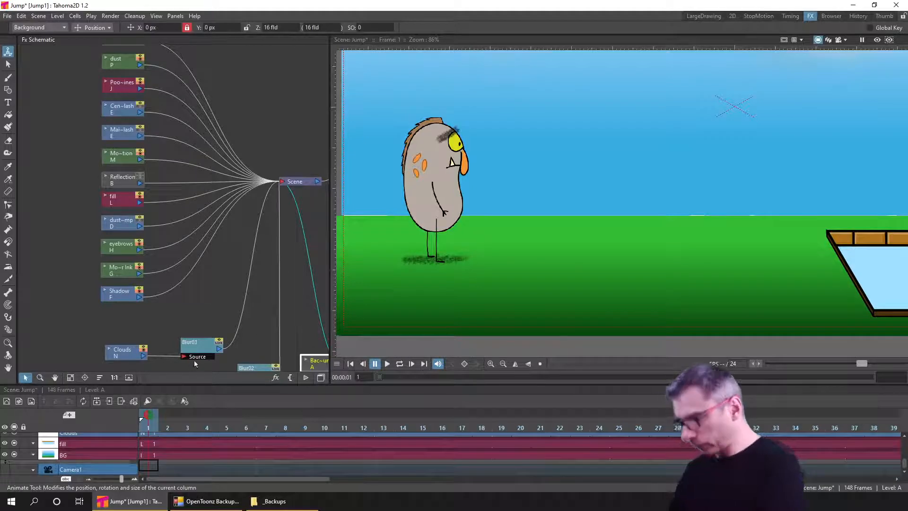
left_click_drag(117, 177, 298, 337)
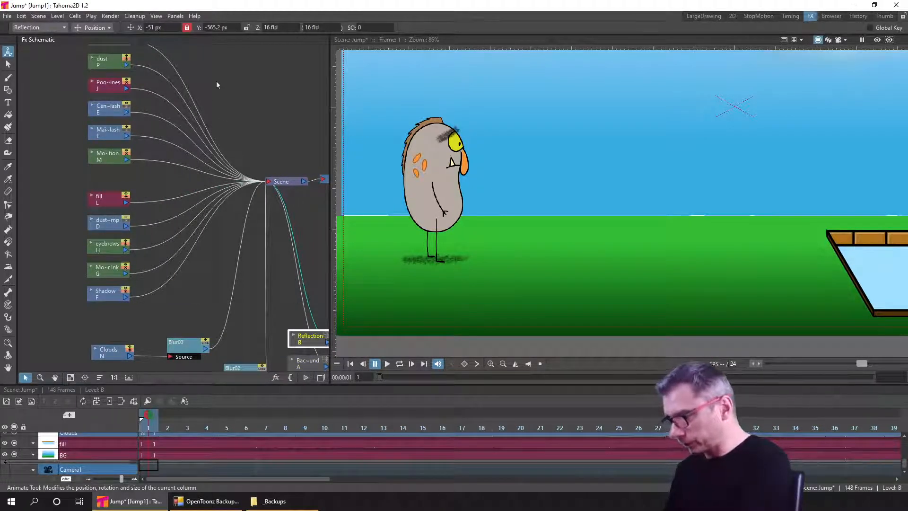
left_click_drag(216, 84, 215, 63)
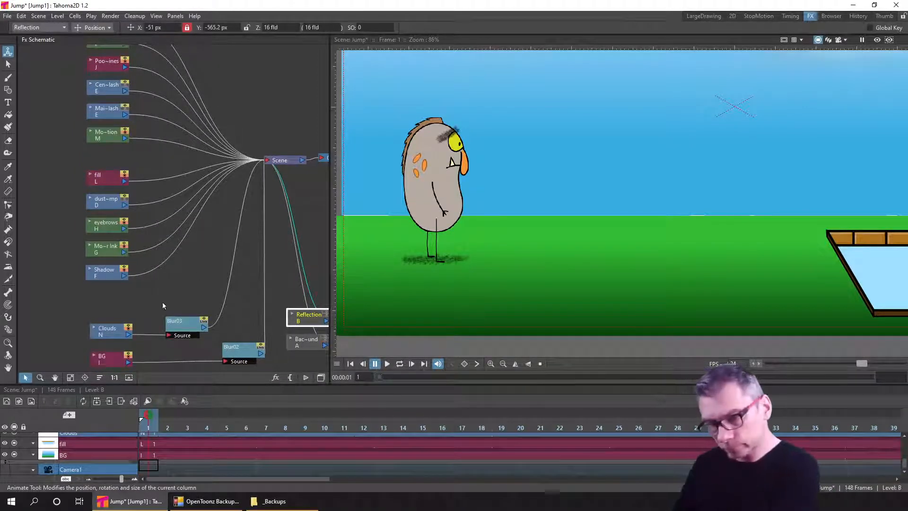
Separate the Shadow node from the column, insert a plain Blur effect on it, and preview the blurred shadow
left_click_drag(105, 277, 105, 290)
right_click(108, 285)
mouse_move(159, 291)
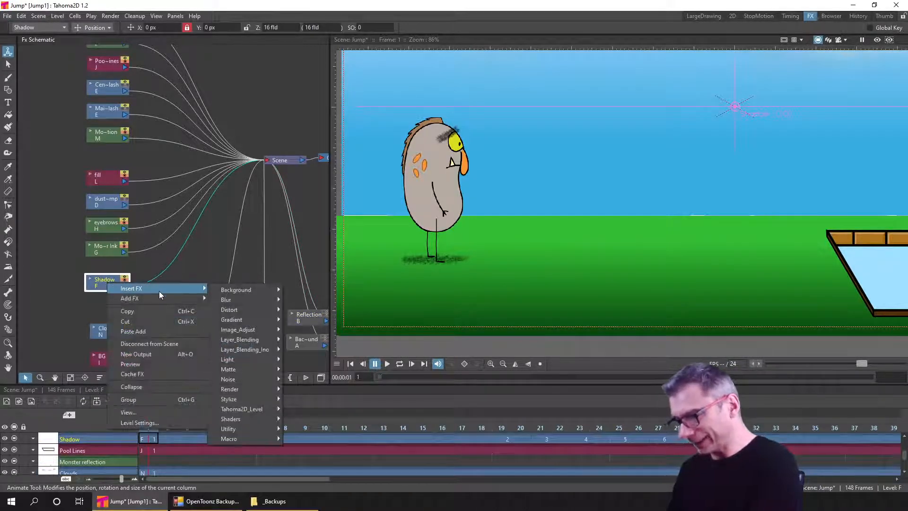
mouse_move(248, 299)
mouse_move(327, 301)
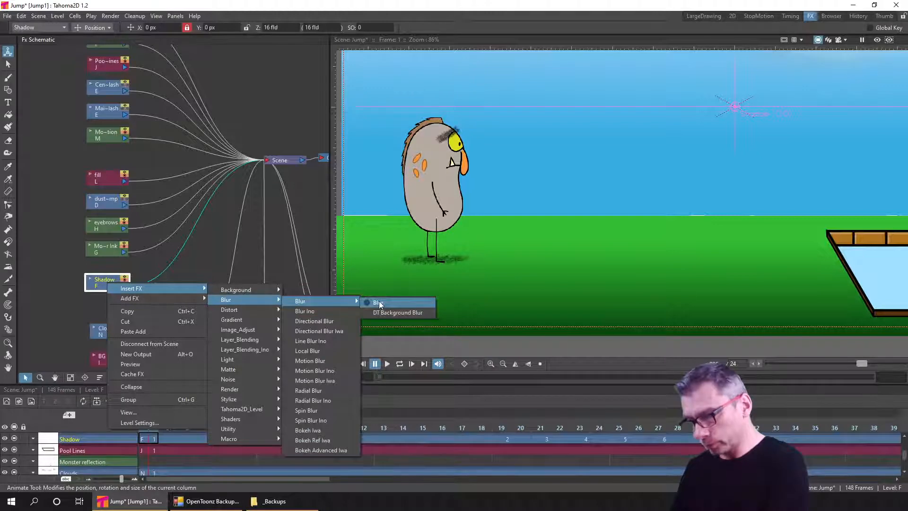
left_click(379, 303)
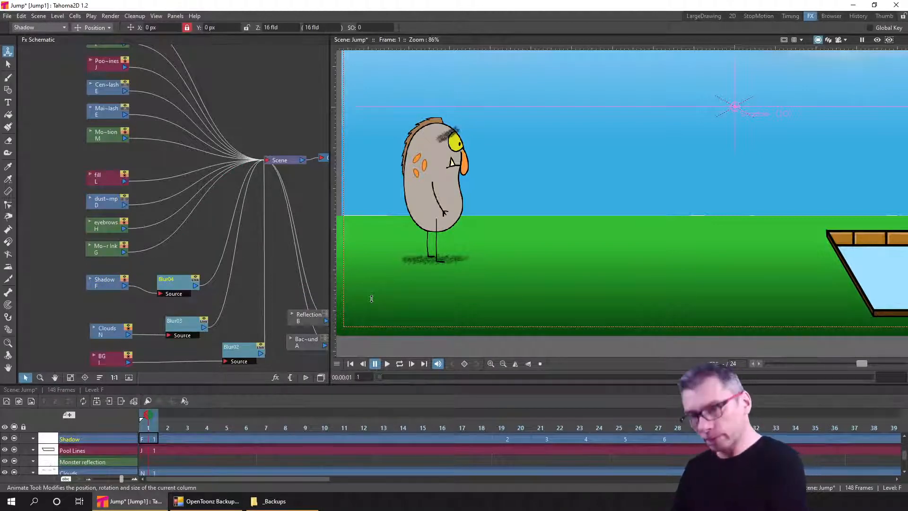
left_click(876, 41)
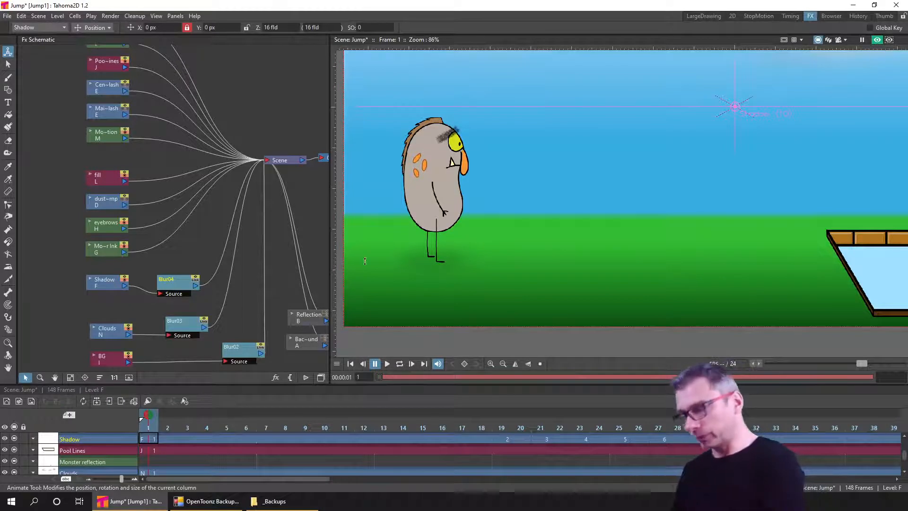
Open the settings of the Shadow's Blur effect and reduce its value to 0, and to 5 px after checking the unblurred shadow
double_click(177, 284)
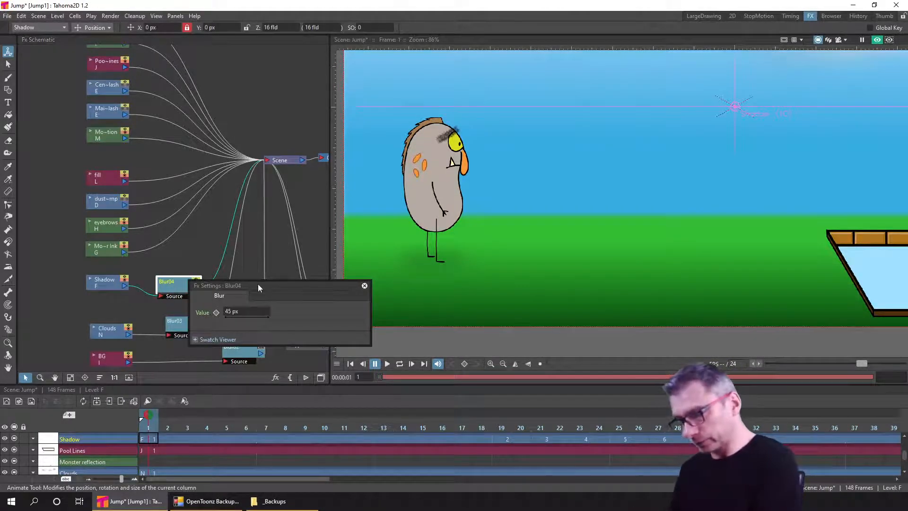
left_click_drag(257, 283, 286, 338)
left_click(273, 367)
type("0")
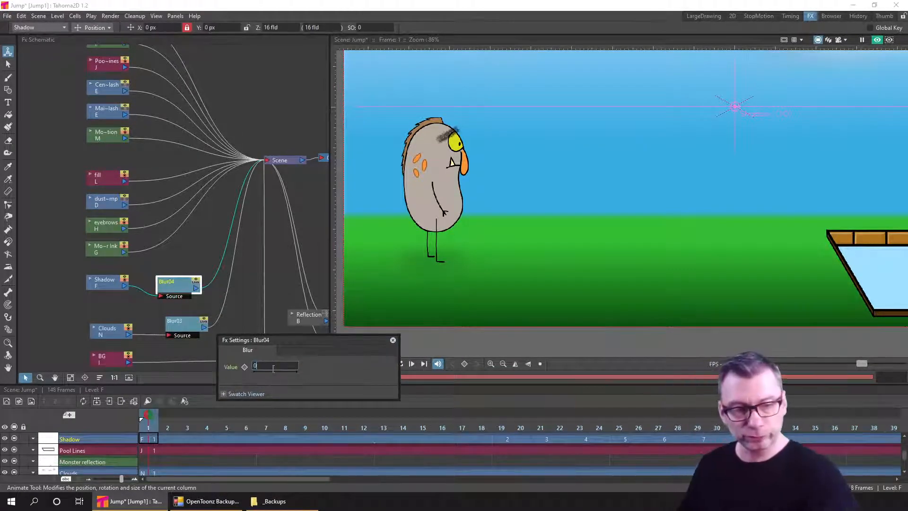
key("Return")
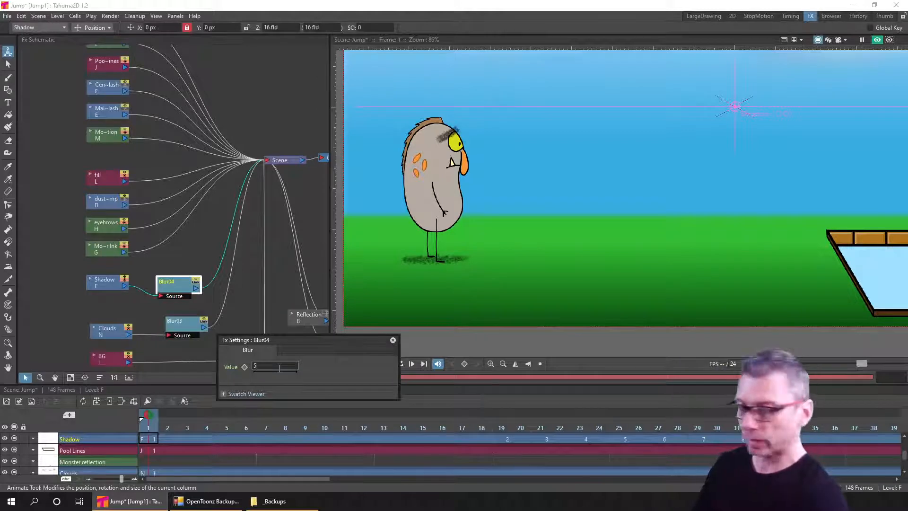
key("Return")
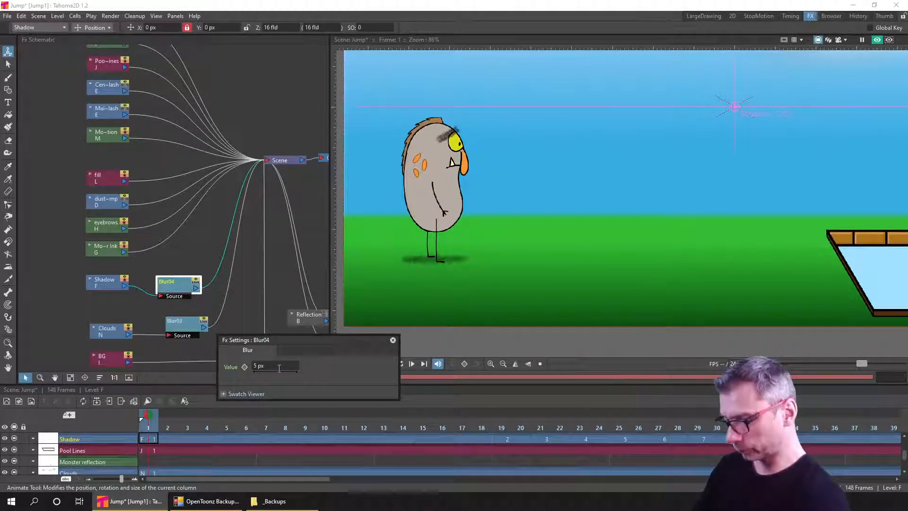
scroll(529, 256, "down", 2)
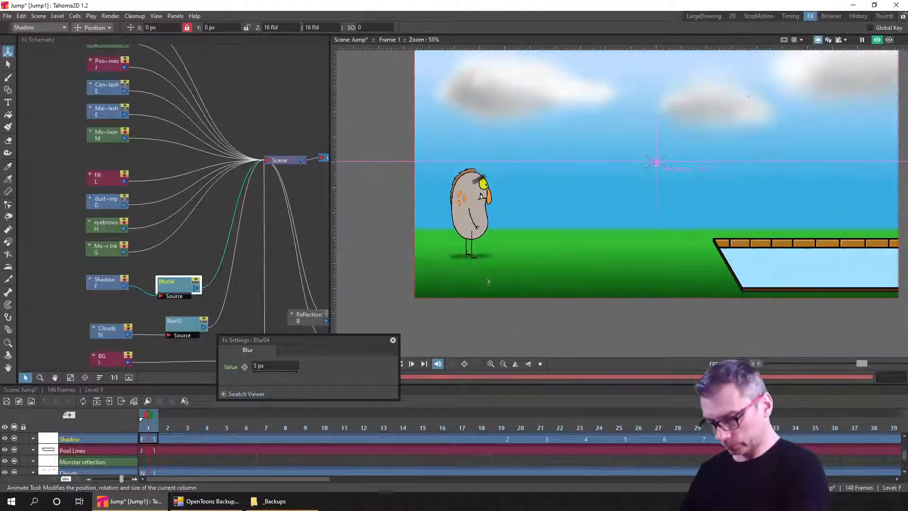
Move the blur settings clear of the playback controls, play the opening frames, and examine the shadow's blur under the moving monster
left_click_drag(339, 338, 268, 276)
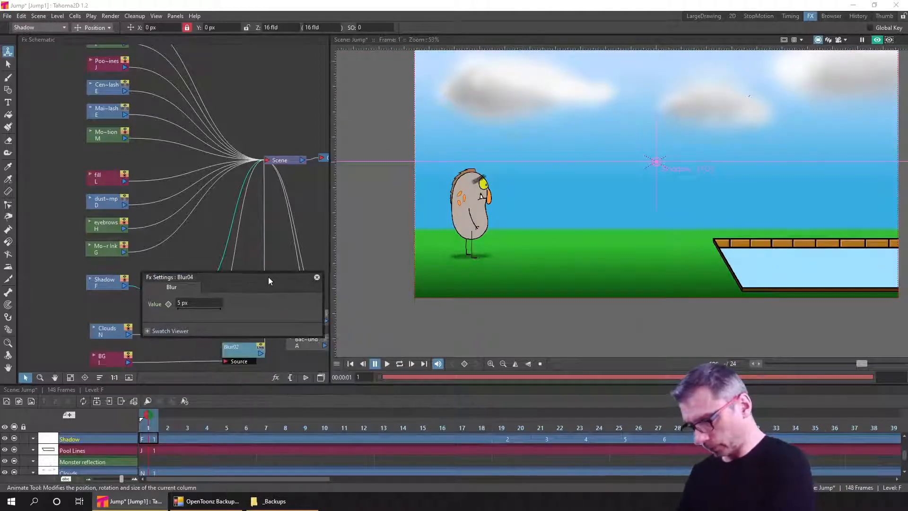
left_click(387, 364)
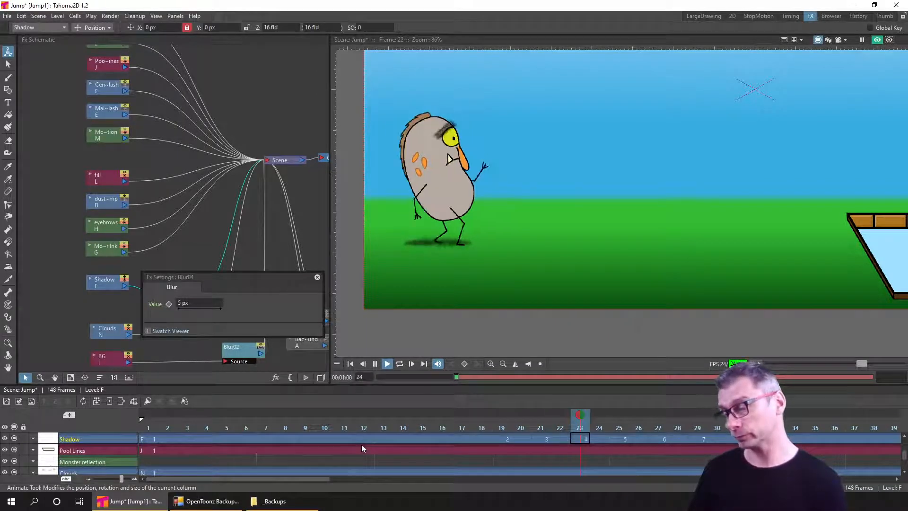
left_click(350, 363)
left_click(387, 365)
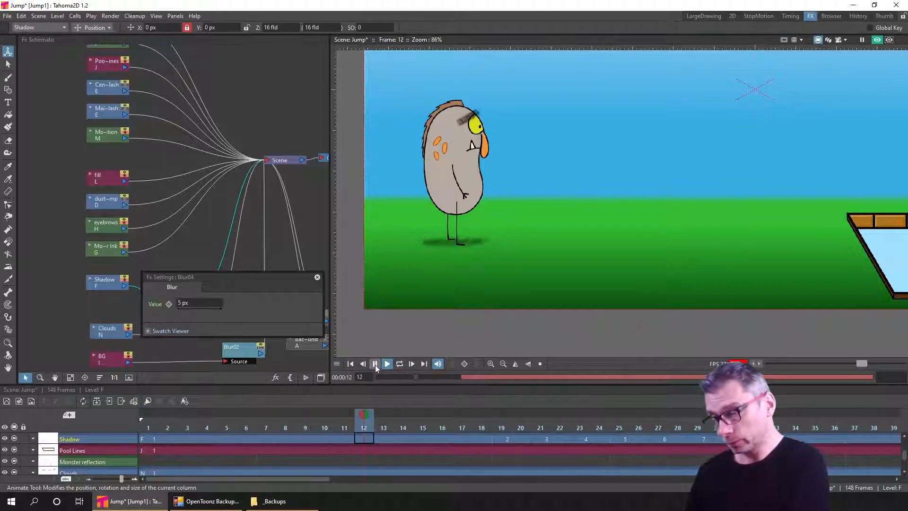
left_click(351, 365)
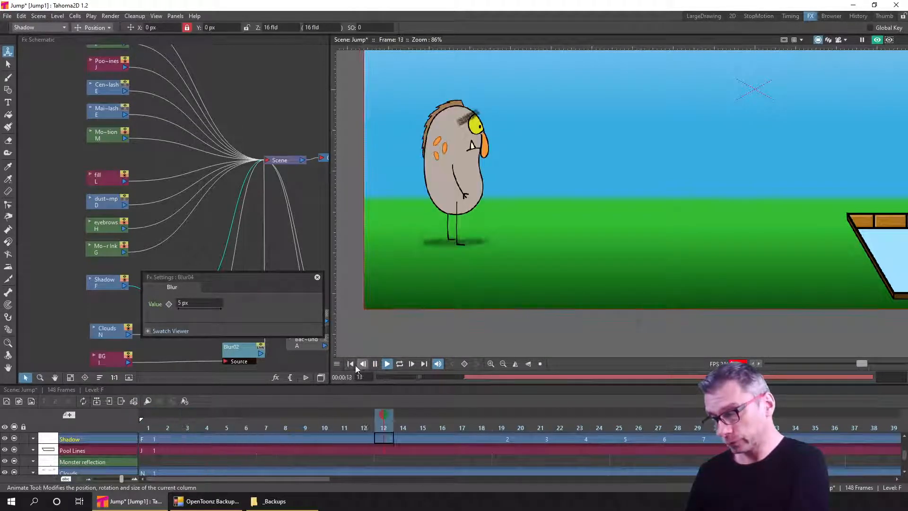
left_click(353, 365)
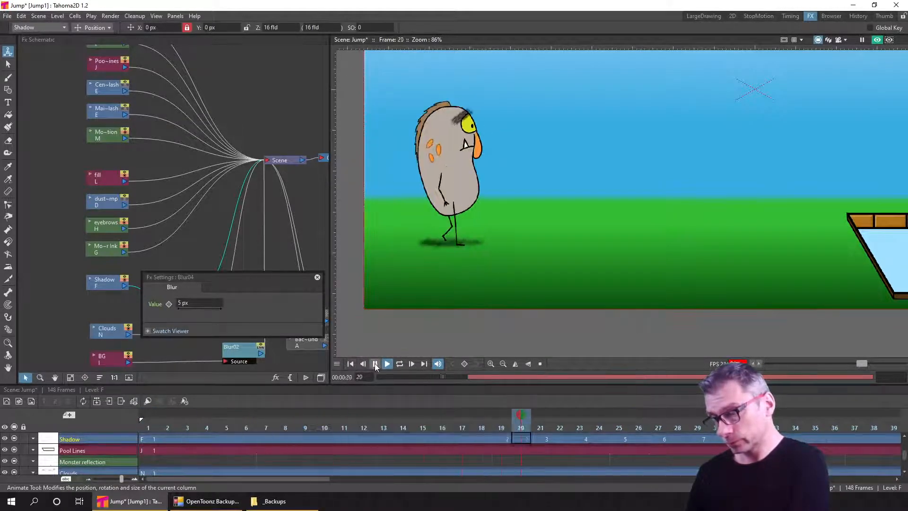
left_click(374, 364)
scroll(522, 271, "down", 5)
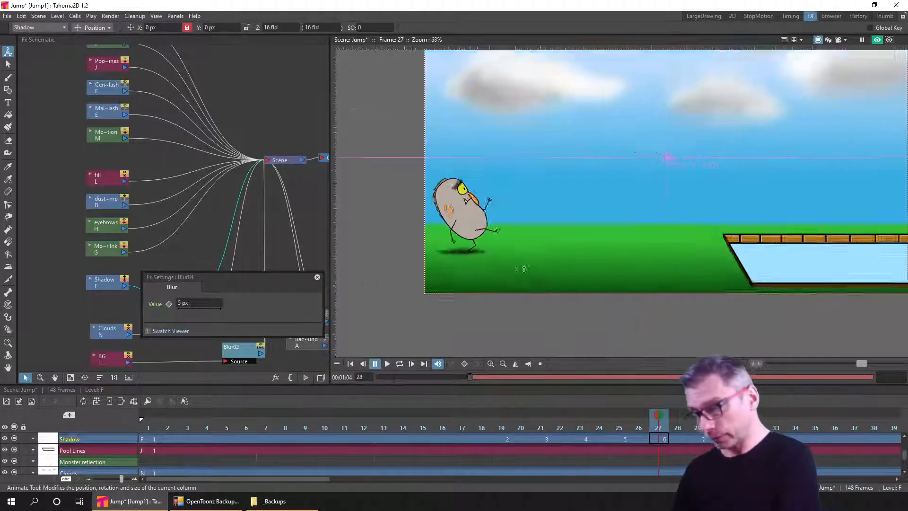
scroll(515, 275, "up", 3)
scroll(502, 291, "up", 1)
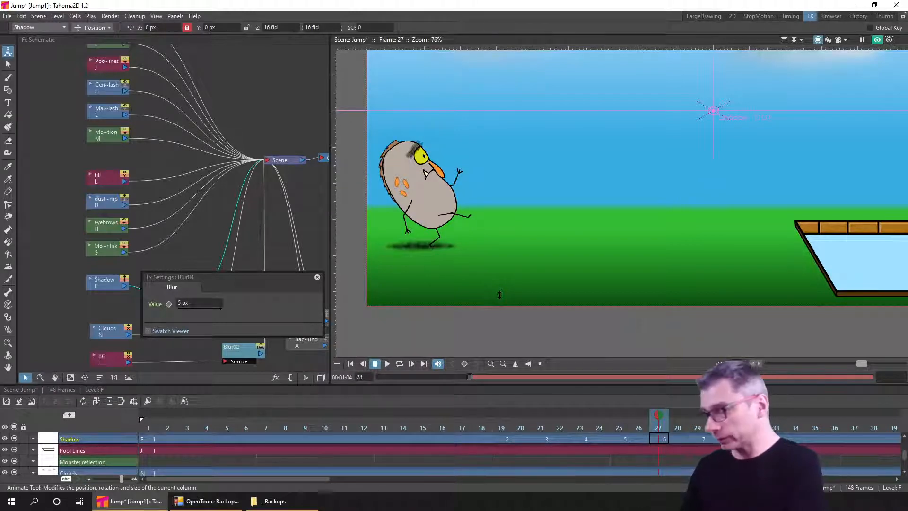
Set the Shadow's Blur value to 10 px
left_click(196, 302)
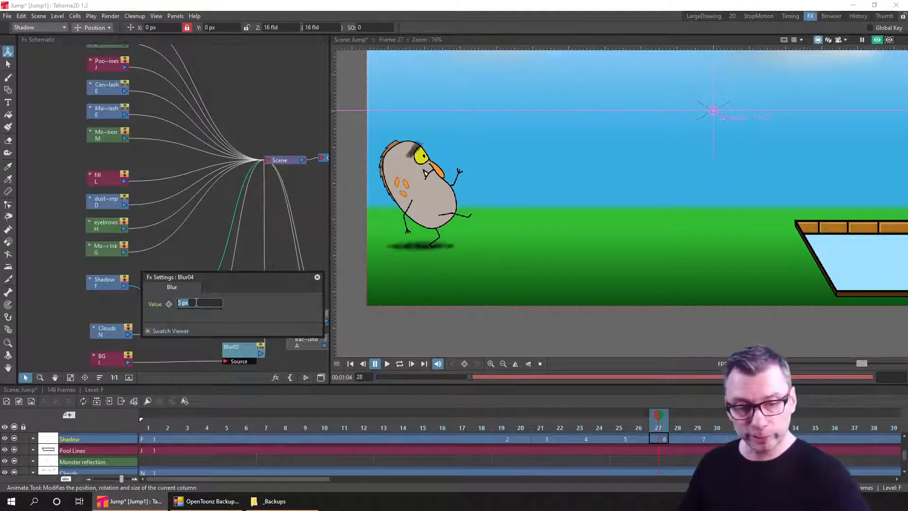
type("10")
key("Return")
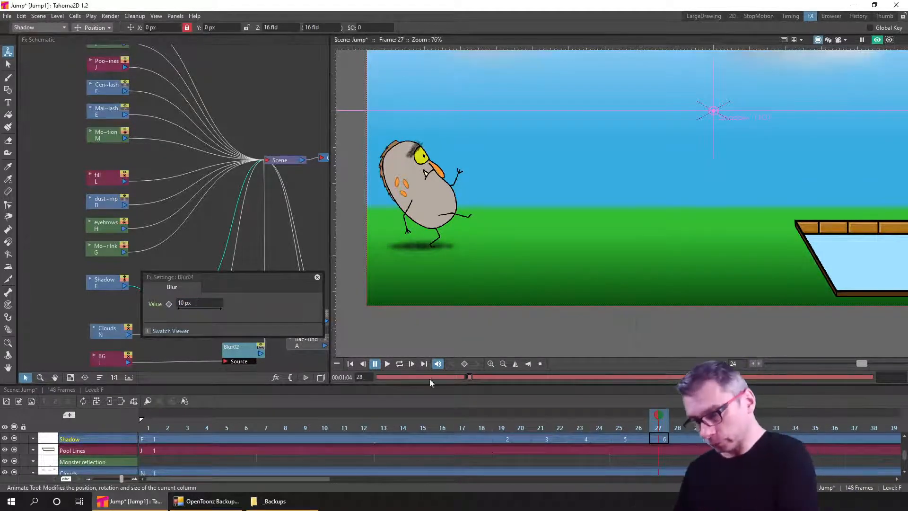
Check the shadow's blur at several frames between 22 and 47, and save the scene
left_click(422, 378)
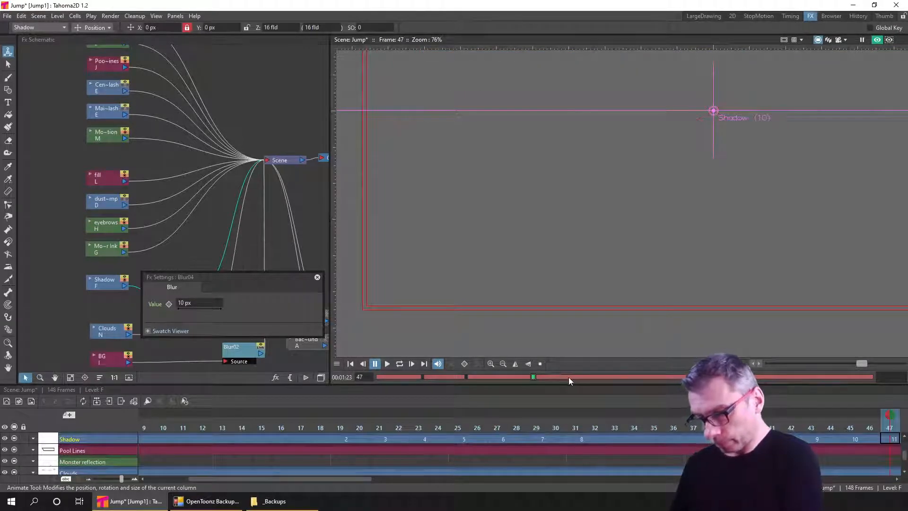
left_click(490, 377)
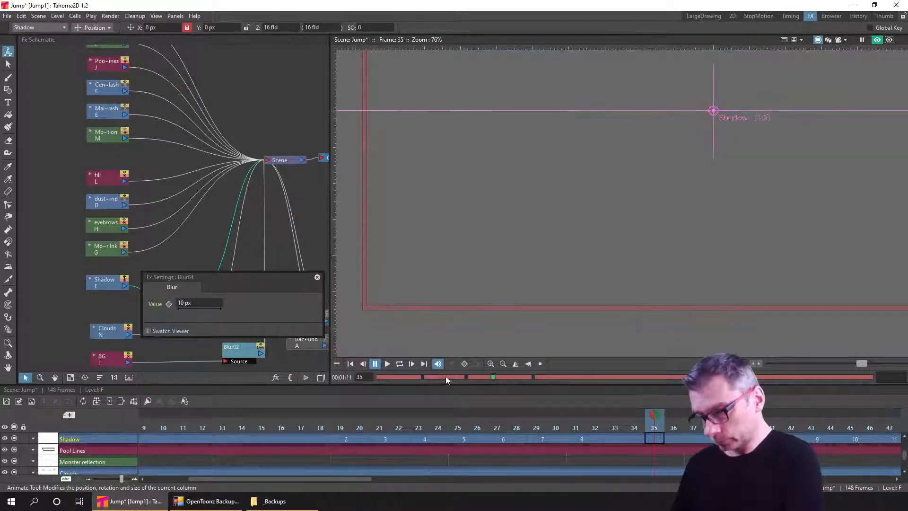
left_click(447, 376)
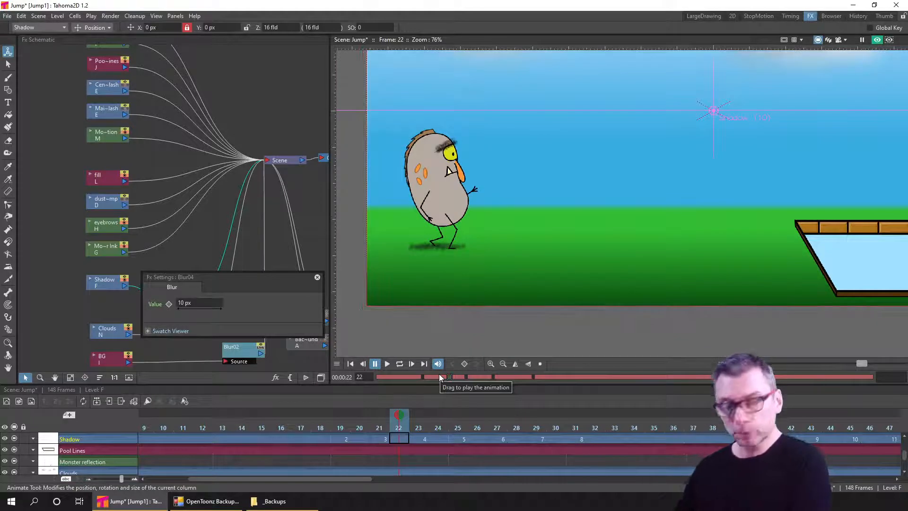
key("ctrl+s")
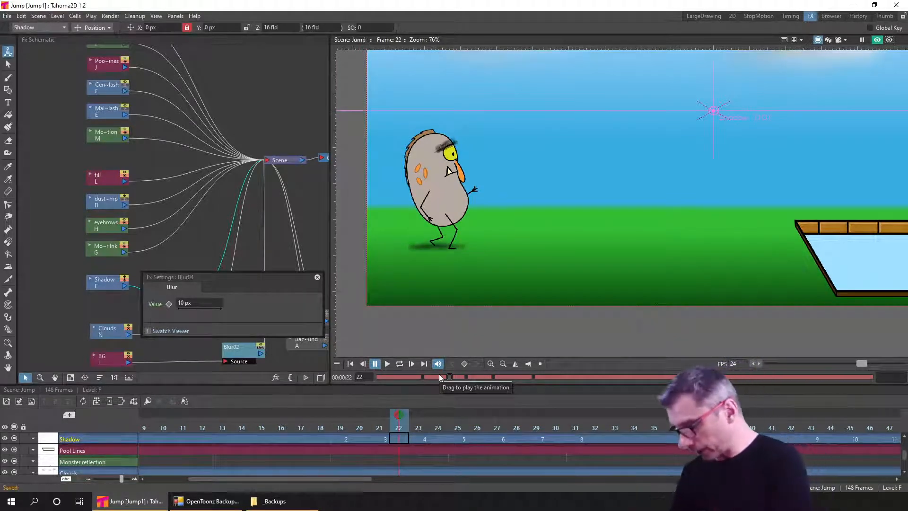
Lower the Shadow column's opacity to 88% and enable column color filter and transparency for rendering in the scene settings
left_click(32, 439)
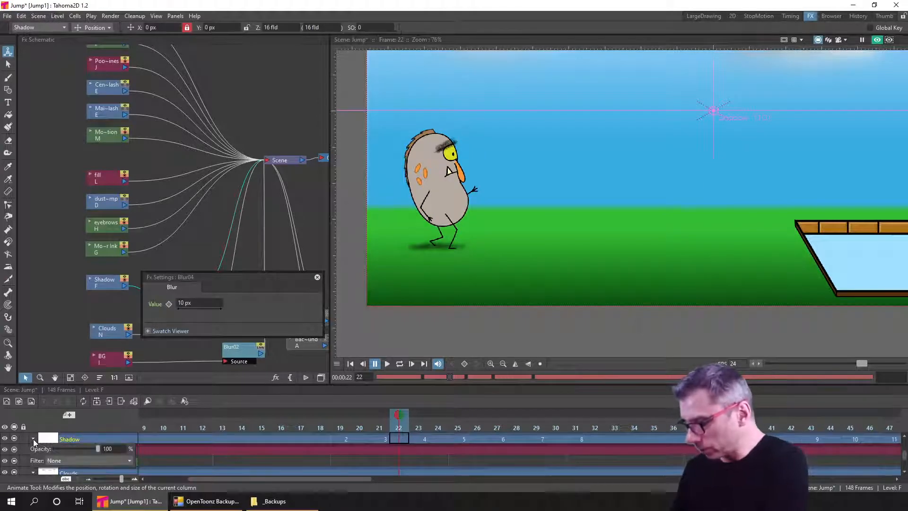
left_click_drag(98, 448, 92, 450)
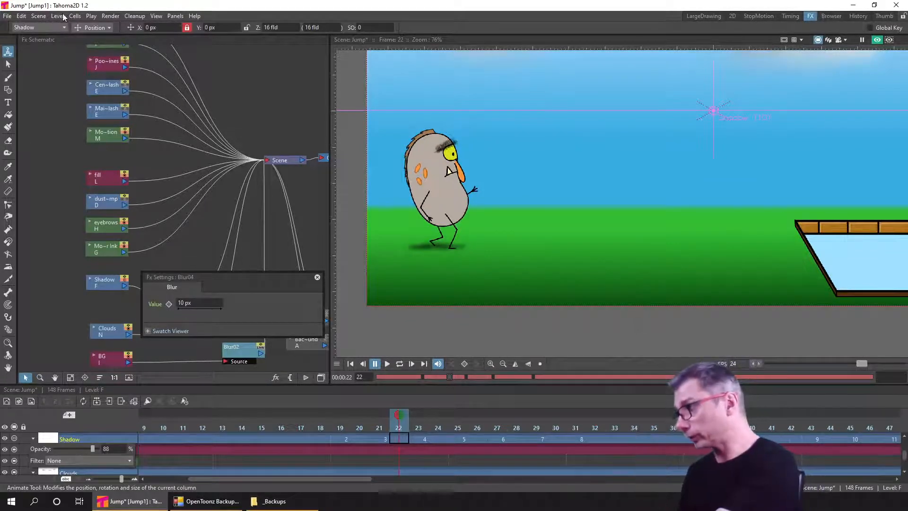
left_click(47, 17)
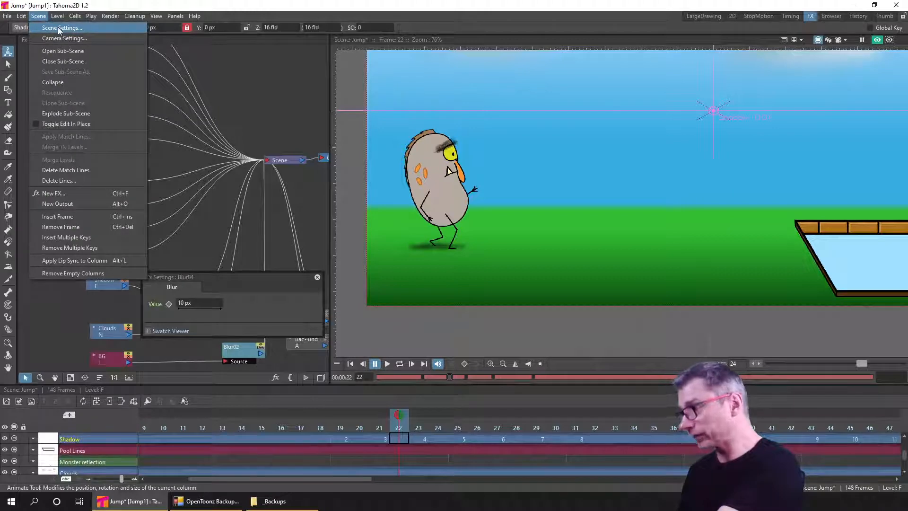
left_click(59, 30)
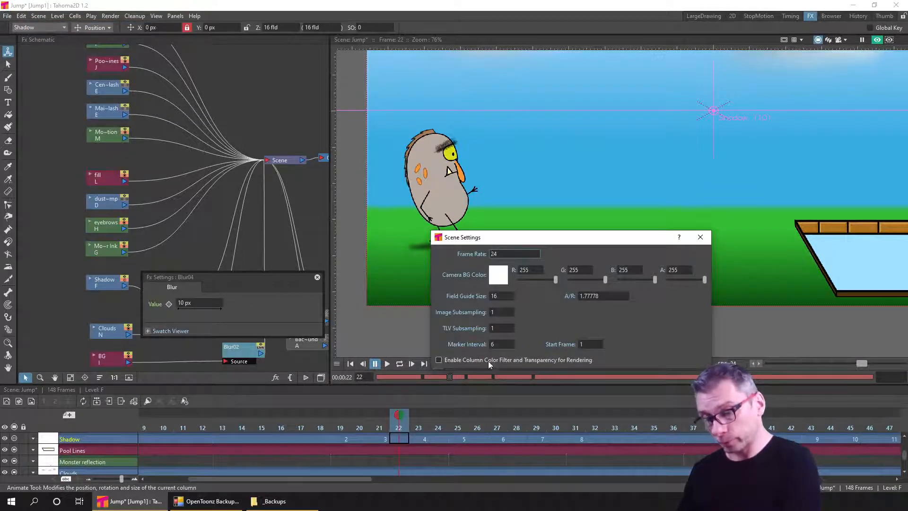
left_click(439, 361)
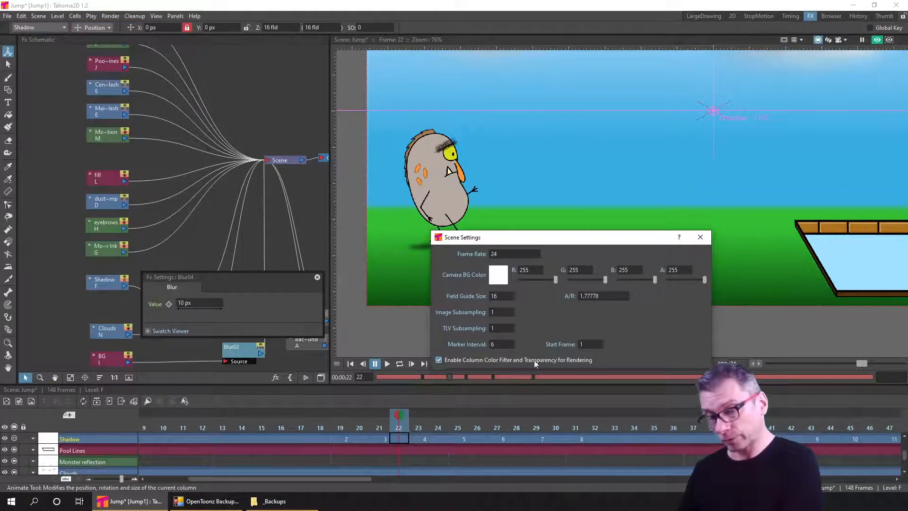
left_click(700, 237)
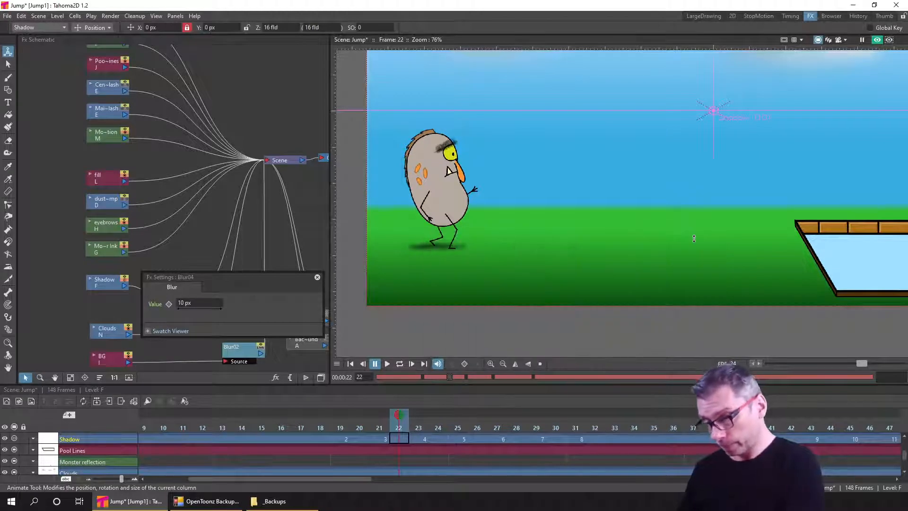
Set the Shadow column's opacity to 82%, close the blur settings, and save the scene
left_click(50, 440)
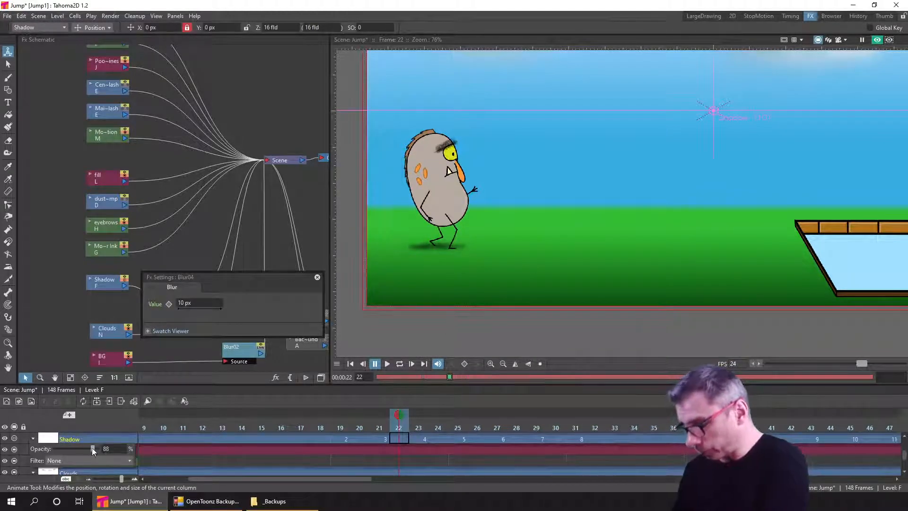
left_click_drag(92, 448, 73, 454)
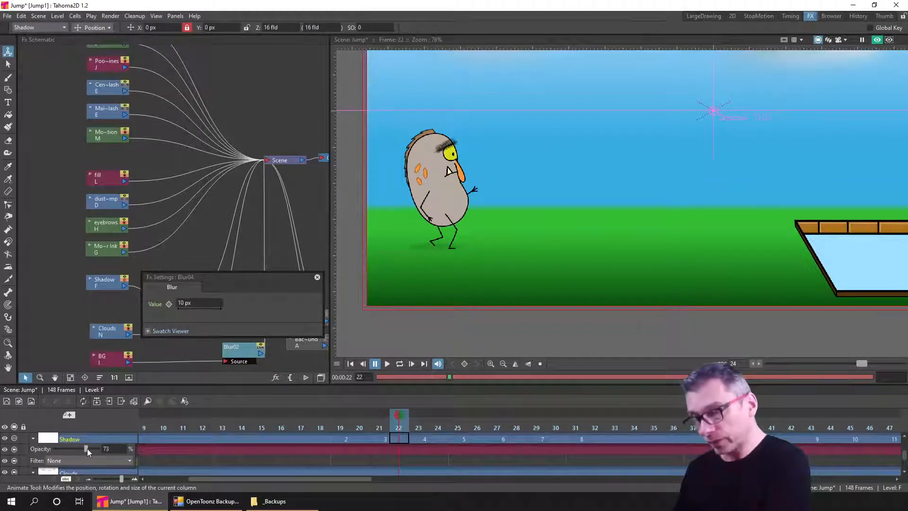
left_click_drag(88, 449, 89, 450)
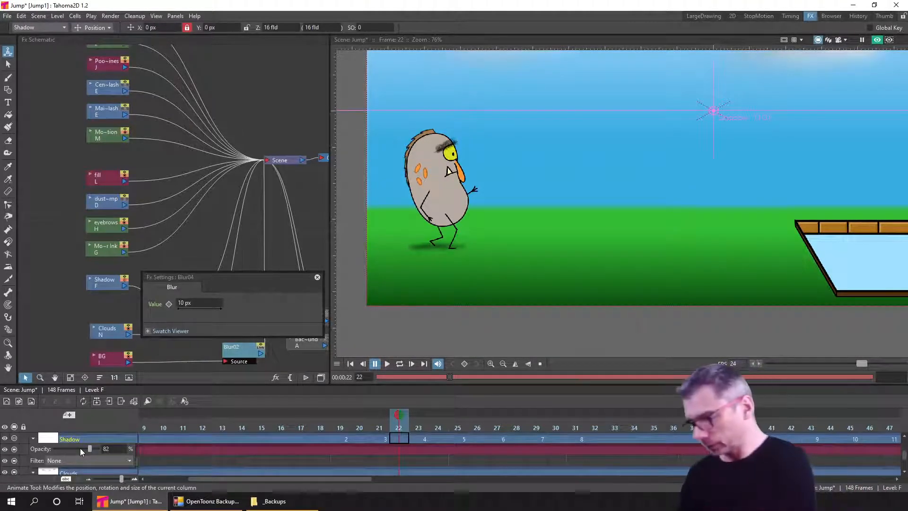
left_click(318, 277)
key("ctrl+s")
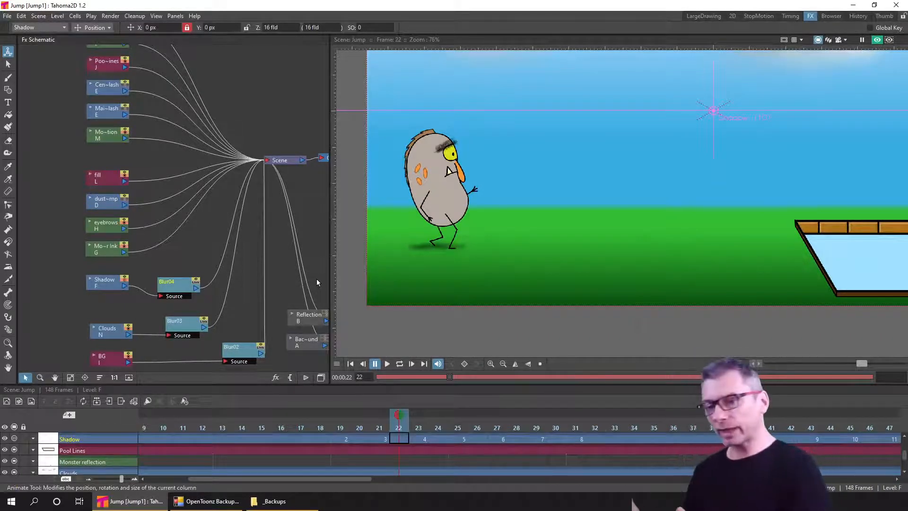
Turn off the viewer's preview mode and render a preview of the whole scene
left_click(877, 39)
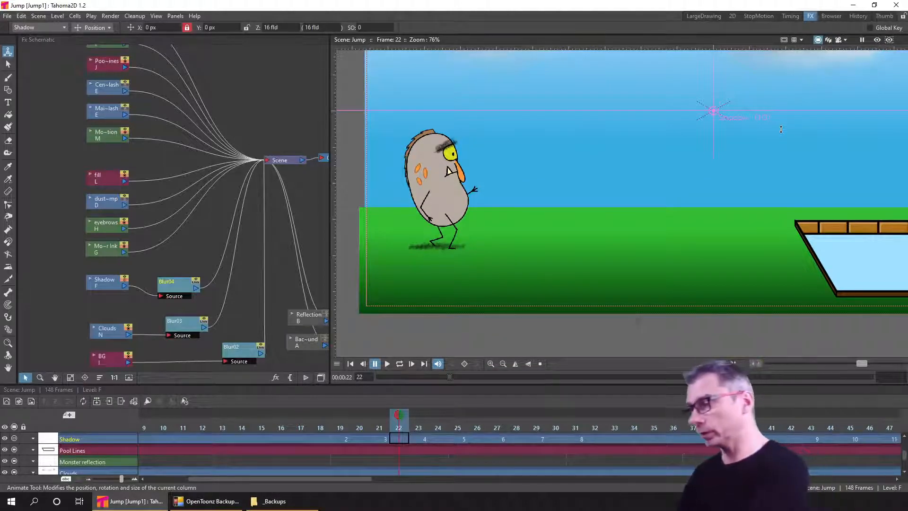
left_click(110, 15)
left_click(126, 41)
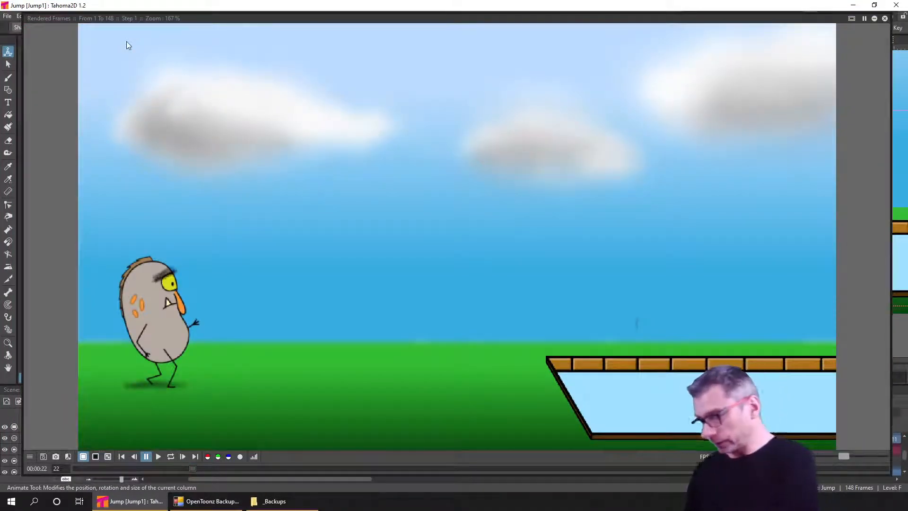
Play the rendered preview on a loop from the first frame at 100% zoom, and close it after checking the blurs
left_click(121, 457)
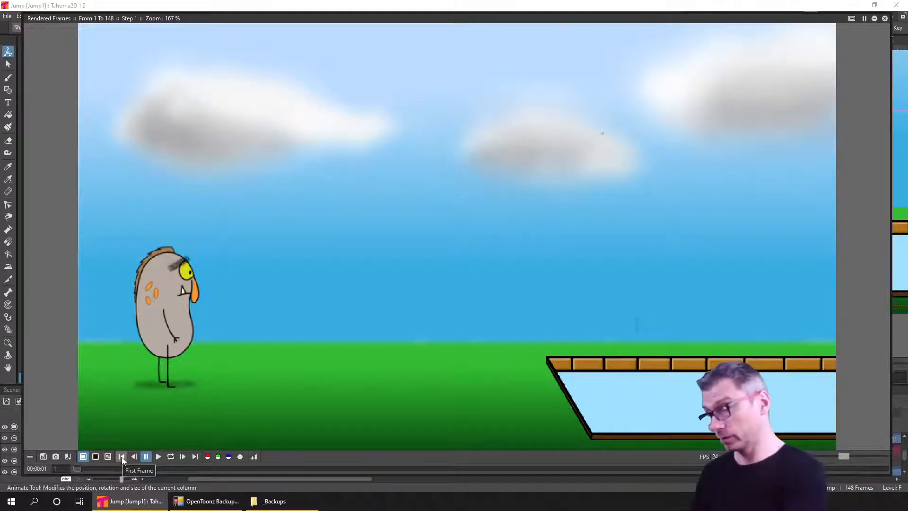
right_click(362, 154)
left_click(450, 226)
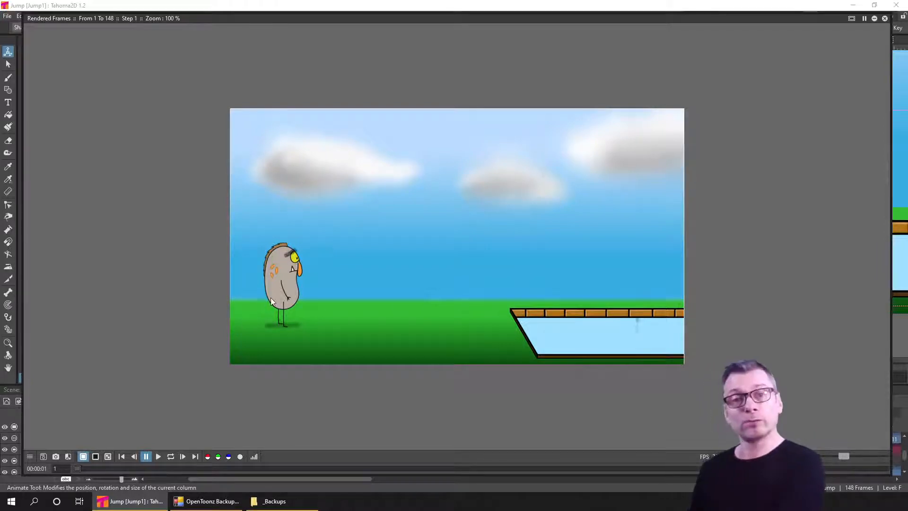
left_click(170, 457)
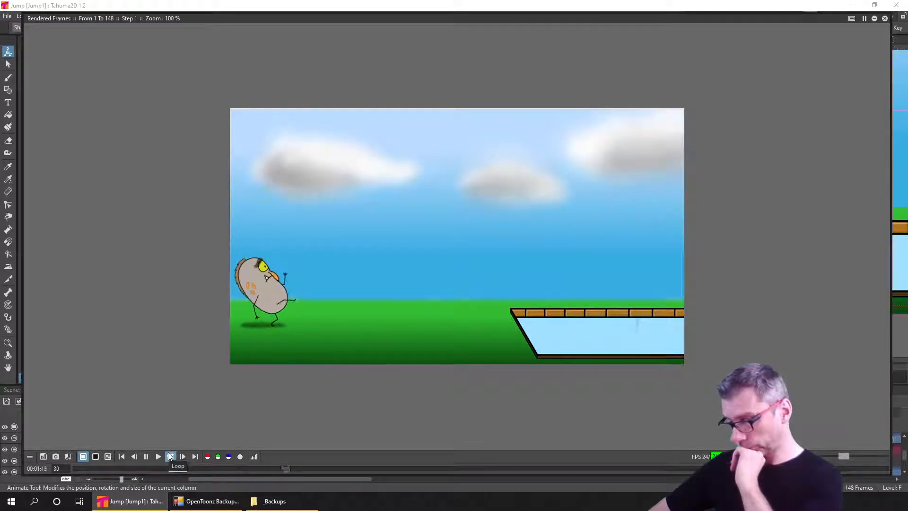
left_click(146, 456)
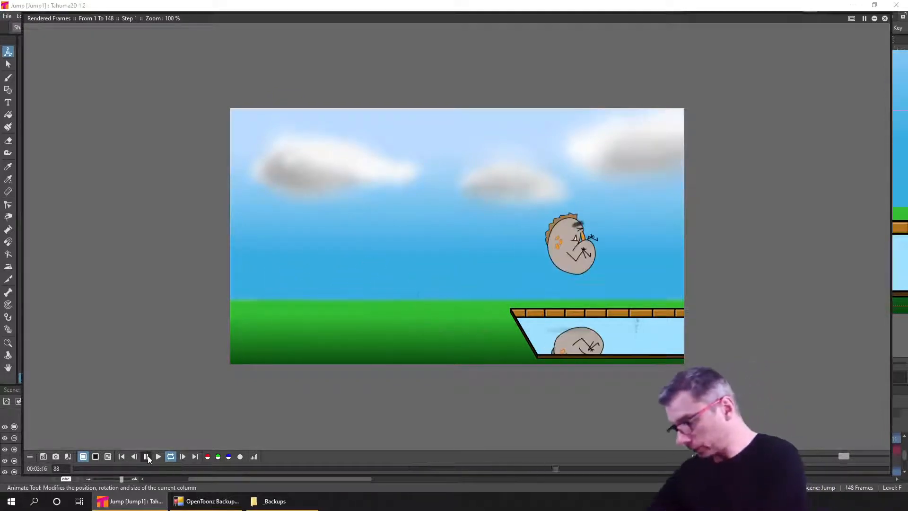
left_click(884, 19)
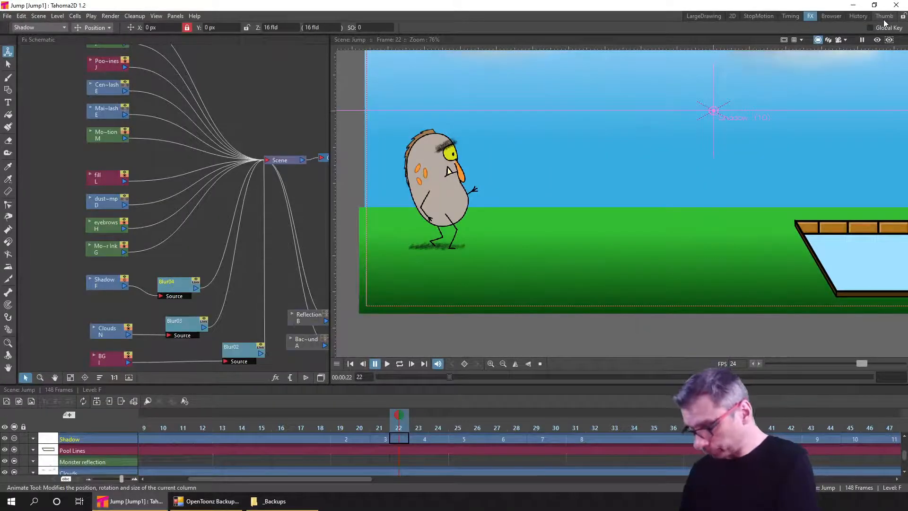
Lower the Shadow column's opacity to 71%, turn on the viewer's preview mode, and save the scene
left_click(32, 438)
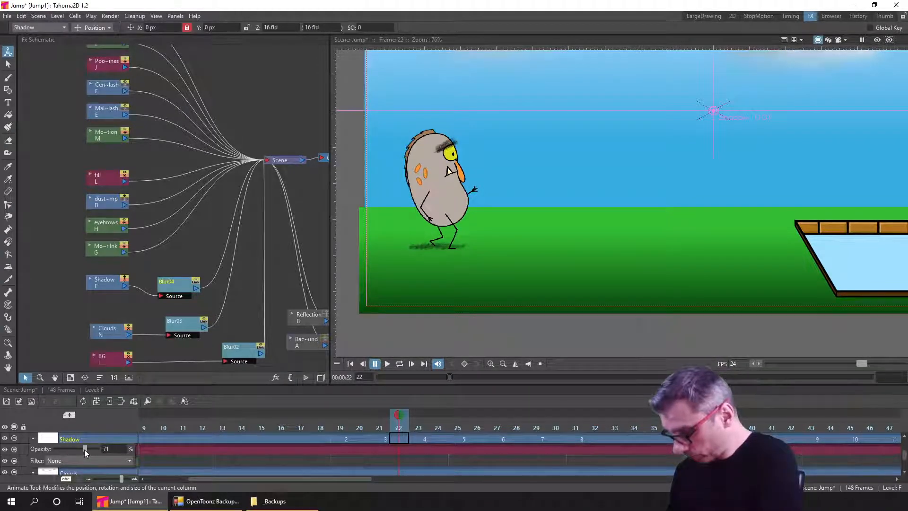
left_click(876, 42)
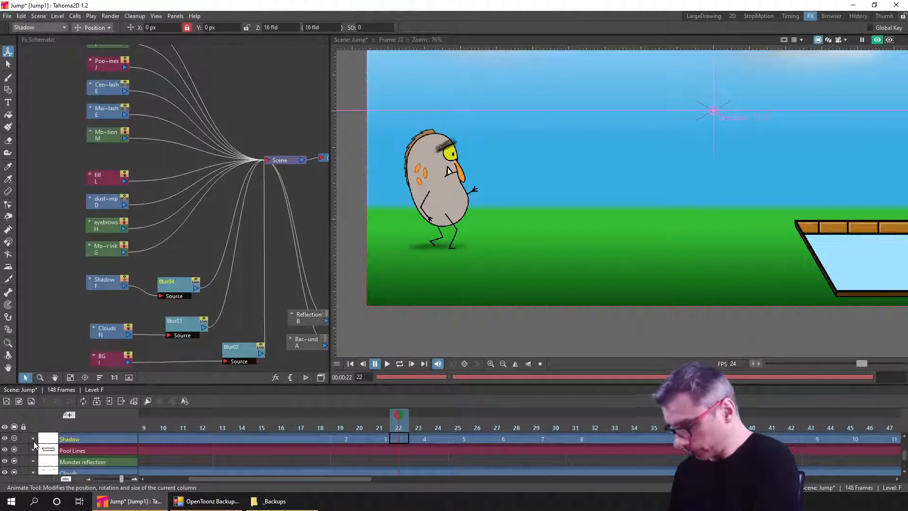
left_click(875, 5)
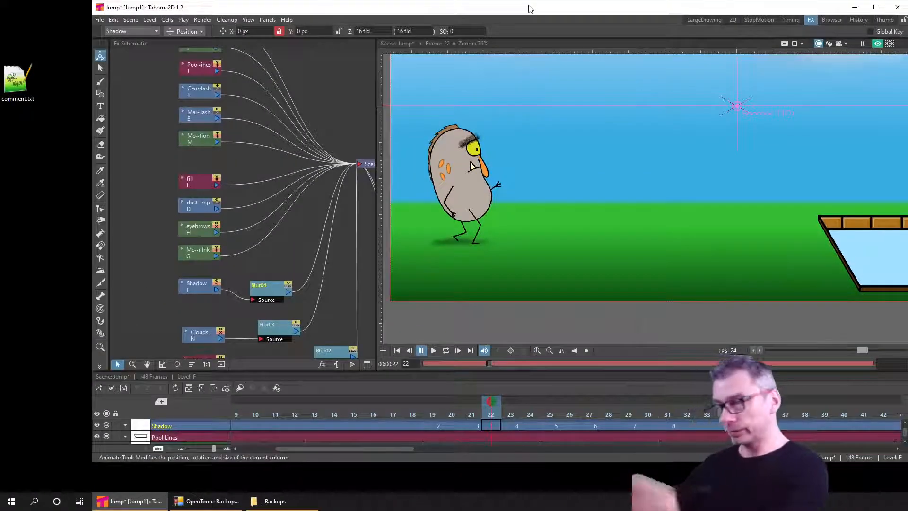
left_click(876, 7)
key("ctrl+s")
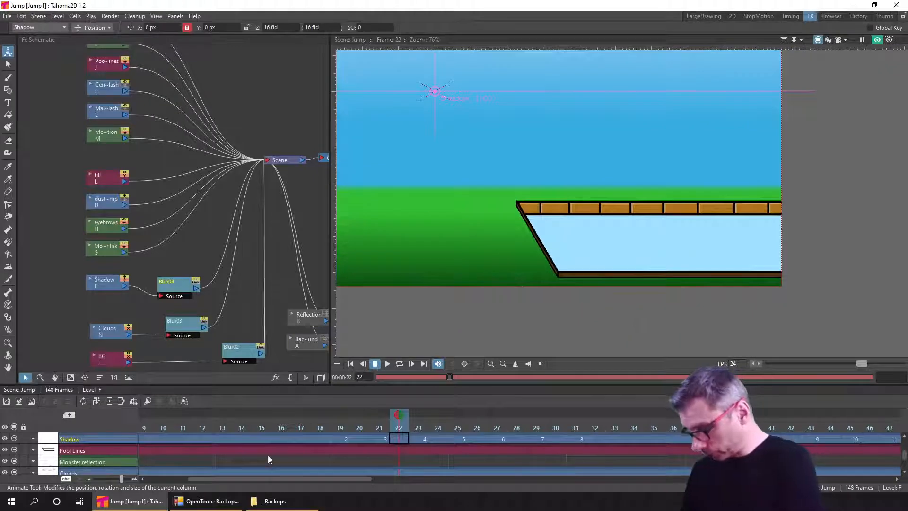
Go to frame 76 with the viewer's preview mode off and select the Monster reflection drawing there
mouse_move(448, 459)
left_mouse_down()
mouse_move(468, 430)
mouse_move(479, 481)
left_mouse_up()
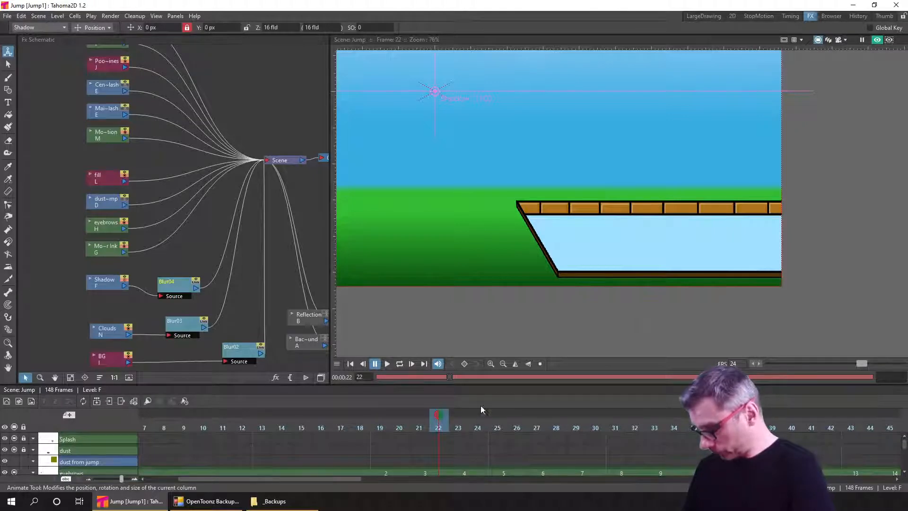
left_click_drag(411, 460, 424, 430)
scroll(427, 414, "down", 5)
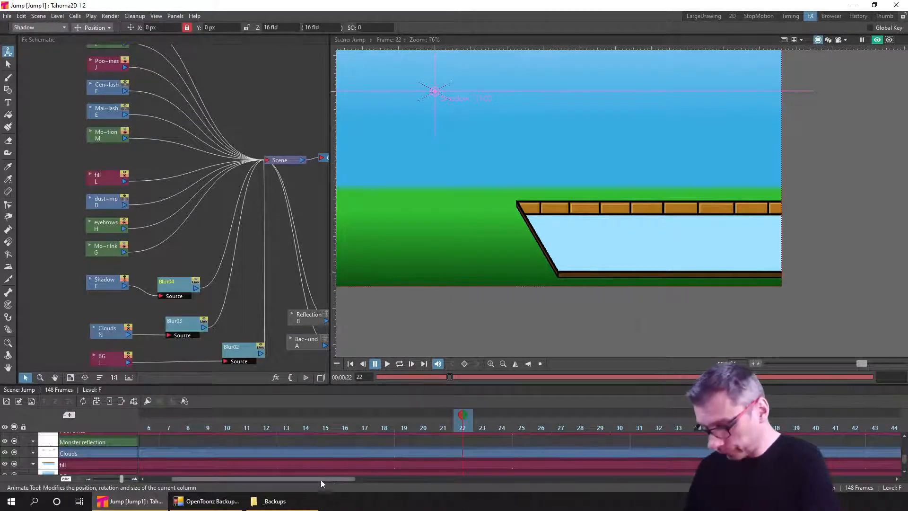
left_click_drag(321, 479, 640, 481)
left_click(305, 426)
left_click(308, 427)
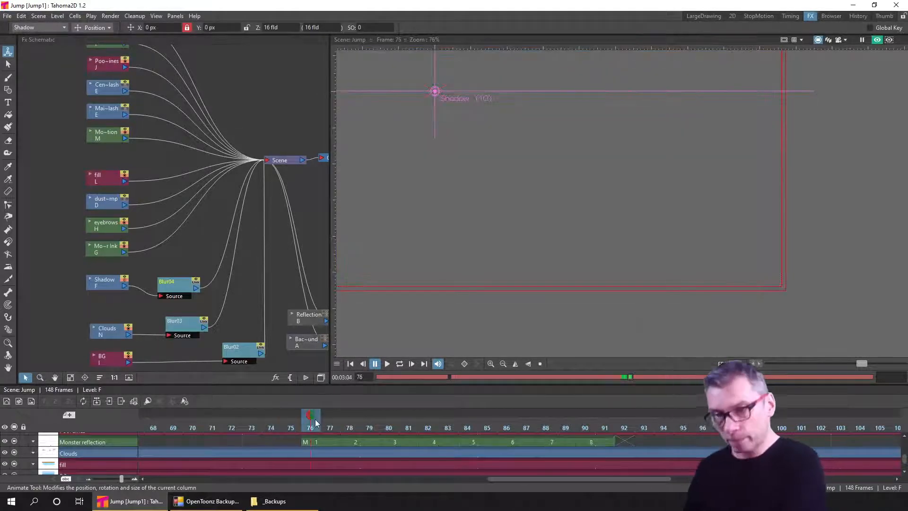
mouse_move(315, 428)
left_mouse_down()
mouse_move(390, 426)
mouse_move(400, 403)
mouse_move(398, 412)
mouse_move(639, 415)
mouse_move(313, 427)
left_mouse_up()
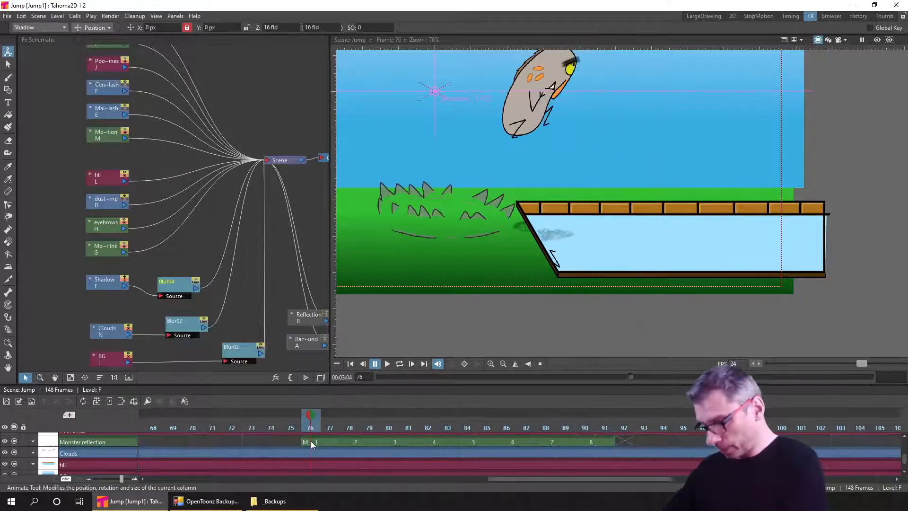
left_click(311, 440)
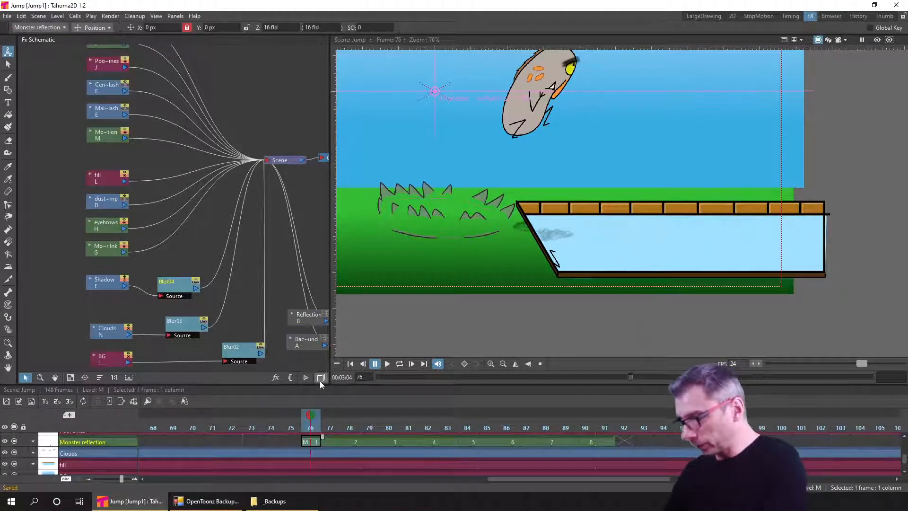
Move the Shadow node, its Blur04 node and the Monster Ink node slightly down in the Fx Schematic
left_click_drag(105, 283, 113, 290)
left_click_drag(208, 255, 115, 288)
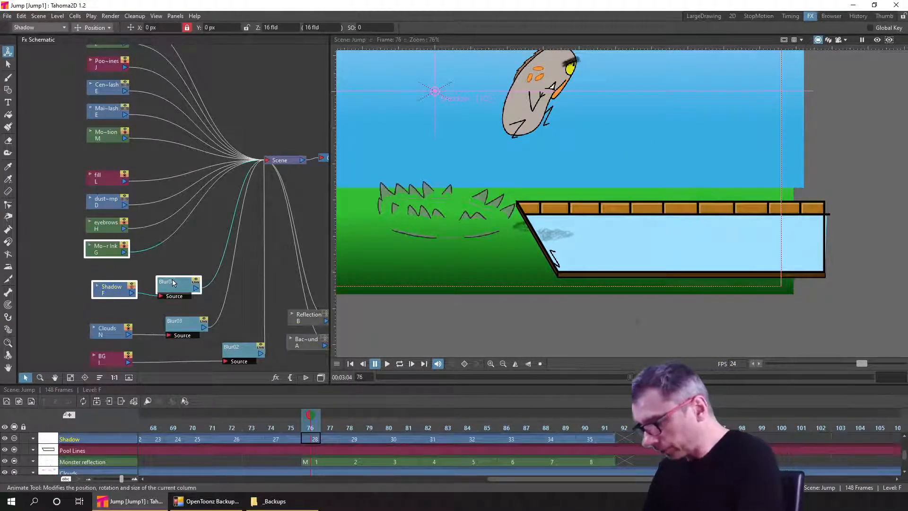
left_click_drag(171, 280, 174, 293)
left_click(109, 268)
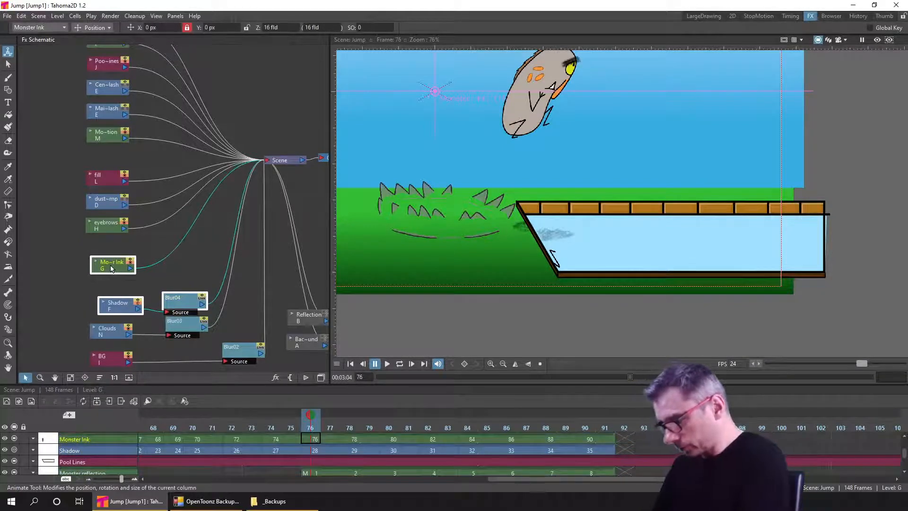
mouse_move(109, 268)
left_mouse_down()
mouse_move(102, 265)
mouse_move(115, 270)
left_mouse_up()
Toggle the Monster Ink node's visibility to identify it, and move the node up between Monster reflection and fill
left_click(105, 267)
double_click(105, 266)
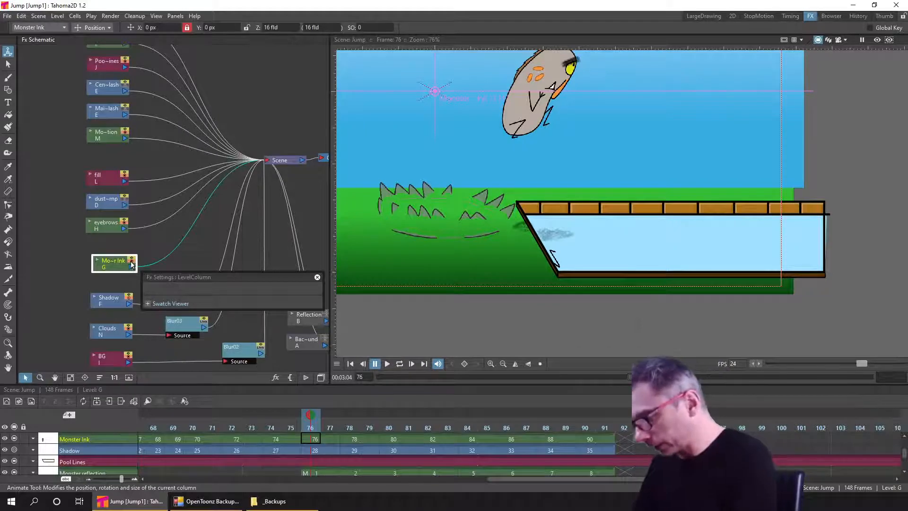
left_click(133, 263)
left_click(133, 262)
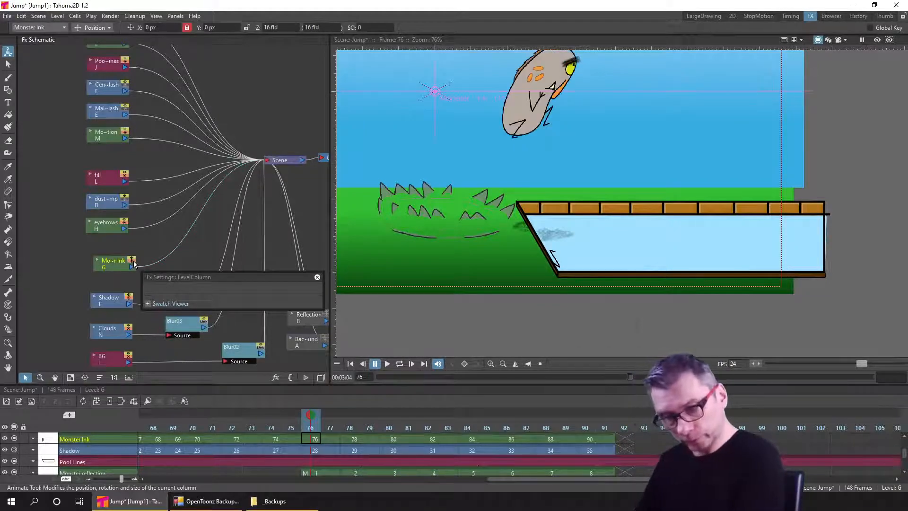
left_click(133, 262)
left_click(133, 263)
left_click(114, 267)
mouse_move(114, 267)
left_mouse_down()
mouse_move(74, 183)
mouse_move(108, 159)
left_mouse_up()
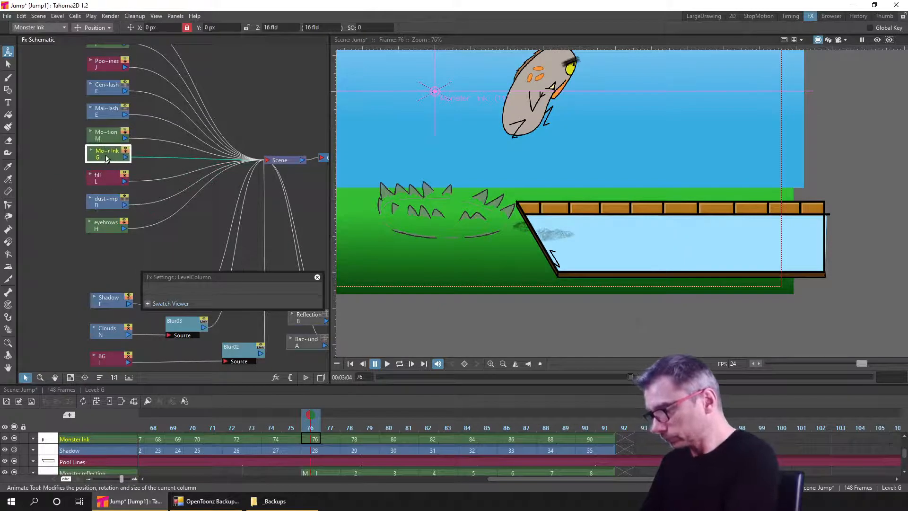
Move the Monster reflection node down below the eyebrows node, save the scene, and close the effect settings
scroll(112, 464, "down", 1)
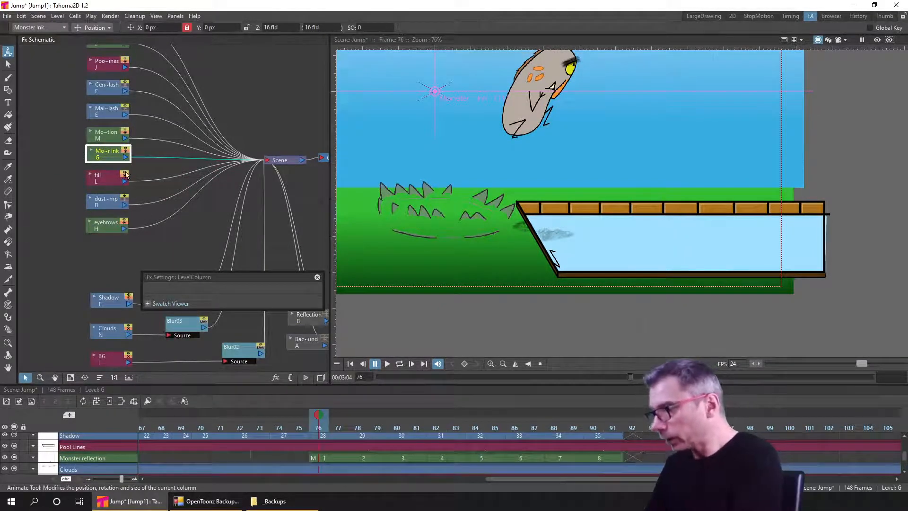
left_click_drag(109, 137, 114, 260)
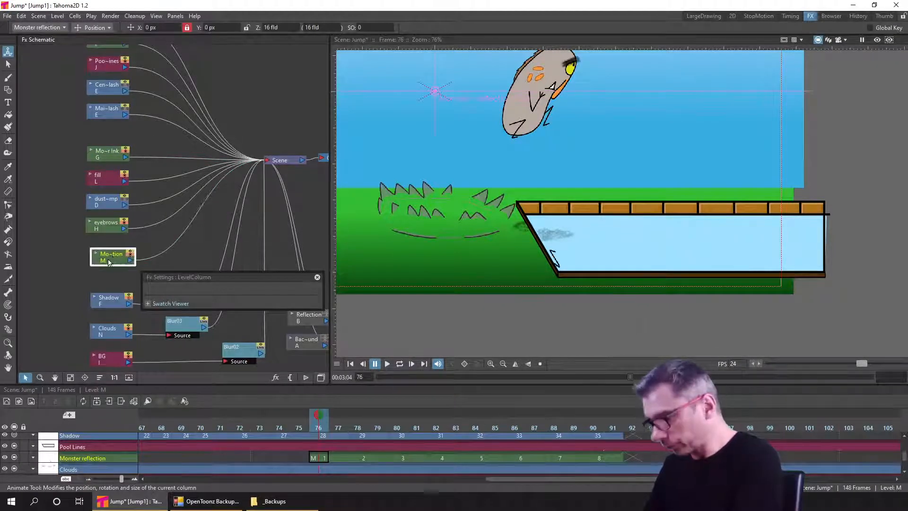
left_click_drag(107, 262, 105, 264)
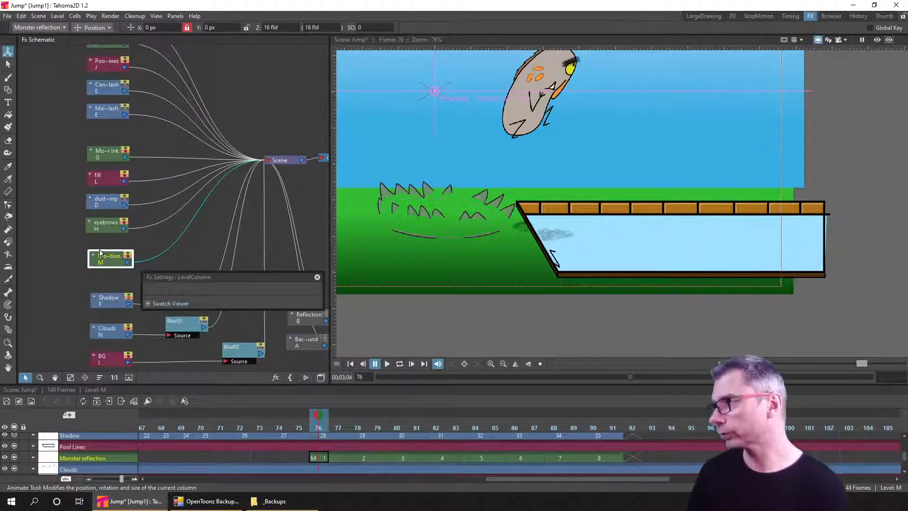
key("ctrl+s")
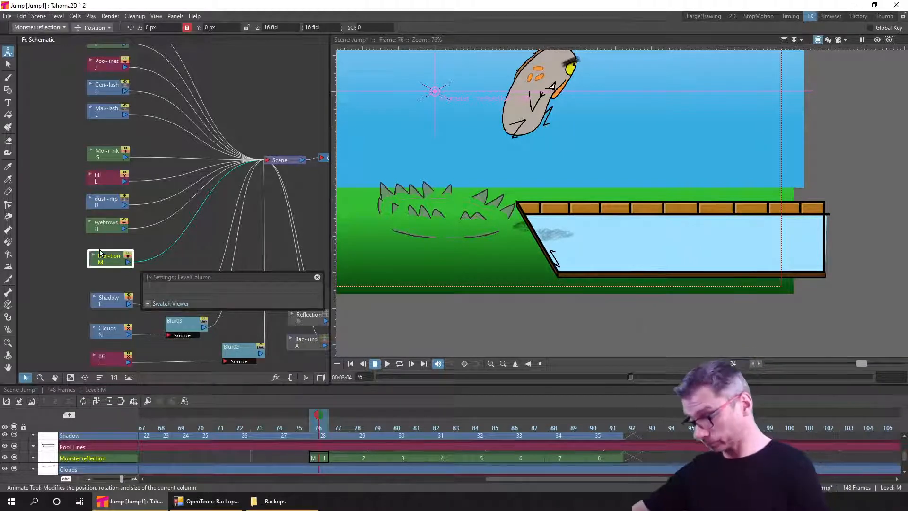
left_click(317, 277)
Insert a Blur effect after the Monster reflection node
left_click_drag(114, 261, 111, 264)
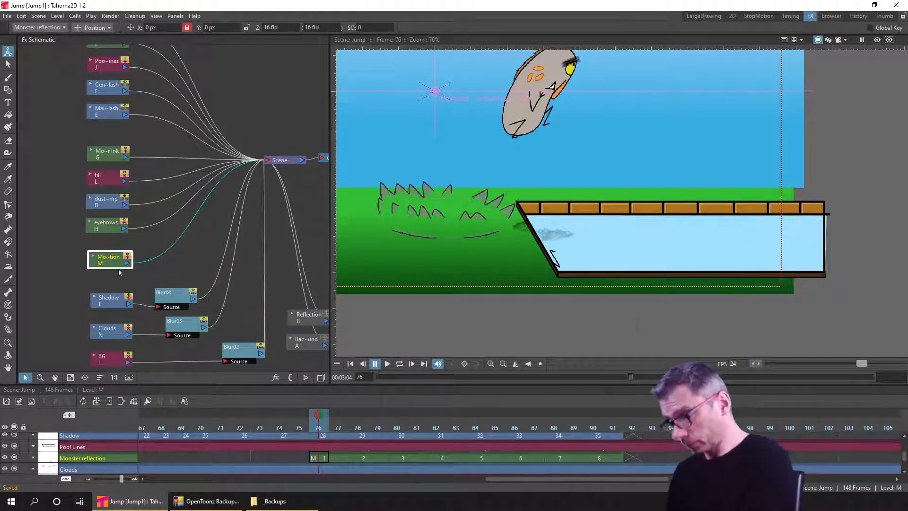
right_click(112, 264)
mouse_move(189, 268)
mouse_move(232, 279)
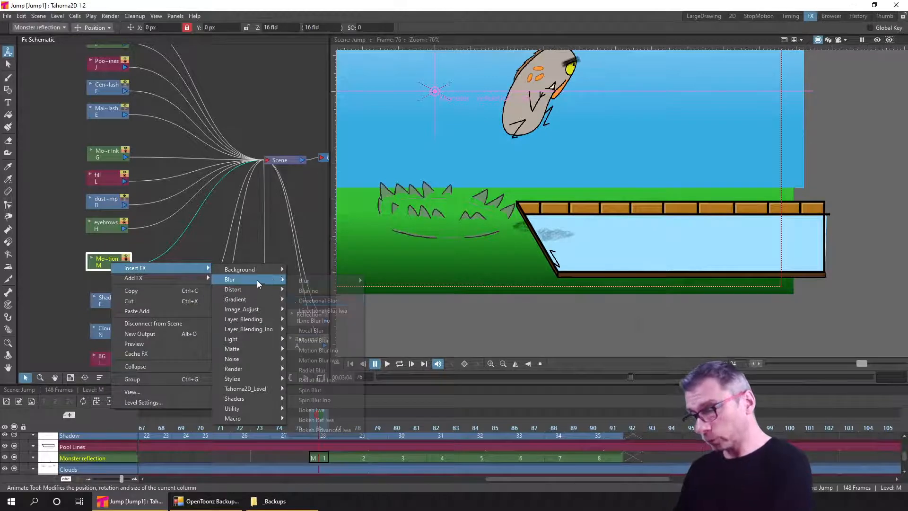
mouse_move(309, 282)
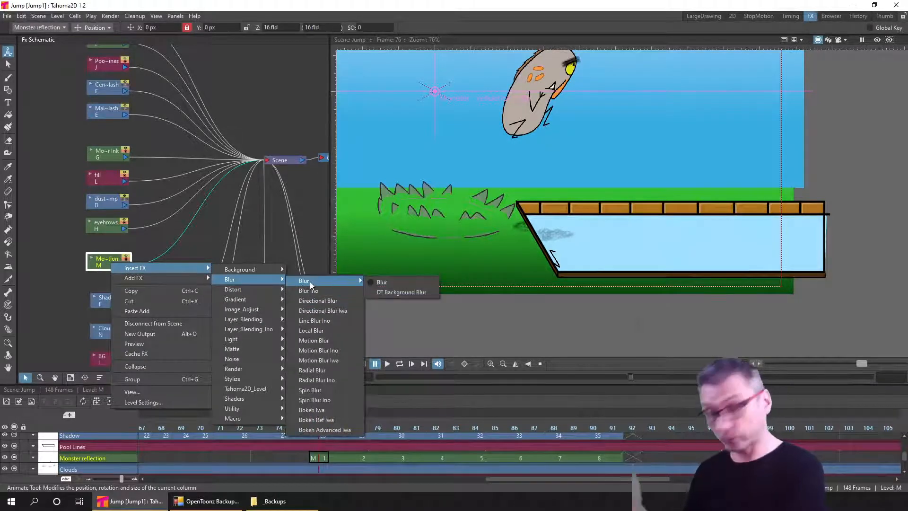
left_click(386, 283)
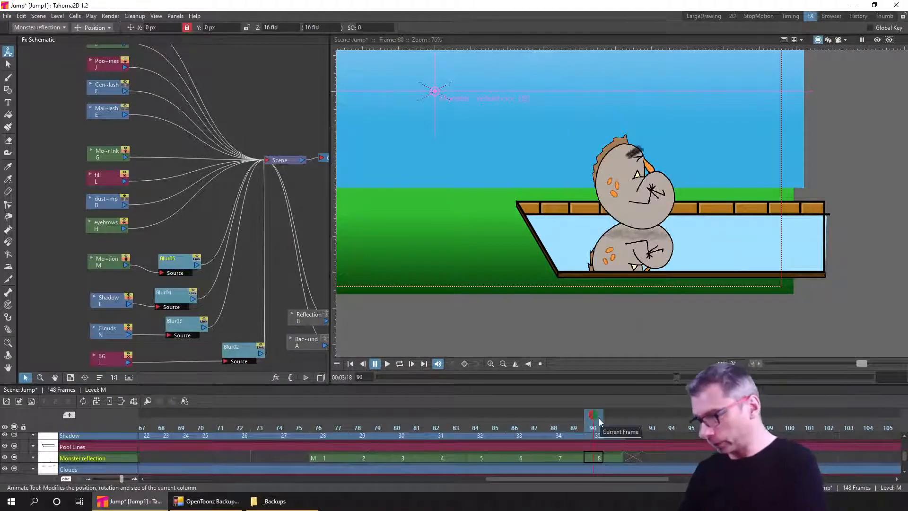
Turn on the viewer's preview at frame 90 and try blur values of 5 px and 10 px on the Monster reflection
left_click(876, 40)
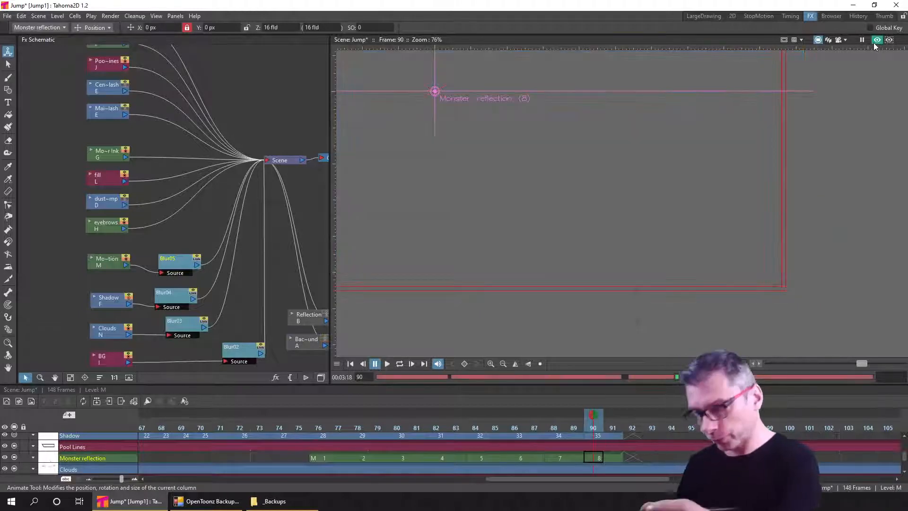
double_click(169, 267)
left_click(208, 305)
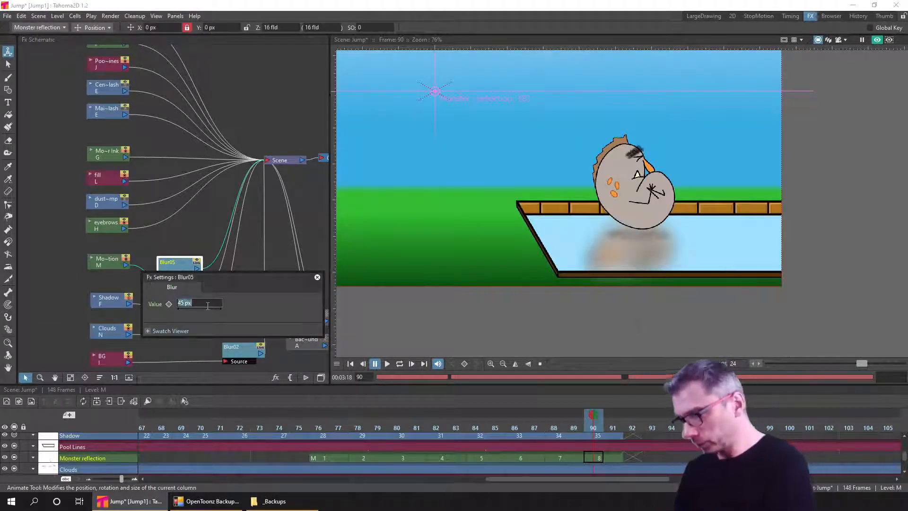
key("Return")
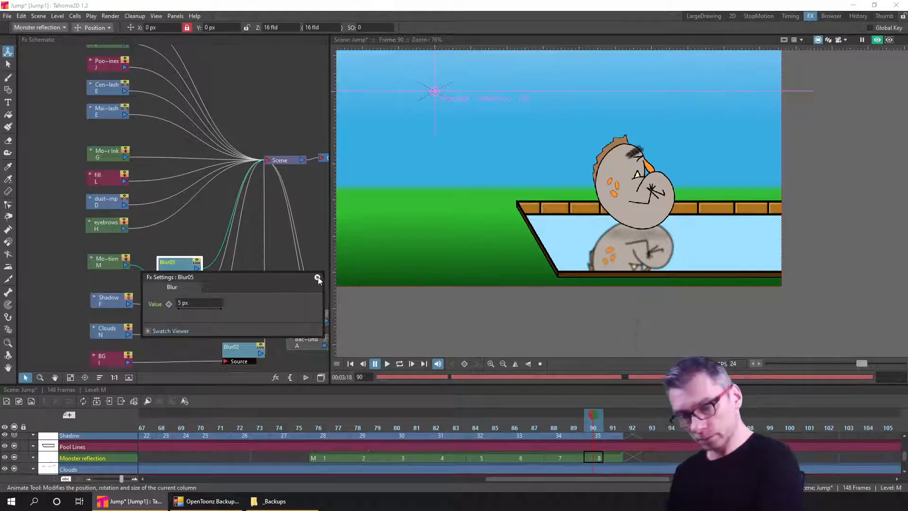
left_click(214, 302)
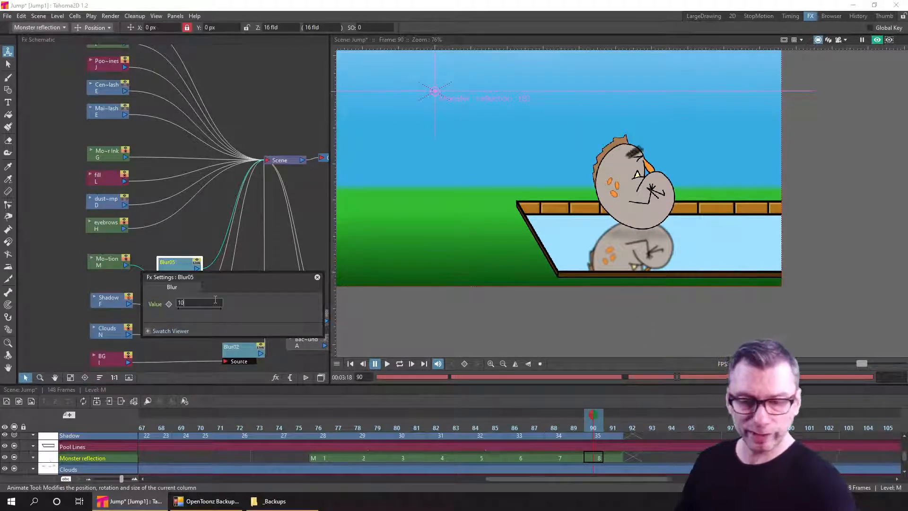
key("Return")
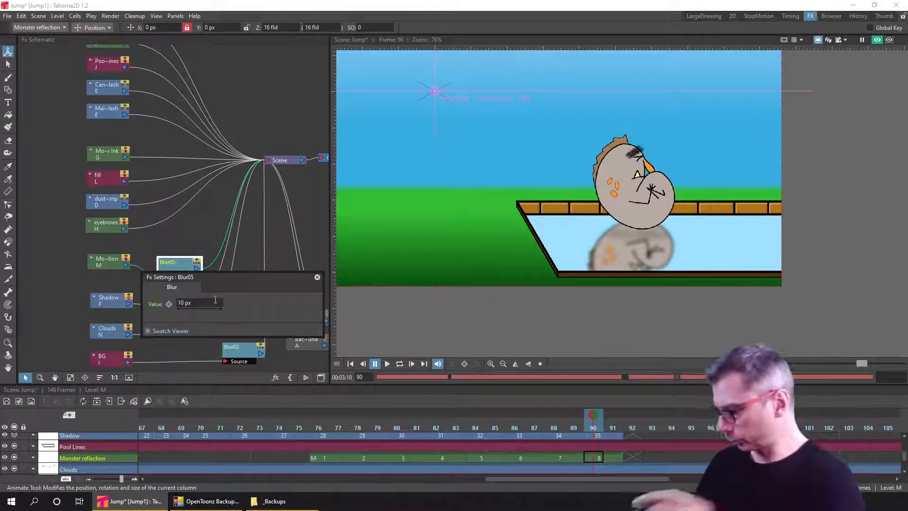
Set the Monster reflection's blur value to 7 px and save the scene
left_click_drag(196, 308, 138, 332)
key("Delete")
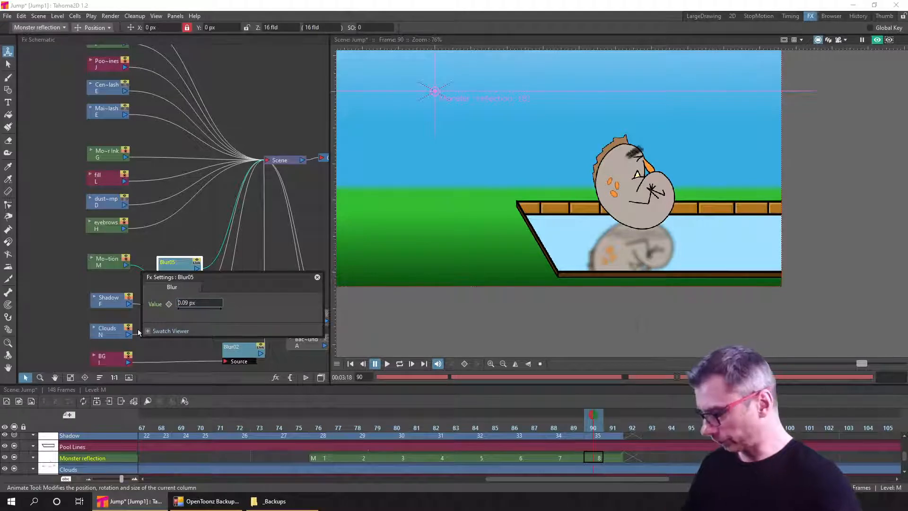
type("7")
key("Return")
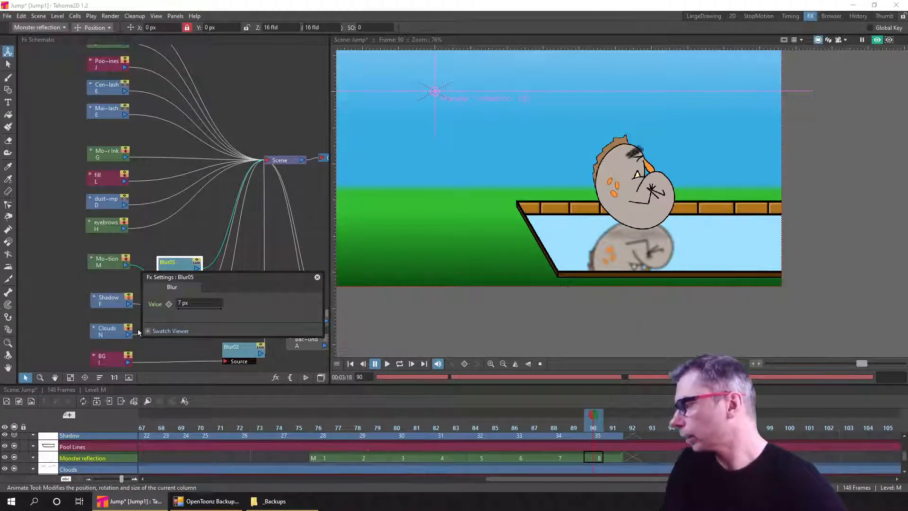
key("ctrl+s")
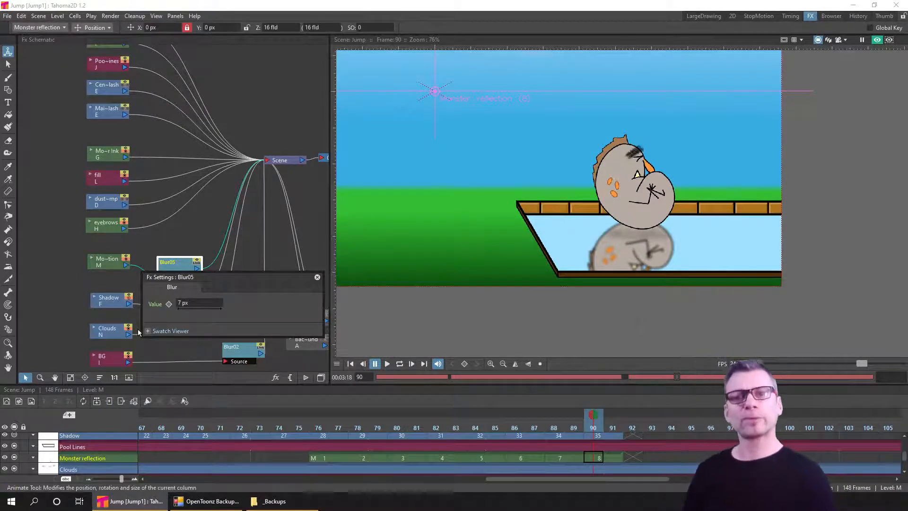
Move the effect settings window aside and spread the Monster reflection and Blur05 nodes apart to make room between them
left_click_drag(310, 276, 317, 85)
left_click_drag(175, 269, 164, 260)
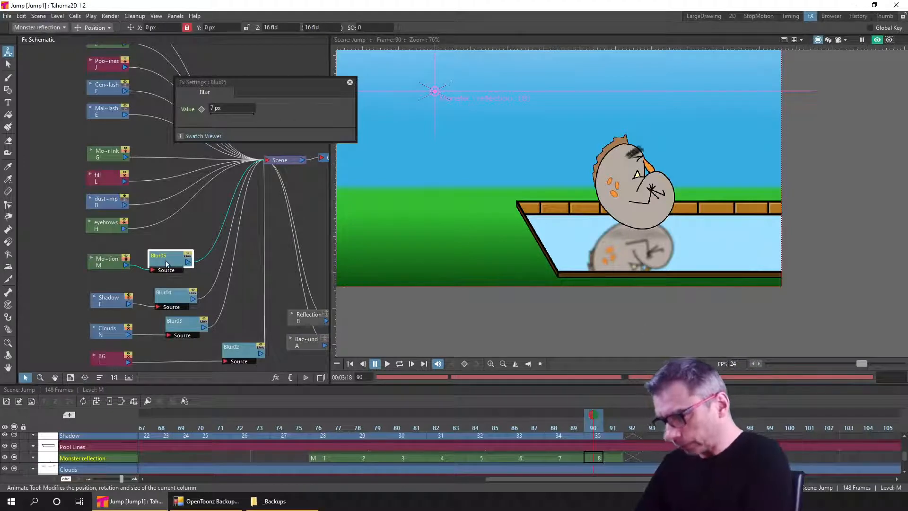
left_click_drag(166, 264, 250, 261)
left_click(105, 265)
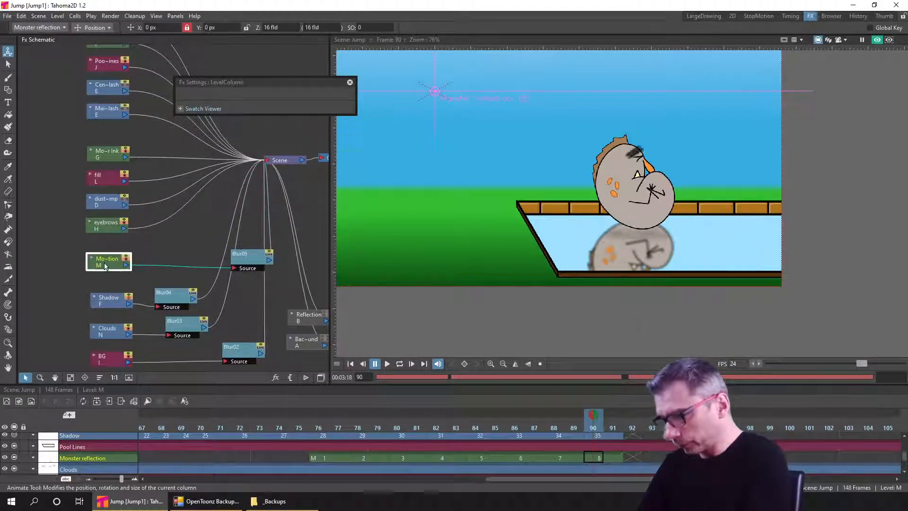
left_click_drag(105, 265, 96, 264)
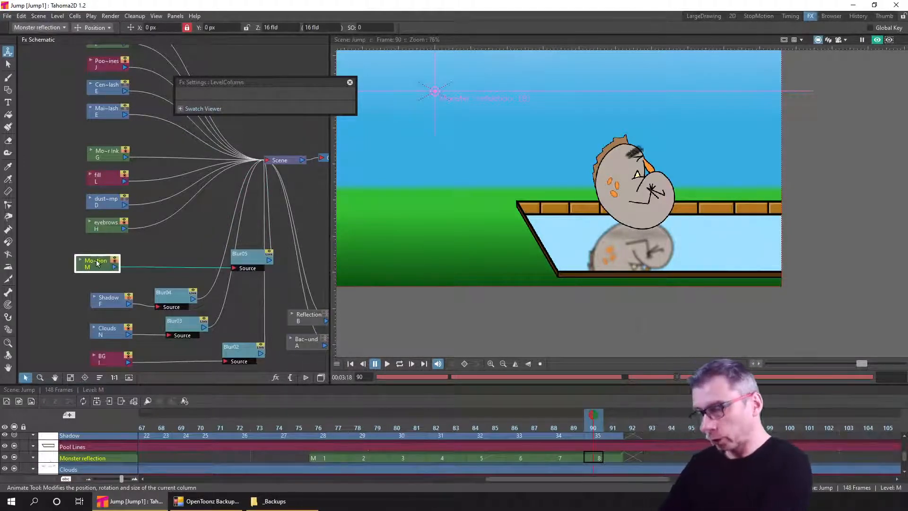
Try to insert an Adjust Exposure Iwa image adjustment effect between the Monster reflection node and its blur
right_click(91, 264)
mouse_move(152, 269)
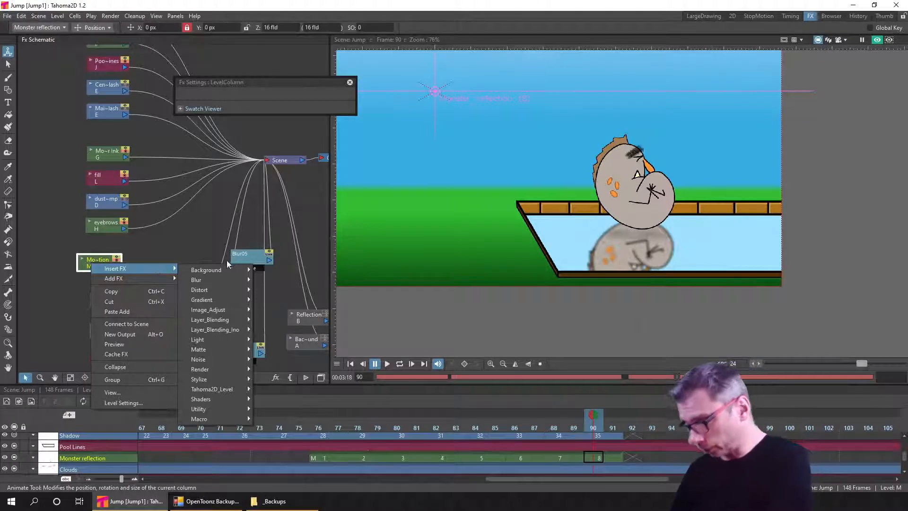
mouse_move(233, 310)
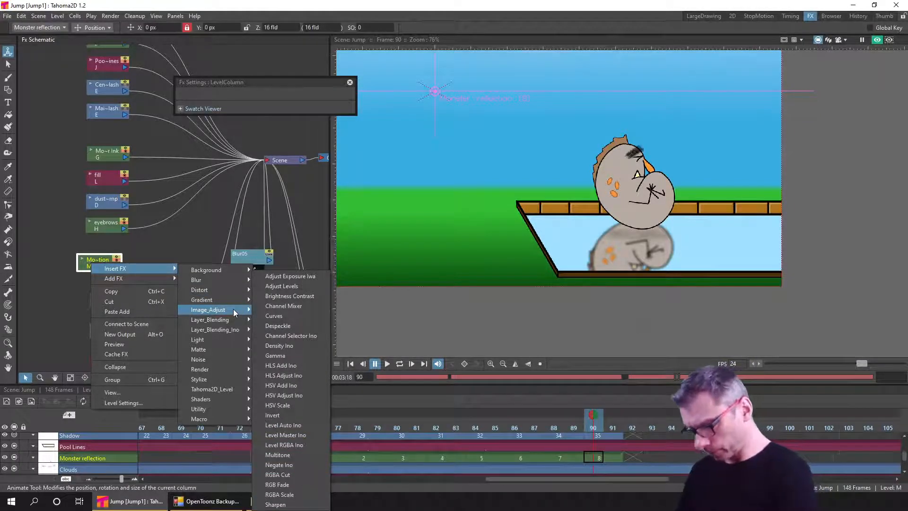
left_click(311, 277)
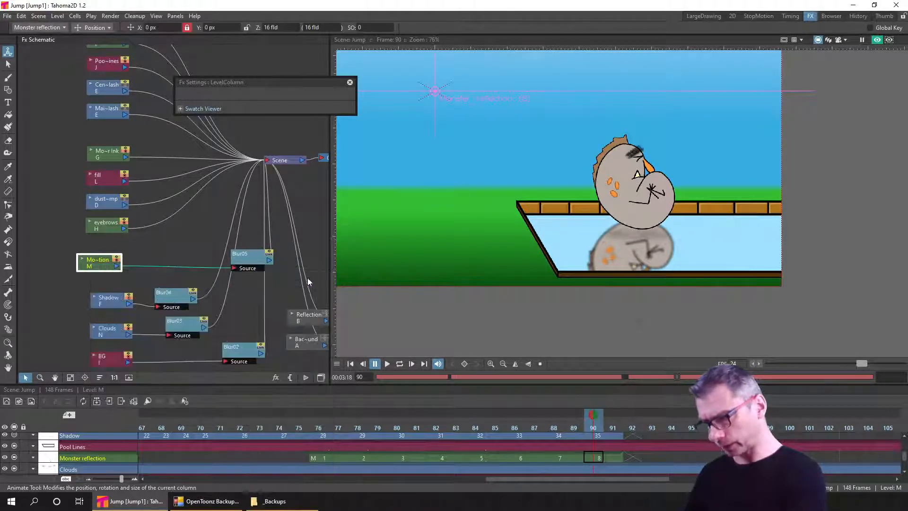
Try changing the Scale of the Adjust Exposure Iwa effect on the monster reflection, and close its settings
left_click_drag(270, 81, 378, 245)
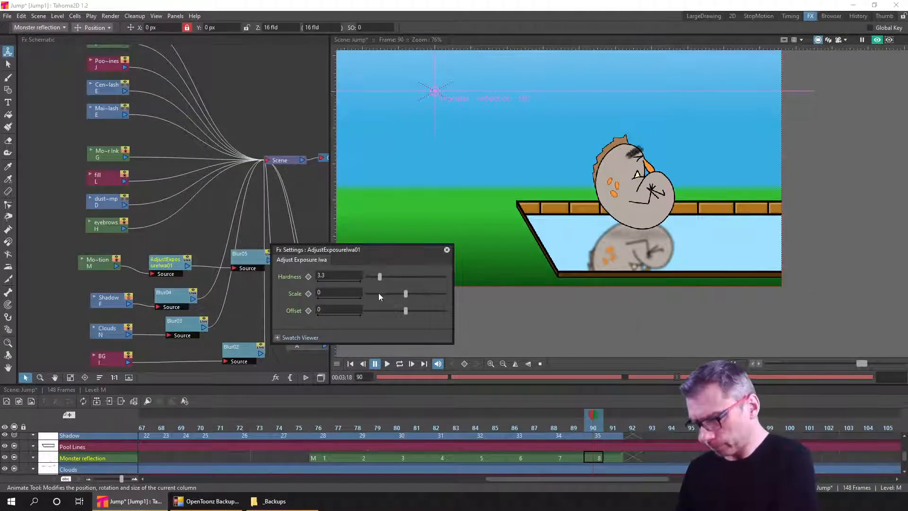
left_click_drag(407, 292, 413, 294)
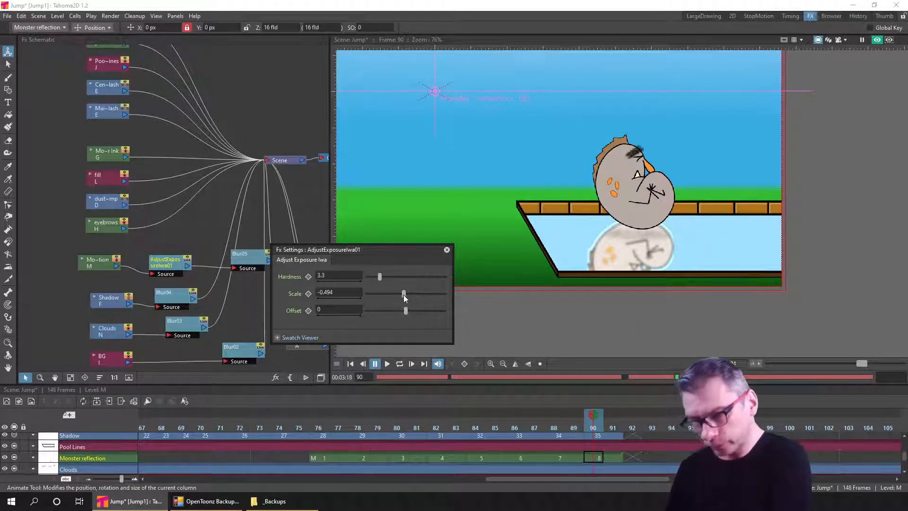
left_click(446, 249)
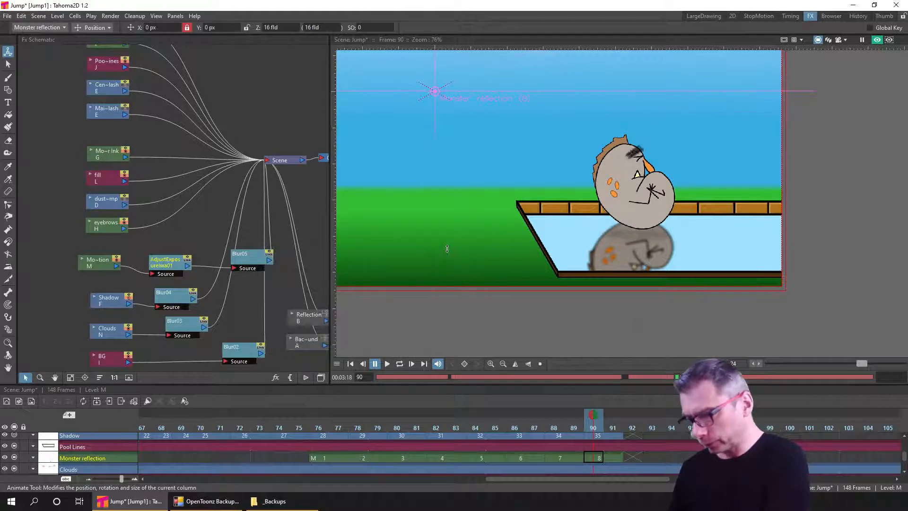
Replace the Adjust Exposure Iwa effect on the monster reflection with an Adjust Levels effect
left_click(171, 268)
right_click(173, 269)
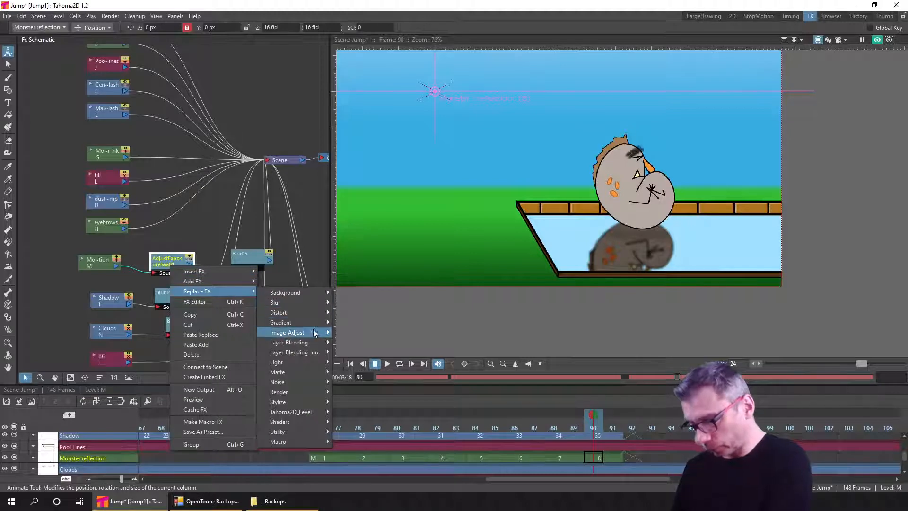
mouse_move(293, 332)
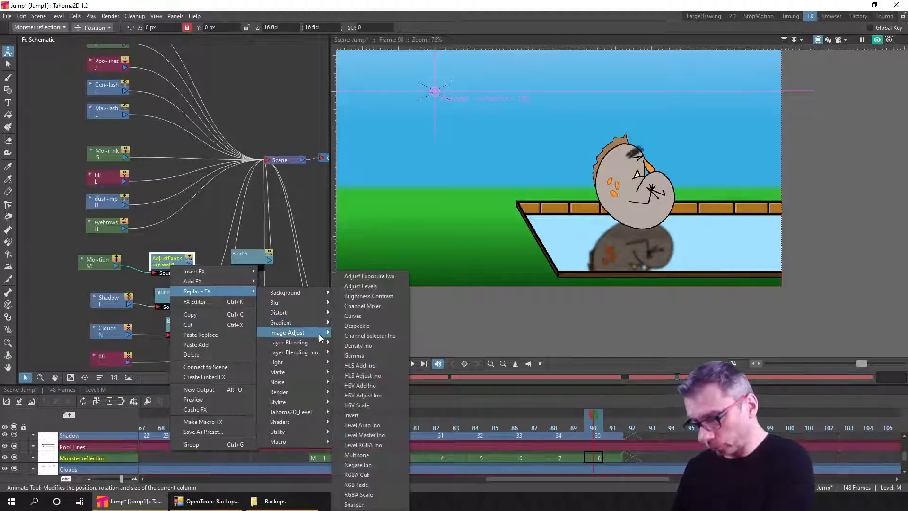
left_click(386, 286)
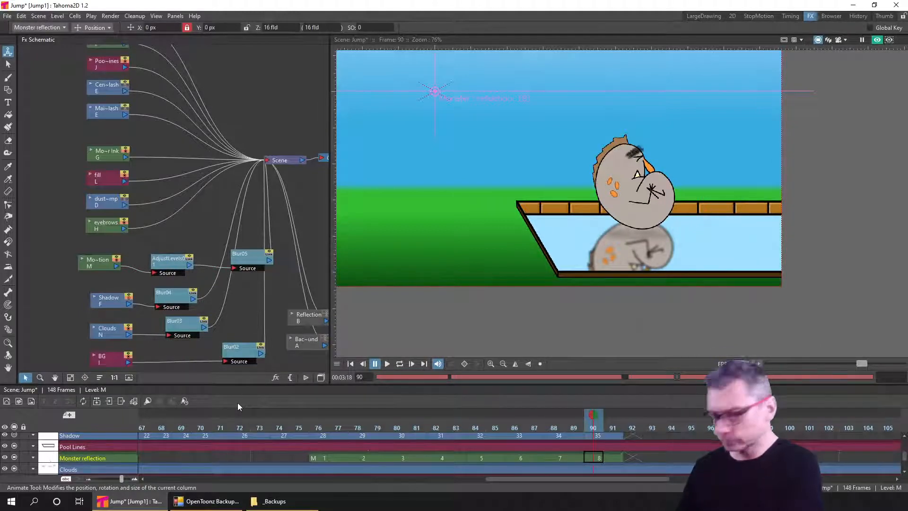
In the Adjust Levels settings, lower the Alpha Output maximum to about 165.6 and the RGB Output maximum to about 198.7
double_click(163, 264)
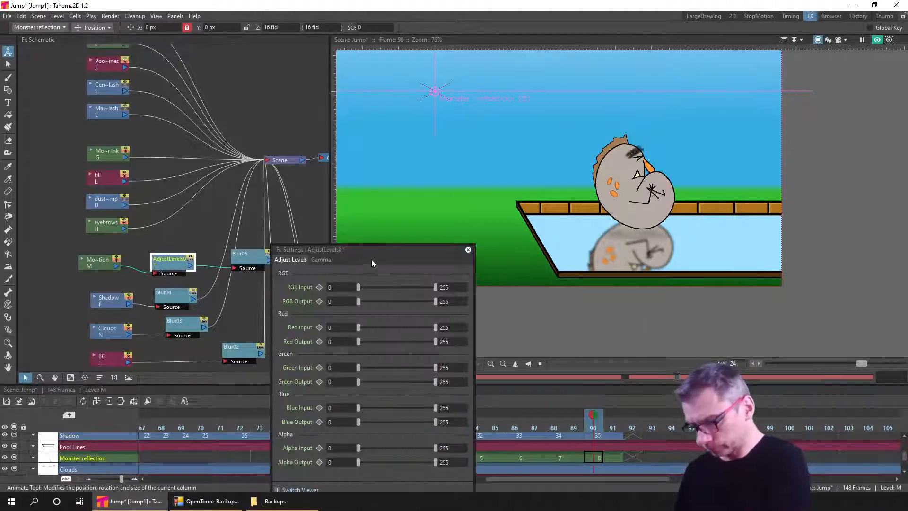
left_click_drag(371, 256, 359, 179)
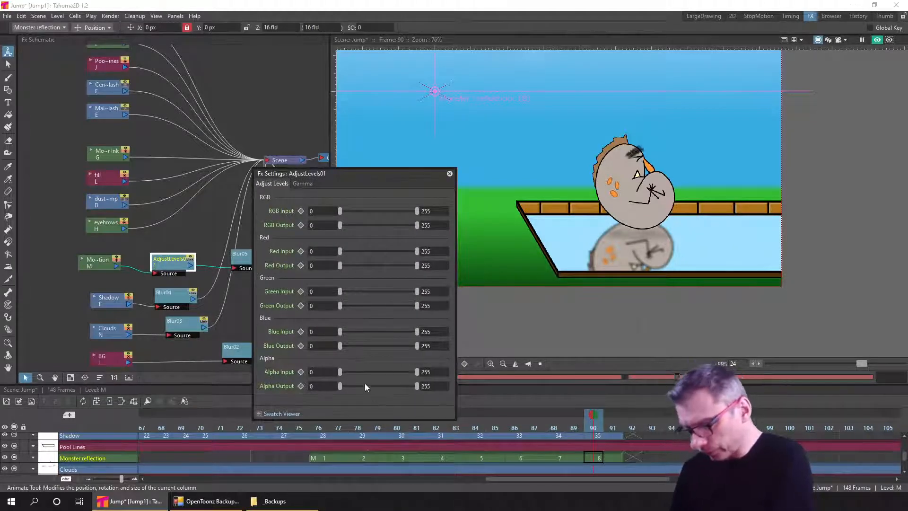
left_click_drag(416, 390, 387, 391)
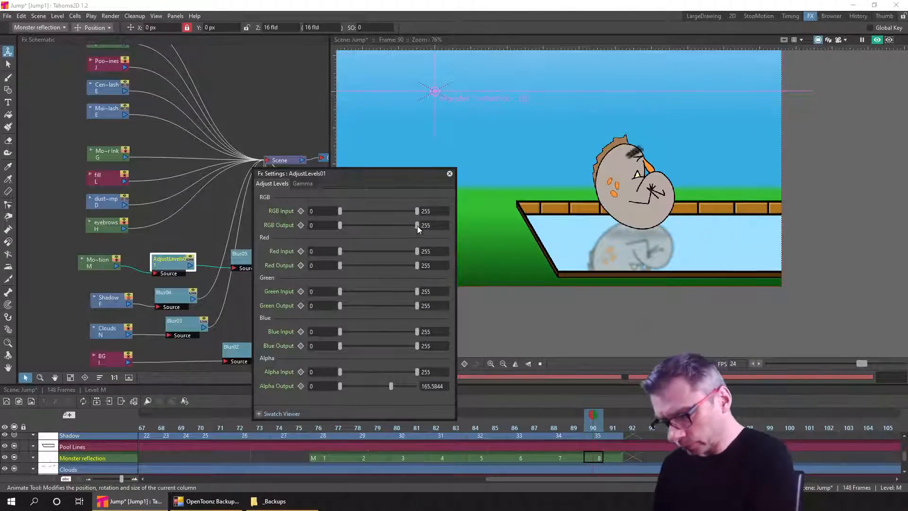
left_click_drag(413, 228, 401, 231)
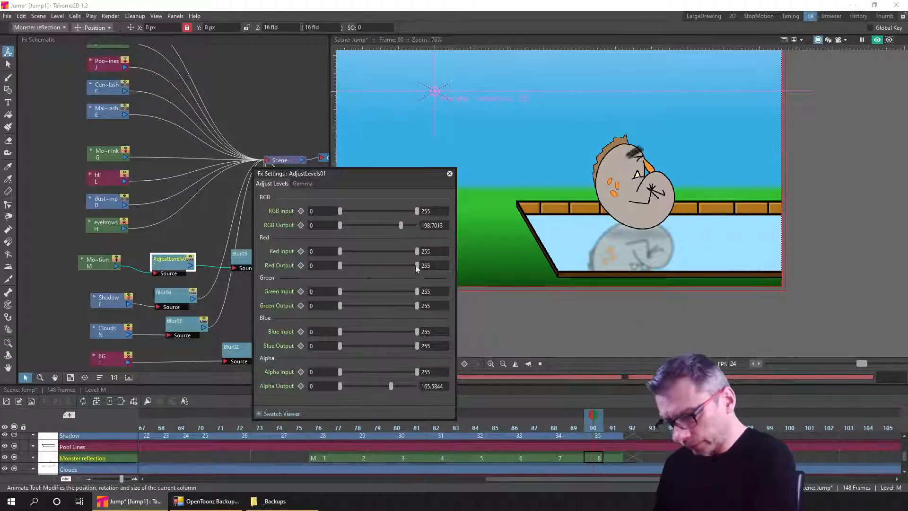
Lower the Adjust Levels output maximums to about 202 for Red, 203.7 for Green and 202 for Blue, and close the settings
left_click_drag(416, 265, 403, 268)
left_click_drag(417, 306, 402, 306)
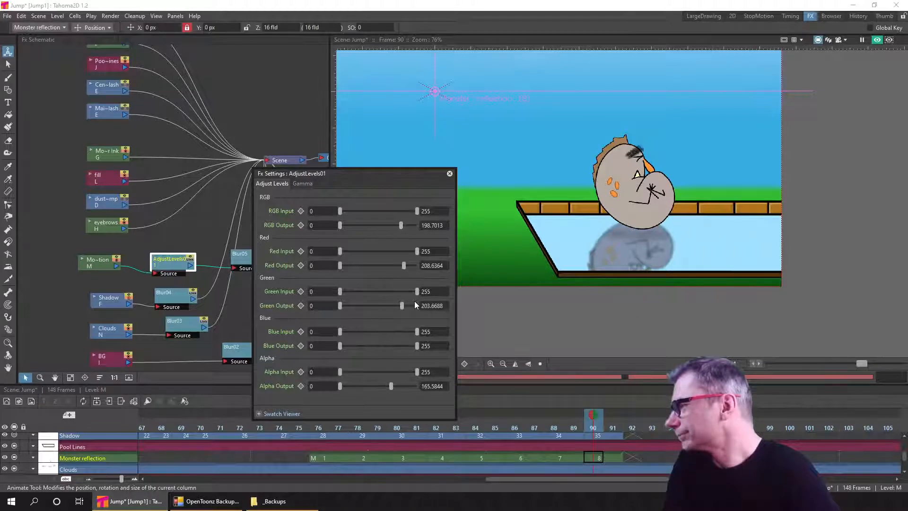
left_click_drag(405, 266, 401, 266)
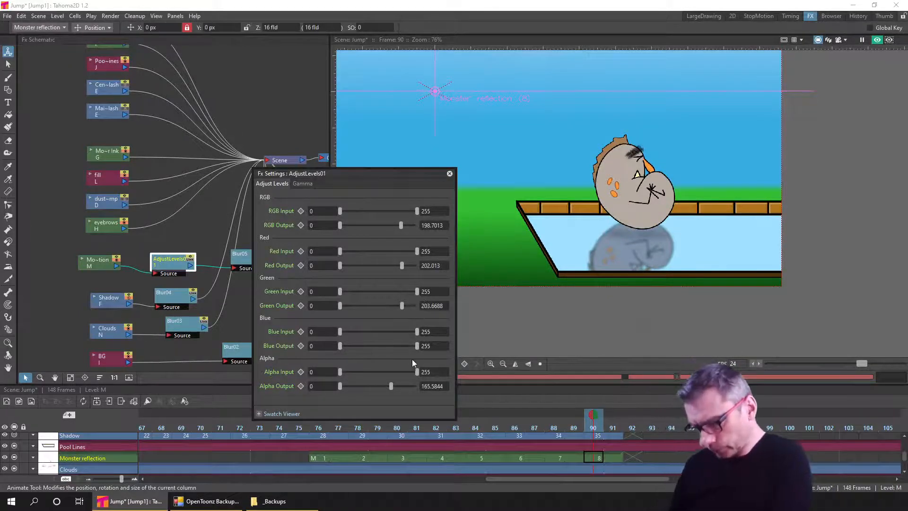
left_click_drag(417, 346, 402, 350)
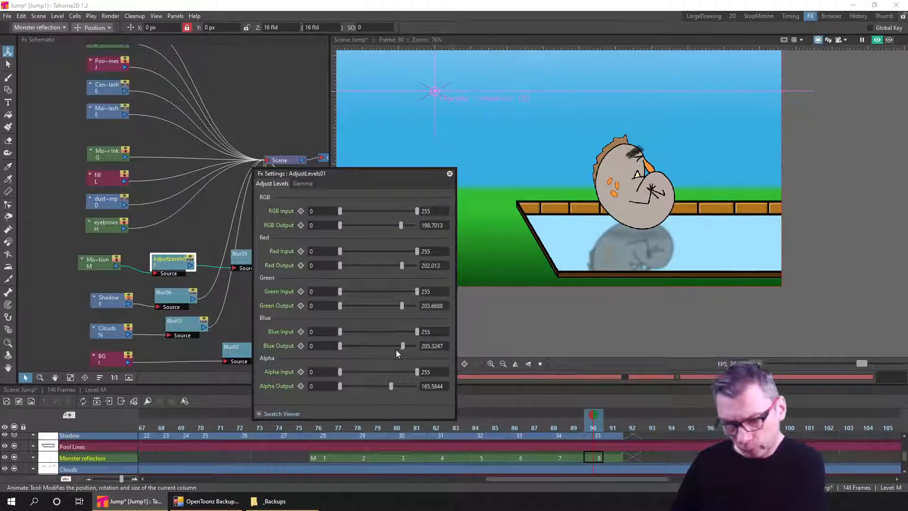
left_click_drag(405, 348, 401, 347)
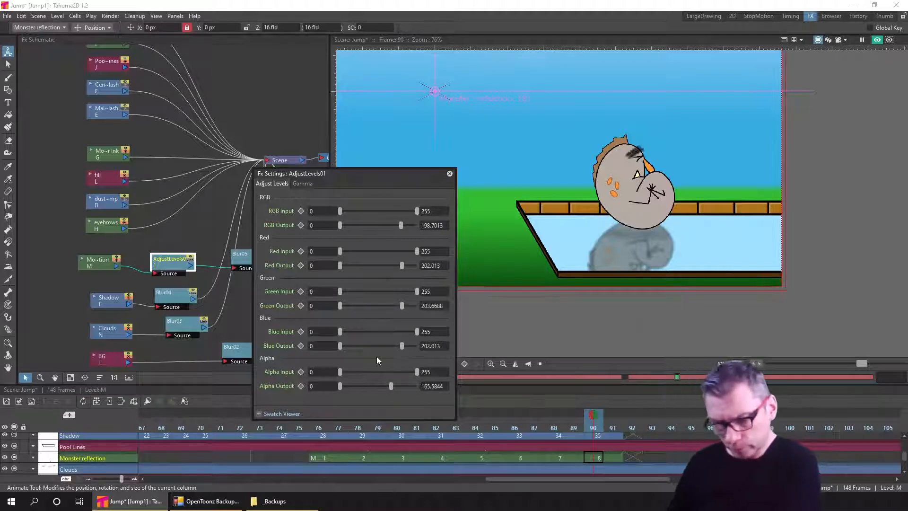
left_click(449, 173)
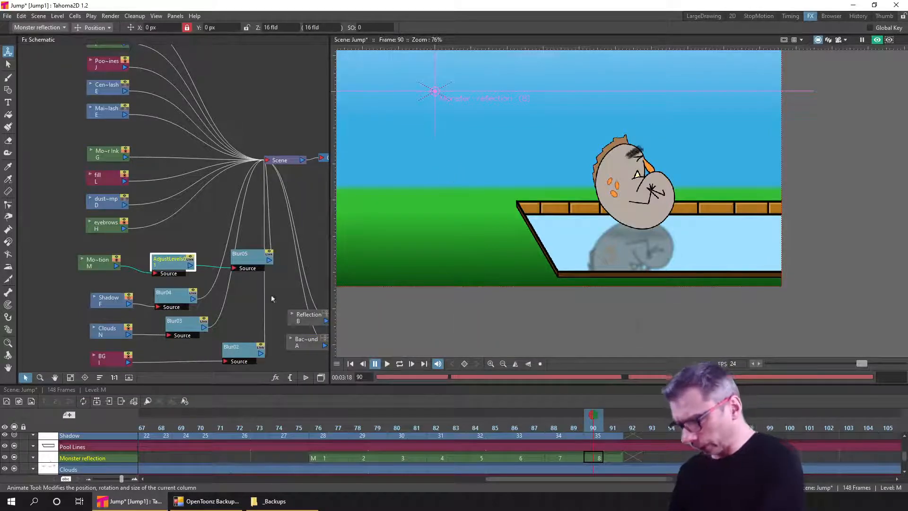
Move the Adjust Levels node farther away from the Monster reflection node and save the scene
left_click_drag(167, 266, 252, 261)
left_click(96, 264)
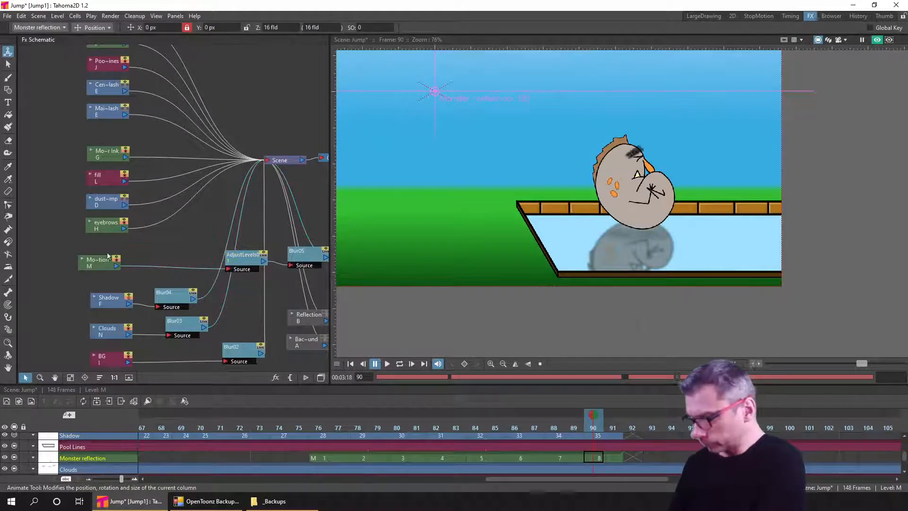
right_click(96, 268)
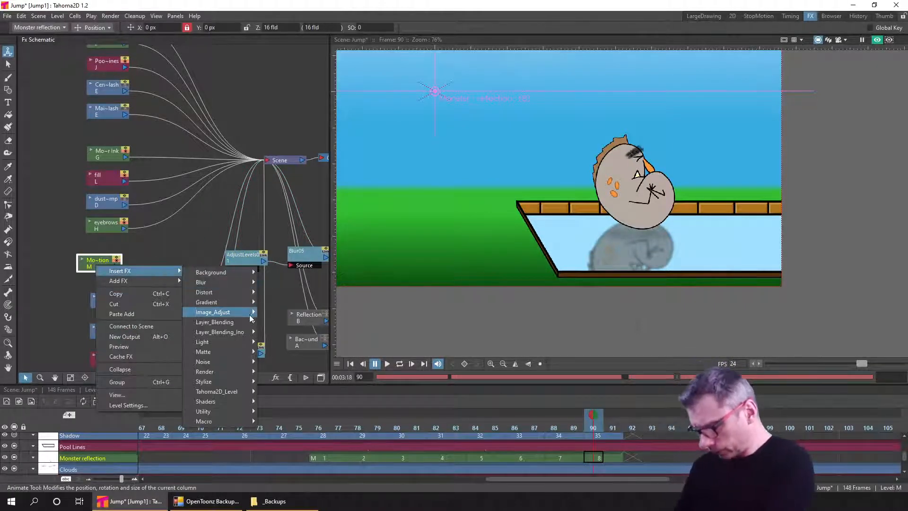
left_click(197, 228)
key("ctrl+s")
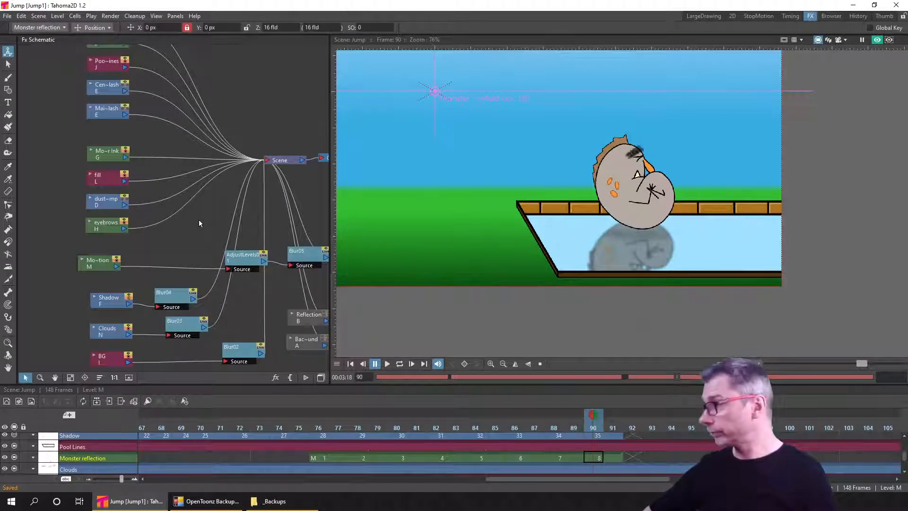
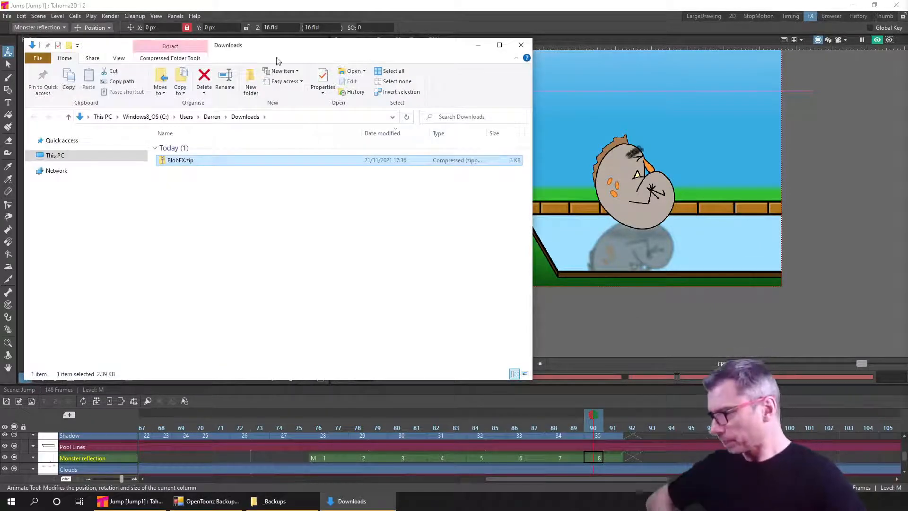
In File Explorer, browse the Tahoma2D folder to tahomastuff, fxs, presets, macroFx and check for the BlobFX macro file
left_click_drag(282, 49, 907, 48)
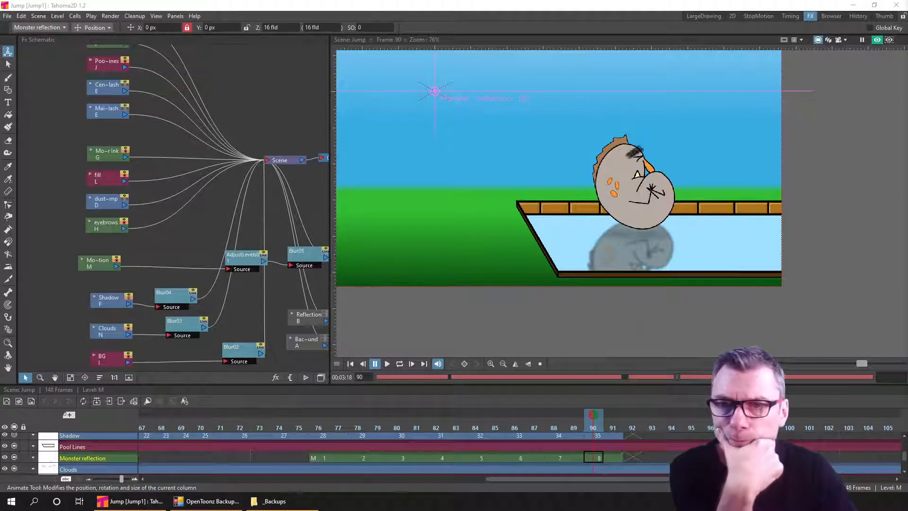
left_click_drag(907, 152, 539, 56)
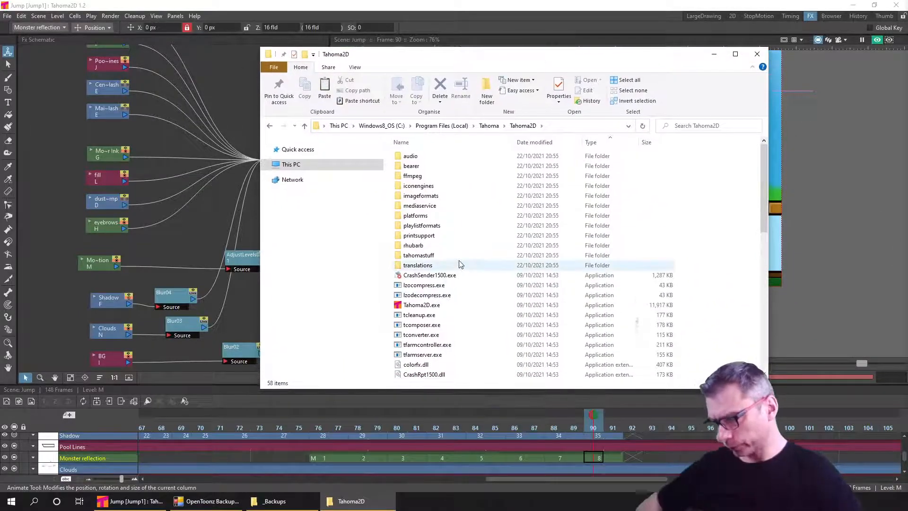
double_click(436, 258)
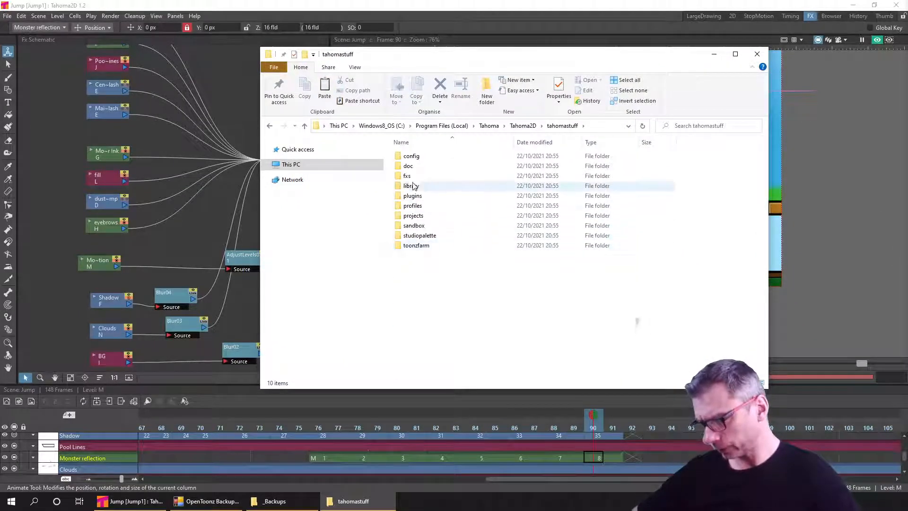
left_click(408, 179)
double_click(407, 179)
double_click(408, 158)
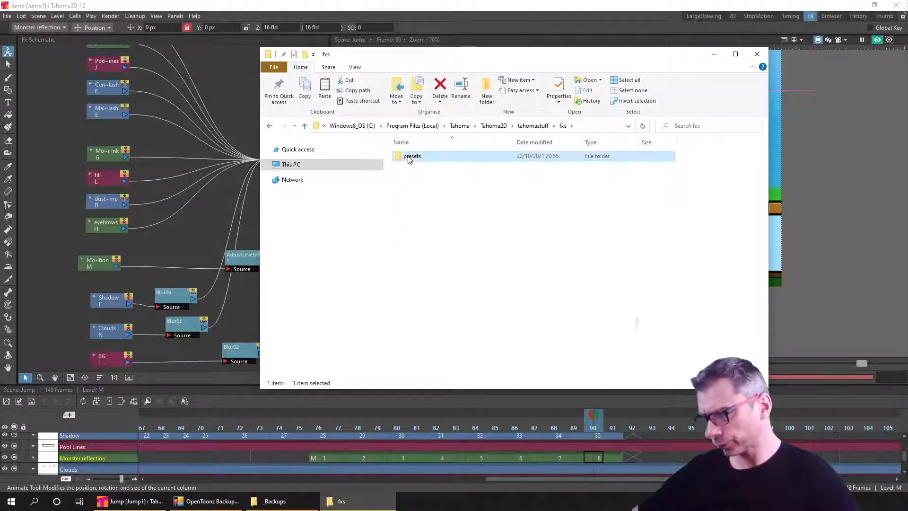
double_click(409, 158)
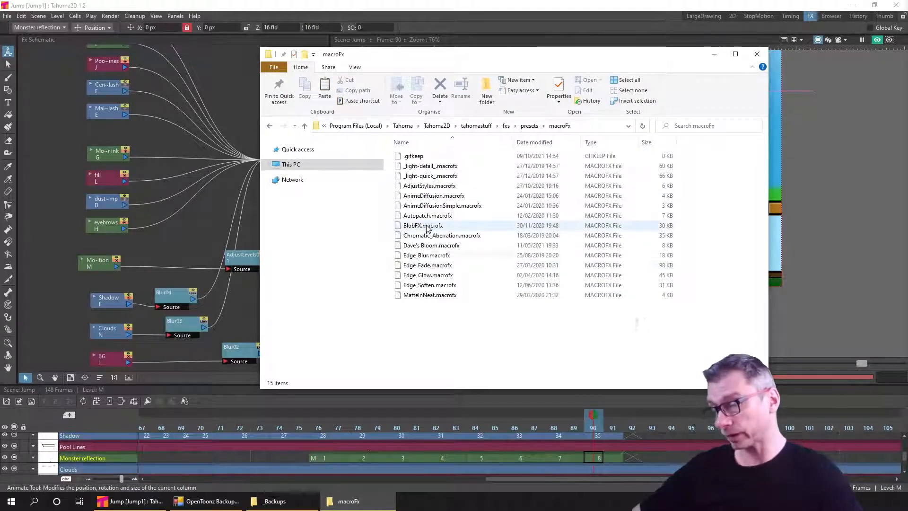
left_click_drag(477, 56, 907, 77)
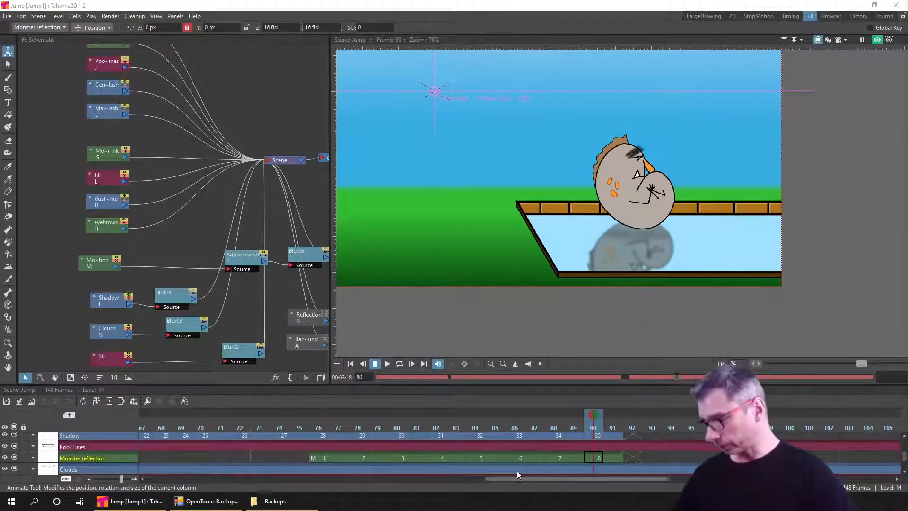
Add the BlobFX macro effect to the Fx schematic and place it between the Monster reflection and Adjust Levels nodes
right_click(175, 238)
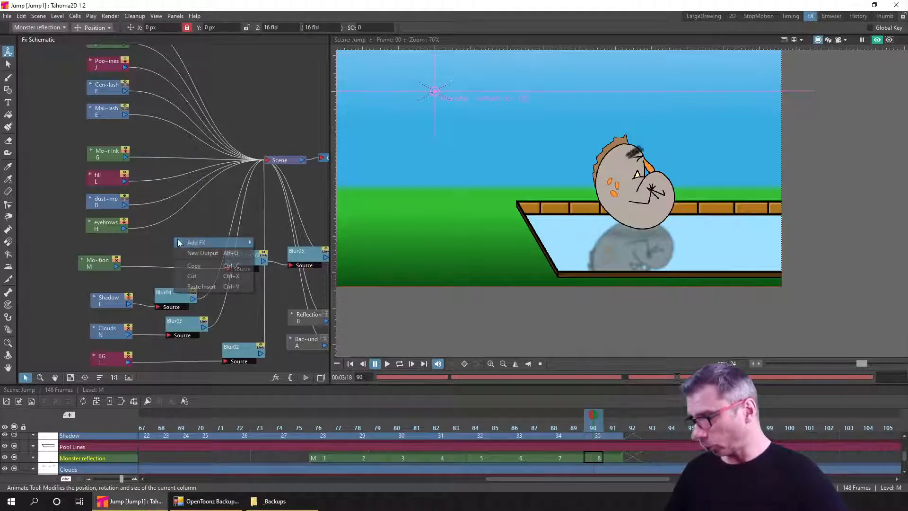
mouse_move(183, 241)
mouse_move(296, 384)
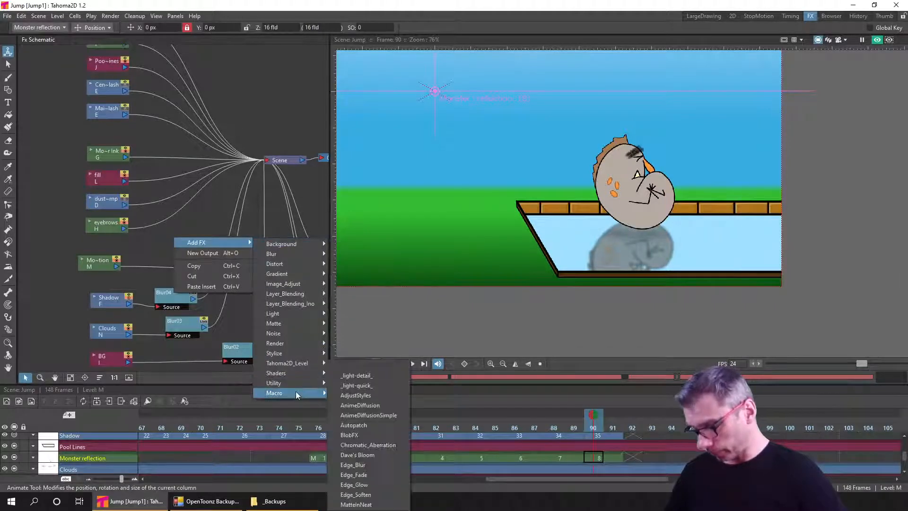
left_click(358, 436)
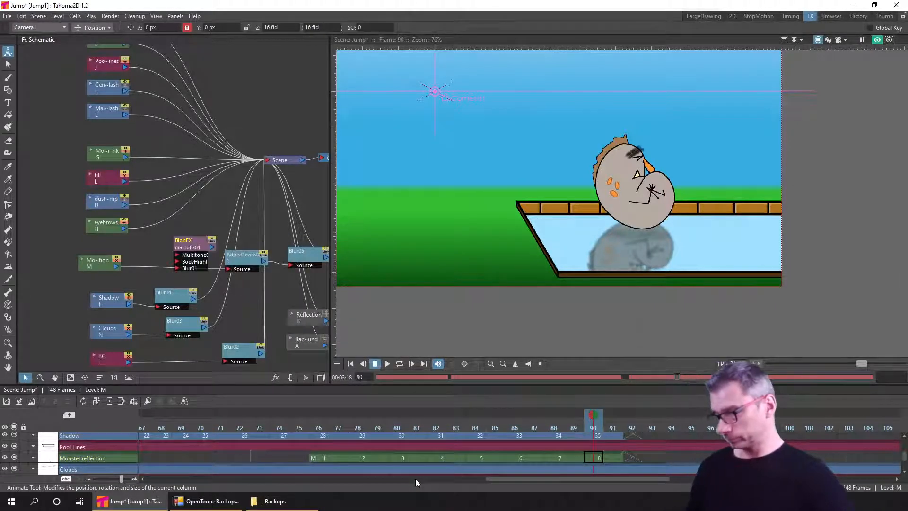
left_click_drag(187, 243, 184, 237)
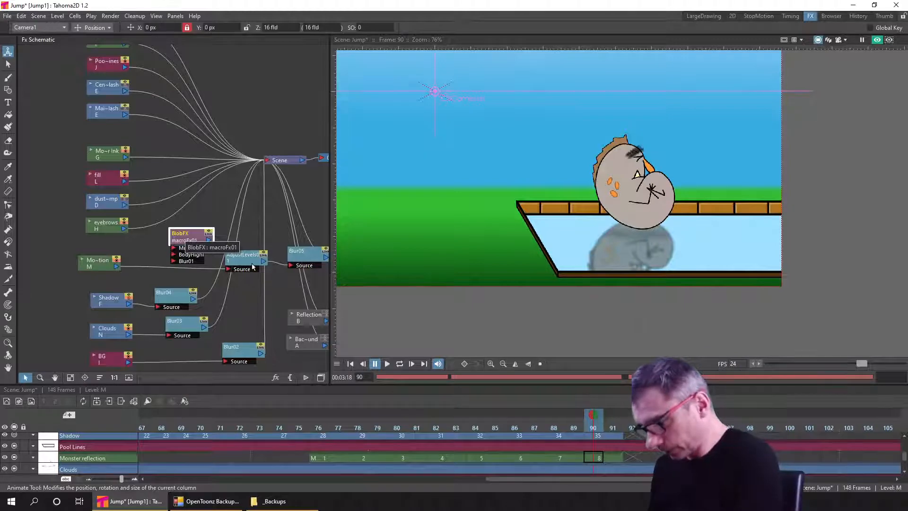
left_click_drag(245, 263, 242, 260)
Route the Monster reflection through BlobFX's Multitone input to the Scene, and delete its direct link to Adjust Levels
left_click_drag(117, 267, 173, 248)
left_click(209, 239)
left_click_drag(231, 201, 265, 161)
left_click(150, 267)
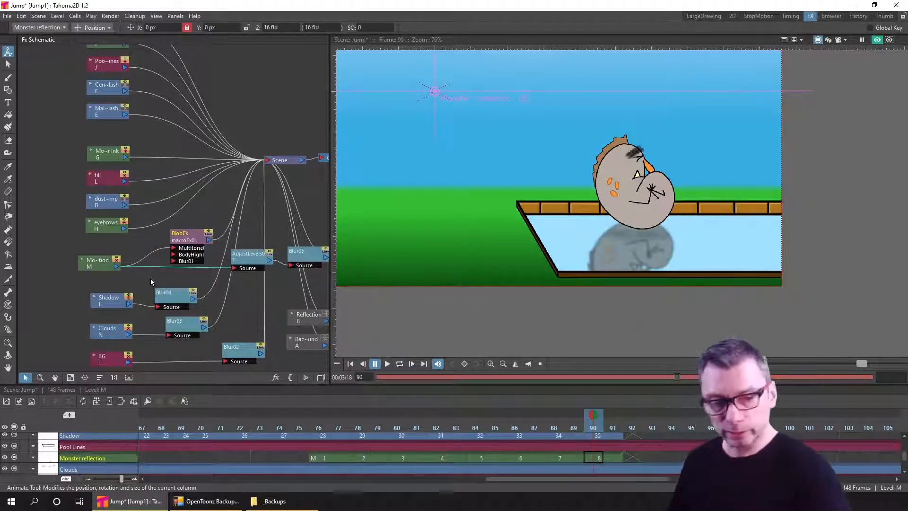
key("Delete")
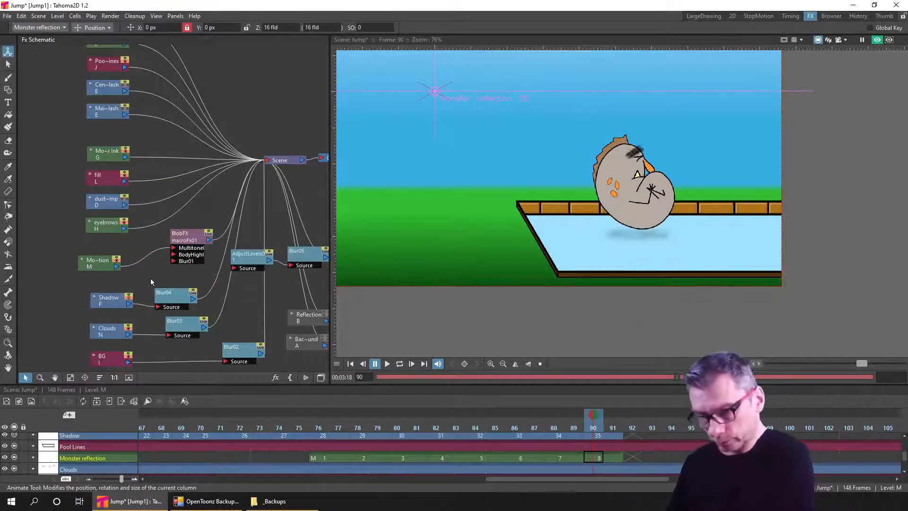
Connect the Monster reflection to the body-highlight and Blur01 inputs of the BlobFX node as well
left_click_drag(187, 243, 178, 243)
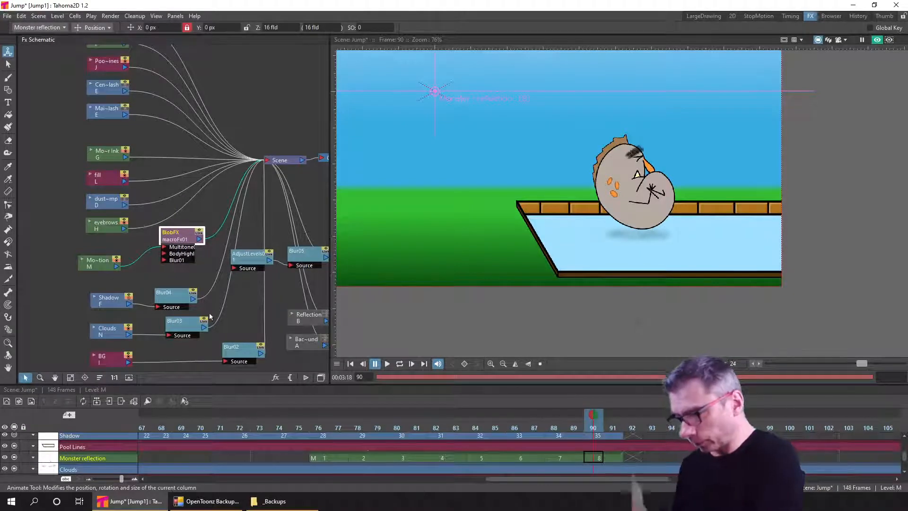
left_click(120, 268)
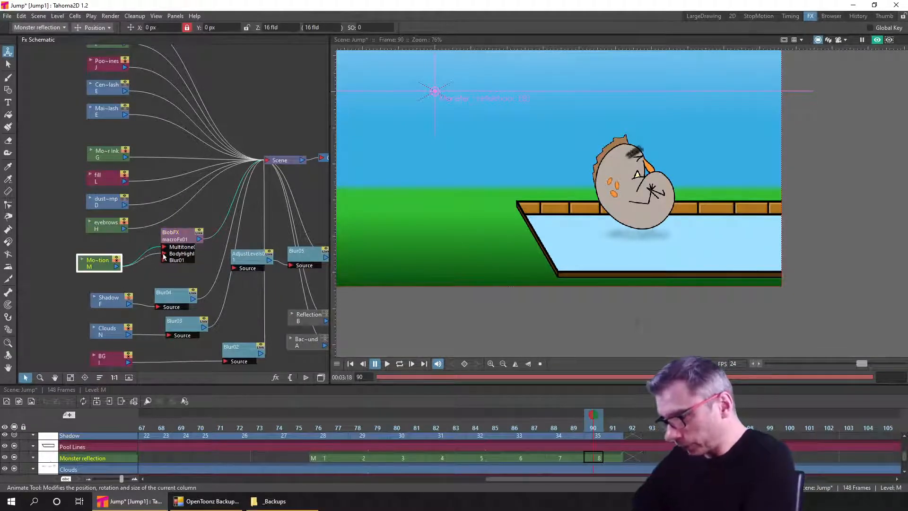
left_click(139, 273)
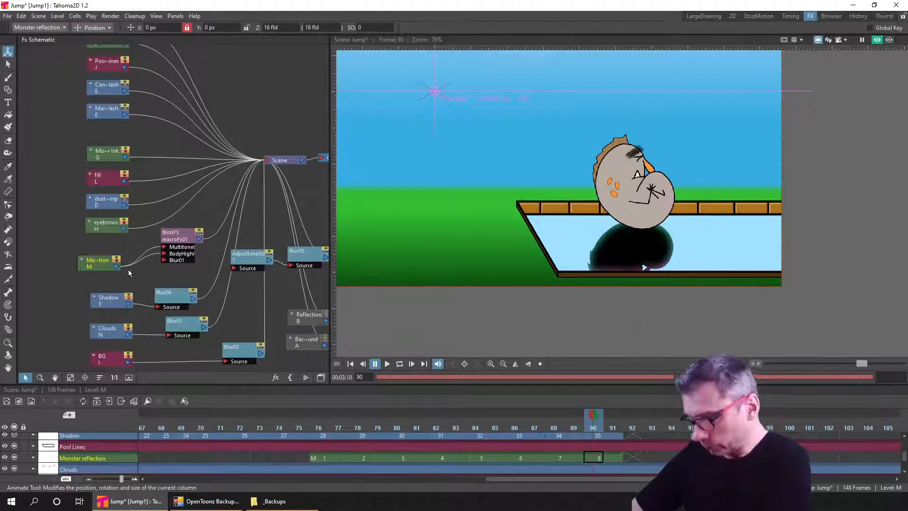
left_click(121, 266)
left_click(151, 264)
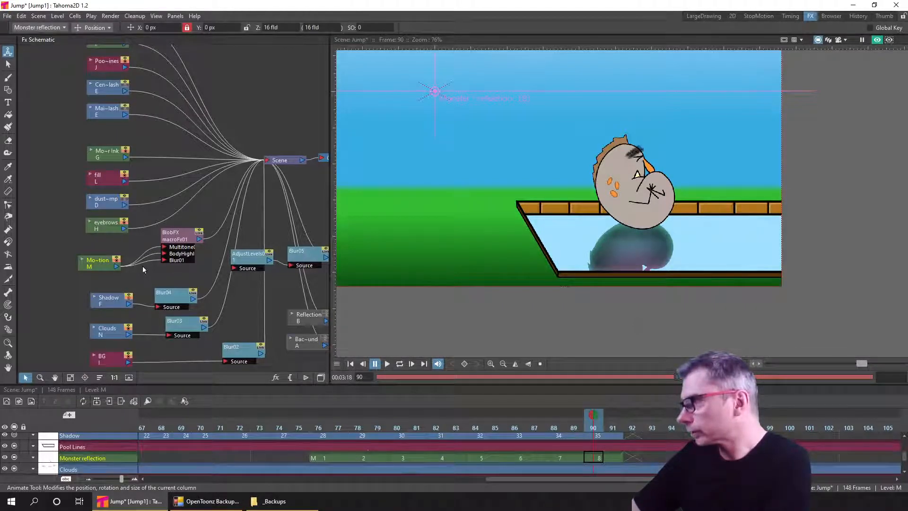
Open the BlobFX macro's effect settings and set its first Blur value to 8 px
double_click(171, 241)
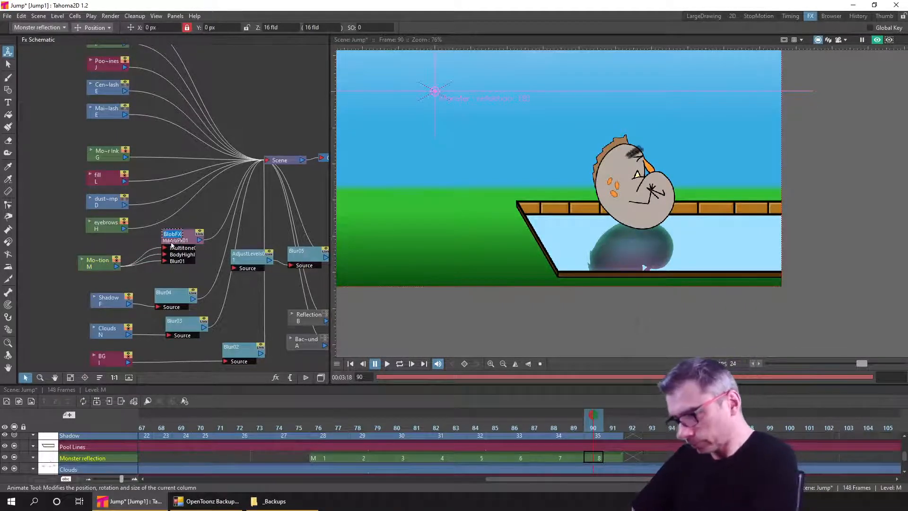
left_click(190, 242)
double_click(184, 240)
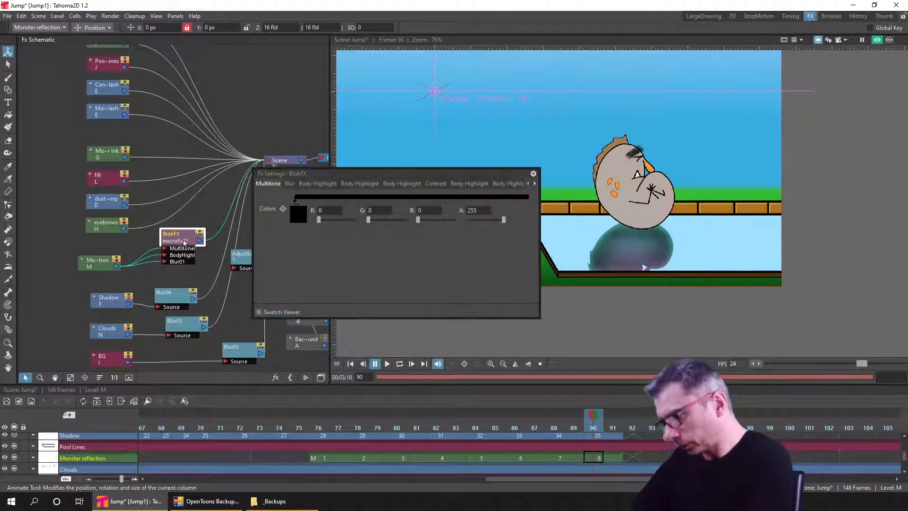
left_click_drag(382, 173, 341, 297)
left_click(249, 307)
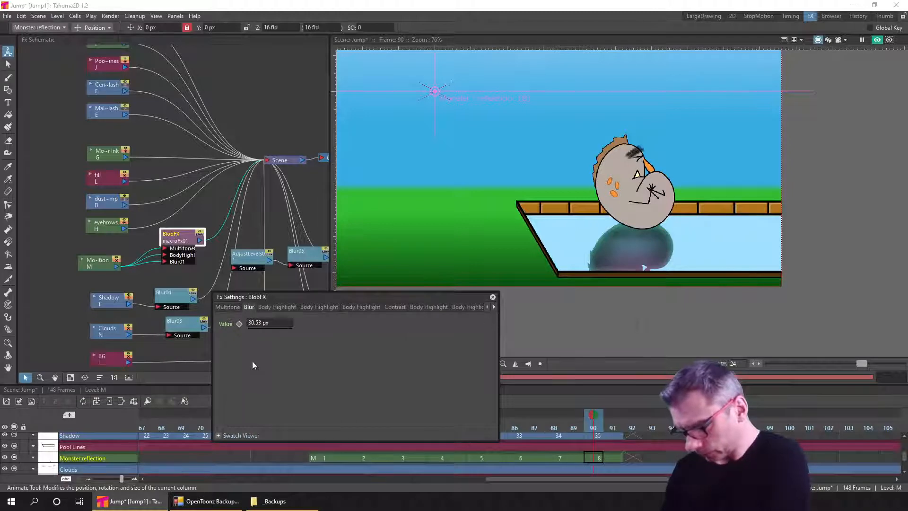
left_click_drag(280, 330, 233, 329)
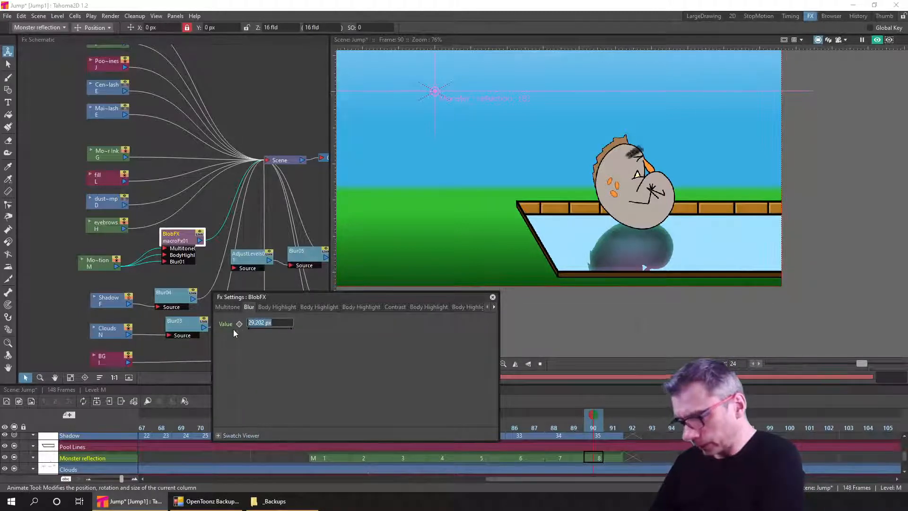
type("8")
key("Return")
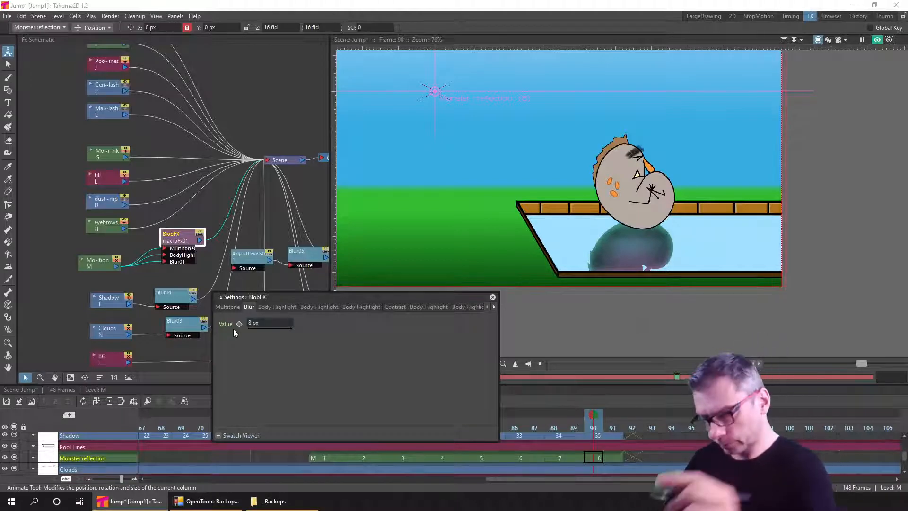
Look through BlobFX's Body Highlight, Contrast, second Blur and Transparency settings, then close the effect settings
left_click(283, 308)
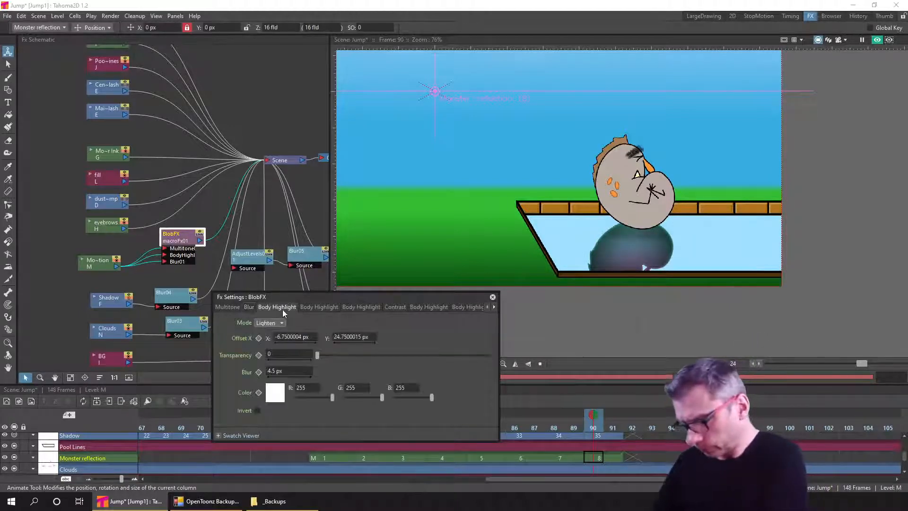
left_click(318, 308)
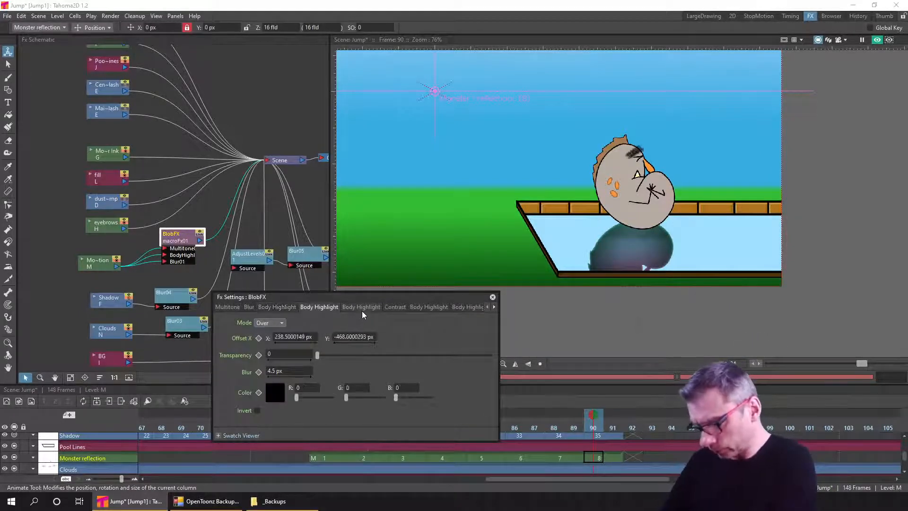
left_click(361, 311)
left_click(398, 307)
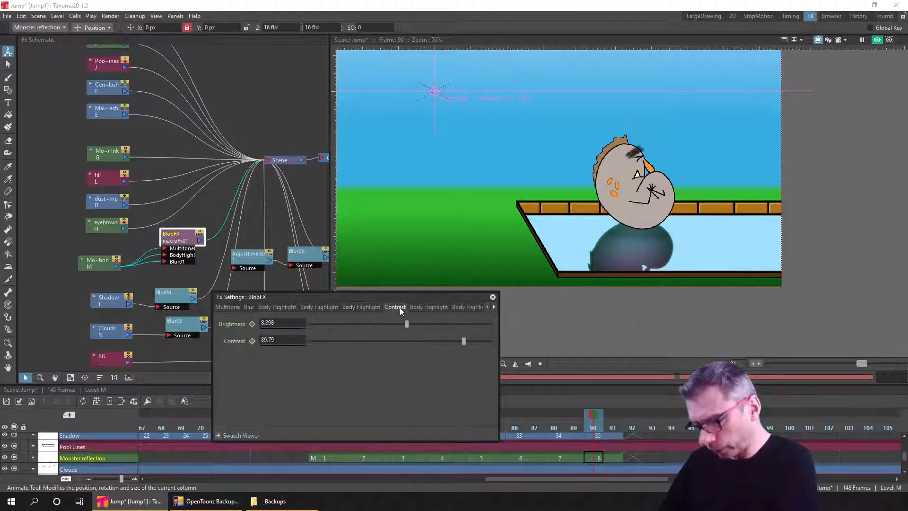
left_click(427, 307)
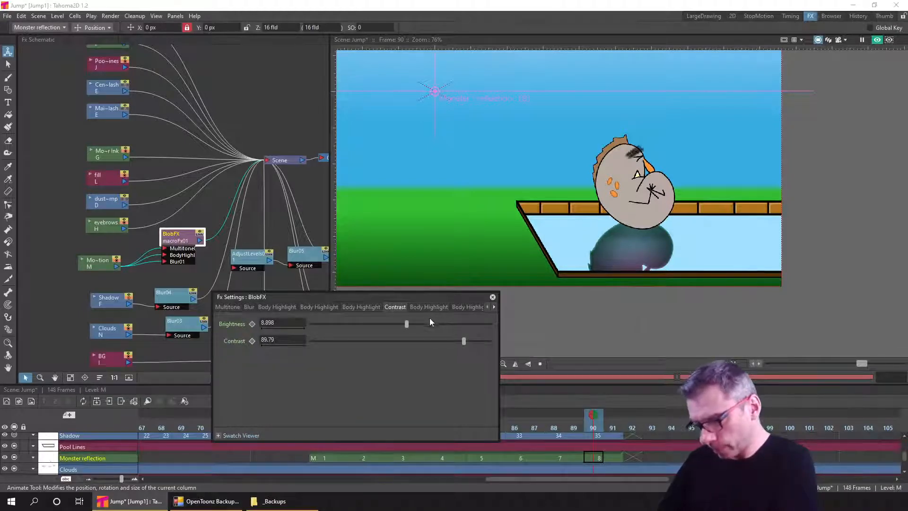
left_click(466, 307)
left_click(494, 308)
left_click(495, 308)
left_click(494, 308)
left_click(493, 308)
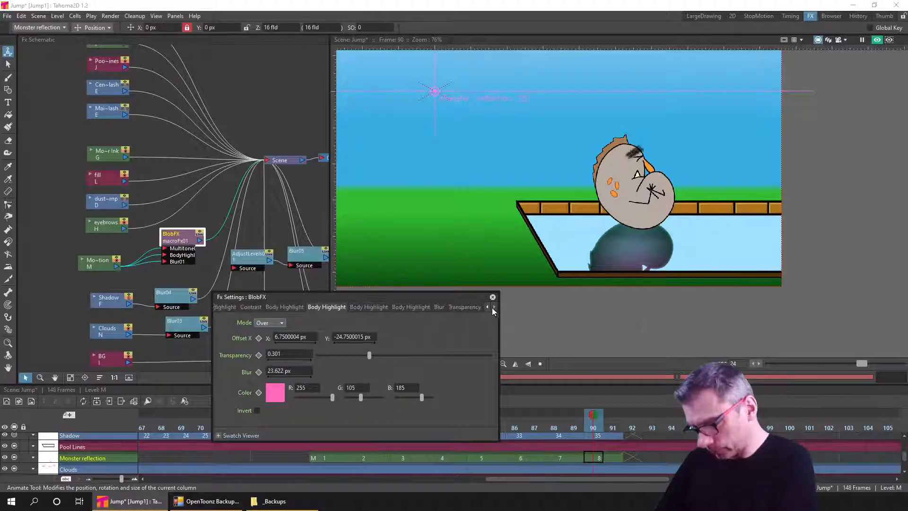
left_click(368, 308)
left_click(413, 308)
left_click(438, 307)
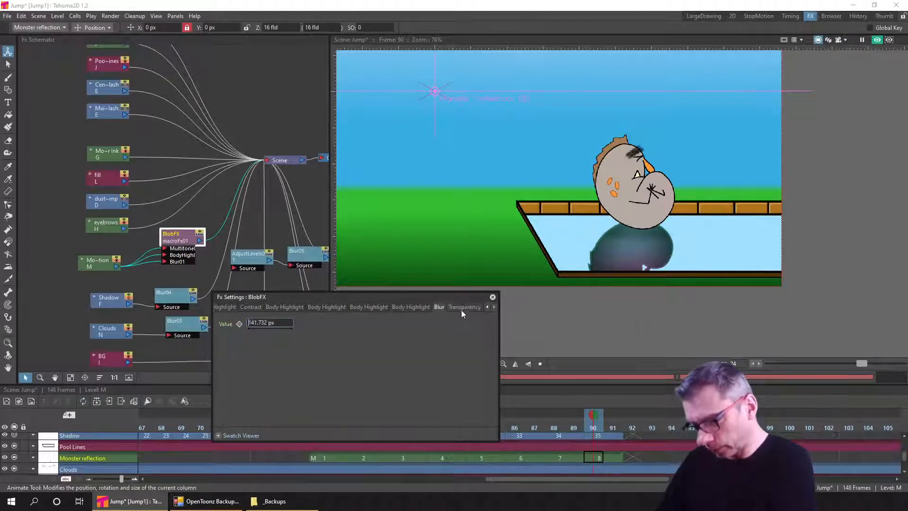
left_click(463, 308)
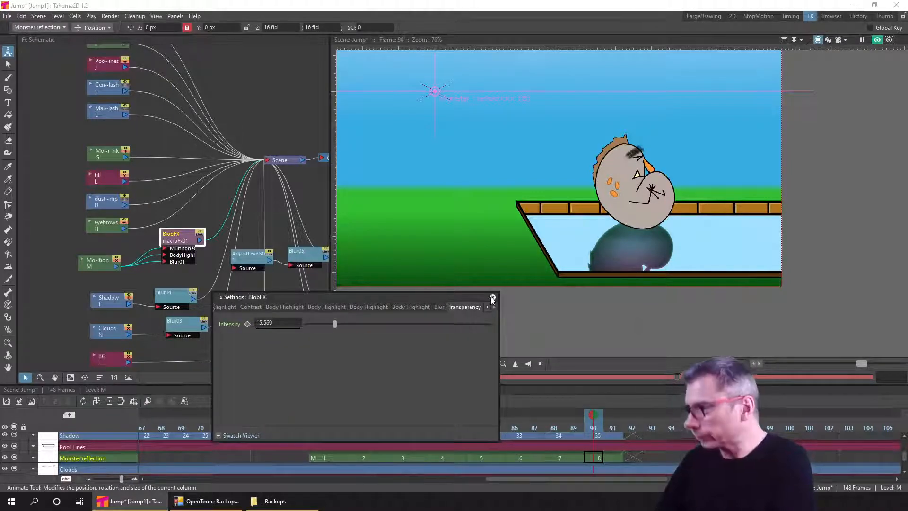
left_click(492, 297)
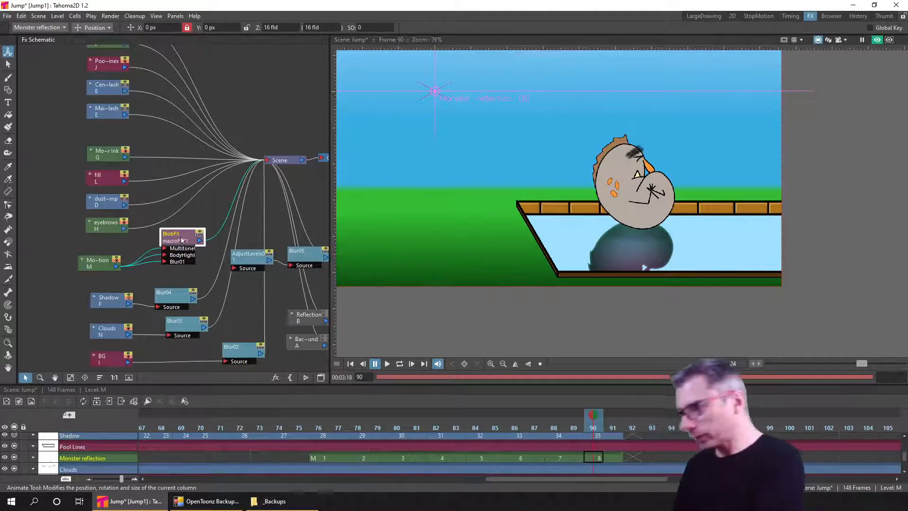
Disconnect BlobFX from the Monster reflection and the Scene, park its node above the Scene node, and save the scene
mouse_move(181, 241)
left_mouse_down()
mouse_move(189, 247)
mouse_move(190, 238)
left_mouse_up()
left_click(149, 279)
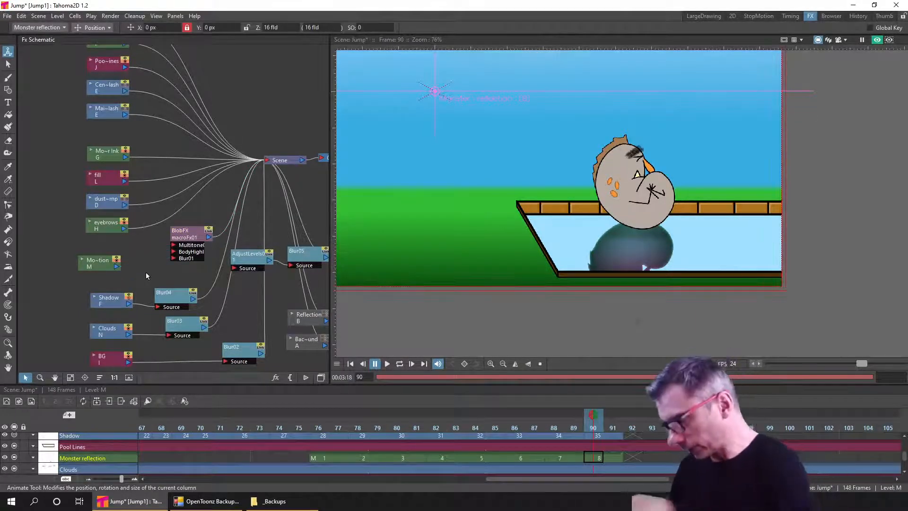
left_click(222, 234)
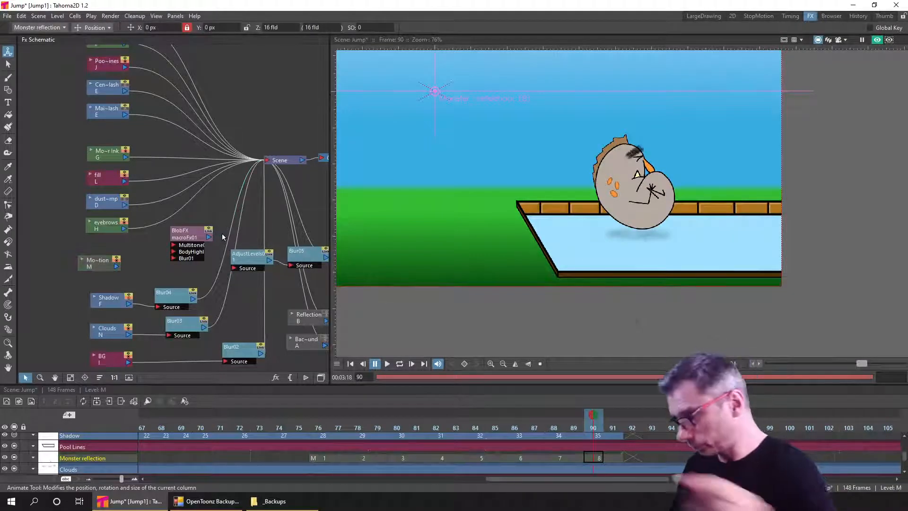
left_click_drag(191, 235, 286, 85)
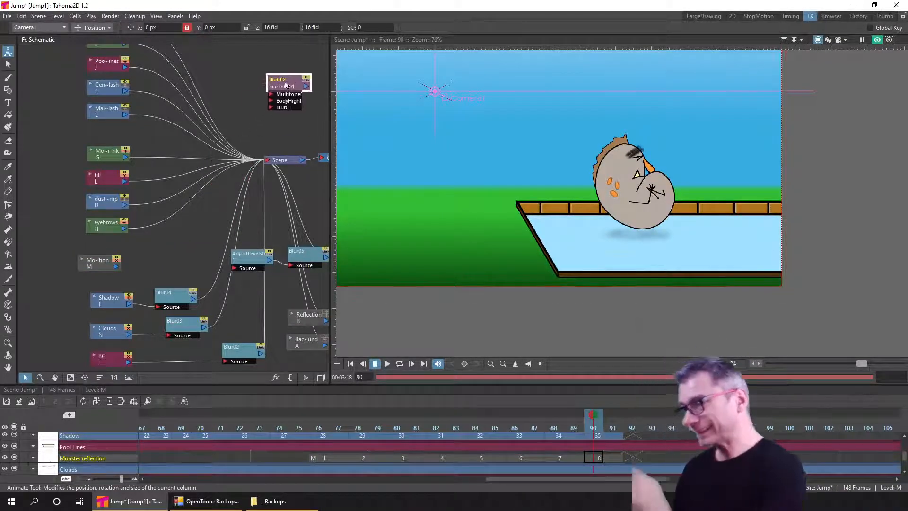
key("ctrl+s")
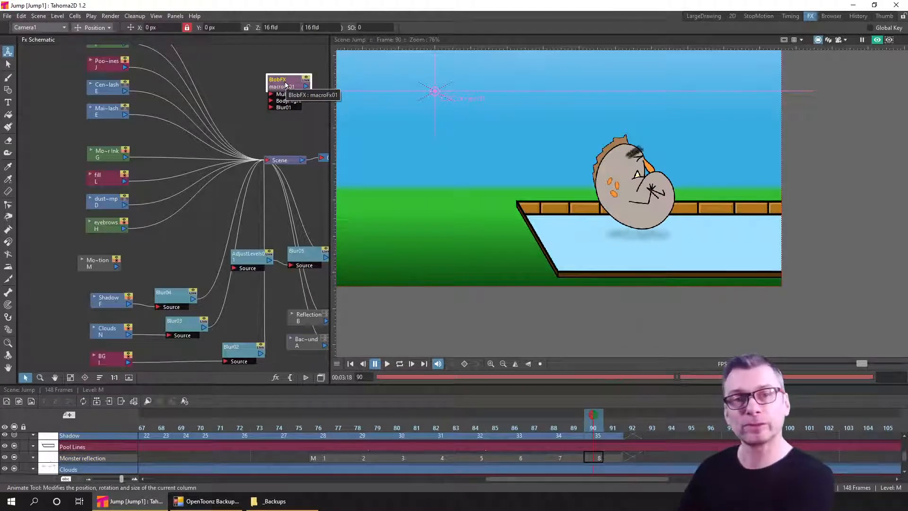
Reconnect the Monster reflection to the Adjust Levels source and line up Adjust Levels and Blur05 closer behind it
mouse_move(117, 267)
left_mouse_down()
mouse_move(234, 268)
mouse_move(106, 269)
mouse_move(116, 269)
left_mouse_up()
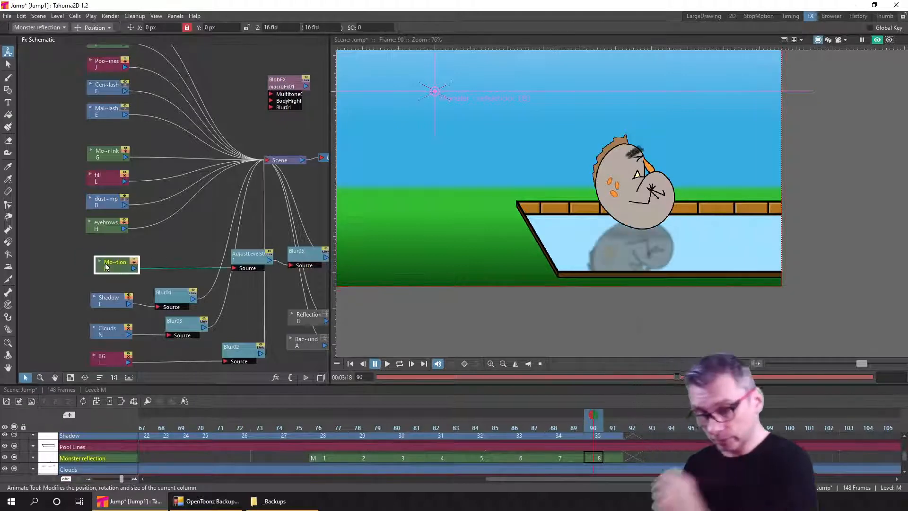
left_click_drag(246, 263, 202, 262)
left_click_drag(301, 260, 263, 259)
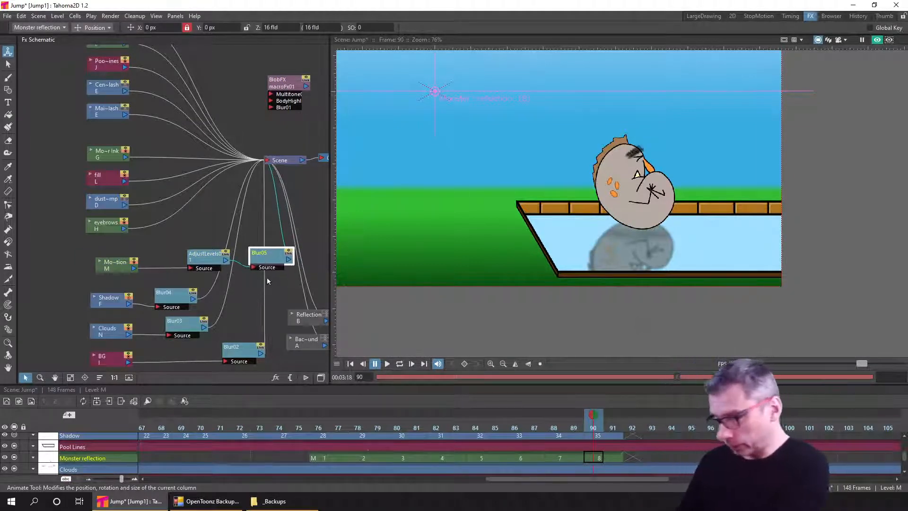
left_click_drag(120, 269, 112, 268)
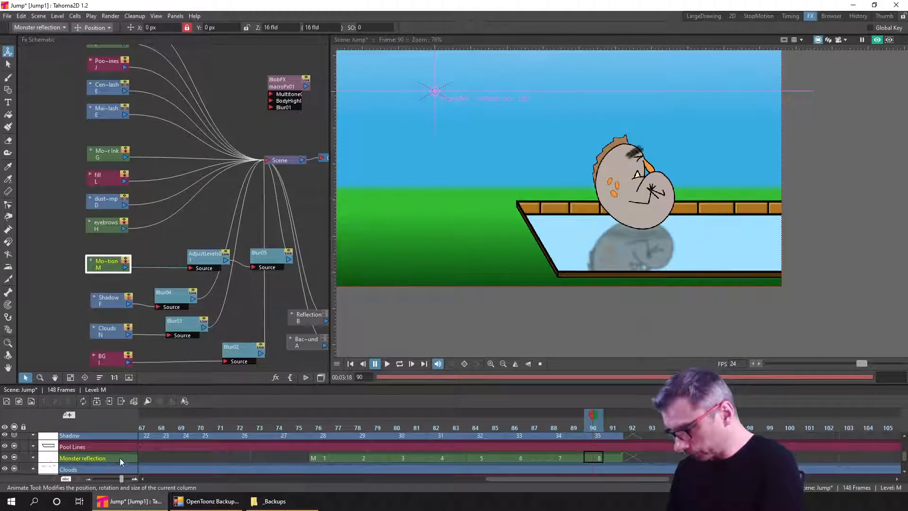
Lower the Monster reflection column's opacity to 64% and save the scene
left_click(42, 459)
left_click_drag(98, 468, 87, 470)
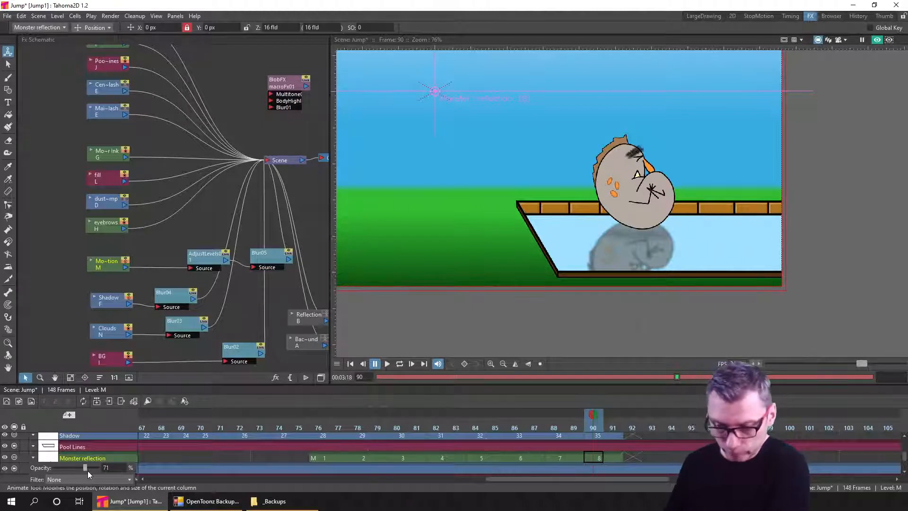
left_click_drag(89, 466, 83, 470)
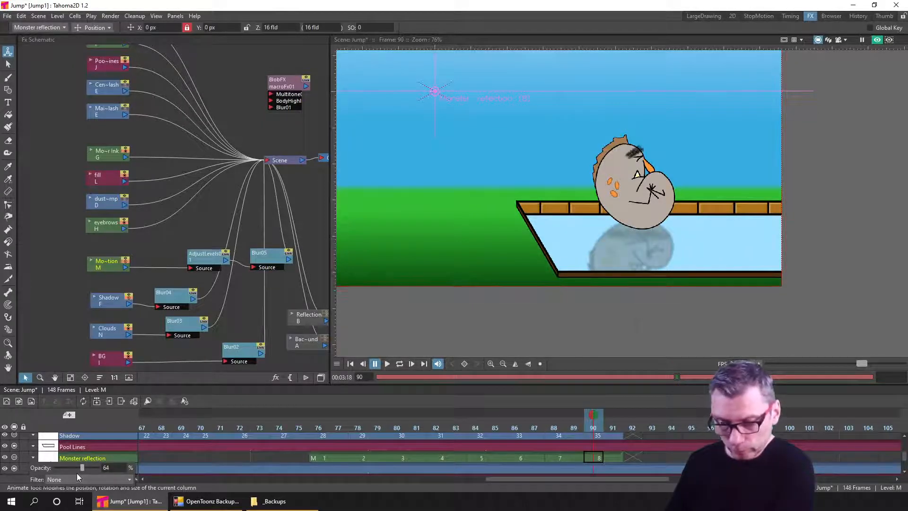
left_click(302, 219)
key("ctrl+s")
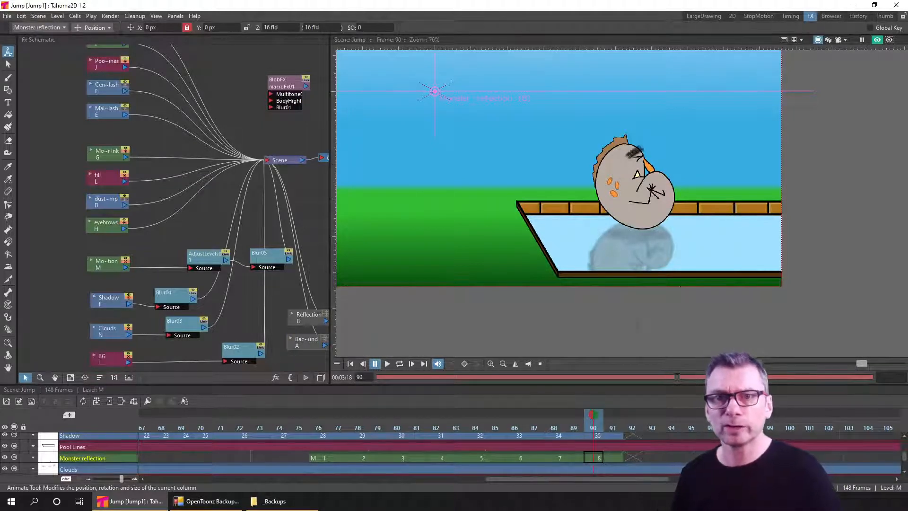
Bring the File Explorer window with the macroFx presets folder into view, then move it away again
left_click_drag(907, 208, 624, 20)
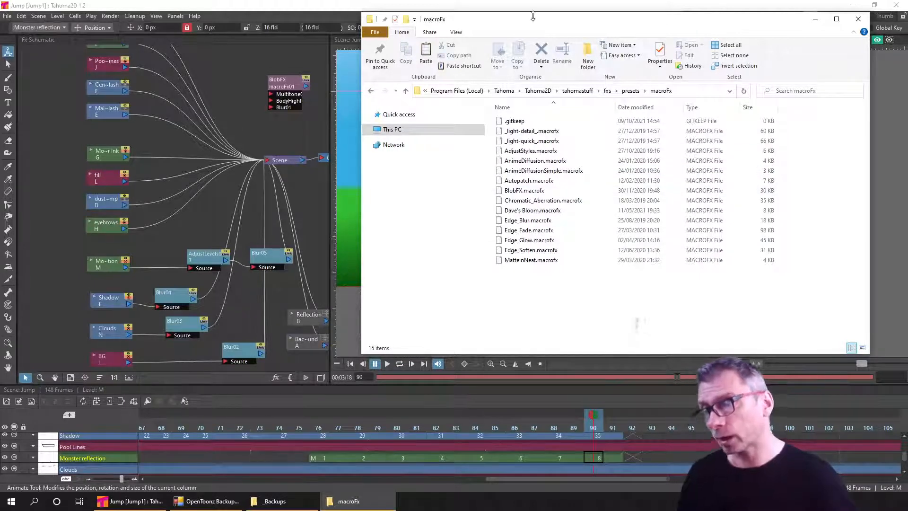
left_click_drag(533, 18, 907, 37)
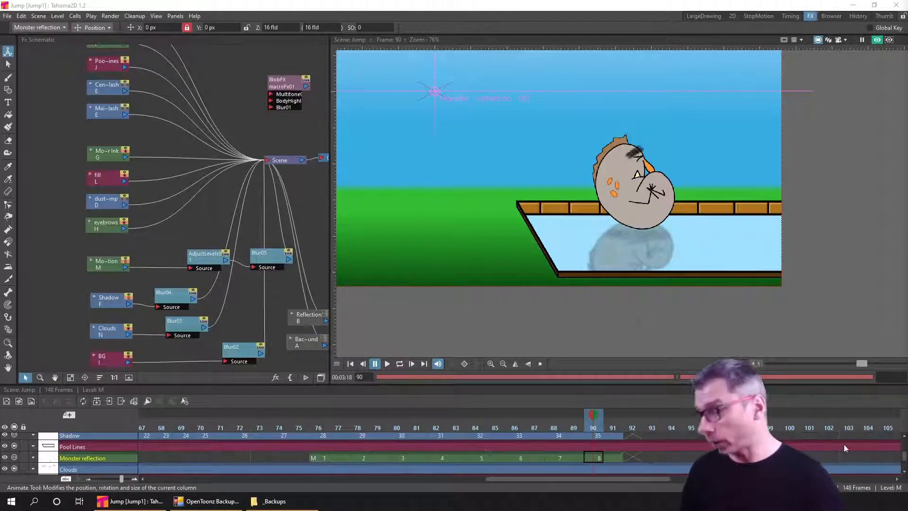
left_click(194, 239)
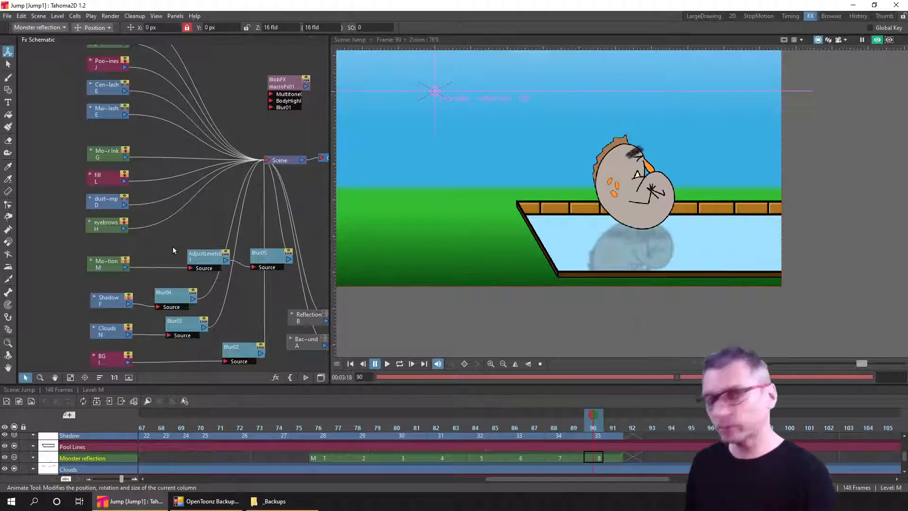
Insert a Dissolve noise effect between the Monster reflection and Adjust Levels, and space out the nodes
left_click(109, 261)
right_click(109, 263)
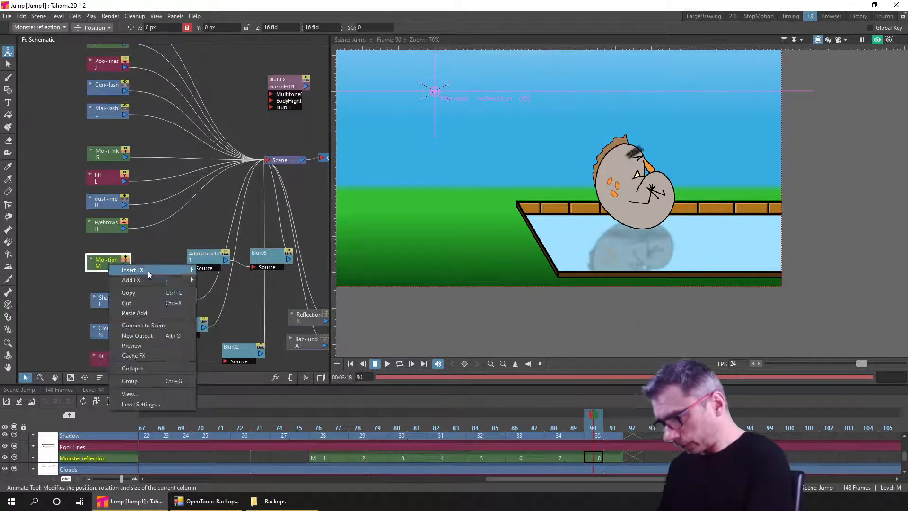
mouse_move(160, 269)
mouse_move(258, 283)
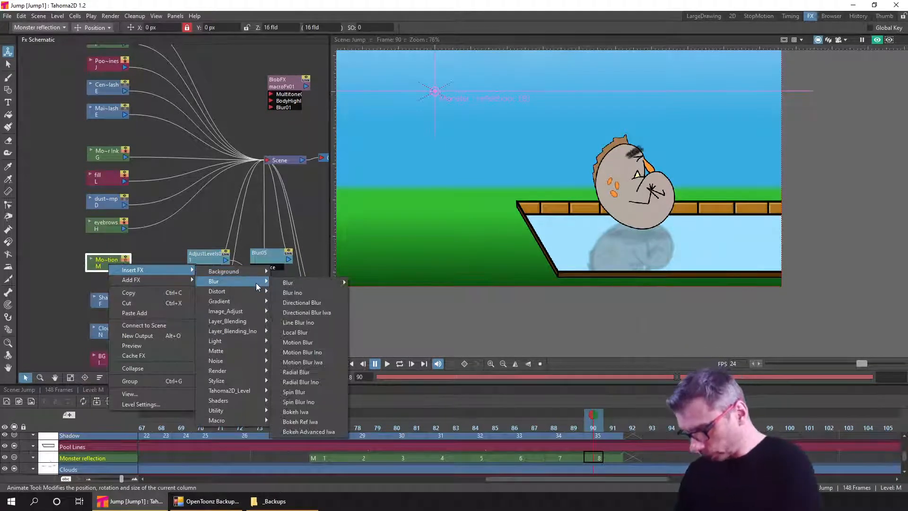
mouse_move(229, 360)
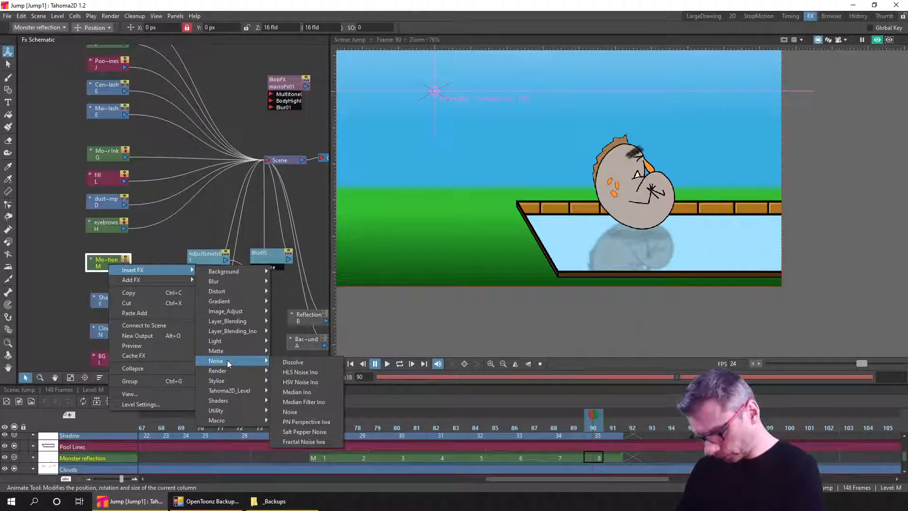
left_click(306, 362)
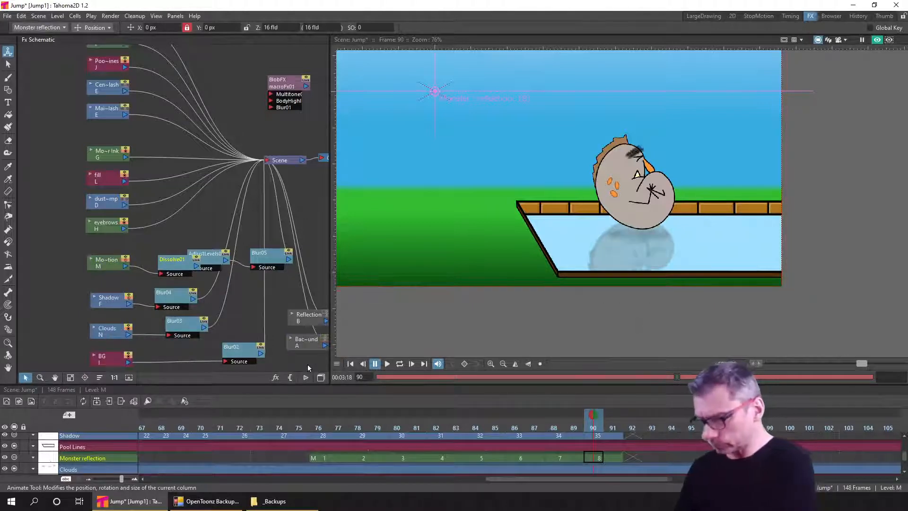
left_click_drag(181, 269, 82, 268)
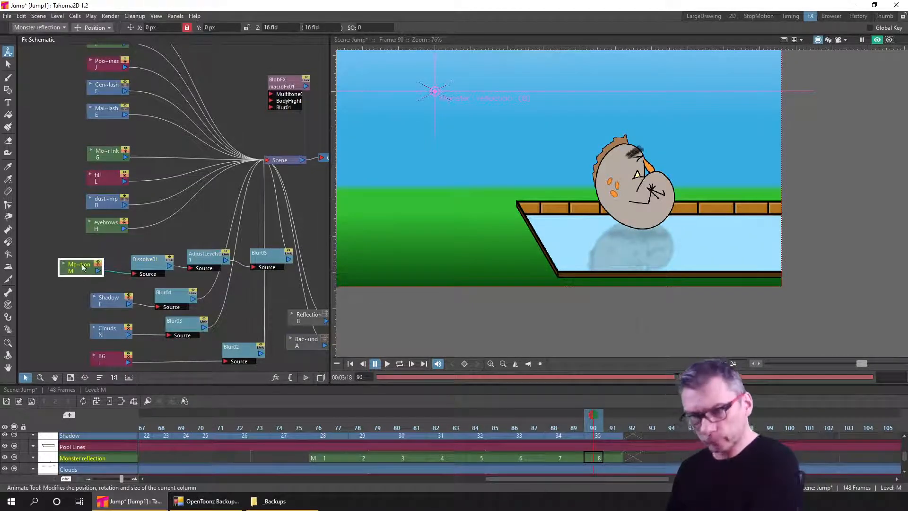
Raise the Dissolve effect's intensity to about 44.6, close its settings, and nudge the node slightly upward
double_click(146, 264)
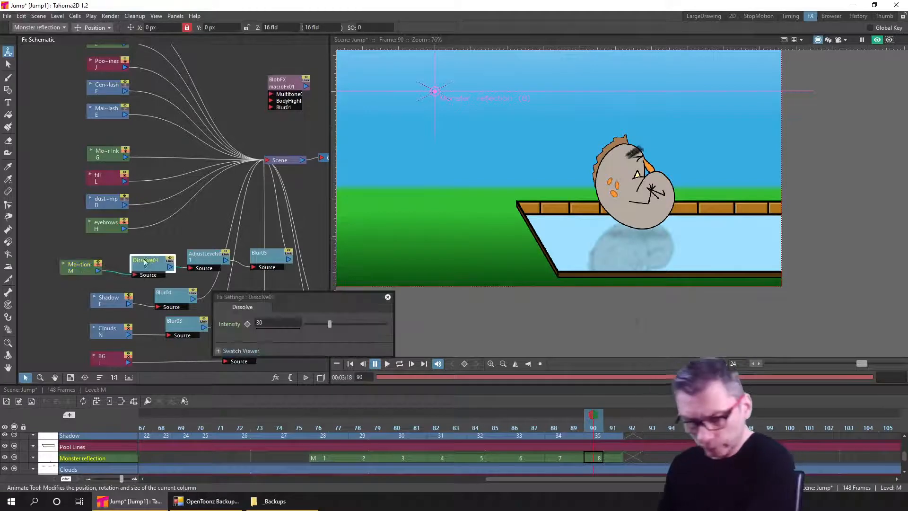
left_click_drag(325, 298, 336, 327)
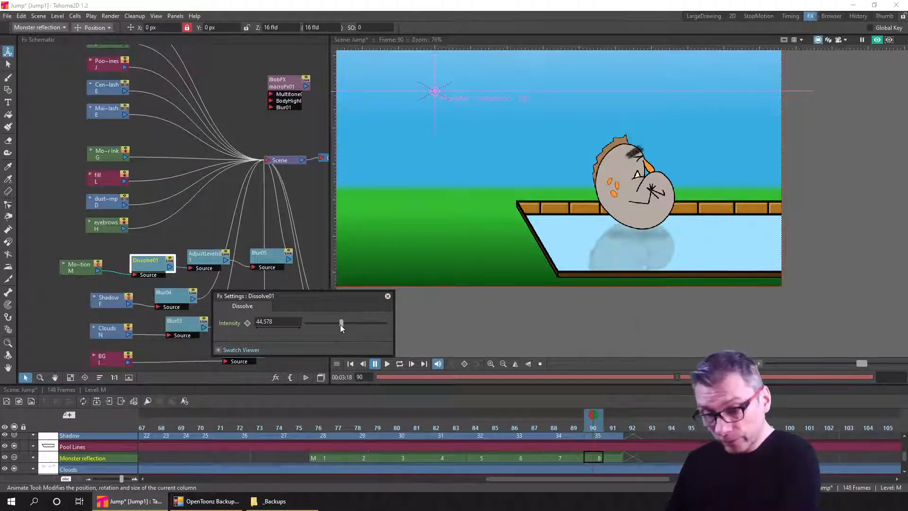
left_click(388, 296)
left_click_drag(146, 266, 144, 257)
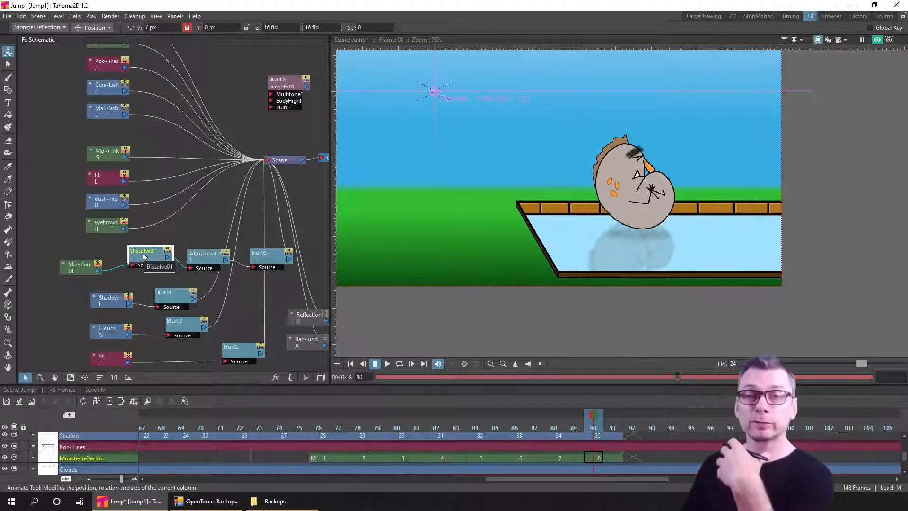
left_click_drag(151, 254, 152, 254)
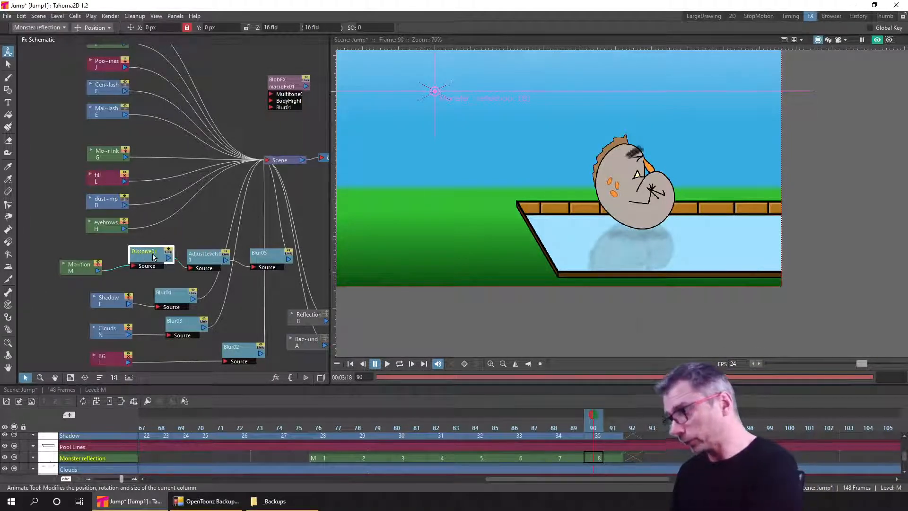
Delete the Dissolve effect, insert a Linear Wave distortion between the Monster reflection and Adjust Levels, and save the scene
key("Delete")
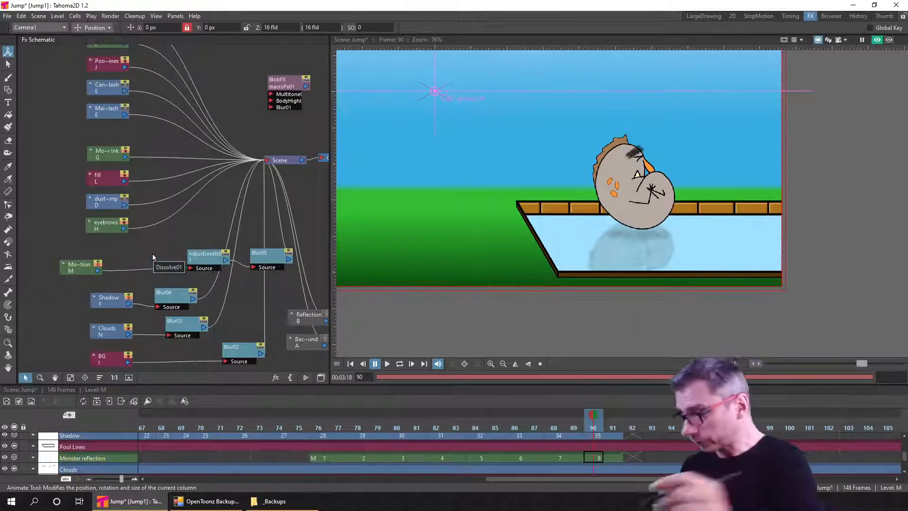
right_click(77, 269)
mouse_move(124, 275)
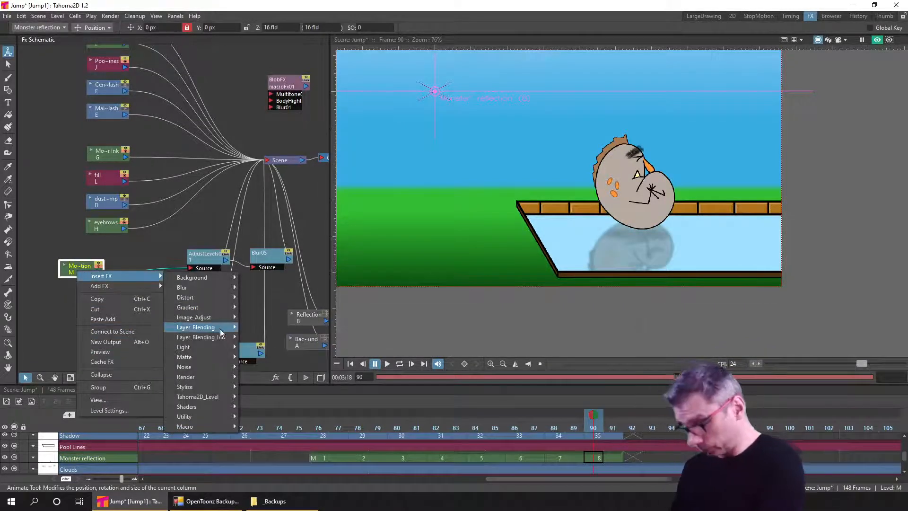
mouse_move(217, 378)
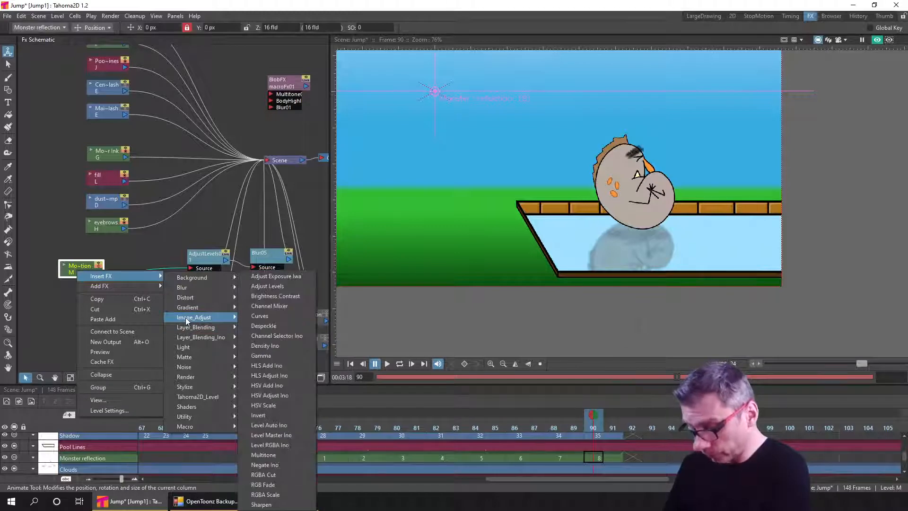
mouse_move(192, 297)
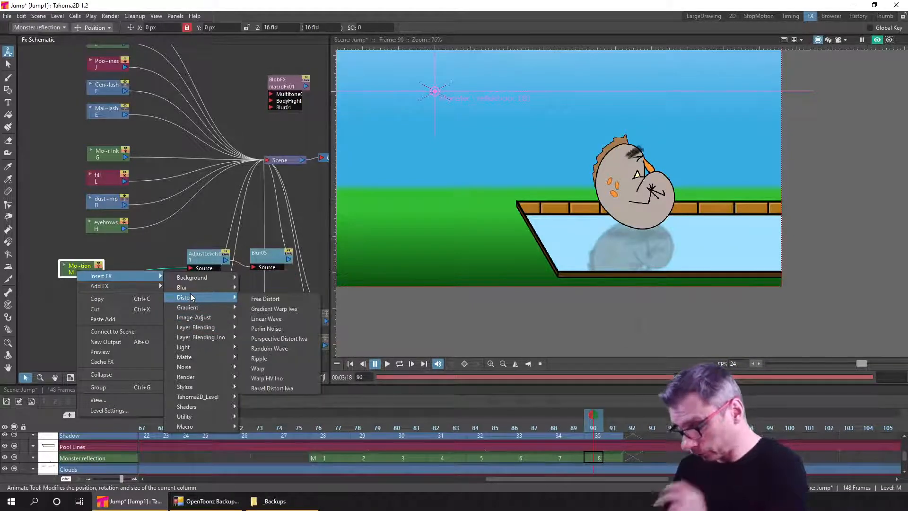
left_click(291, 320)
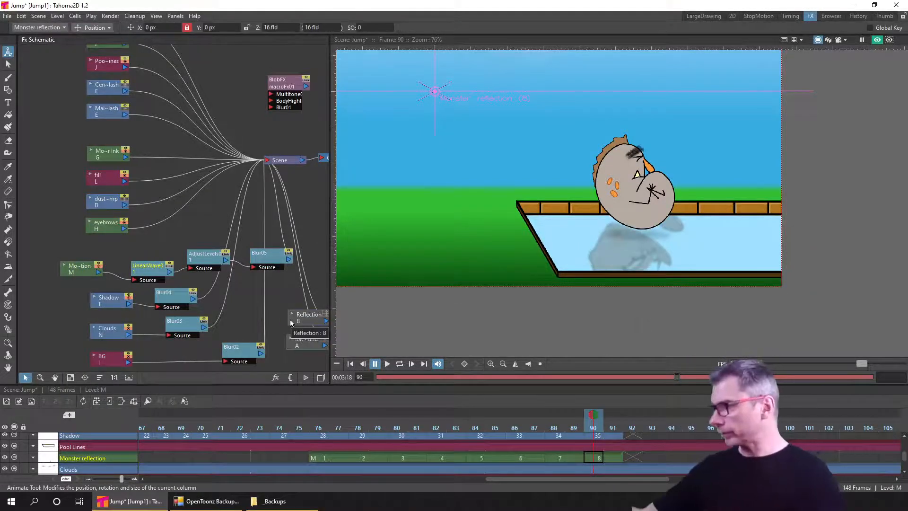
key("ctrl+s")
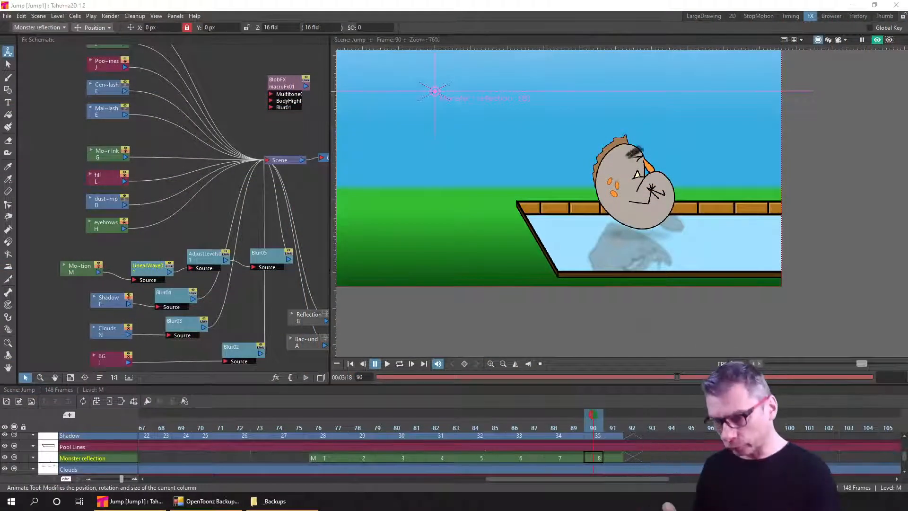
Open the Linear Wave settings, try a strongly negative distortion intensity, and reset the intensity to 0
double_click(151, 273)
left_click_drag(326, 289, 367, 142)
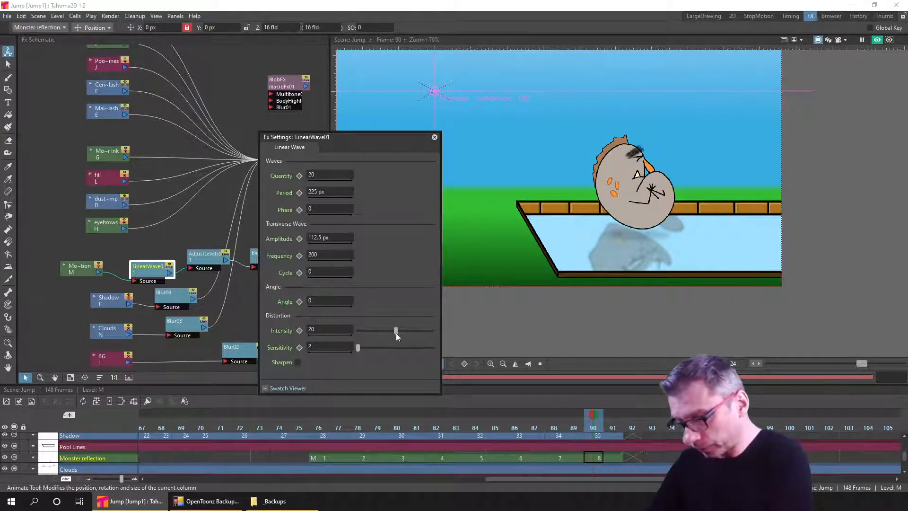
left_click_drag(396, 331, 359, 328)
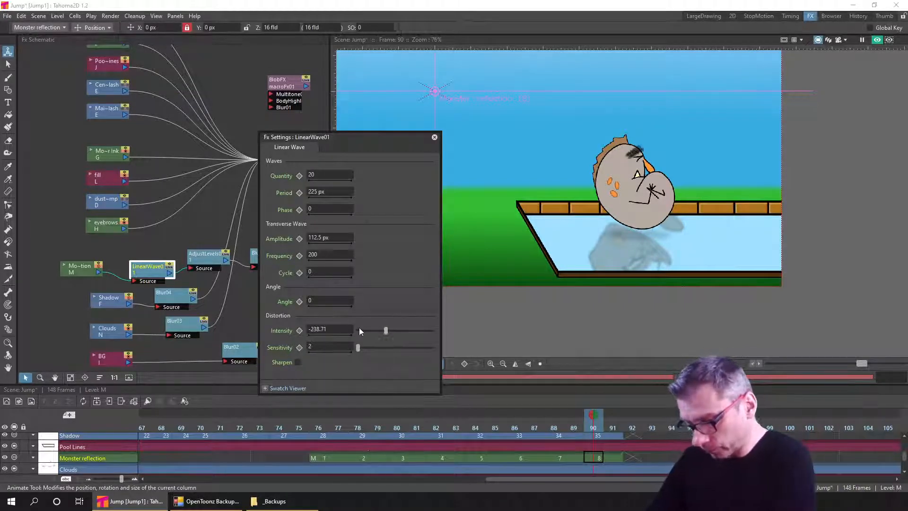
left_click(344, 331)
key("Return")
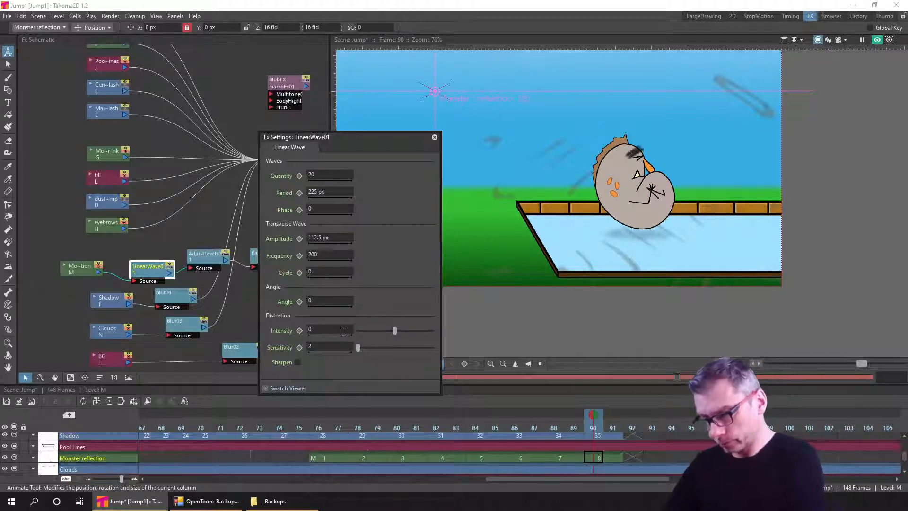
Try small positive and negative Linear Wave intensities, including 45.161, and fine-tune the intensity to -4.822
left_click(395, 330)
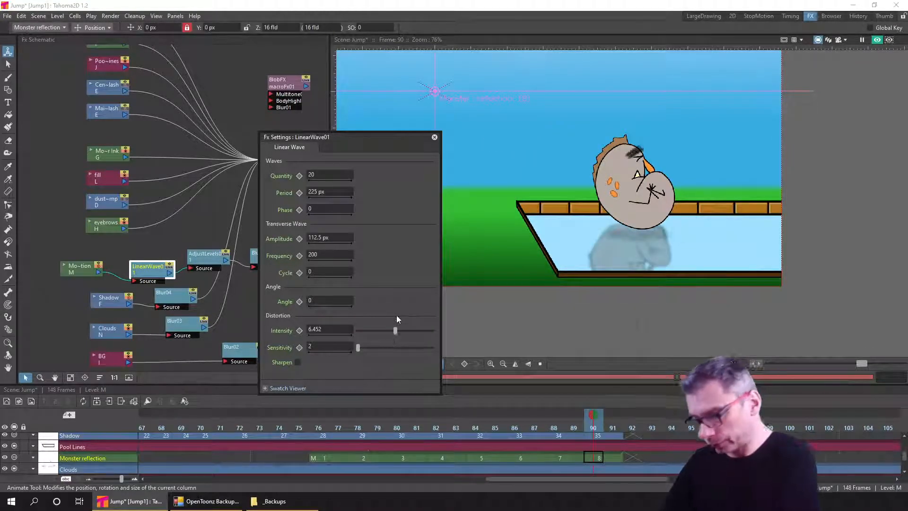
left_click_drag(395, 330, 395, 330)
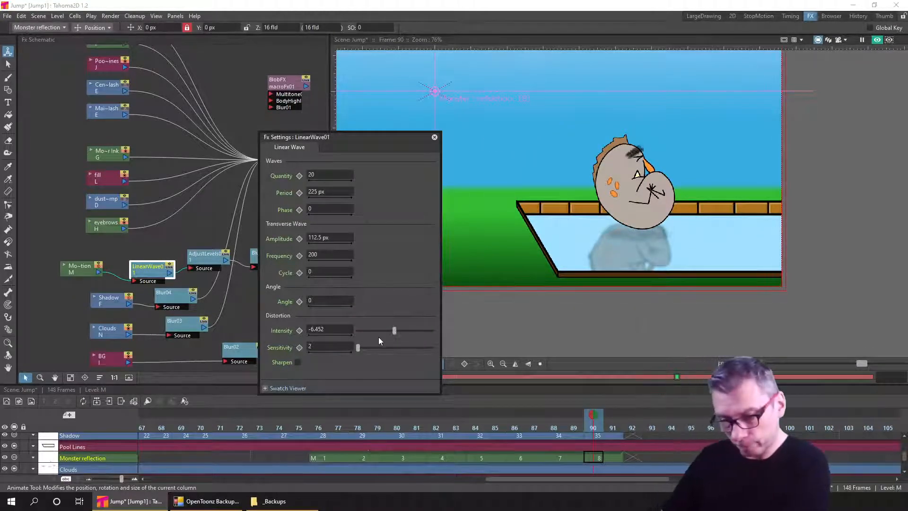
left_click_drag(395, 330, 395, 332)
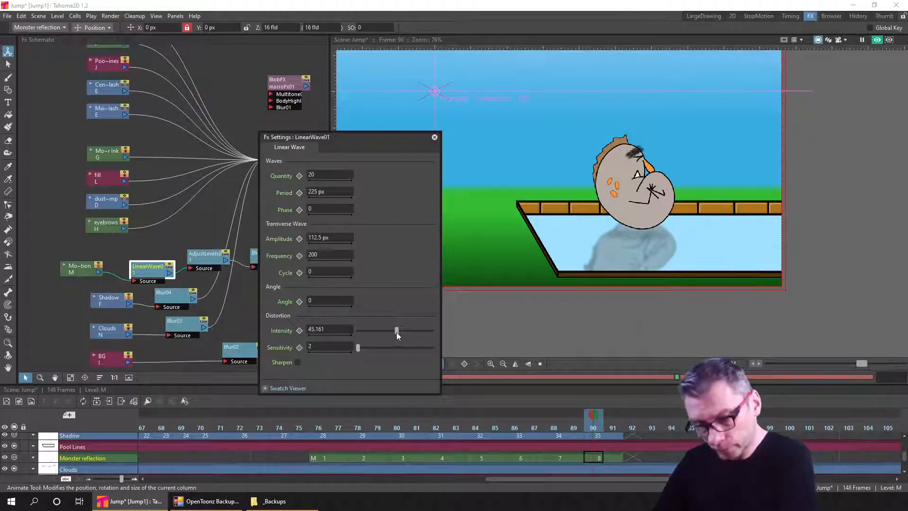
left_click_drag(396, 331, 394, 333)
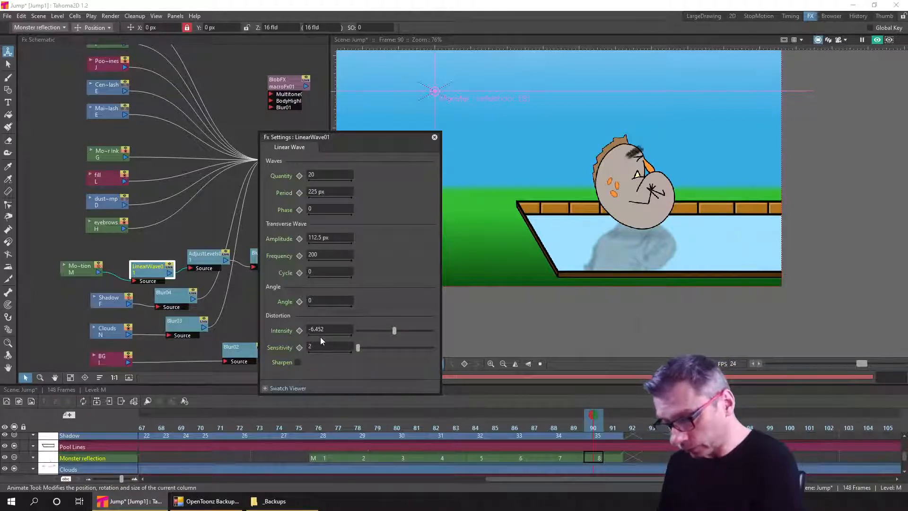
left_click_drag(327, 334, 339, 334)
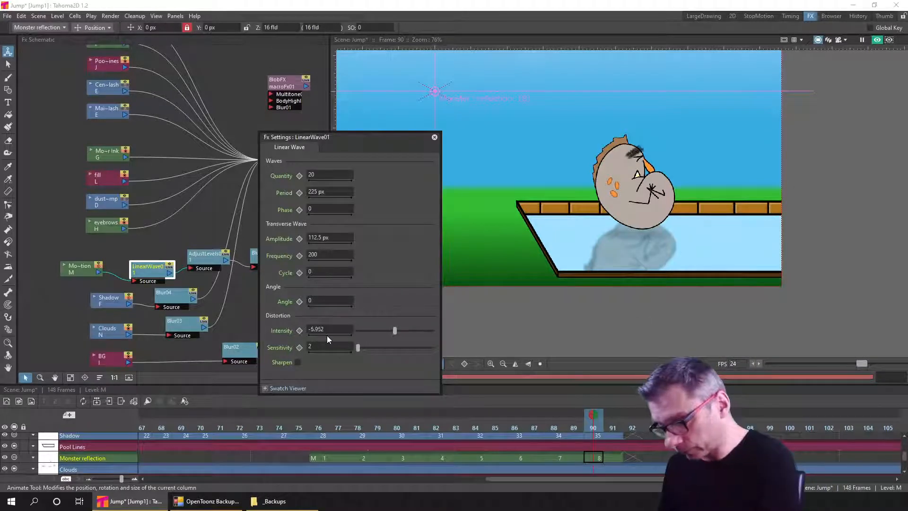
left_click_drag(338, 336, 336, 337)
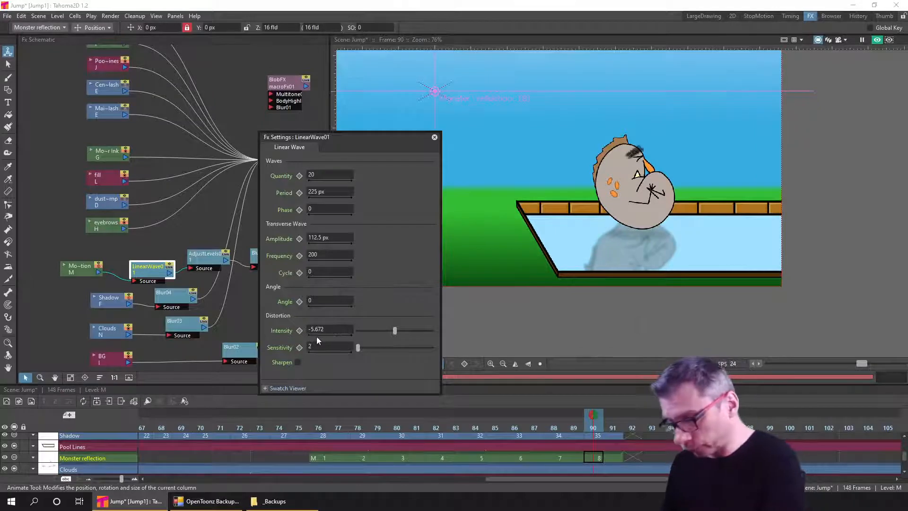
left_click_drag(316, 336, 373, 325)
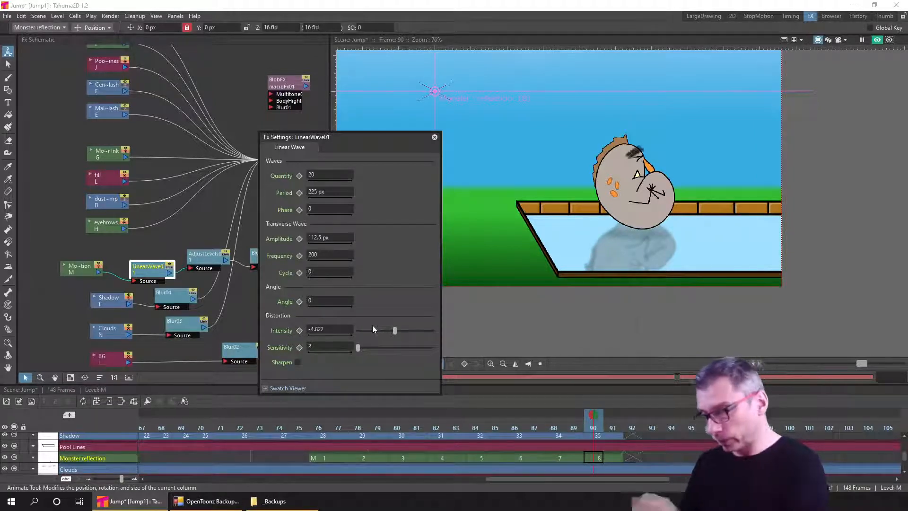
Try a transverse wave amplitude of 50 px and set it to 150 px instead
left_click(332, 238)
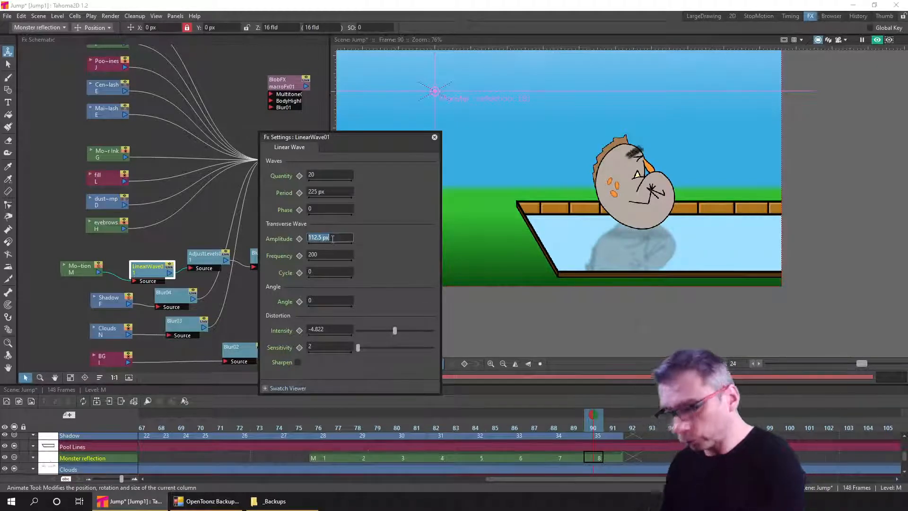
type("50")
key("Tab")
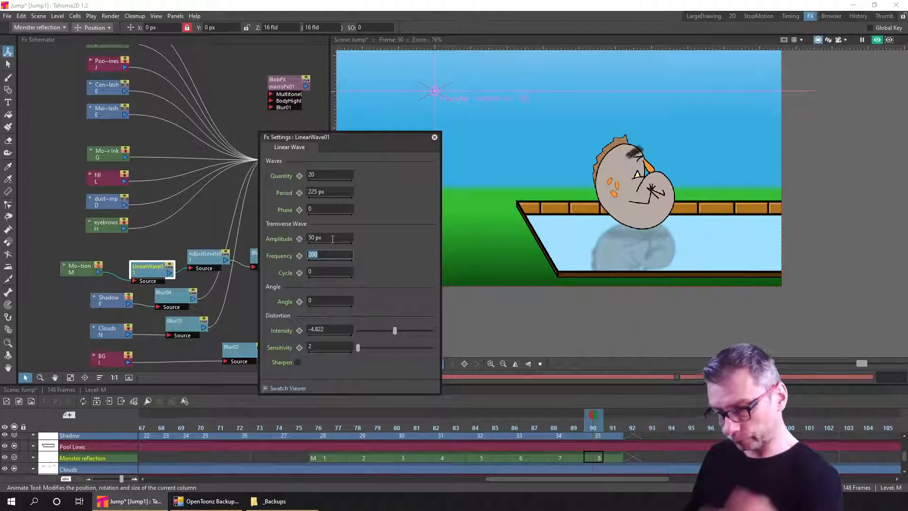
left_click(335, 238)
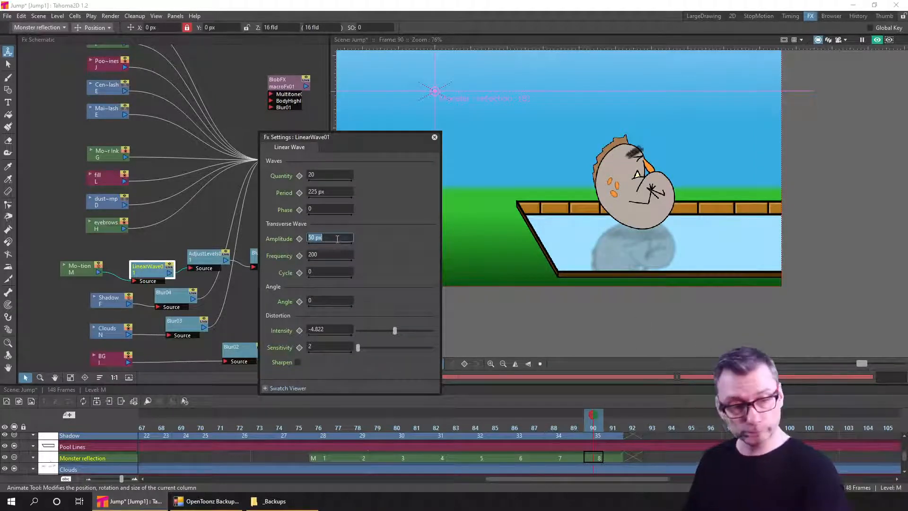
type("150")
key("Tab")
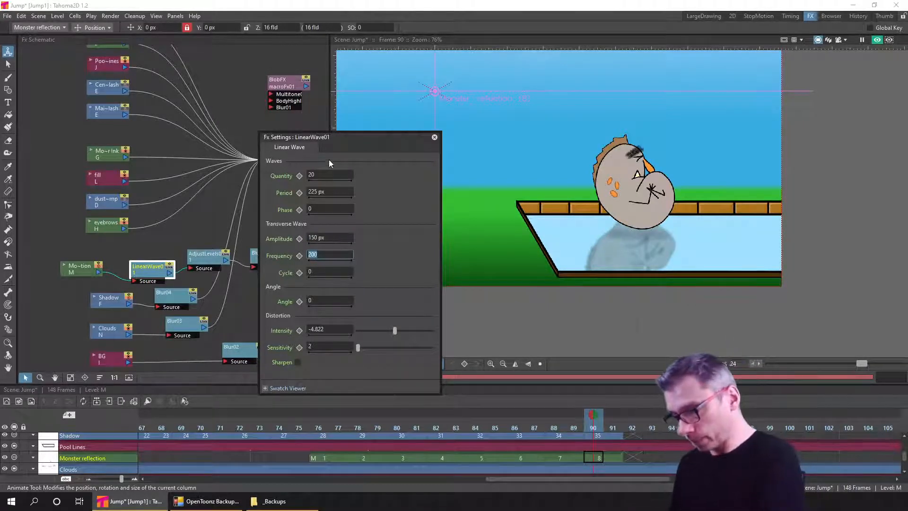
Set the Linear Wave quantity to 40 and its period to 500 px
left_click(326, 175)
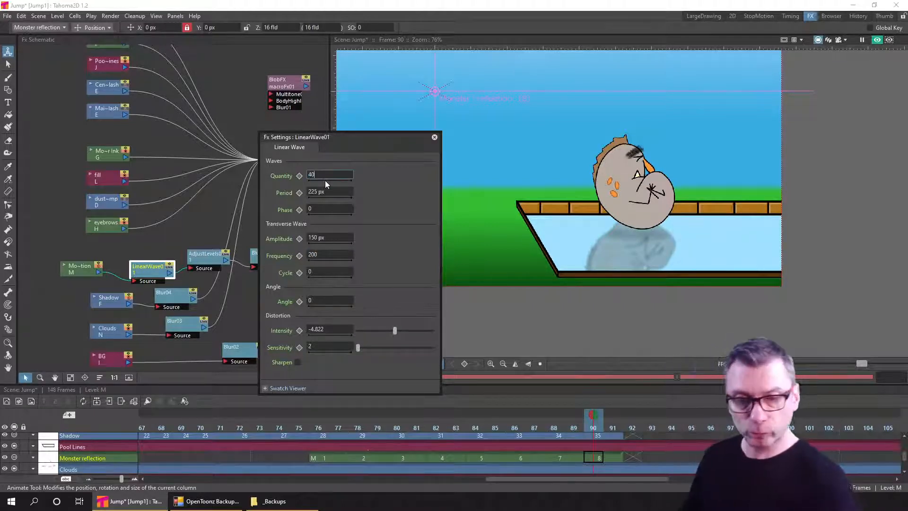
key("Tab")
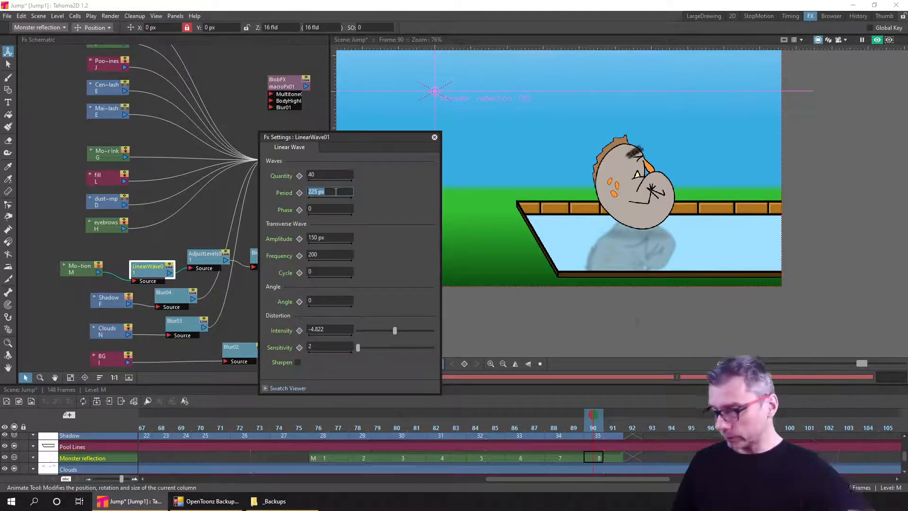
type("500")
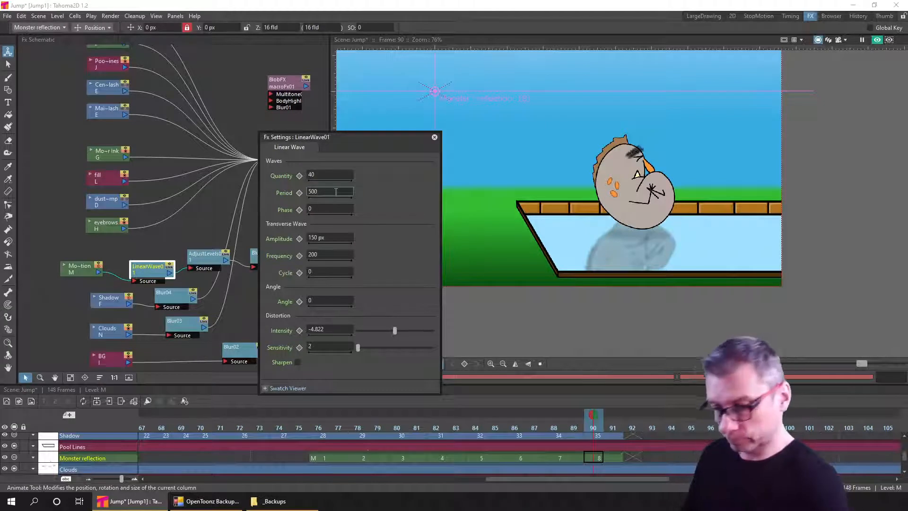
key("Tab")
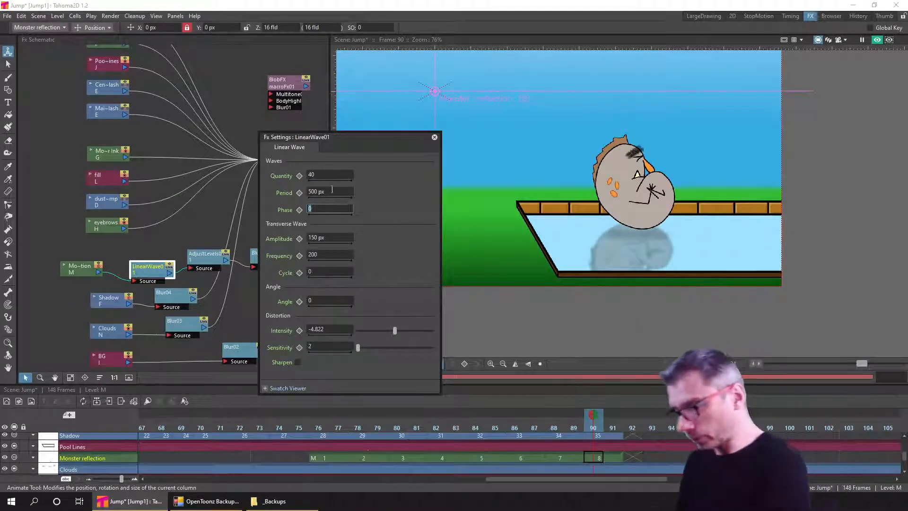
Try wave periods of 100, 30, 20 and 40 px on the monster's reflection
left_click(341, 190)
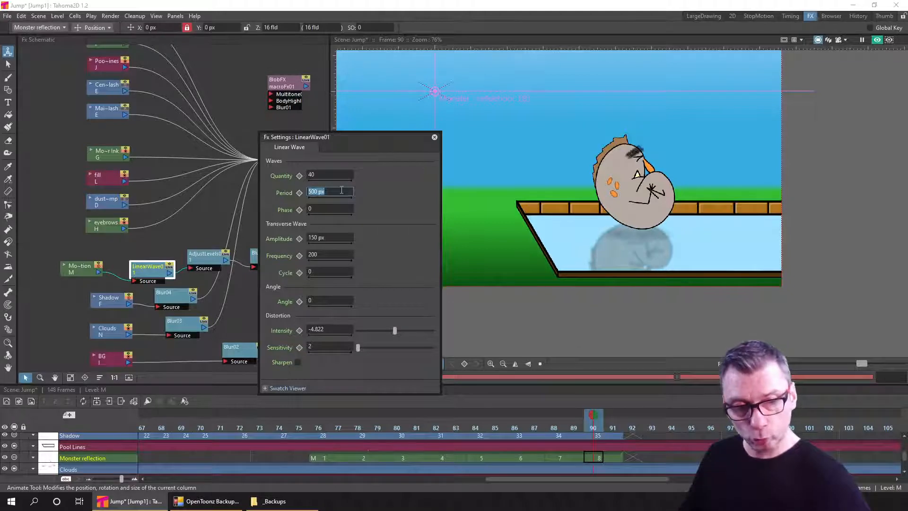
type("100")
key("Tab")
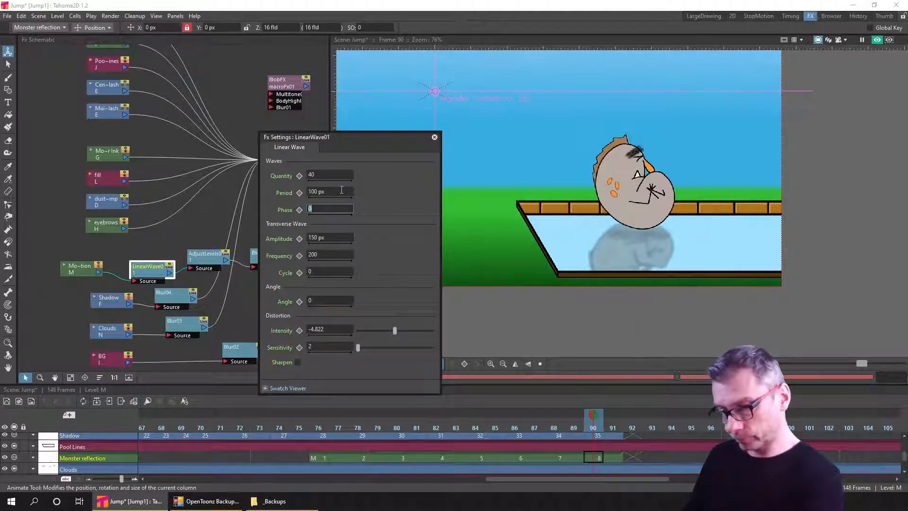
key("shift+Tab")
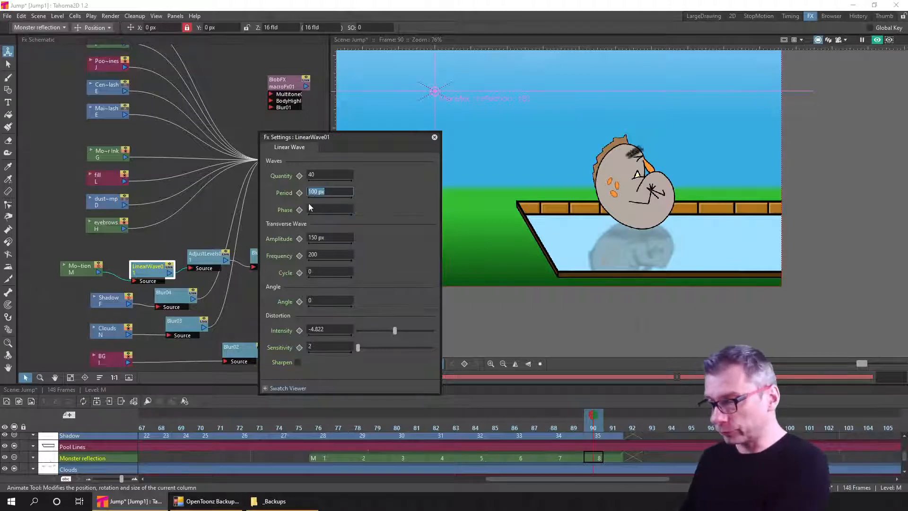
type("30")
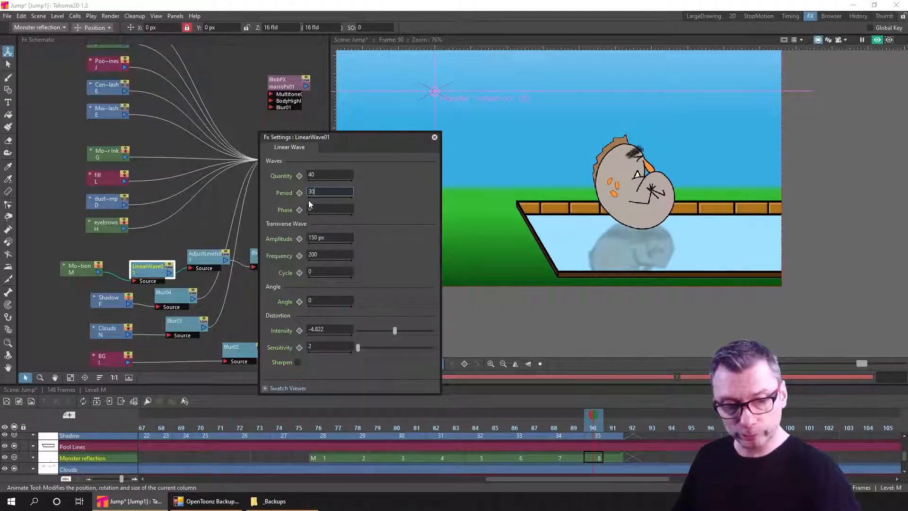
key("Tab")
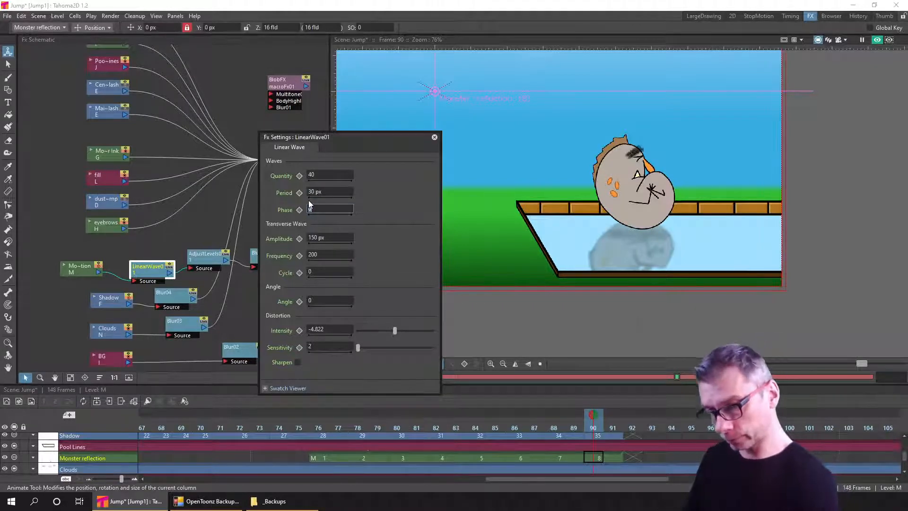
left_click(338, 189)
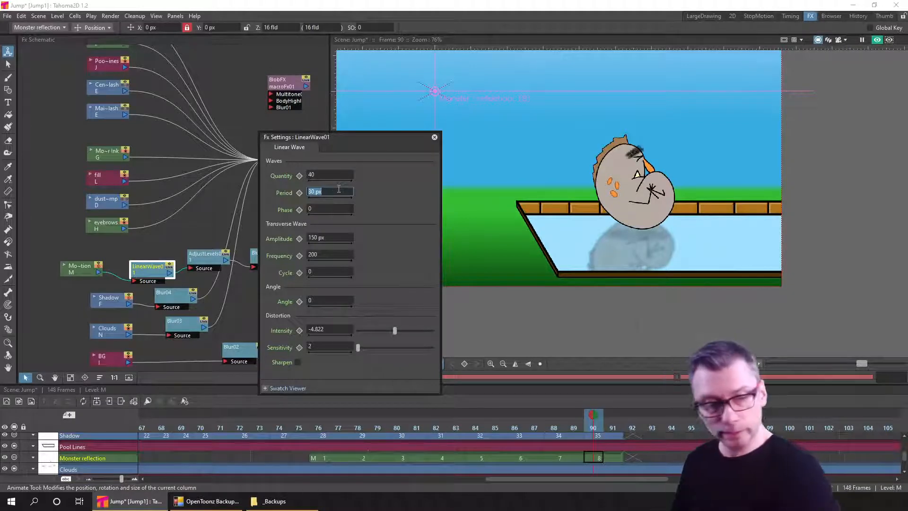
type("20")
key("Tab")
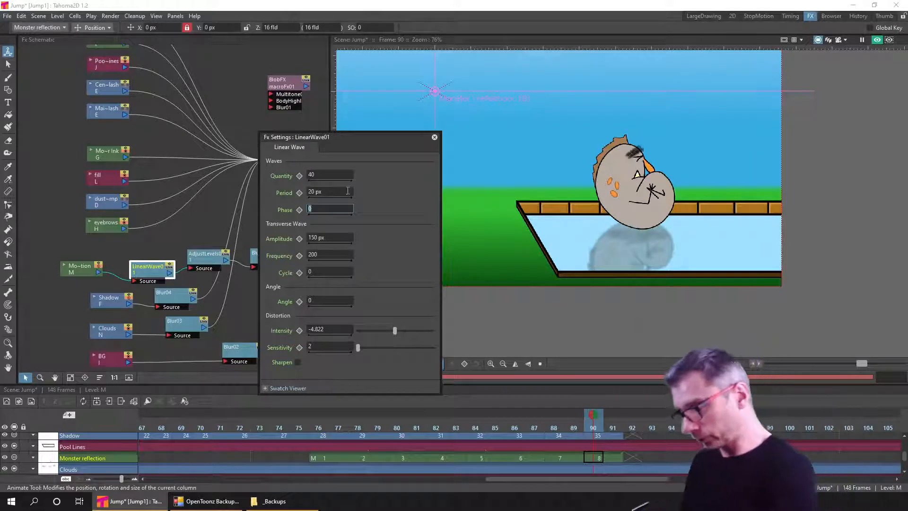
left_click(348, 190)
type("40")
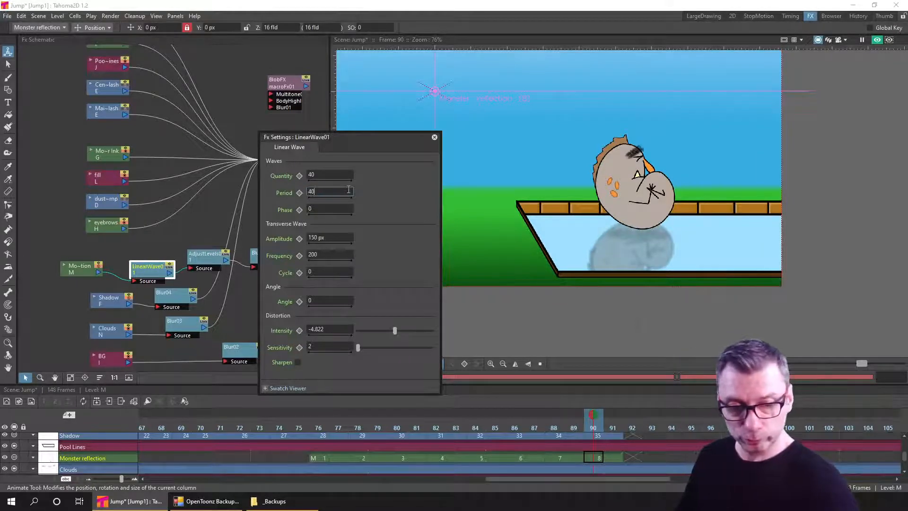
key("Tab")
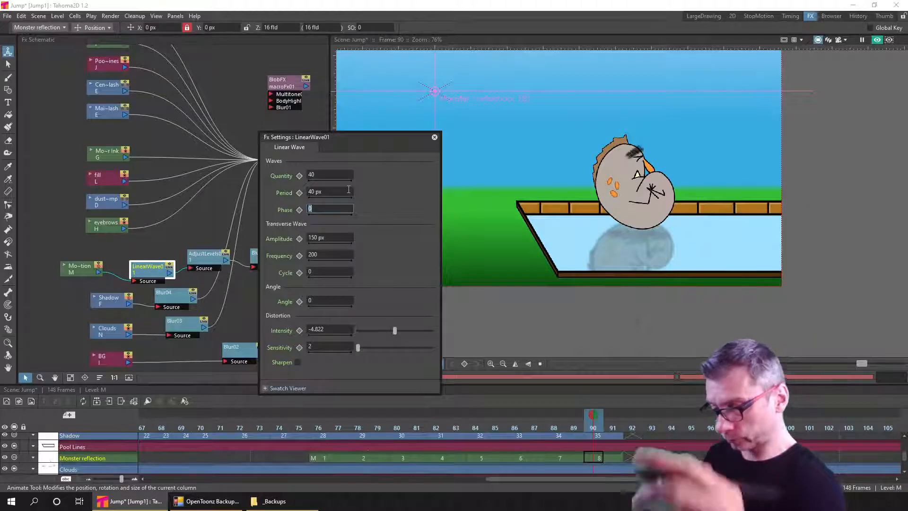
Set the Linear Wave period to 70 px
left_click(346, 195)
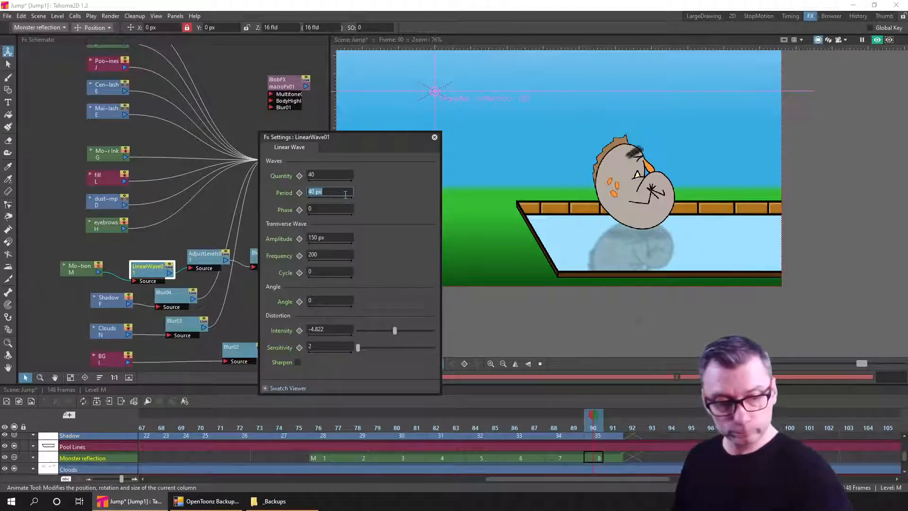
type("70")
key("Tab")
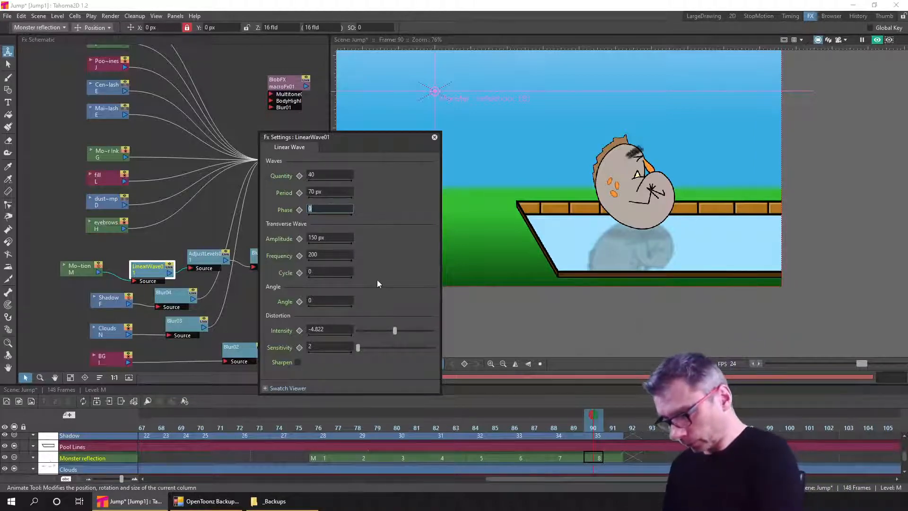
Try Linear Wave distortion intensities between -6.452 and 109.677 on the monster's reflection, settling on 58.065
left_click_drag(393, 330, 394, 331)
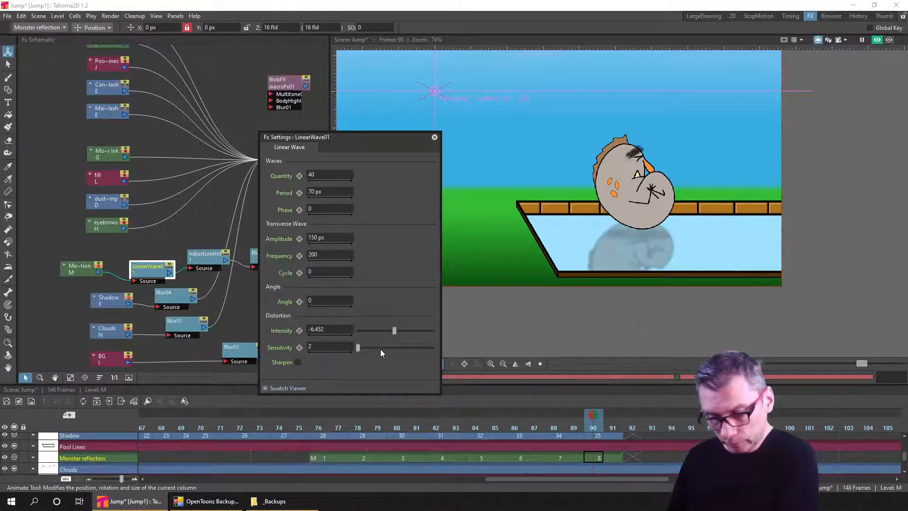
left_click_drag(396, 333, 397, 330)
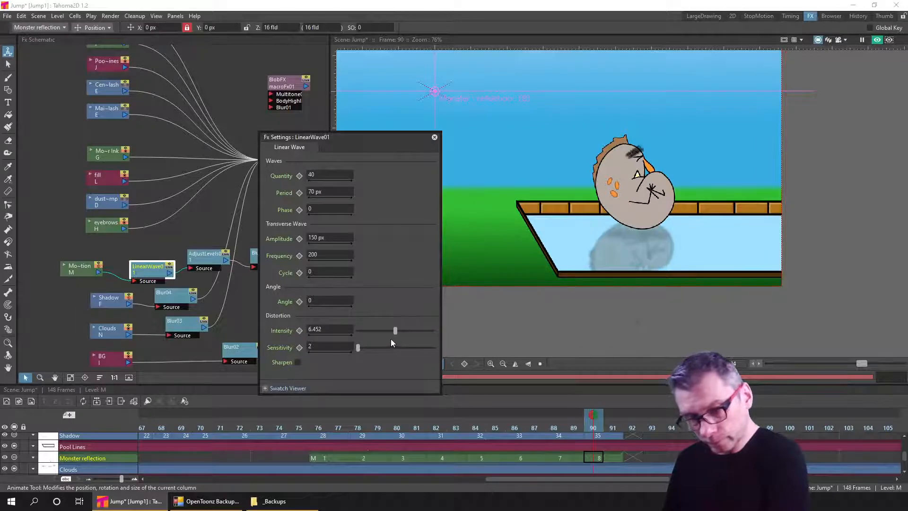
left_click_drag(396, 330, 397, 330)
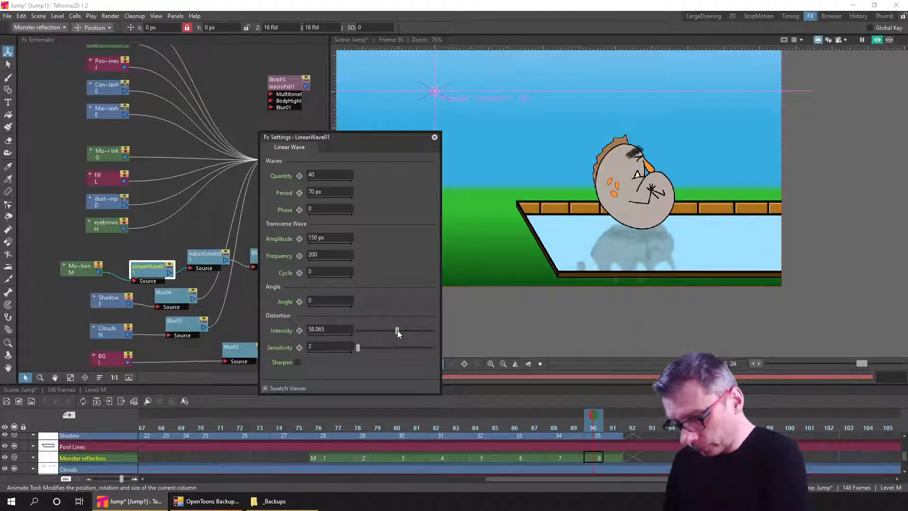
left_click_drag(397, 330, 399, 330)
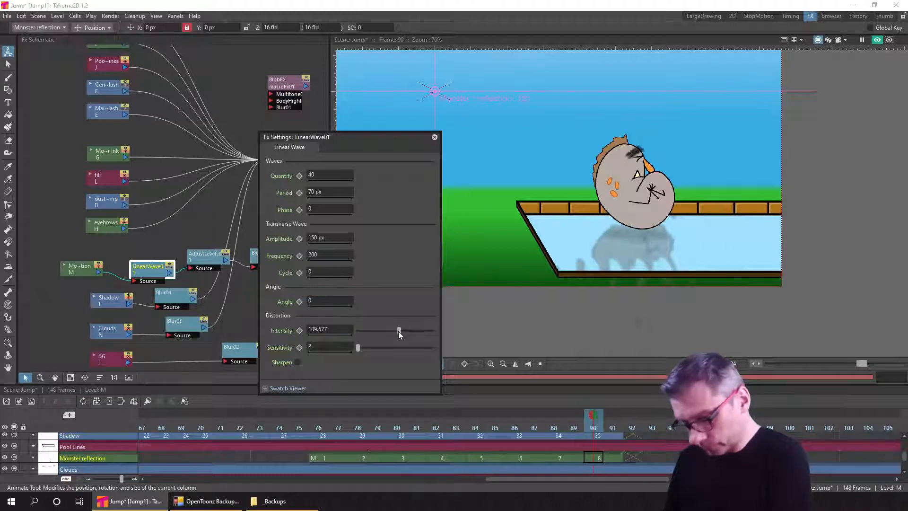
left_click_drag(398, 332, 397, 331)
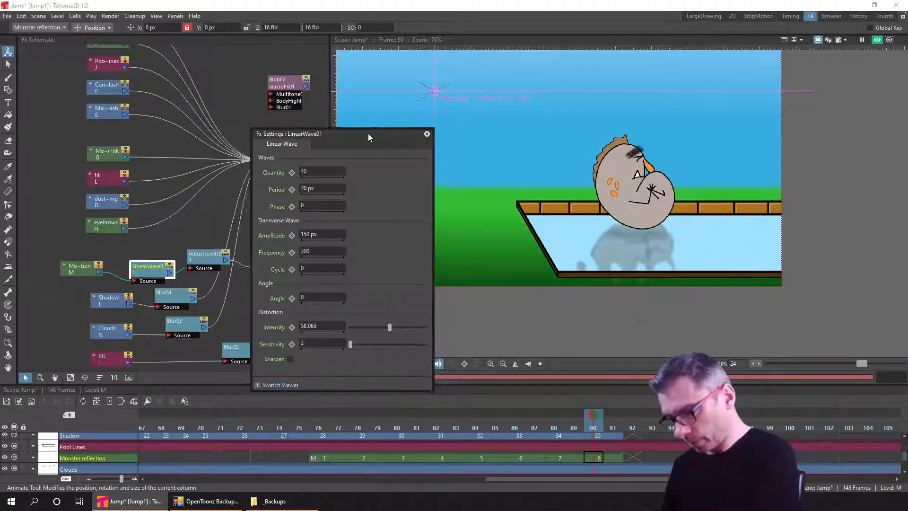
Play the animation from the monster reflection's first frame to check the distortion, pausing around frame 85
left_click_drag(368, 135, 253, 130)
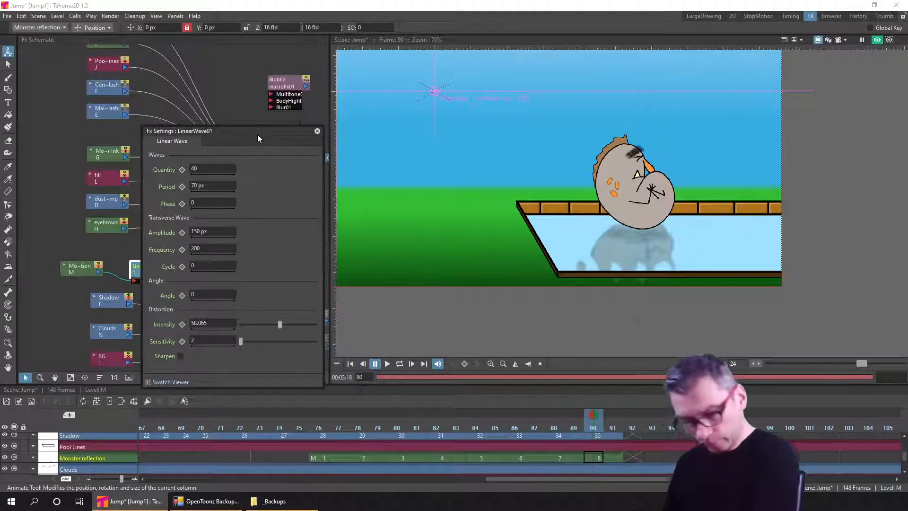
left_click(316, 458)
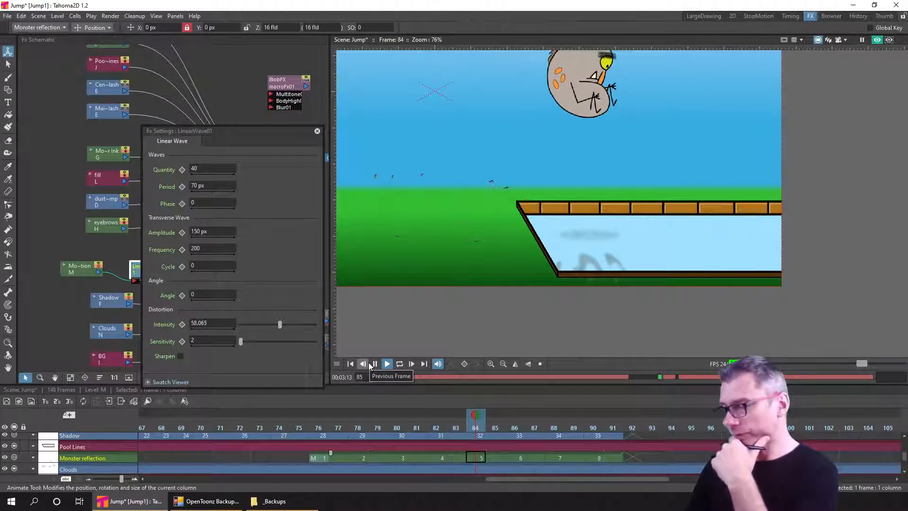
left_click(373, 365)
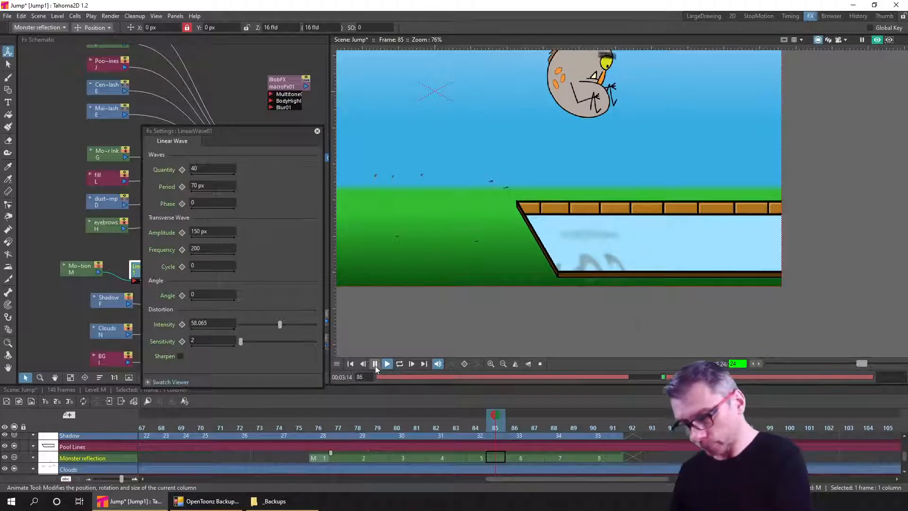
At frame 84, try distortion intensities of -32.258, 0 and 1.4, set it to 5, and play back the reflection up to frame 90
left_click(476, 423)
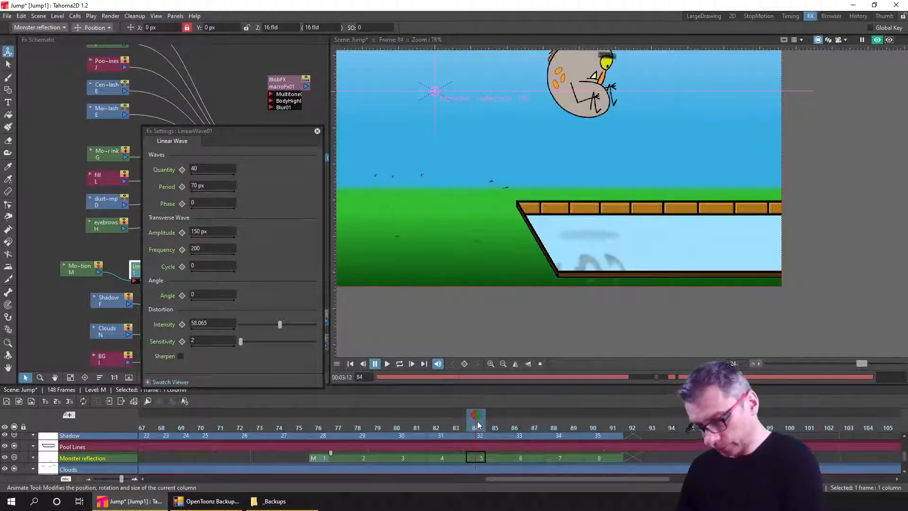
left_click(279, 325)
left_click_drag(279, 326, 275, 328)
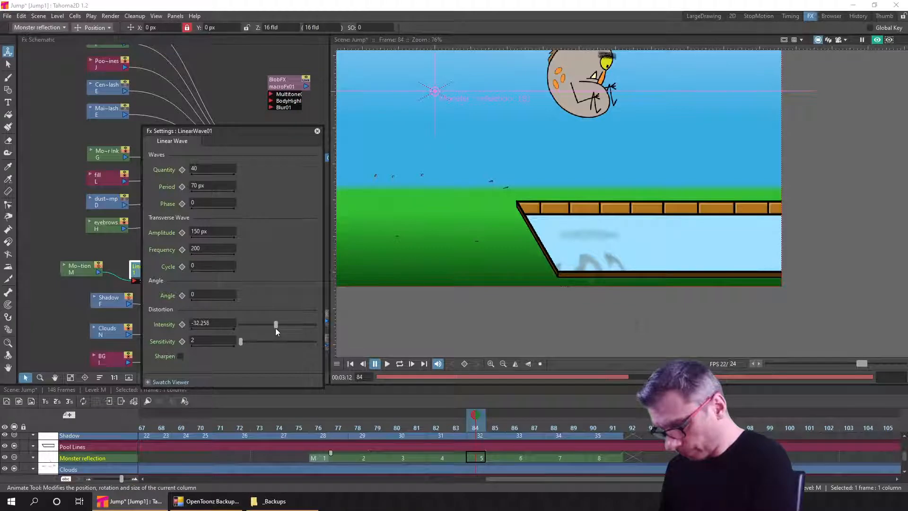
left_click(229, 325)
type("0")
key("Return")
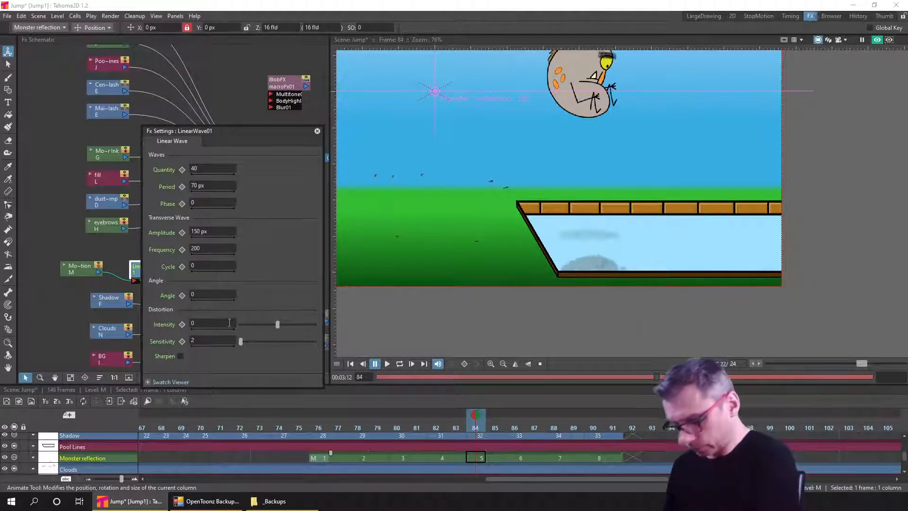
left_click_drag(202, 329, 331, 321)
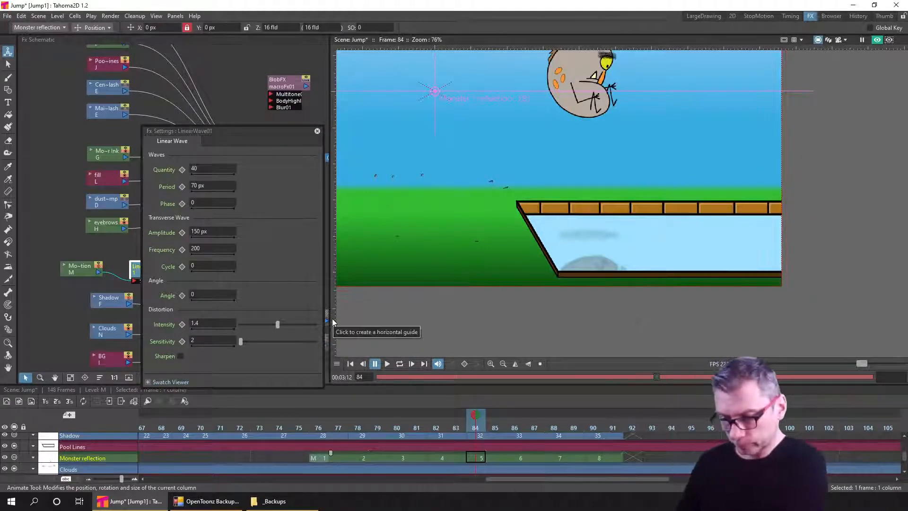
left_click(222, 323)
type("5")
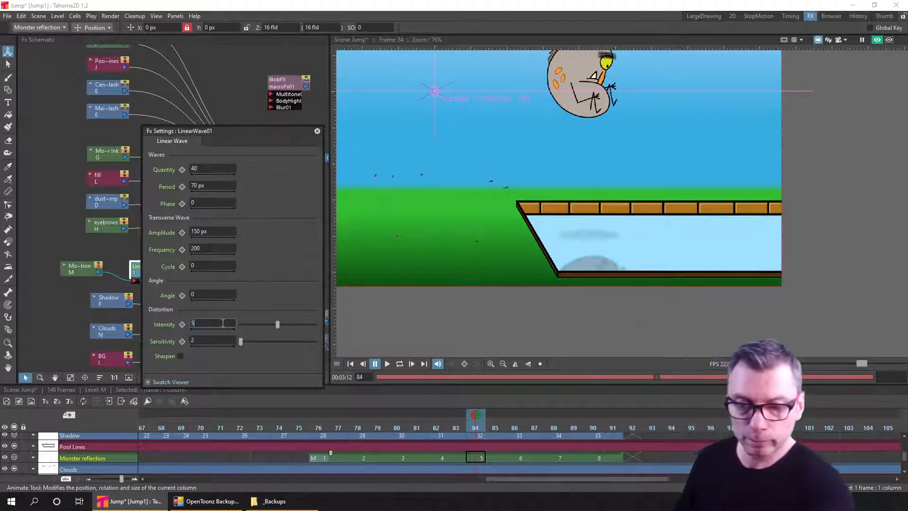
key("Return")
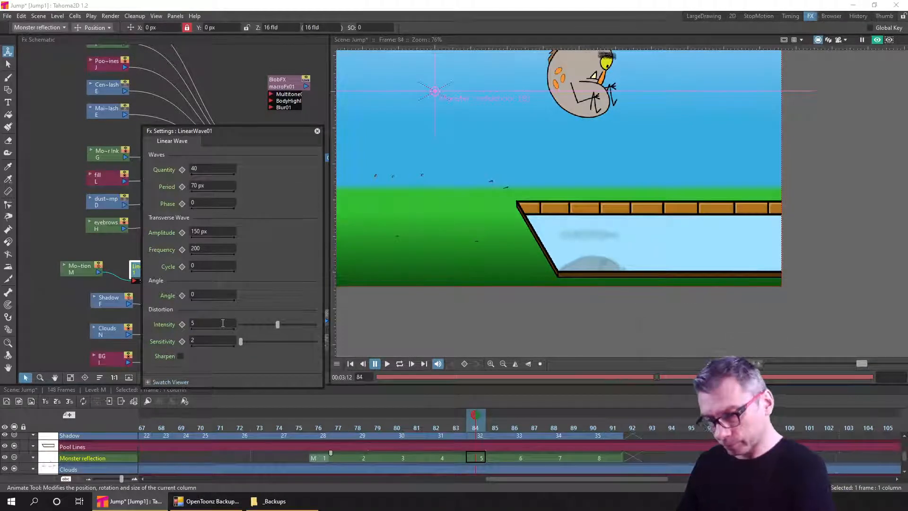
left_click(387, 363)
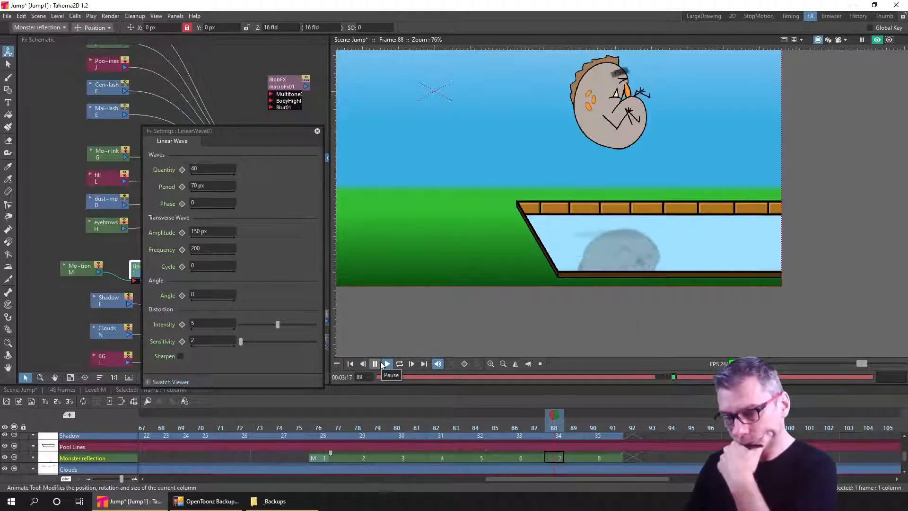
left_click(377, 363)
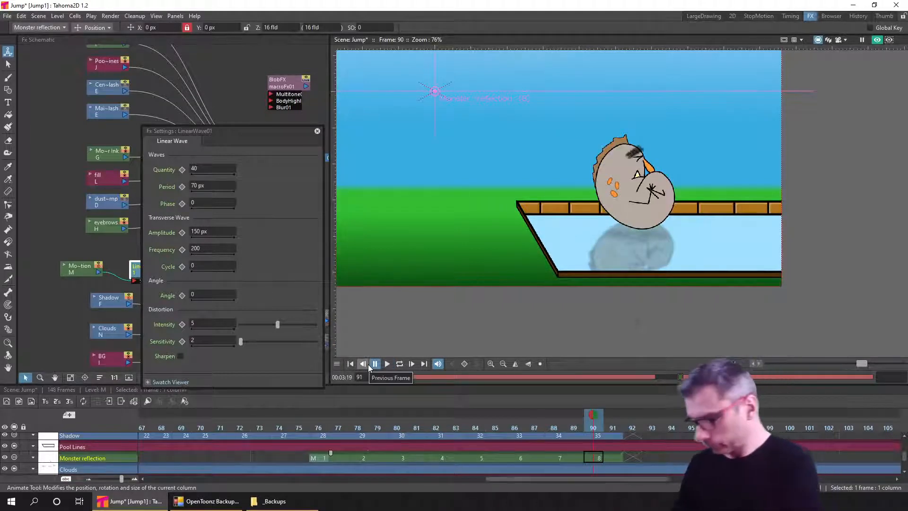
Try Linear Wave sensitivities of 4.323, 11.987, 15.123 and 7.69, and compare the reflection with the preview off and on
left_click_drag(241, 343, 246, 345)
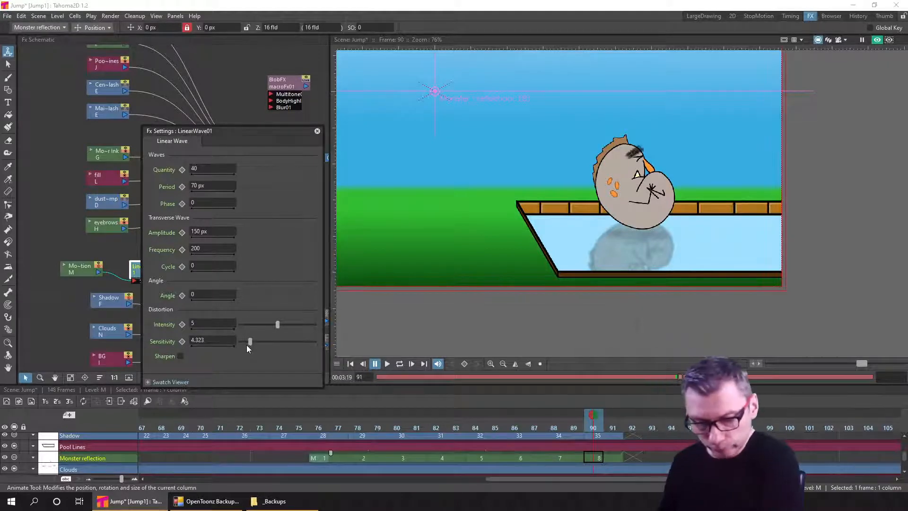
left_click_drag(256, 345, 281, 345)
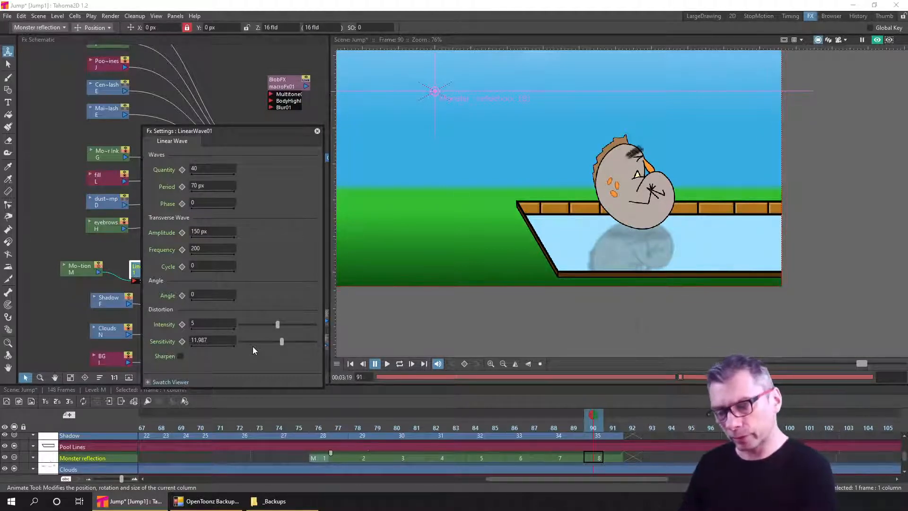
left_click_drag(281, 342, 294, 343)
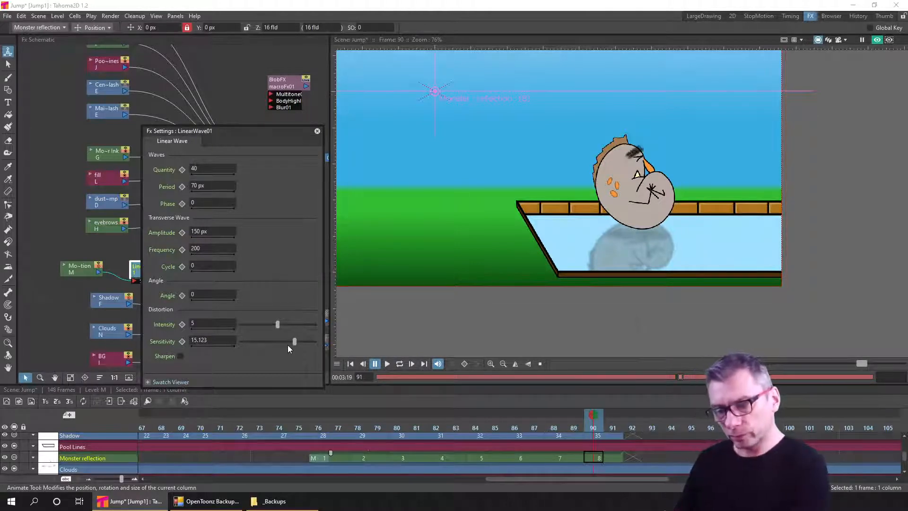
left_click_drag(288, 345, 264, 351)
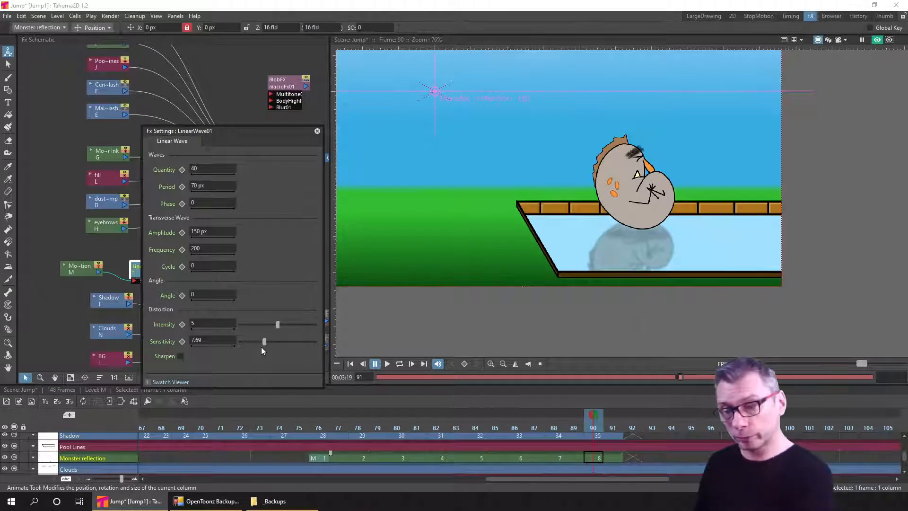
left_click(876, 42)
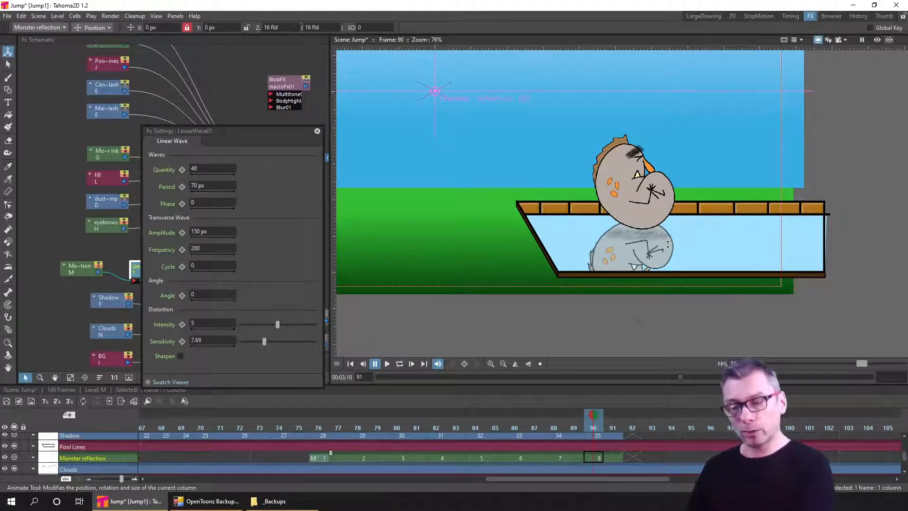
left_click(876, 42)
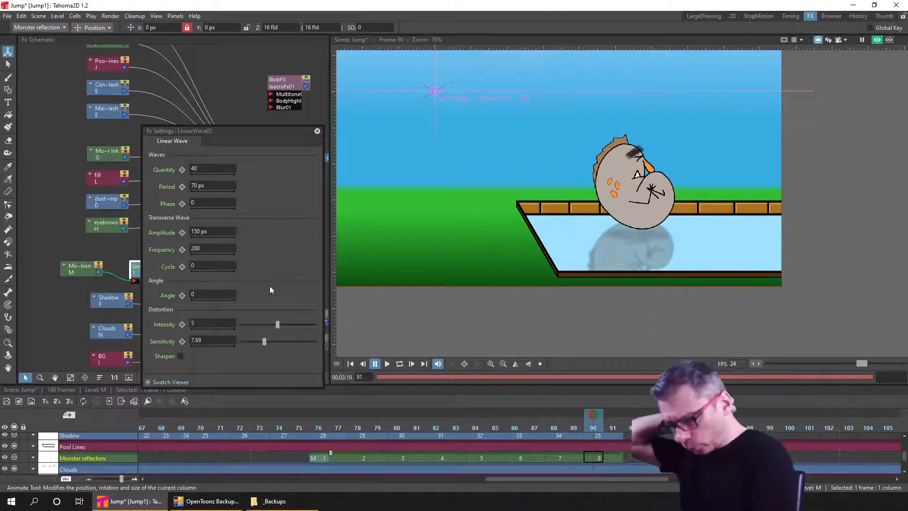
Delete the Linear Wave effect from the monster's reflection and insert a fresh Linear Wave effect in its place
left_click(318, 132)
left_click_drag(144, 275, 141, 266)
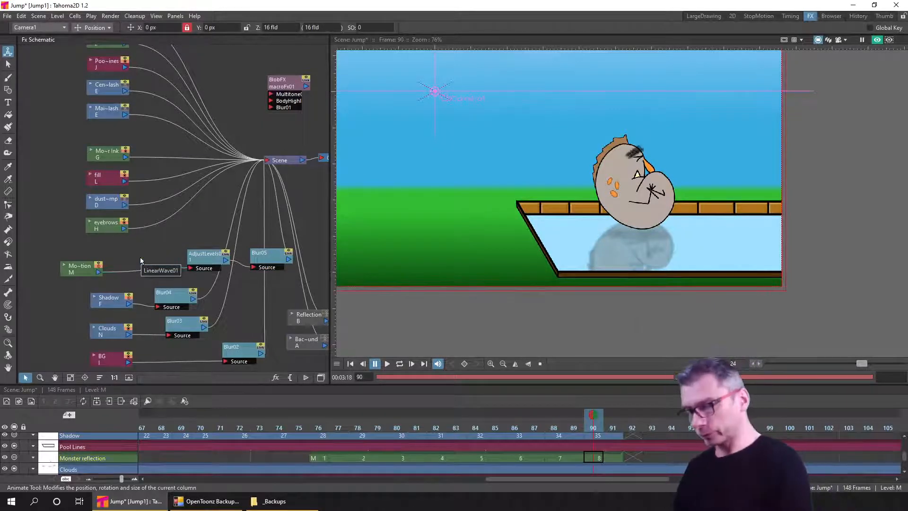
key("Delete")
left_click(78, 271)
right_click(77, 272)
mouse_move(115, 274)
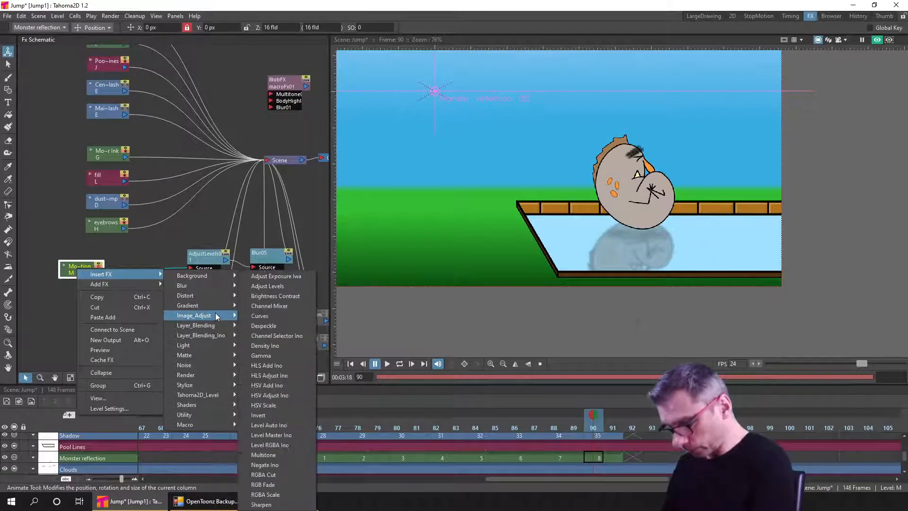
mouse_move(213, 306)
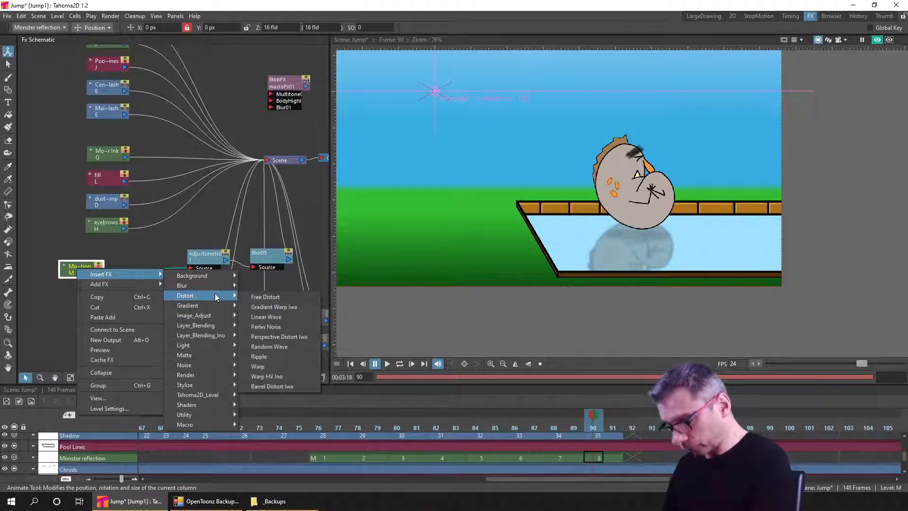
left_click(290, 318)
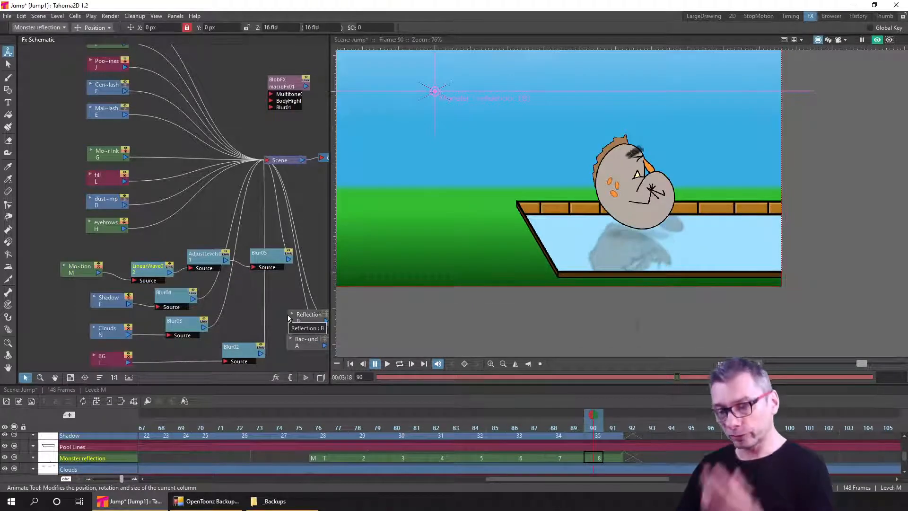
Try periods of 150 and 100 px on the new Linear Wave effect and set its period to 75 px
double_click(146, 275)
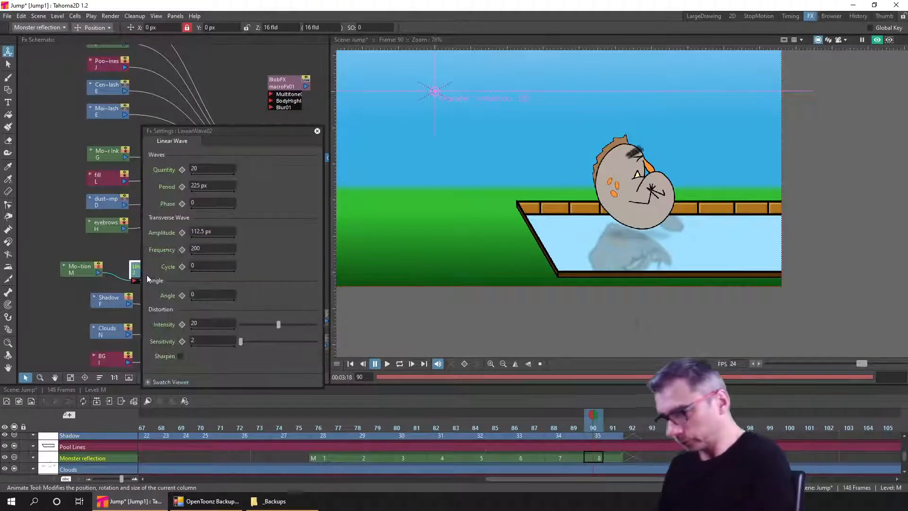
left_click_drag(237, 131, 280, 174)
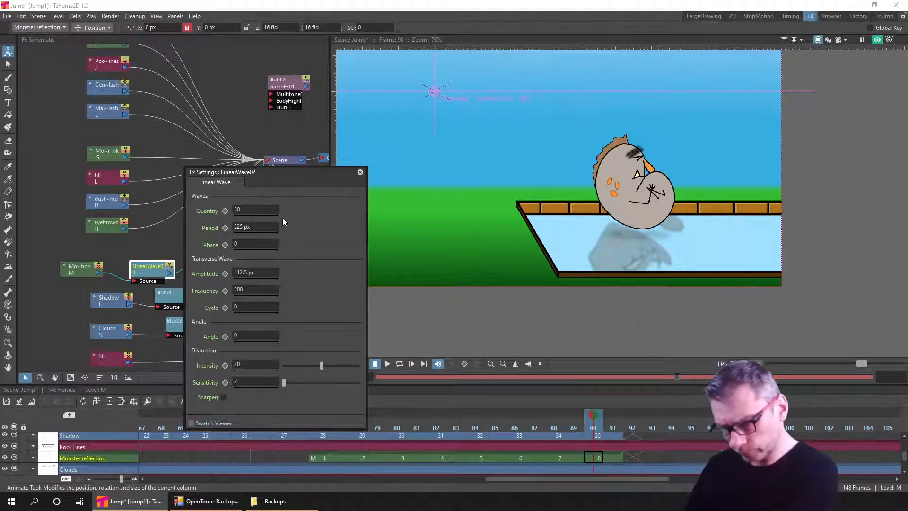
left_click(260, 229)
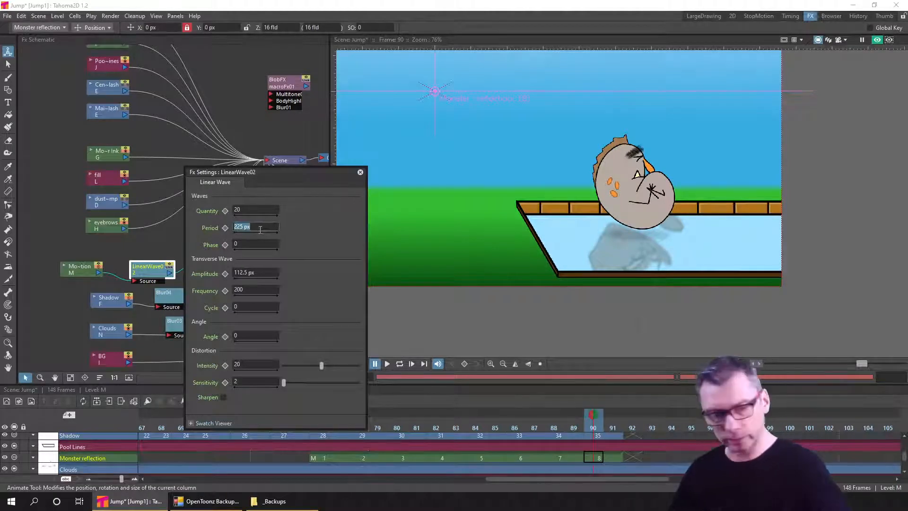
type("150")
key("Tab")
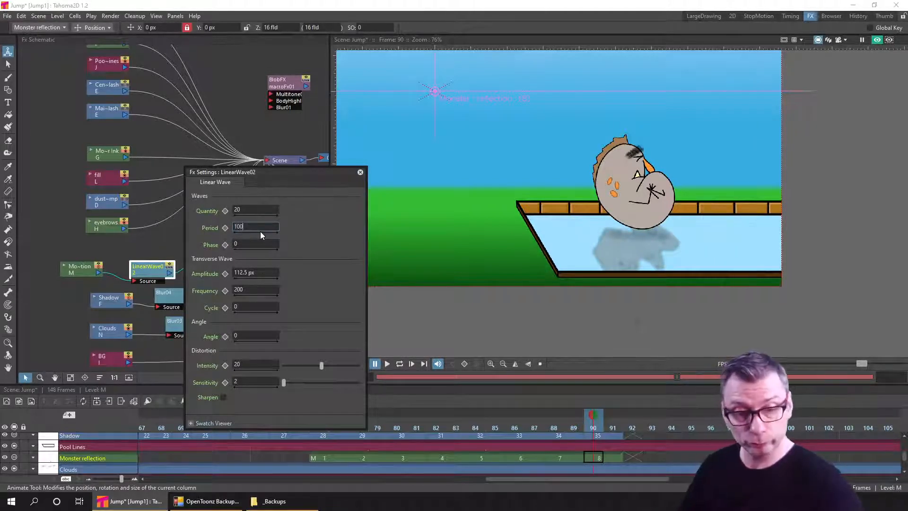
key("Tab")
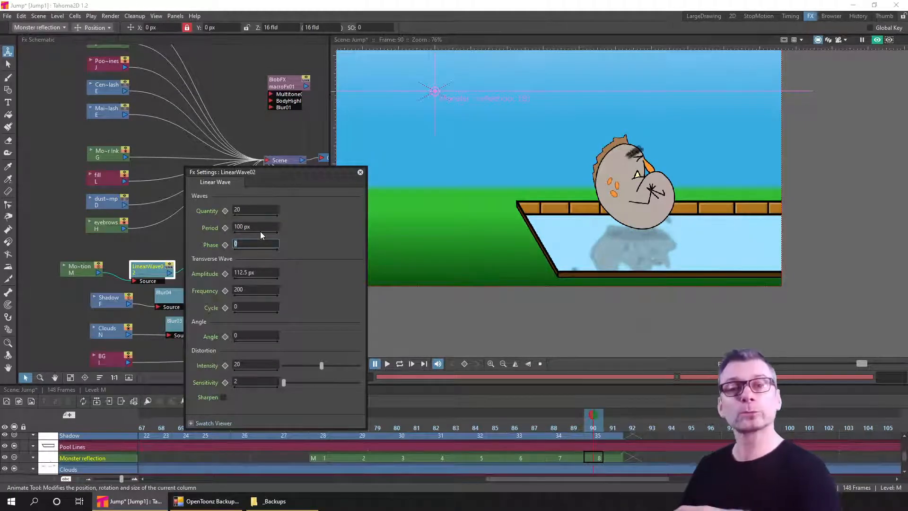
left_click(263, 227)
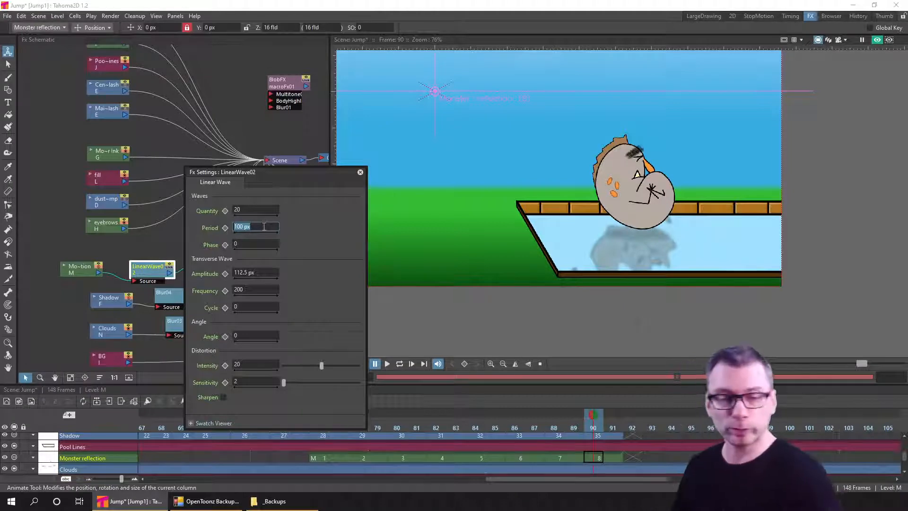
type("75")
key("Tab")
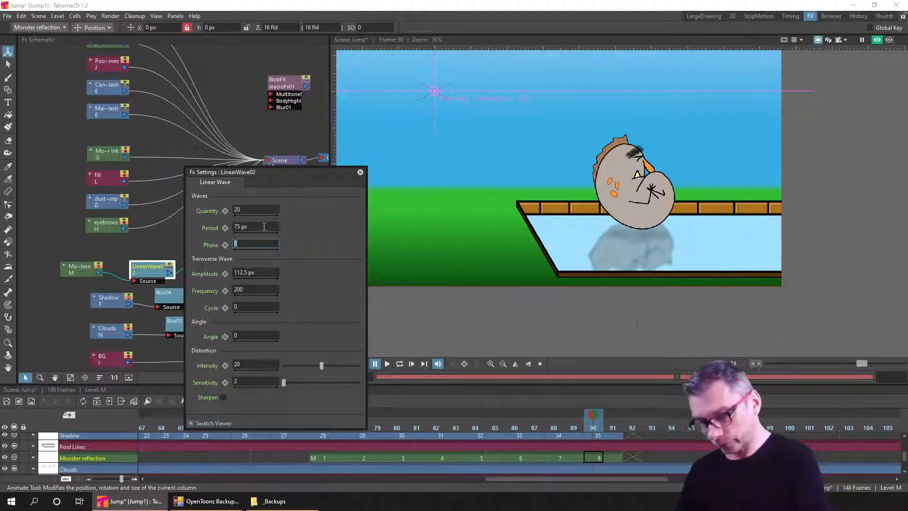
Check the distorted reflection at earlier frames, stepping back from frame 88 to frame 82
left_click(554, 422)
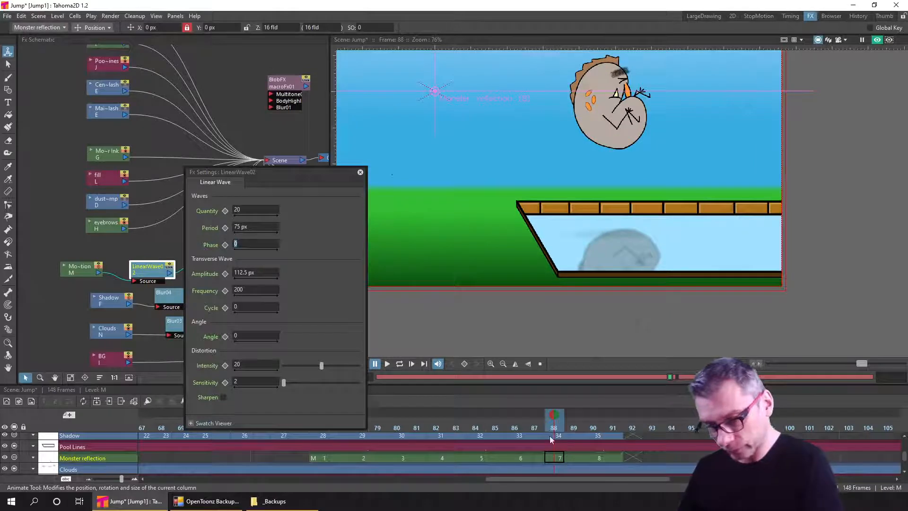
left_click(515, 427)
left_click(445, 422)
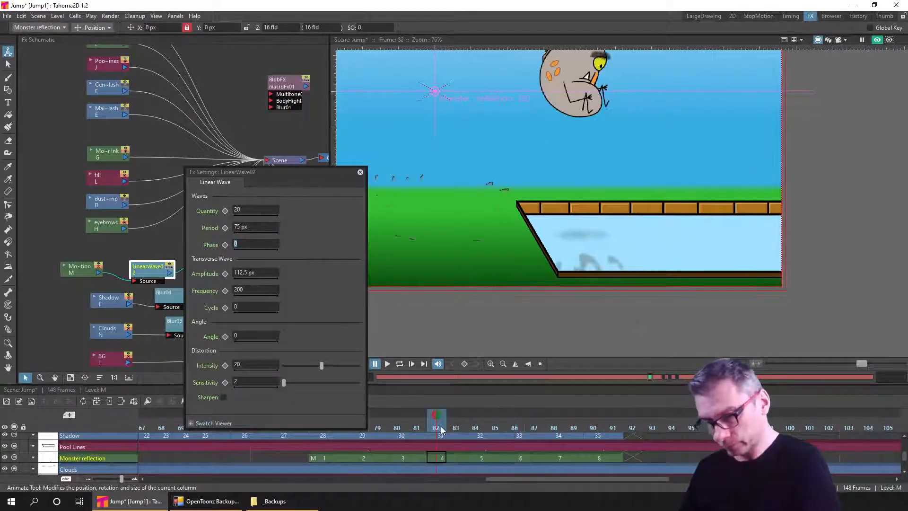
Compare the distorted monster reflection at frames 82, 84, 86 and 90
left_click(401, 425)
left_click(437, 427)
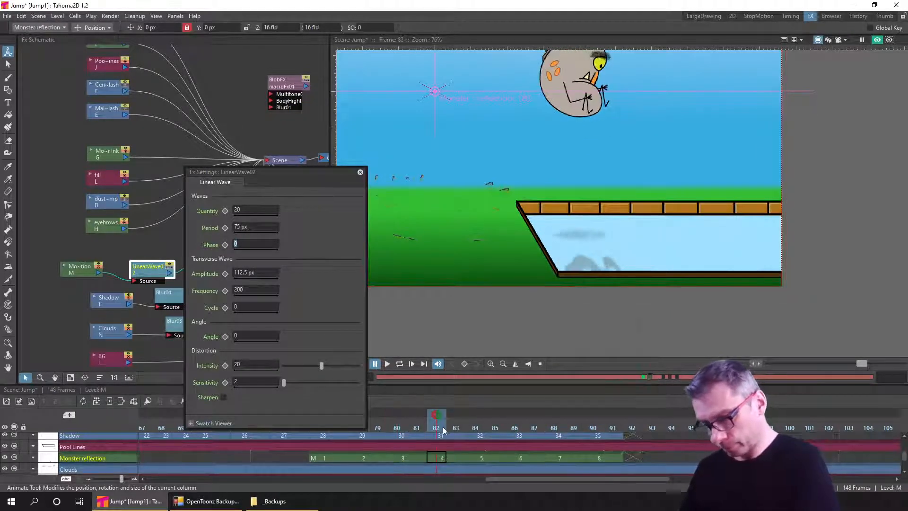
left_click(480, 425)
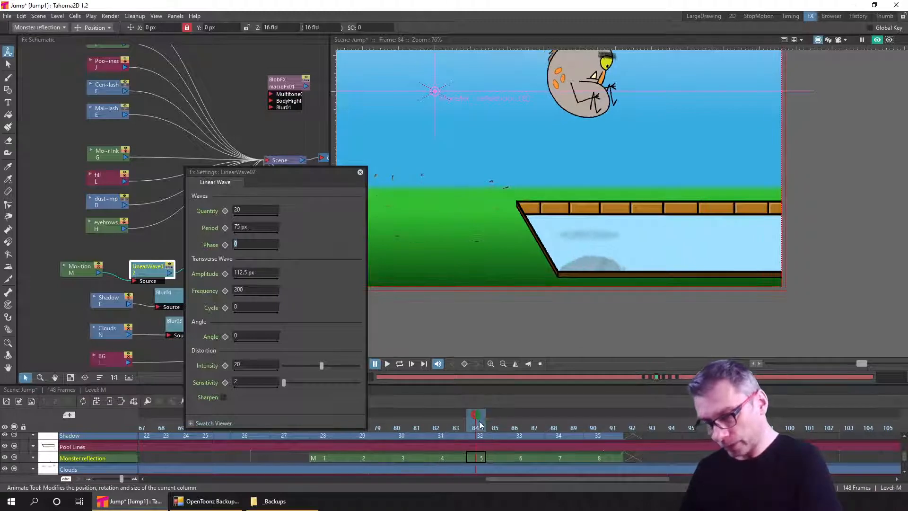
left_click(514, 425)
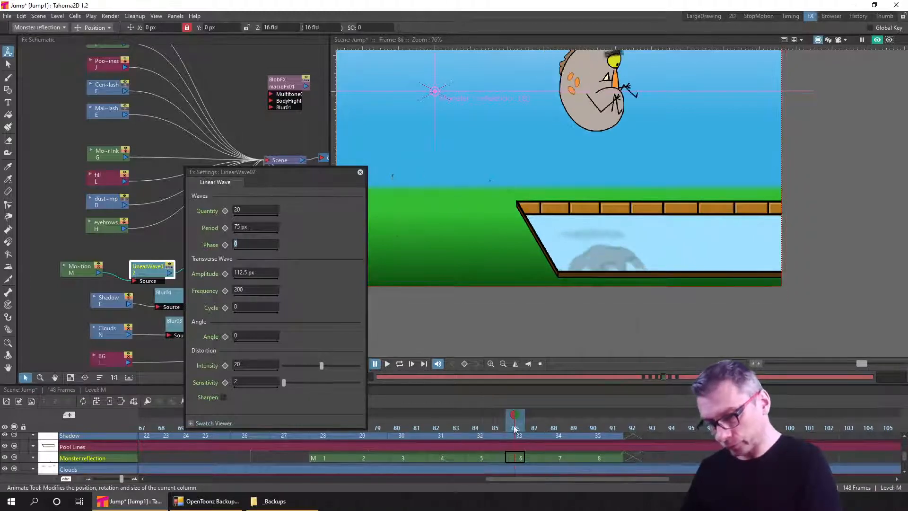
left_click(595, 427)
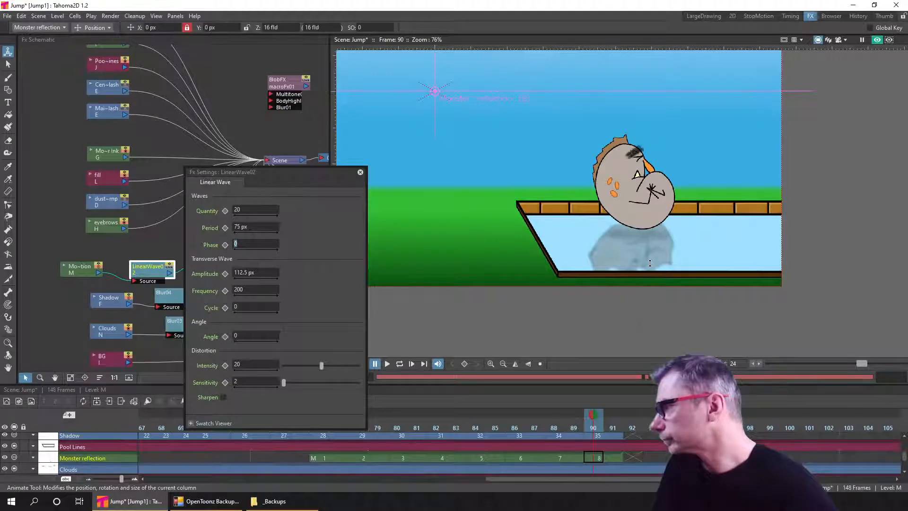
Save the Jump scene and close the Linear Wave settings
key("ctrl+s")
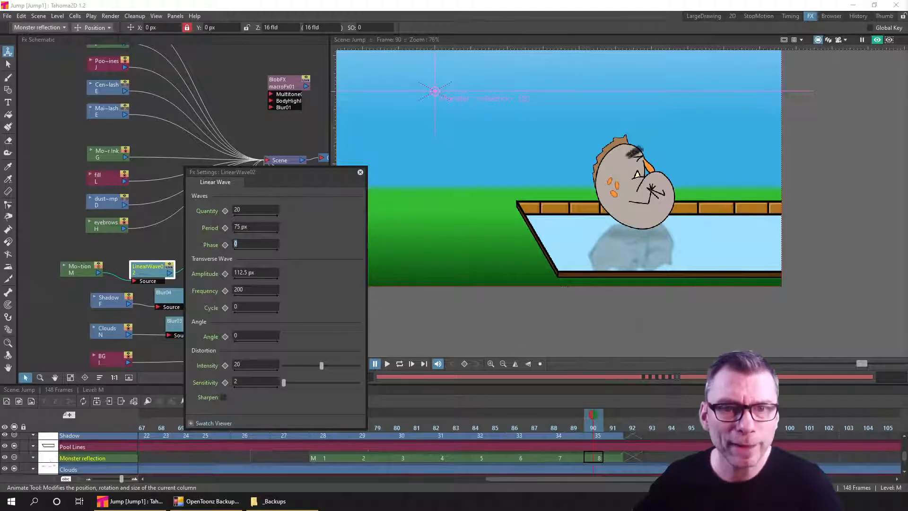
left_click(360, 172)
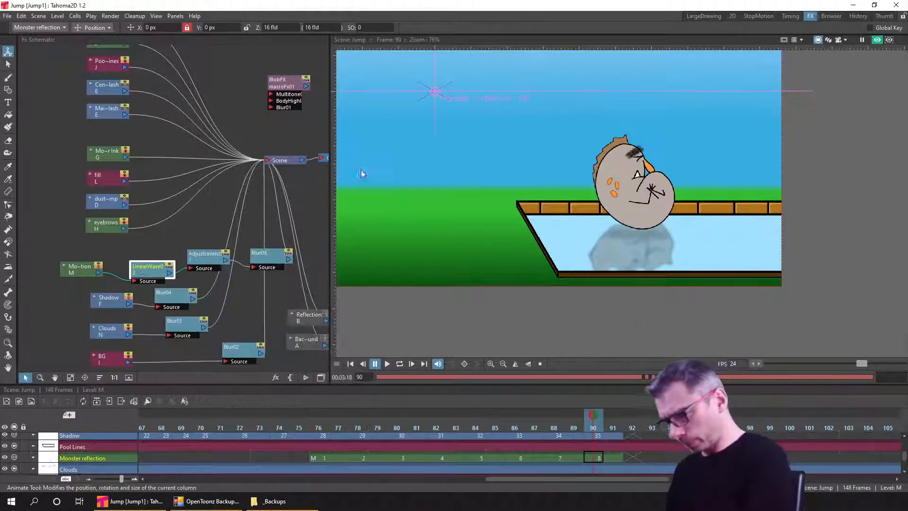
Look through the available macro effects in the FX schematic for a water macro
right_click(162, 240)
mouse_move(219, 243)
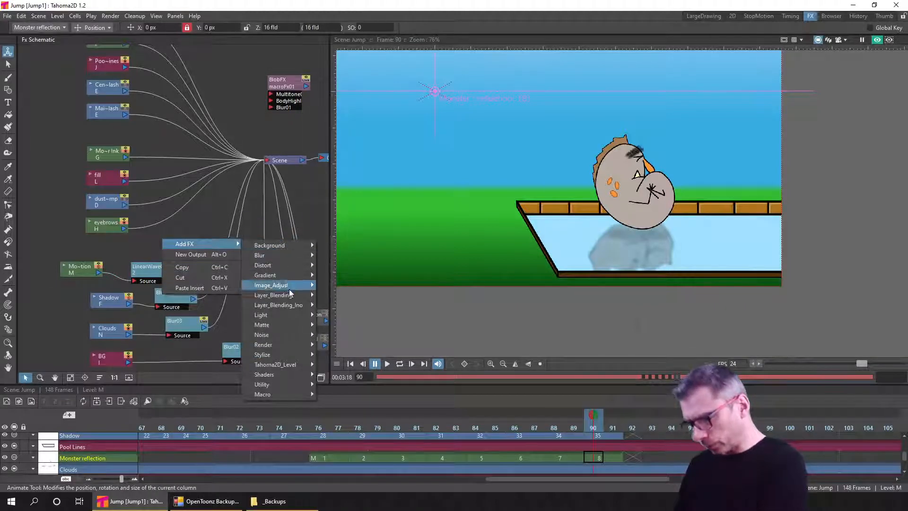
mouse_move(302, 394)
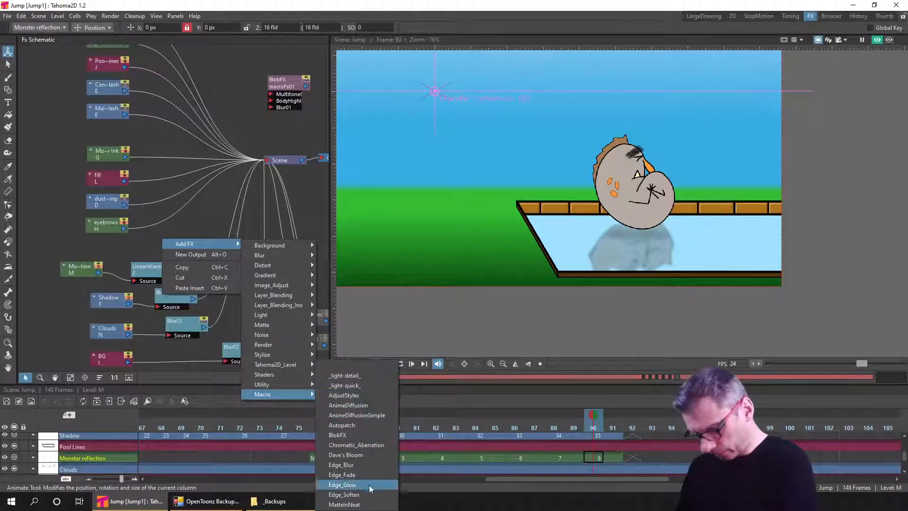
left_click(247, 114)
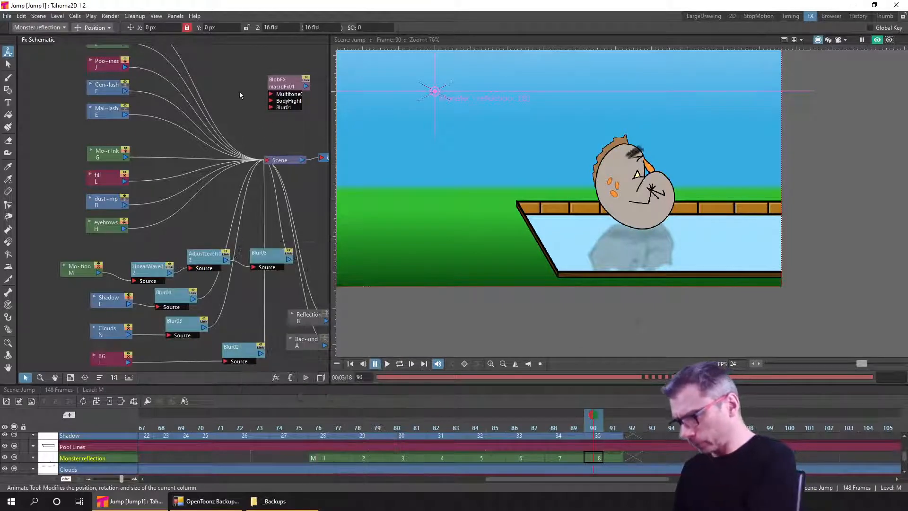
right_click(221, 60)
mouse_move(265, 65)
mouse_move(347, 215)
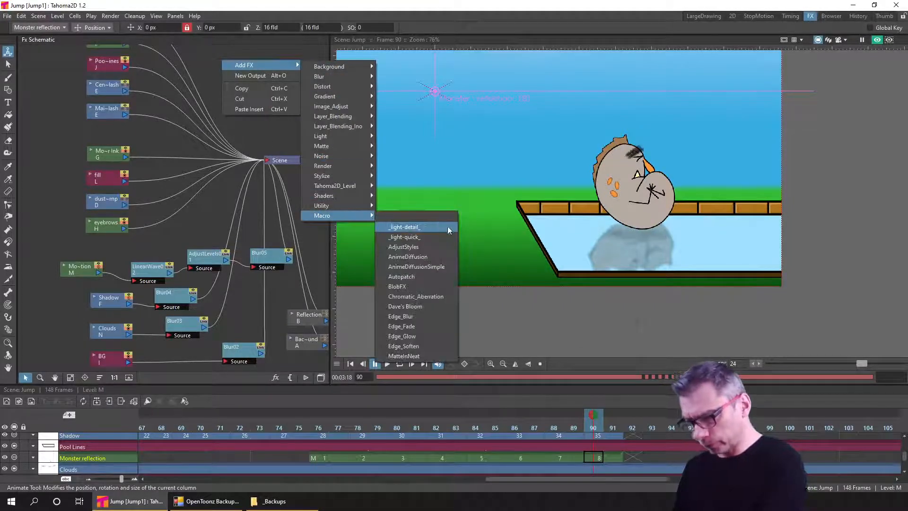
left_click(397, 286)
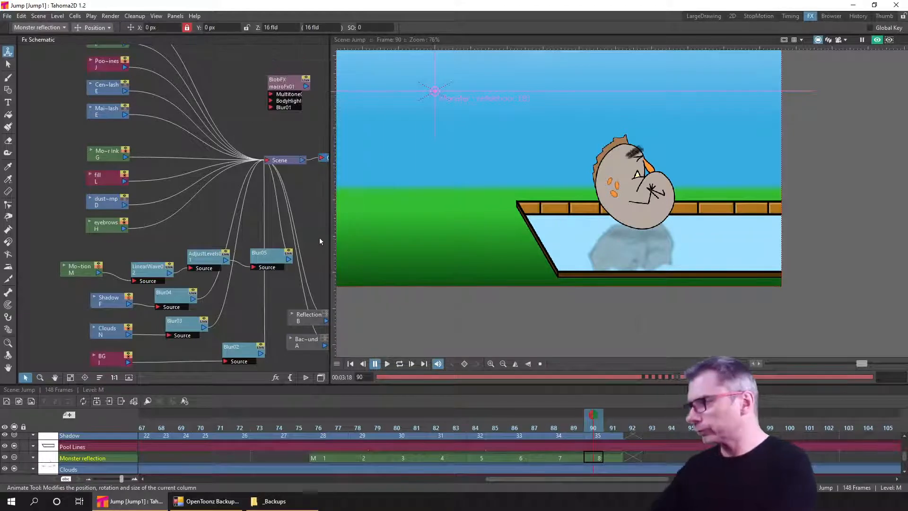
Restart the program and reopen the Jump scene from the recent scenes
left_click(897, 6)
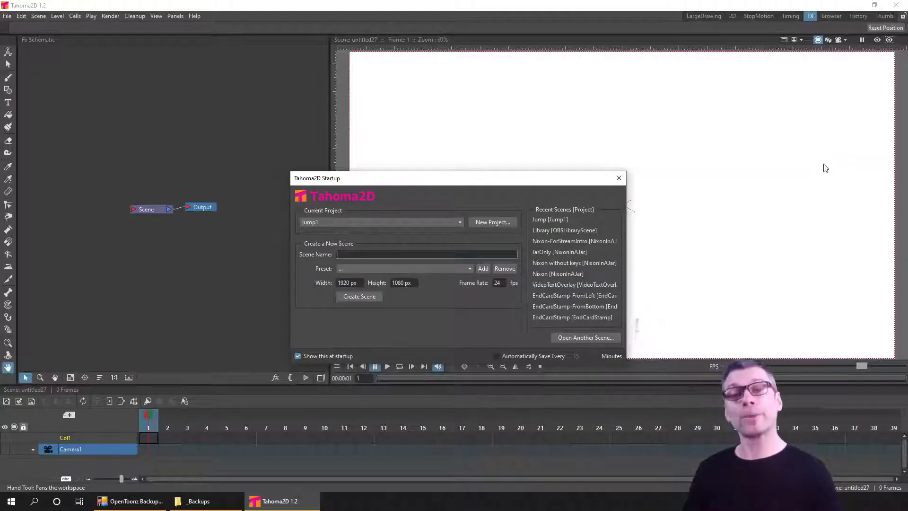
left_click(562, 219)
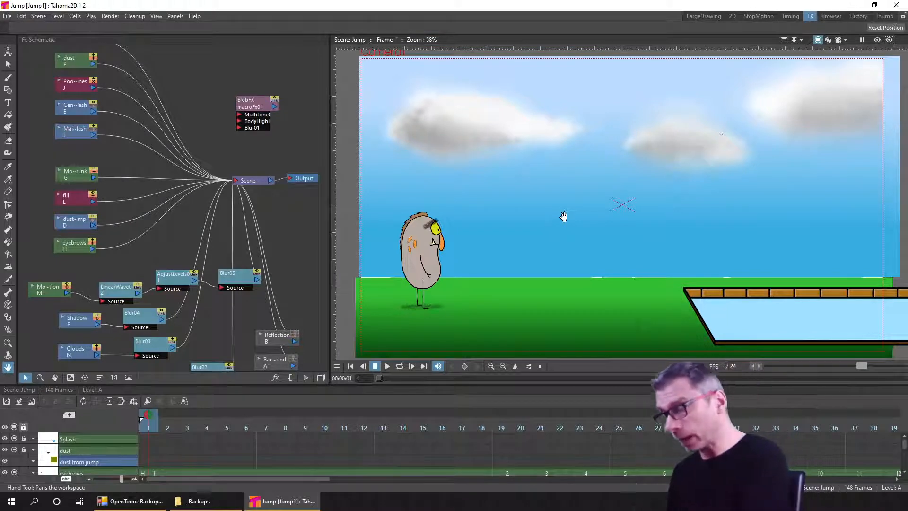
Add the water macro effect beside the Monster reflection chain and remove the link between Monster reflection and Linear Wave
right_click(189, 86)
mouse_move(250, 92)
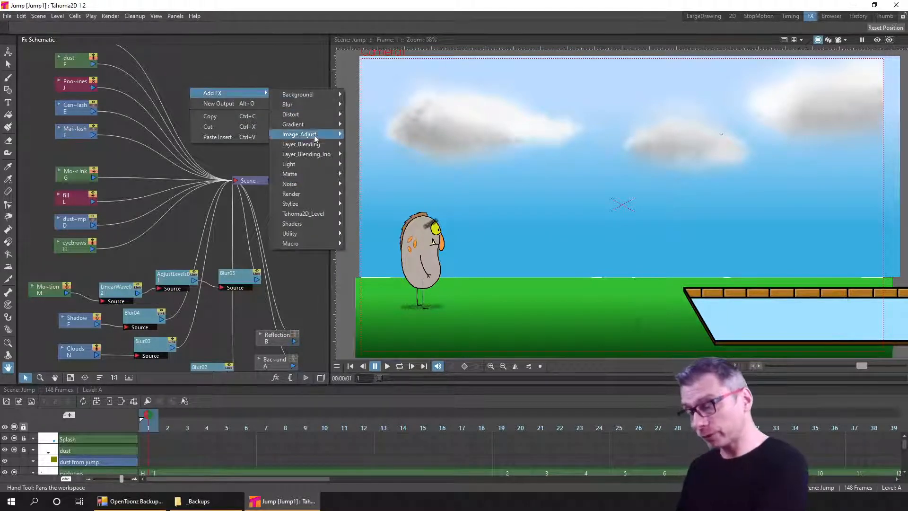
mouse_move(308, 244)
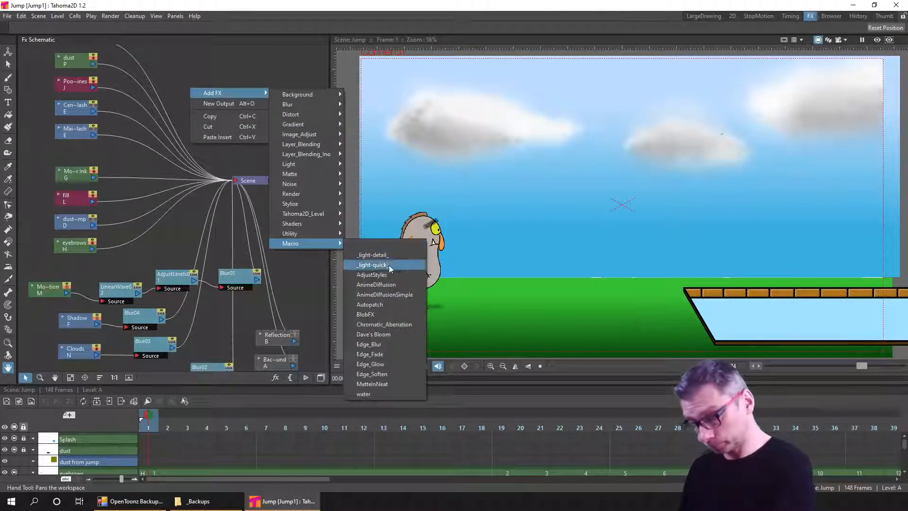
left_click(384, 393)
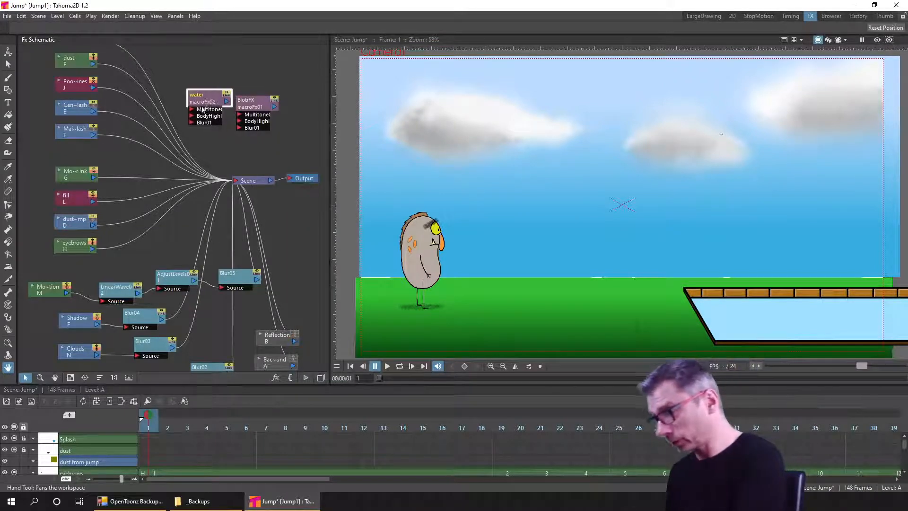
left_click_drag(203, 110, 160, 242)
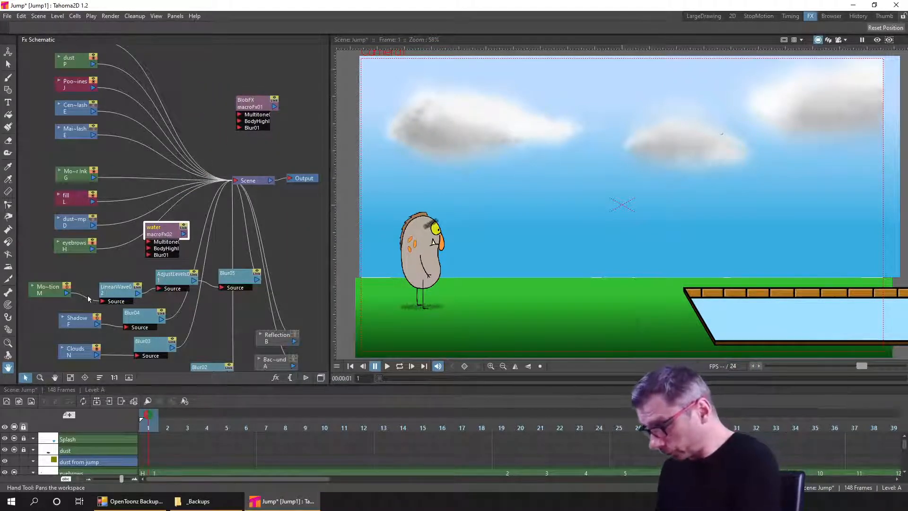
left_click(81, 308)
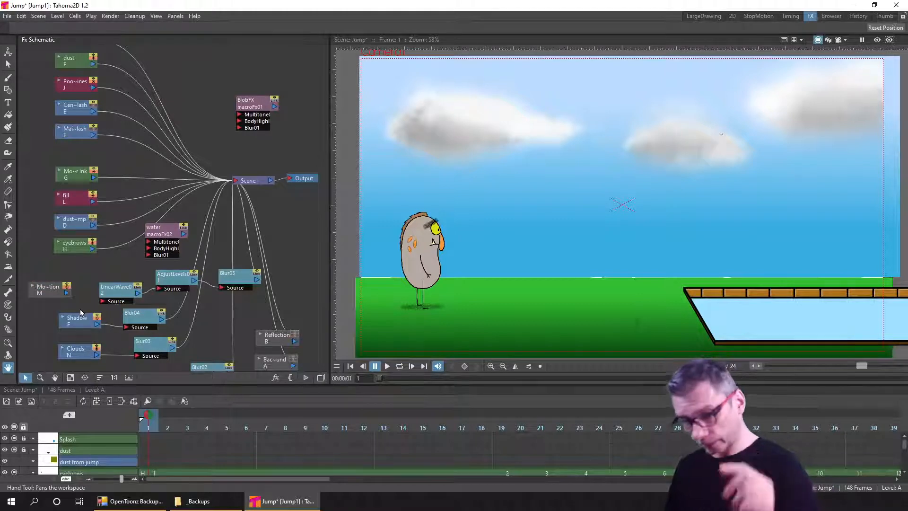
Go to frame 88 with the pool enlarged in the viewer and turn on the rendered camera preview
left_click_drag(259, 481, 532, 484)
scroll(504, 467, "down", 3)
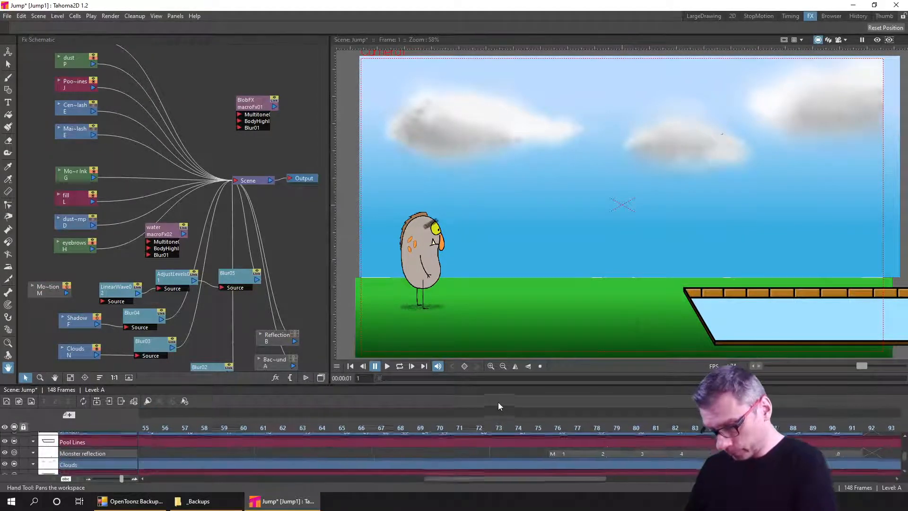
mouse_move(498, 402)
left_mouse_down()
mouse_move(496, 443)
mouse_move(500, 345)
mouse_move(506, 450)
mouse_move(492, 456)
mouse_move(500, 404)
mouse_move(512, 399)
left_mouse_up()
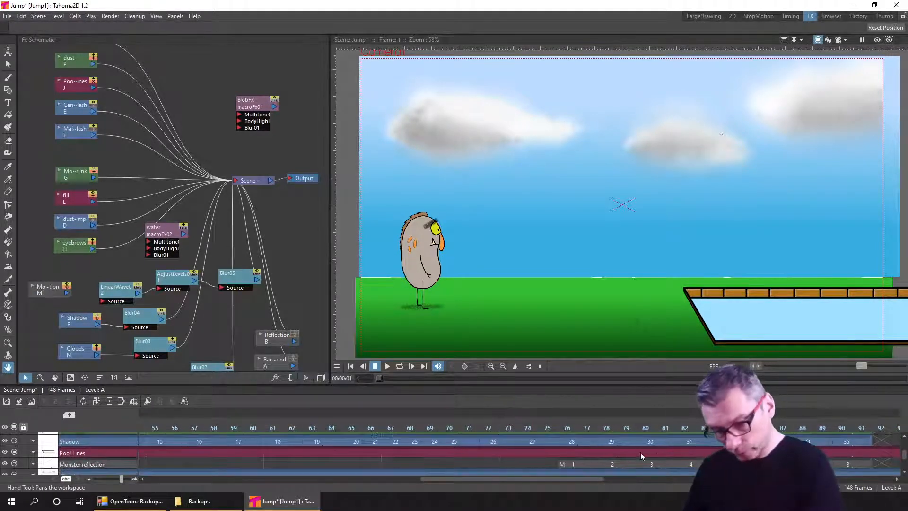
left_click(565, 425)
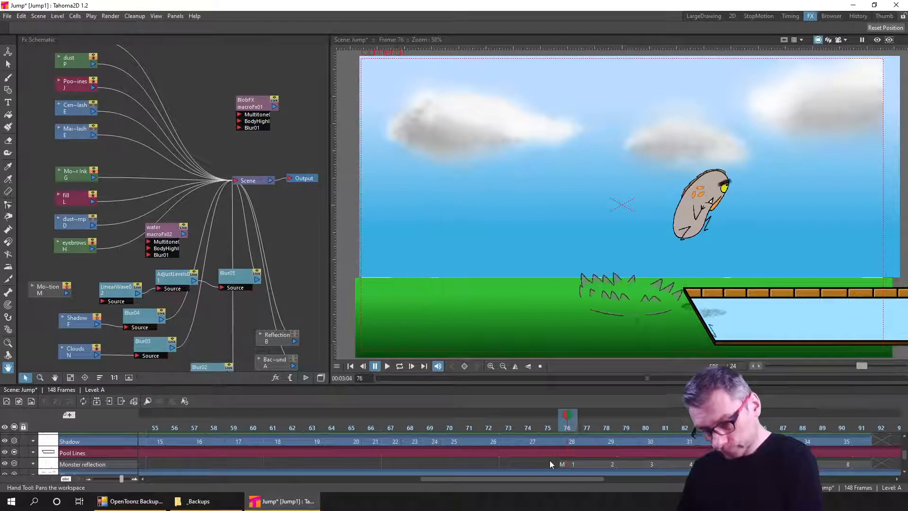
left_click_drag(550, 460, 253, 469)
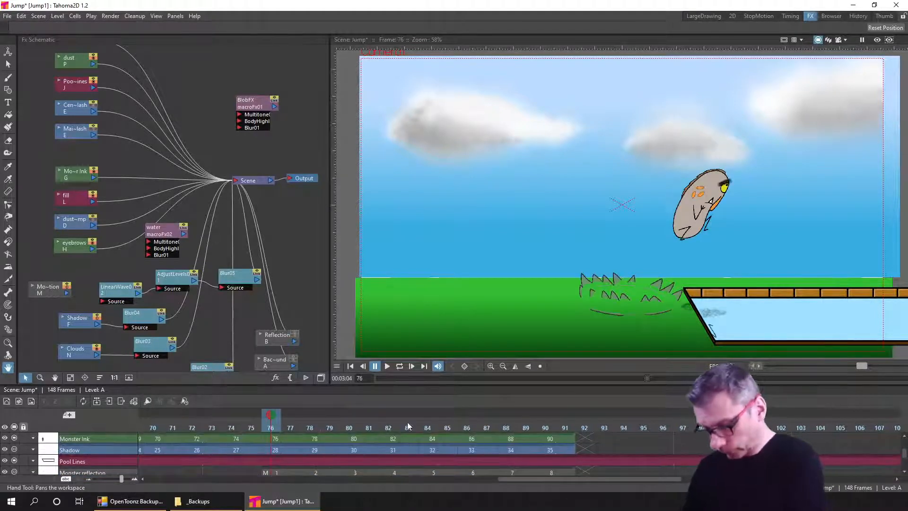
left_click(461, 418)
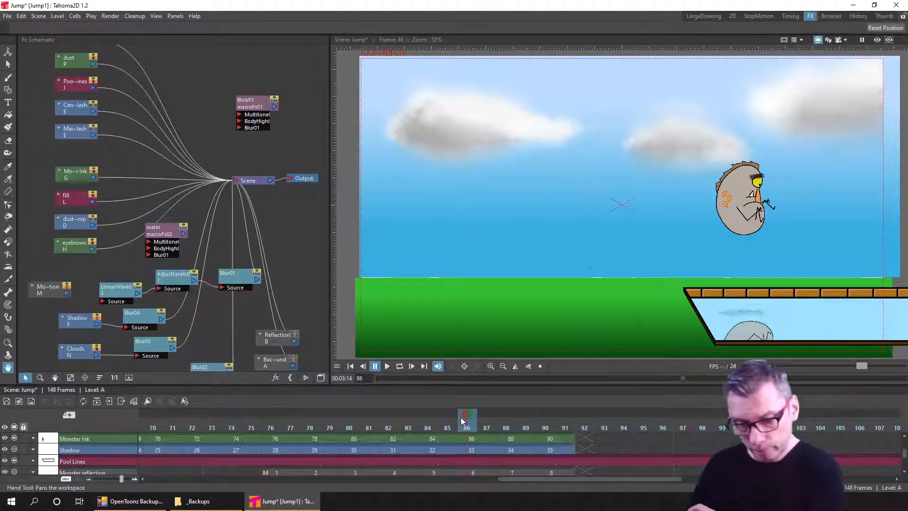
left_click_drag(803, 300, 640, 277)
scroll(639, 283, "up", 4)
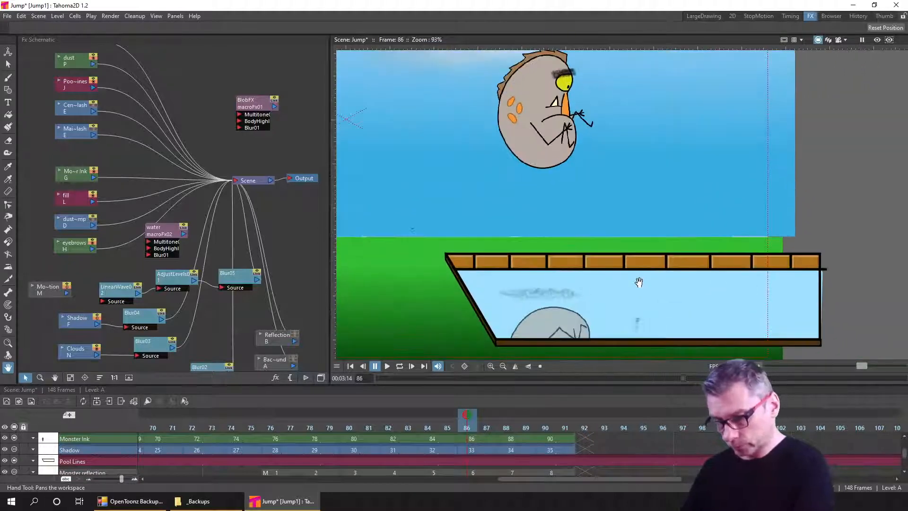
left_click(507, 428)
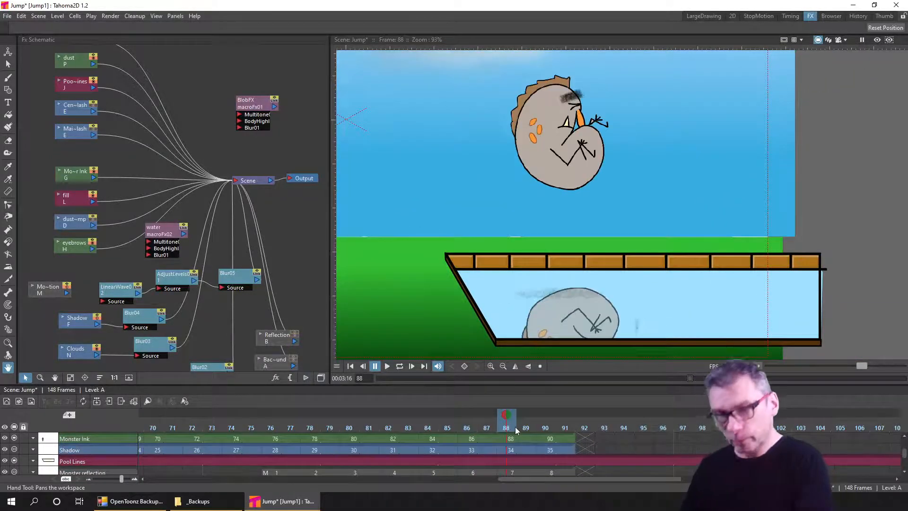
left_click(877, 40)
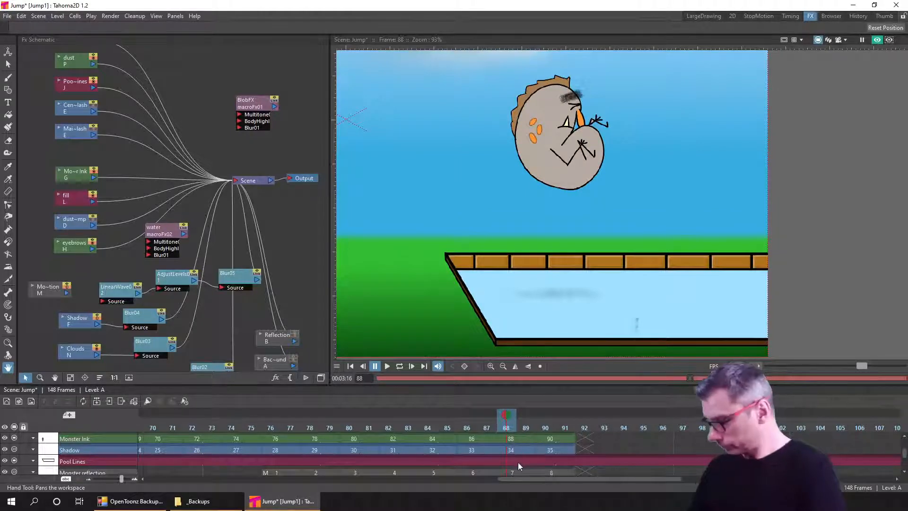
Connect the Monster reflection node to all three inputs of the water macro and move the macro closer to it
left_click_drag(66, 293, 148, 242)
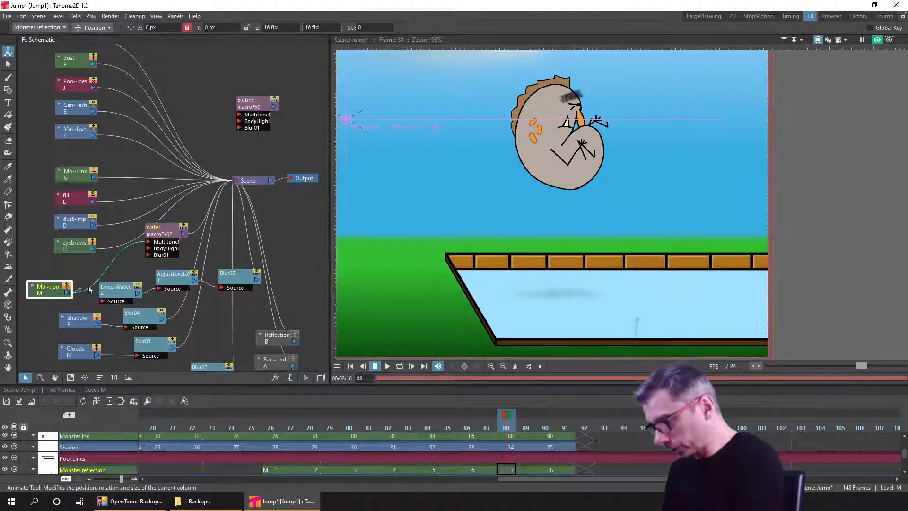
left_click_drag(89, 289, 148, 248)
left_click_drag(67, 293, 128, 259)
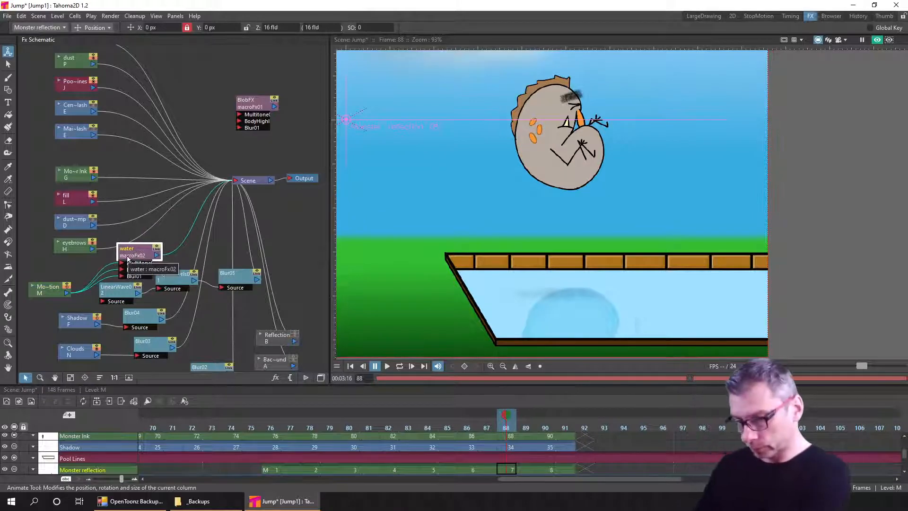
Check the water macro's look on the reflection at frames 86, 88 and 90
left_click(470, 427)
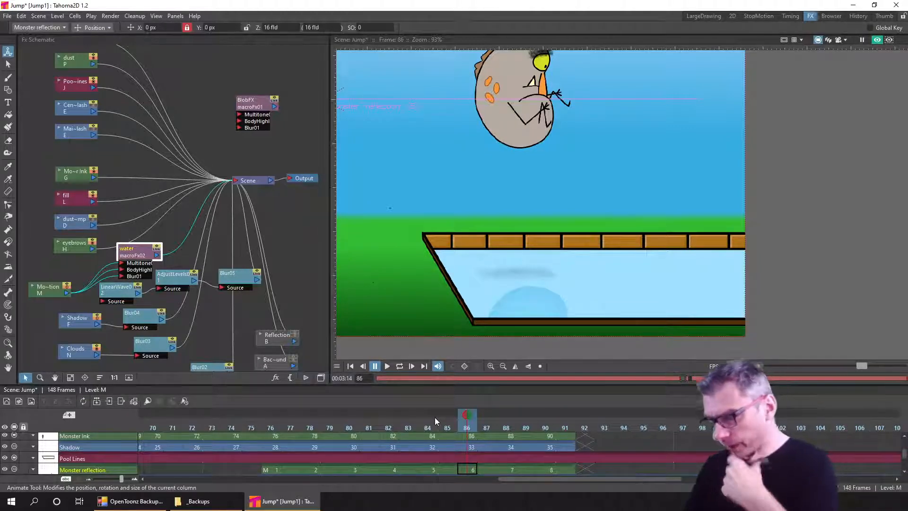
left_click(507, 427)
left_click(540, 425)
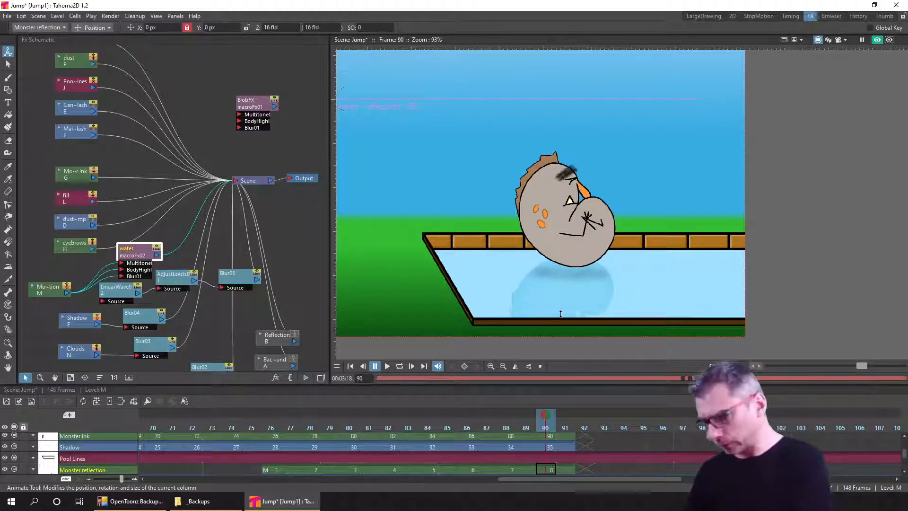
Disconnect the water macro from the Monster reflection and the scene, and park it above the BlobFX node
left_click(183, 250)
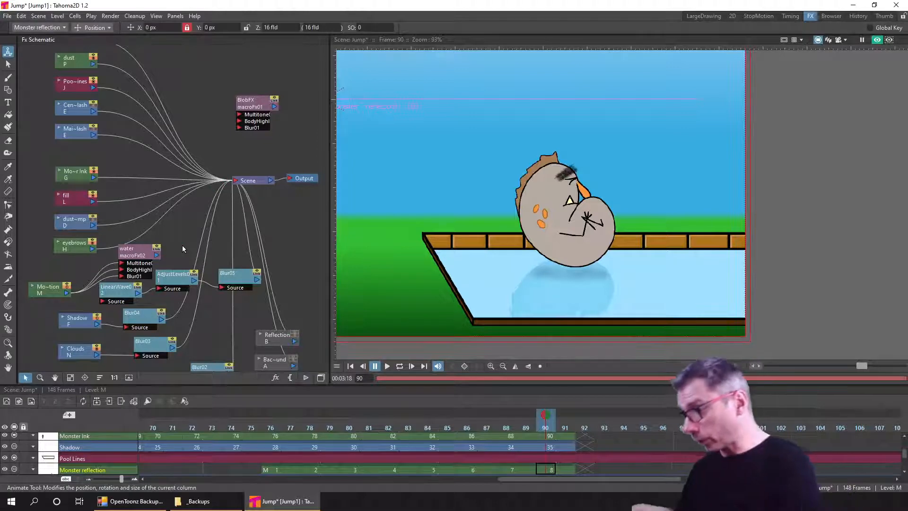
left_click_drag(118, 270, 177, 84)
left_click_drag(86, 282, 103, 266)
key("Delete")
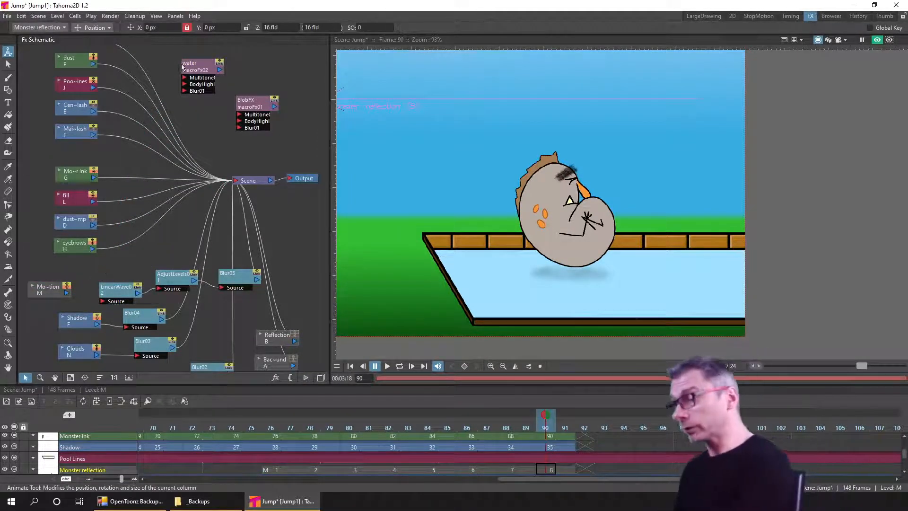
left_click_drag(198, 64, 207, 60)
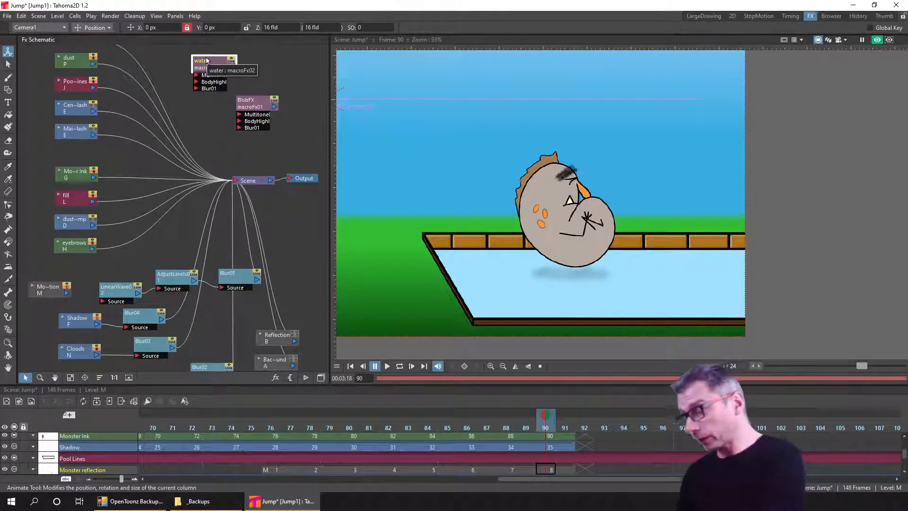
Reconnect the Monster reflection node to the Linear Wave source and select the Linear Wave effect
left_click_drag(68, 296, 101, 304)
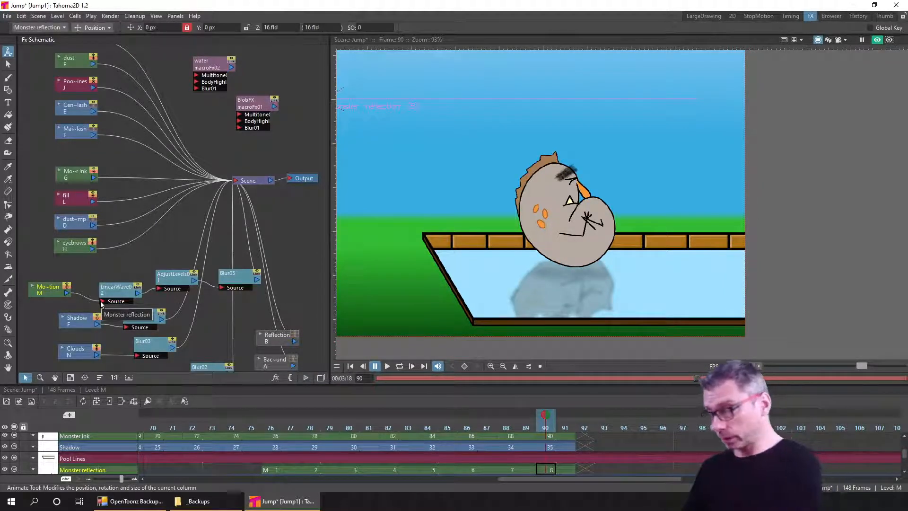
left_click(114, 288)
double_click(124, 290)
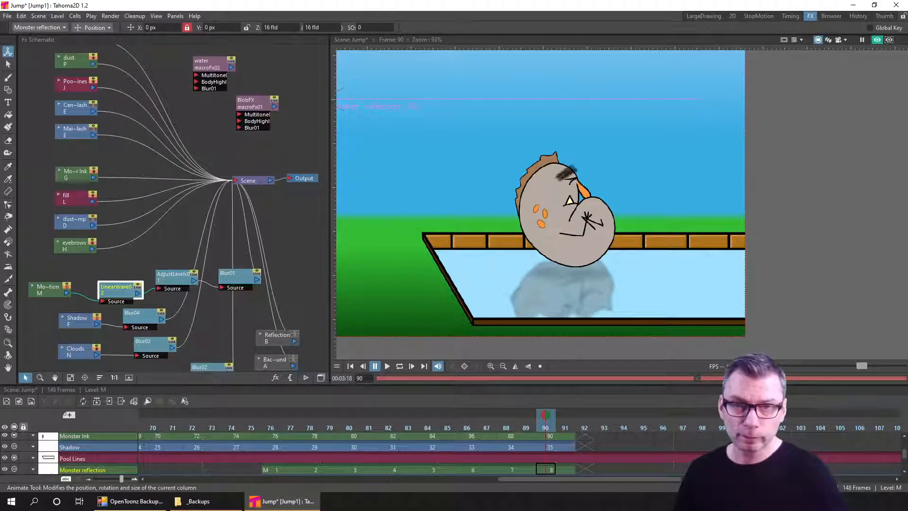
Lower the Linear Wave distortion intensity on the monster reflection to about 6.45 while viewing frame 80
left_click_drag(391, 158, 318, 112)
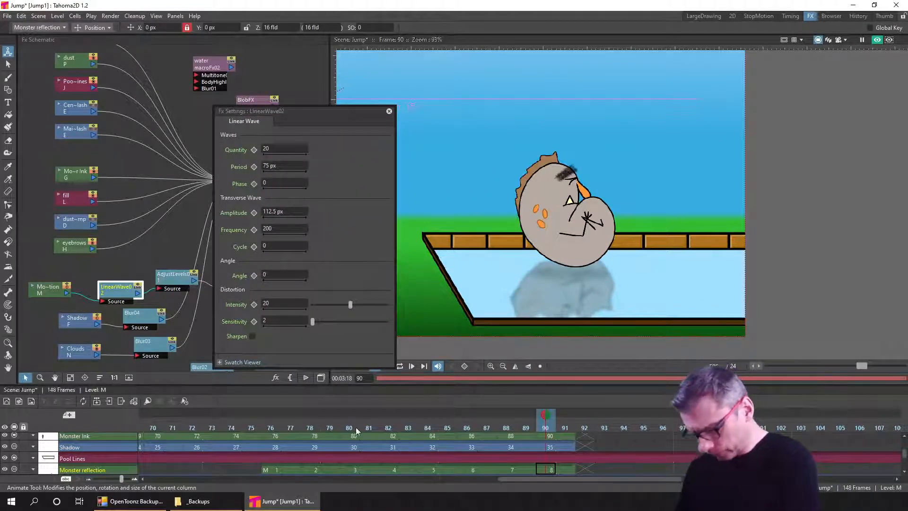
left_click(309, 428)
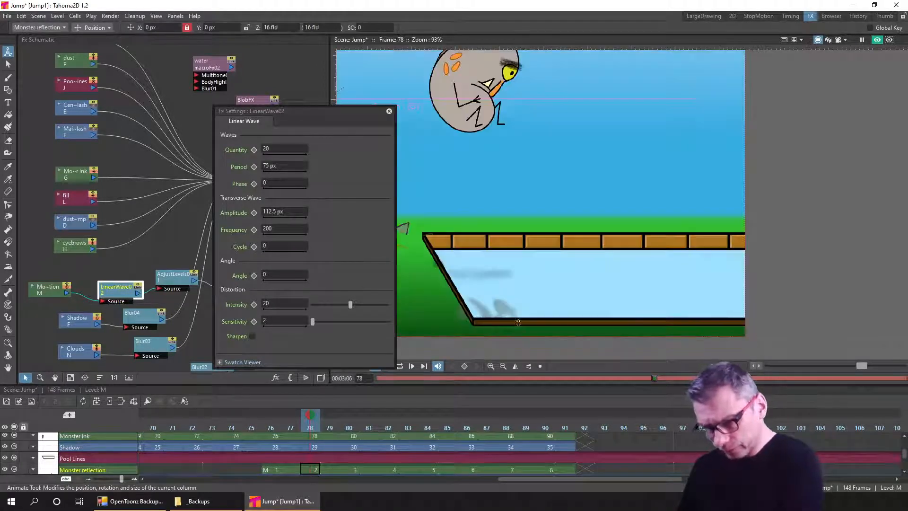
left_click(351, 429)
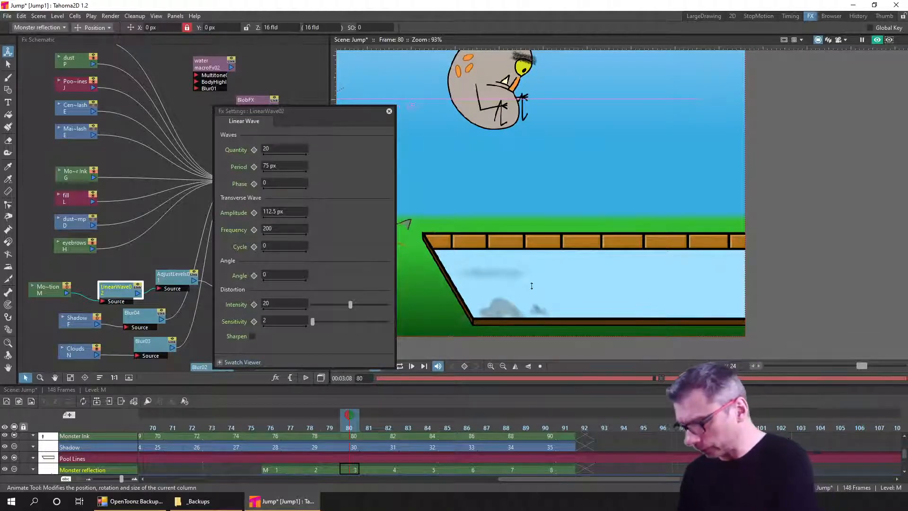
mouse_move(349, 305)
left_mouse_down()
mouse_move(334, 310)
mouse_move(348, 308)
left_mouse_up()
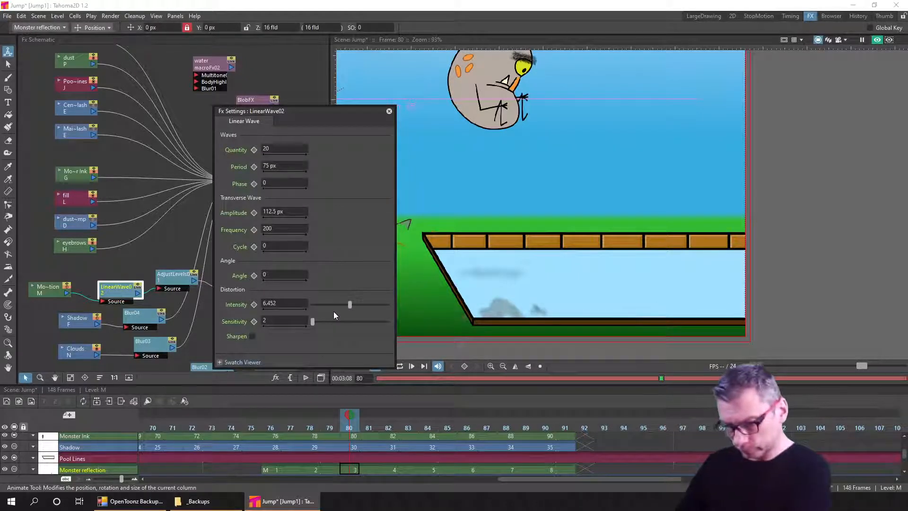
Check the distorted monster reflection at every second frame from 78 to 90, skipping frame 80
left_click(313, 427)
left_click(390, 428)
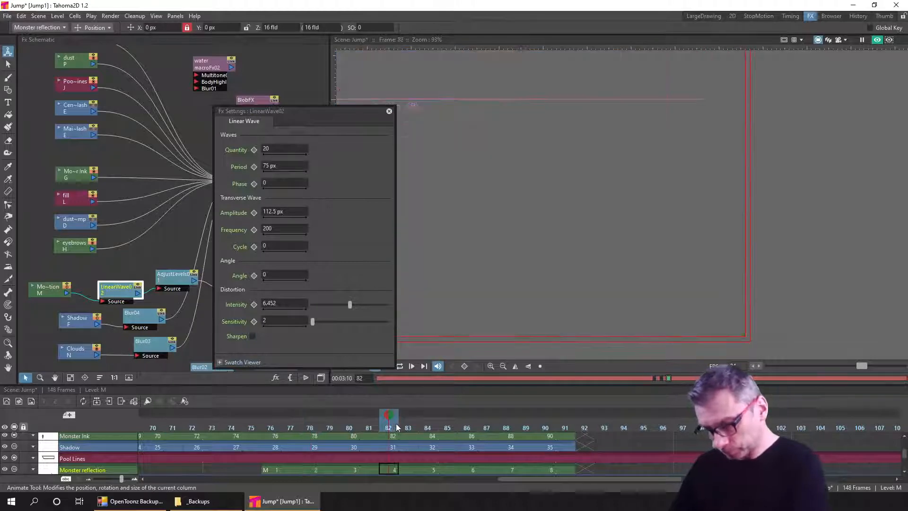
left_click(433, 428)
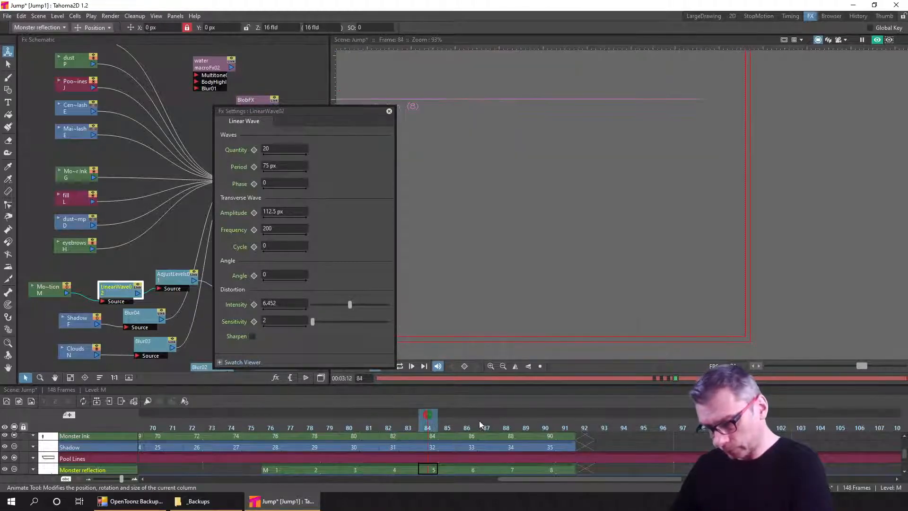
left_click(472, 426)
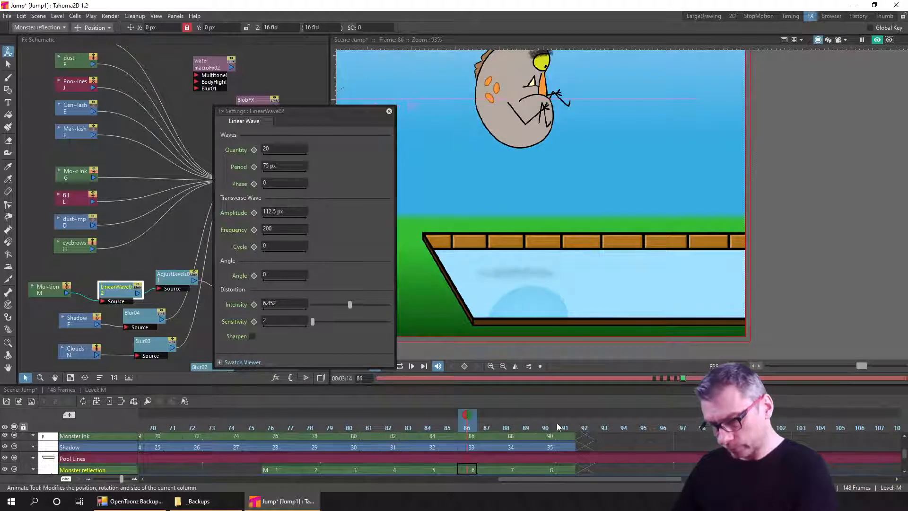
left_click(506, 427)
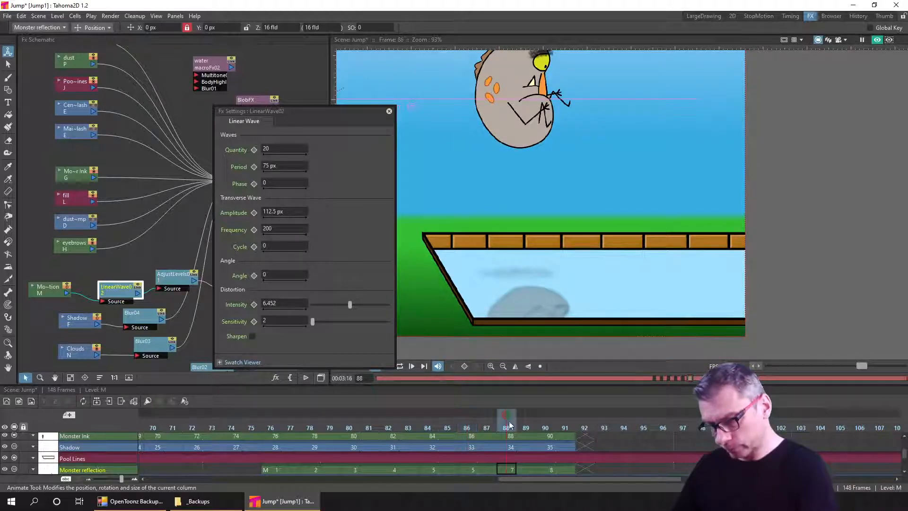
left_click(546, 424)
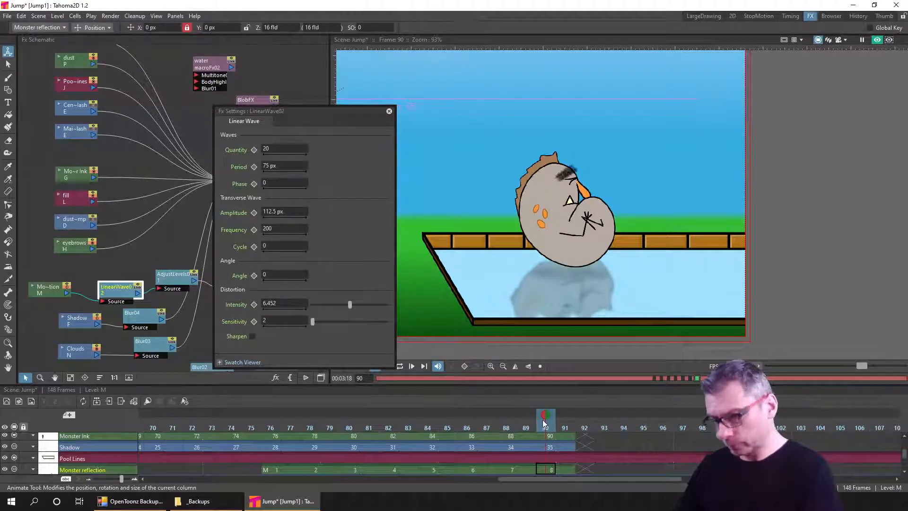
Close the Linear Wave settings and save the scene, and play its rendered preview from the first frame
left_click(390, 111)
key("ctrl+s")
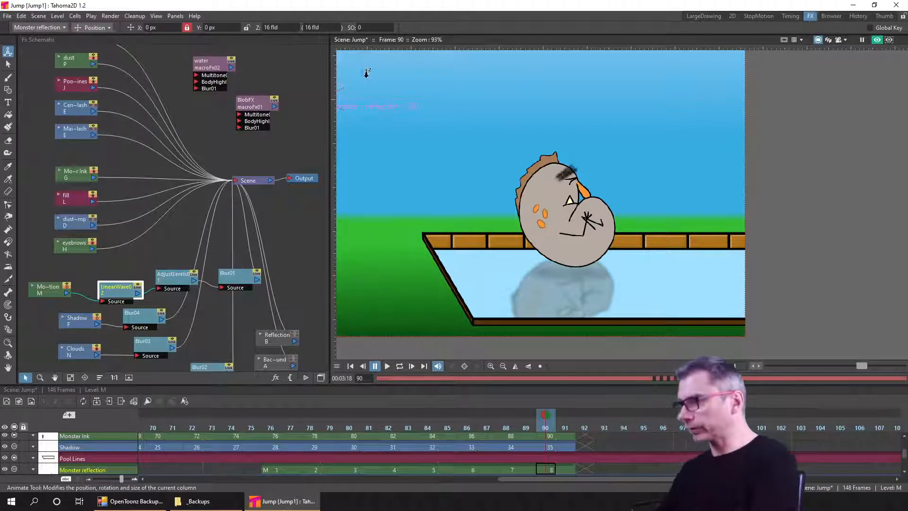
left_click(114, 18)
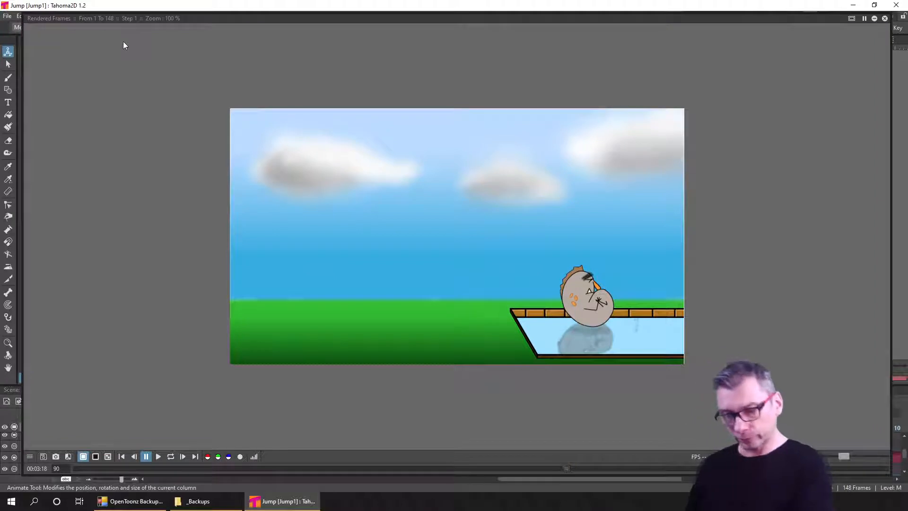
left_click(123, 456)
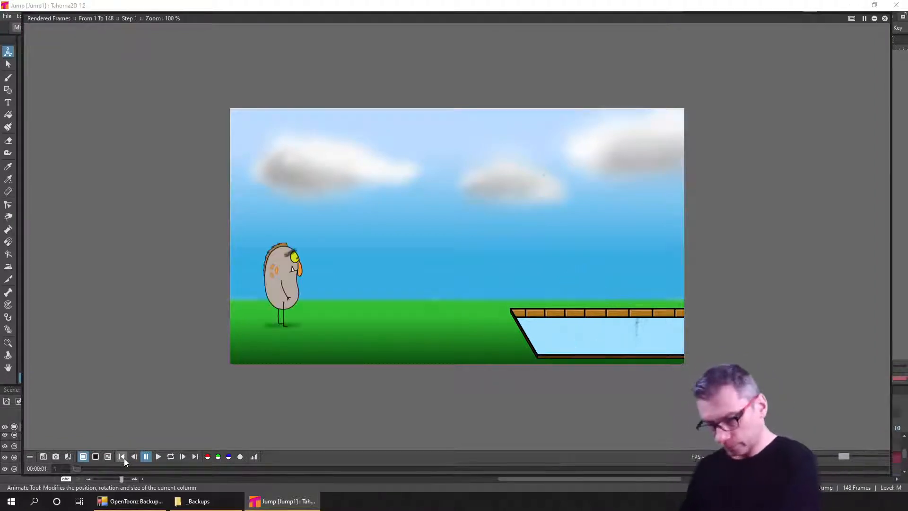
left_click(161, 461)
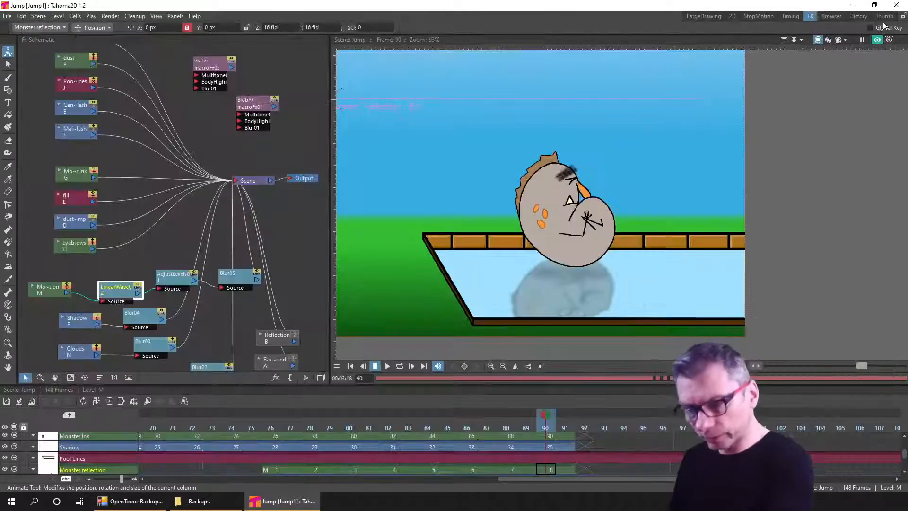
left_click(885, 18)
Check the reflection in the pool at frames 84, 86, 88 and 90, and in the full scene at frame 88
left_click(435, 424)
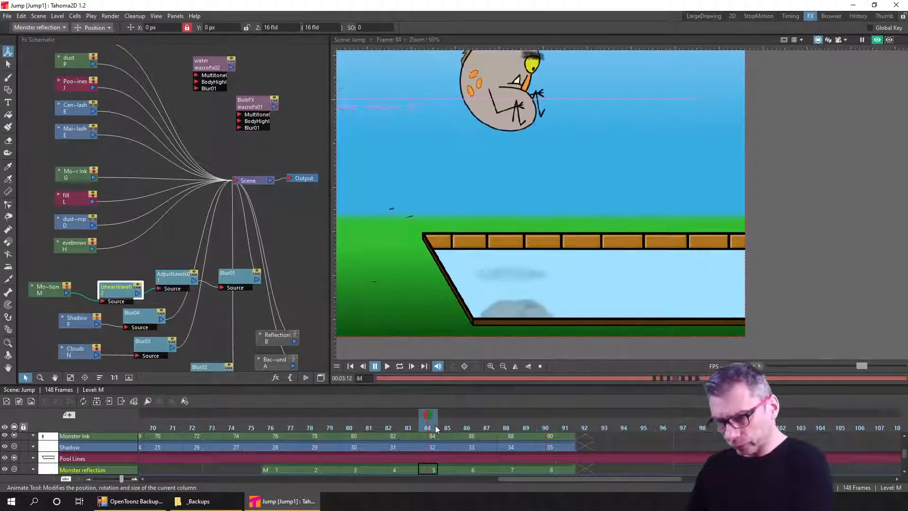
left_click(462, 424)
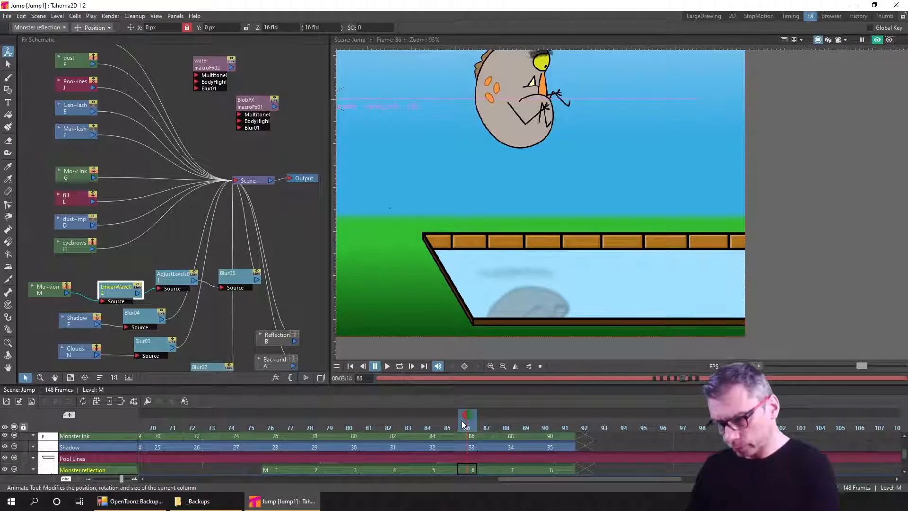
left_click(508, 427)
left_click(549, 426)
scroll(564, 416, "down", 1)
scroll(662, 293, "down", 11)
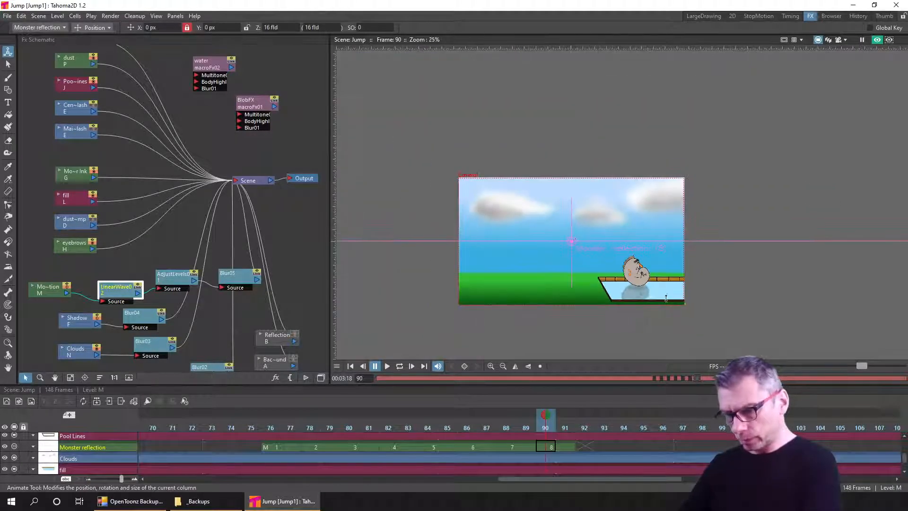
left_click(505, 417)
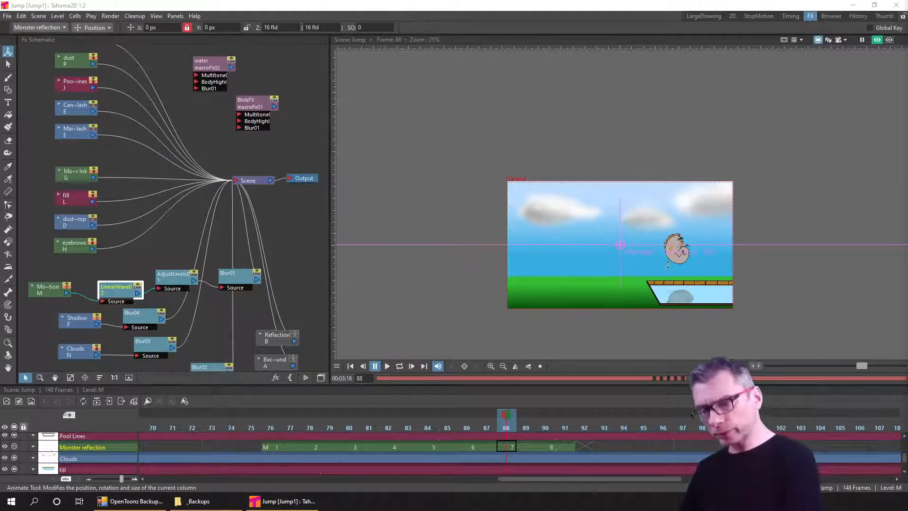
Switch to the Selection tool with the viewer preview turned off and return to the scene's first frame
scroll(667, 265, "up", 2)
left_click(10, 64)
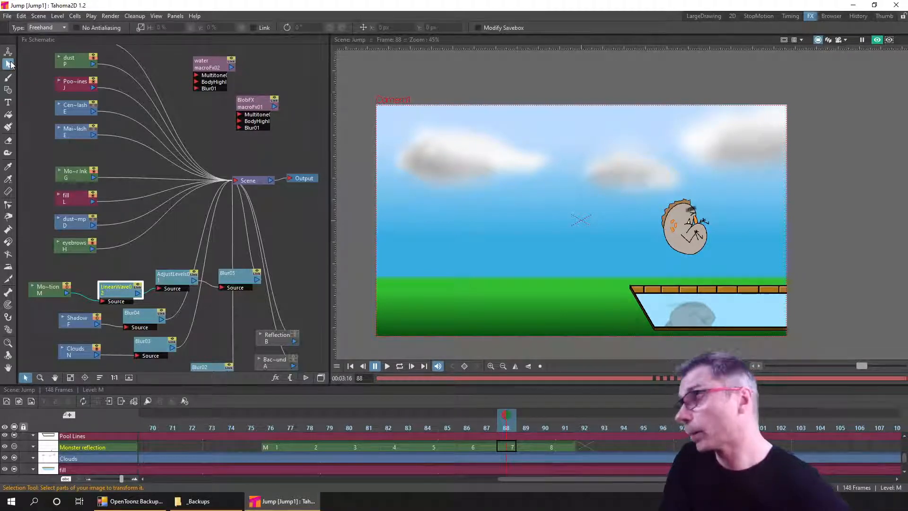
left_click(462, 425)
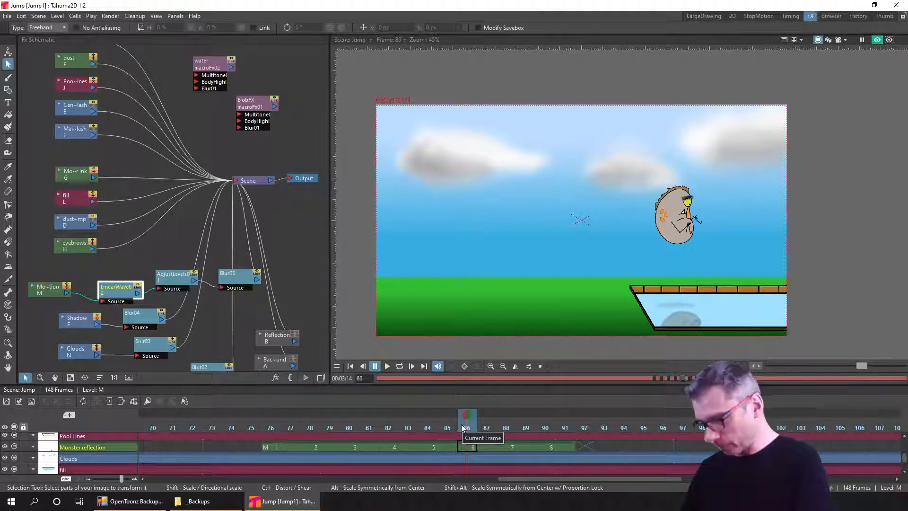
left_click(246, 426)
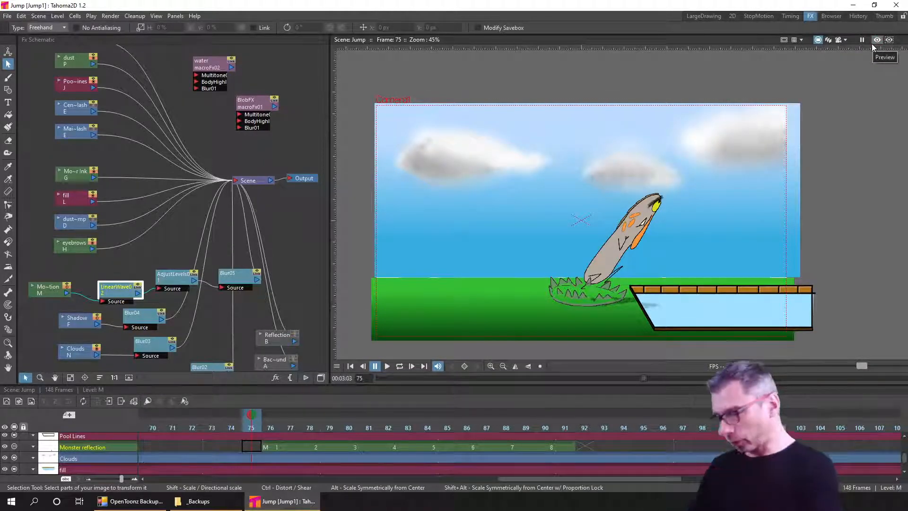
left_click_drag(332, 432, 668, 411)
left_click(231, 422)
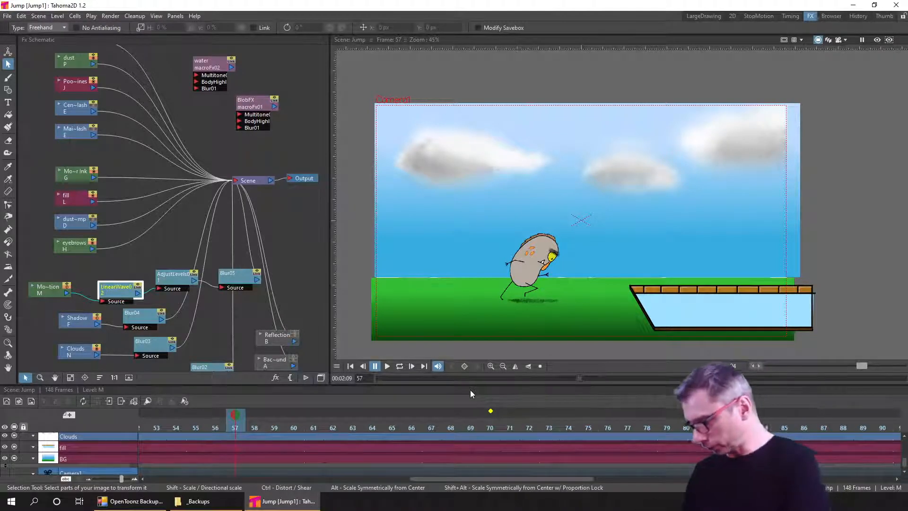
left_click(353, 366)
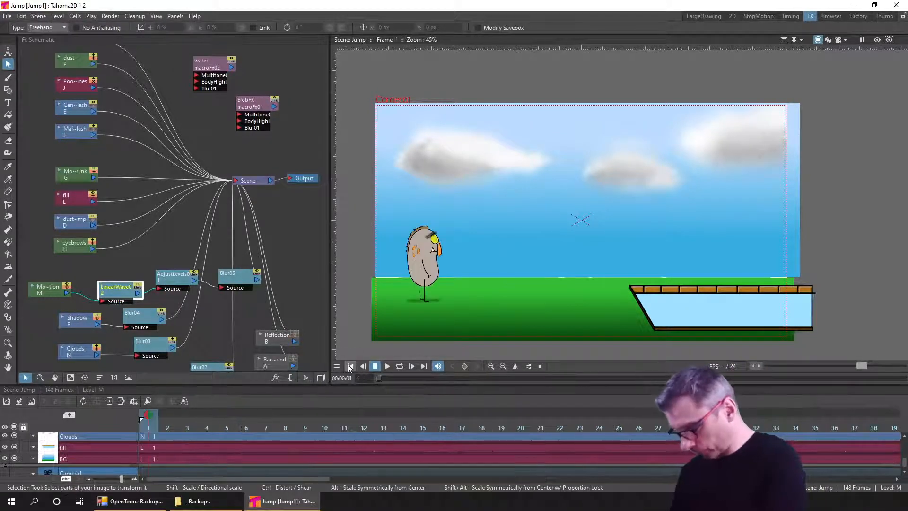
Try to close the gap at the horizon by nudging the BG level's green ground up 2.25 px
left_click(151, 457)
scroll(461, 294, "up", 2)
scroll(461, 293, "up", 1)
left_click_drag(461, 293, 605, 269)
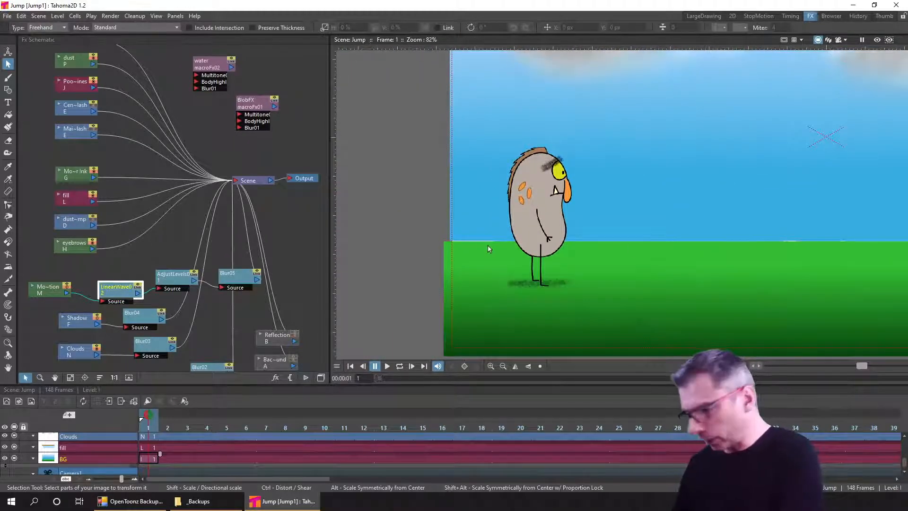
left_click(446, 245)
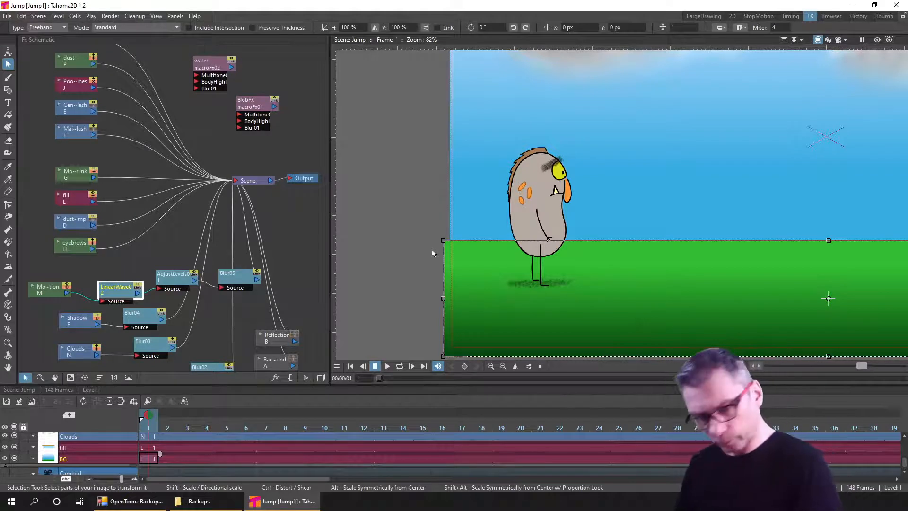
key("Up")
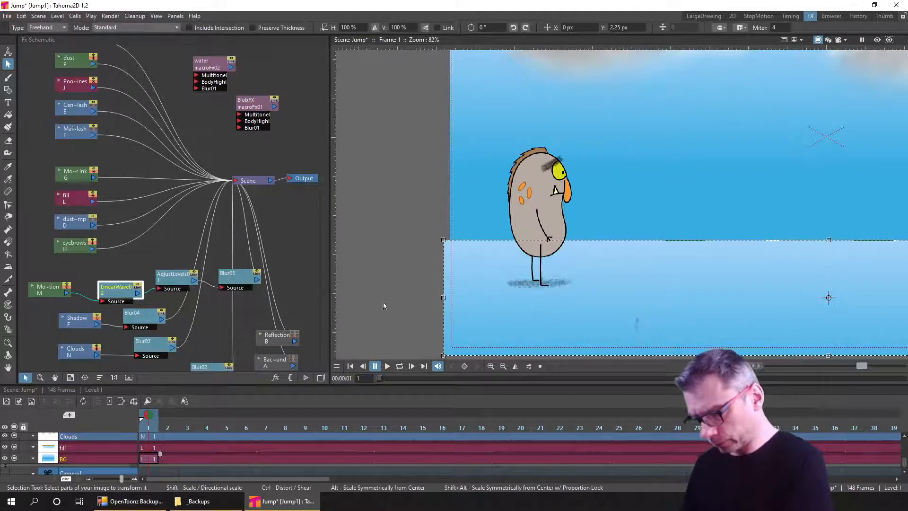
left_click(384, 323)
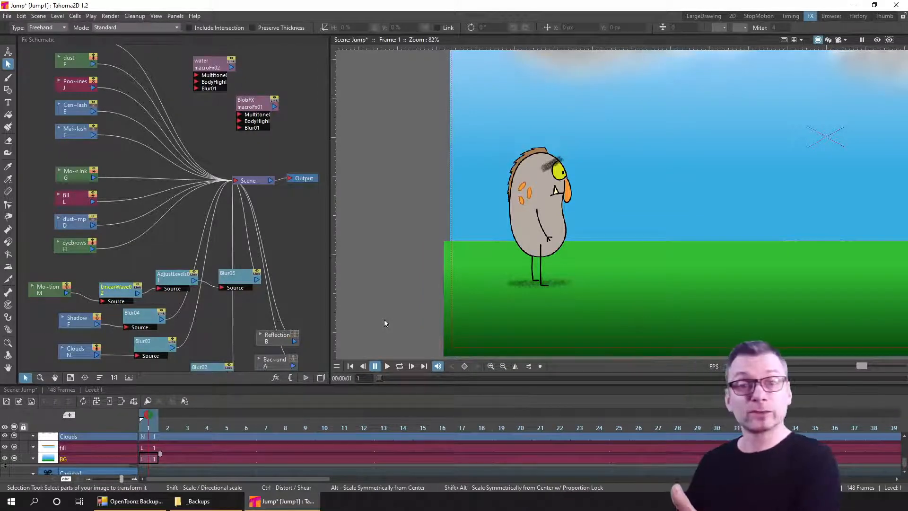
Try nudging the BG level's sky shape down 2.25 px, move it back up and deselect it
left_click(451, 201)
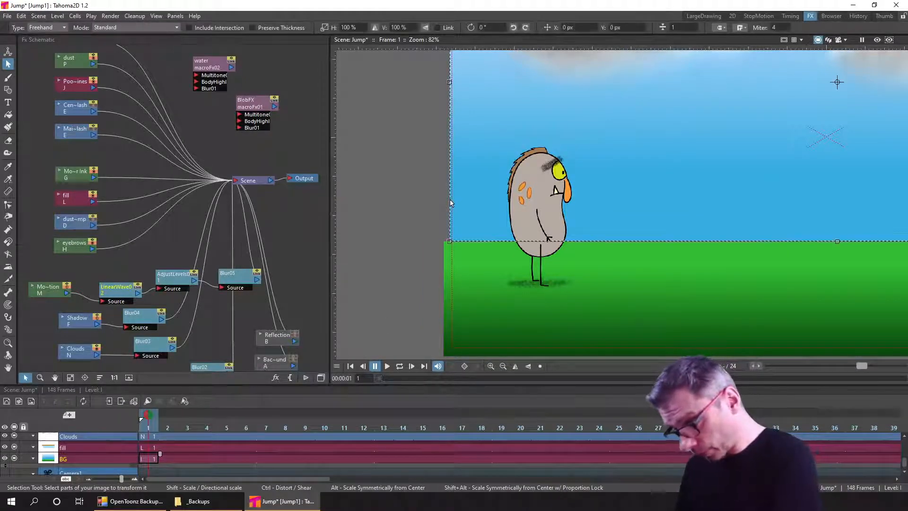
key("Down")
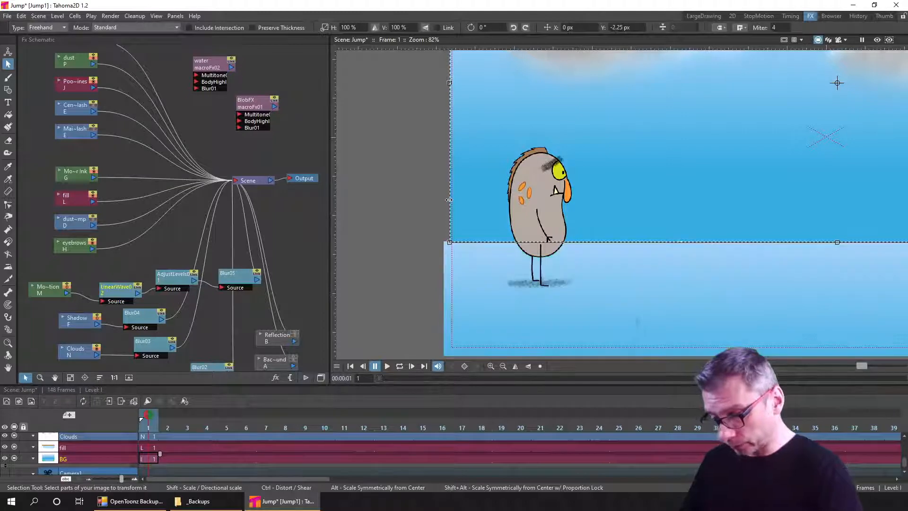
key("Up")
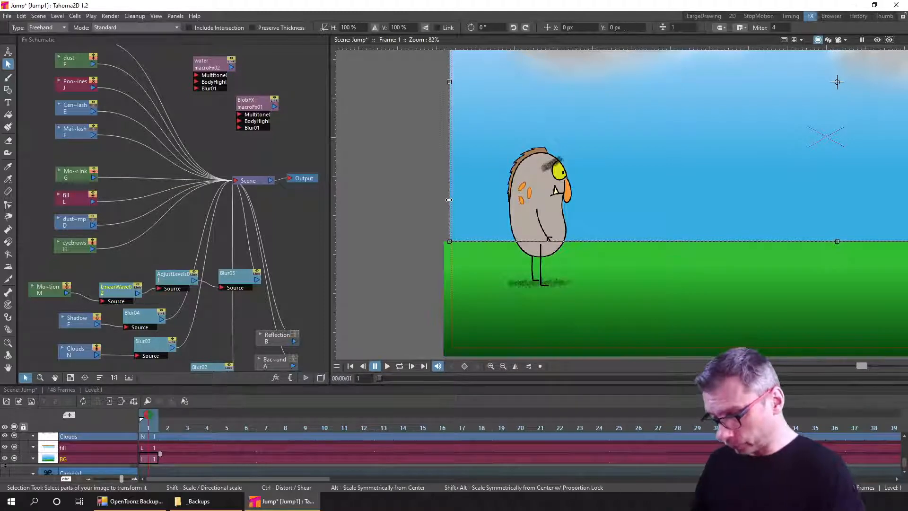
left_click(393, 274)
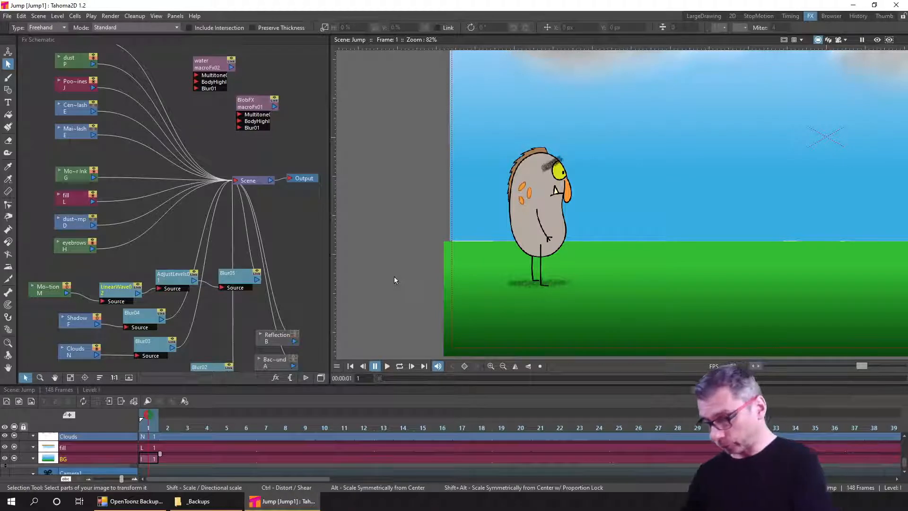
Review the monster reflection without preview at frame 88 and through its drawings from frame 76 to 84
left_click_drag(288, 478, 642, 484)
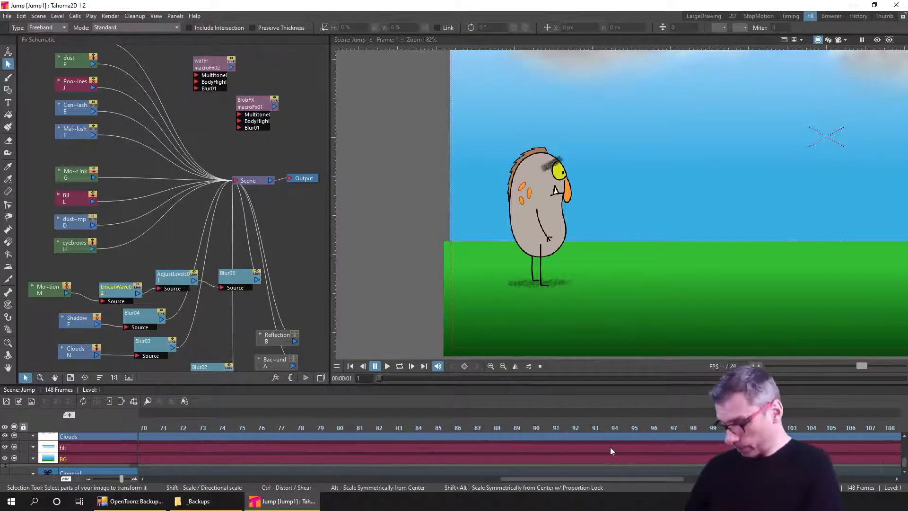
left_click(497, 427)
scroll(540, 451, "up", 3)
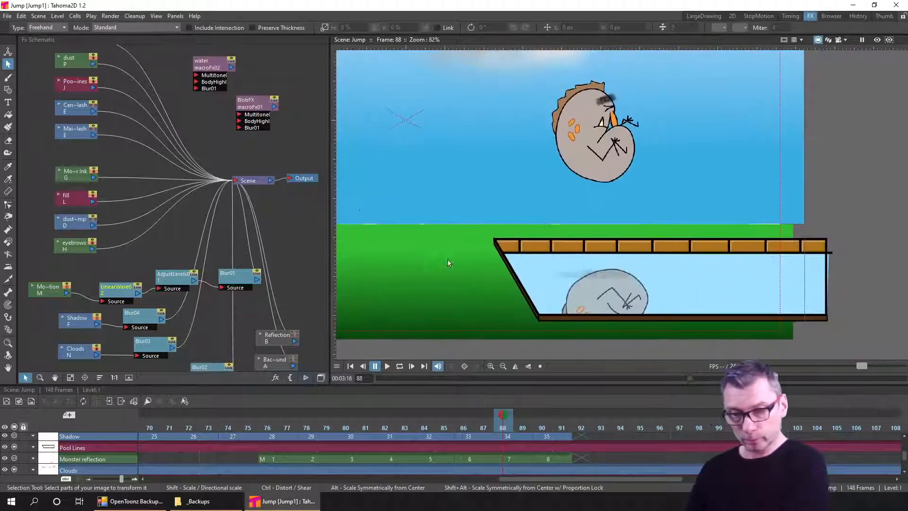
left_click(274, 459)
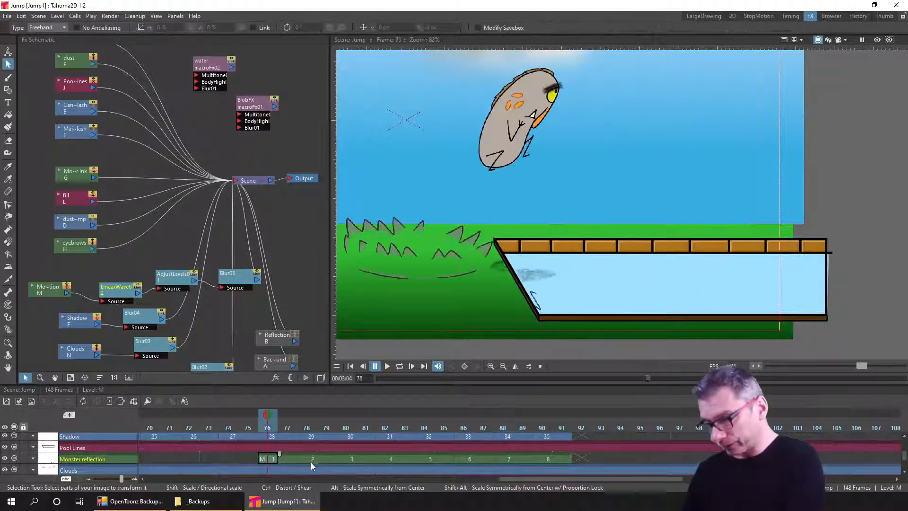
left_click(315, 460)
left_click(352, 459)
left_click(391, 460)
left_click(429, 459)
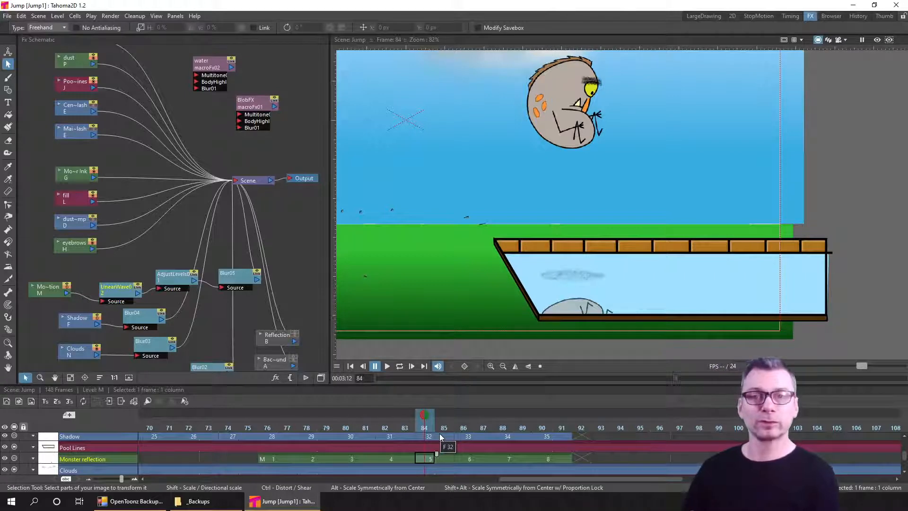
left_click(508, 311)
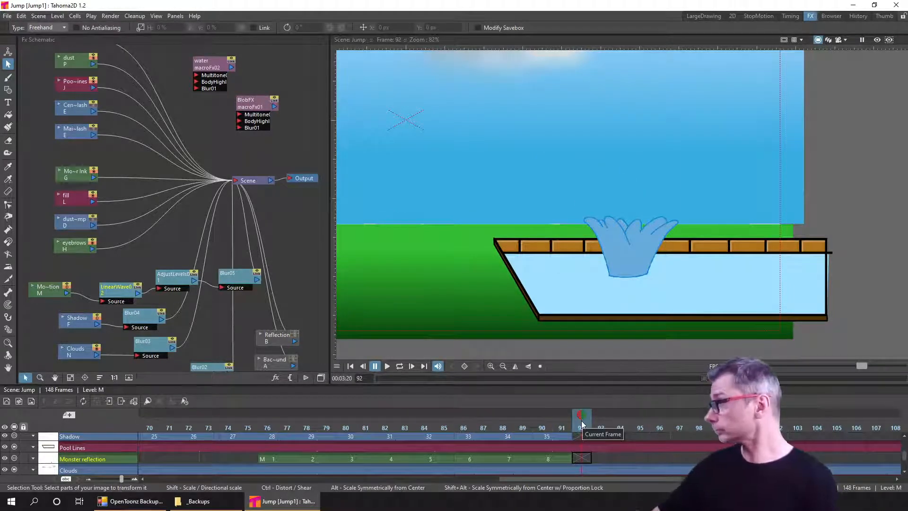
Save the scene, return to its first frame and bring the whole monster and pool into view
key("ctrl+s")
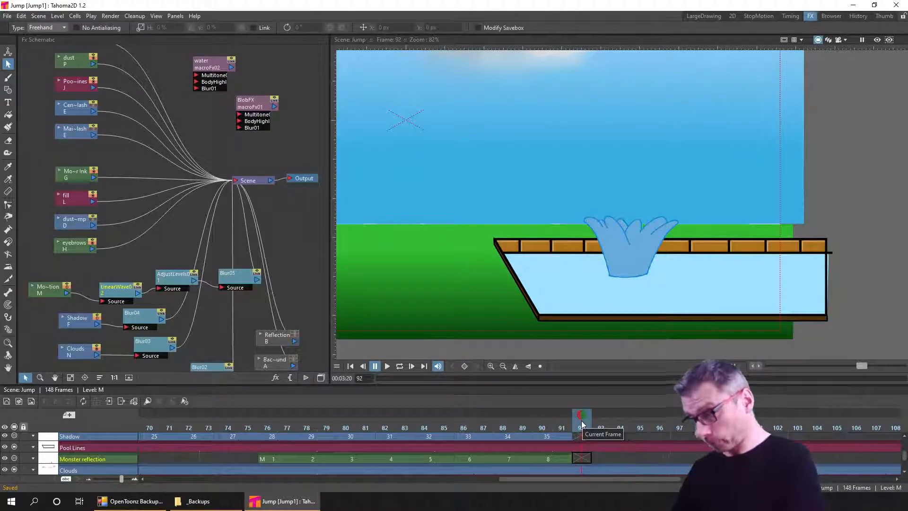
scroll(490, 285, "down", 2)
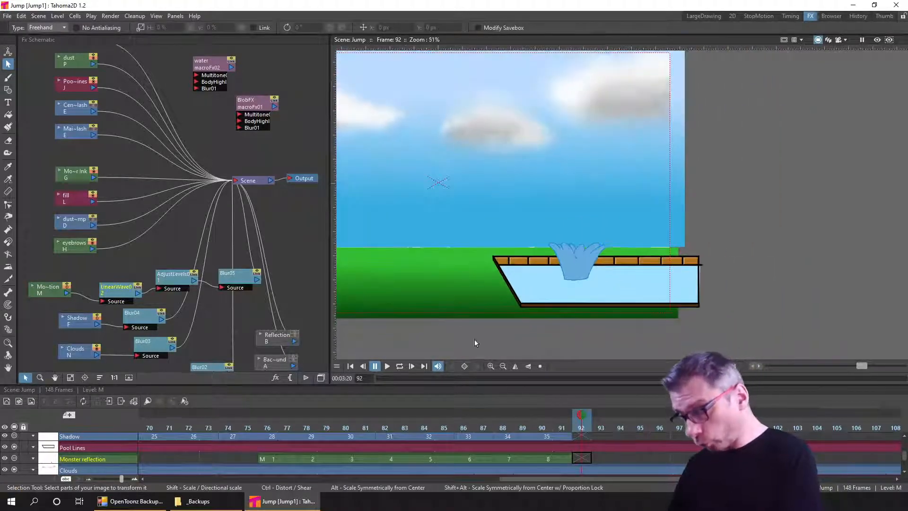
left_click(641, 436)
left_click_drag(641, 415, 699, 414)
left_click(351, 367)
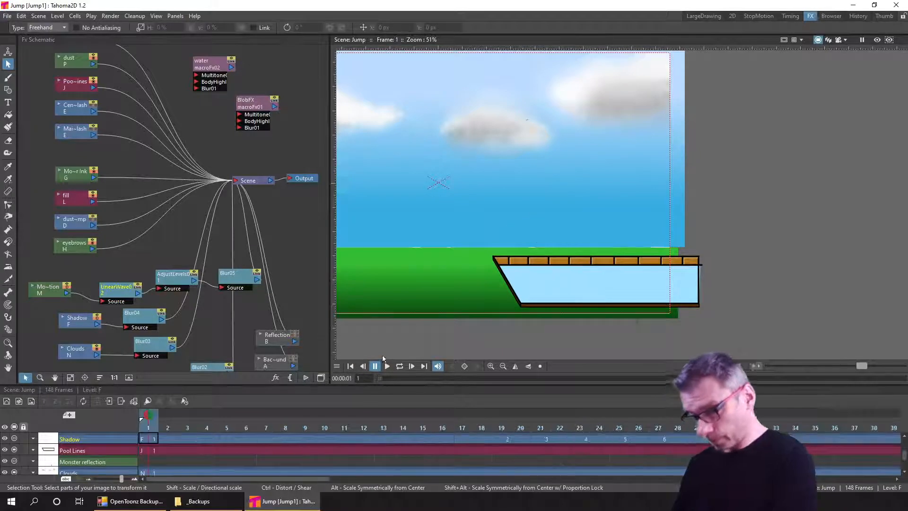
left_click_drag(551, 270, 675, 250)
scroll(708, 306, "down", 1)
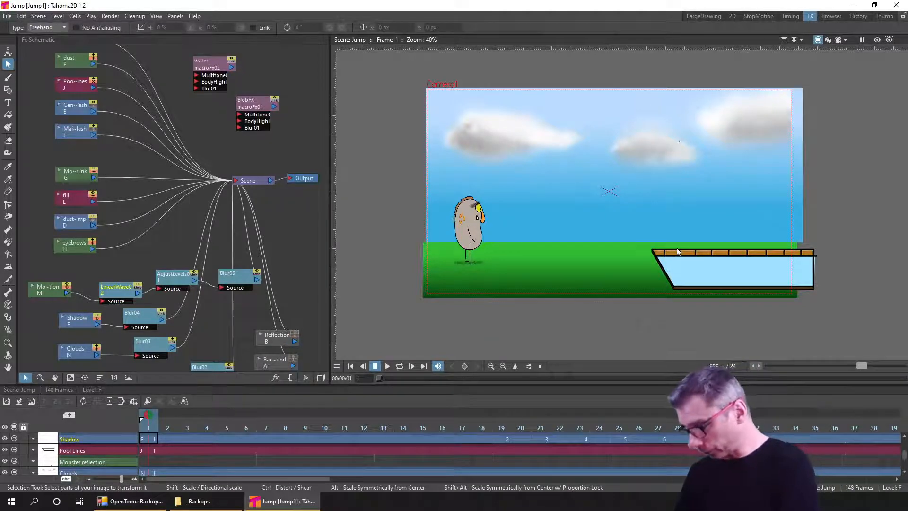
Switch to the 2D room, select the BG level's green ground style color_3 and save the scene
left_click(703, 15)
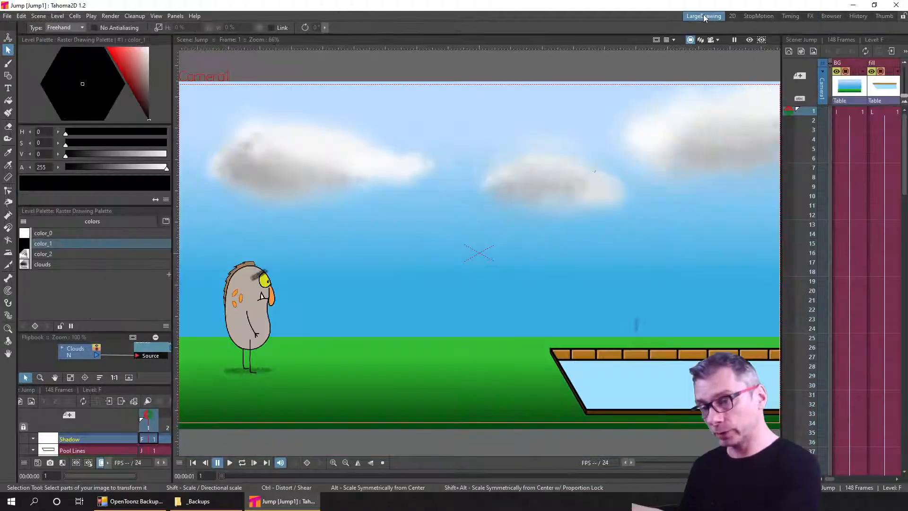
left_click(731, 16)
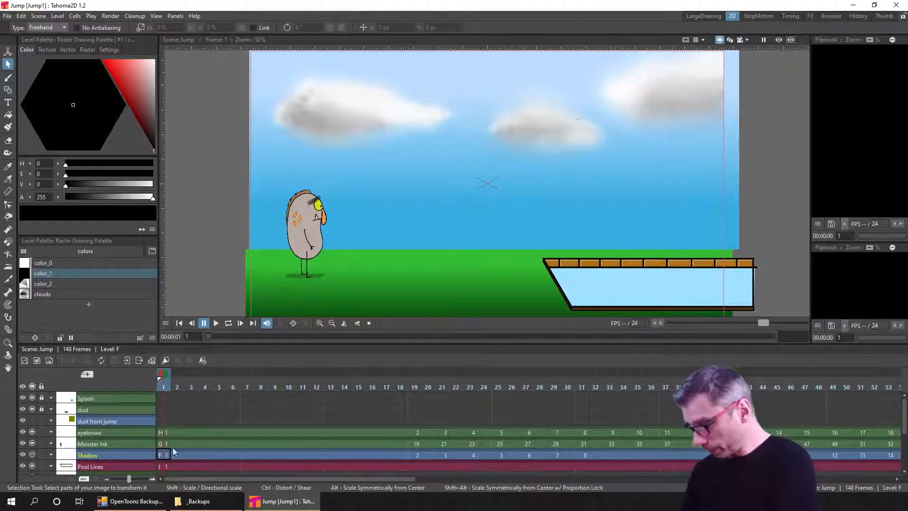
scroll(182, 444, "down", 3)
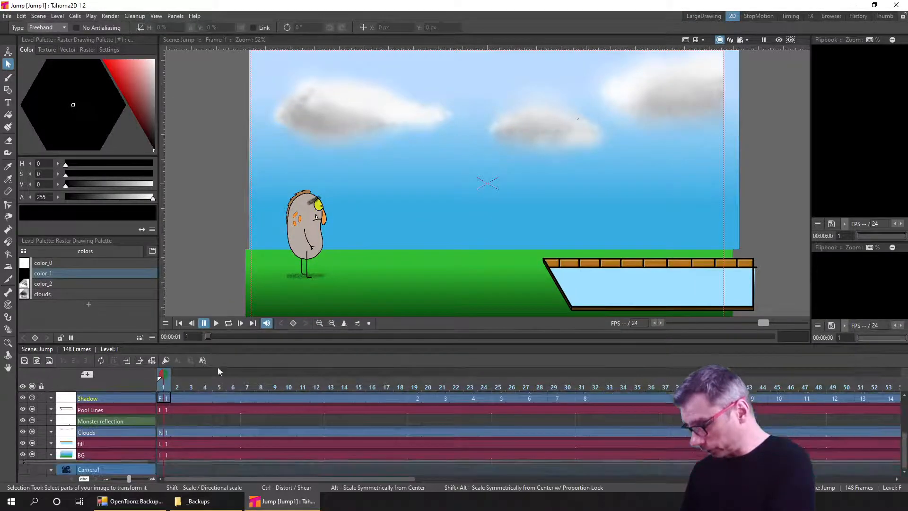
left_click(164, 455)
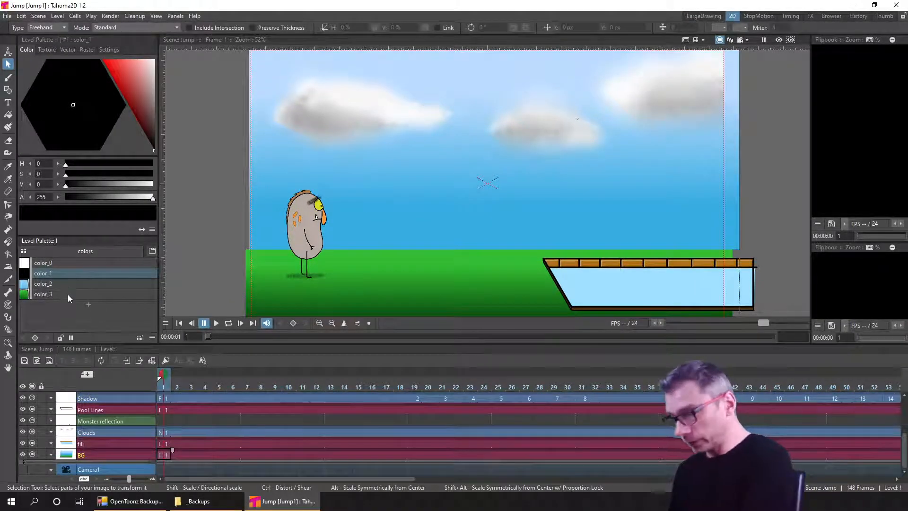
left_click(56, 293)
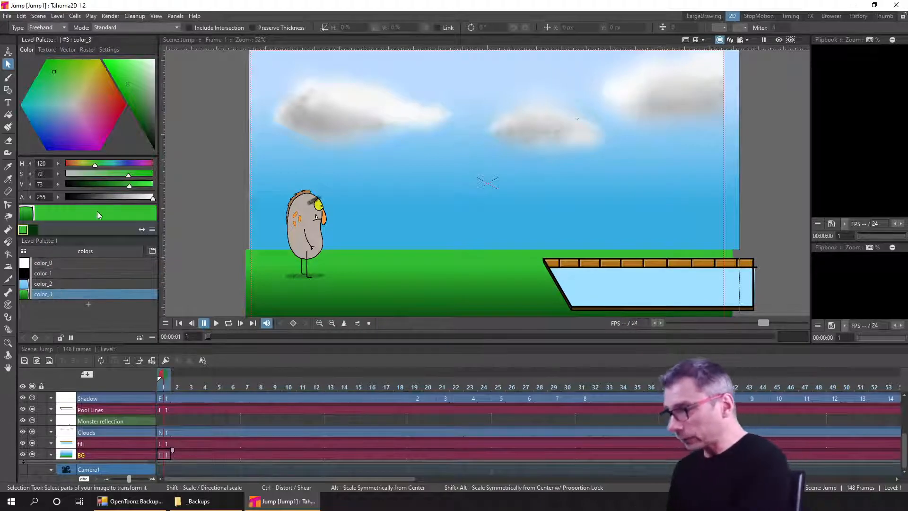
key("ctrl+s")
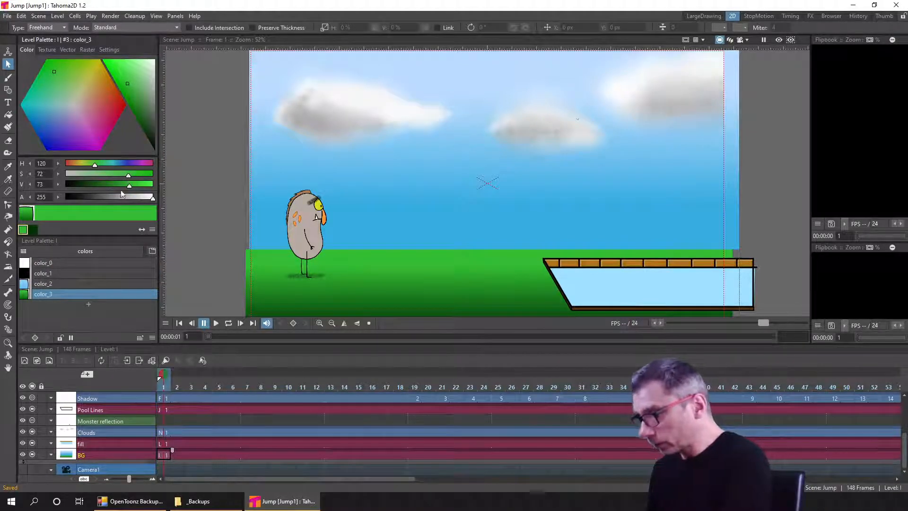
Try desaturating both greens of the ground gradient, with the dark green's saturation at 33, and undo the changes
left_click_drag(149, 176, 93, 174)
left_click(33, 229)
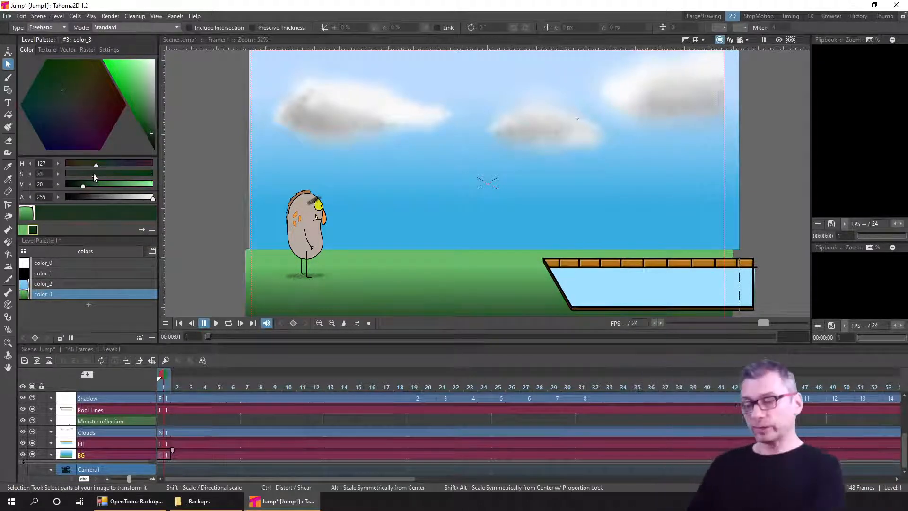
key("ctrl+z")
key("ctrl+z")
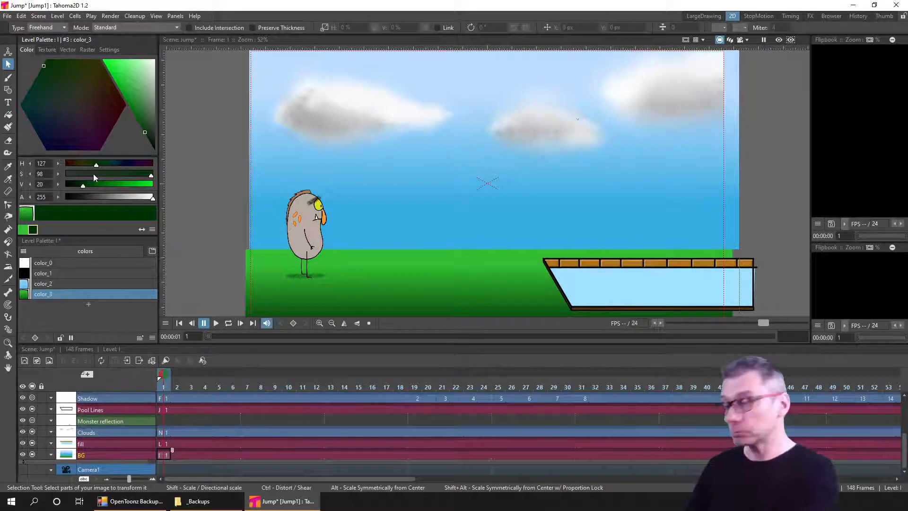
Return to the FX room, enlarge the schematic area and move the Scene and Output nodes farther apart
left_click(810, 17)
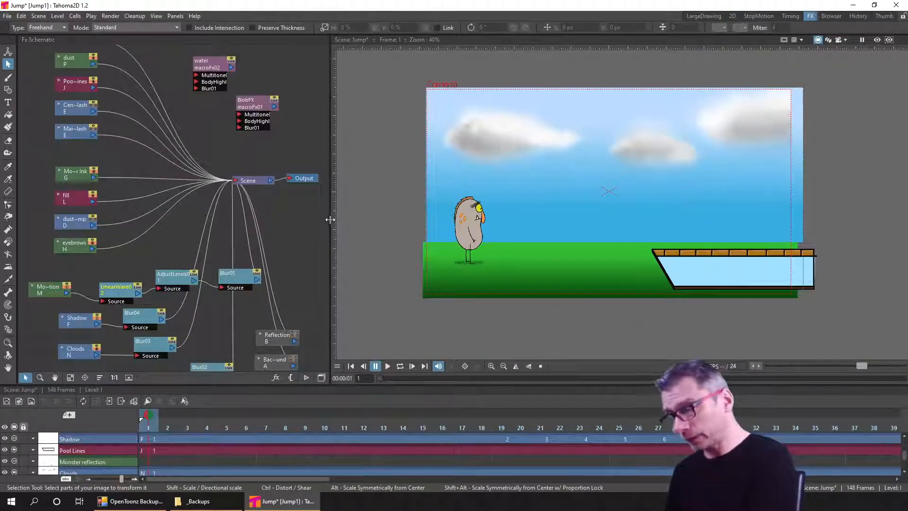
left_click_drag(331, 220, 189, 243)
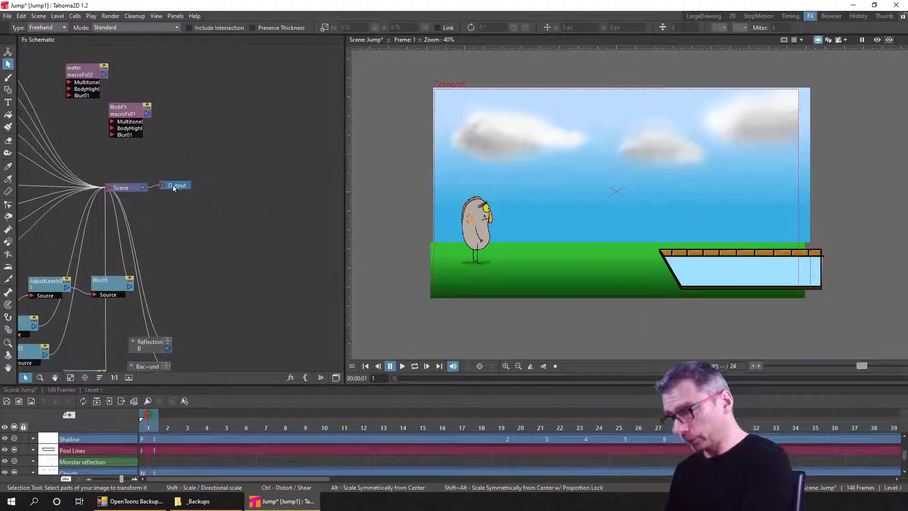
key("a")
left_click_drag(174, 188, 311, 191)
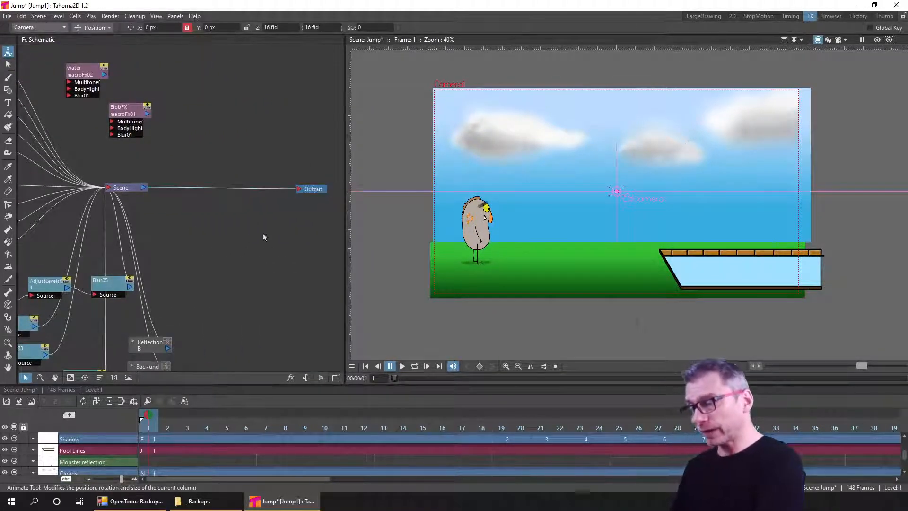
mouse_move(123, 189)
left_mouse_down()
mouse_move(159, 172)
mouse_move(173, 195)
mouse_move(141, 192)
left_mouse_up()
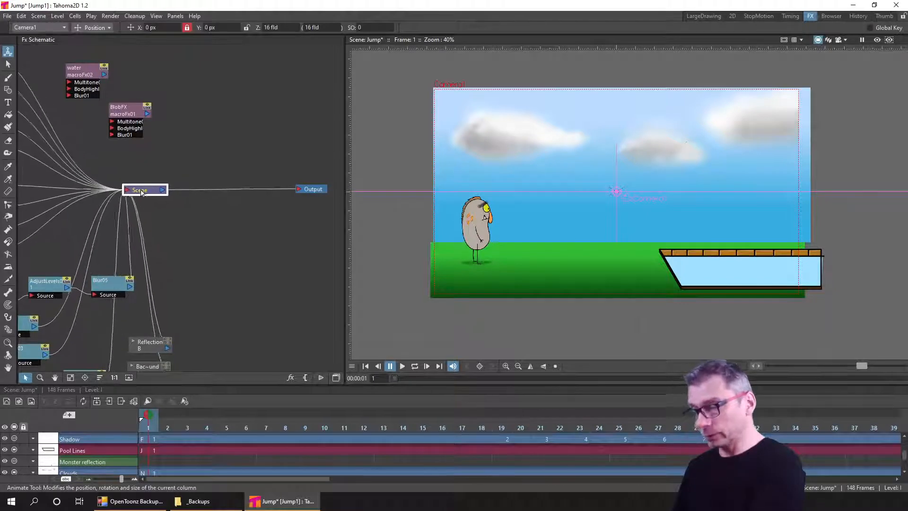
mouse_move(310, 189)
left_mouse_down()
mouse_move(320, 180)
mouse_move(309, 189)
left_mouse_up()
left_click(166, 215)
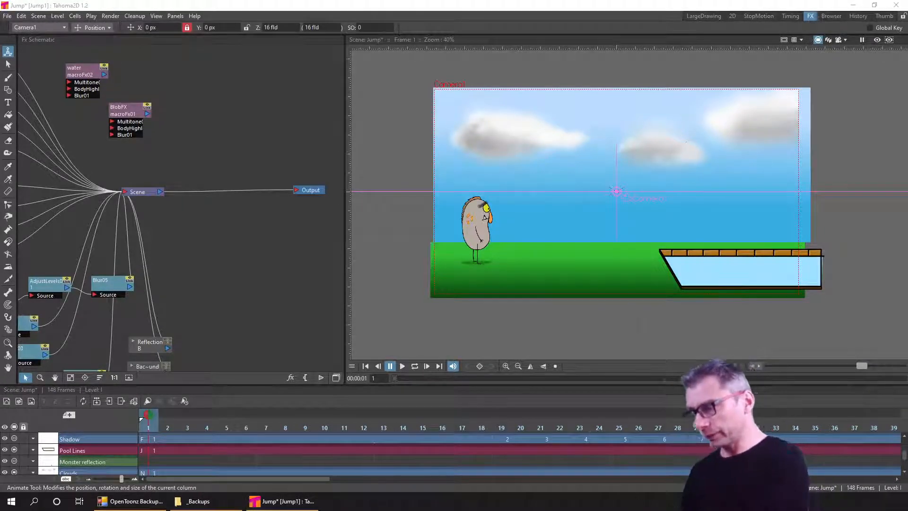
Save the scene and insert an Adjust Levels effect between the Scene and Output nodes
left_click_drag(197, 154, 140, 229)
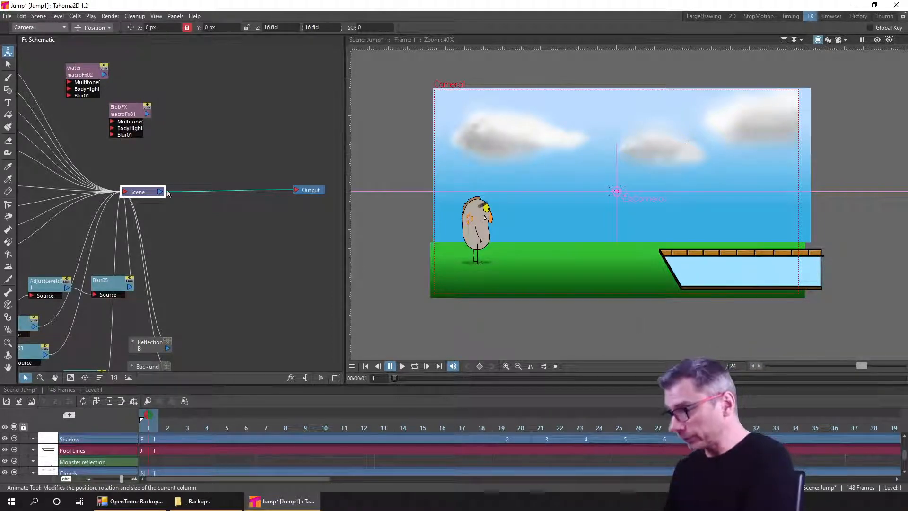
key("ctrl+s")
right_click(144, 194)
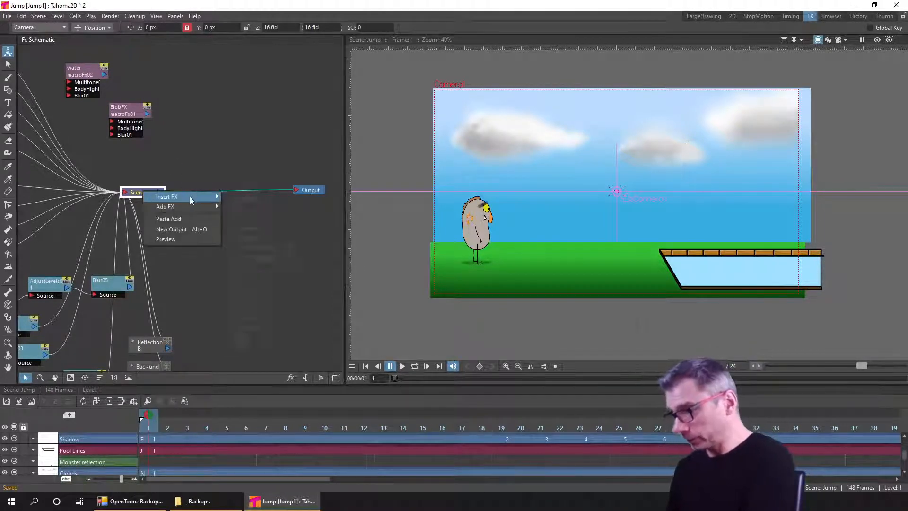
mouse_move(190, 197)
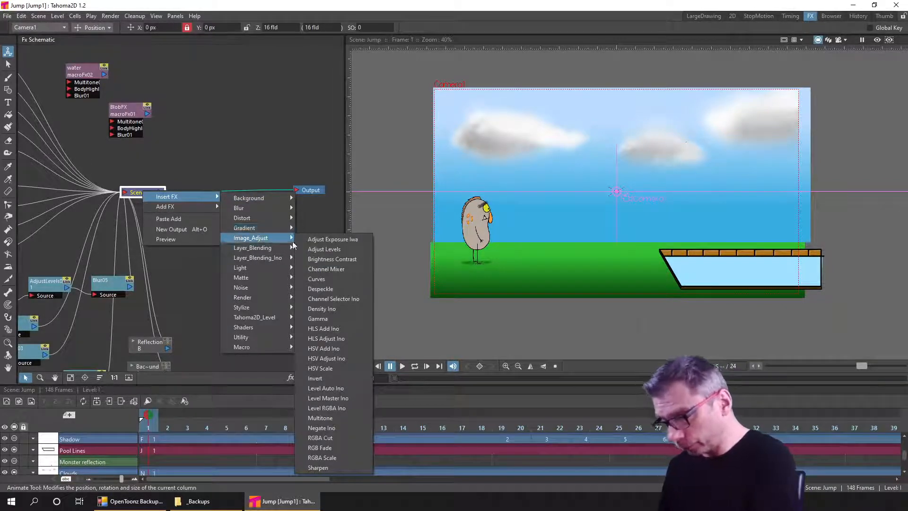
left_click(352, 250)
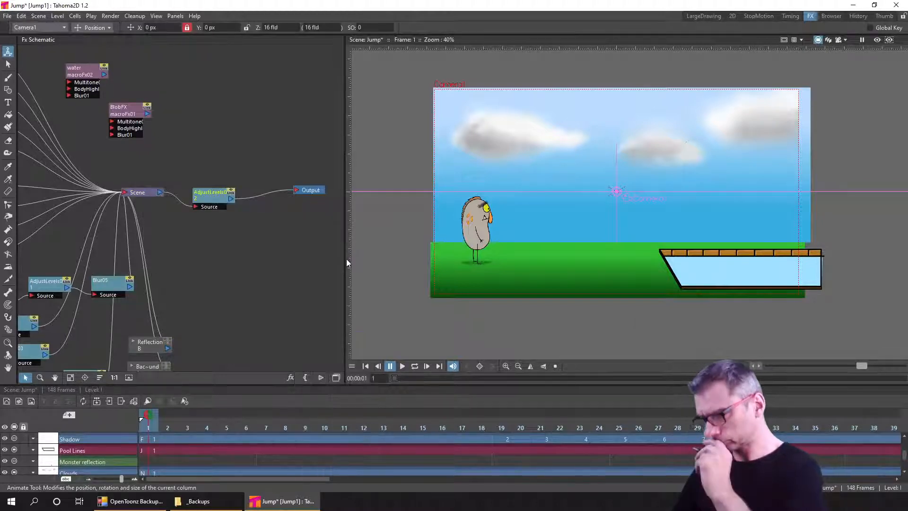
Open the new Adjust Levels effect's settings and turn on the viewer preview, keeping the scene clear of the settings window
double_click(216, 197)
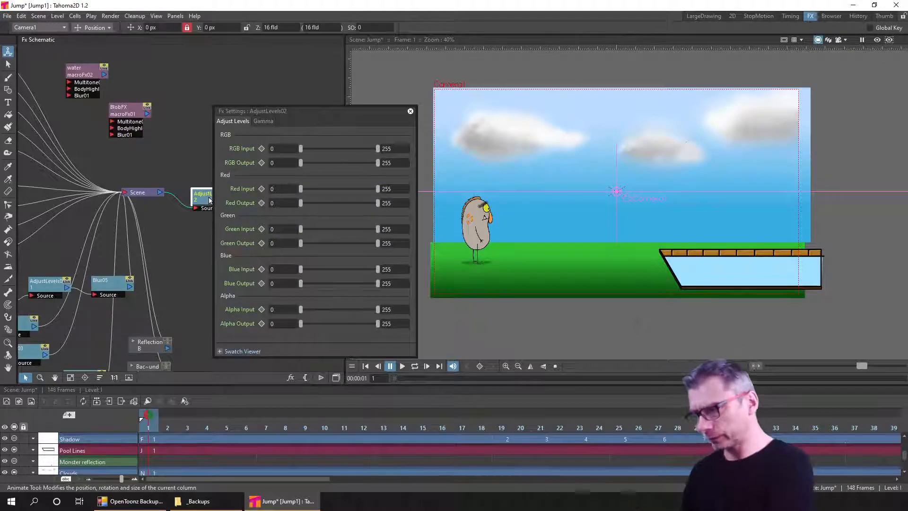
left_click_drag(308, 124, 302, 209)
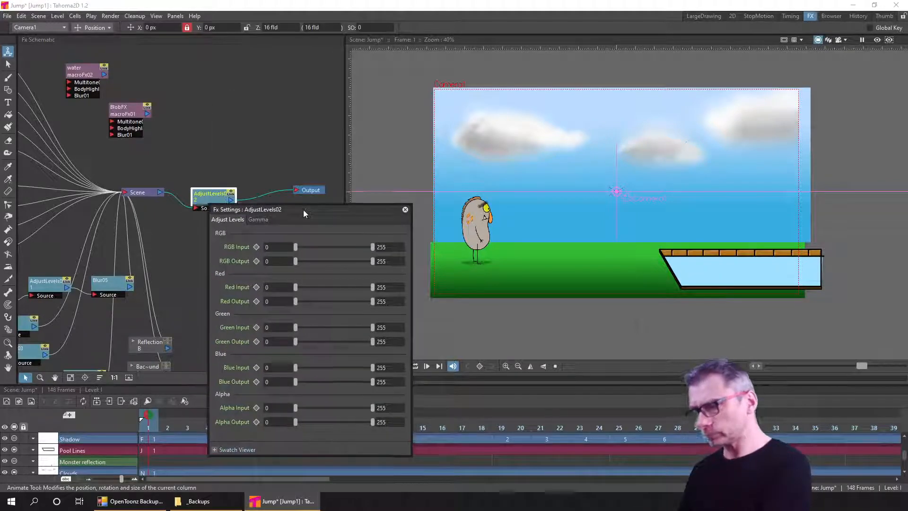
left_click(877, 40)
left_click_drag(682, 267, 744, 301)
scroll(749, 271, "up", 3)
left_click_drag(331, 196, 254, 180)
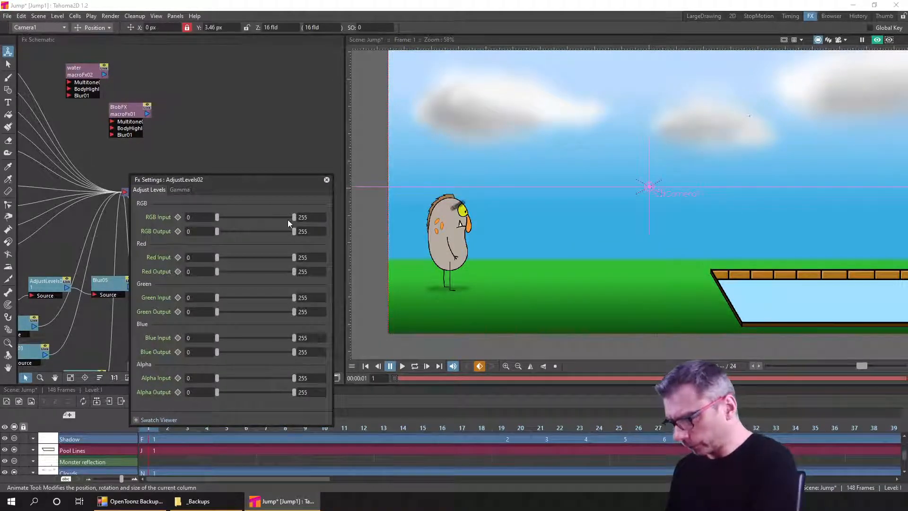
Try darkening the scene with a maximum RGB Output of about 174, restore it to 255 and close the settings
left_click_drag(281, 235, 270, 238)
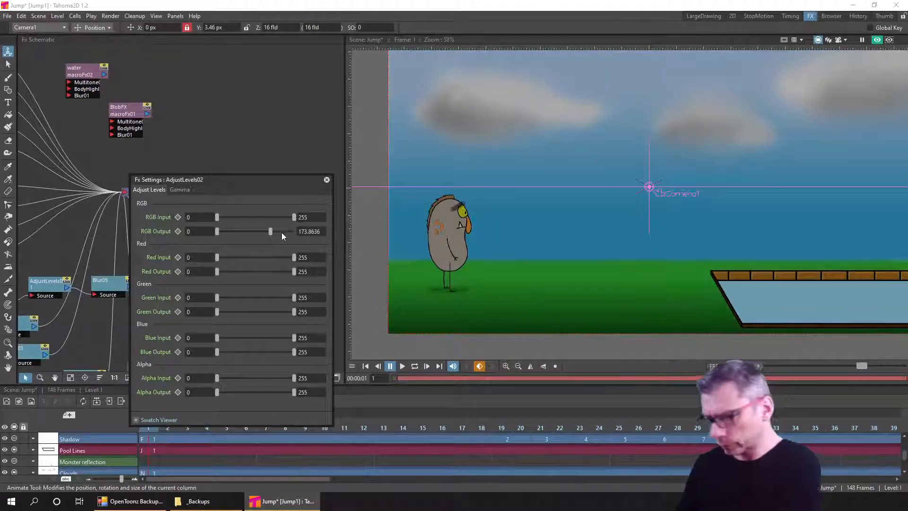
left_click_drag(272, 234, 305, 228)
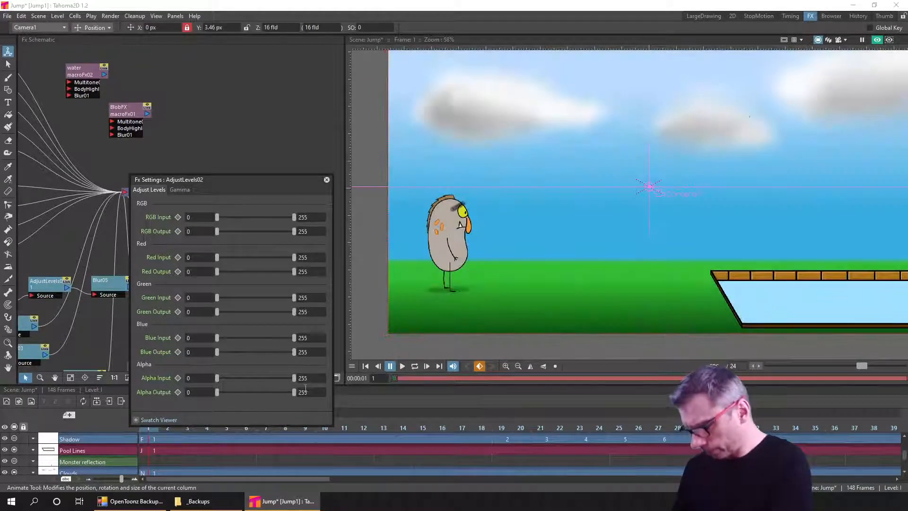
left_click(326, 180)
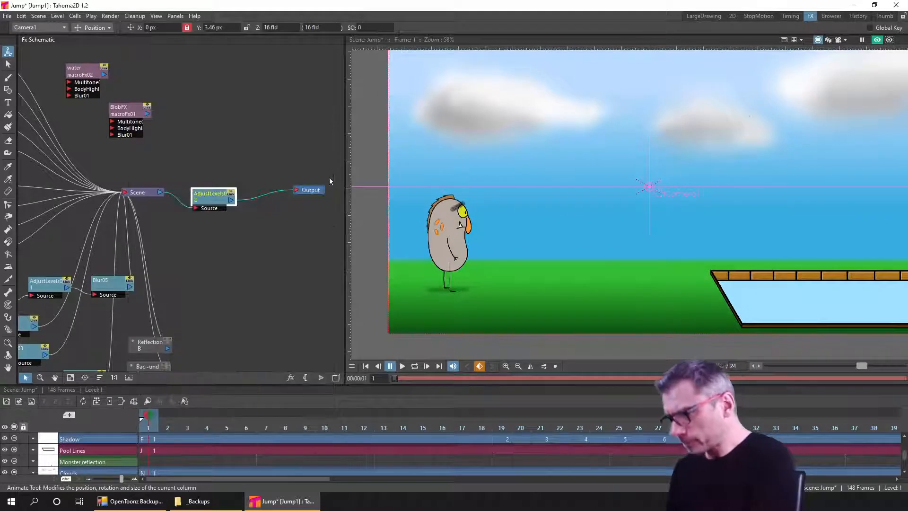
Insert an HLS Adjust Ino effect after Adjust Levels and rearrange it and the Output node to make room
right_click(215, 196)
mouse_move(270, 204)
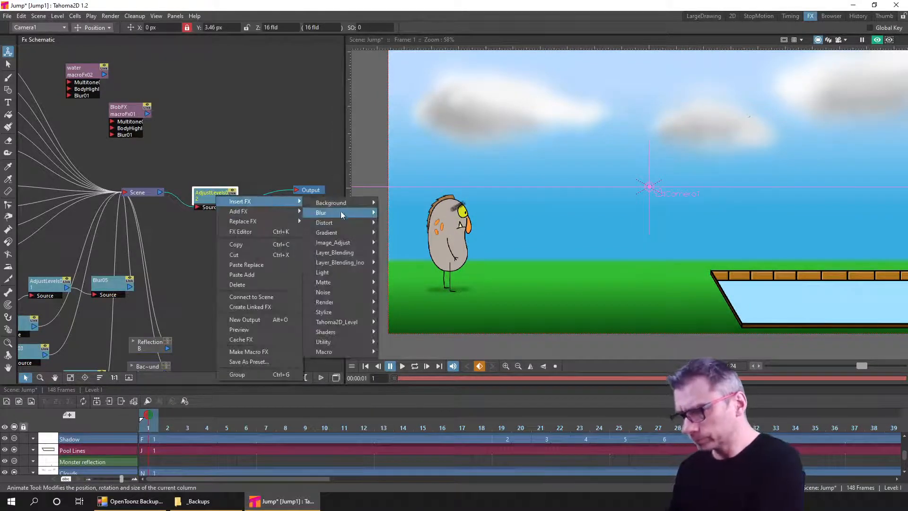
mouse_move(351, 253)
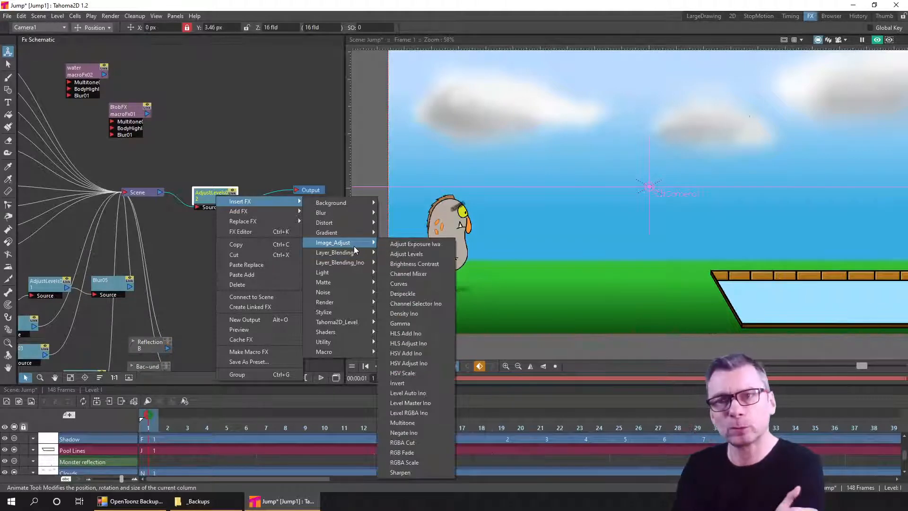
left_click(432, 345)
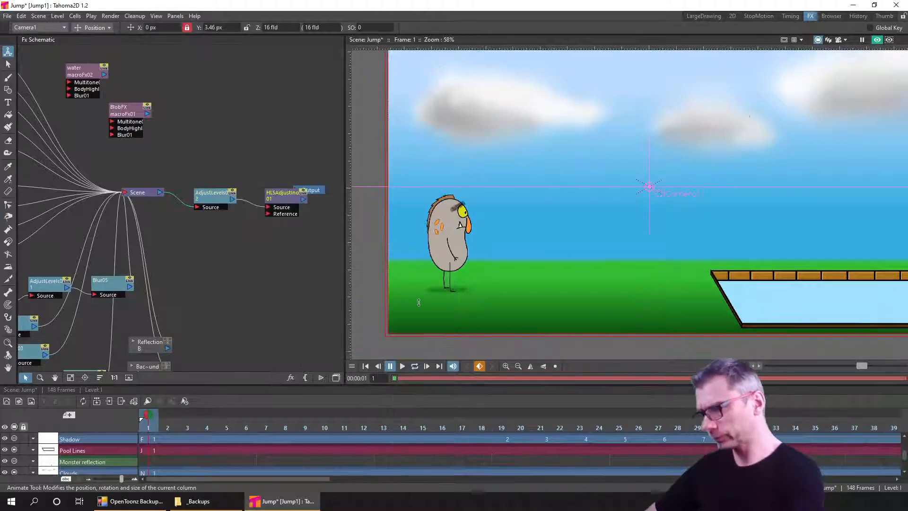
left_click_drag(285, 202, 262, 218)
left_click_drag(307, 190, 334, 190)
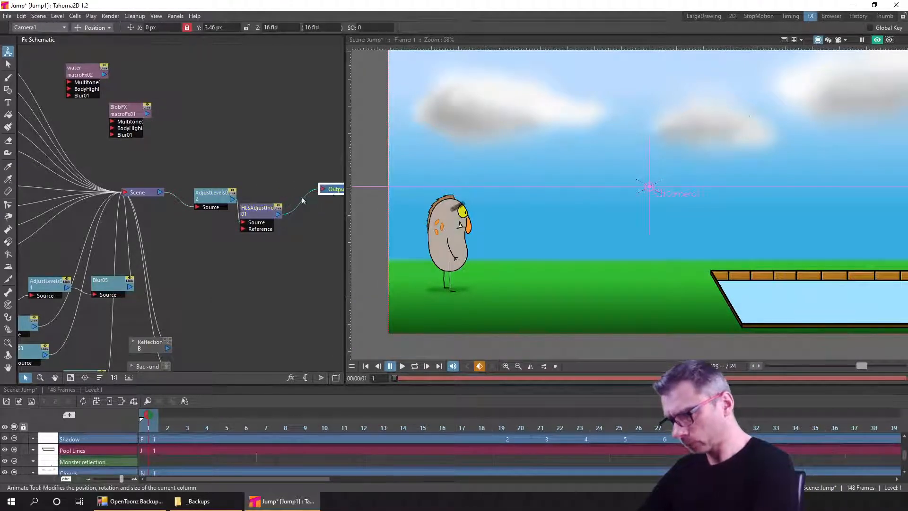
left_click_drag(265, 214, 245, 206)
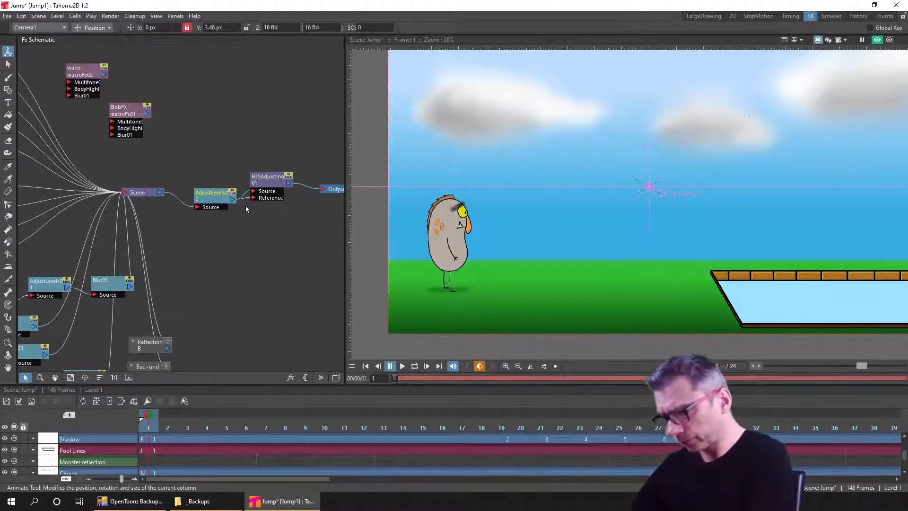
Open the HLS Adjust Ino effect's settings and lower its Lightness shift to -1.1
double_click(259, 184)
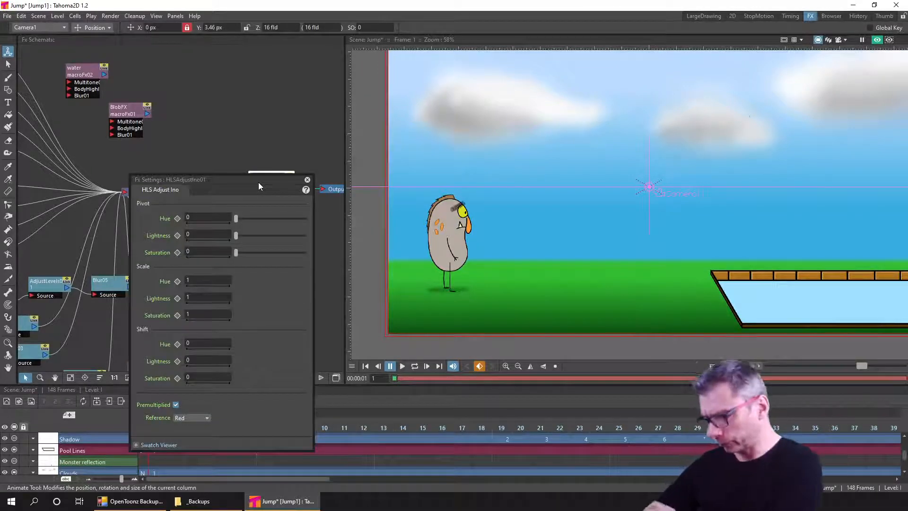
left_click_drag(258, 183, 266, 138)
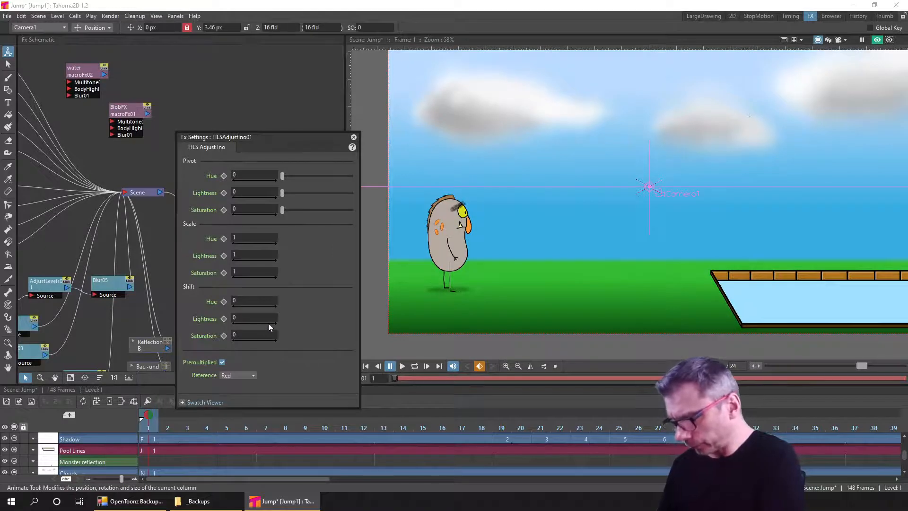
left_click_drag(269, 324, 156, 340)
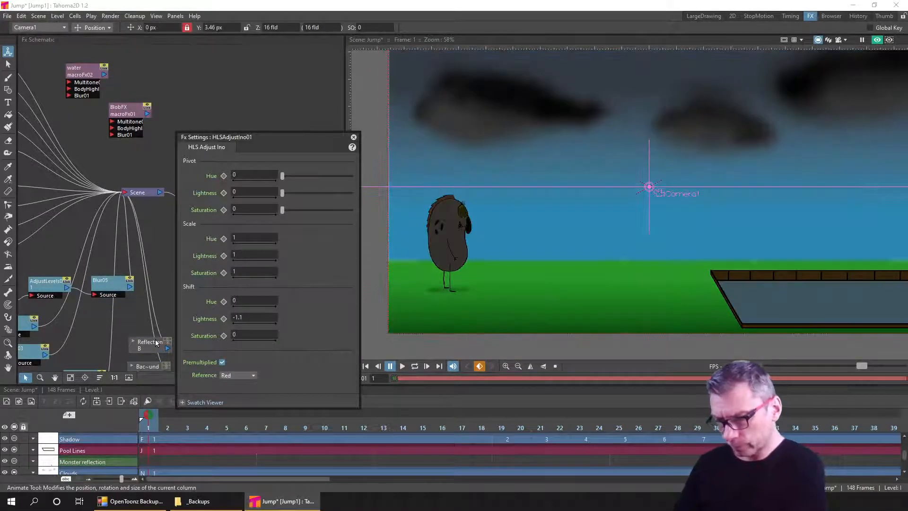
Reset the HLS Adjust Ino Lightness shift to 0, lower its Saturation shift to -1.31, and close the settings
double_click(258, 317)
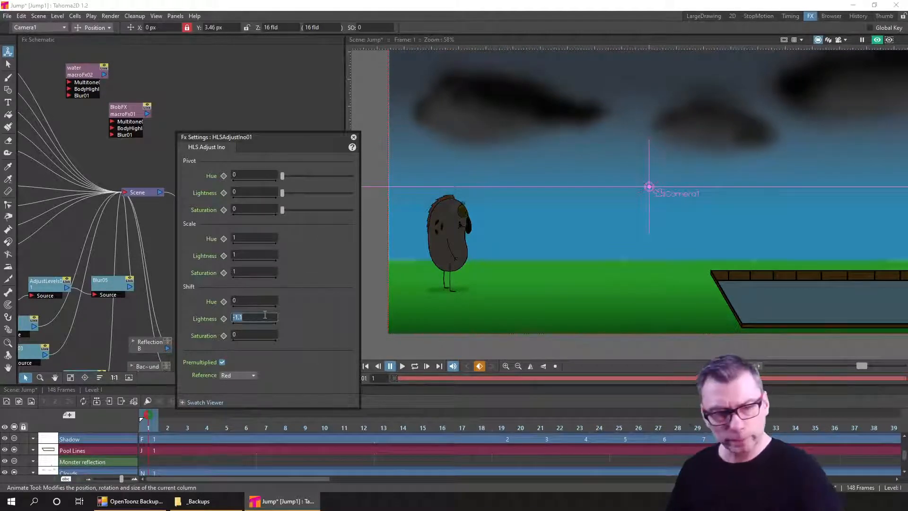
type("0")
key("Tab")
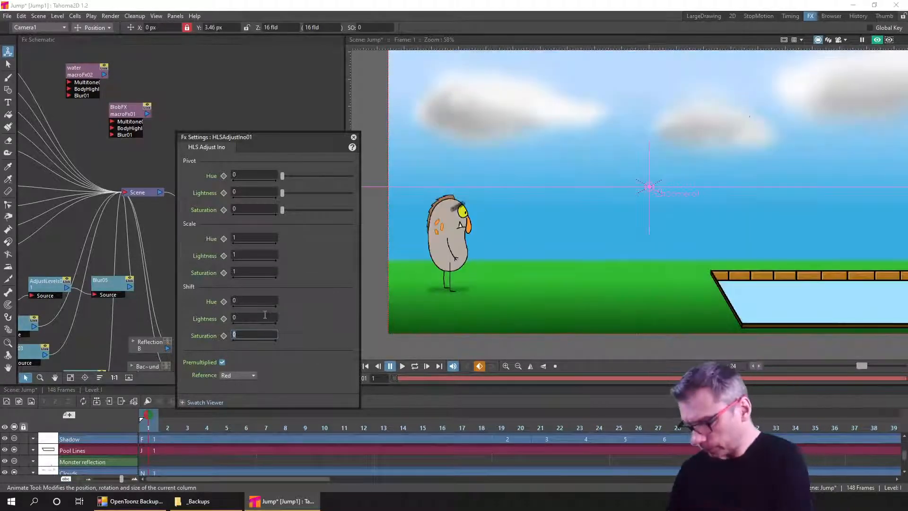
type("-0.36")
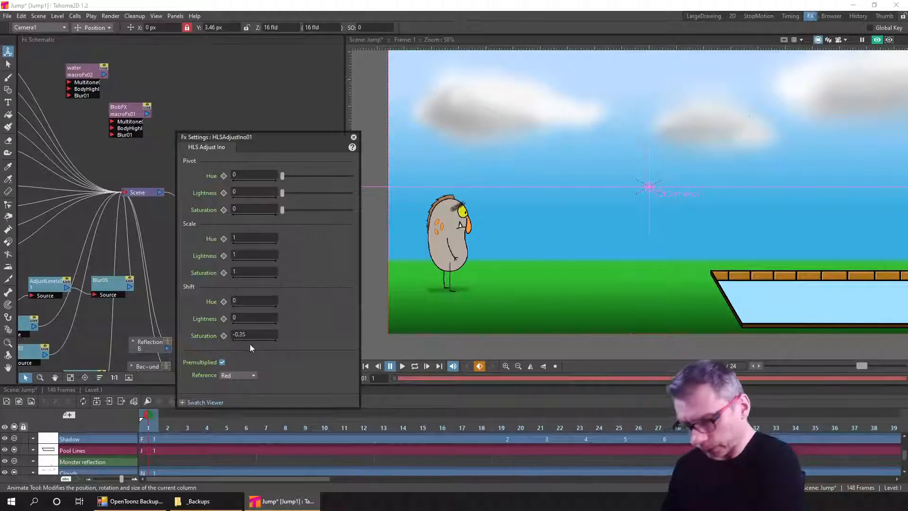
key("Return")
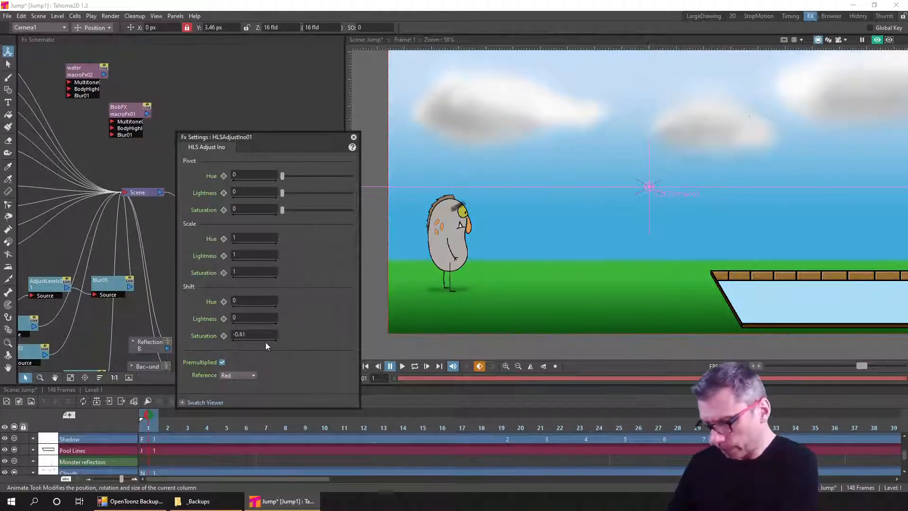
left_click_drag(265, 342, 245, 342)
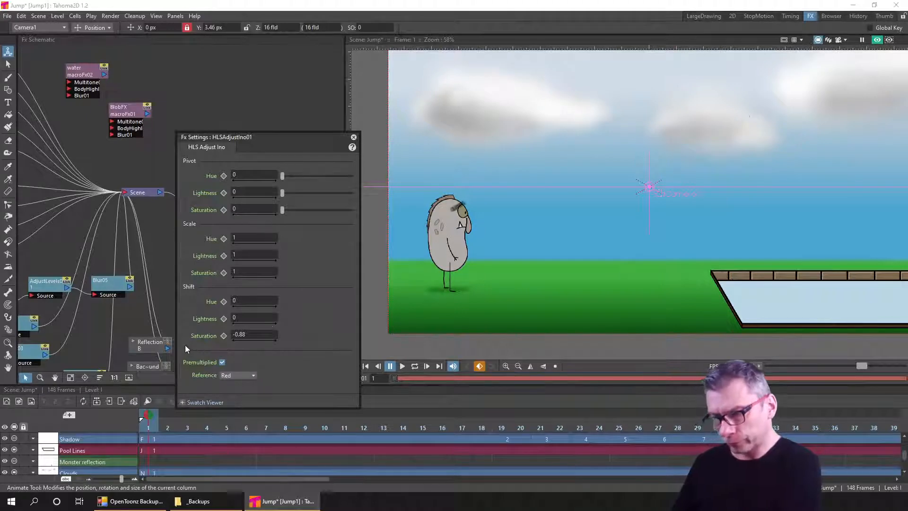
left_click_drag(266, 342, 268, 342)
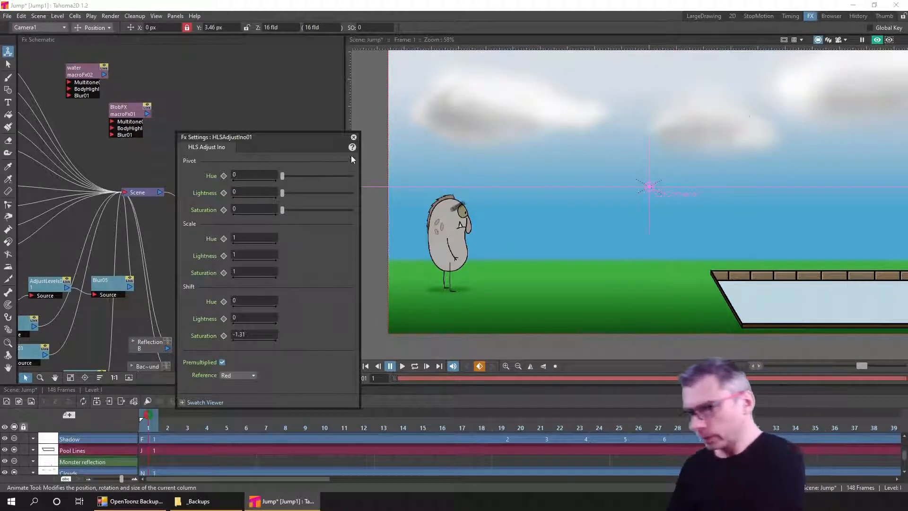
left_click(353, 138)
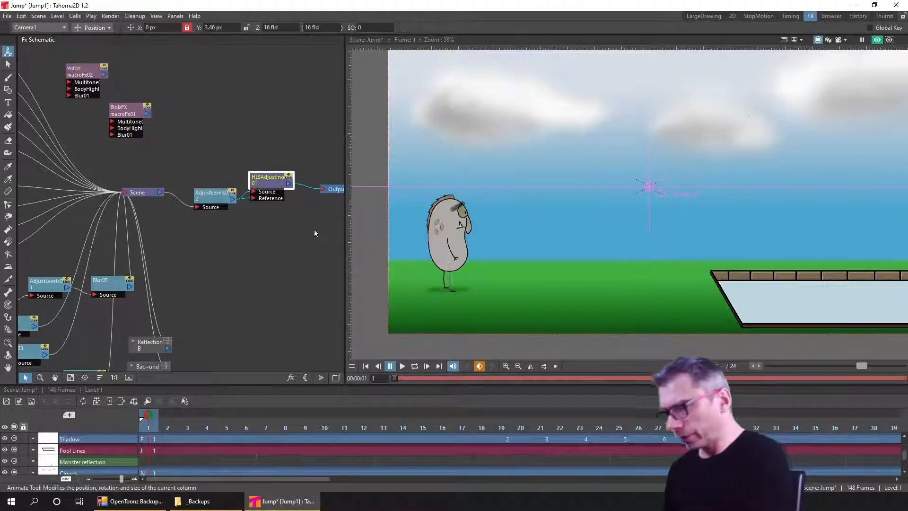
Delete the Adjust Levels effect after the Scene node, pull HLS Adjust Ino aside, and connect Scene directly to Output
left_click_drag(344, 231, 589, 231)
left_click_drag(254, 271, 427, 251)
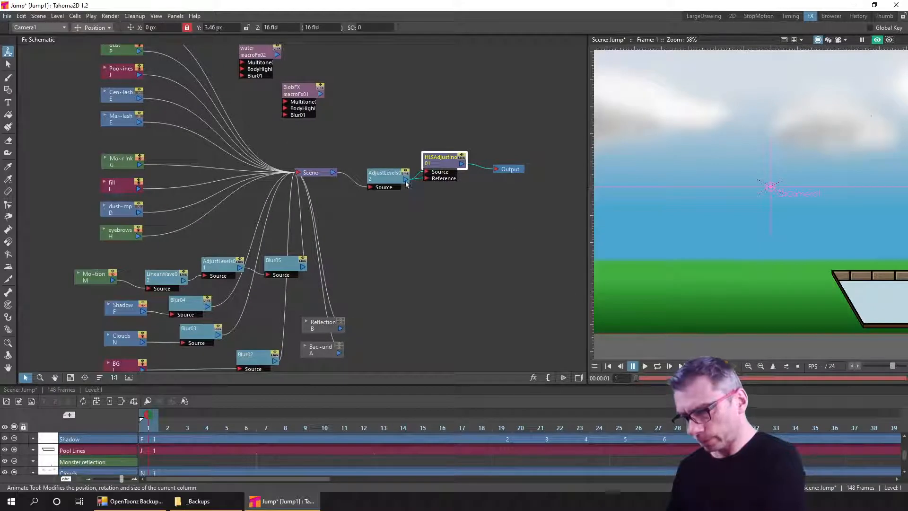
left_click_drag(386, 178, 377, 191)
key("Delete")
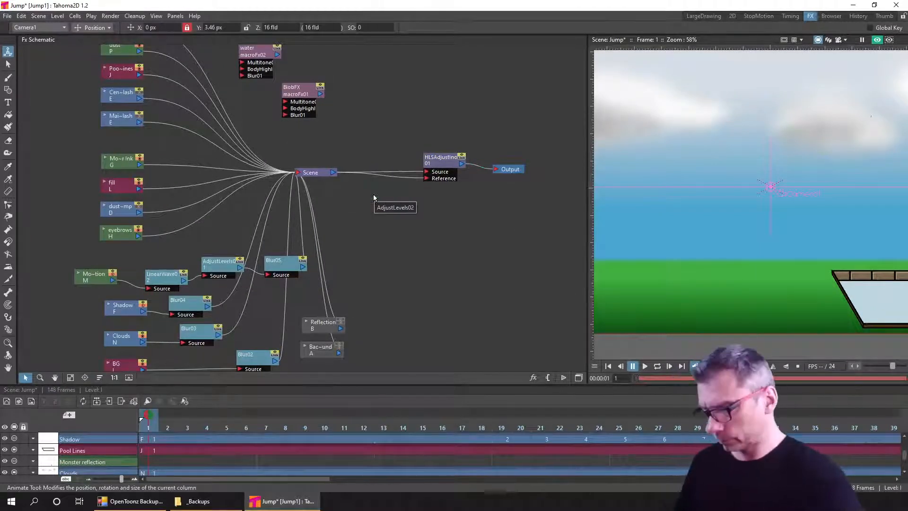
left_click_drag(439, 160, 411, 271)
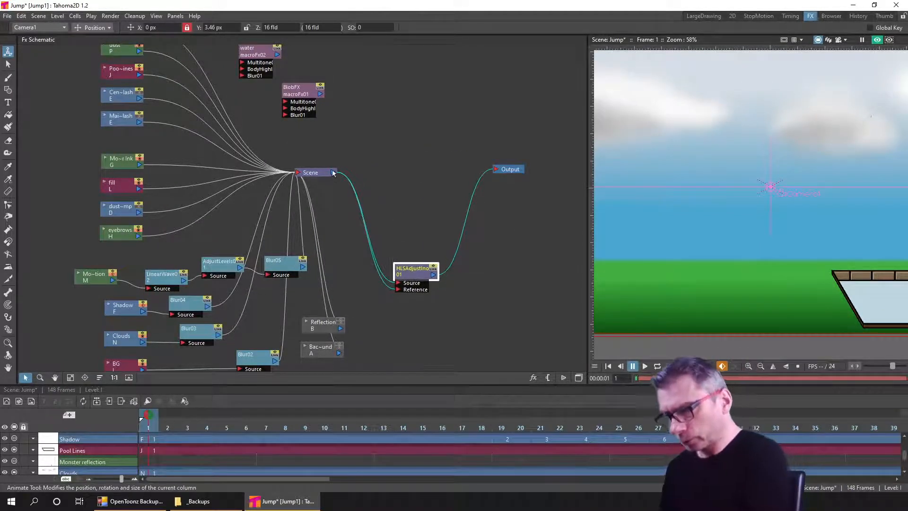
left_click_drag(334, 172, 495, 169)
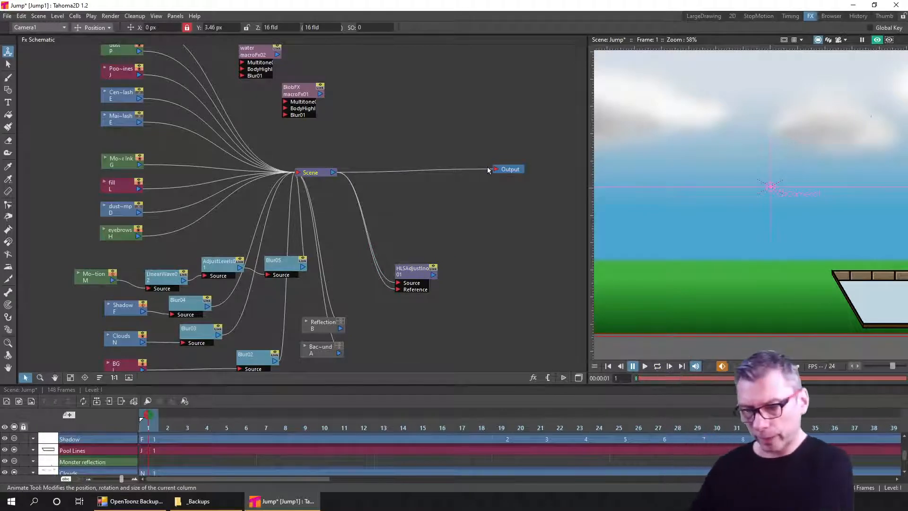
scroll(801, 245, "down", 3)
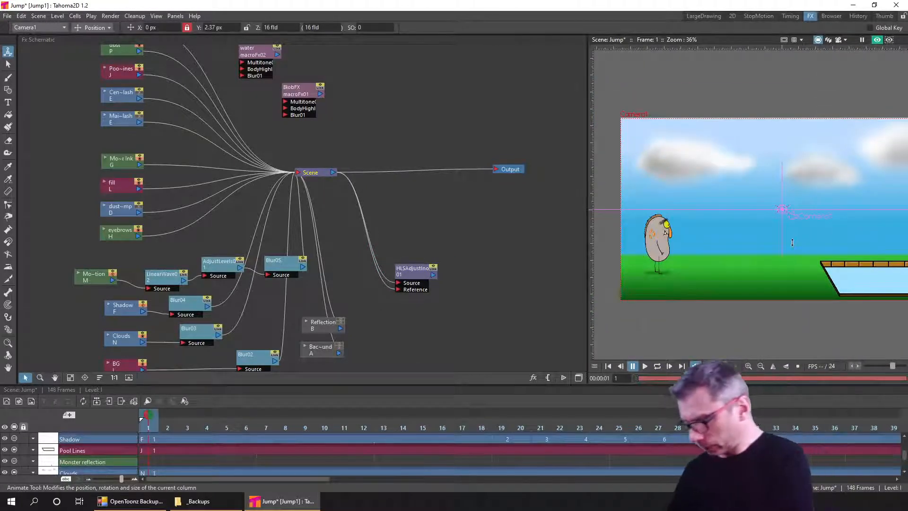
Move the HLS Adjust Ino effect into the connection between the BG column and its Blur02 effect
left_click_drag(424, 329, 438, 245)
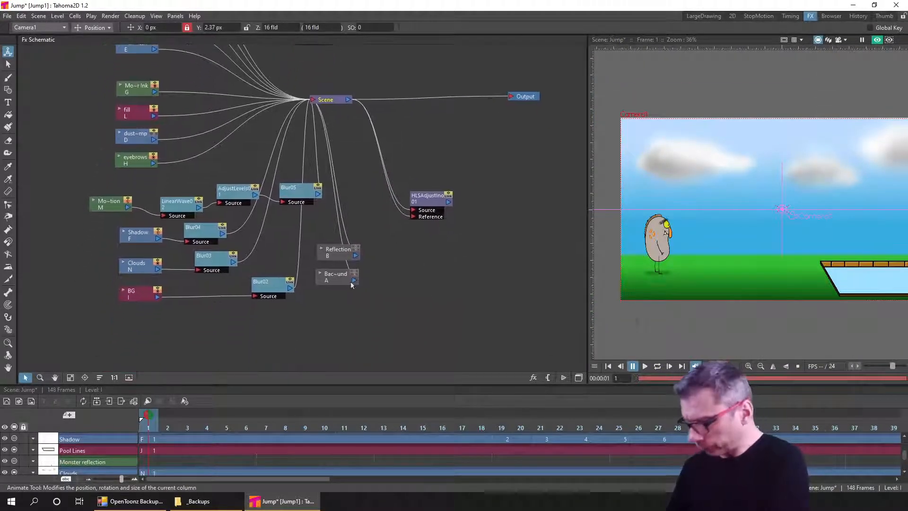
left_click_drag(125, 326, 280, 286)
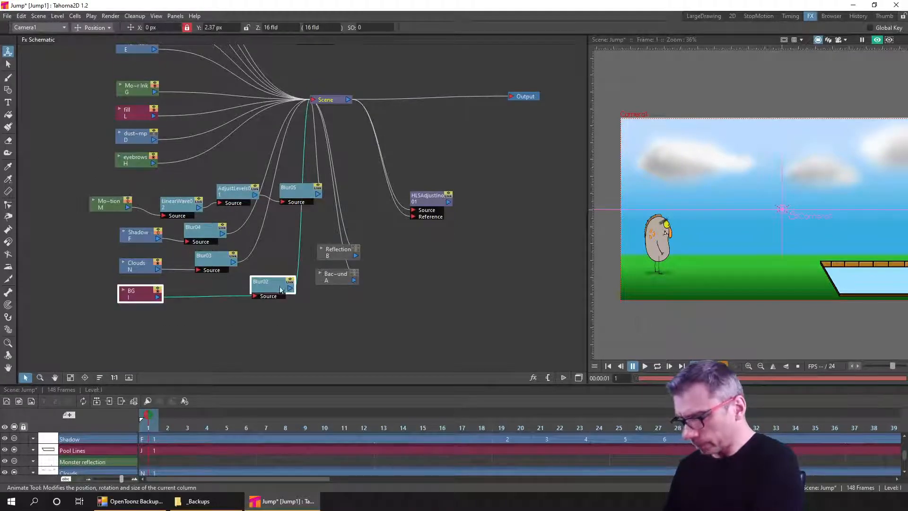
left_click_drag(425, 199, 193, 322)
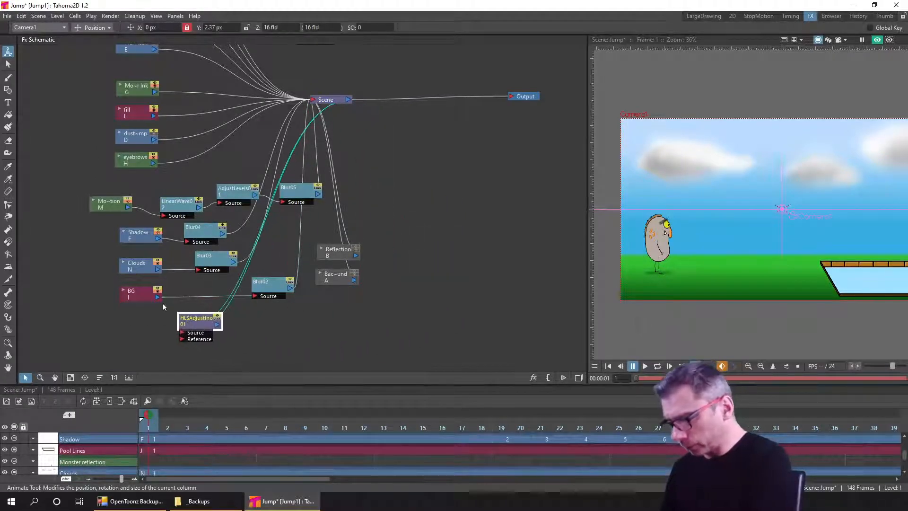
left_click_drag(157, 297, 256, 296)
left_click_drag(207, 326, 211, 301)
Lower the Saturation shift of the BG column's HLS Adjust Ino effect to -3.09, close its settings and save the scene
double_click(211, 301)
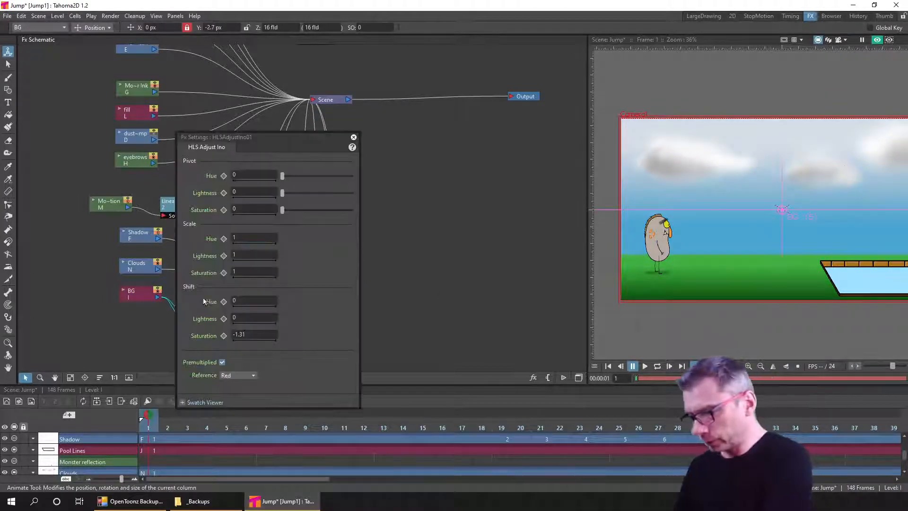
left_click_drag(302, 143, 315, 137)
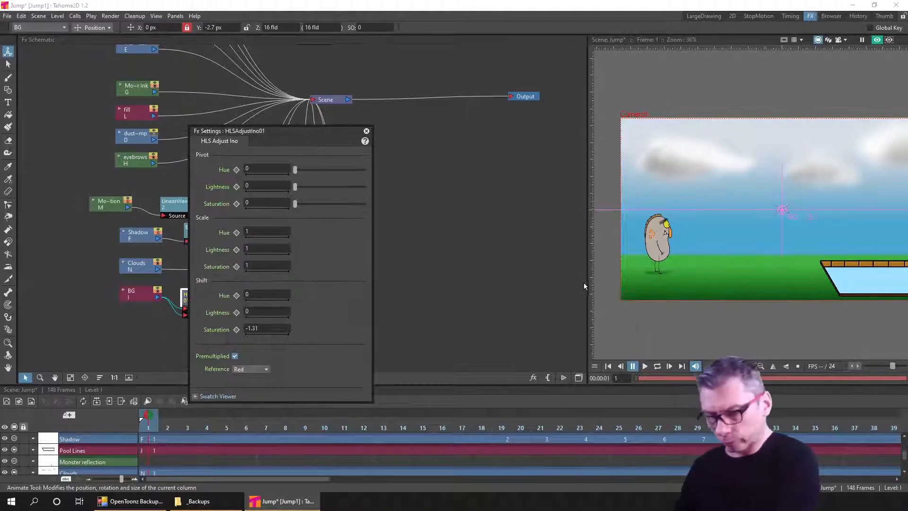
left_click_drag(587, 288, 435, 309)
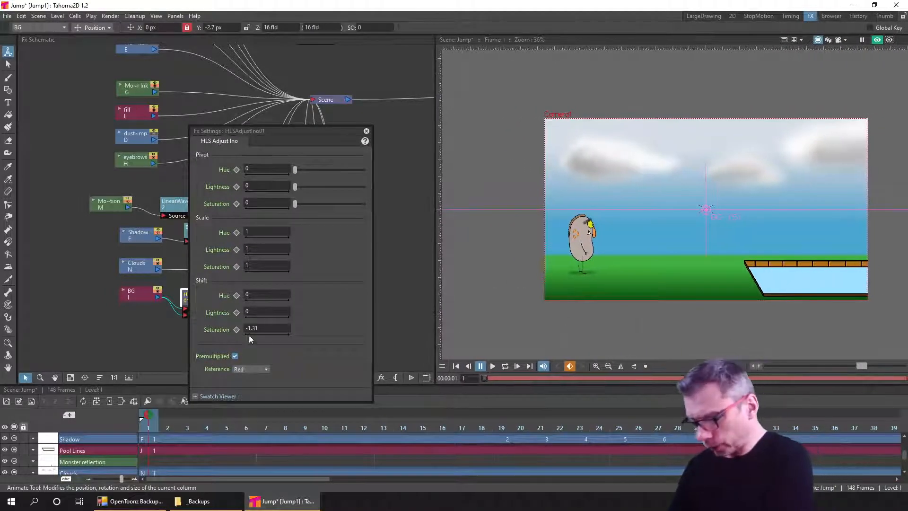
left_click_drag(269, 334, 270, 336)
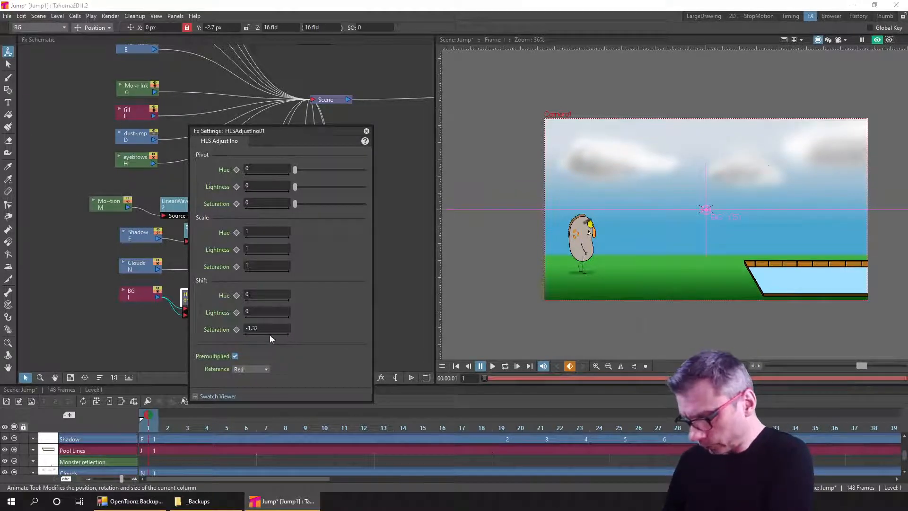
left_click_drag(196, 353, 172, 359)
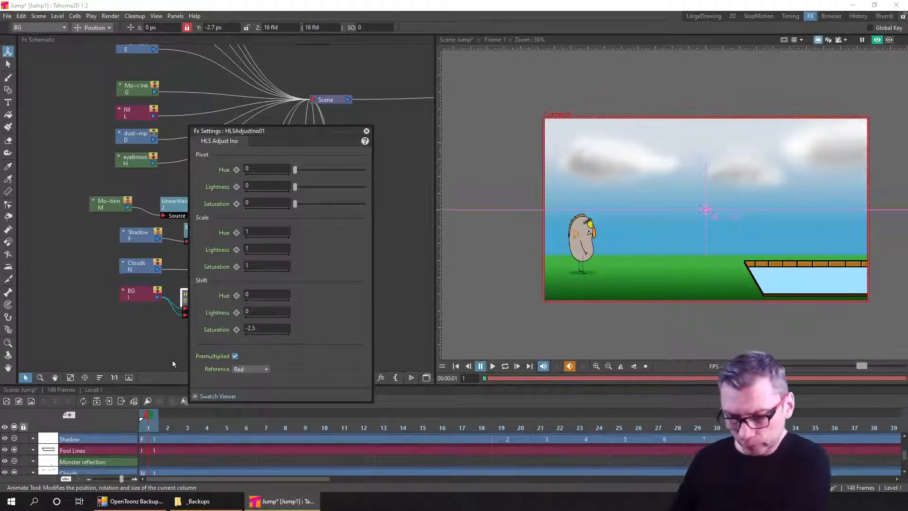
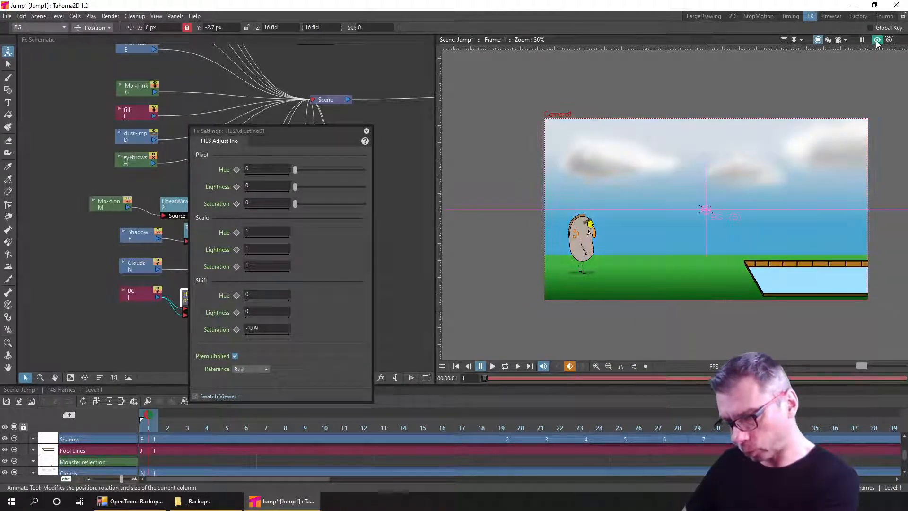
scroll(744, 187, "up", 3)
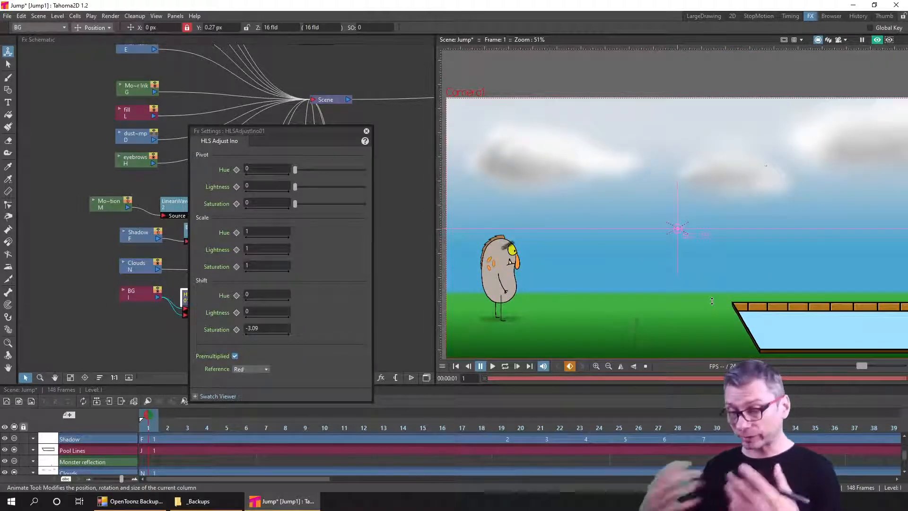
left_click(367, 131)
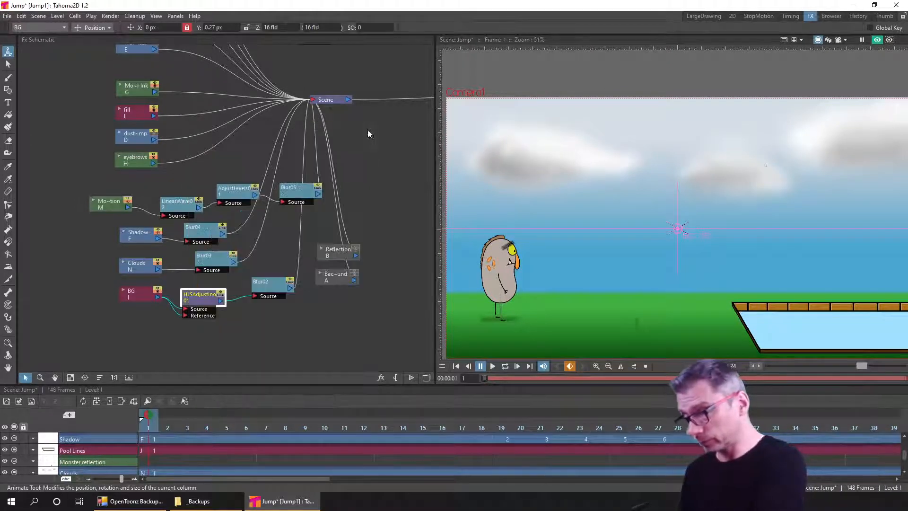
key("ctrl+s")
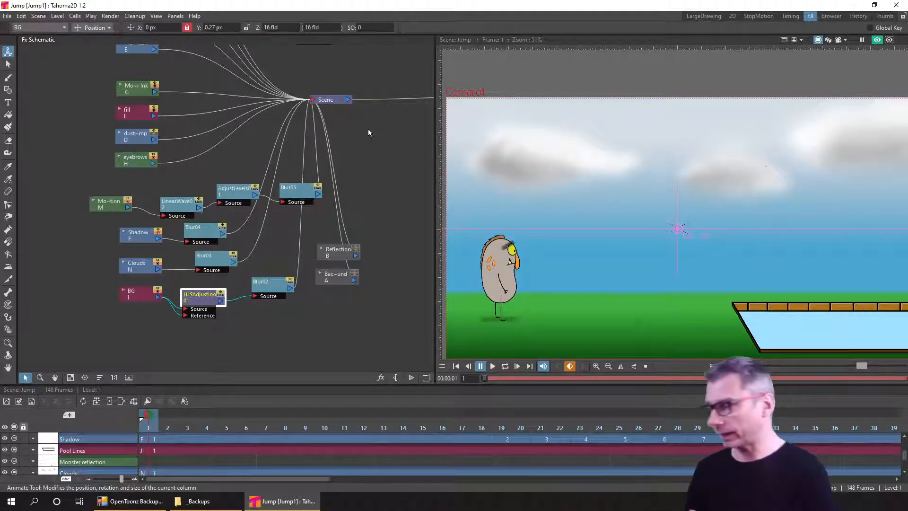
Preview the rendered scene, reset its zoom to 100%, play it in a loop and close the preview
left_click(110, 16)
left_click(147, 39)
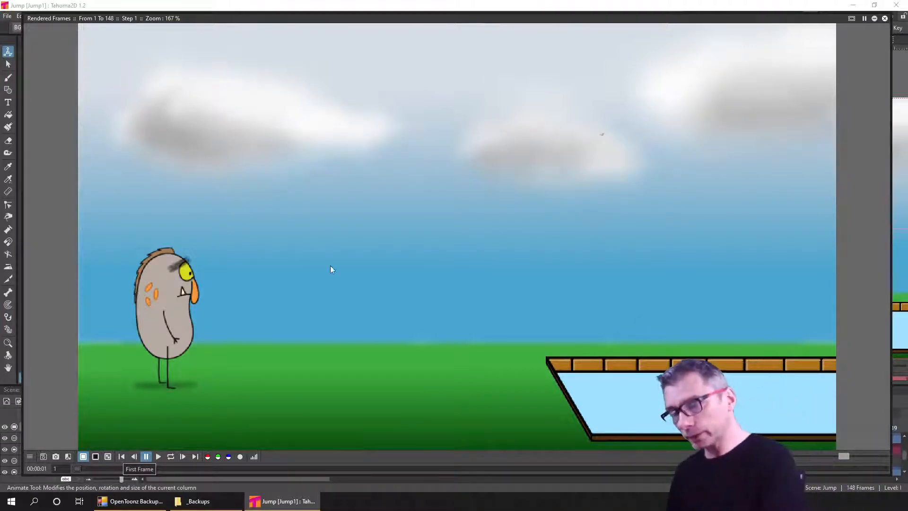
right_click(428, 216)
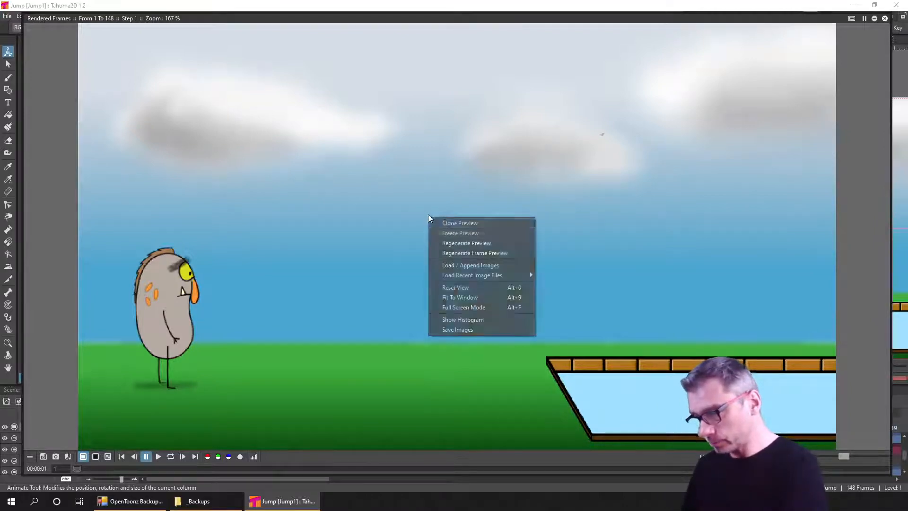
left_click(490, 288)
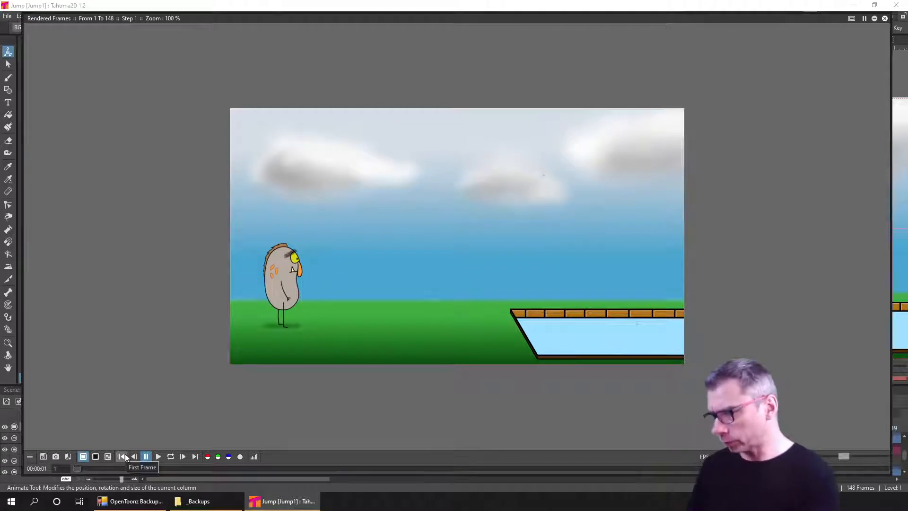
left_click(171, 457)
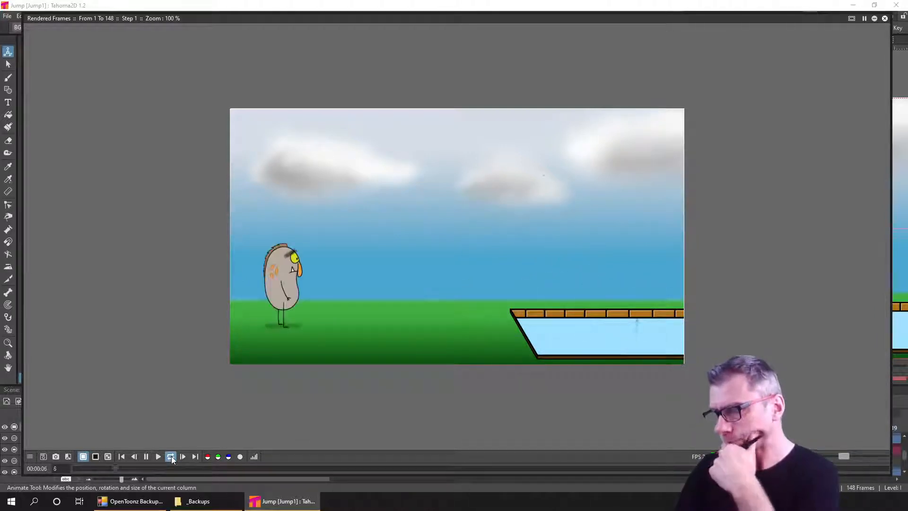
left_click(885, 18)
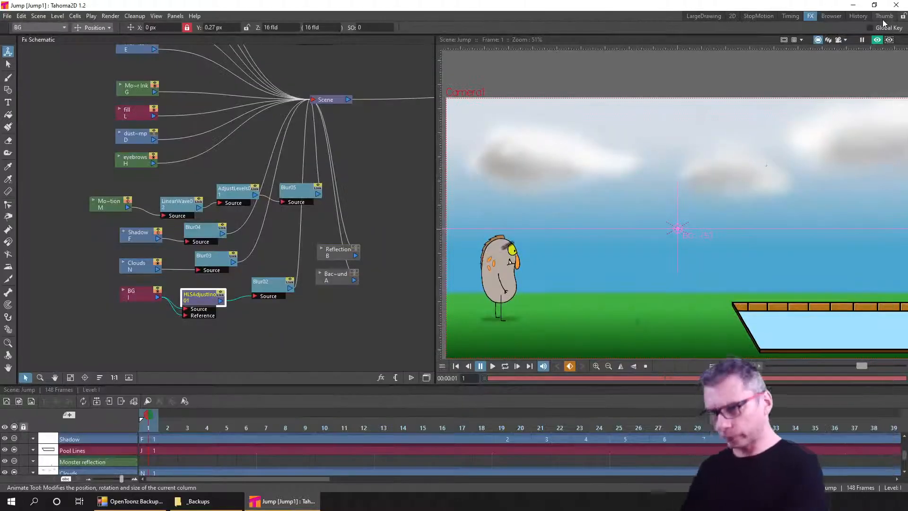
Switch to the 2D workspace and select the Splash level's drawing at frame 108, with the splash enlarged in the viewer
left_click(732, 16)
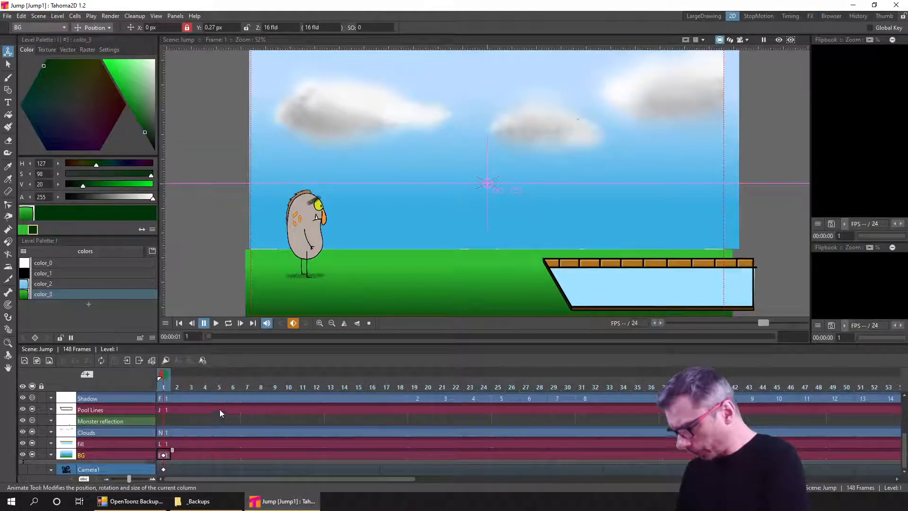
scroll(480, 441, "up", 1)
left_click_drag(480, 441, 475, 482)
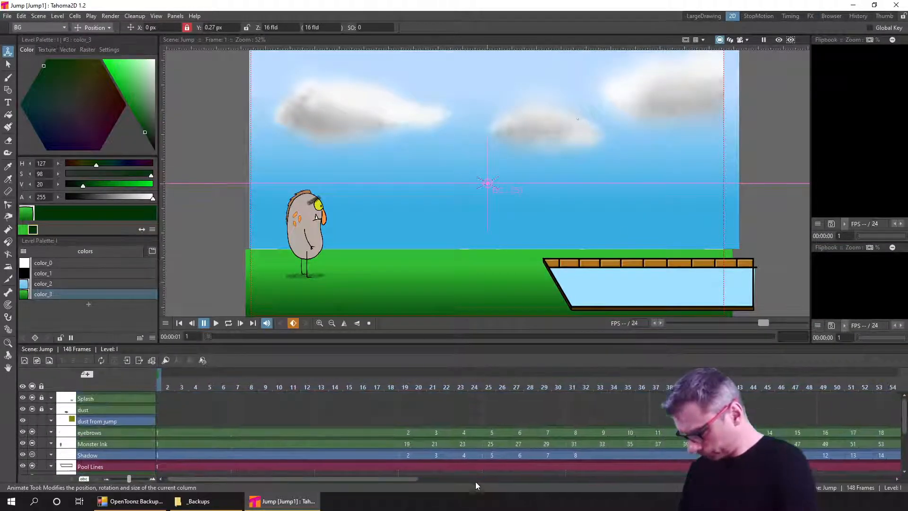
left_click_drag(563, 424, 78, 442)
left_click_drag(780, 433, 371, 448)
left_click(366, 399)
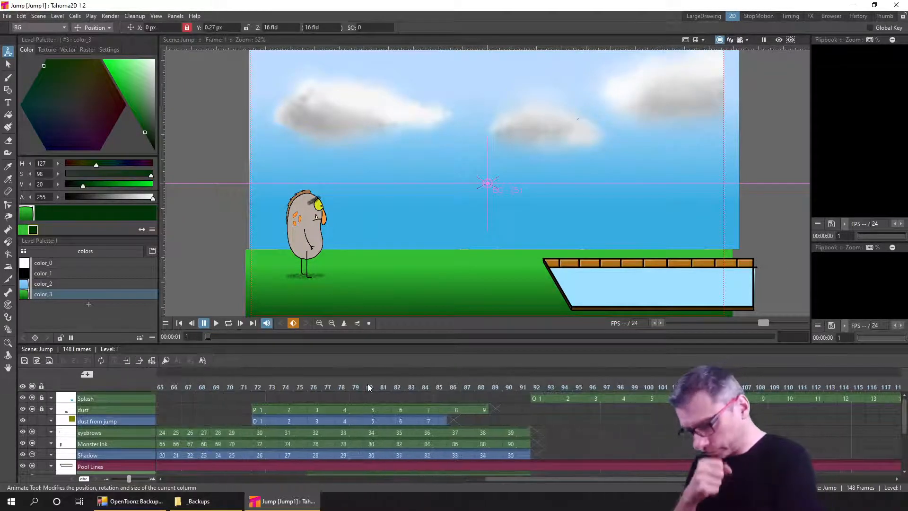
left_click(691, 381)
left_click_drag(677, 440, 418, 440)
left_click(521, 387)
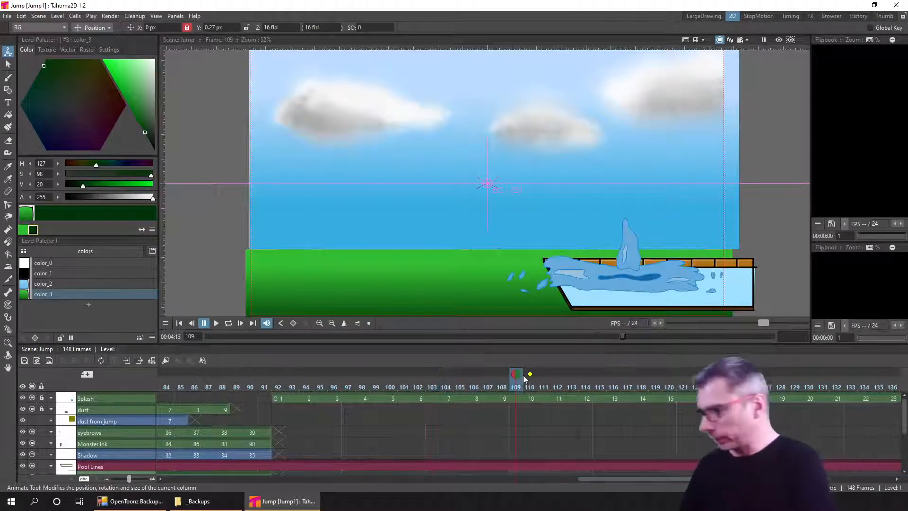
left_click(505, 399)
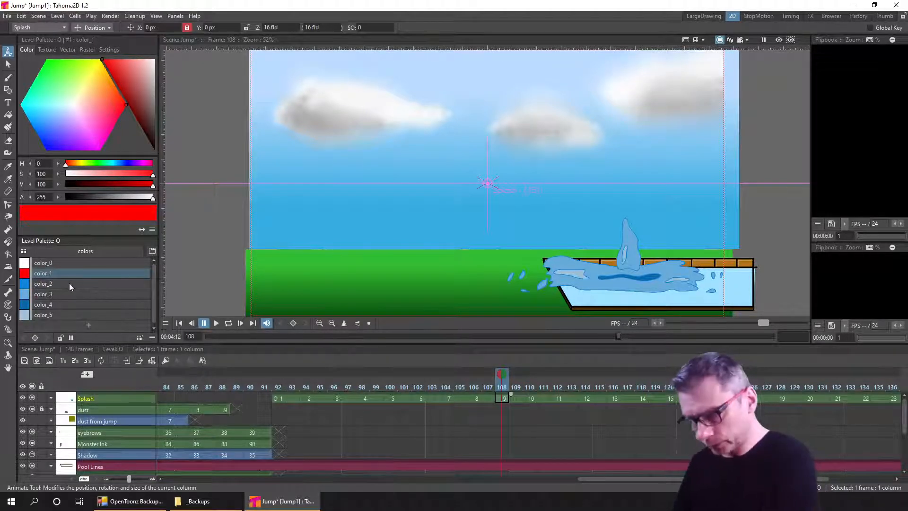
scroll(752, 301, "up", 5)
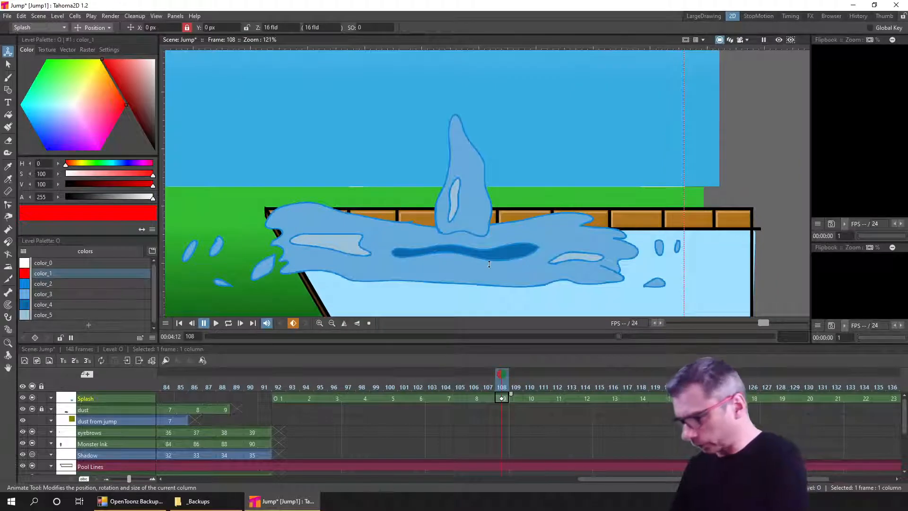
Slightly lower the saturation of color_2 in the Splash palette, and shift color_3 to hue 201 and saturation 43
left_click(72, 283)
left_click_drag(141, 175, 136, 174)
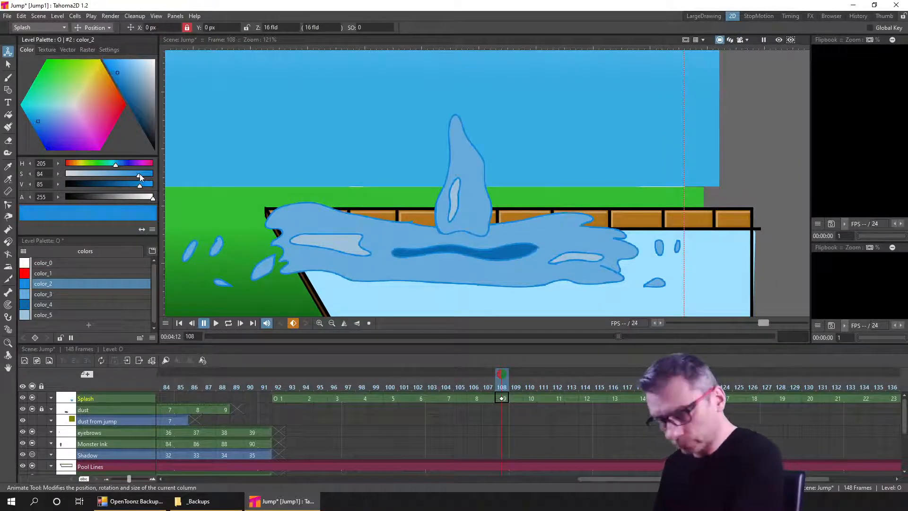
left_click(65, 294)
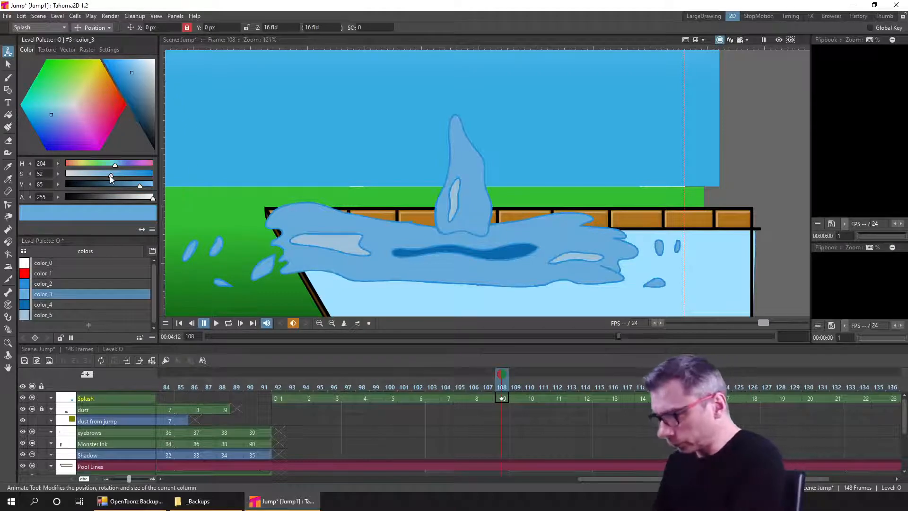
left_click_drag(106, 175, 106, 171)
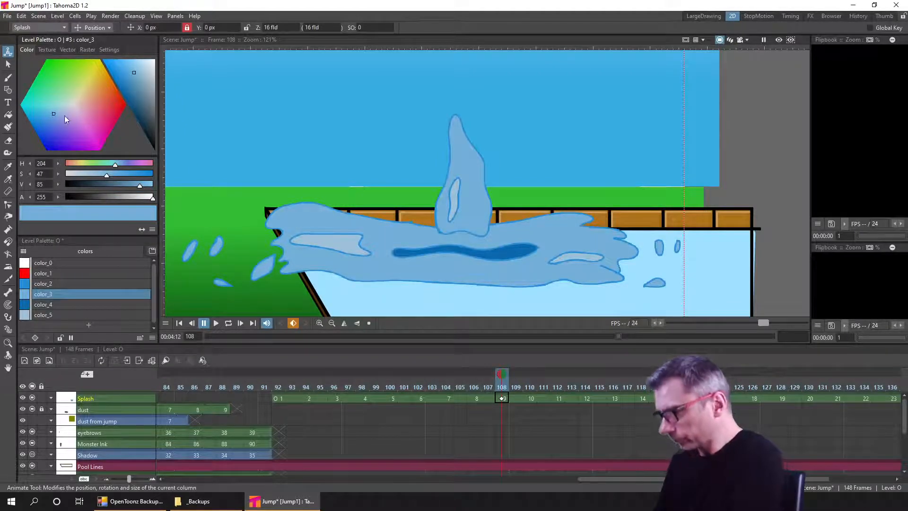
left_click_drag(53, 113, 54, 112)
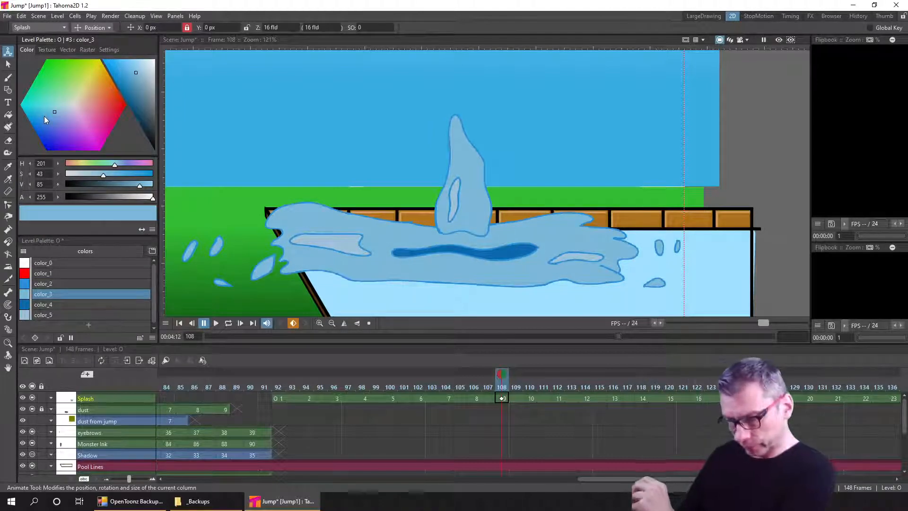
Sample the pool water's color into color_3, adjust it to hue 197, saturation 61 and value 96, and save the scene
left_click(10, 180)
left_click(413, 291)
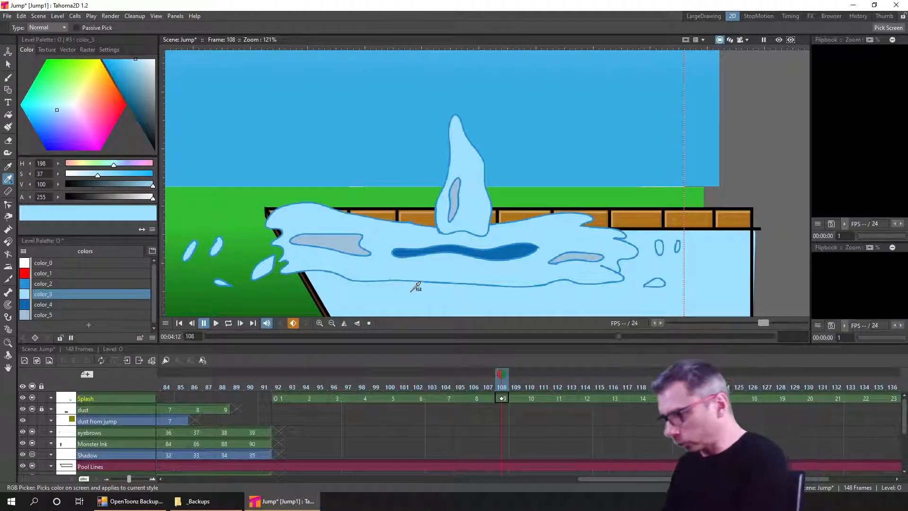
left_click_drag(97, 175, 118, 175)
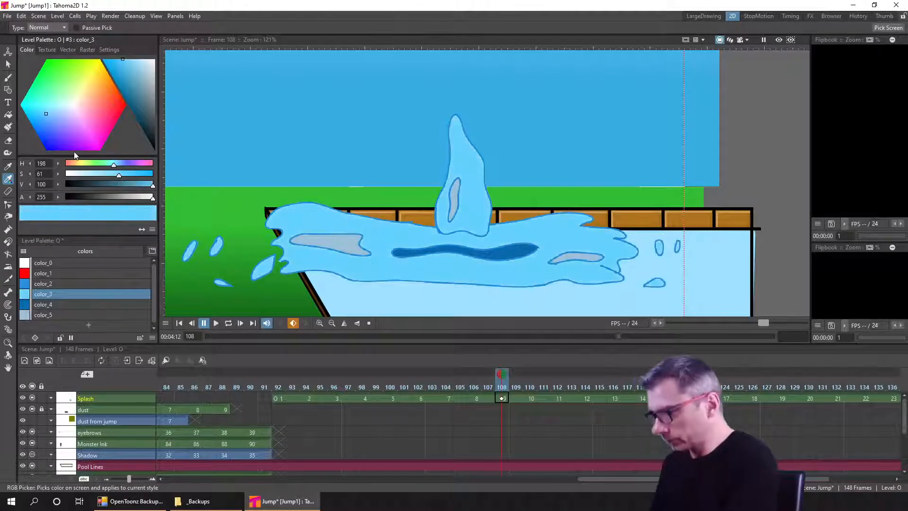
left_click(45, 117)
left_click_drag(45, 118, 44, 118)
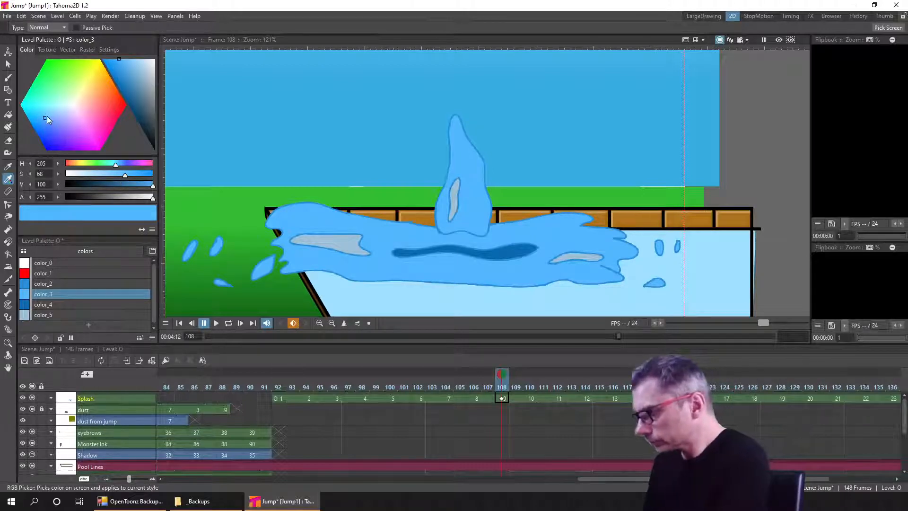
left_click_drag(46, 116, 45, 113)
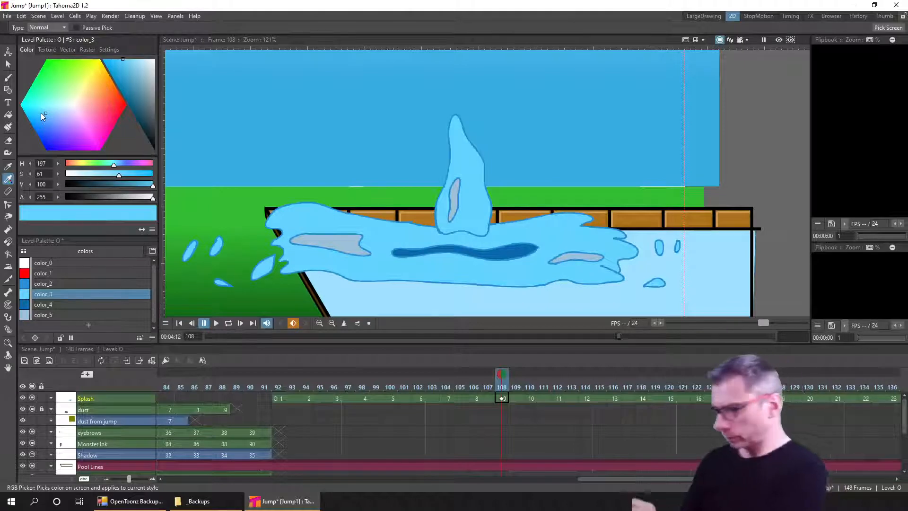
left_click_drag(152, 186, 150, 187)
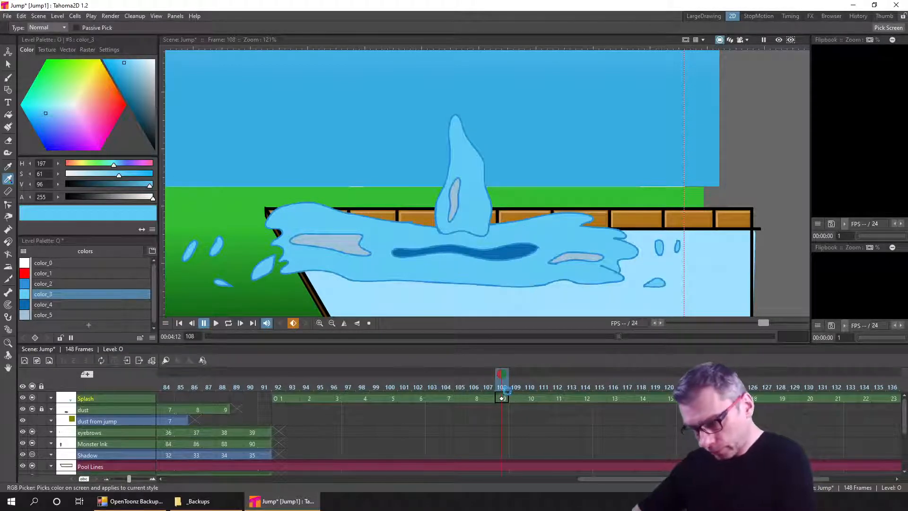
key("ctrl+s")
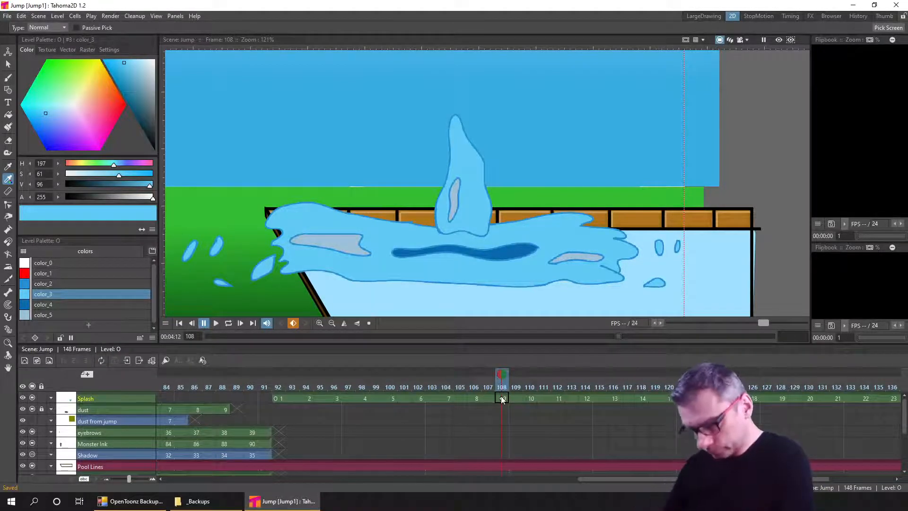
Delete the Splash column's keyframe at frame 108 and lower the column's opacity to 85%
key("Delete")
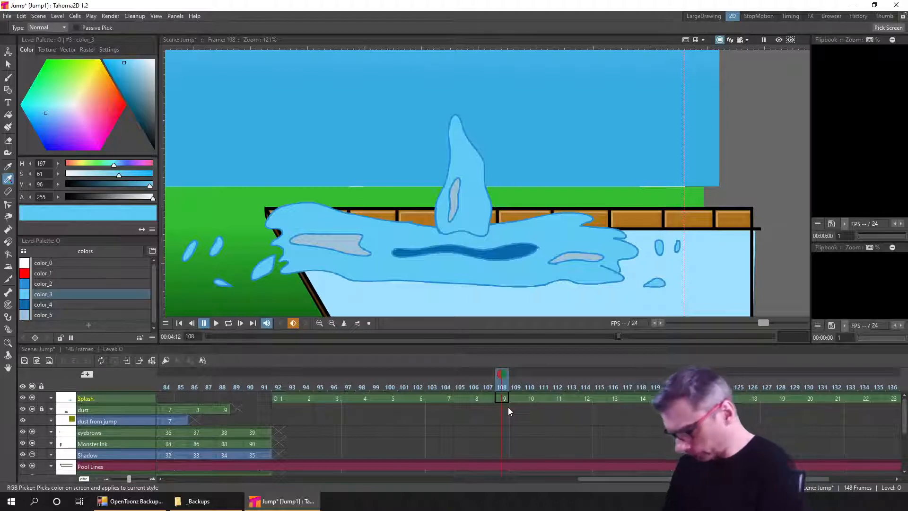
left_click(52, 398)
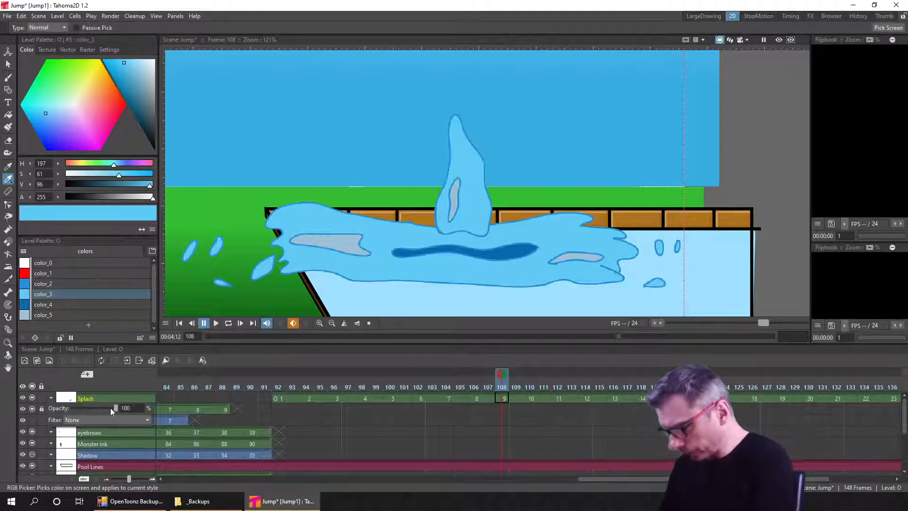
left_click_drag(105, 412, 110, 410)
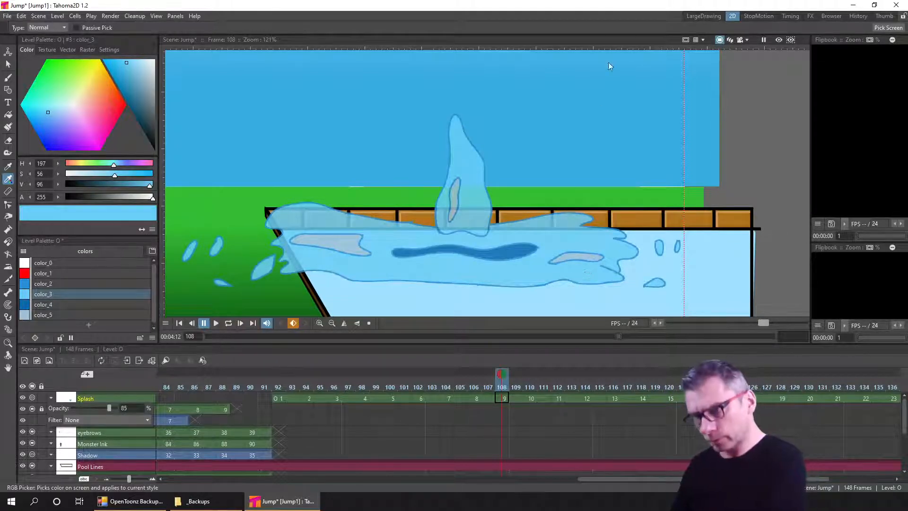
With the splash shown at frame 104, set color_5's saturation to 31 and color_4's saturation to 77, and save the scene
scroll(620, 171, "down", 4)
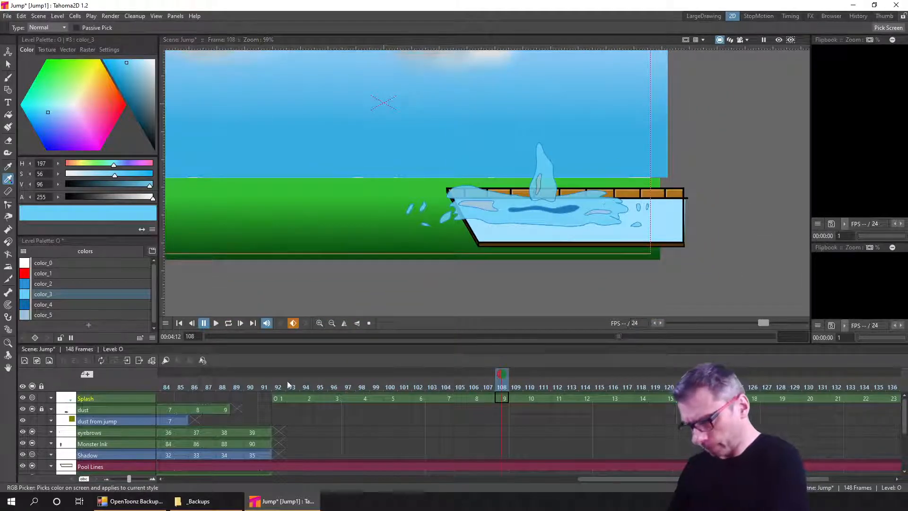
mouse_move(285, 384)
left_mouse_down()
mouse_move(444, 389)
mouse_move(641, 377)
left_mouse_up()
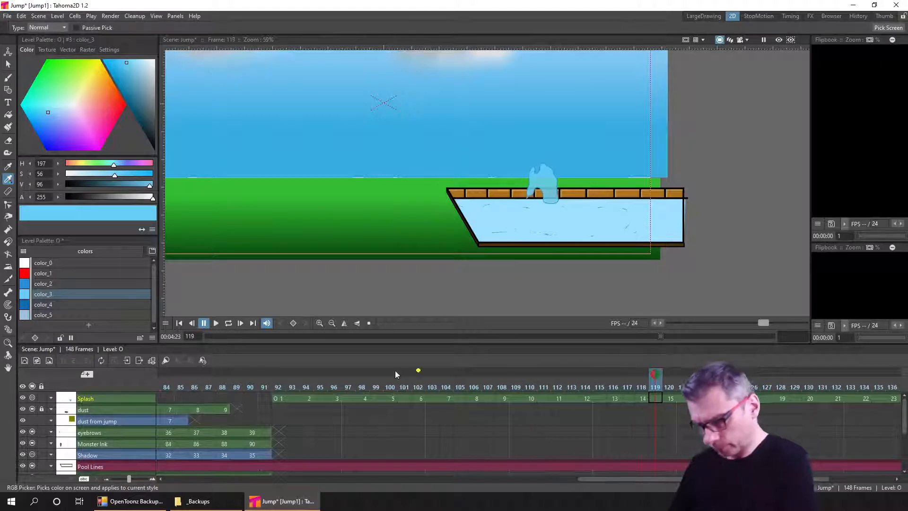
left_click(372, 383)
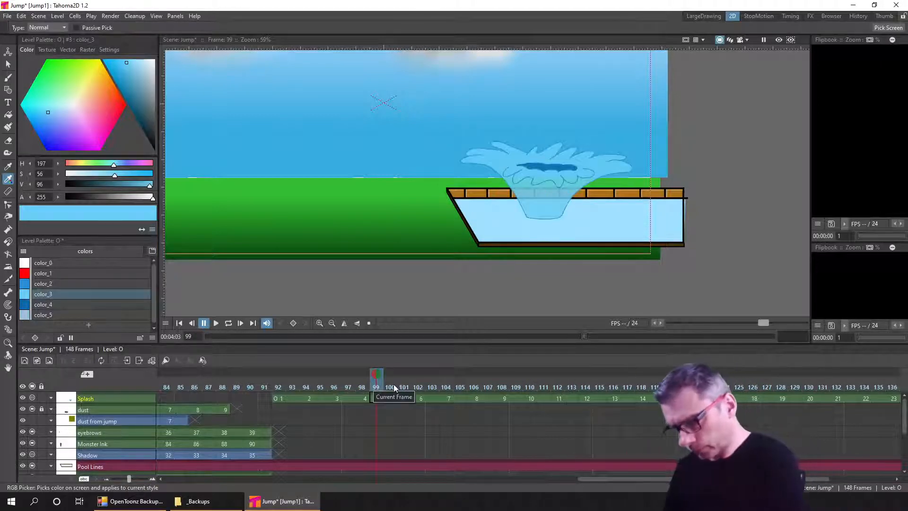
left_click_drag(393, 384, 447, 377)
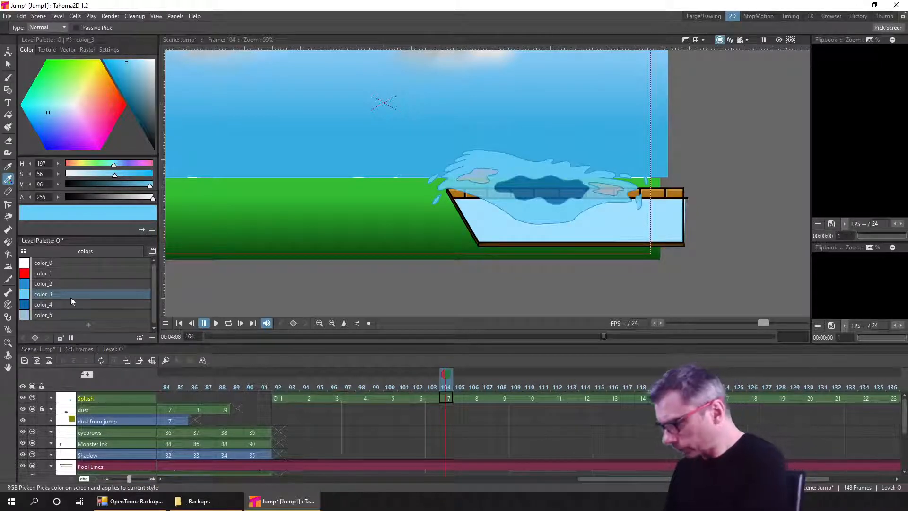
left_click(61, 314)
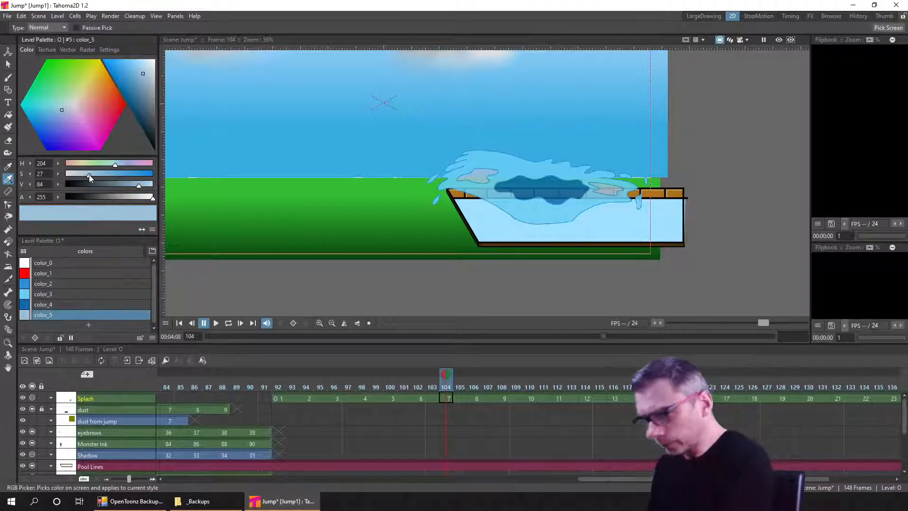
left_click_drag(89, 174, 92, 173)
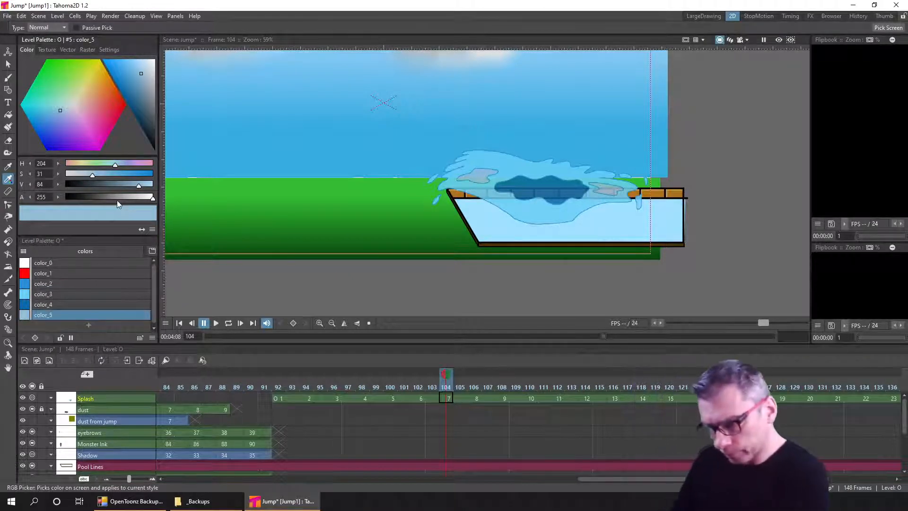
left_click(52, 303)
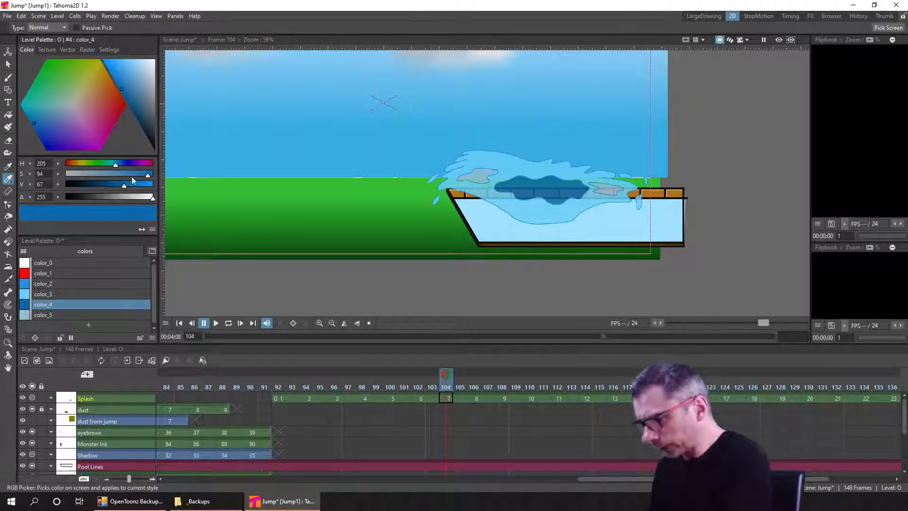
left_click_drag(146, 177, 133, 177)
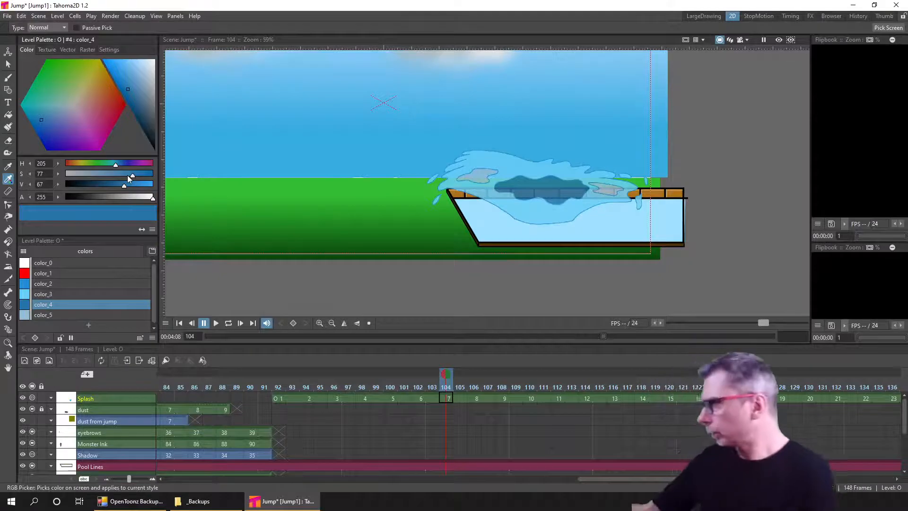
key("ctrl+s")
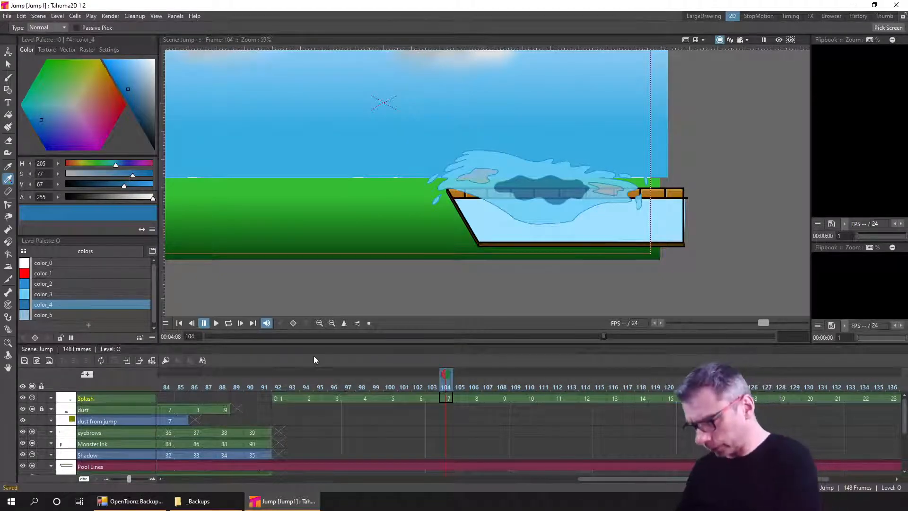
Play the splash animation and check its individual drawings between frames 107 and 118 for fill errors
left_click(217, 322)
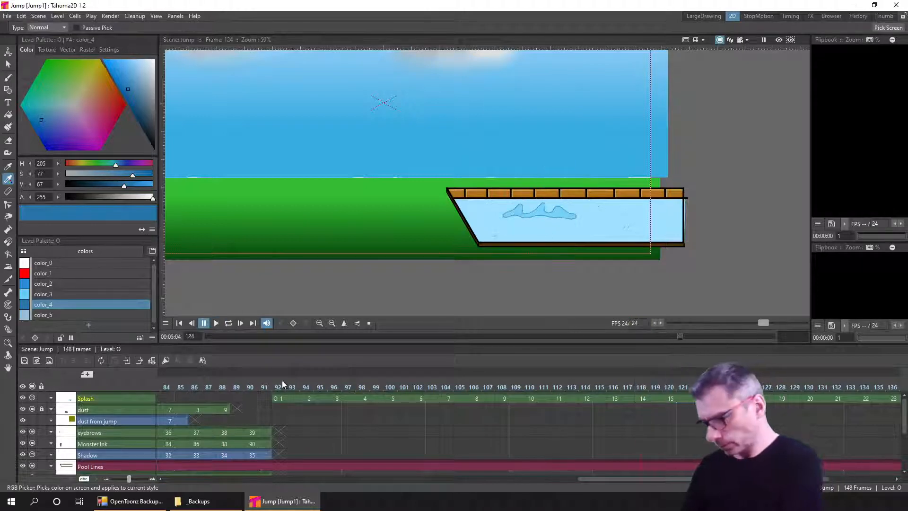
left_click(217, 323)
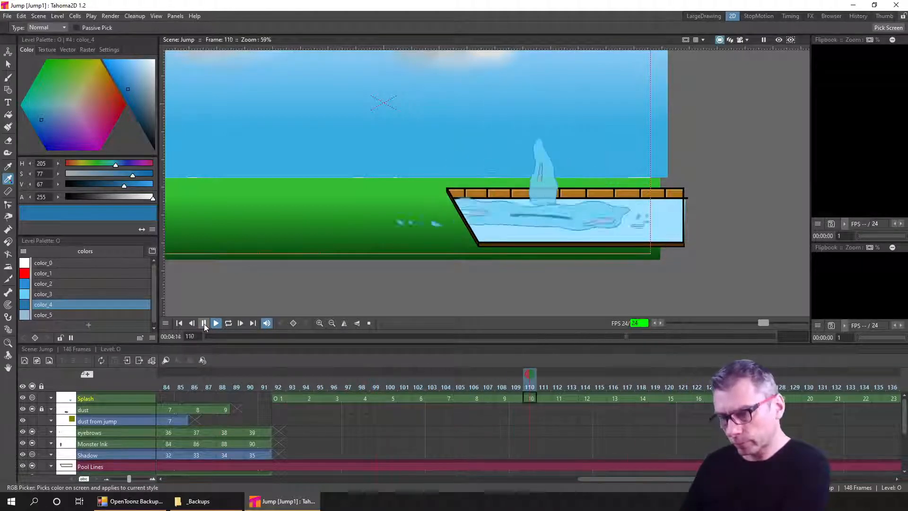
left_click(204, 323)
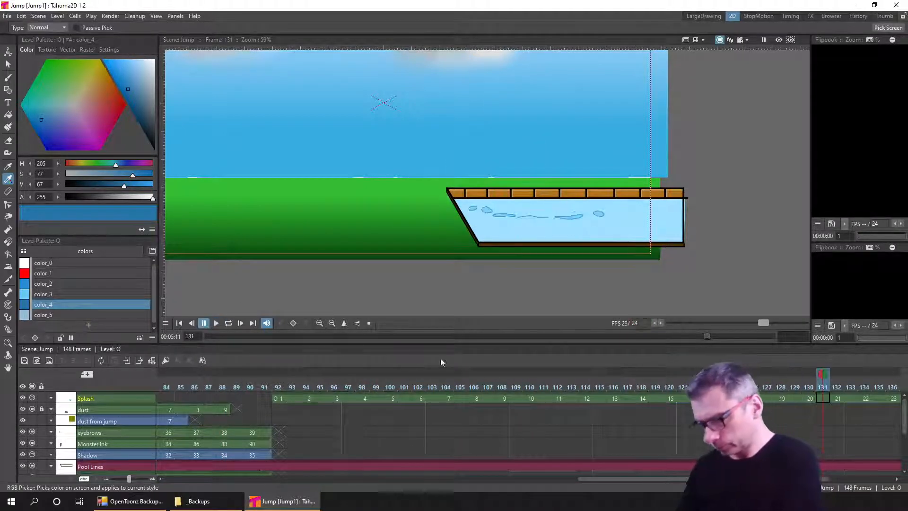
left_click(490, 385)
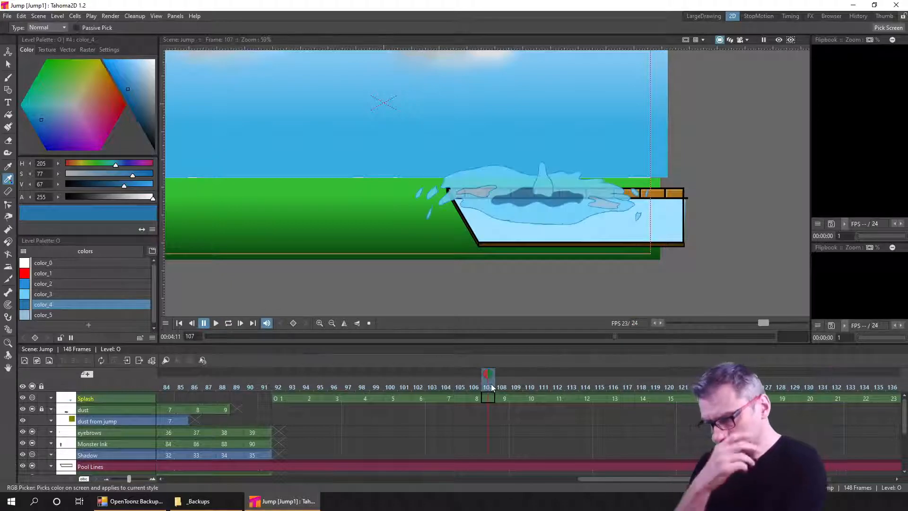
left_click(612, 388)
left_click(643, 388)
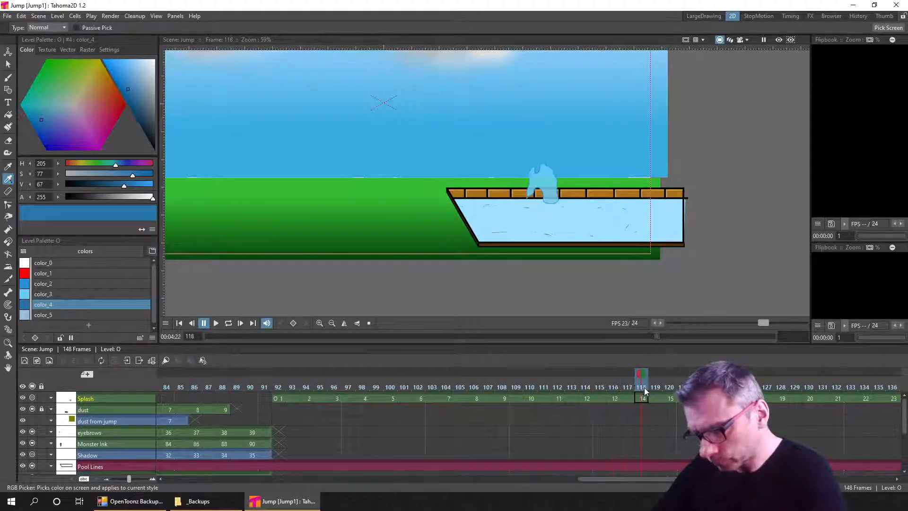
left_click(627, 387)
left_click(611, 386)
left_click(597, 387)
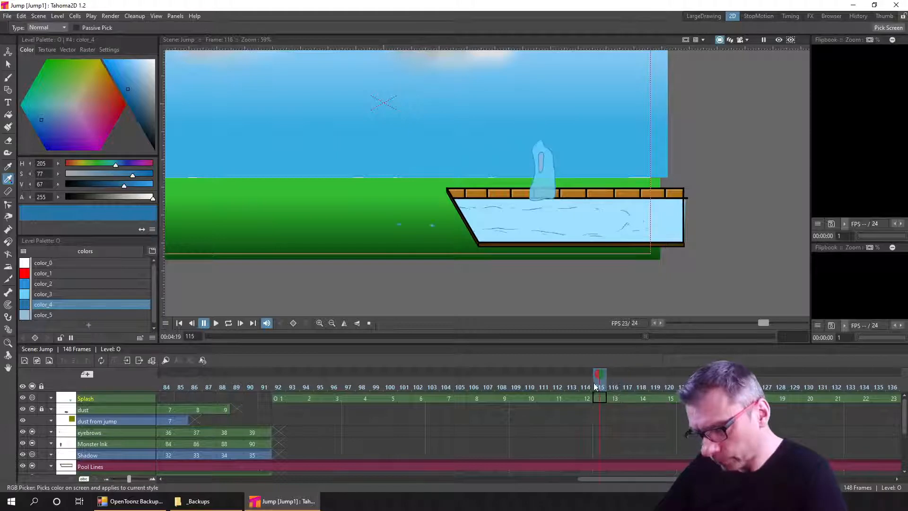
left_click(614, 389)
left_click(613, 399)
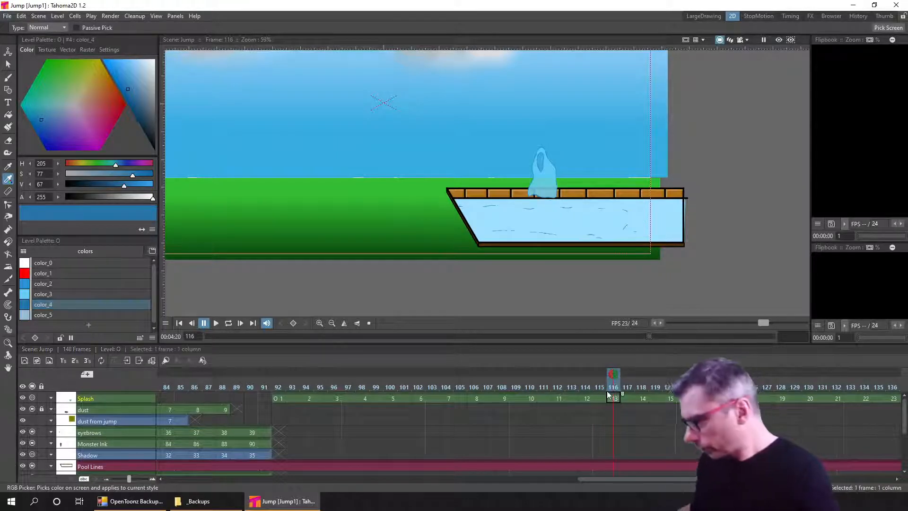
Pick color_5 from the highlight inside the water column at frame 114 with the Style Picker
left_click(589, 398)
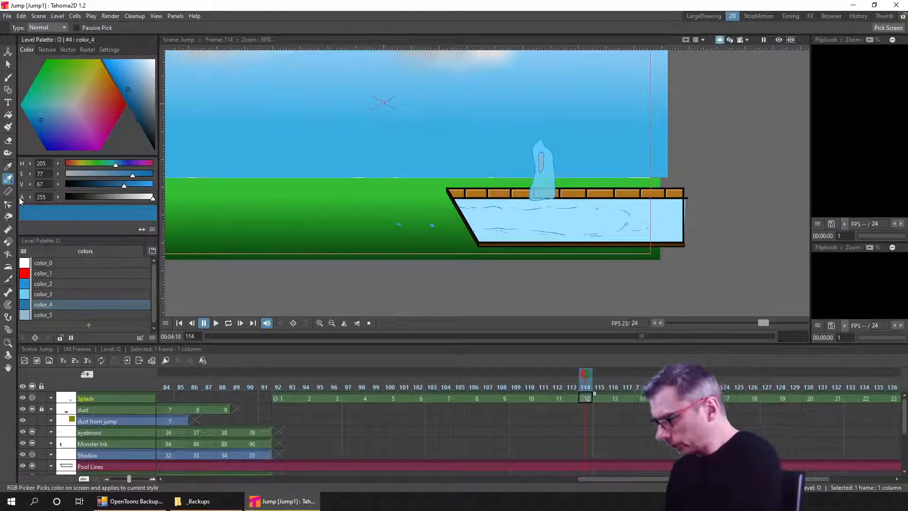
left_click(10, 167)
left_click(548, 159)
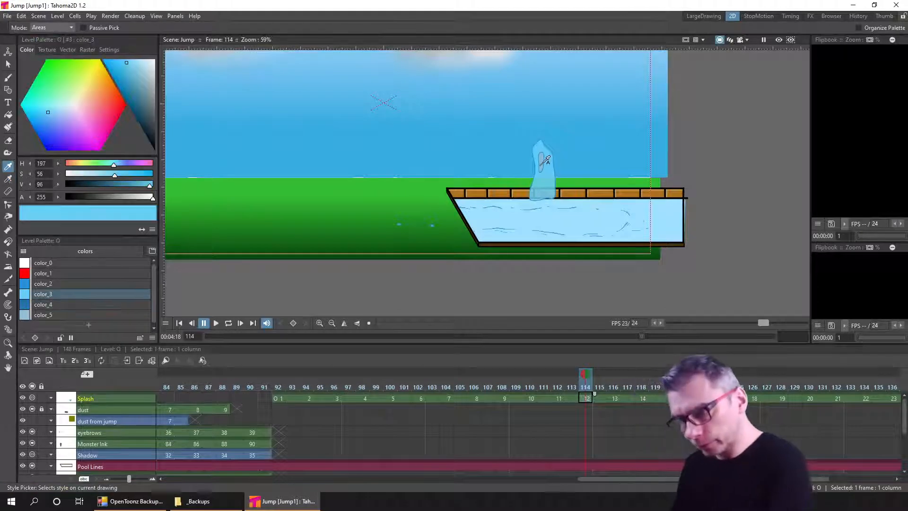
scroll(549, 159, "up", 4)
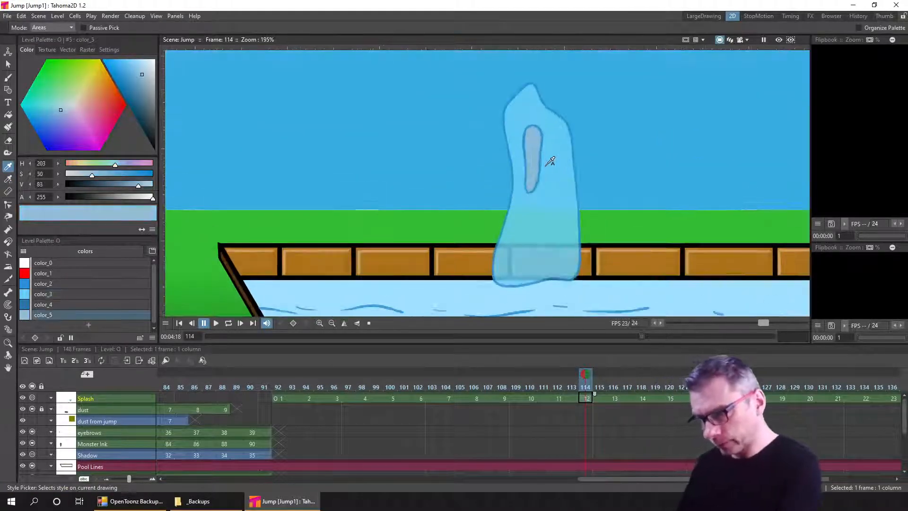
Fill the empty highlight inside the water column at frame 116 with color_5, undoing any misplaced fills
left_click(610, 388)
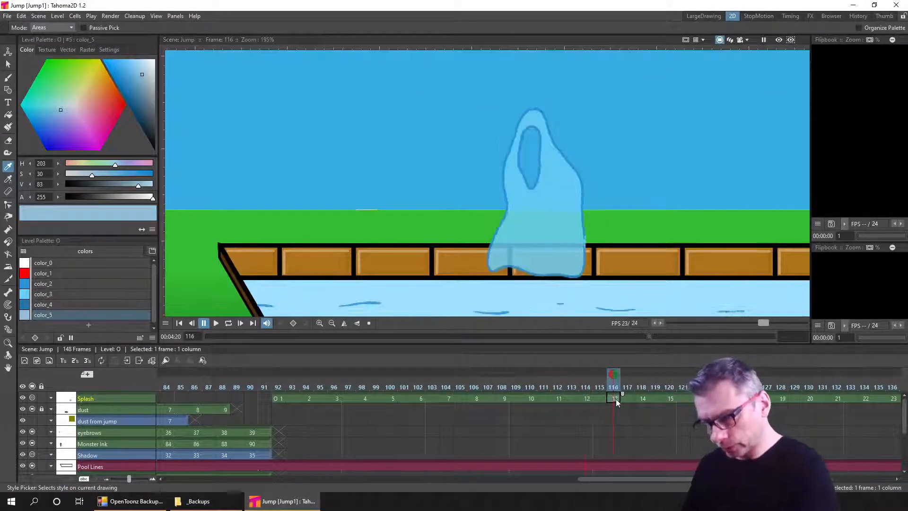
left_click(11, 116)
left_click(546, 151)
left_click(534, 151)
key("ctrl+z")
key("ctrl+z")
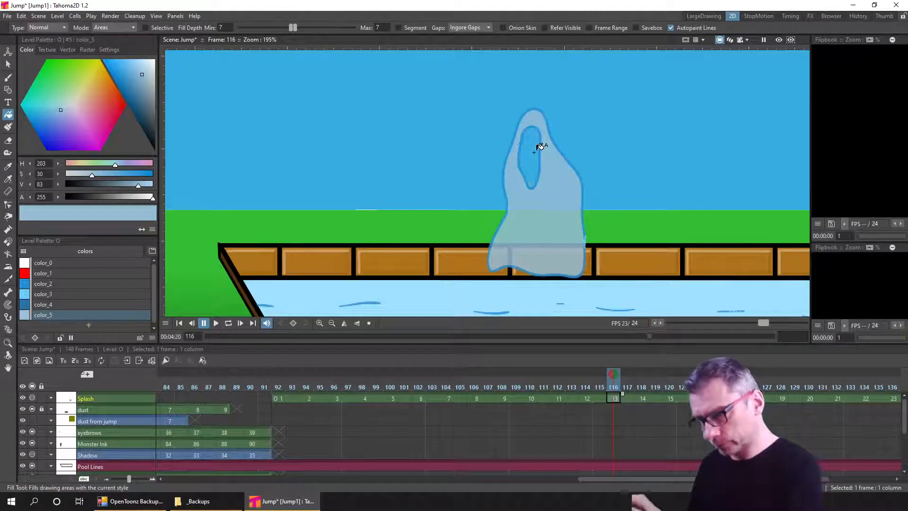
left_click(530, 150)
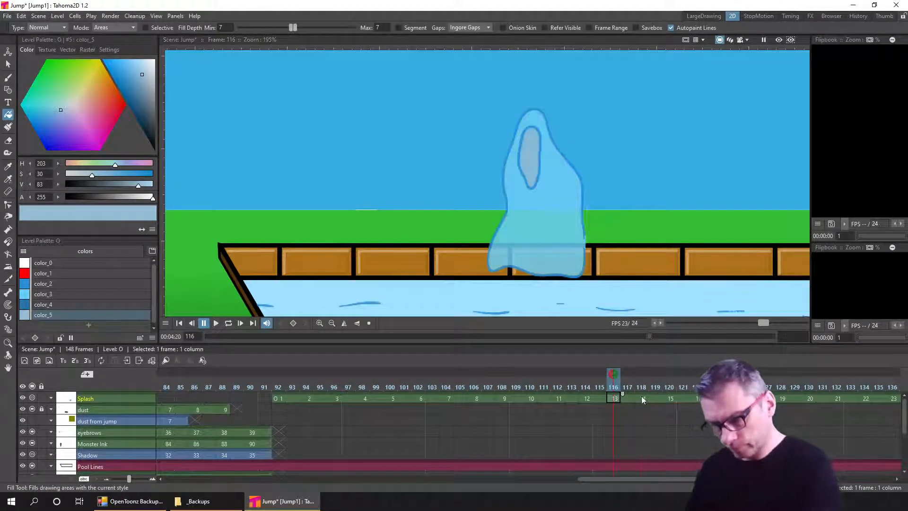
Check the splash drawing at frame 120 and save the scene
left_click(643, 398)
scroll(630, 399, "down", 5)
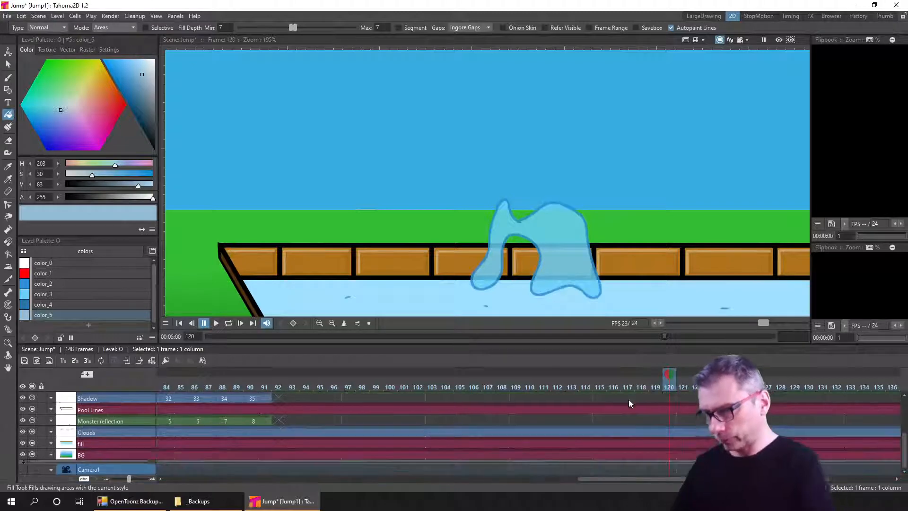
scroll(601, 400, "up", 5)
key("ctrl+s")
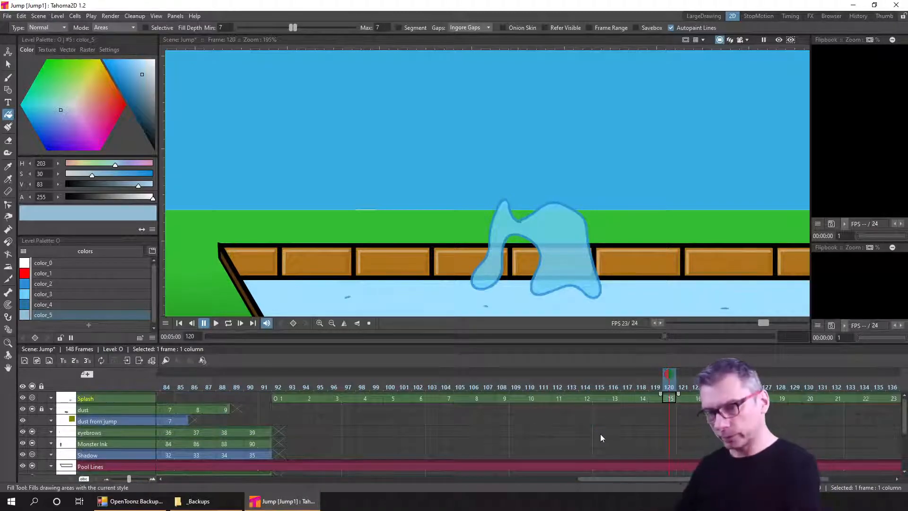
scroll(724, 156, "down", 3)
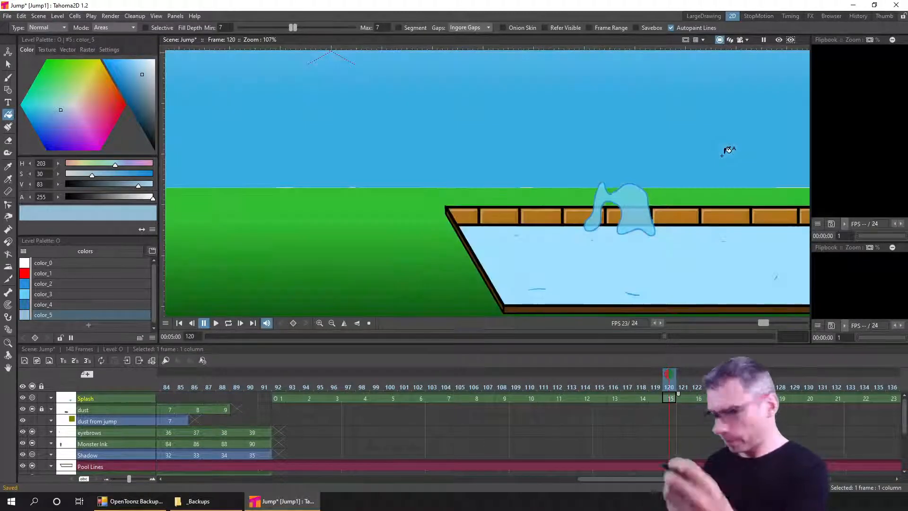
Set the preview shrink to 1 and render a preview of frames 1 to 148 through Camera1
left_click(9, 65)
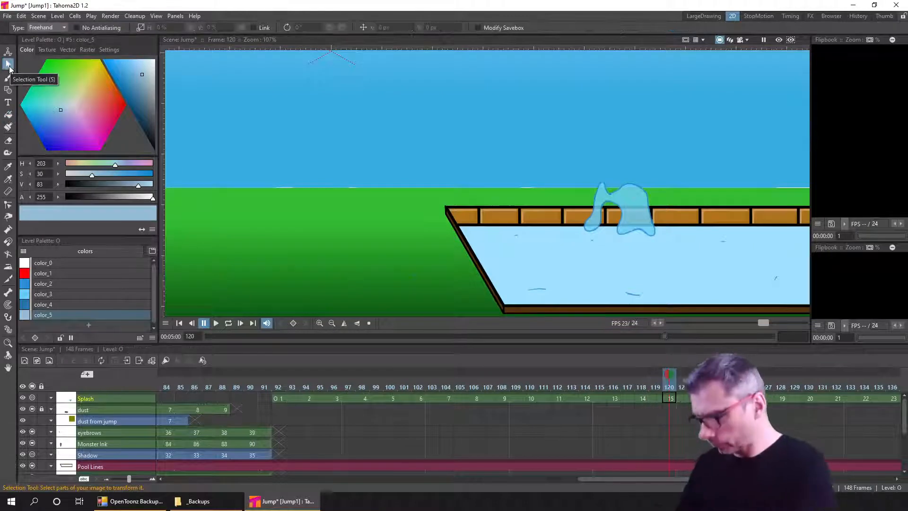
key("ctrl+a")
left_click(110, 18)
left_click(135, 28)
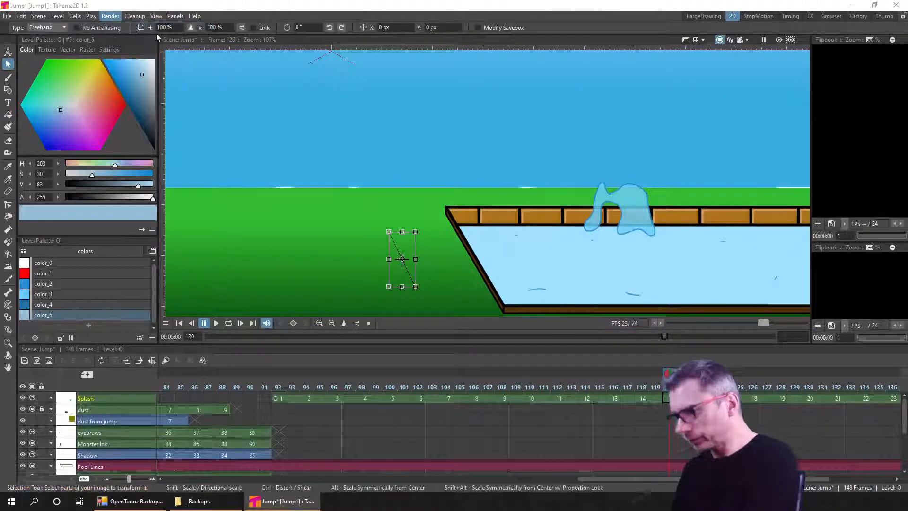
double_click(325, 174)
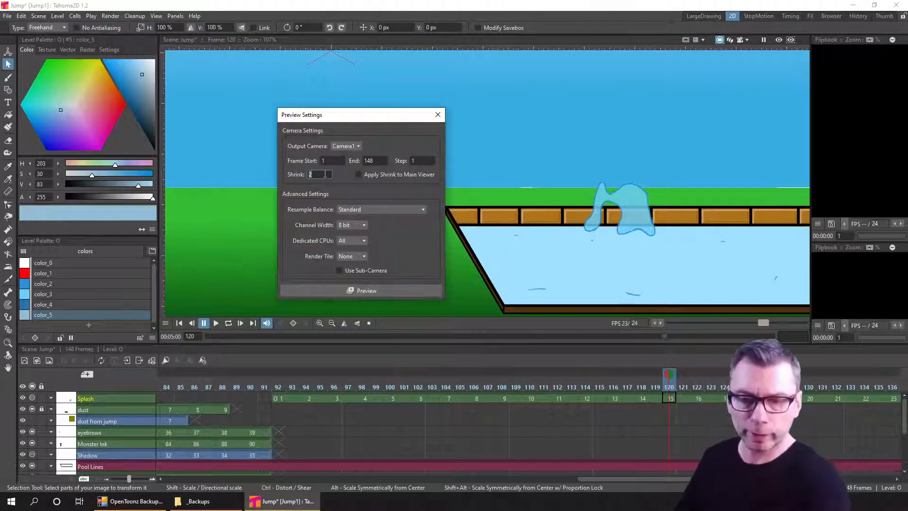
type("1")
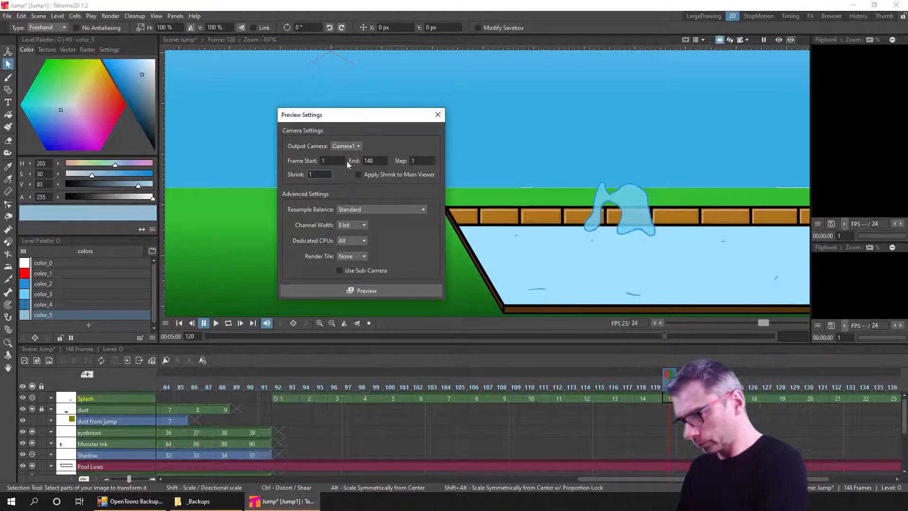
left_click(370, 290)
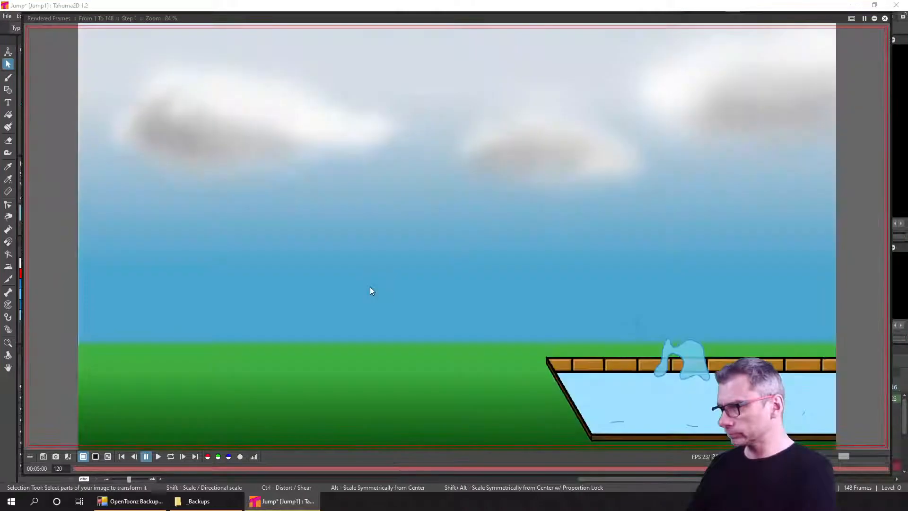
Loop the rendered preview from its first frame to review the animation, and close the preview and its settings
left_click(121, 456)
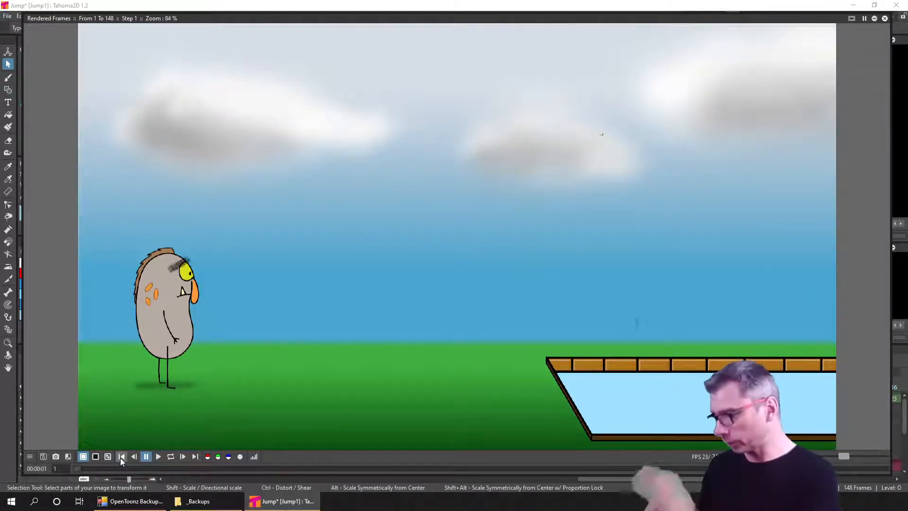
left_click(168, 458)
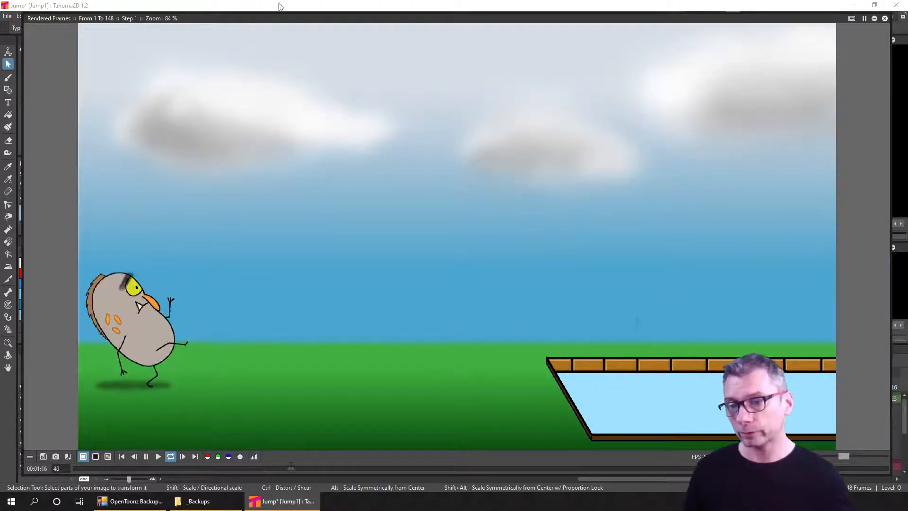
left_click(885, 18)
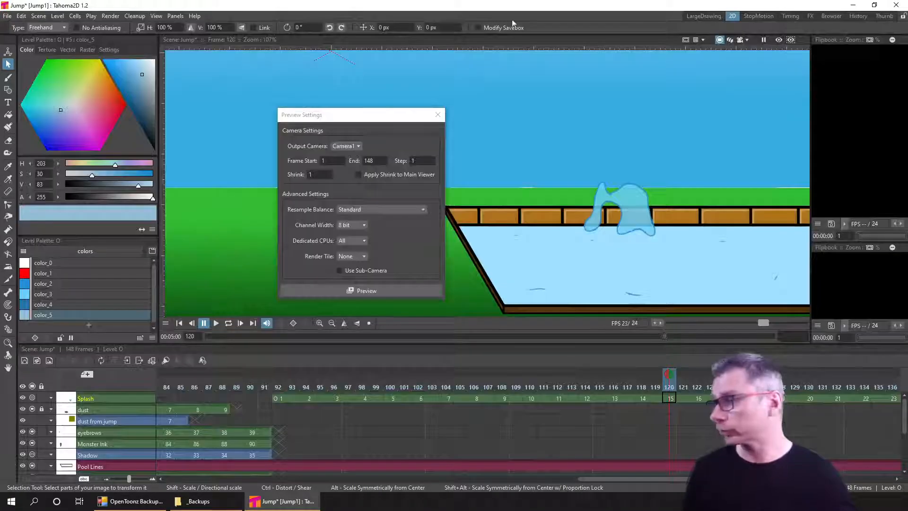
left_click(438, 115)
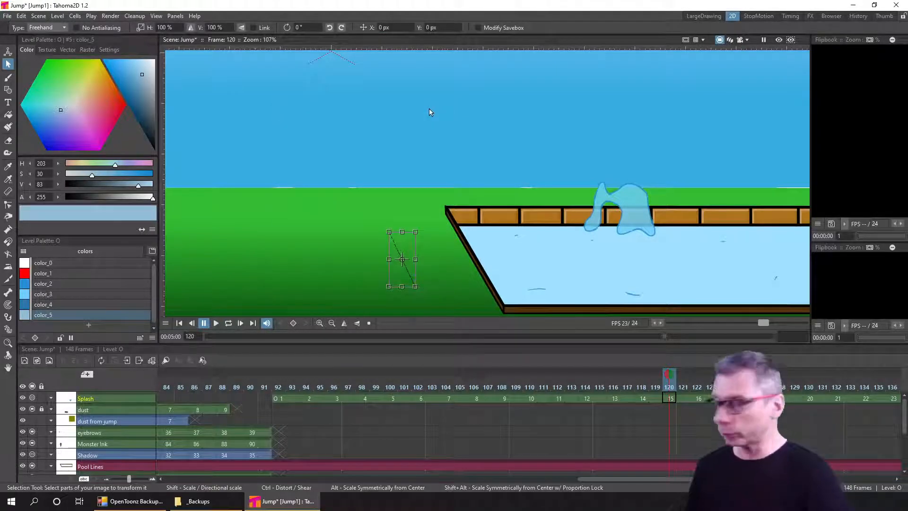
Save the scene and switch to OpenToonz Backup Tool to bring up the named-copy options for backup Jump_V0563
key("ctrl+s")
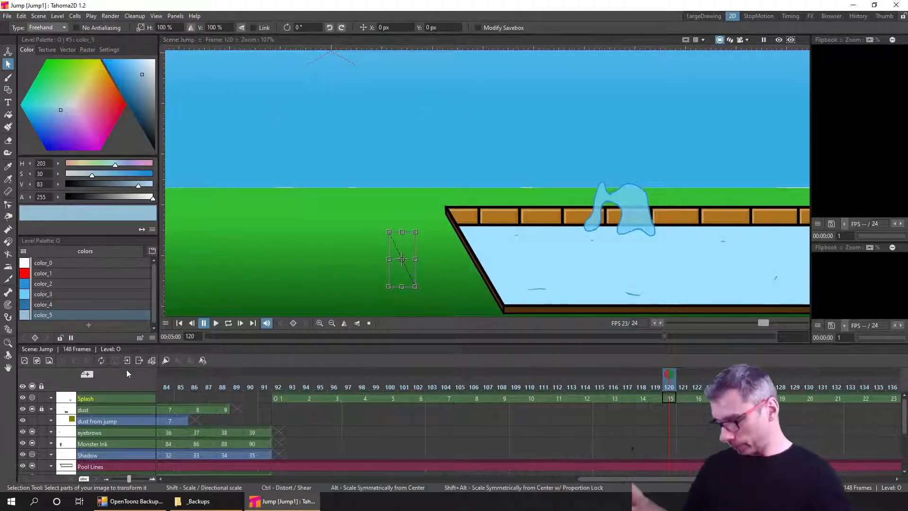
left_click(138, 500)
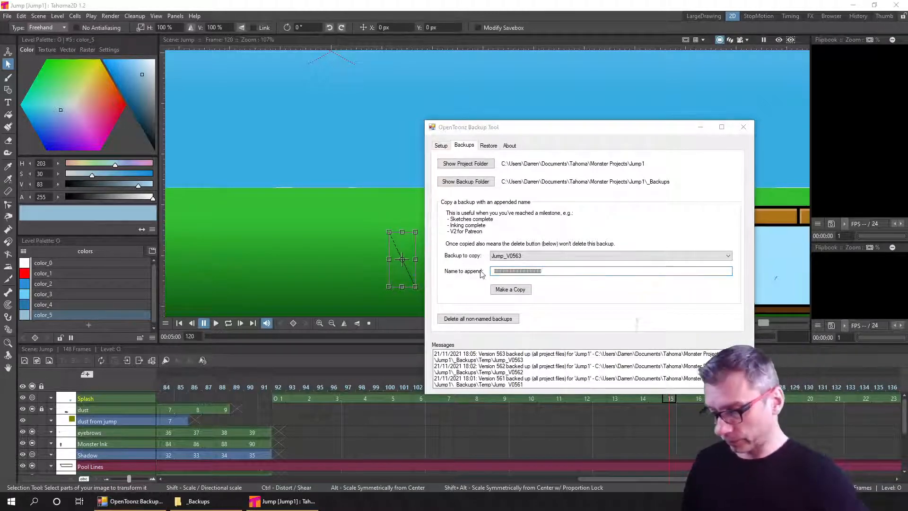
left_click(699, 129)
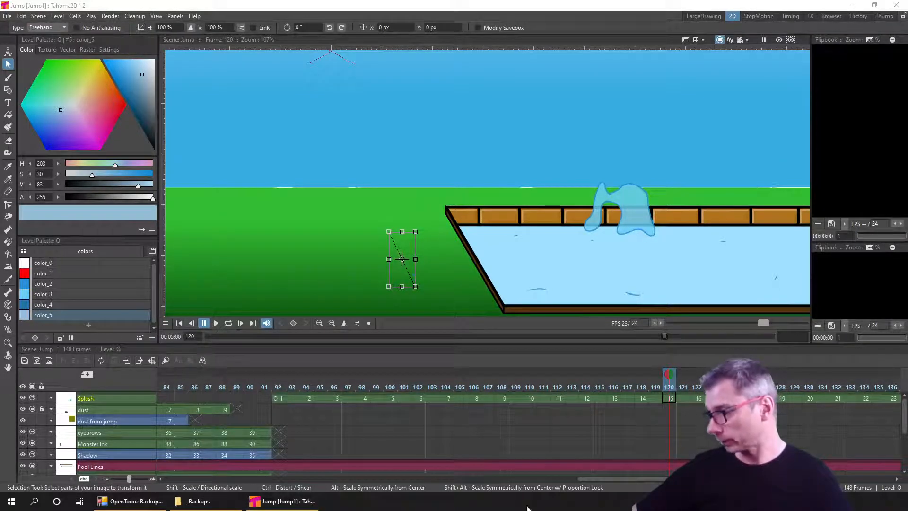
Play the Jump scene in a loop from frame 1 in the main viewer, stopping at frame 33
left_click(609, 23)
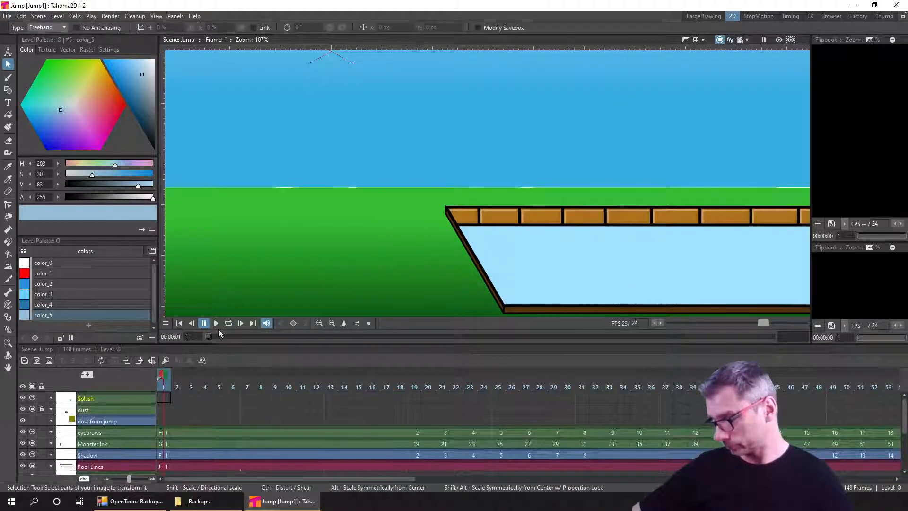
scroll(476, 217, "down", 3)
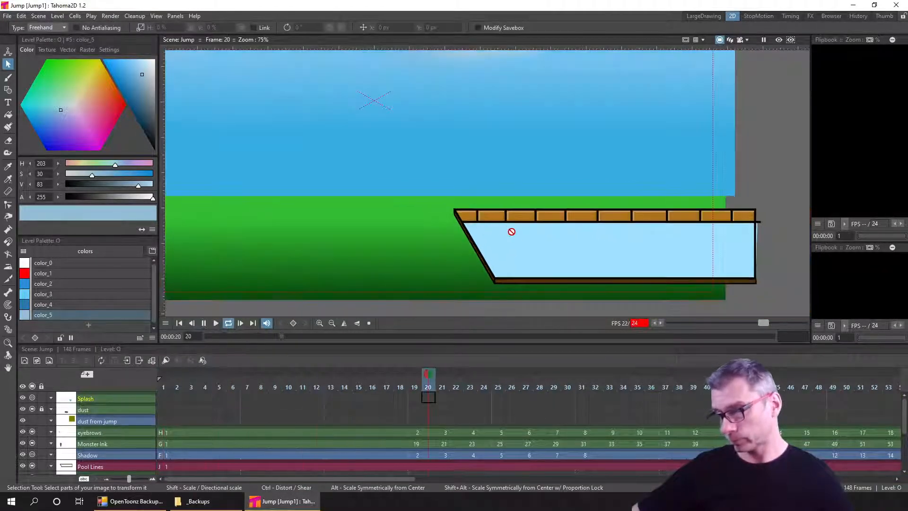
scroll(512, 232, "down", 1)
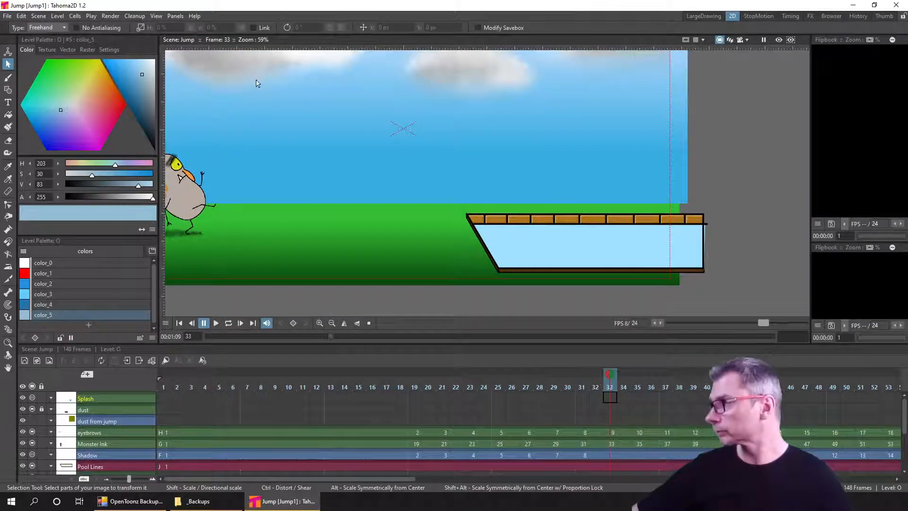
Render the scene preview again and play it in a loop to review the complete jump animation
left_click(110, 17)
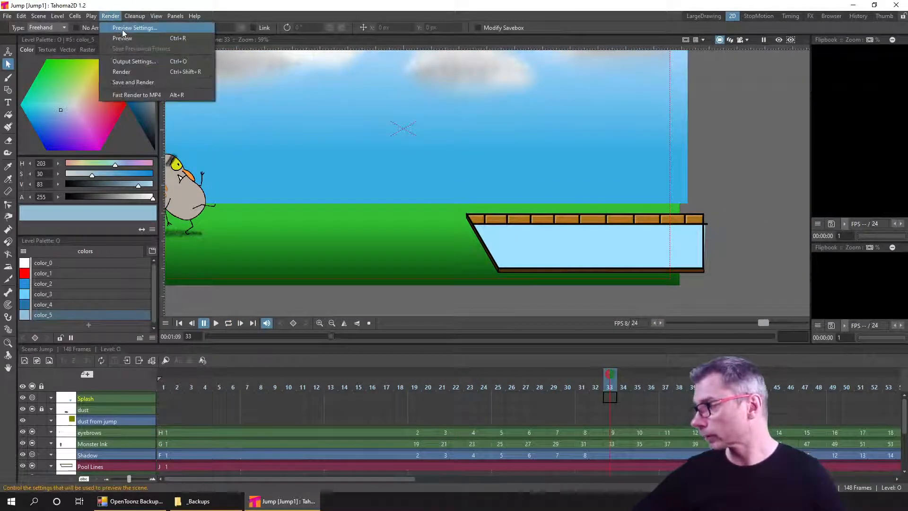
left_click(121, 38)
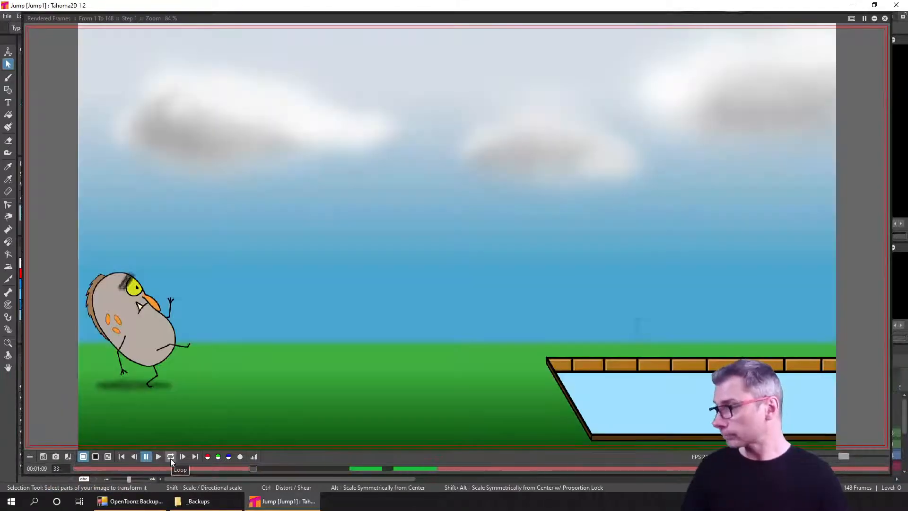
left_click(171, 457)
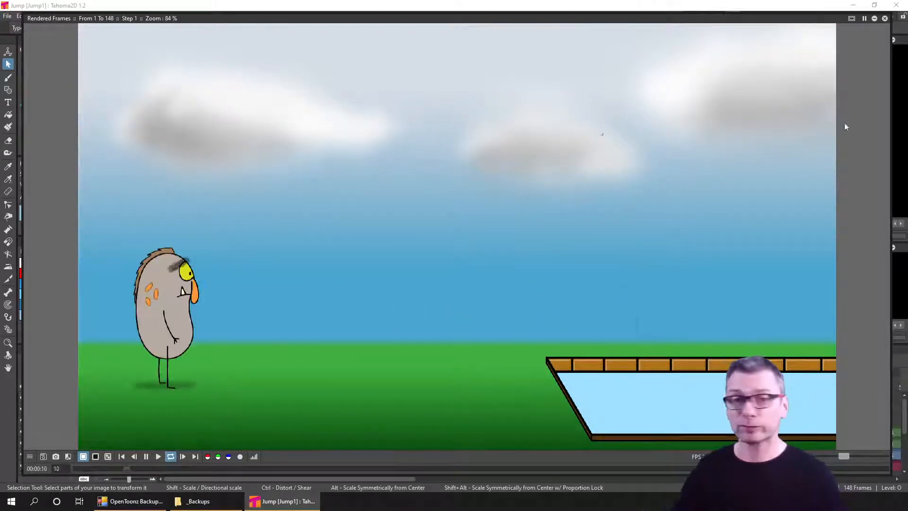
scroll(273, 137, "down", 1)
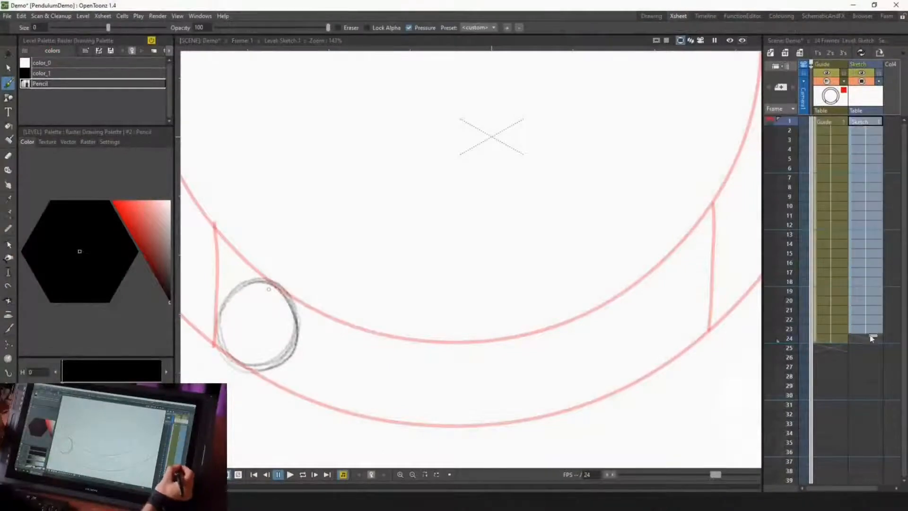
key("ctrl+z")
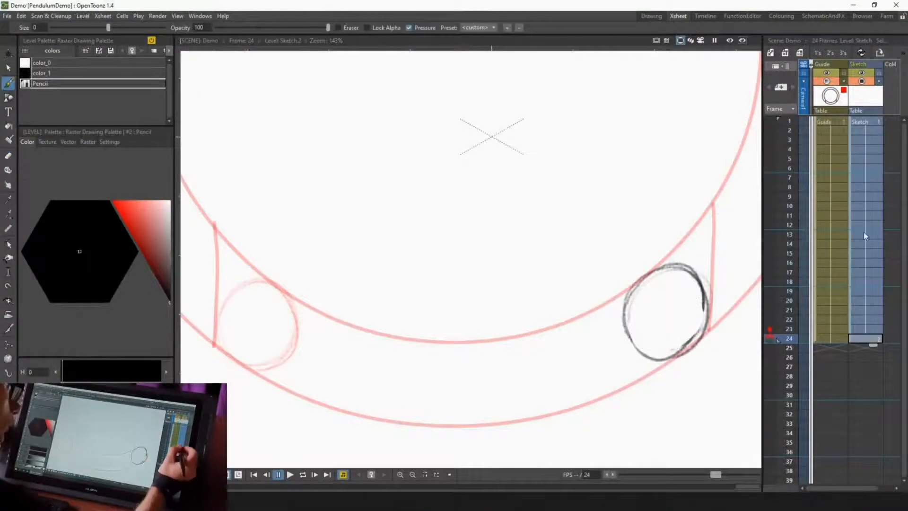